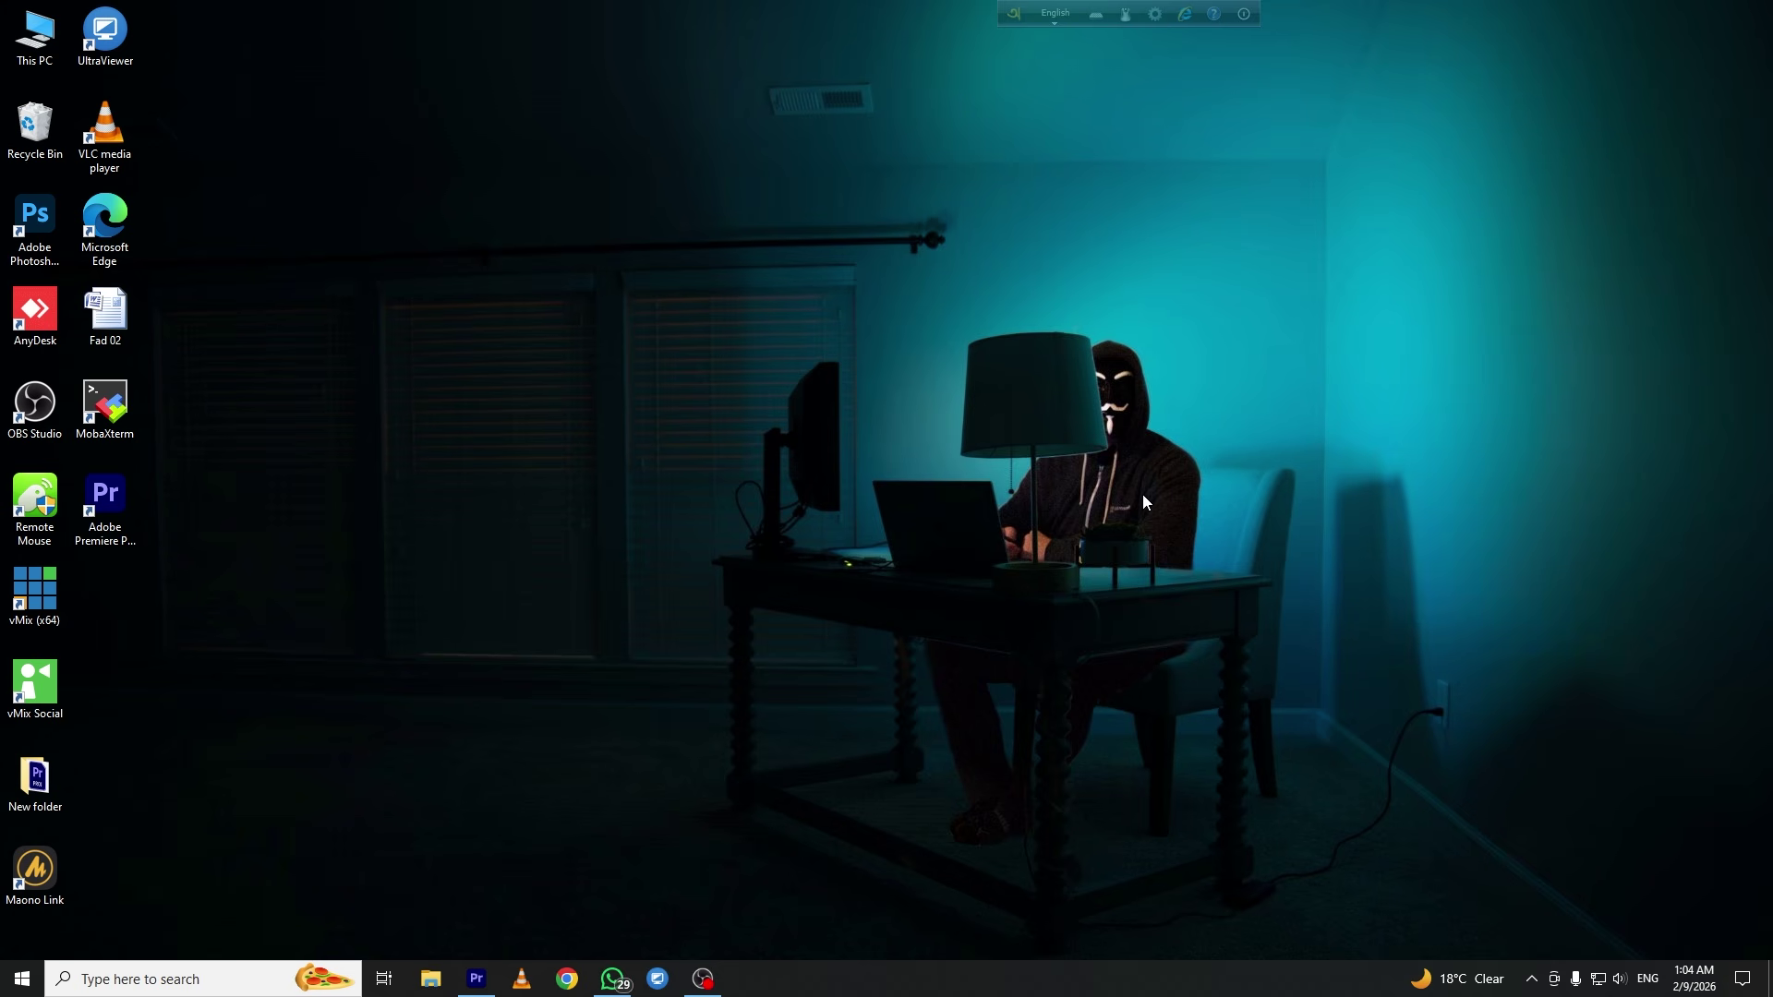
pyautogui.rightClick(1020, 284)
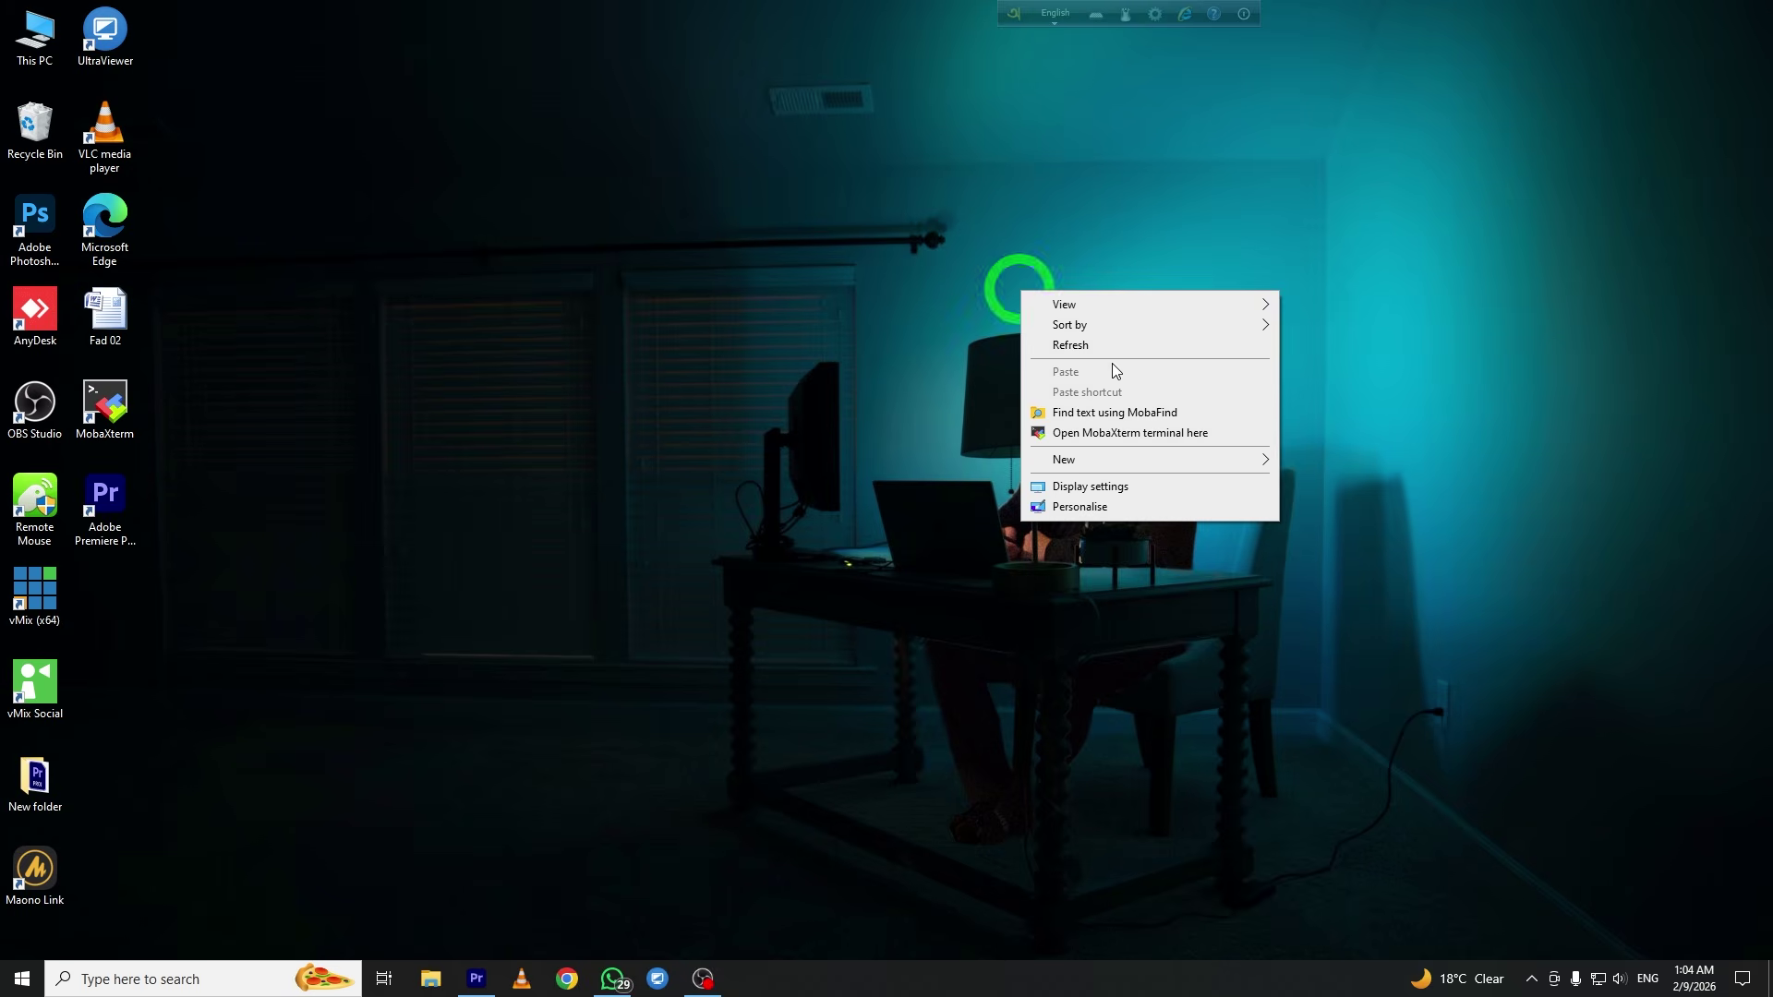
pyautogui.click(1093, 347)
pyautogui.rightClick(1093, 351)
pyautogui.click(1145, 404)
pyautogui.rightClick(1076, 330)
pyautogui.click(1169, 384)
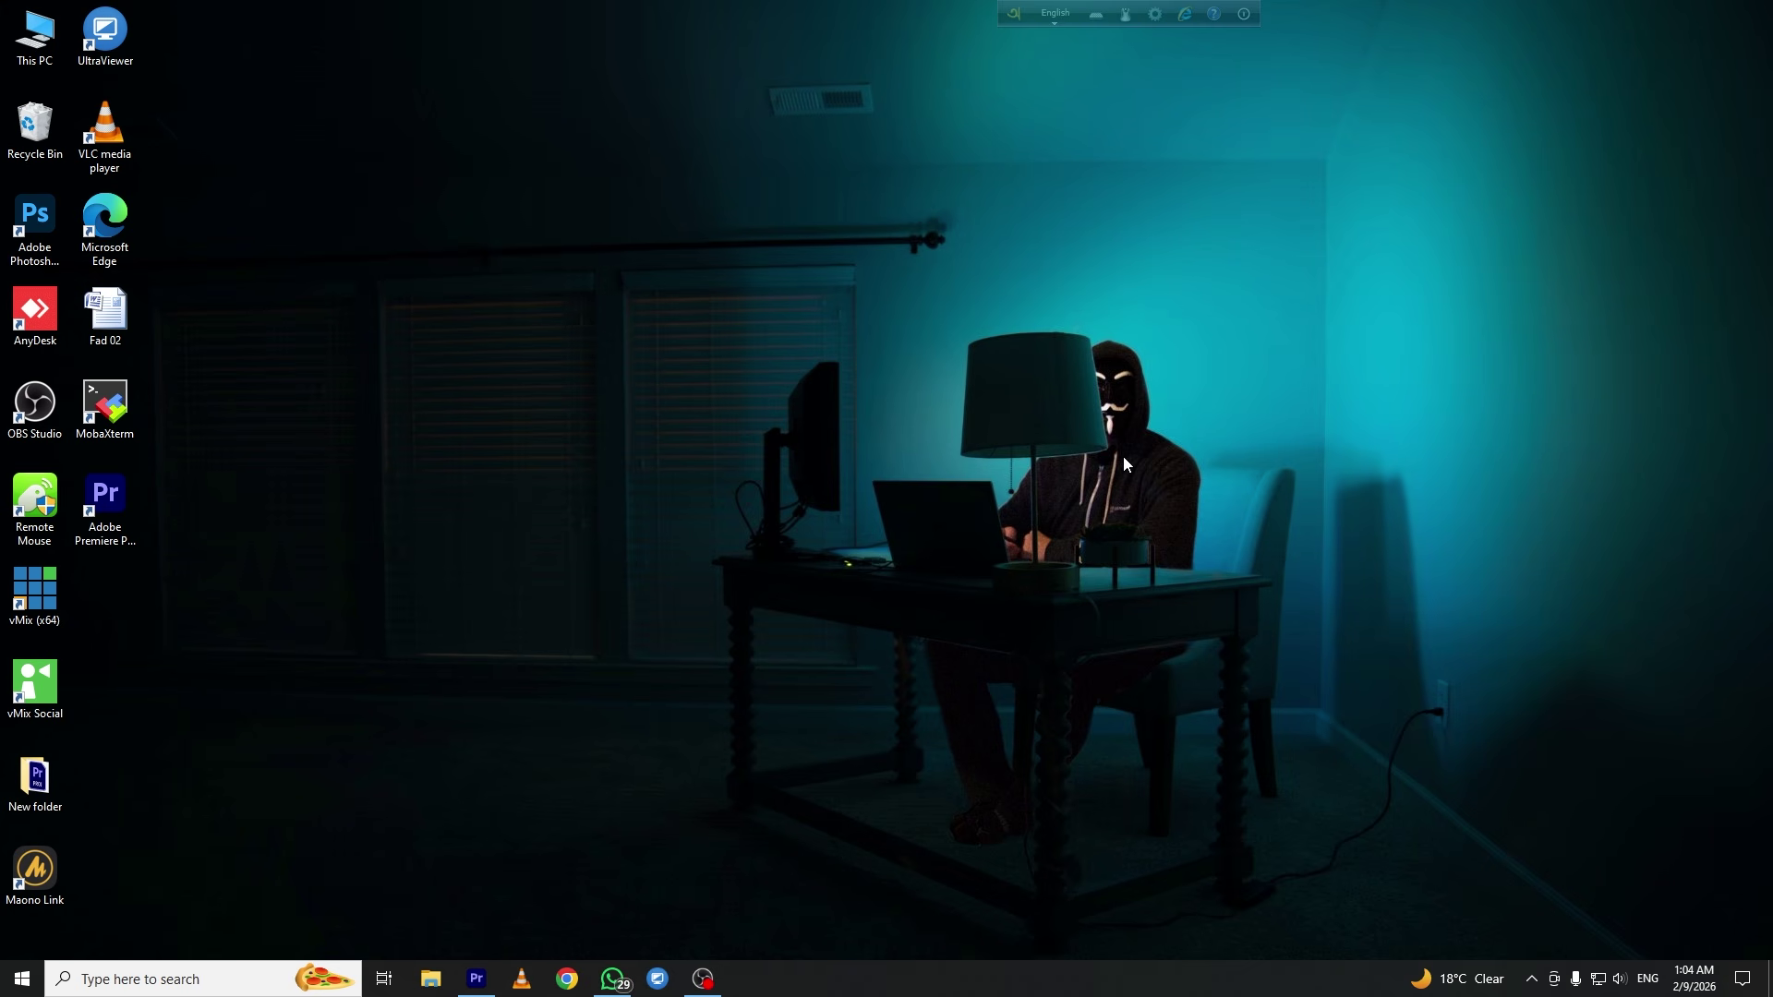
# Switch to Adobe Premiere Pro and play the opening of the finished news story from about 00:17:43 in the News sequence
pyautogui.click(476, 979)
pyautogui.scroll(3, 740, 695)
pyautogui.moveTo(587, 578); pyautogui.dragTo(595, 587)
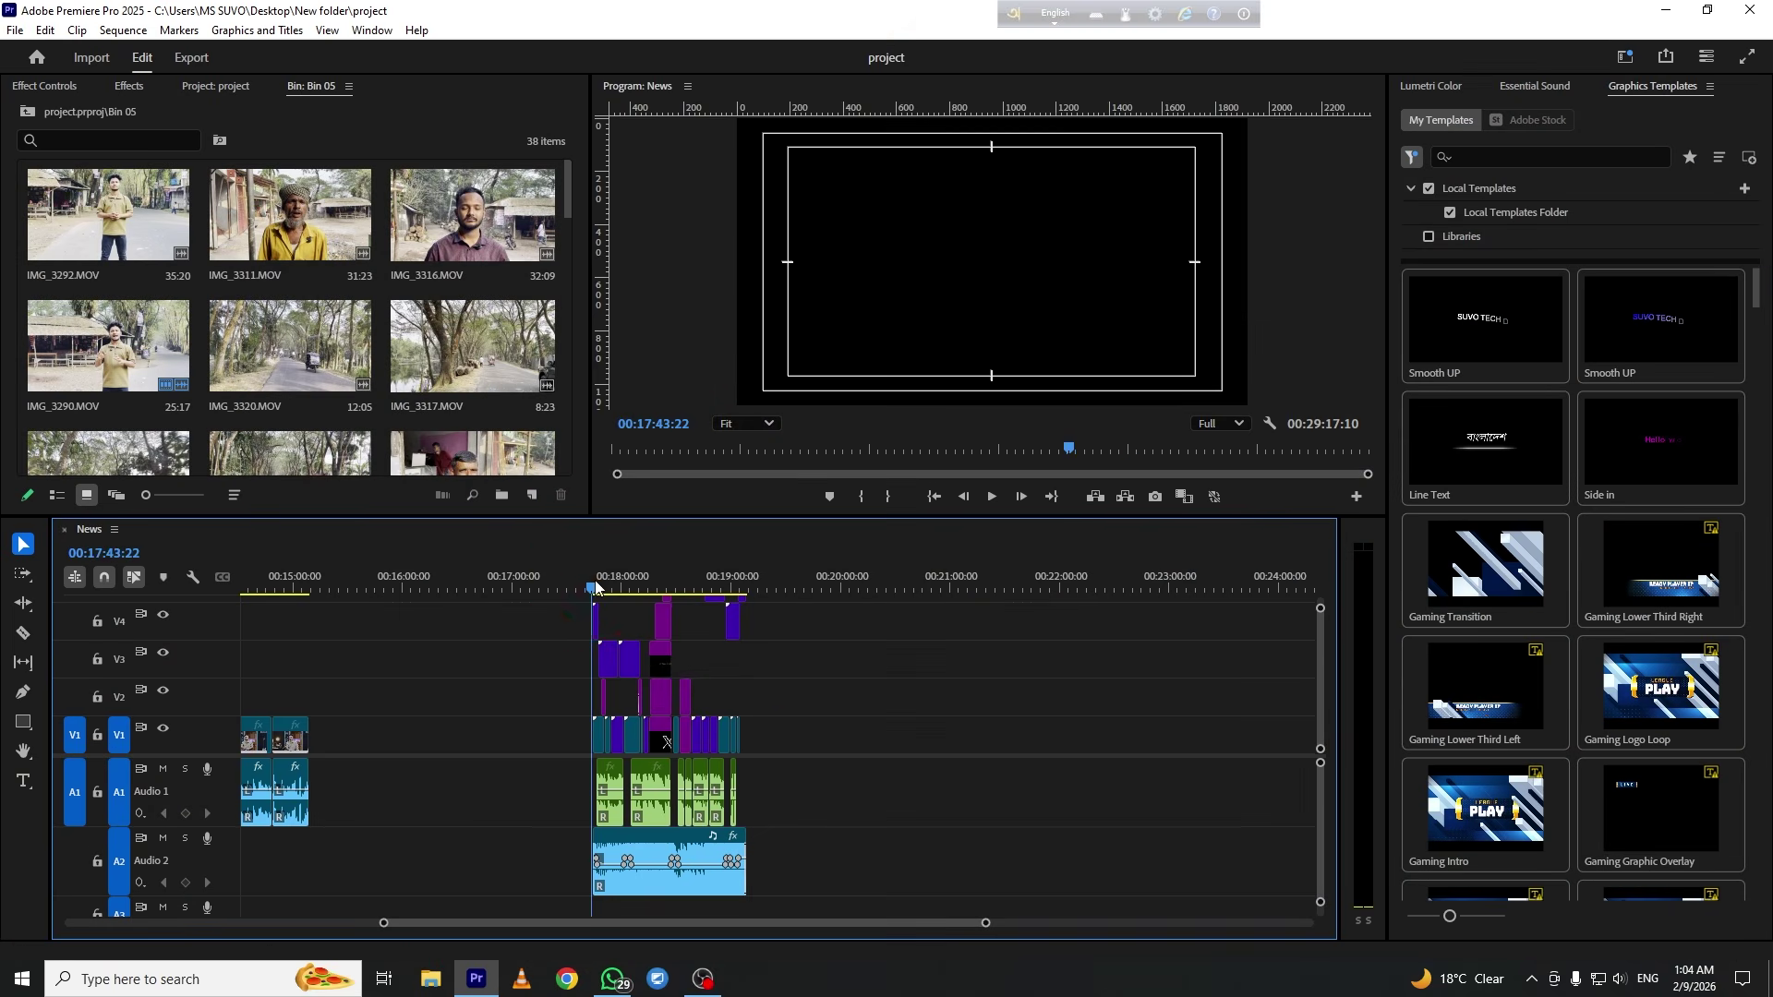
pyautogui.press('=')
pyautogui.press('=')
pyautogui.press('=')
pyautogui.press('=')
pyautogui.moveTo(683, 595); pyautogui.dragTo(879, 596)
pyautogui.scroll(-2, 889, 656)
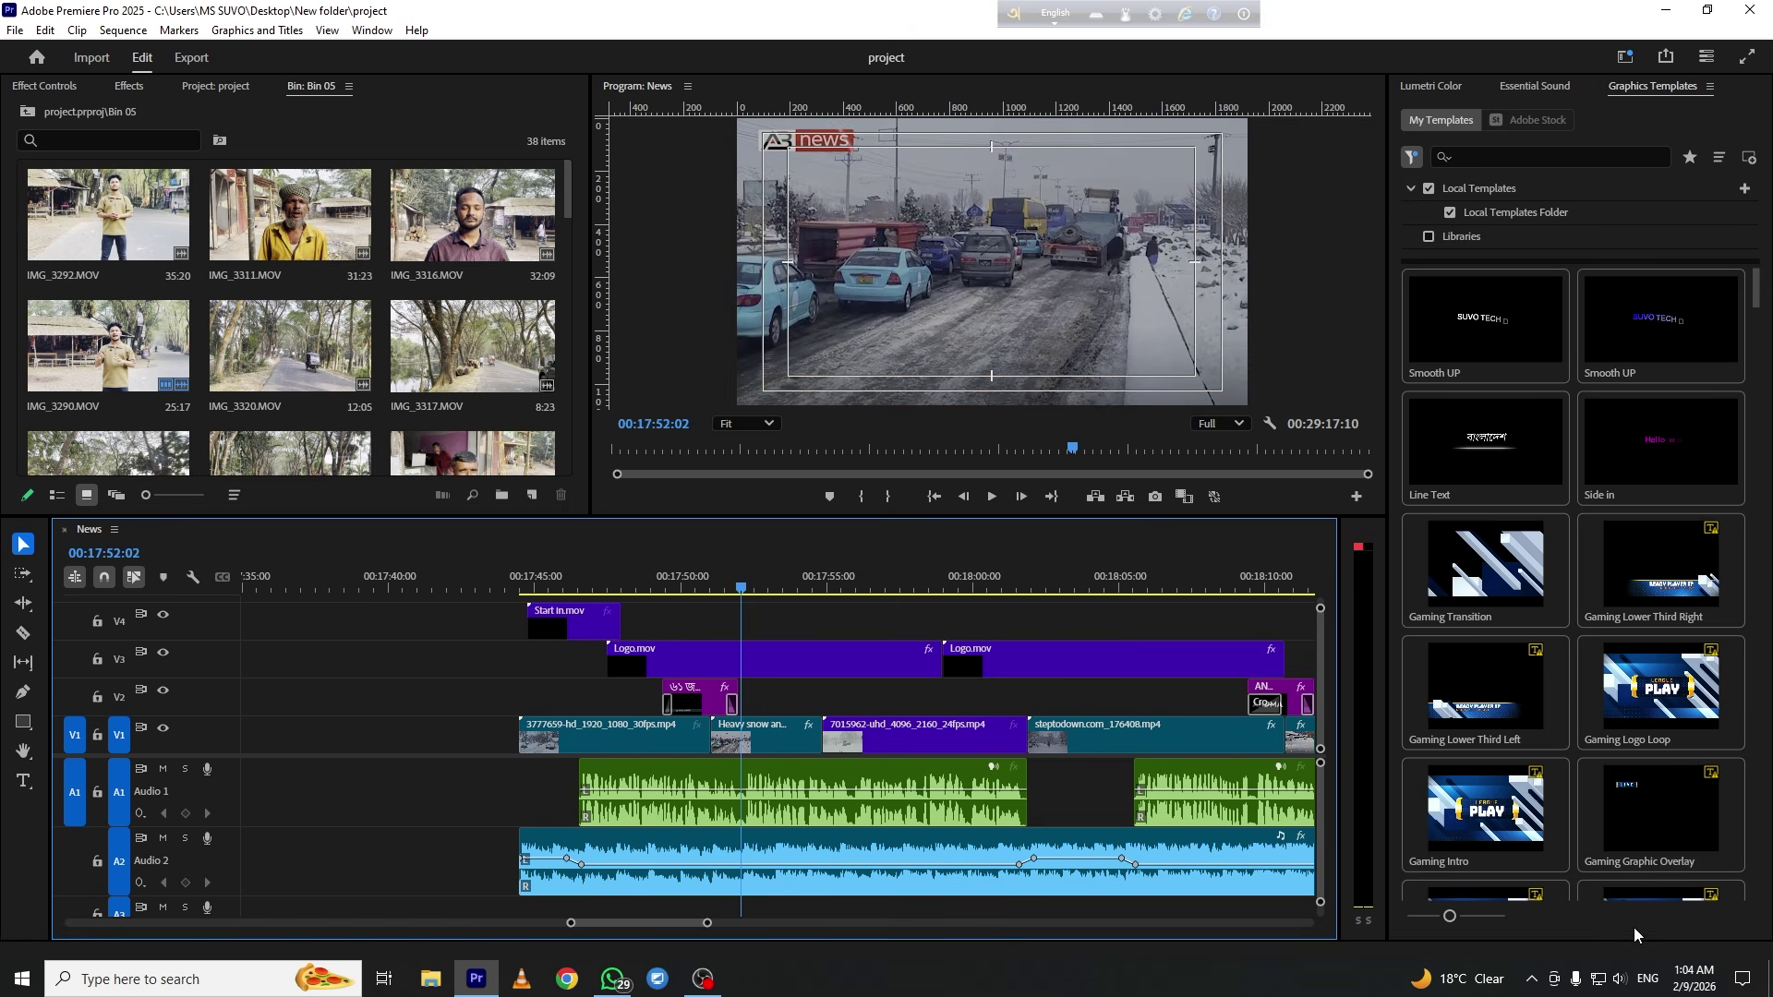
pyautogui.click(502, 582)
pyautogui.press('space')
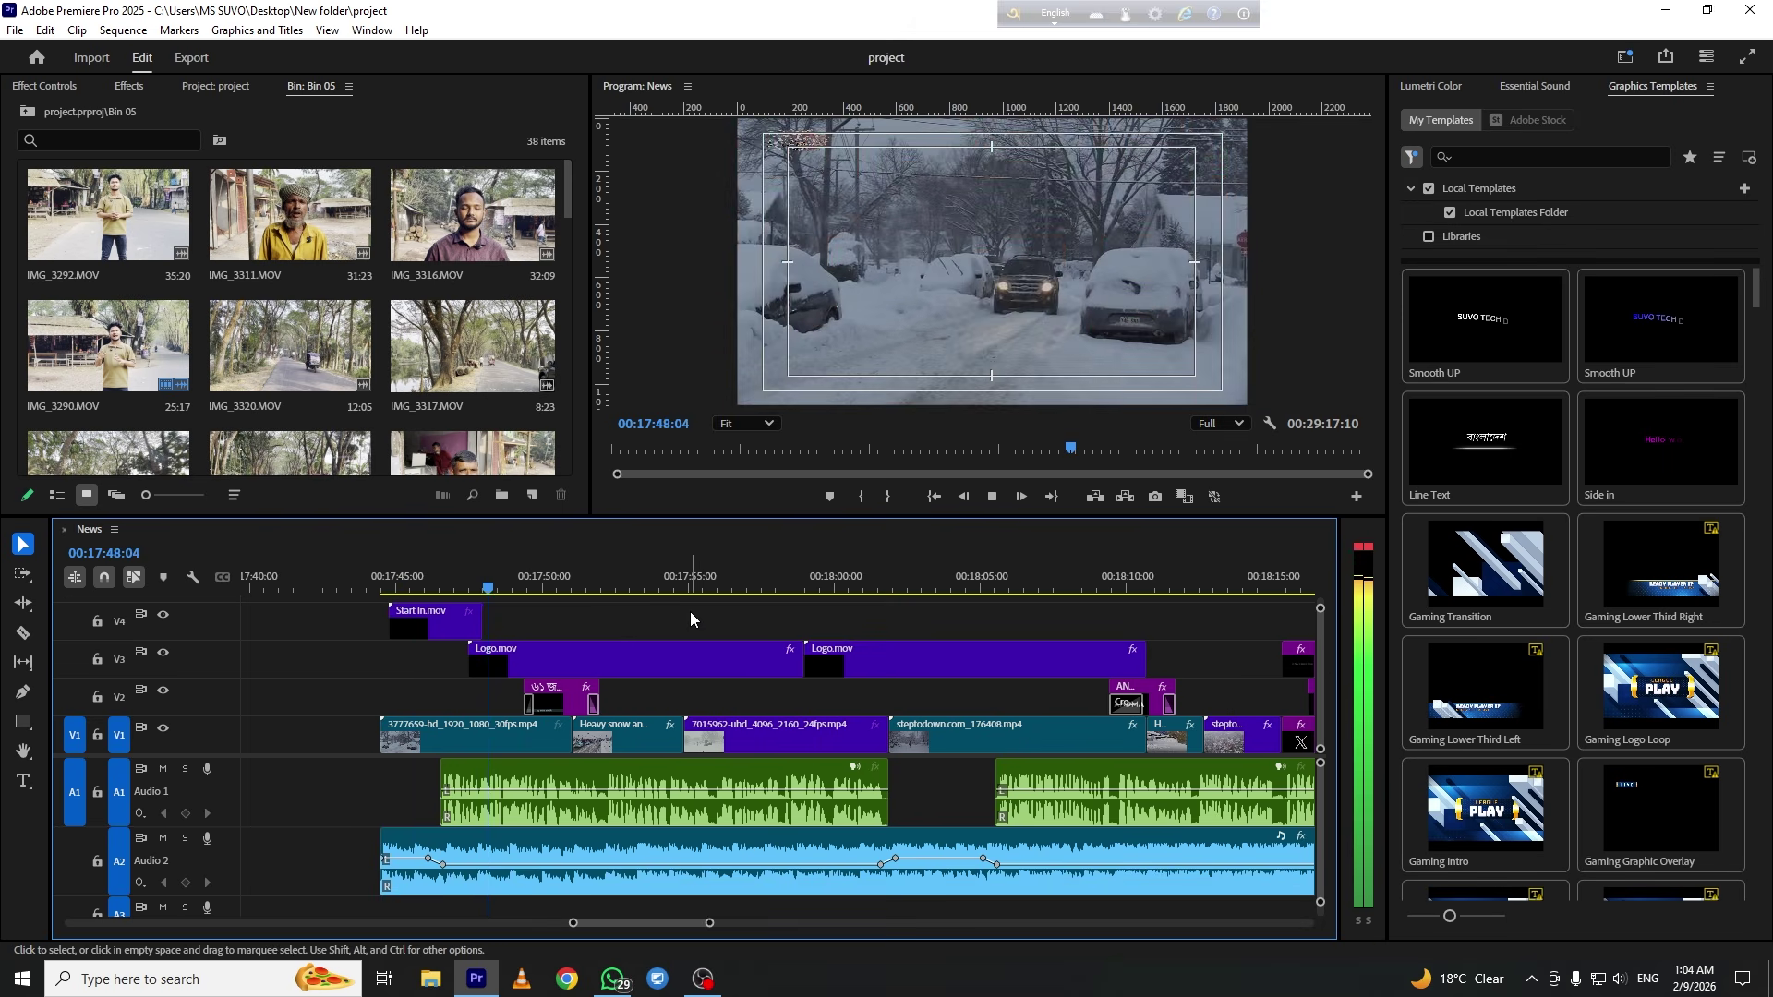
pyautogui.press('space')
pyautogui.scroll(-4, 700, 613)
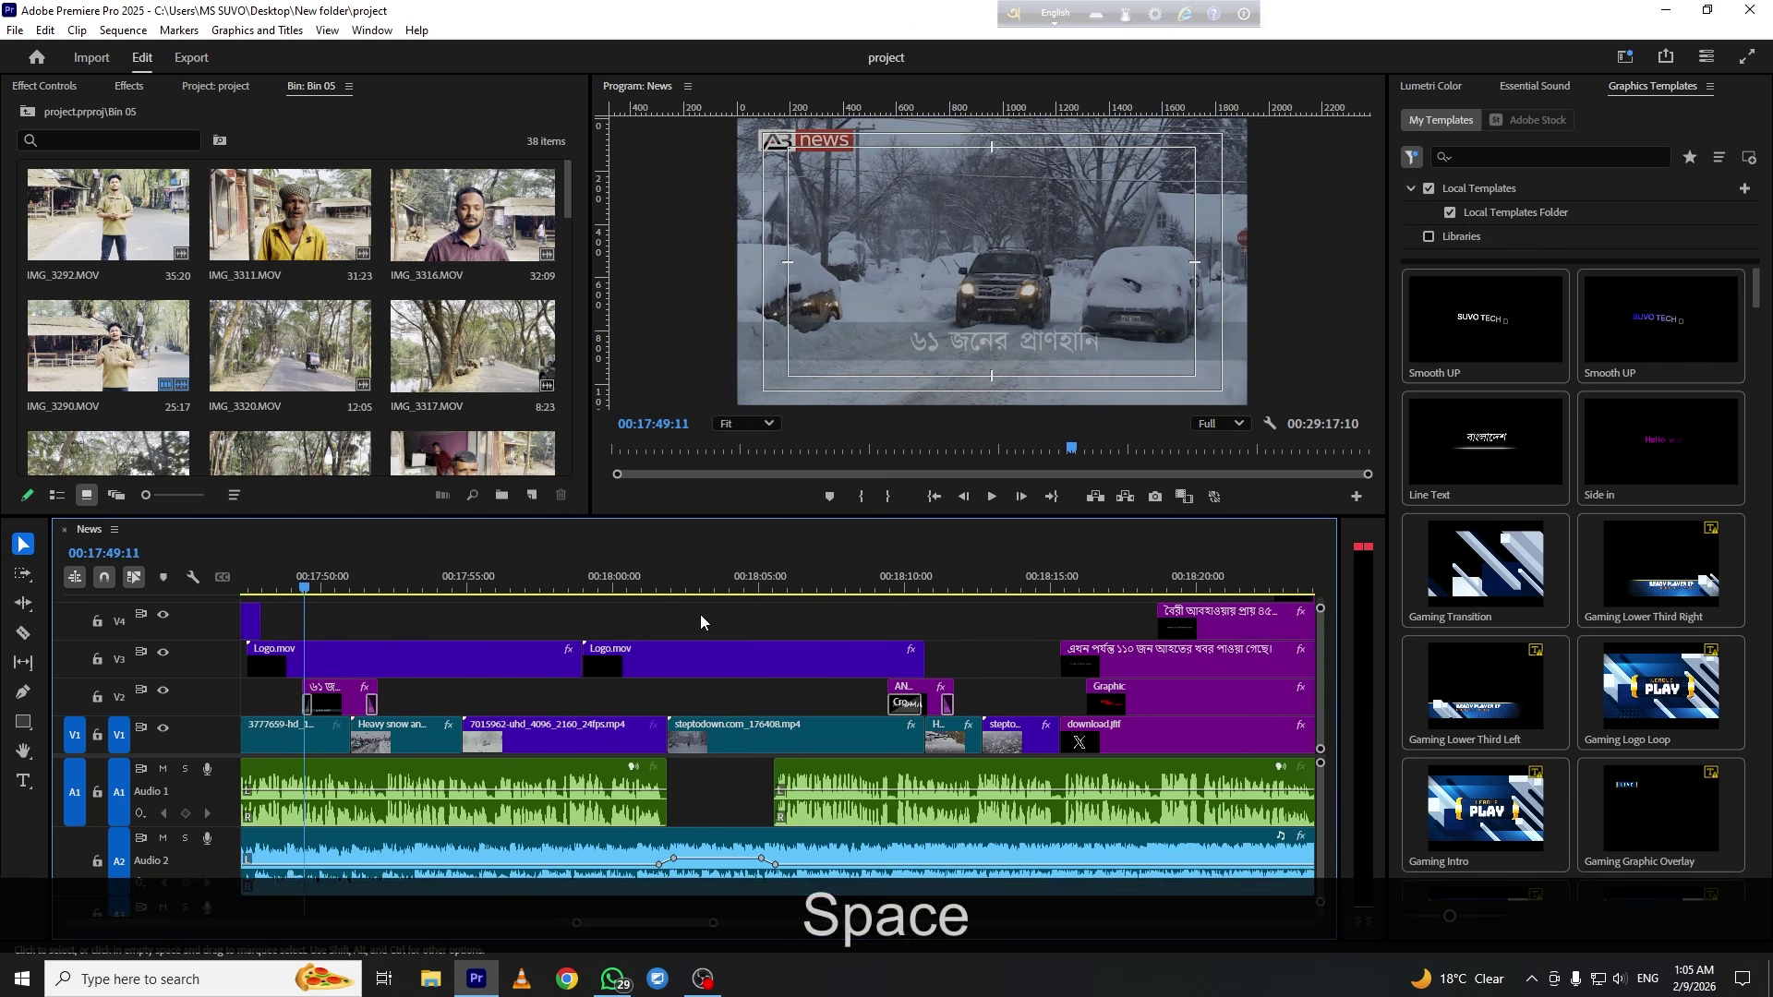
# Preview the story's highlighted Bengali text graphic at 00:18:23:05 in an enlarged Program monitor, and restore the layout
pyautogui.click(970, 576)
pyautogui.moveTo(971, 579); pyautogui.dragTo(1037, 580)
pyautogui.scroll(-4, 642, 702)
pyautogui.click(1029, 281)
pyautogui.press('`')
pyautogui.press('`')
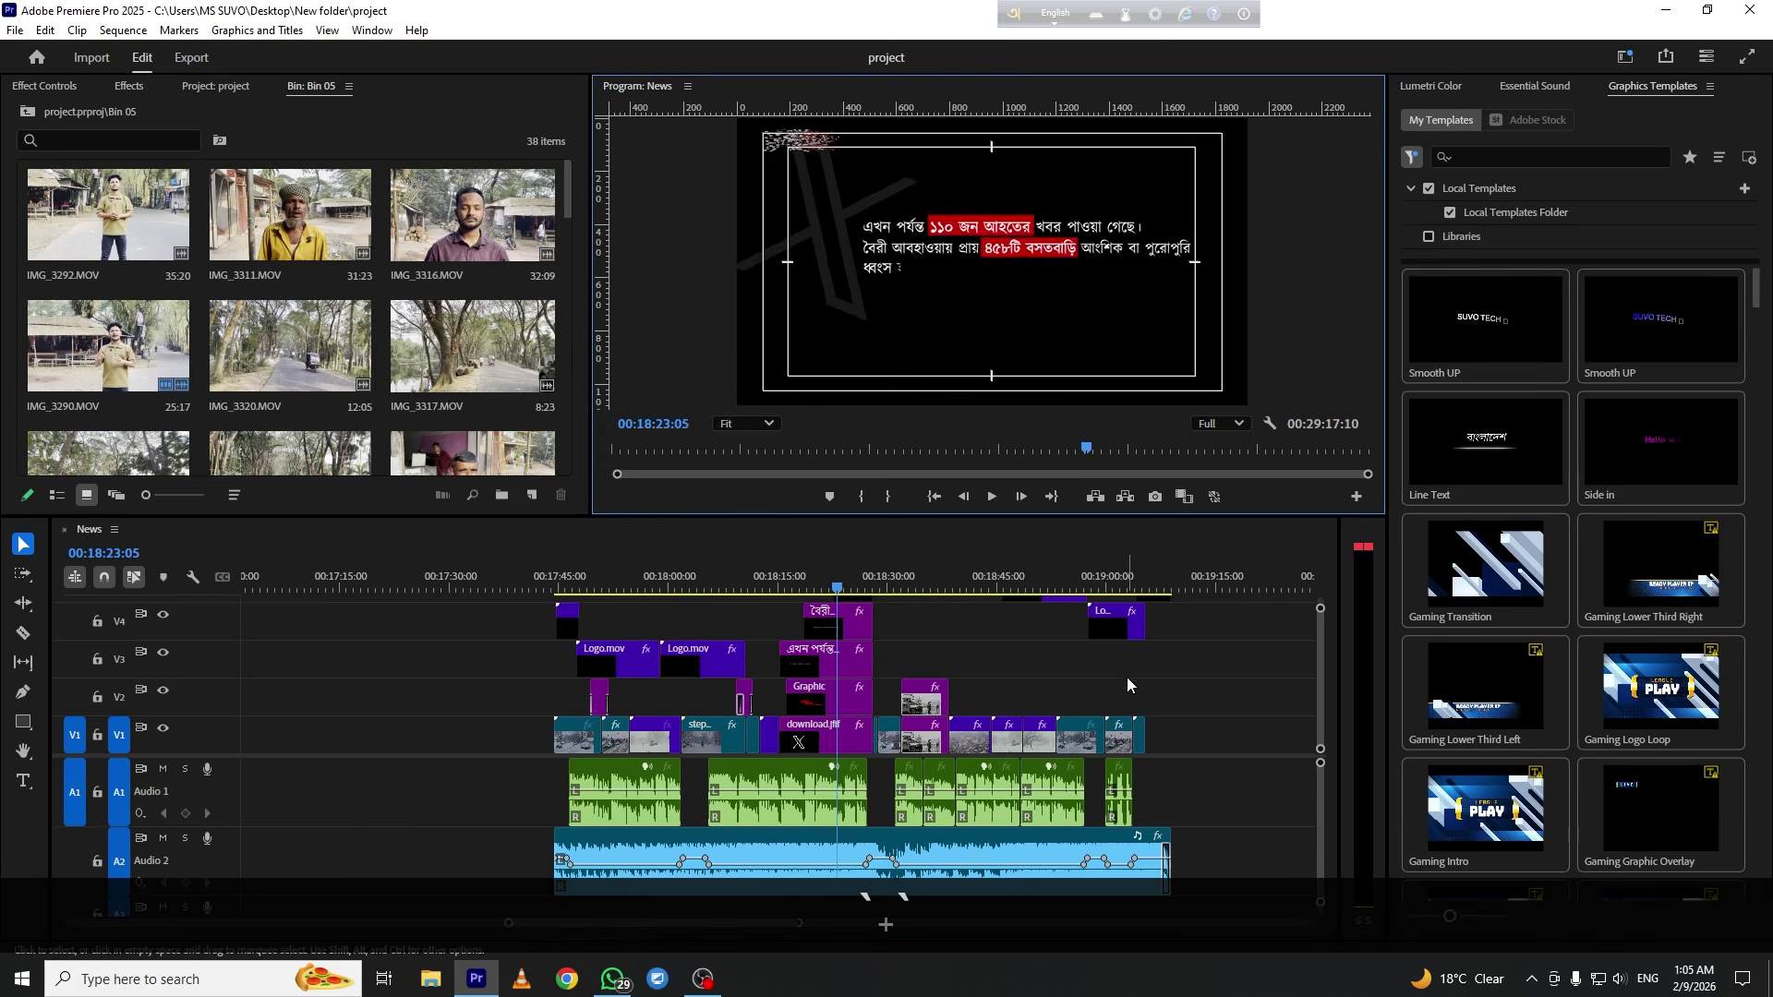
# Examine the rest of the finished story and locate the unedited IMG_3290.MOV clip around 00:25:18 in the sequence
pyautogui.scroll(-3, 1126, 677)
pyautogui.click(1082, 591)
pyautogui.press('-')
pyautogui.press('-')
pyautogui.press('-')
pyautogui.click(1119, 580)
pyautogui.press('=')
pyautogui.press('=')
pyautogui.press('=')
pyautogui.click(950, 625)
pyautogui.click(767, 574)
pyautogui.click(844, 575)
pyautogui.click(1038, 617)
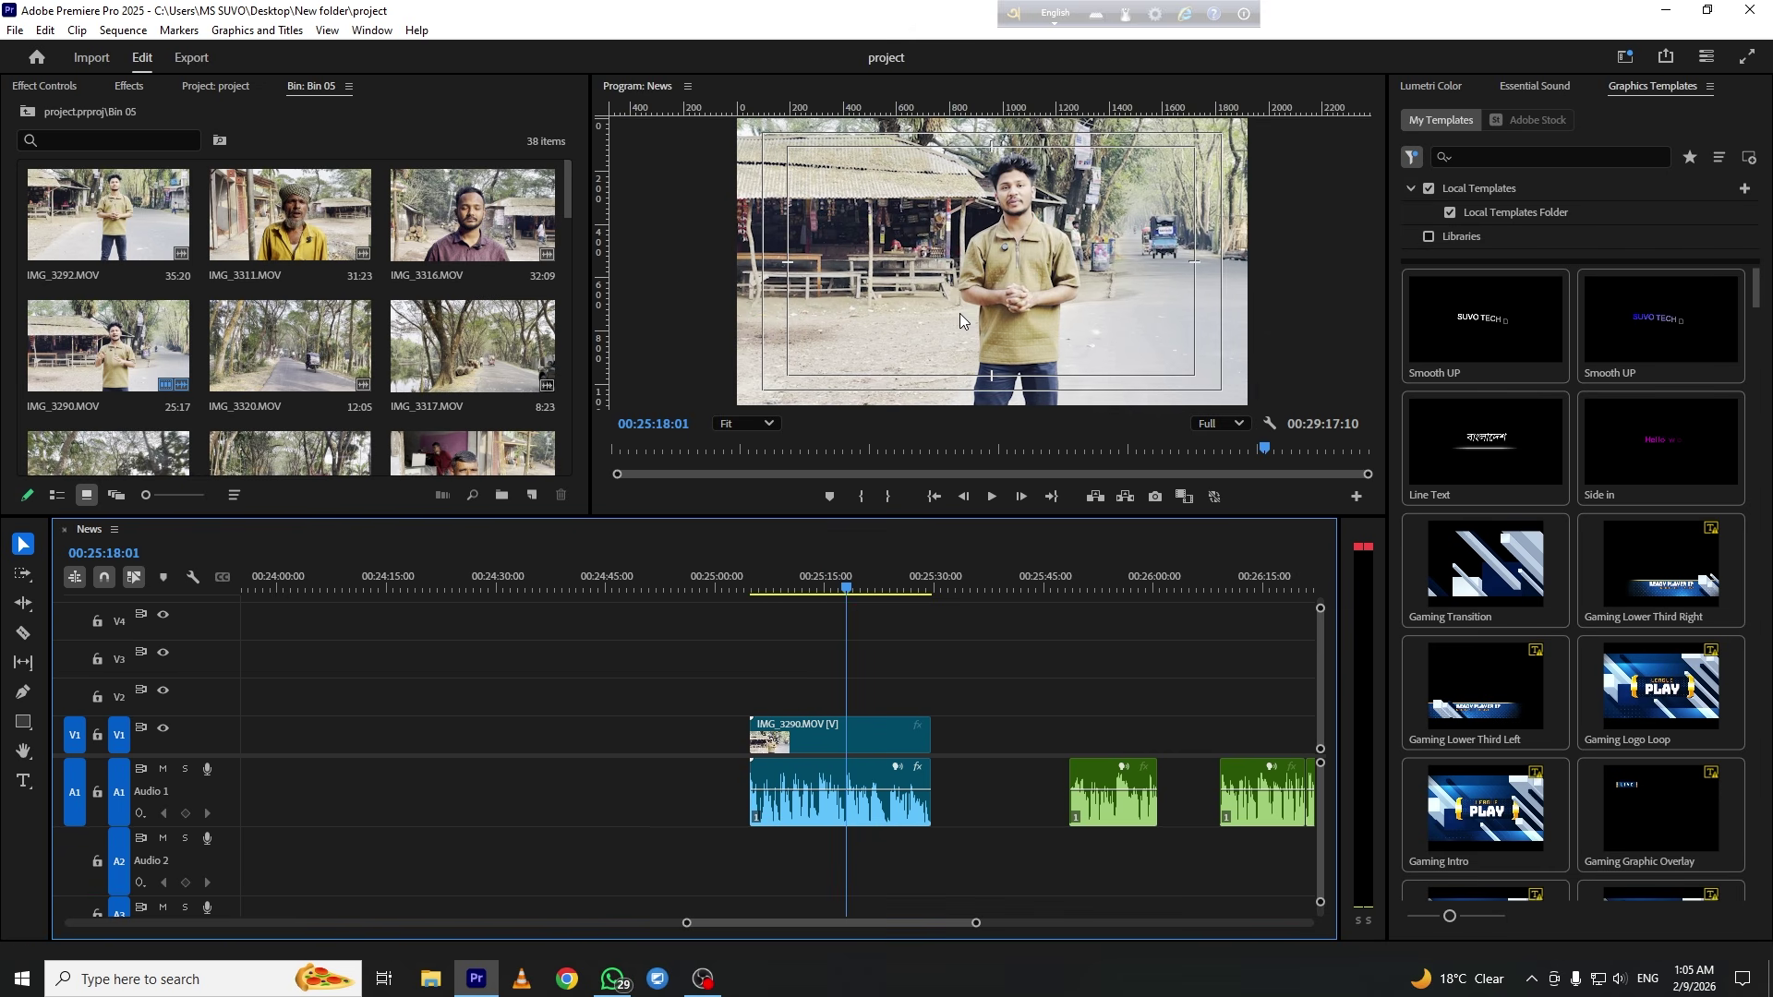
# Inspect the end of IMG_3290.MOV in an enlarged Program monitor and browse the raw footage in Bin 05
pyautogui.moveTo(881, 574); pyautogui.dragTo(933, 624)
pyautogui.click(1137, 342)
pyautogui.press('`')
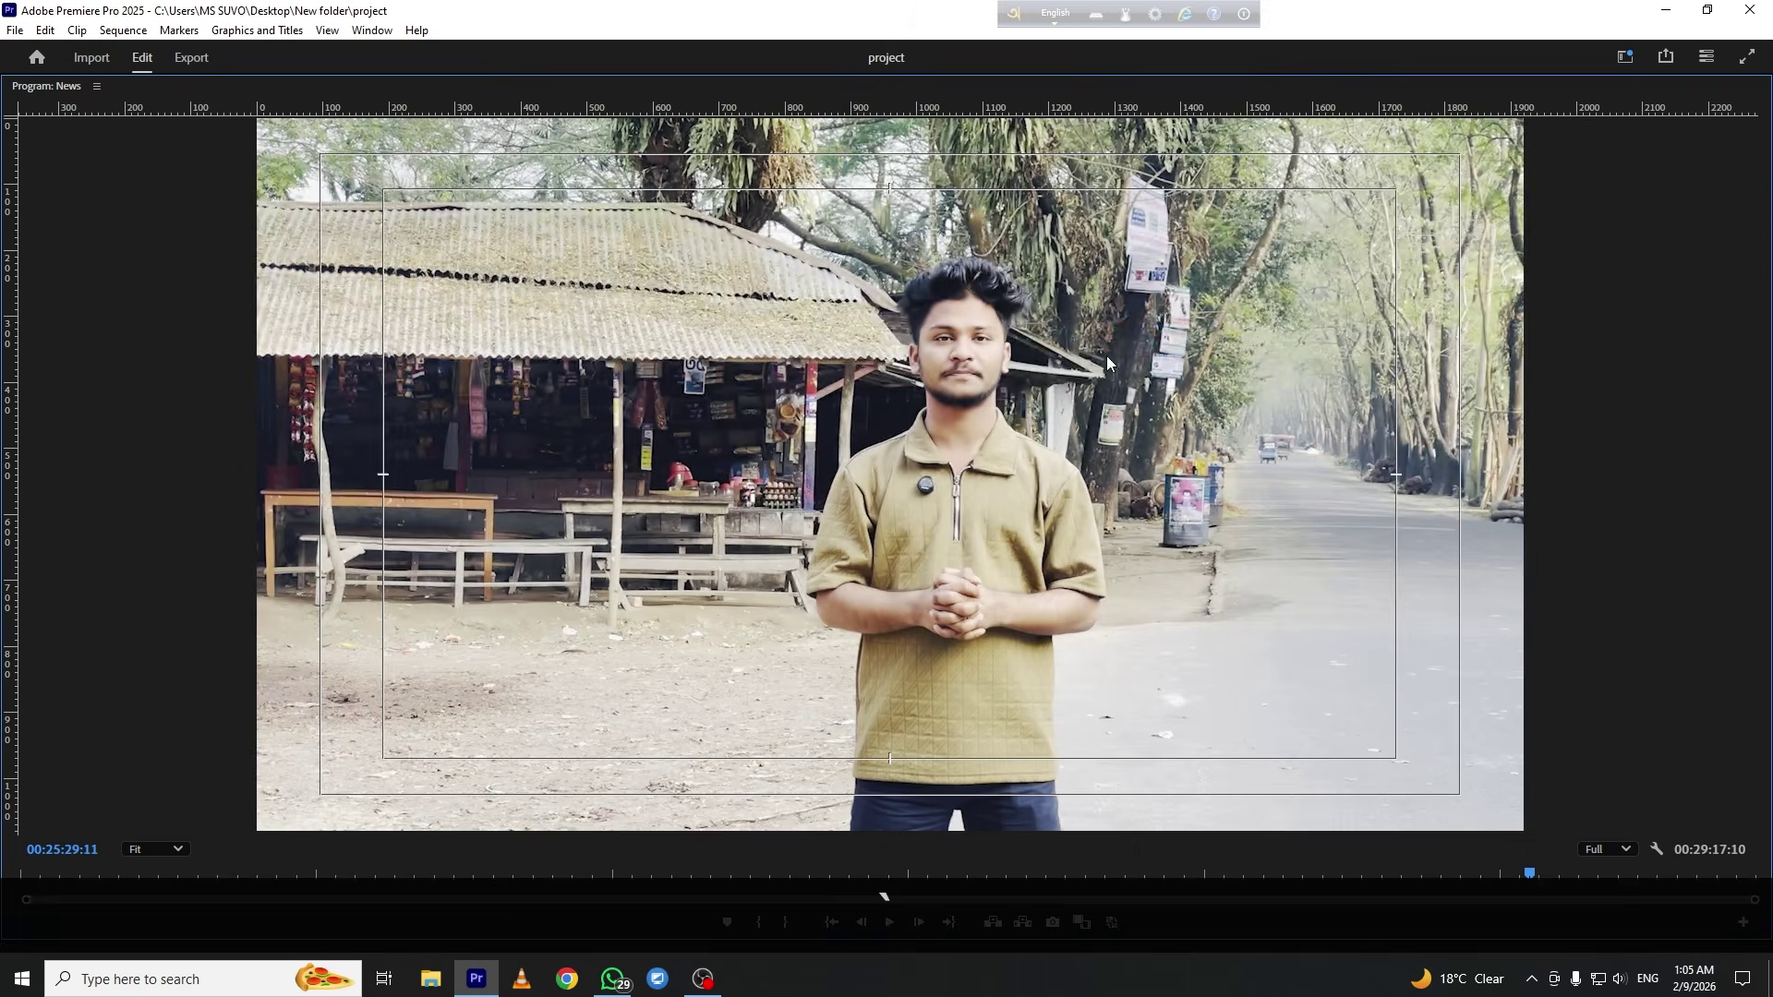
pyautogui.press('`')
pyautogui.scroll(-2, 1034, 661)
pyautogui.scroll(-10, 395, 325)
pyautogui.scroll(8, 383, 397)
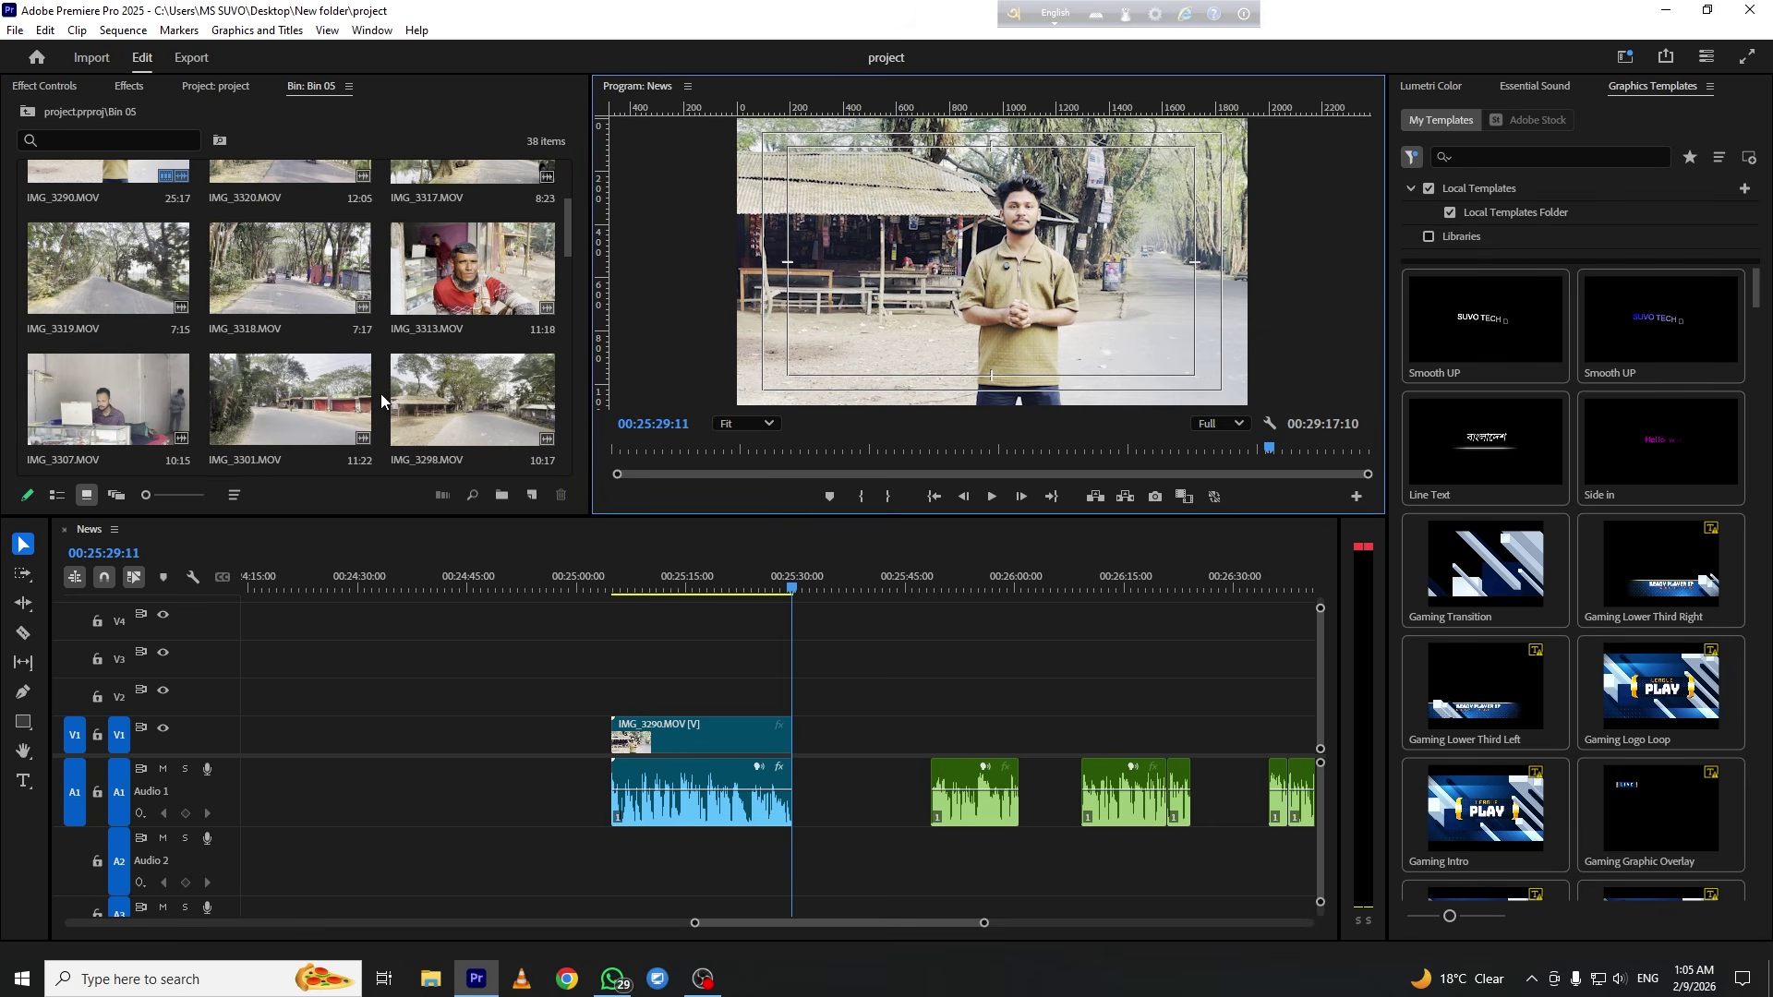
# Launch Microsoft Office Word 2007 and open the recent script document "12 tarikh"
pyautogui.click(184, 978)
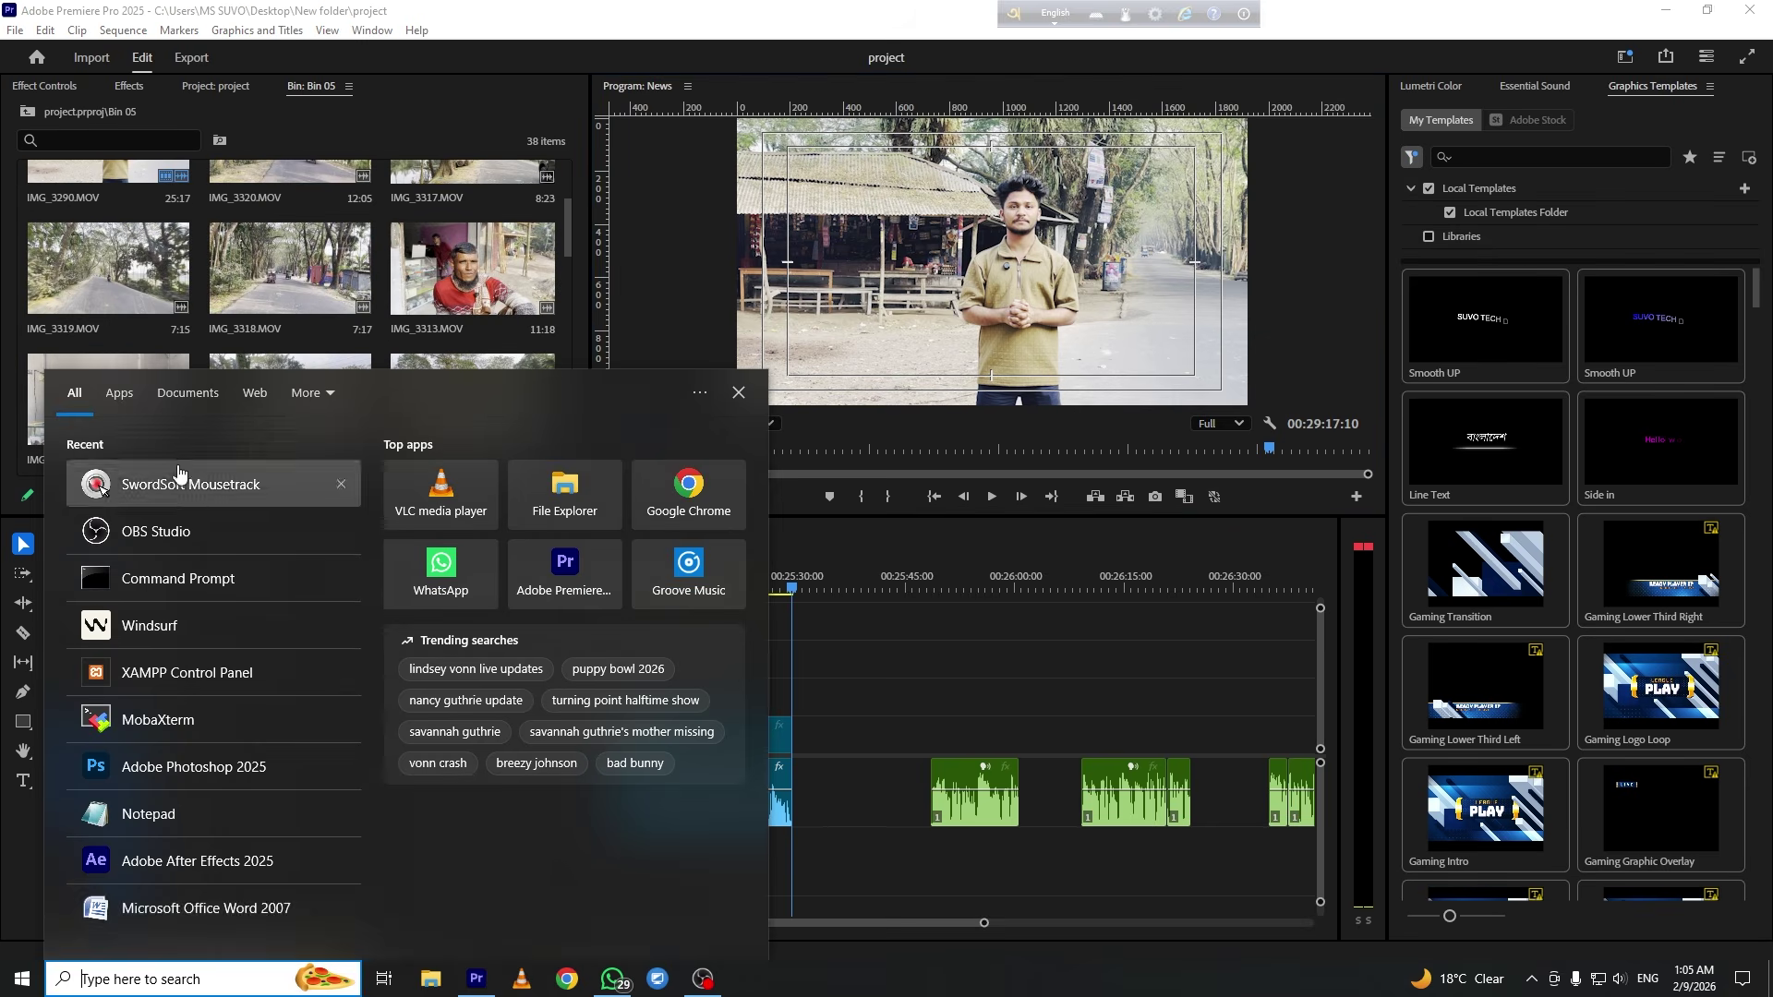
pyautogui.click(206, 907)
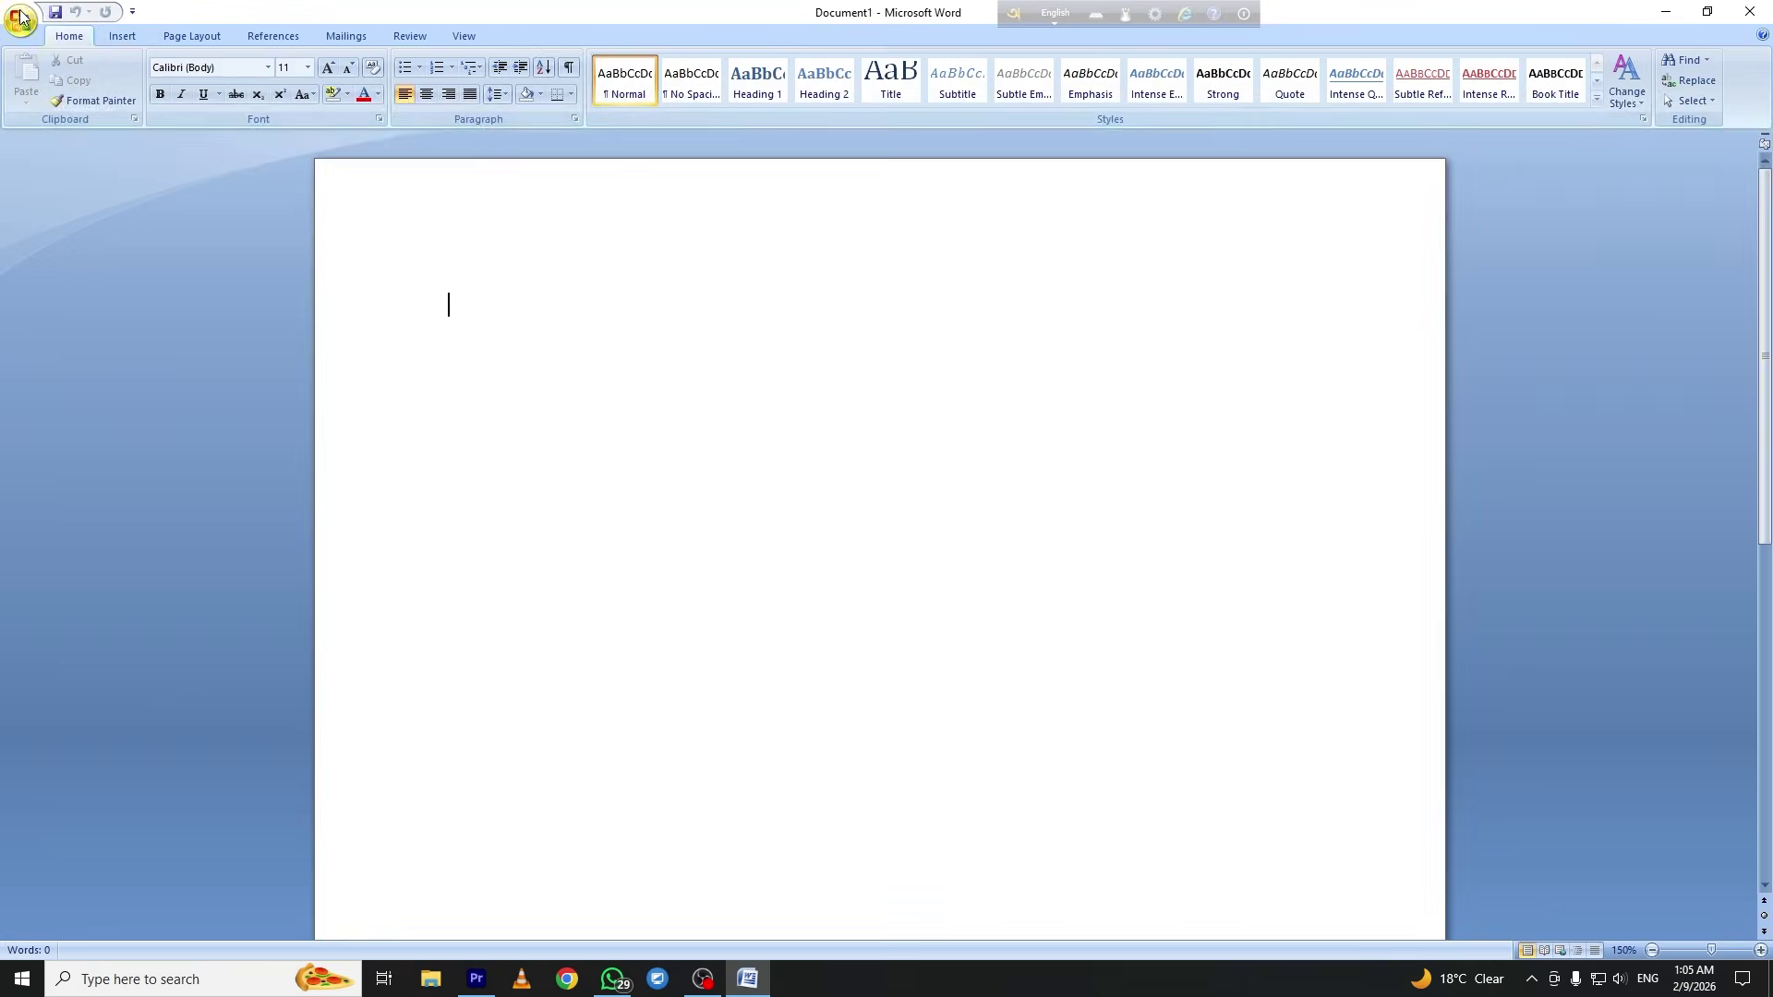
pyautogui.click(20, 17)
pyautogui.click(204, 92)
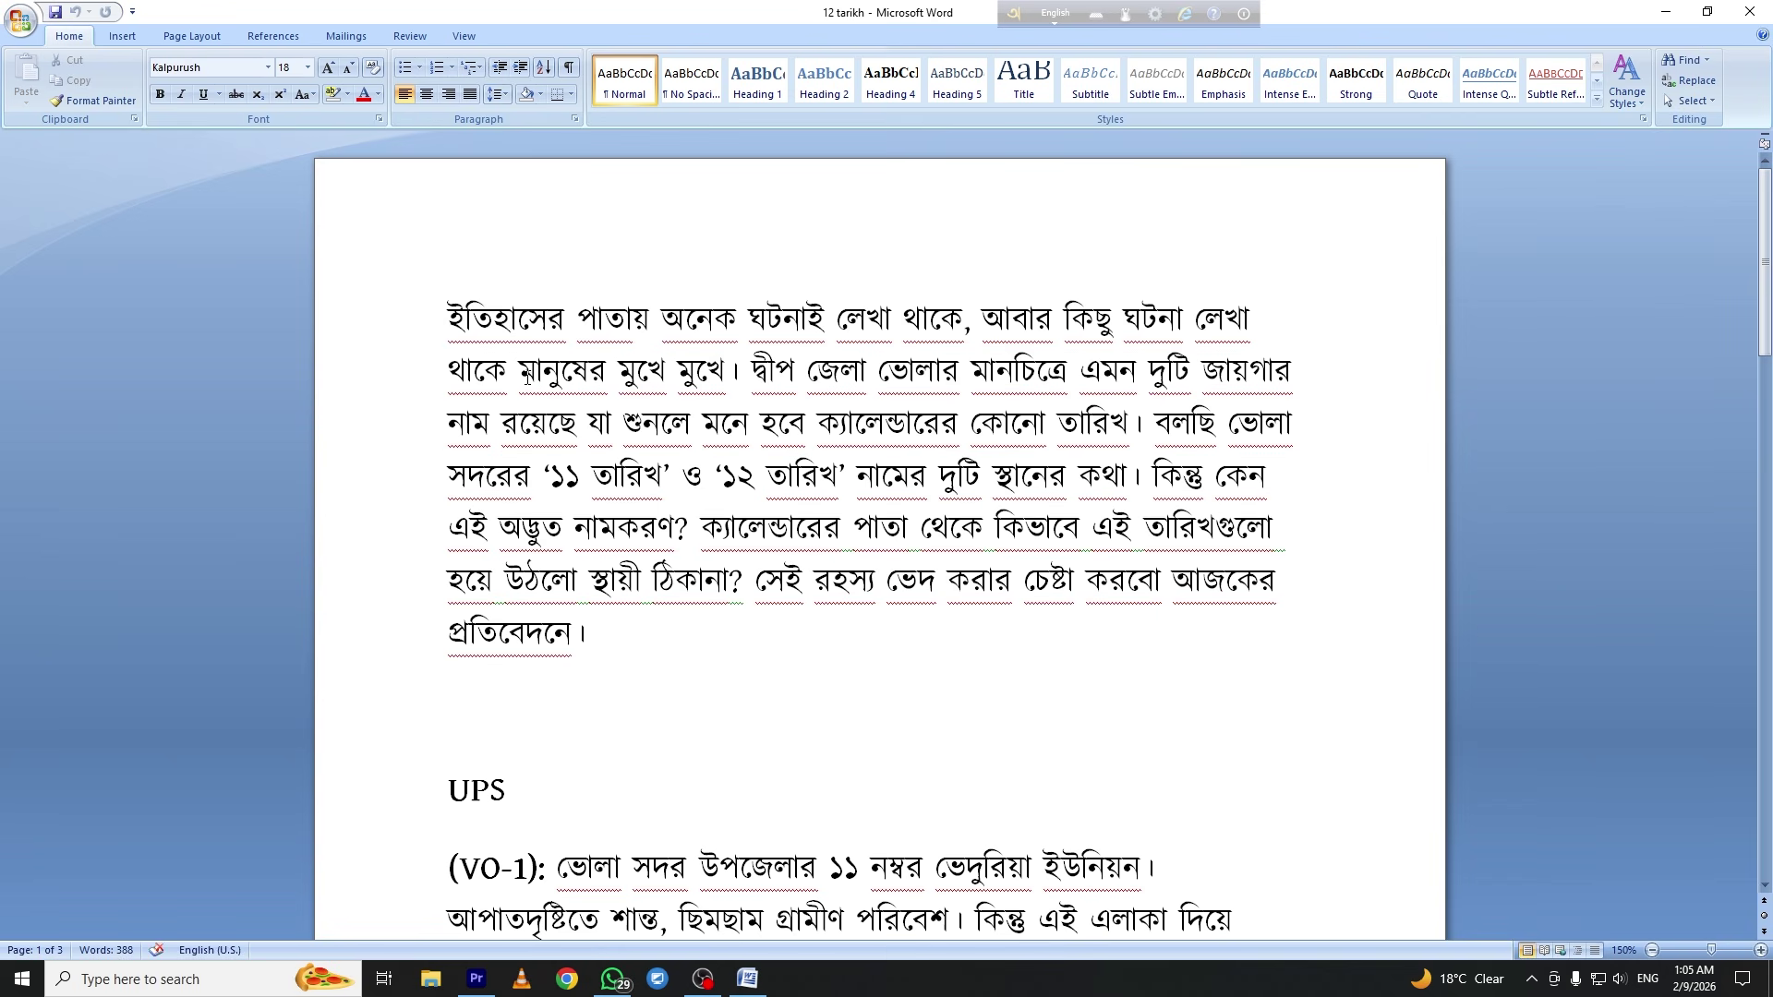
# Read through the Bengali report script, from the introduction and VO-1 section to the closing paragraph
pyautogui.moveTo(752, 369); pyautogui.dragTo(1131, 374)
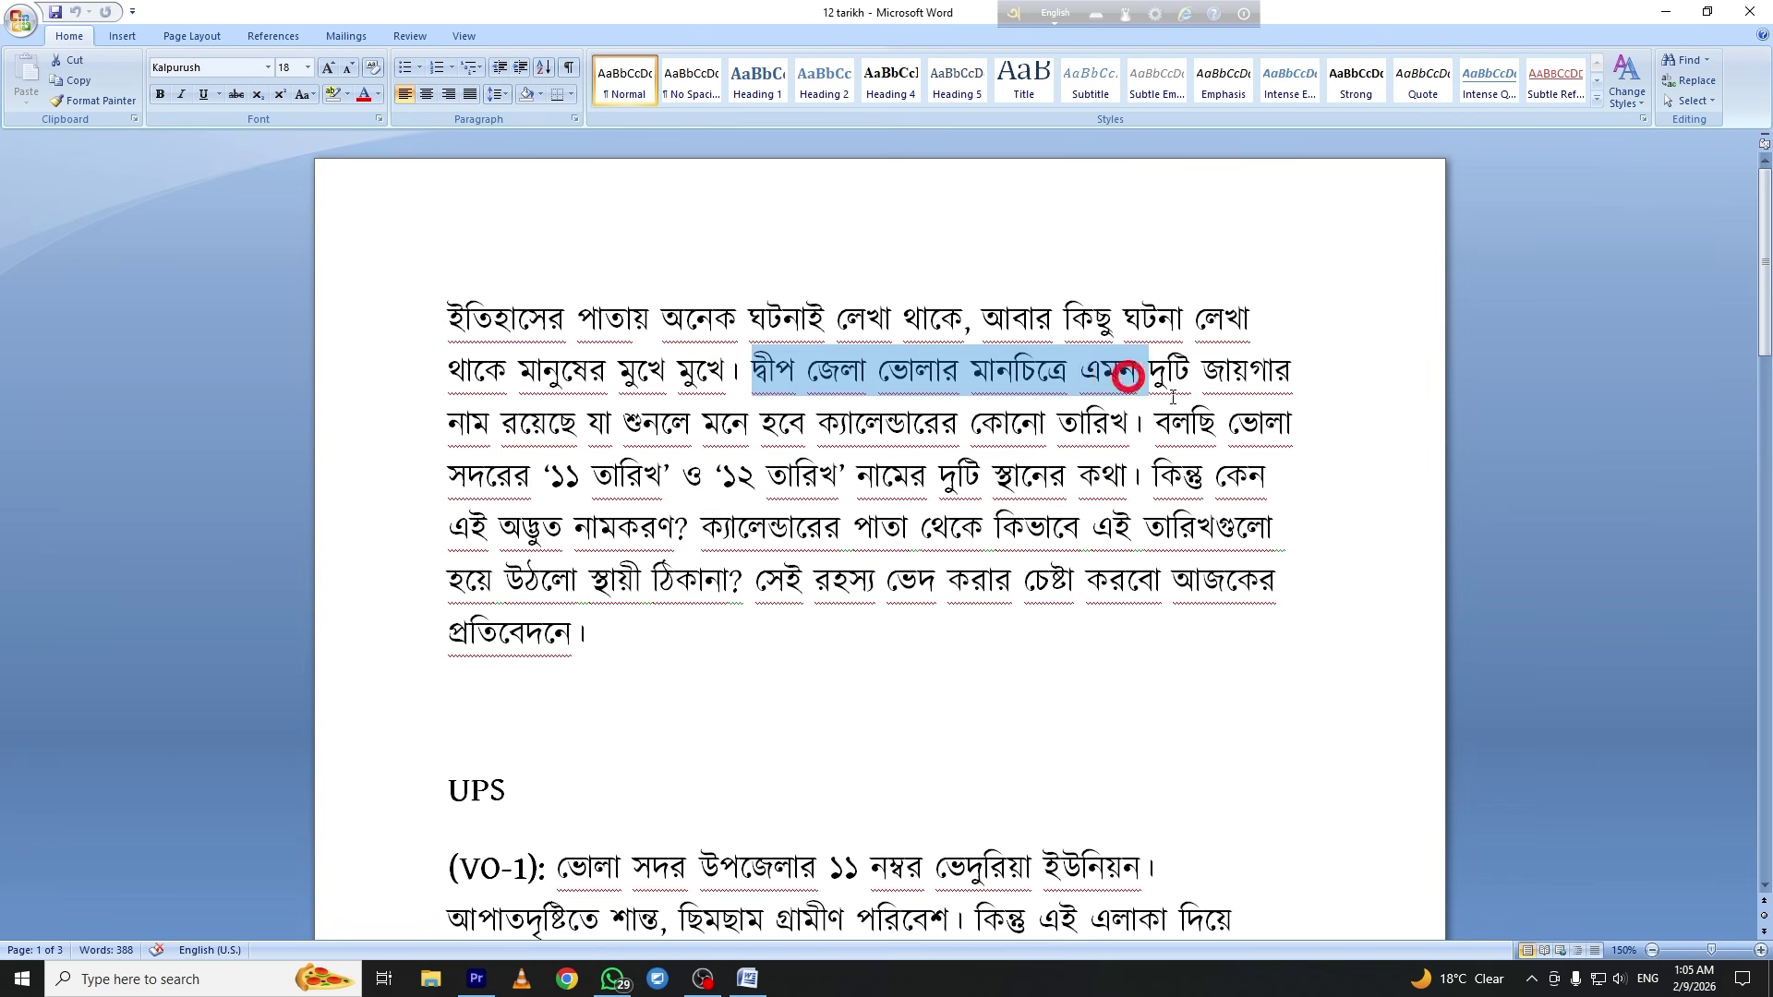
pyautogui.click(1212, 411)
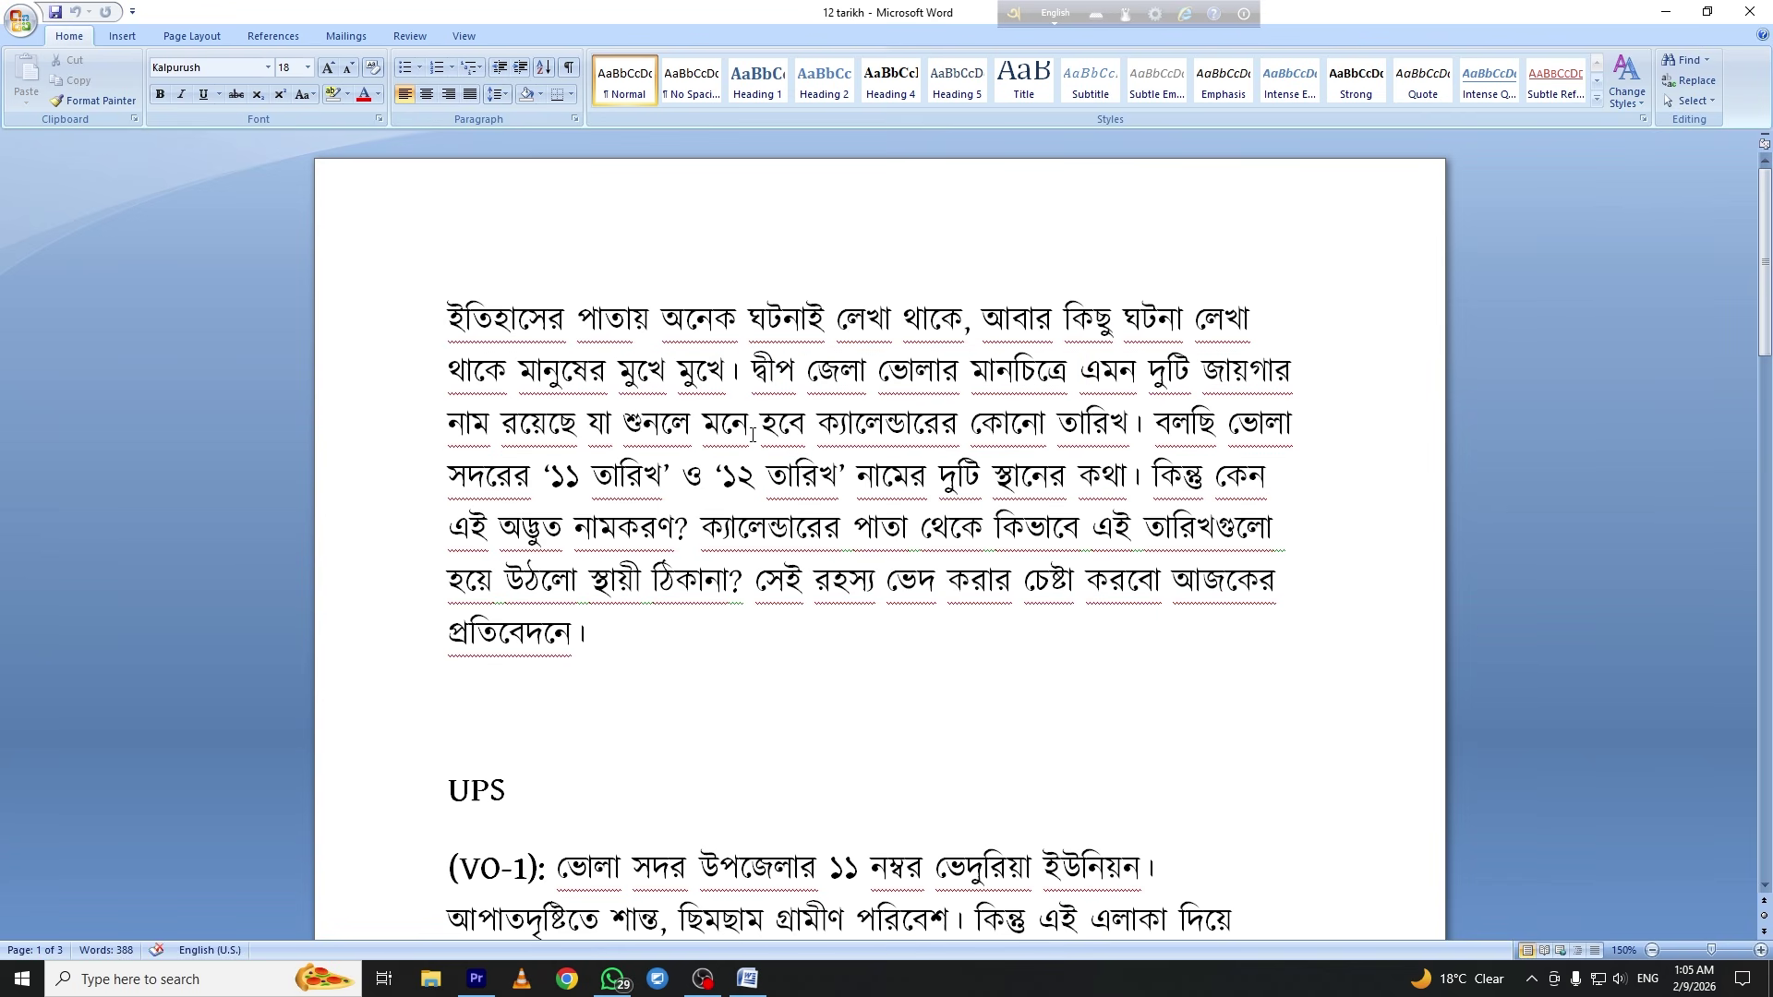
pyautogui.scroll(-15, 931, 443)
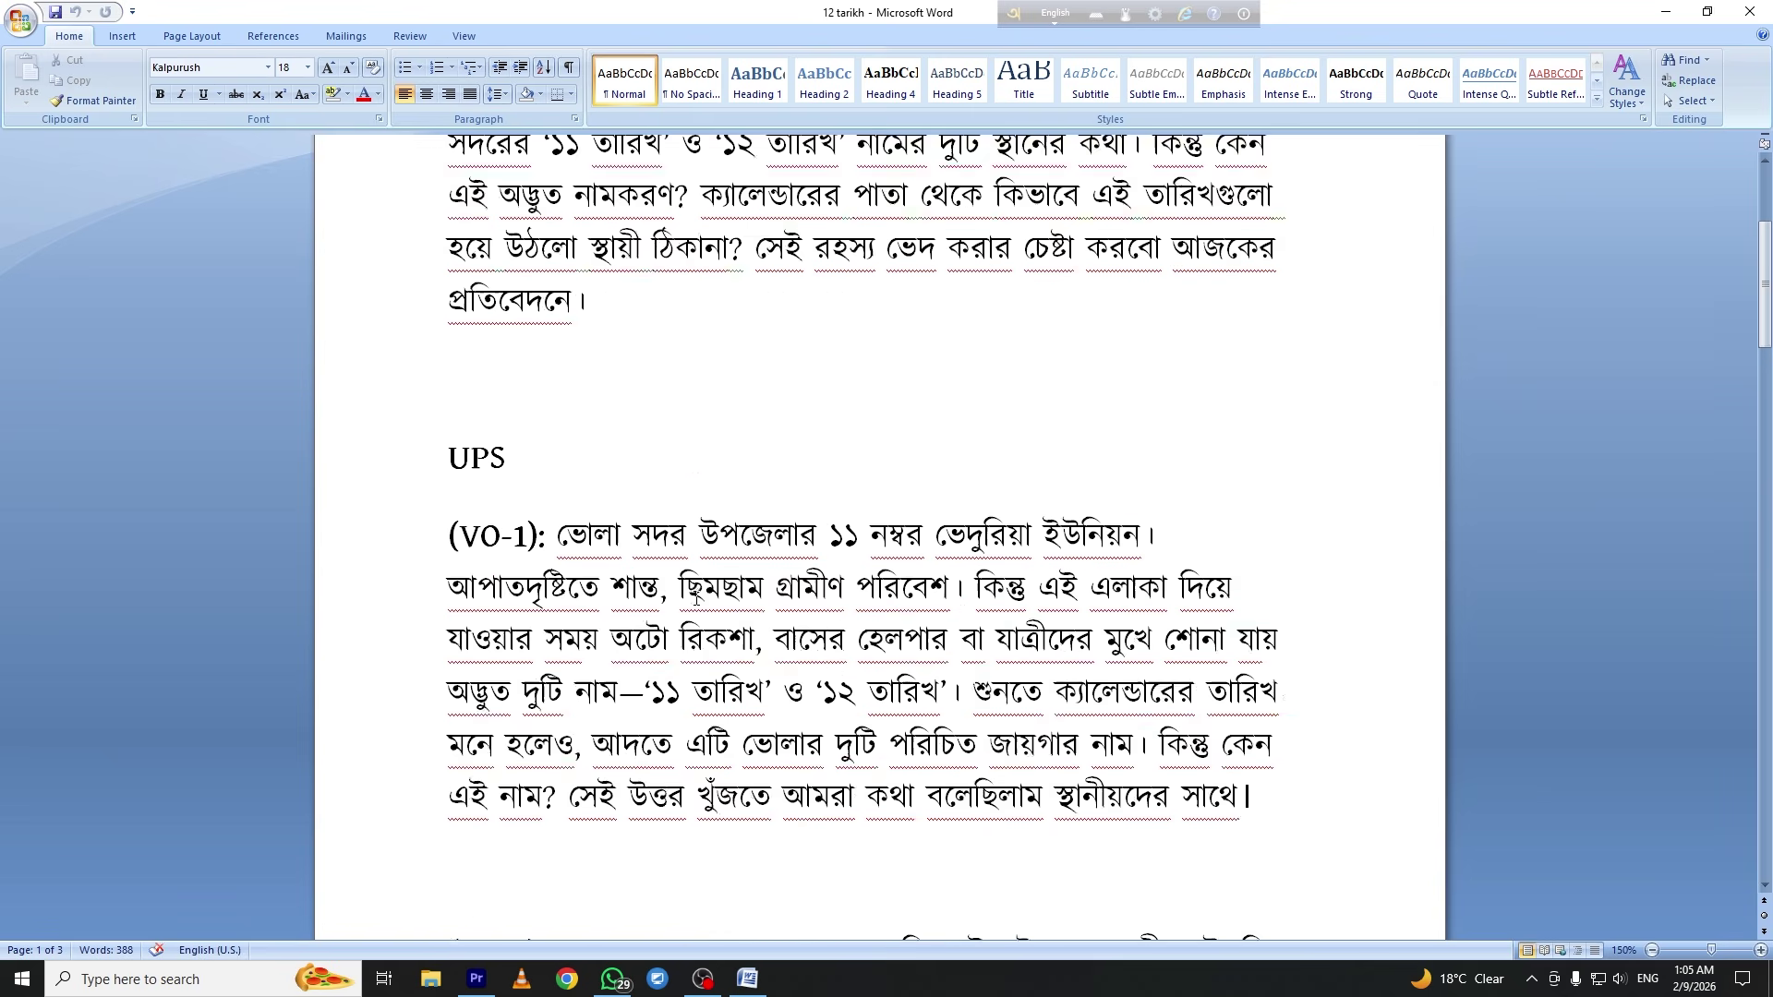
pyautogui.scroll(-8, 819, 534)
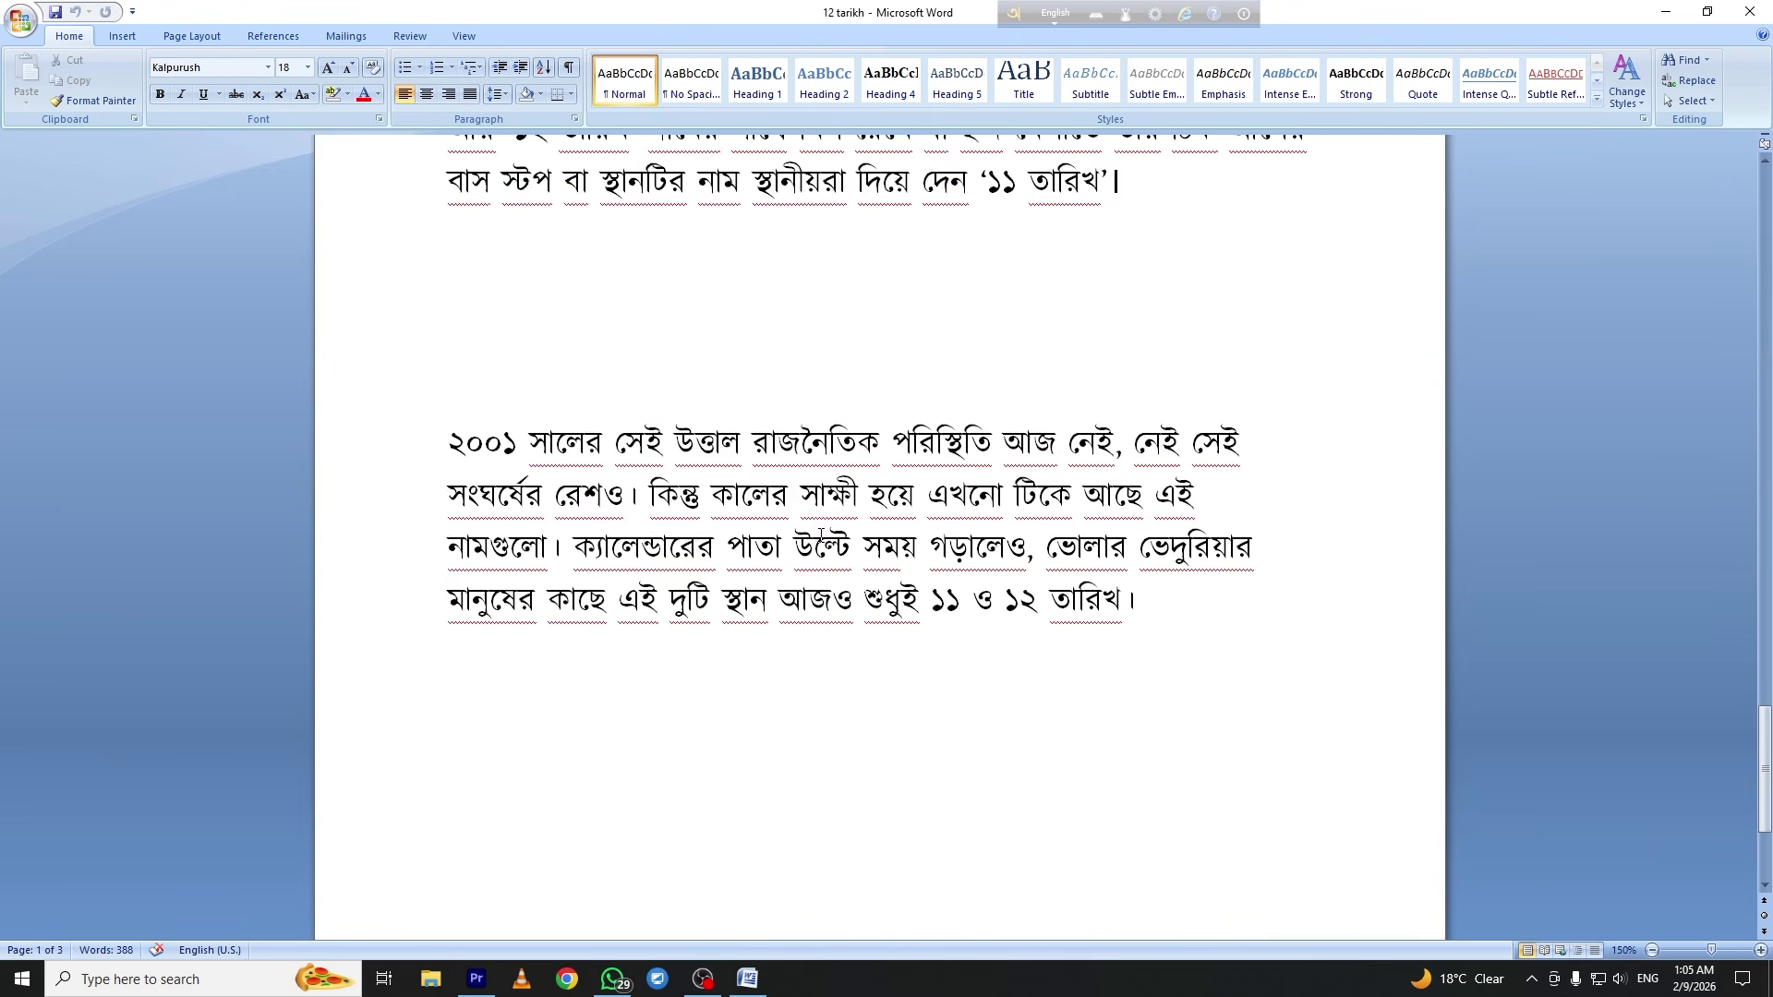
# Return to Premiere Pro and examine the timeline from 00:25:46:19, where the green voice clips begin, along with the Bin 05 footage
pyautogui.click(1666, 11)
pyautogui.hscroll(3, 1016, 650)
pyautogui.scroll(3, 423, 329)
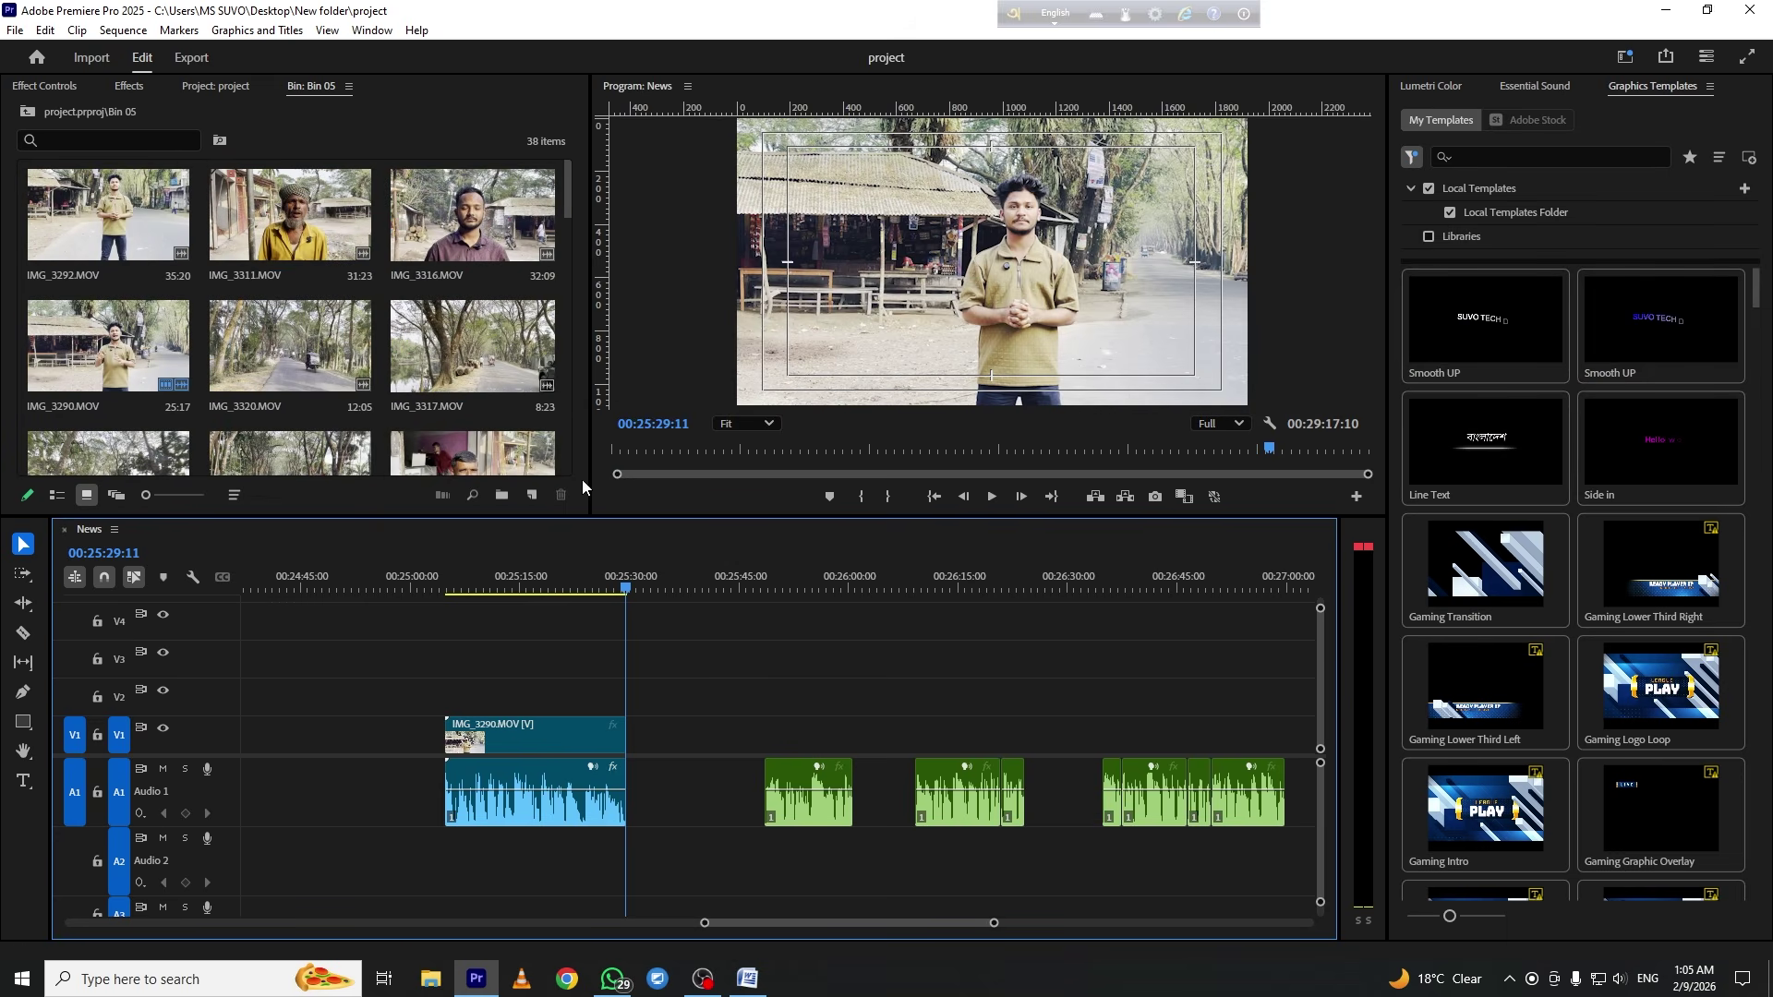
pyautogui.click(753, 582)
pyautogui.click(847, 637)
pyautogui.click(378, 411)
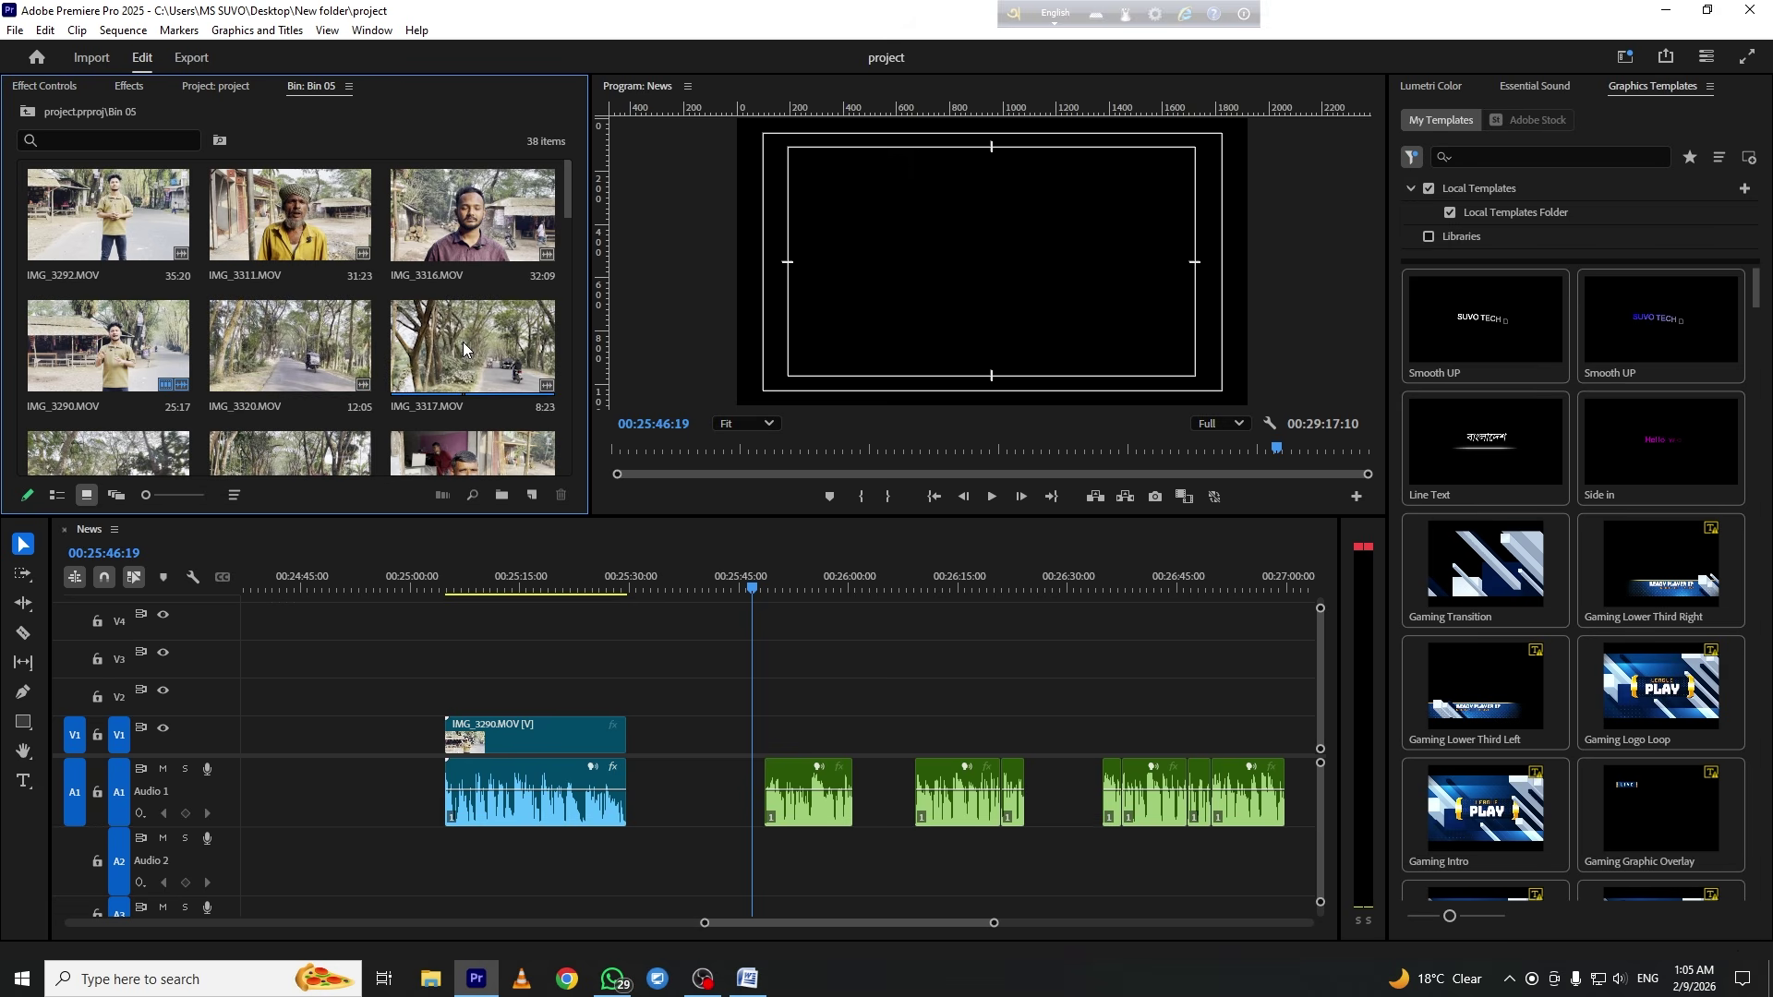
pyautogui.click(929, 689)
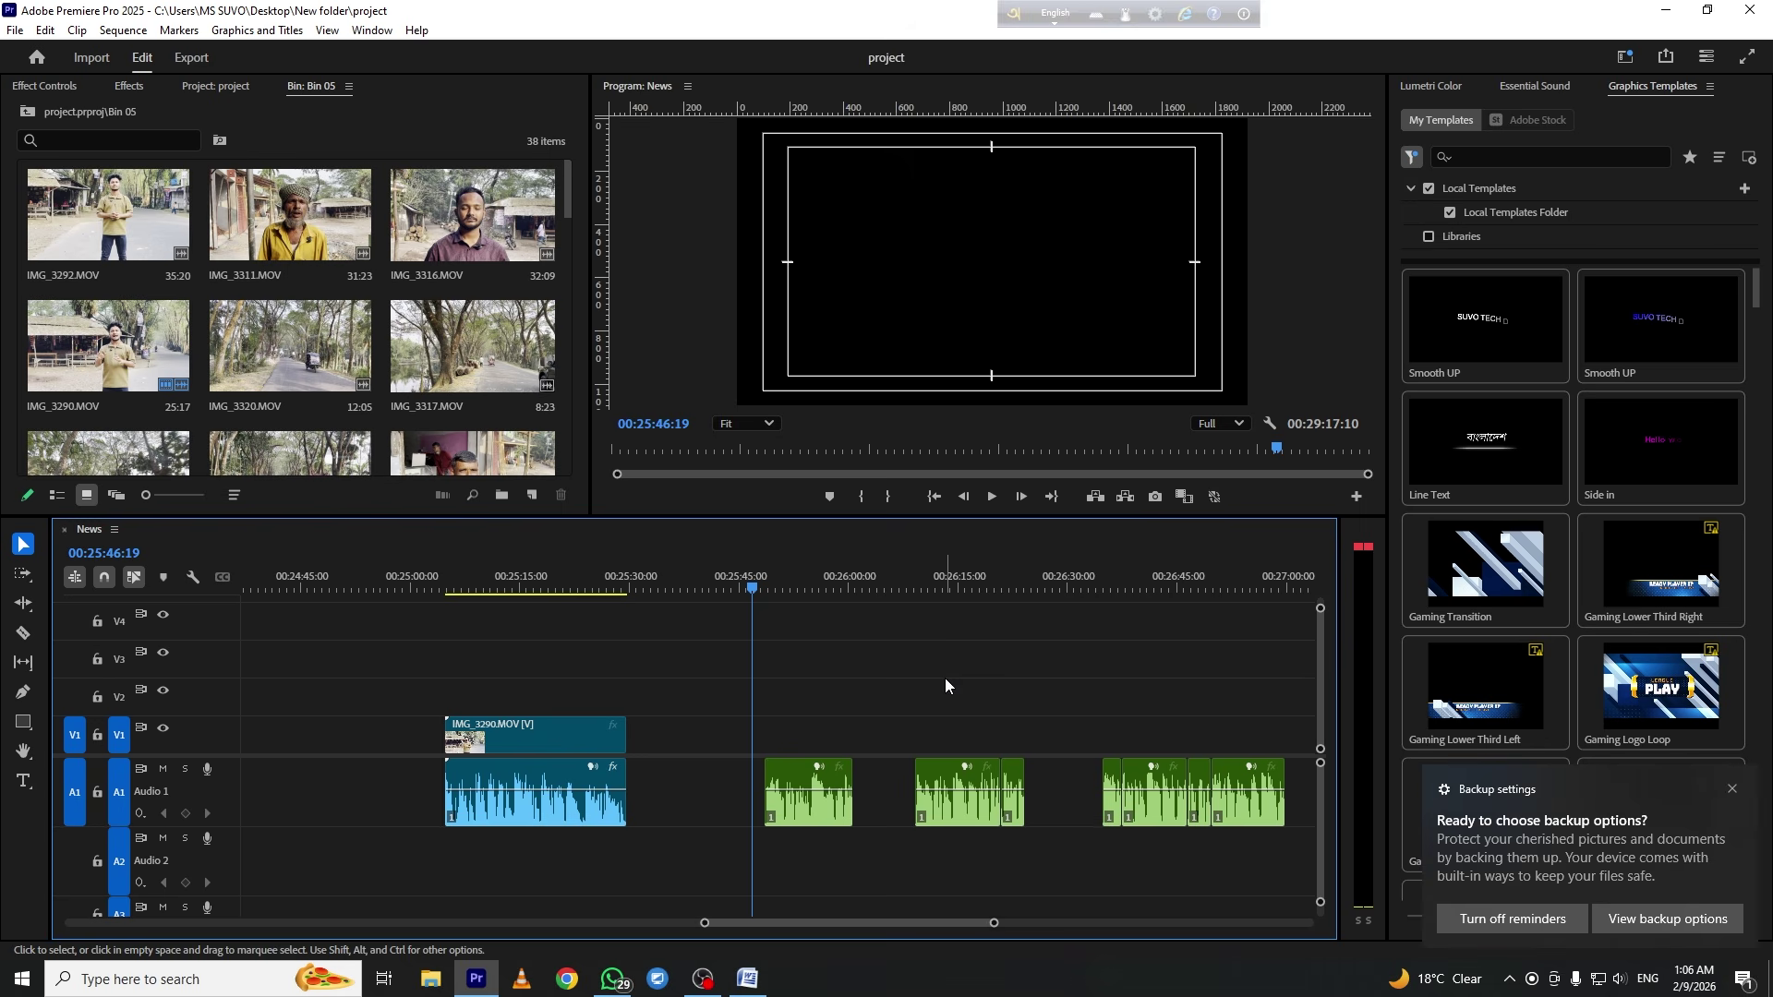
# Dismiss the Windows backup notification, check the notification area, and return to the timeline
pyautogui.click(1732, 790)
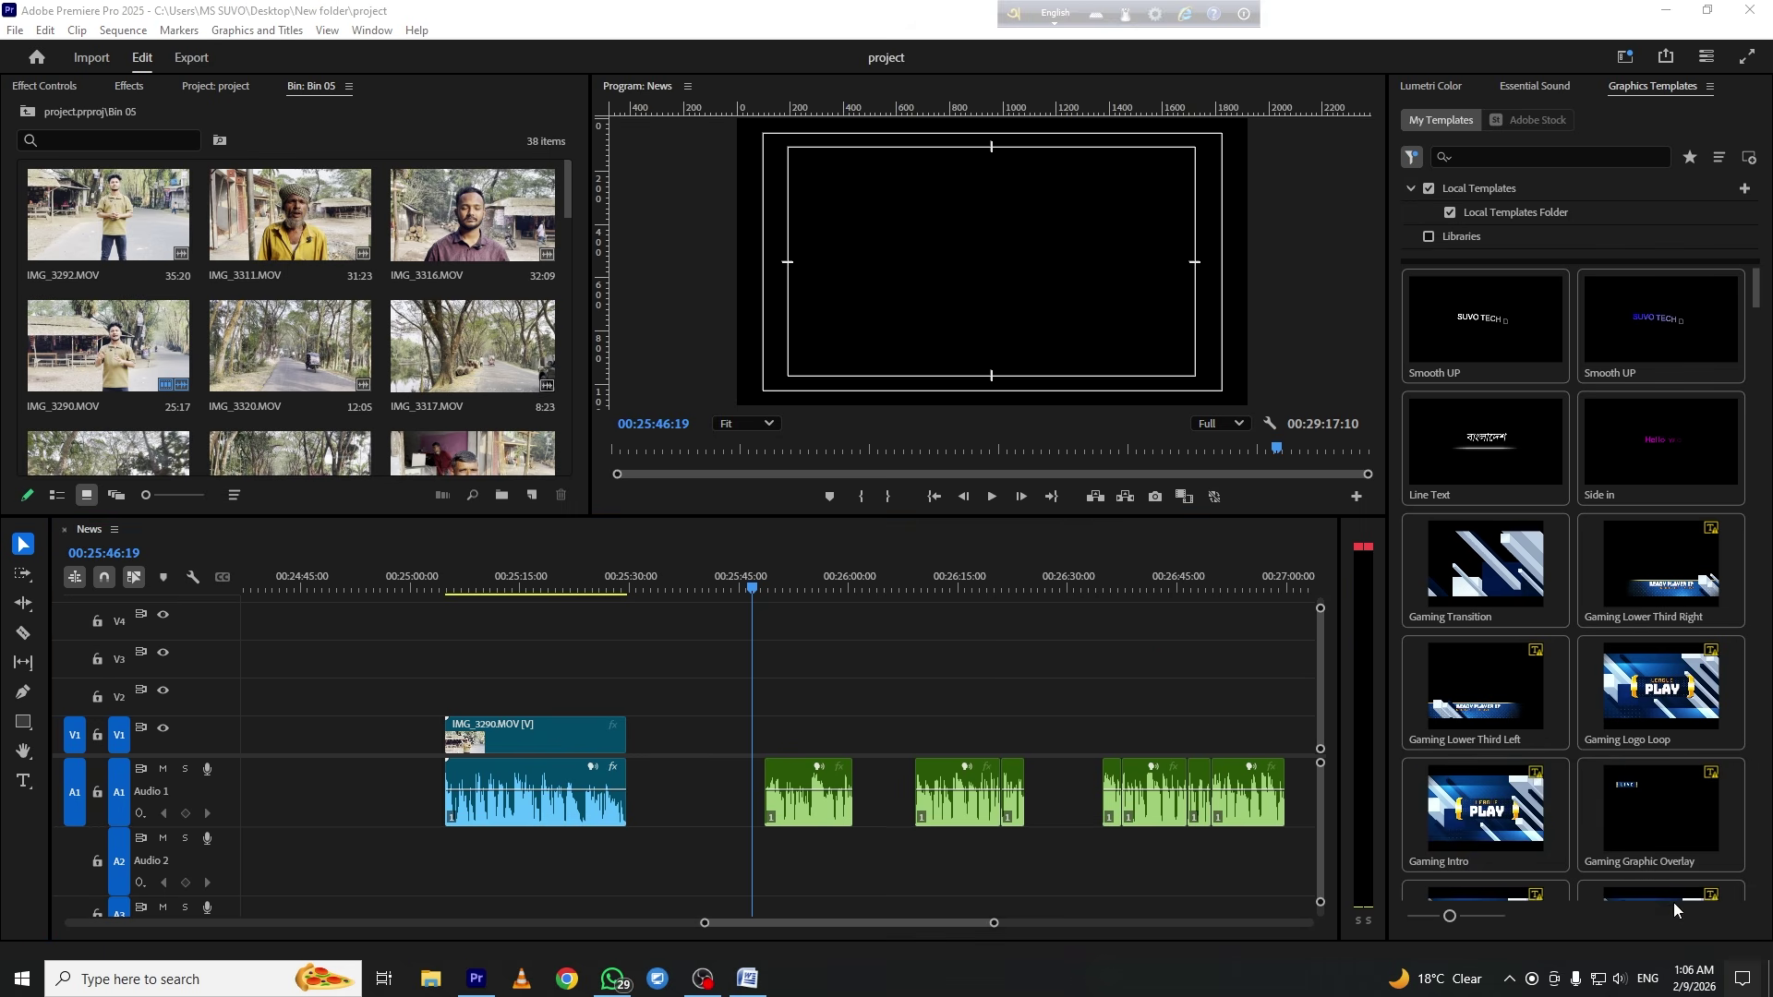
pyautogui.click(1738, 986)
pyautogui.click(1700, 760)
pyautogui.click(1039, 631)
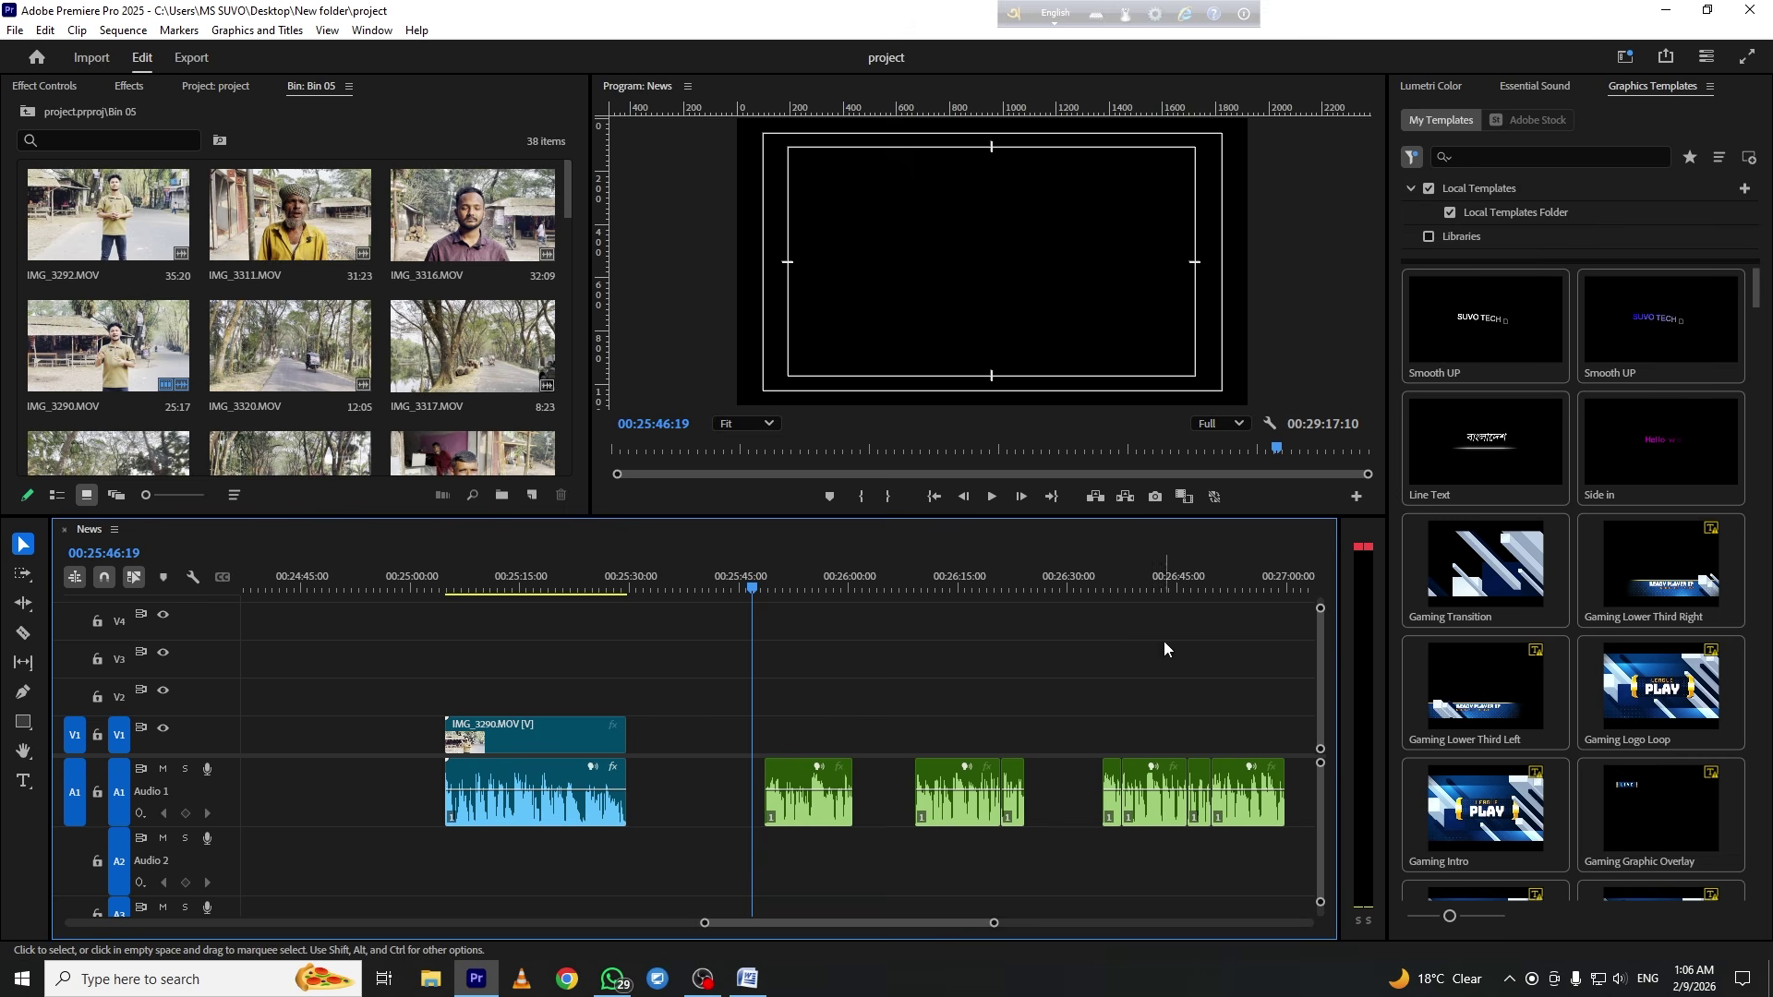
# Enlarge the Program monitor and timeline by narrowing the Graphics Templates and audio meter areas
pyautogui.scroll(-3, 1121, 717)
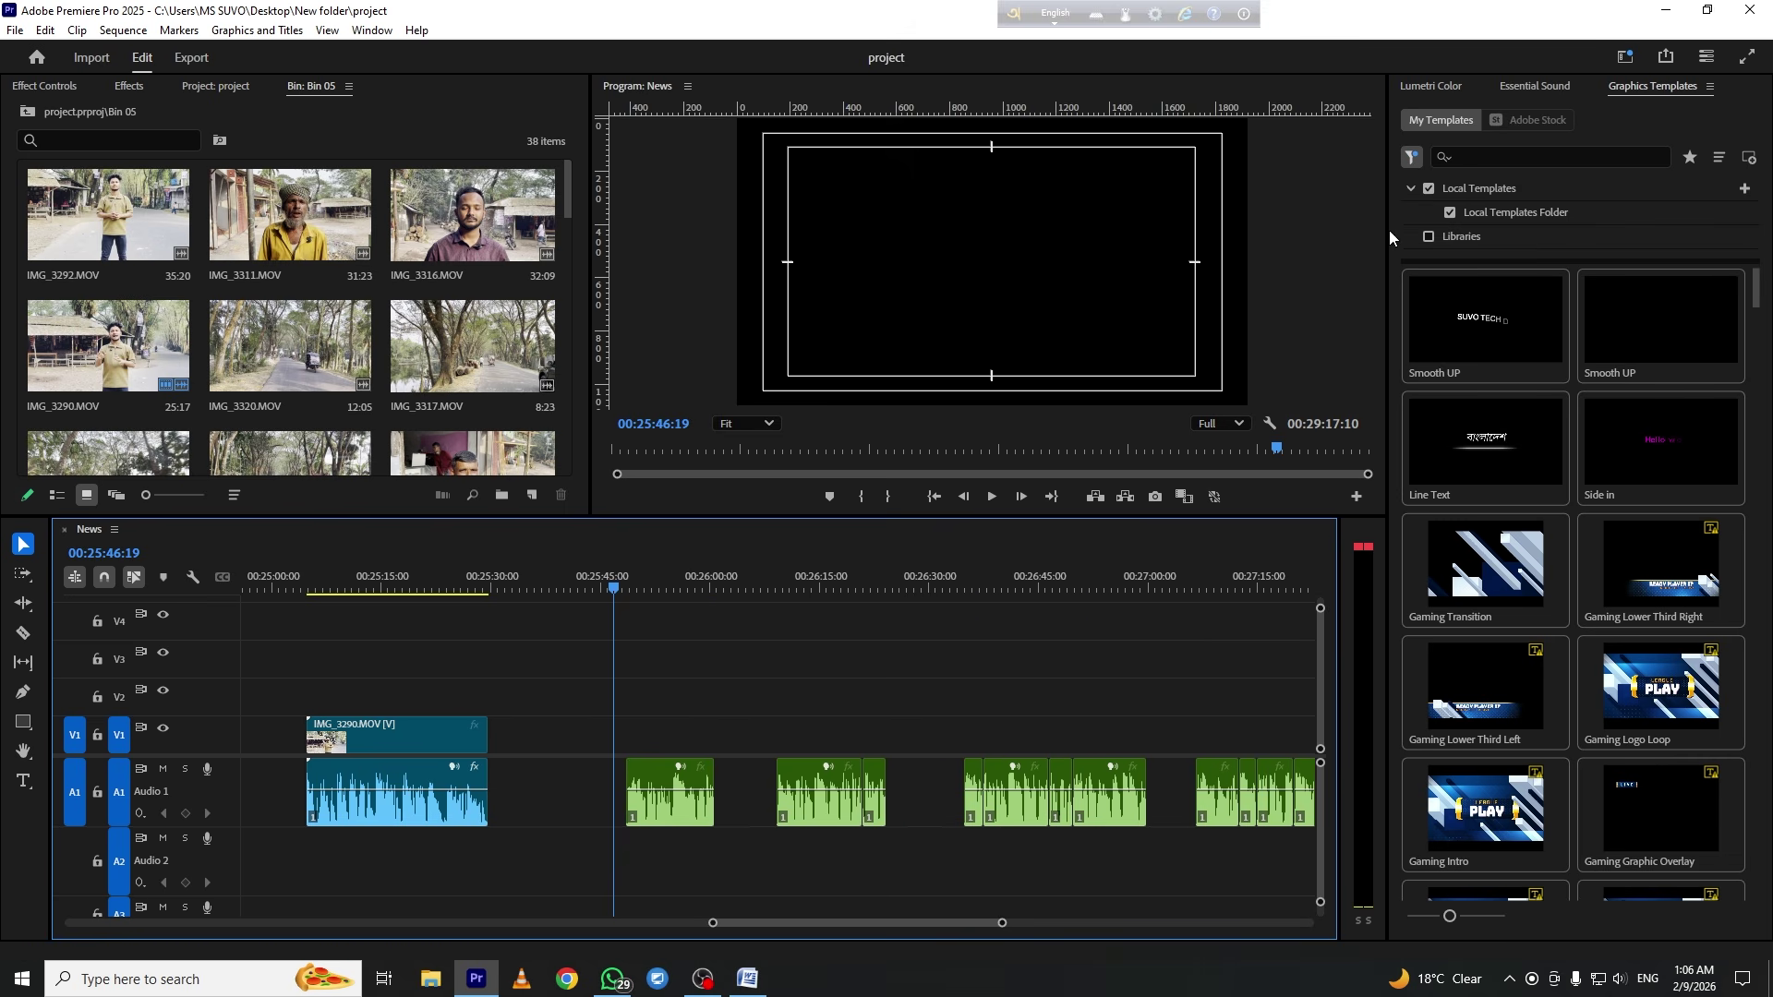
pyautogui.moveTo(1389, 230); pyautogui.dragTo(1472, 233)
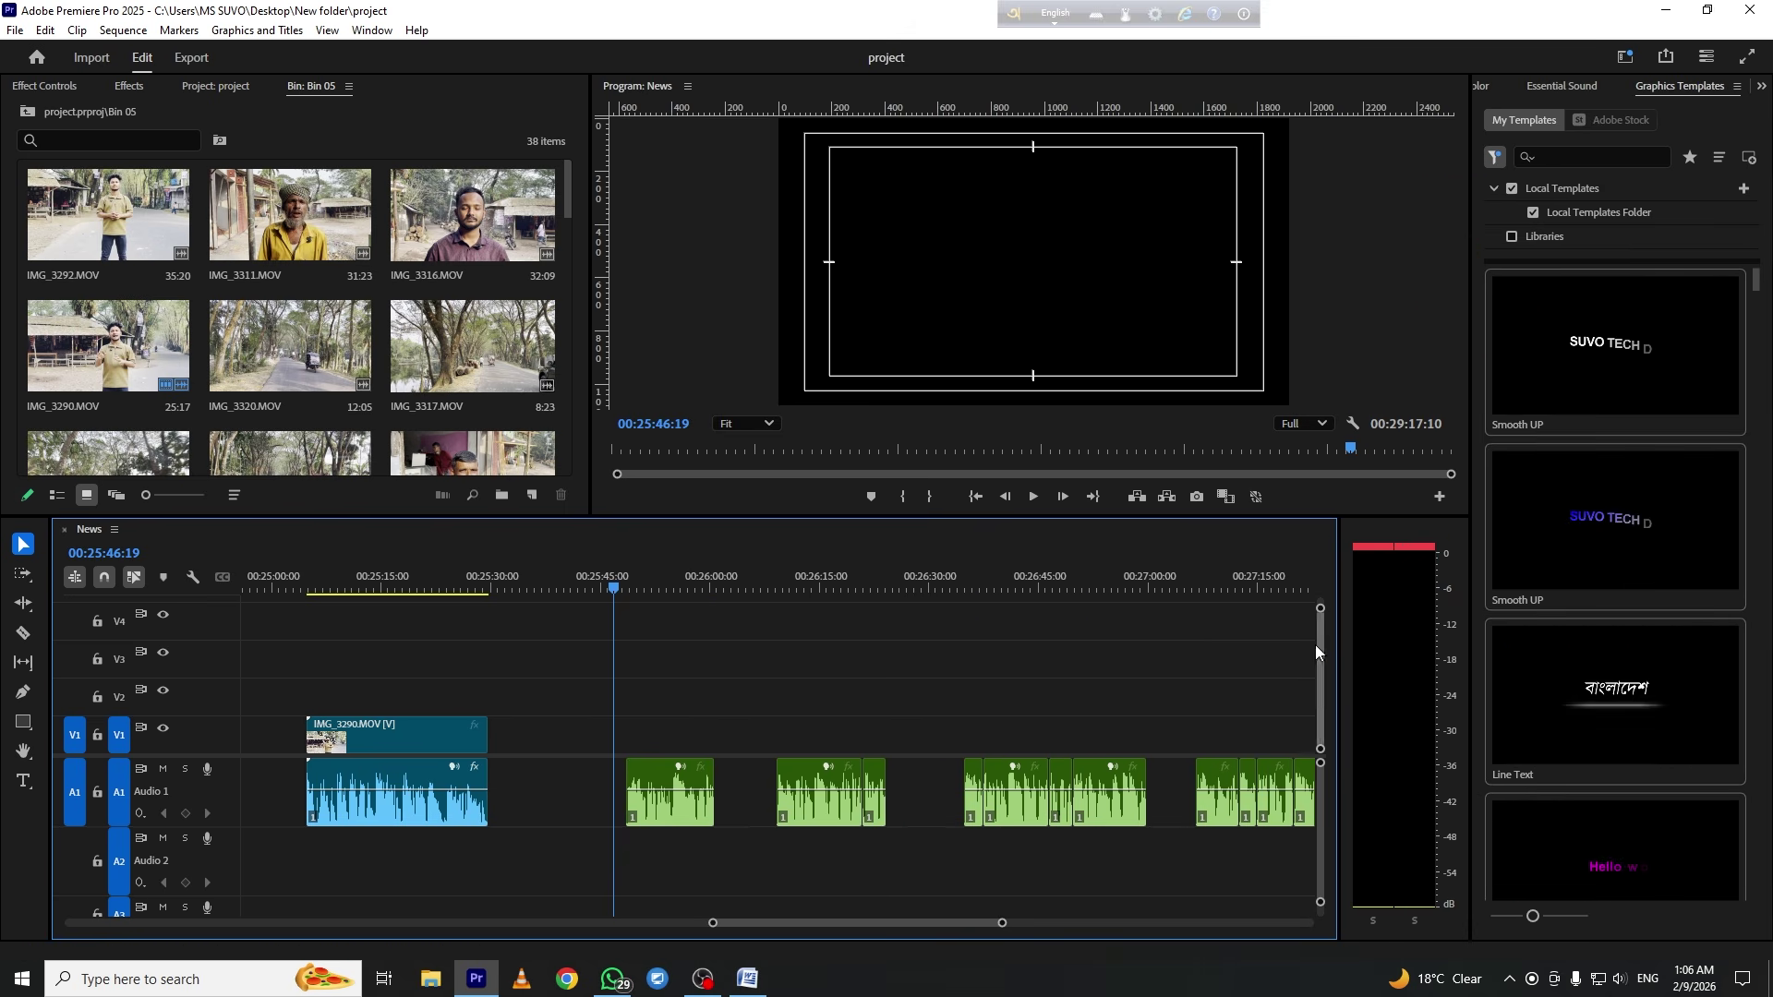
pyautogui.moveTo(1337, 630); pyautogui.dragTo(1540, 635)
# Mark the range of all green voice clips on Audio 1 to check their total duration, and undo the marks
pyautogui.click(1143, 637)
pyautogui.press('-')
pyautogui.press('-')
pyautogui.press('-')
pyautogui.click(1075, 665)
pyautogui.press('=')
pyautogui.press('=')
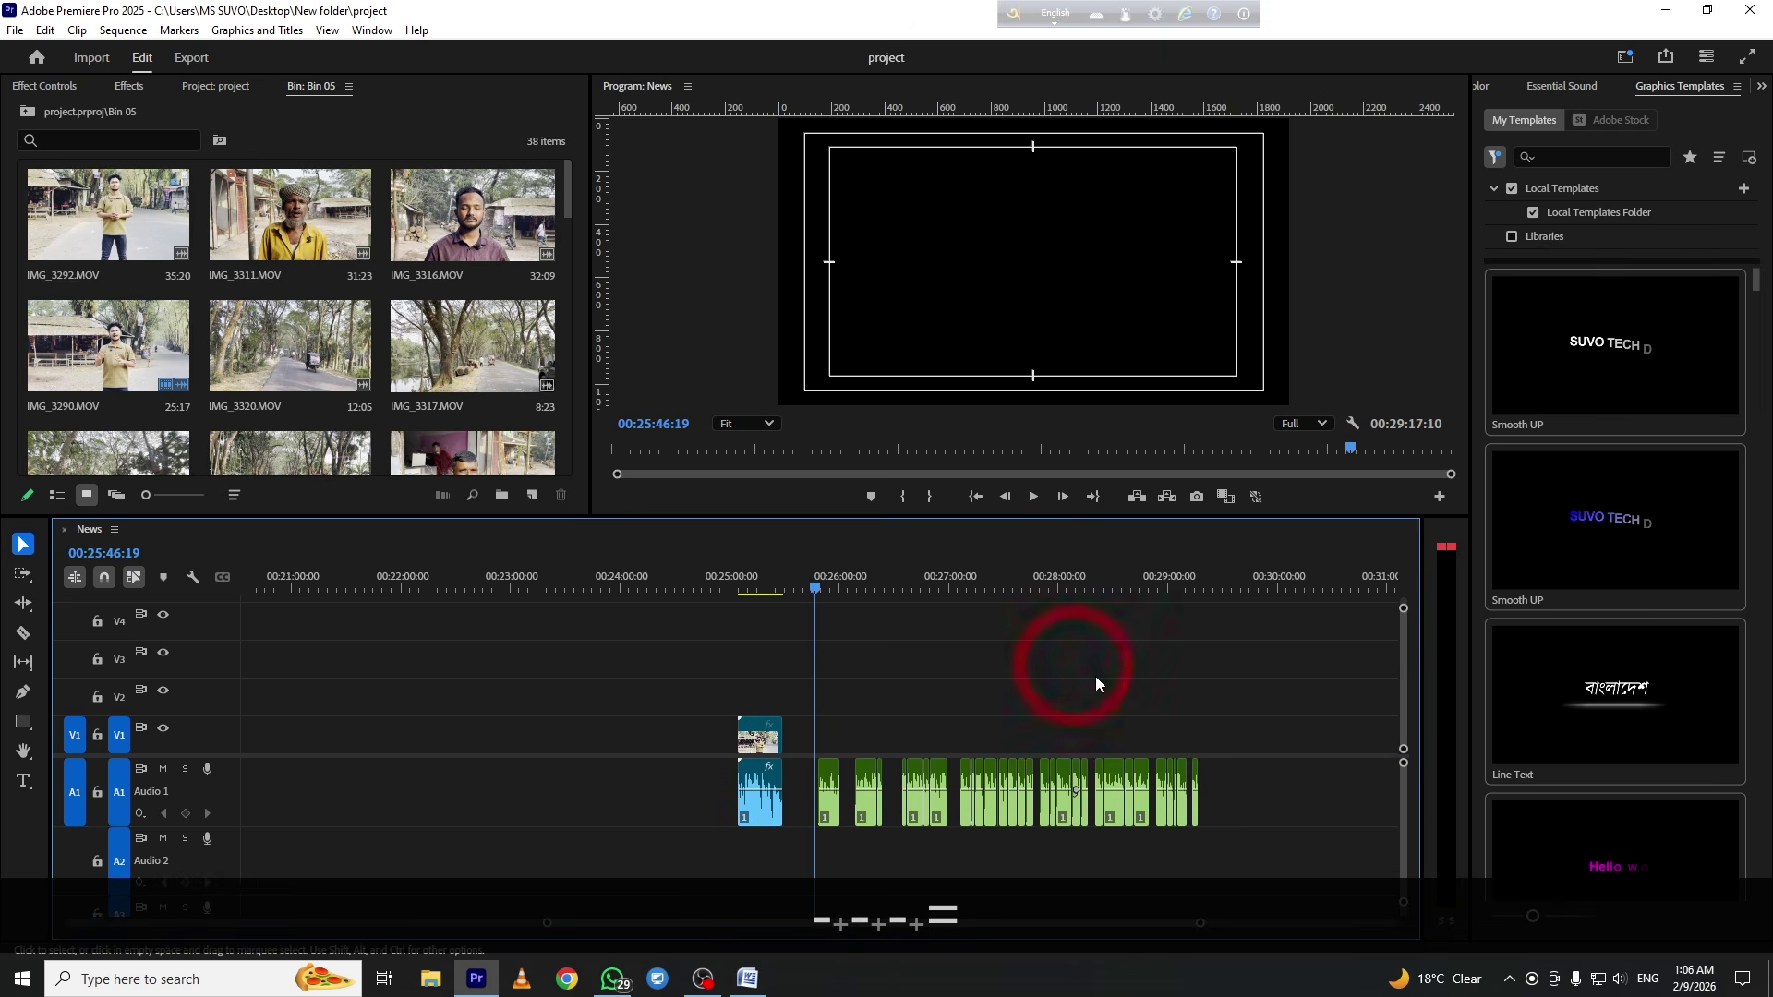
pyautogui.press('-')
pyautogui.moveTo(1199, 725); pyautogui.dragTo(748, 775)
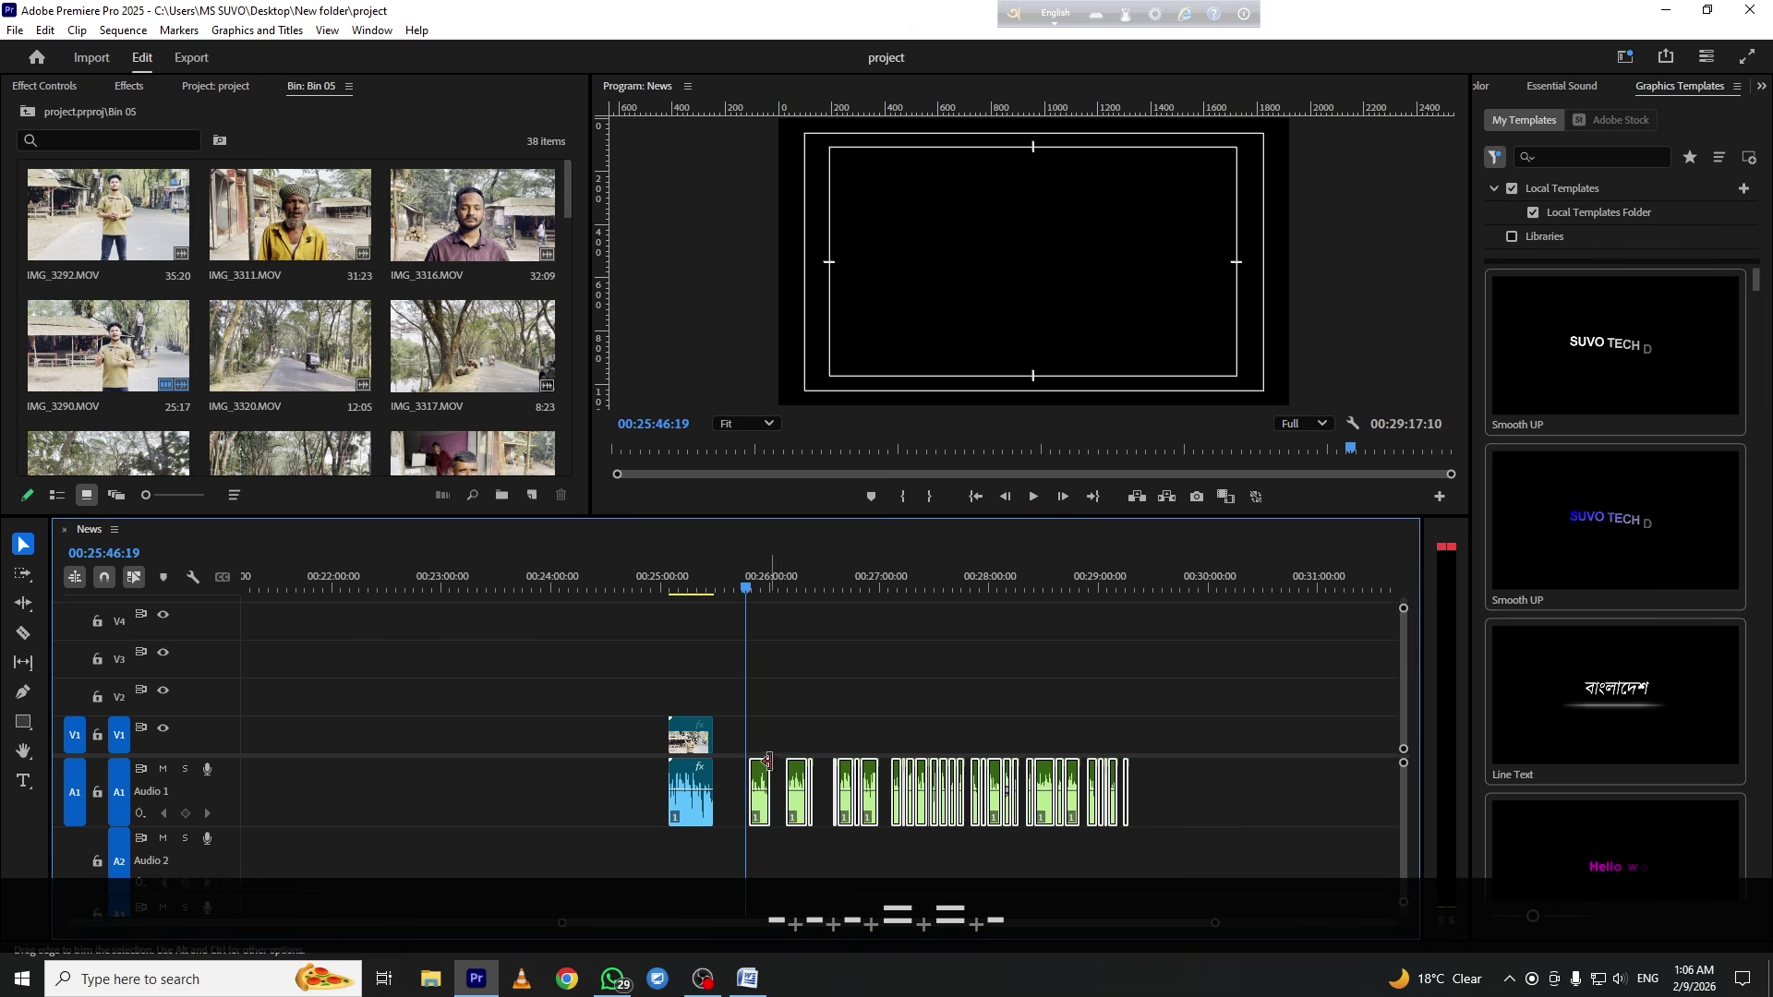
pyautogui.press('/')
pyautogui.click(953, 703)
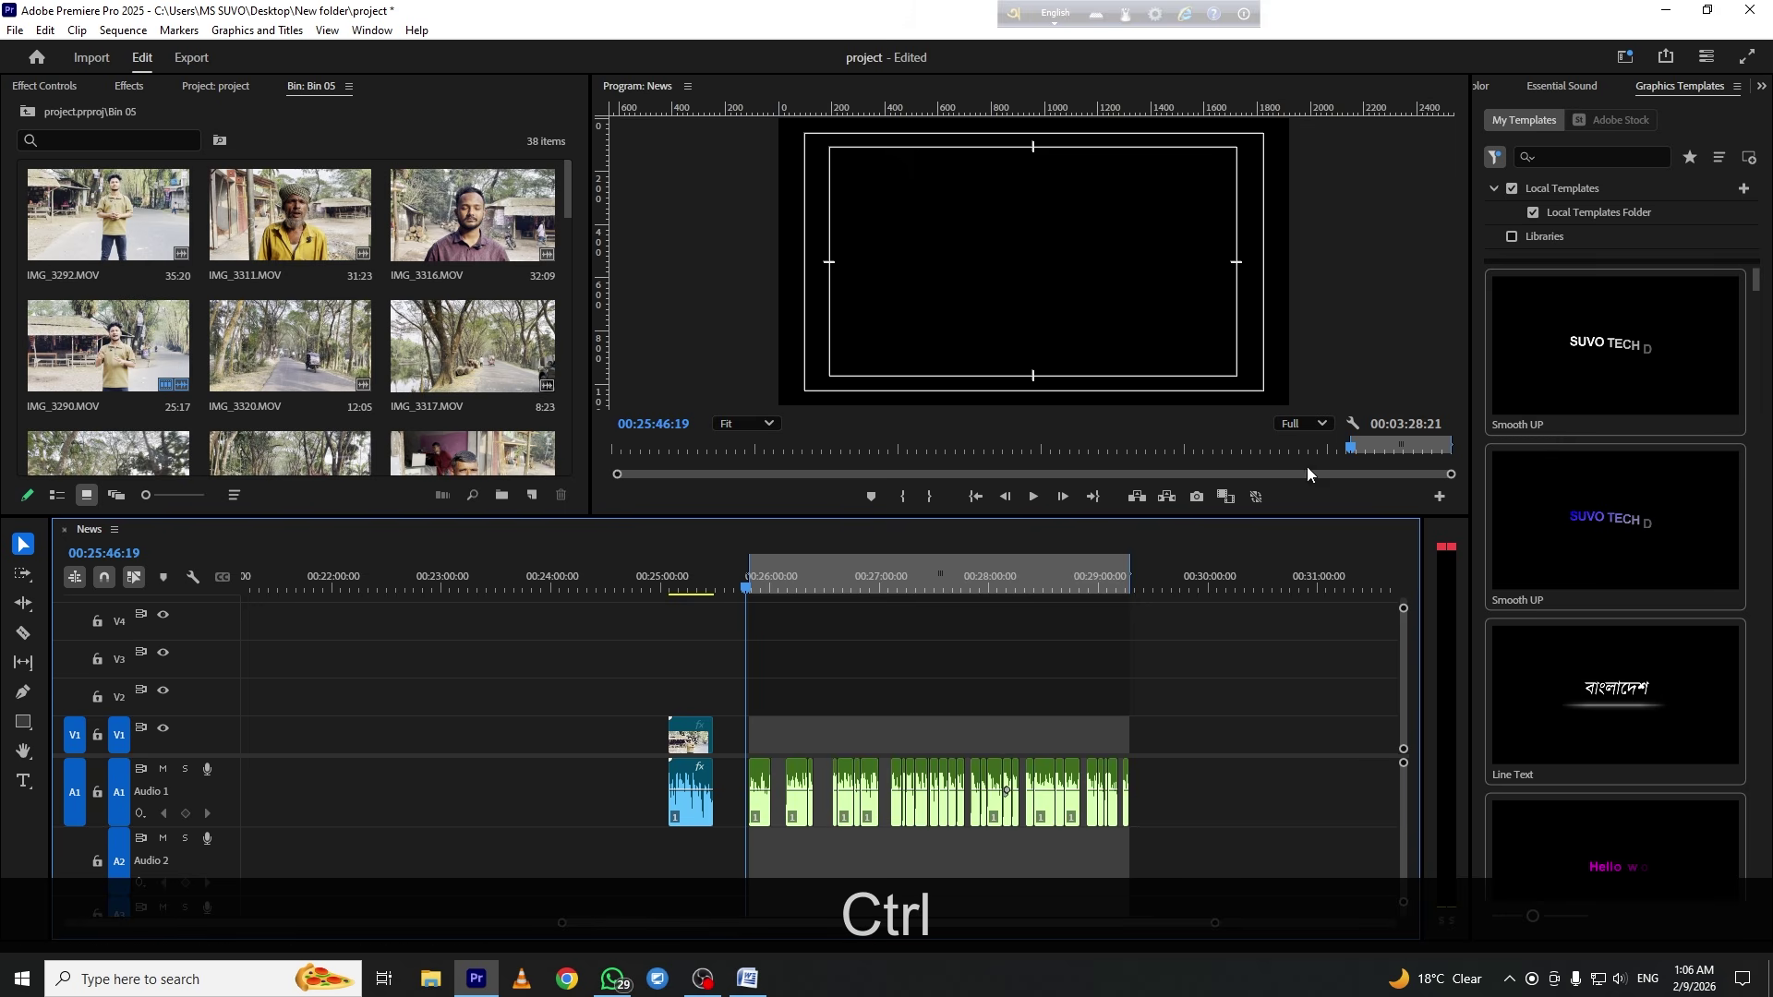
pyautogui.hotkey('ctrl', 'z')
pyautogui.click(806, 702)
# Mark the IMG_3290.MOV clip's range with in and out points and check its duration in the Program monitor
pyautogui.click(703, 743)
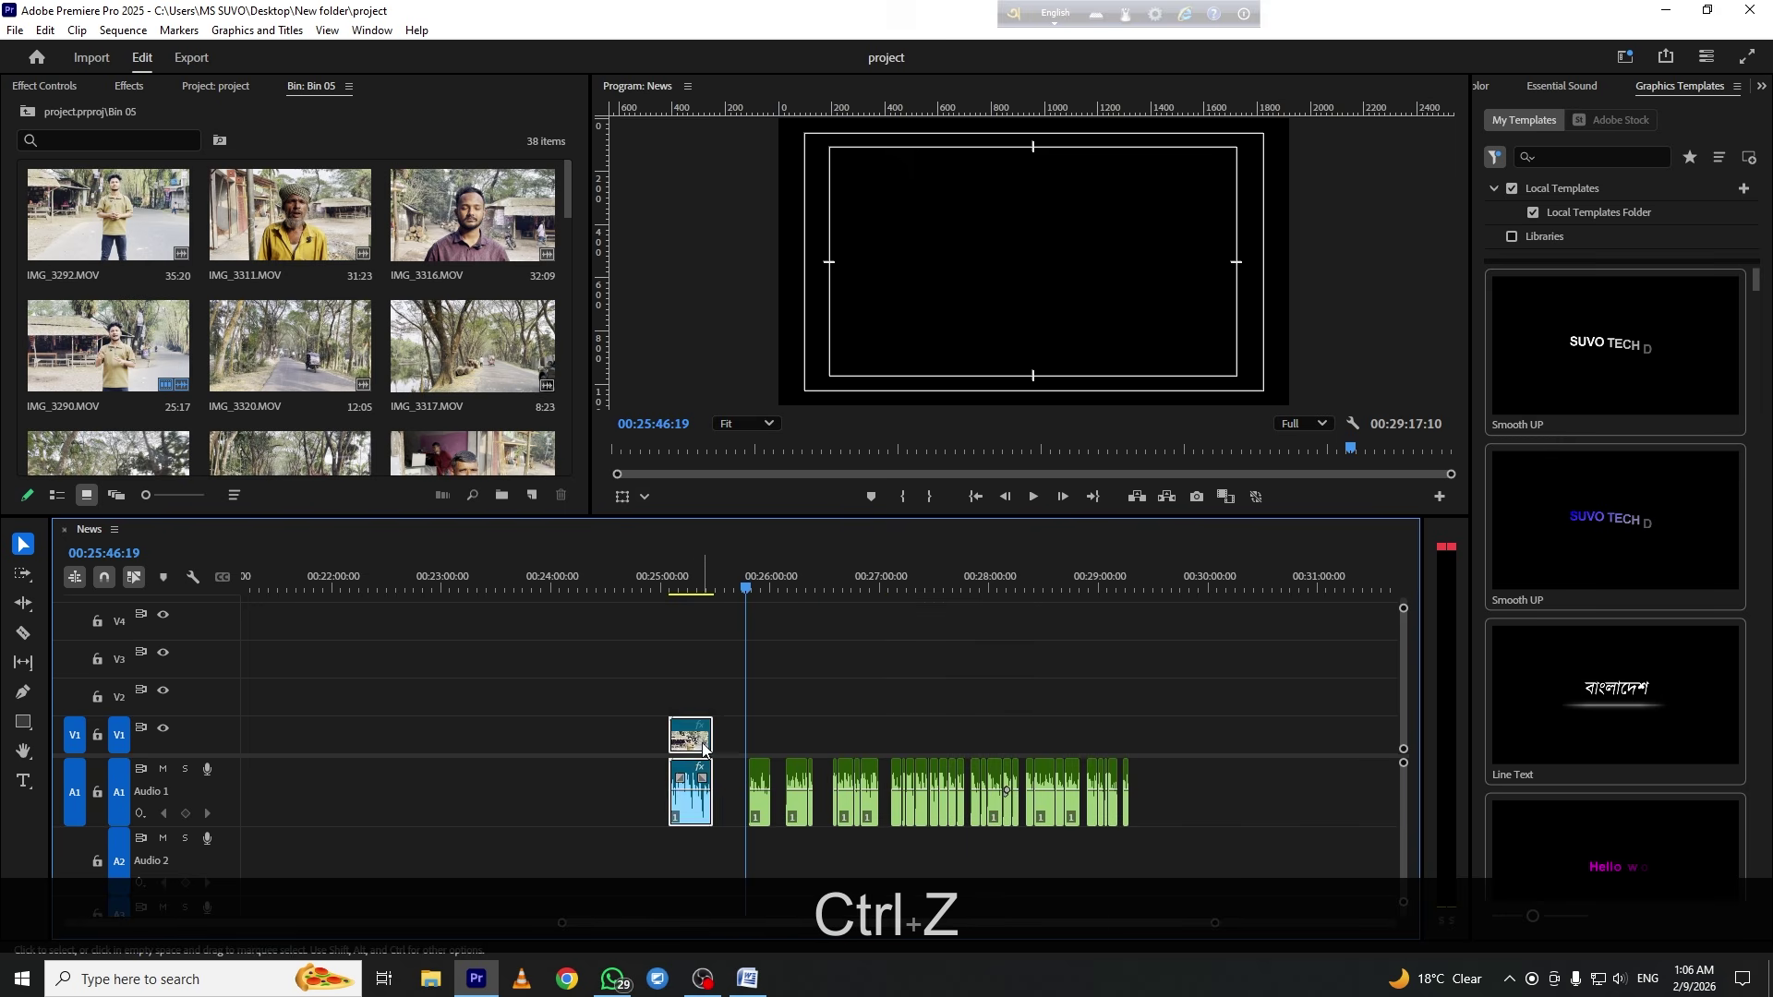
pyautogui.press('/')
pyautogui.click(692, 589)
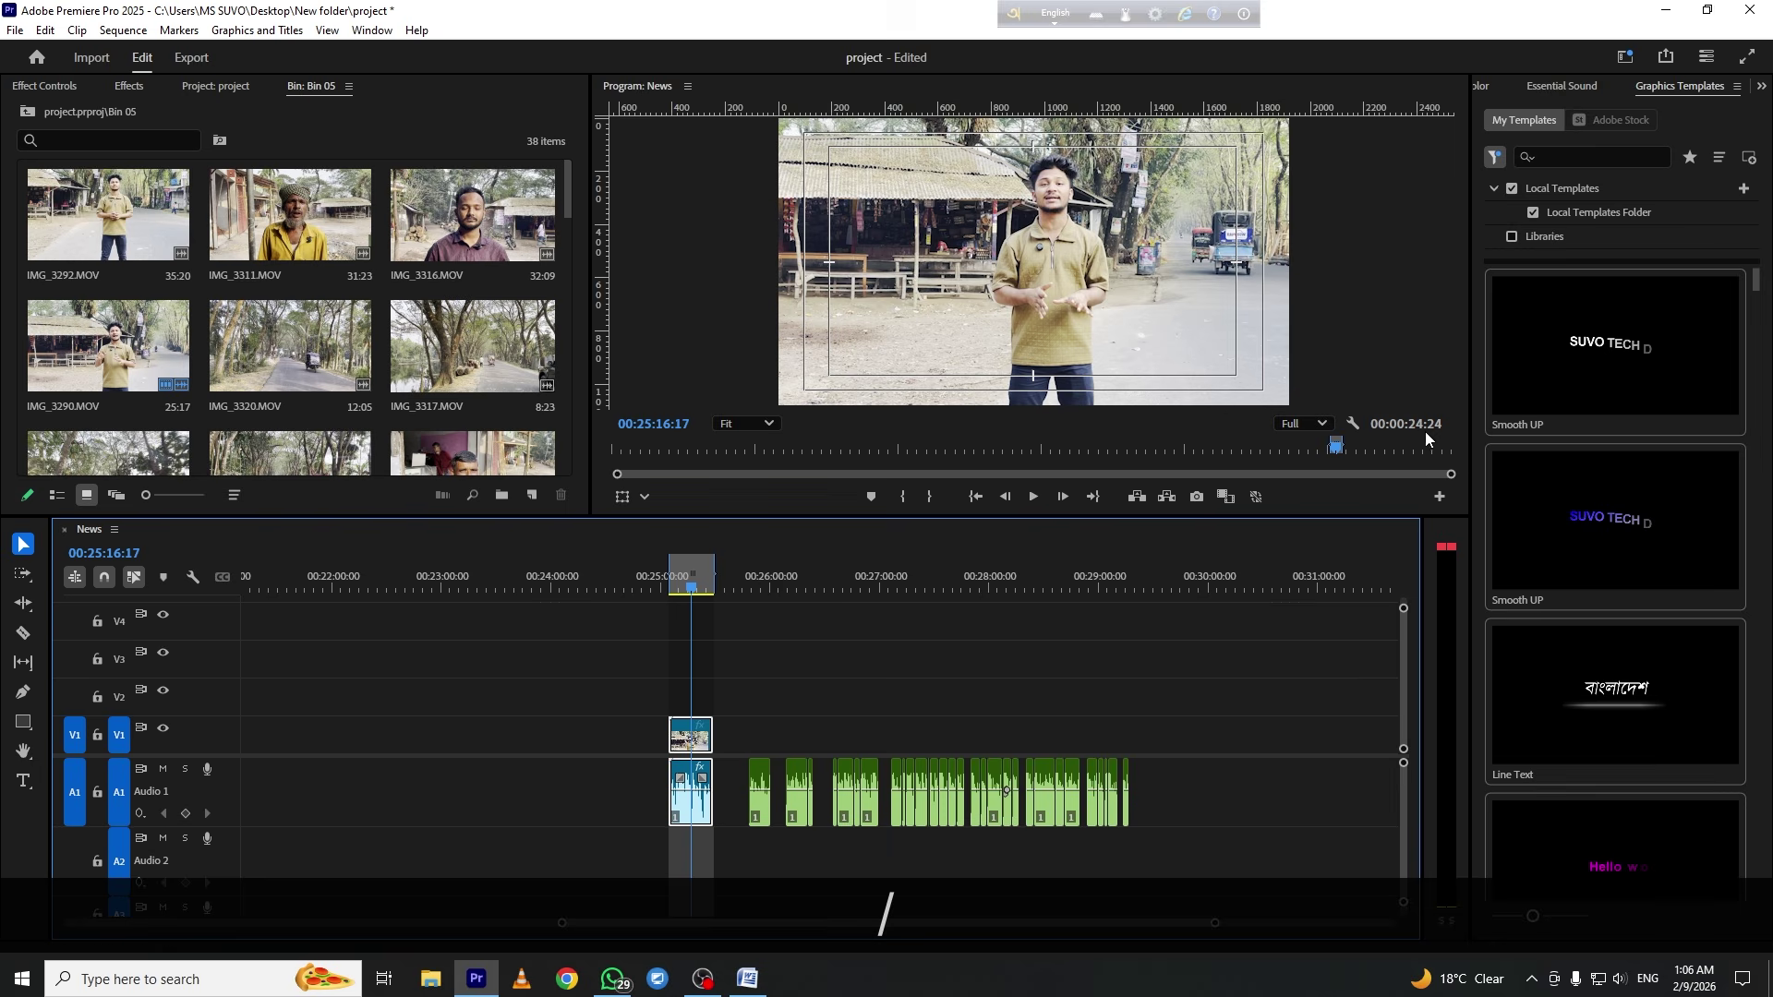
pyautogui.press('1')
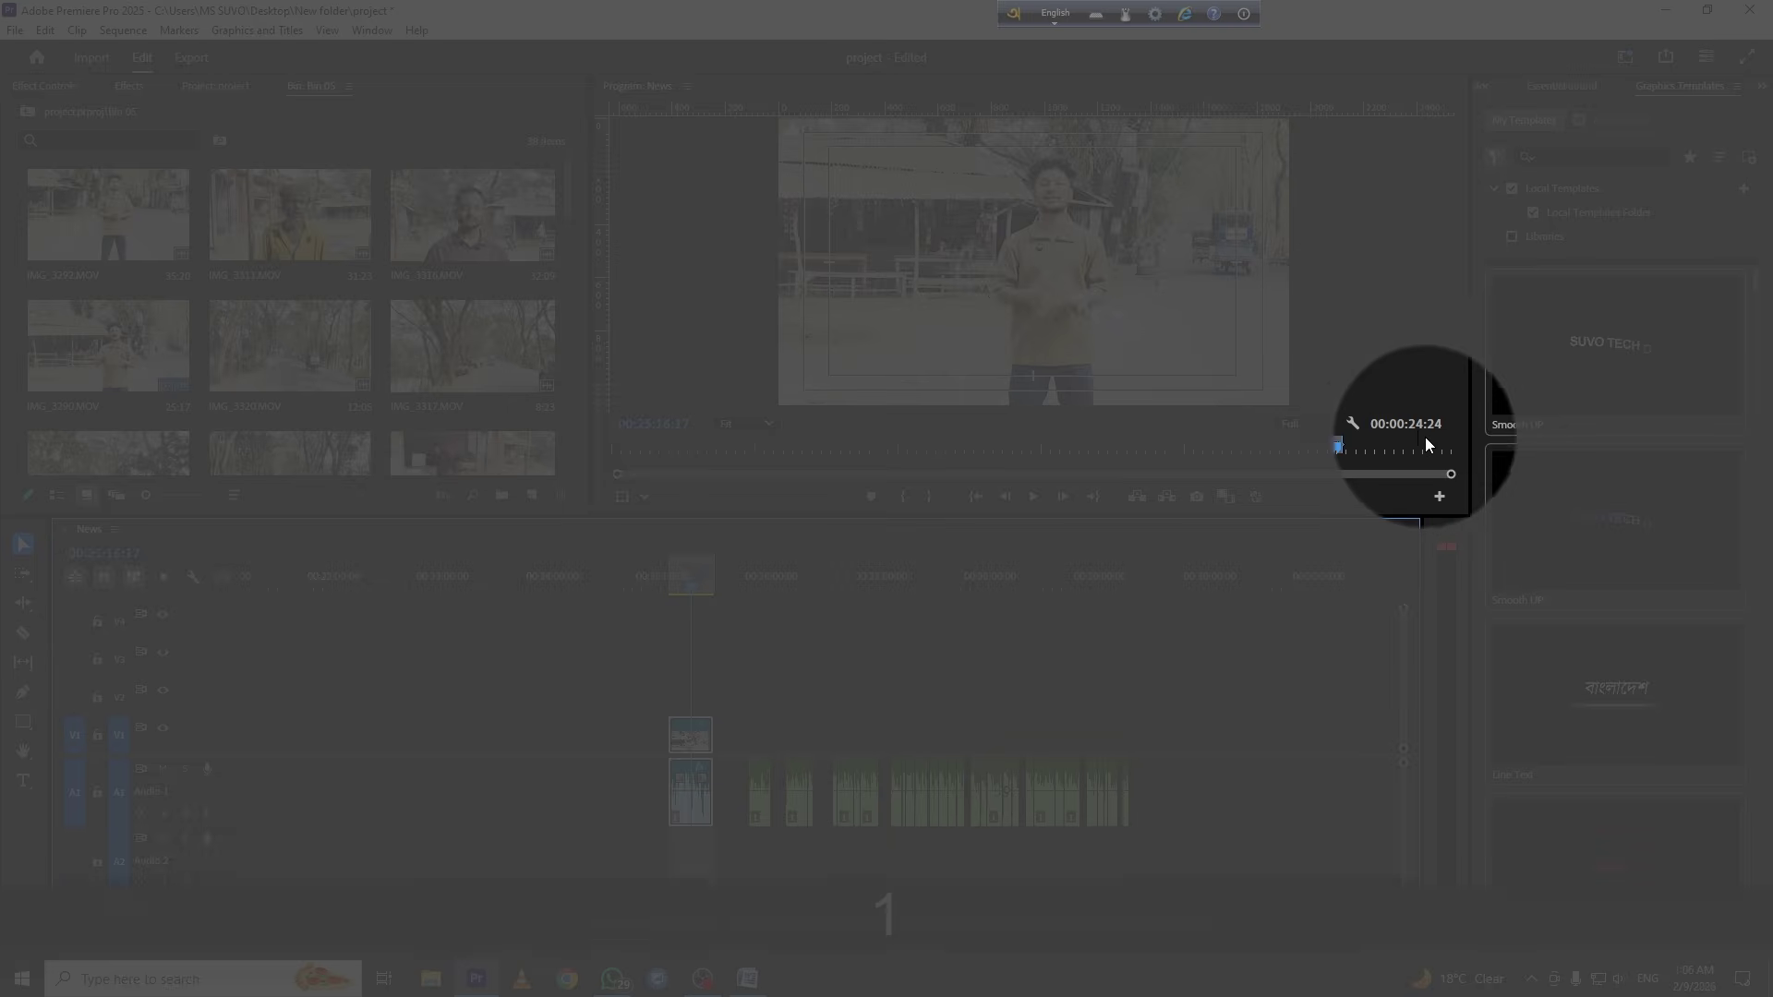
# Move the linked IMG_3290.MOV clip earlier on V1 to about 00:22:50 and place the playhead at 00:23:37:01
pyautogui.press('=')
pyautogui.press('=')
pyautogui.press('=')
pyautogui.press('-')
pyautogui.press('-')
pyautogui.press('-')
pyautogui.press('-')
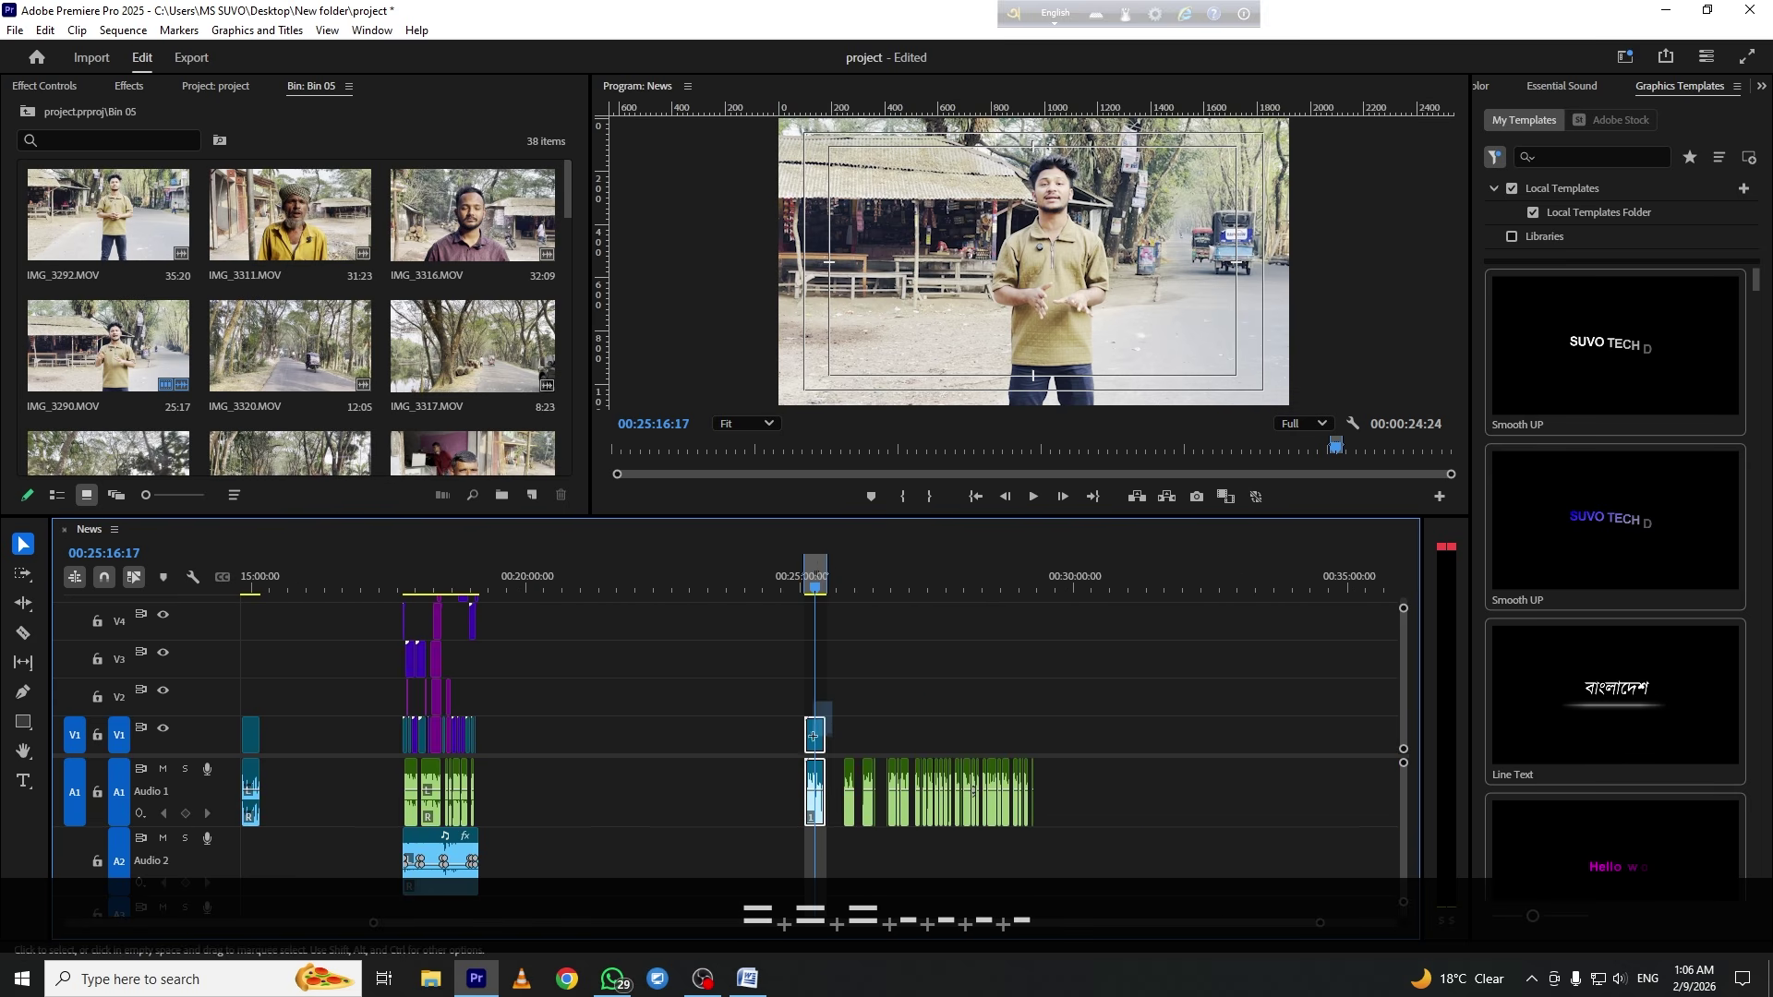
pyautogui.moveTo(814, 744); pyautogui.dragTo(689, 744)
pyautogui.moveTo(1296, 709)
pyautogui.mouseDown()
pyautogui.moveTo(1202, 753)
pyautogui.moveTo(816, 805)
pyautogui.mouseUp()
pyautogui.click(876, 702)
pyautogui.click(724, 583)
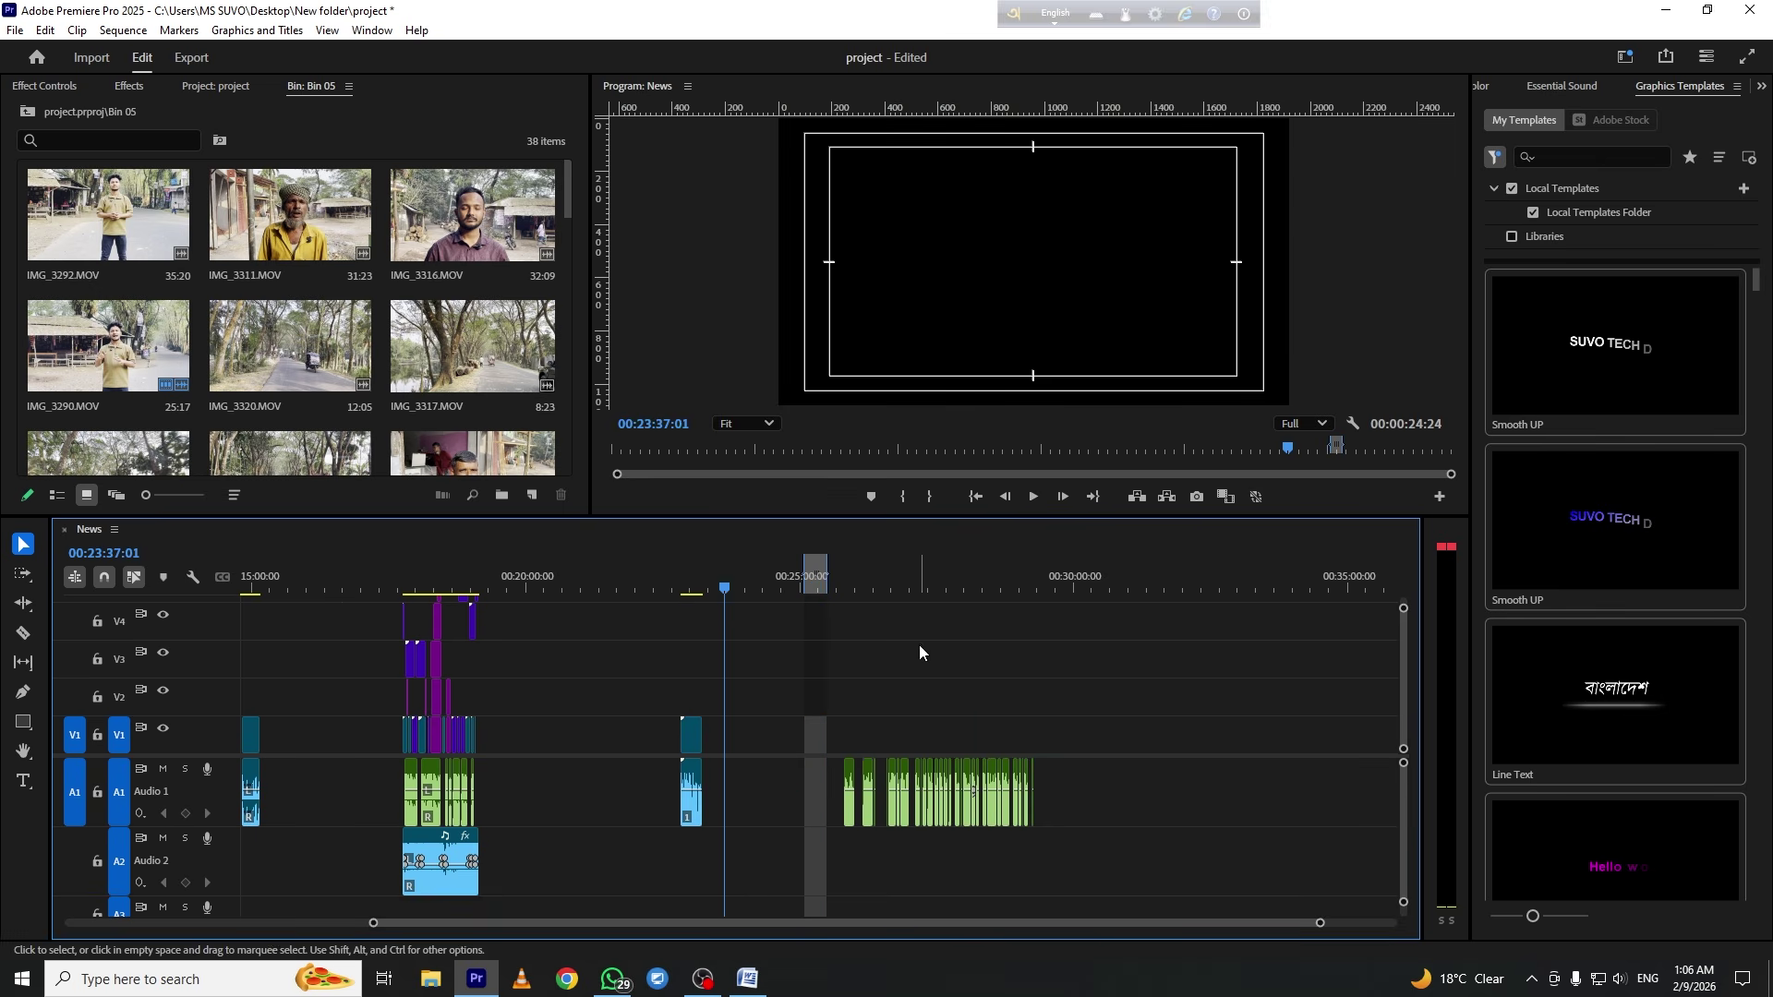
pyautogui.press('=')
pyautogui.press('=')
# Look through the footage thumbnails in Bin 05 down to the last clip
pyautogui.scroll(-5, 325, 341)
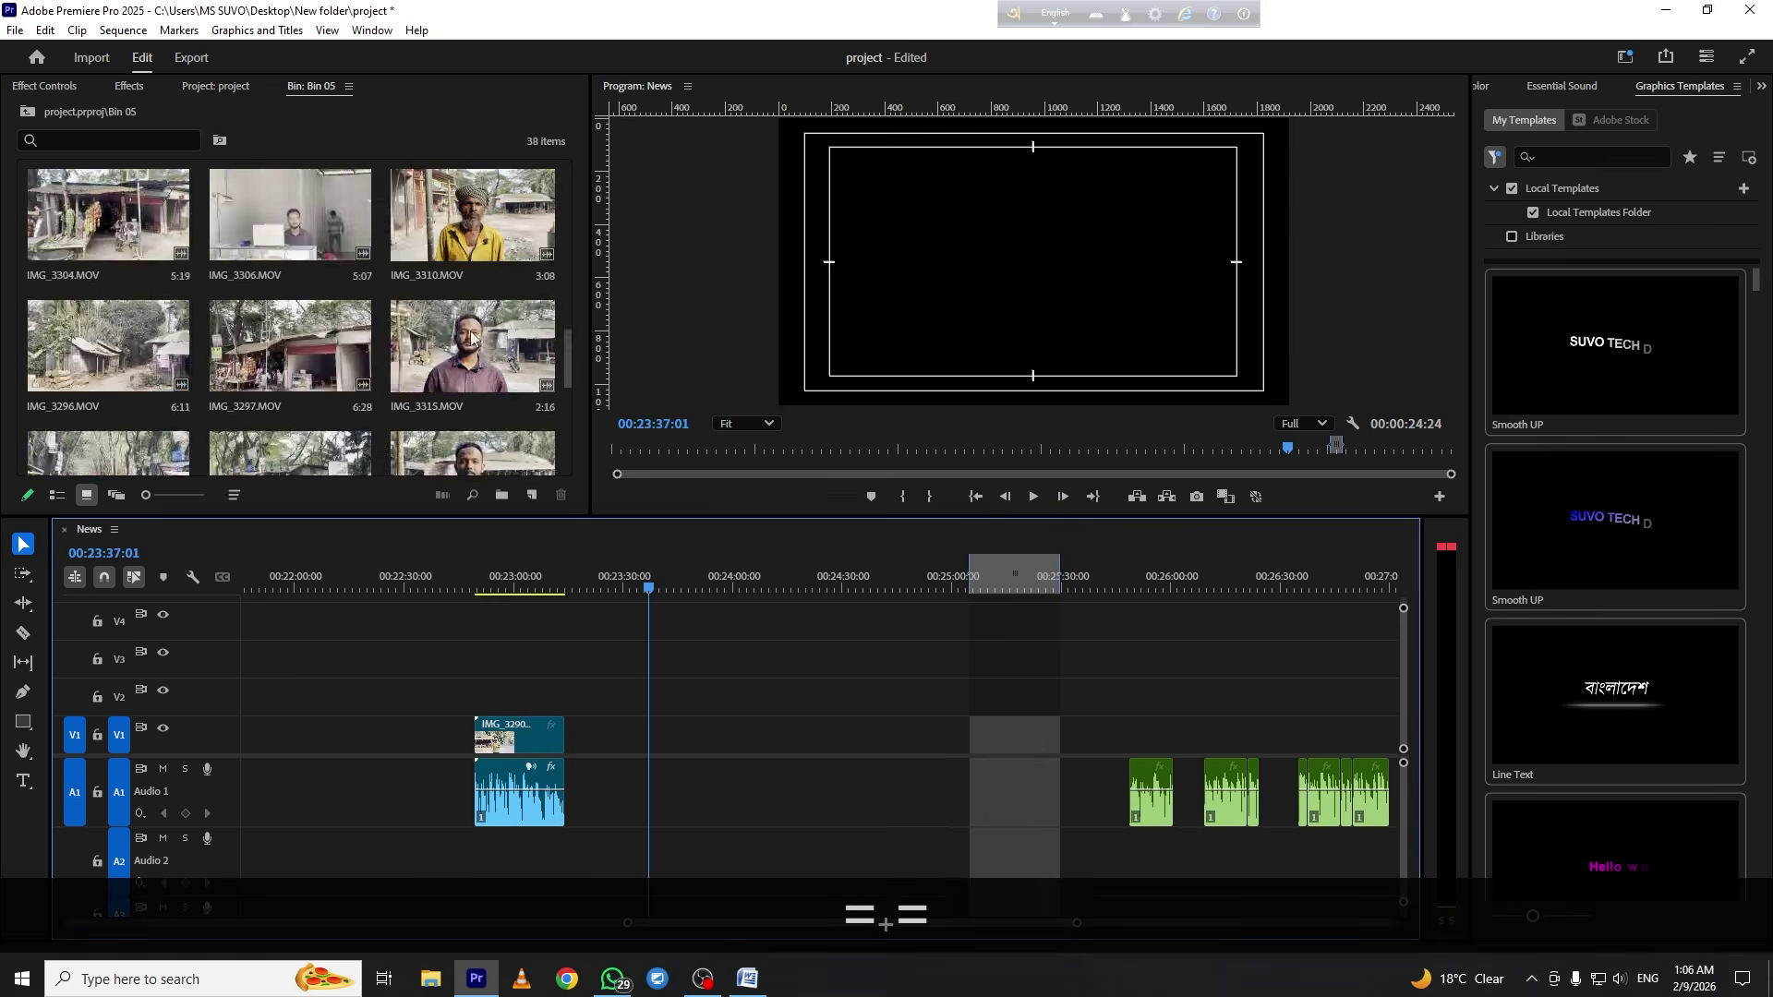
pyautogui.scroll(-4, 325, 342)
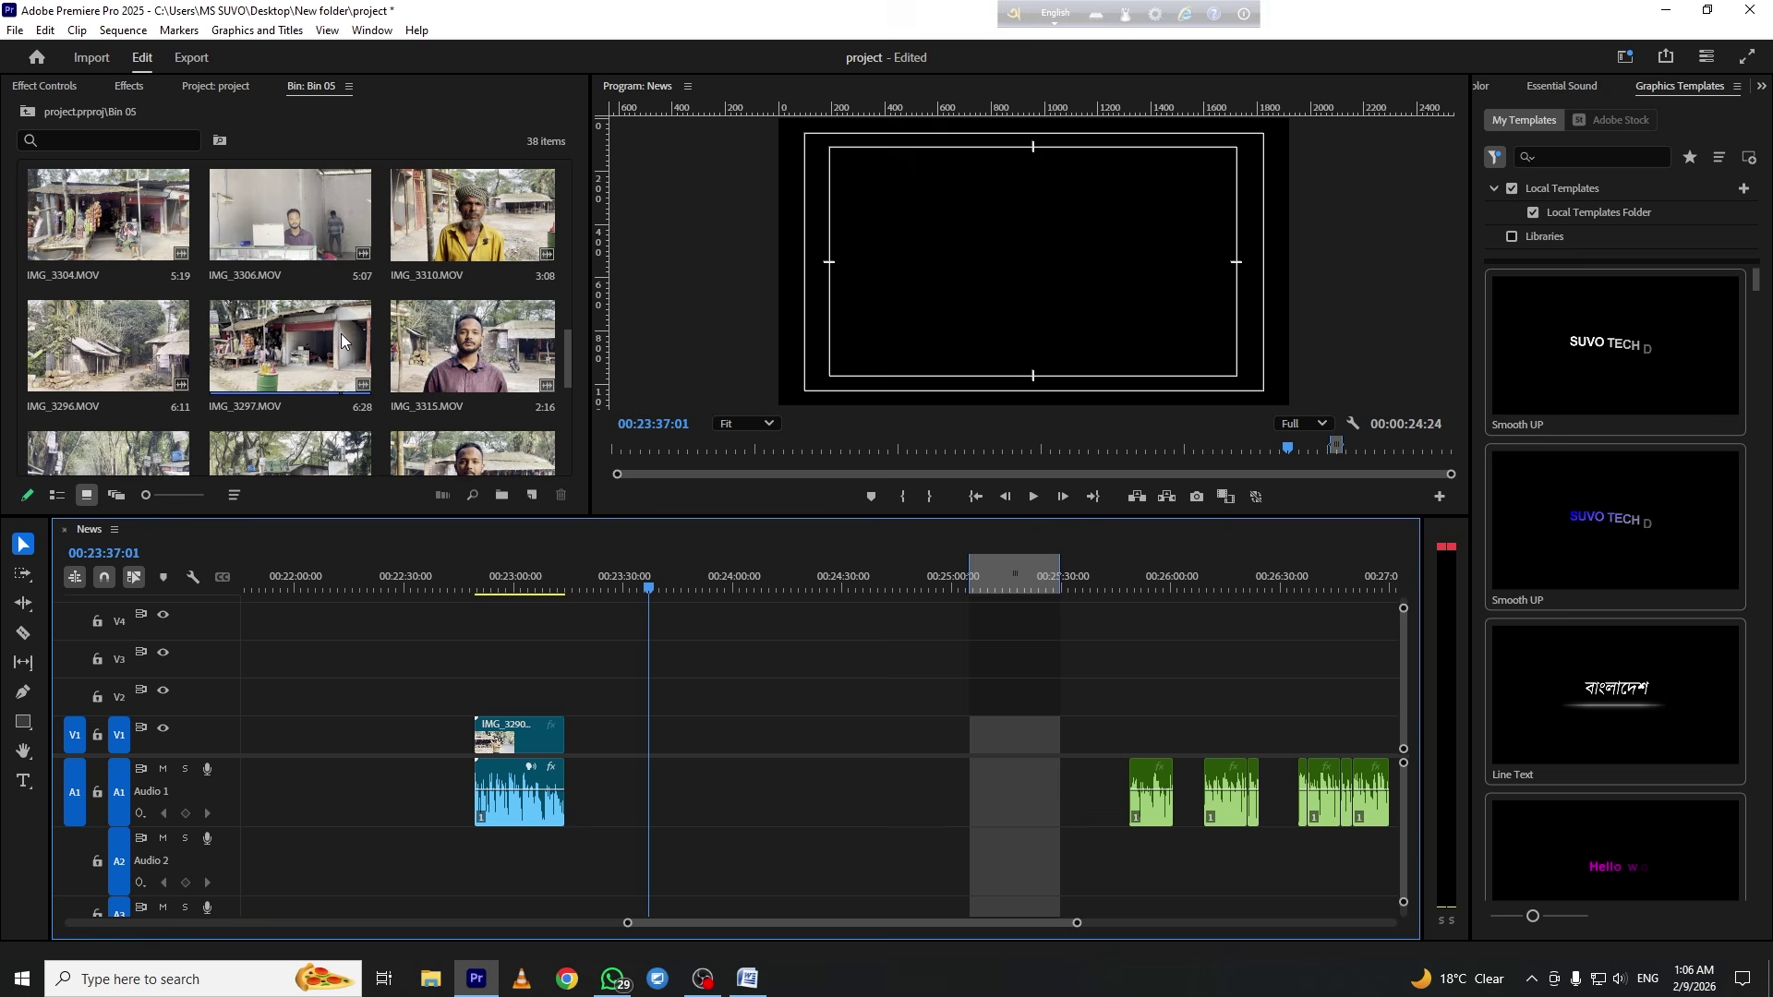
pyautogui.scroll(-3, 504, 324)
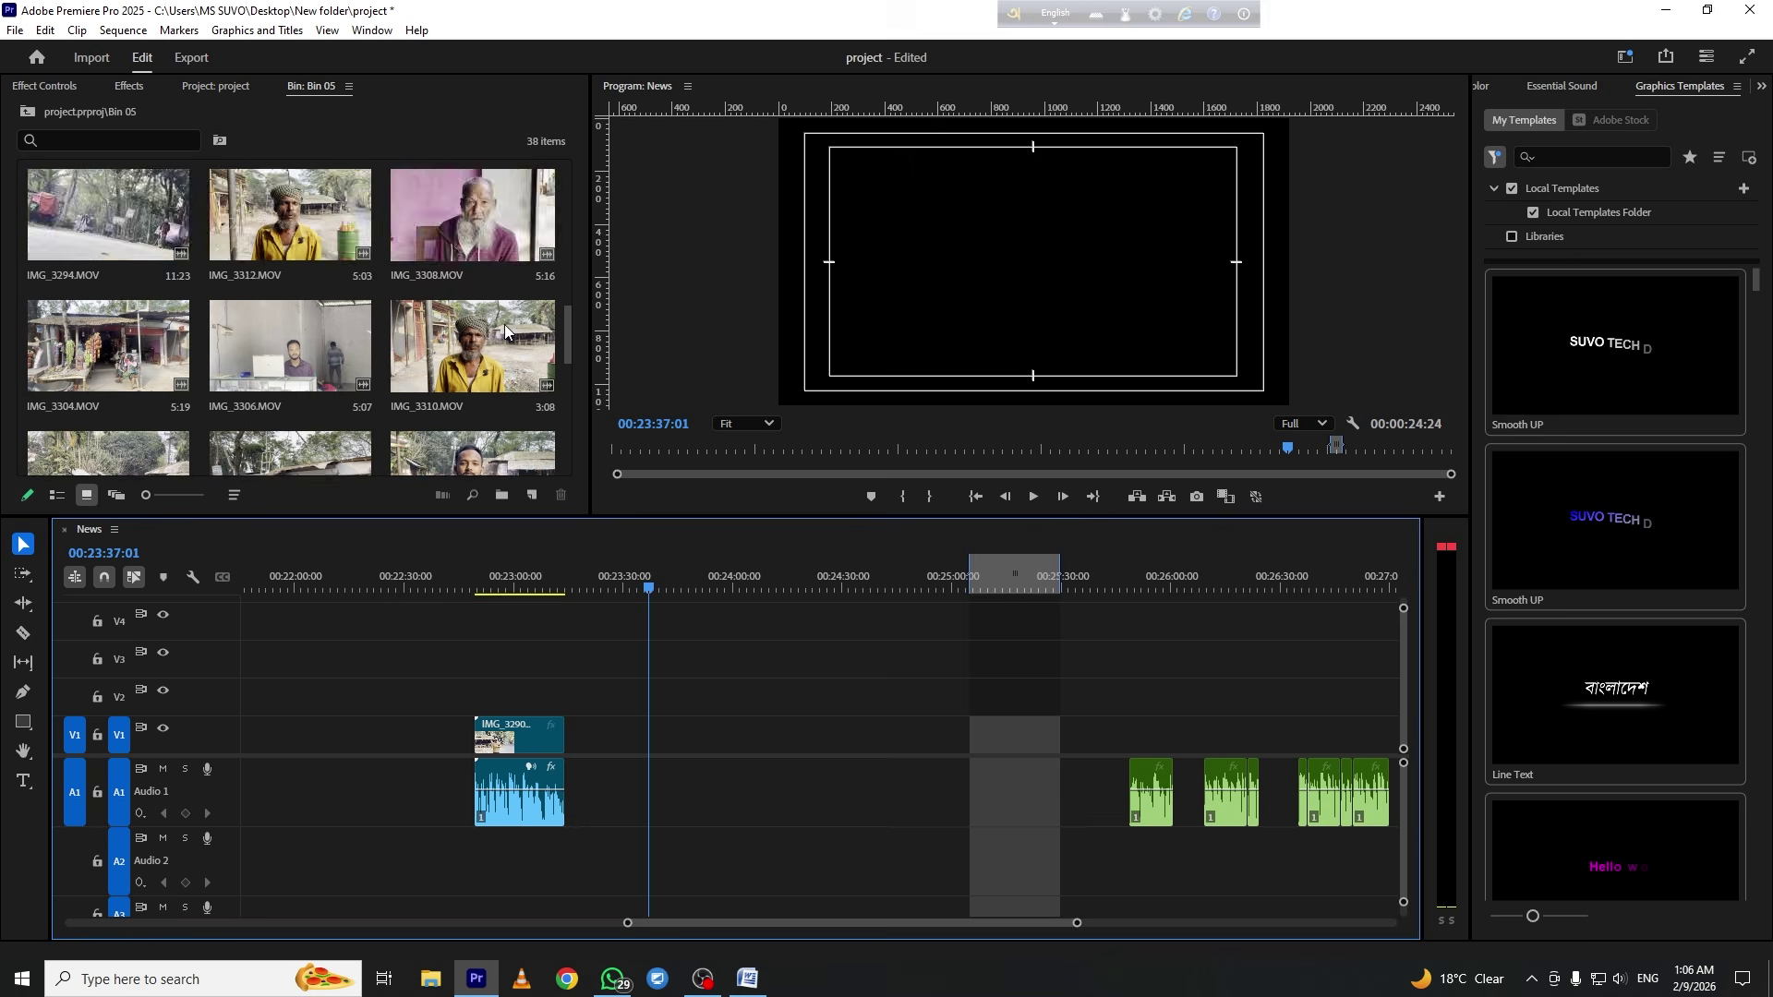
pyautogui.scroll(3, 496, 325)
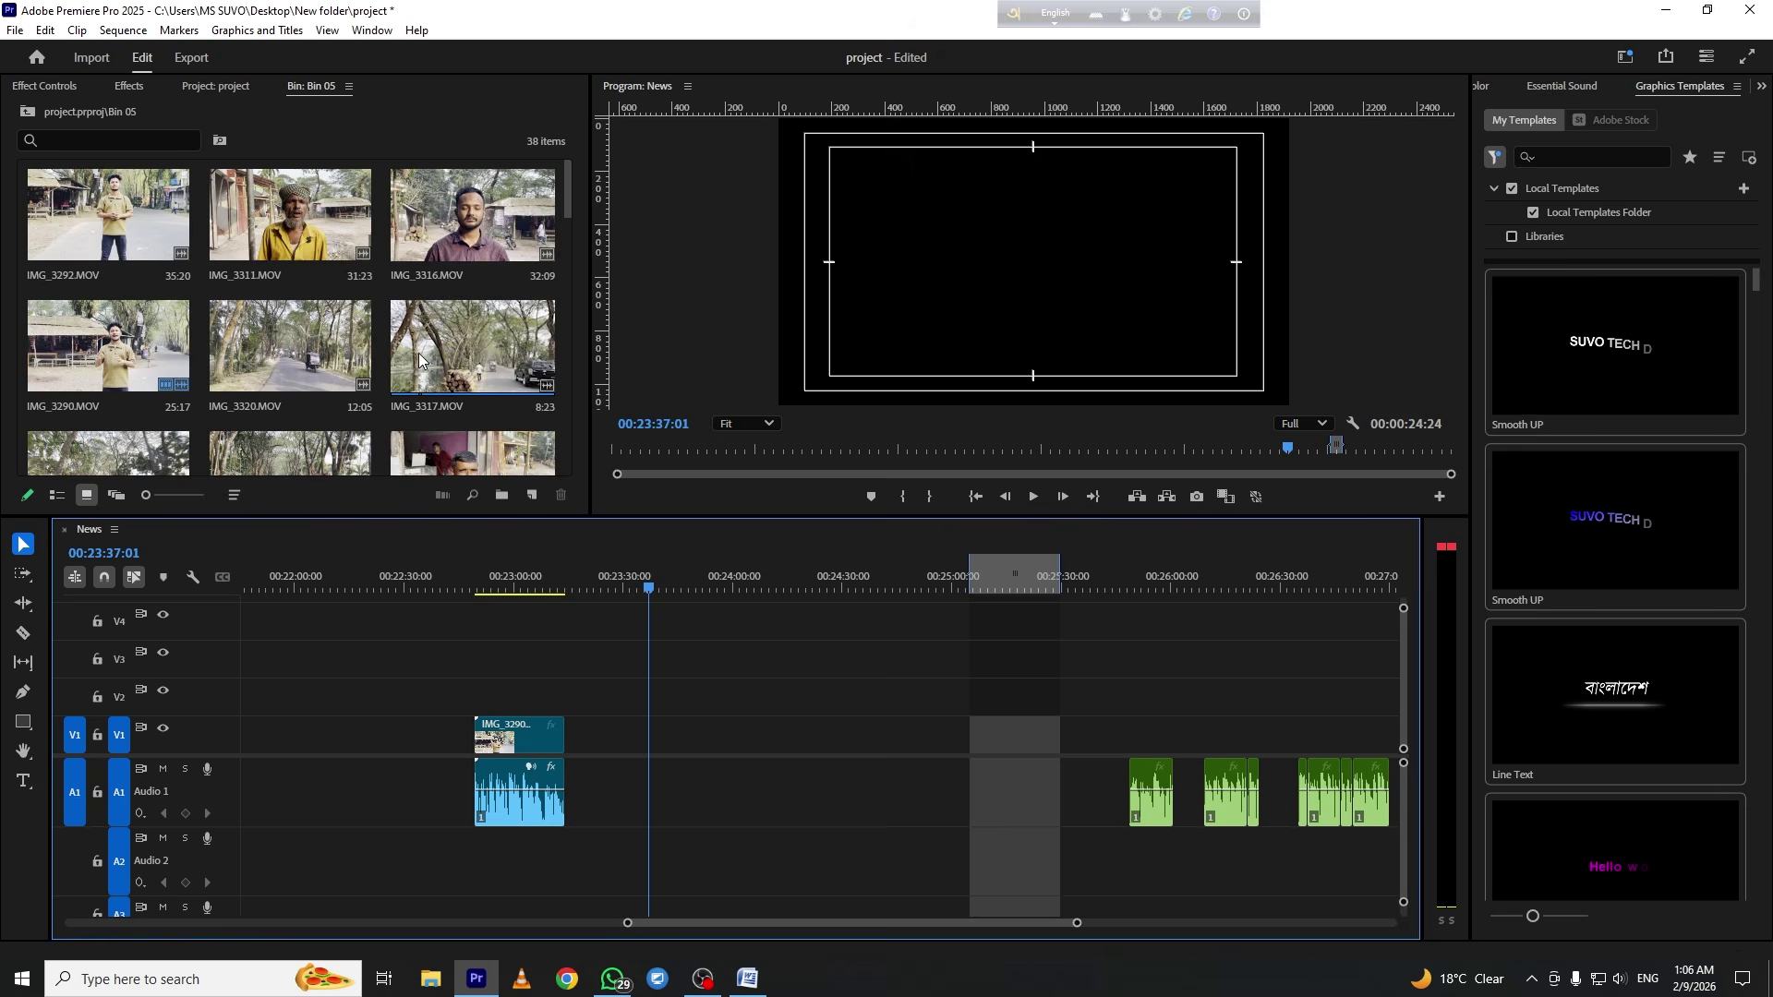
pyautogui.scroll(-10, 434, 366)
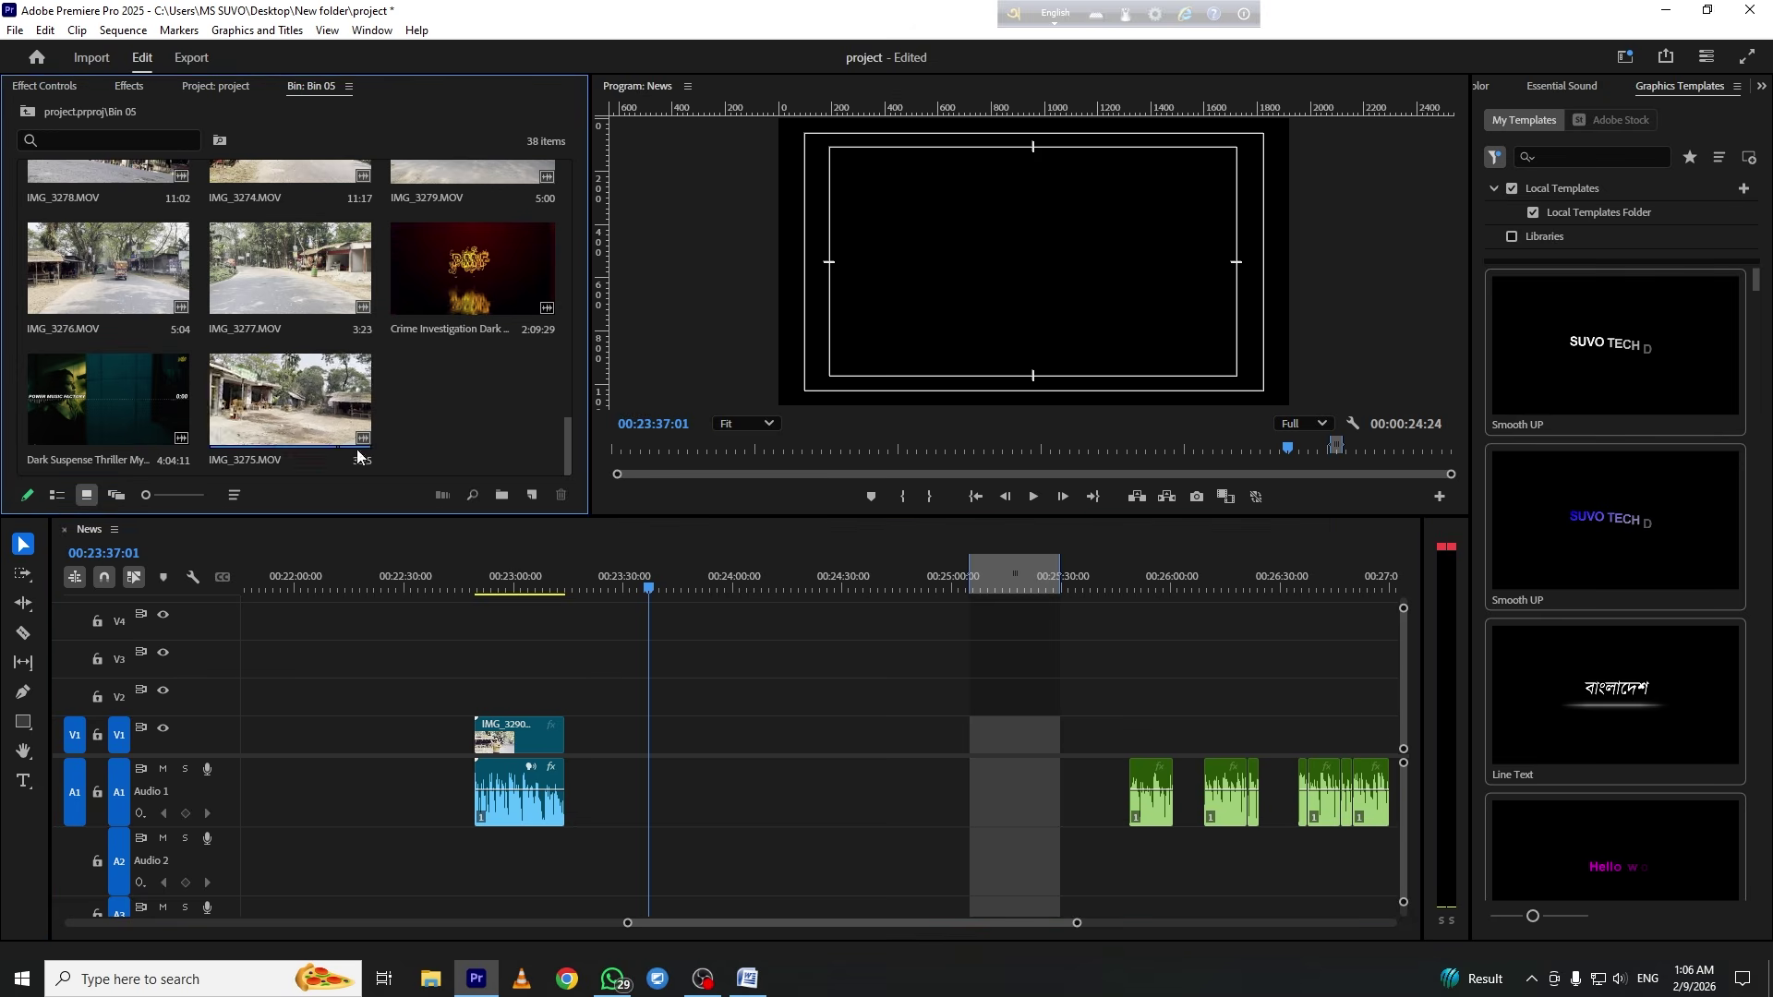
pyautogui.click(718, 681)
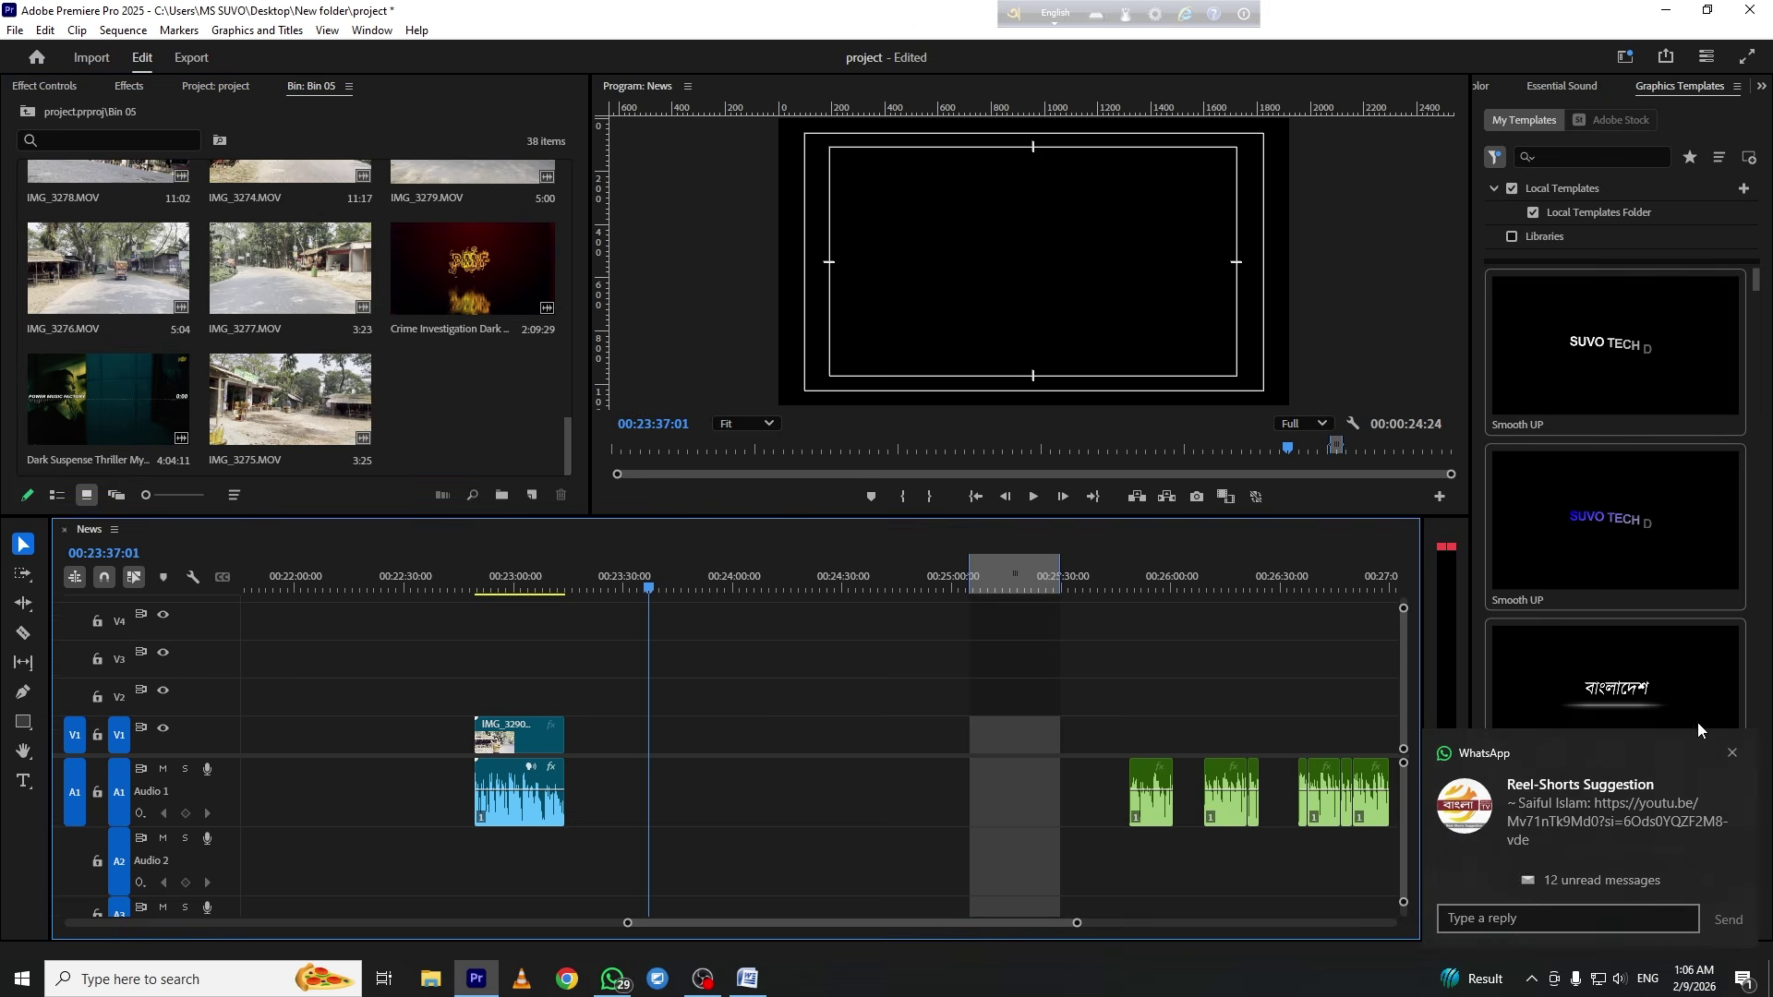
# Dismiss the chat notification, clear the sequence's in and out points, and save the project
pyautogui.click(1732, 753)
pyautogui.rightClick(851, 574)
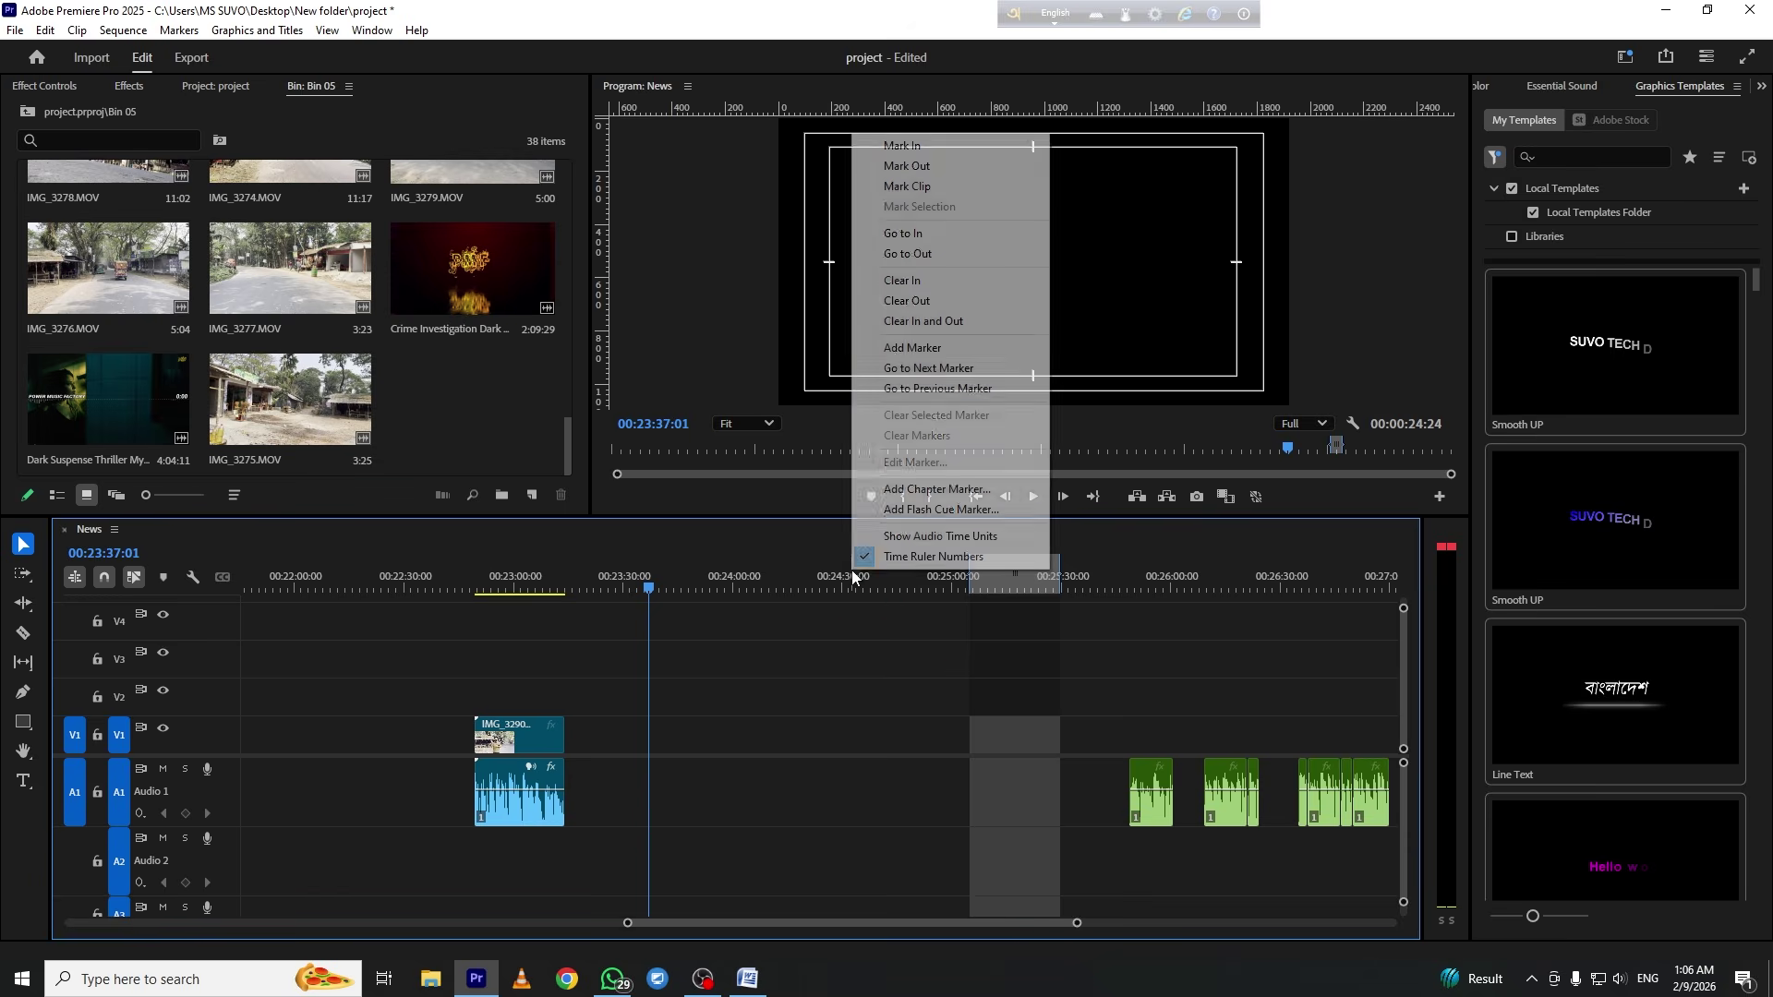
pyautogui.click(934, 322)
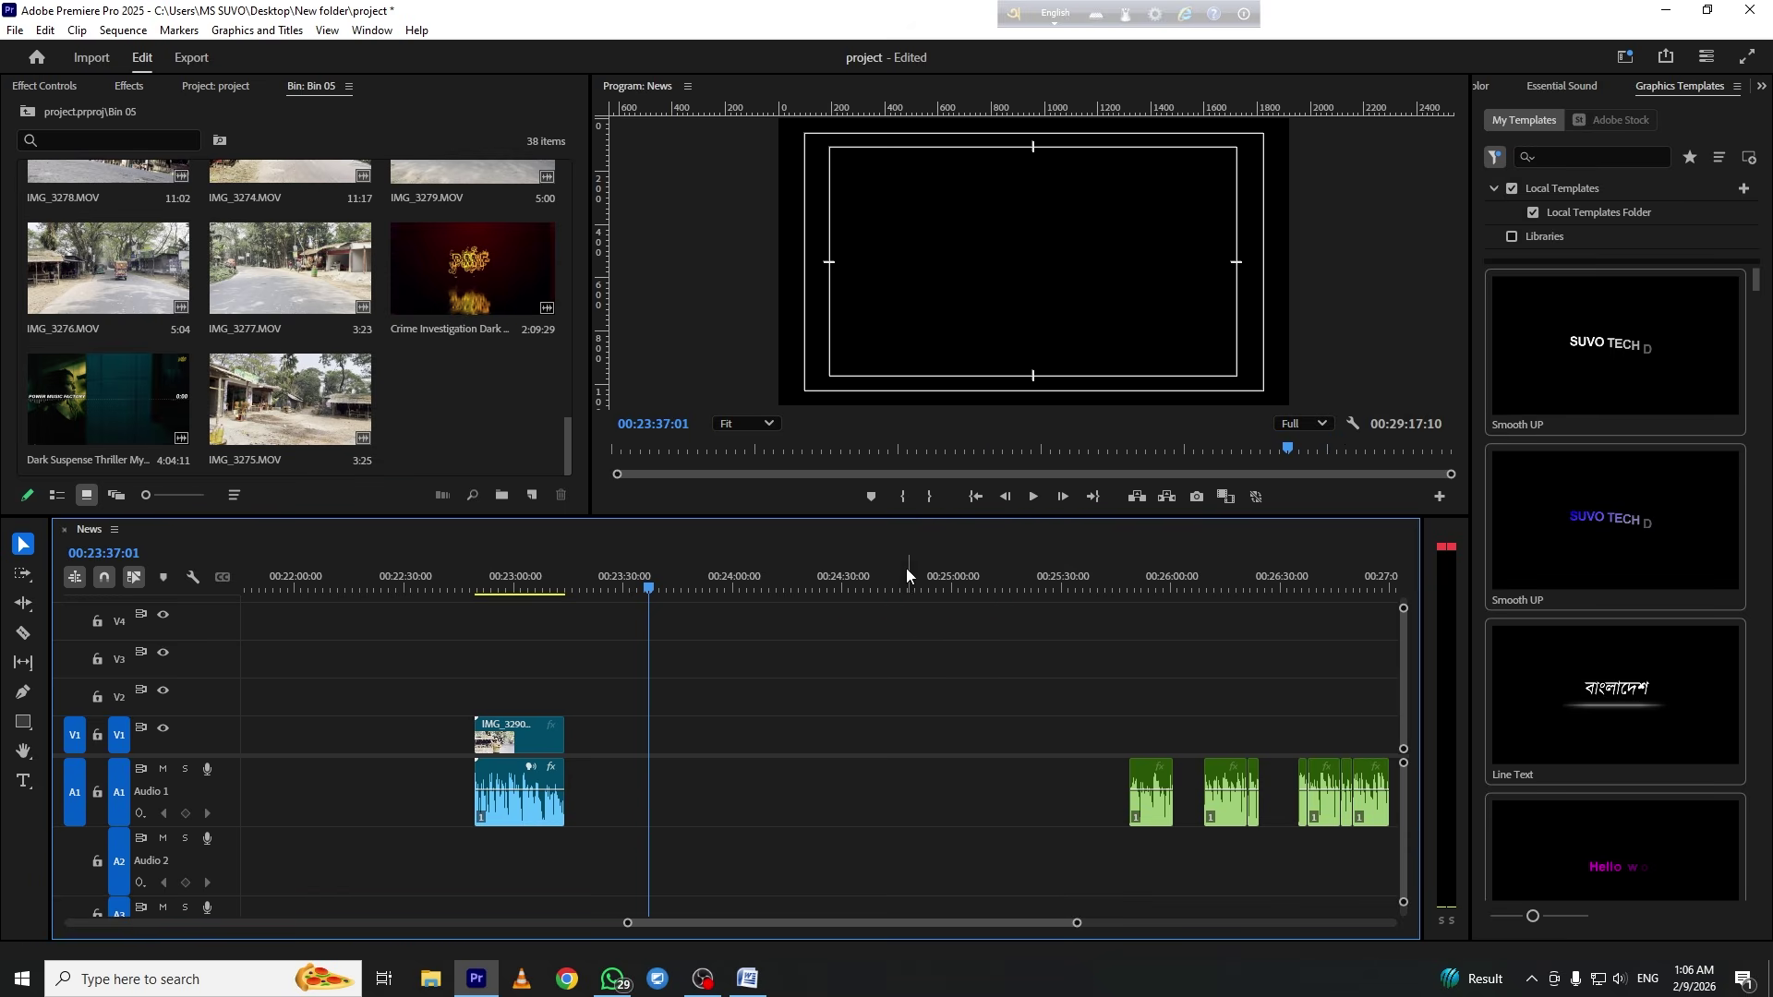
pyautogui.hotkey('ctrl', 's')
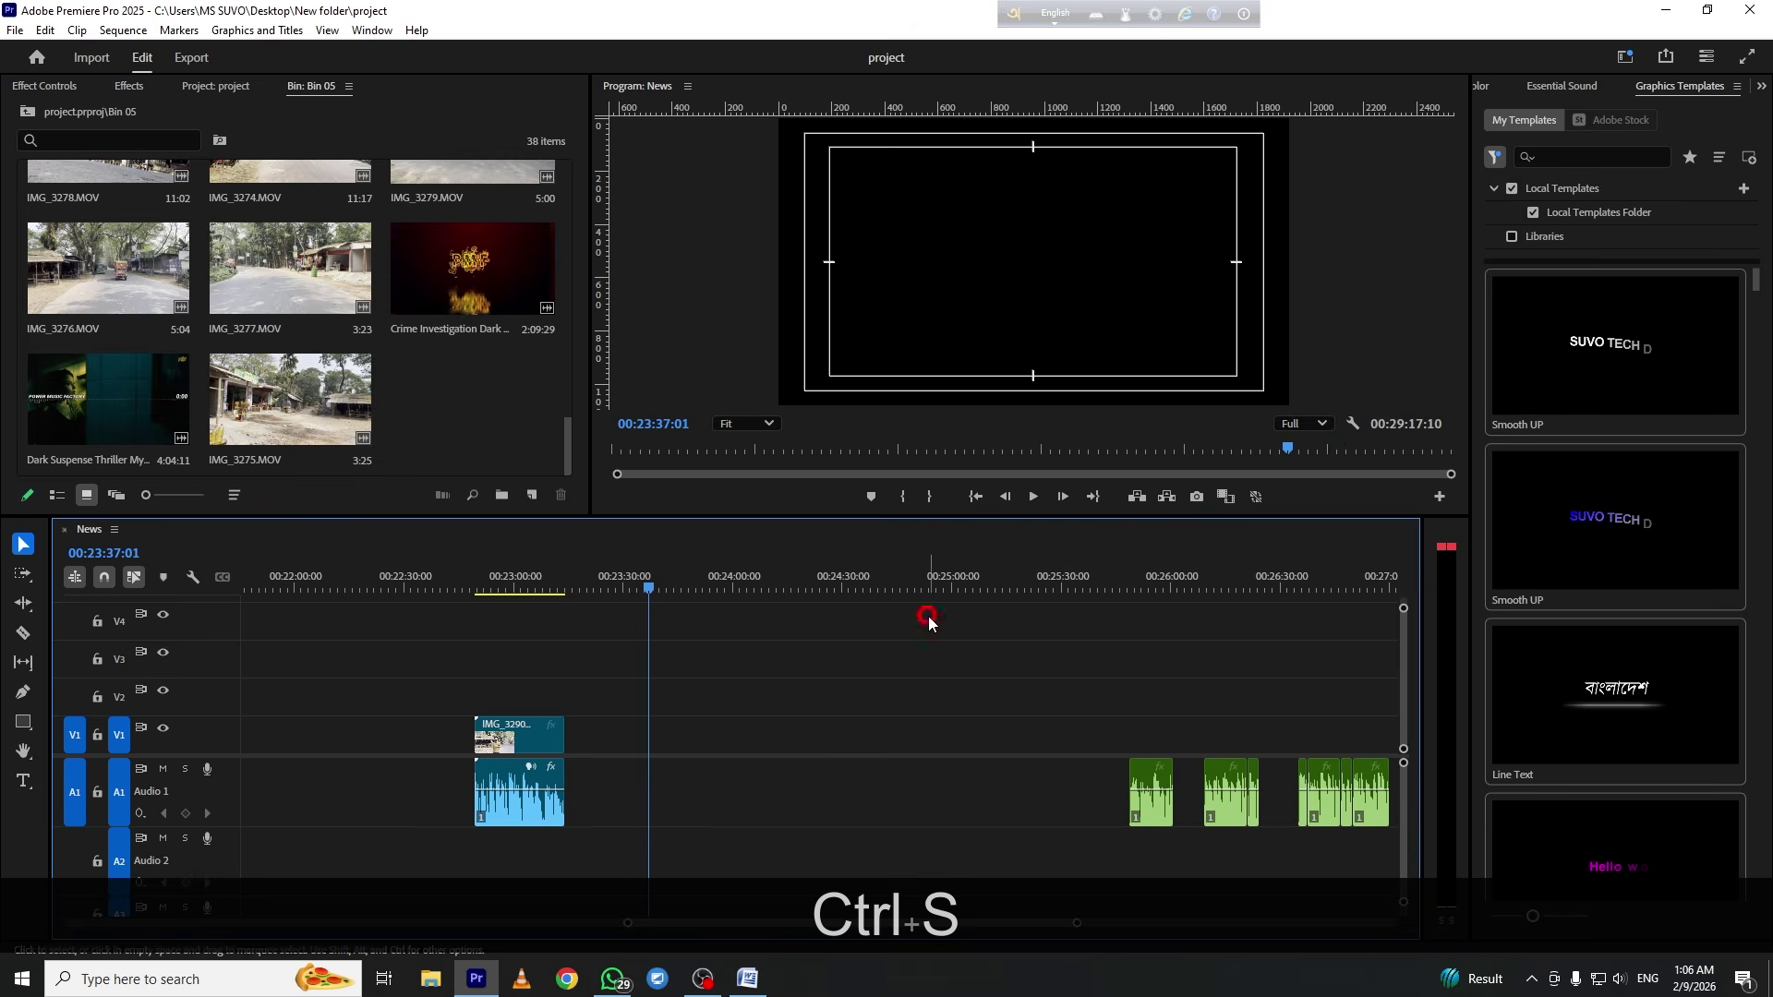
# Select the interview clips IMG_3316, 3313, 3312, 3310, 3315 and 3314 in Bin 05 and place them on V1 and Audio 1 at 00:23:37:01
pyautogui.click(450, 388)
pyautogui.scroll(10, 449, 389)
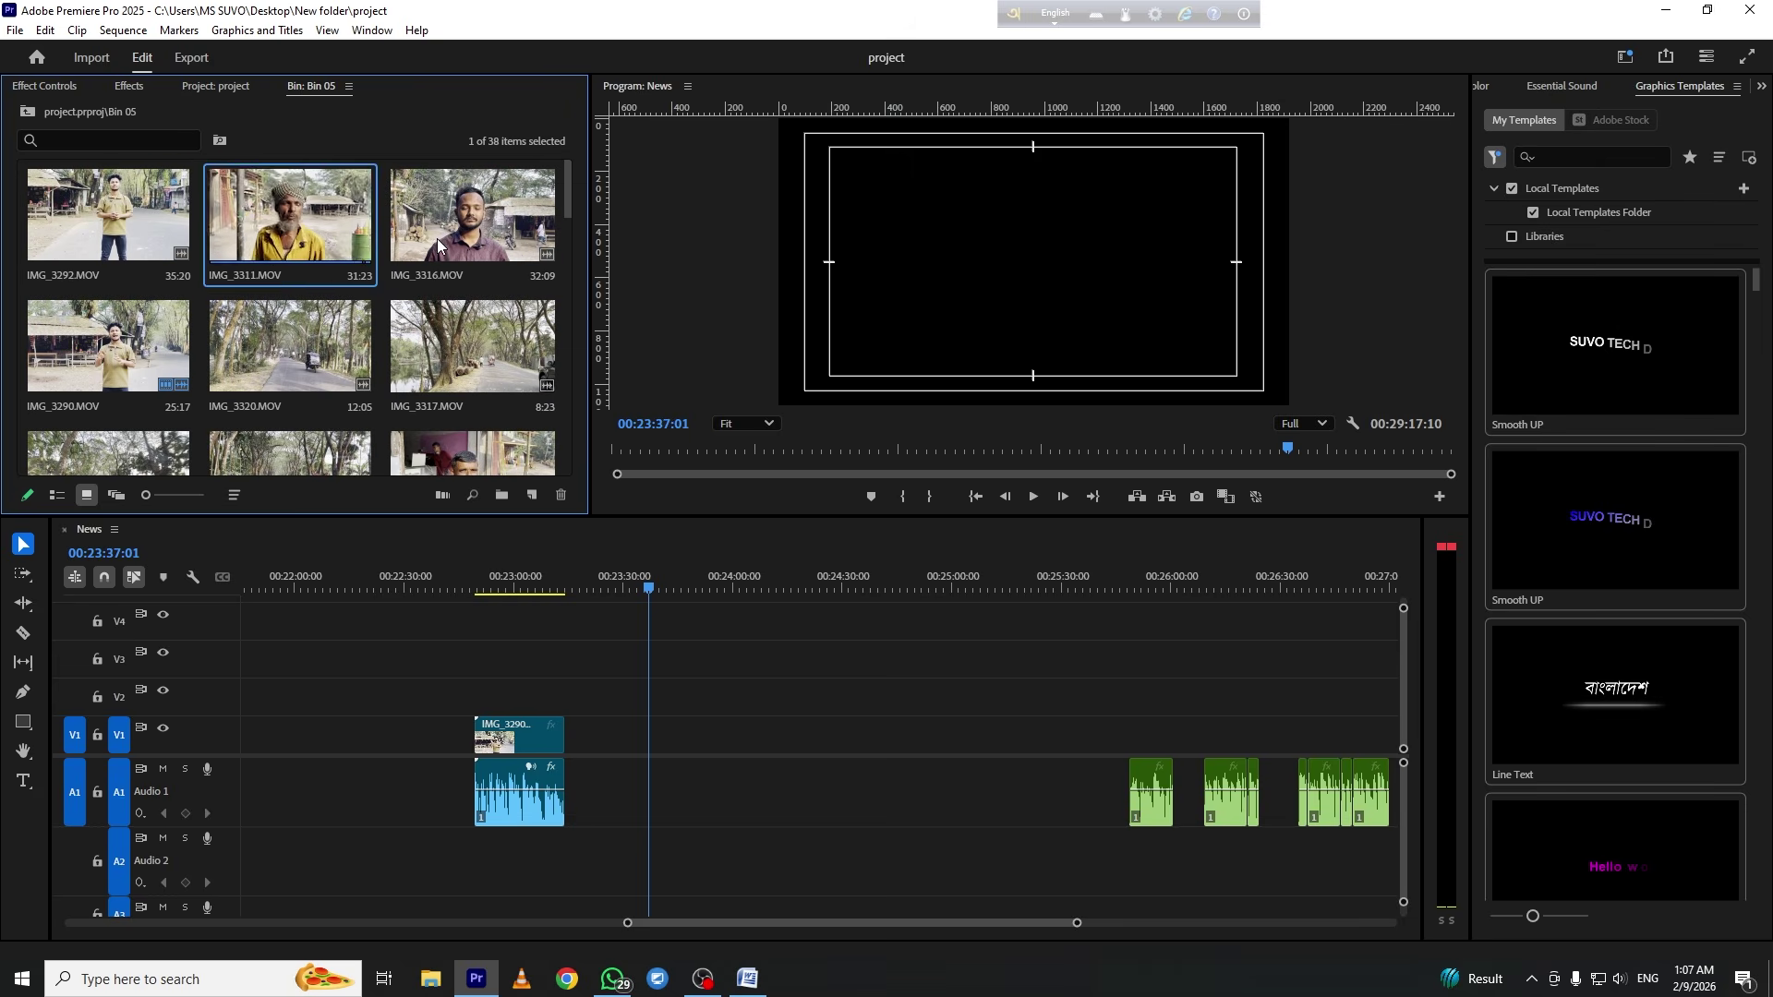
pyautogui.click(466, 222)
pyautogui.press('capslock')
pyautogui.scroll(-2, 459, 373)
pyautogui.keyDown('ctrl'); pyautogui.click(459, 373); pyautogui.keyUp('ctrl')
pyautogui.scroll(-2, 439, 347)
pyautogui.scroll(-2, 62, 353)
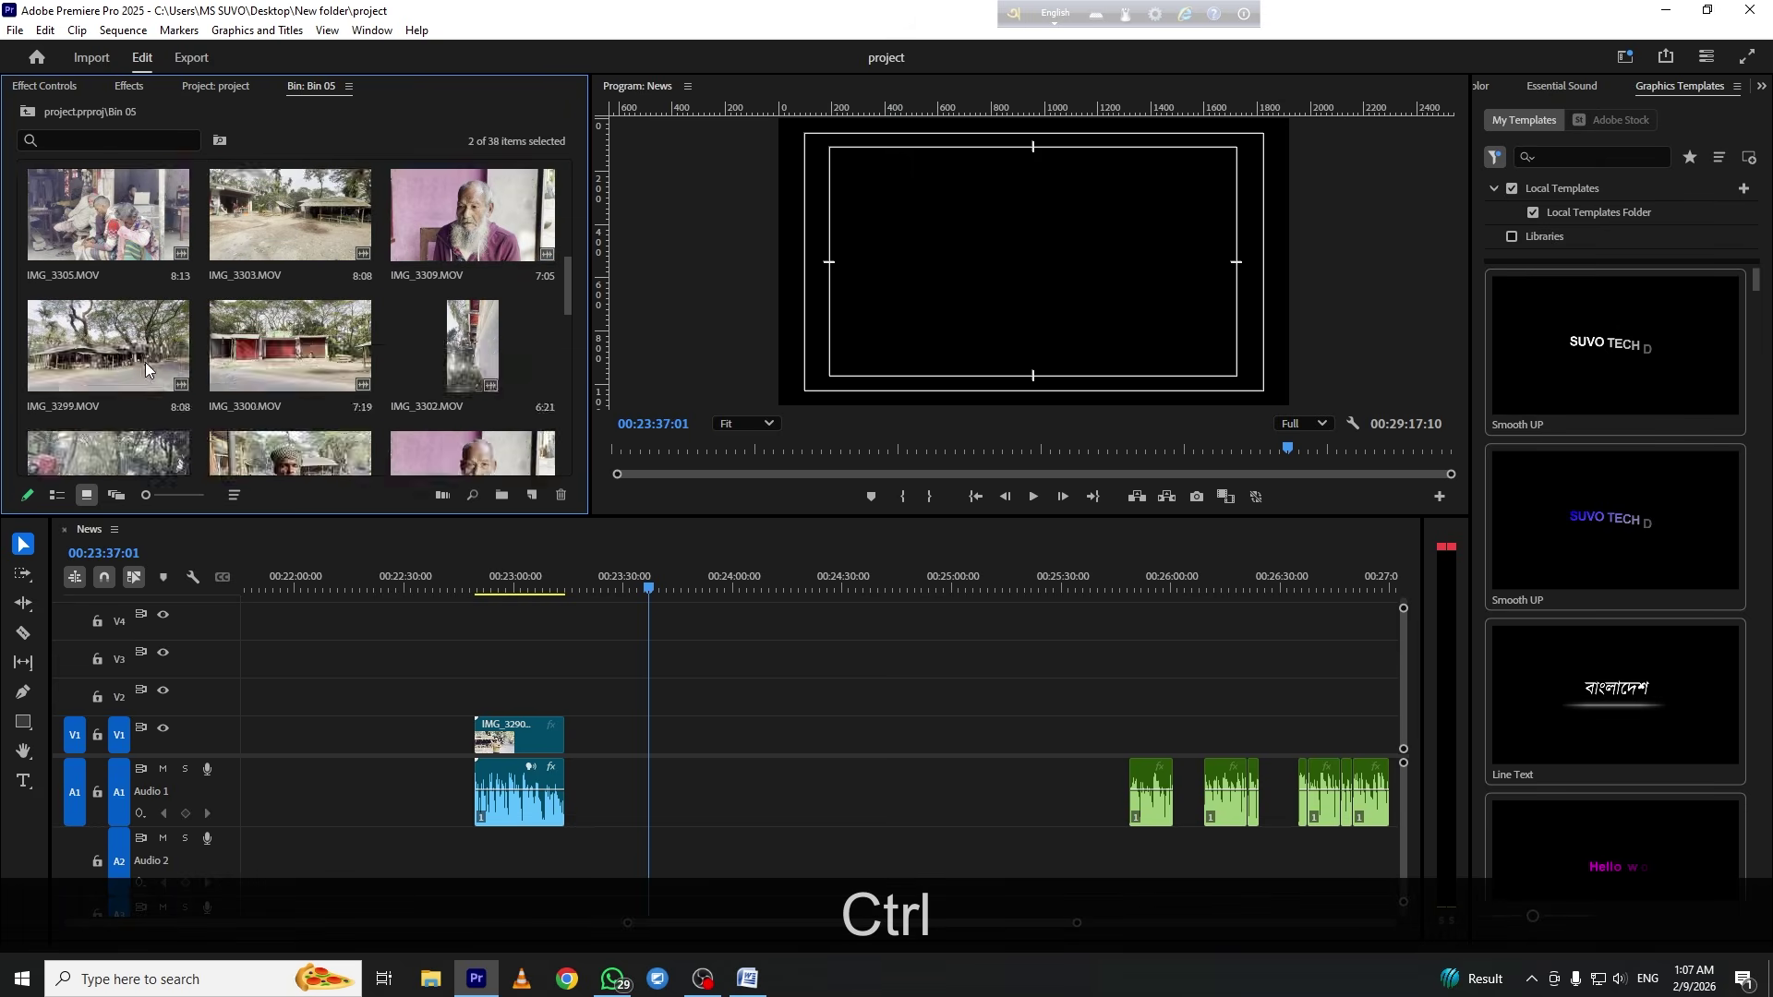
pyautogui.keyDown('ctrl'); pyautogui.click(281, 216); pyautogui.keyUp('ctrl')
pyautogui.keyDown('ctrl'); pyautogui.click(406, 356); pyautogui.keyUp('ctrl')
pyautogui.scroll(-2, 387, 360)
pyautogui.keyDown('ctrl'); pyautogui.click(391, 360); pyautogui.keyUp('ctrl')
pyautogui.scroll(-2, 387, 351)
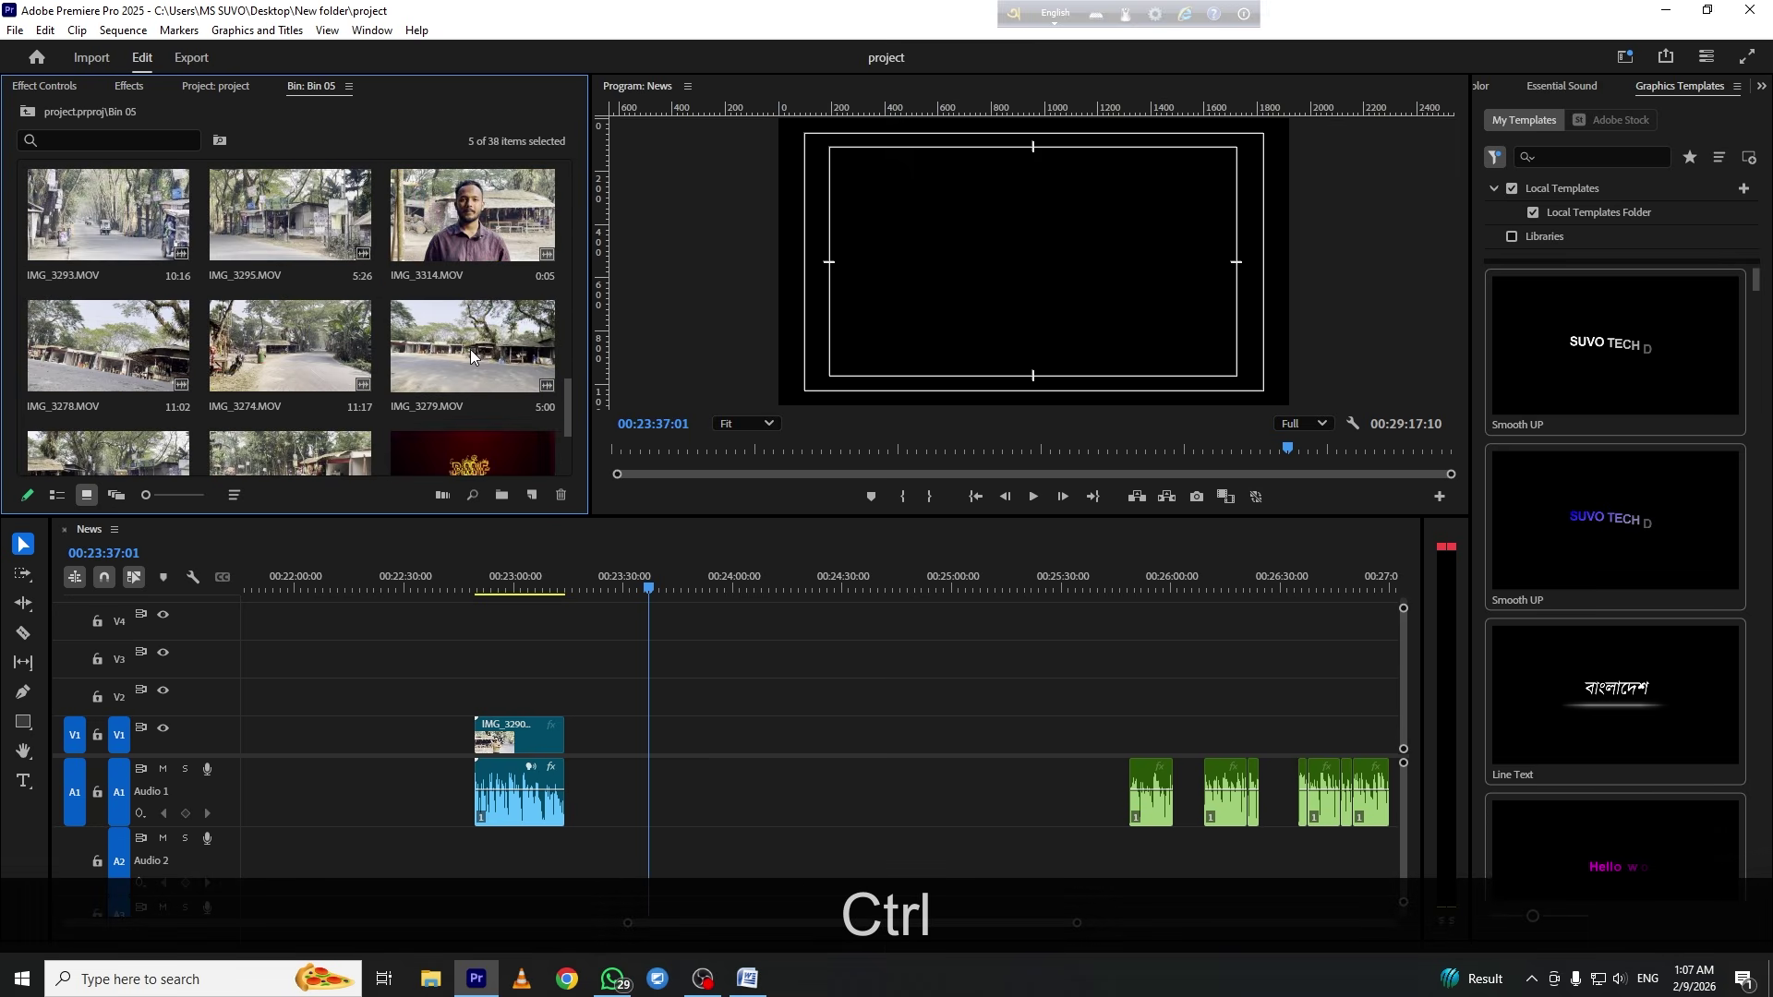
pyautogui.keyDown('ctrl'); pyautogui.click(394, 277); pyautogui.keyUp('ctrl')
pyautogui.scroll(-2, 359, 288)
pyautogui.scroll(4, 359, 288)
pyautogui.moveTo(471, 277); pyautogui.dragTo(748, 759)
pyautogui.click(794, 638)
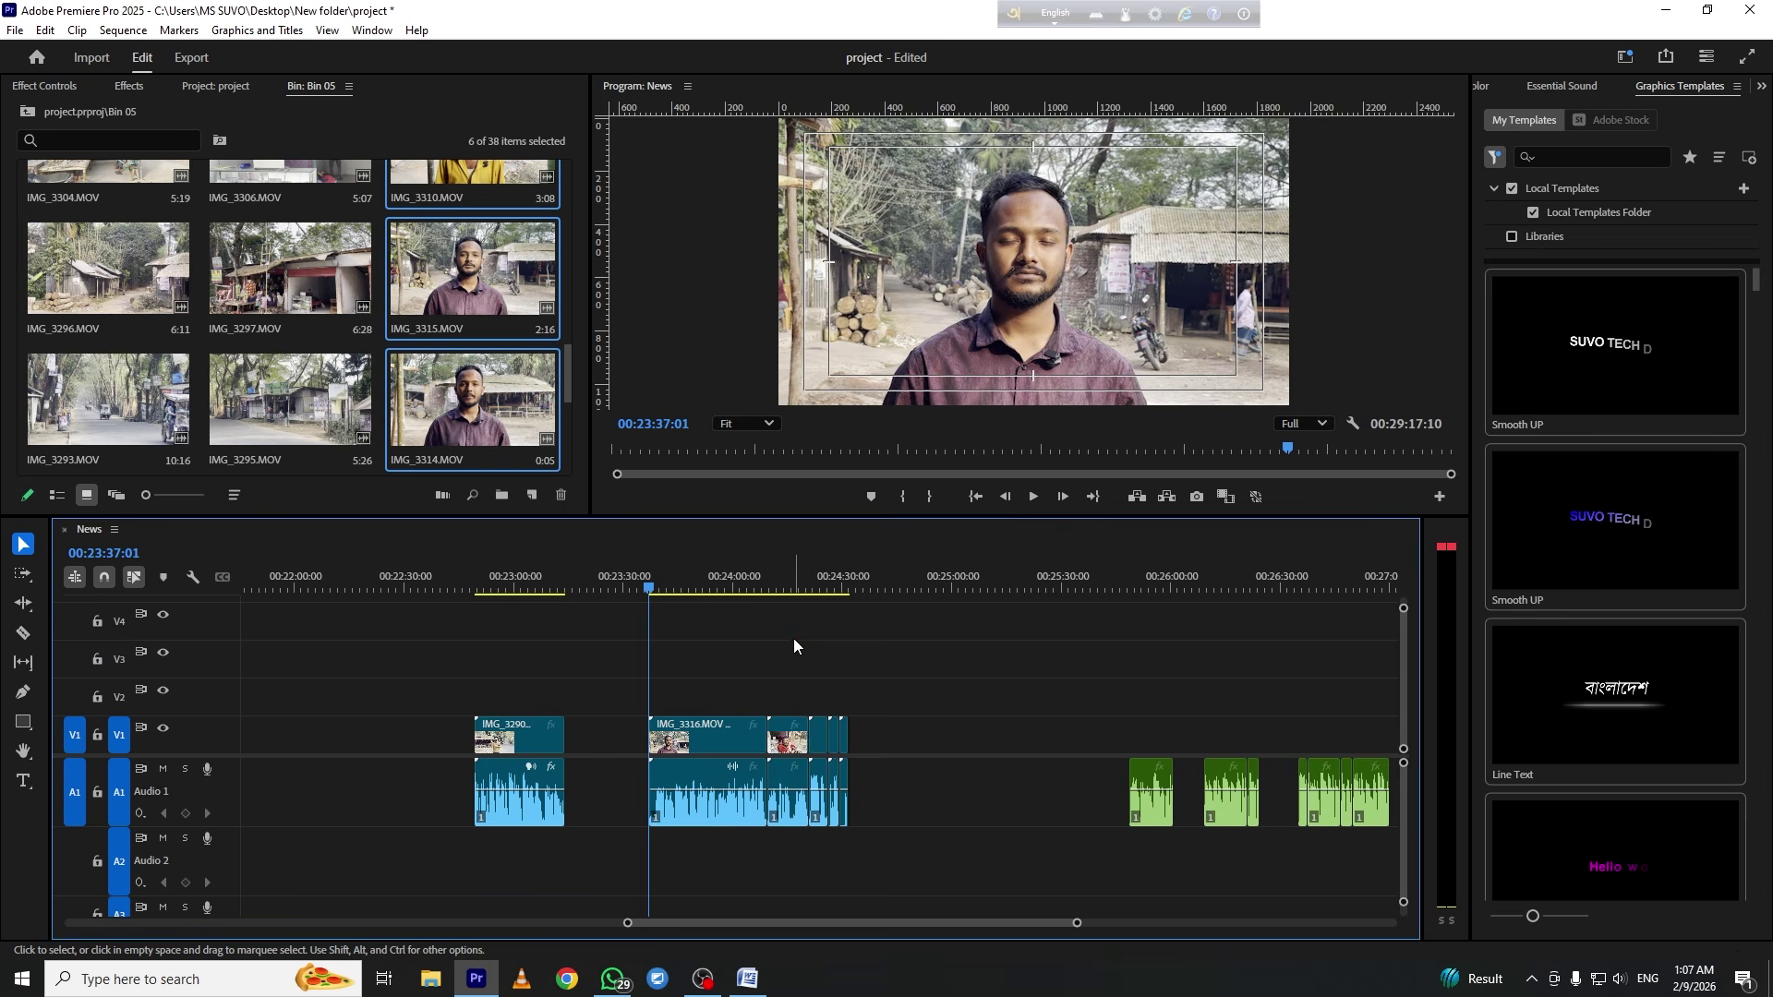
# Play the opening of the IMG_3316.MOV interview on the timeline and raise the system volume to hear it
pyautogui.press('=')
pyautogui.press('=')
pyautogui.press('=')
pyautogui.press('=')
pyautogui.scroll(-2, 831, 626)
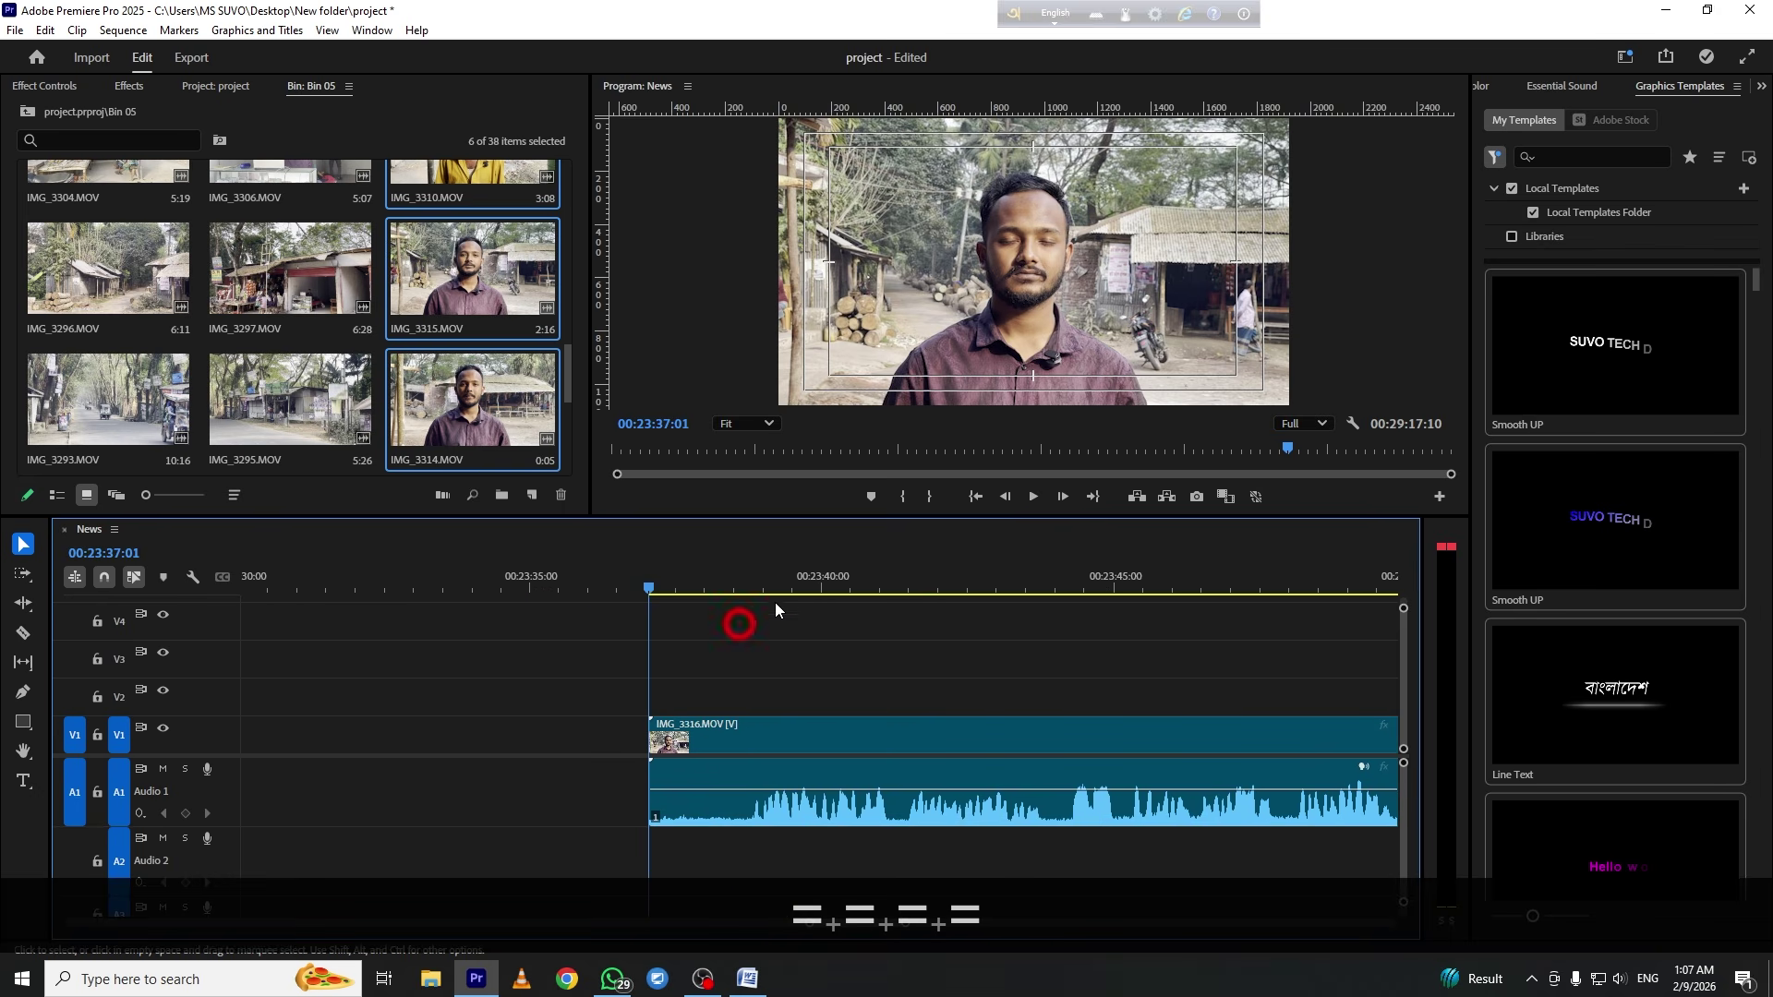
pyautogui.click(737, 580)
pyautogui.press('space')
pyautogui.scroll(-3, 798, 640)
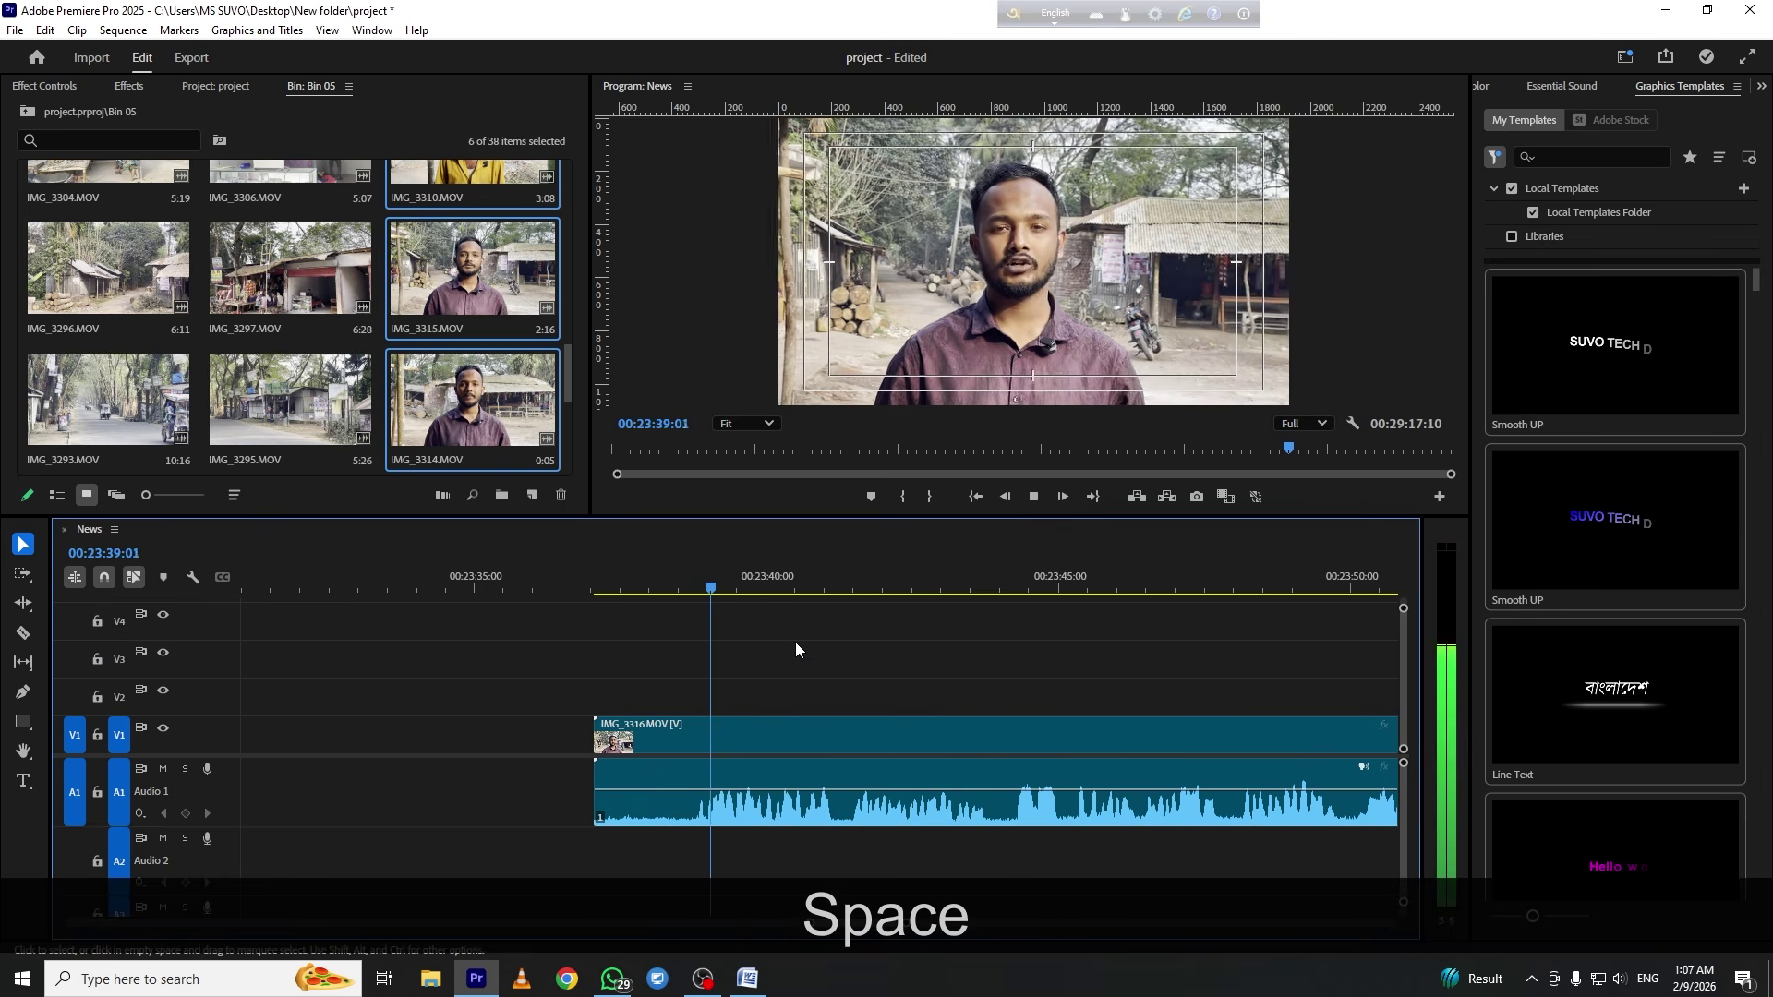
pyautogui.scroll(-1, 946, 732)
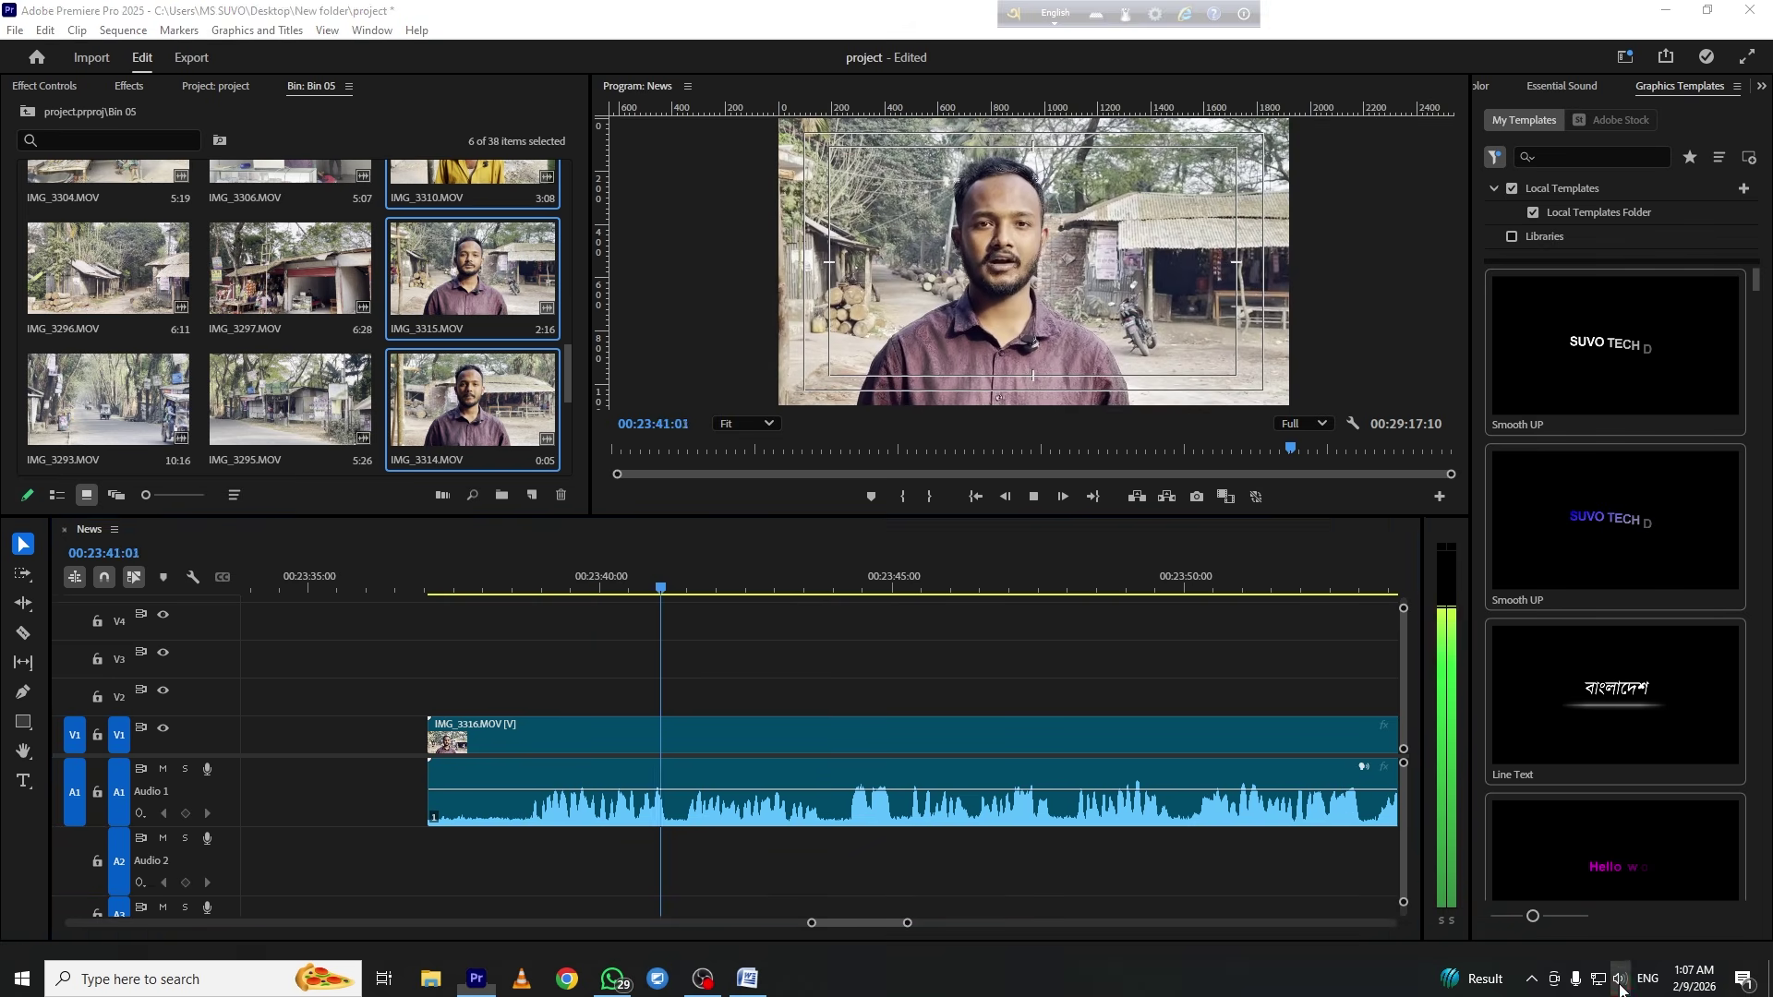
pyautogui.press('XF86AudioRaiseVolume')
pyautogui.scroll(-2, 836, 631)
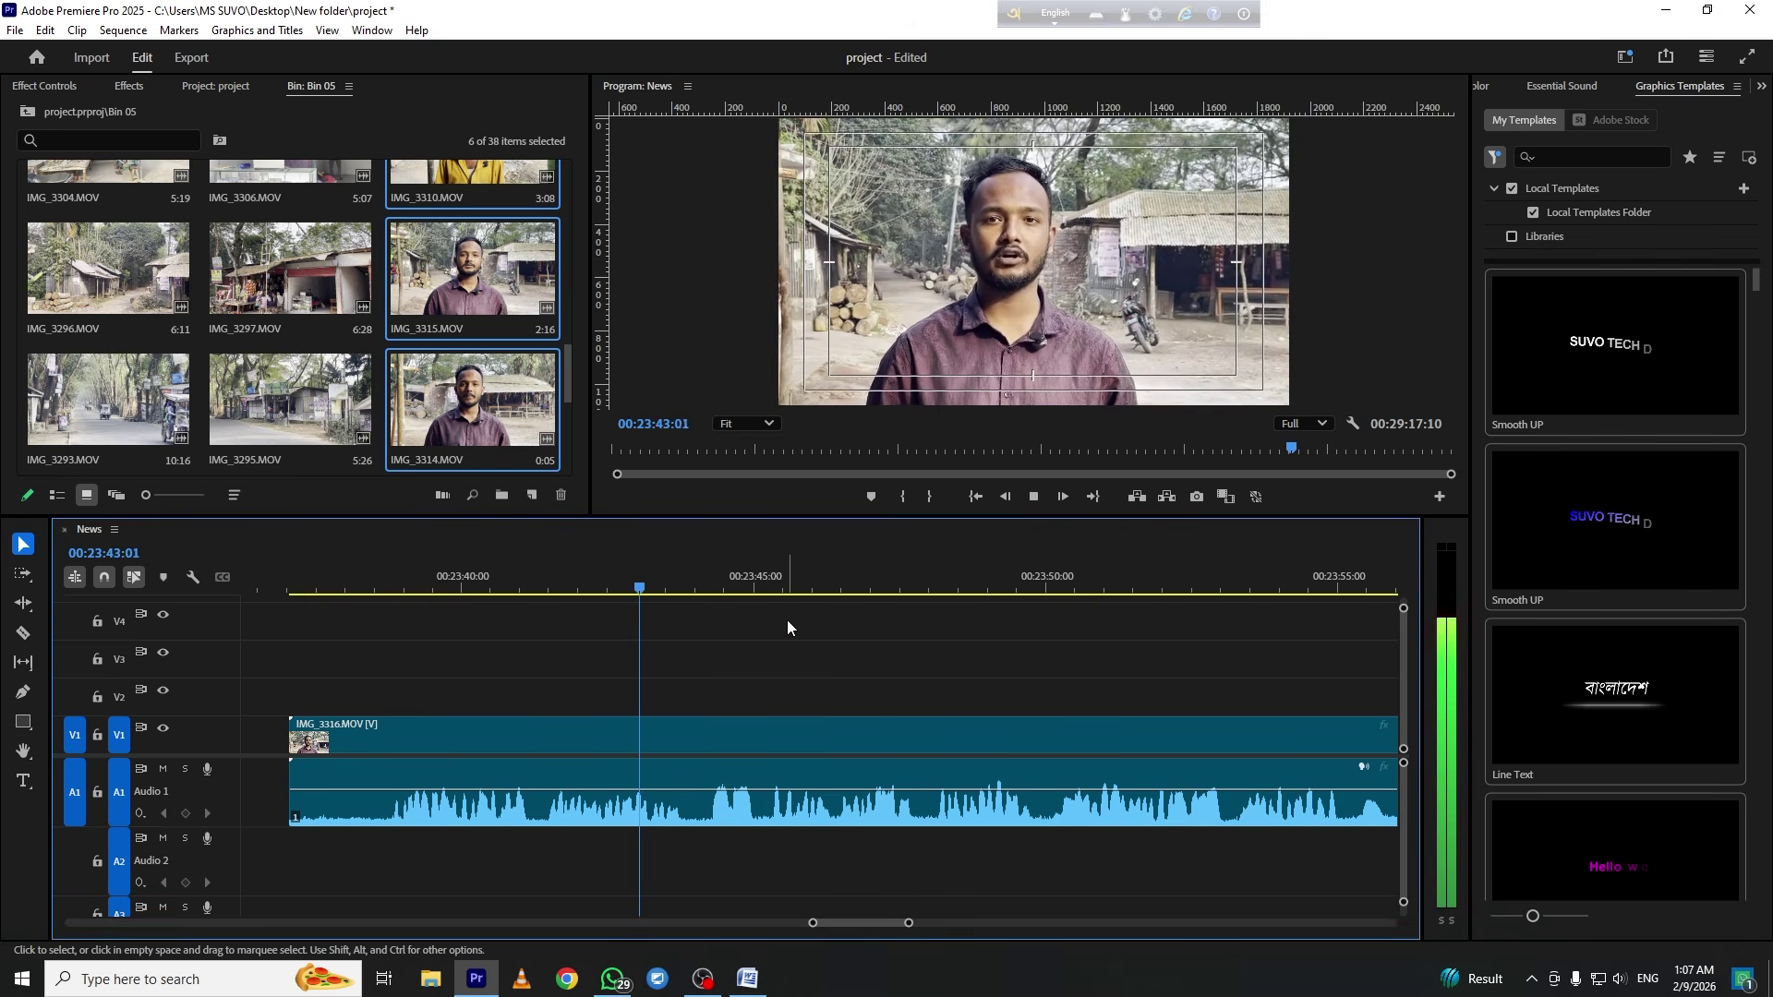
pyautogui.scroll(-3, 1021, 678)
# Skip ahead through the IMG_3316.MOV interview, listening up to about 00:23:59 for the usable statement
pyautogui.click(998, 679)
pyautogui.click(884, 632)
pyautogui.press('space')
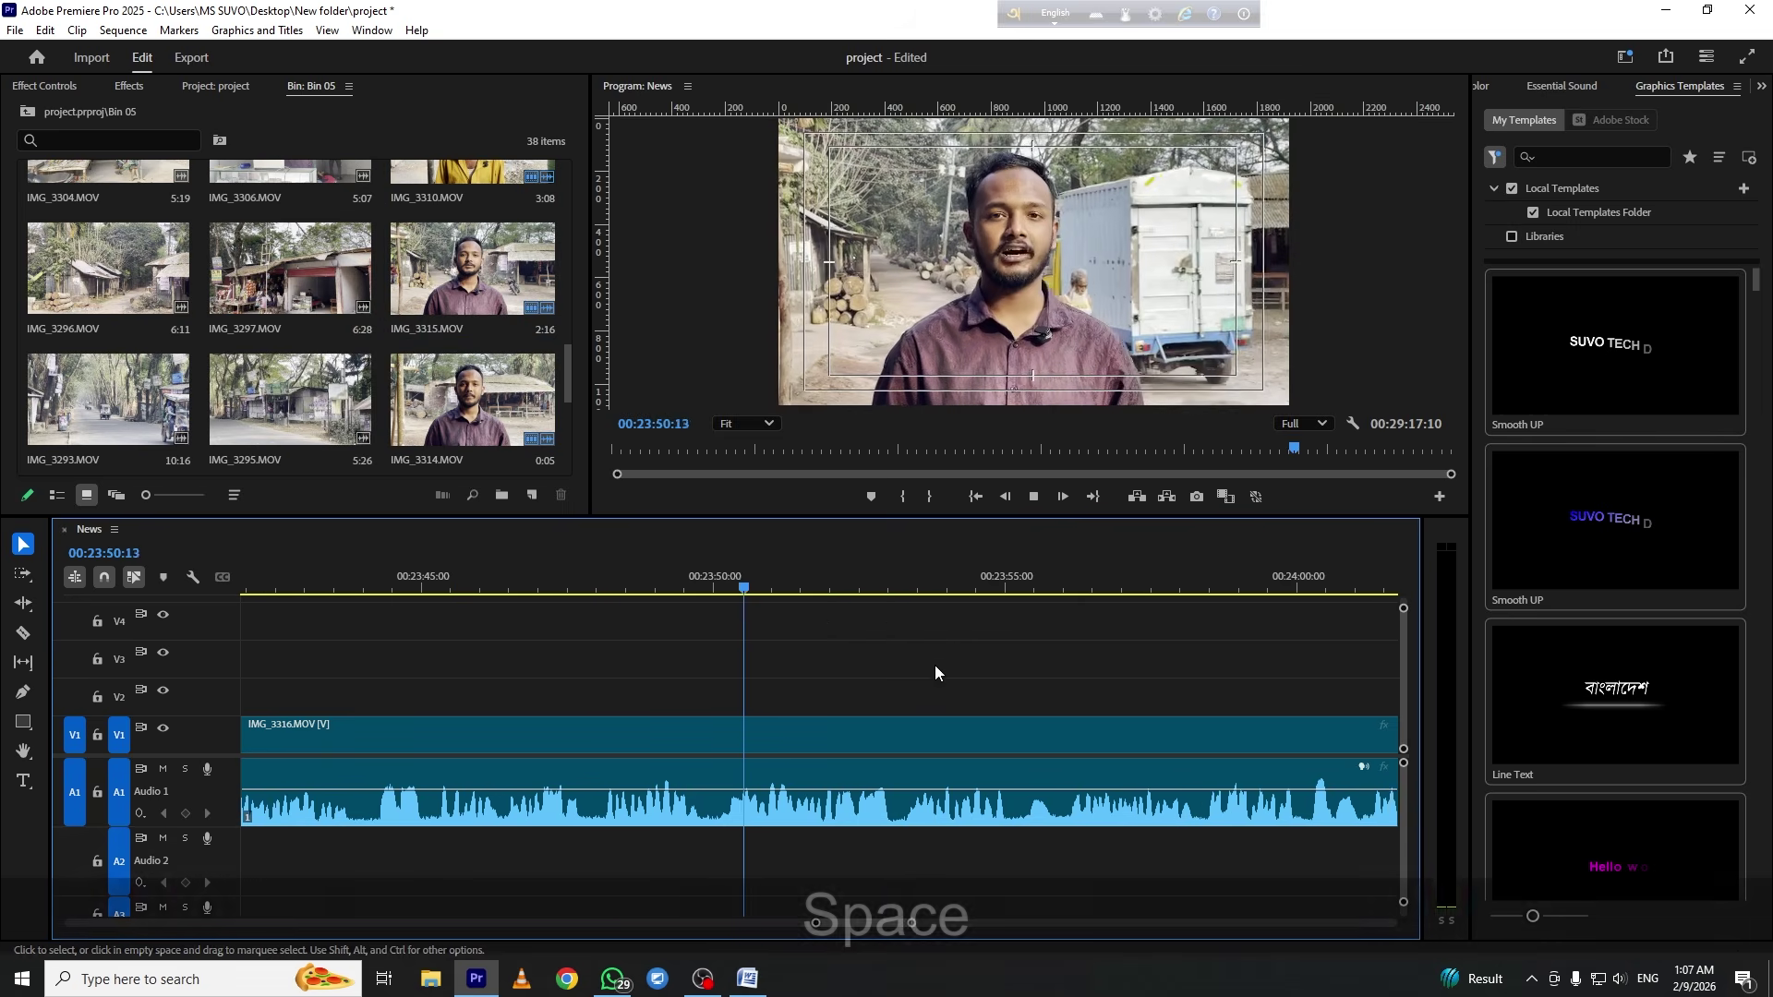
pyautogui.click(884, 631)
pyautogui.click(784, 630)
pyautogui.click(772, 582)
pyautogui.scroll(-2, 782, 634)
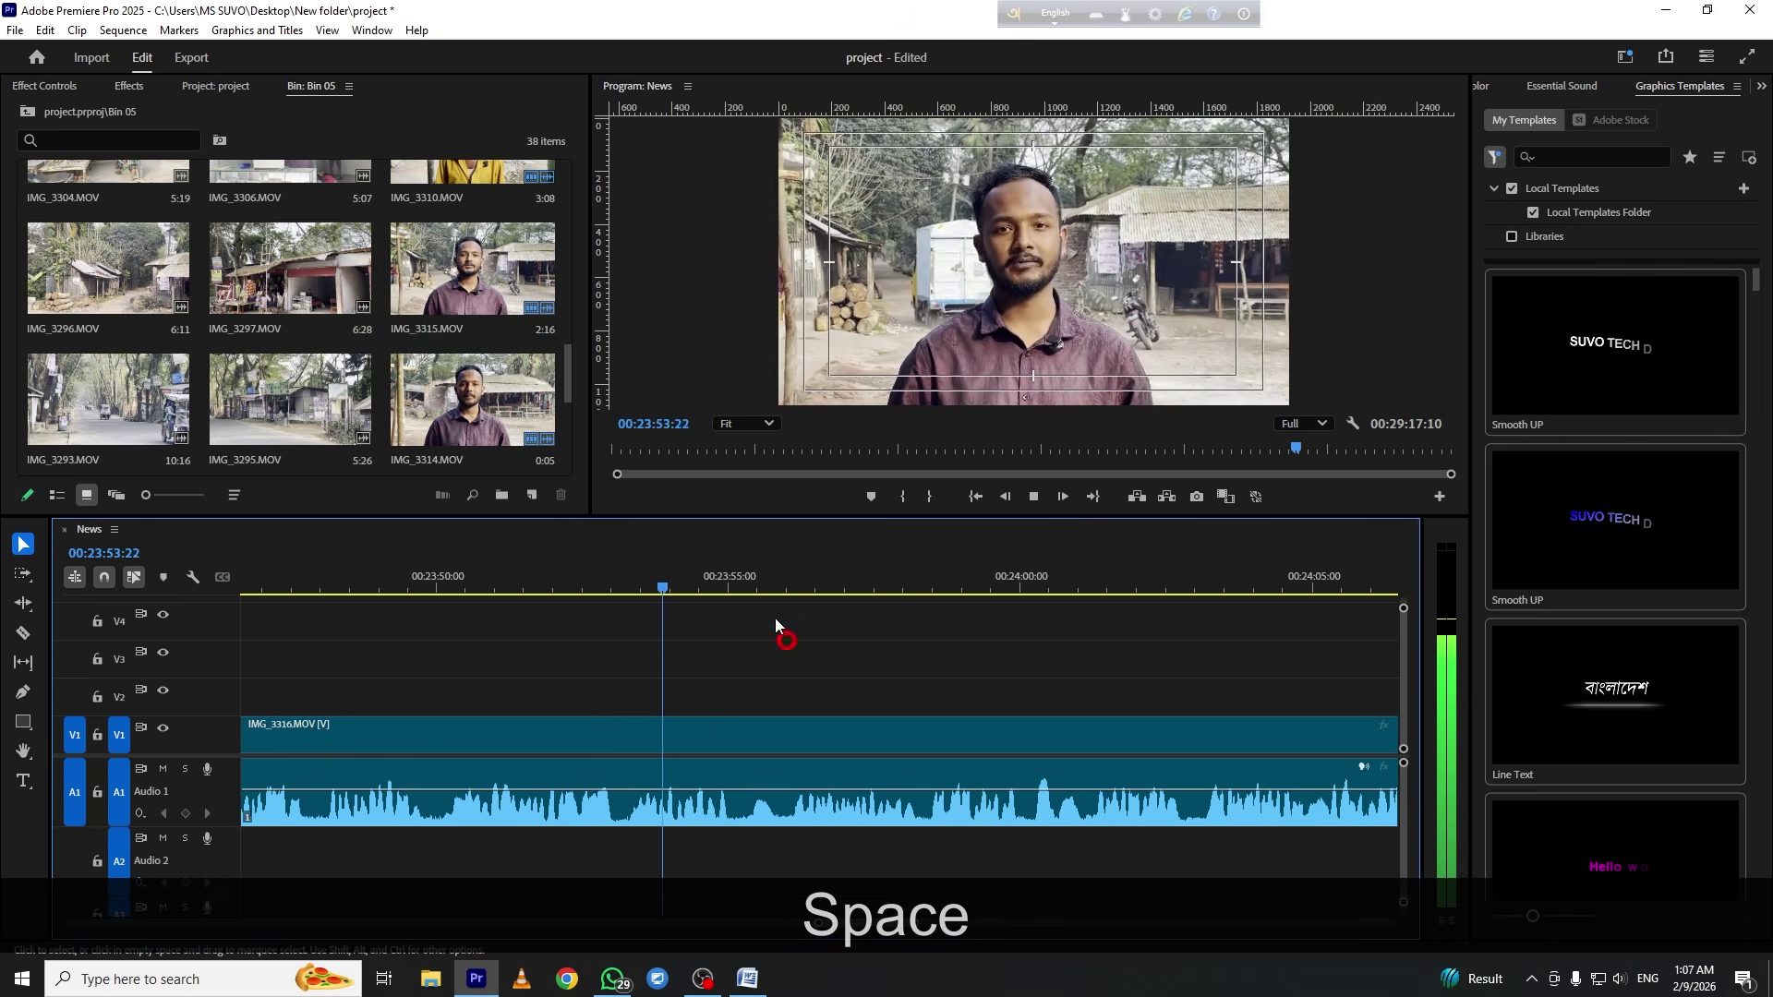
pyautogui.click(791, 578)
pyautogui.scroll(-2, 789, 617)
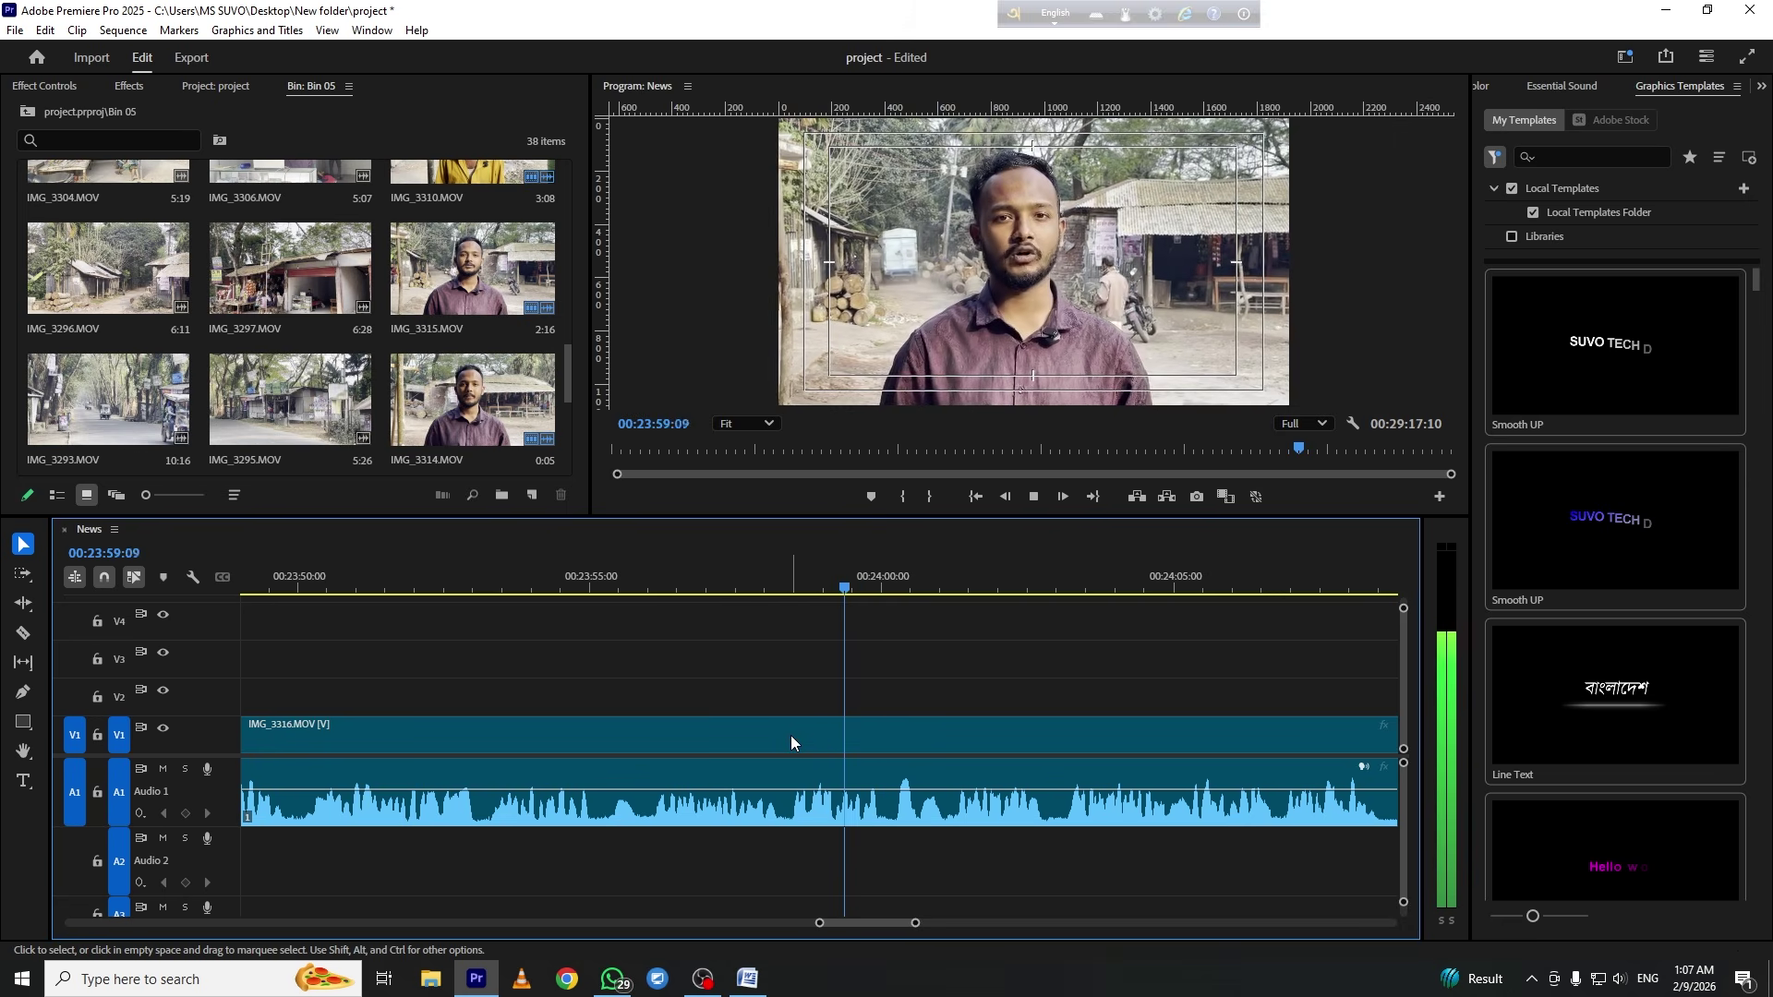
# Split IMG_3316.MOV at about 00:23:58 and 00:24:00, and delete everything before the first cut
pyautogui.press('c')
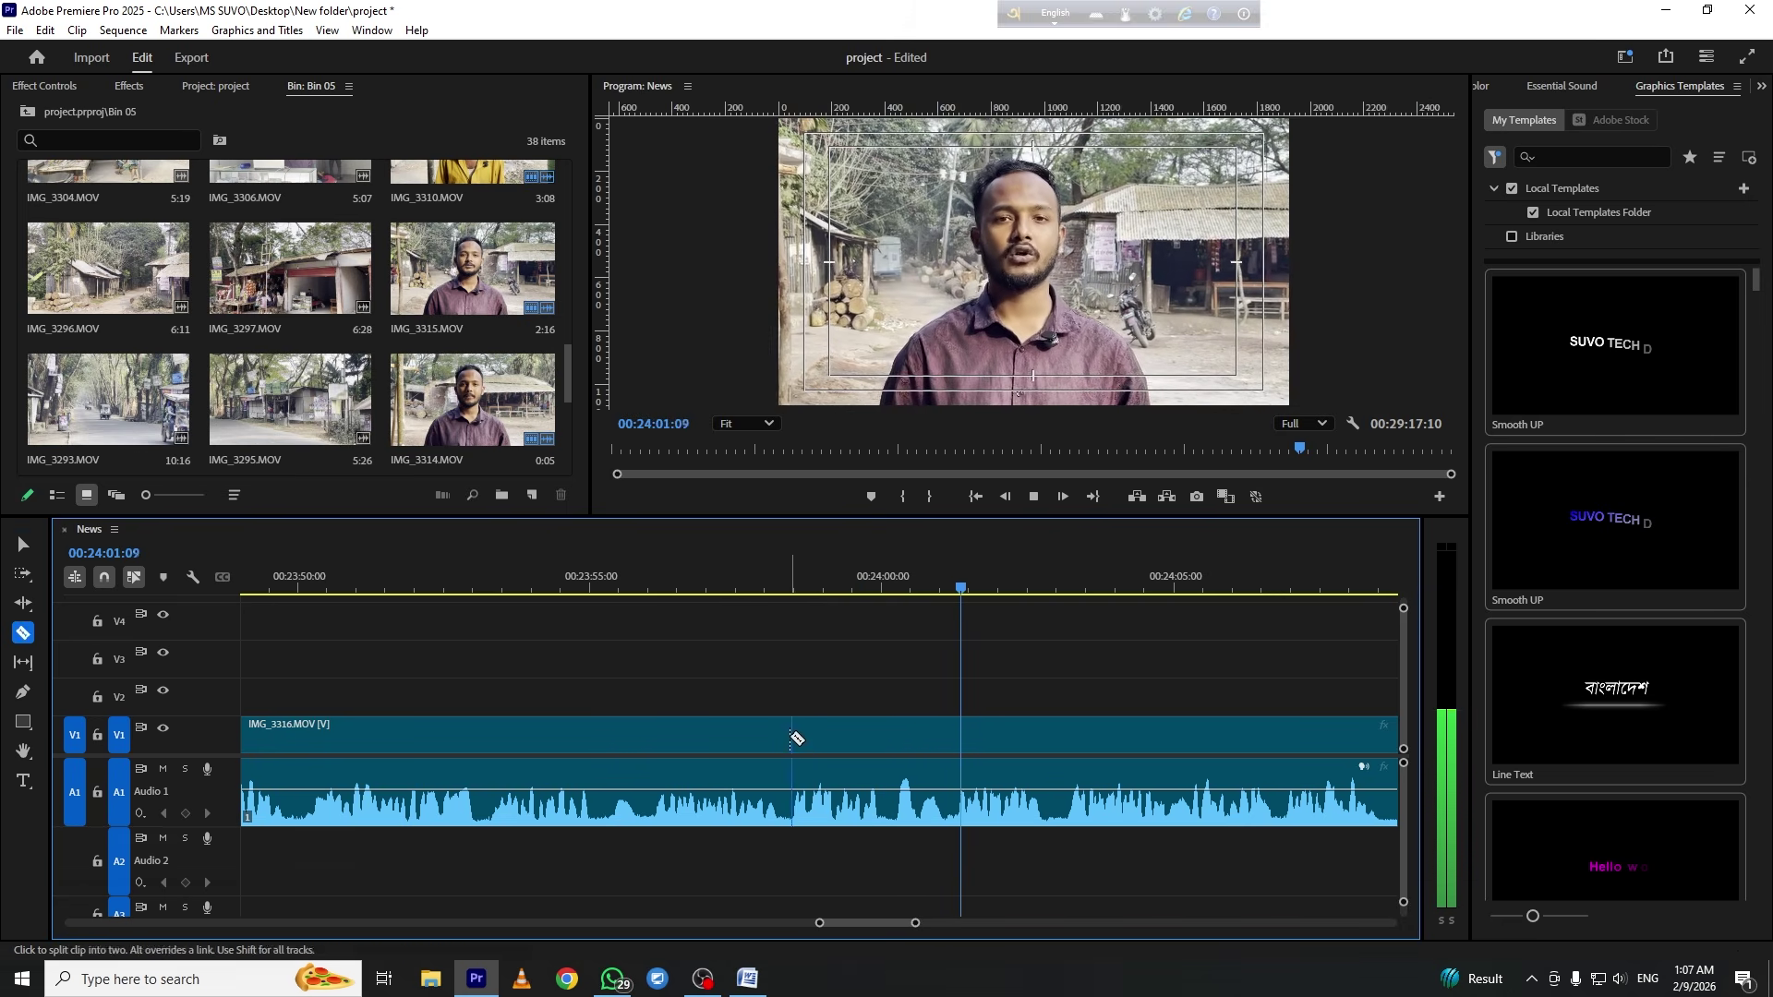
pyautogui.click(789, 735)
pyautogui.press('v')
pyautogui.moveTo(741, 681); pyautogui.dragTo(709, 765)
pyautogui.press('f')
pyautogui.press('c')
pyautogui.click(885, 733)
pyautogui.press('v')
# Split IMG_3316.MOV at about 00:24:07 and 00:24:09, and delete the short remainder before the IMG_3313.MOV clip
pyautogui.scroll(-2, 979, 698)
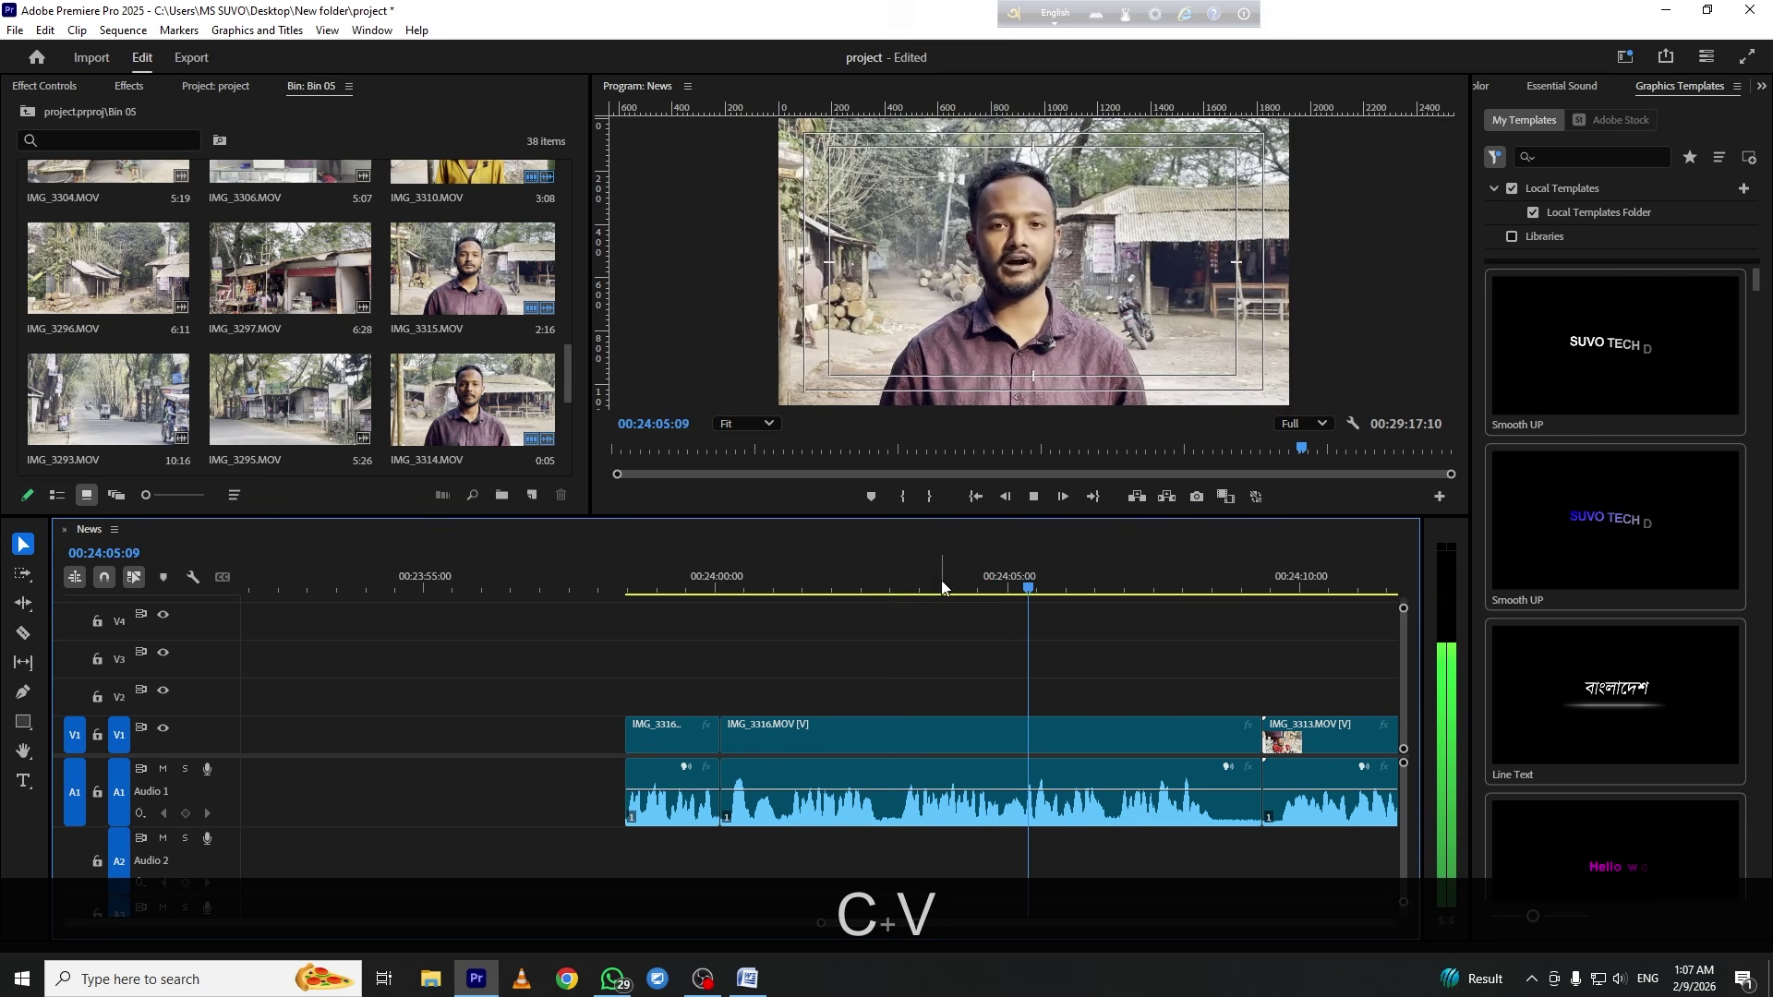
pyautogui.scroll(-2, 981, 628)
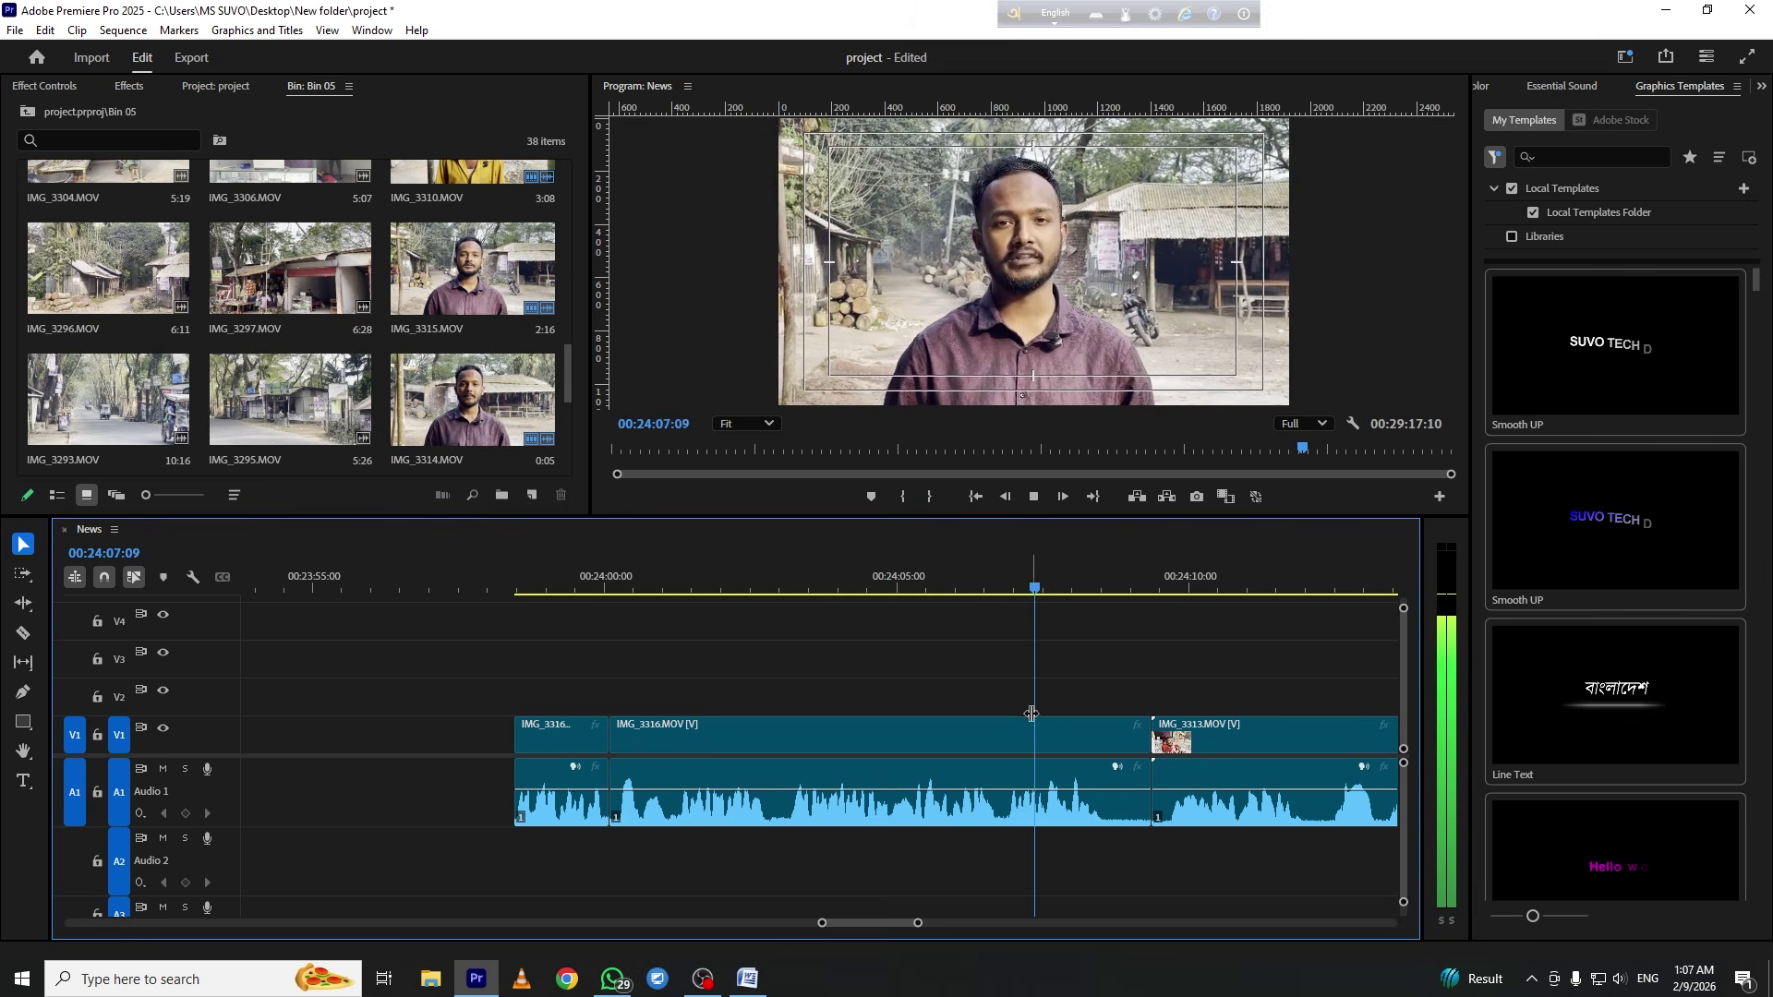
pyautogui.press('c')
pyautogui.click(1002, 734)
pyautogui.press('v')
pyautogui.press('space')
pyautogui.press('c')
pyautogui.click(1115, 735)
pyautogui.press('v')
pyautogui.click(1134, 734)
pyautogui.press('f')
# Replay the trimmed IMG_3316.MOV from about 00:23:58 and ripple delete its middle section between 00:24:00 and 00:24:07
pyautogui.moveTo(944, 617); pyautogui.dragTo(351, 725)
pyautogui.press('space')
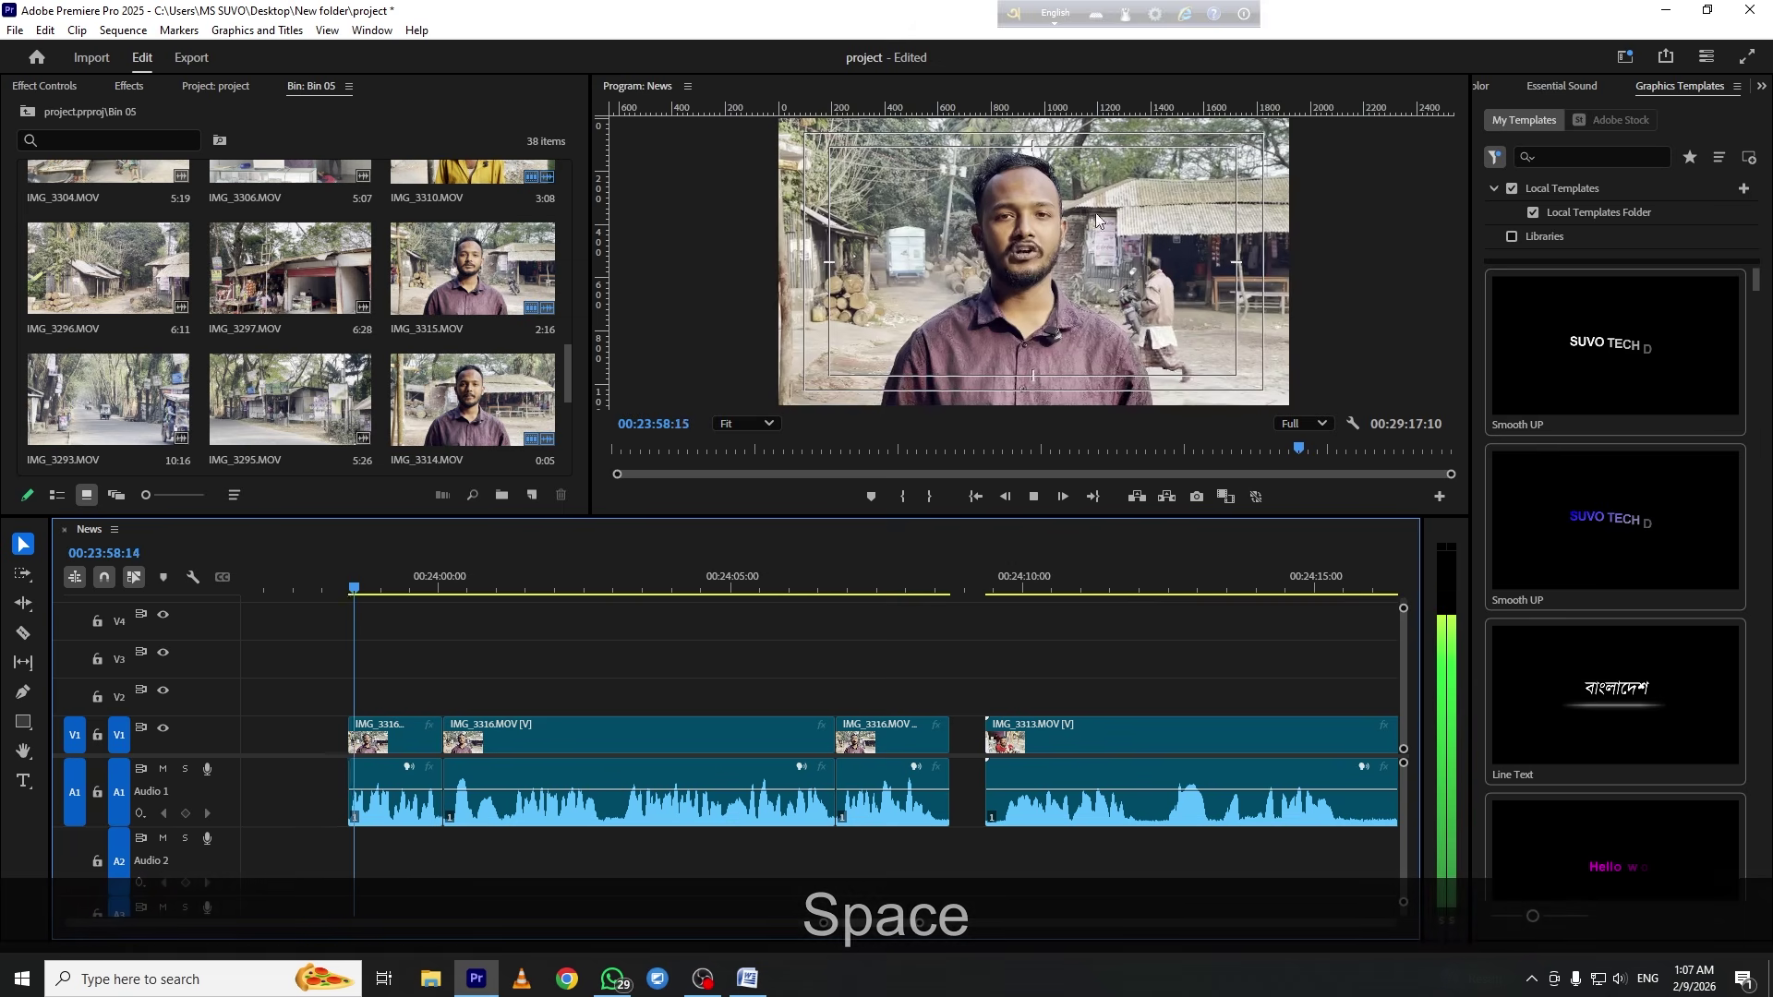
pyautogui.click(739, 591)
pyautogui.press('space')
pyautogui.press('d')
pyautogui.press('space')
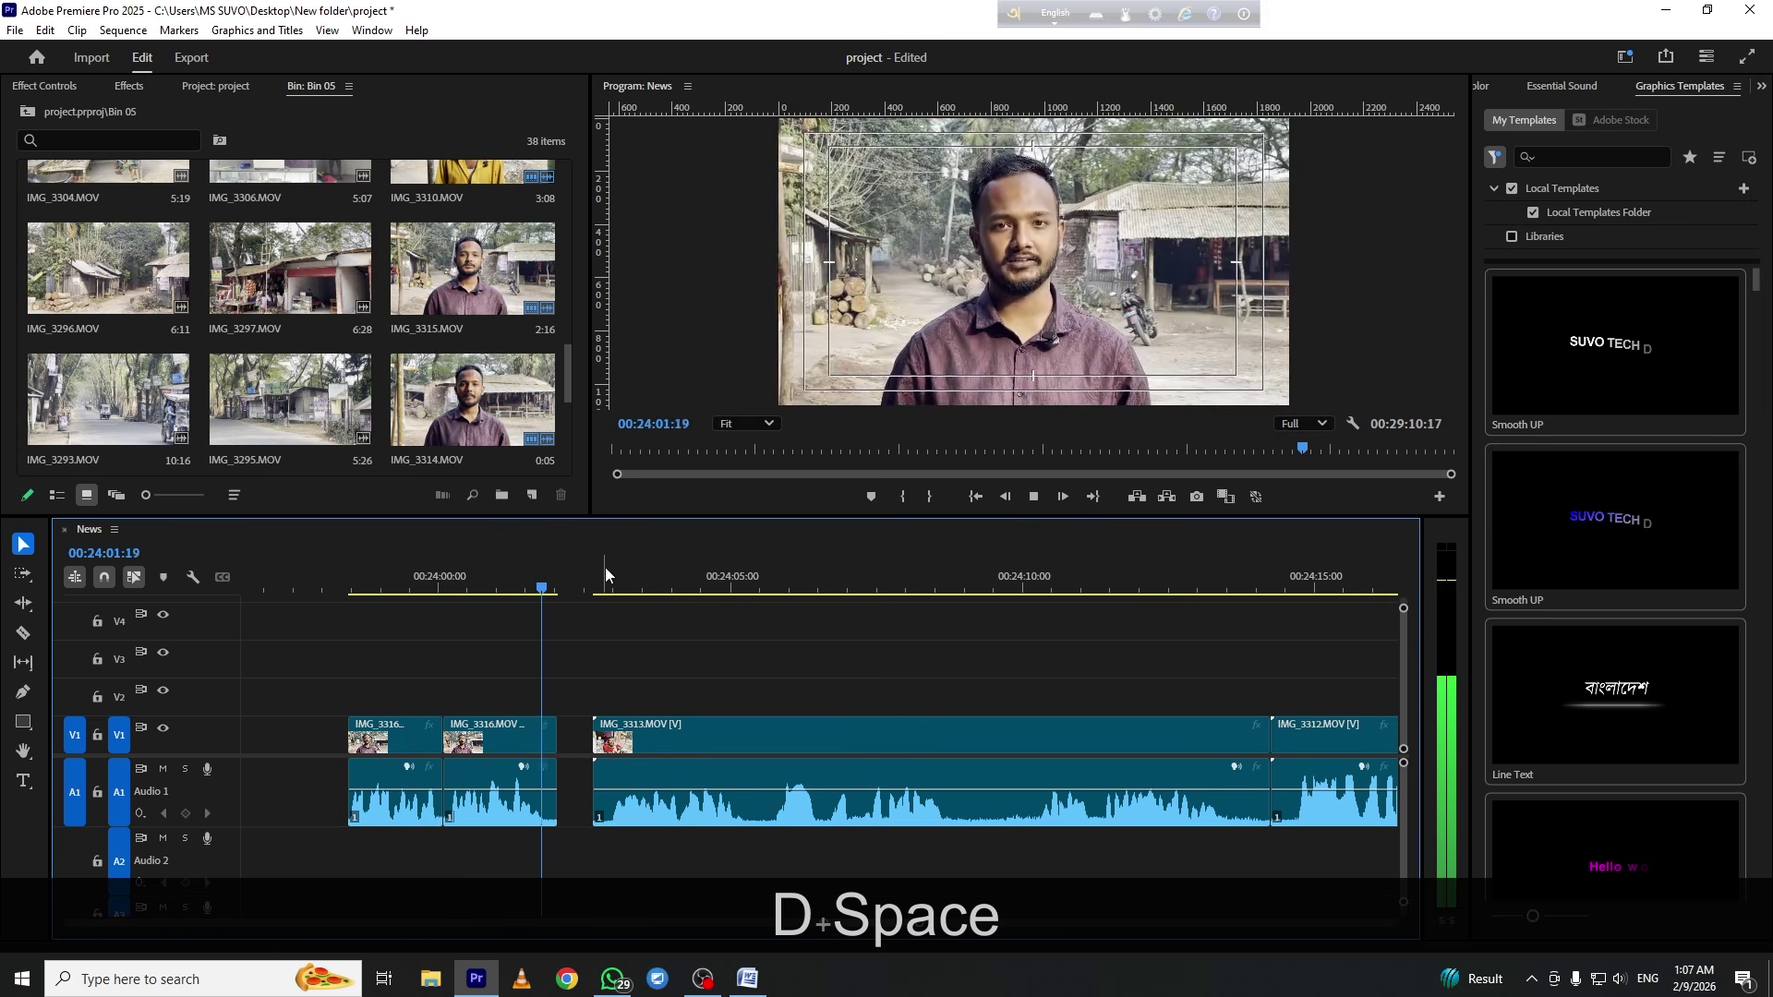
# Listen to the start of the IMG_3313.MOV interview and split the clip at 00:24:05:06
pyautogui.scroll(-3, 685, 618)
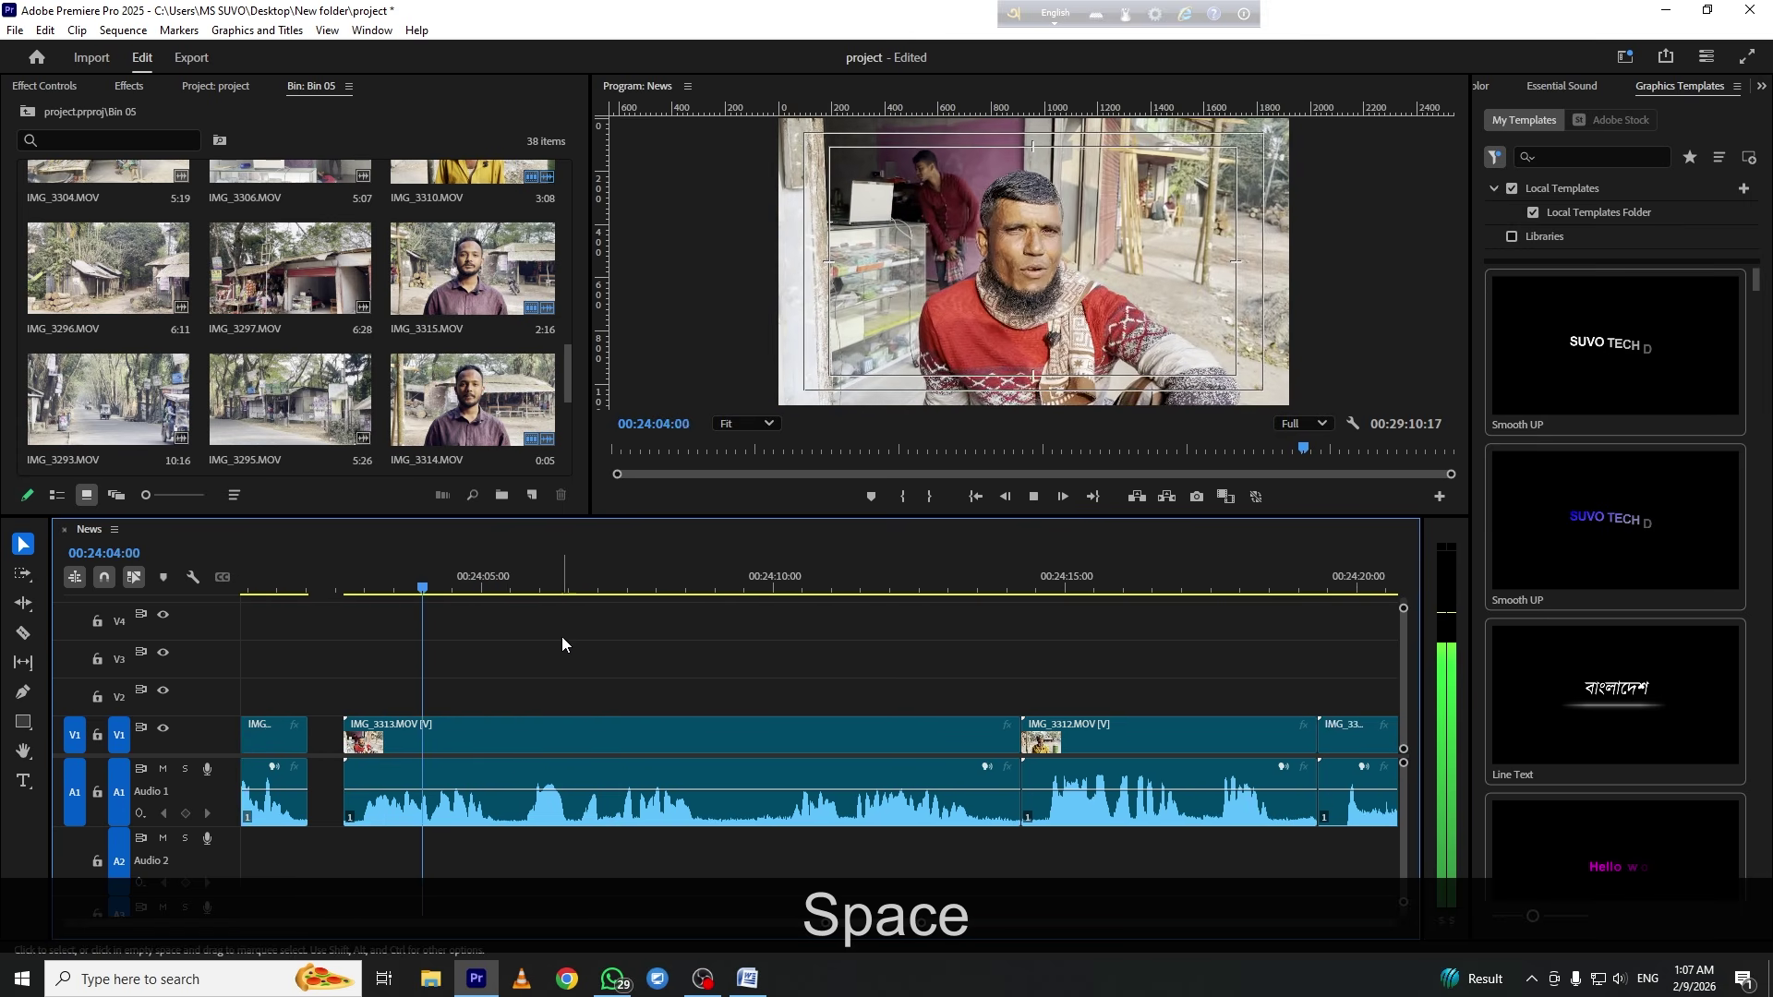
pyautogui.scroll(1, 536, 700)
pyautogui.press('space')
pyautogui.press('e')
pyautogui.press('space')
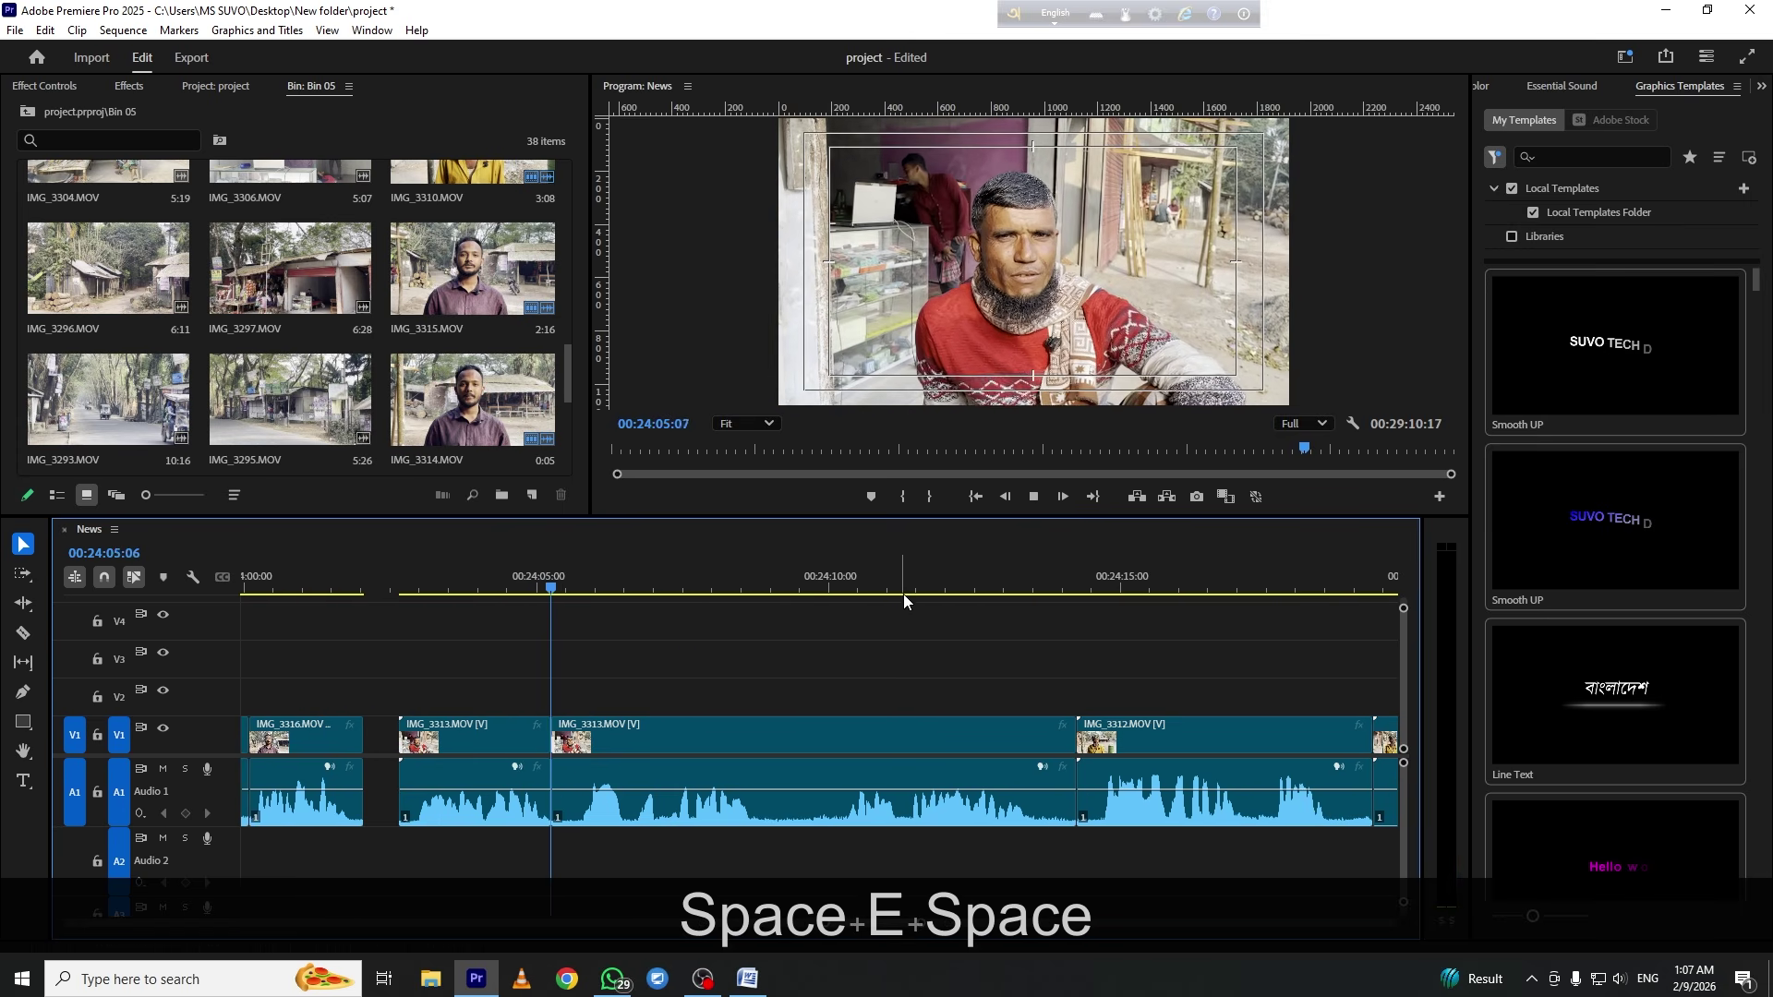
# Check the rest of IMG_3313.MOV up to about 00:24:12 and ripple delete the part after the cut
pyautogui.click(894, 581)
pyautogui.scroll(-2, 914, 618)
pyautogui.press('space')
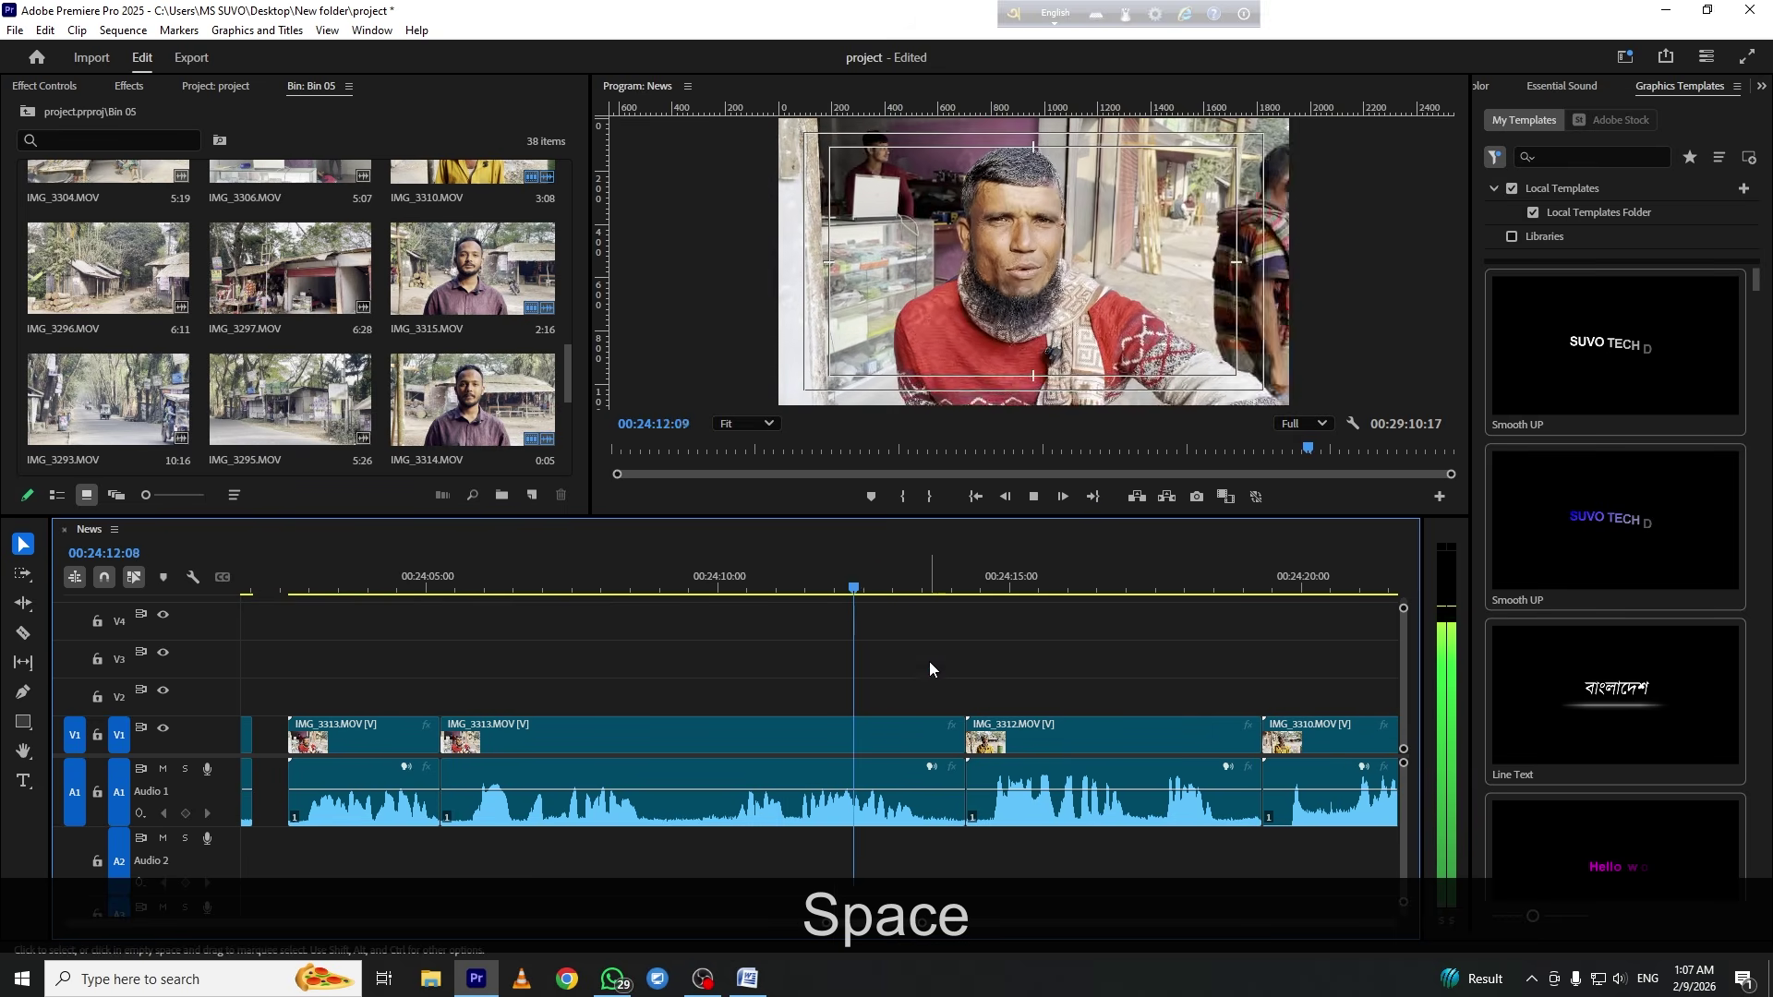
pyautogui.press('space')
pyautogui.click(764, 767)
pyautogui.press('d')
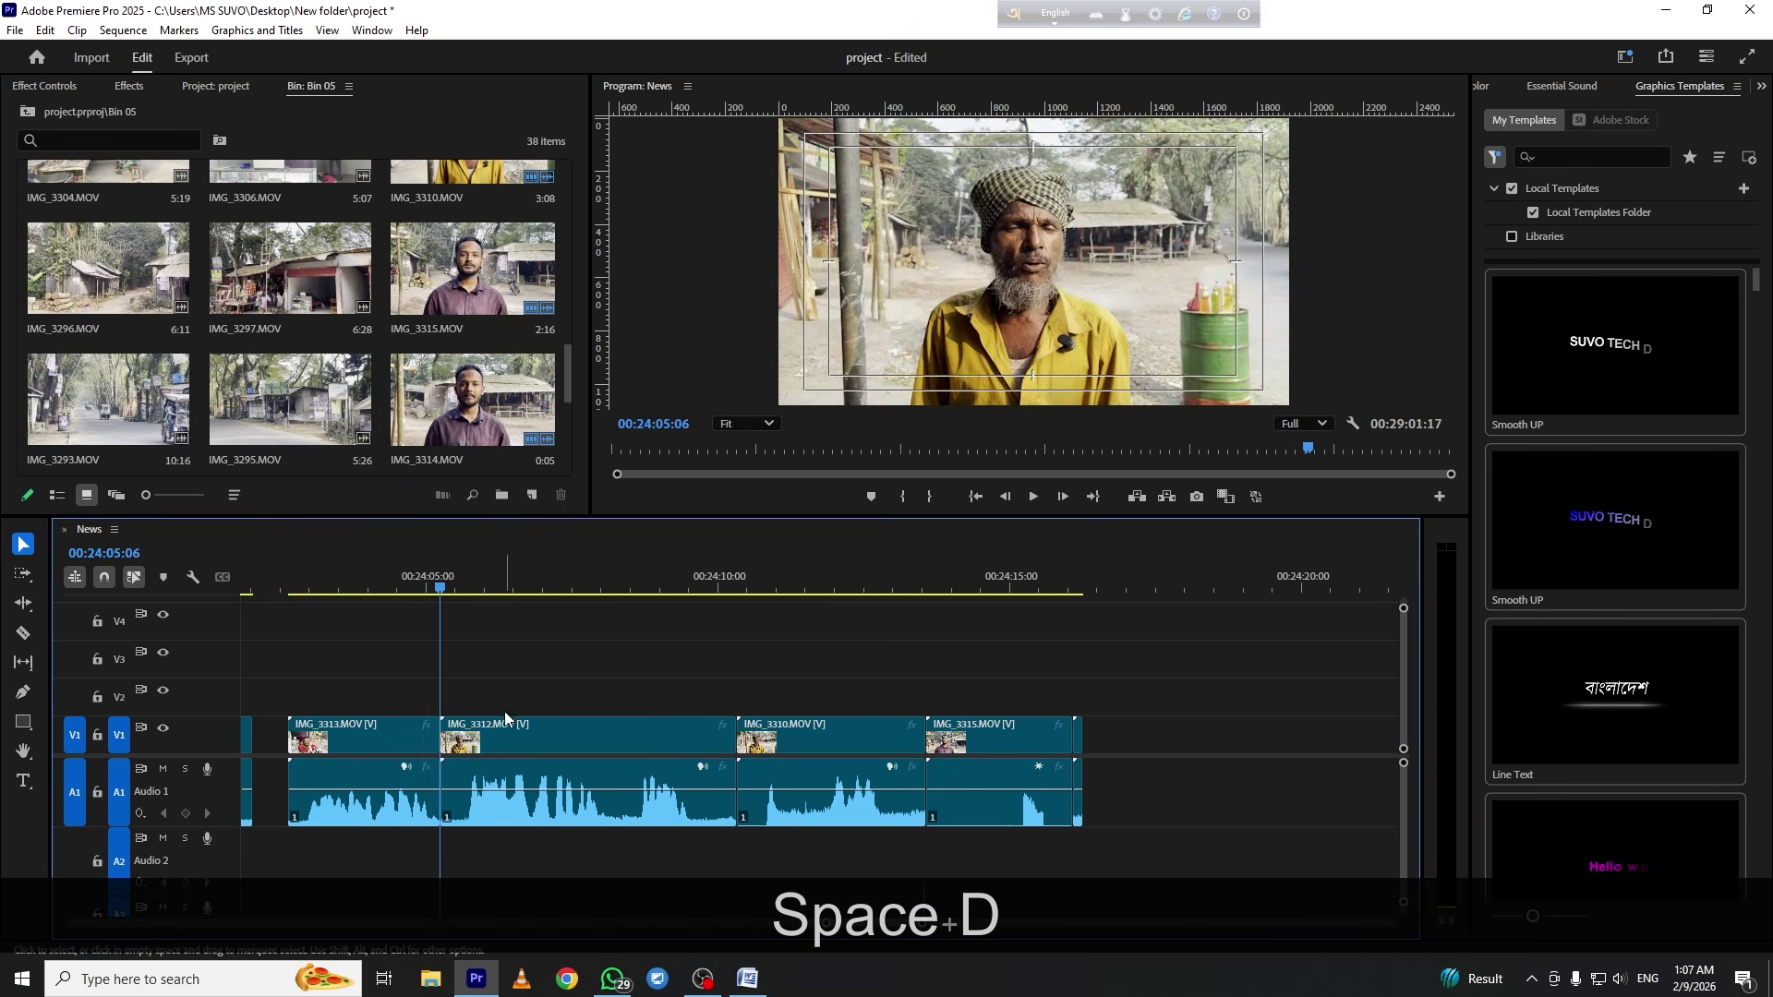
# Listen to IMG_3312.MOV, split it at about 00:24:09:15 and ripple delete its tail
pyautogui.press('space')
pyautogui.scroll(1, 702, 661)
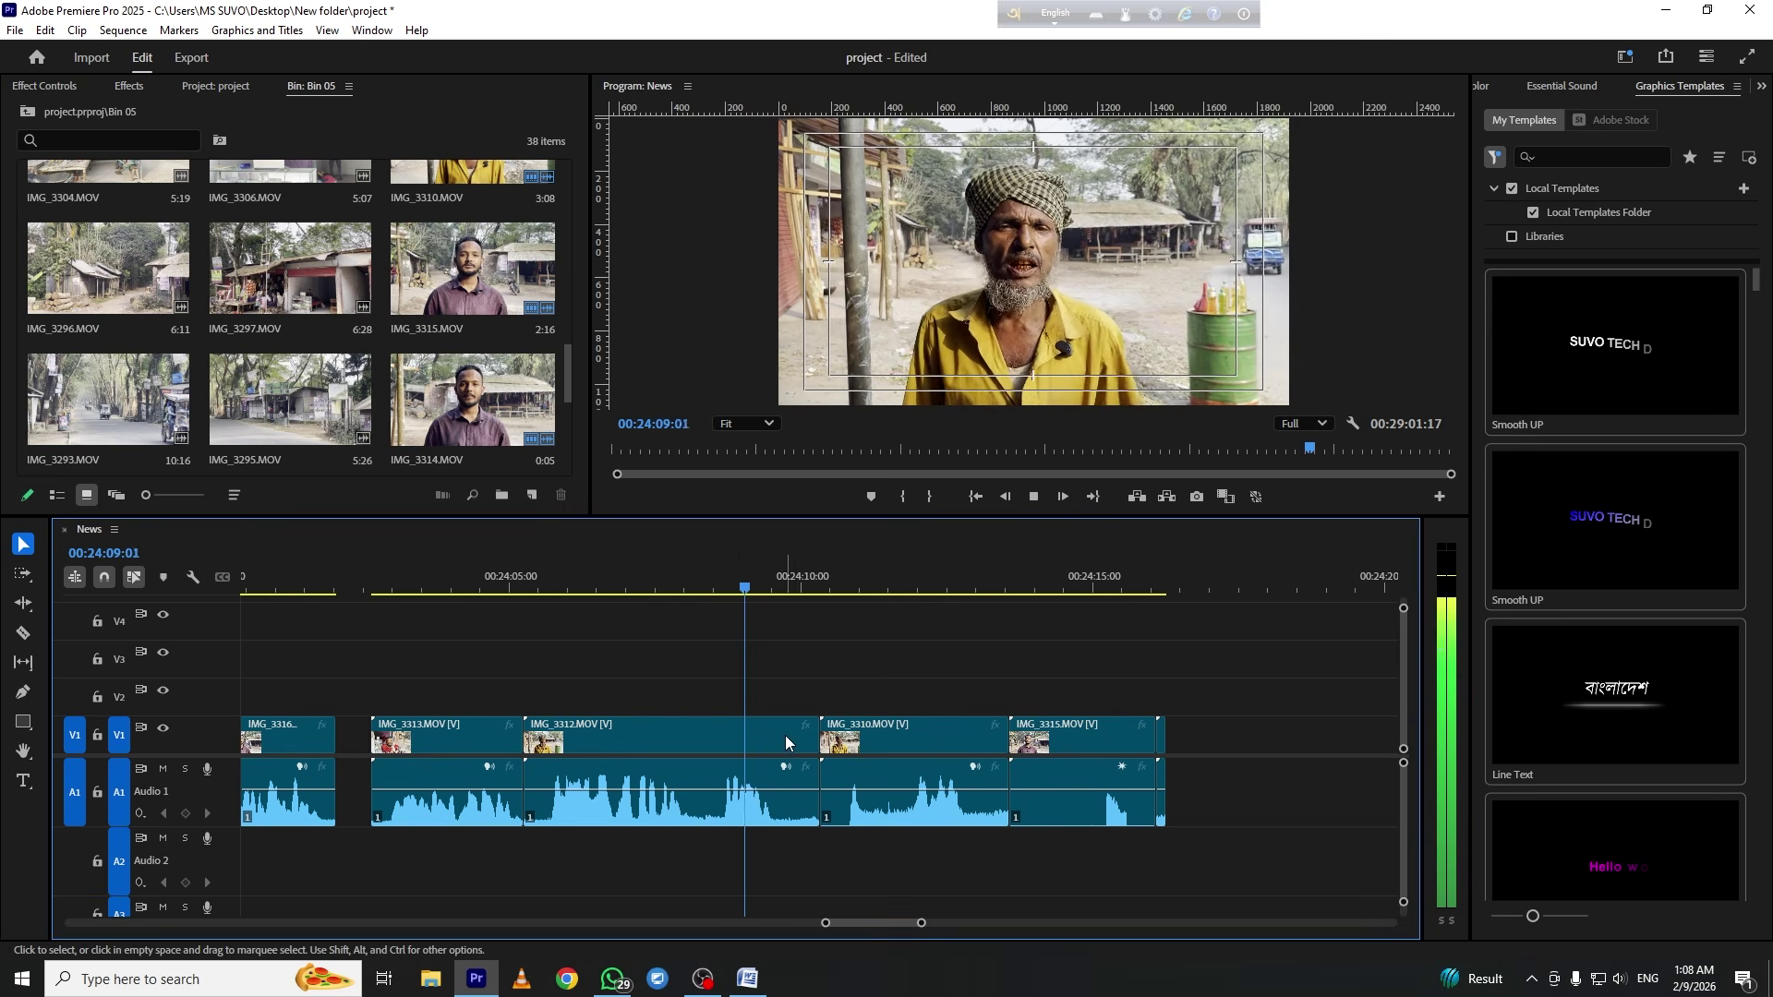
pyautogui.press('space')
pyautogui.press('e')
pyautogui.press('d')
# Play the IMG_3310.MOV interview, and delete it together with all the clips that follow it in the interview group
pyautogui.press('space')
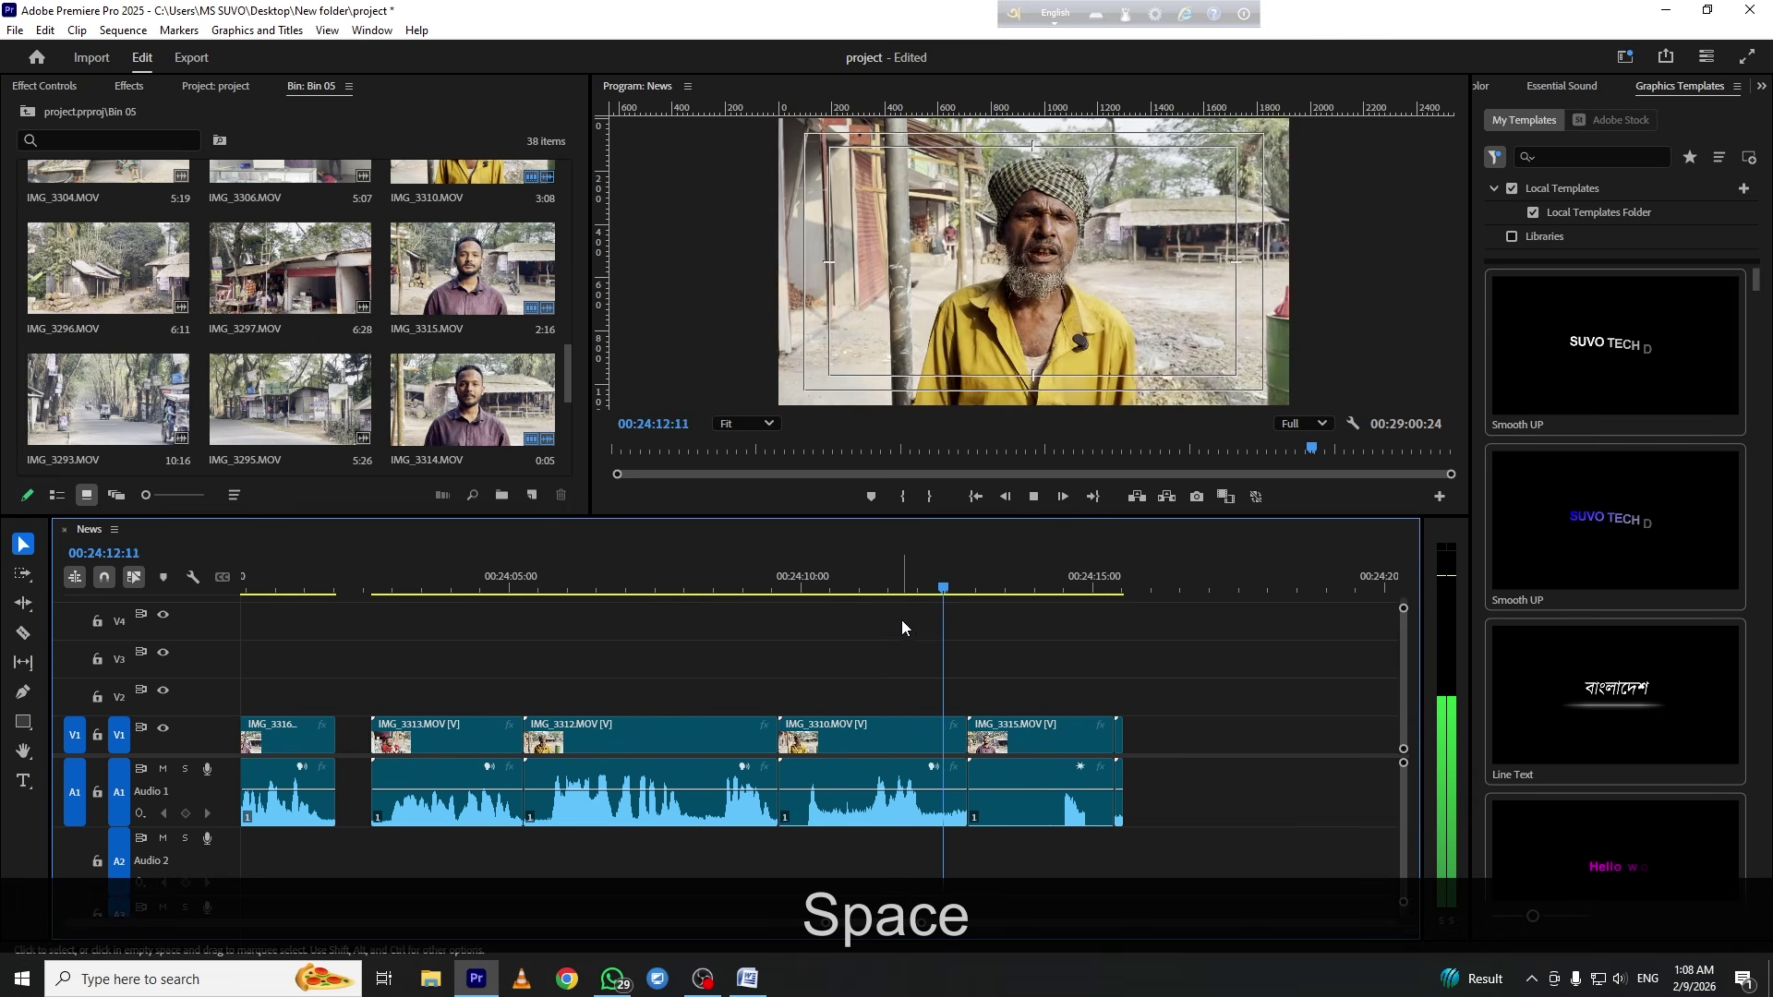
pyautogui.press('space')
pyautogui.moveTo(1116, 583); pyautogui.dragTo(919, 657)
pyautogui.moveTo(1168, 697); pyautogui.dragTo(924, 729)
pyautogui.press('f')
# Place IMG_3311.MOV from the bin on V1 and Audio 1 at about 00:24:10, just after IMG_3312.MOV
pyautogui.scroll(8, 472, 354)
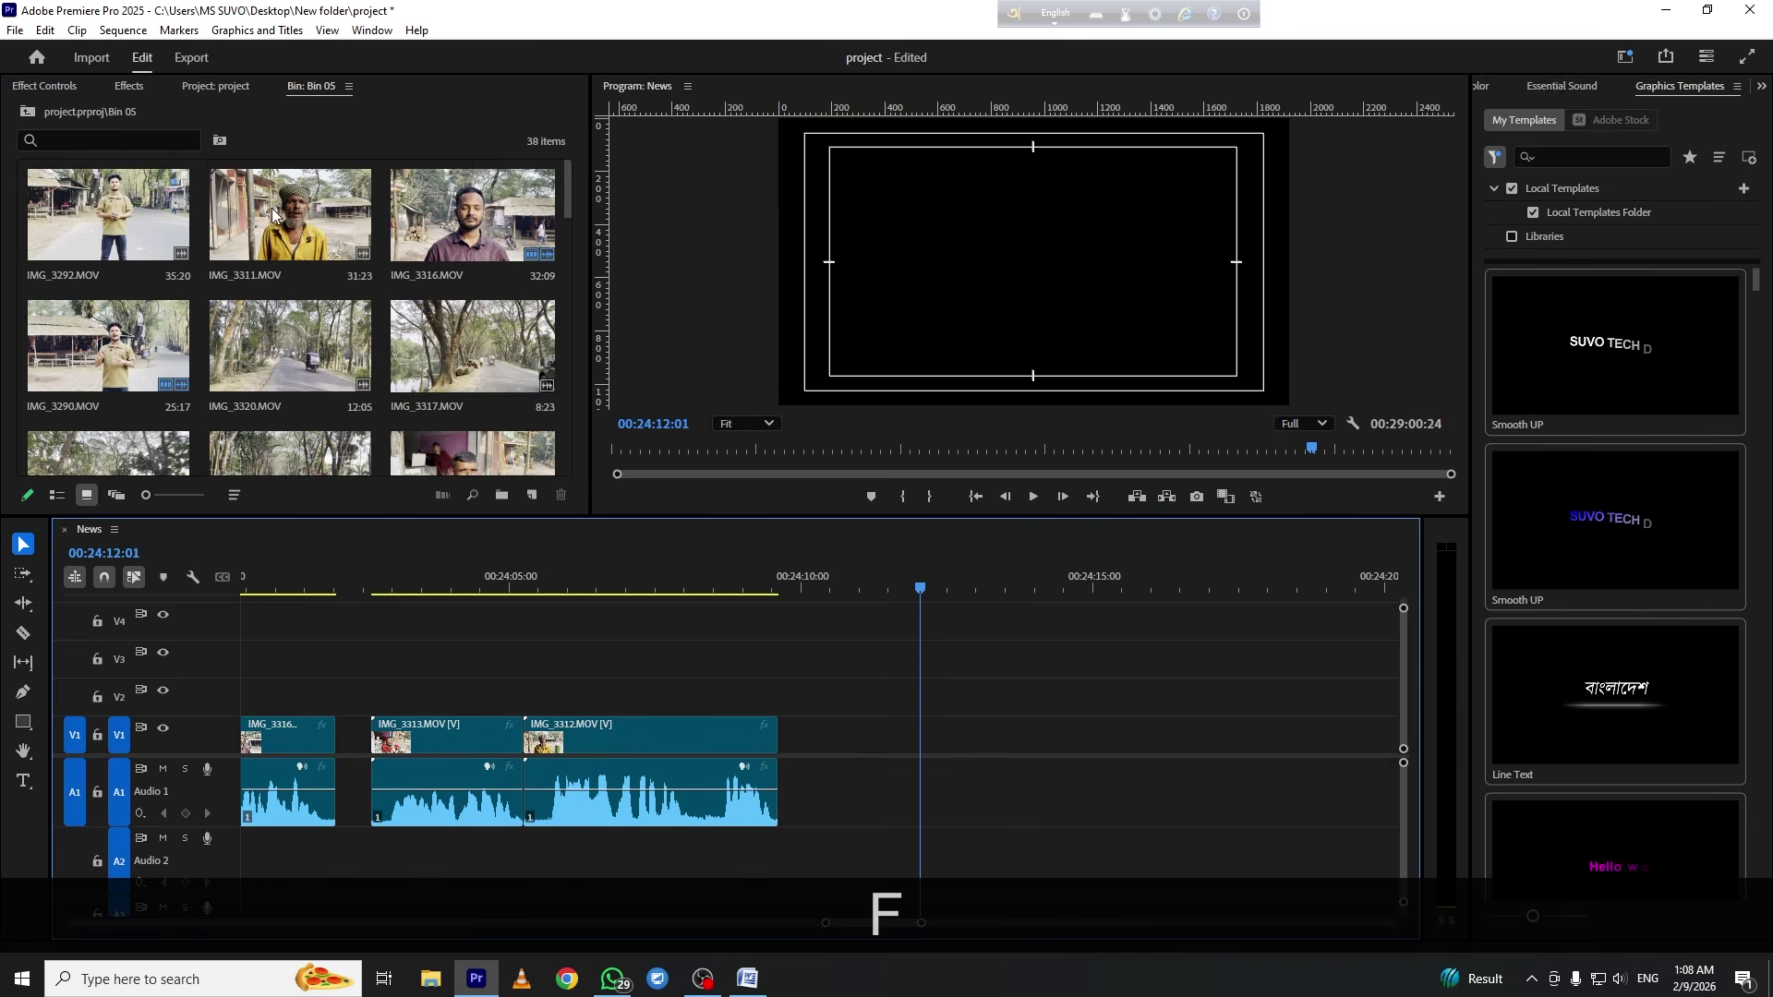
pyautogui.moveTo(277, 217); pyautogui.dragTo(823, 752)
pyautogui.press('-')
pyautogui.press('-')
pyautogui.press('-')
pyautogui.press('=')
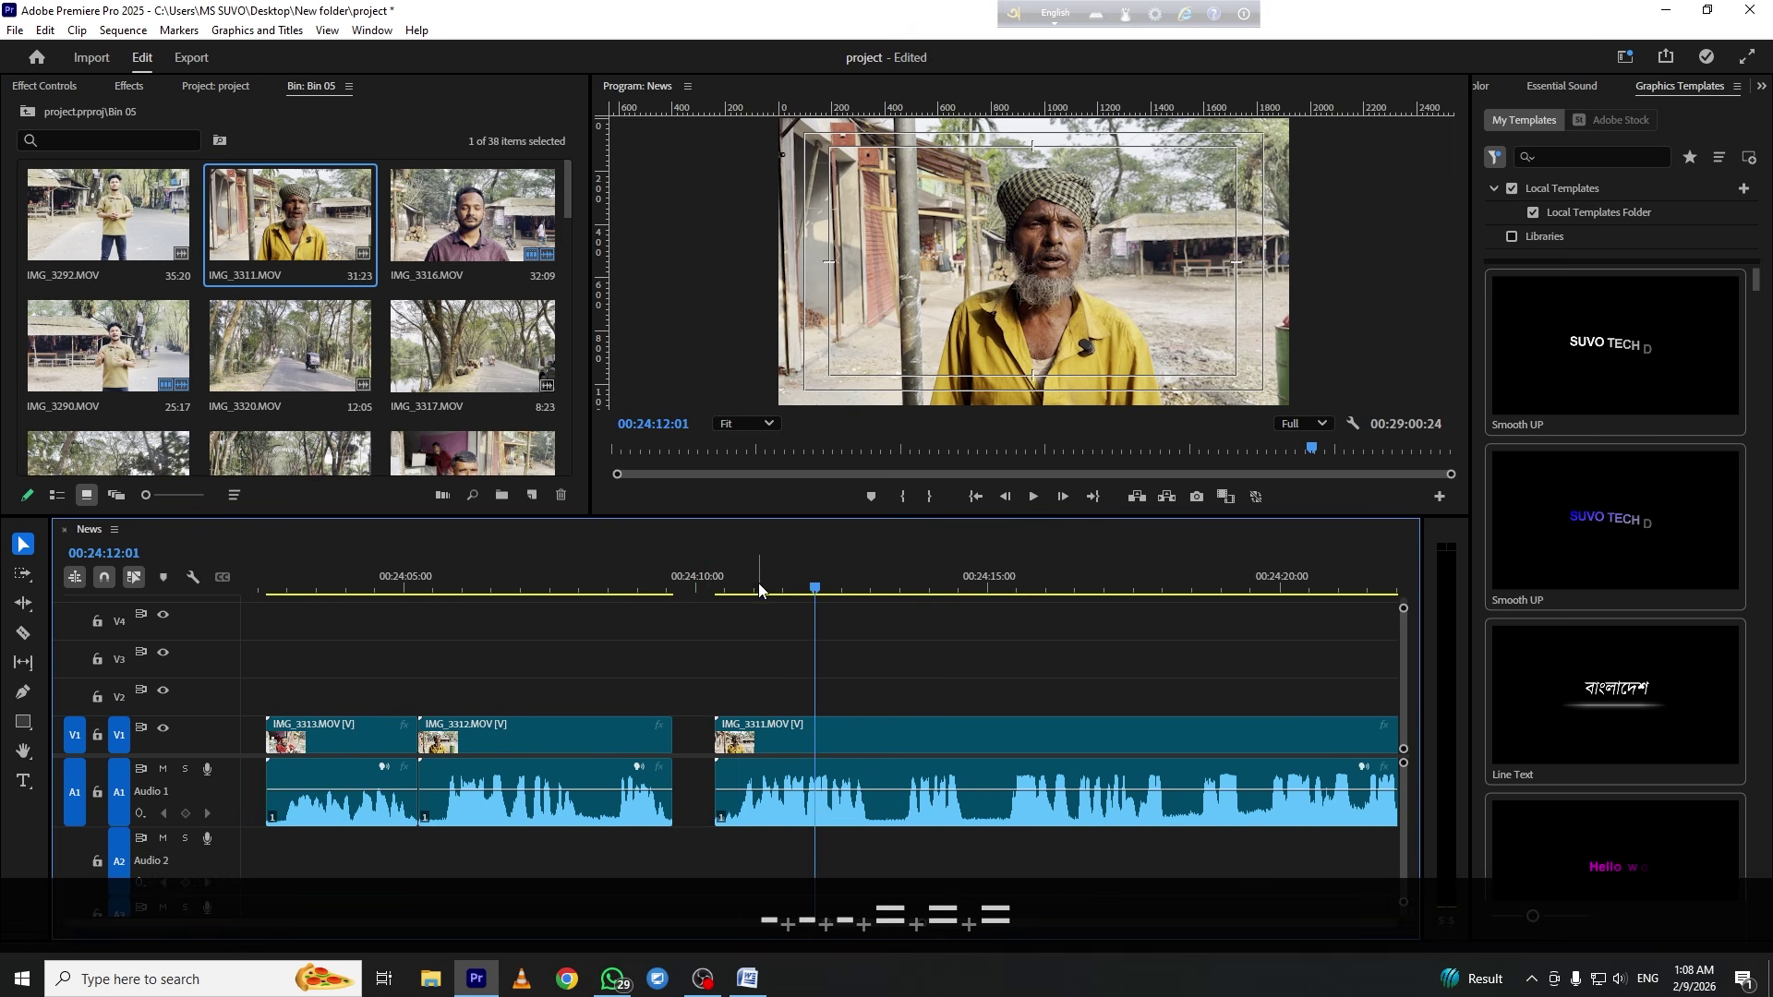
# Listen to IMG_3311.MOV from just after its start up to about 00:24:25 for usable statements
pyautogui.click(736, 582)
pyautogui.press('space')
pyautogui.scroll(-2, 835, 646)
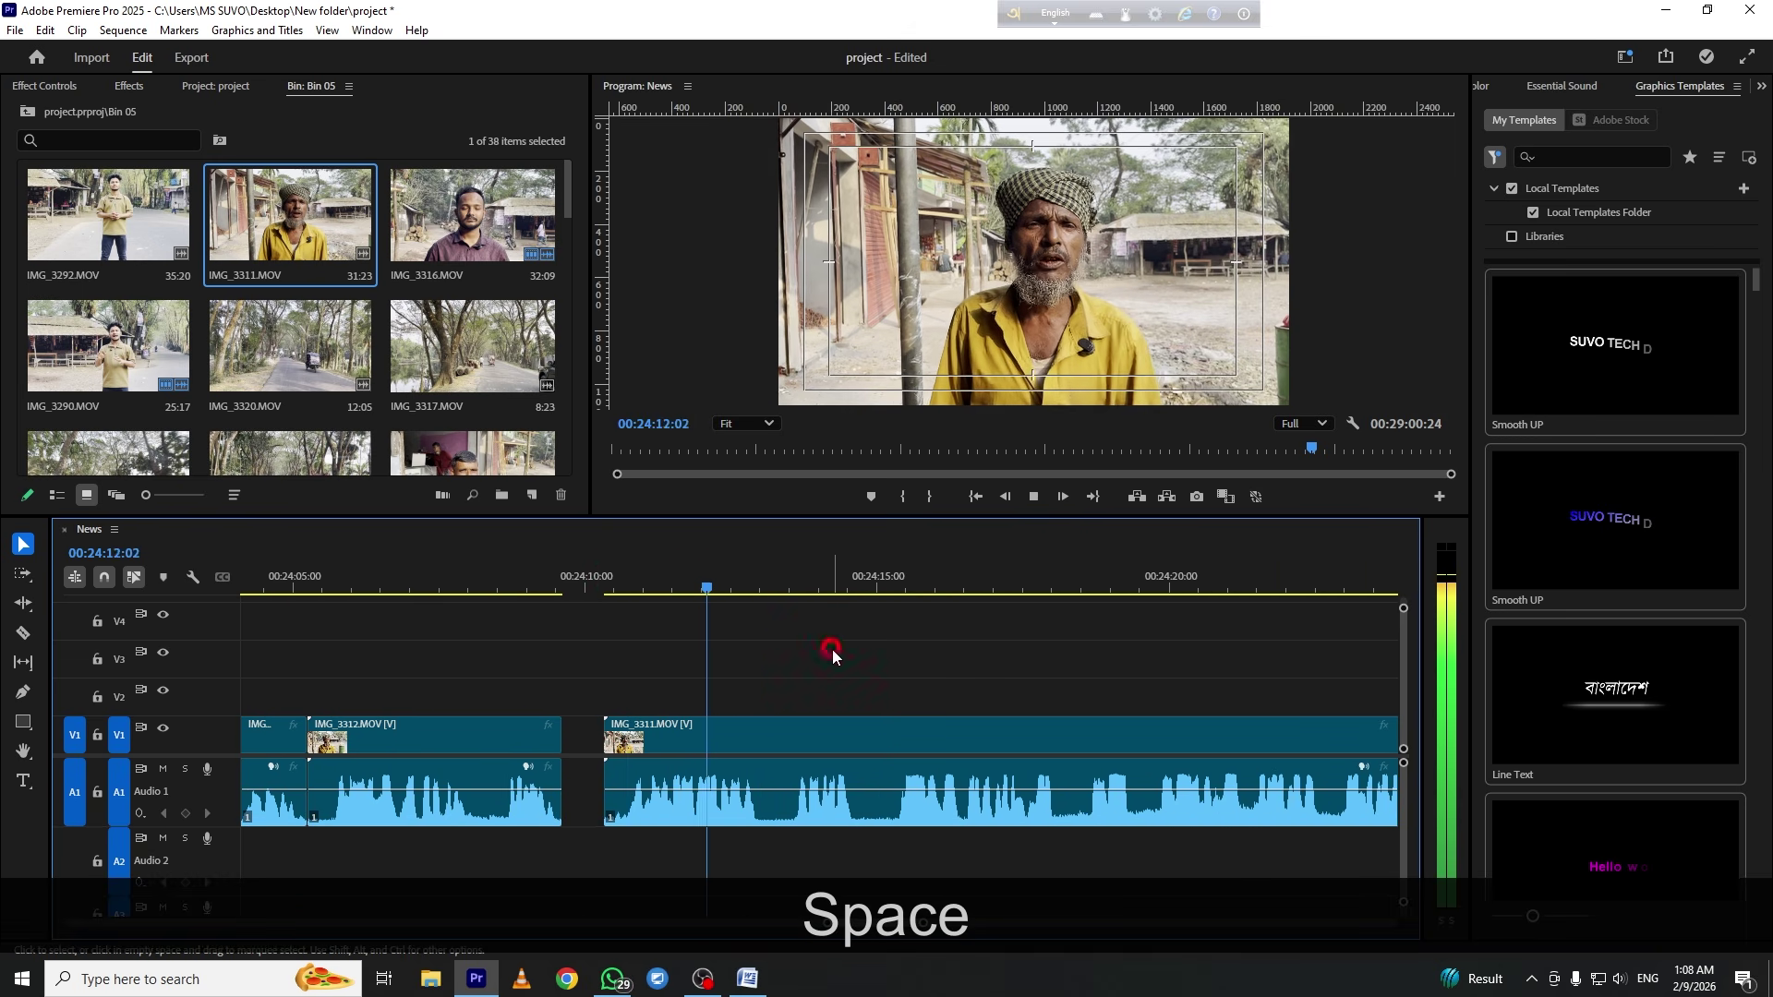
pyautogui.click(895, 577)
pyautogui.press('space')
pyautogui.click(946, 585)
pyautogui.press('space')
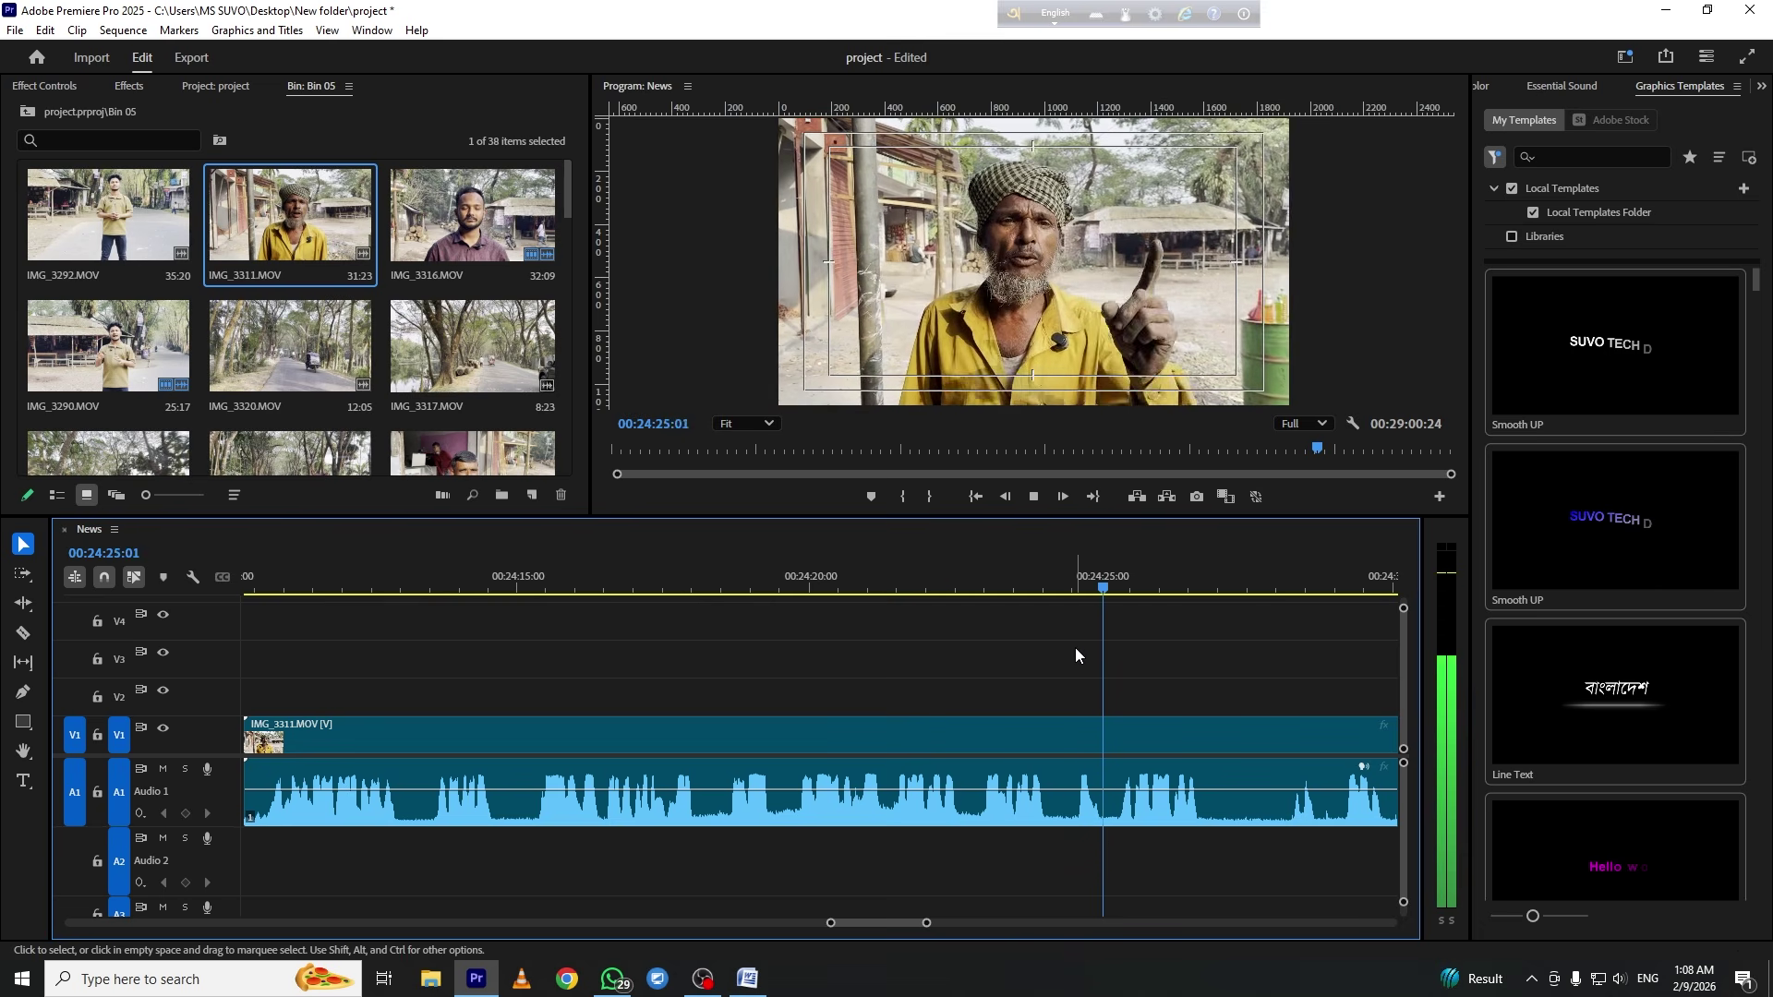
# Split IMG_3311.MOV at about 00:24:20:10 and delete the part before the cut
pyautogui.click(791, 581)
pyautogui.press('space')
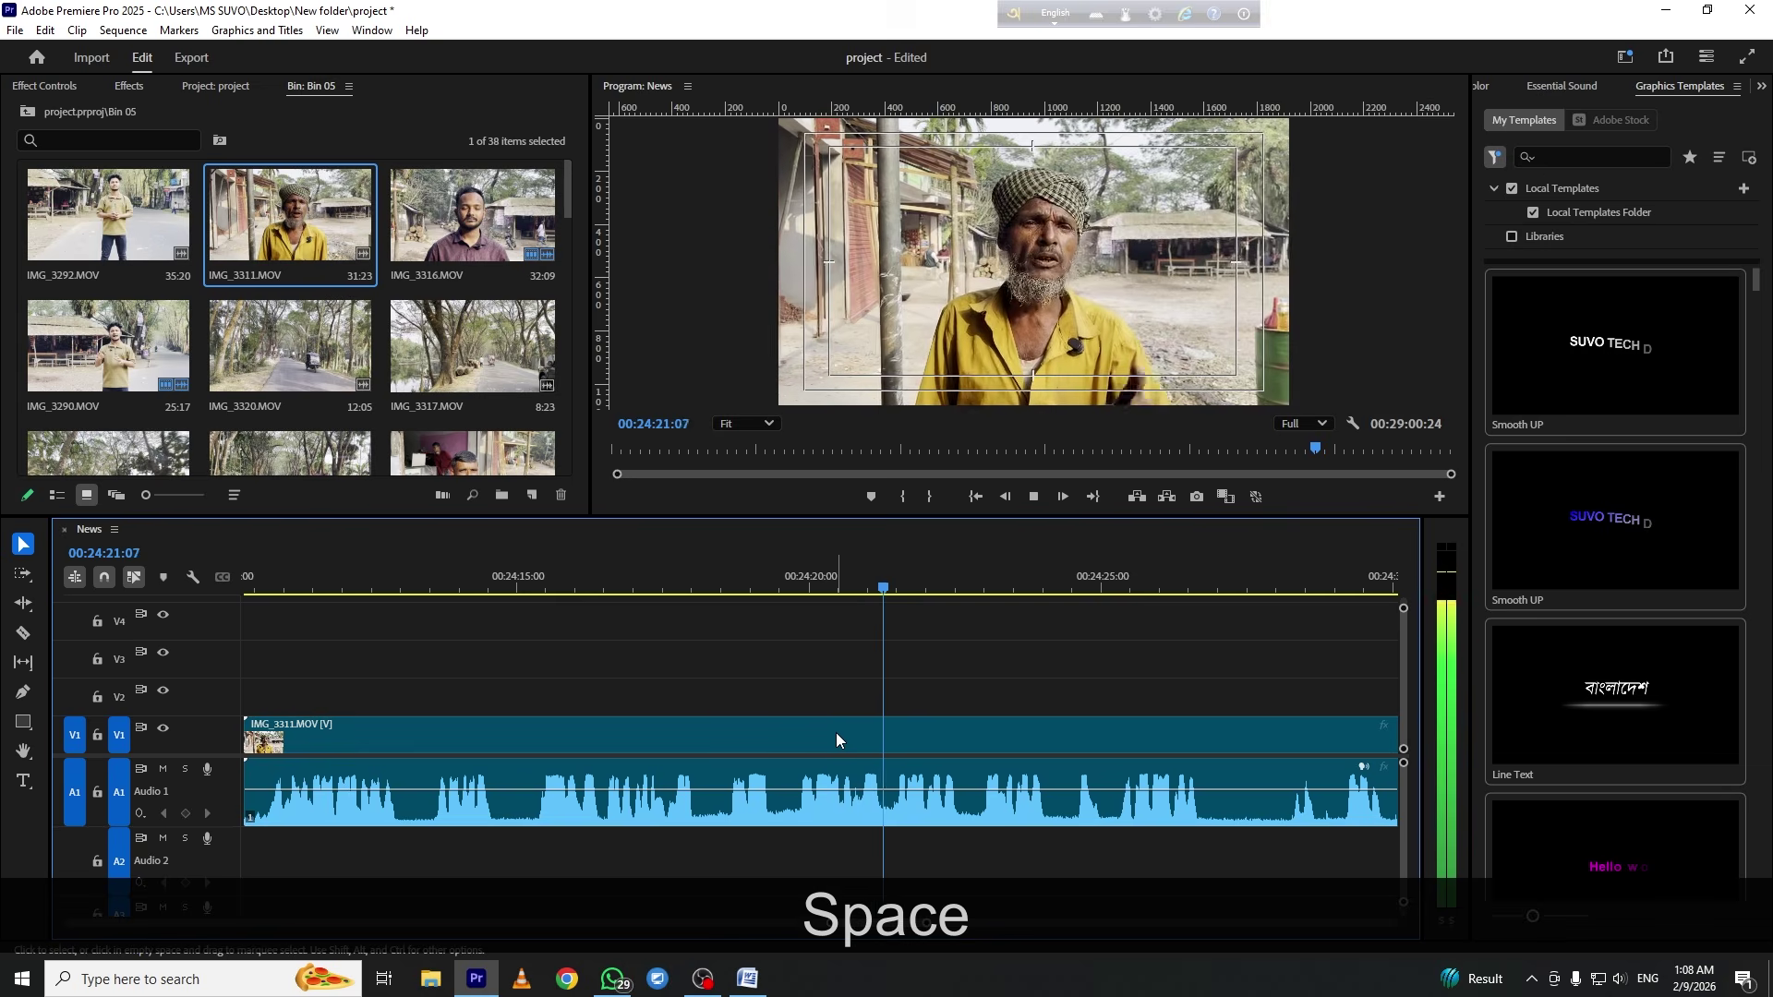
pyautogui.press('c')
pyautogui.click(840, 735)
pyautogui.press('v')
pyautogui.click(826, 736)
pyautogui.press('Delete')
pyautogui.press('f')
# Play the remaining IMG_3311.MOV from its start, split it at about 00:24:21:06 and delete the part before the cut
pyautogui.click(828, 579)
pyautogui.press('space')
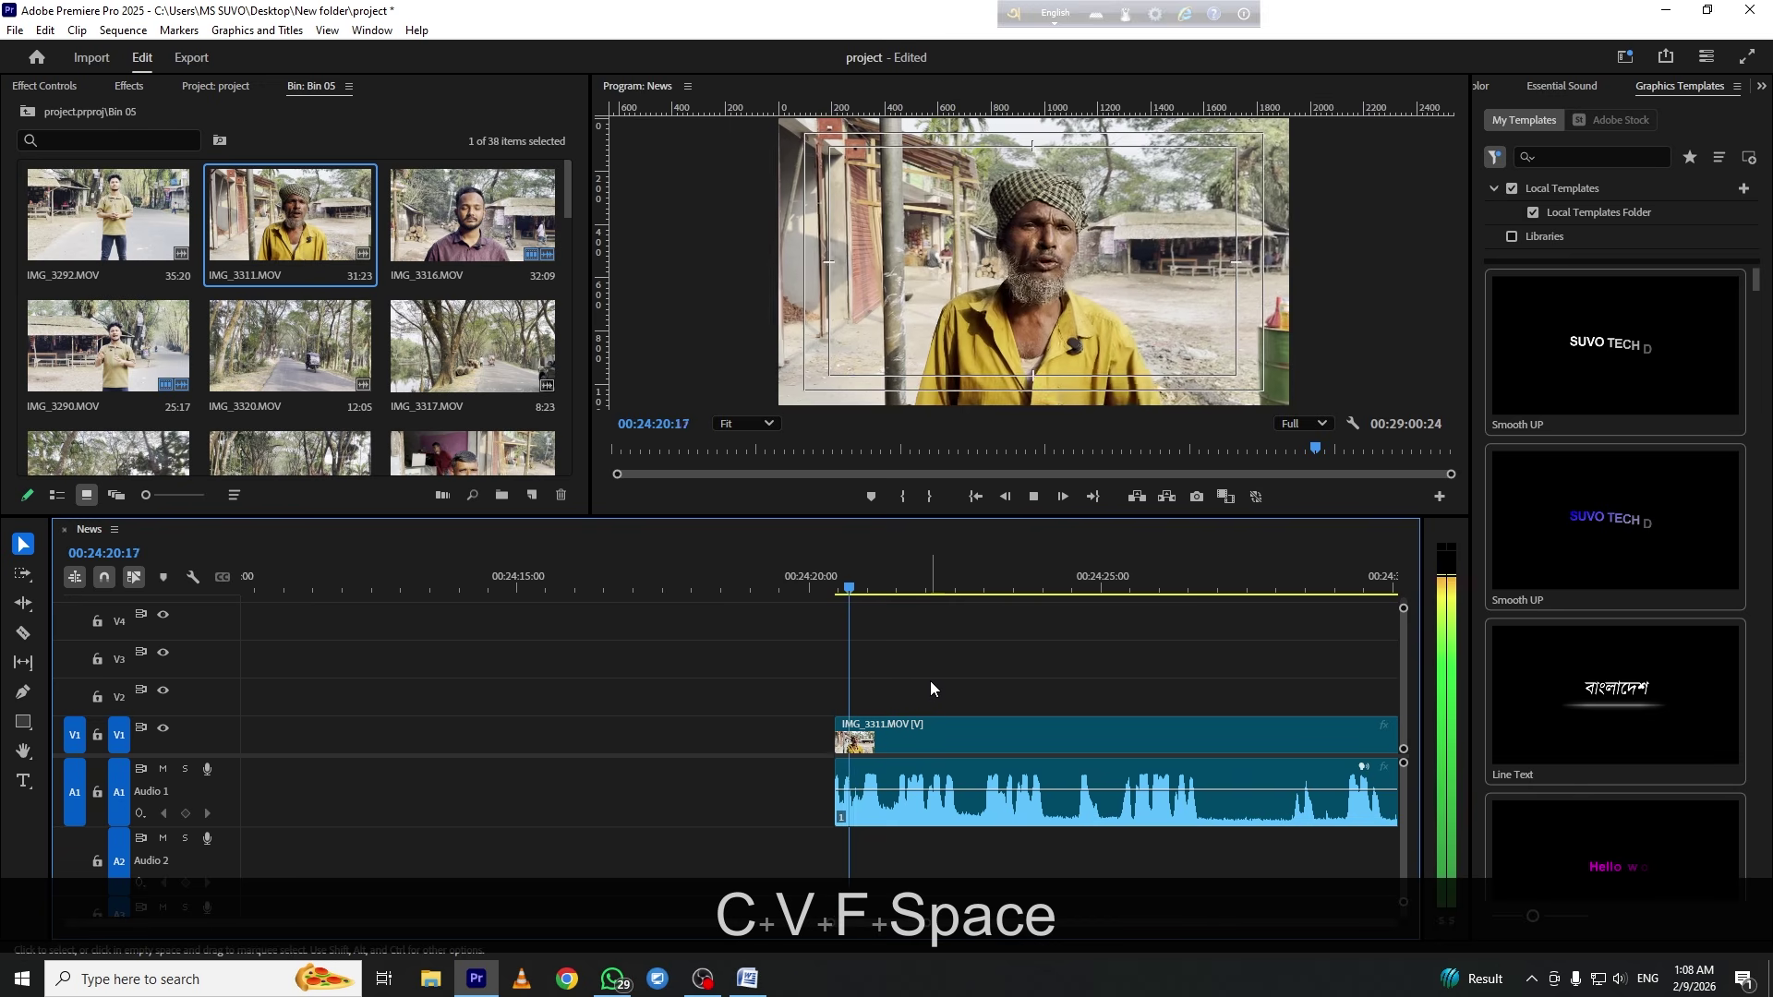
pyautogui.hscroll(2, 950, 690)
pyautogui.press('c')
pyautogui.click(746, 735)
pyautogui.press('v')
pyautogui.click(722, 737)
pyautogui.press('Delete')
pyautogui.press('f')
# Play on to the end of the statement and split IMG_3311.MOV at 00:24:24:09
pyautogui.press('space')
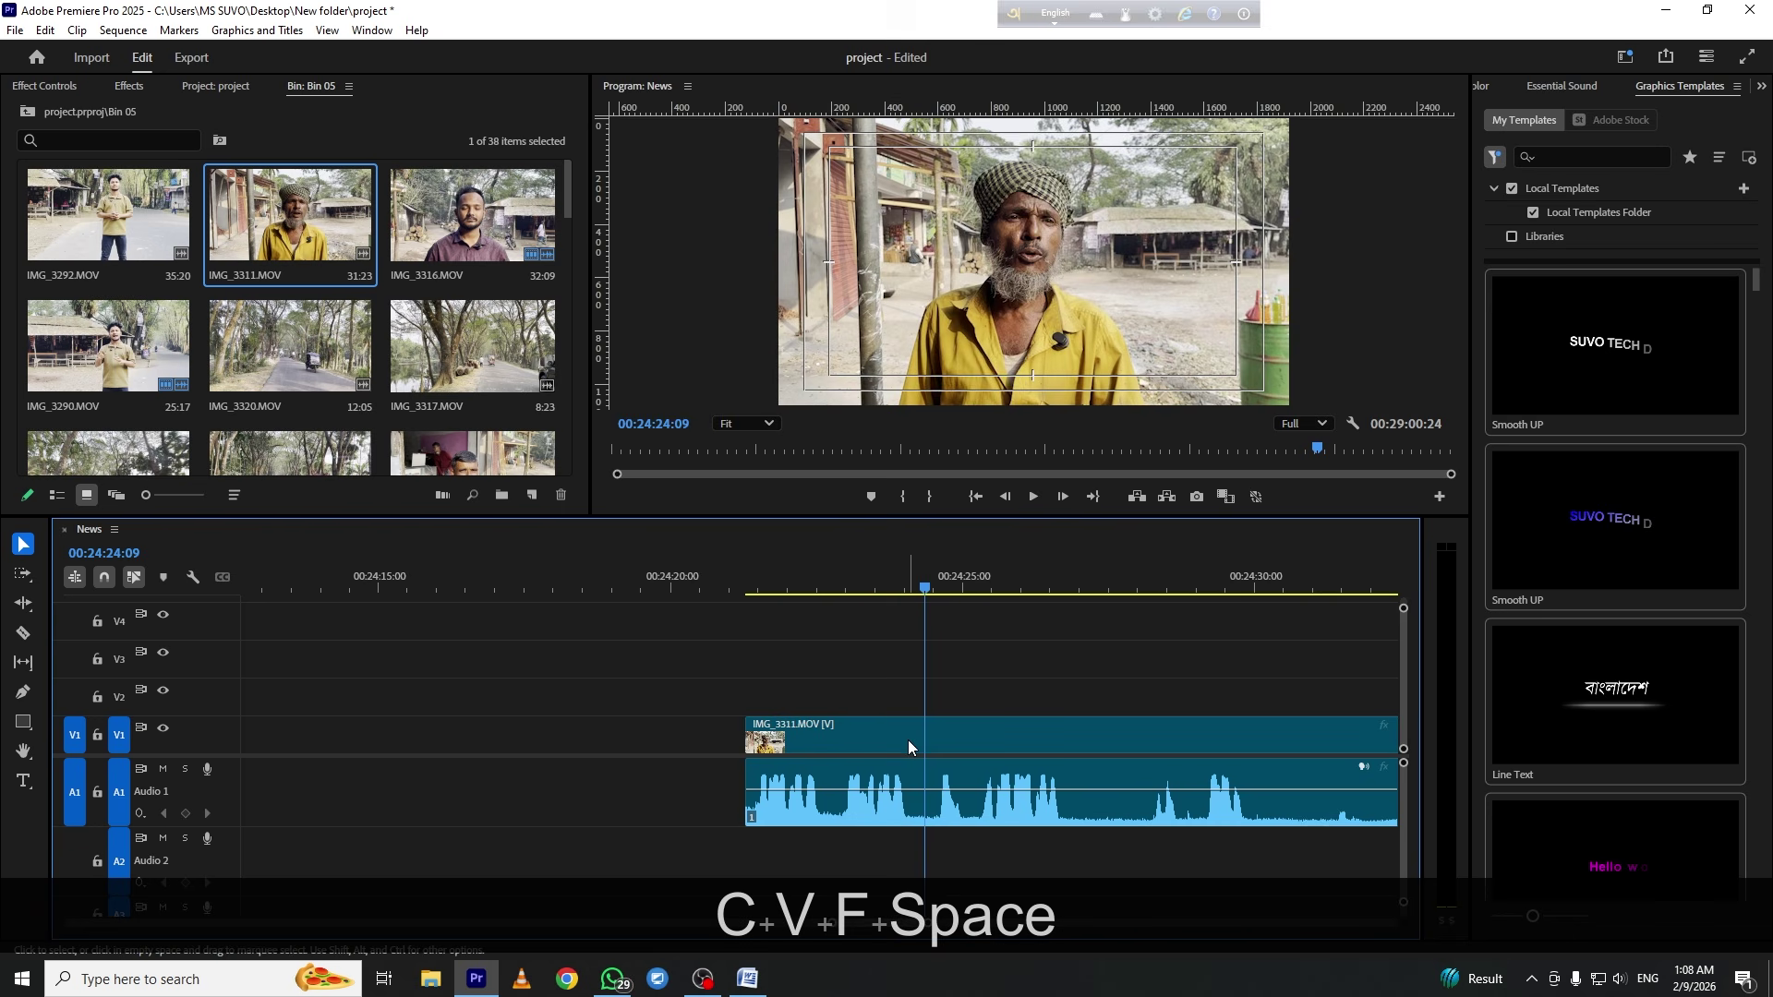
pyautogui.press('c')
pyautogui.click(924, 736)
pyautogui.press('v')
# Listen to the second piece of IMG_3311.MOV between about 00:24:33 and 00:24:36 for its next usable statement
pyautogui.hscroll(3, 1022, 652)
pyautogui.click(1242, 588)
pyautogui.hscroll(3, 1150, 666)
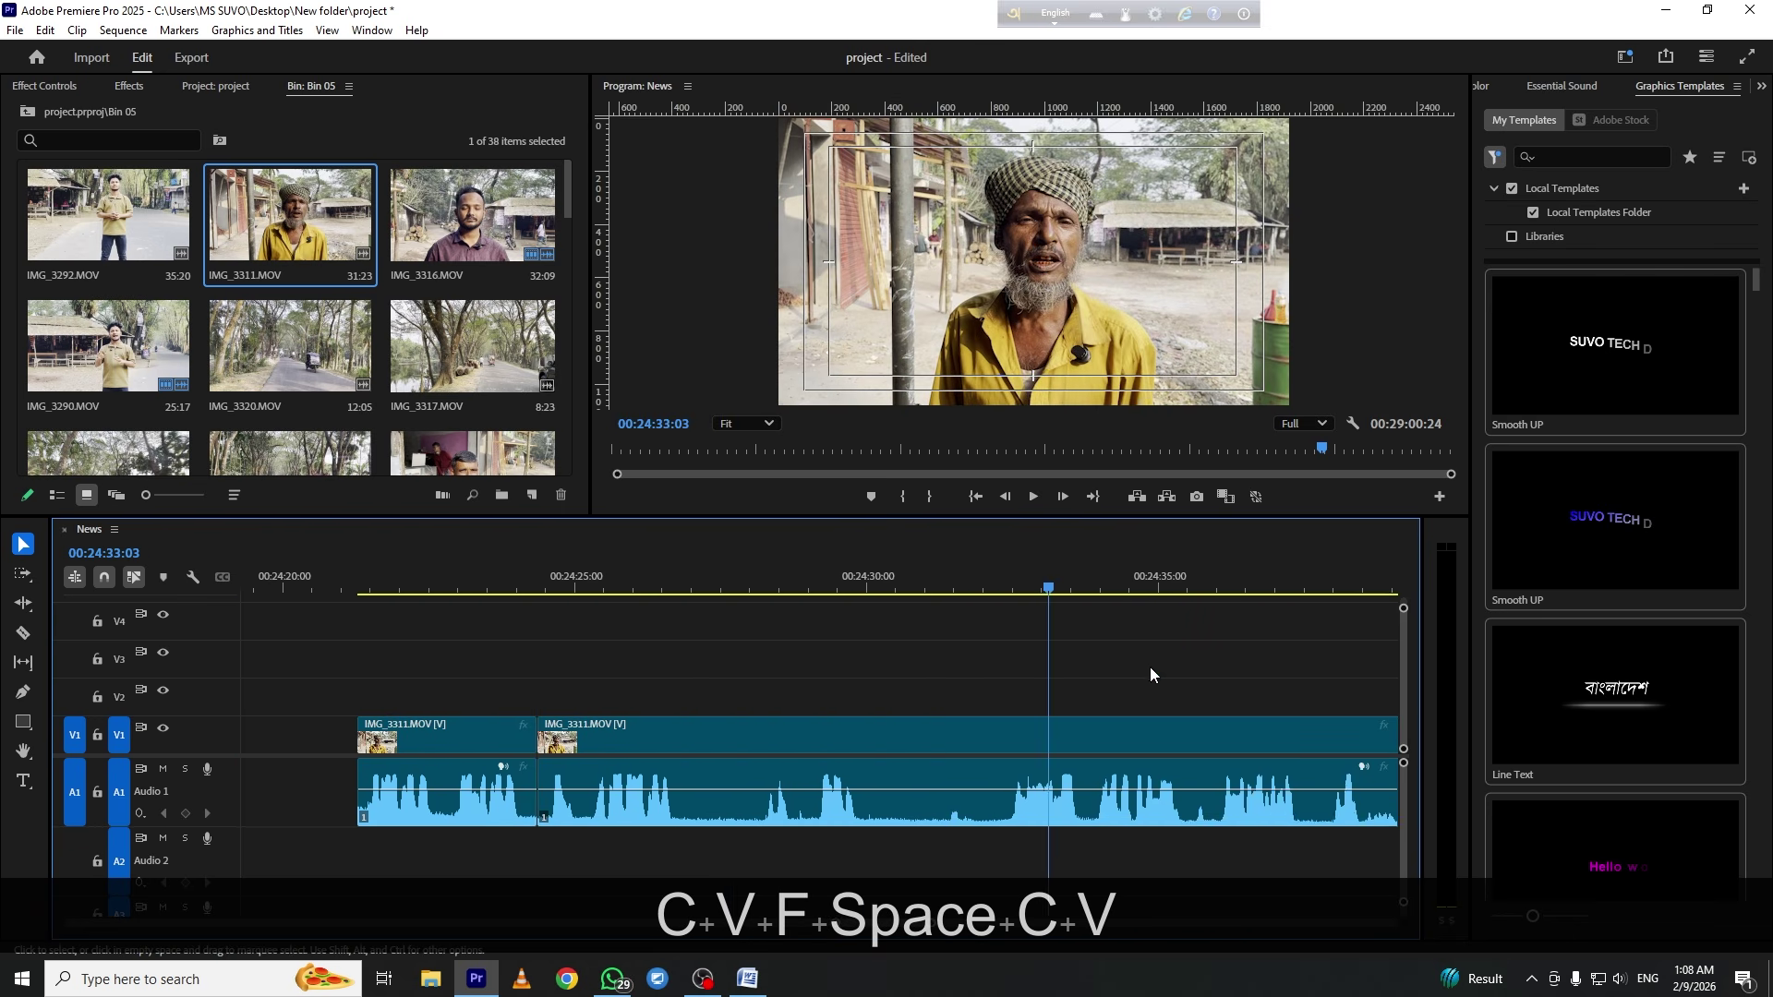
pyautogui.scroll(-2, 1150, 667)
pyautogui.click(1017, 572)
pyautogui.press('space')
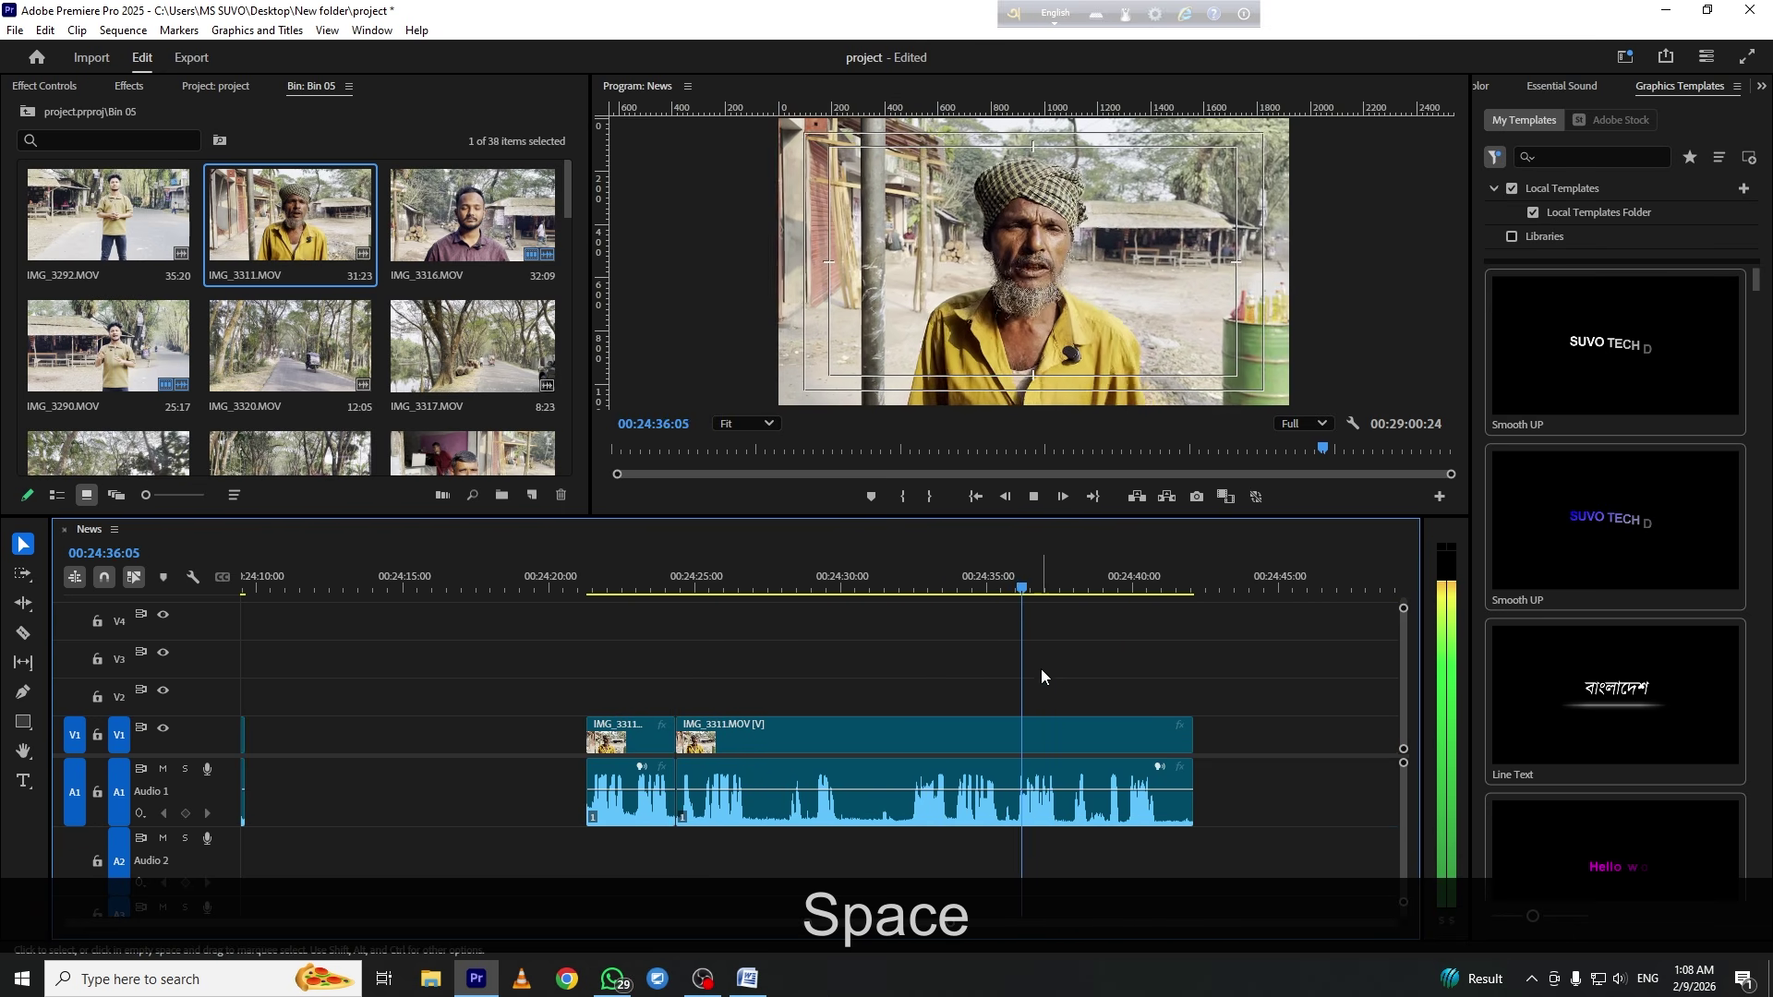
pyautogui.click(958, 590)
pyautogui.press('space')
pyautogui.press('=')
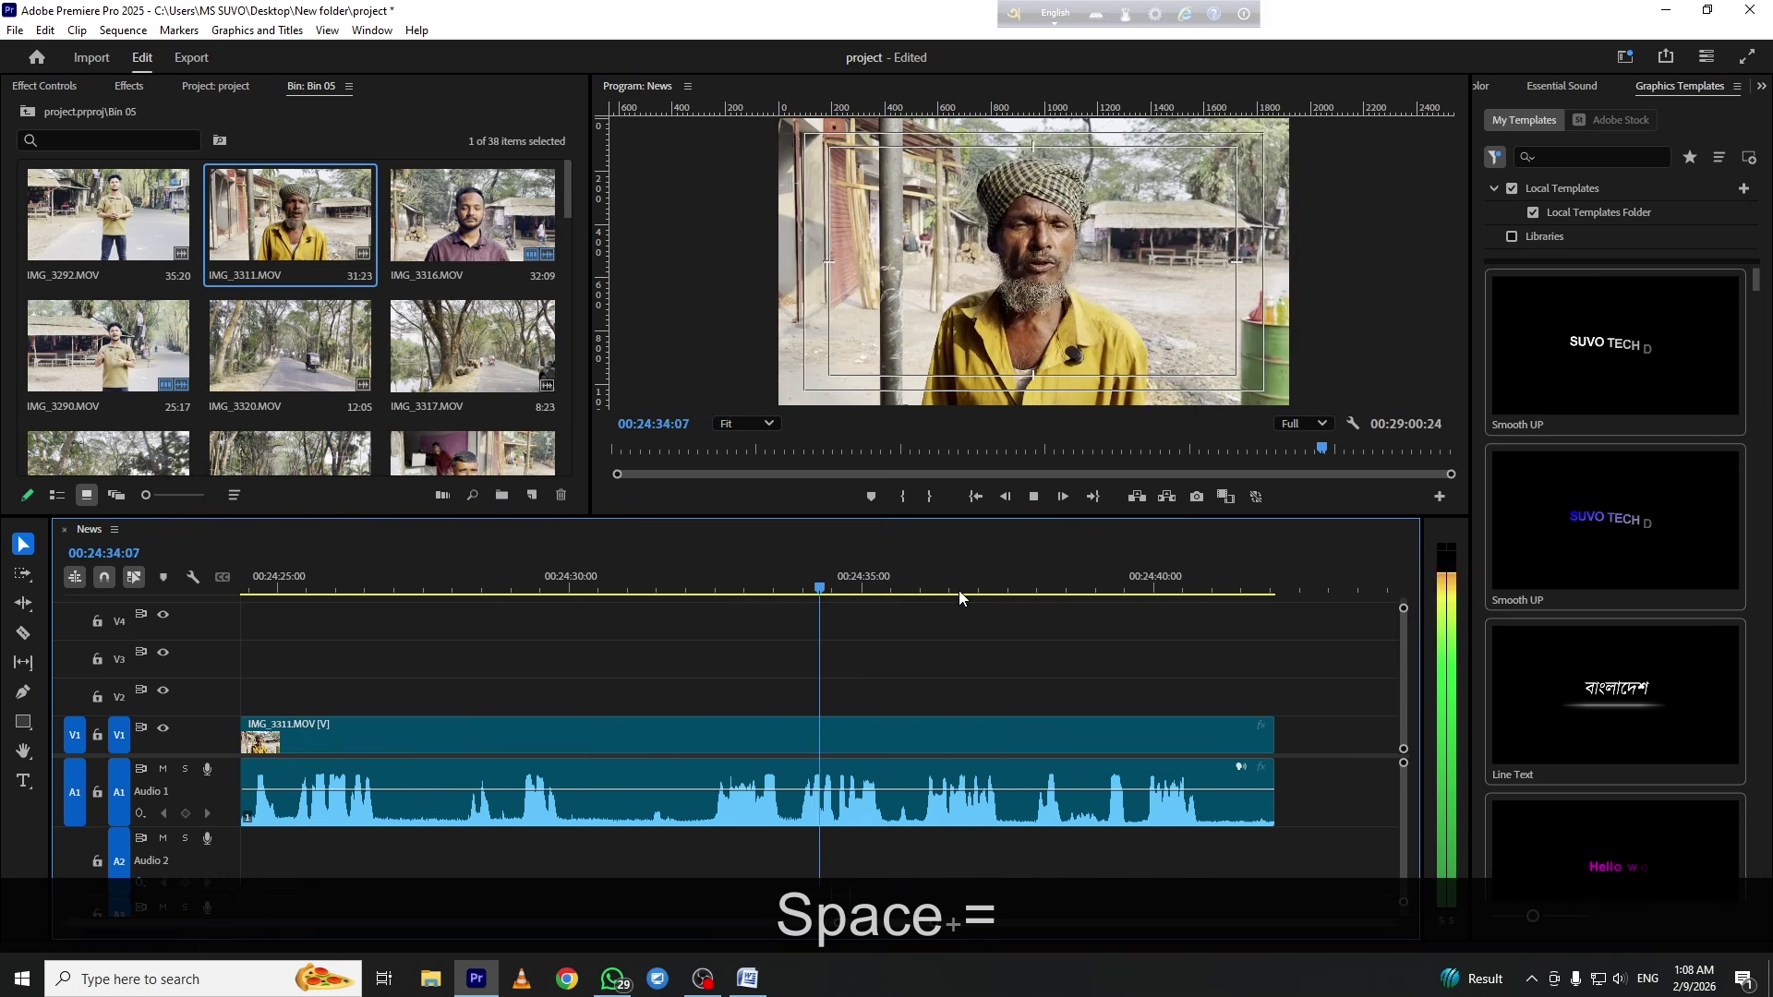
# Split the second IMG_3311.MOV piece at about 00:24:33:20 and delete the part before the new cut
pyautogui.press('space')
pyautogui.press('c')
pyautogui.click(795, 736)
pyautogui.press('v')
pyautogui.click(759, 736)
pyautogui.click(722, 585)
pyautogui.press('space')
pyautogui.press('Delete')
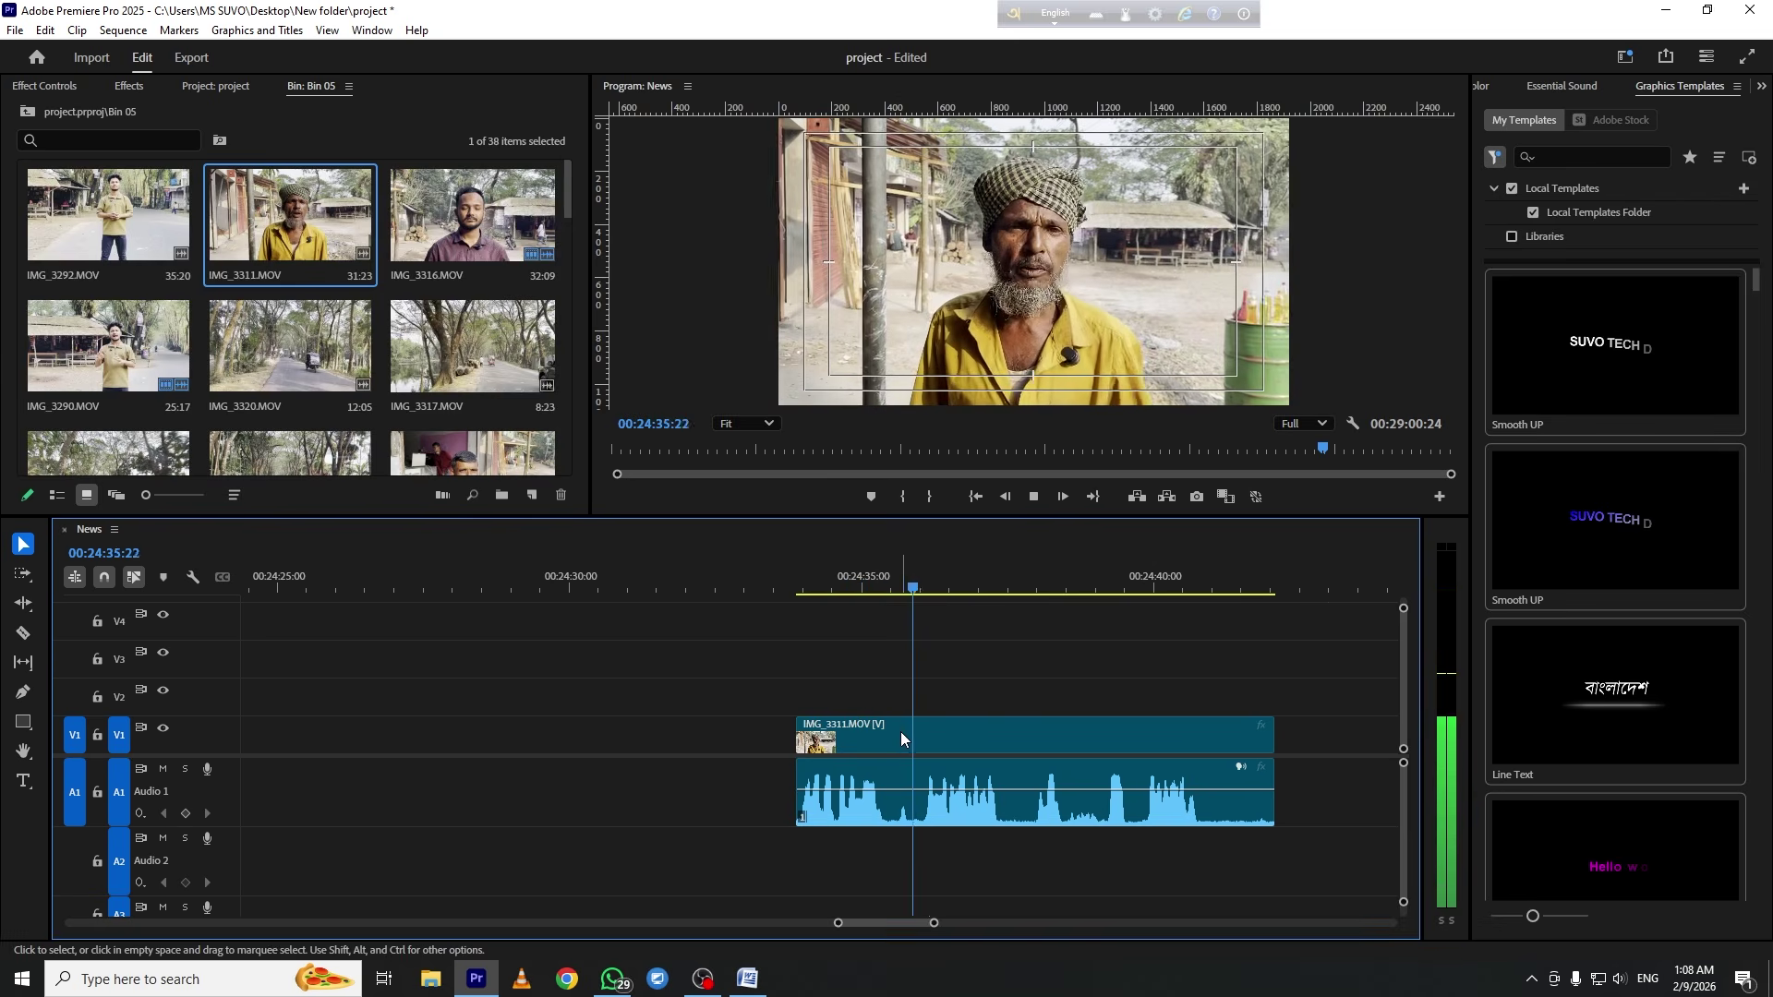
# Cut IMG_3311.MOV at 00:24:37:12 and about 00:24:39:18, and delete the section between the two cuts
pyautogui.press('space')
pyautogui.press('c')
pyautogui.click(1007, 737)
pyautogui.press('v')
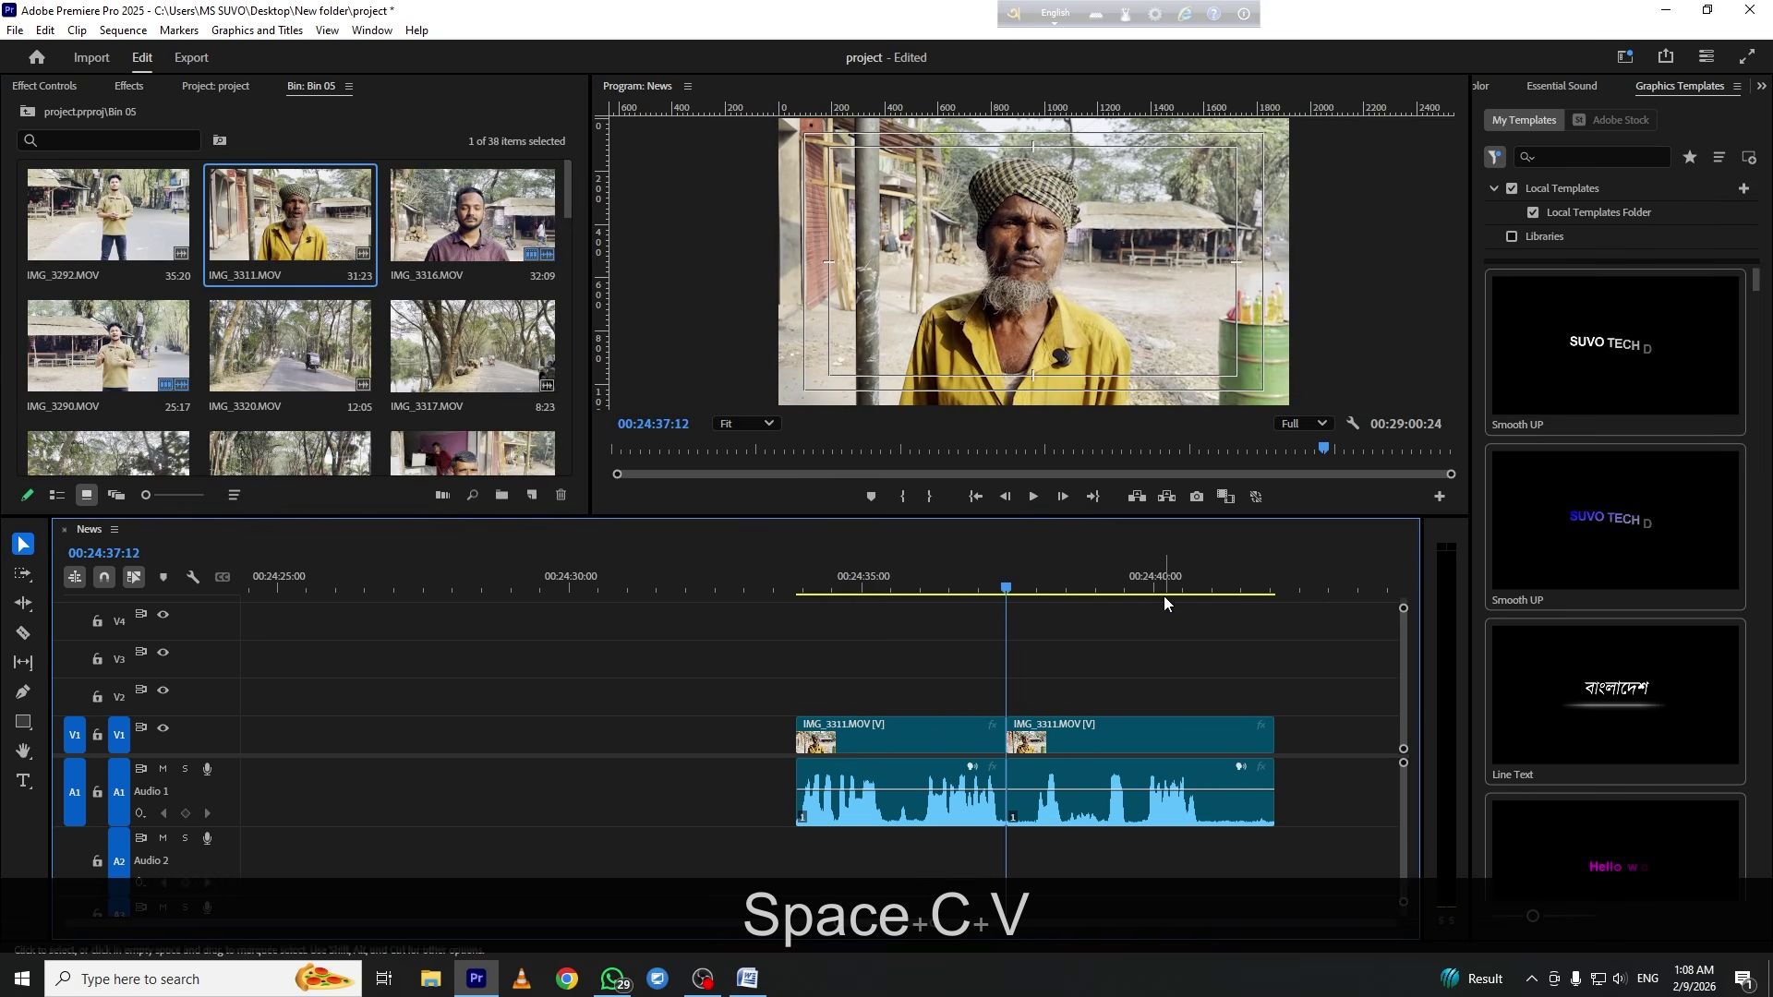
pyautogui.click(1144, 576)
pyautogui.press('space')
pyautogui.press('space')
pyautogui.press('c')
pyautogui.click(1139, 734)
pyautogui.press('v')
pyautogui.click(1100, 730)
pyautogui.press('f')
# Trim the piece before the gap to end at about 00:24:35:08 and ripple delete the empty space after it
pyautogui.click(866, 580)
pyautogui.press('space')
pyautogui.press('space')
pyautogui.press('e')
pyautogui.press('f')
pyautogui.press('d')
pyautogui.click(977, 741)
pyautogui.press('Delete')
# Play the last IMG_3311.MOV piece and trim its tail to end at 00:24:36:12
pyautogui.press('space')
pyautogui.click(812, 573)
pyautogui.press('space')
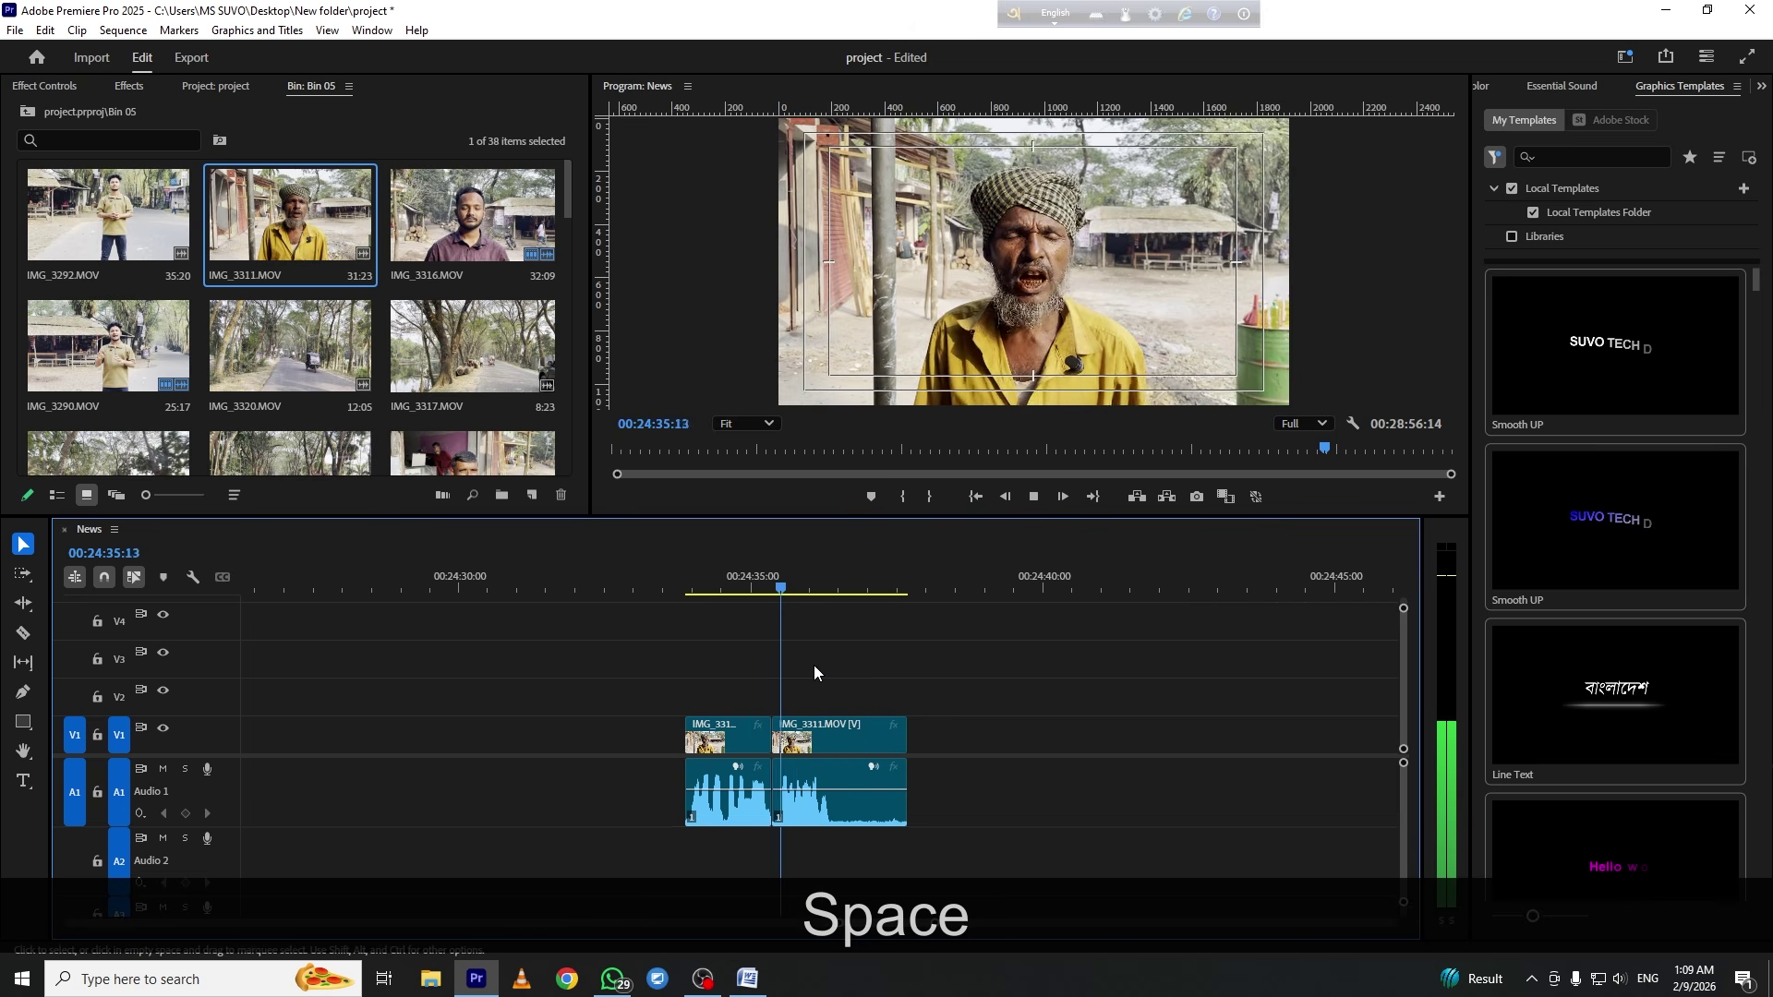
pyautogui.press('space')
pyautogui.press('e')
pyautogui.press('f')
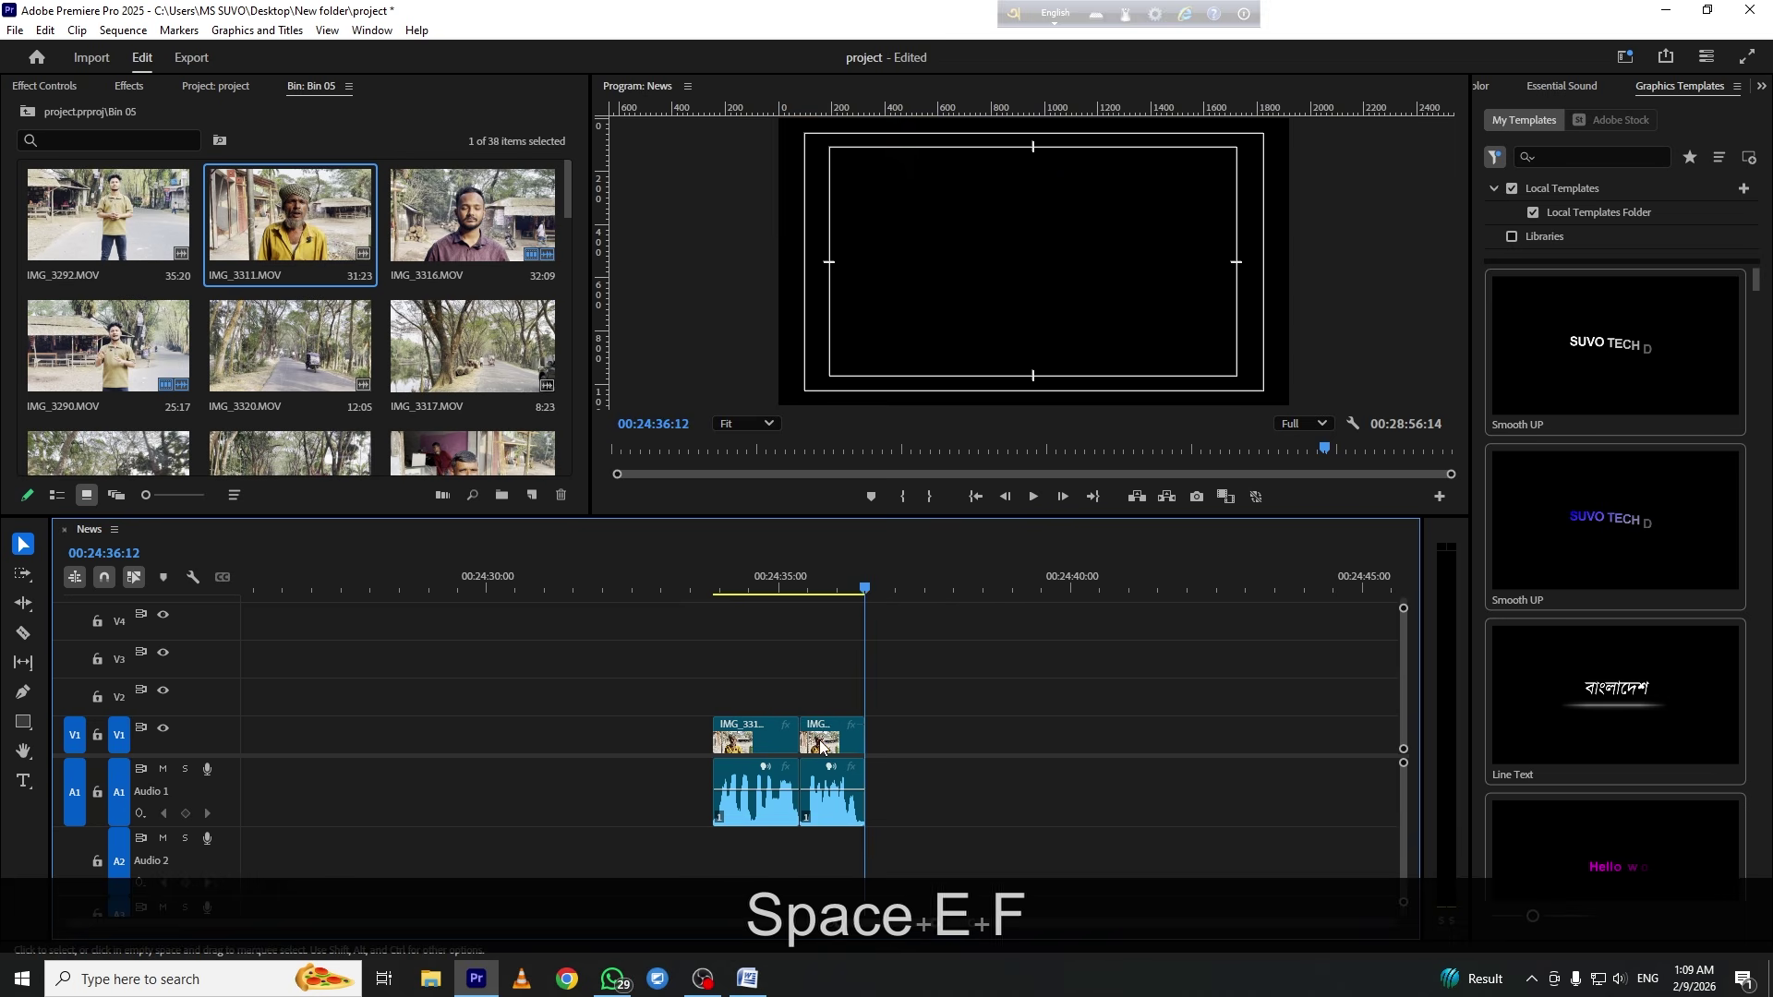
# Move the last two IMG_3311.MOV pieces to about 00:24:25, close behind the first piece, and save the project
pyautogui.press('-')
pyautogui.press('-')
pyautogui.moveTo(863, 694); pyautogui.dragTo(742, 773)
pyautogui.hotkey('ctrl', 'x')
pyautogui.click(663, 581)
pyautogui.hotkey('ctrl', 'v')
pyautogui.hotkey('ctrl', 's')
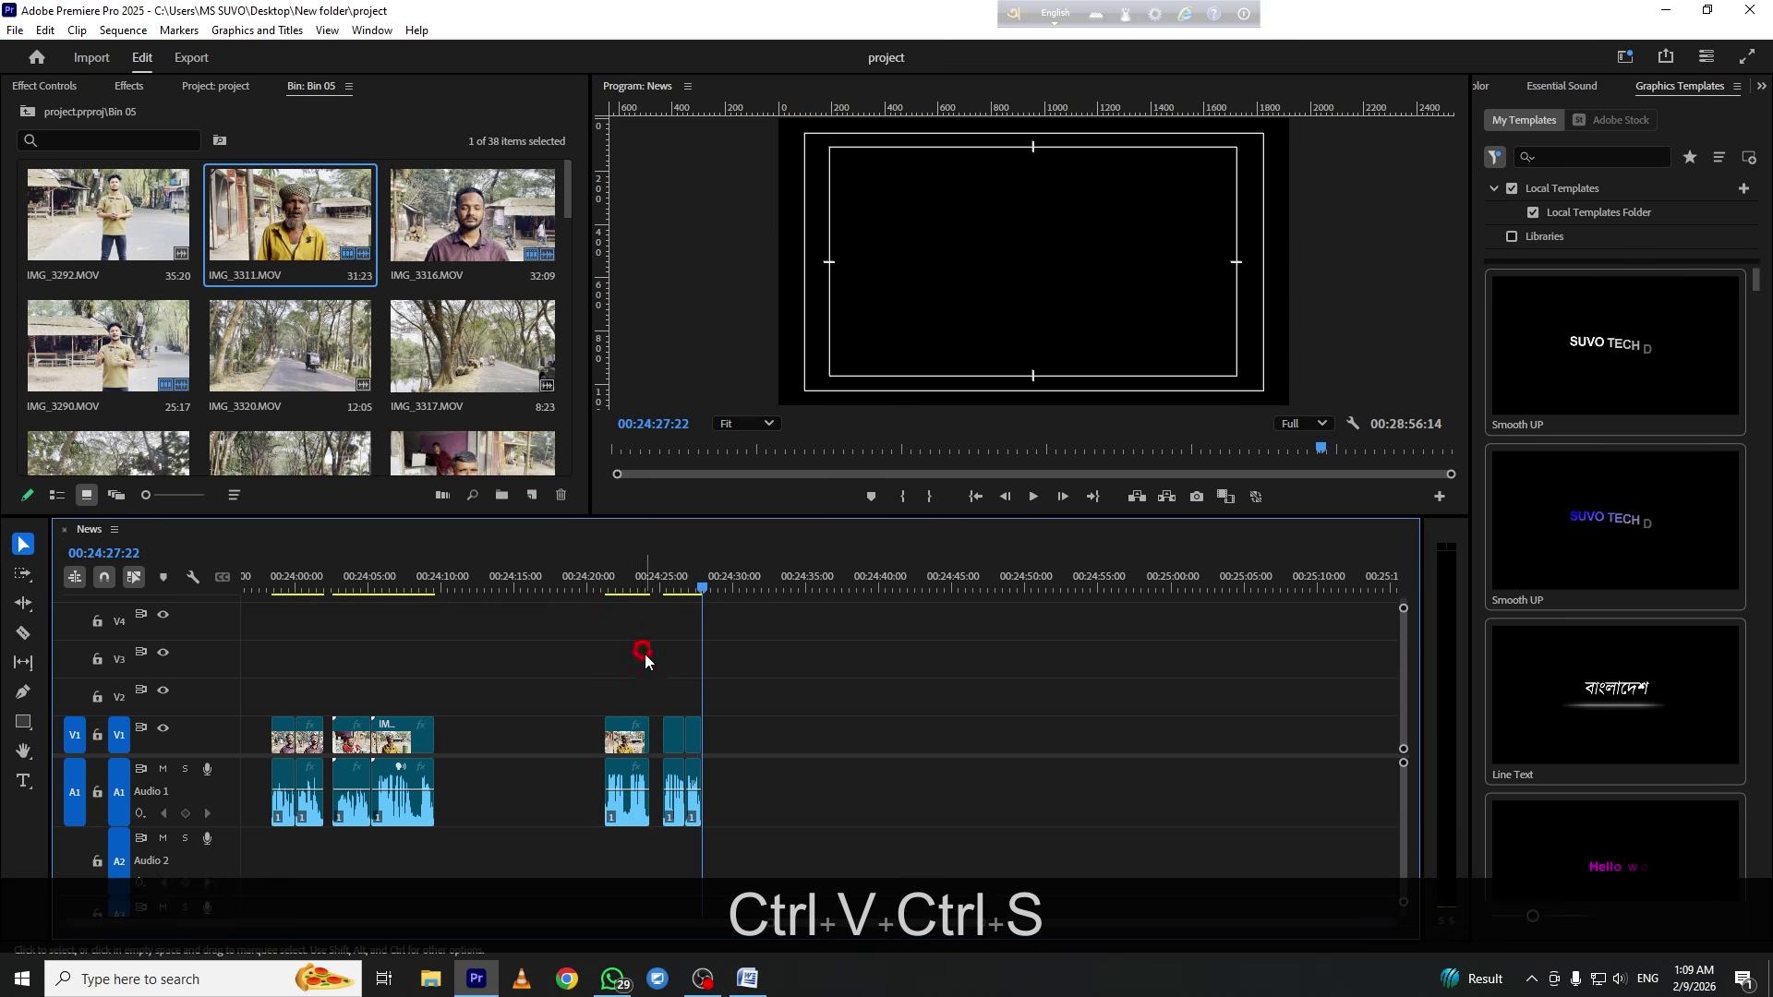
# Look through the footage thumbnails in Bin 05
pyautogui.scroll(2, 548, 665)
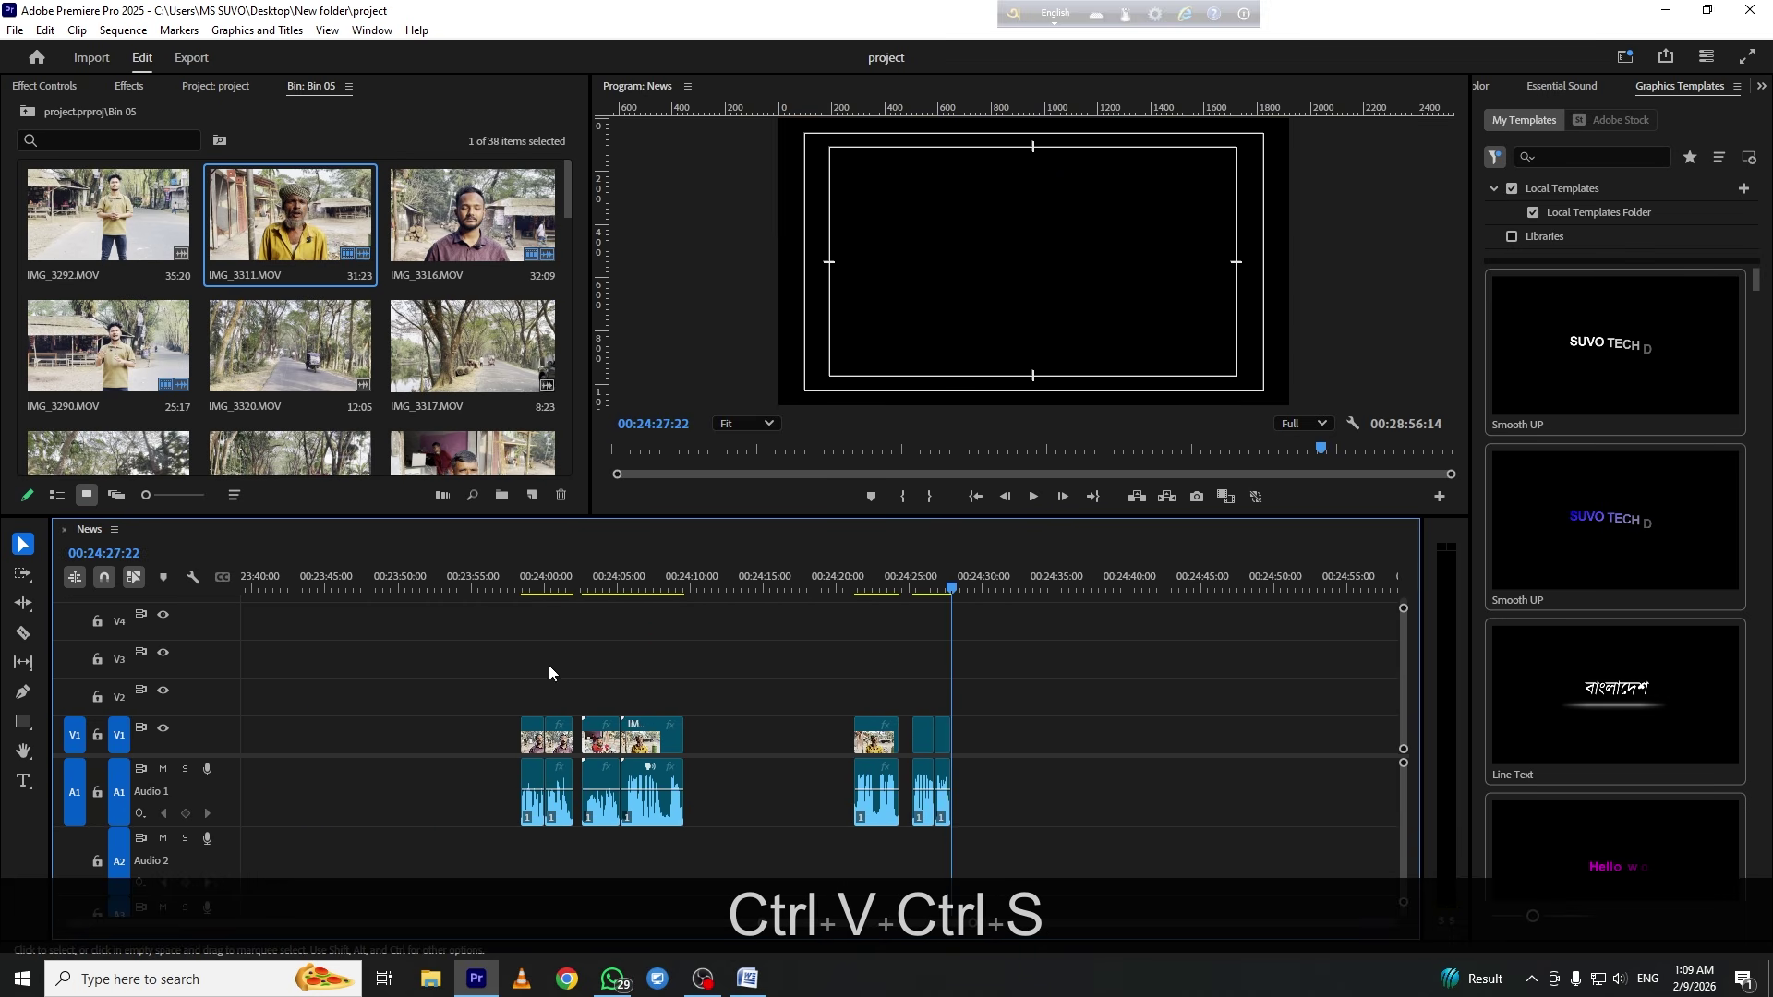
pyautogui.click(390, 407)
pyautogui.click(772, 646)
pyautogui.click(772, 628)
pyautogui.scroll(-1, 755, 637)
pyautogui.scroll(3, 751, 646)
pyautogui.scroll(-5, 373, 385)
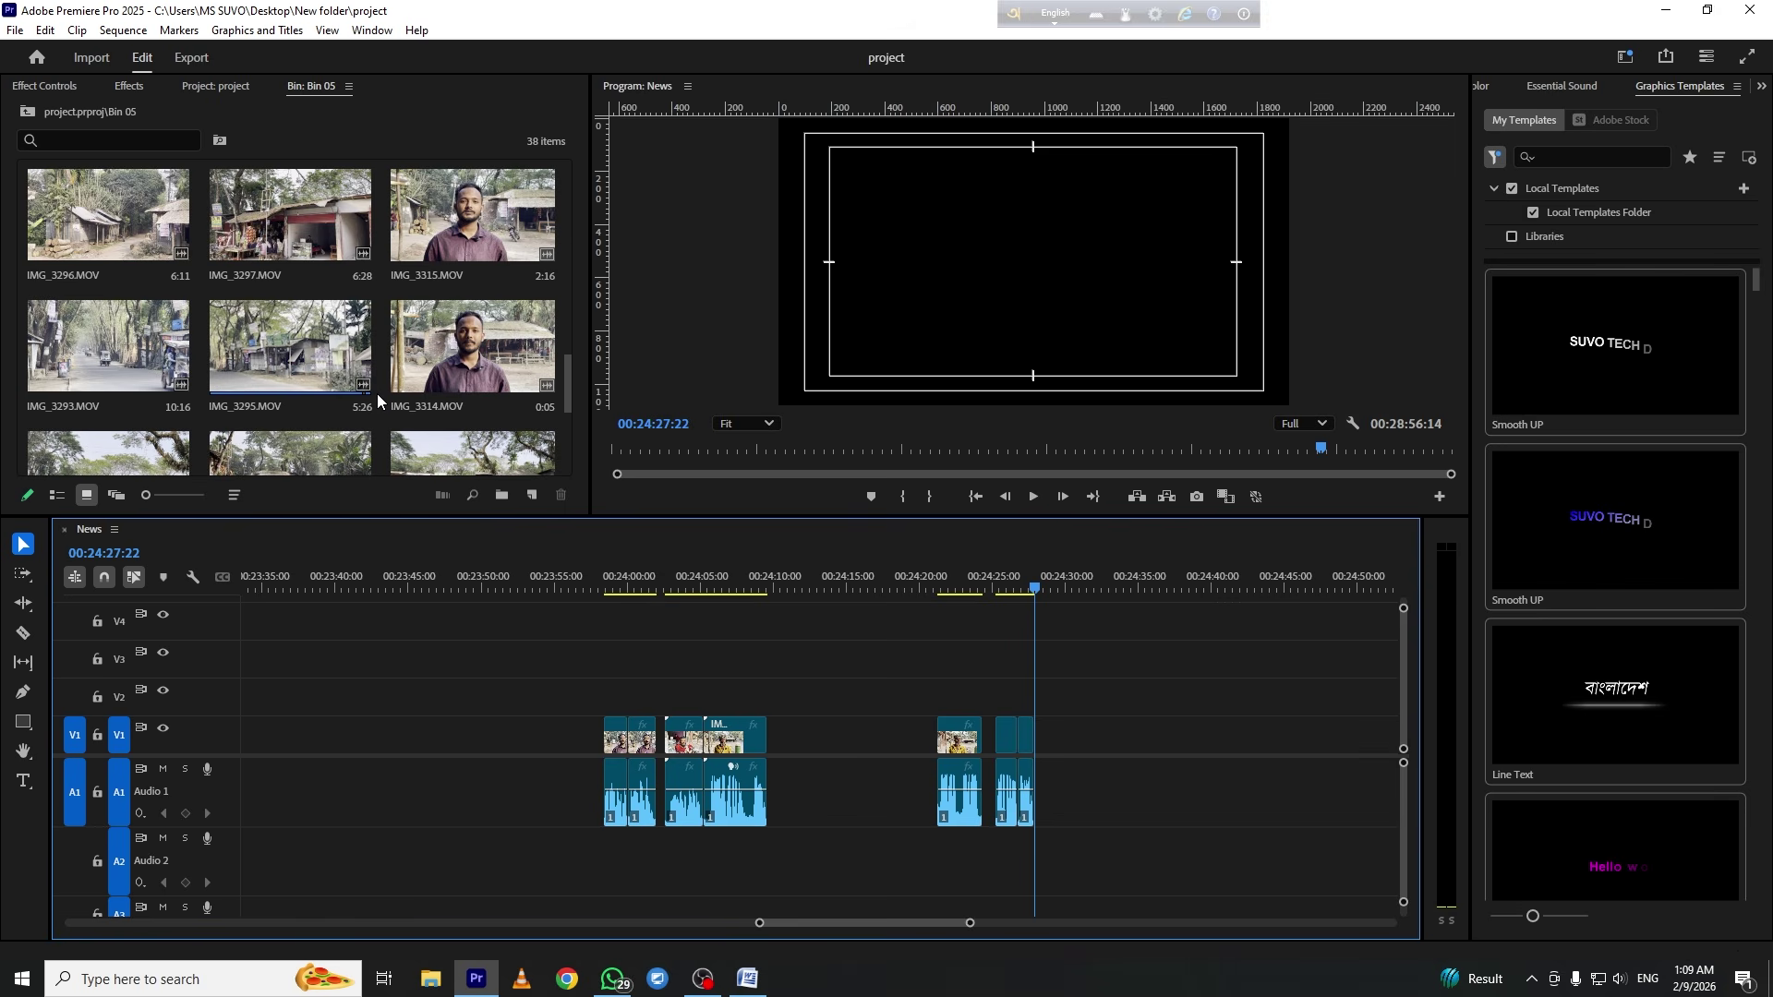
# Review the trimmed IMG_3313.MOV and IMG_3312.MOV statements by playing the sequence from about 00:24:02:22
pyautogui.click(867, 646)
pyautogui.press('-')
pyautogui.press('-')
pyautogui.moveTo(755, 585); pyautogui.dragTo(761, 628)
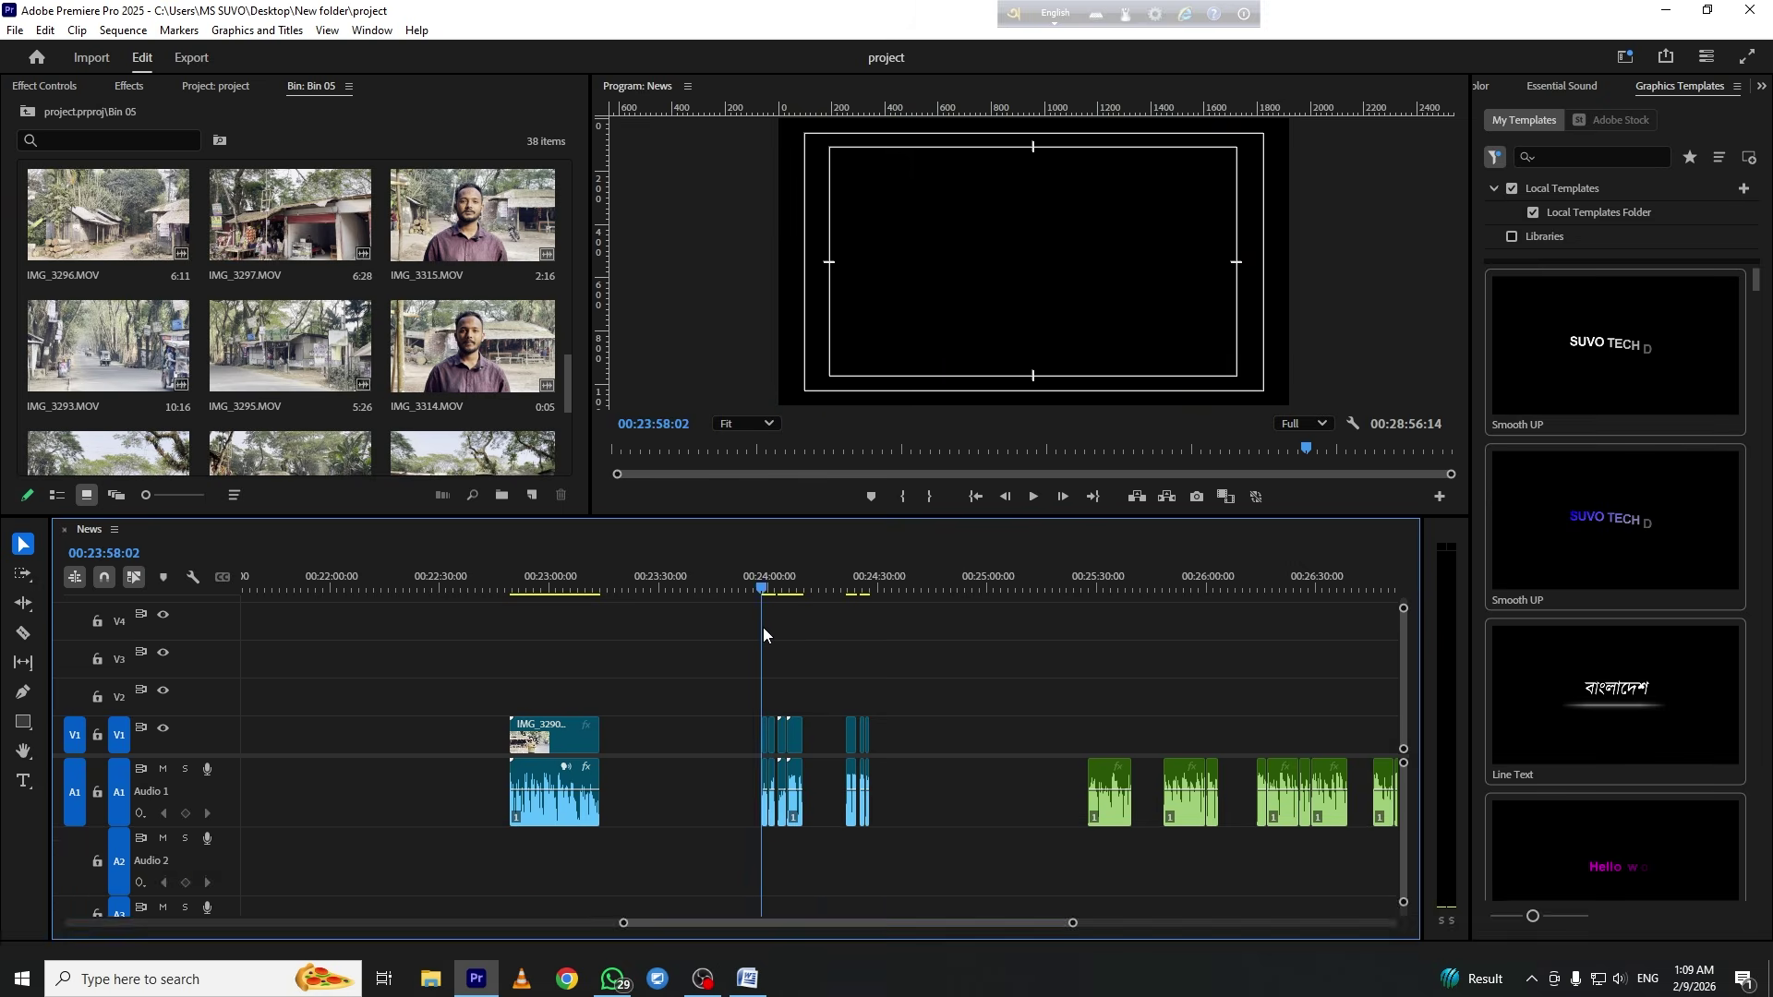
pyautogui.press('=')
pyautogui.press('=')
pyautogui.press('=')
pyautogui.click(820, 591)
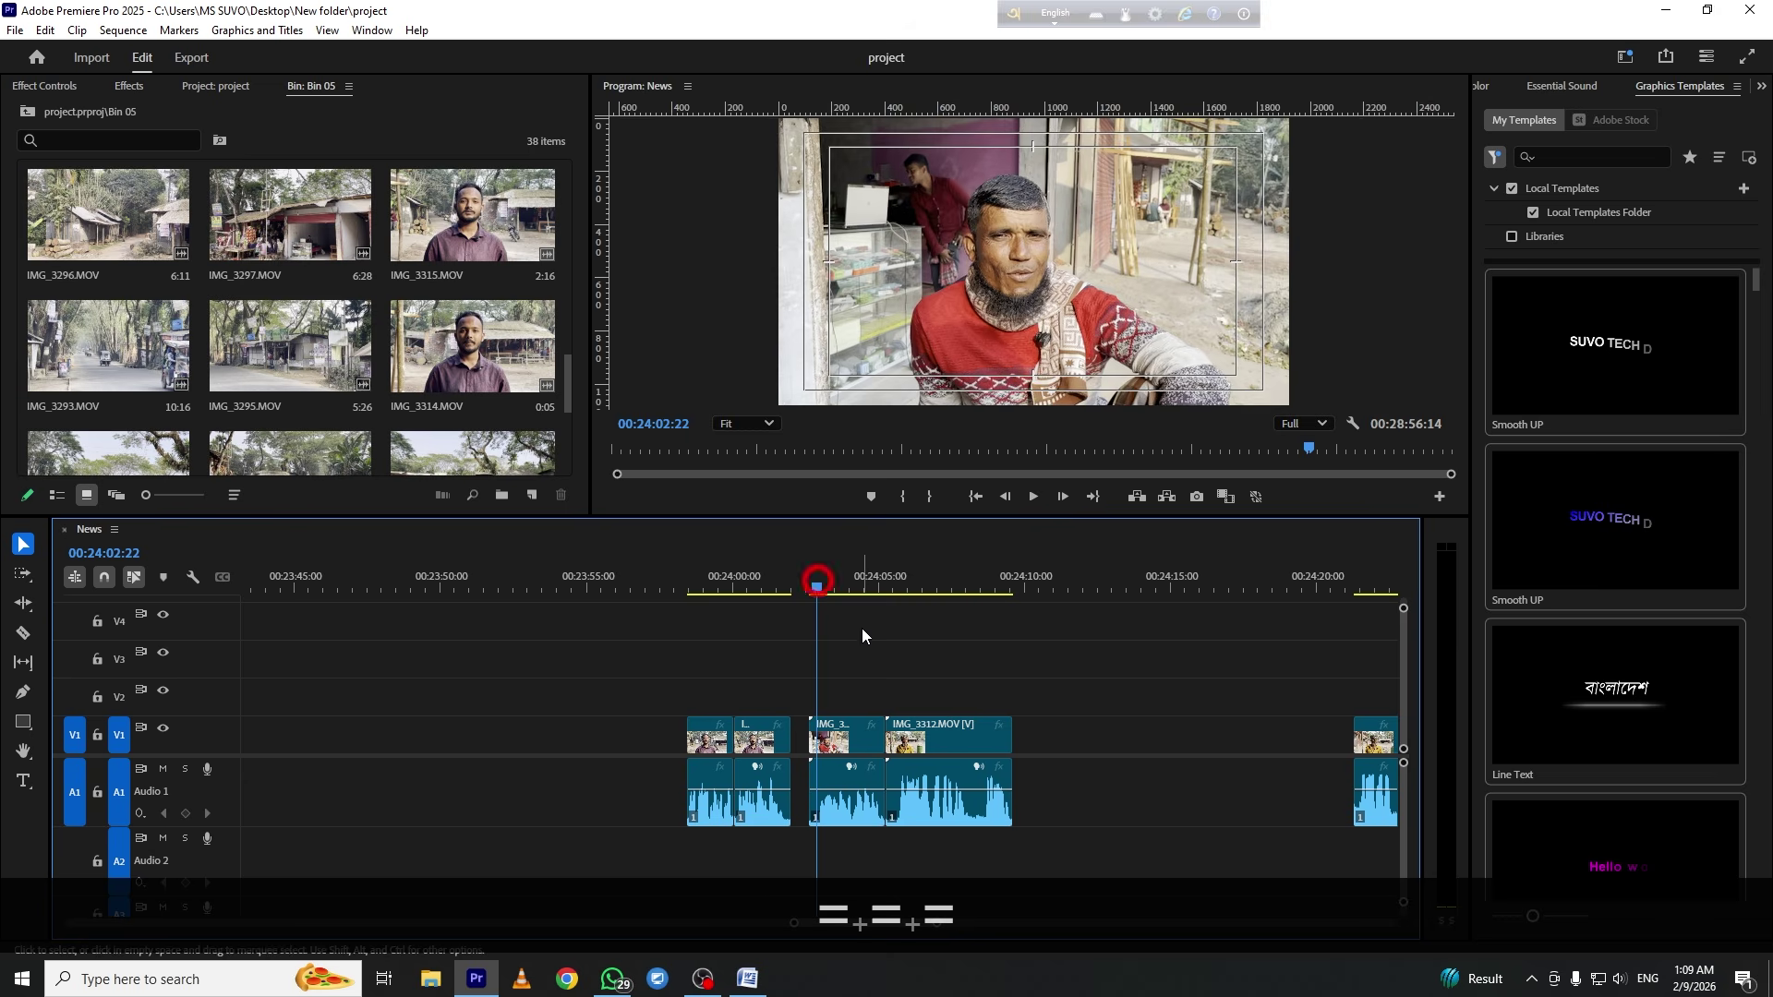
pyautogui.press('space')
pyautogui.scroll(-2, 932, 646)
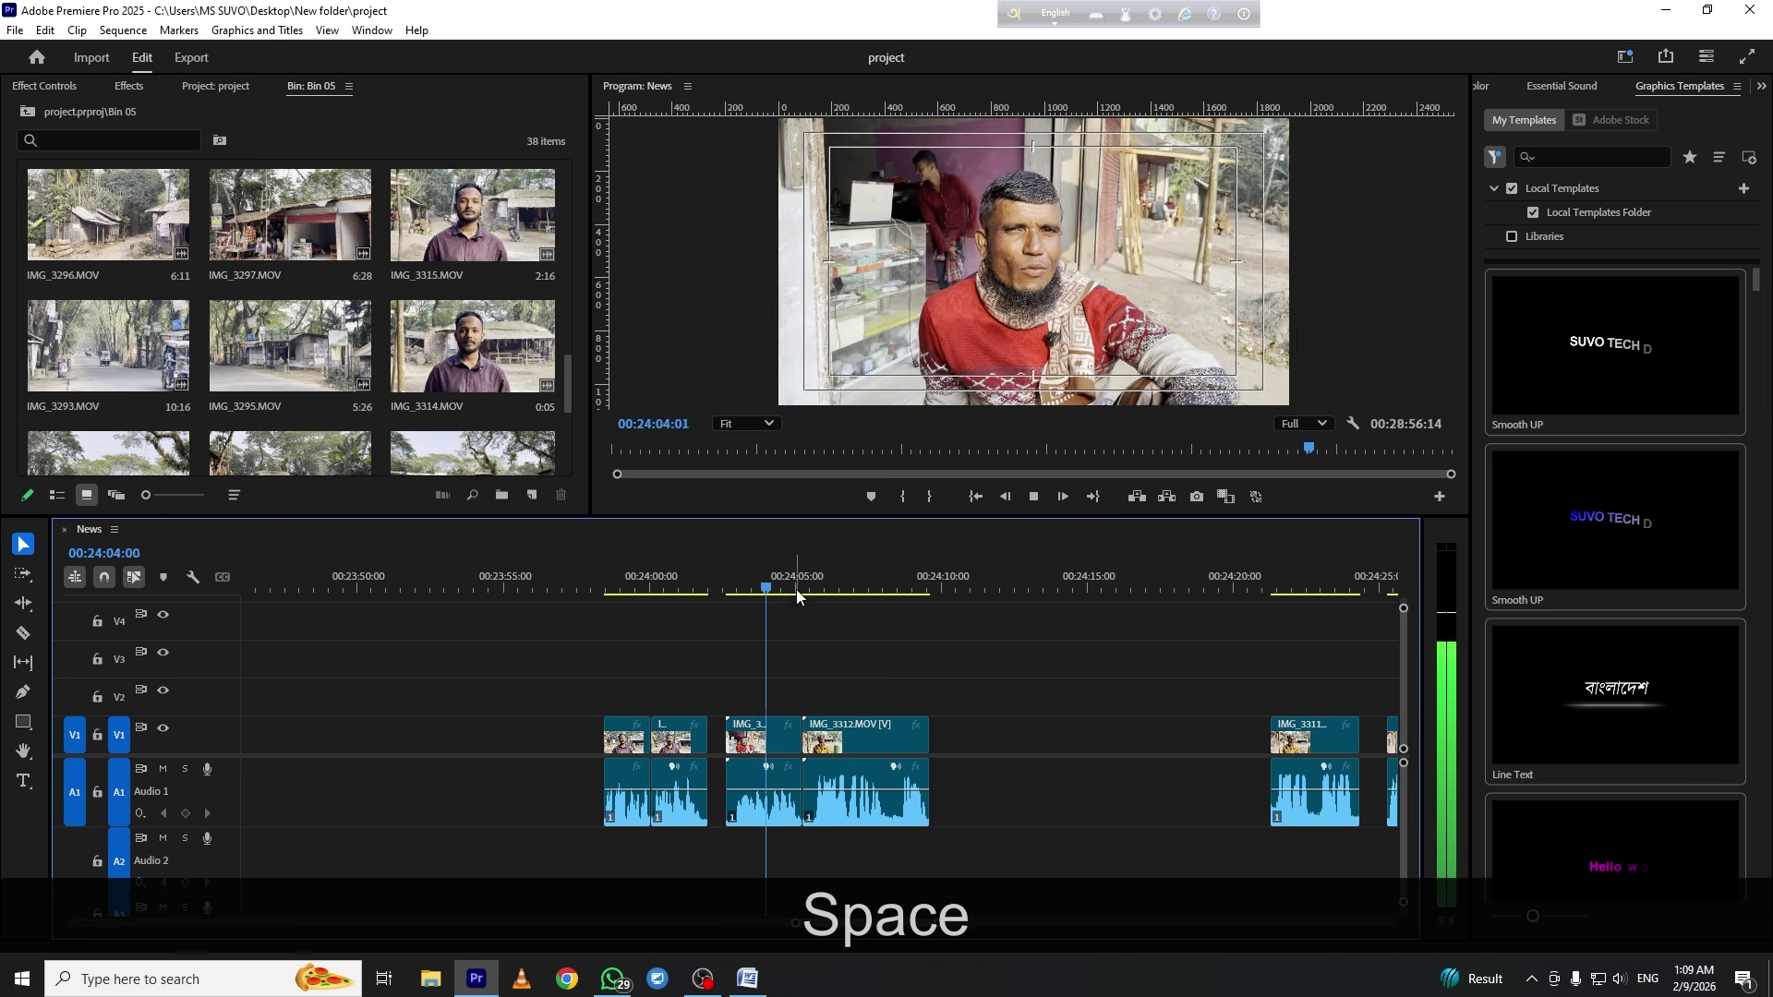
pyautogui.scroll(-2, 933, 627)
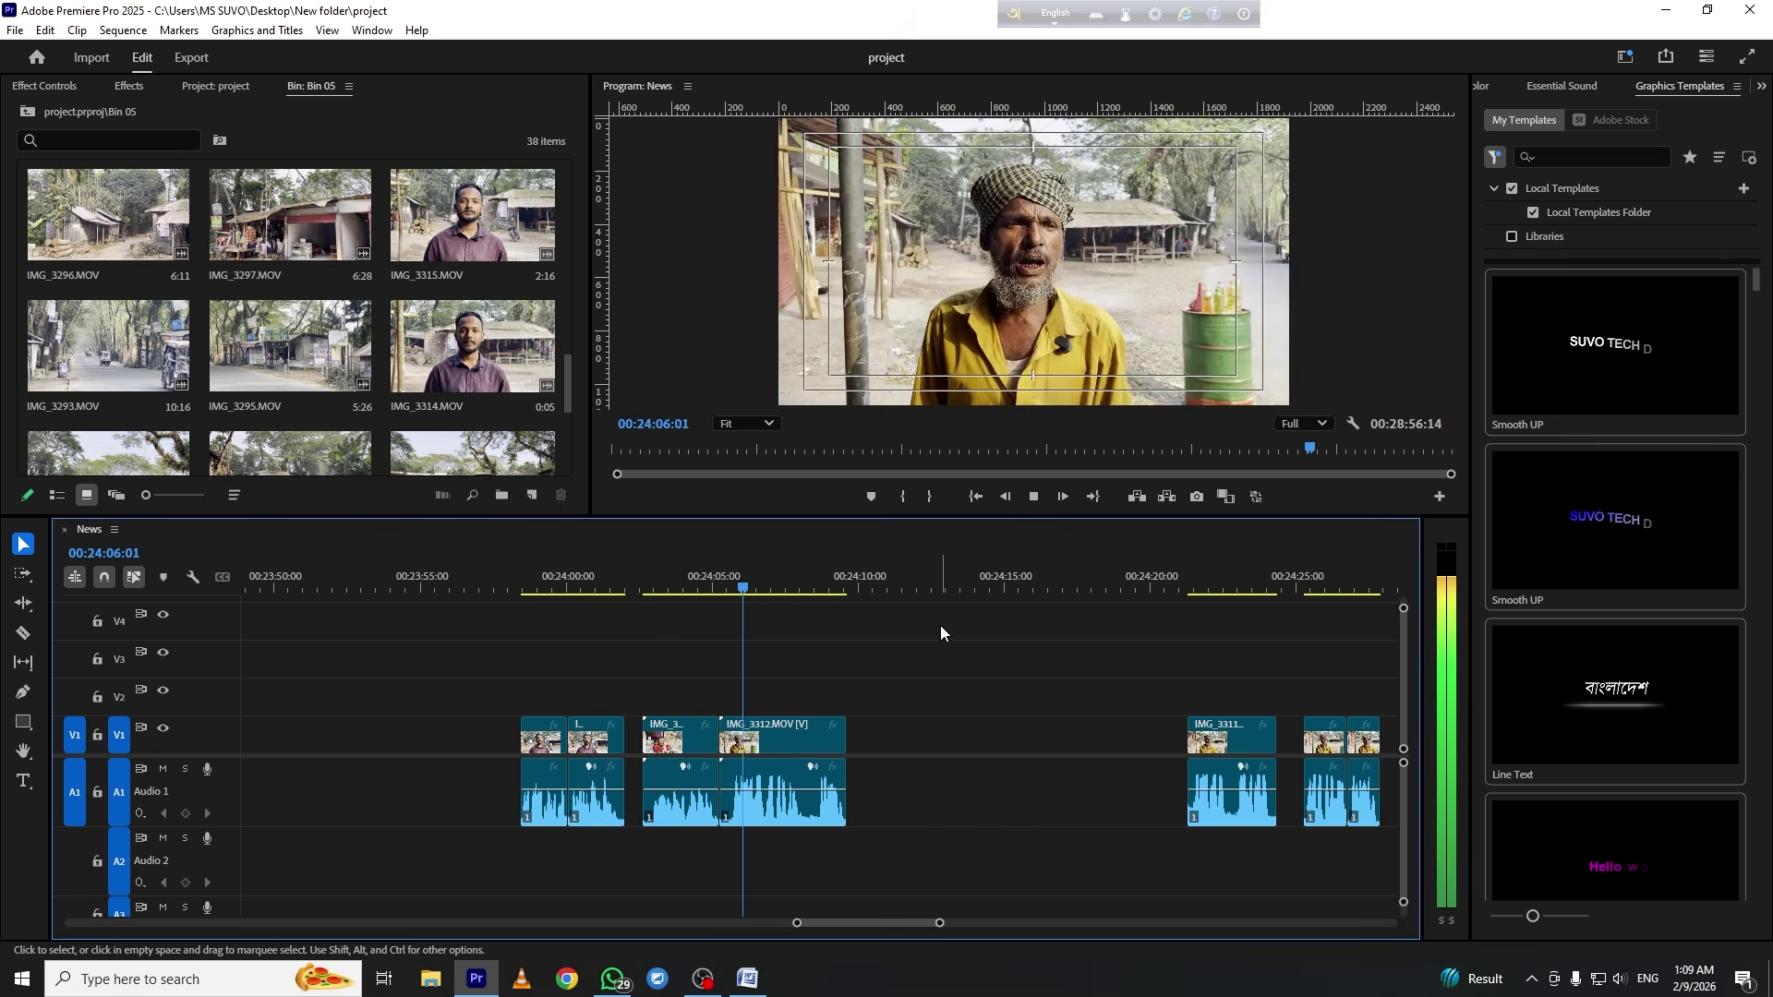
pyautogui.scroll(2, 916, 715)
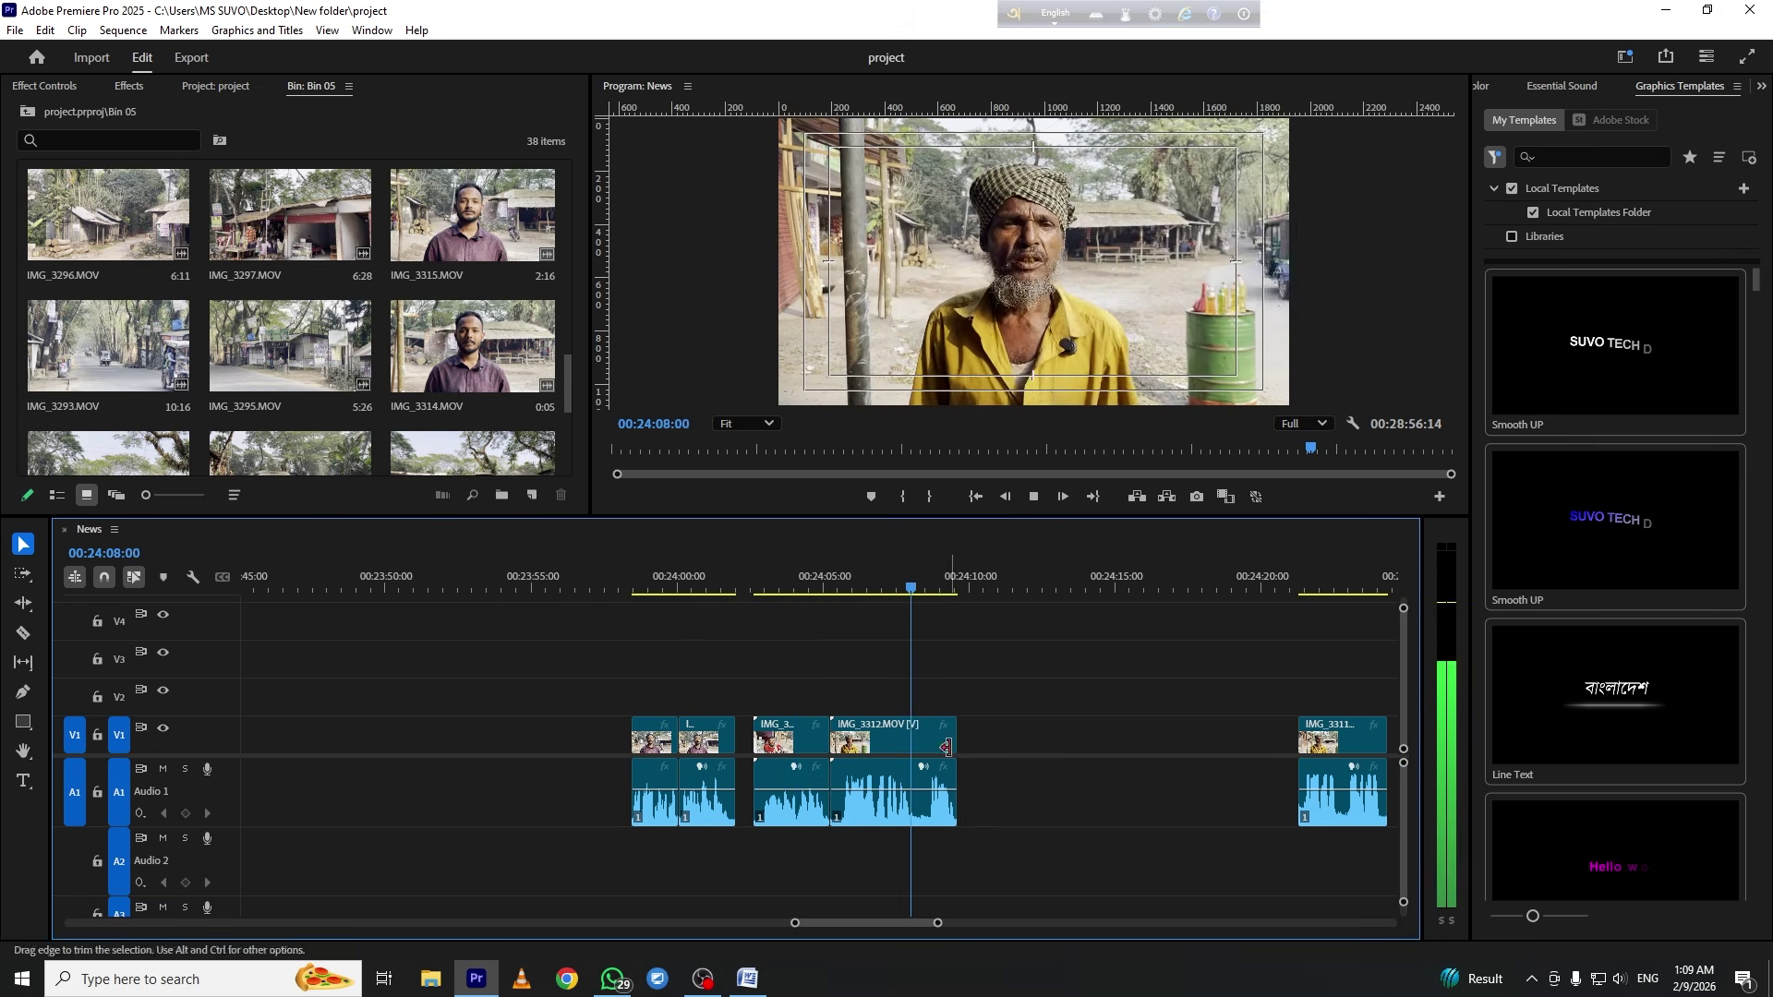
pyautogui.scroll(-2, 917, 700)
# Play the first IMG_3311.MOV piece, move it to about 00:23:53, and shift the four clips behind it to start at about 00:24:07
pyautogui.click(1188, 595)
pyautogui.press('space')
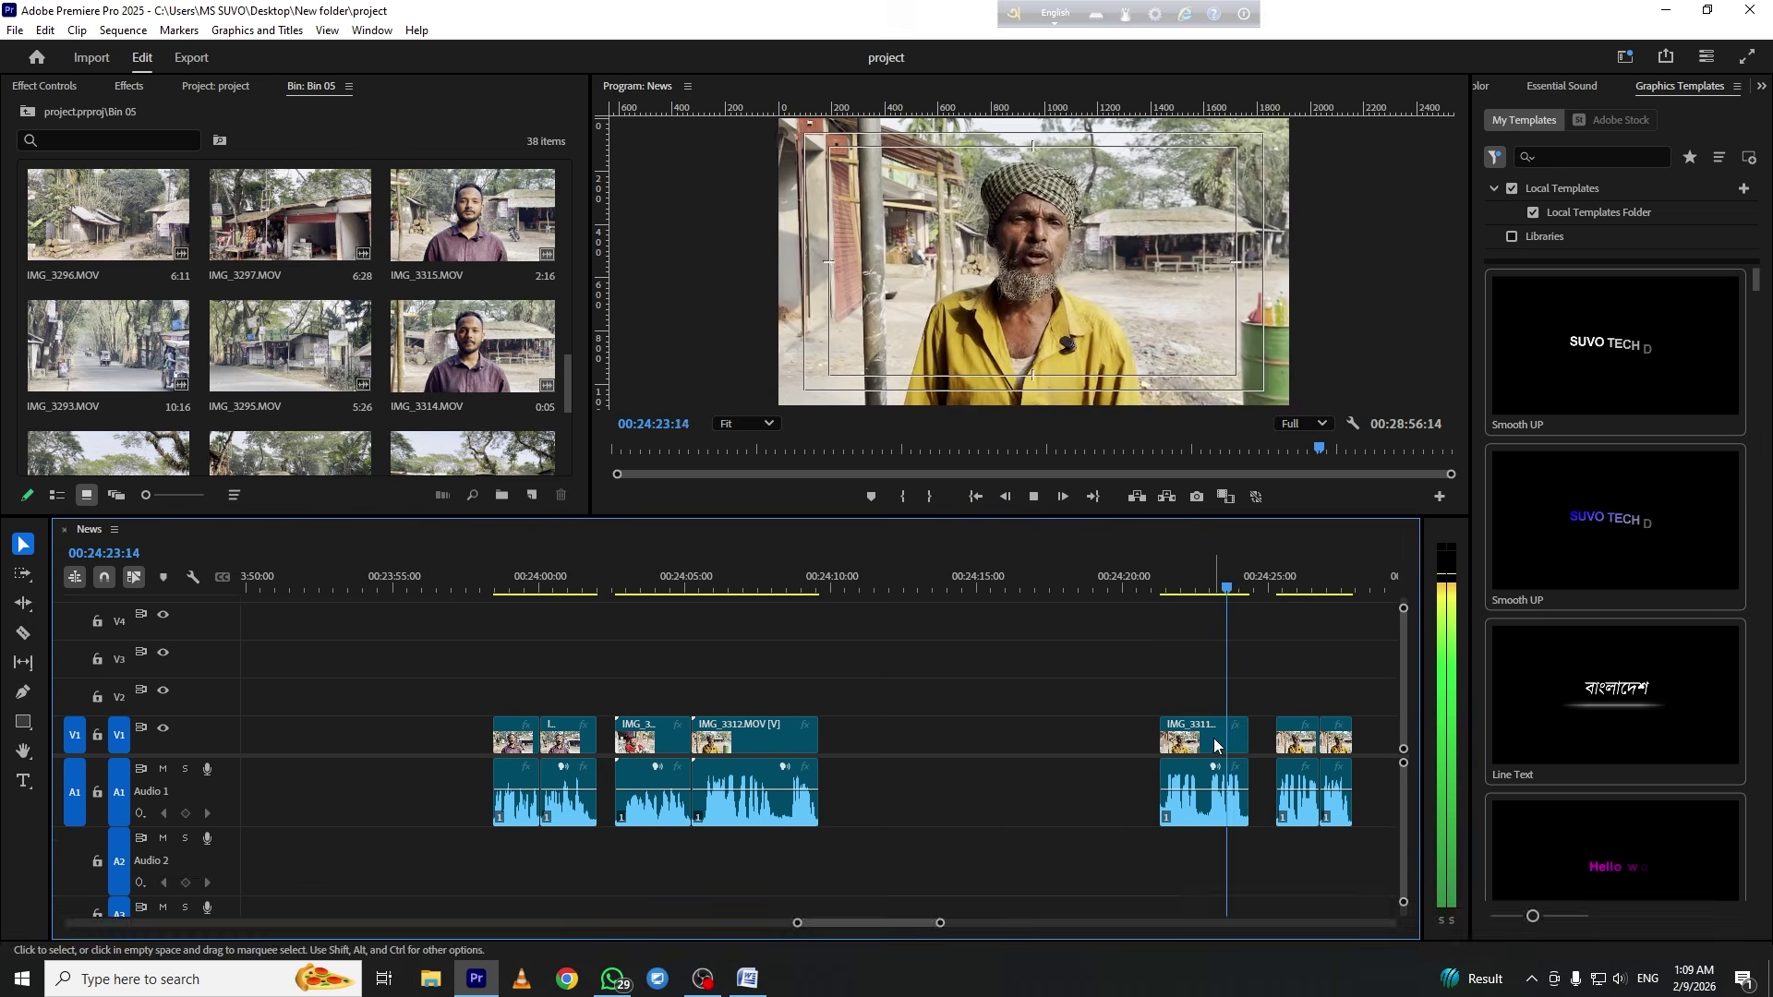
pyautogui.press('space')
pyautogui.moveTo(1215, 739); pyautogui.dragTo(406, 732)
pyautogui.scroll(2, 554, 652)
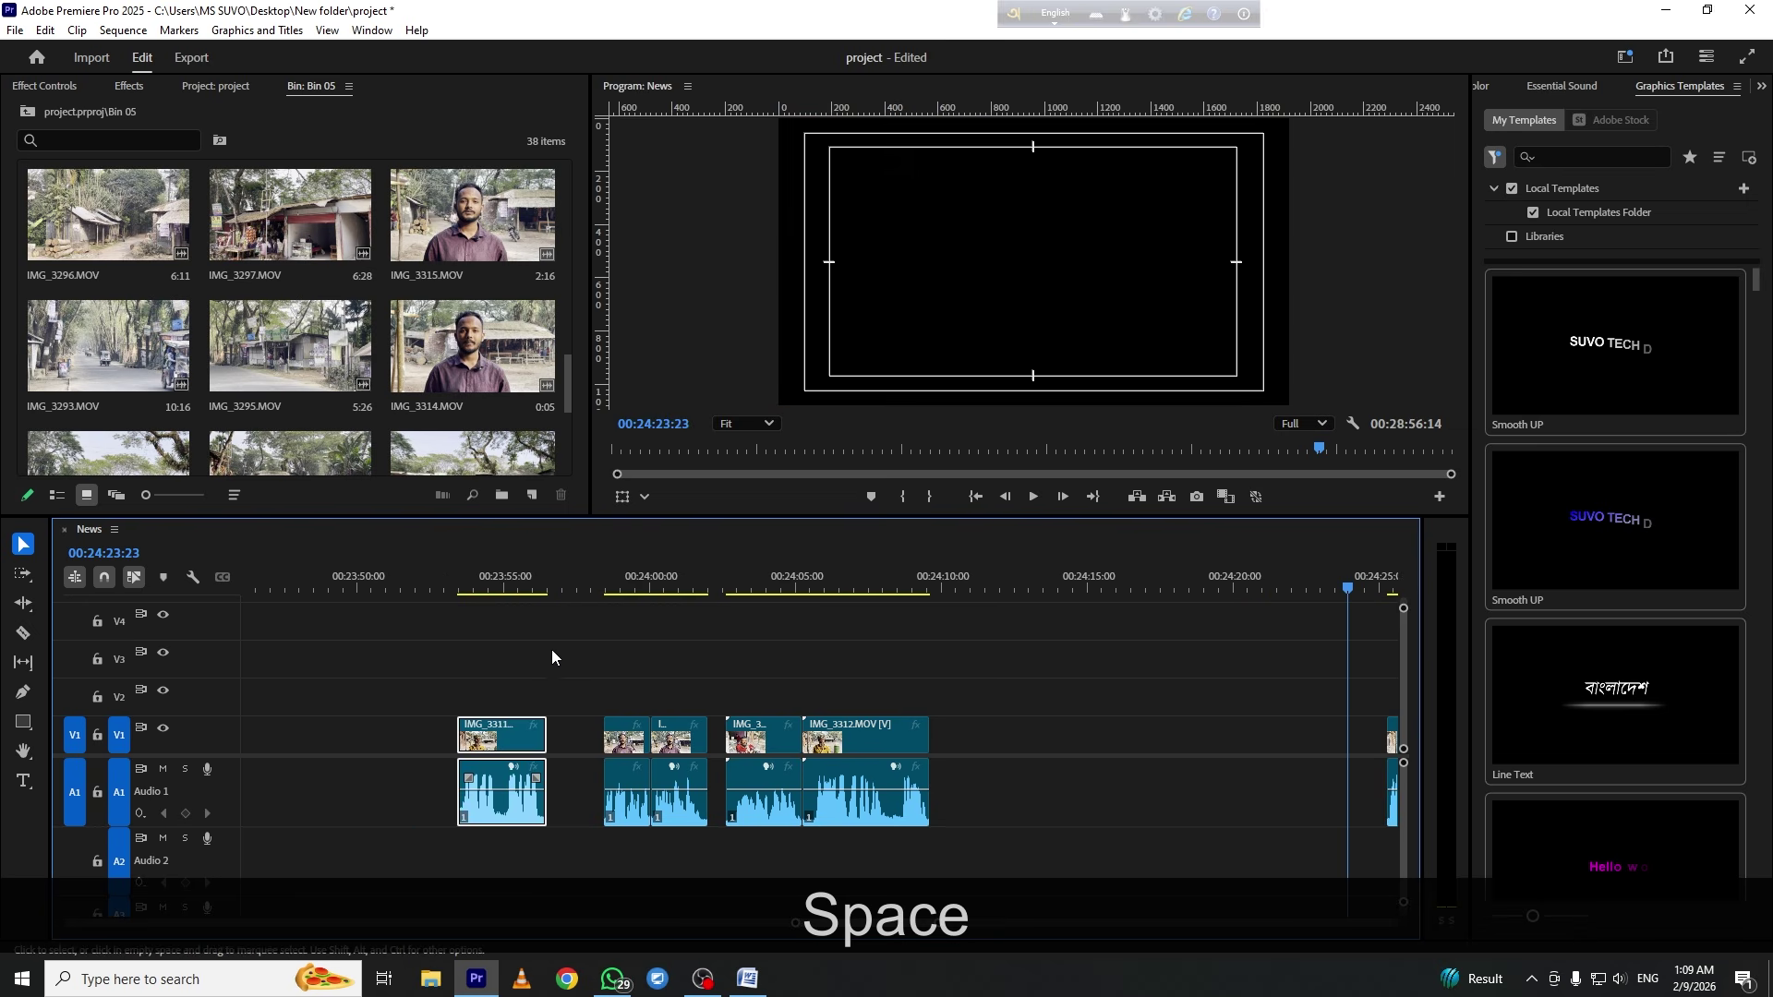
pyautogui.moveTo(634, 657); pyautogui.dragTo(889, 768)
pyautogui.moveTo(889, 767); pyautogui.dragTo(1147, 768)
pyautogui.click(902, 634)
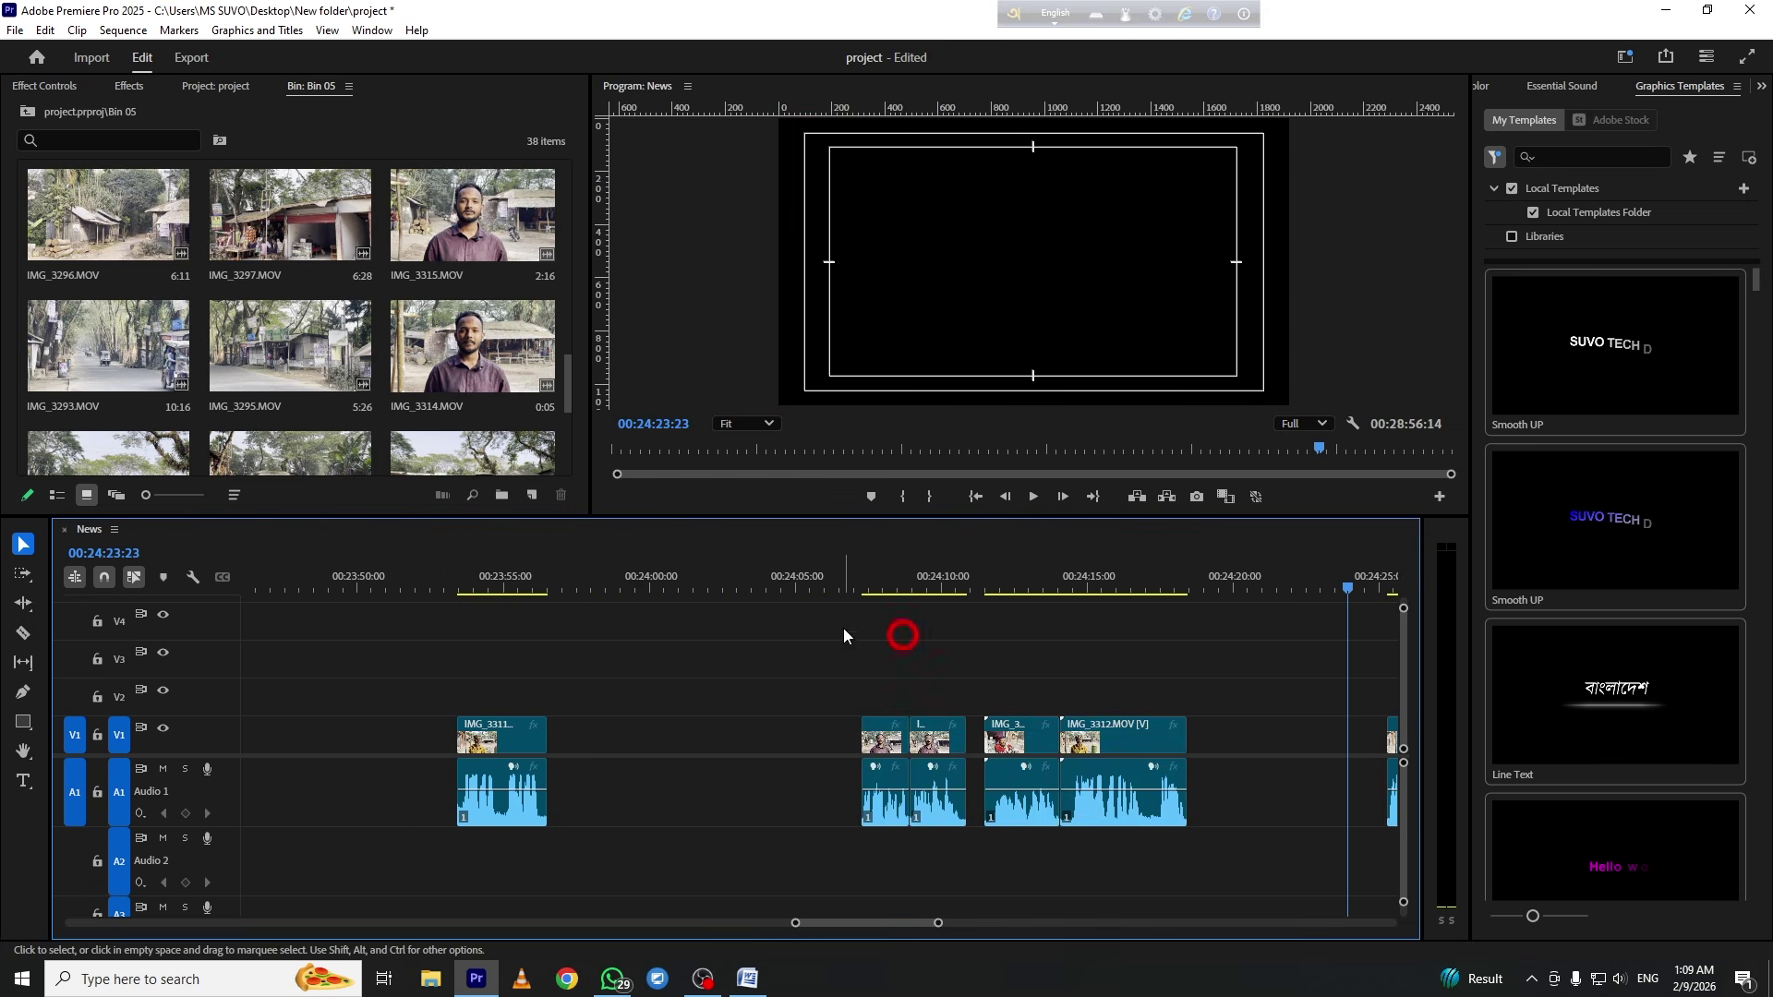
# Play the moved IMG_3311.MOV piece and ripple delete the gap after it
pyautogui.moveTo(483, 583); pyautogui.dragTo(497, 596)
pyautogui.press('space')
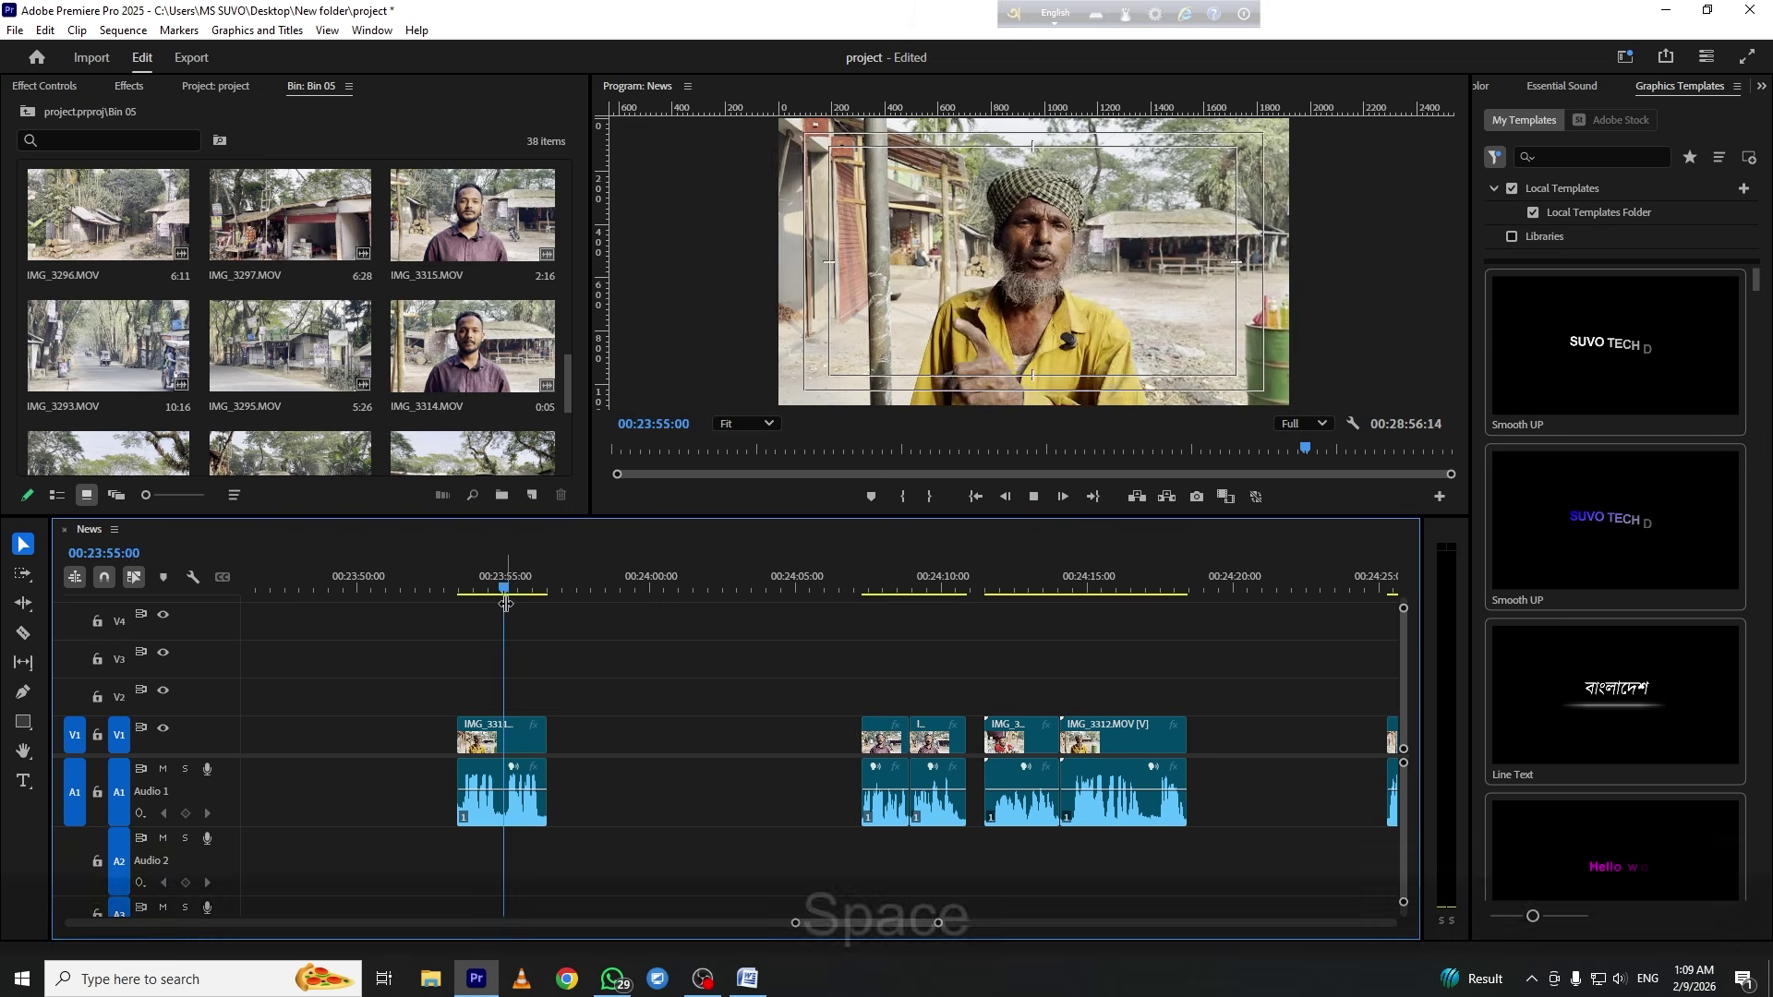
pyautogui.click(609, 743)
pyautogui.press('Delete')
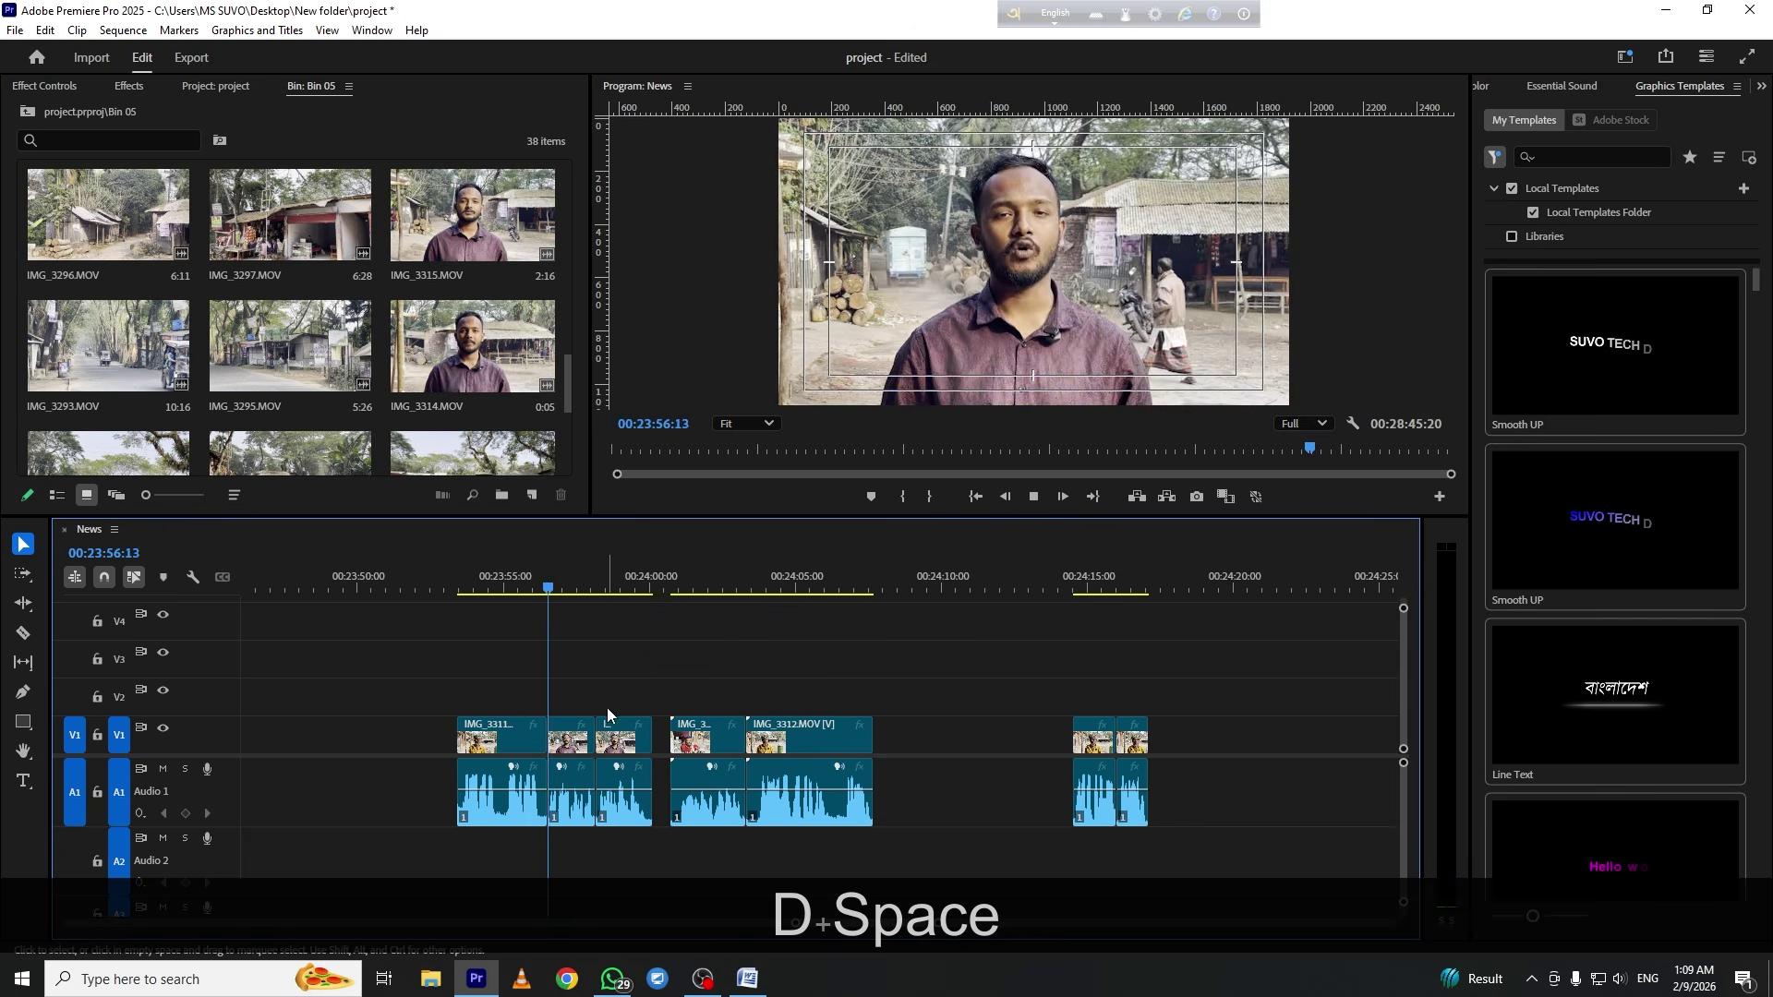
# Delete the second clip of the man in the maroon shirt and move IMG_3313.MOV and IMG_3312.MOV to start at about 00:24:05:15
pyautogui.click(672, 631)
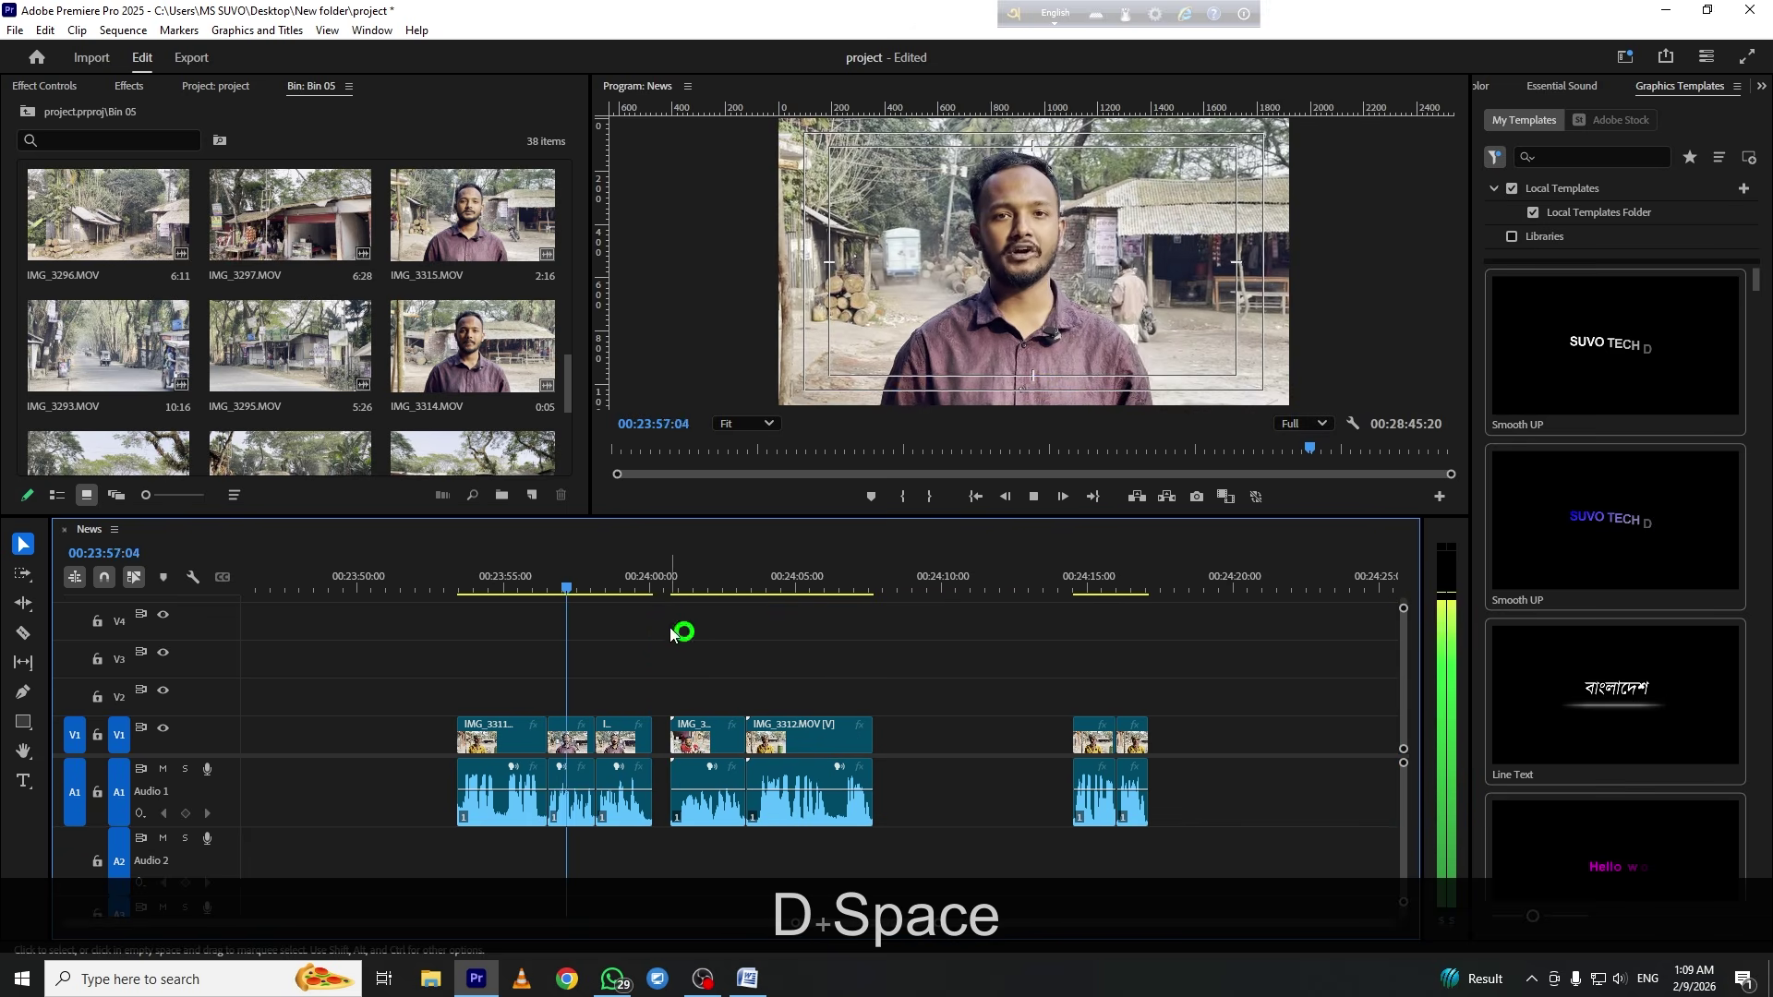
pyautogui.click(627, 736)
pyautogui.press('Delete')
pyautogui.press('space')
pyautogui.moveTo(726, 683); pyautogui.dragTo(942, 824)
pyautogui.moveTo(797, 739); pyautogui.dragTo(939, 738)
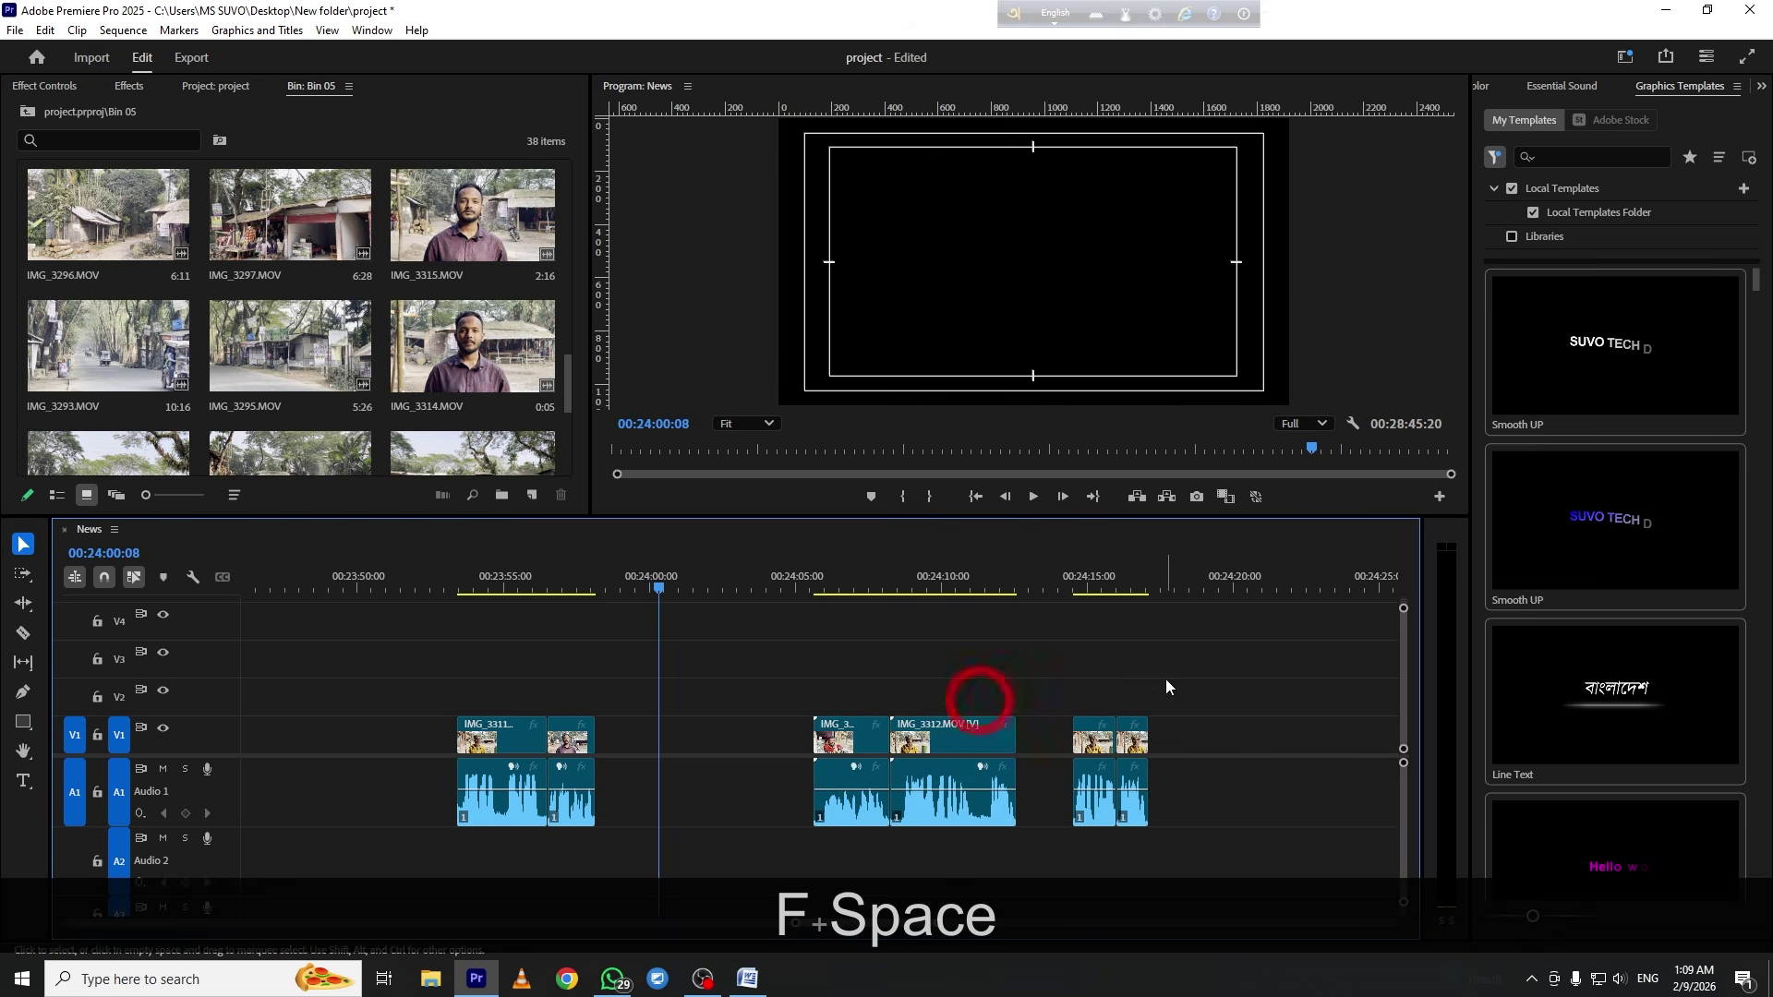
# Move the last two IMG_3311.MOV pieces into the gap after the maroon-shirt clip and ripple delete the empty spaces around them
pyautogui.click(1080, 586)
pyautogui.press('space')
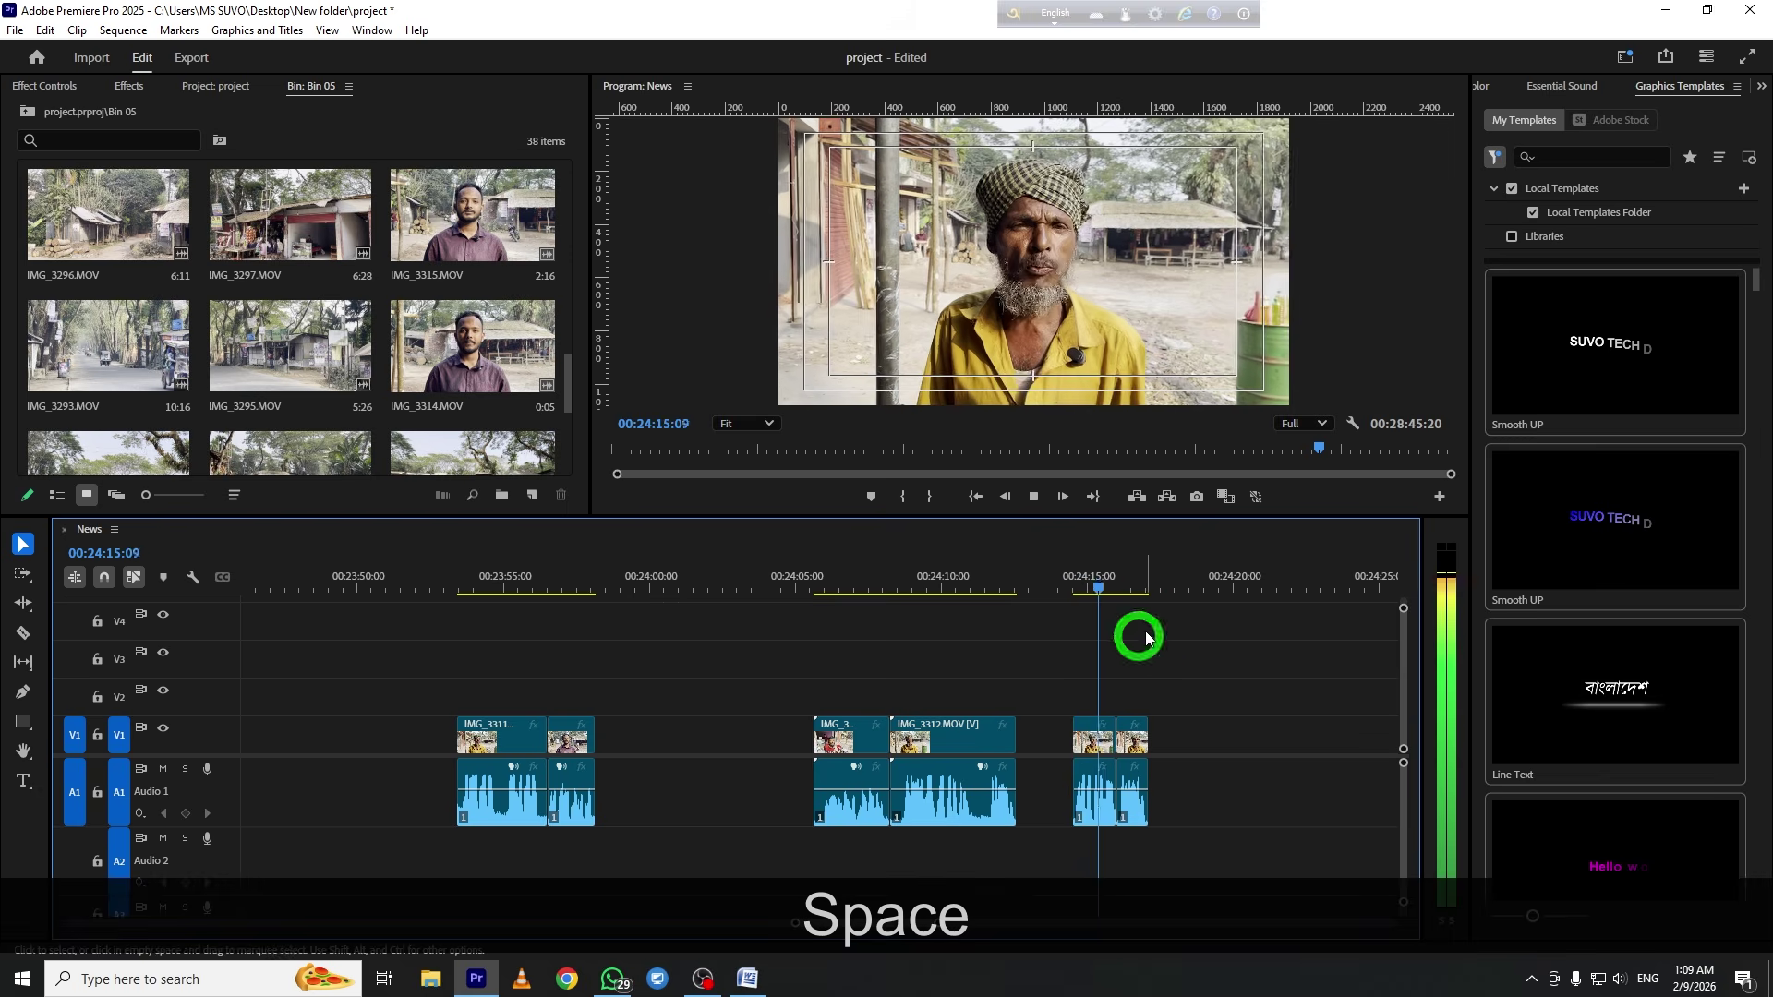
pyautogui.moveTo(1171, 681); pyautogui.dragTo(629, 744)
pyautogui.press('space')
pyautogui.click(630, 744)
pyautogui.press('Delete')
pyautogui.click(693, 724)
pyautogui.press('Delete')
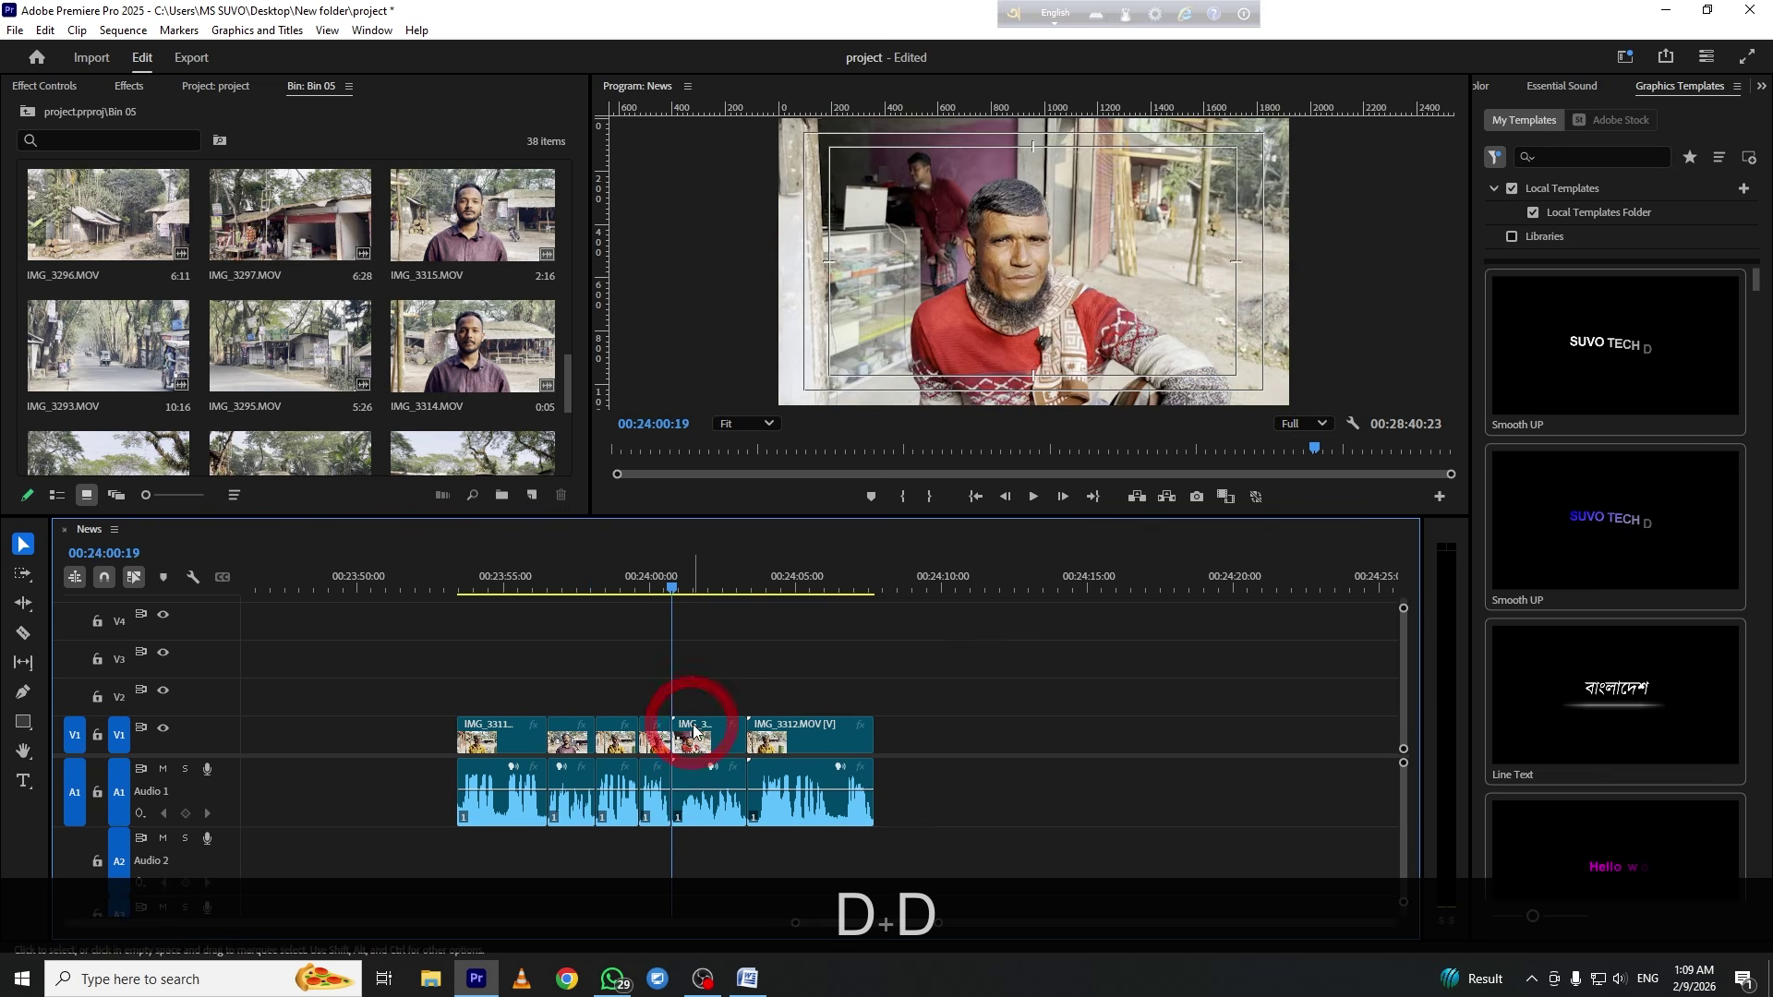
pyautogui.click(825, 752)
pyautogui.press('Delete')
pyautogui.hotkey('ctrl', 'z')
# Play the sequence up to about 00:24:07:14 and delete IMG_3312.MOV from the end of the interview group
pyautogui.press('space')
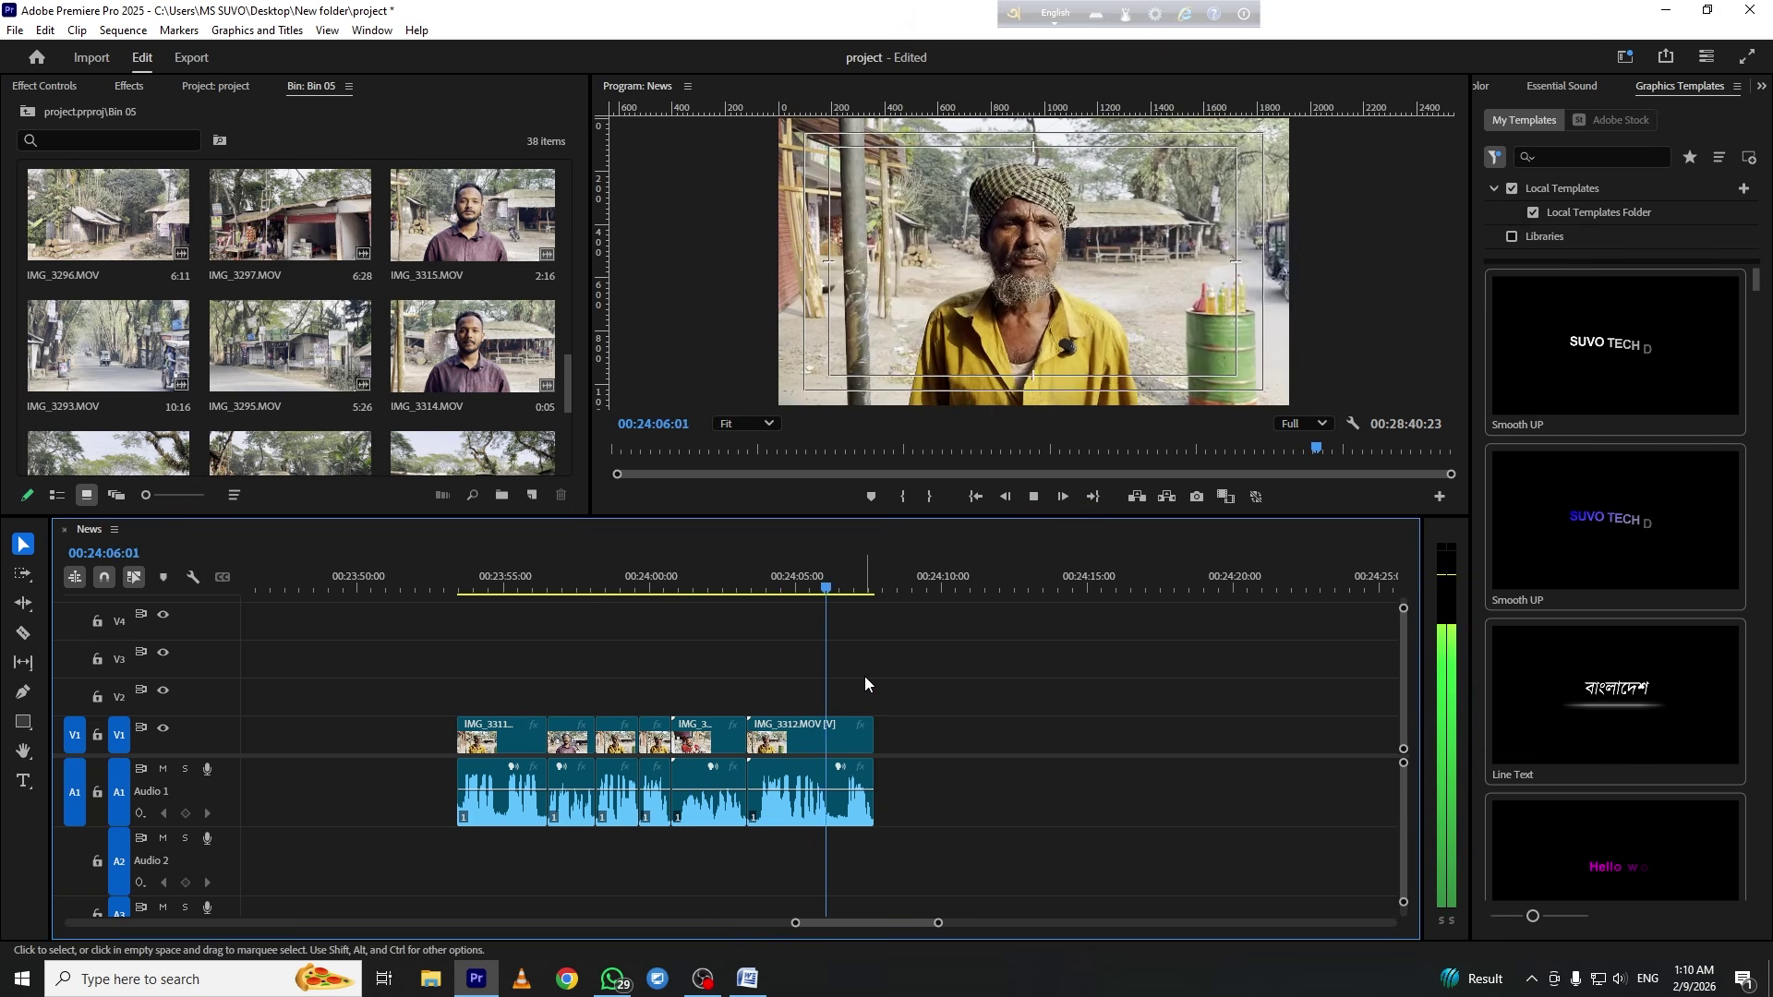
pyautogui.press('space')
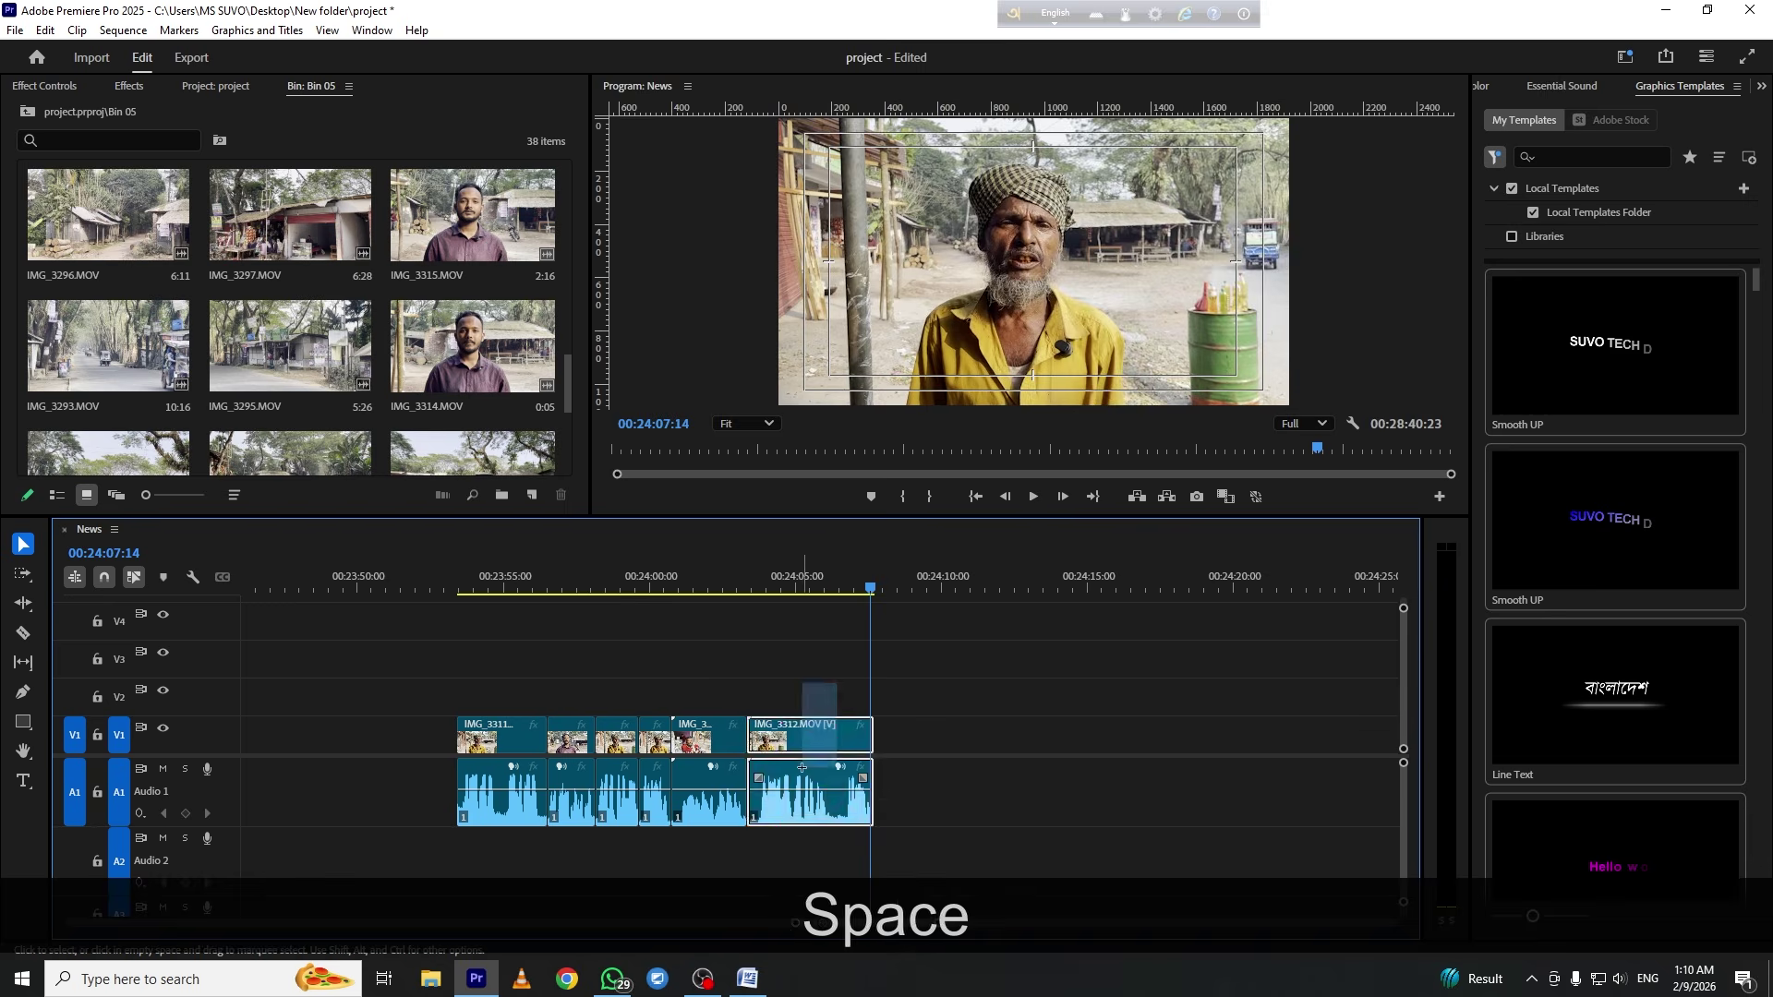
pyautogui.press('f')
# Play the interview group from its start and extend the tail of IMG_3313.MOV to about 00:24:12
pyautogui.moveTo(507, 598); pyautogui.dragTo(473, 591)
pyautogui.press('space')
pyautogui.click(664, 654)
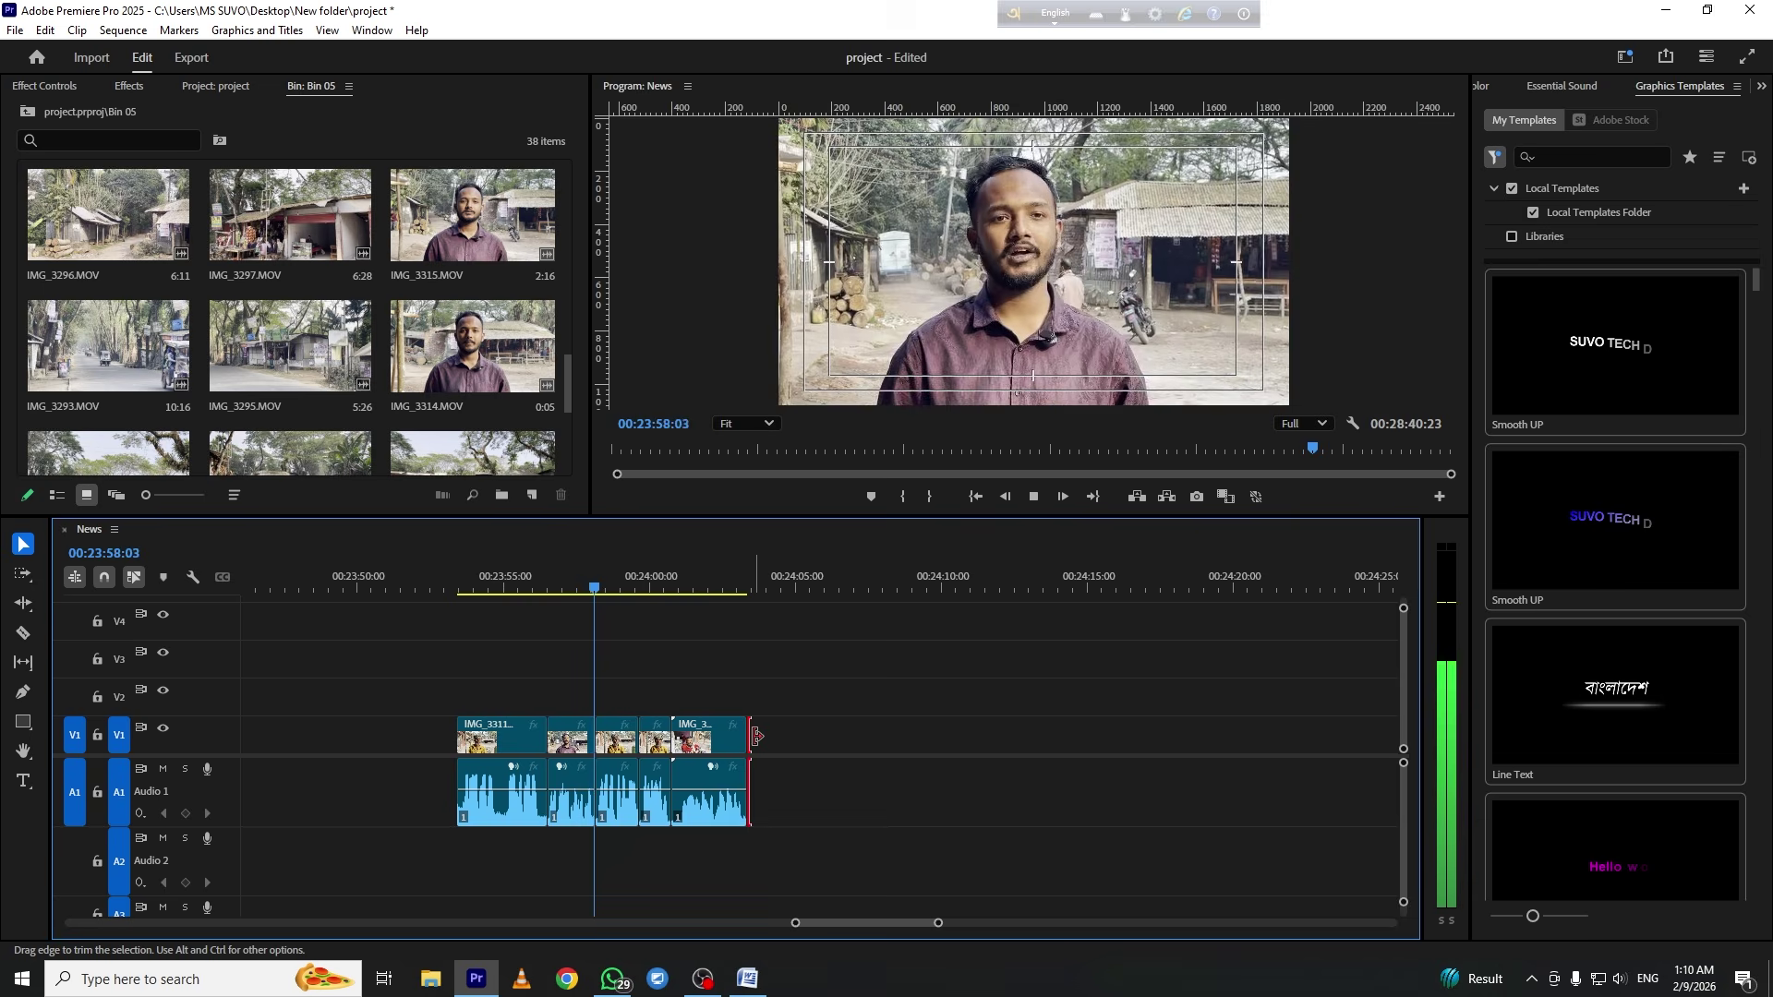
pyautogui.moveTo(745, 734); pyautogui.dragTo(1009, 738)
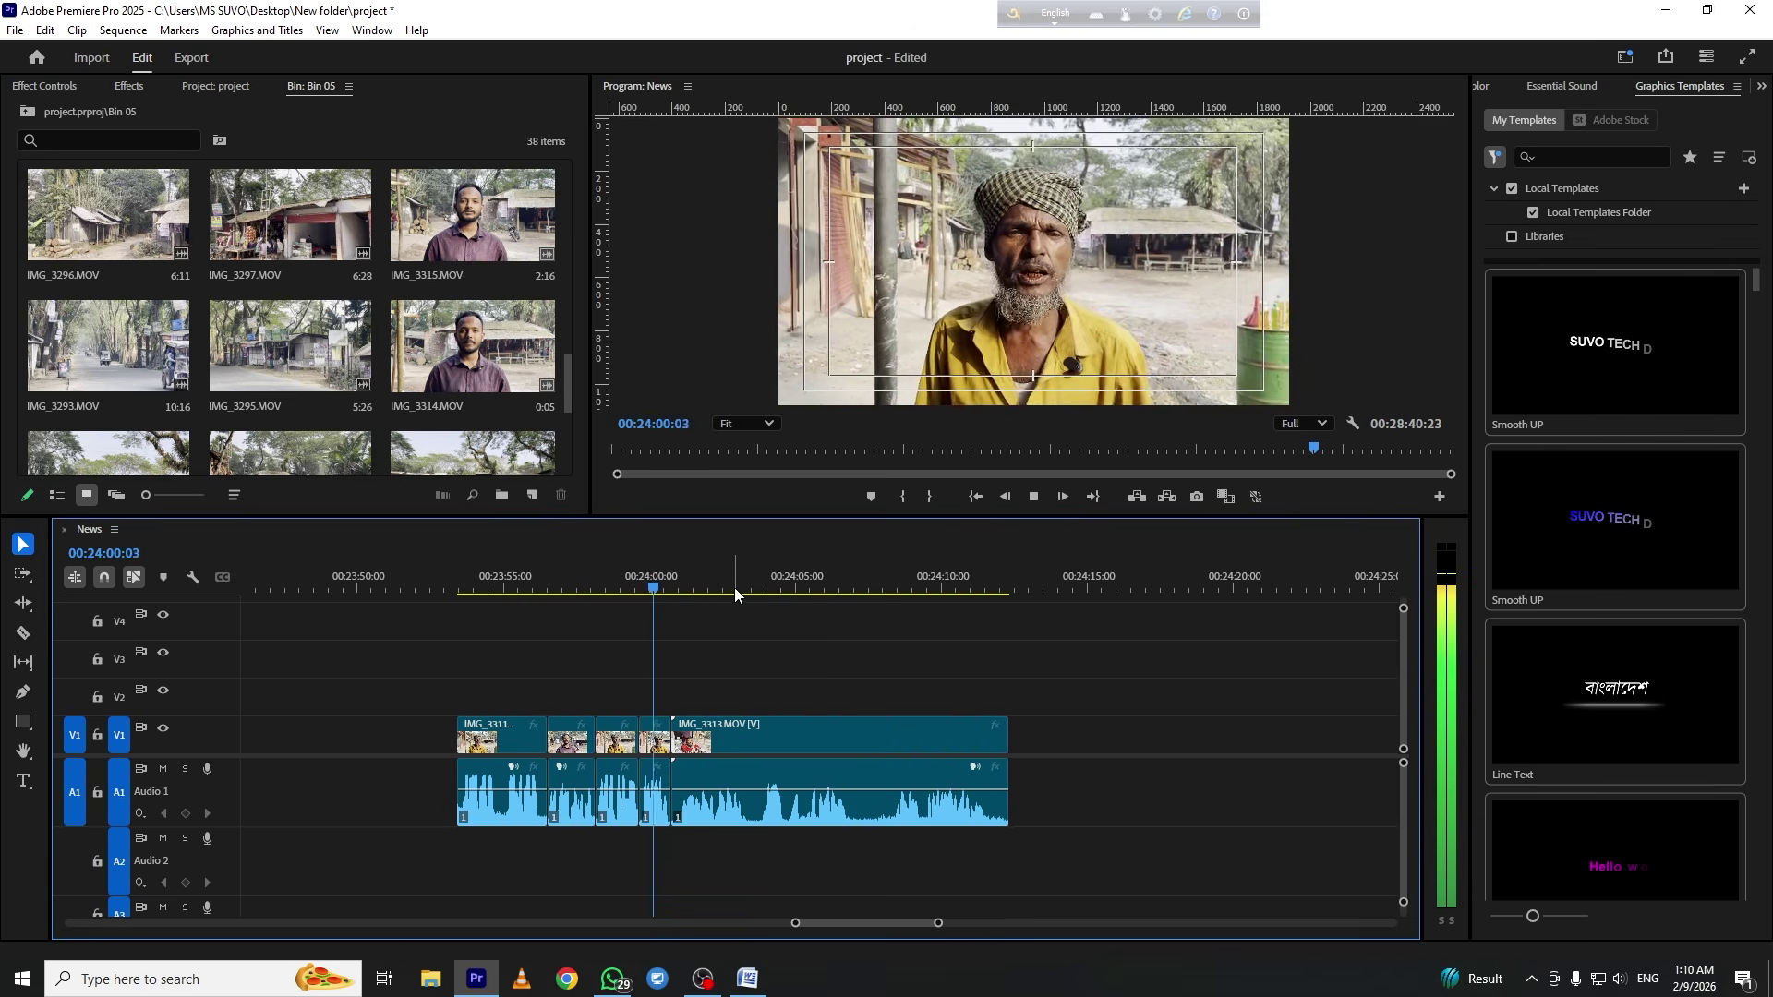
# Play the extended IMG_3313.MOV, split it at about 00:24:08 and ripple delete the part before the cut
pyautogui.click(903, 590)
pyautogui.press('space')
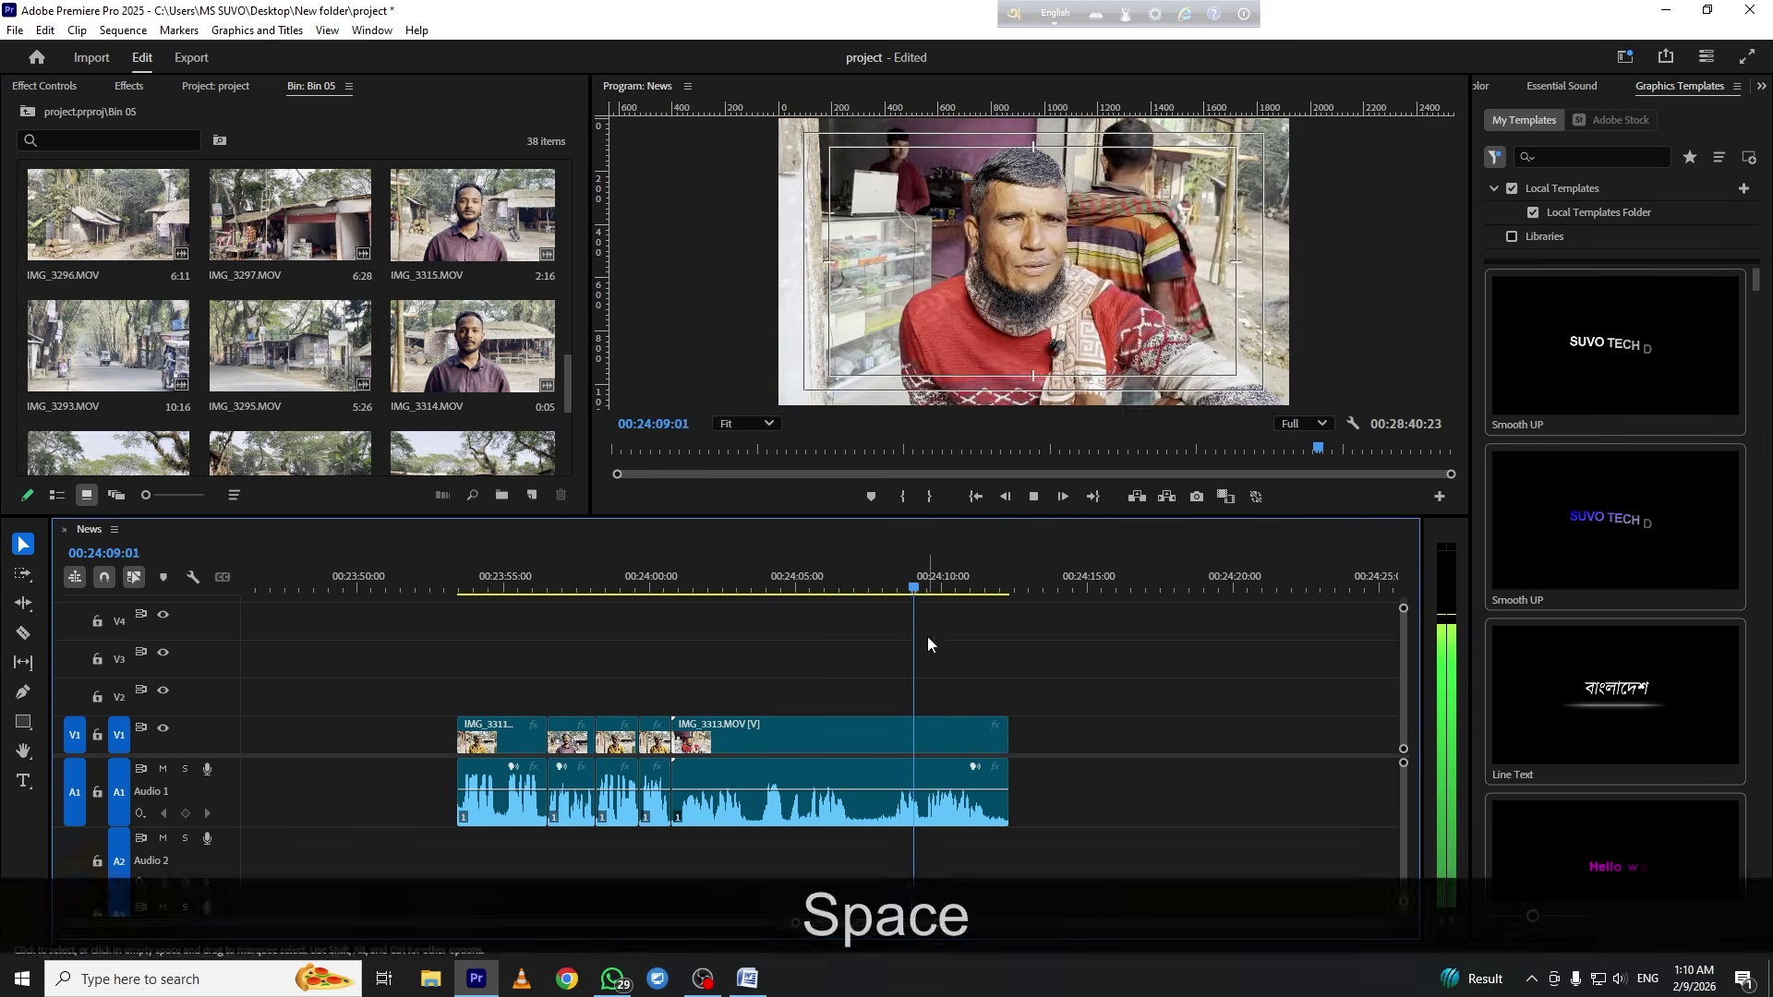
pyautogui.press('c')
pyautogui.click(891, 730)
pyautogui.press('v')
pyautogui.click(806, 728)
pyautogui.press('d')
pyautogui.press('space')
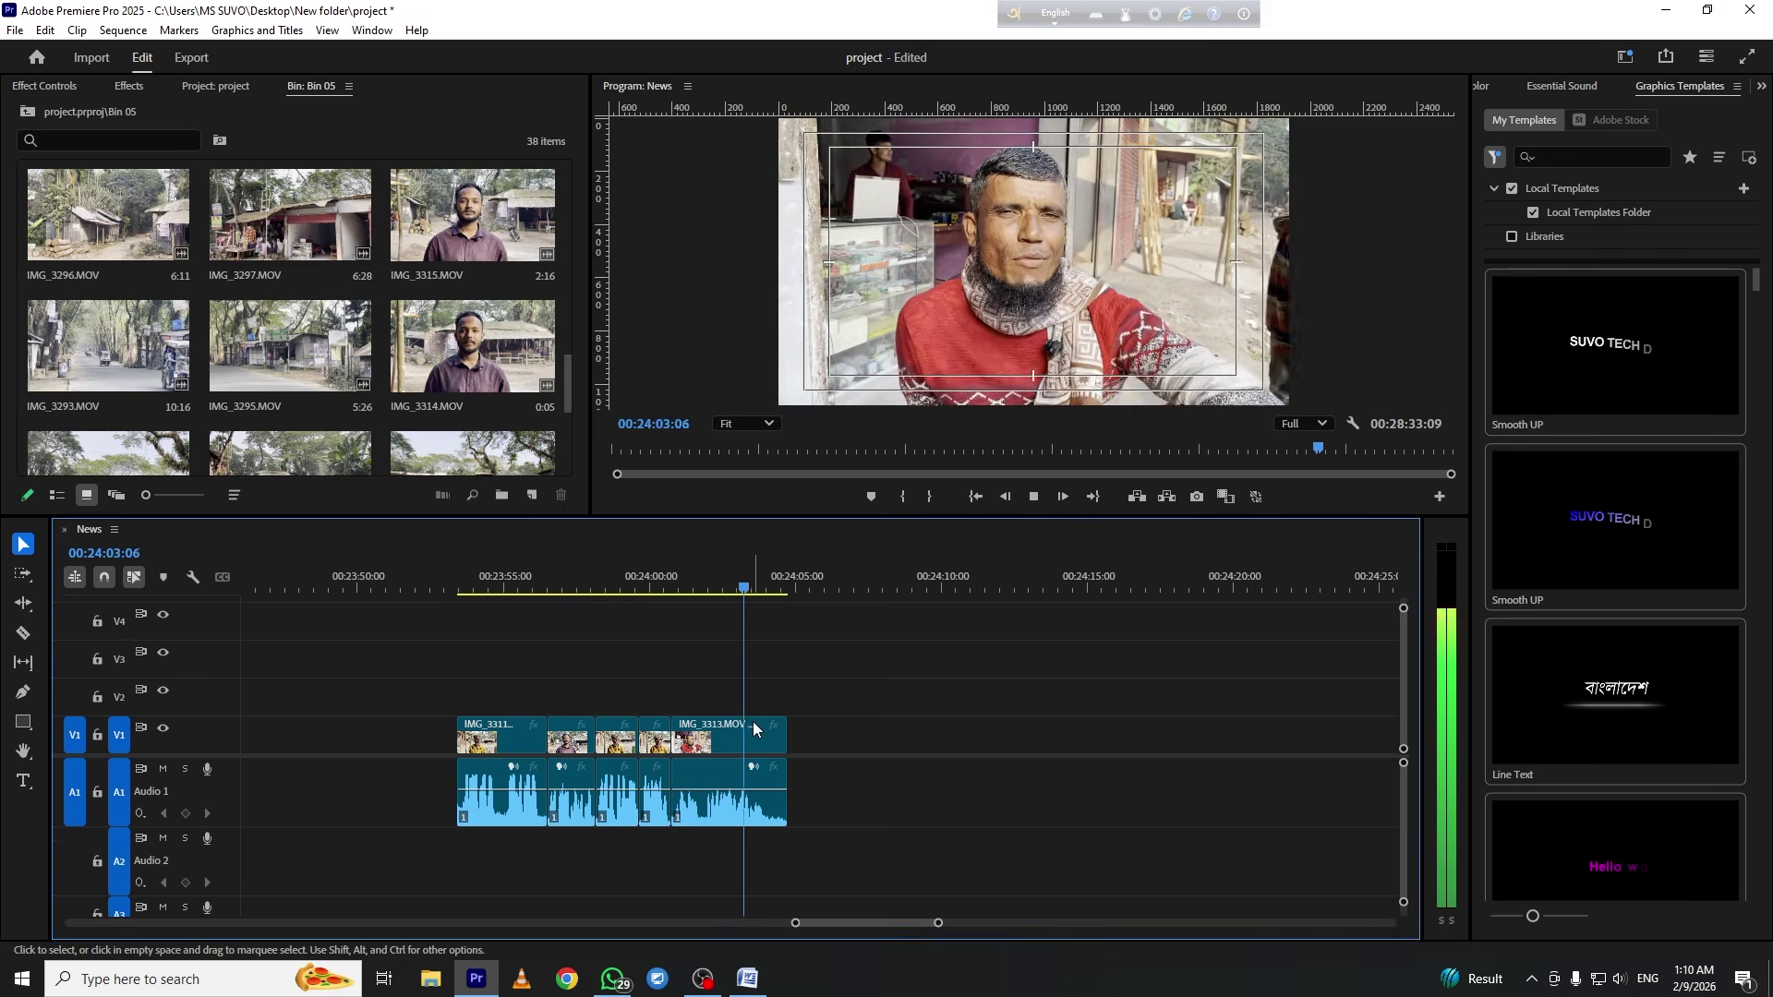
# Trim the end of IMG_3313.MOV back to about 00:24:04 and mark in and out points around the interview group
pyautogui.press('space')
pyautogui.moveTo(783, 739); pyautogui.dragTo(765, 739)
pyautogui.moveTo(835, 660); pyautogui.dragTo(496, 757)
pyautogui.press('`')
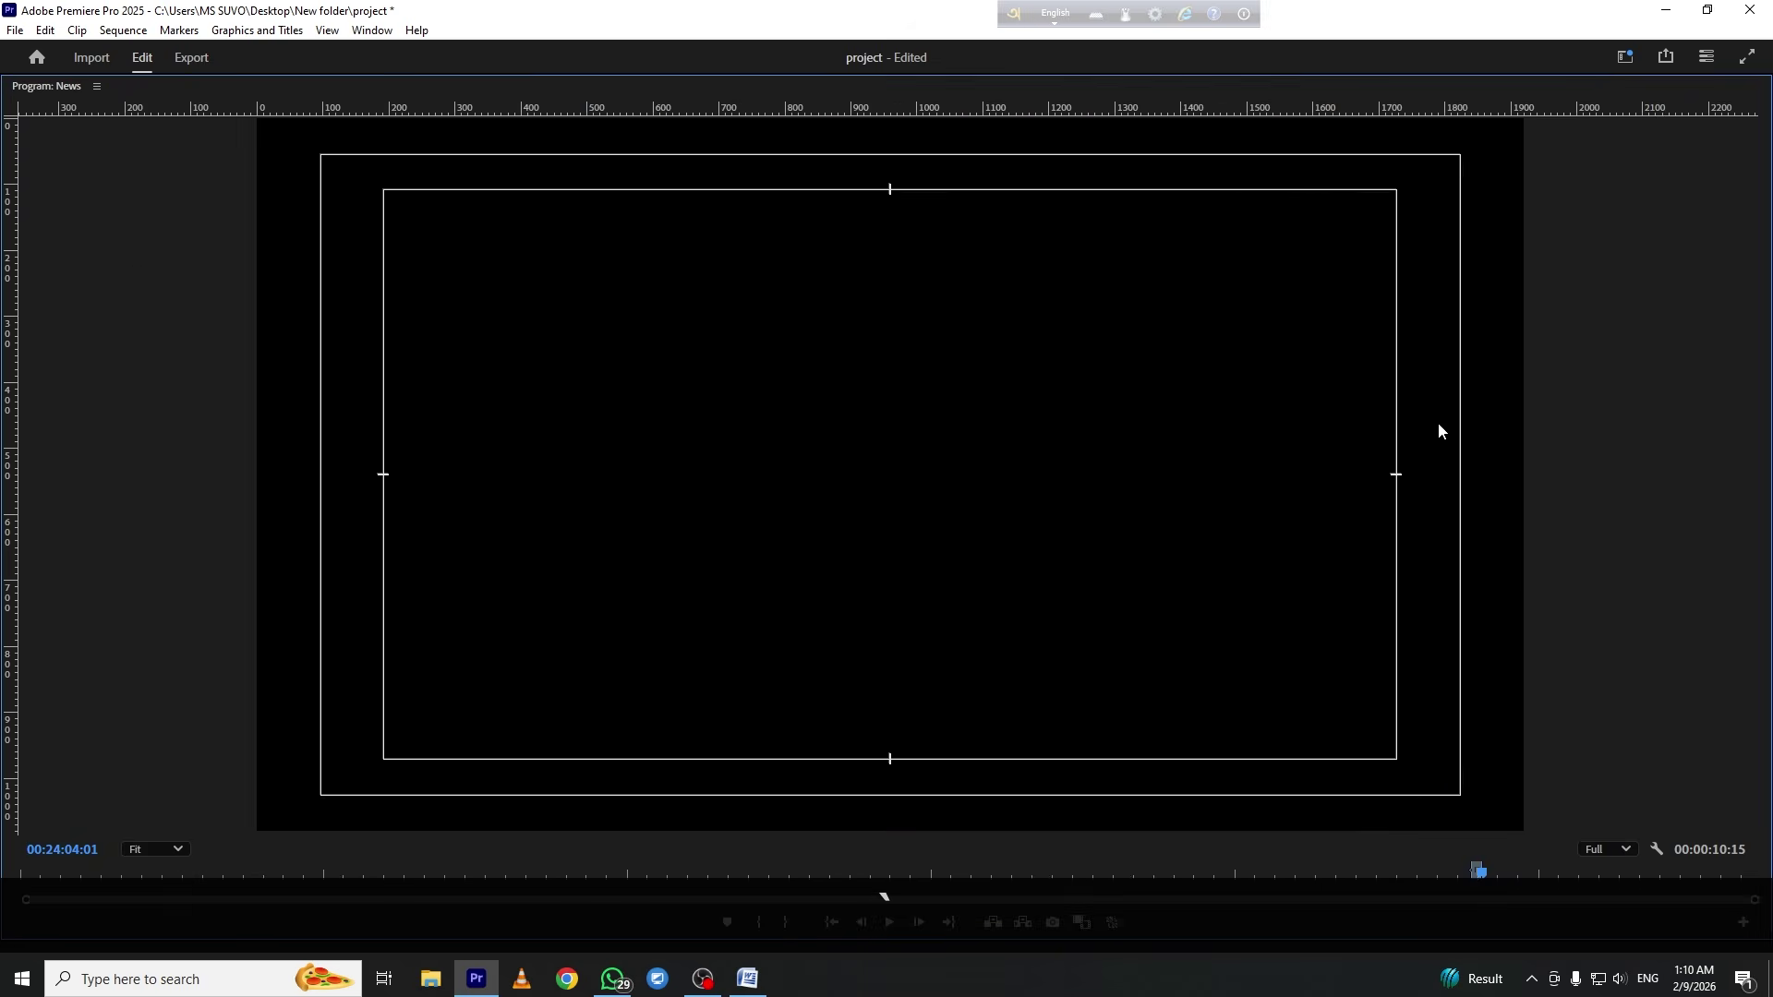
pyautogui.press('`')
# Save the project and clear the sequence's in and out points
pyautogui.click(467, 578)
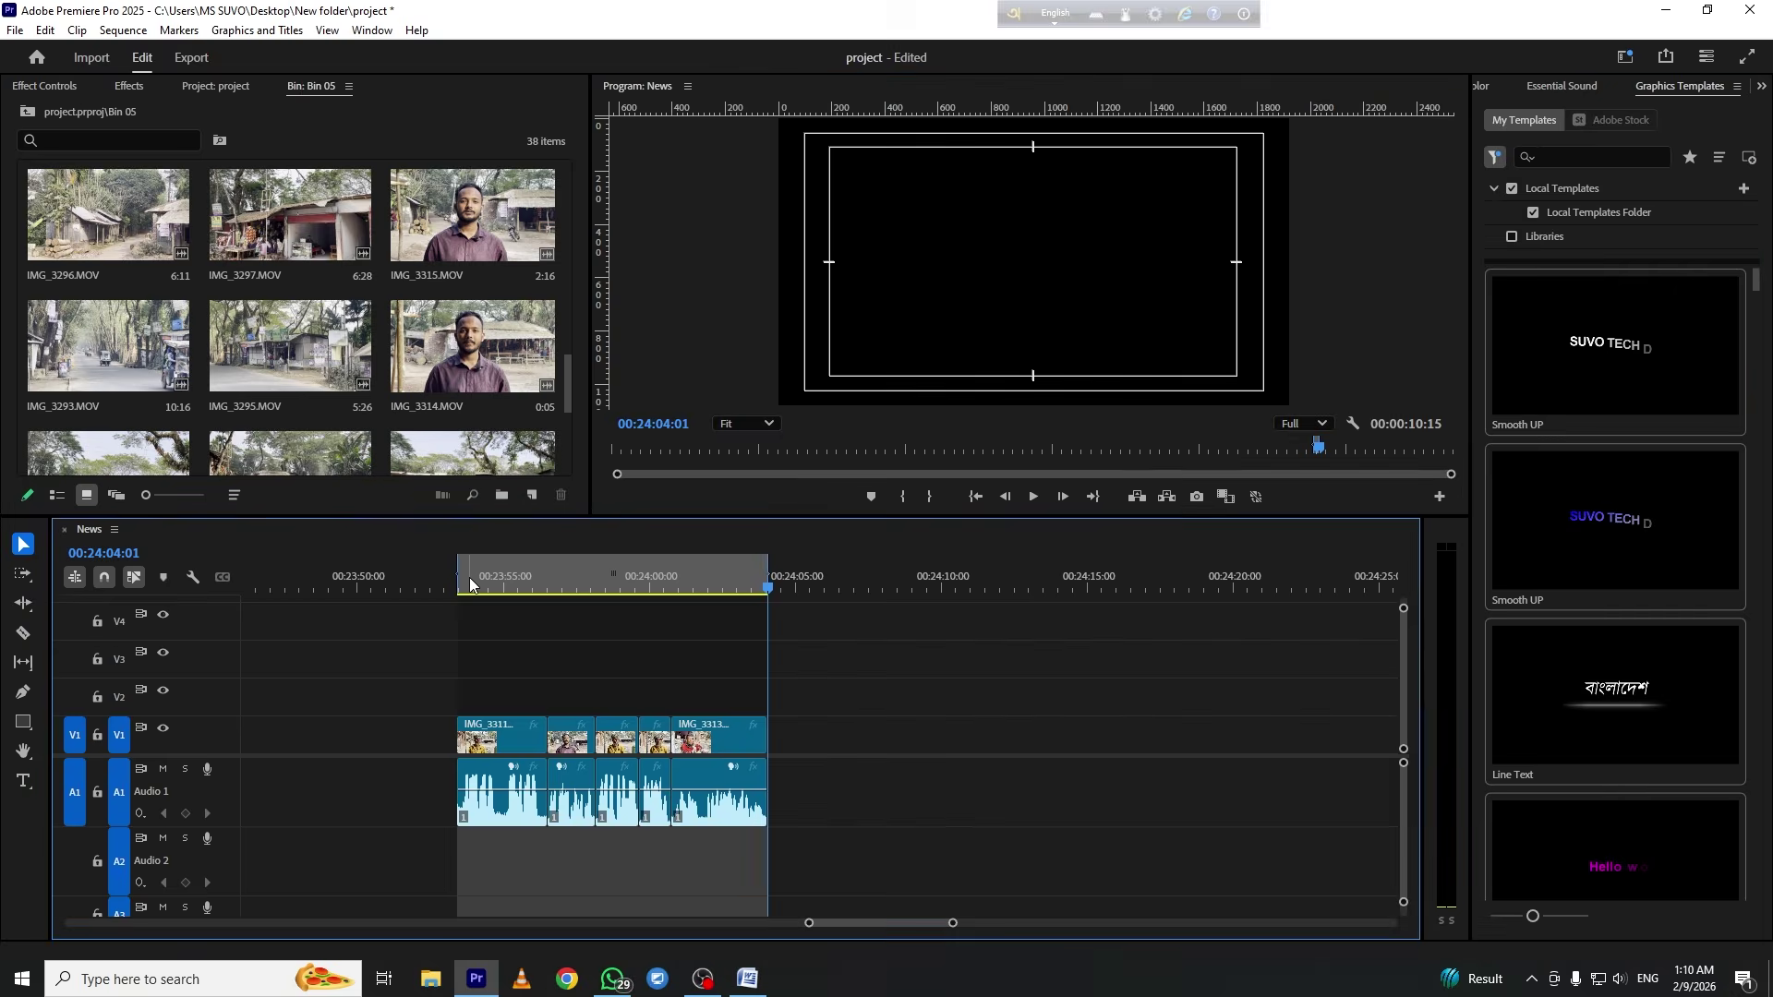
pyautogui.scroll(-5, 412, 414)
pyautogui.click(427, 387)
pyautogui.click(613, 606)
pyautogui.hotkey('ctrl', 's')
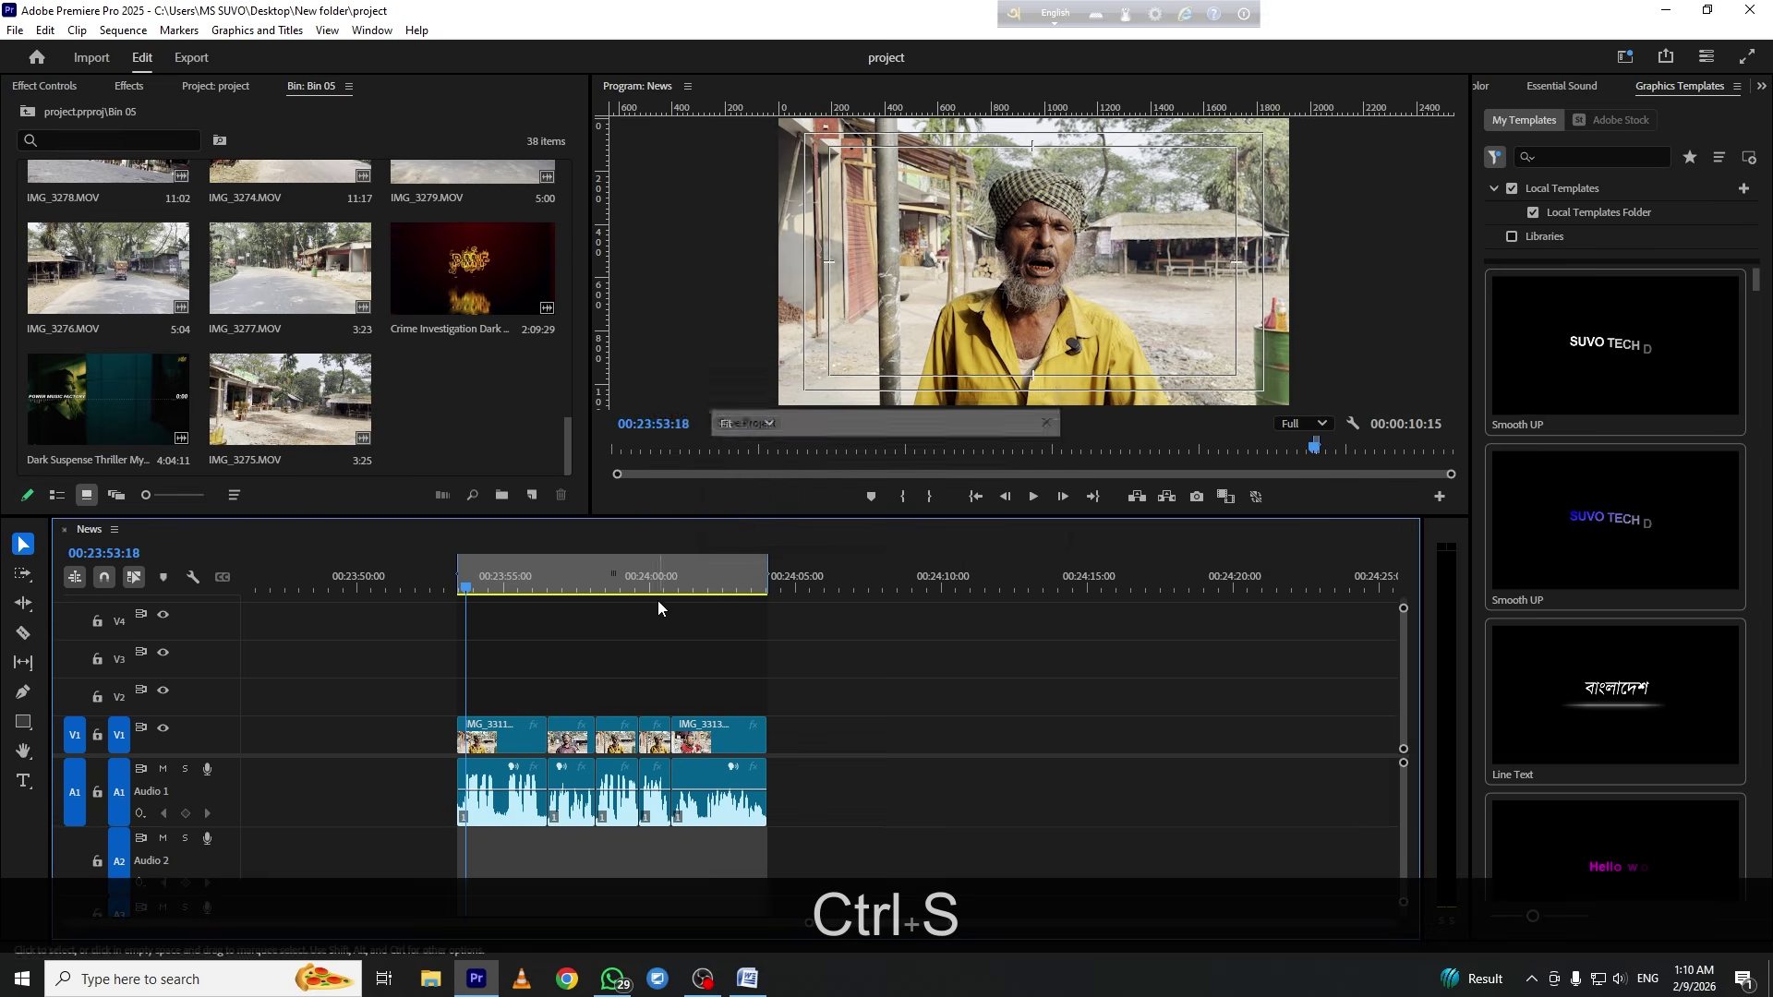
pyautogui.rightClick(635, 584)
pyautogui.click(729, 334)
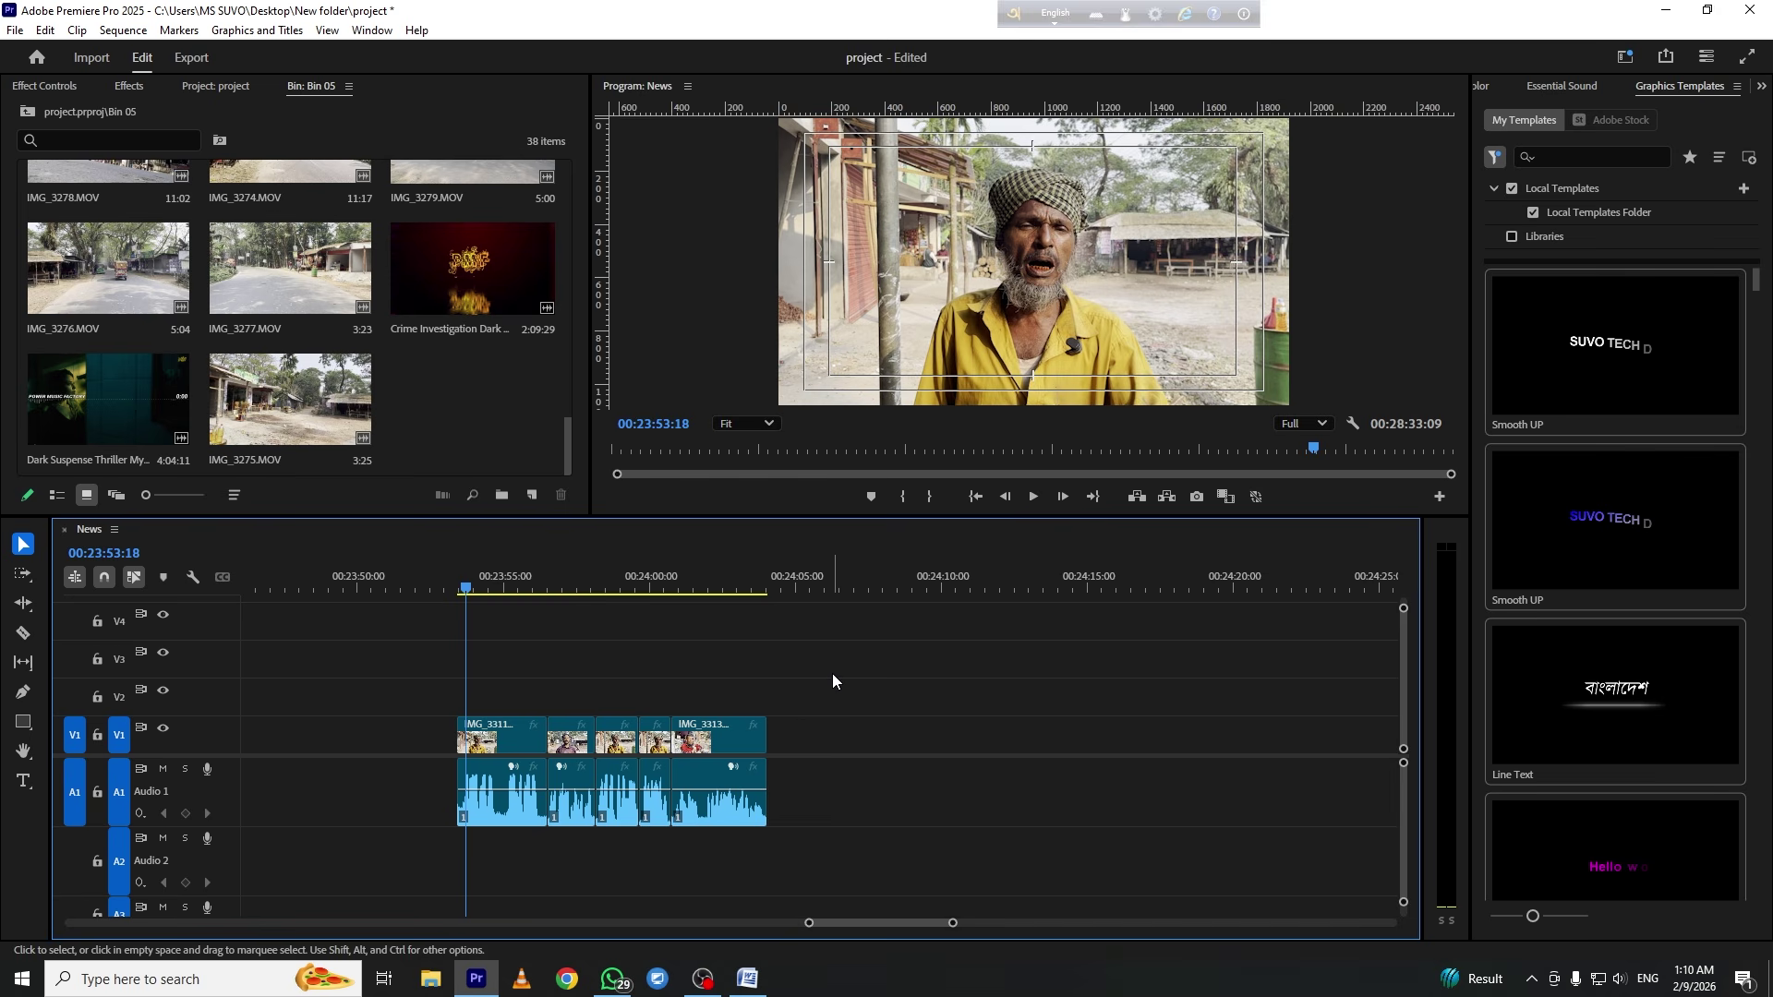
# Place the Crime Investigation music clip at about 00:24:02 on the timeline and unlink and delete its video part
pyautogui.click(453, 420)
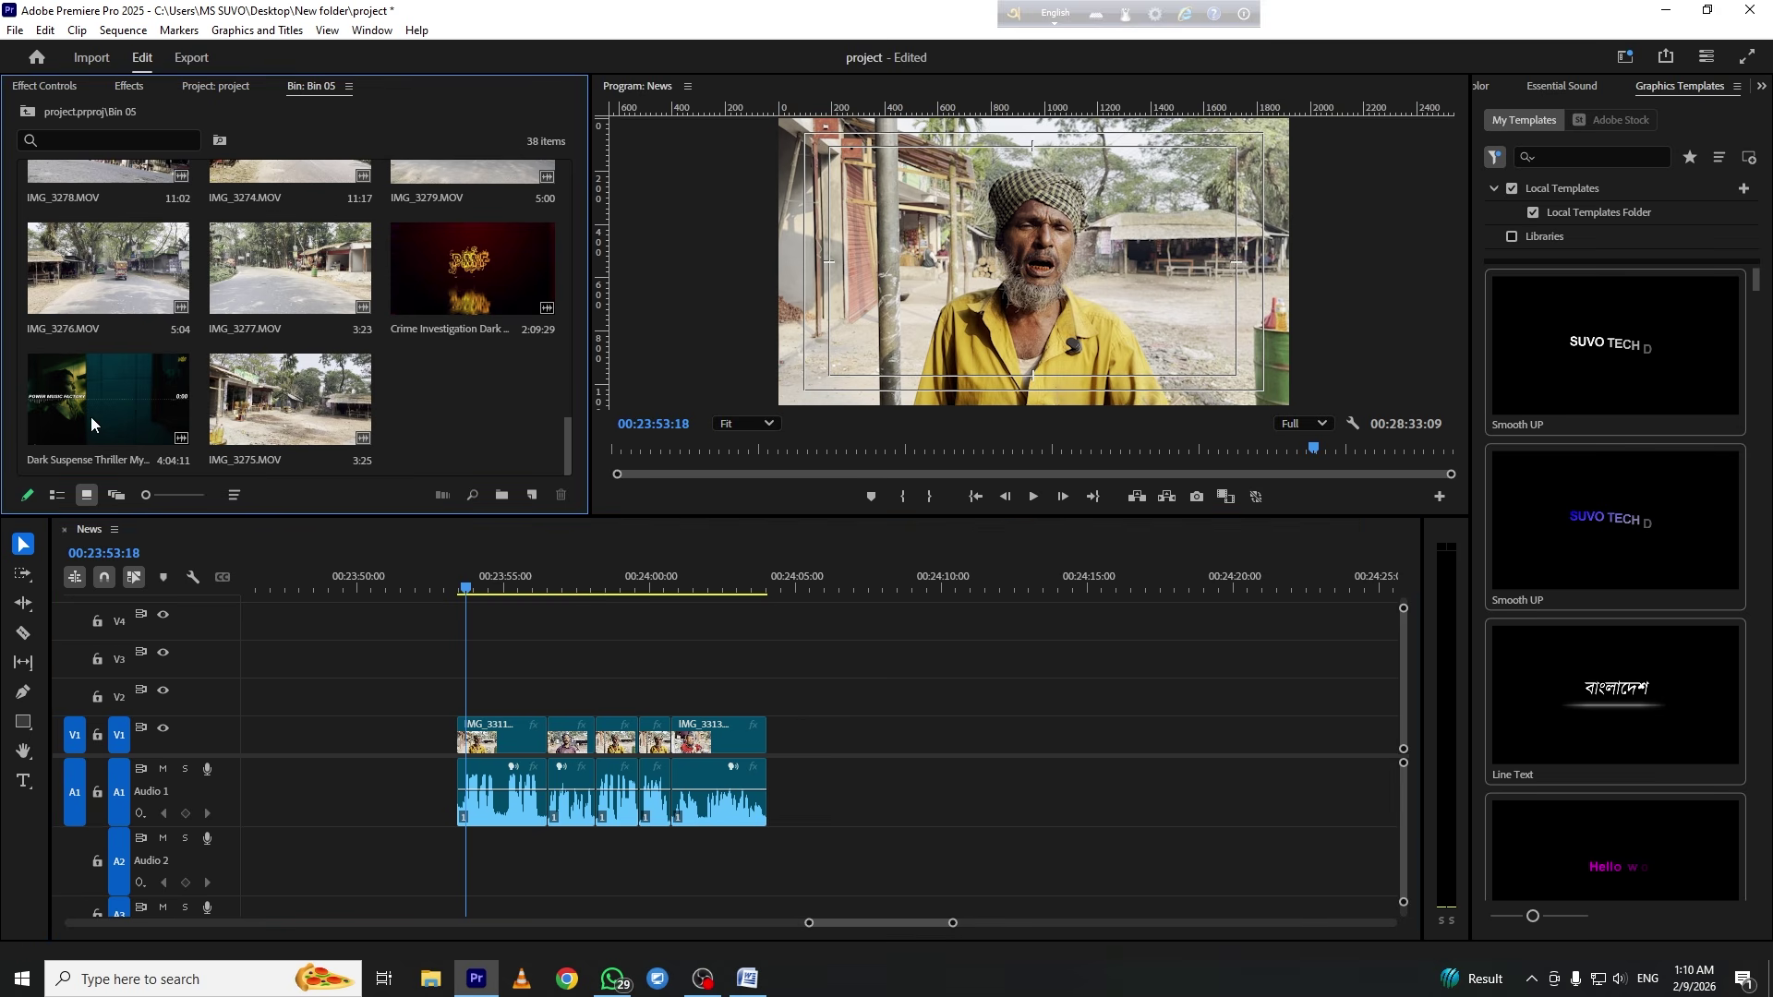
pyautogui.moveTo(430, 268); pyautogui.dragTo(762, 664)
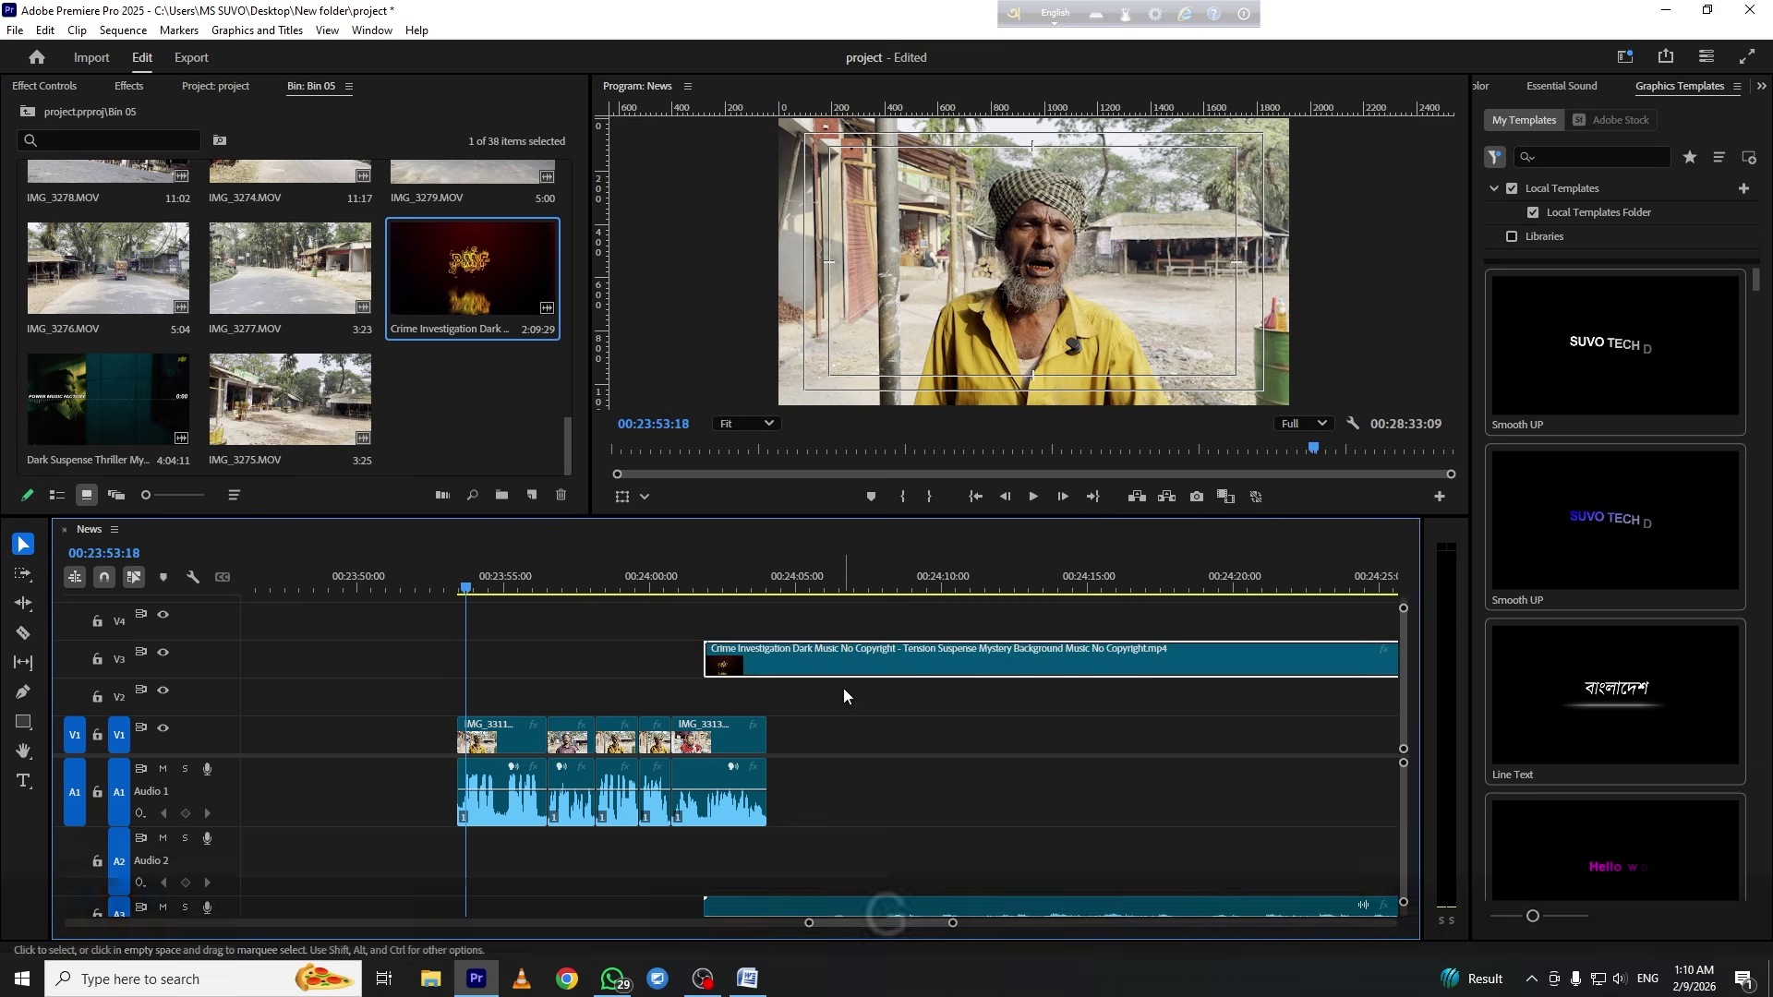
pyautogui.press('g')
pyautogui.press('f')
pyautogui.press('`')
pyautogui.press('`')
# Play the Crime Investigation music, split it at about 00:24:06 and delete the part before the cut
pyautogui.click(802, 577)
pyautogui.press('`')
pyautogui.press('space')
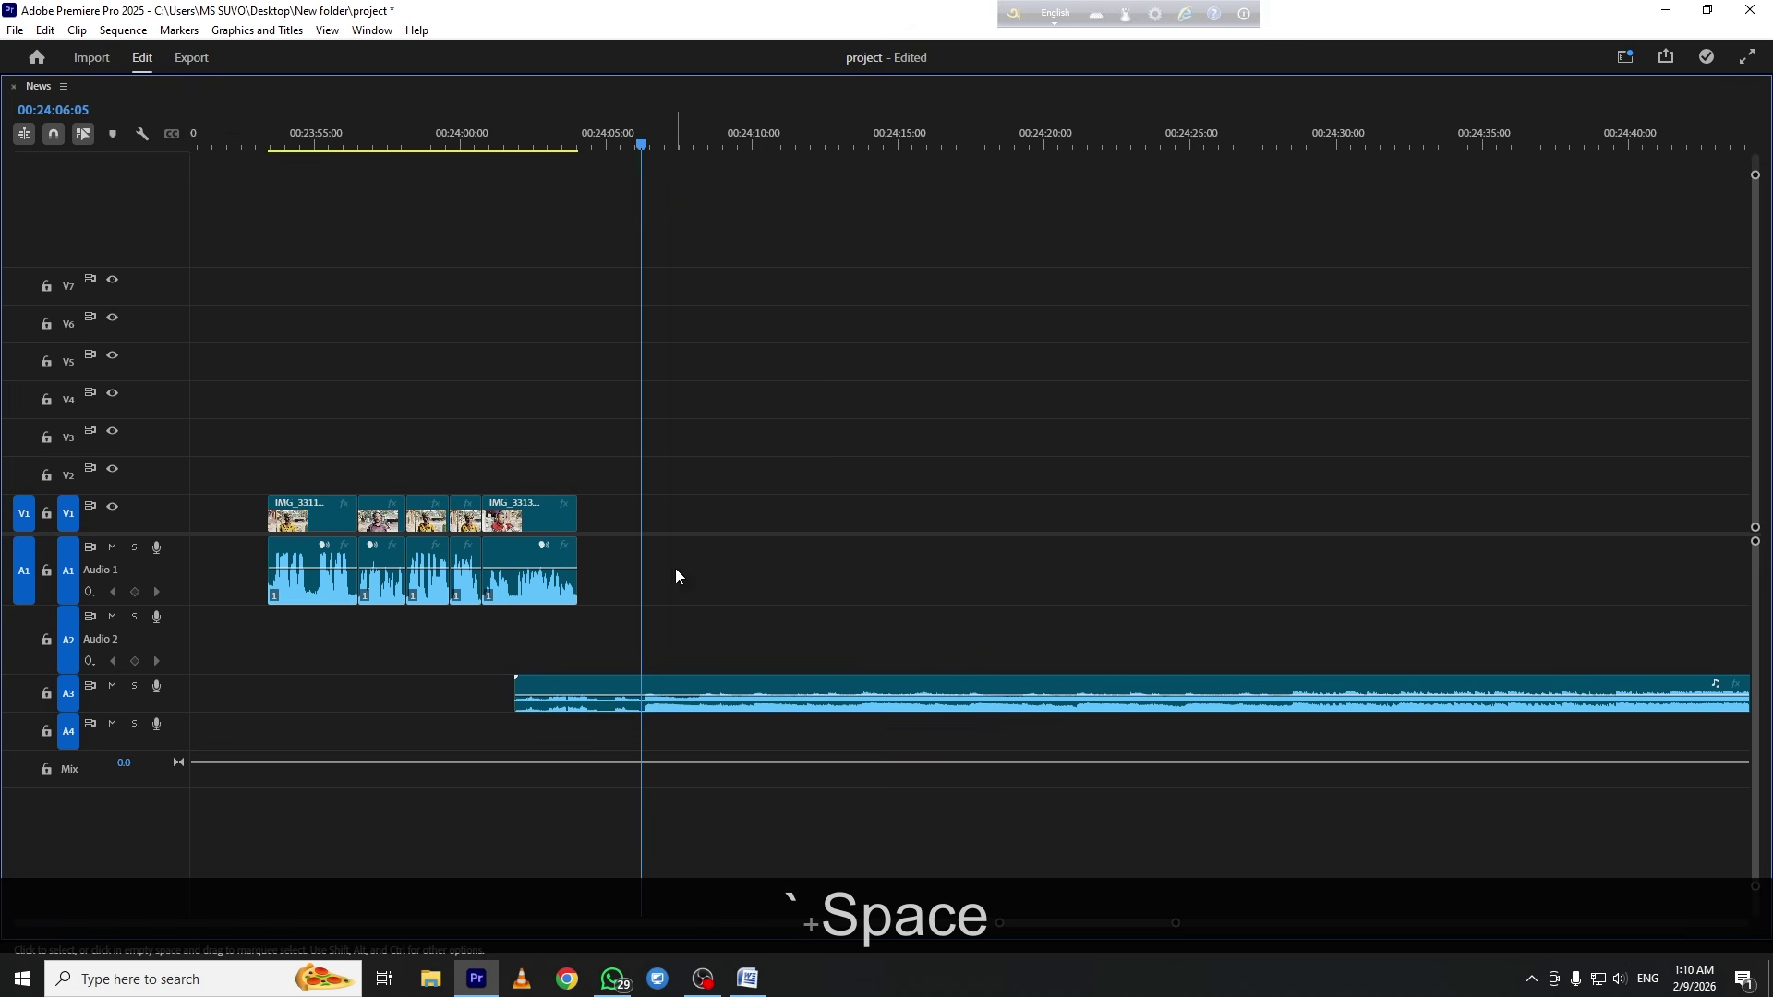
pyautogui.press('c')
pyautogui.click(641, 692)
pyautogui.press('v')
pyautogui.click(605, 691)
pyautogui.press('f')
# Move the remaining Crime Investigation music to Audio 2 so it starts with the interview group
pyautogui.press('-')
pyautogui.press('-')
pyautogui.press('-')
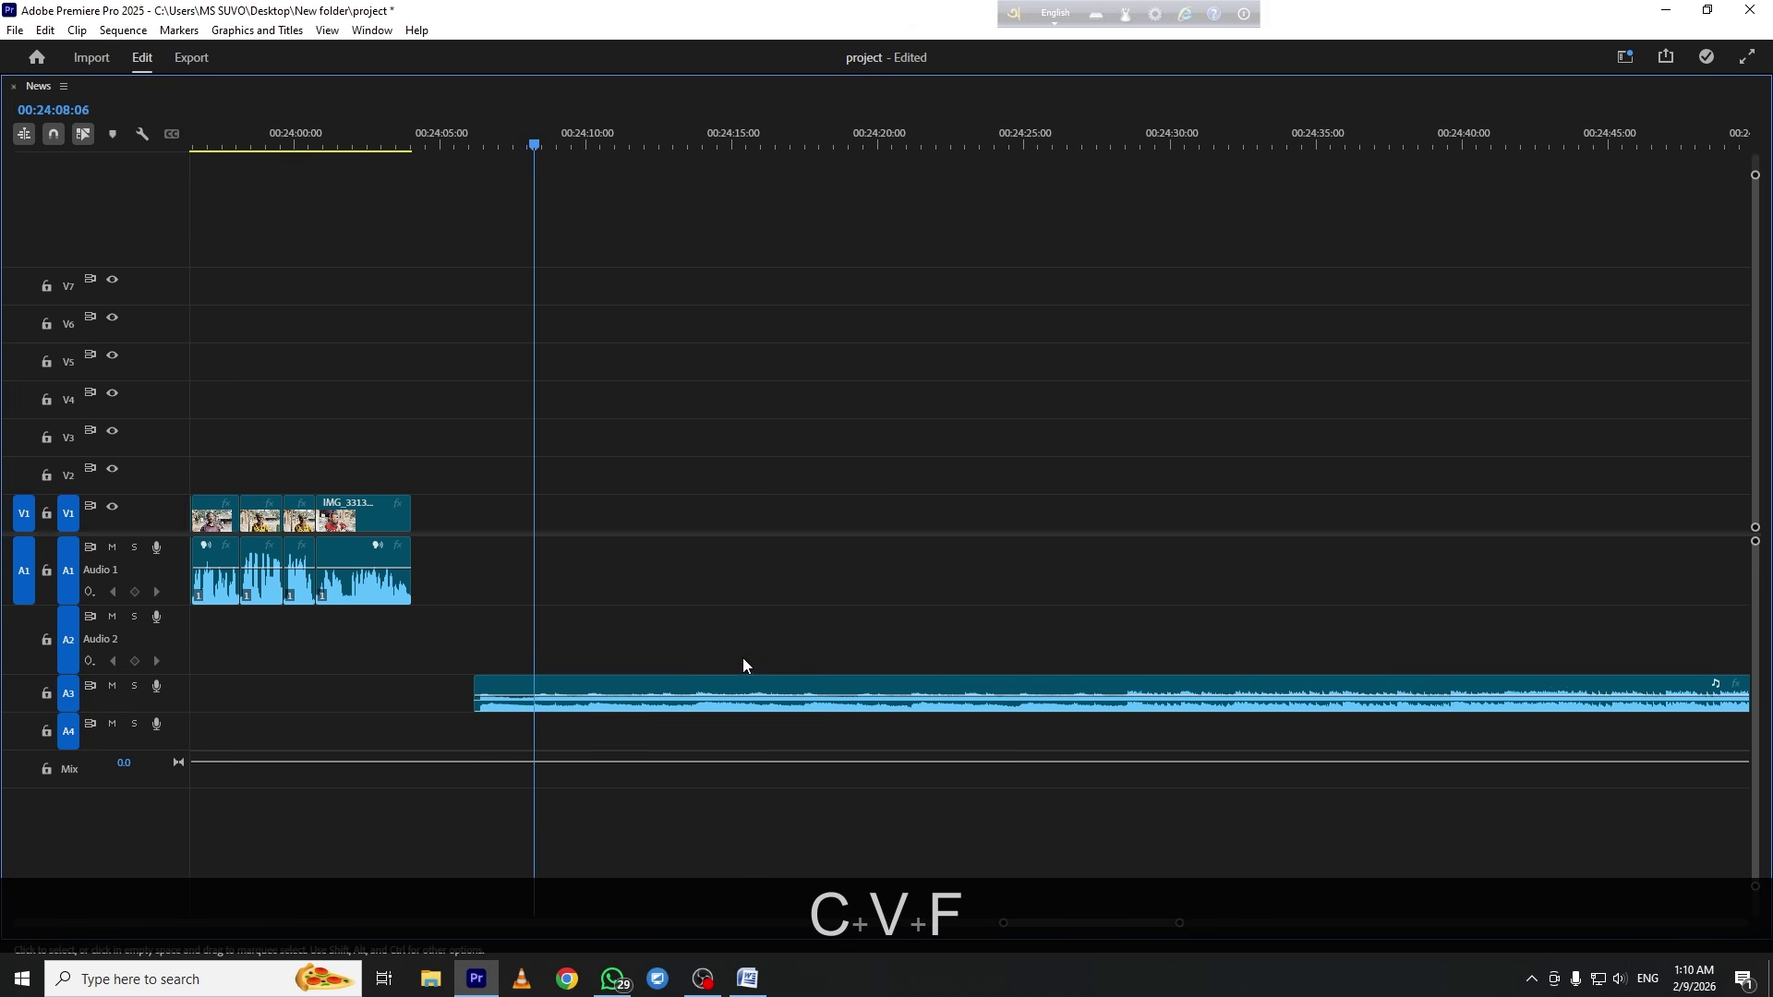
pyautogui.moveTo(1053, 688); pyautogui.dragTo(1007, 637)
pyautogui.press('=')
pyautogui.press('=')
pyautogui.press('=')
pyautogui.press('=')
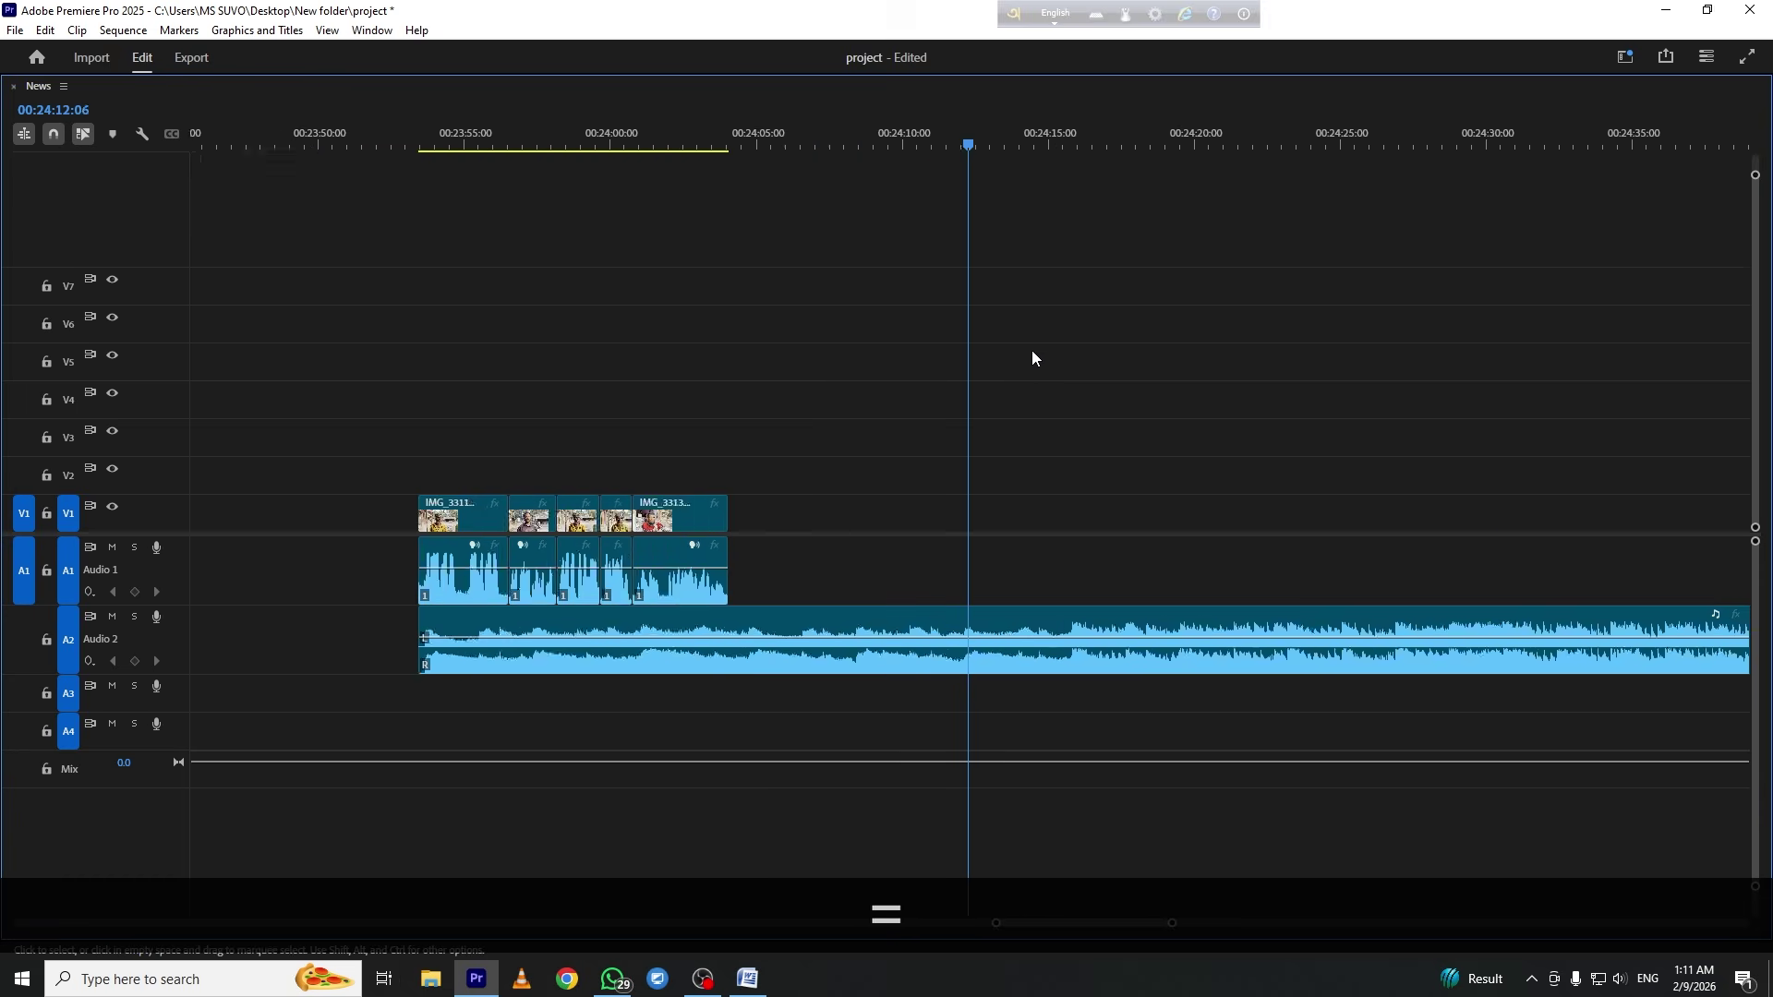
# Play the Crime Investigation music up to 00:24:19:16 and delete it from the timeline
pyautogui.press('space')
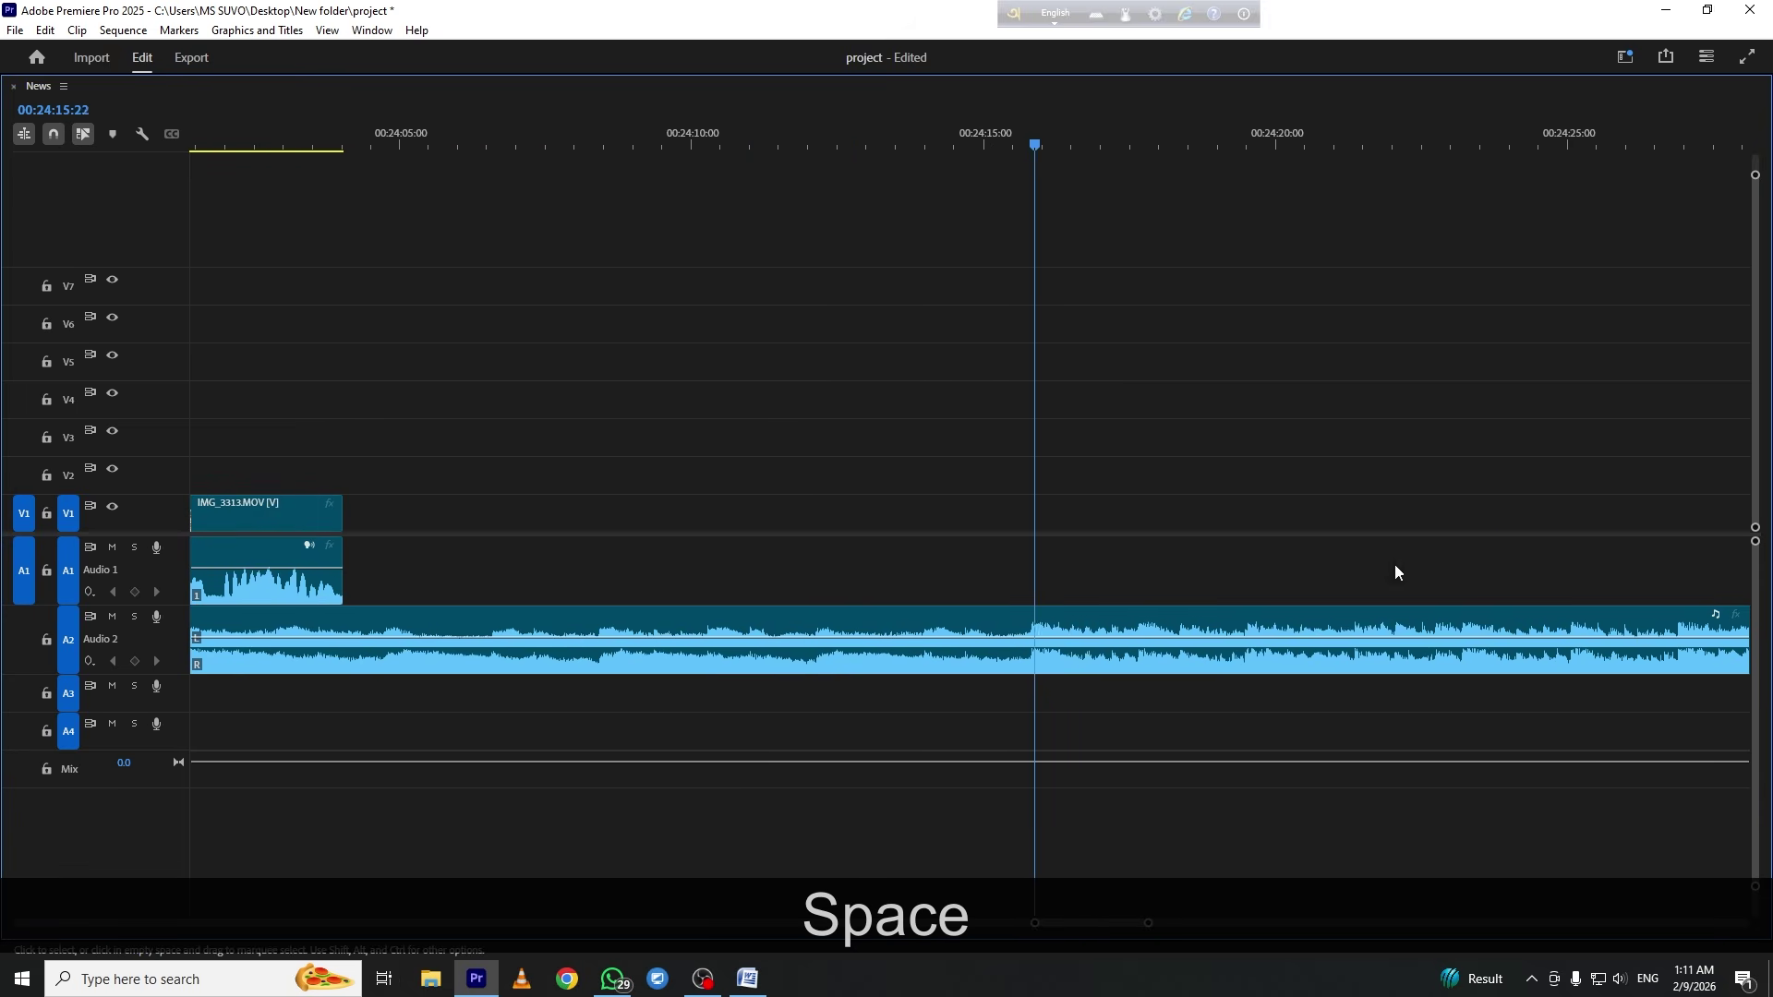
pyautogui.click(1621, 975)
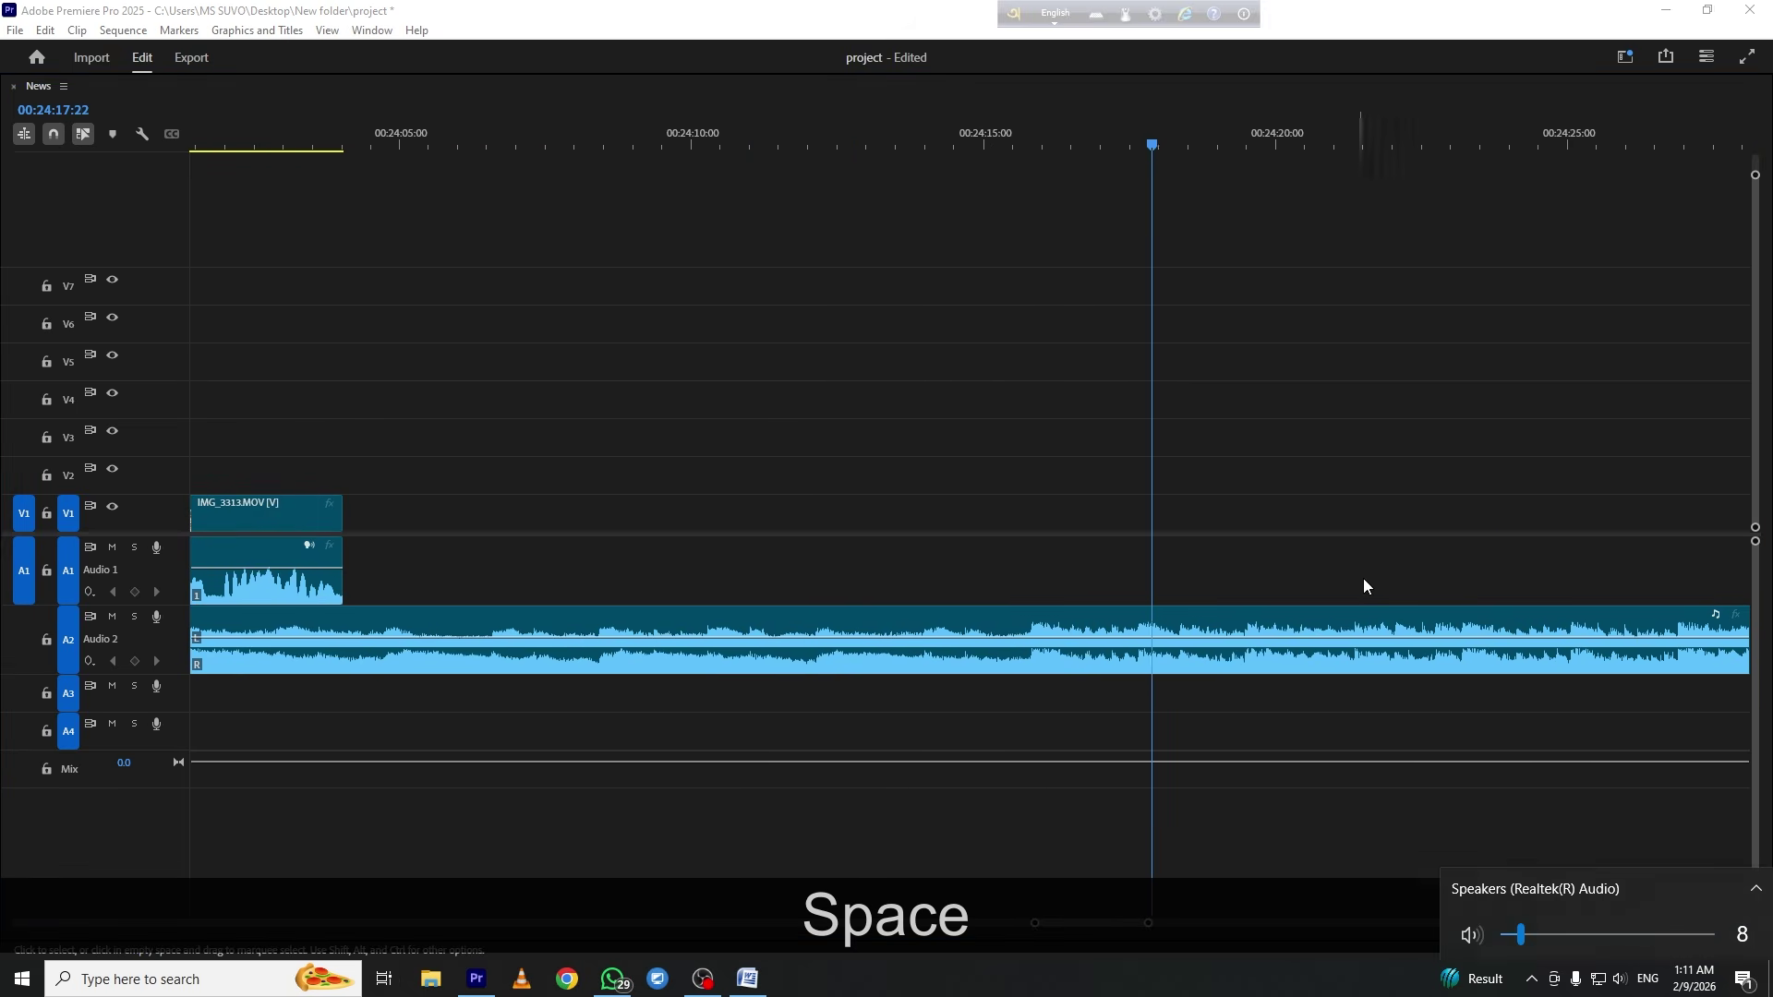
pyautogui.press('space')
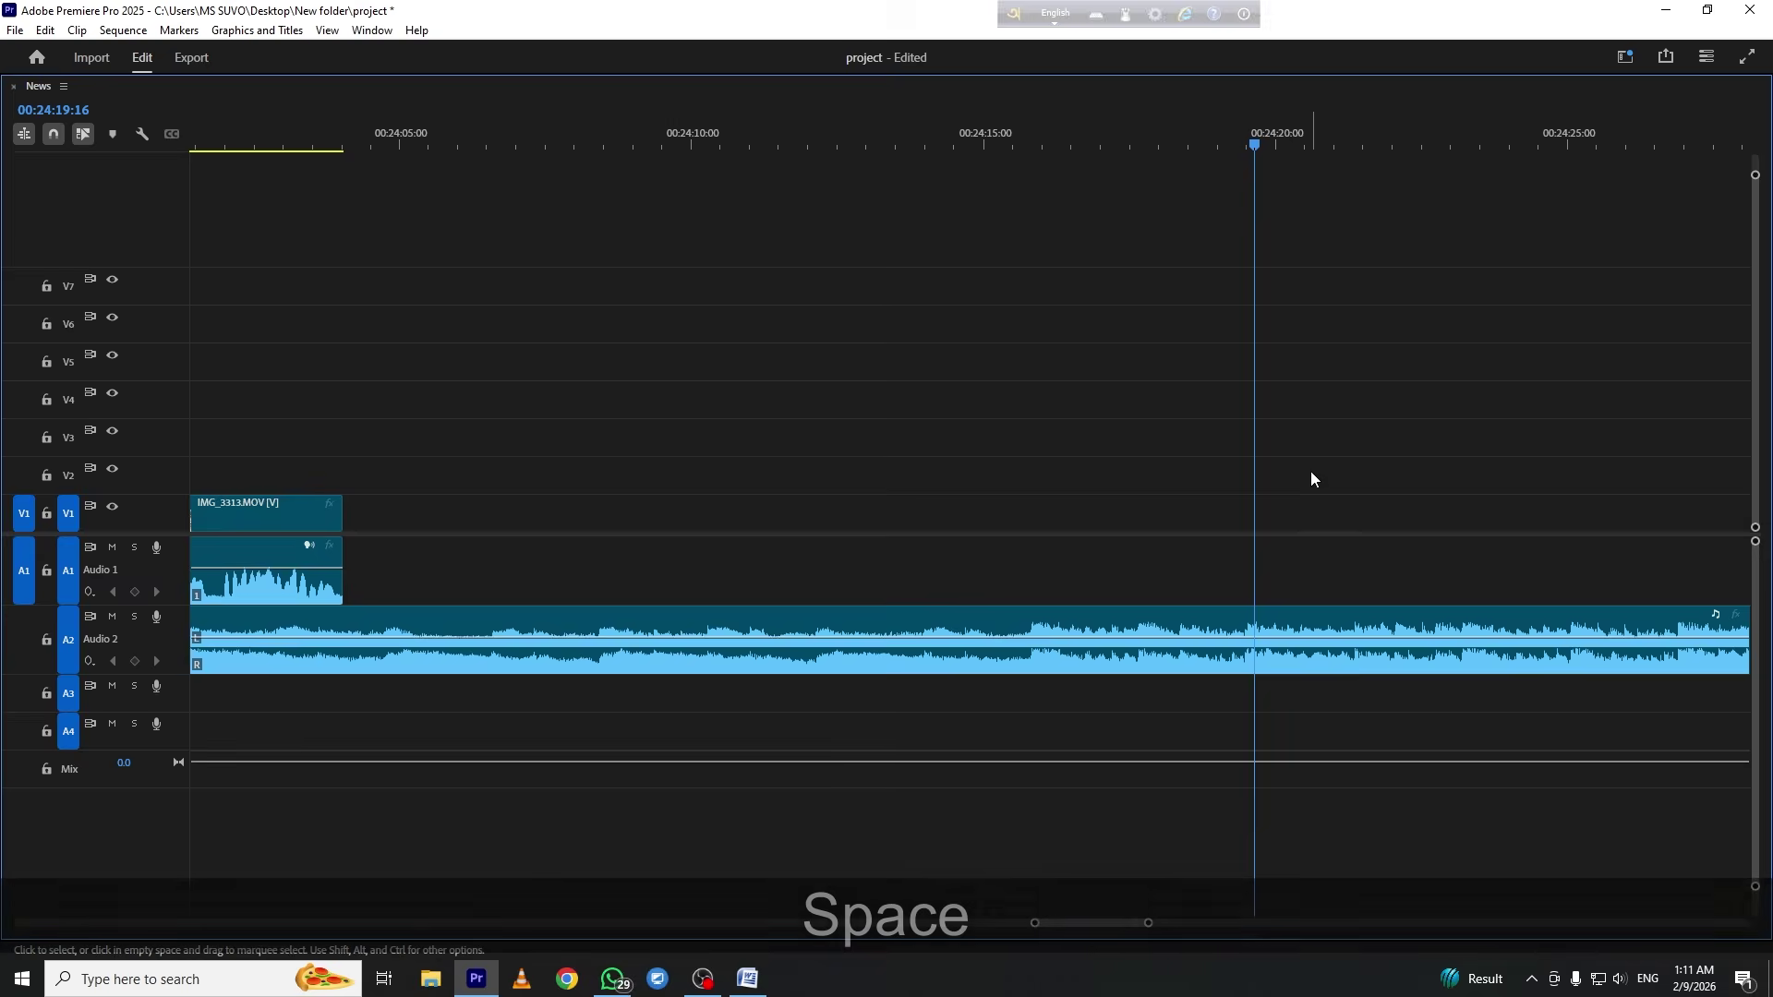
pyautogui.press('-')
pyautogui.press('-')
pyautogui.press('-')
pyautogui.moveTo(1128, 496); pyautogui.dragTo(998, 711)
pyautogui.press('f')
# Place the Dark Suspense Thriller music on the timeline at about 00:24:02 and keep only its audio on track A3
pyautogui.press('`')
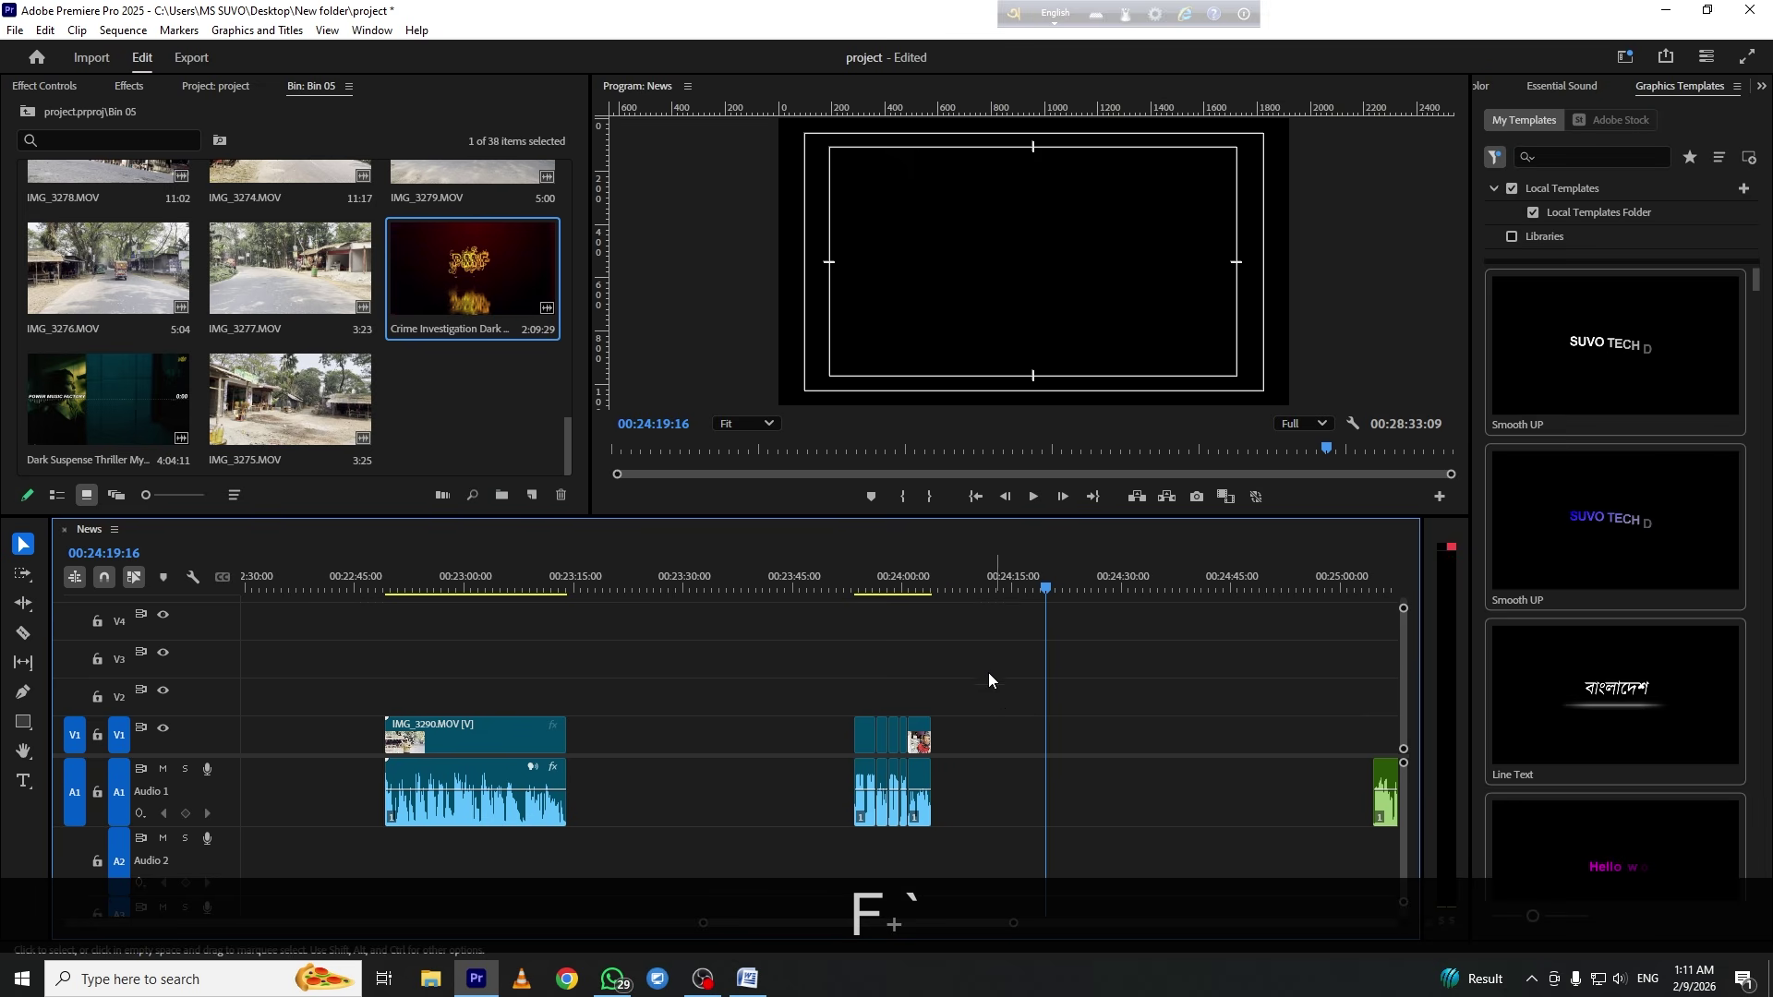
pyautogui.moveTo(83, 383); pyautogui.dragTo(1039, 666)
pyautogui.press('`')
# Play the Dark Suspense Thriller music at several points from about 00:24:20 and expand its audio track A3
pyautogui.press('space')
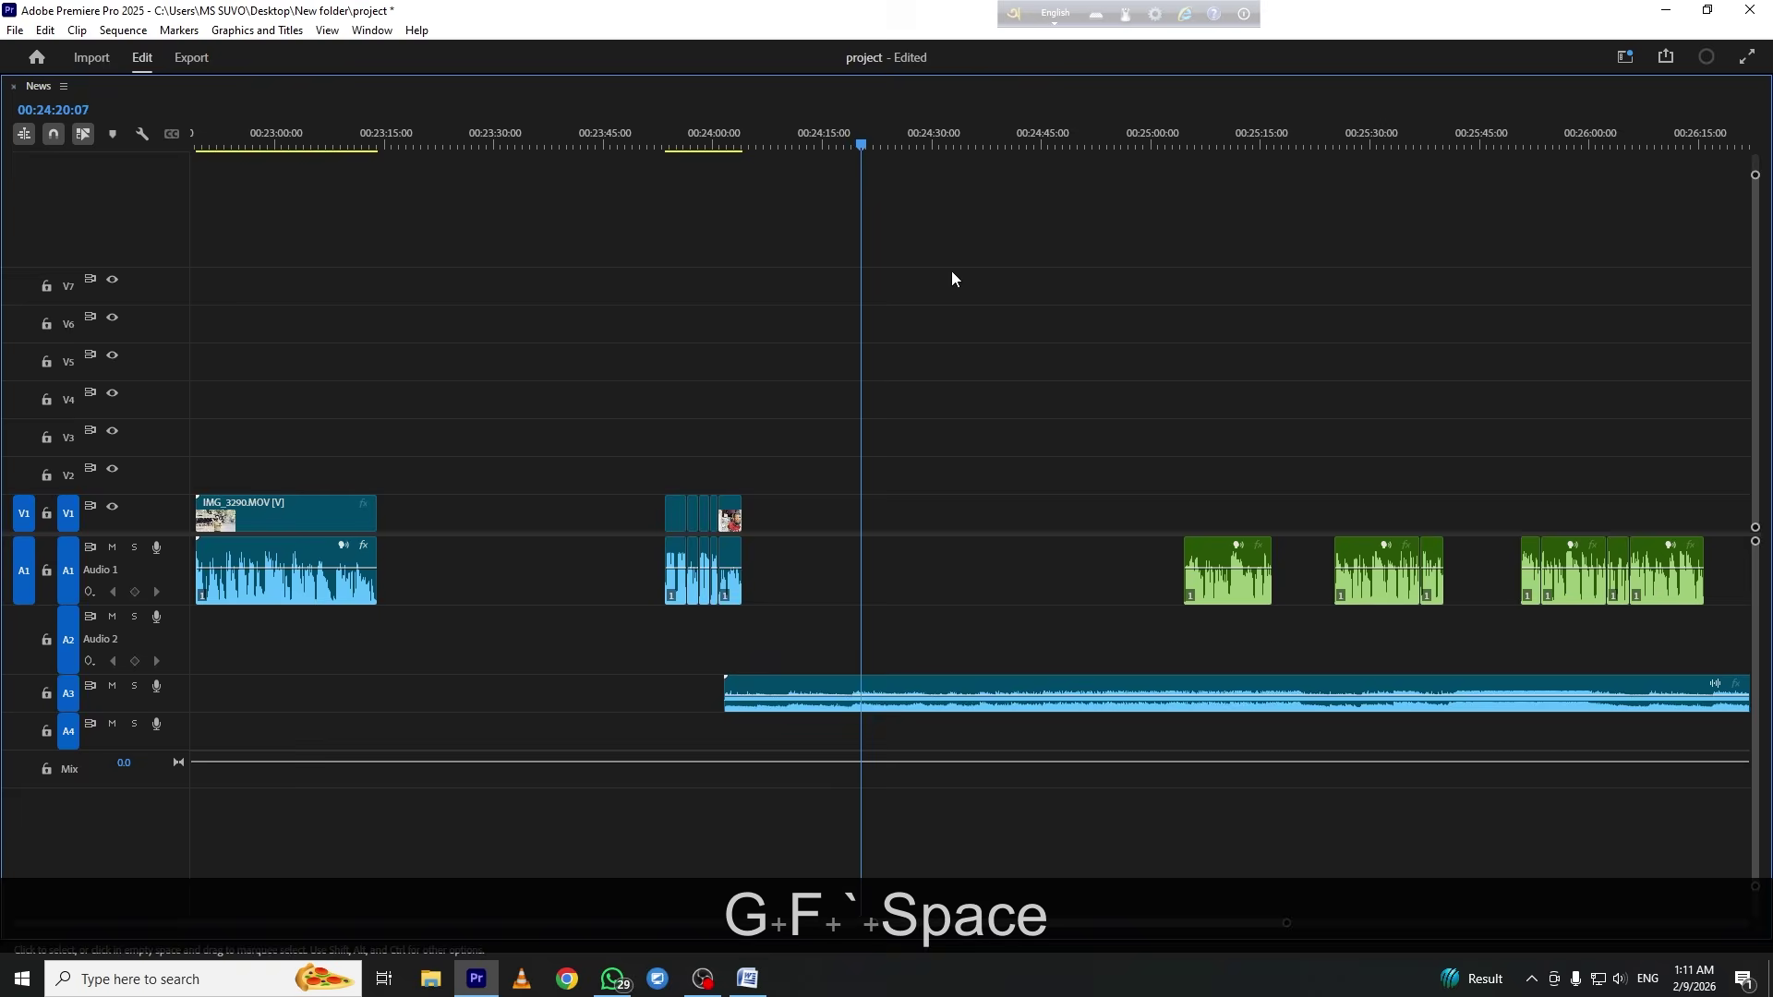
pyautogui.click(940, 139)
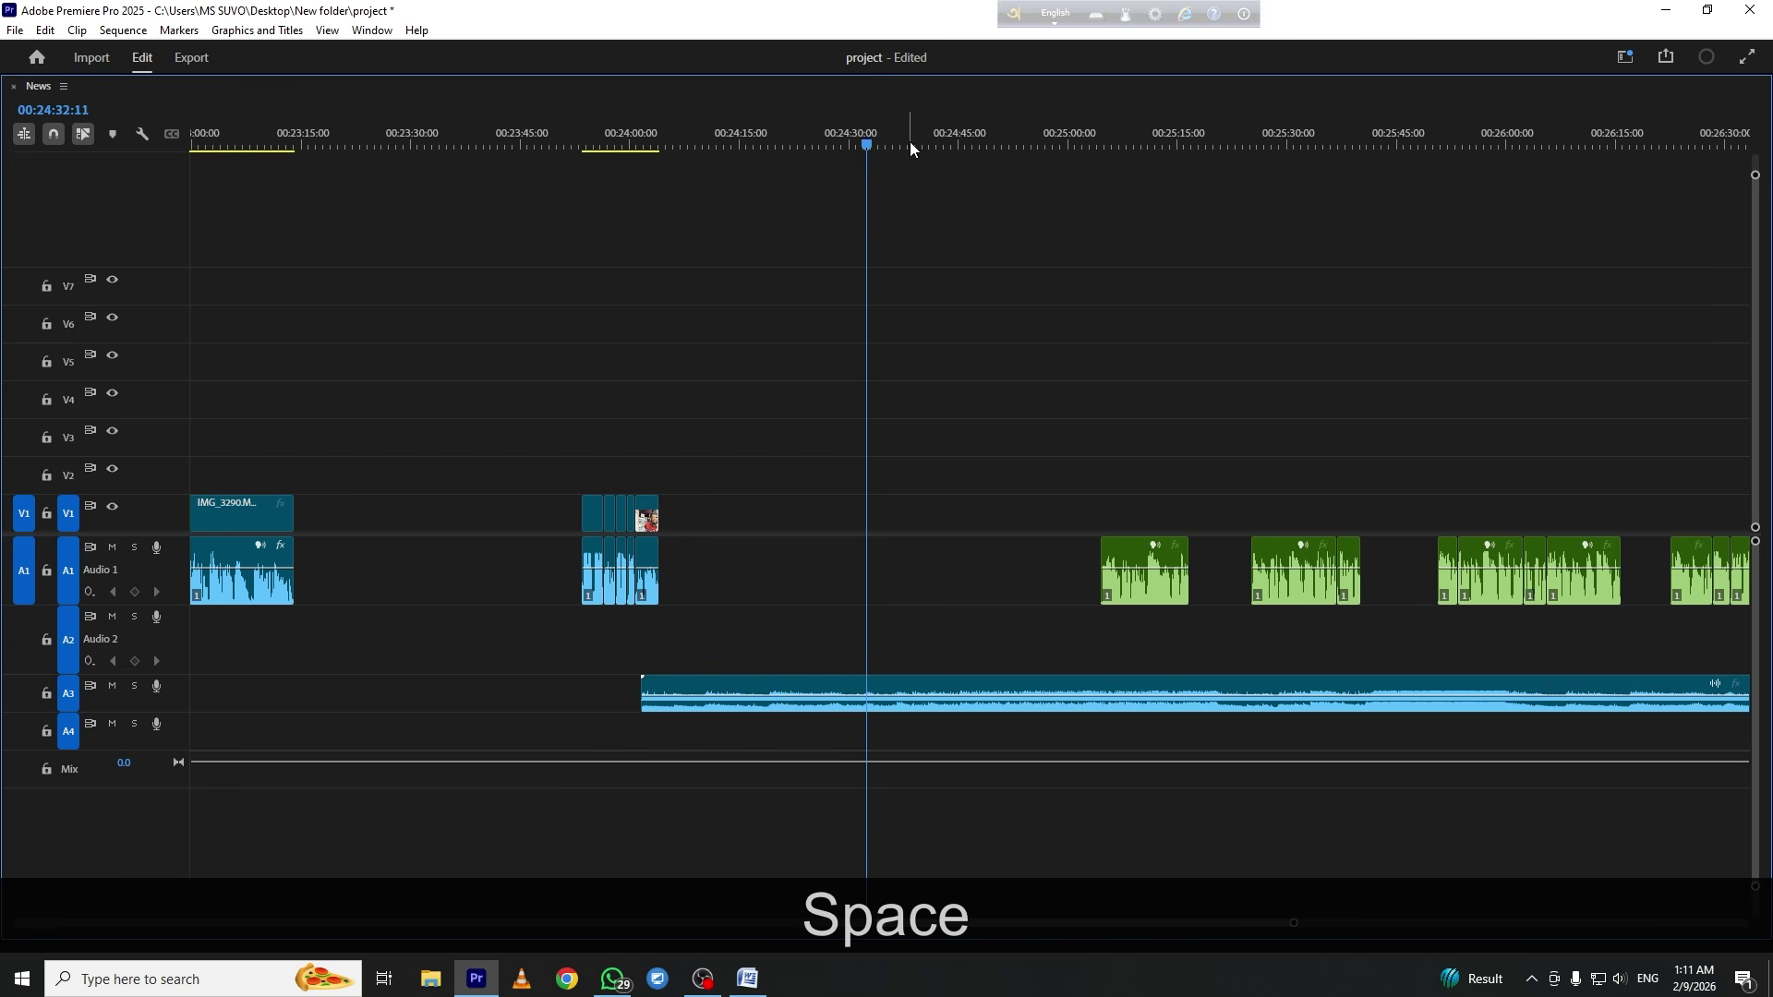
pyautogui.moveTo(812, 139); pyautogui.dragTo(802, 142)
pyautogui.press('space')
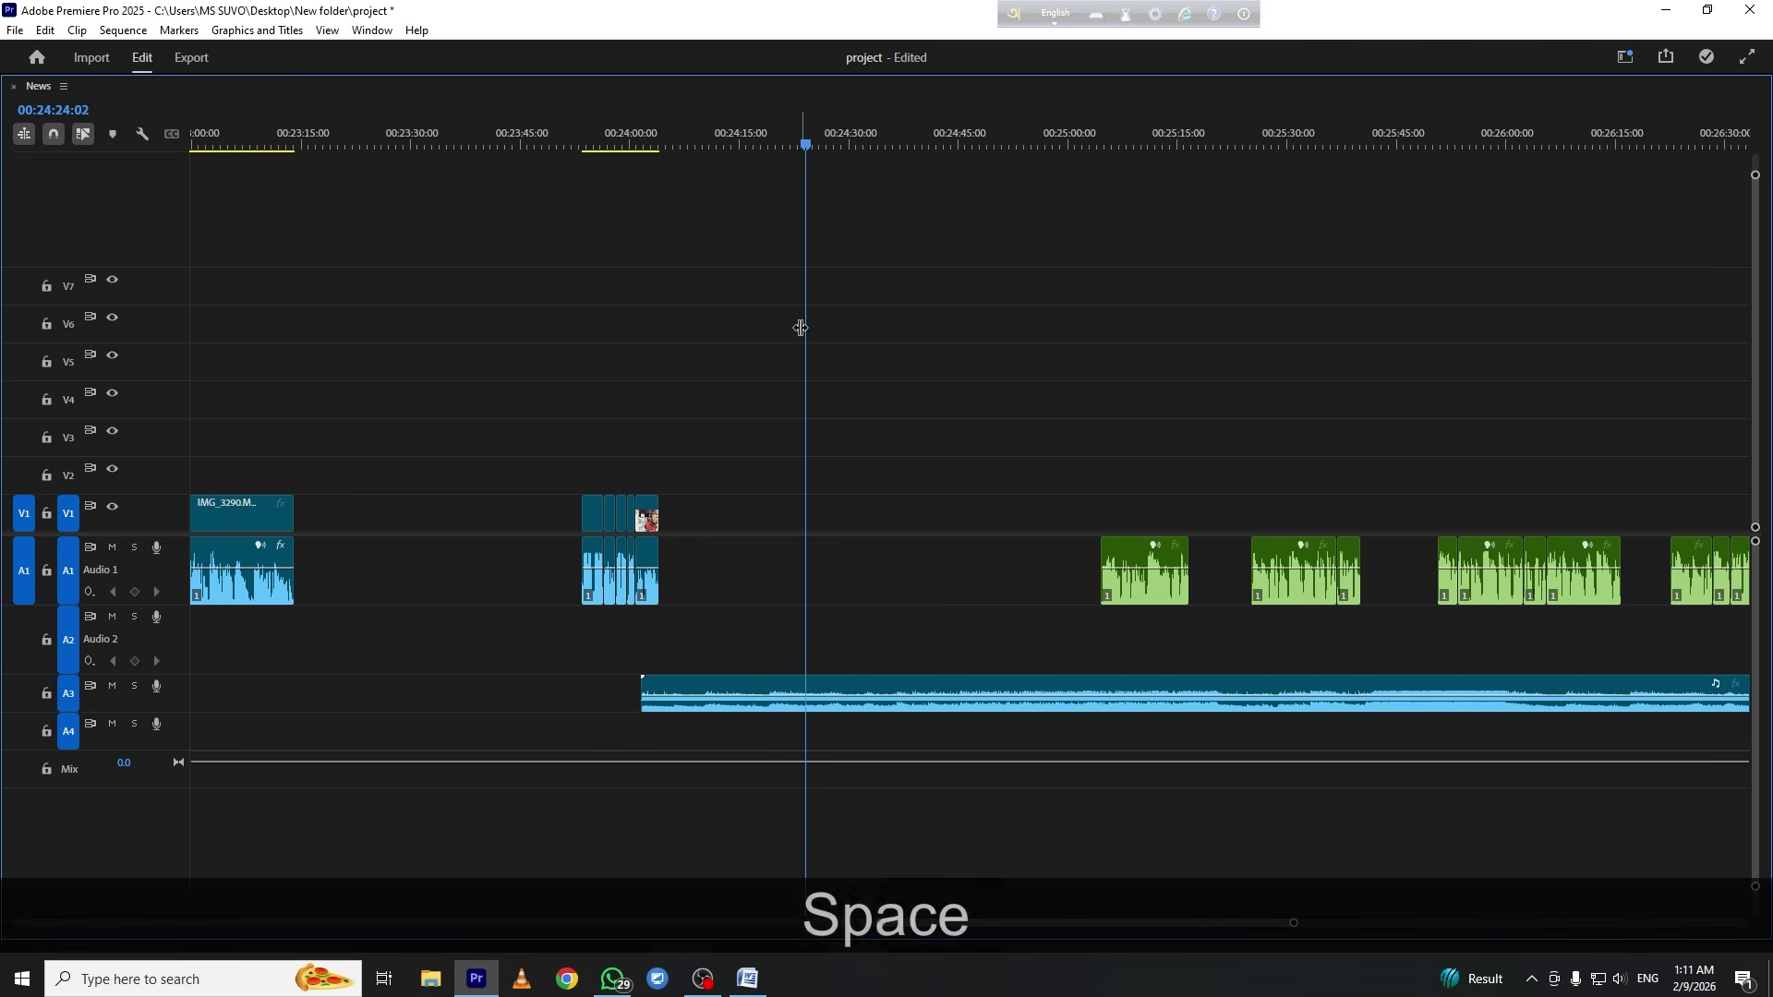
pyautogui.press('=')
pyautogui.press('=')
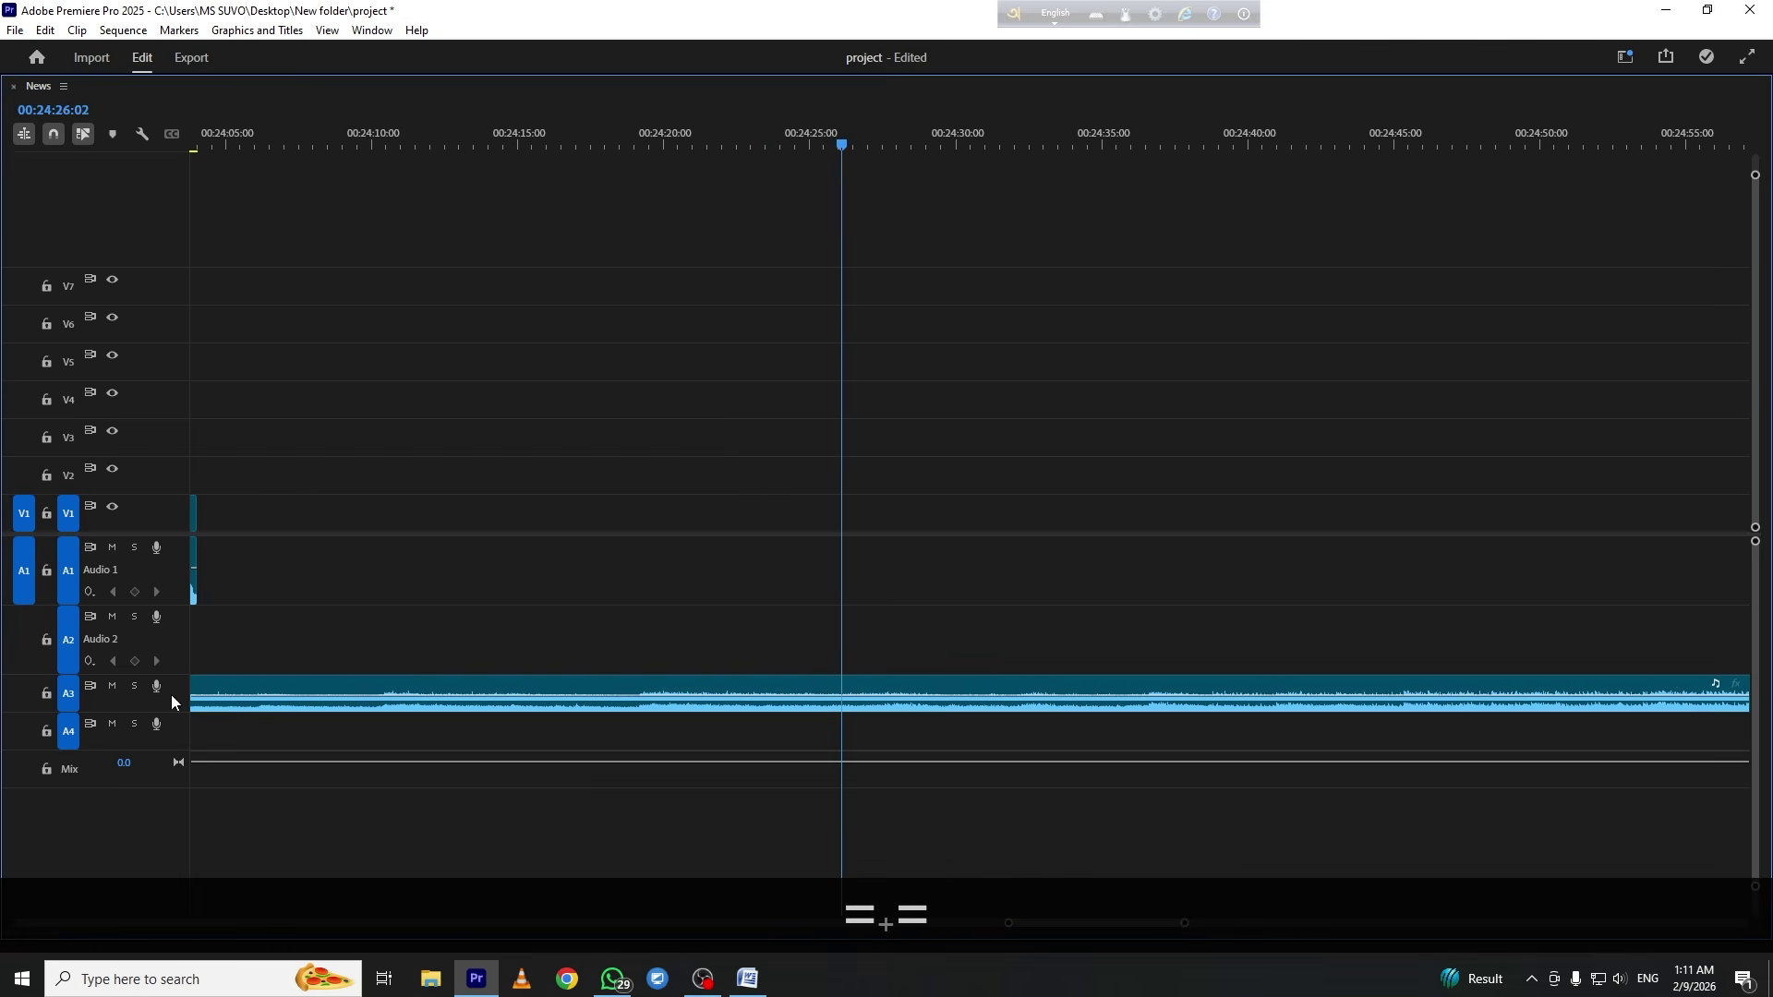
pyautogui.doubleClick(179, 692)
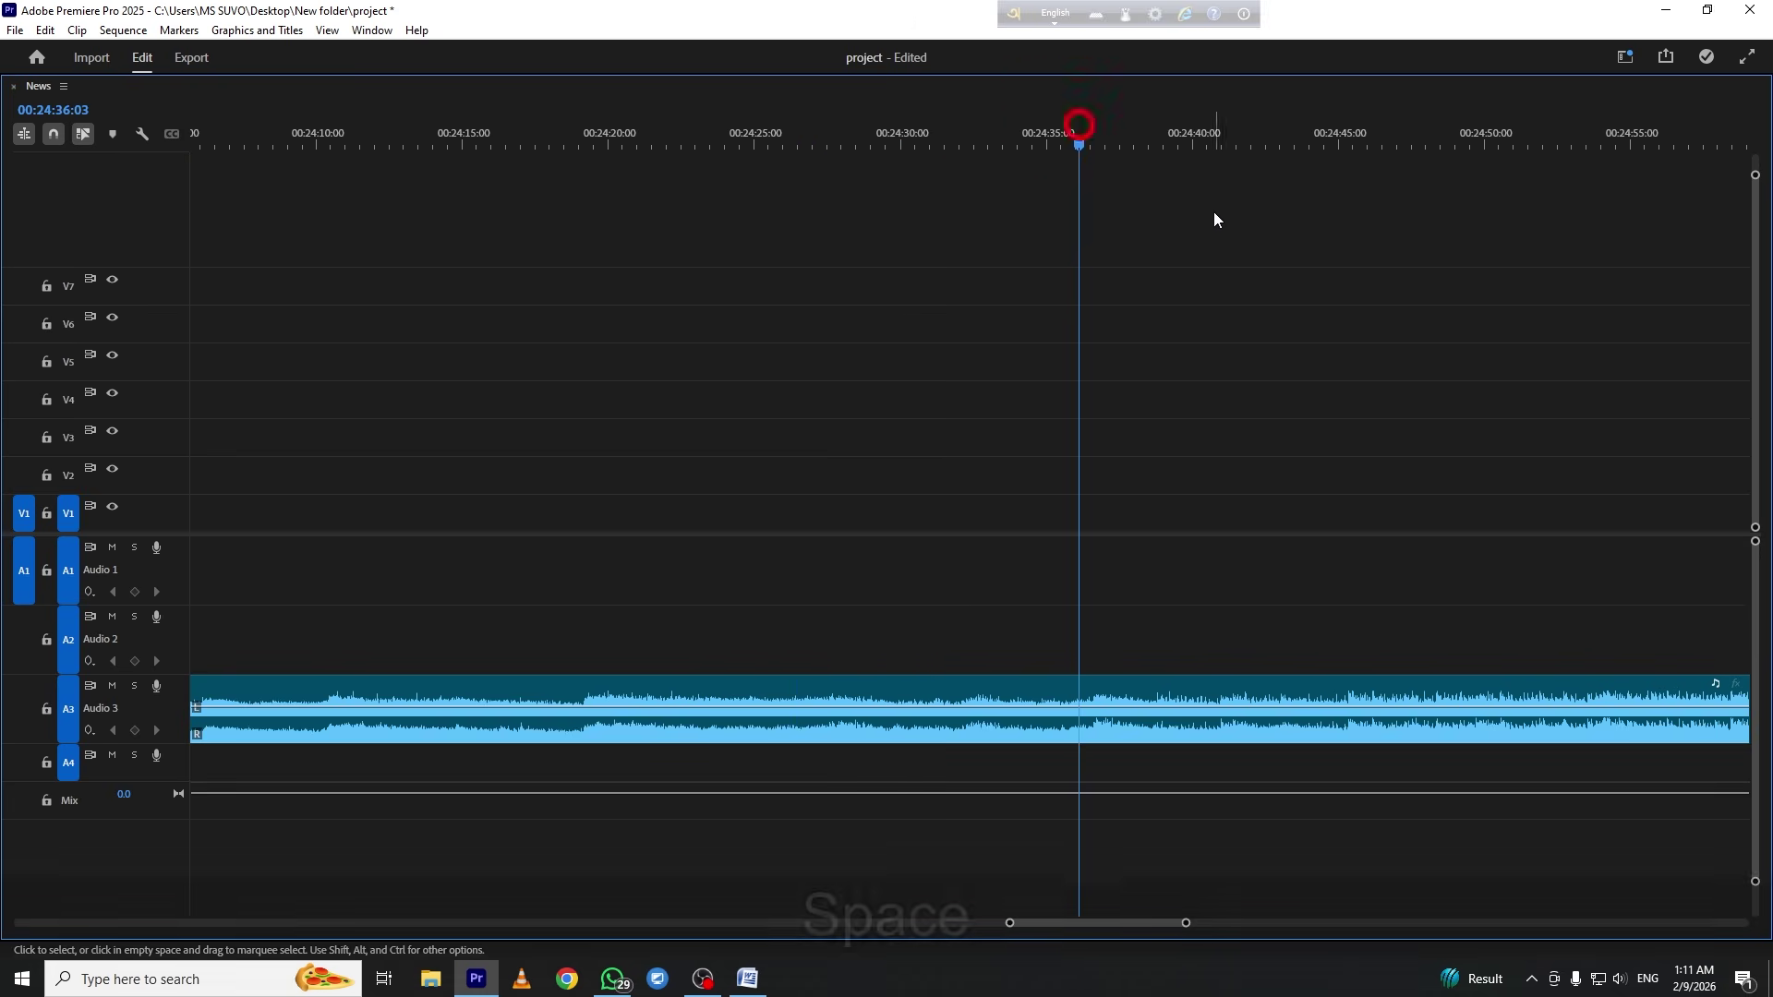
# Play the music around 00:24:45, split it at about 00:24:45 and delete the part before the cut
pyautogui.press('space')
pyautogui.click(1192, 138)
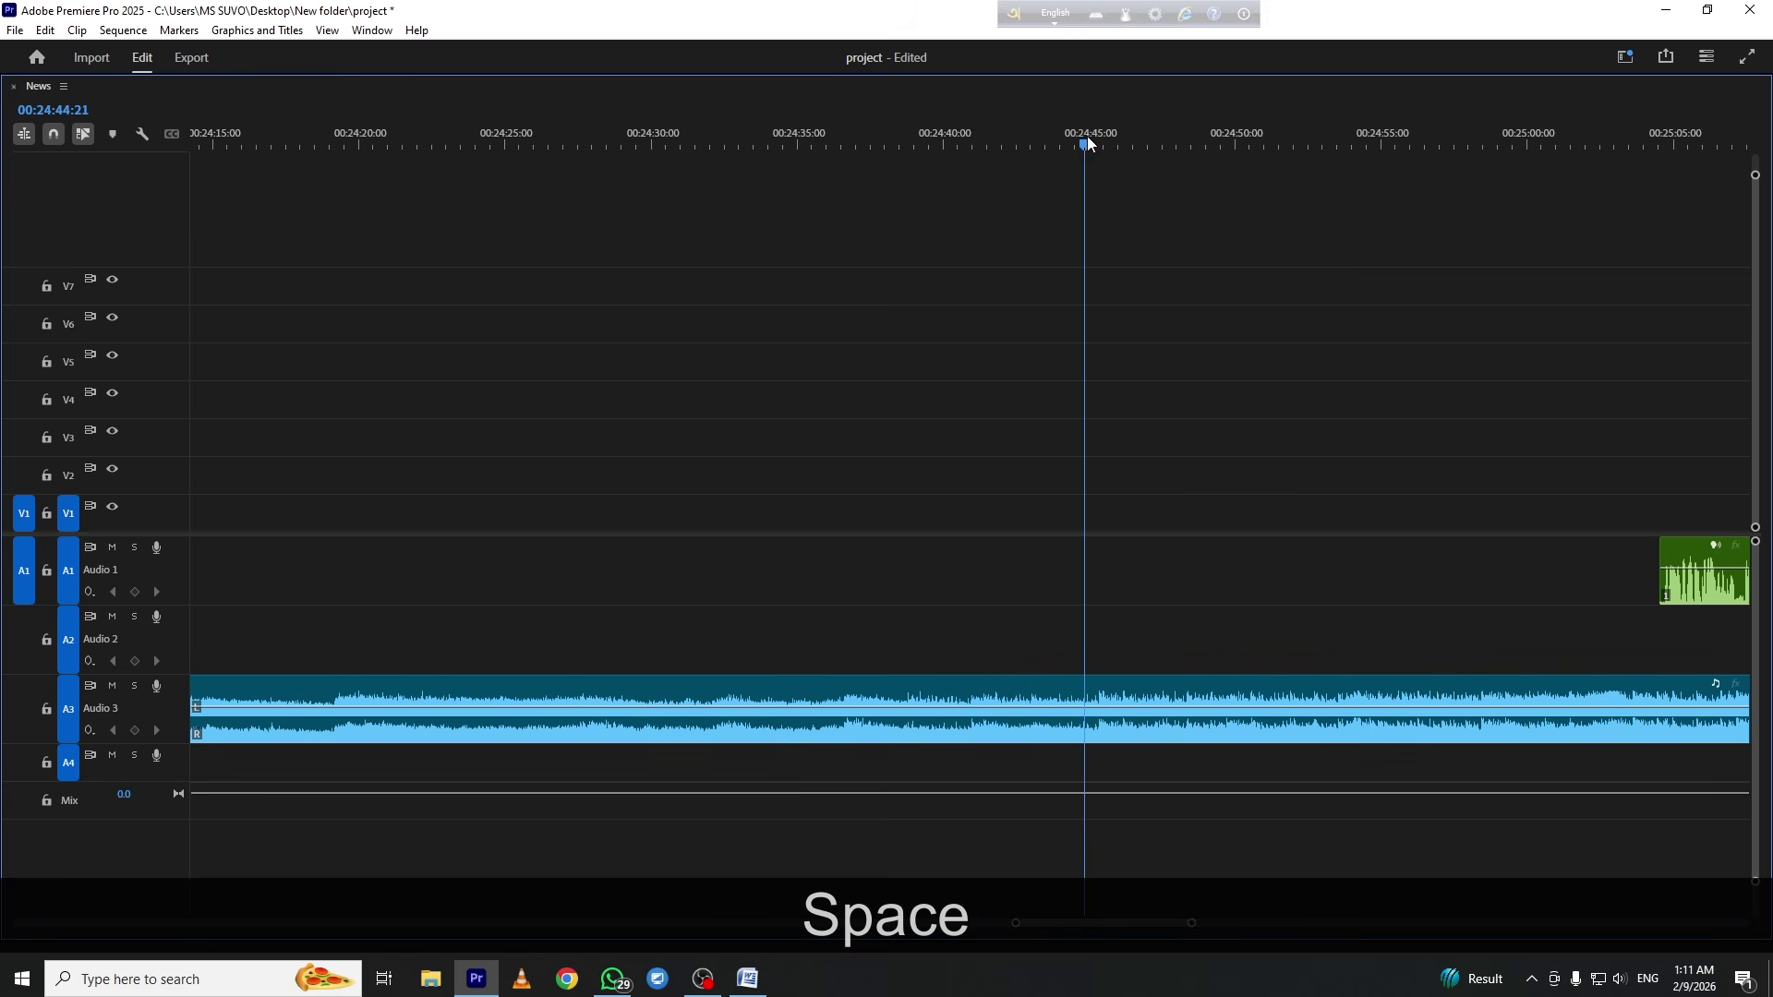
pyautogui.press('=')
pyautogui.press('=')
pyautogui.press('=')
pyautogui.press('space')
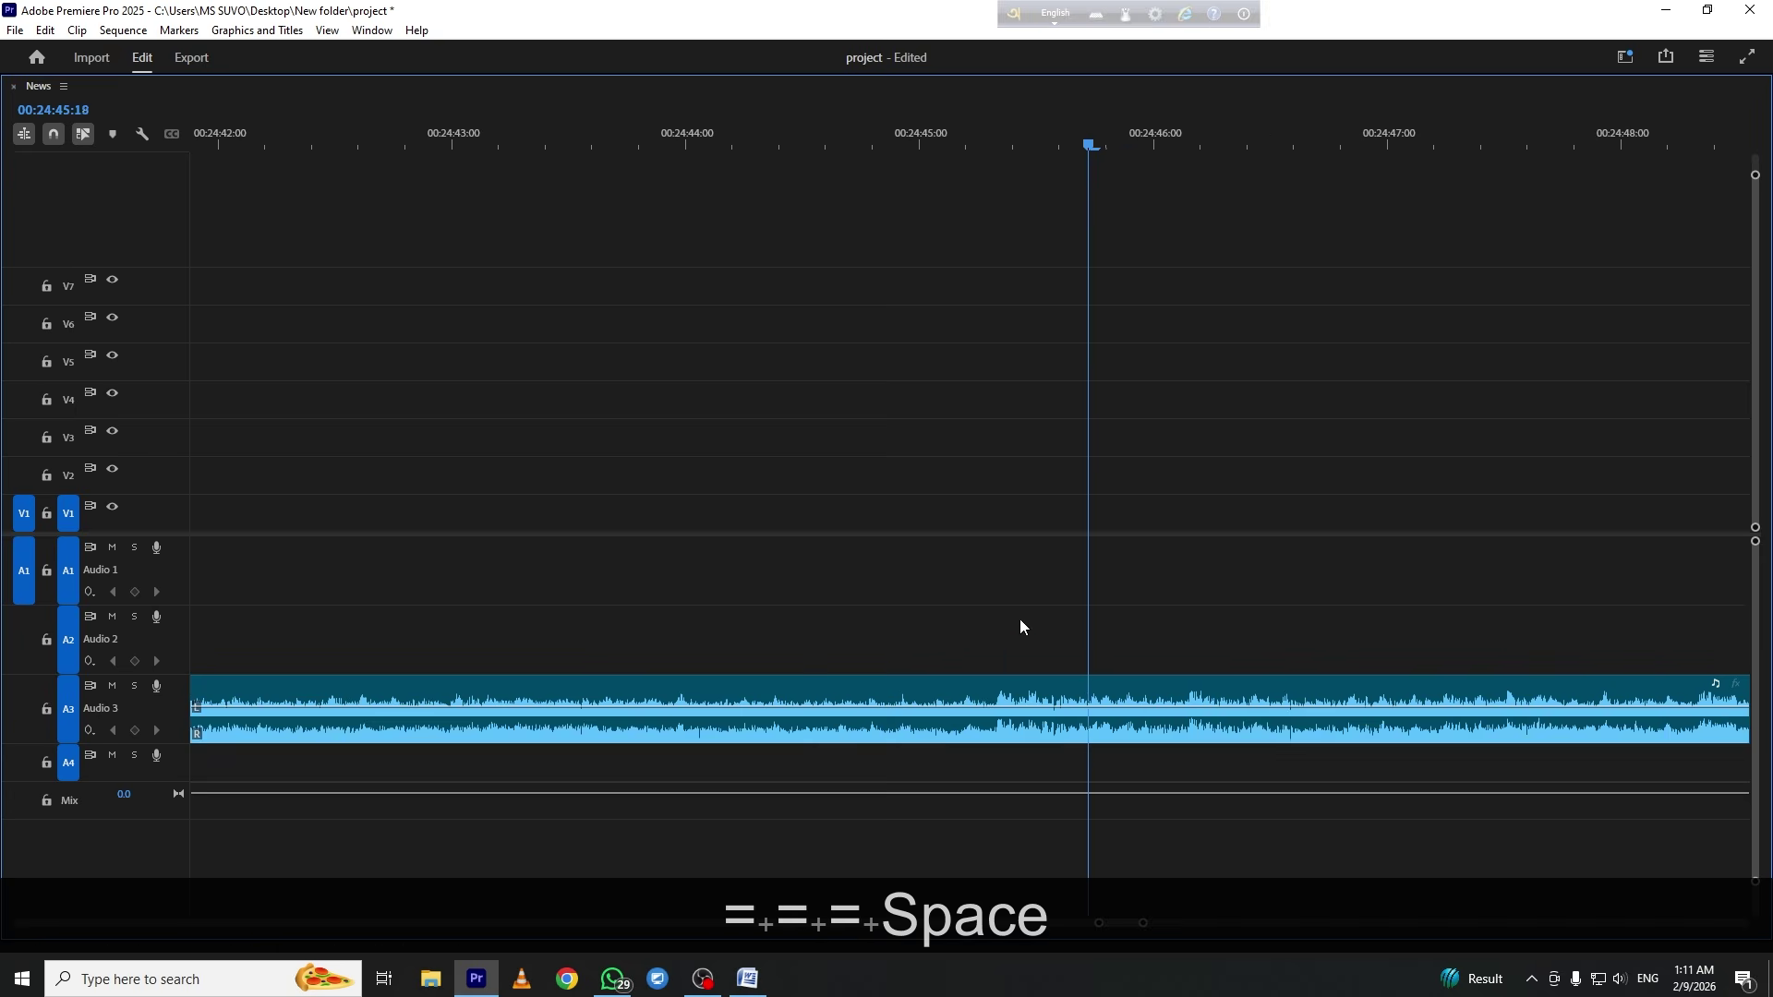
pyautogui.press('space')
pyautogui.press('c')
pyautogui.click(954, 707)
pyautogui.press('v')
pyautogui.click(910, 707)
pyautogui.press('Delete')
pyautogui.press('f')
# Move the remaining Dark Suspense music to Audio 2 beneath the interview group, starting at about 00:23:51
pyautogui.press('-')
pyautogui.press('-')
pyautogui.press('-')
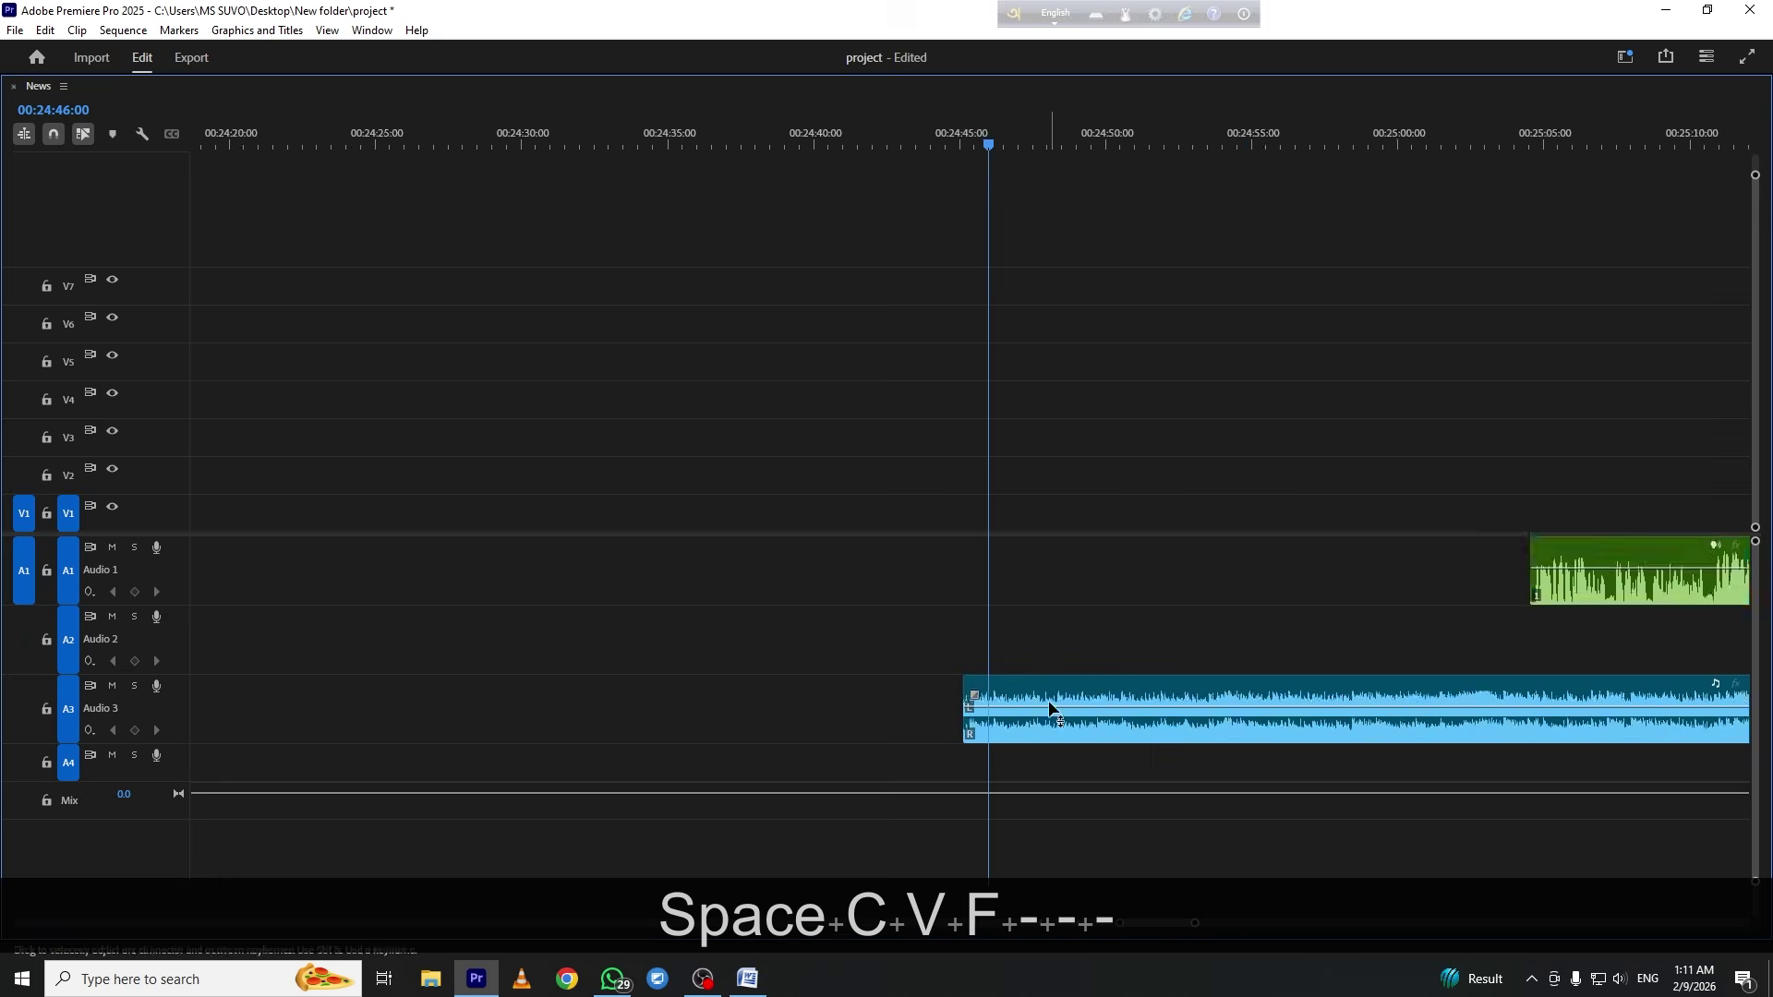
pyautogui.press('-')
pyautogui.press('-')
pyautogui.press('-')
pyautogui.press('-')
pyautogui.moveTo(1097, 690); pyautogui.dragTo(992, 641)
pyautogui.doubleClick(874, 96)
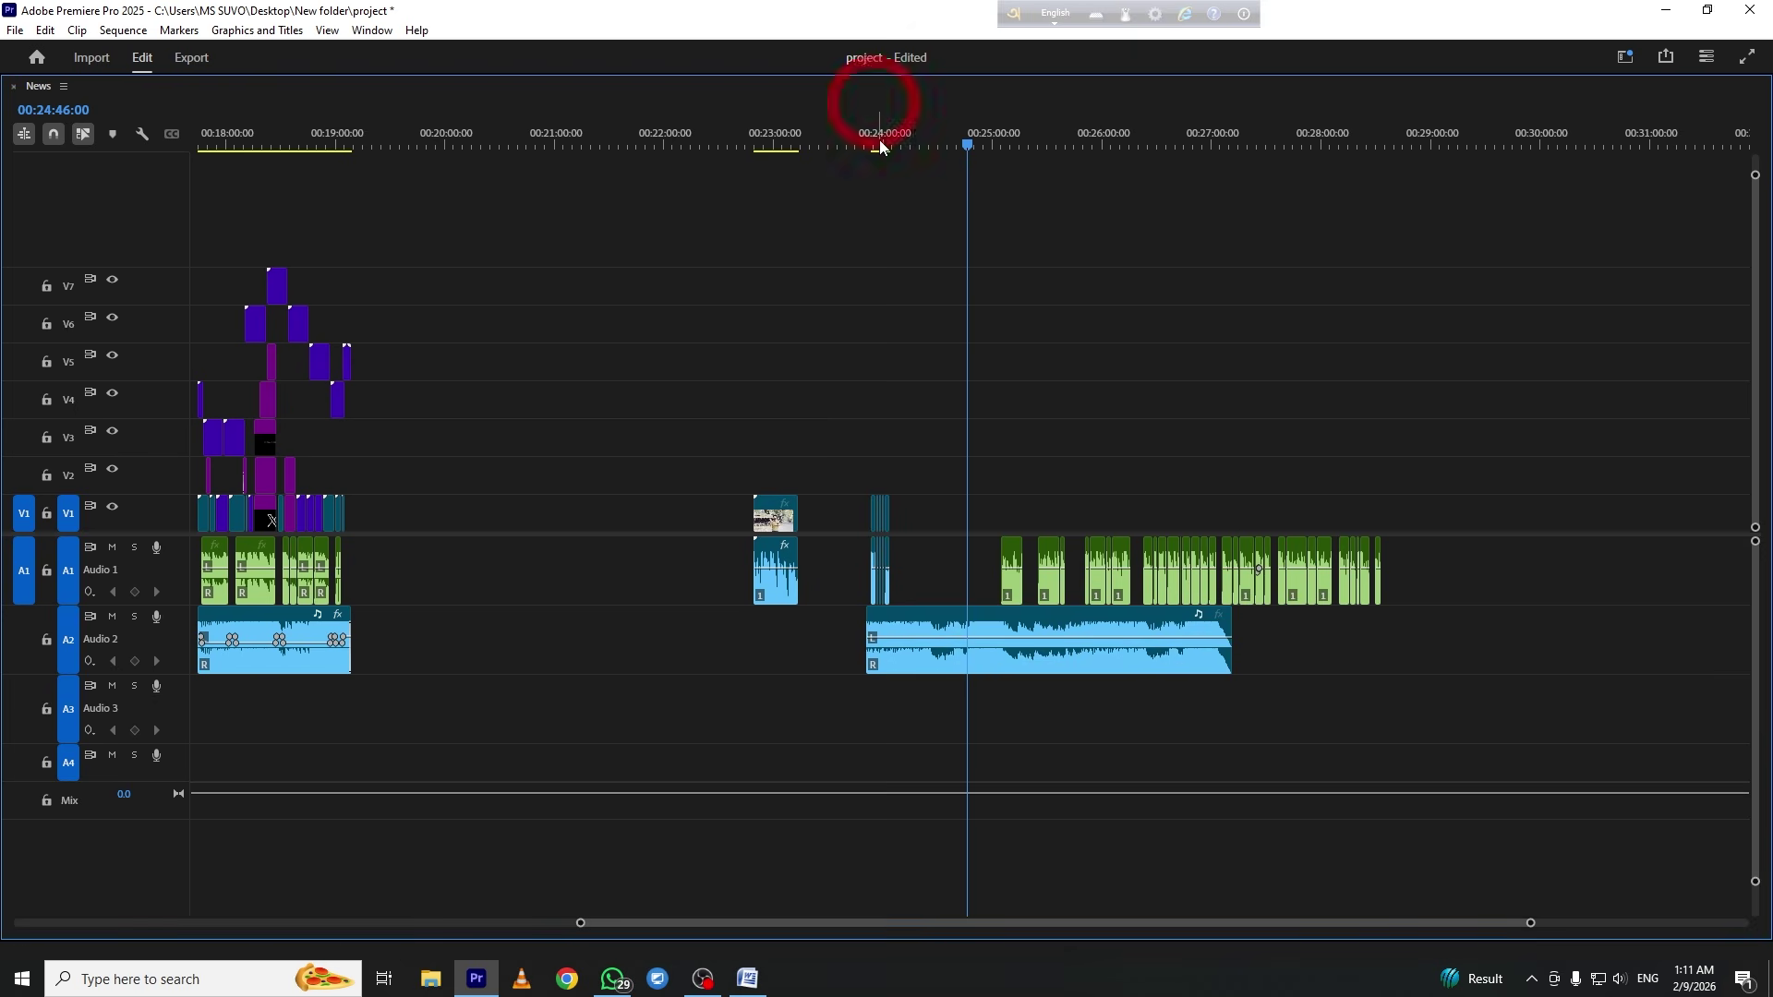
# Split the music on Audio 2 just after the end of the interview group and delete the part behind the cut
pyautogui.press('=')
pyautogui.press('=')
pyautogui.press('=')
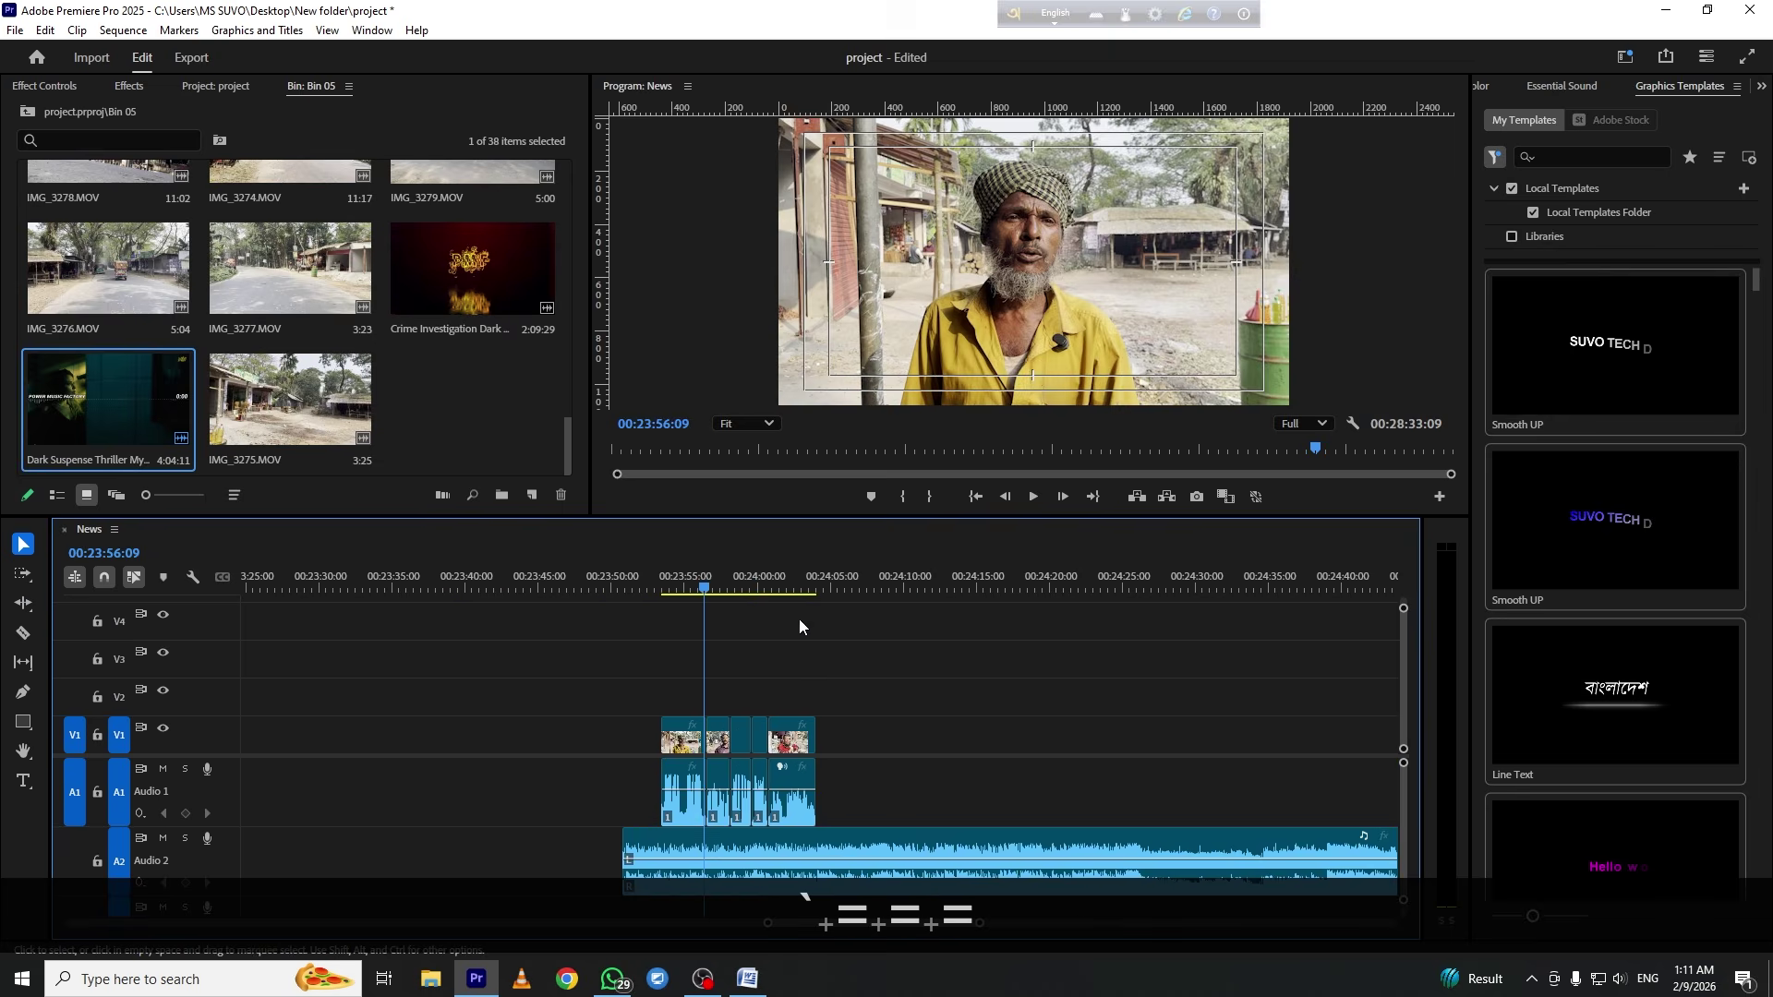
pyautogui.click(796, 565)
pyautogui.click(826, 849)
pyautogui.press('v')
pyautogui.click(922, 850)
pyautogui.press('Delete')
# Align the start of the music with the start of the interview group and play the group with it
pyautogui.moveTo(704, 839); pyautogui.dragTo(742, 838)
pyautogui.click(648, 581)
pyautogui.press('space')
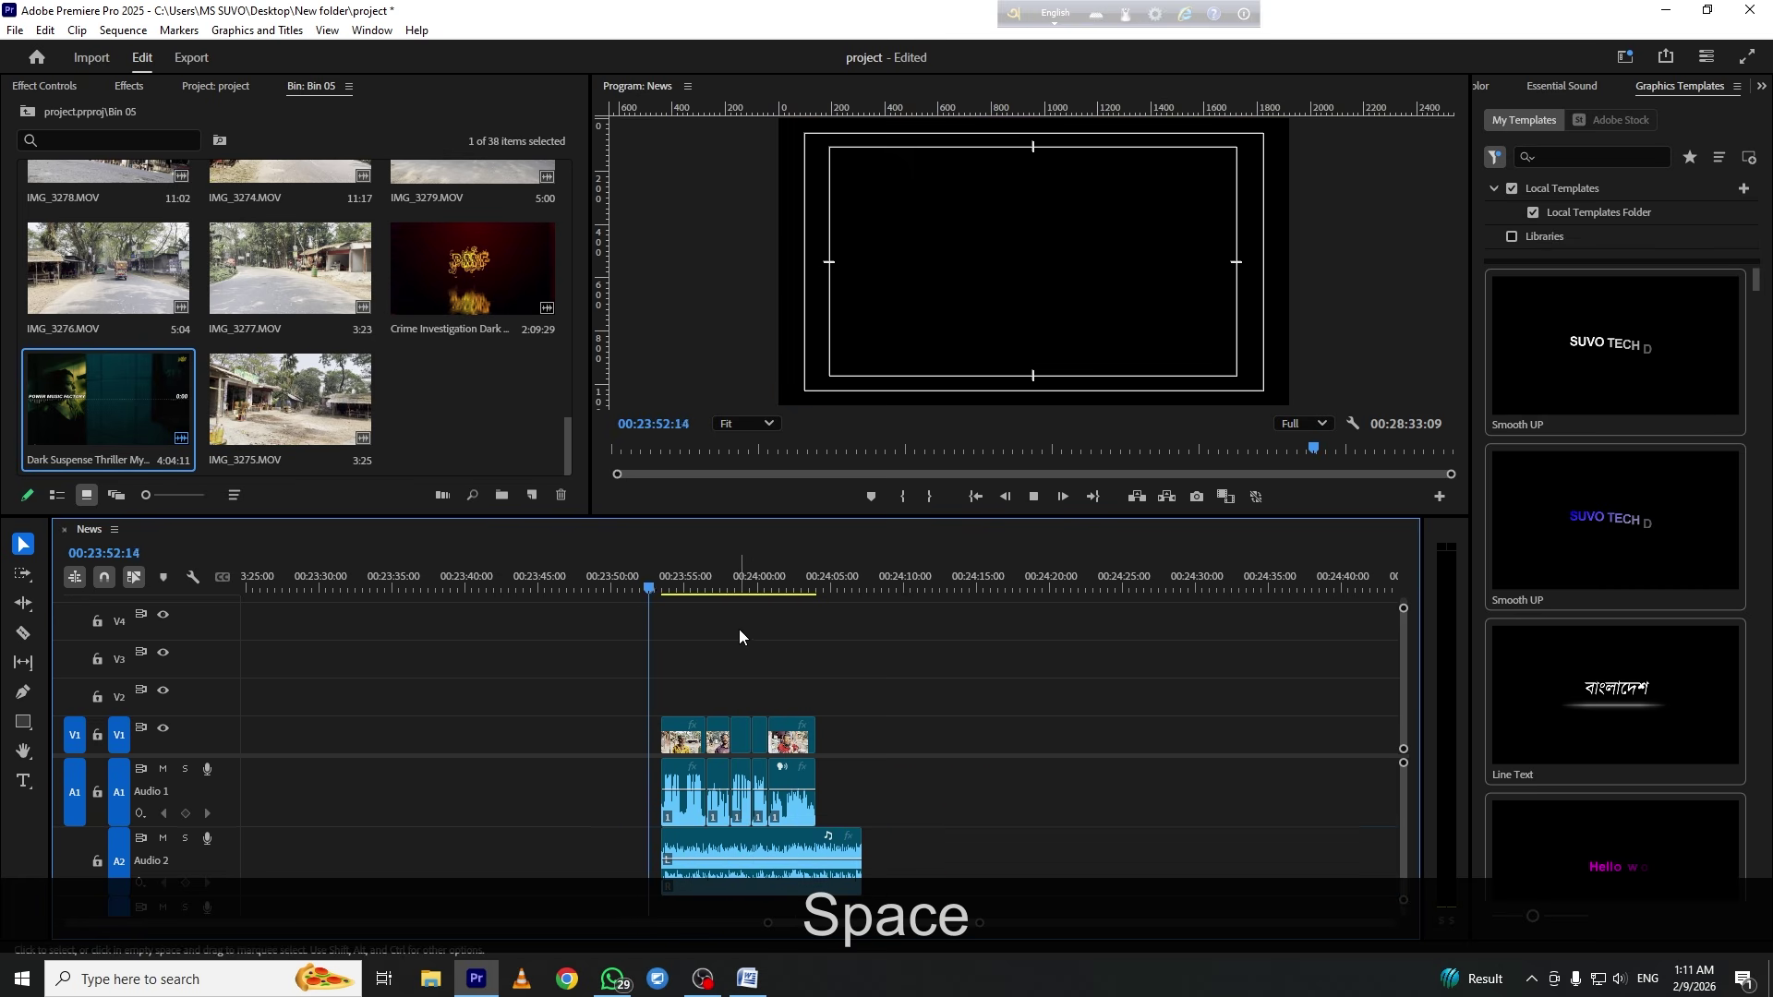
pyautogui.press('=')
pyautogui.press('=')
pyautogui.press('=')
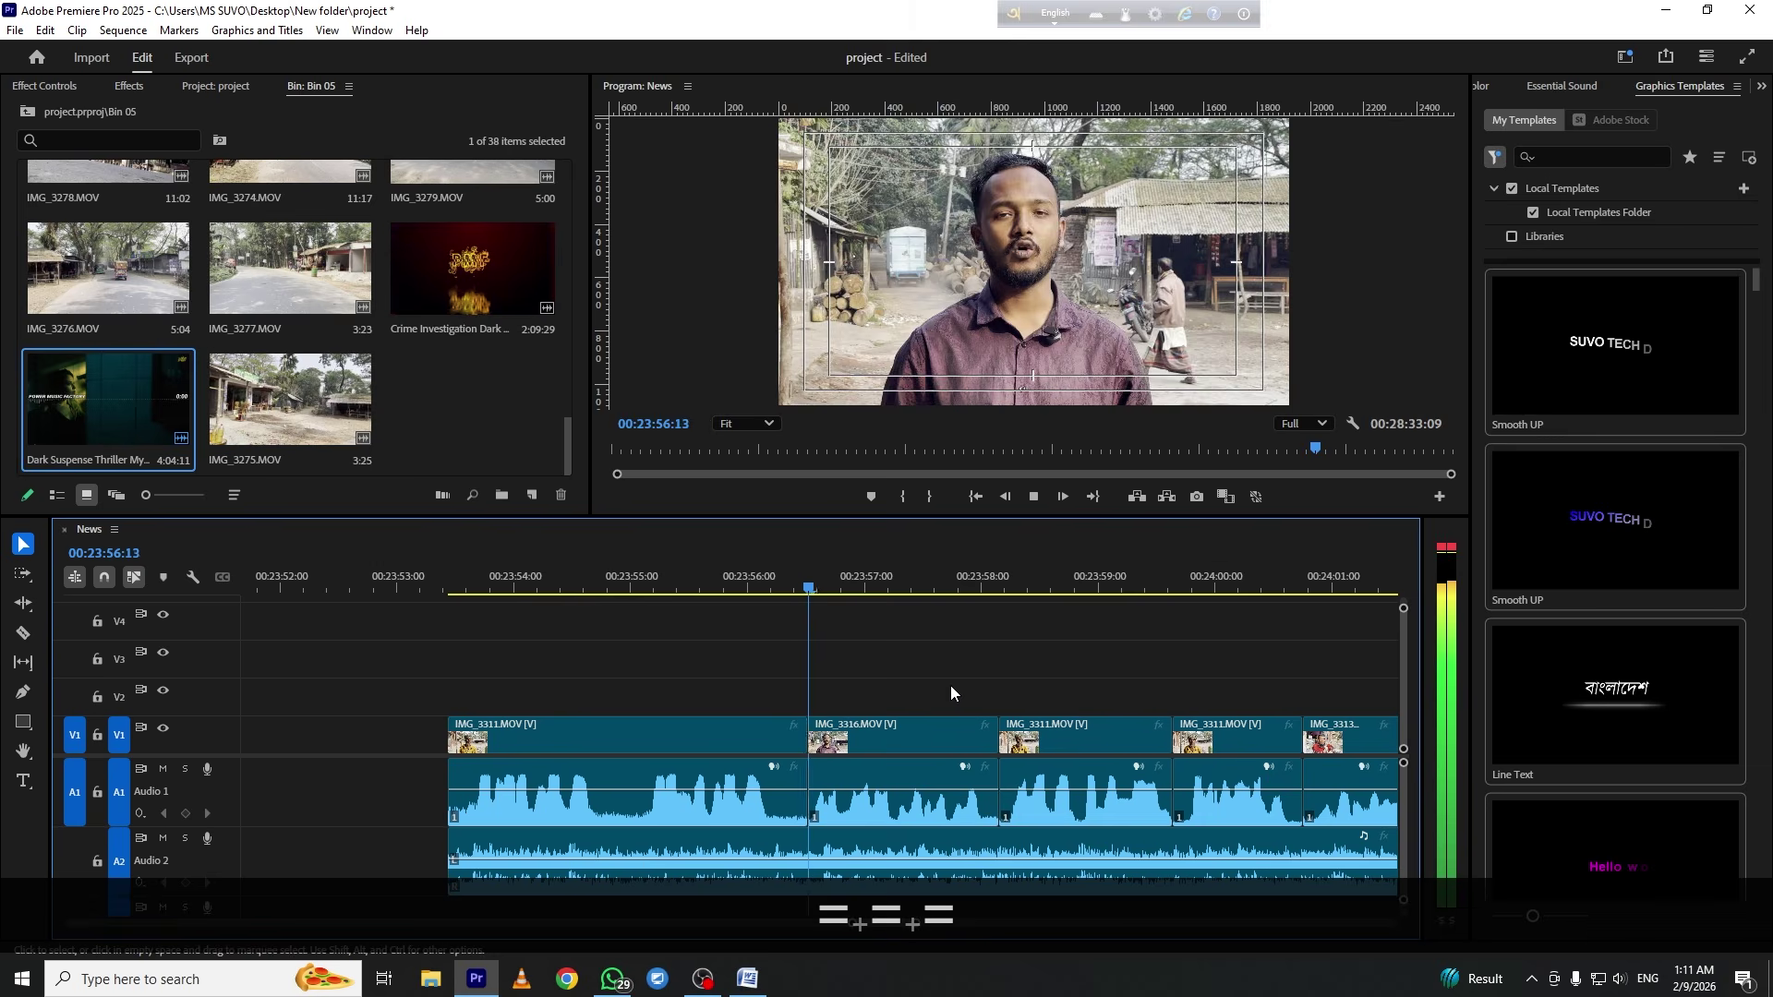
pyautogui.click(1162, 655)
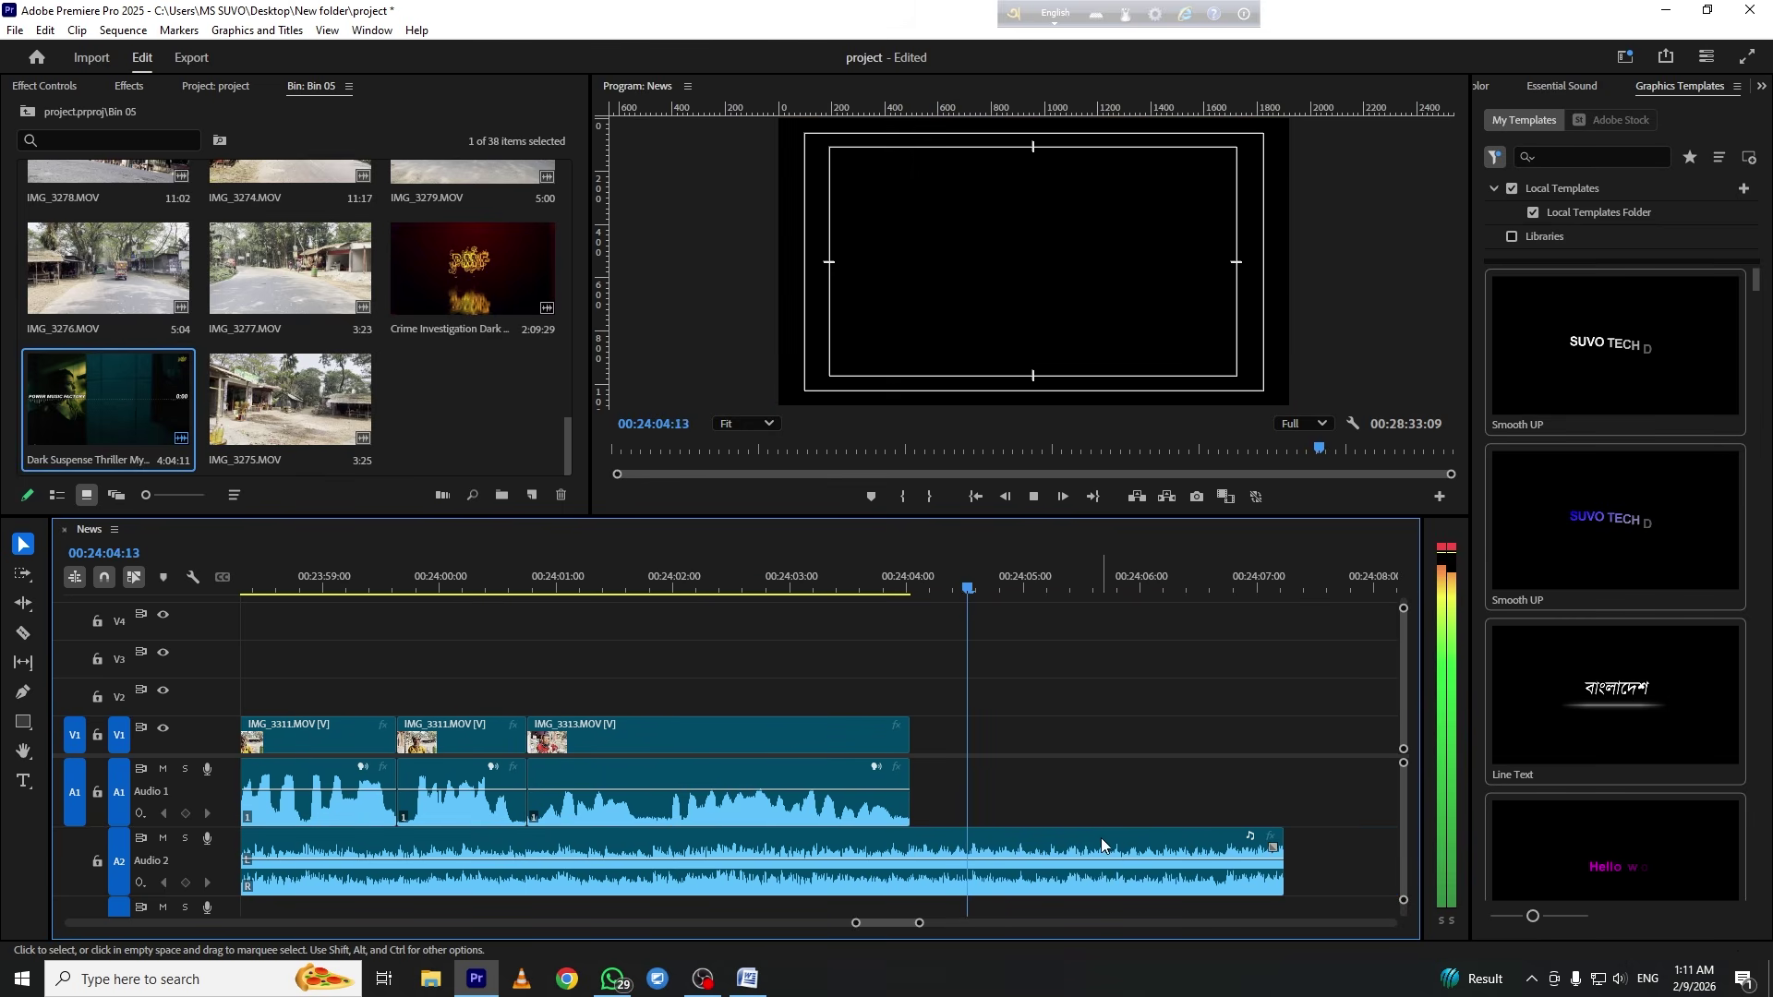
# Split the music at about 00:24:05:09 and delete its remaining tail
pyautogui.press('space')
pyautogui.press('c')
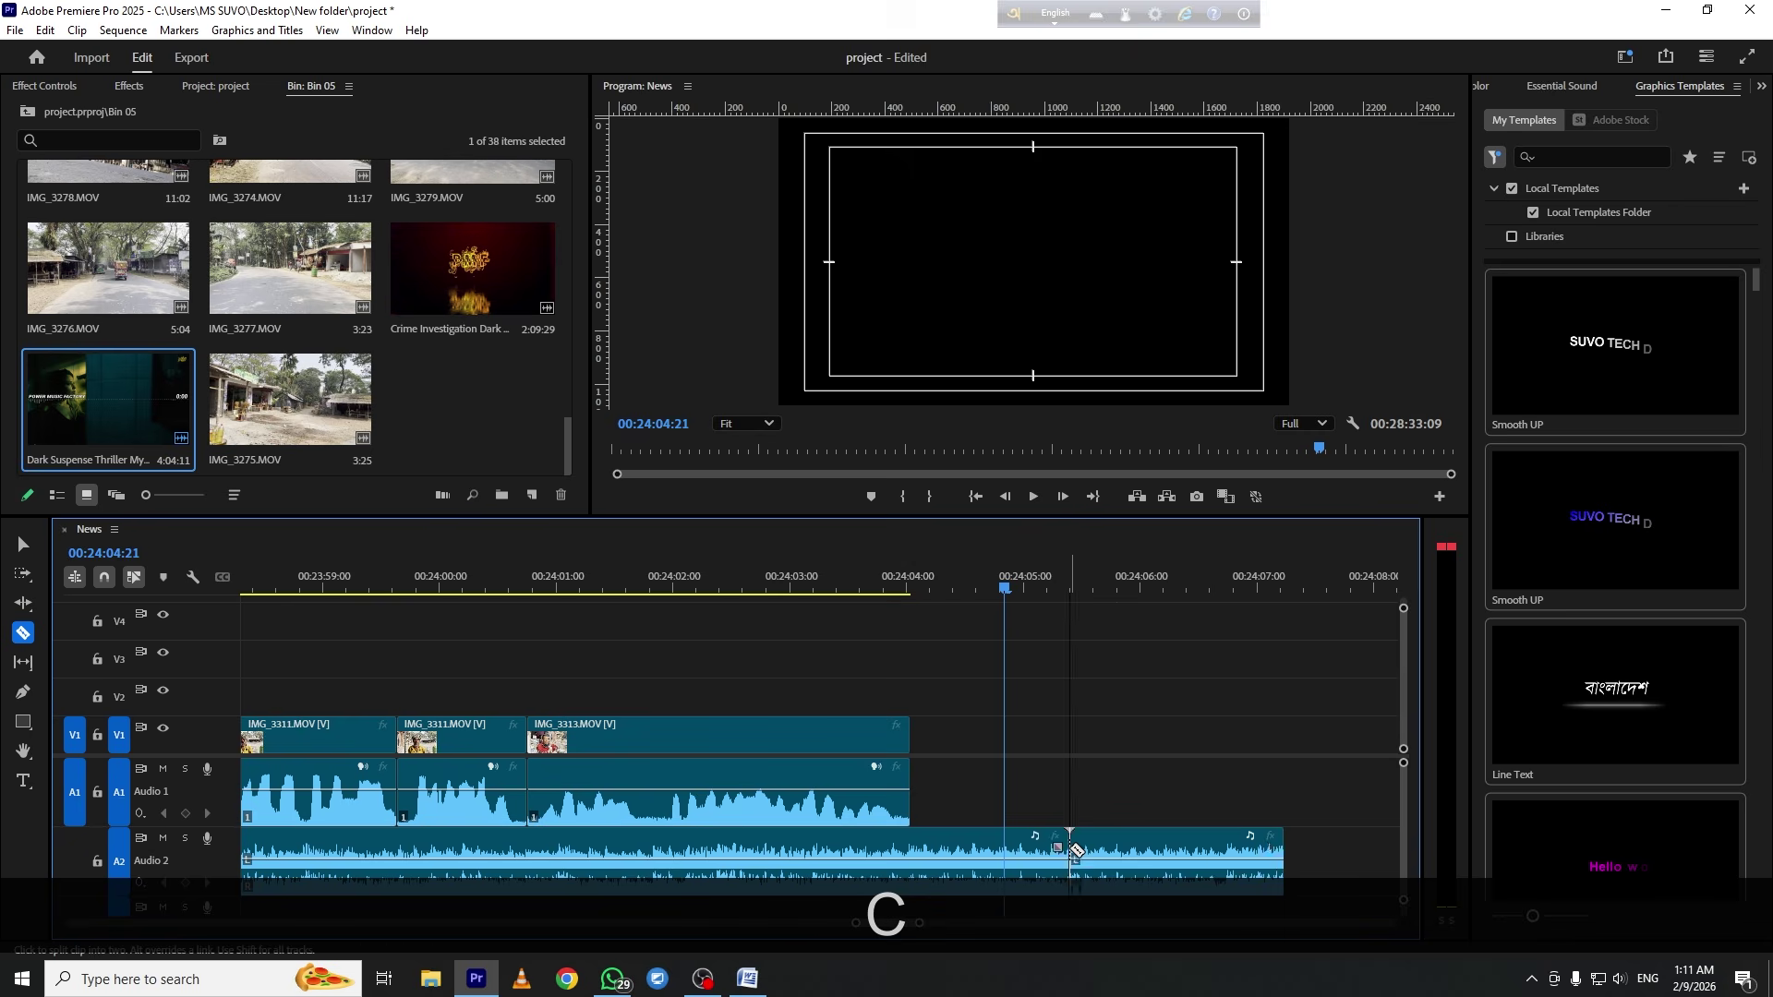
pyautogui.press('v')
pyautogui.click(1144, 841)
pyautogui.press('Delete')
# Play the interview group from about 00:23:54 and solo the Audio 1 track
pyautogui.press('f')
pyautogui.press('-')
pyautogui.press('-')
pyautogui.press('-')
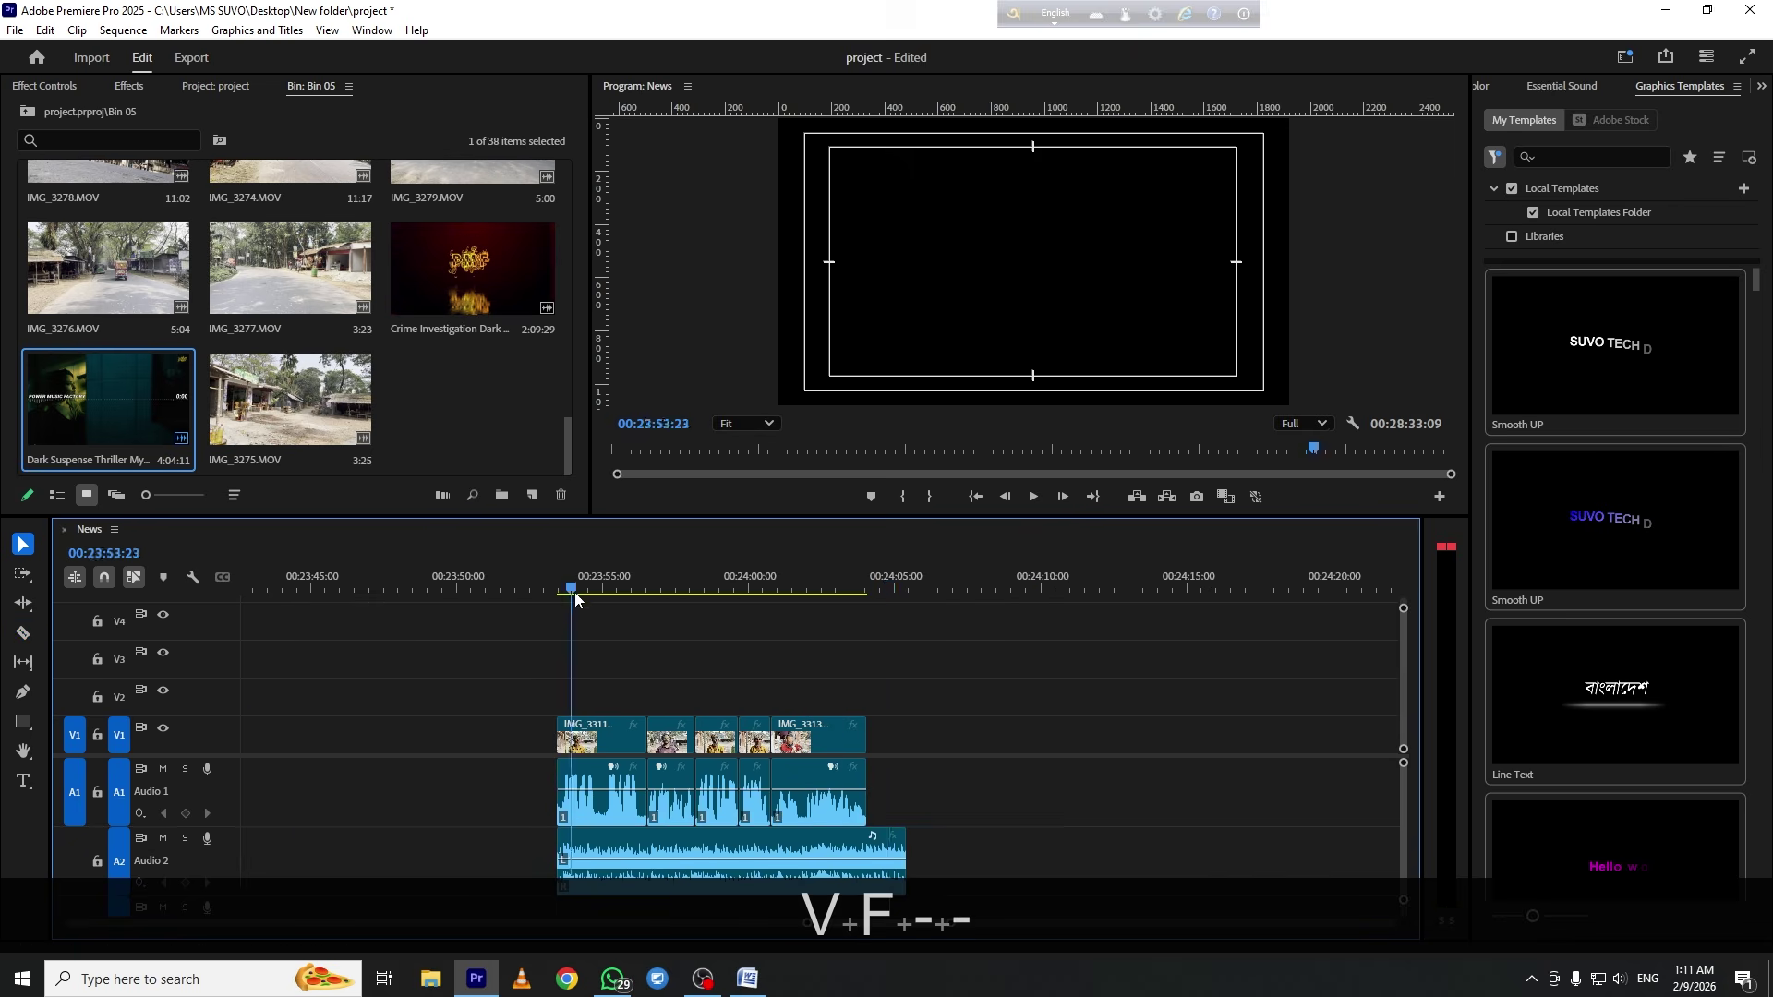
pyautogui.press('space')
pyautogui.press('space')
pyautogui.press('space')
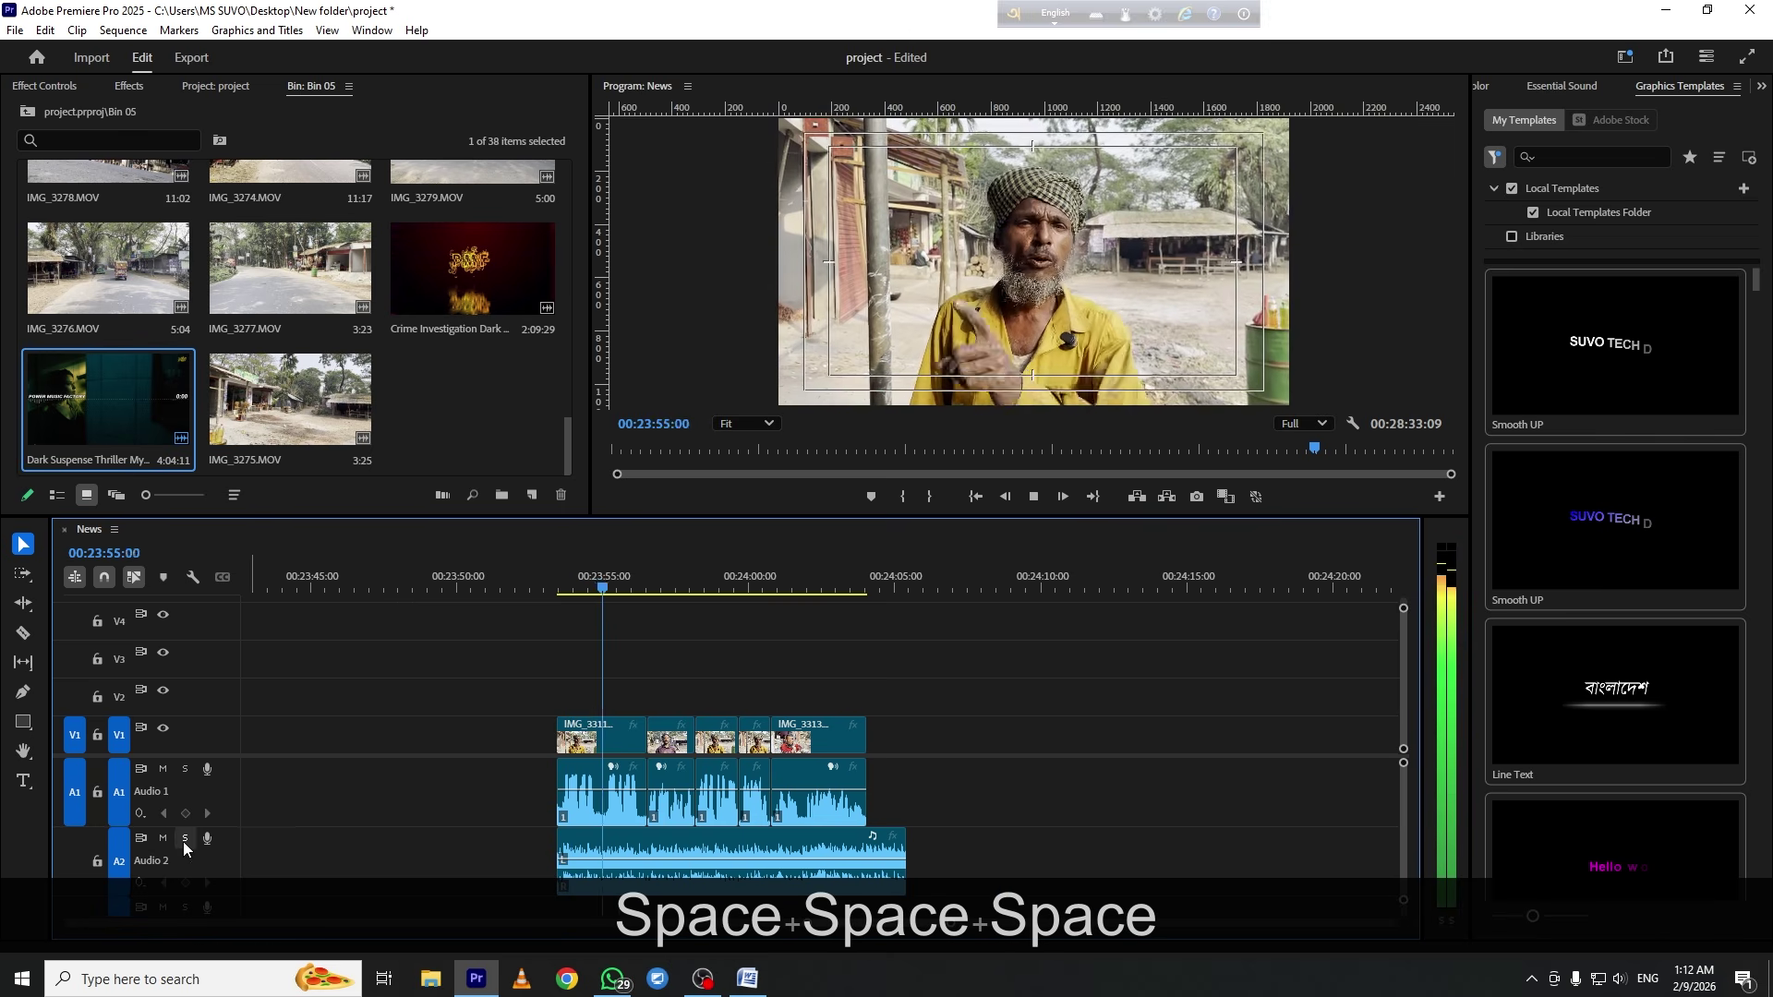
pyautogui.click(185, 768)
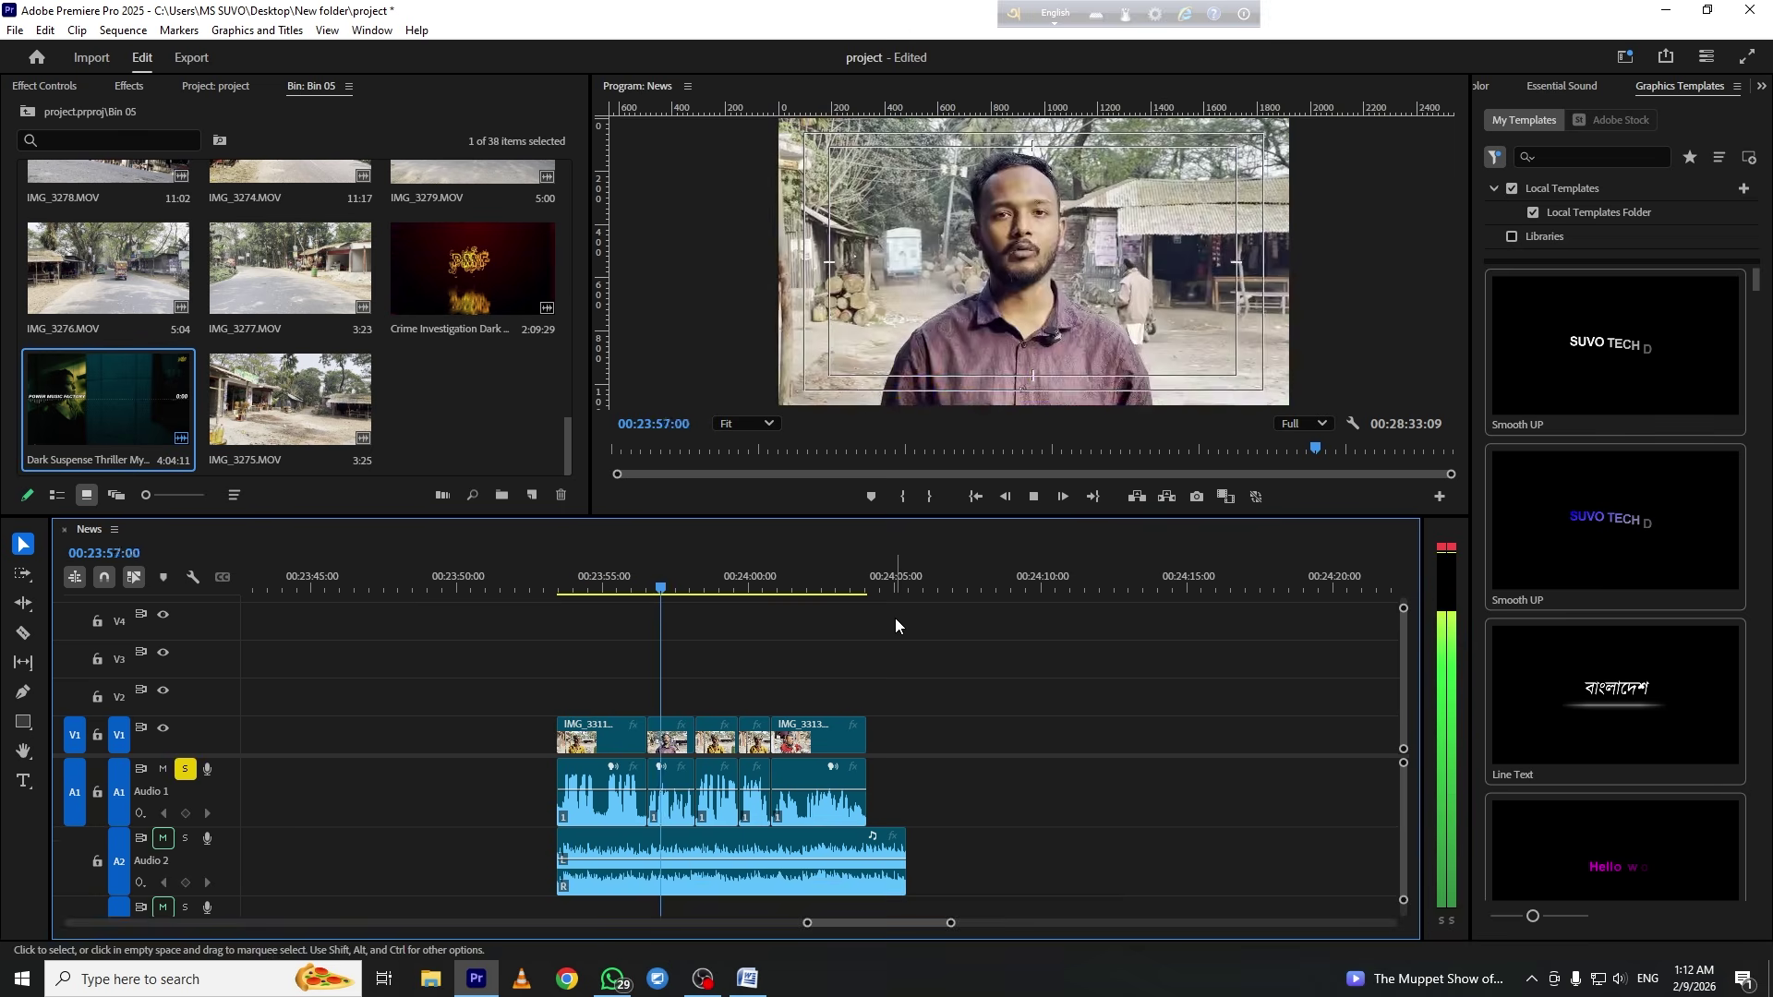
# Play the opening interview statements on the soloed Audio 1 track to compare their voice levels
pyautogui.press('space')
pyautogui.press('space')
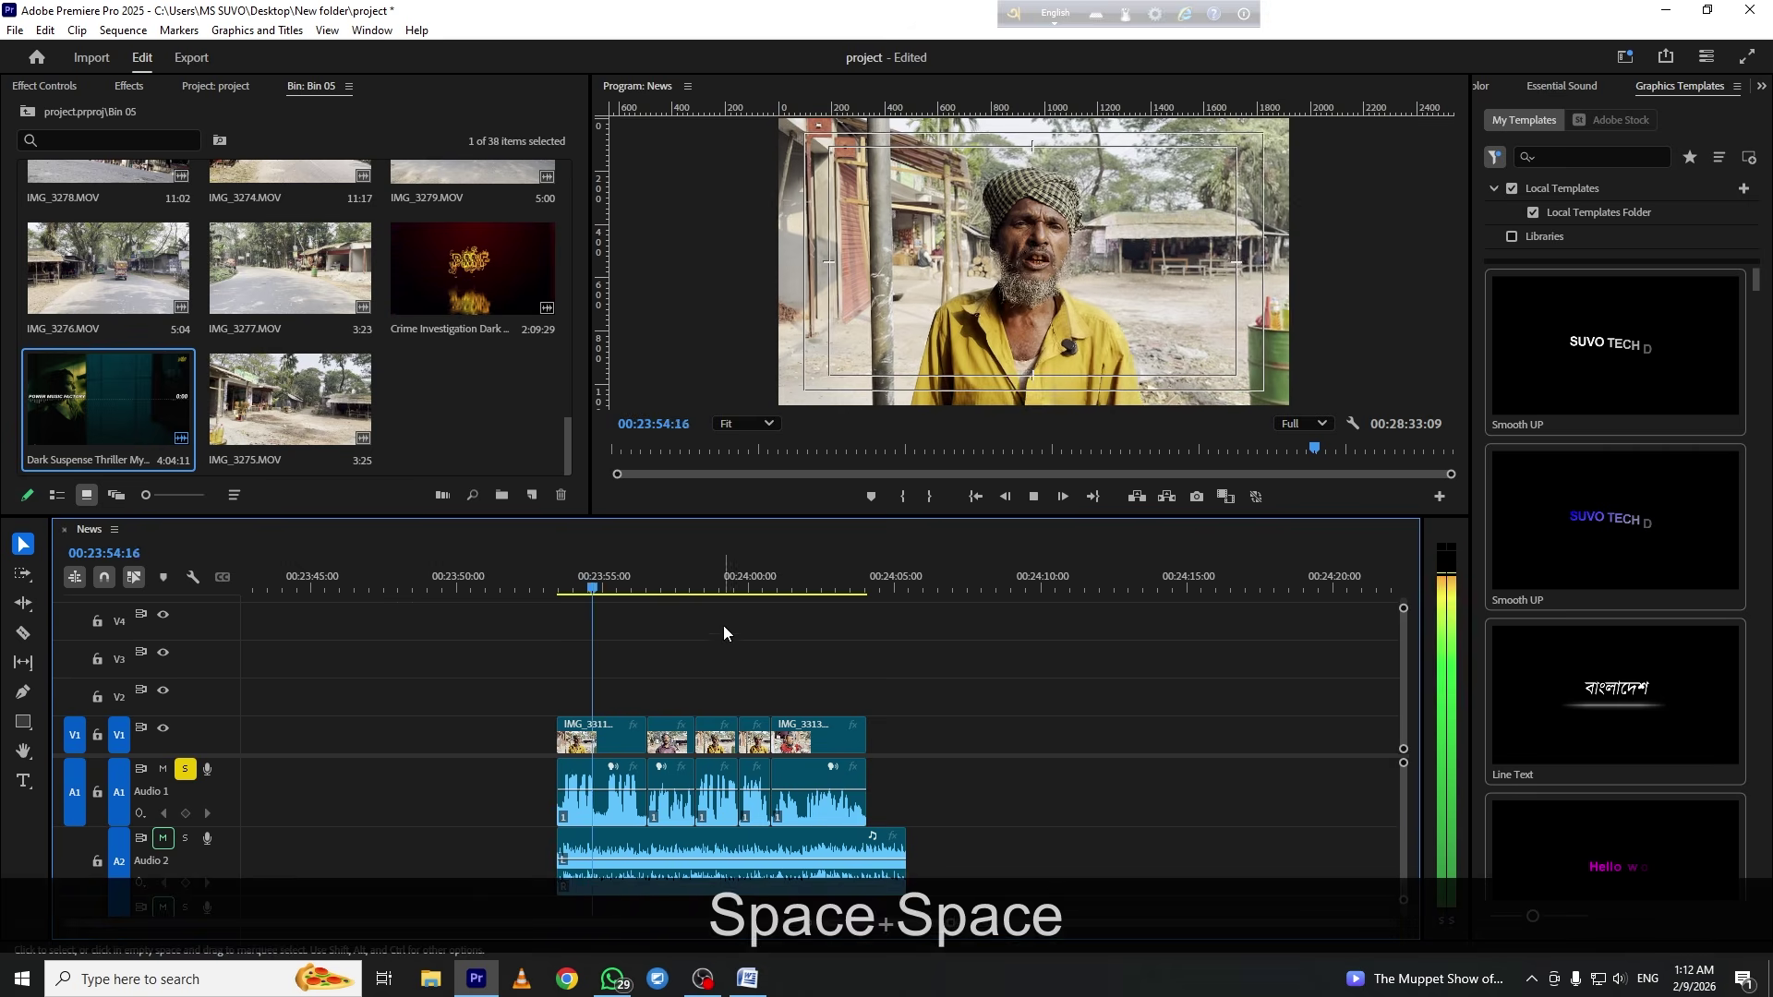
pyautogui.press('=')
pyautogui.press('=')
pyautogui.press('space')
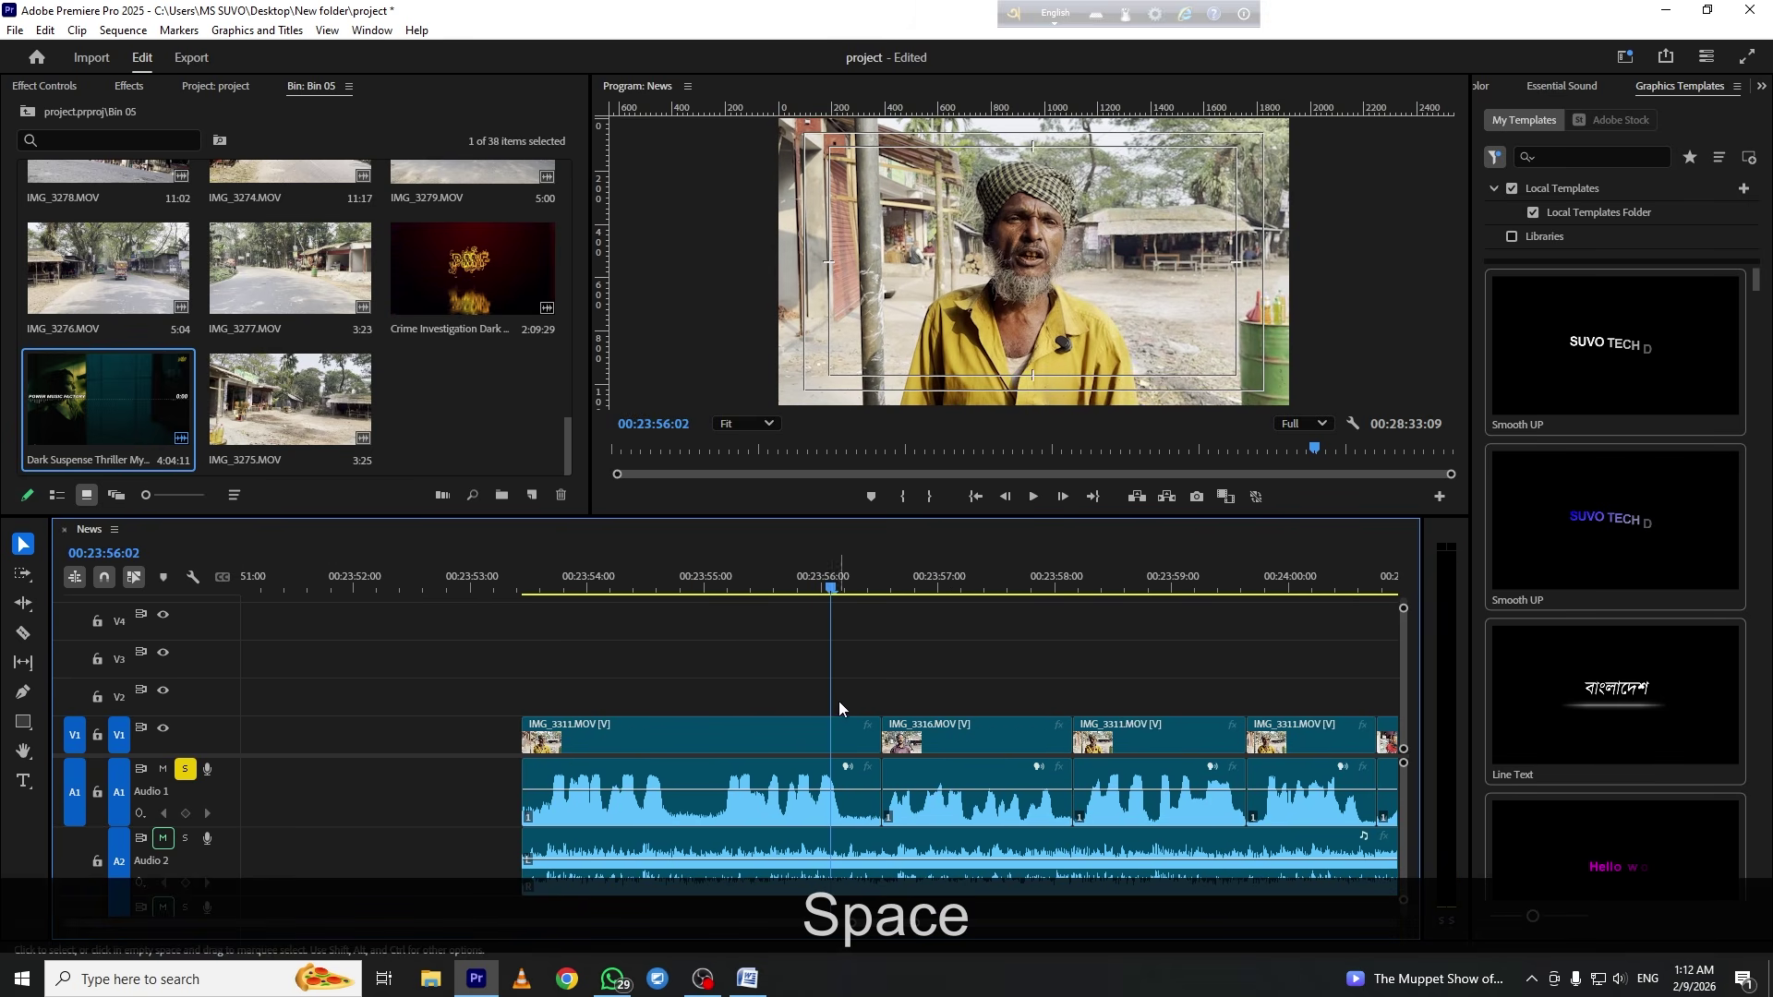
pyautogui.press('space')
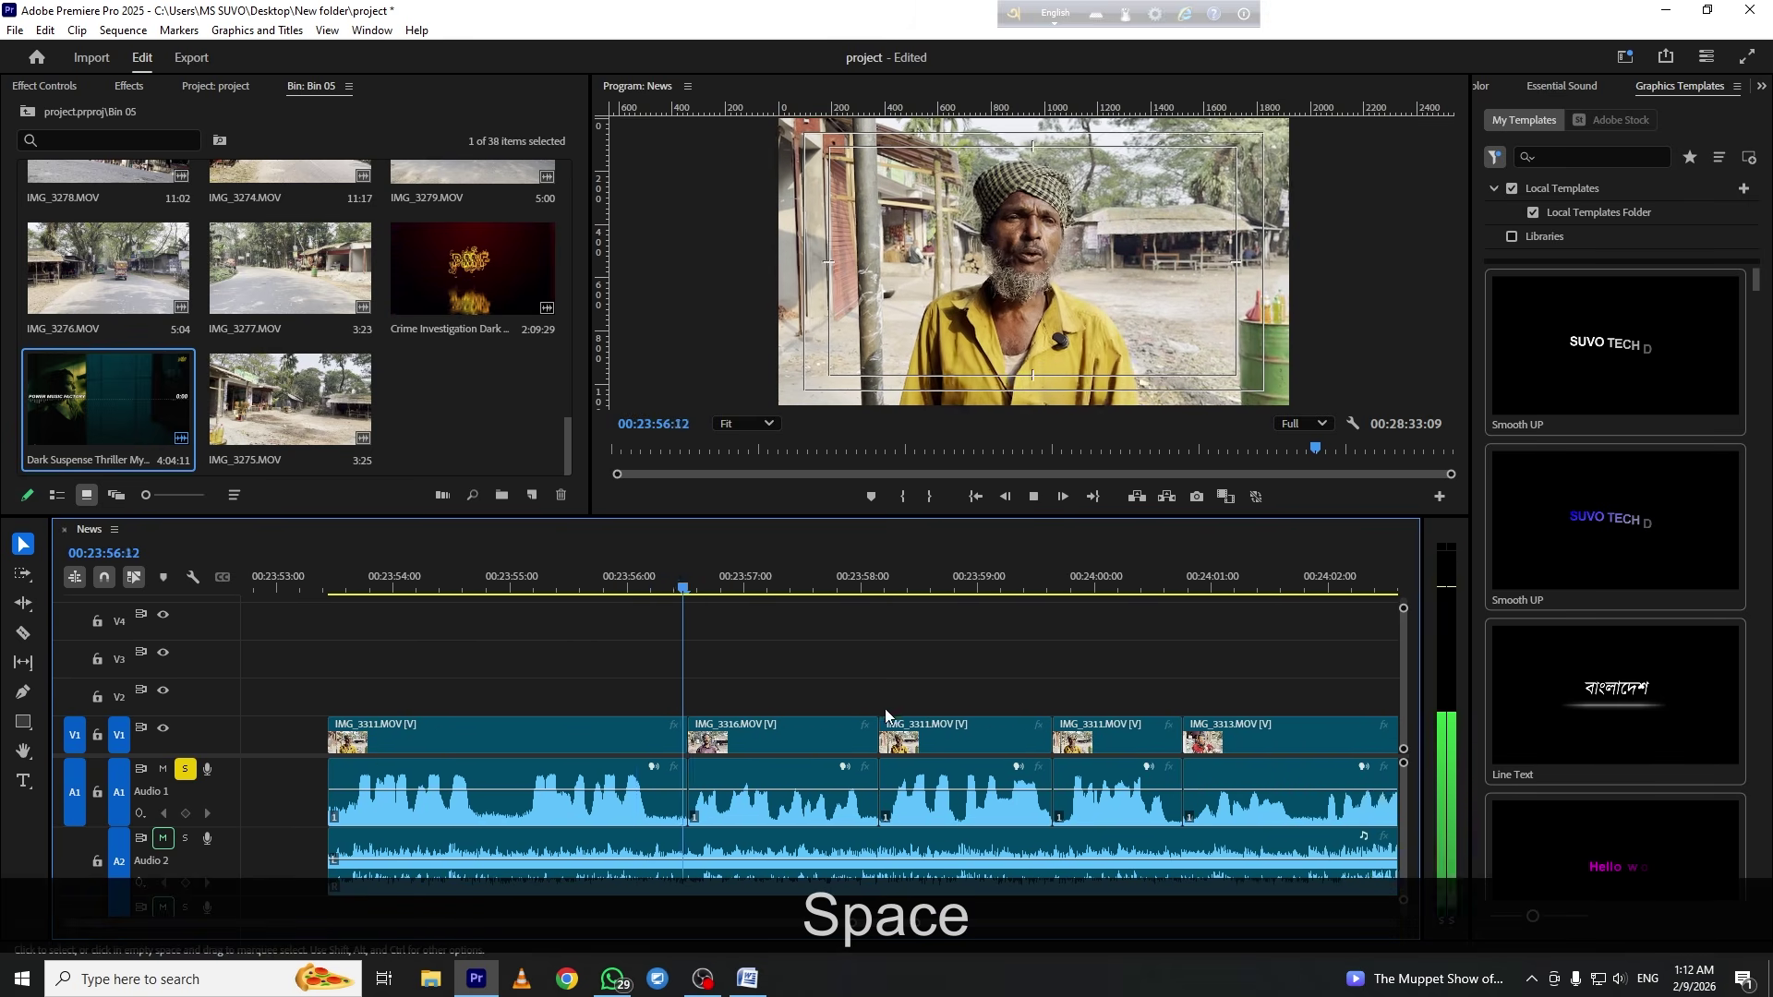
# Raise the audio gain of the second interview clip, IMG_3316, by 4 dB
pyautogui.rightClick(825, 737)
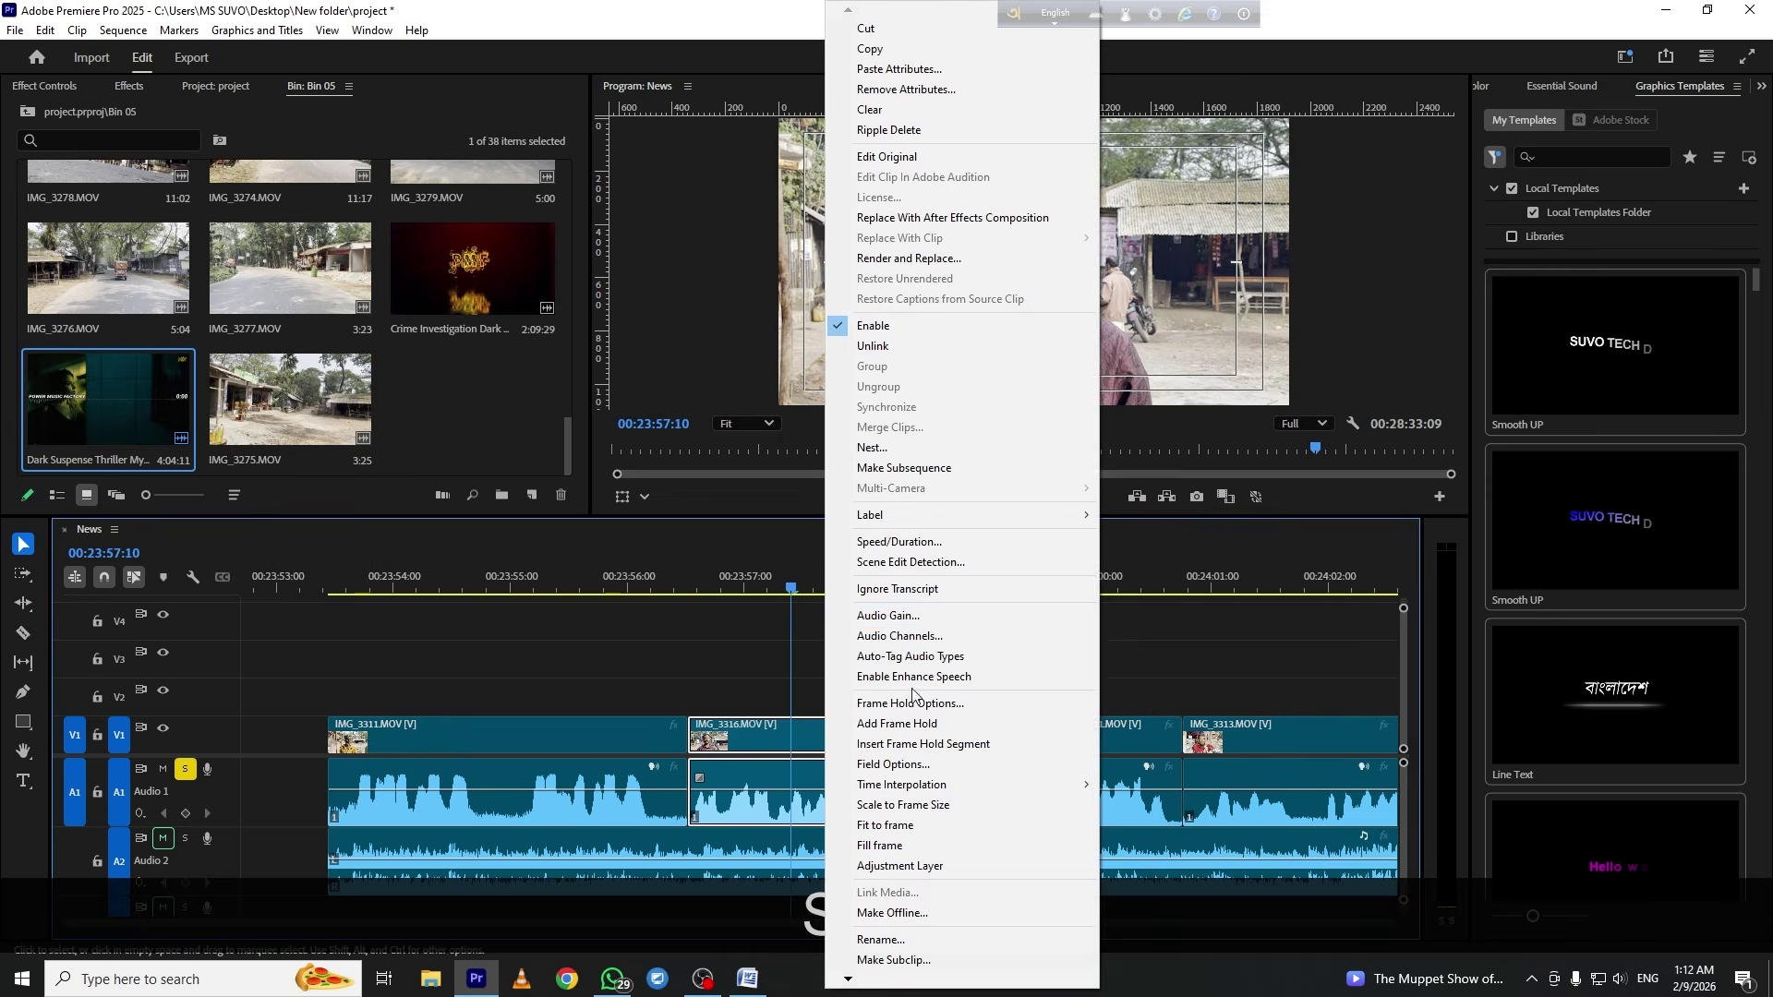
pyautogui.click(939, 615)
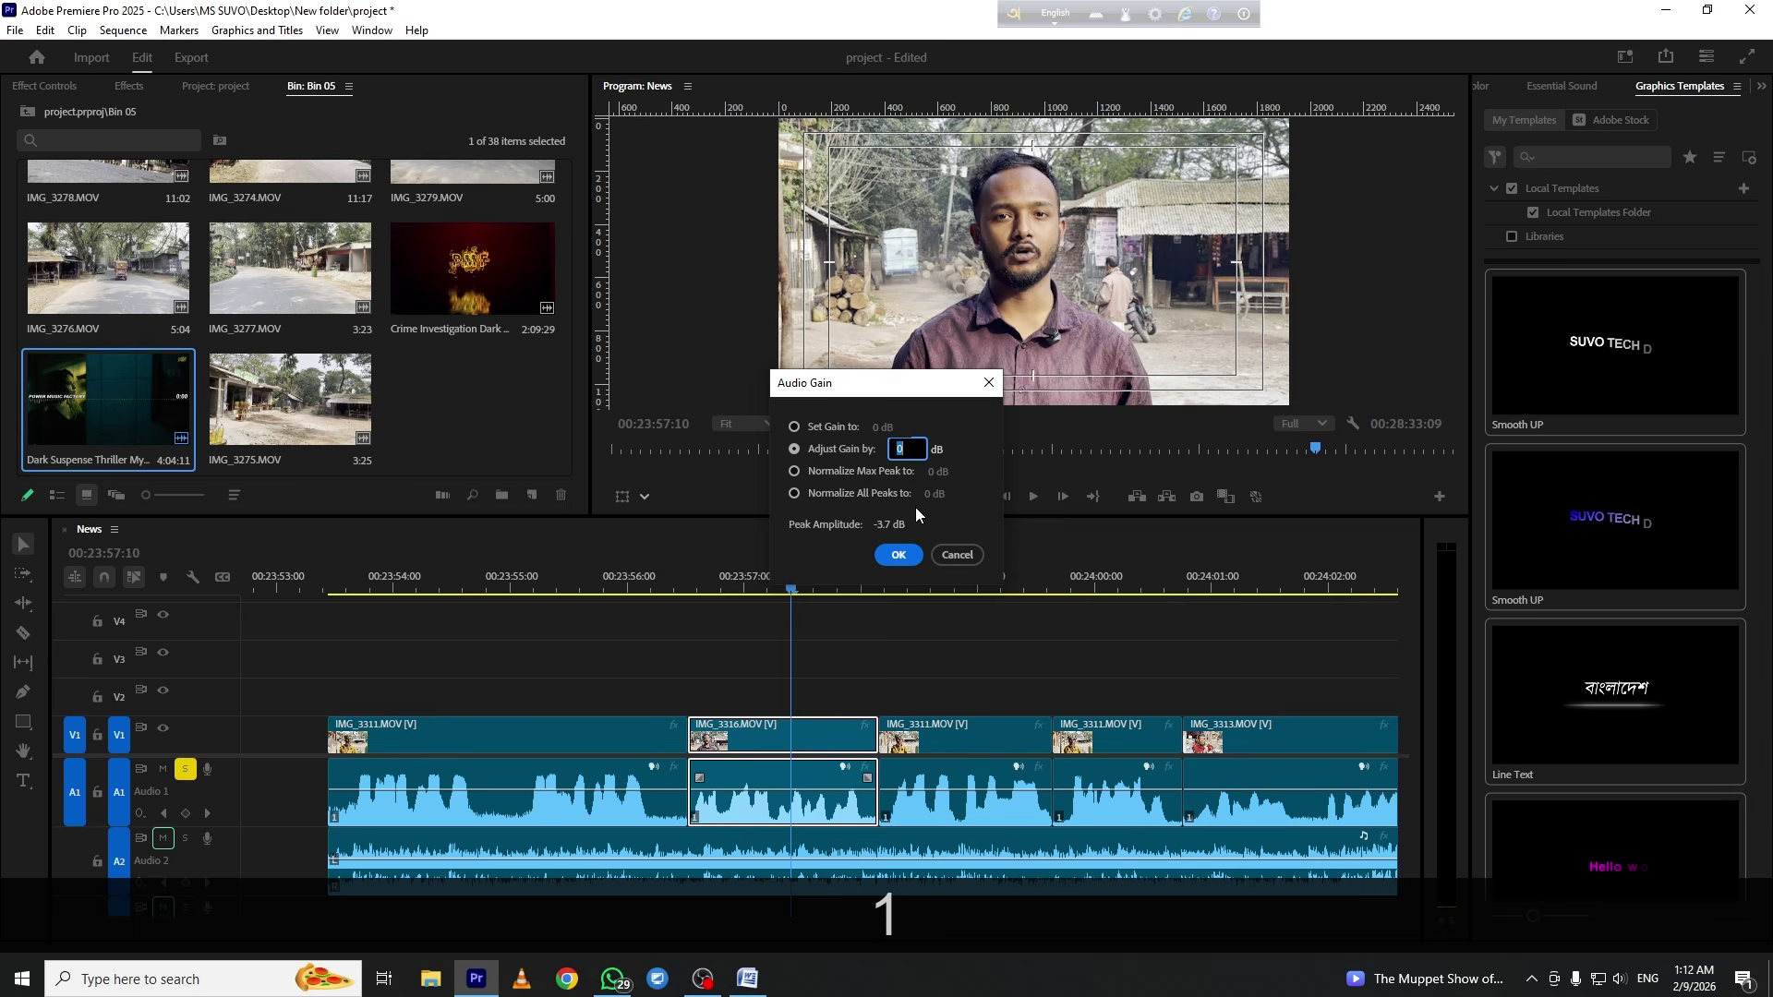
pyautogui.write('3.')
pyautogui.press('BackSpace')
pyautogui.press('BackSpace')
pyautogui.write('4')
pyautogui.press('Return')
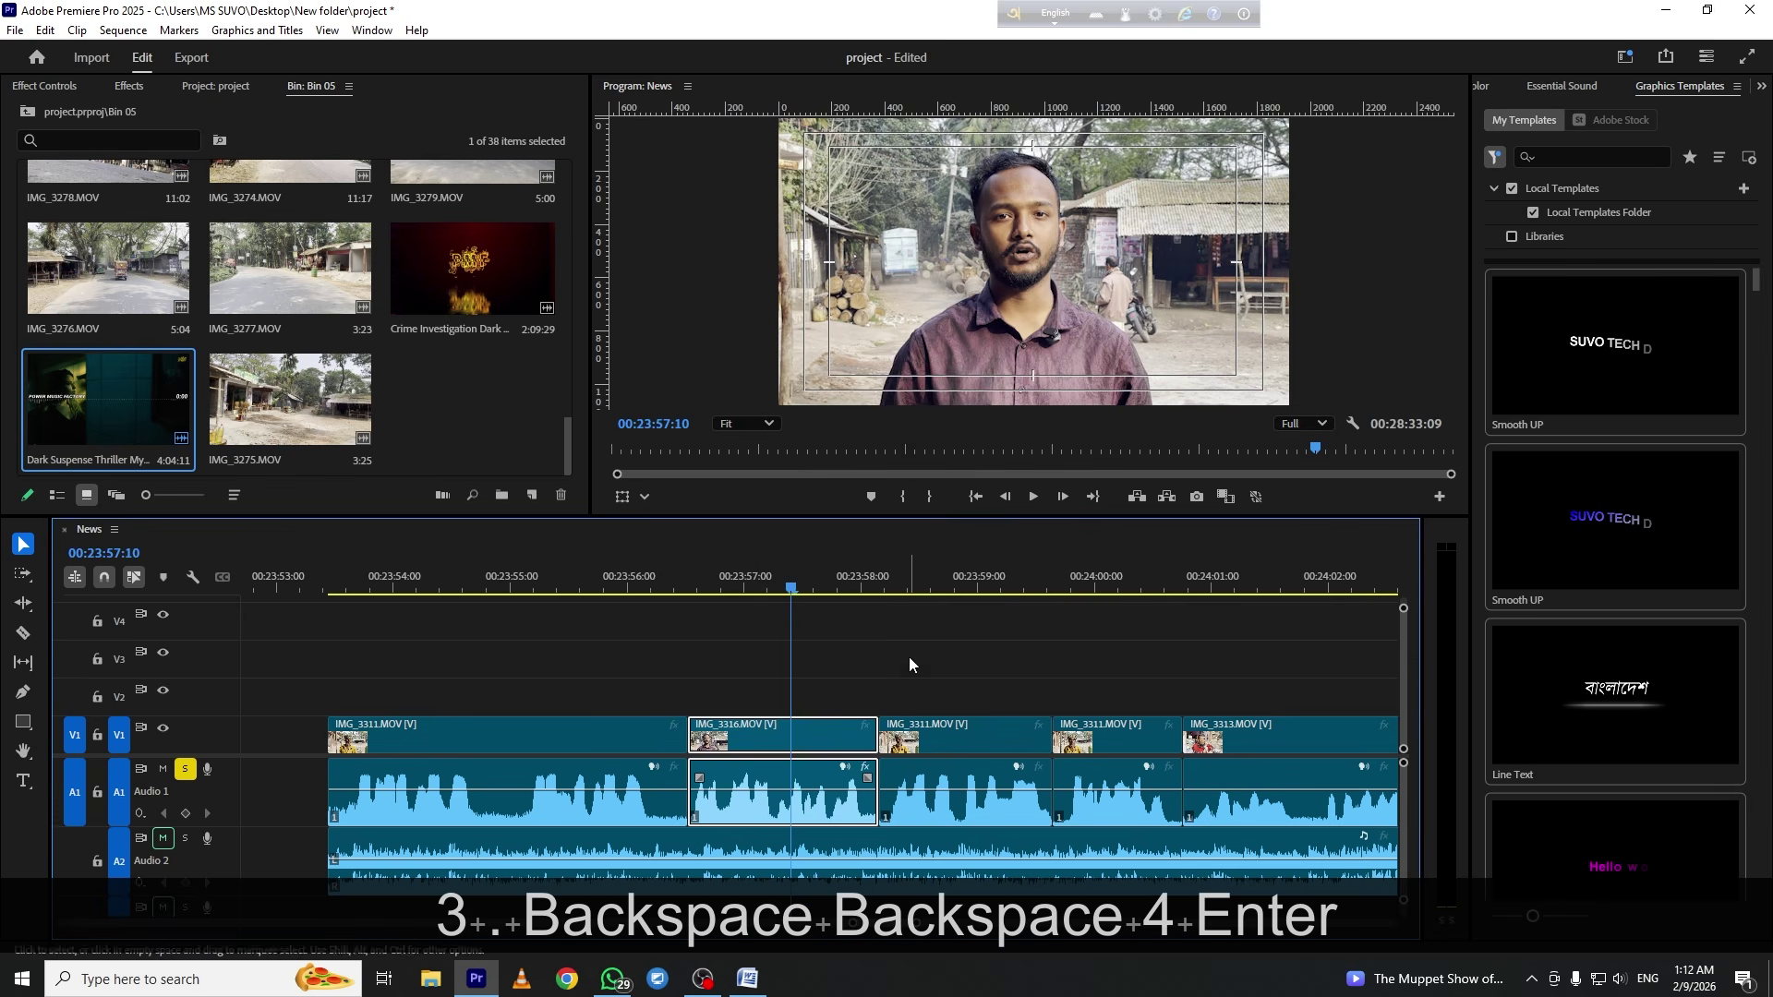
# Play the interview group from about 00:23:56 into the last statement to compare the voice levels
pyautogui.click(644, 611)
pyautogui.click(628, 583)
pyautogui.press('space')
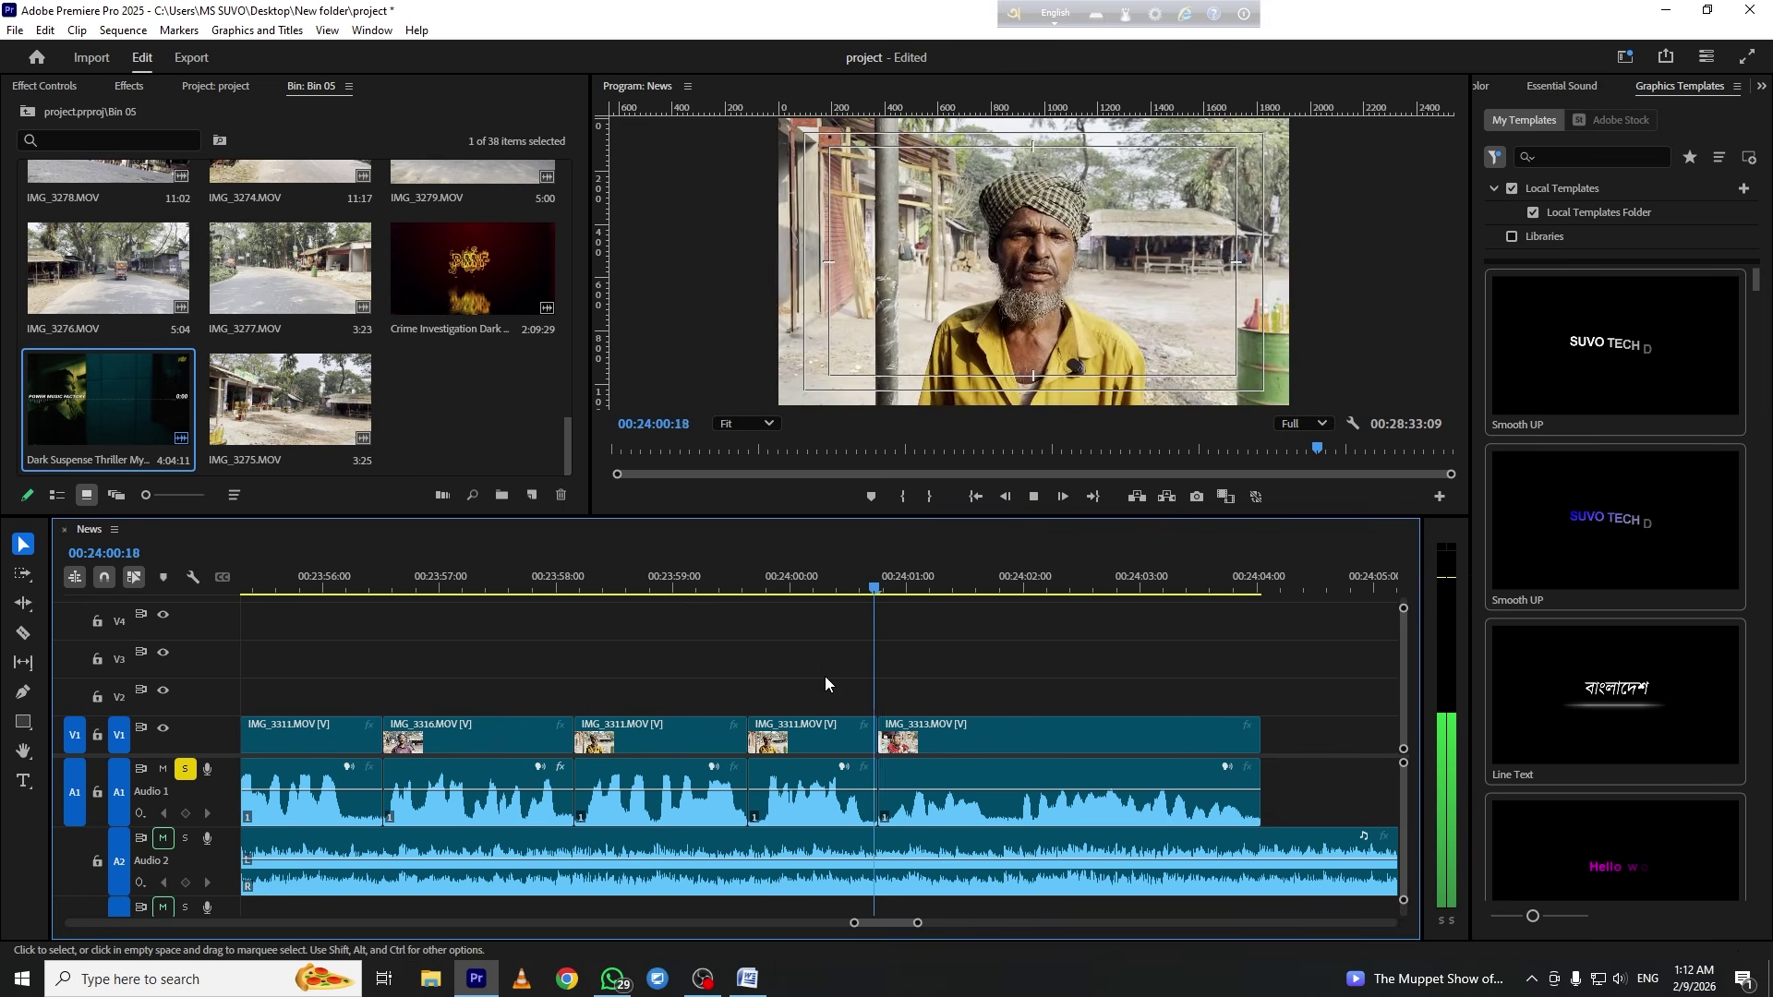
pyautogui.press('space')
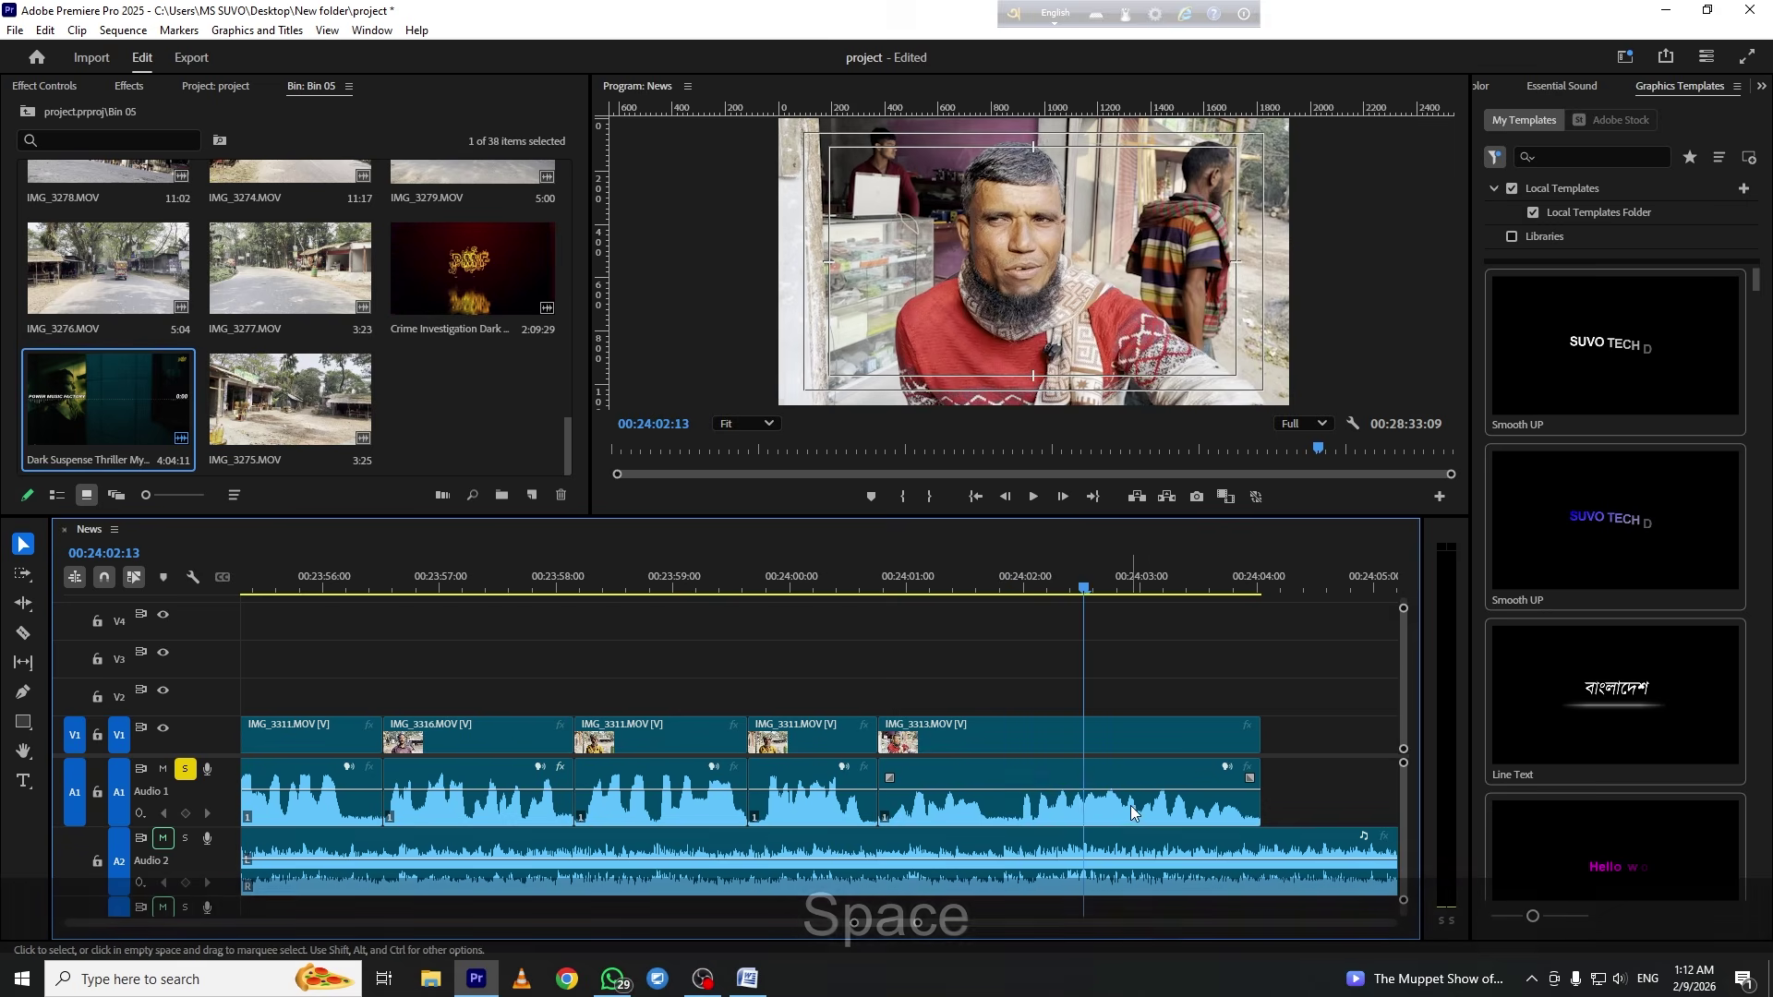
pyautogui.rightClick(1130, 805)
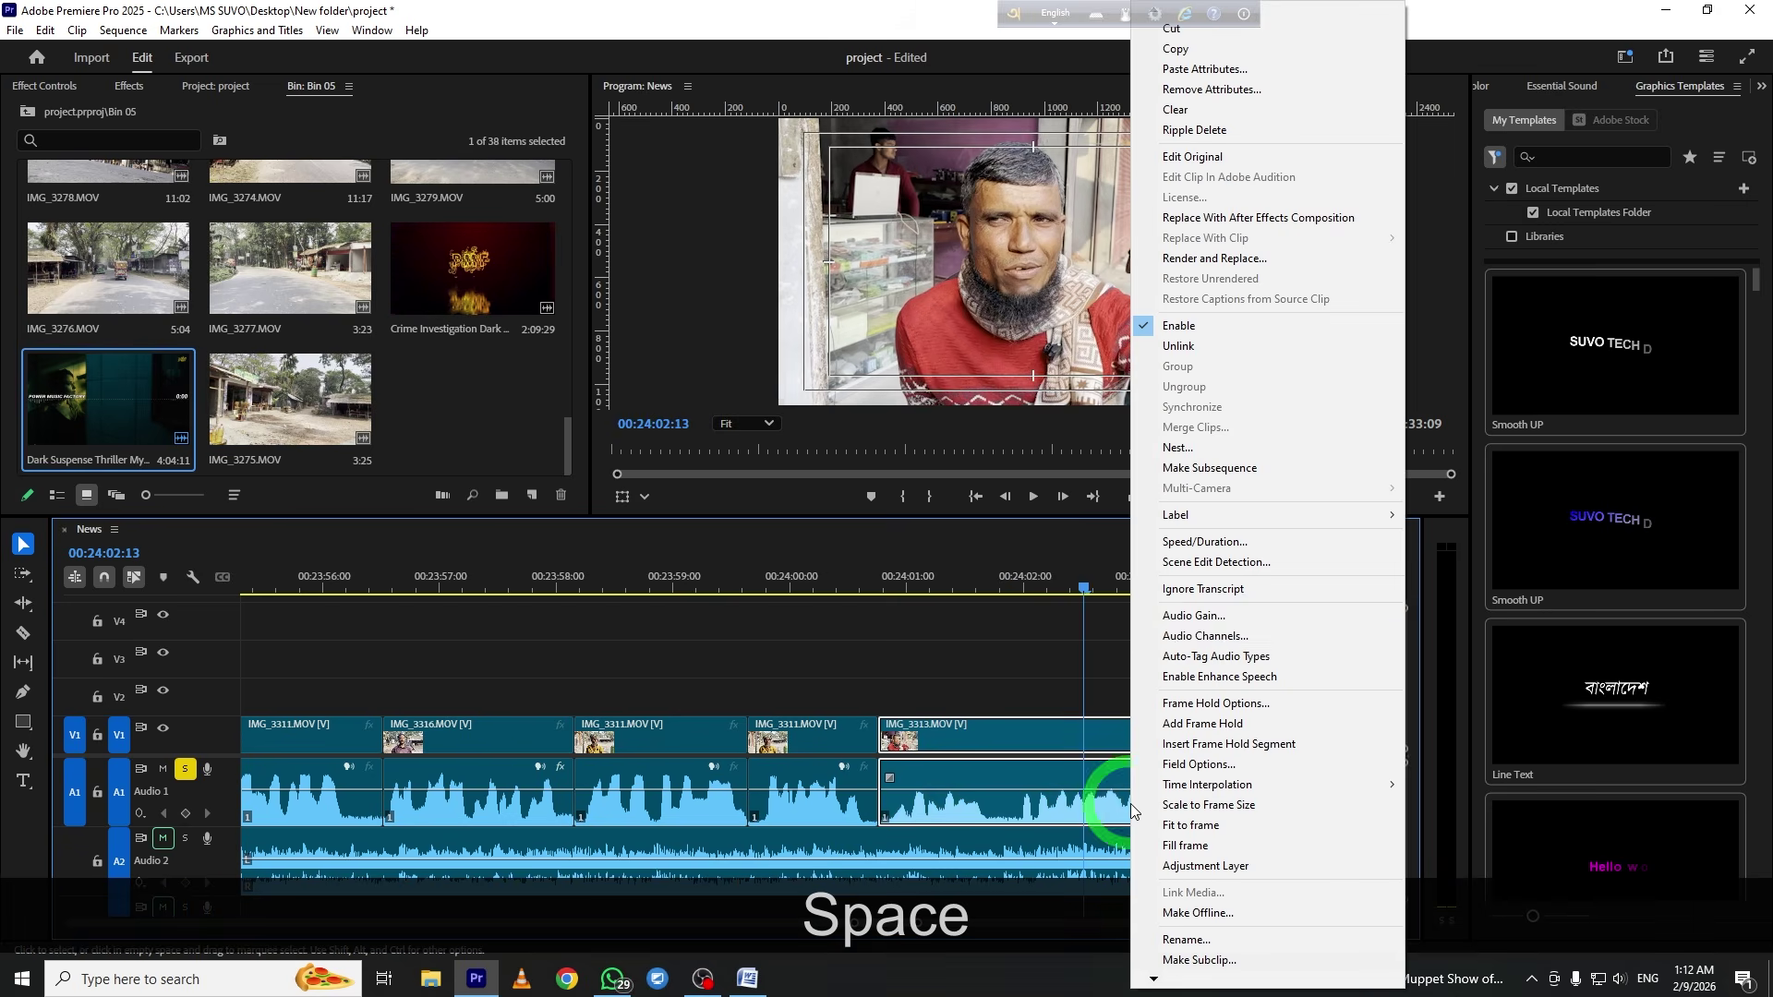
pyautogui.click(1221, 616)
pyautogui.click(956, 554)
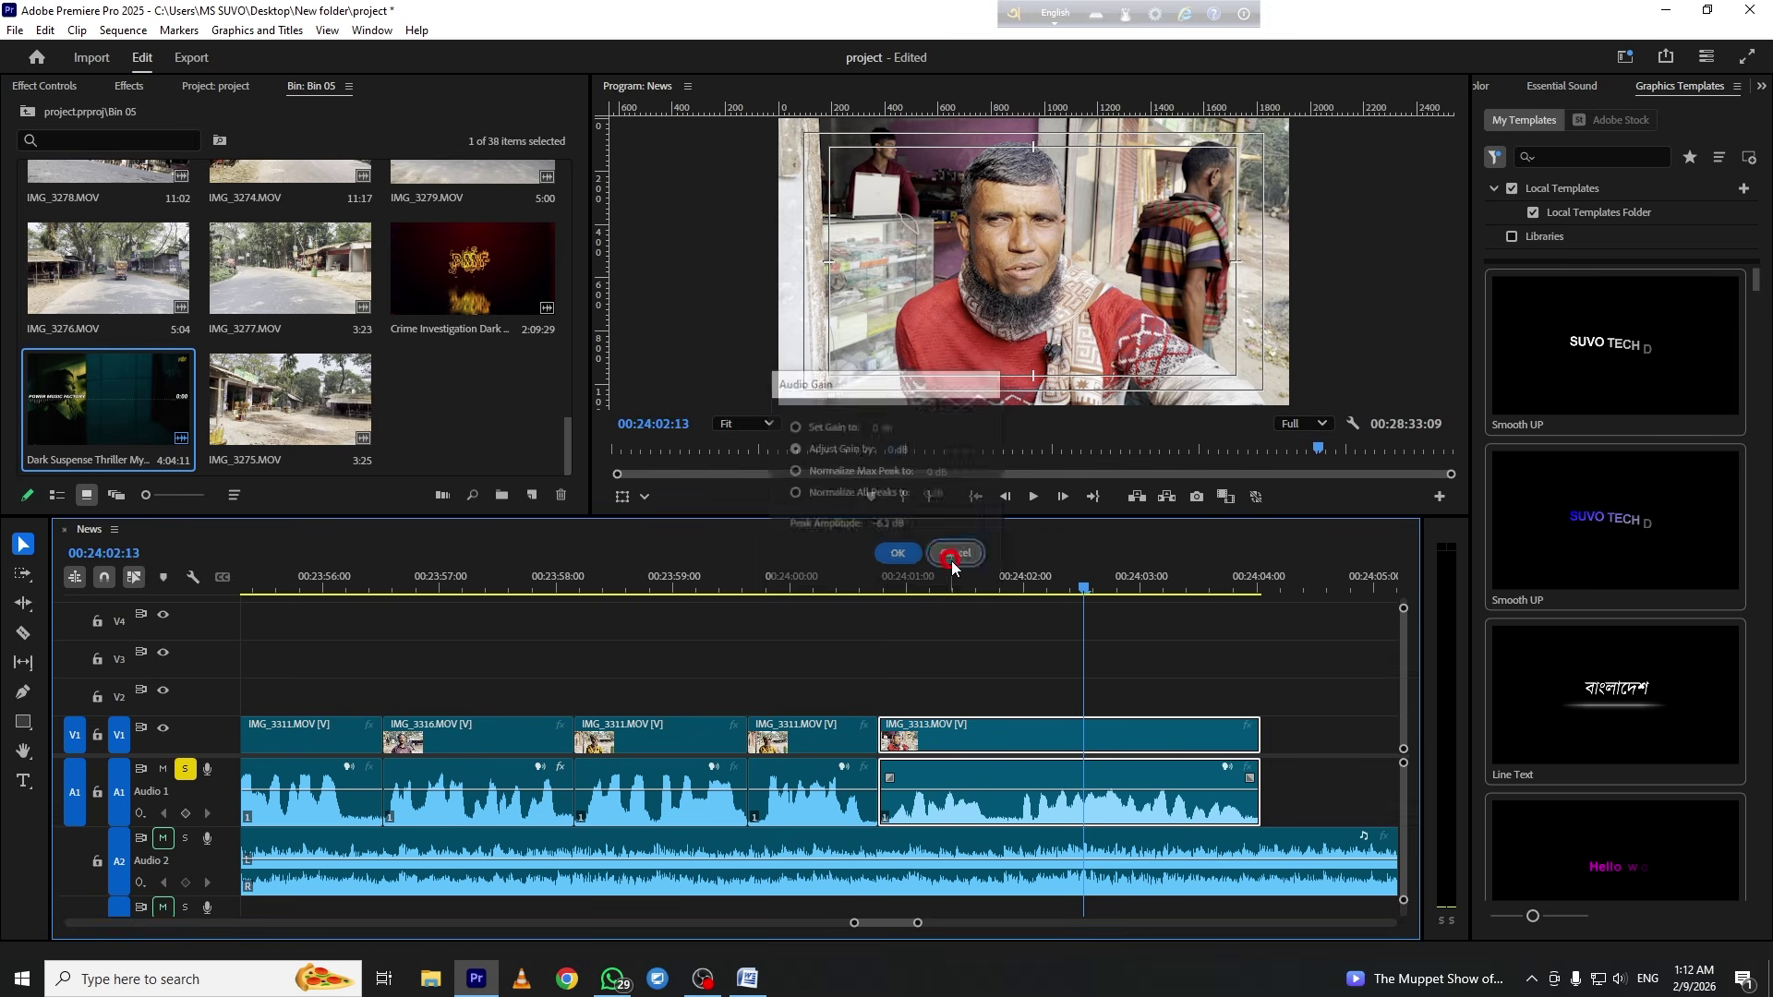
pyautogui.click(831, 623)
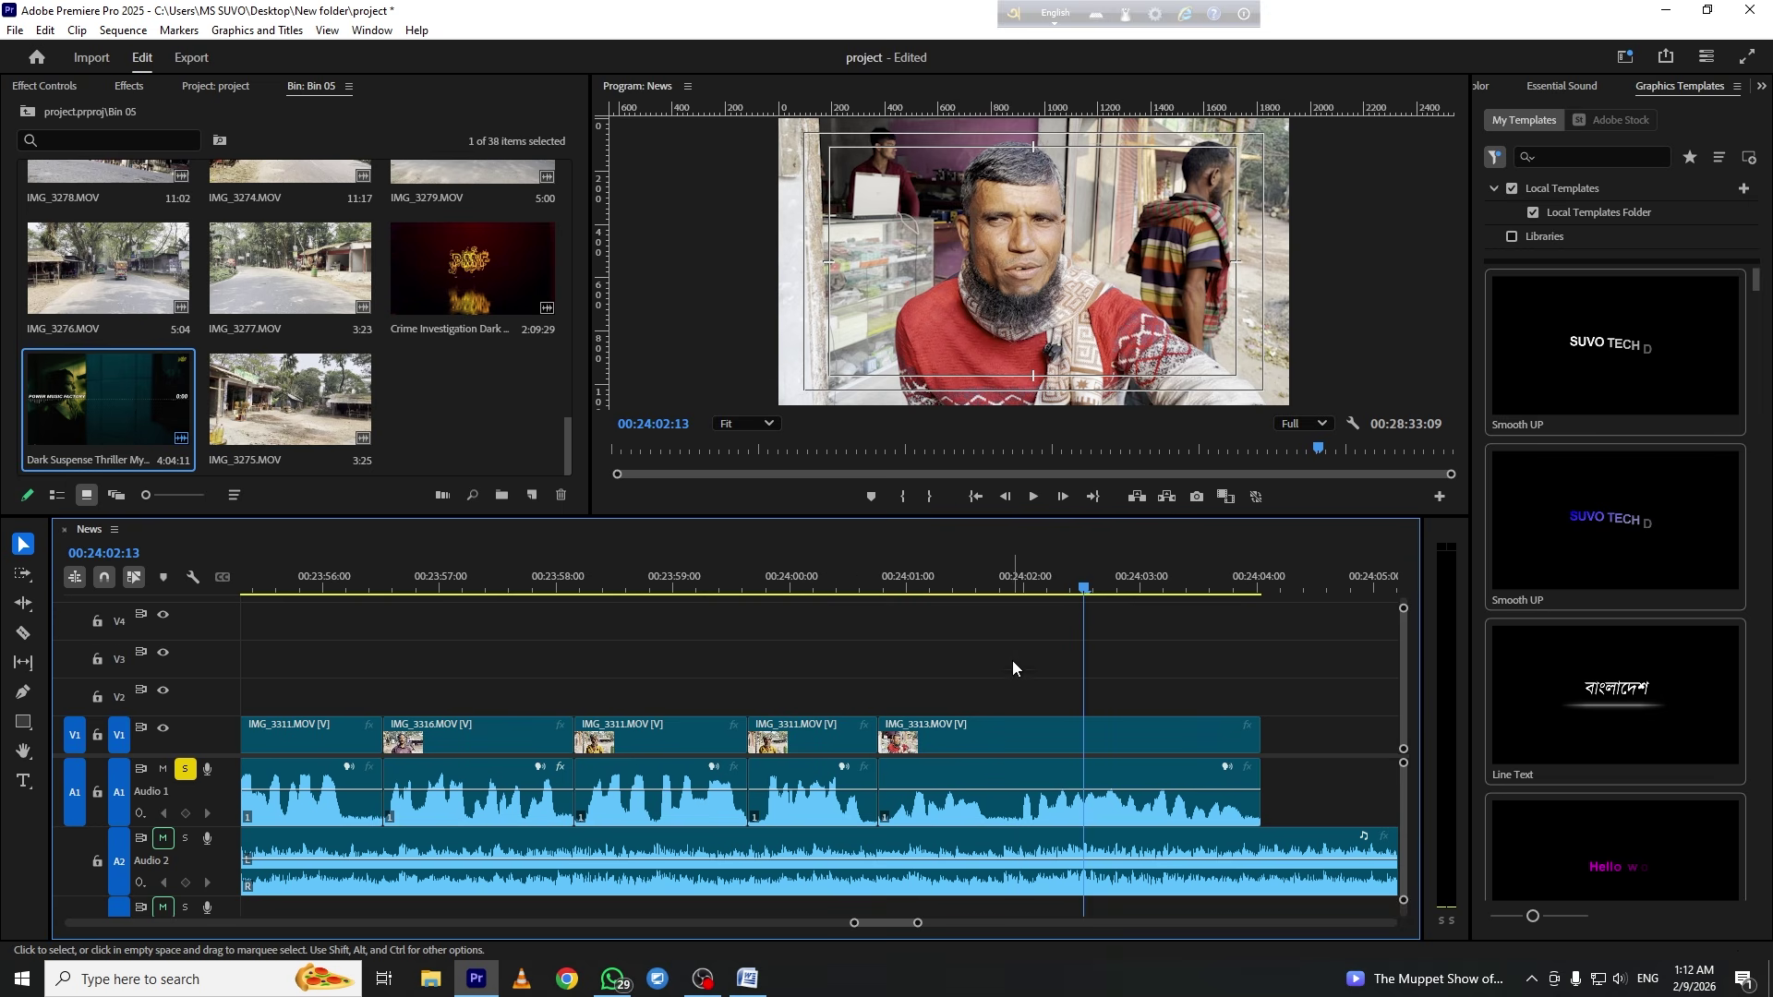
# Try raising the volume line of the last interview clip, IMG_3313, check its Volume settings and undo the level changes
pyautogui.click(994, 740)
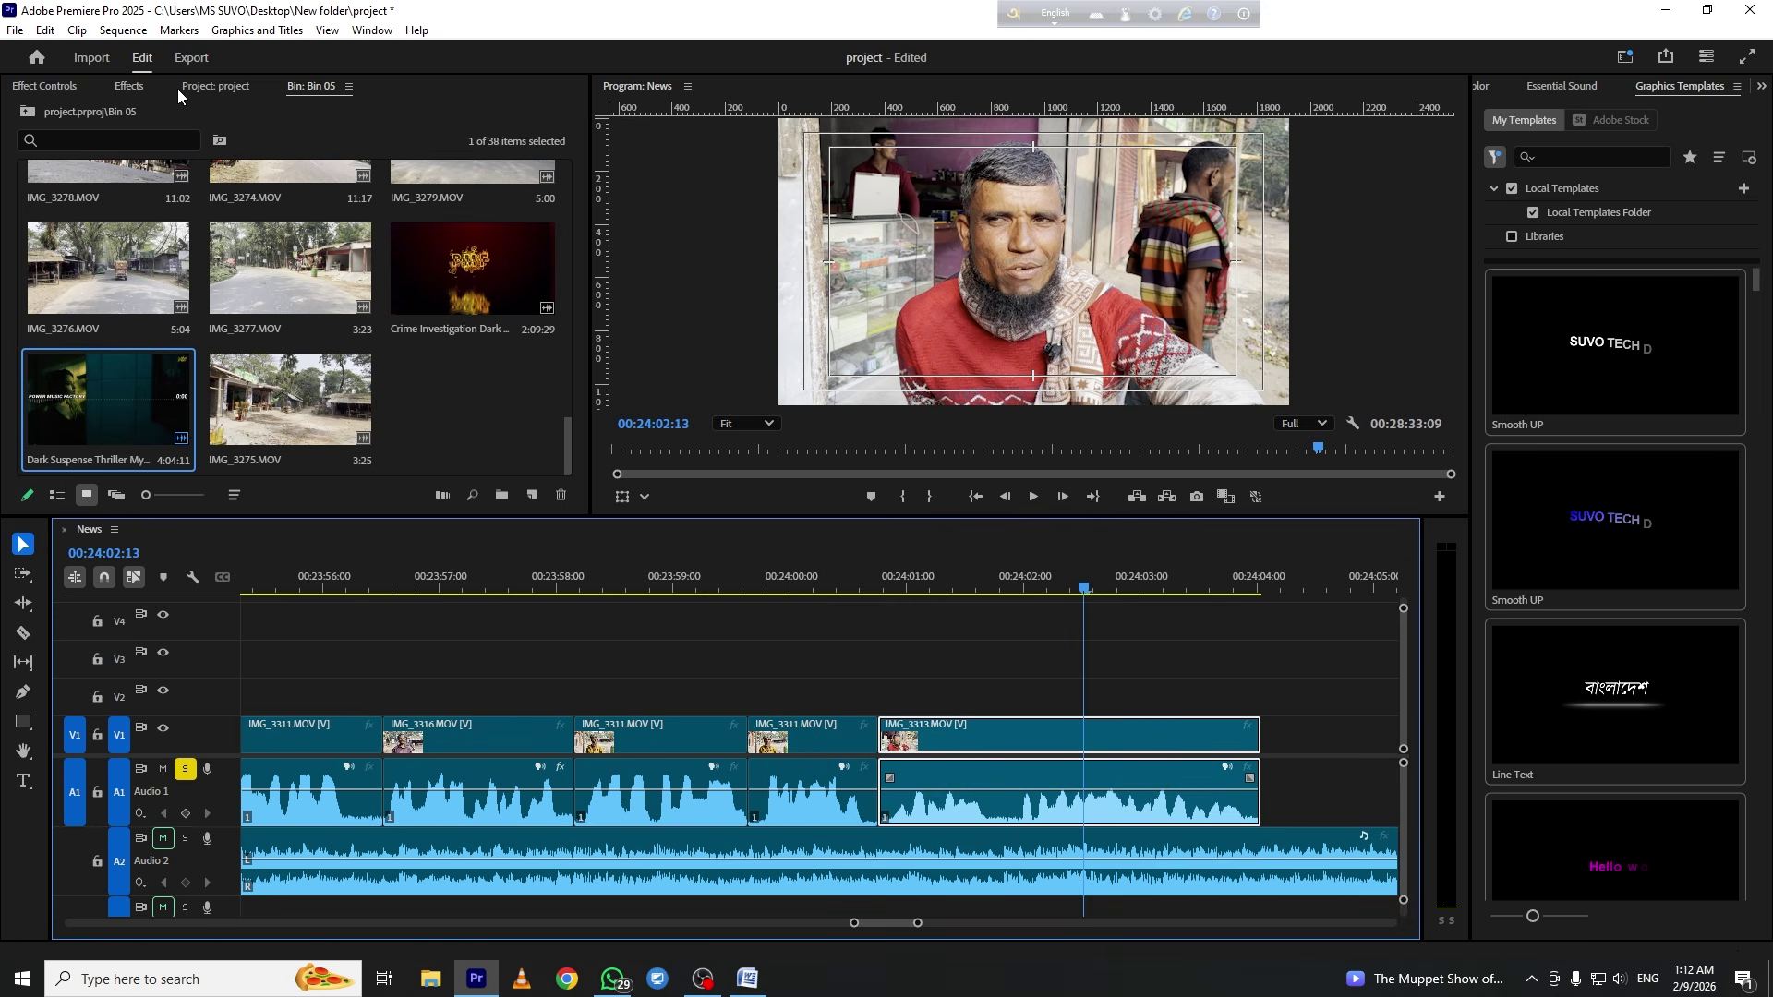
pyautogui.moveTo(1009, 792); pyautogui.dragTo(1013, 773)
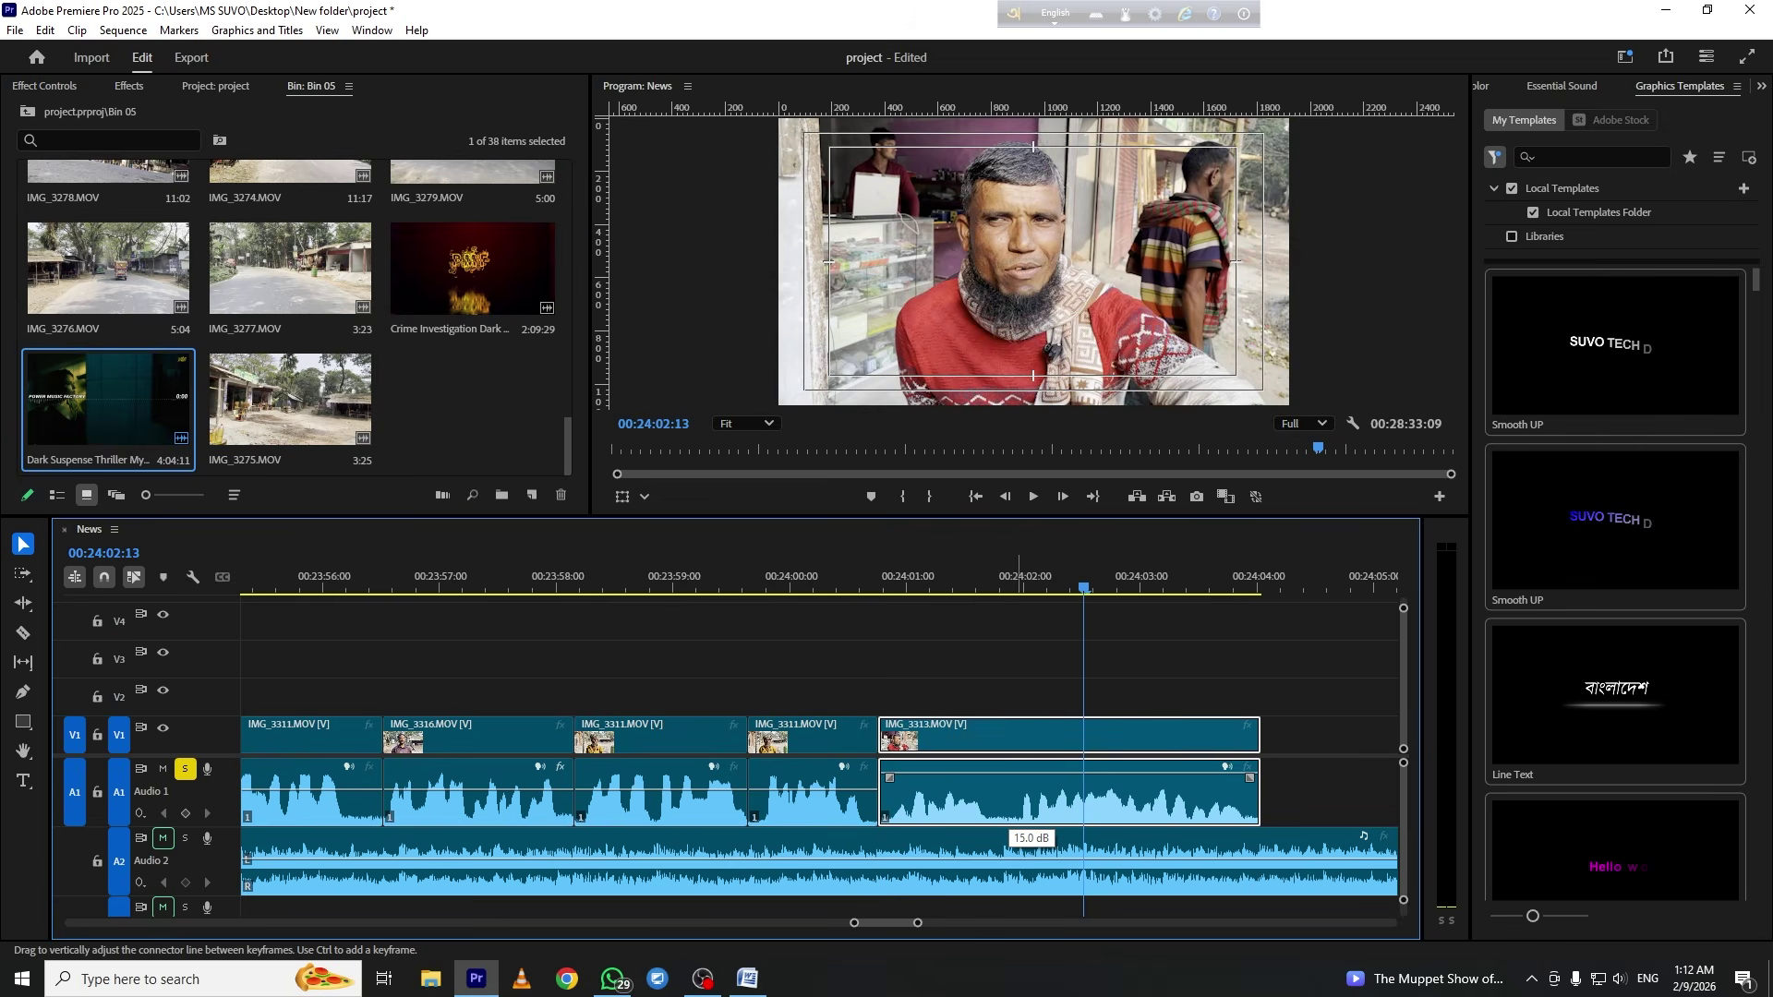
pyautogui.hotkey('ctrl', 'z')
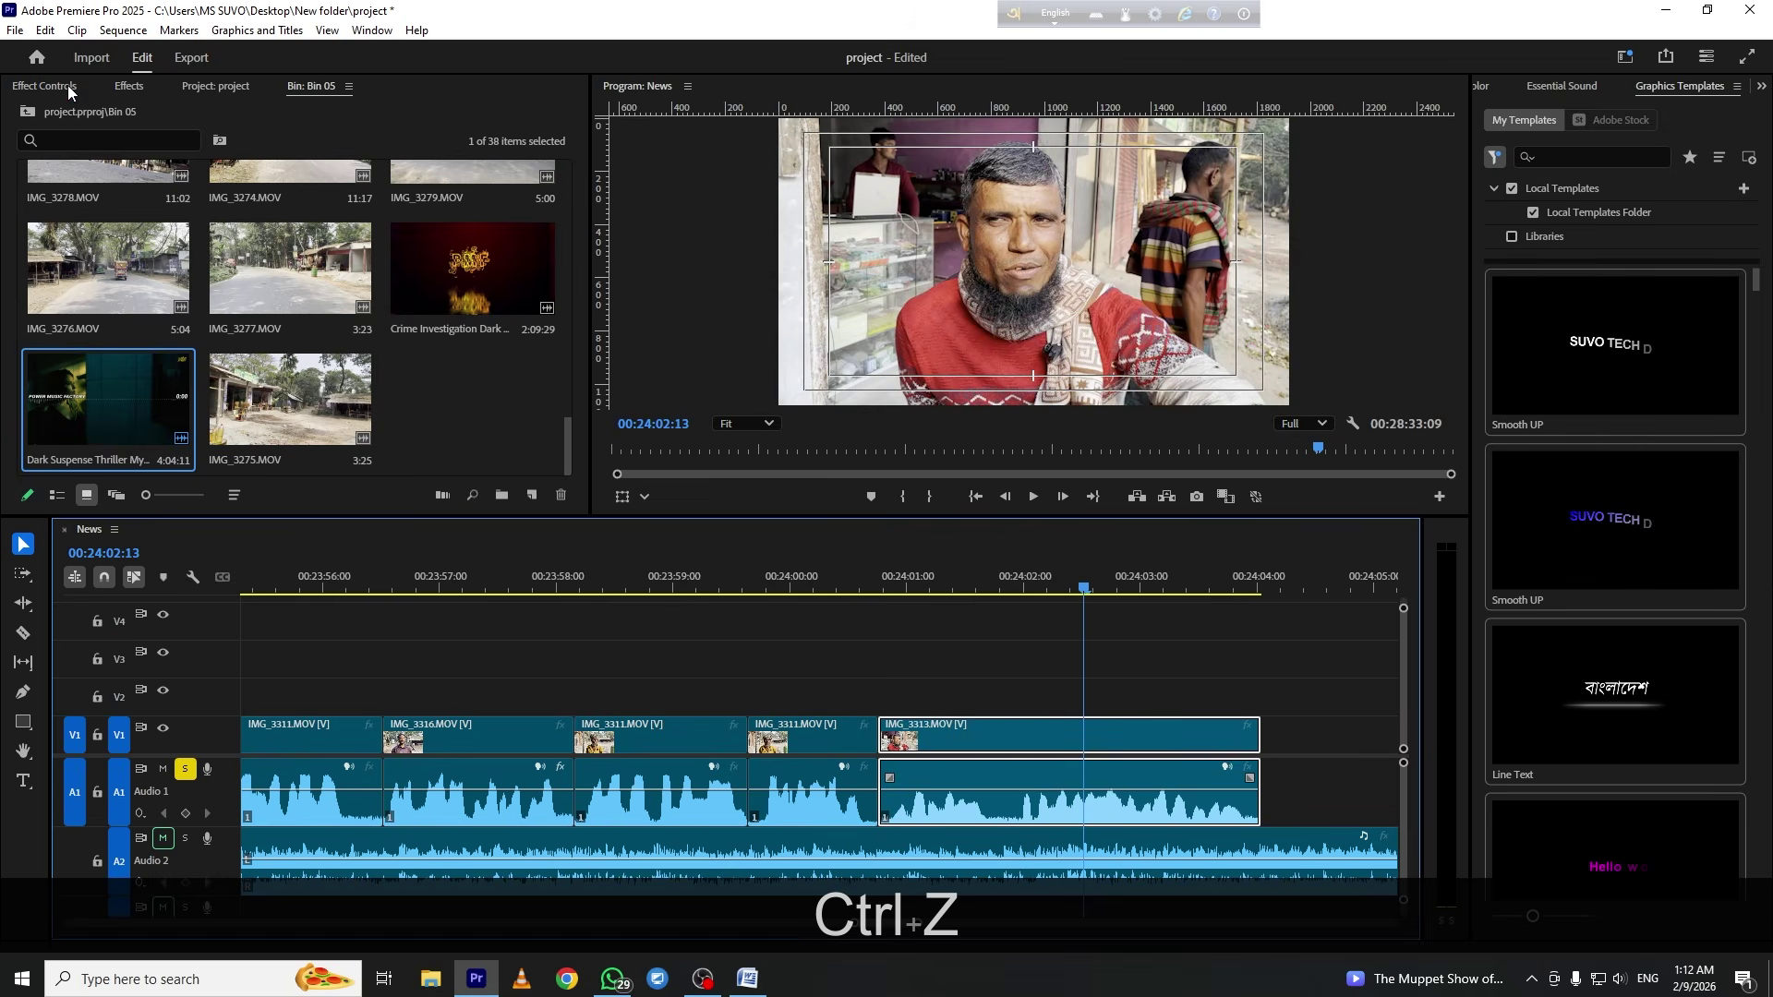
pyautogui.click(68, 89)
pyautogui.scroll(-3, 142, 330)
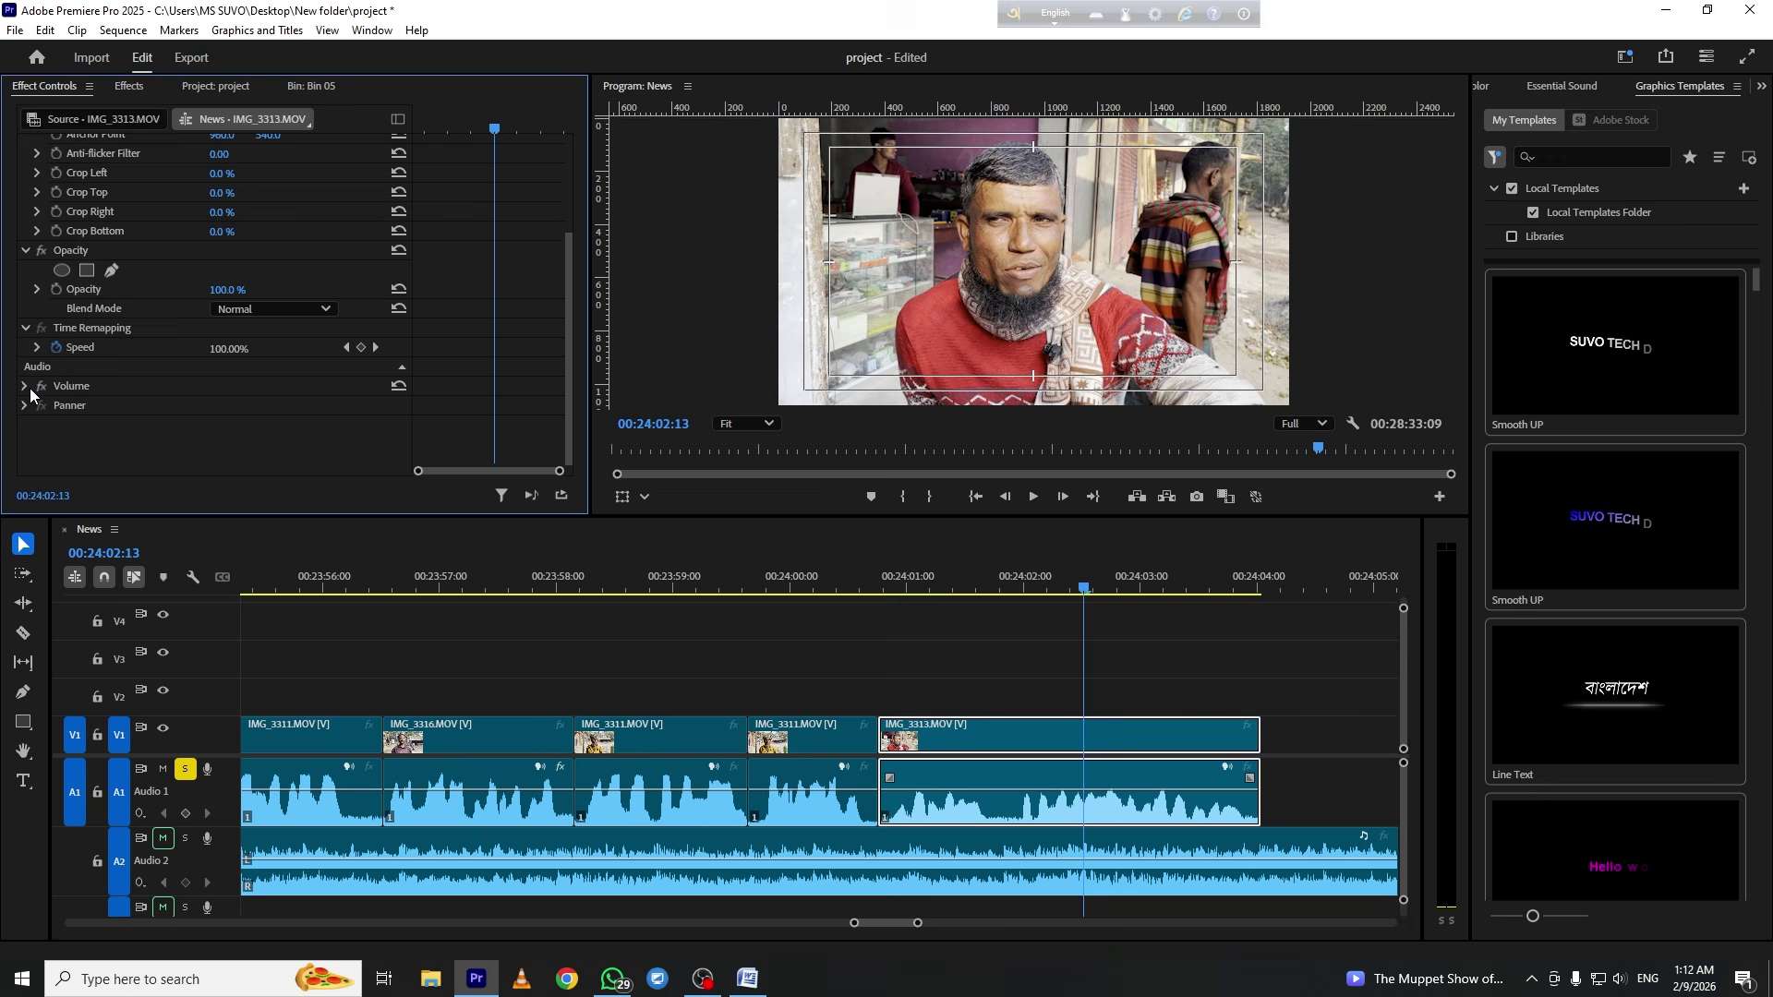
pyautogui.click(30, 387)
pyautogui.scroll(-1, 25, 395)
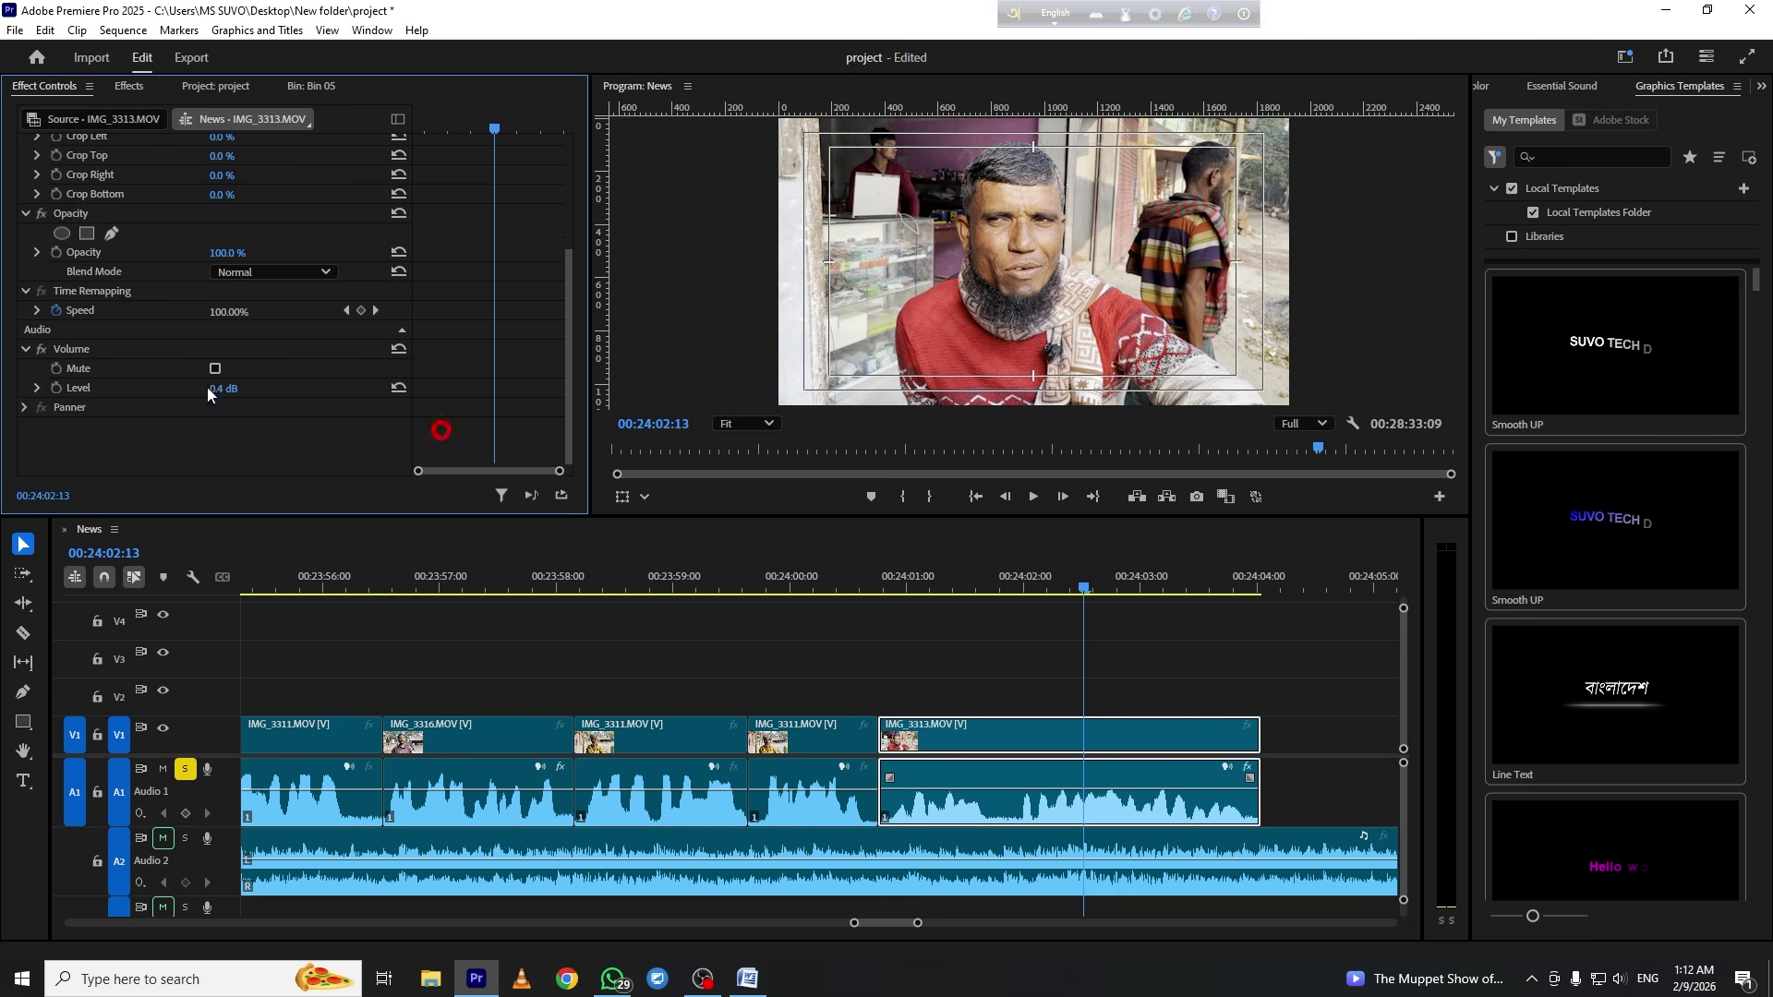
pyautogui.hotkey('ctrl', 'z')
# Raise the audio gain of the last interview clip, IMG_3313, by 6 dB and play the group's end from about 00:24:00
pyautogui.rightClick(1049, 766)
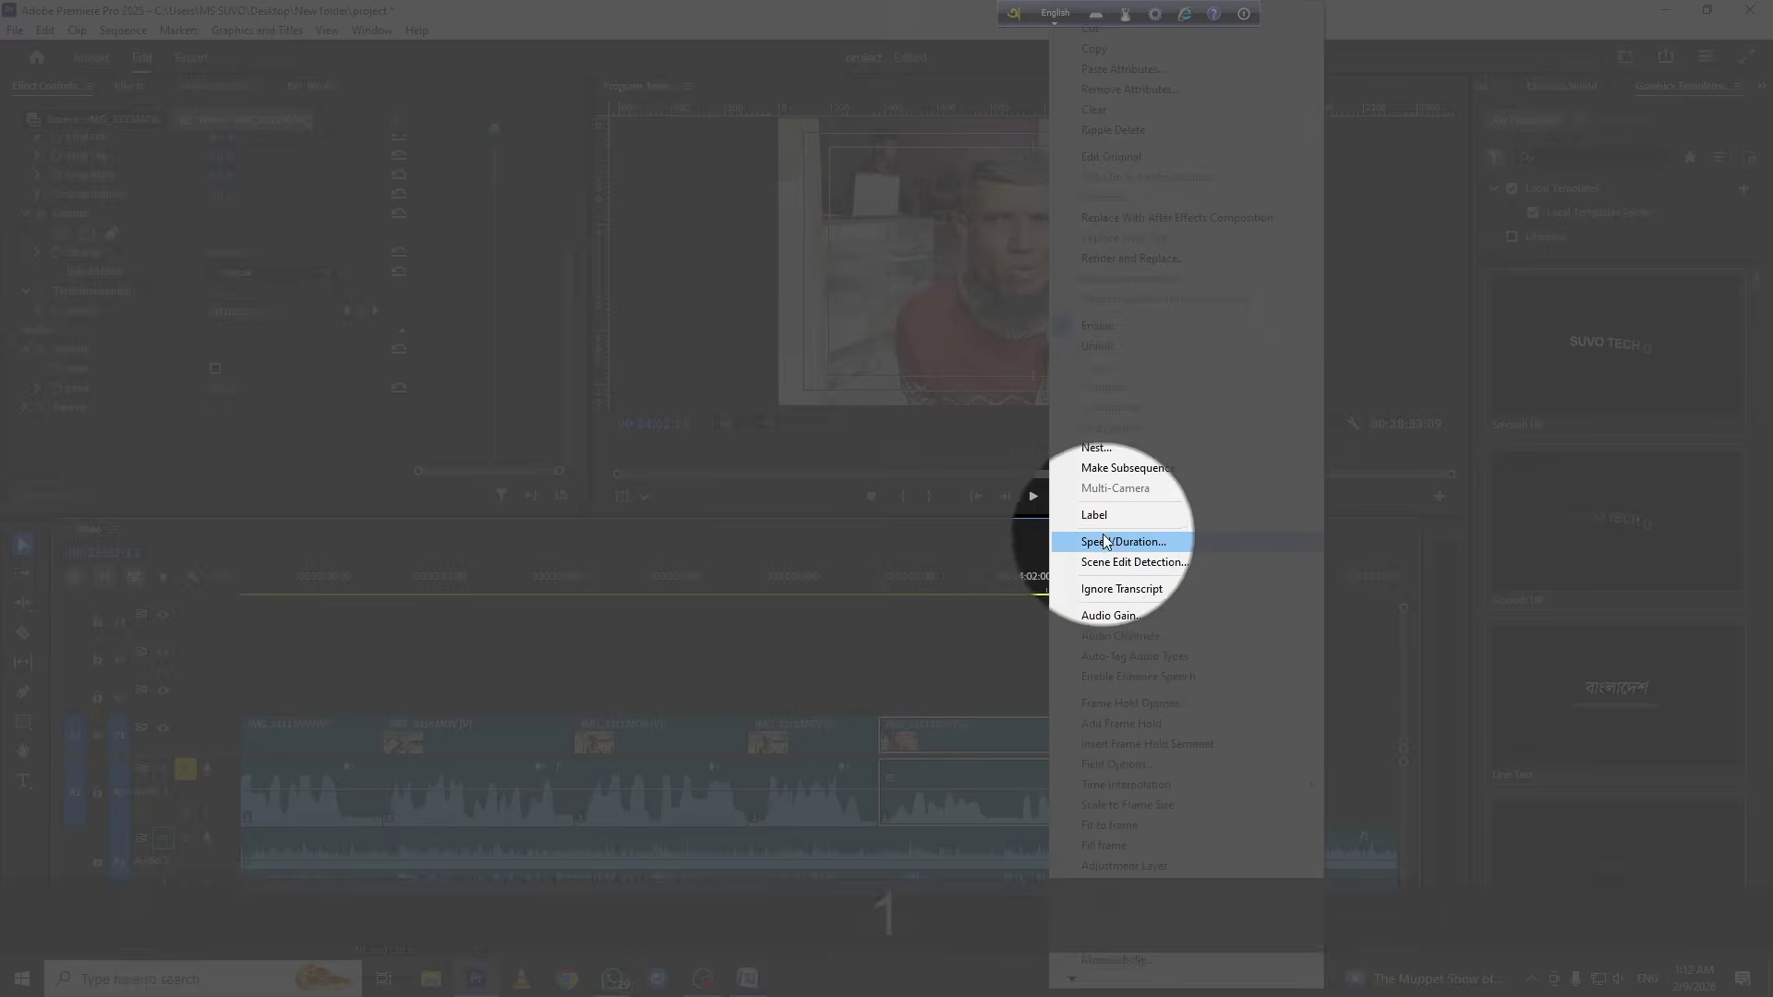
pyautogui.click(1113, 616)
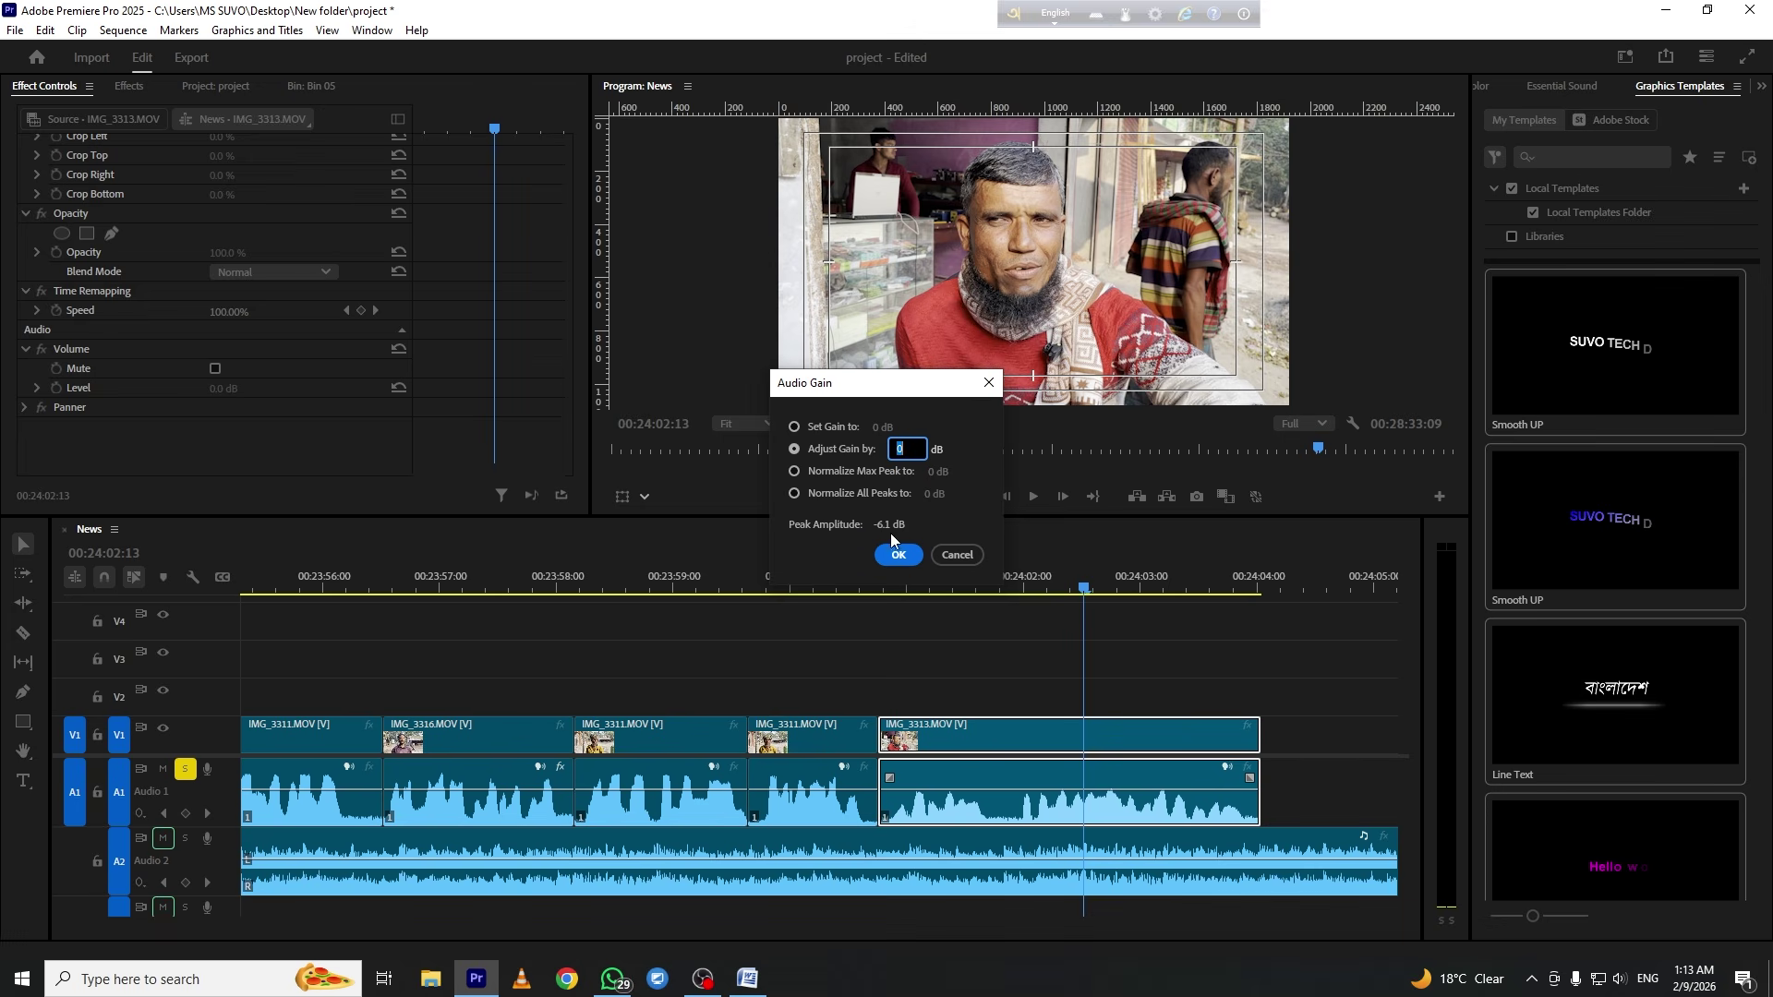
pyautogui.write('6')
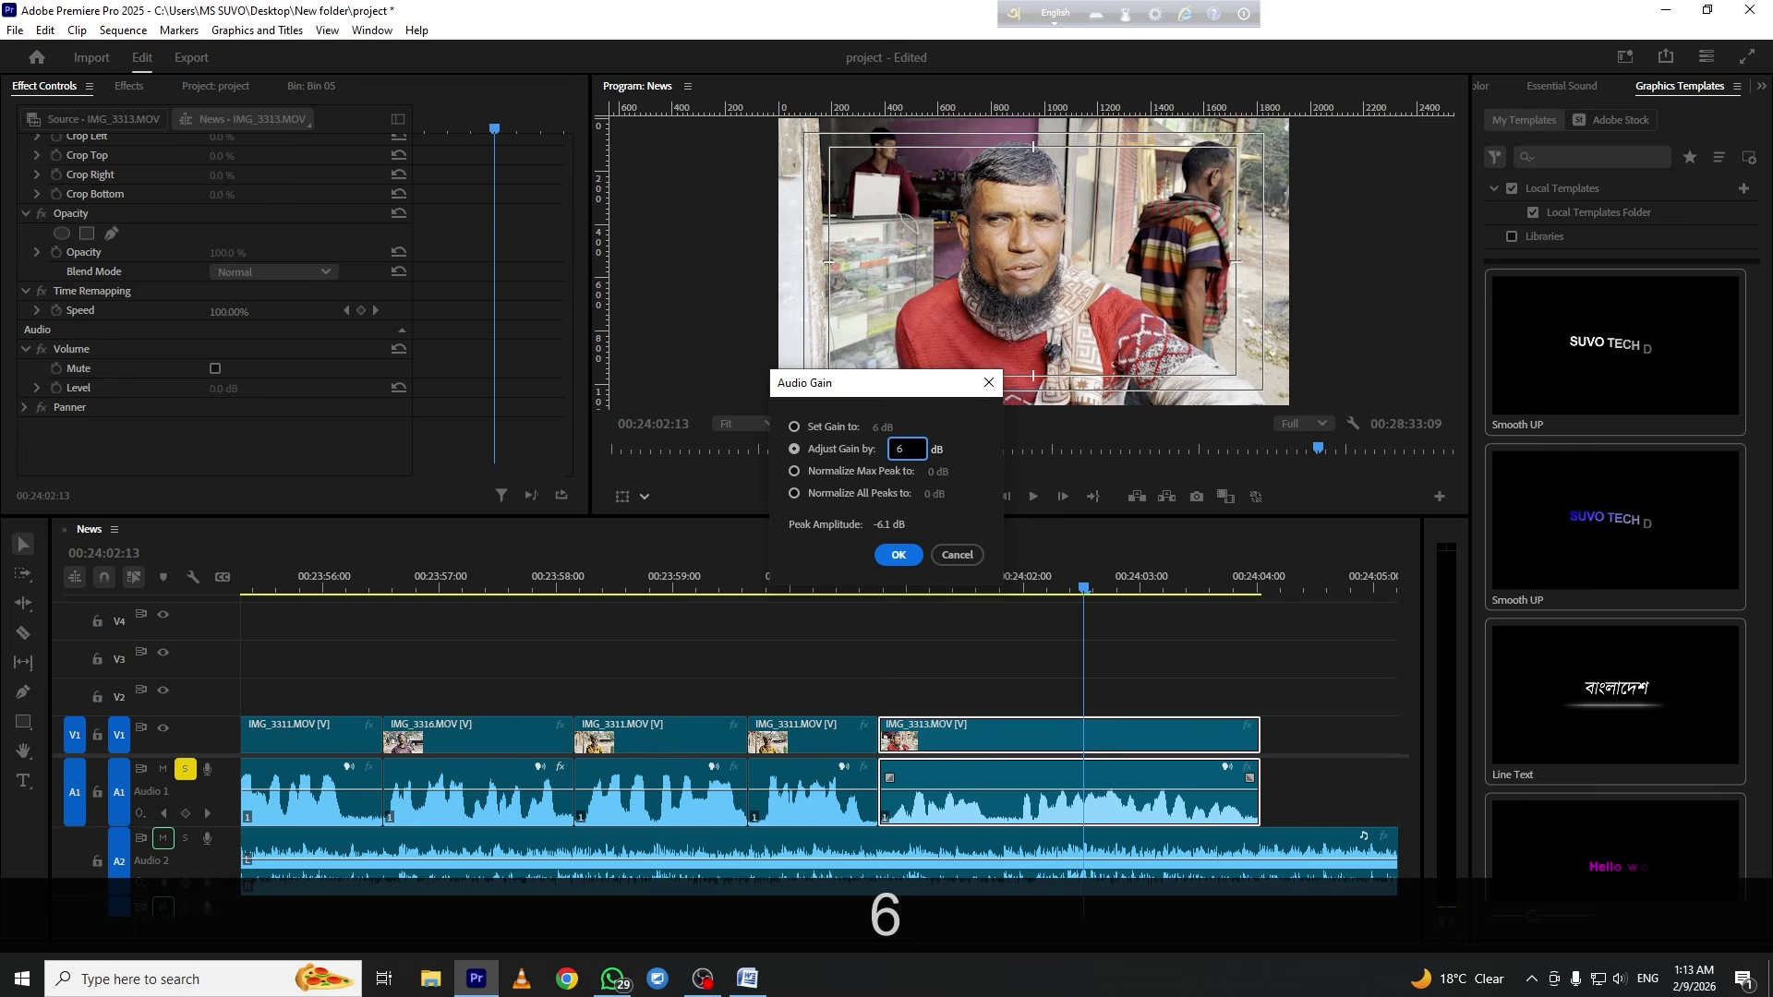
pyautogui.click(899, 555)
pyautogui.click(809, 613)
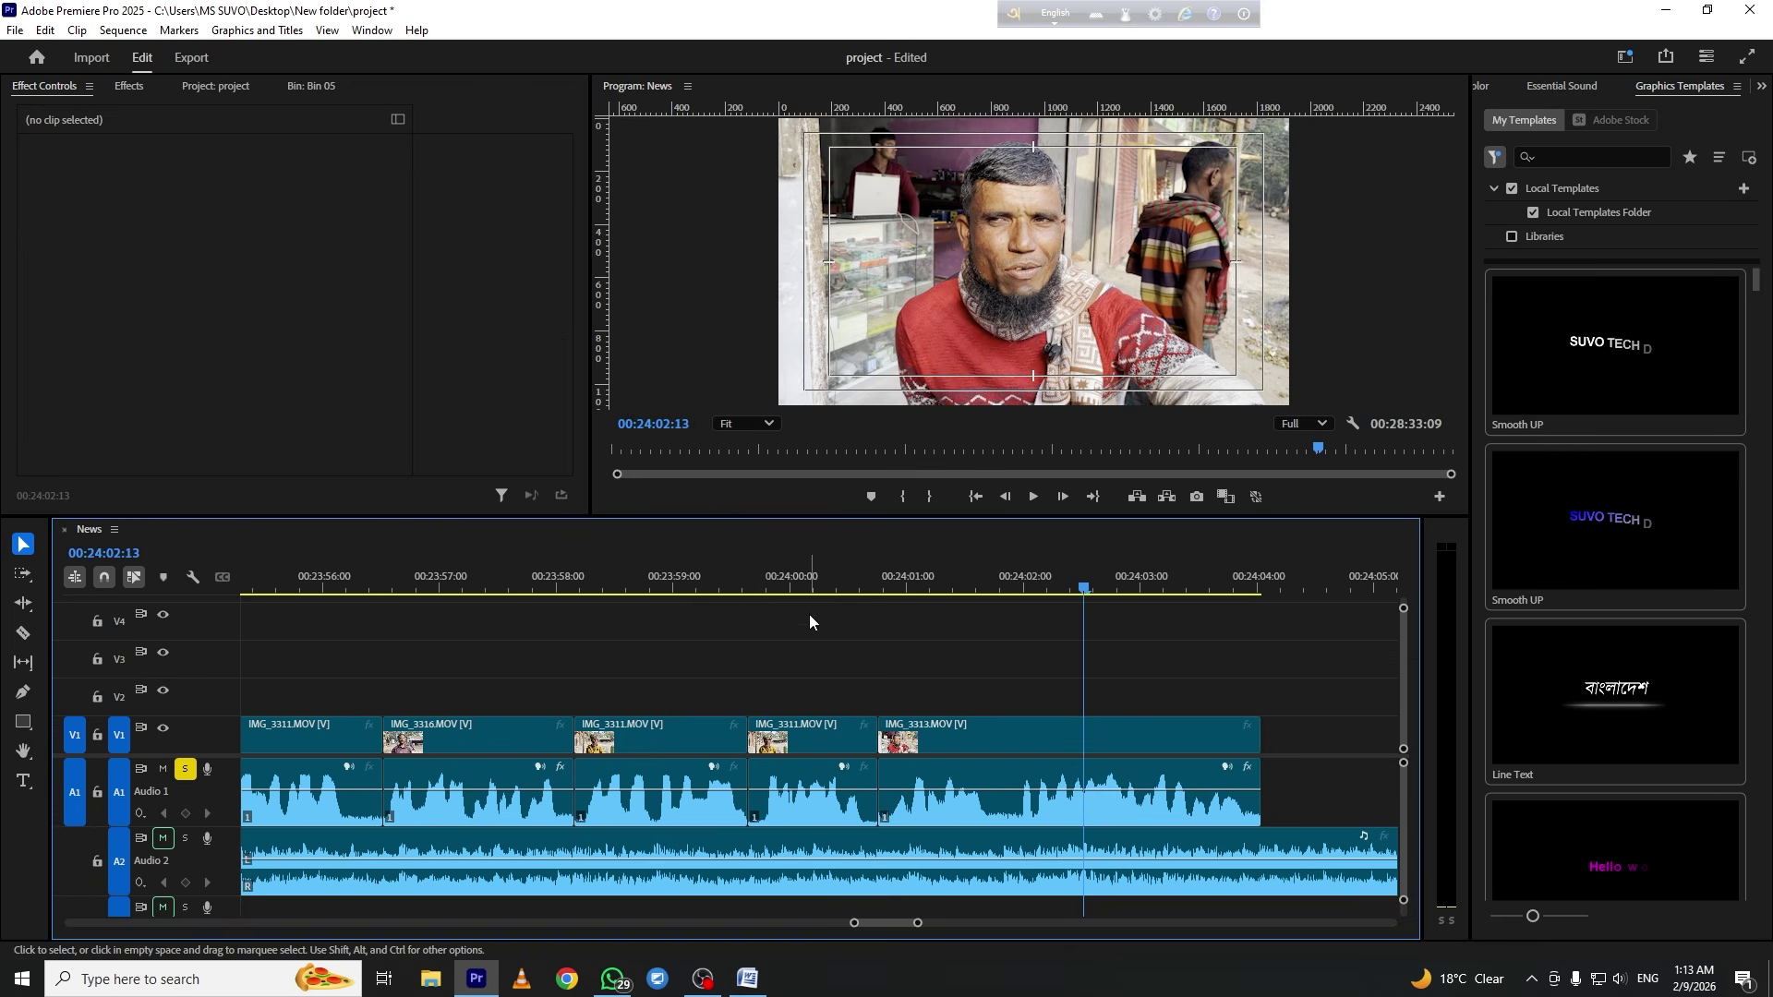
pyautogui.click(787, 587)
pyautogui.press('space')
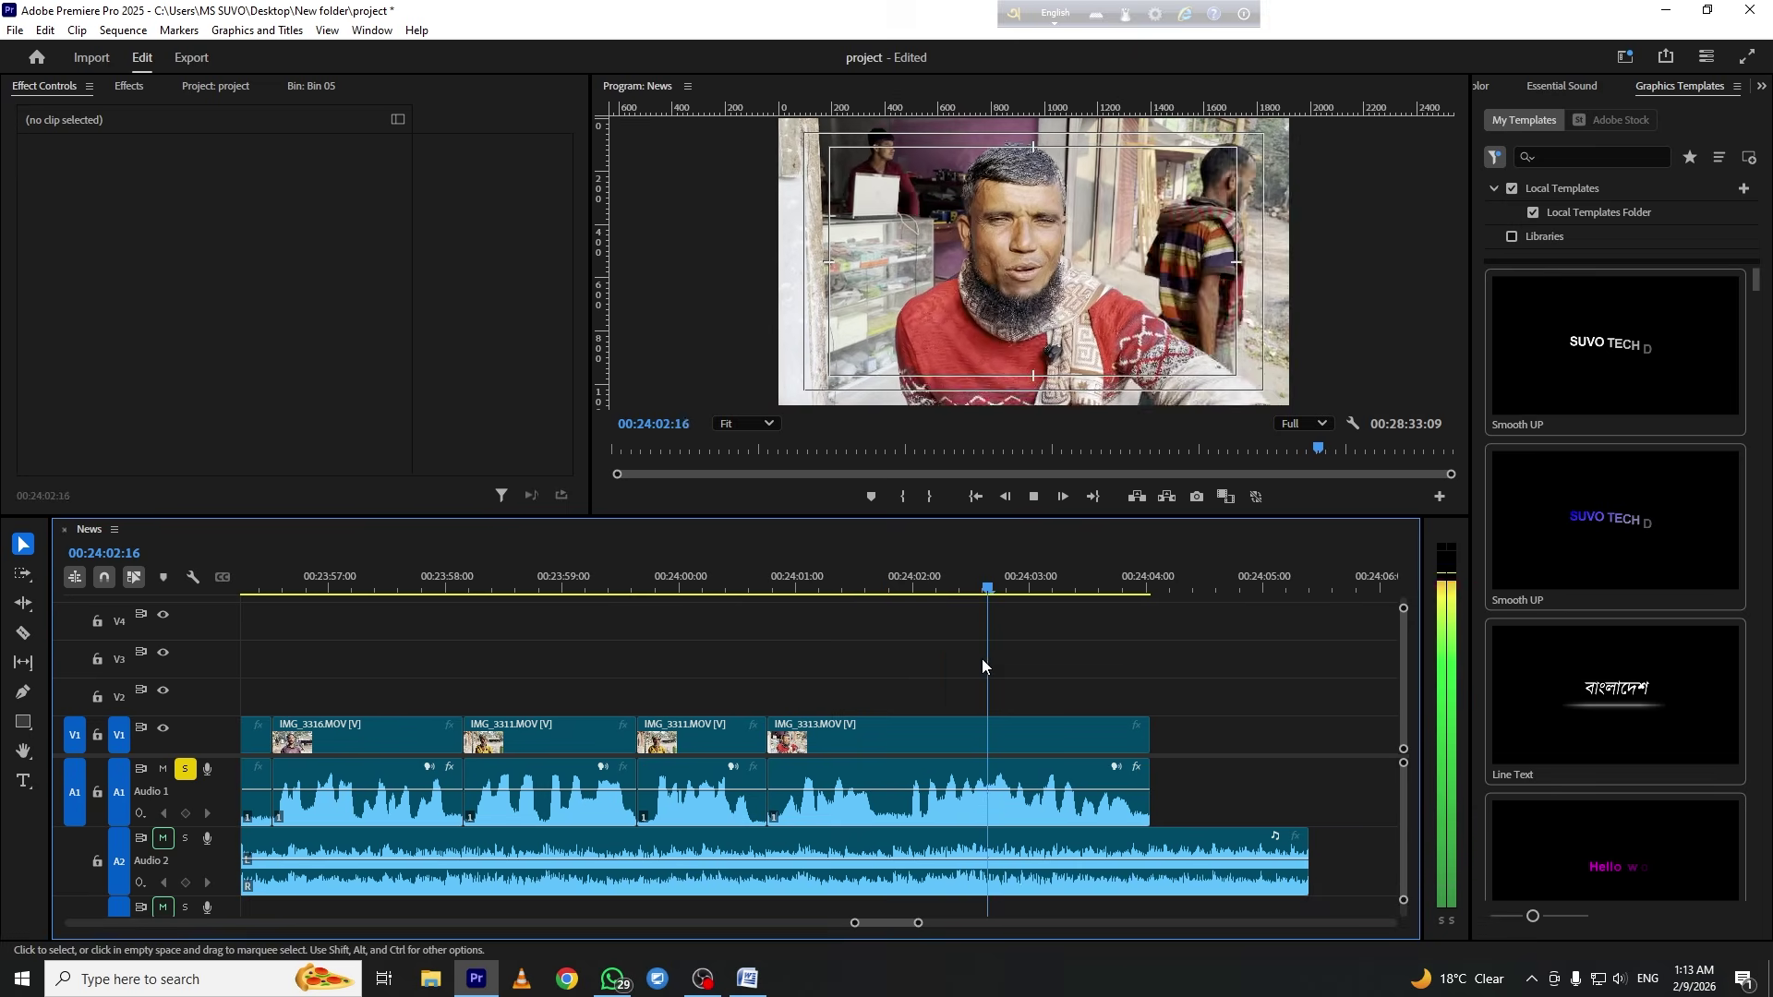
pyautogui.press('space')
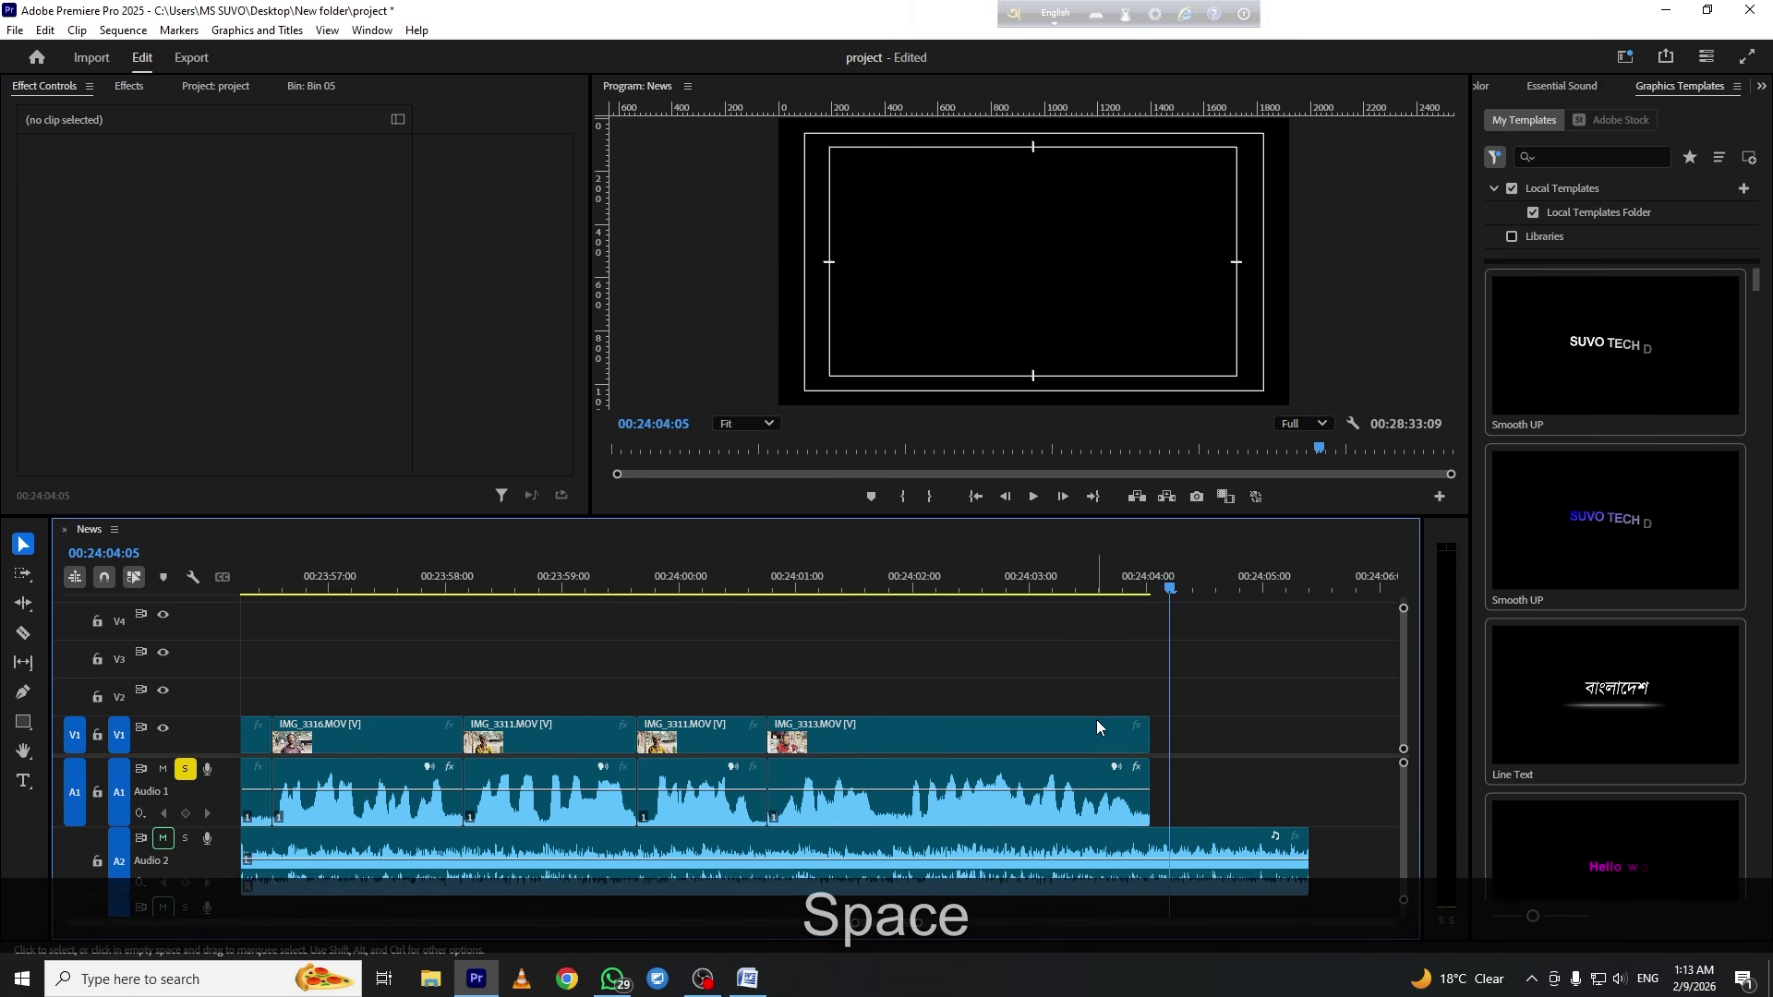
# Turn off solo on Audio 1 and play the interview group together with the background music
pyautogui.press('-')
pyautogui.press('-')
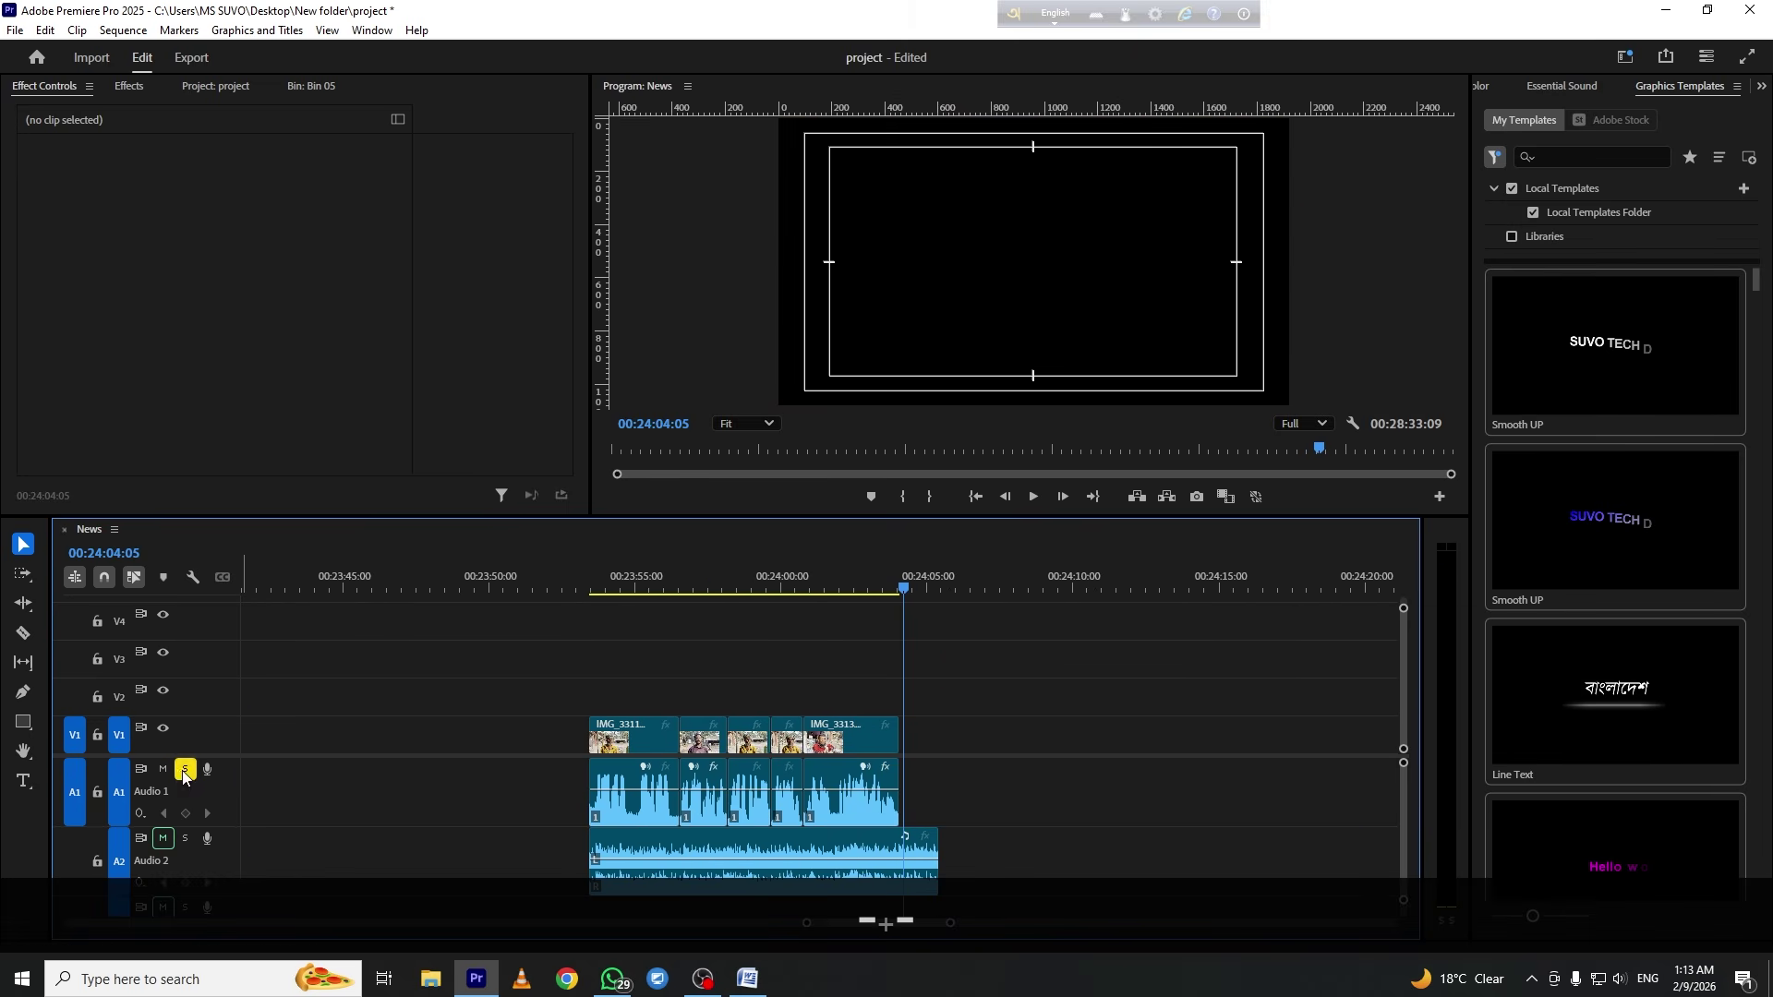
pyautogui.click(595, 583)
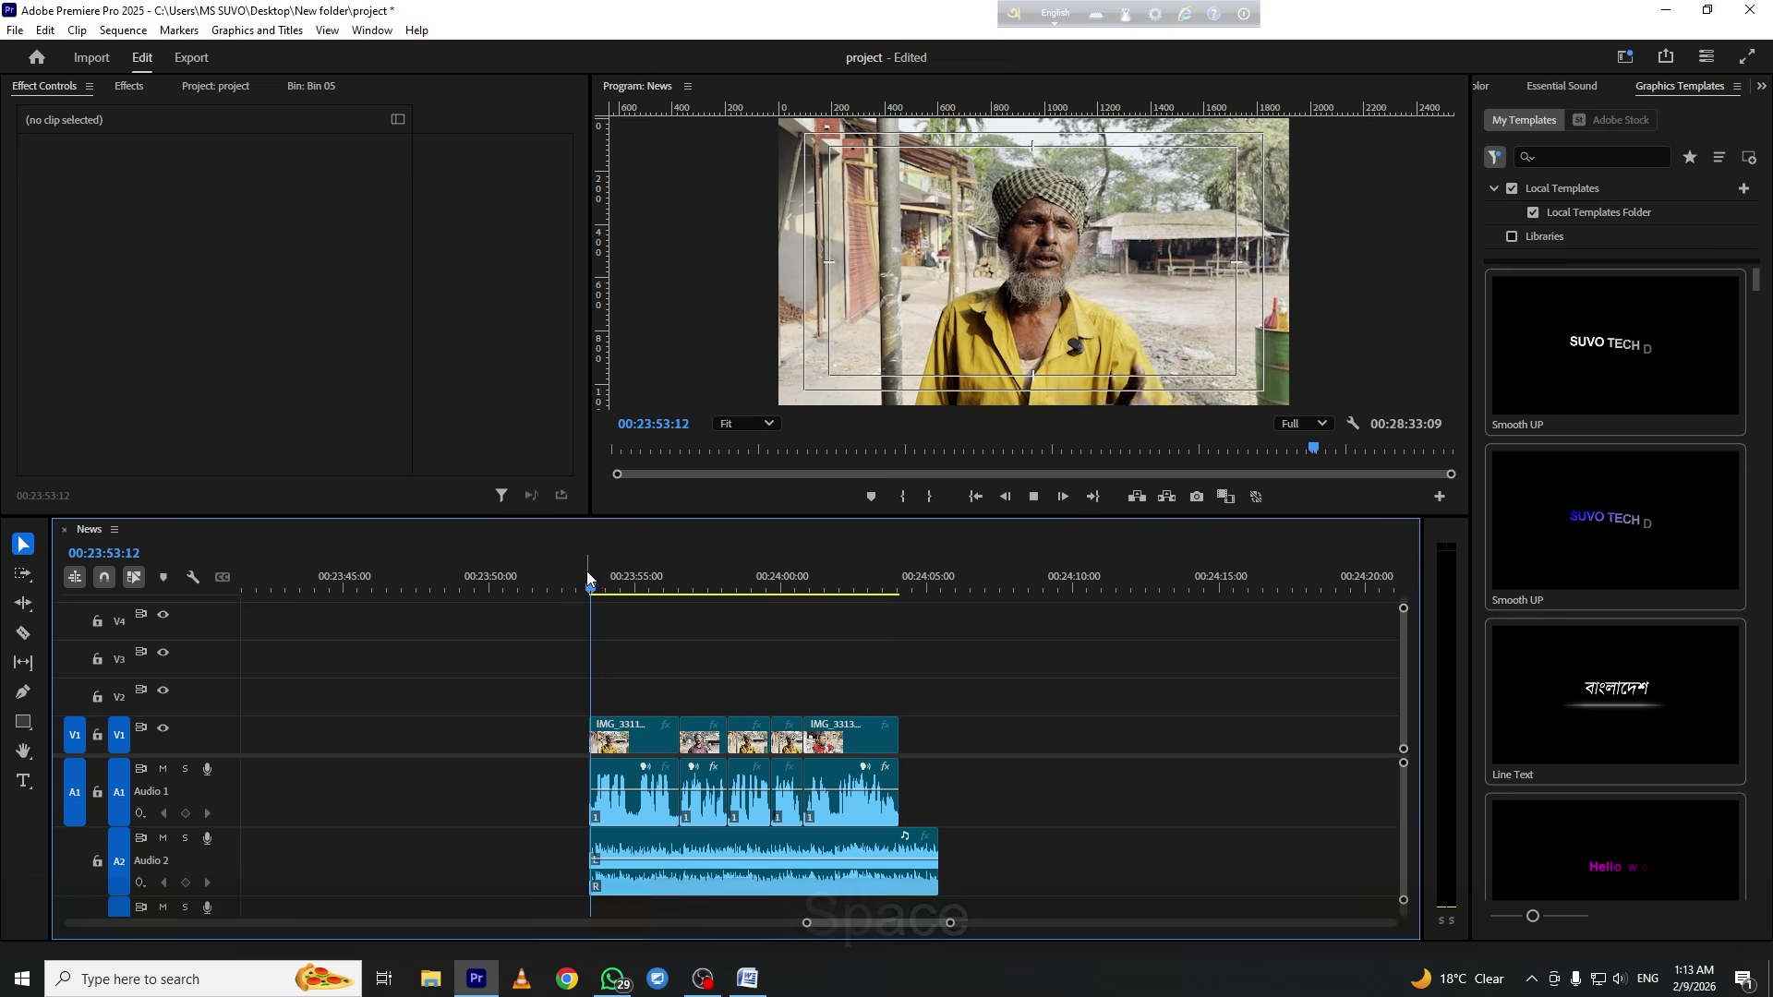
pyautogui.press('space')
pyautogui.click(1621, 979)
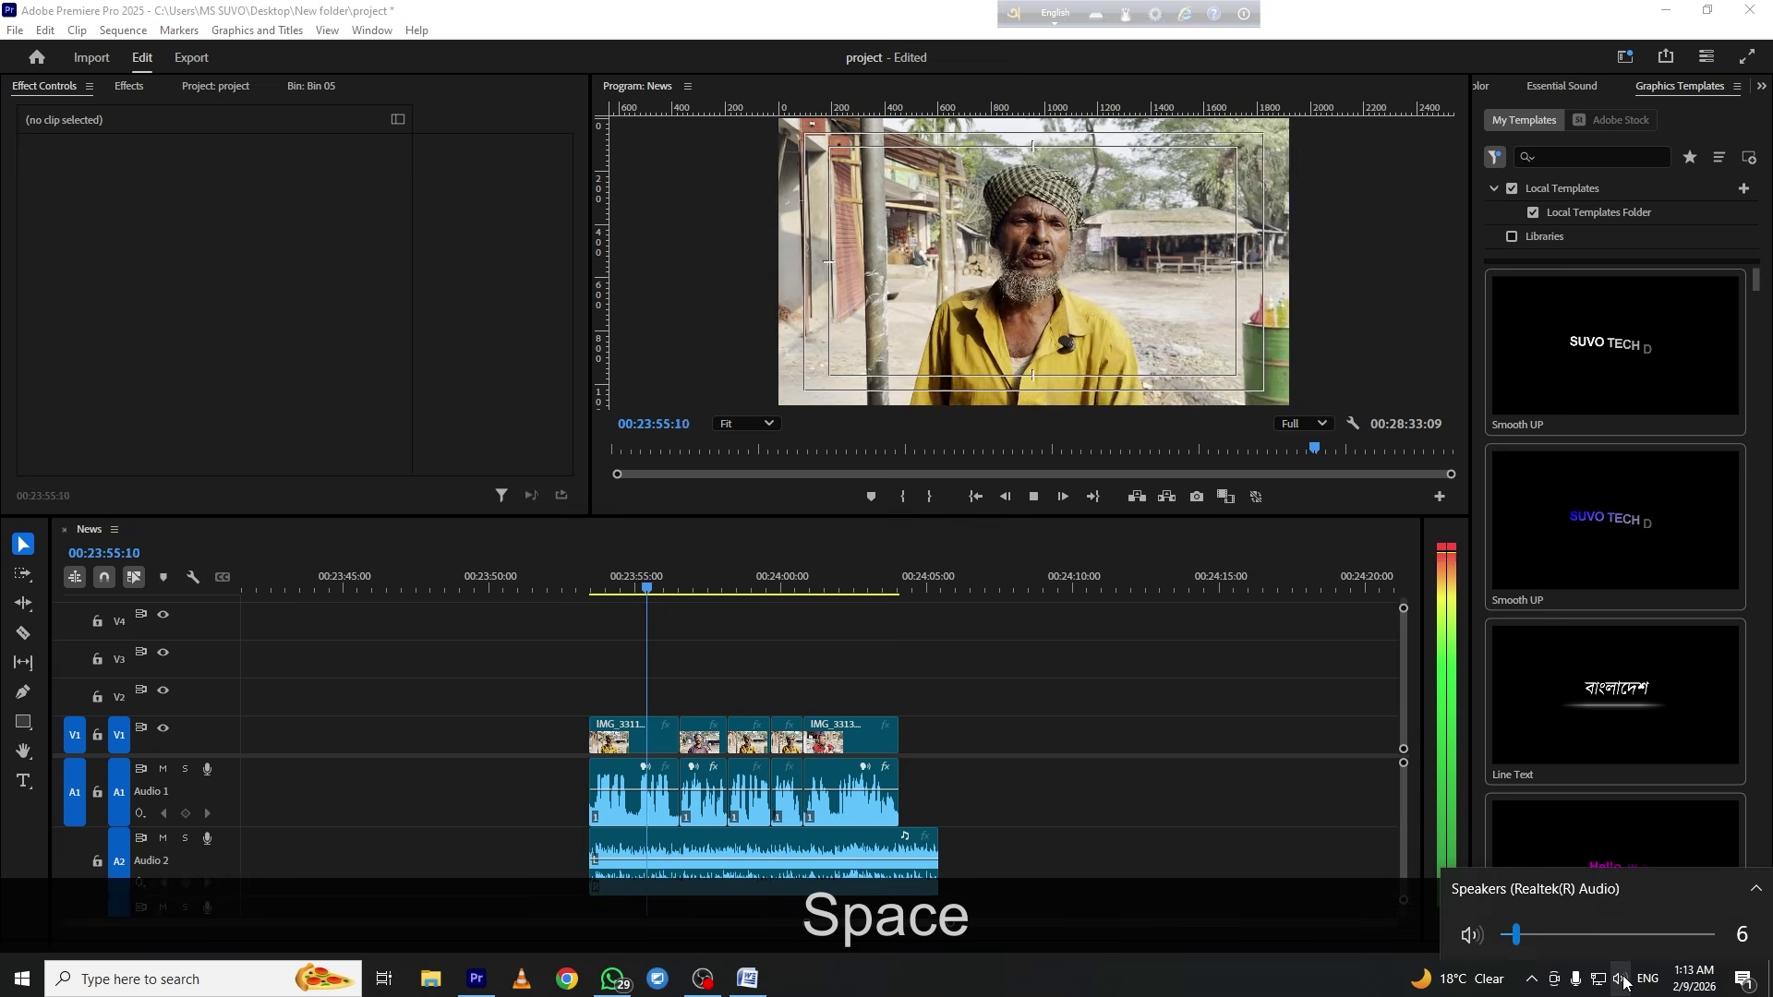
pyautogui.click(696, 559)
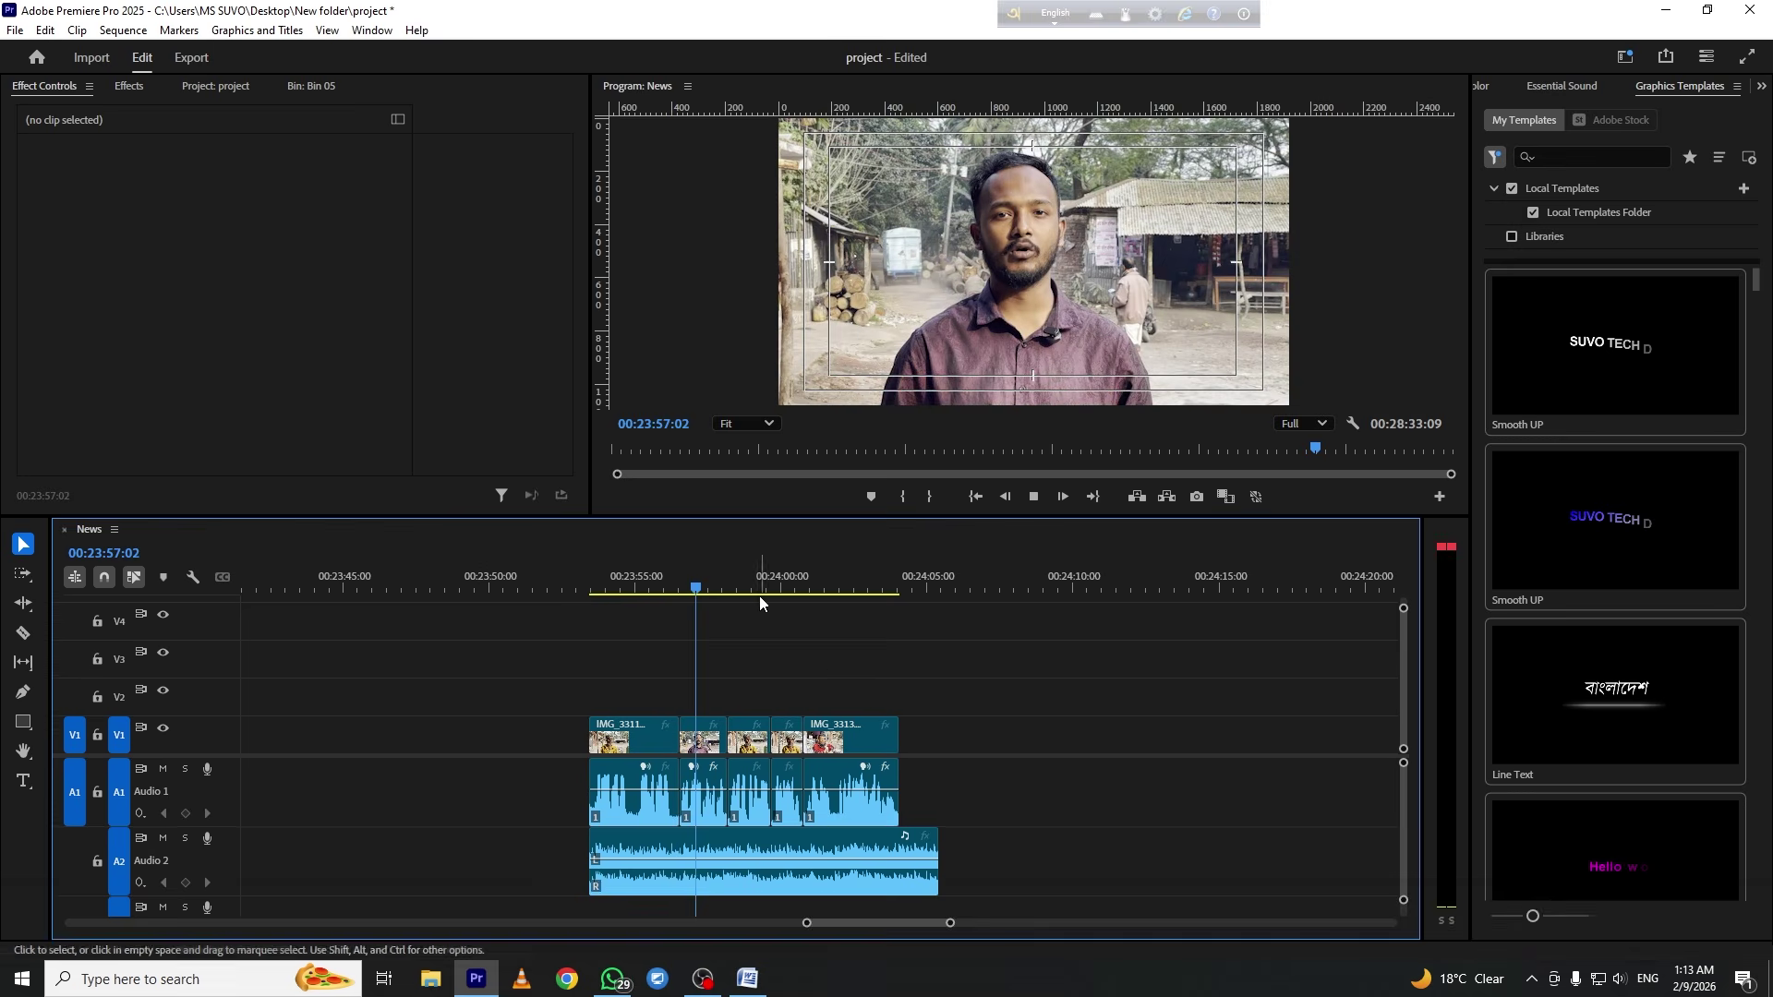
pyautogui.press('space')
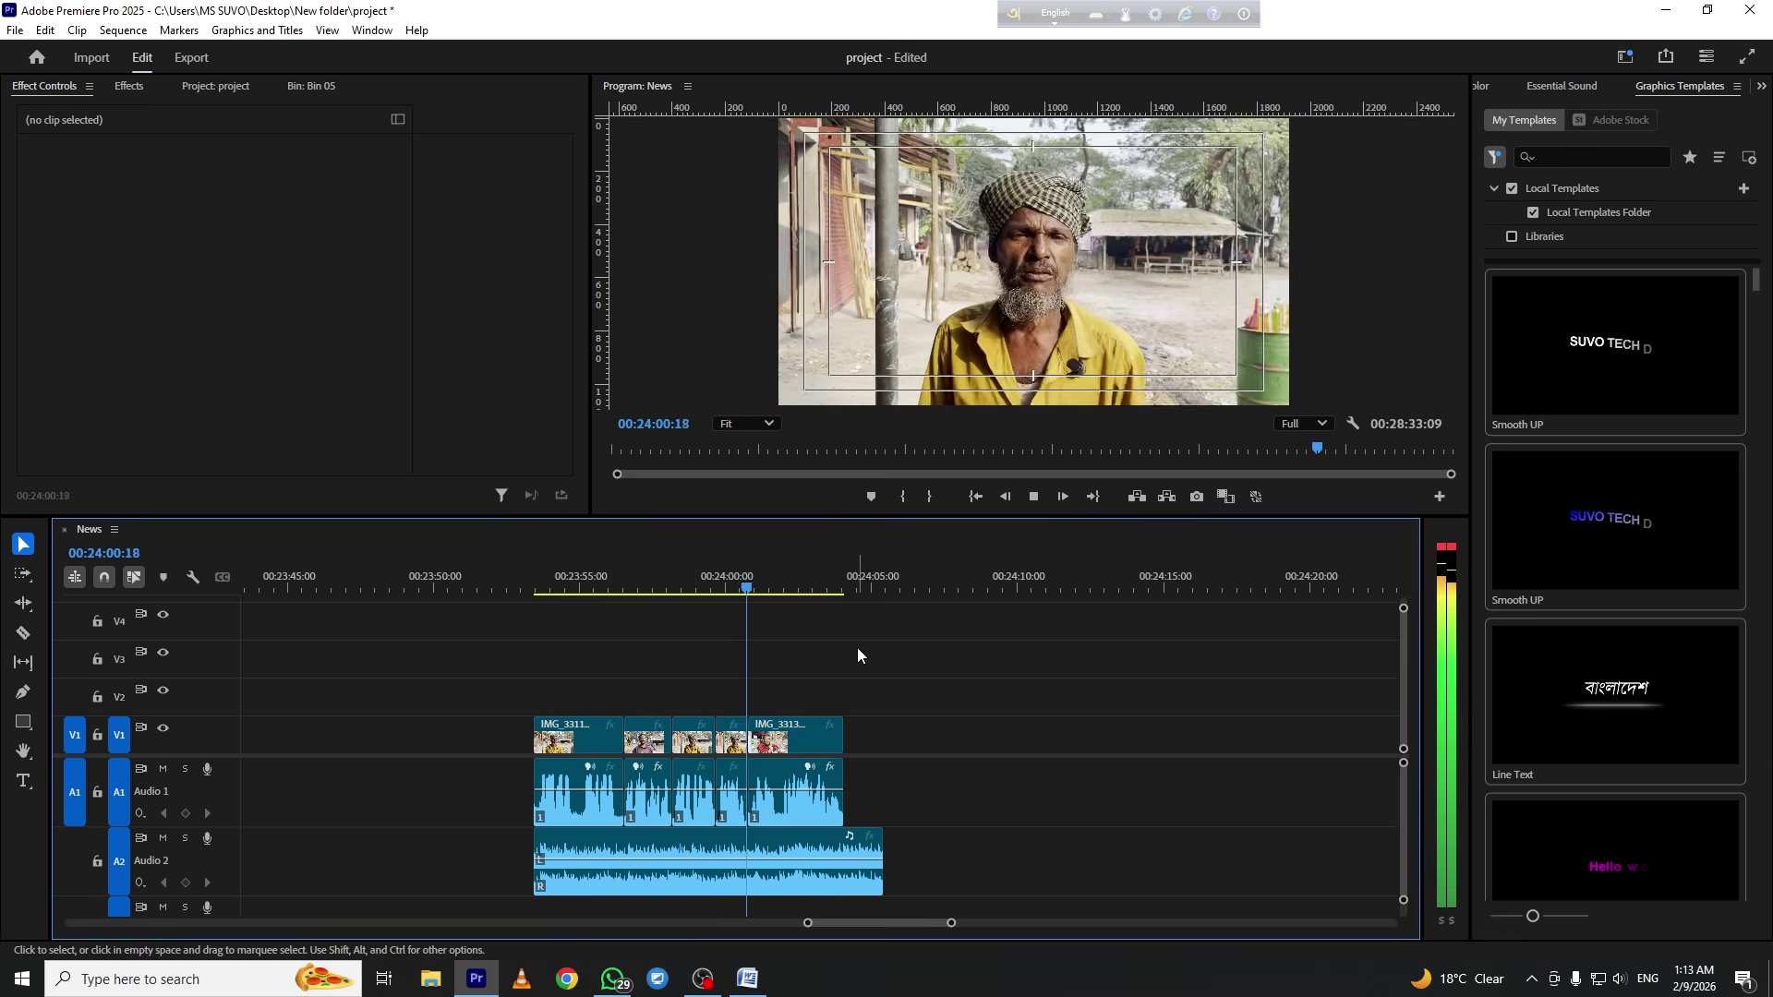
pyautogui.press('space')
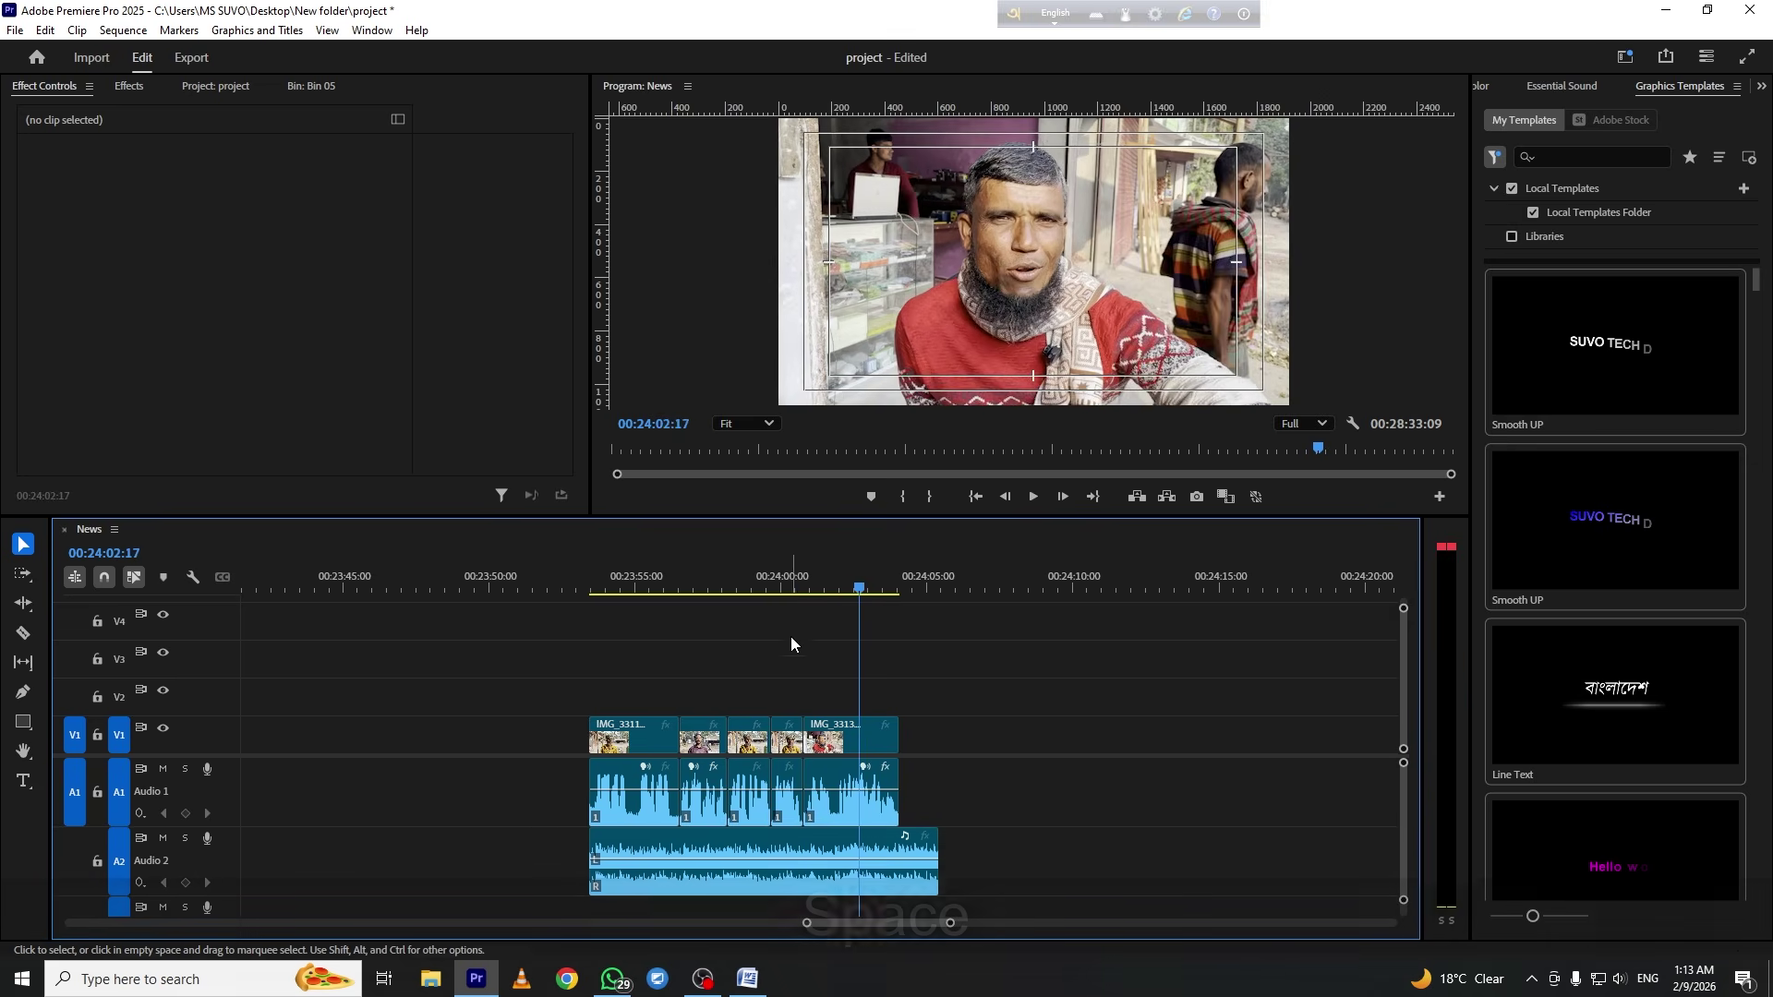
# Save the project and replay the first interview statement with the music from its start
pyautogui.hotkey('ctrl', 's')
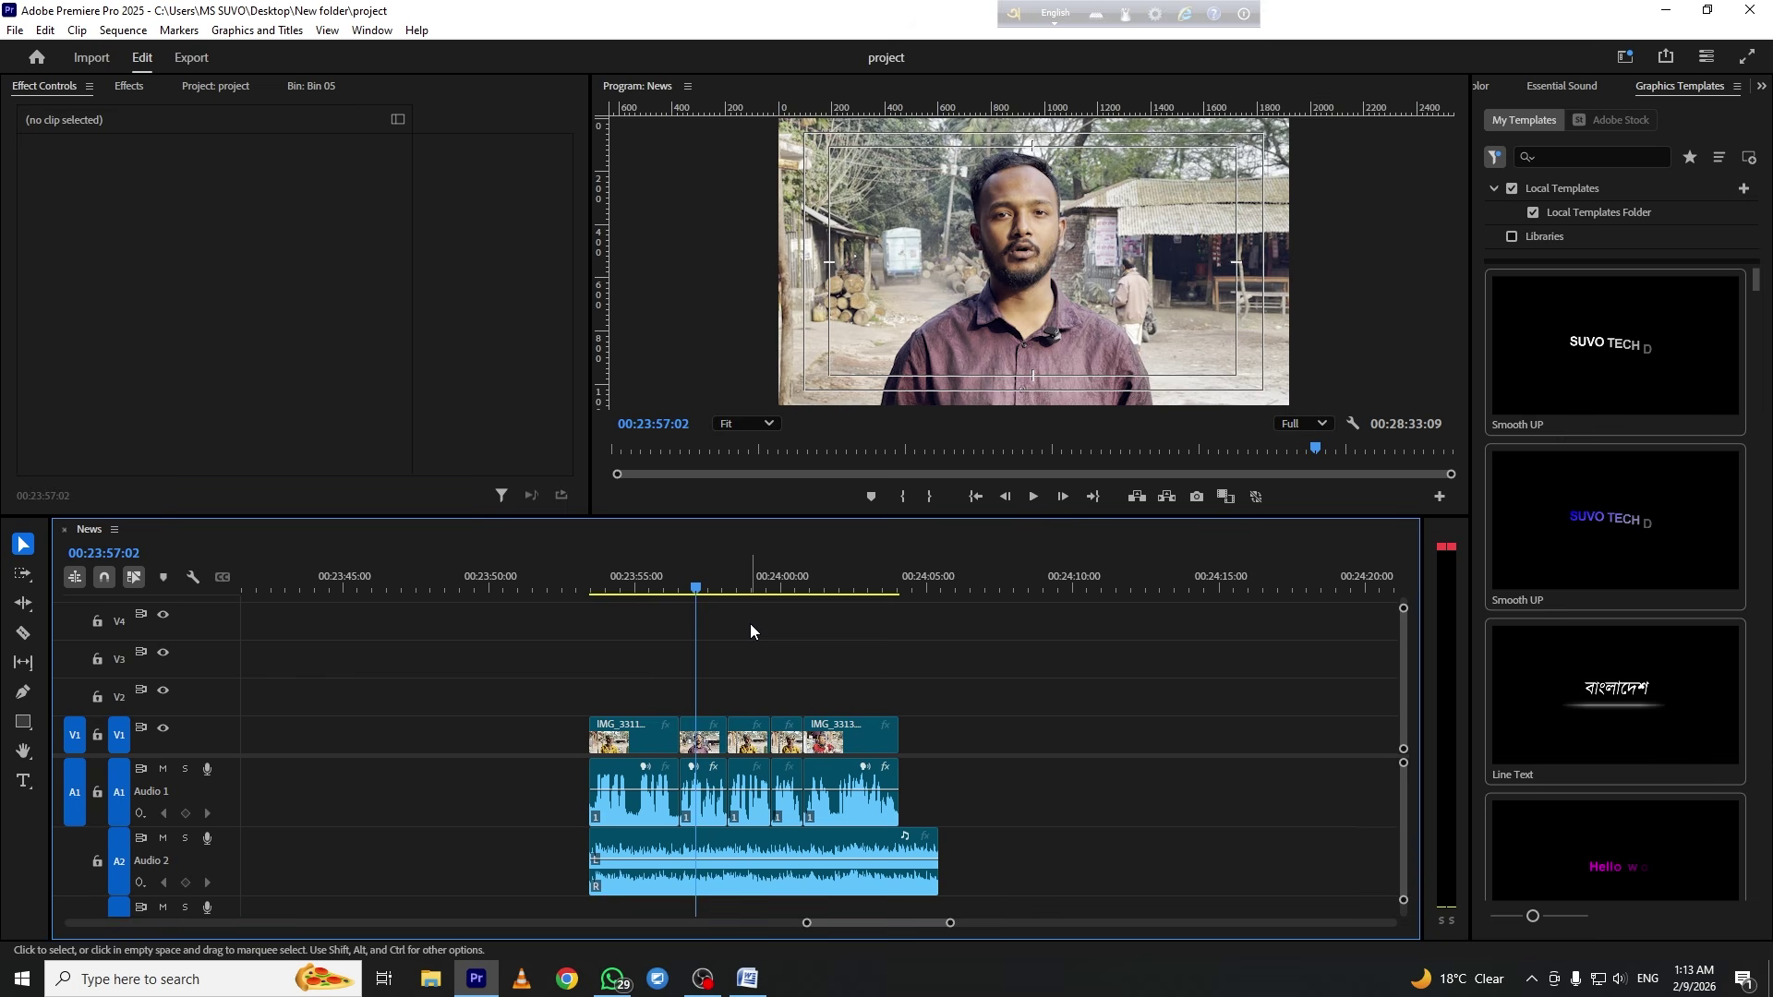
pyautogui.click(600, 577)
pyautogui.press('space')
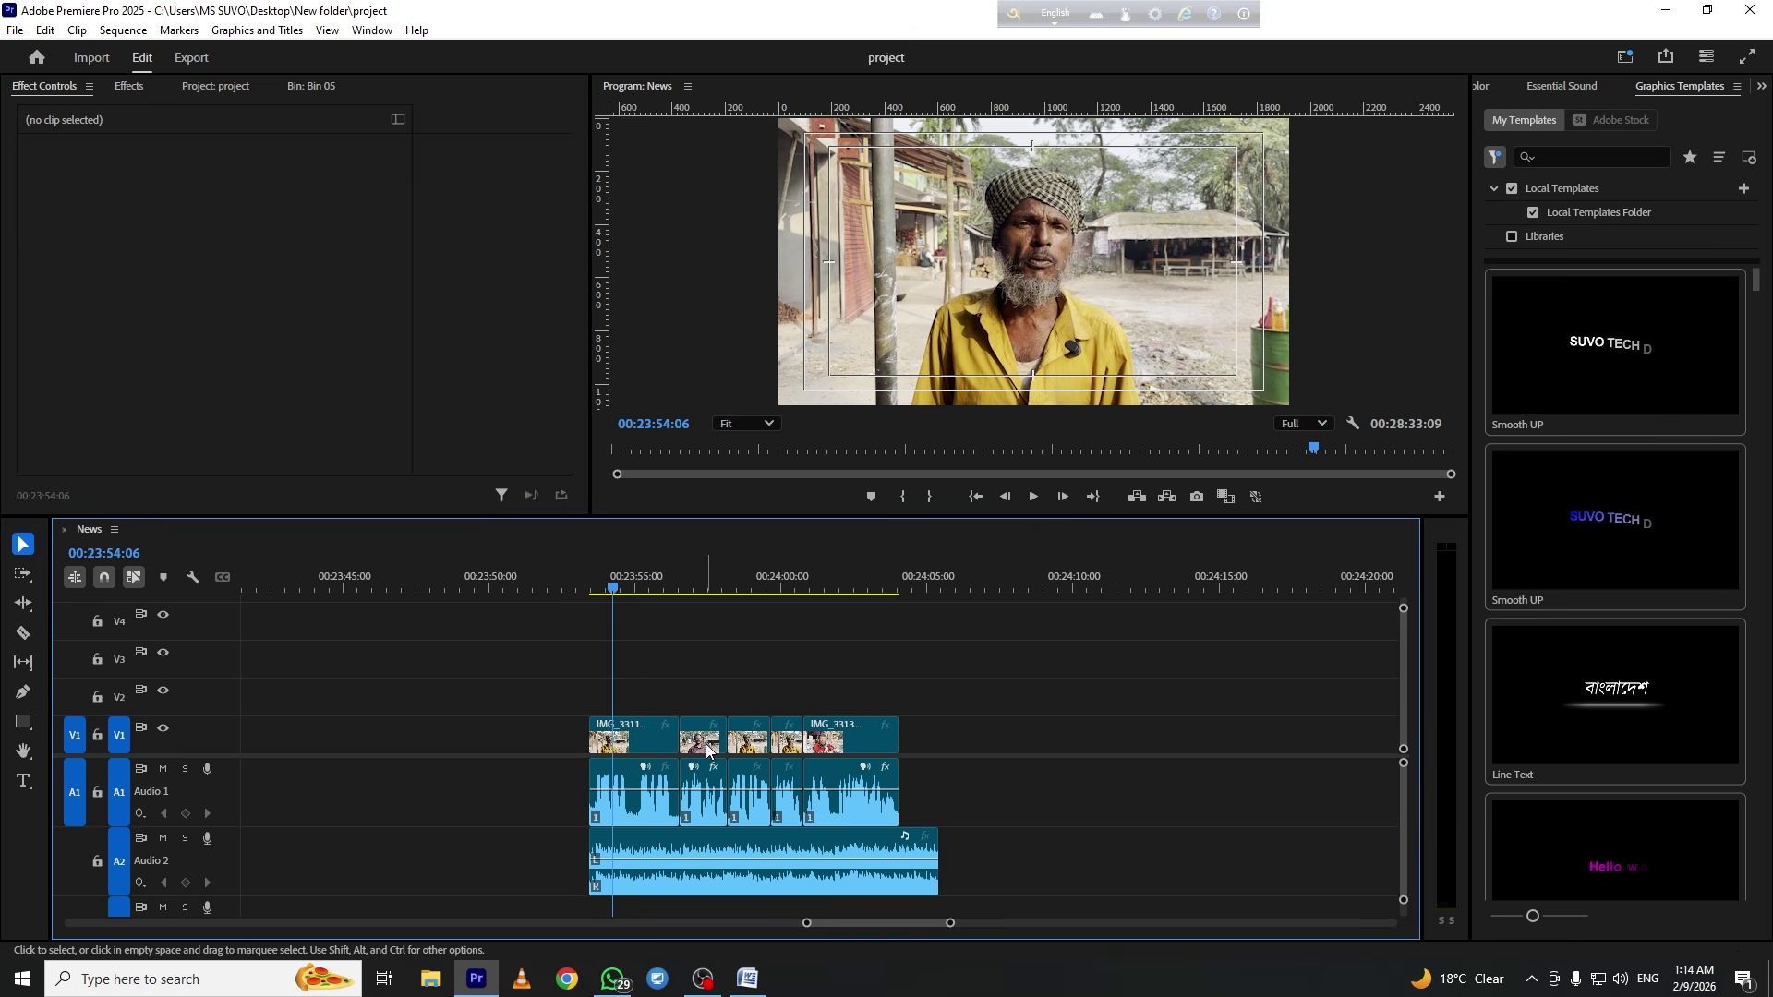
pyautogui.moveTo(941, 797); pyautogui.dragTo(484, 766)
pyautogui.click(874, 659)
pyautogui.scroll(-1, 862, 646)
pyautogui.press('=')
pyautogui.press('=')
pyautogui.press('=')
pyautogui.press('=')
pyautogui.press('=')
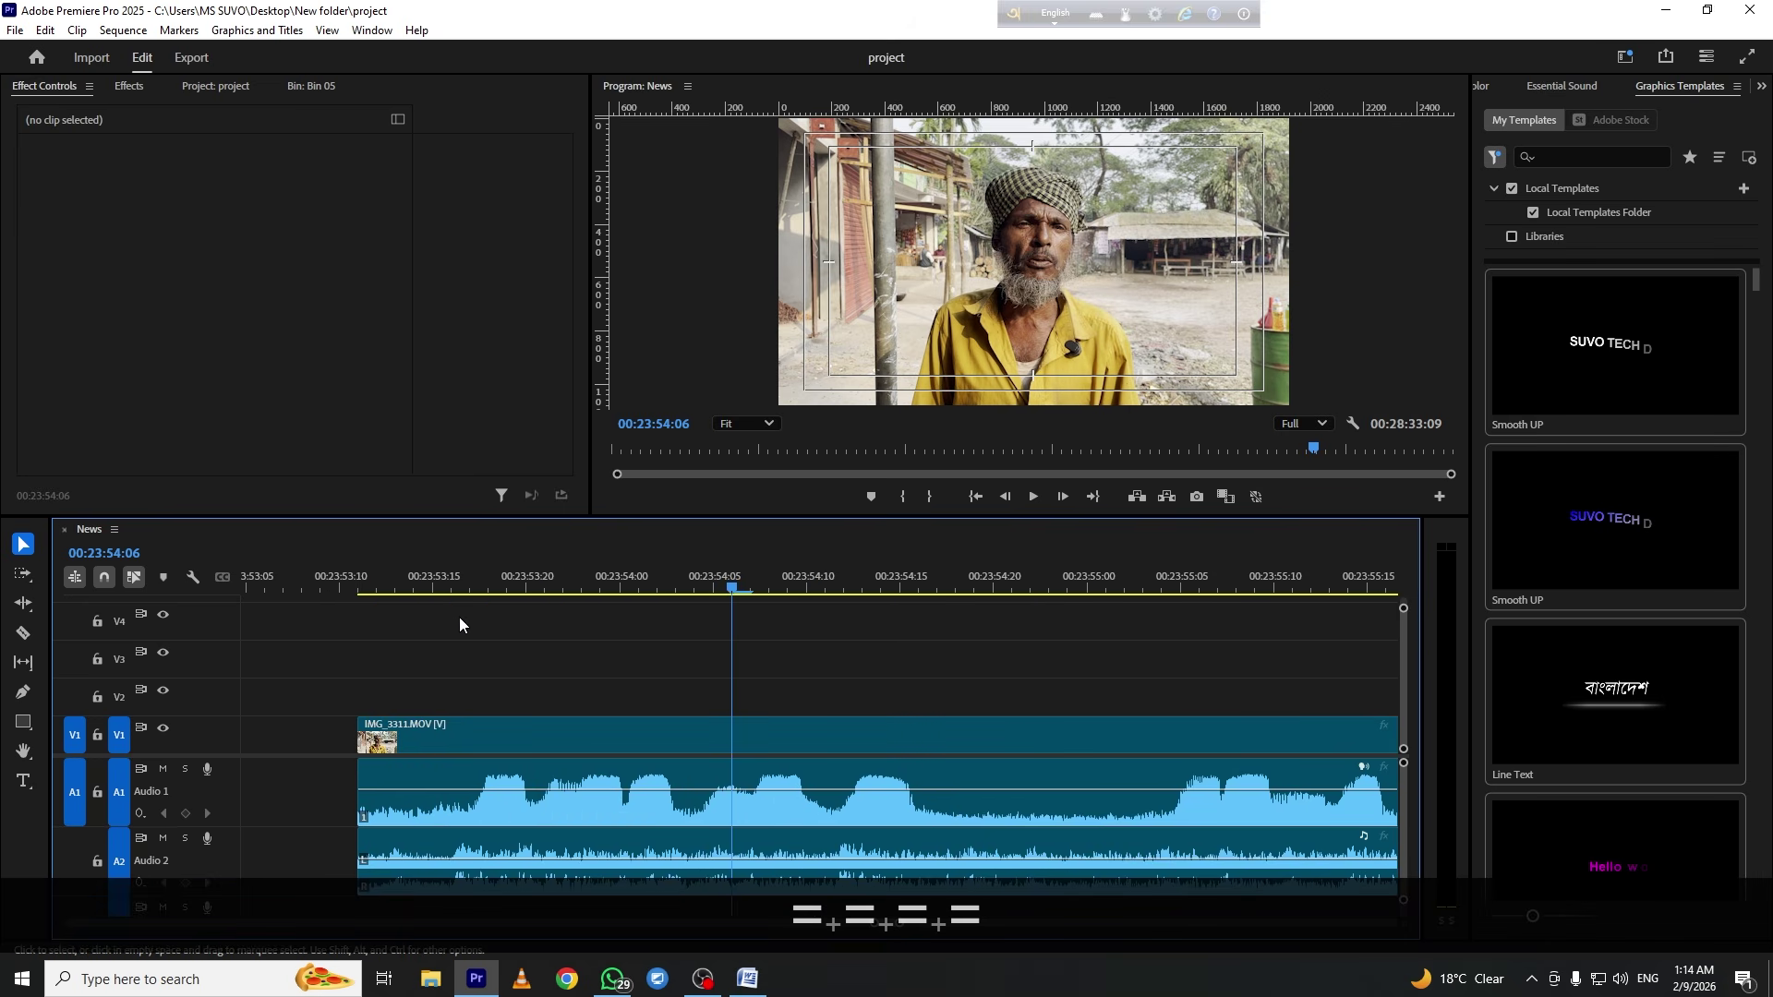
pyautogui.press('space')
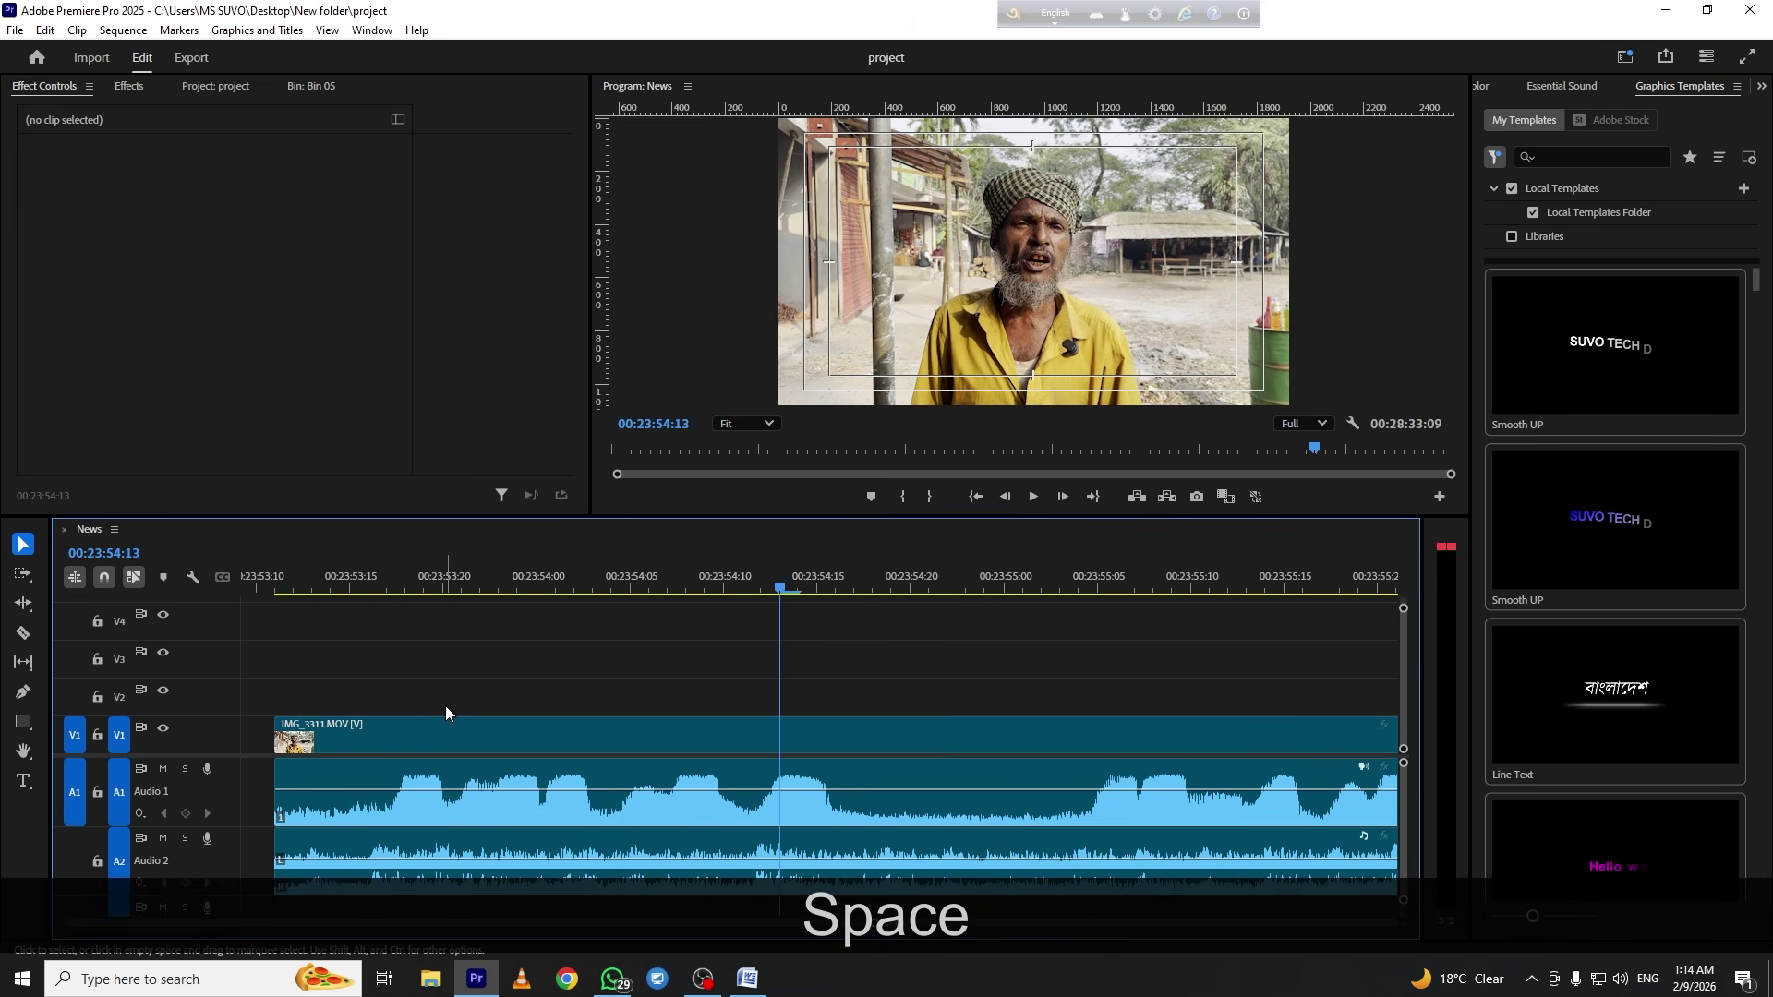
# Try cutting the music's first five frames and moving the rest to the interview group's start, play it and undo the edit
pyautogui.click(396, 587)
pyautogui.press('space')
pyautogui.press('c')
pyautogui.press('v')
pyautogui.click(478, 853)
pyautogui.press('f')
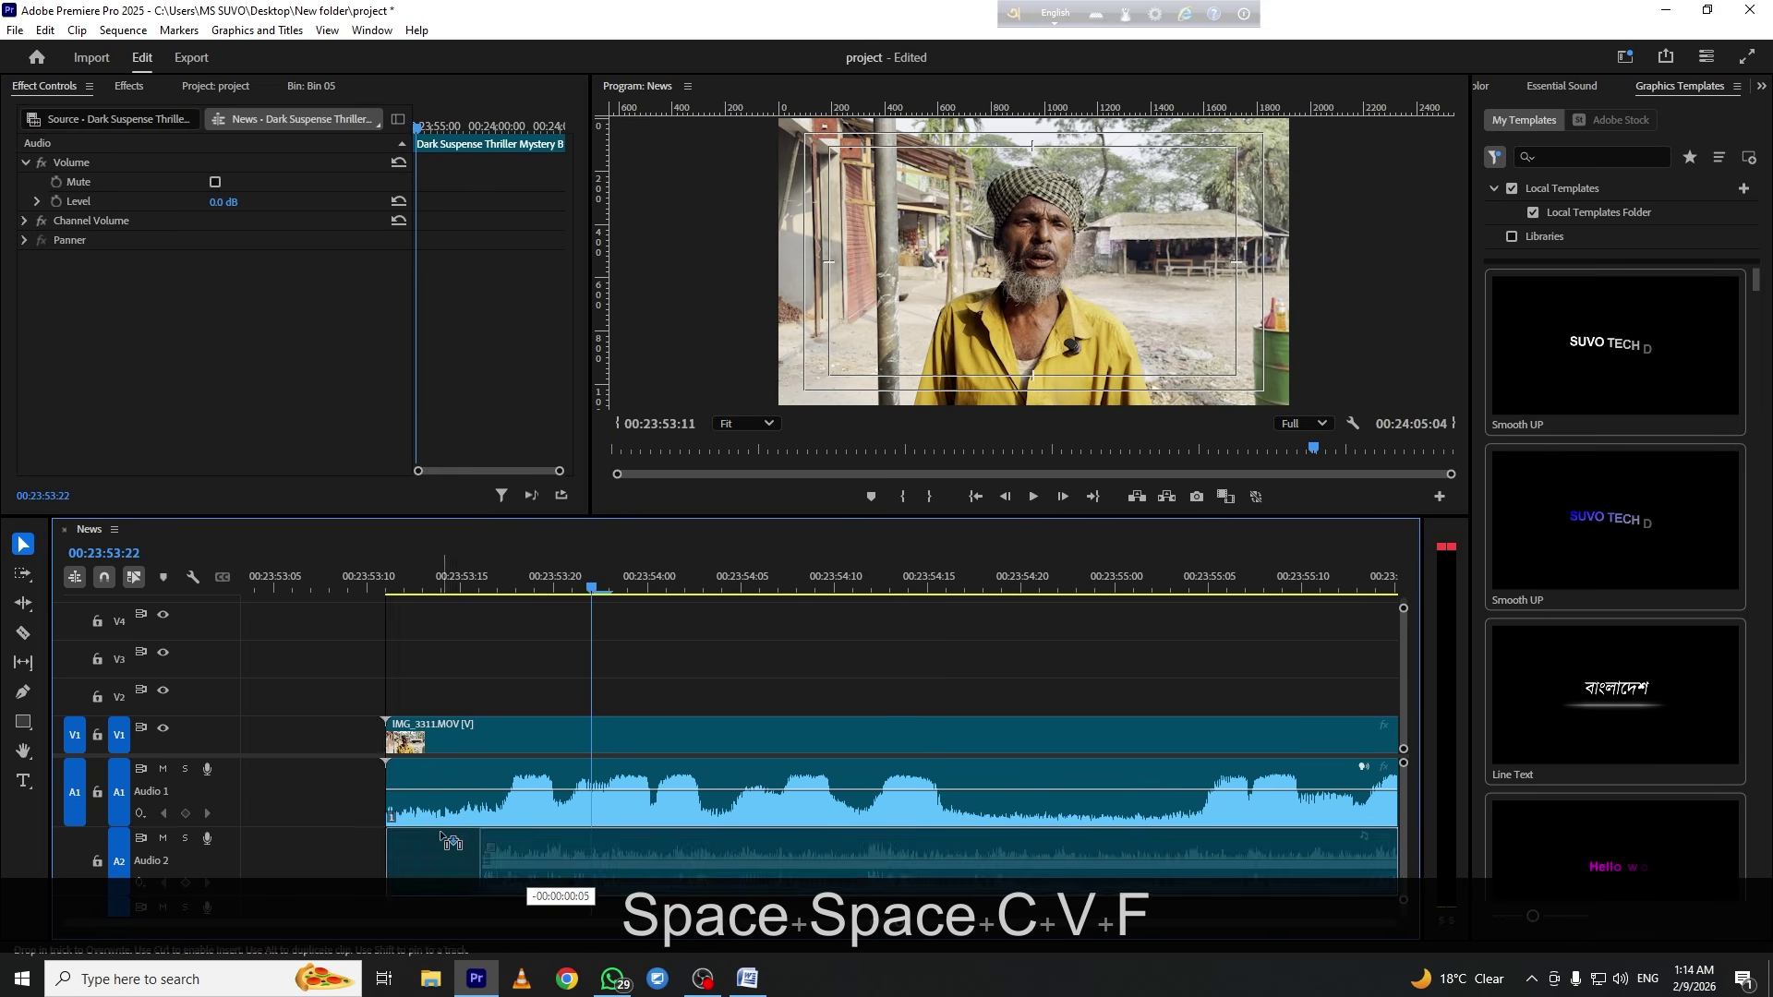
pyautogui.click(370, 580)
pyautogui.press('space')
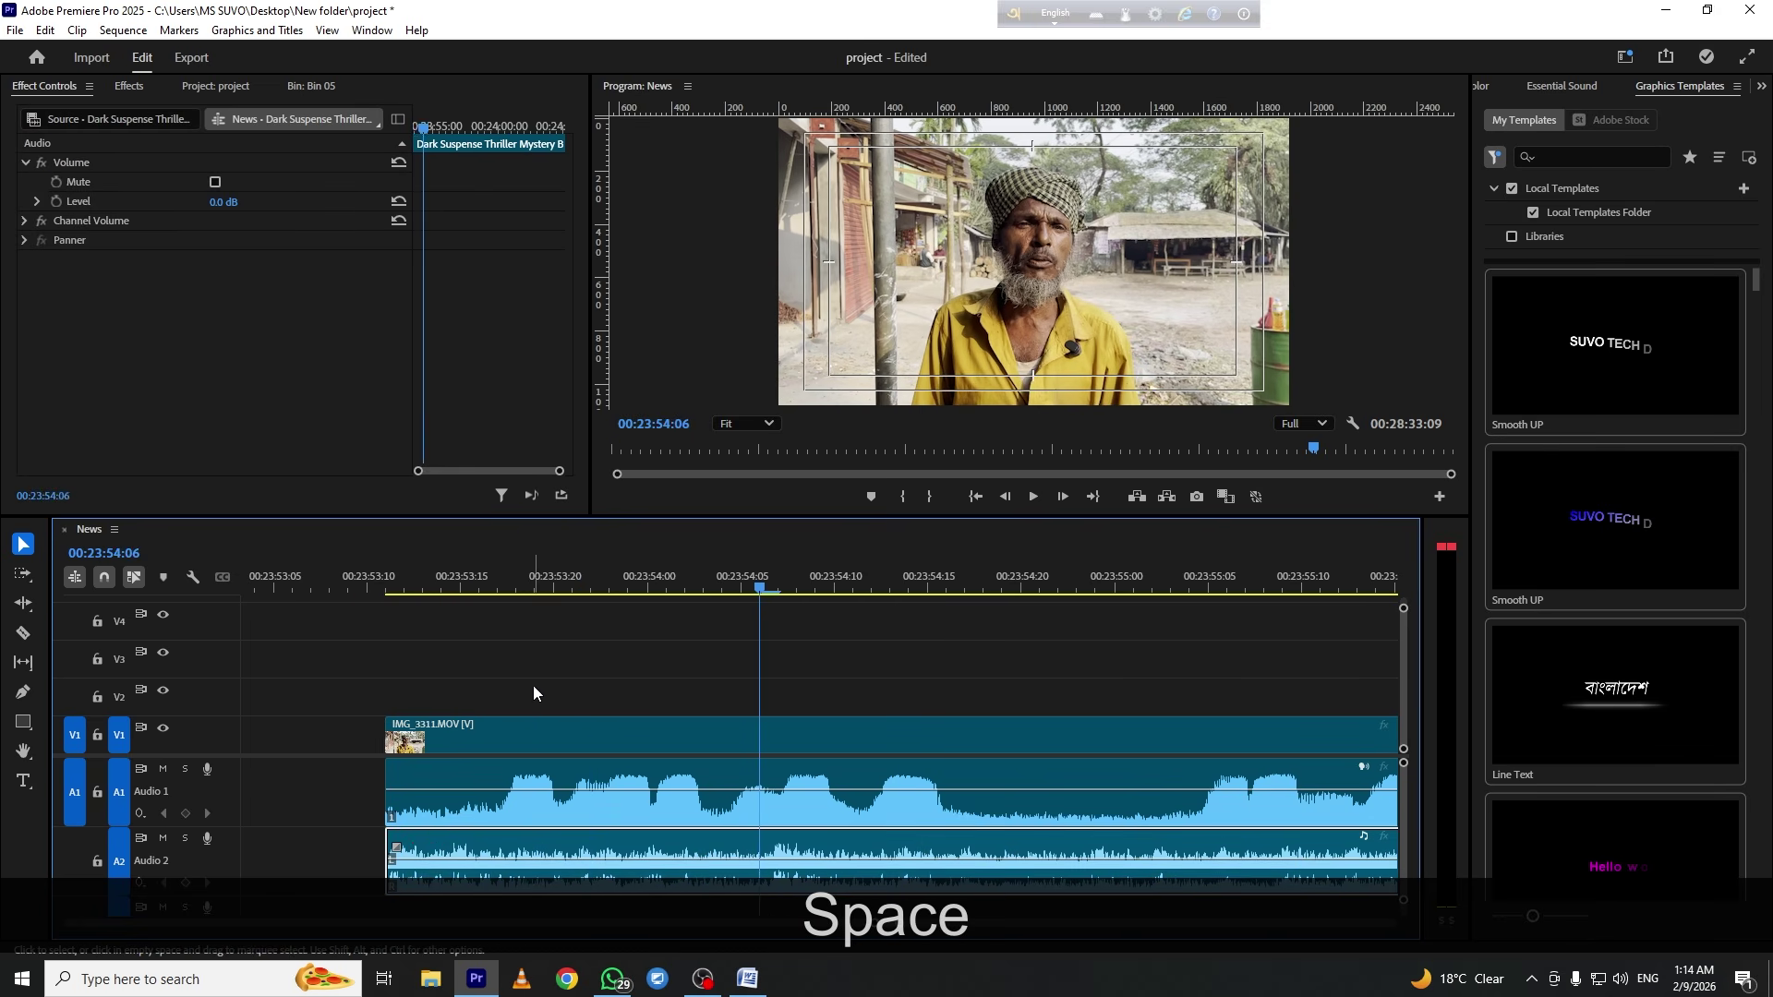
pyautogui.hotkey('ctrl', 'z')
pyautogui.hotkey('ctrl', 'z')
pyautogui.hotkey('ctrl', 'z')
# Replay the interview group together with the background music from the group's start
pyautogui.click(410, 582)
pyautogui.press('space')
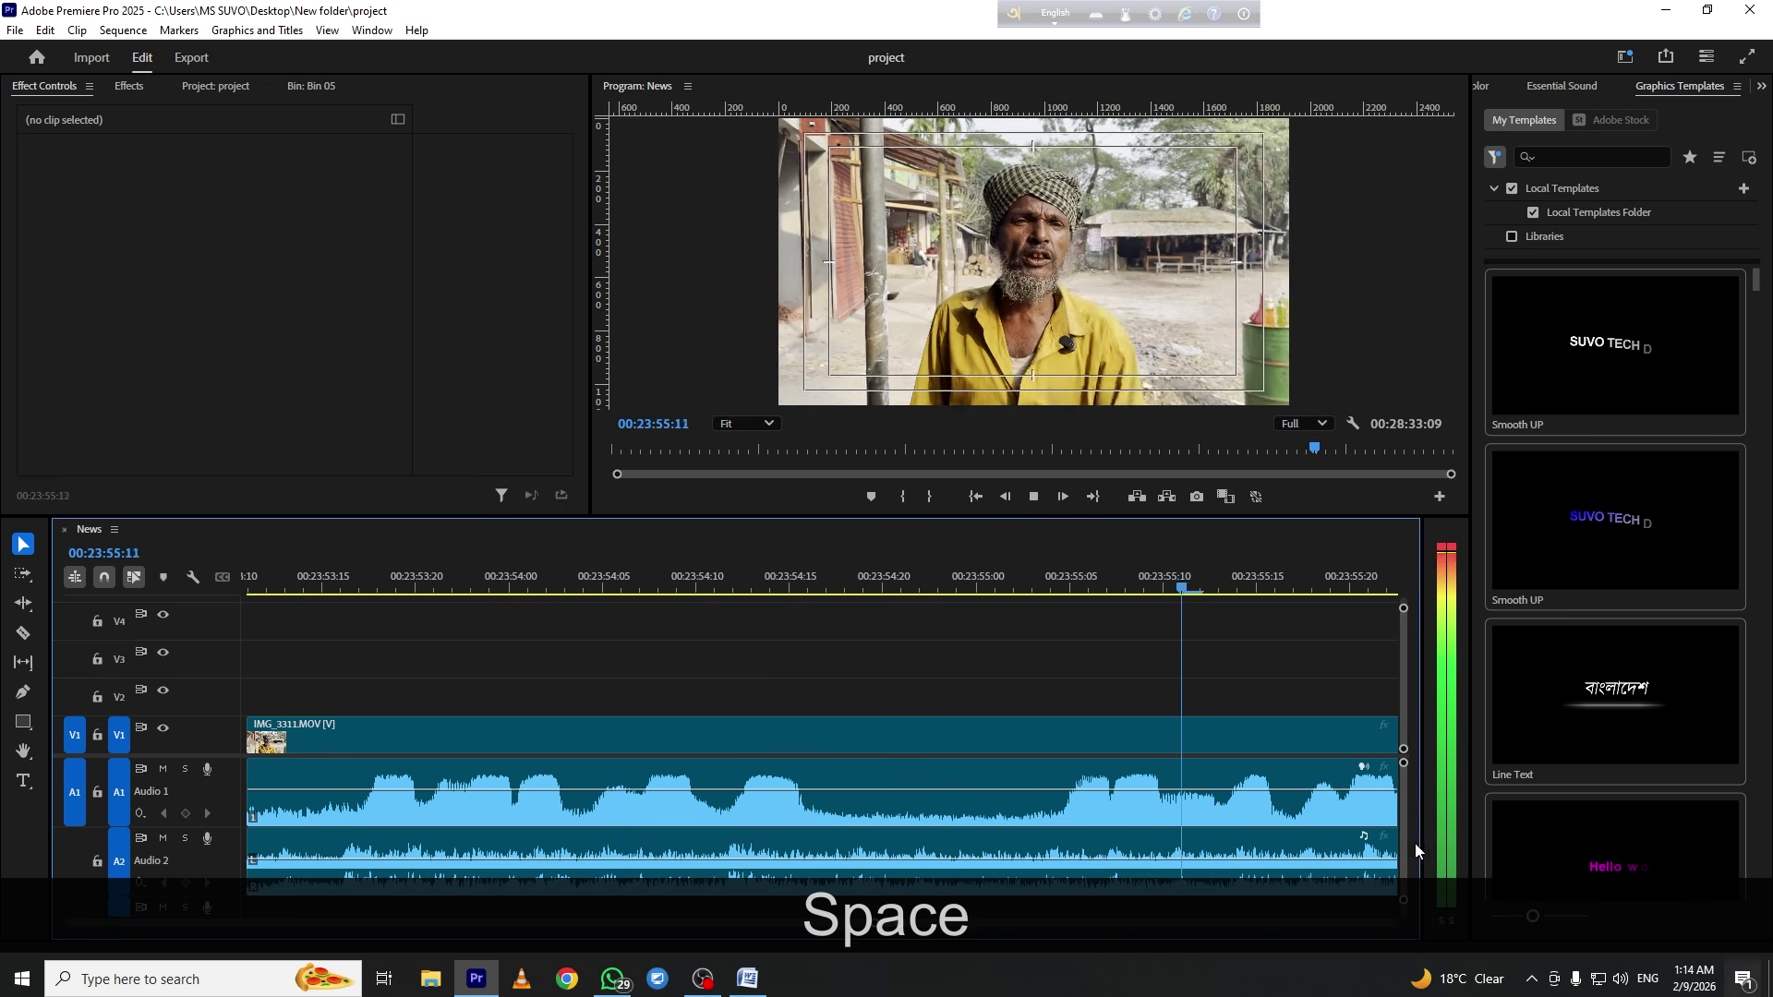
pyautogui.press('-')
pyautogui.press('-')
pyautogui.press('-')
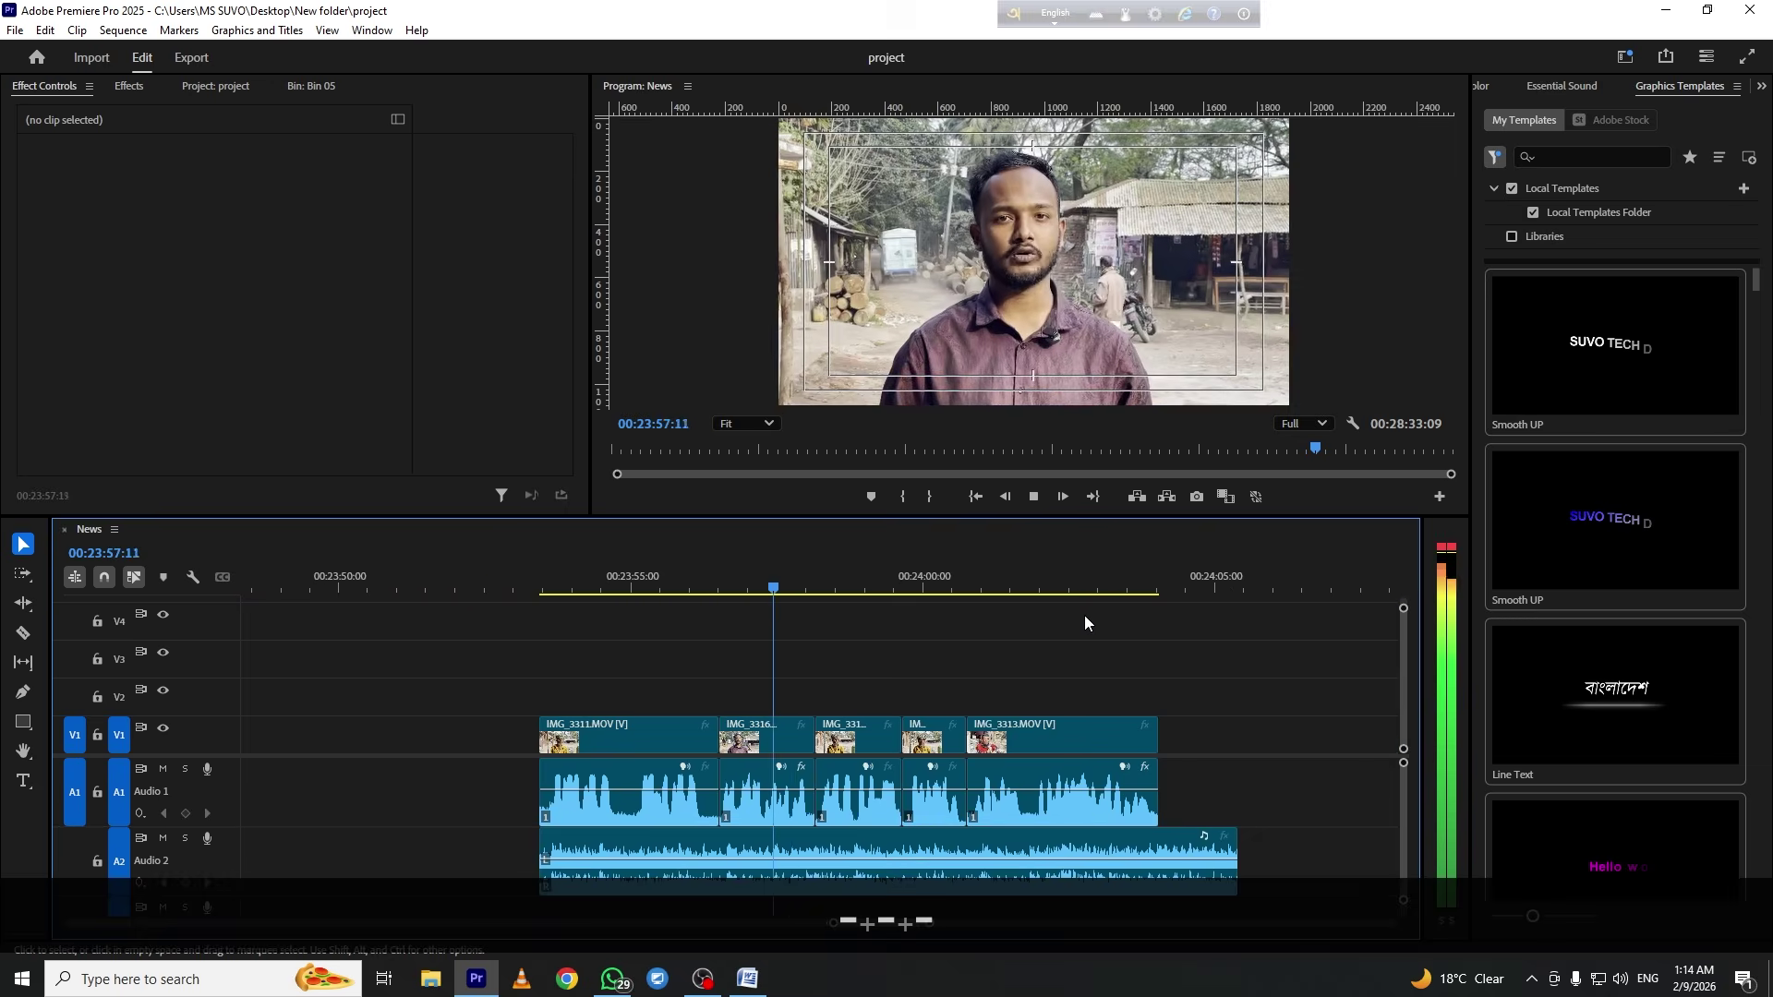
# Trim the end of the background music on Audio 2 closer to the last interview clip, stop playback and save the project
pyautogui.moveTo(1200, 842); pyautogui.dragTo(1176, 842)
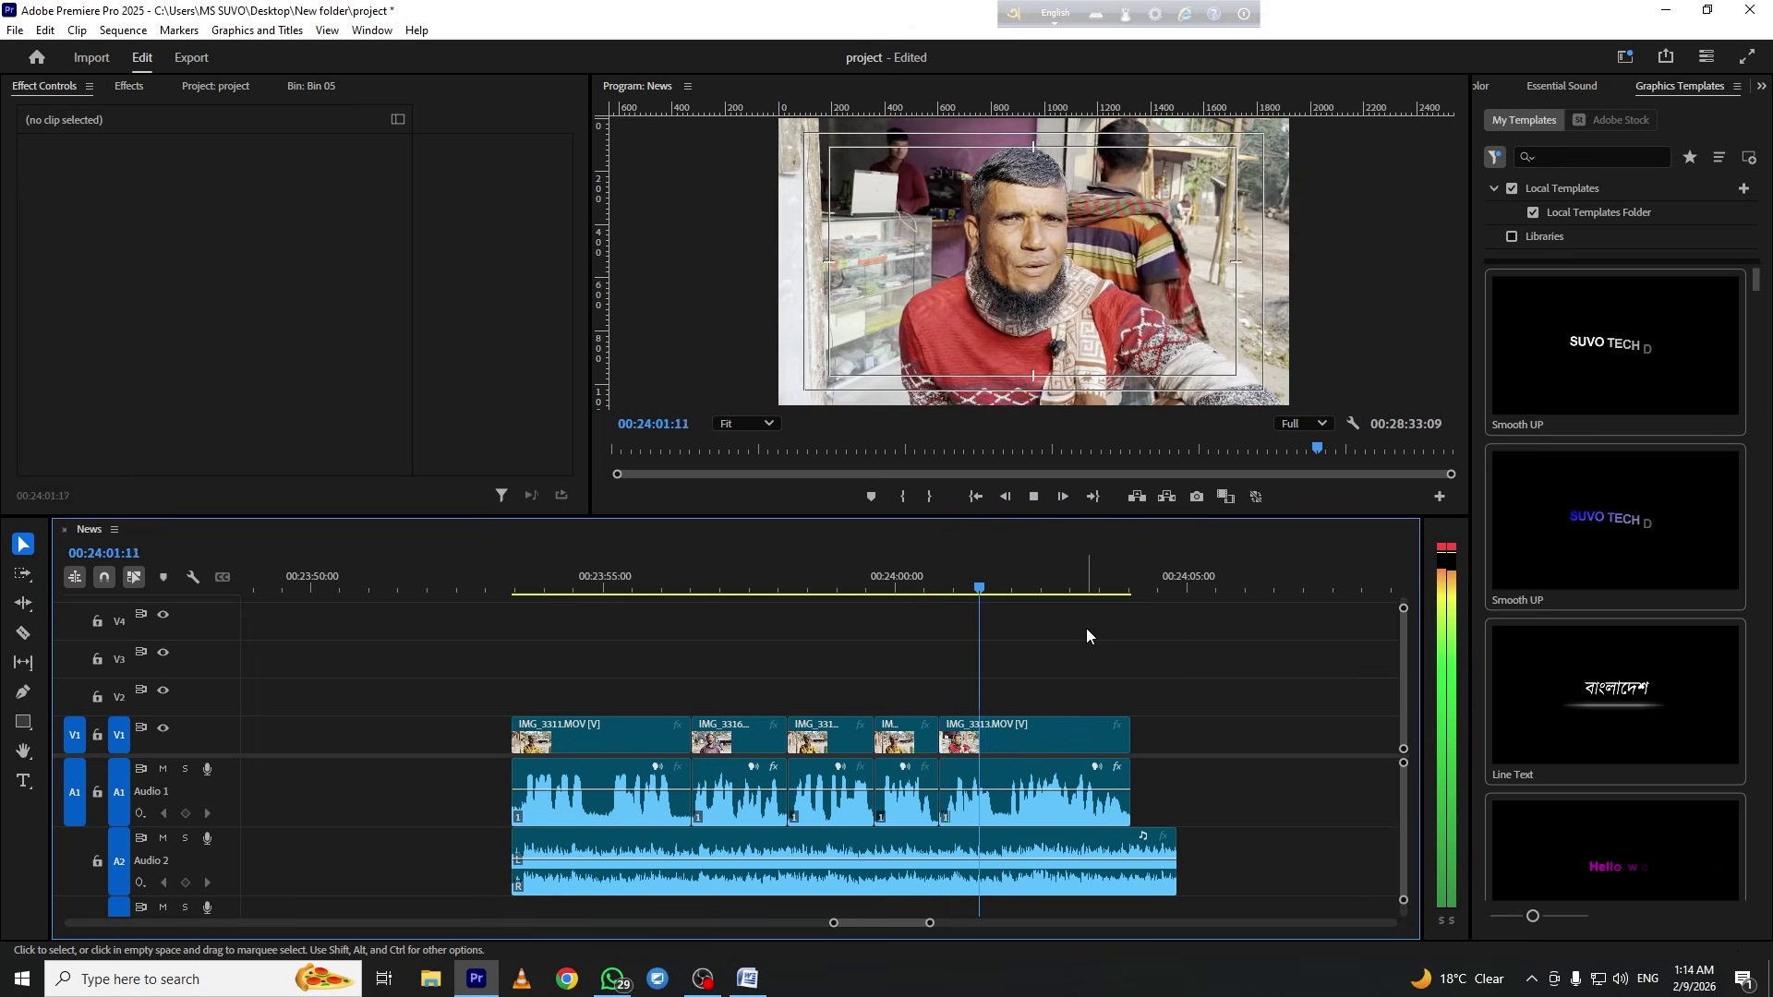
pyautogui.press('space')
pyautogui.hotkey('ctrl', 's')
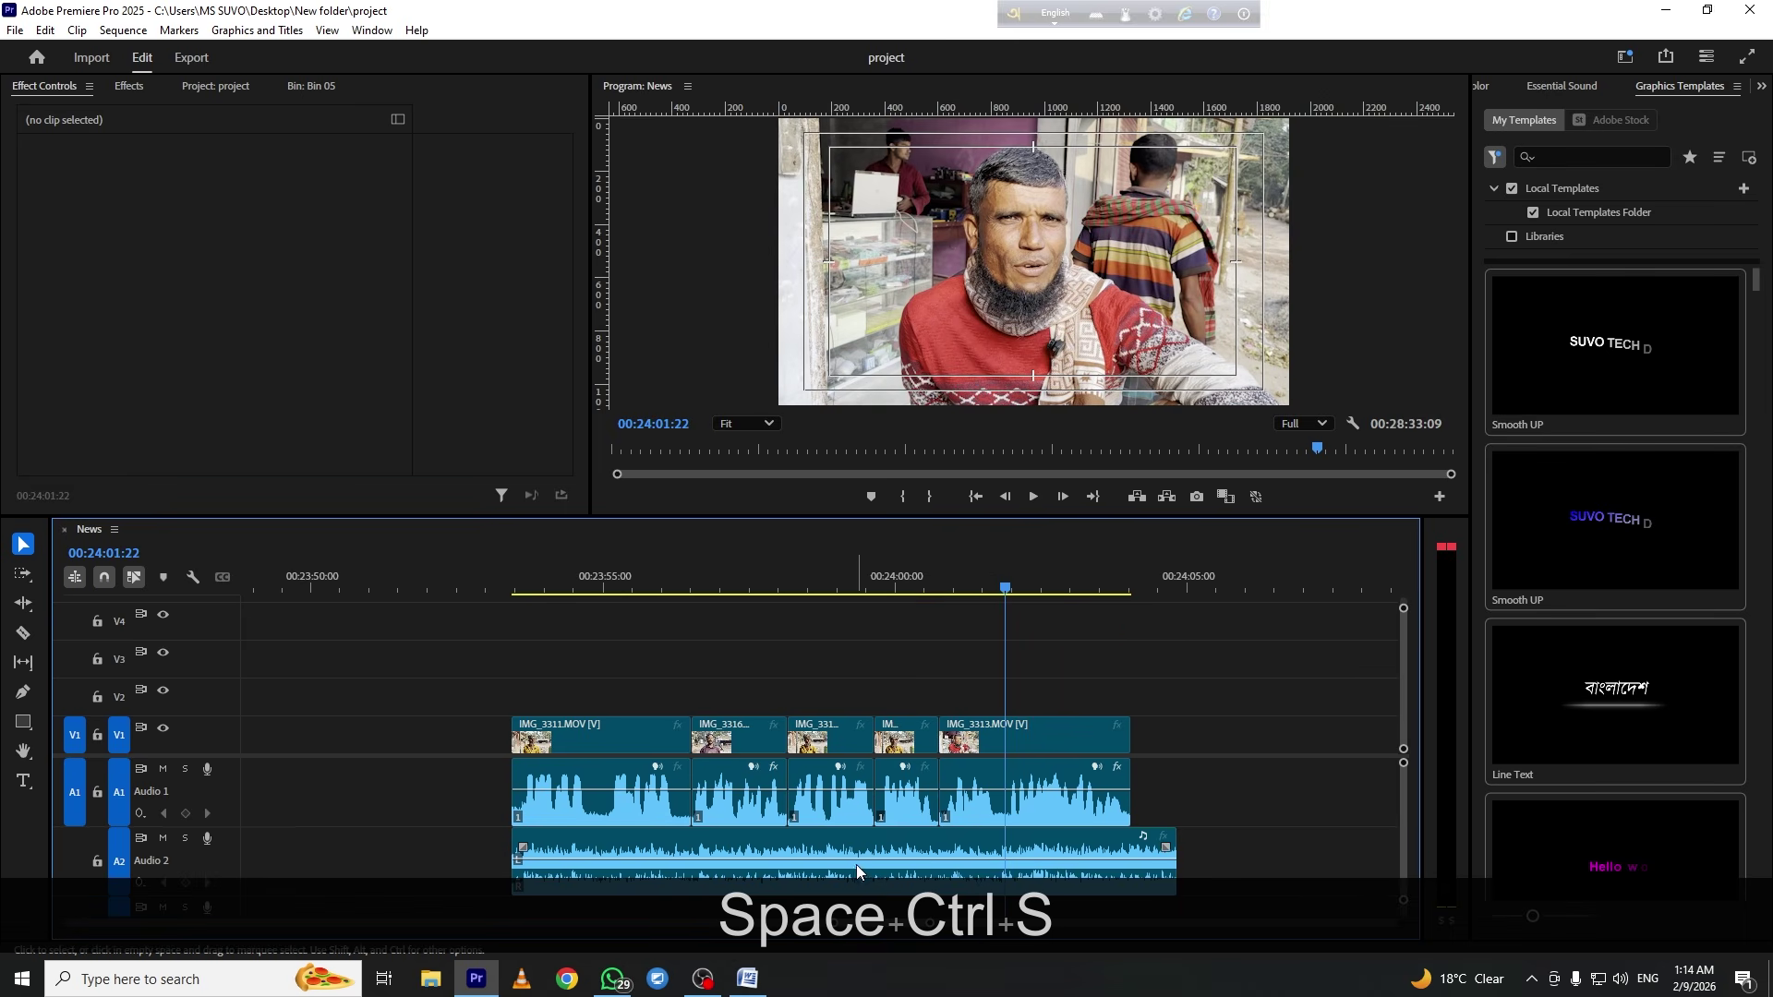
# Lower the background music's volume to -8.4 dB, replaying the interview group from its start to check the balance
pyautogui.moveTo(867, 863); pyautogui.dragTo(910, 863)
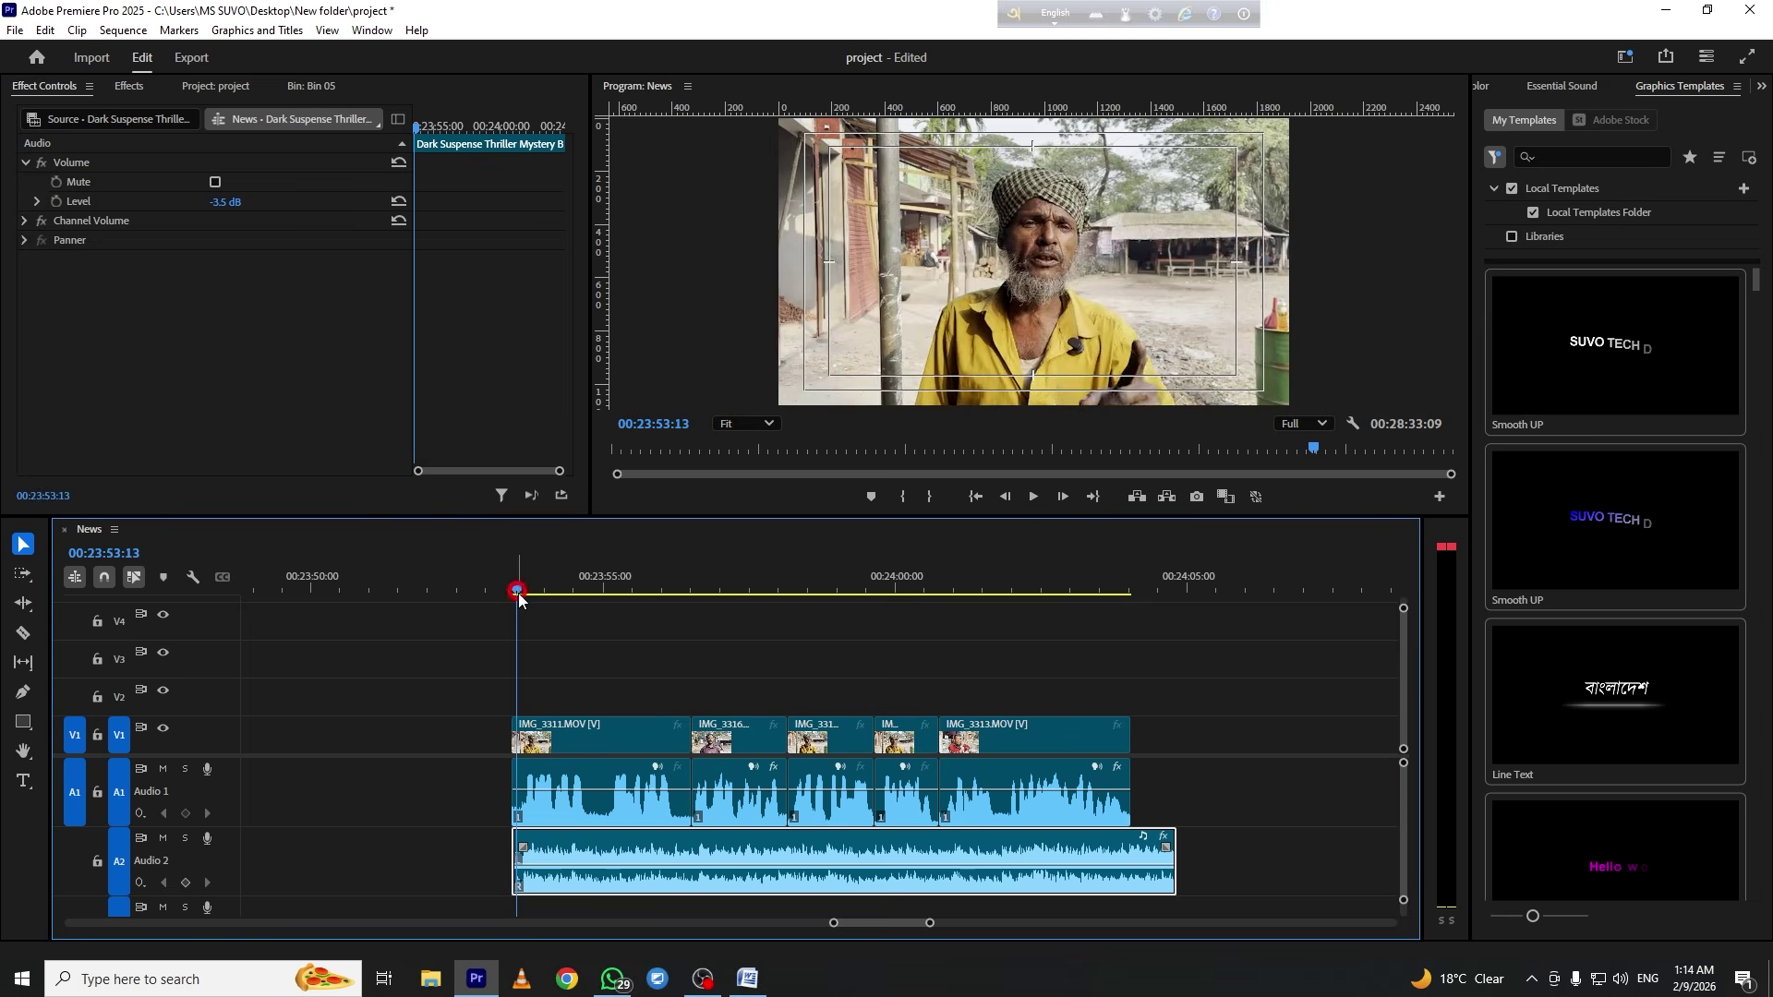
pyautogui.press('space')
pyautogui.moveTo(866, 869); pyautogui.dragTo(868, 879)
pyautogui.click(1620, 978)
pyautogui.click(897, 662)
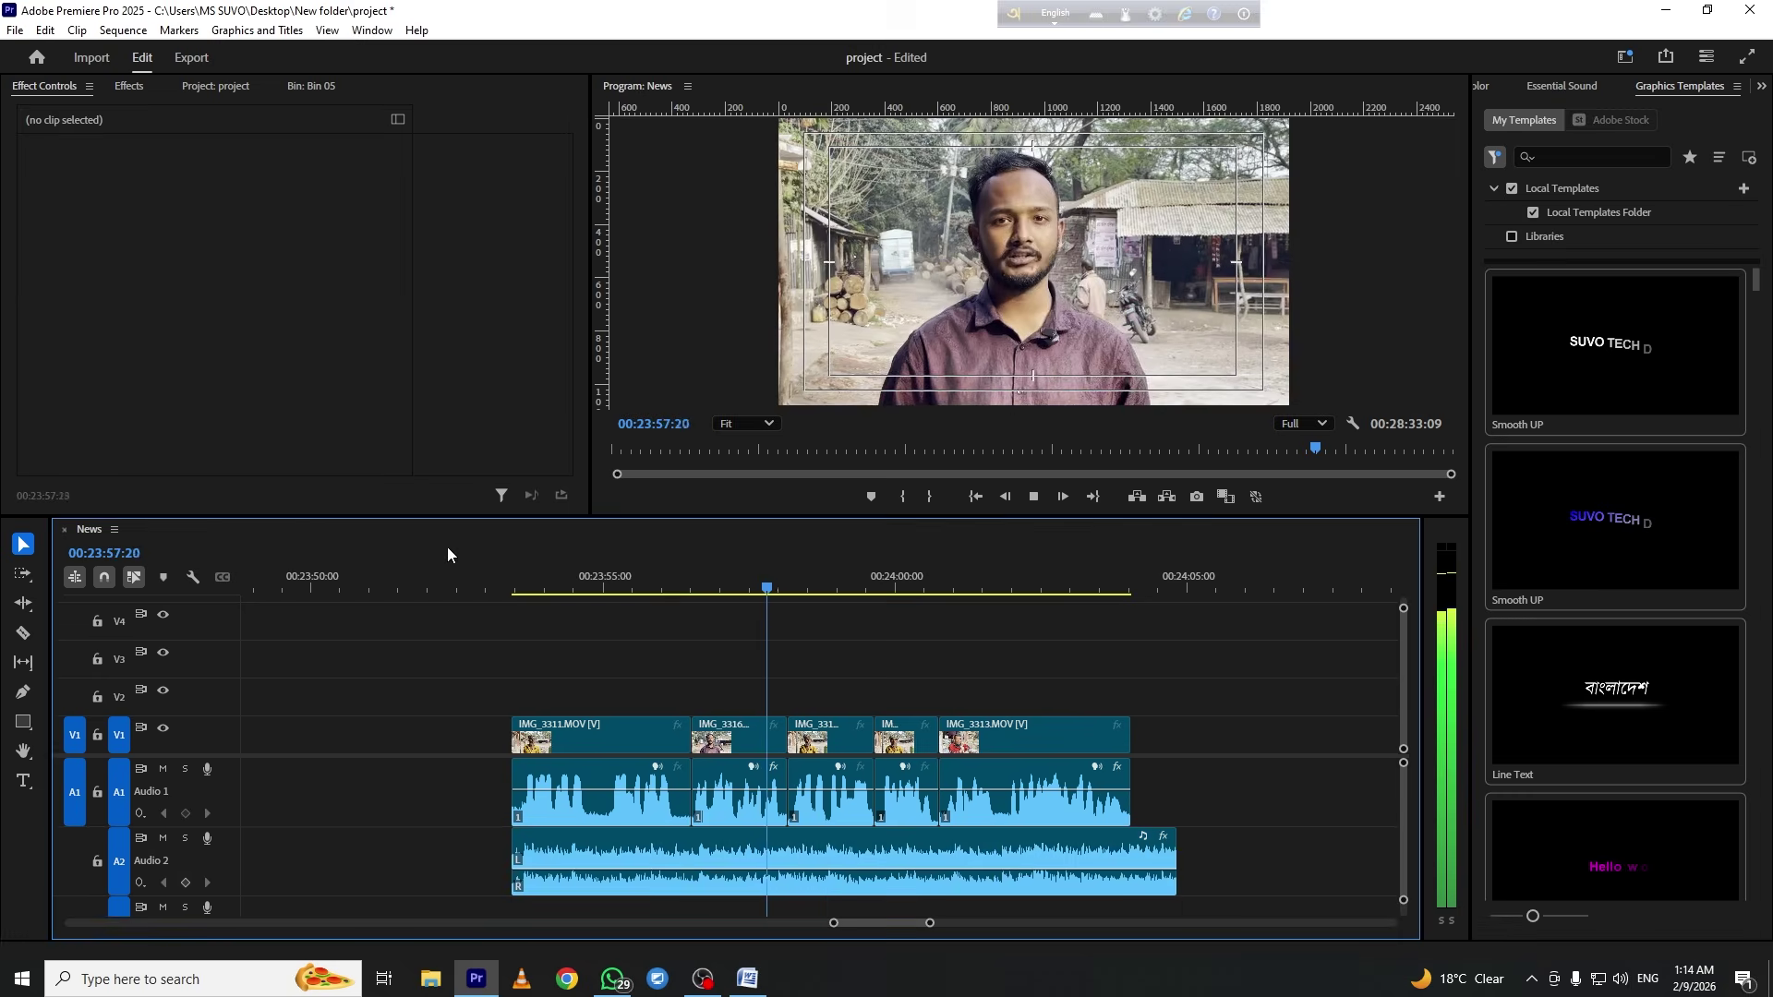
pyautogui.click(511, 584)
pyautogui.press('space')
pyautogui.click(825, 860)
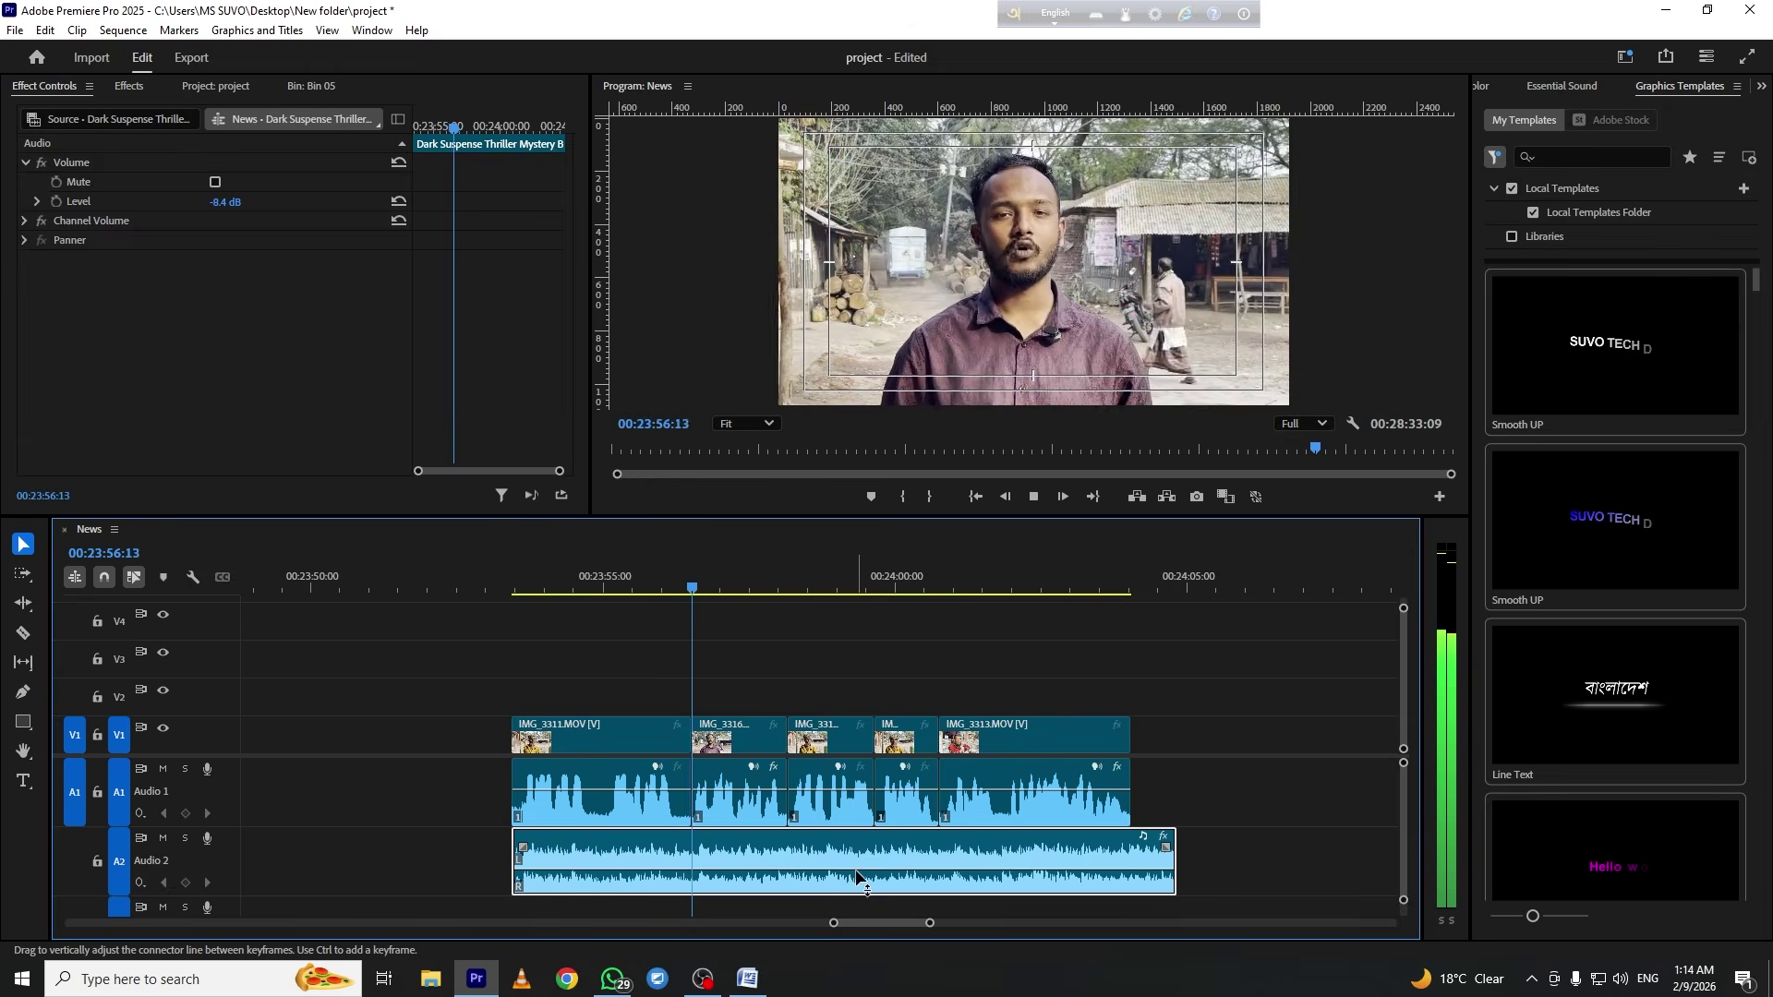
pyautogui.click(990, 642)
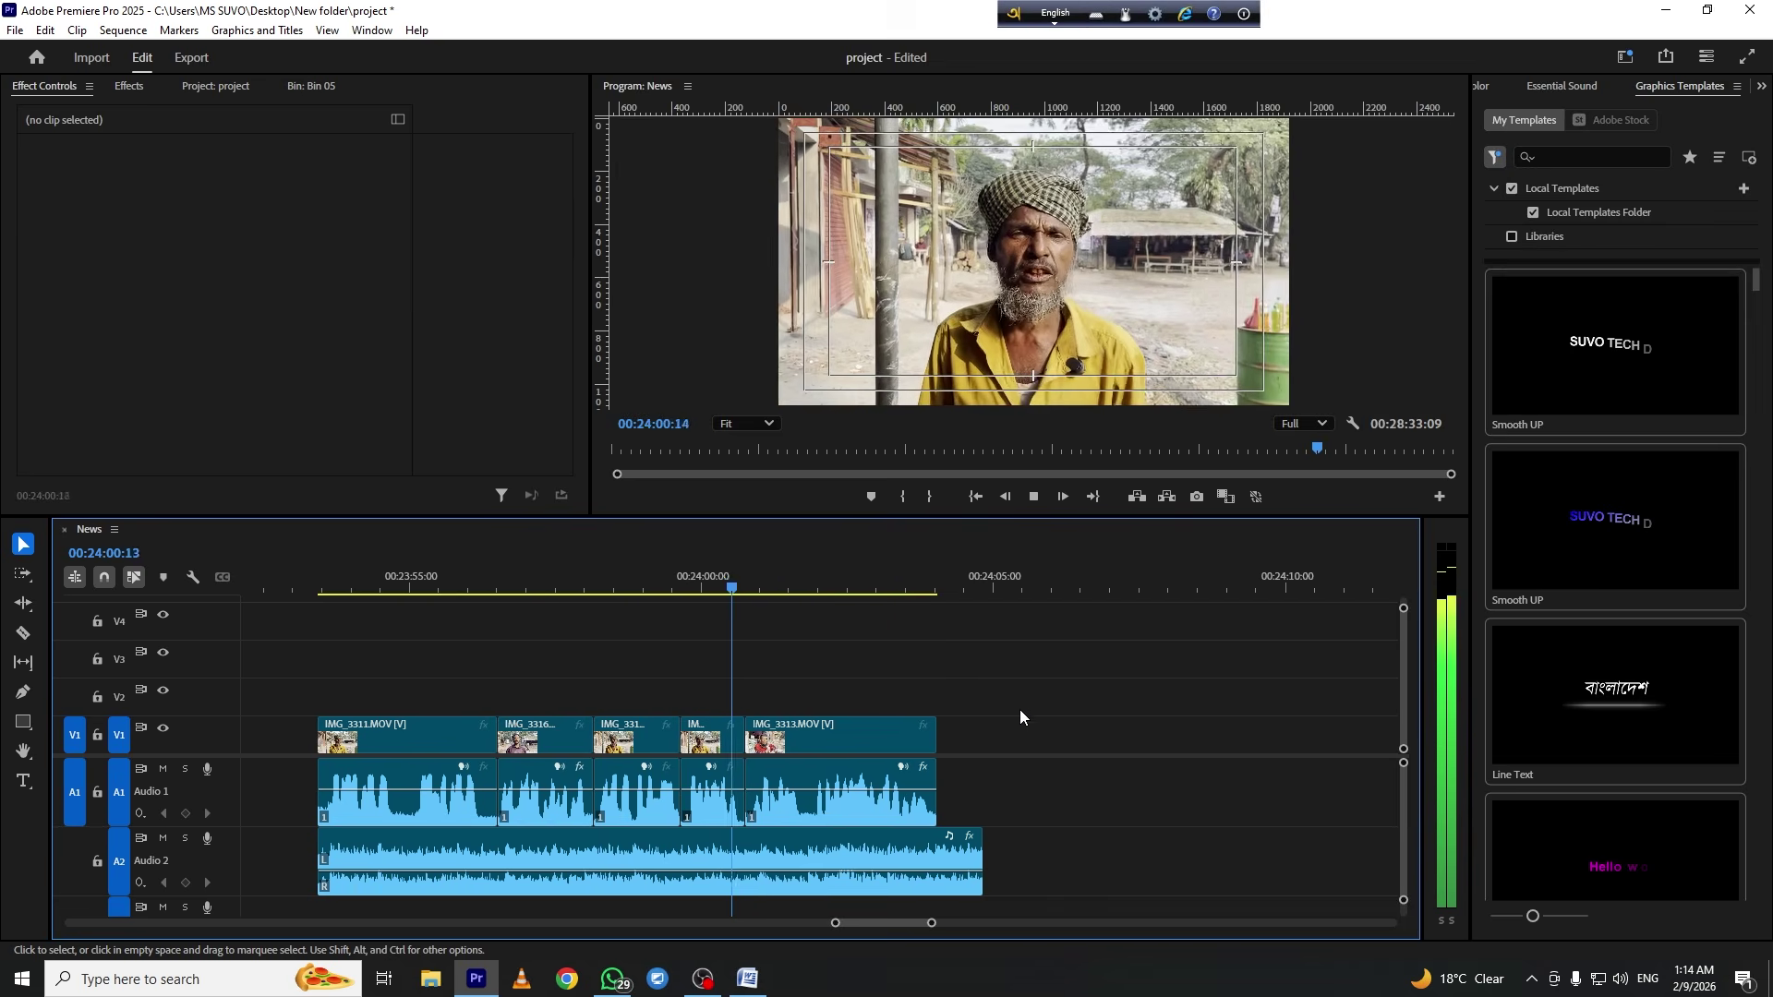
# Watch the last interview clip full screen, return to the editing workspace, stop playback and save the project
pyautogui.hotkey('ctrl', '`')
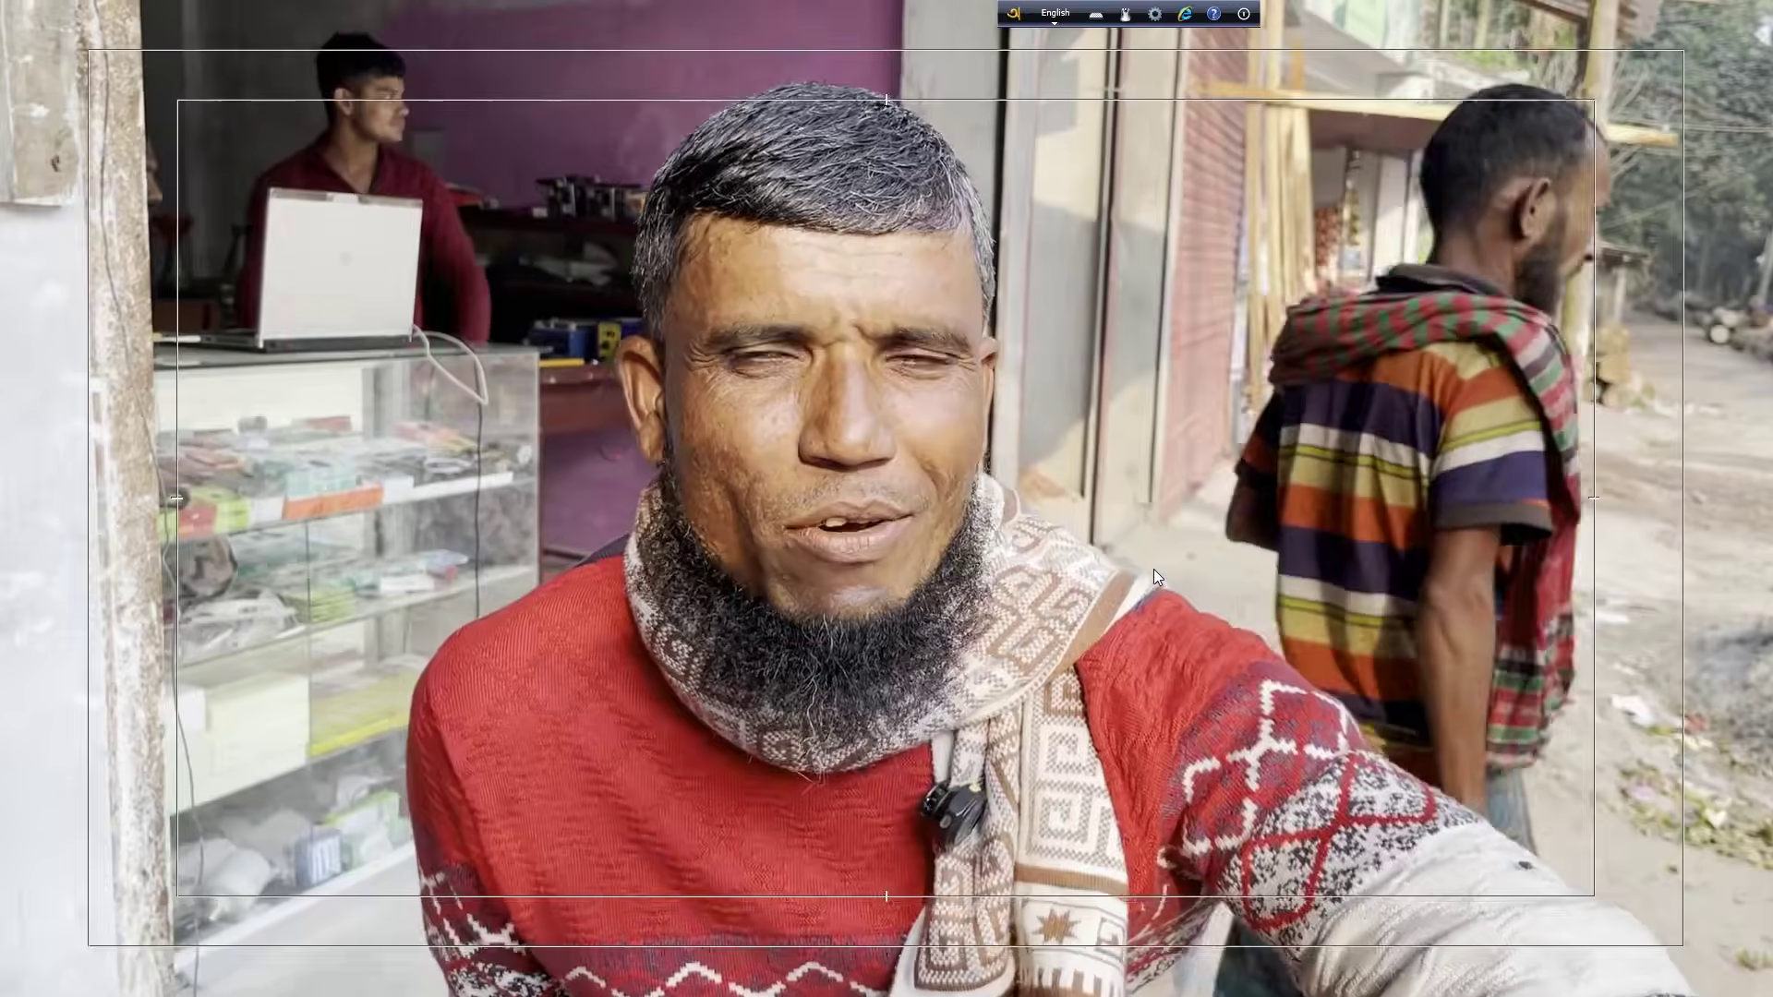
pyautogui.hotkey('ctrl', '`')
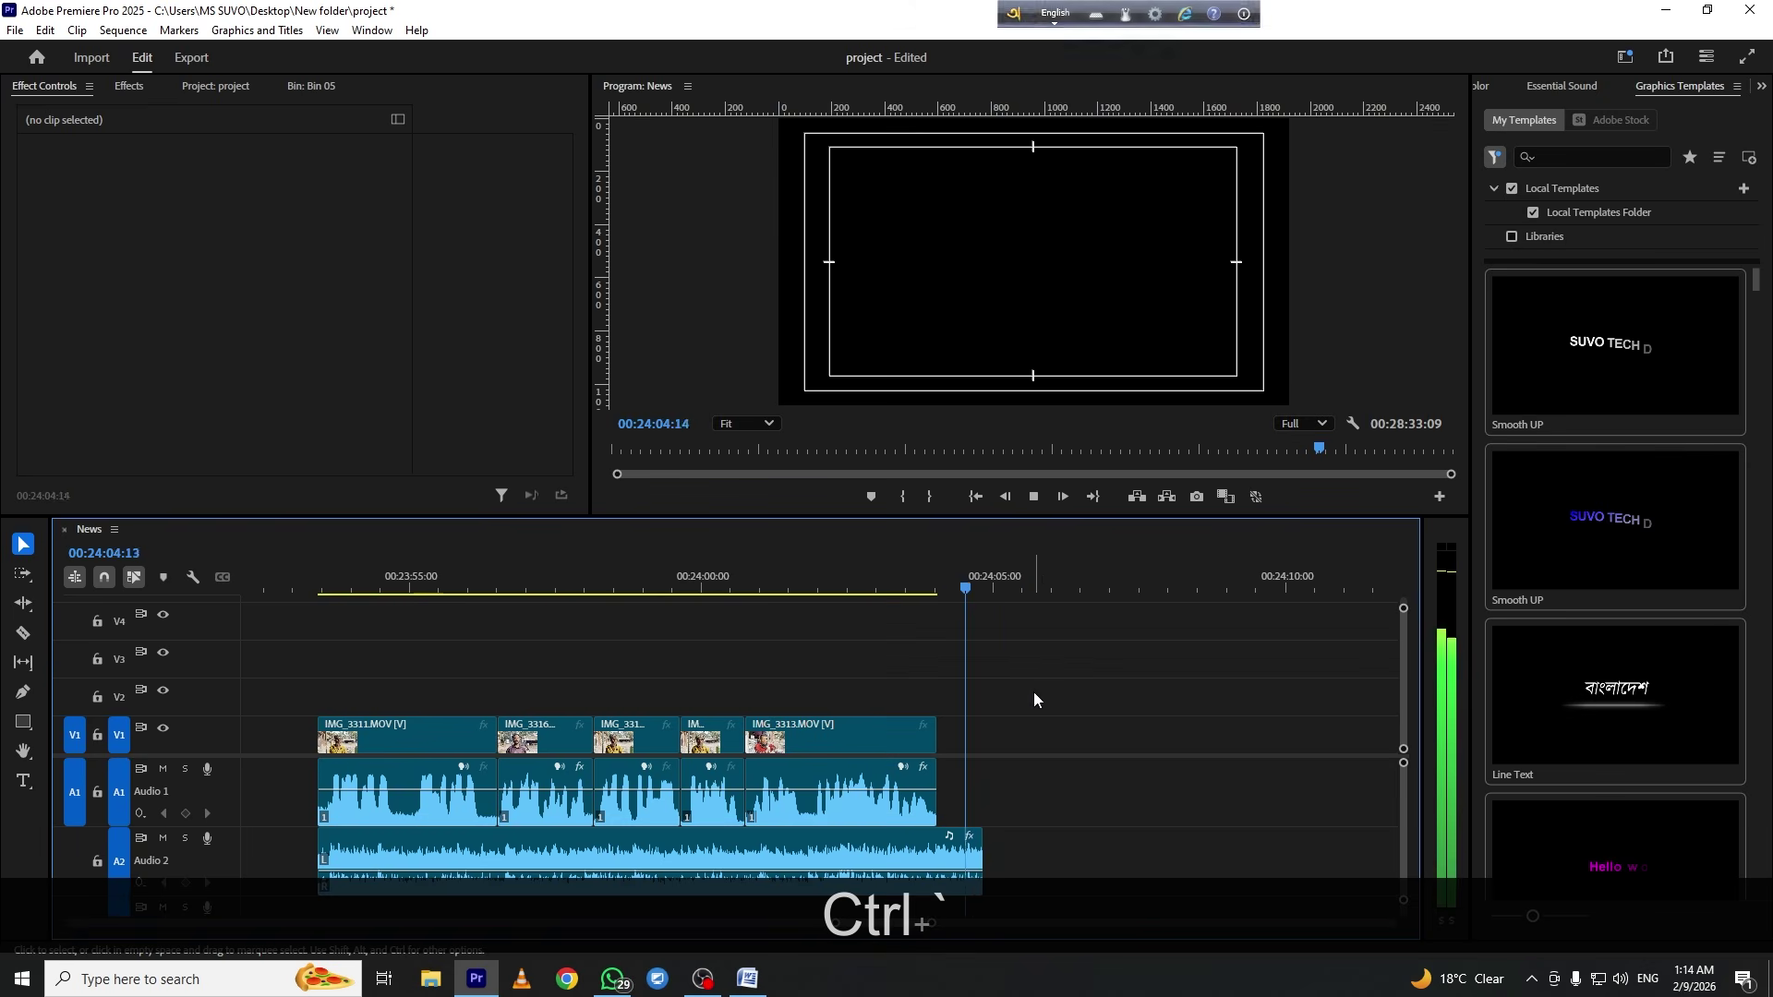
pyautogui.press('space')
pyautogui.hotkey('ctrl', 's')
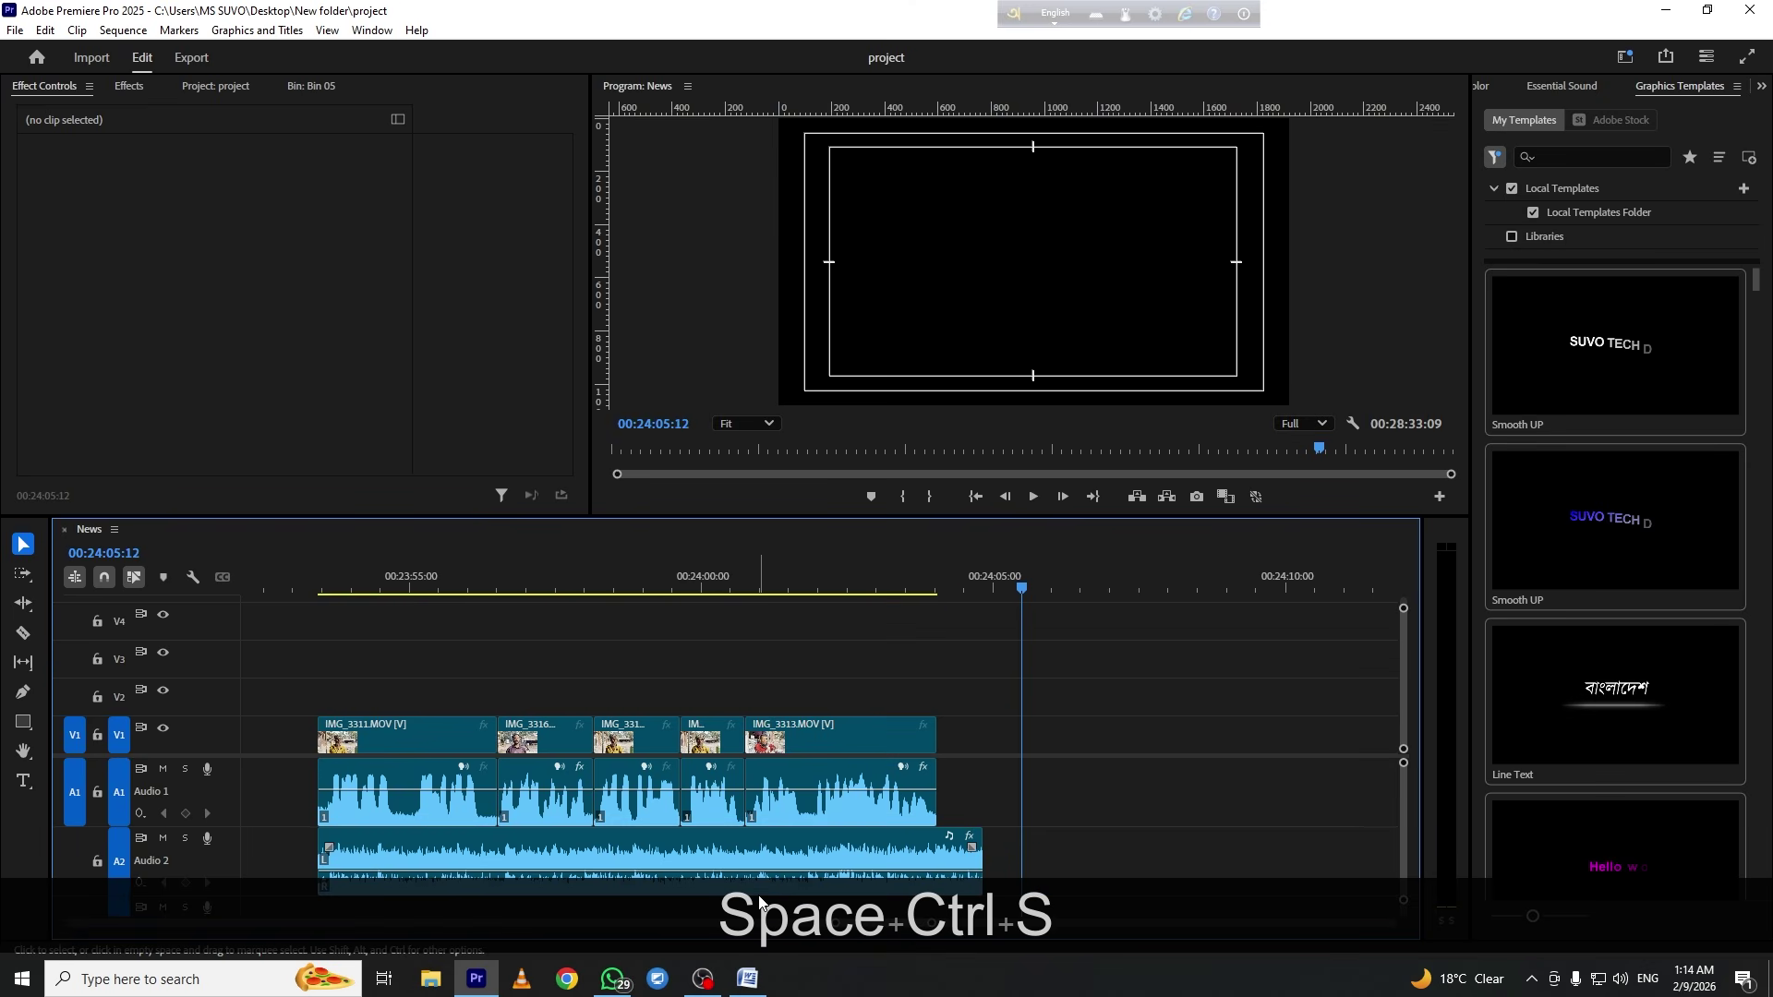
# Switch to Chrome, open YouTube and search for "bhola drone view"
pyautogui.click(565, 982)
pyautogui.click(987, 495)
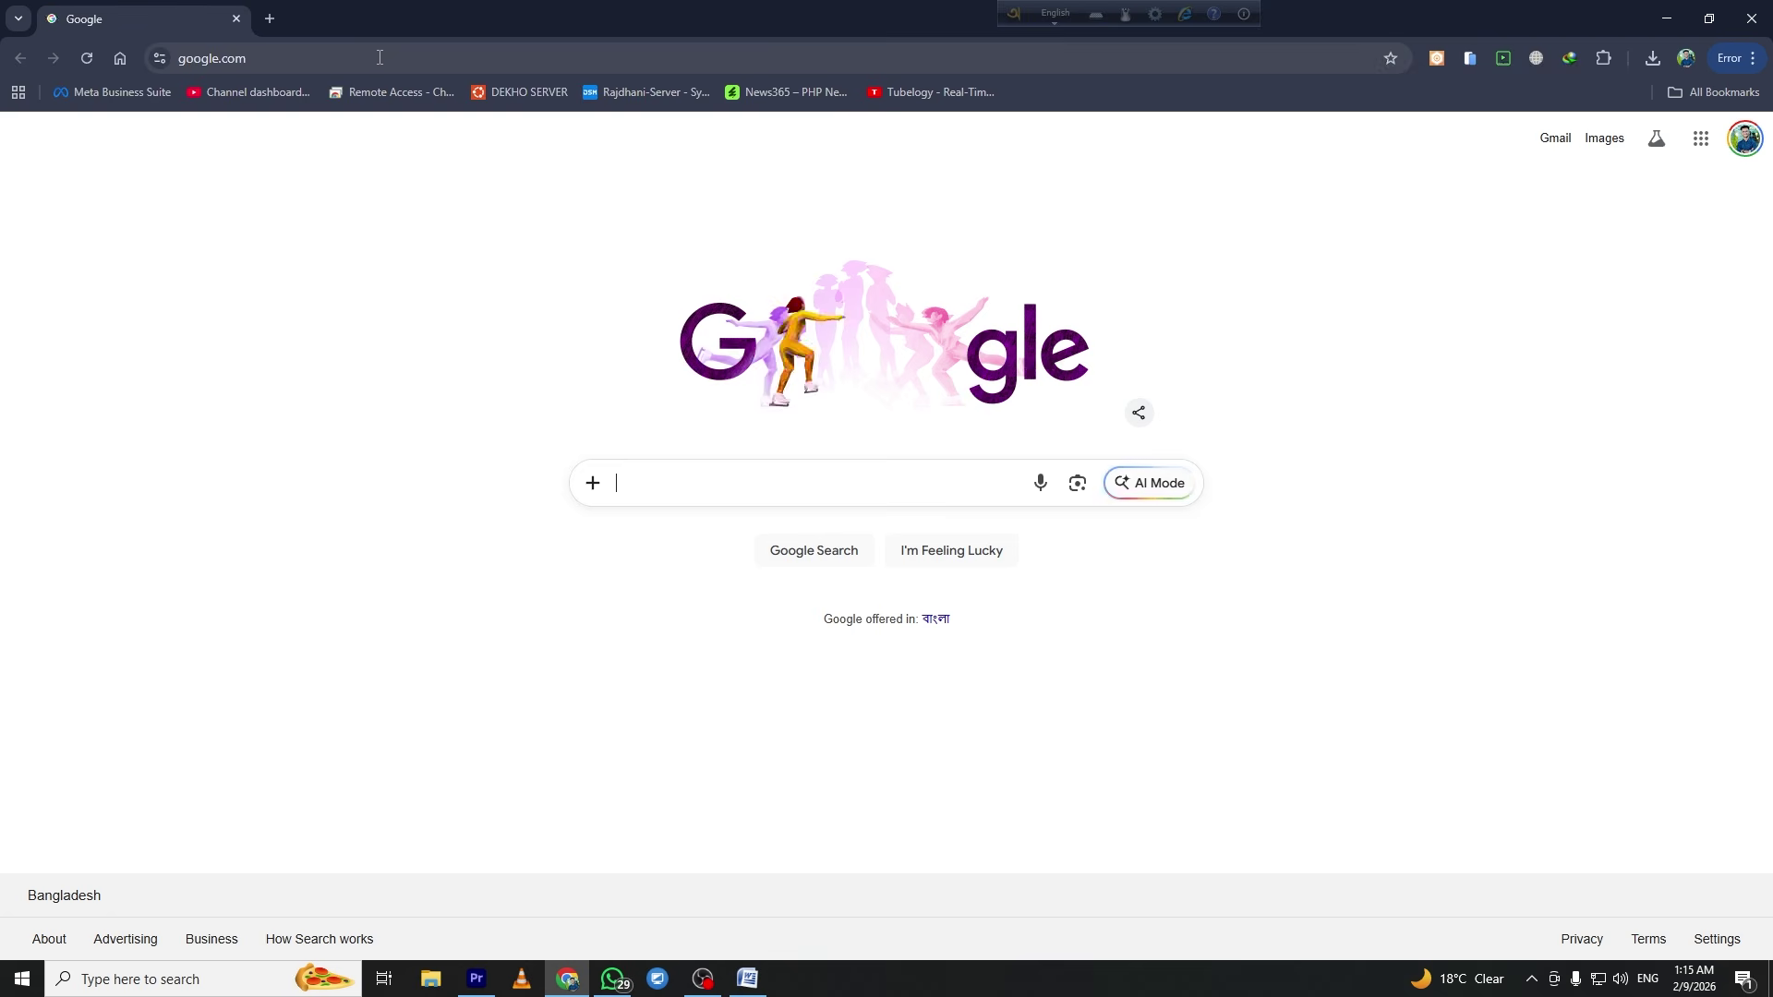
pyautogui.click(121, 57)
pyautogui.click(631, 503)
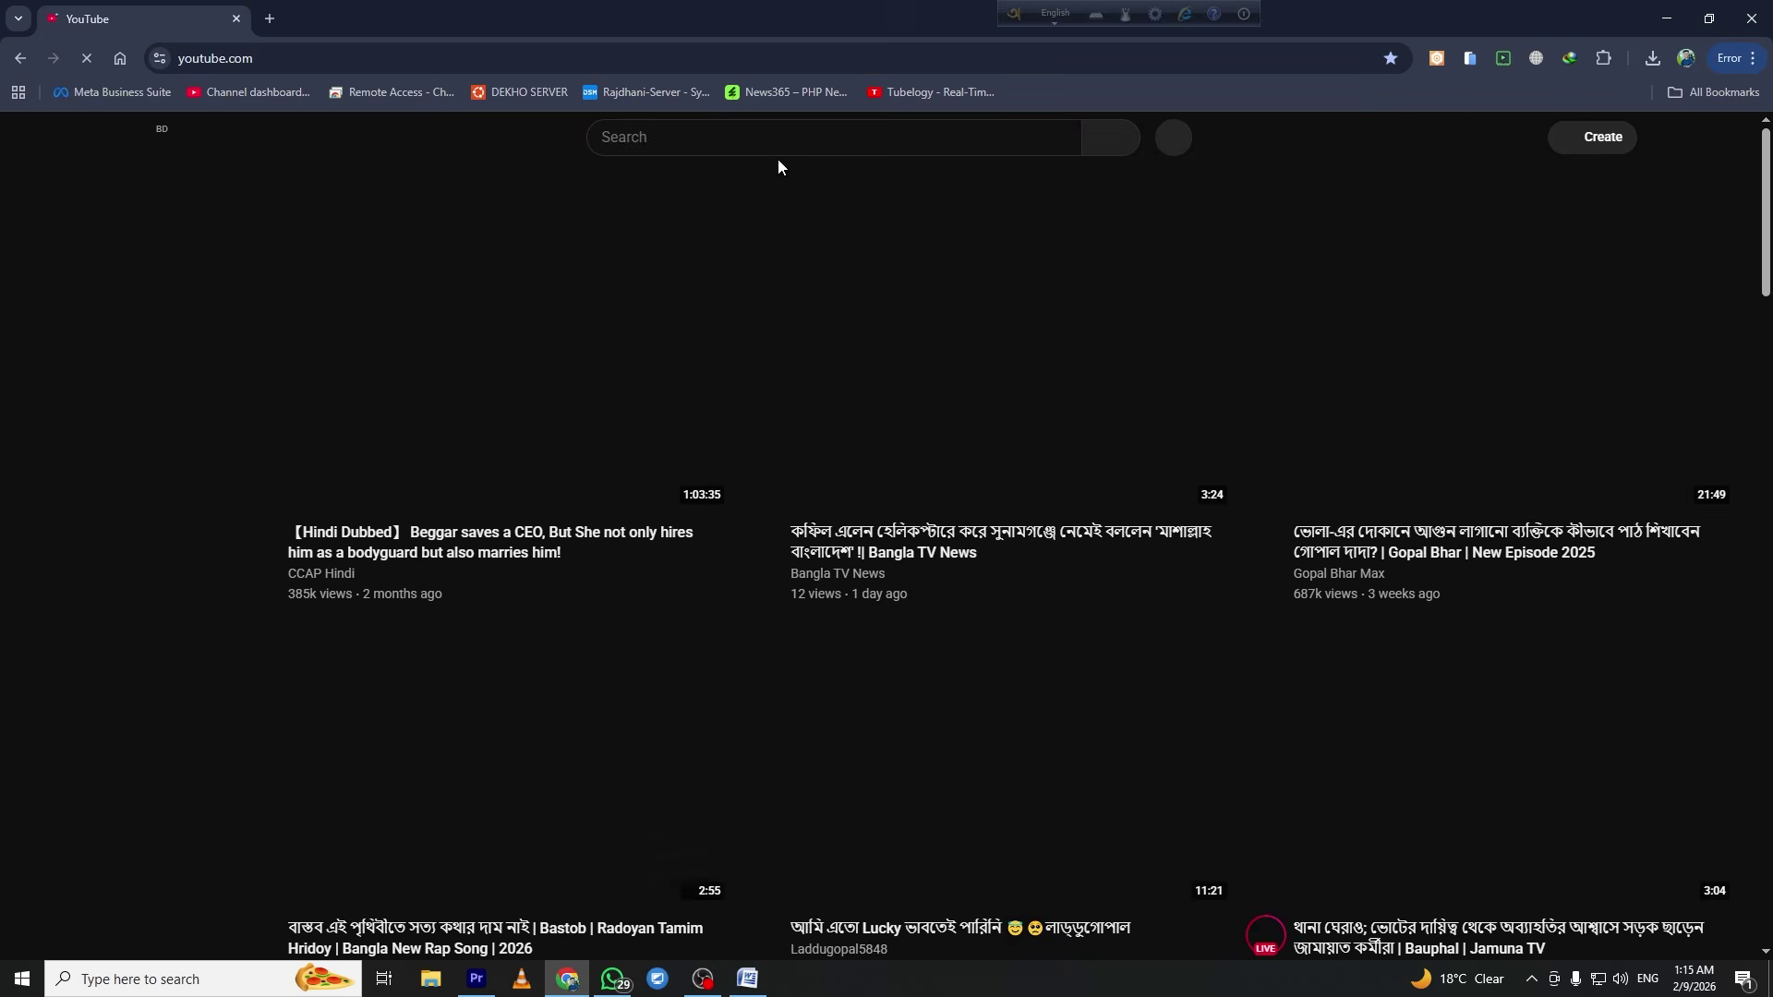
pyautogui.write('bhola drone view')
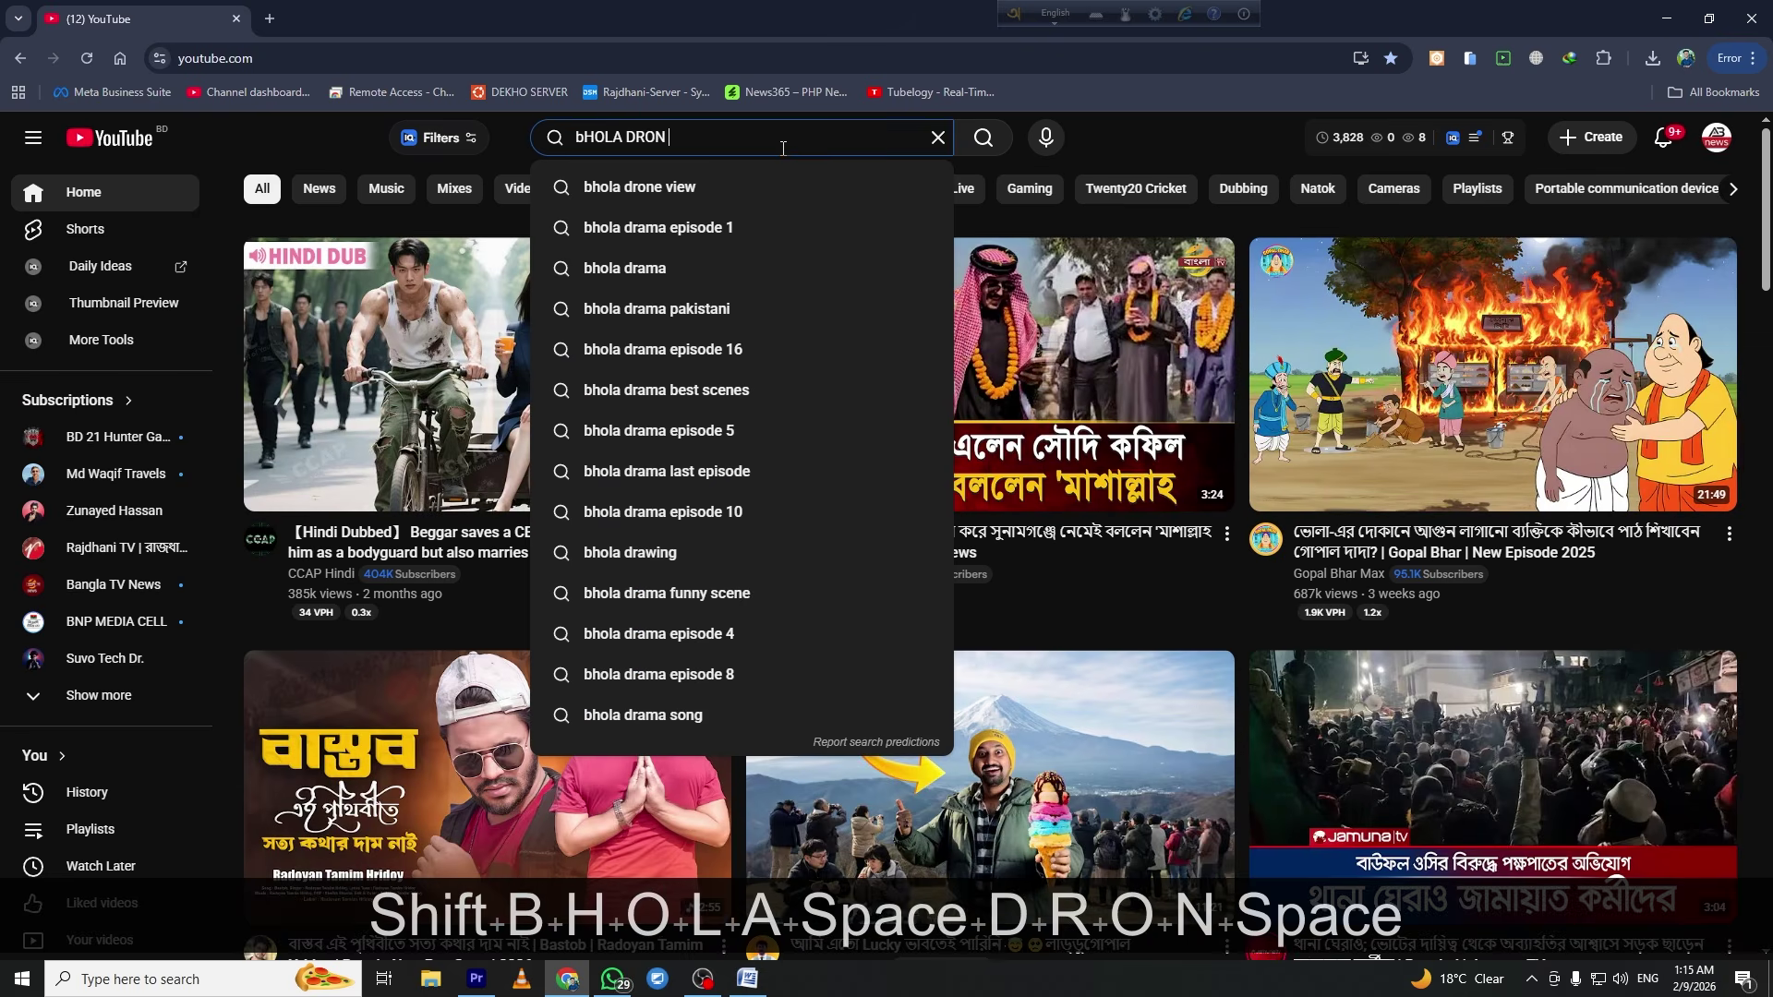
pyautogui.press('Return')
# Preview drone videos in the search results and open "Megh / dji mavic Air2 / Cinematic / Bhola Sadar" in a new tab
pyautogui.scroll(-4, 645, 640)
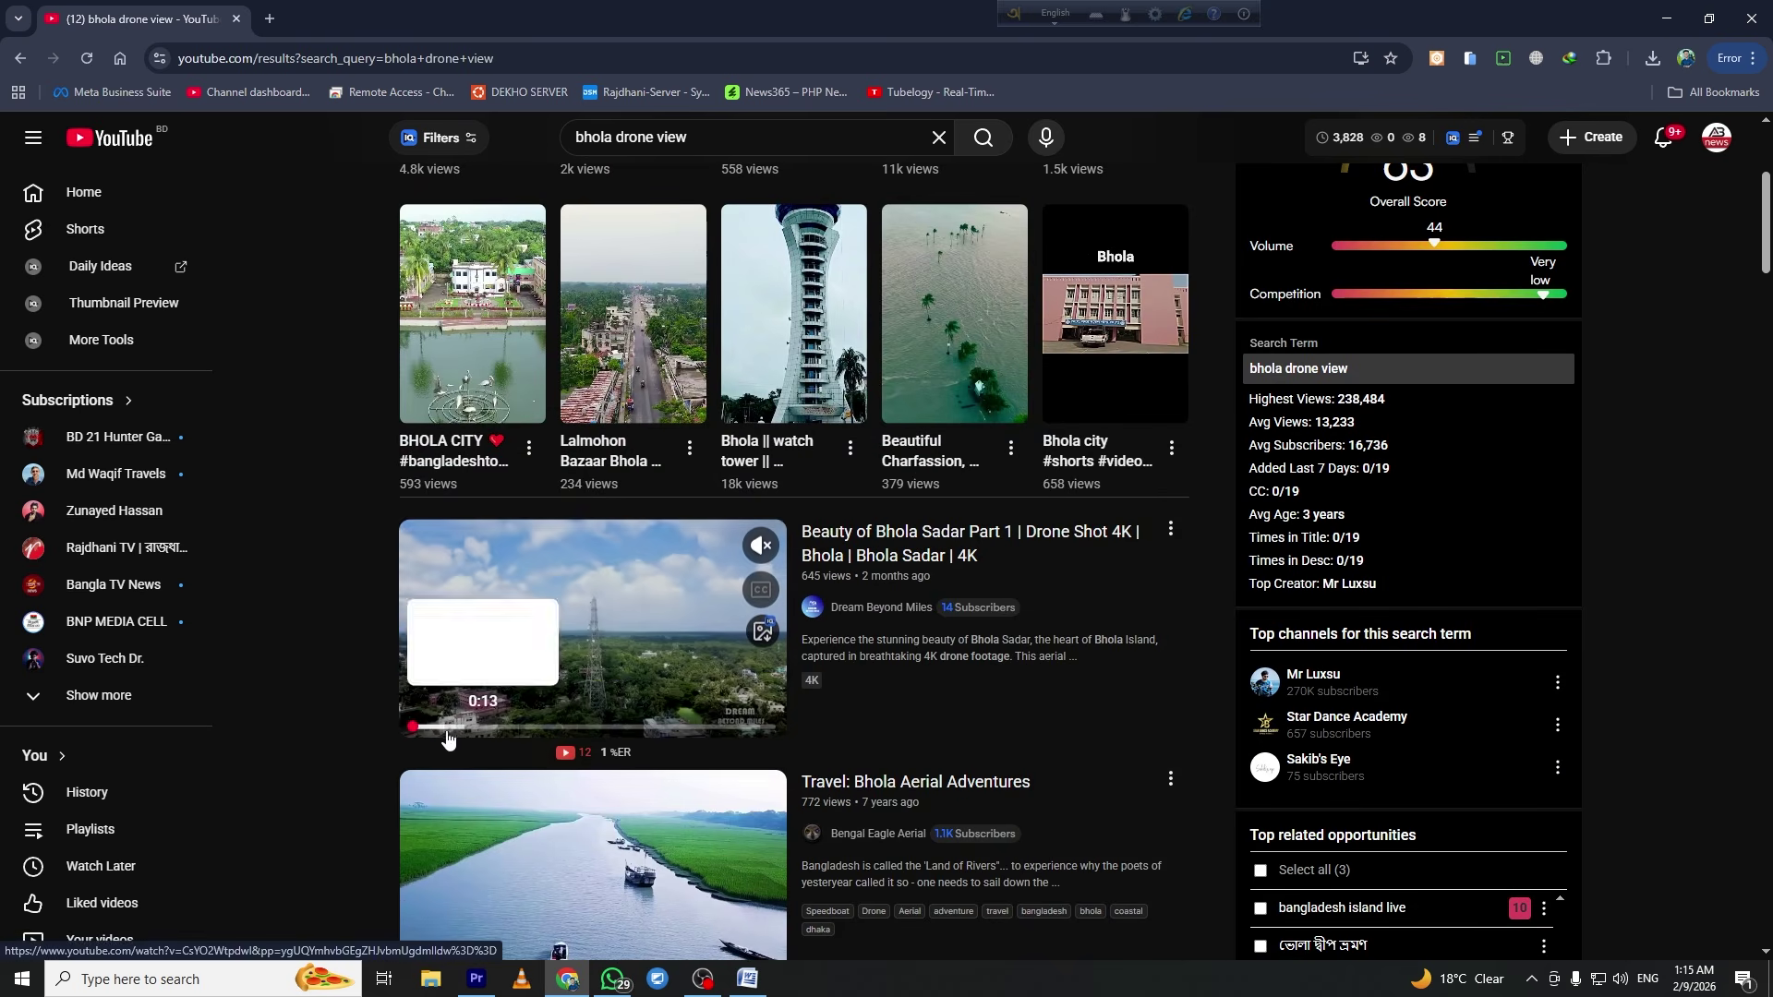
pyautogui.click(523, 734)
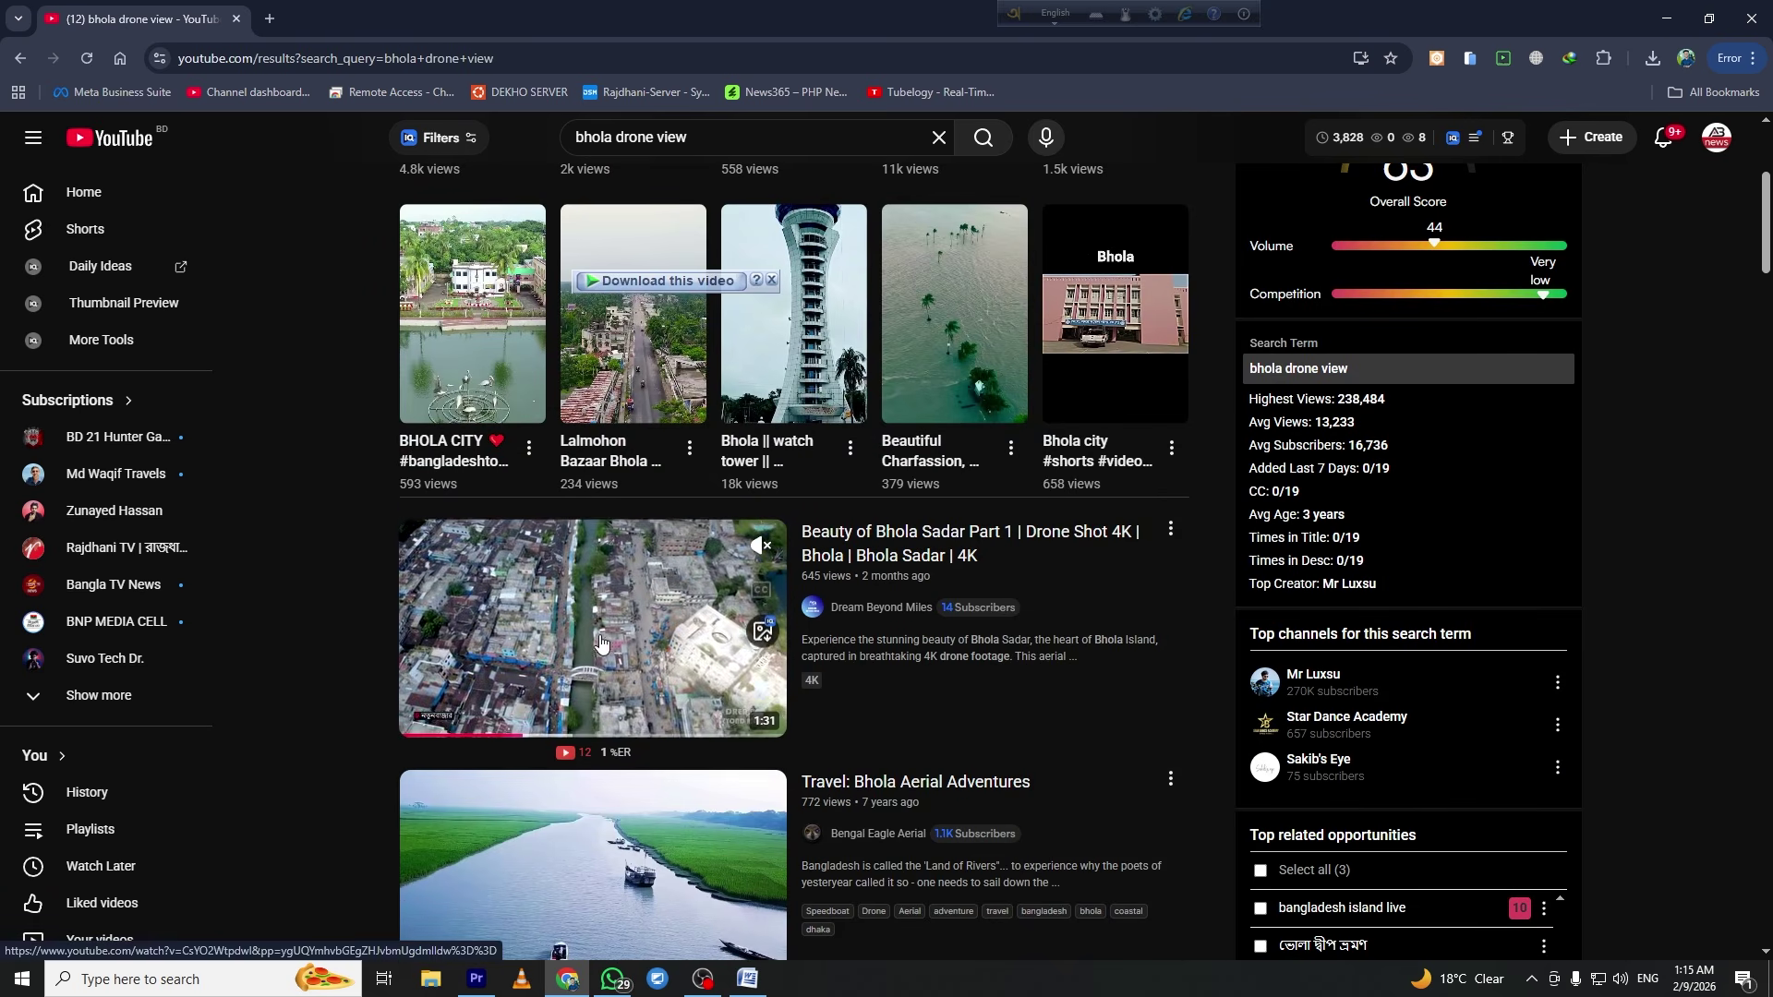
pyautogui.scroll(-2, 600, 640)
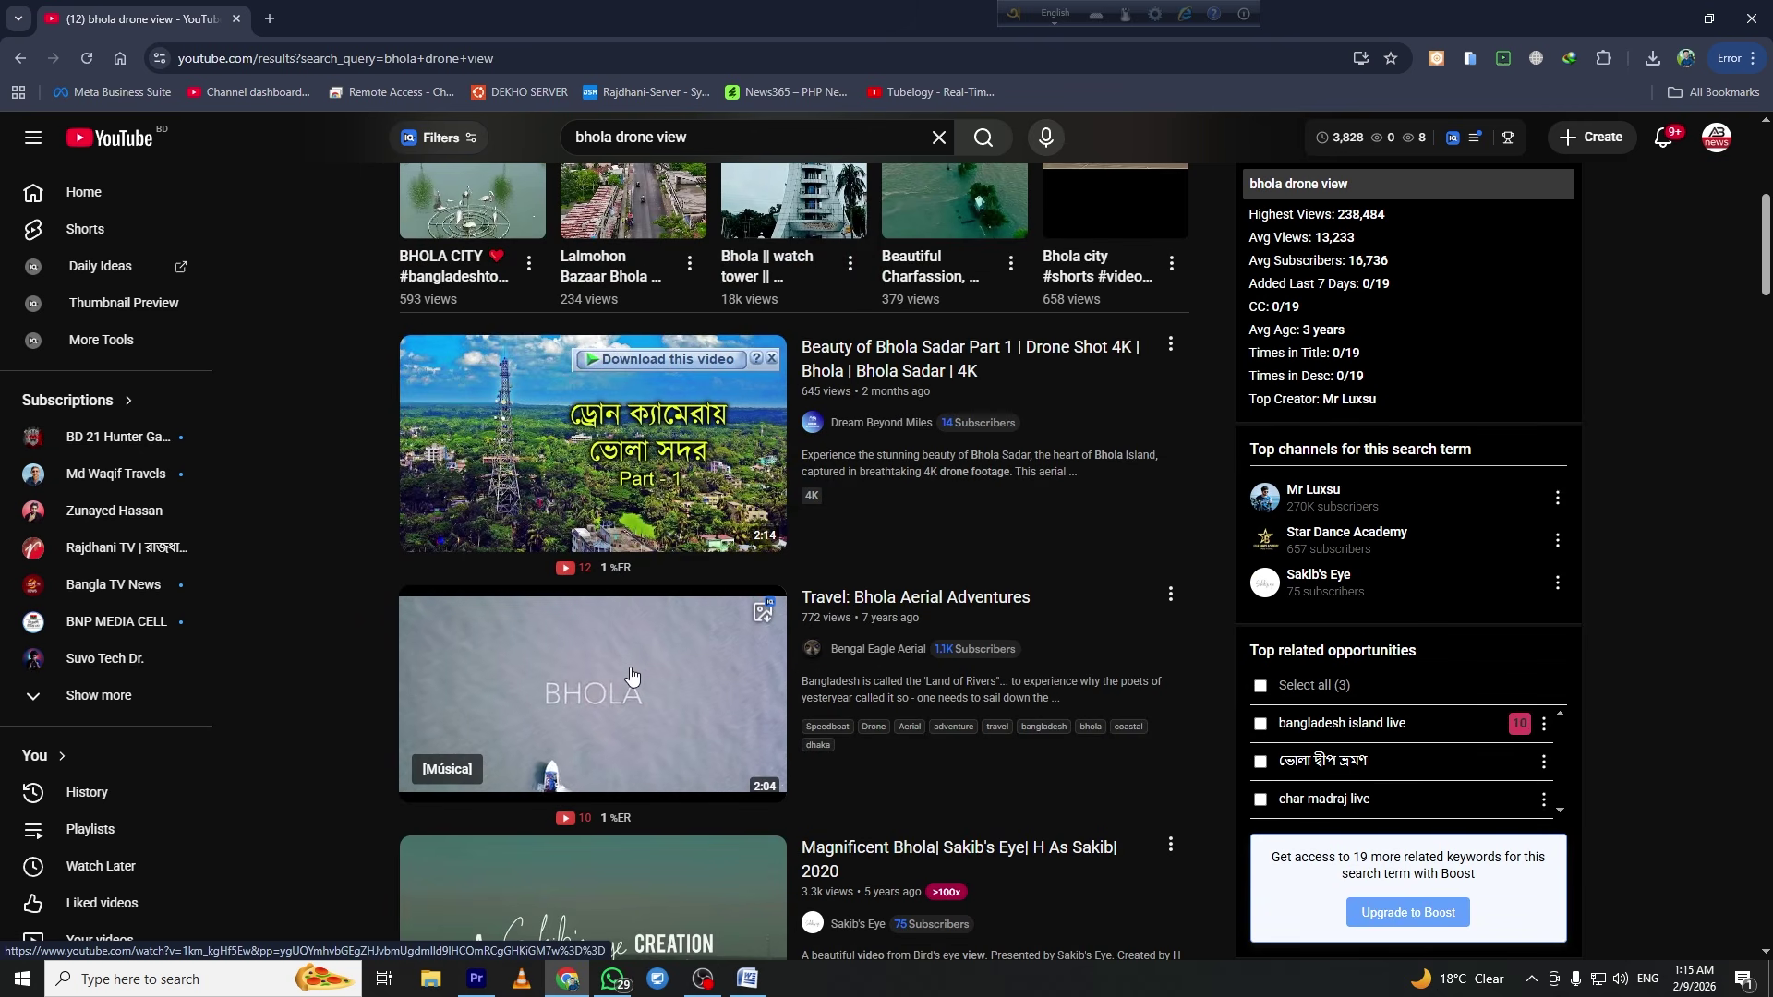
pyautogui.scroll(-3, 629, 676)
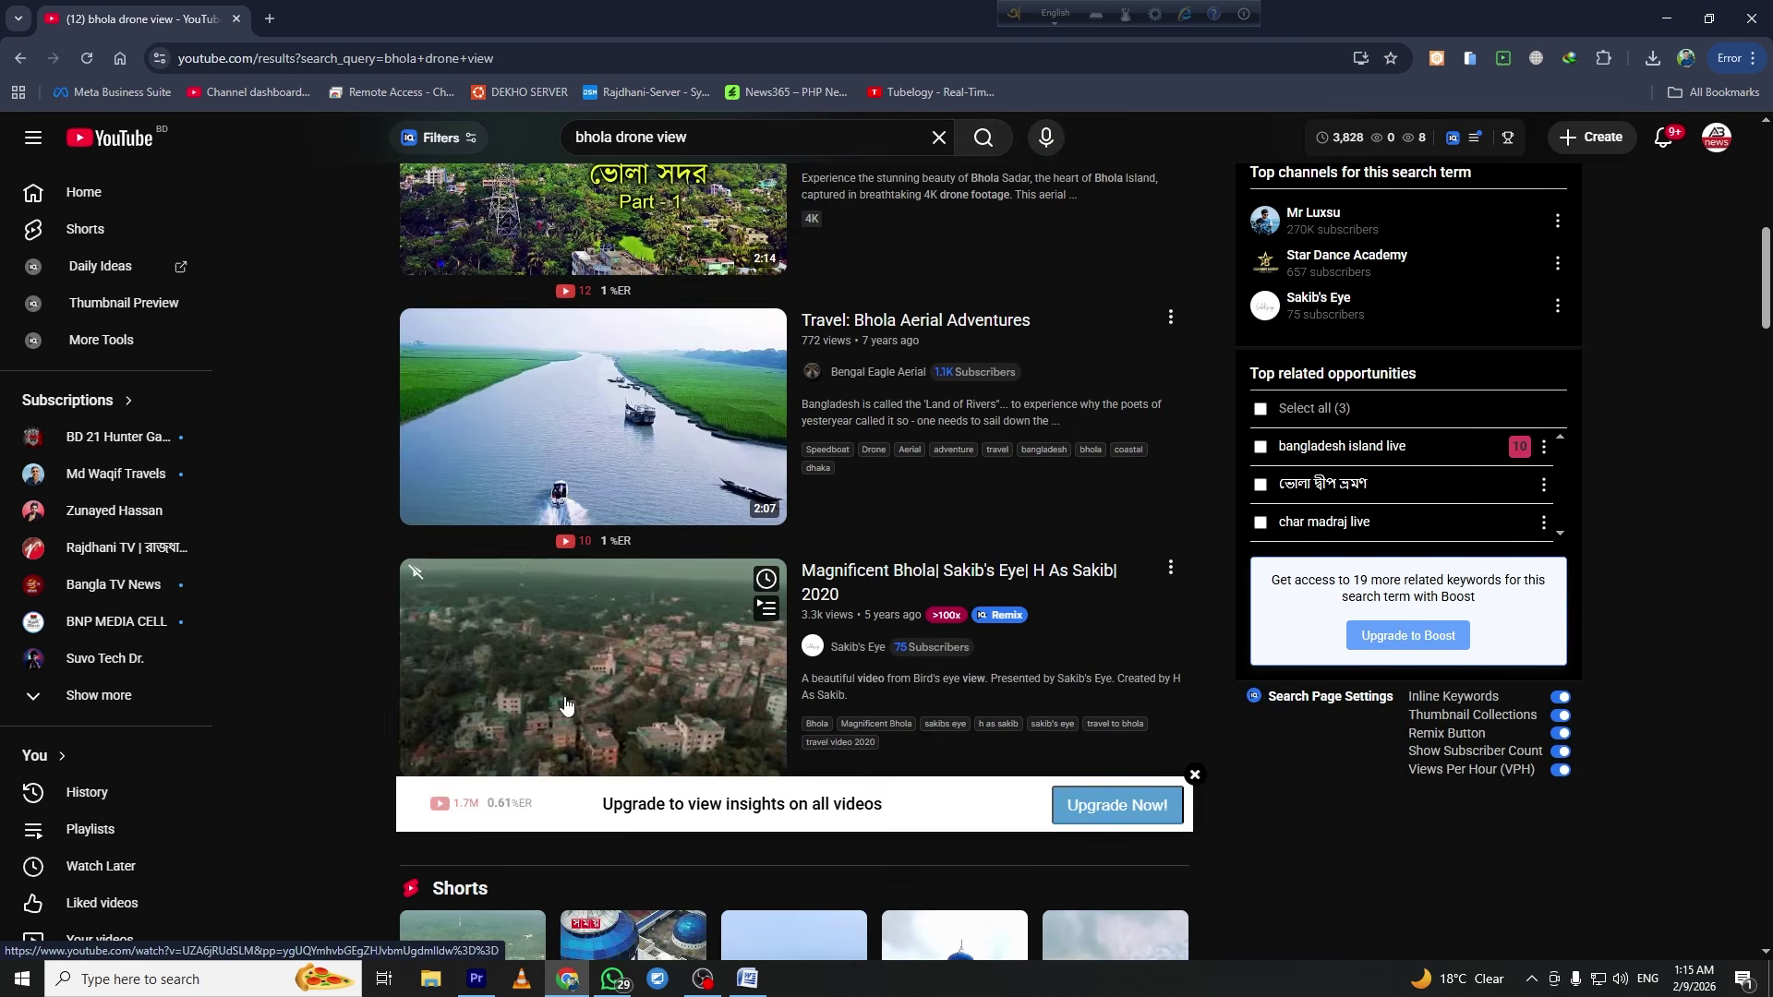
pyautogui.scroll(-4, 557, 699)
pyautogui.scroll(-7, 557, 701)
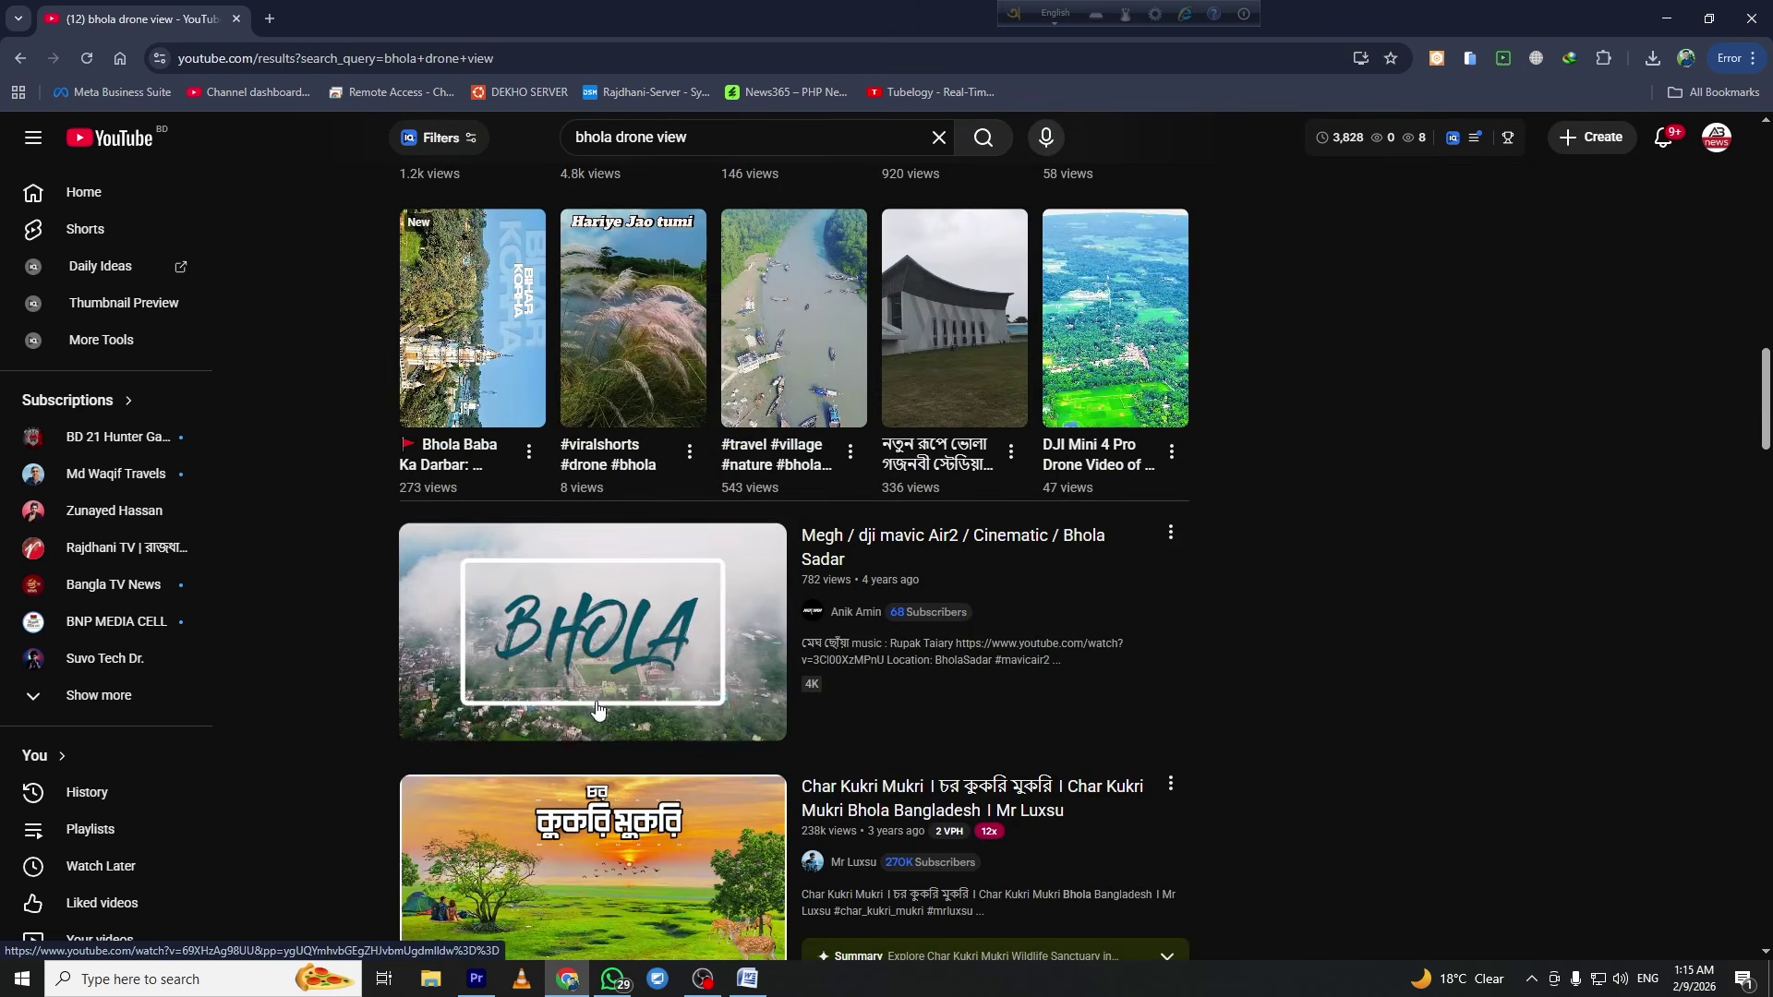
pyautogui.moveTo(568, 651)
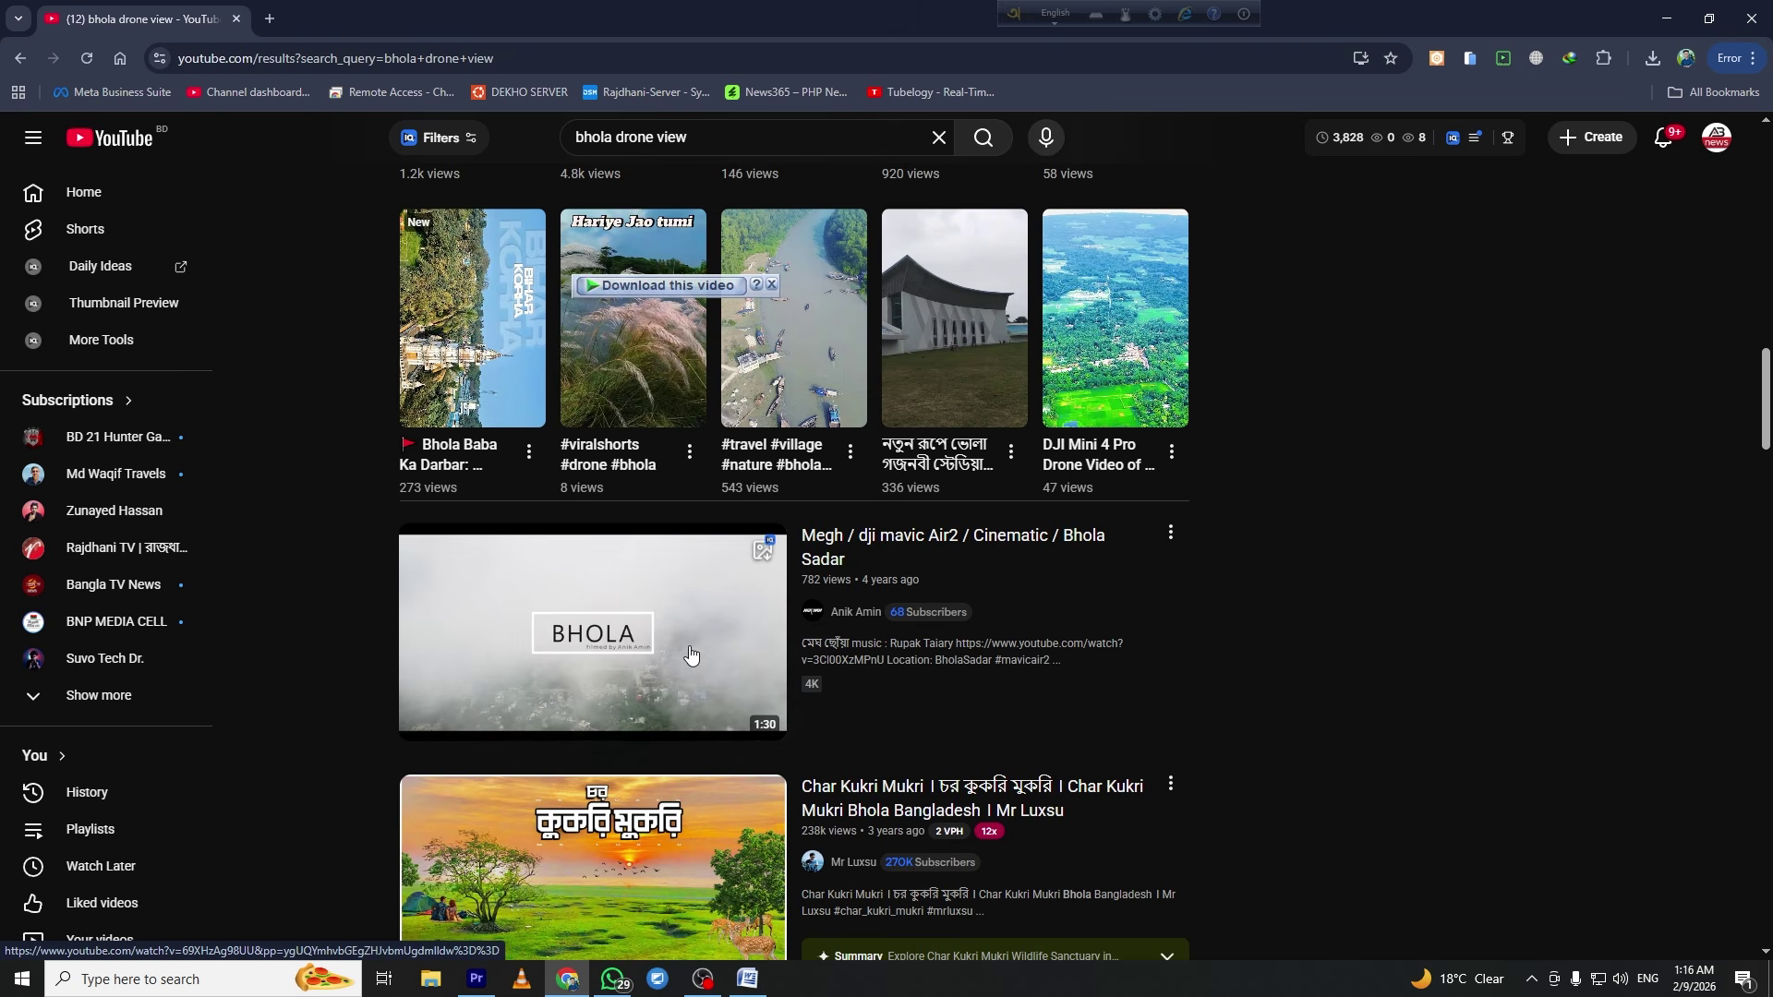
pyautogui.rightClick(590, 651)
pyautogui.click(720, 337)
# Open the "Beauty of Bhola Sadar Part 1" drone video from the results, restart it from 0:00 and pause it
pyautogui.scroll(-7, 1016, 600)
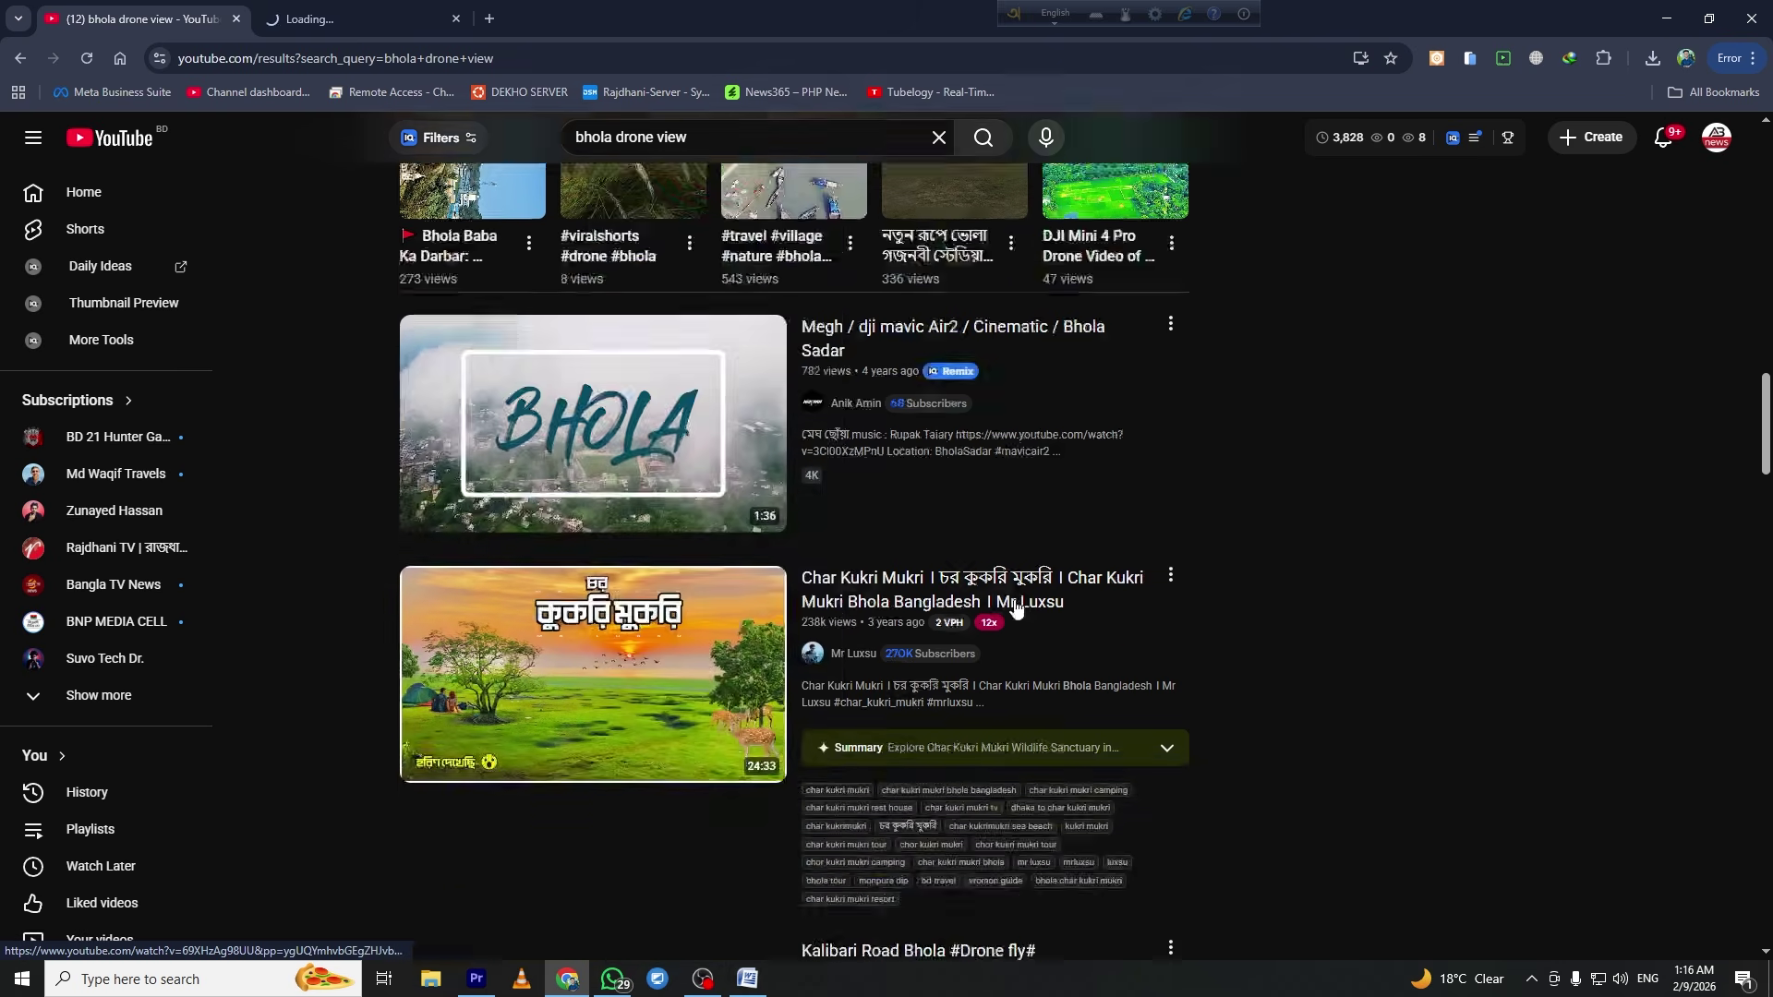
pyautogui.scroll(20, 614, 646)
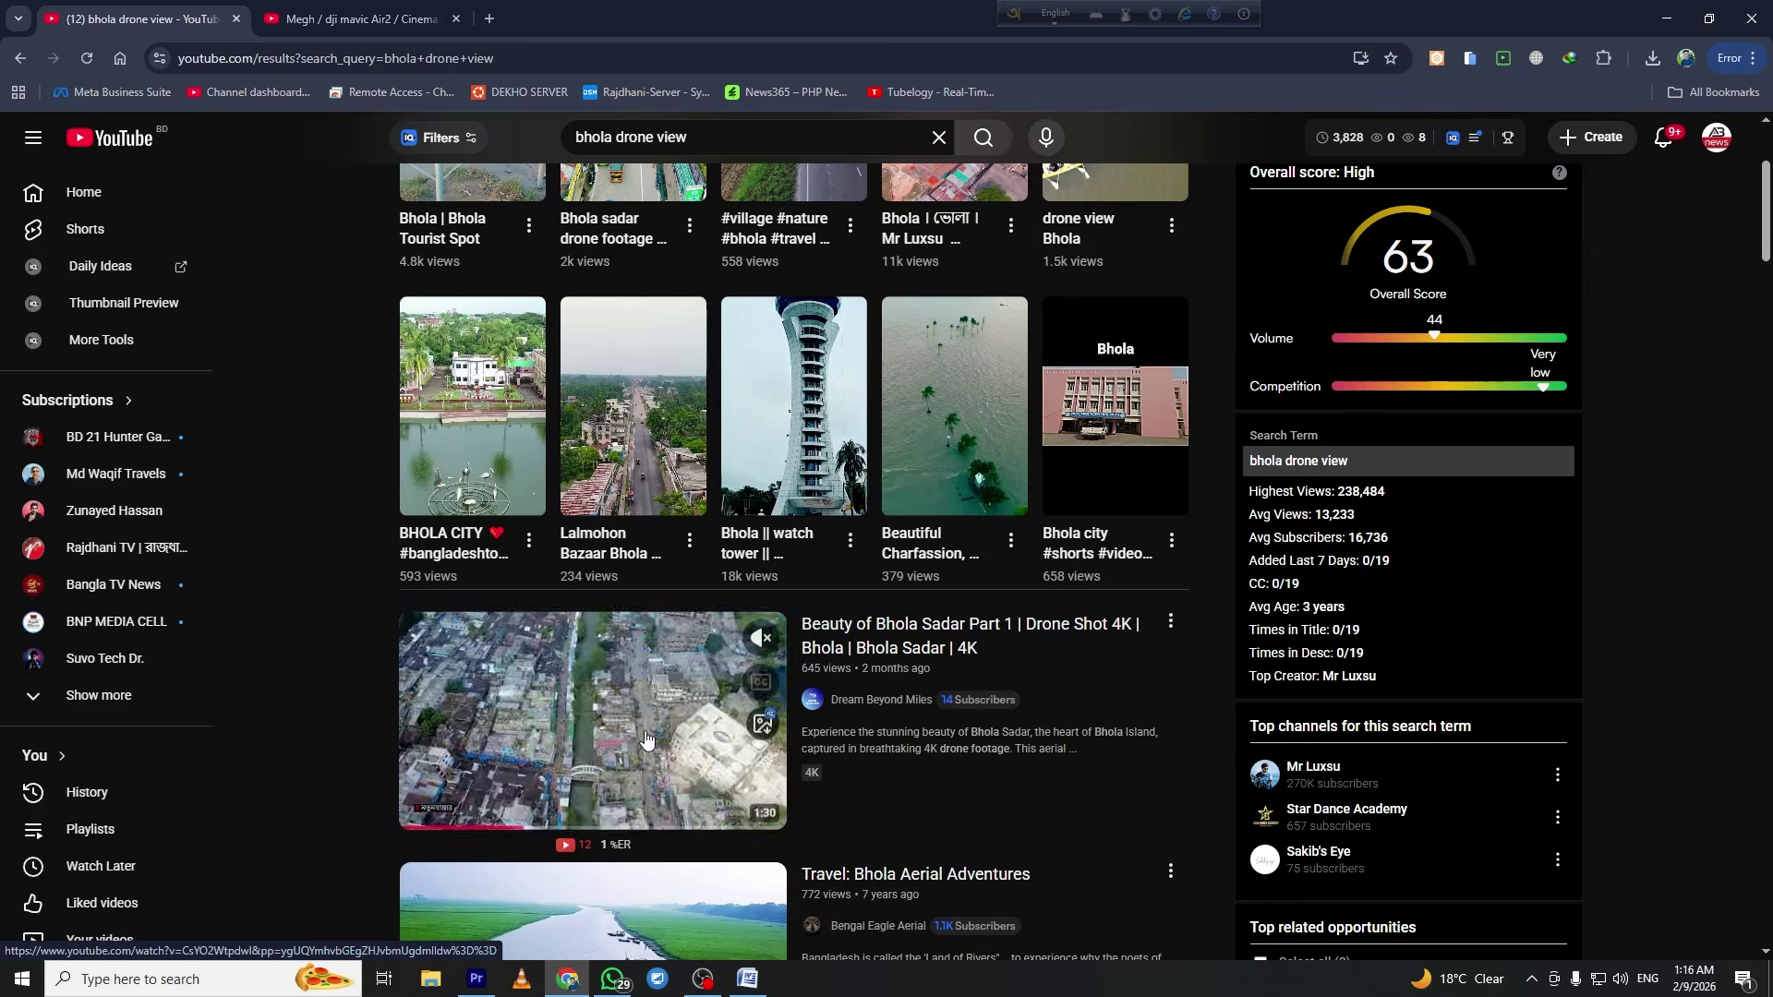
pyautogui.click(595, 646)
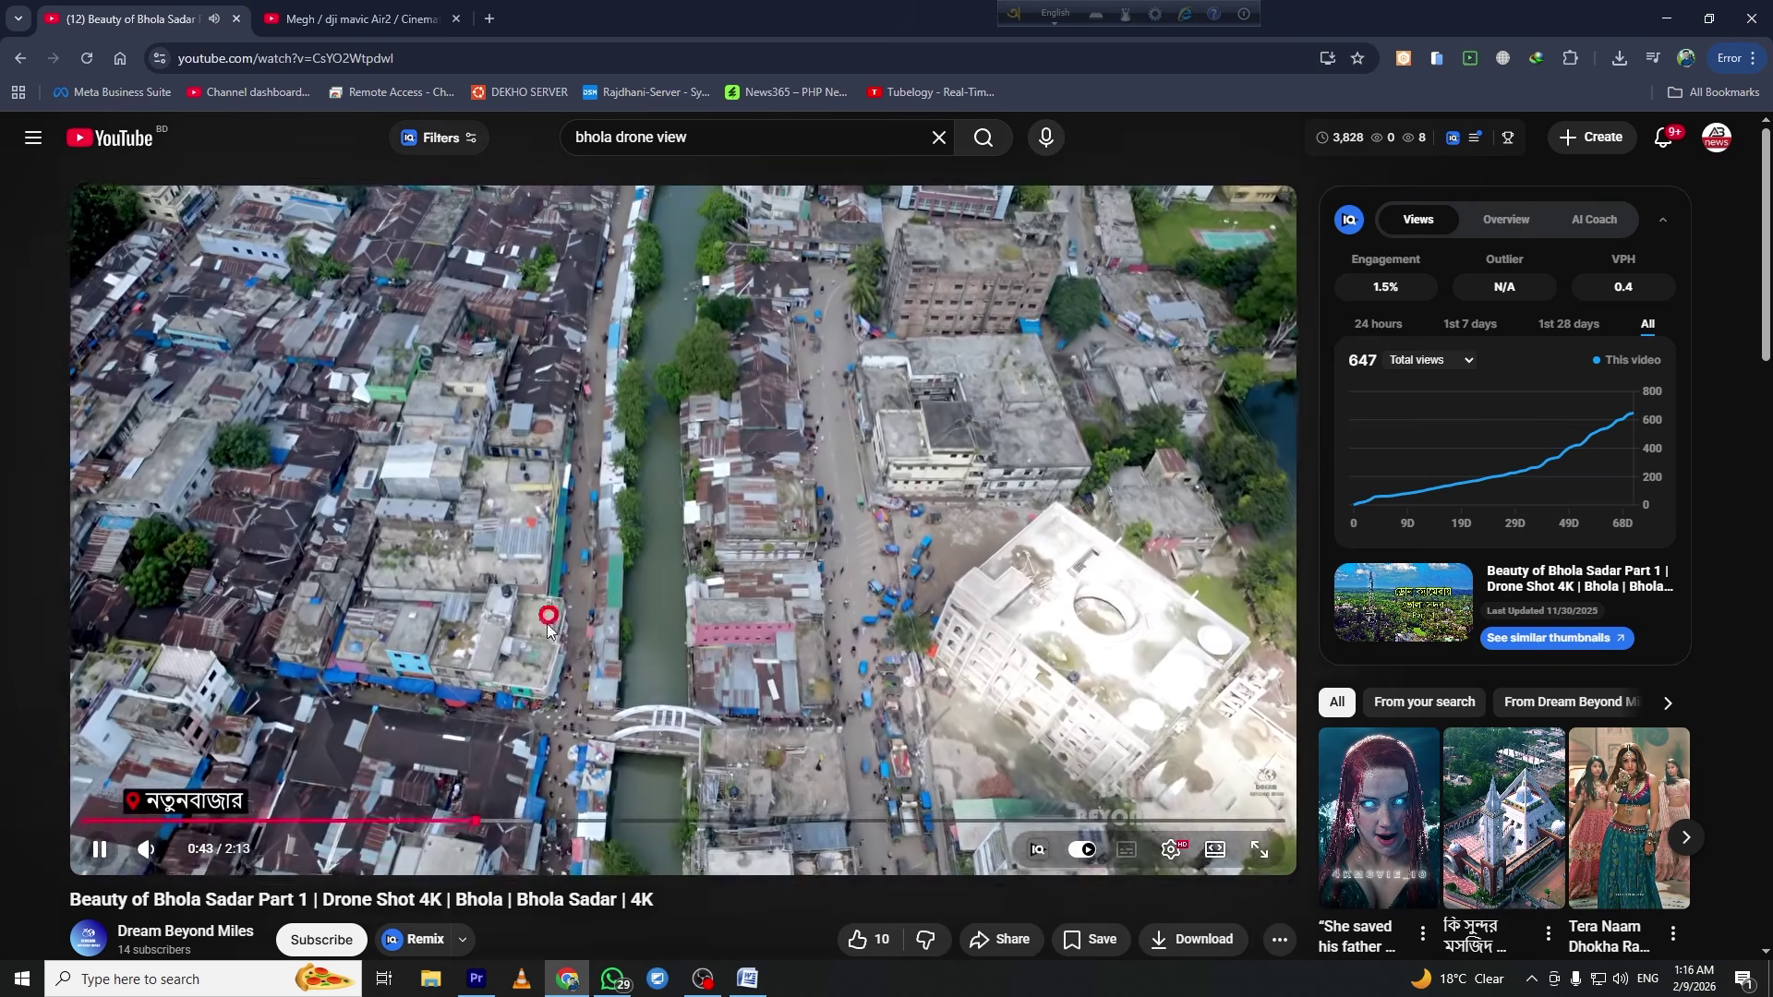
pyautogui.click(547, 631)
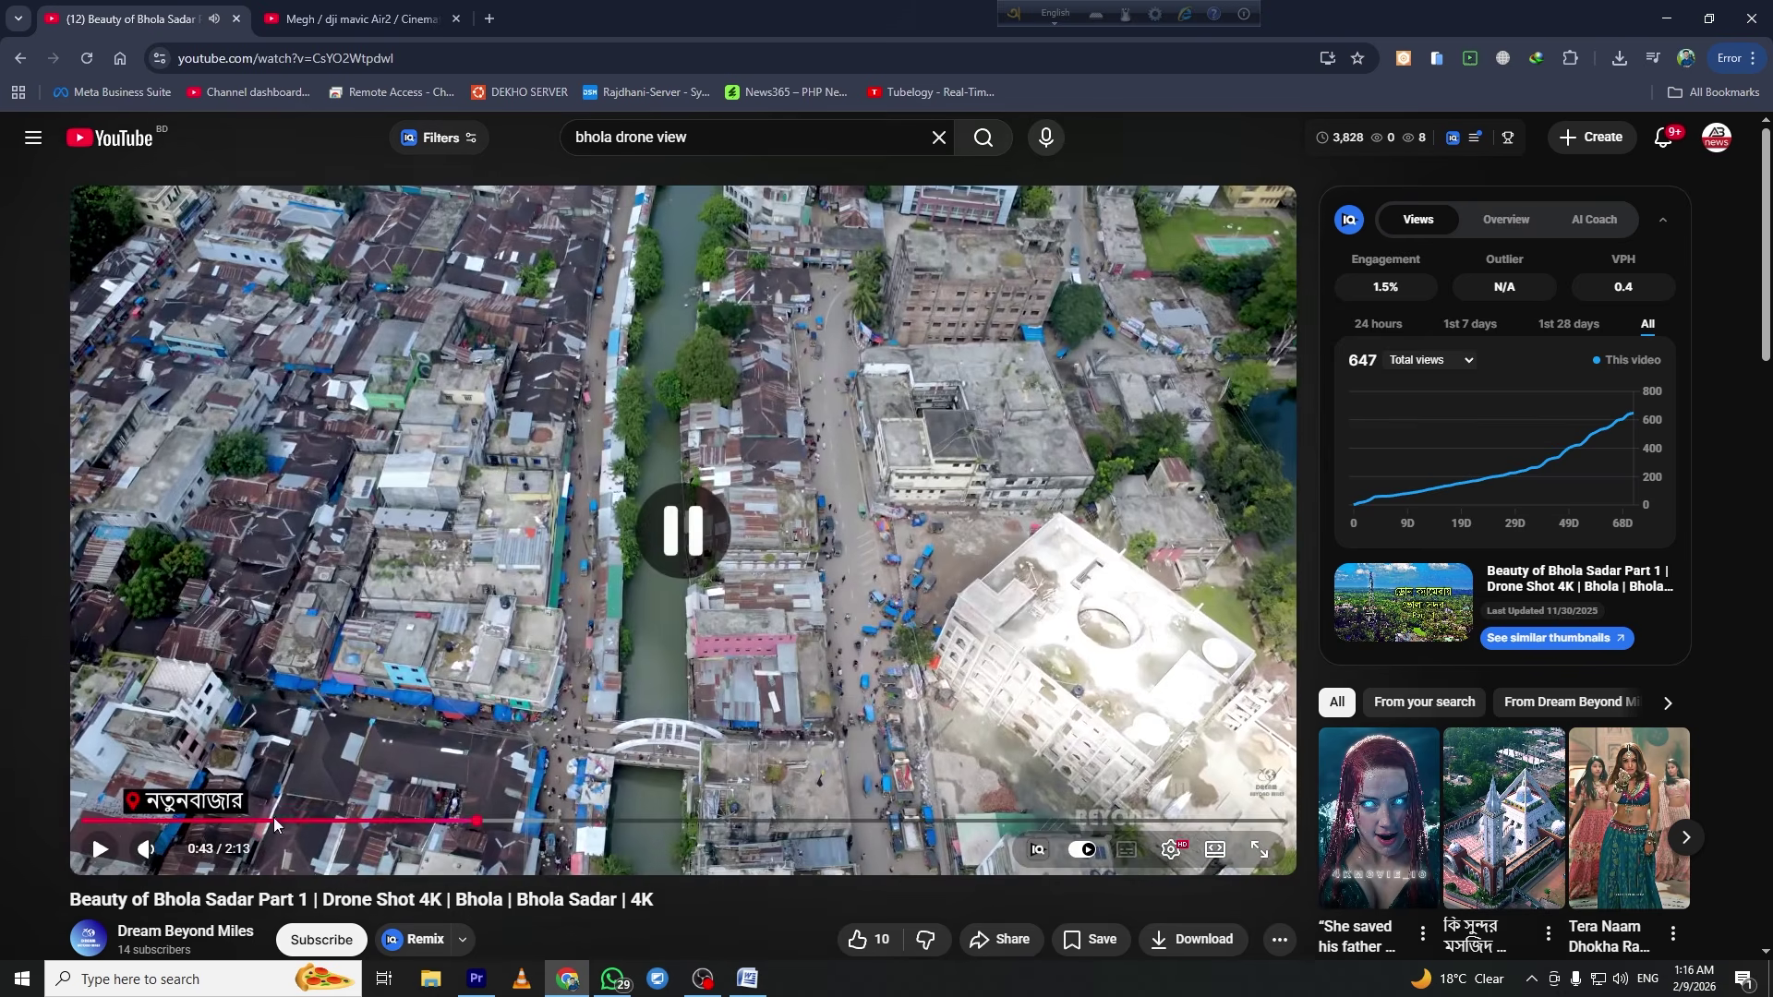
pyautogui.click(83, 820)
pyautogui.click(738, 561)
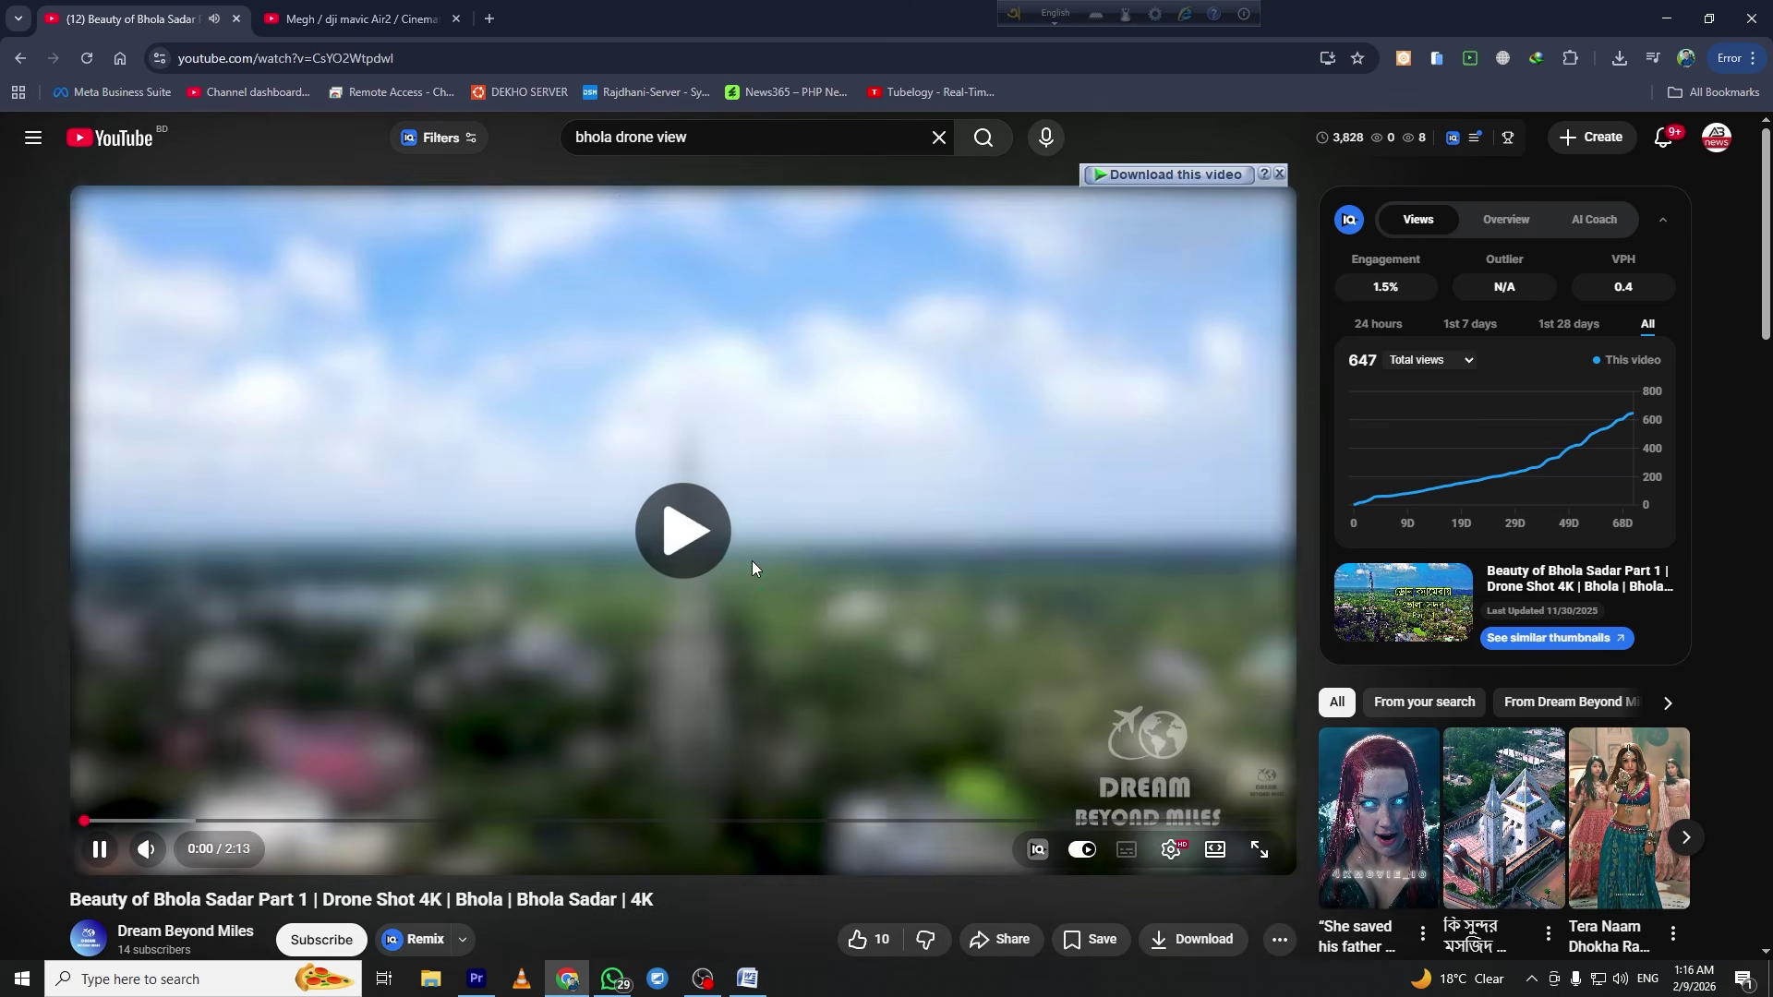
pyautogui.click(836, 505)
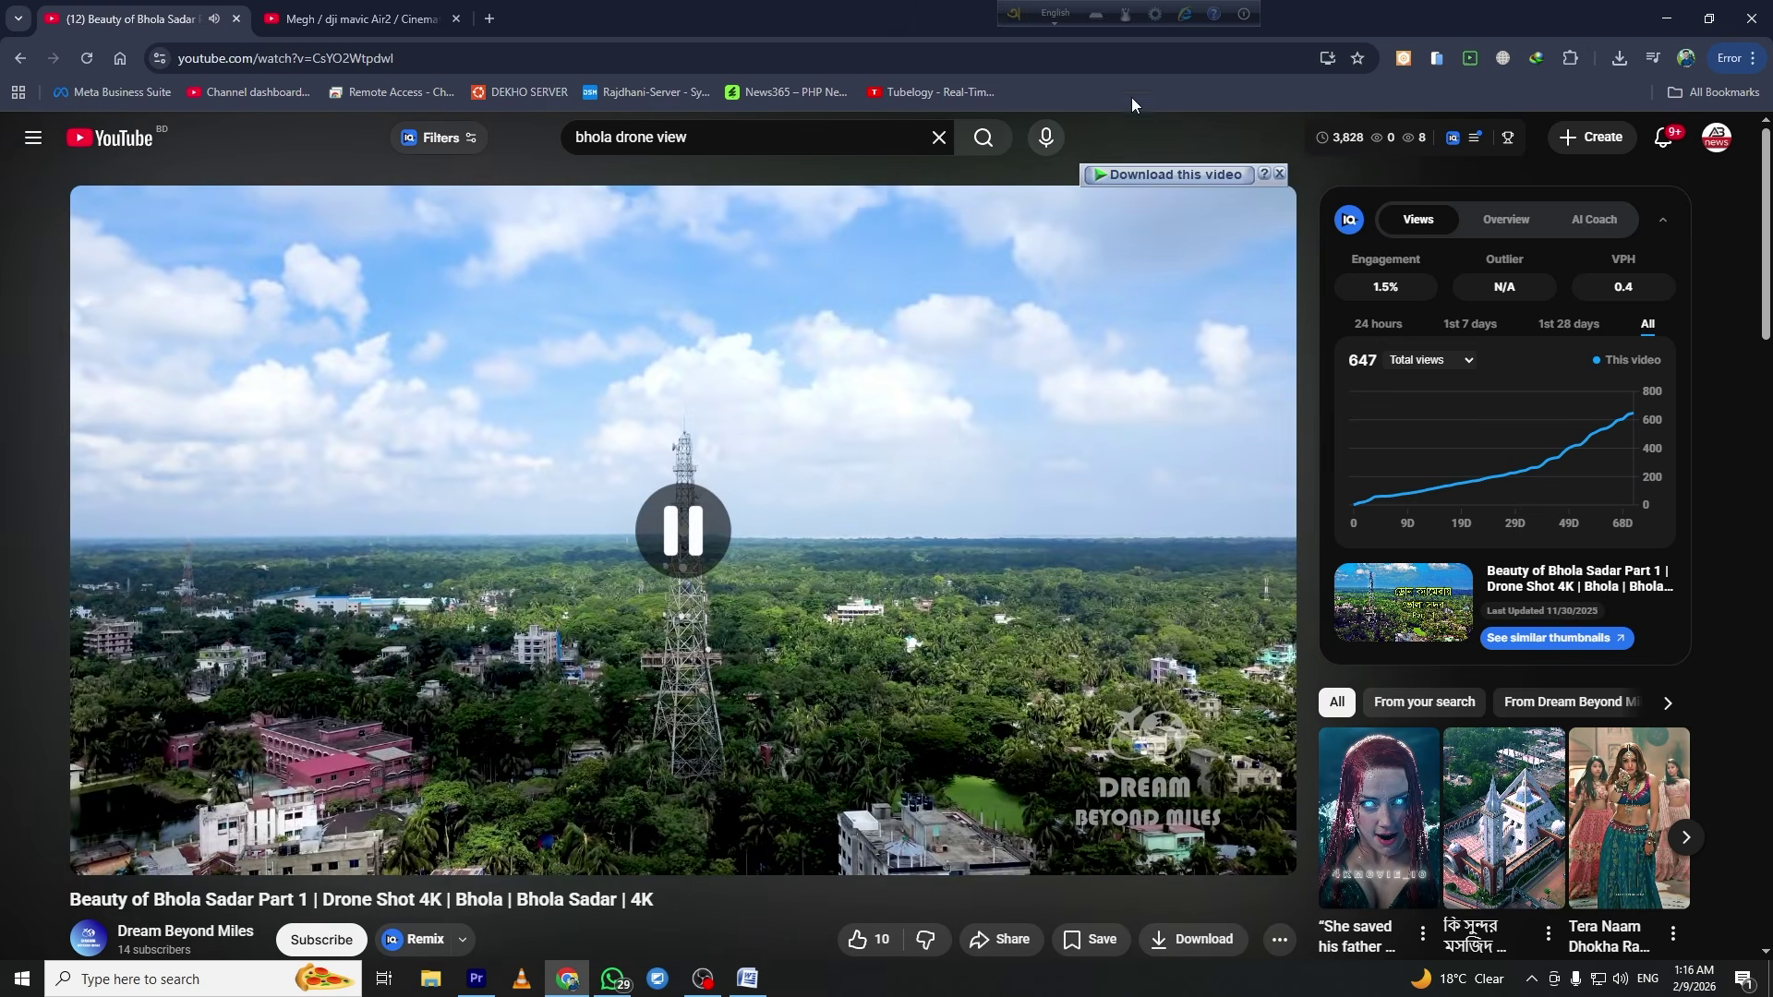
# Download the "Beauty of Bhola Sadar Part 1" video as a 1080p HD MP4 into the Downloads folder
pyautogui.click(1154, 176)
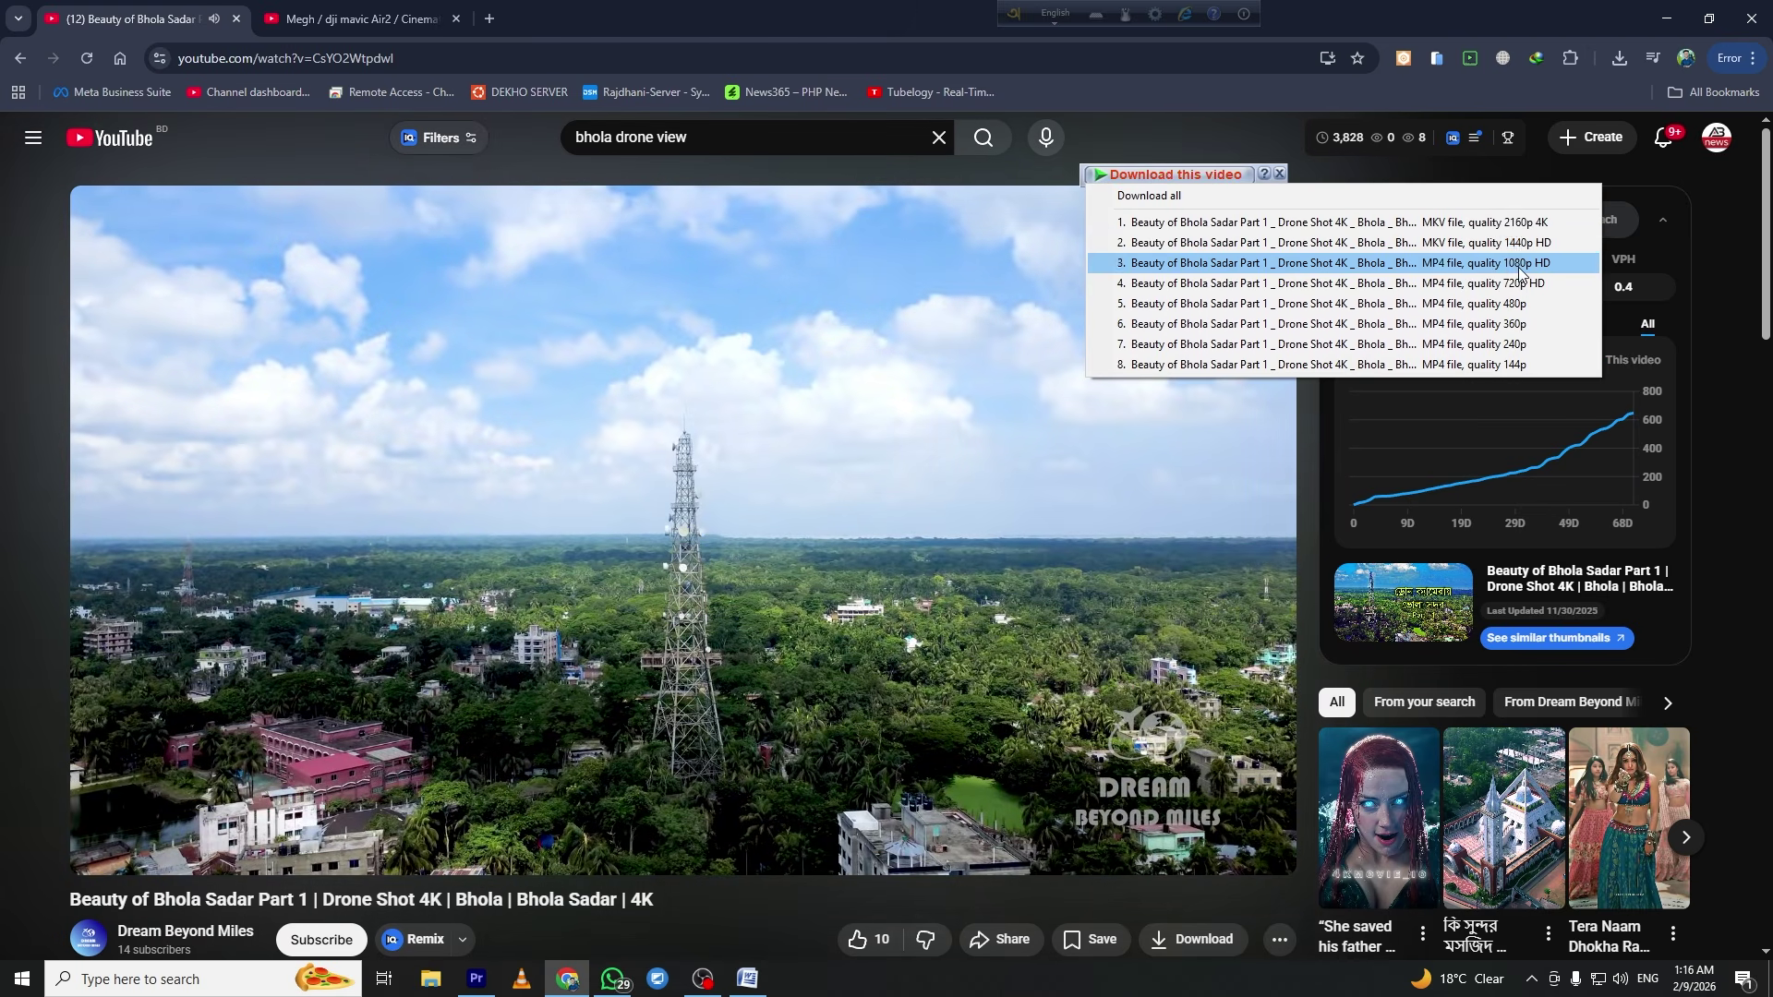
pyautogui.click(1477, 263)
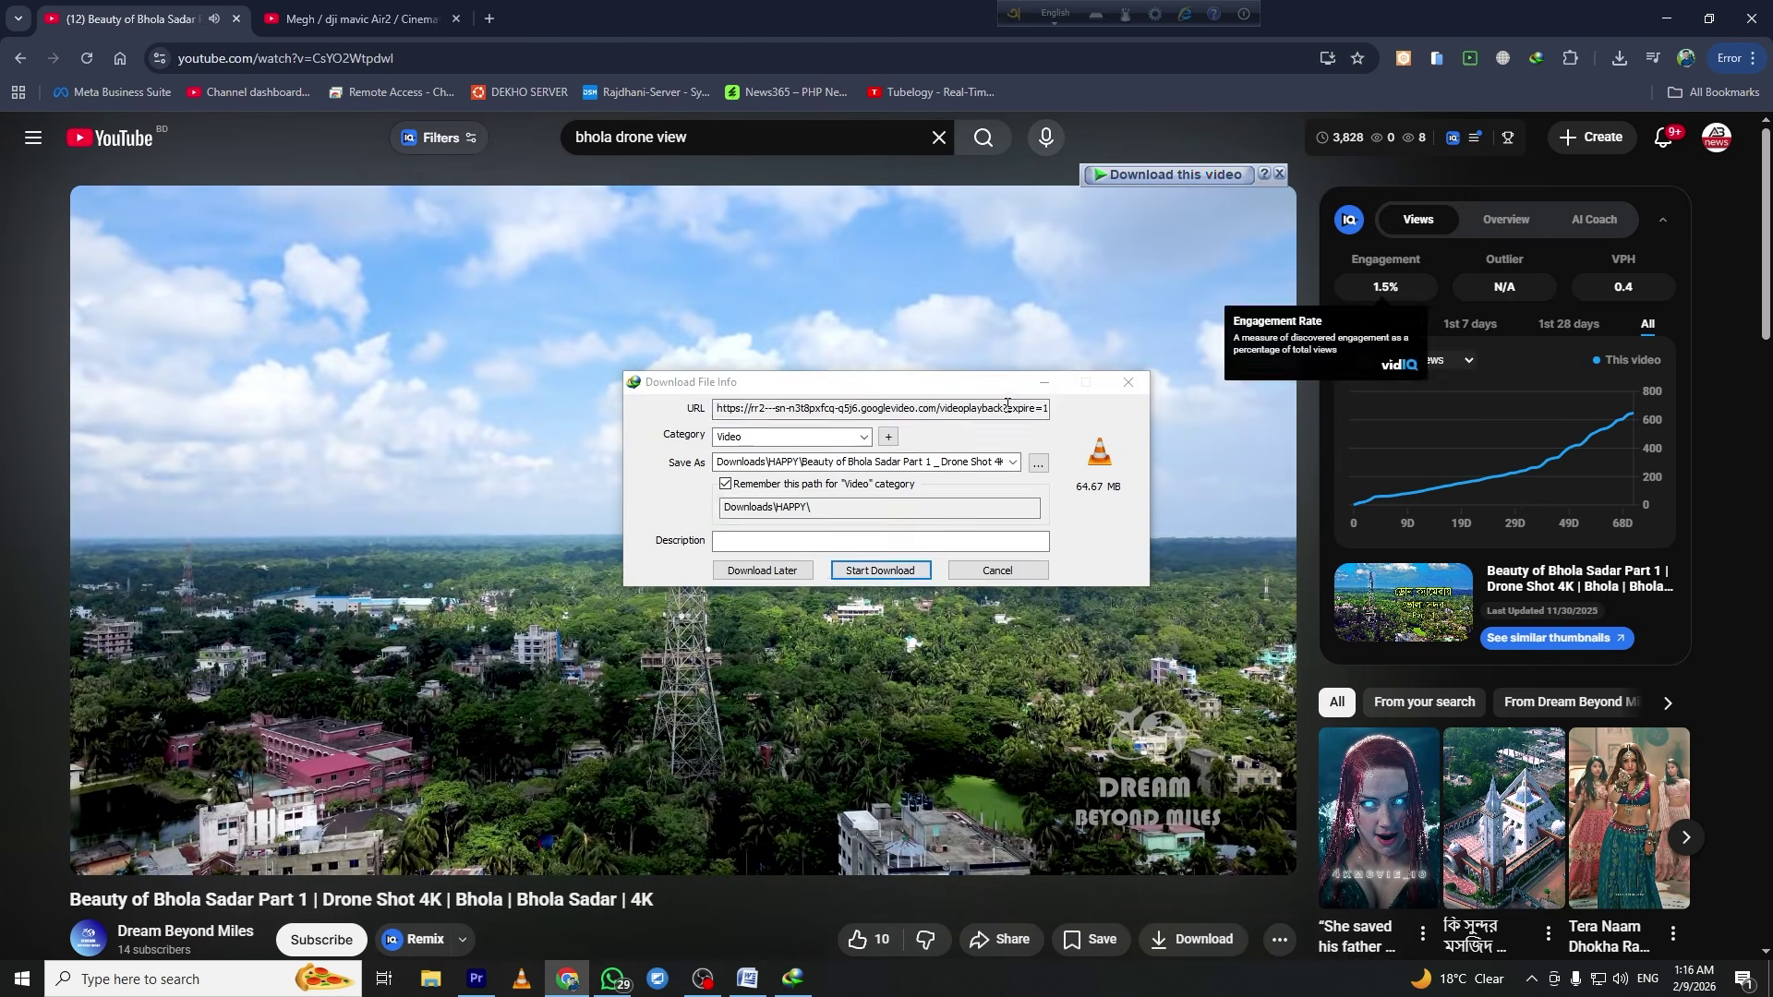
pyautogui.click(1038, 462)
pyautogui.click(83, 160)
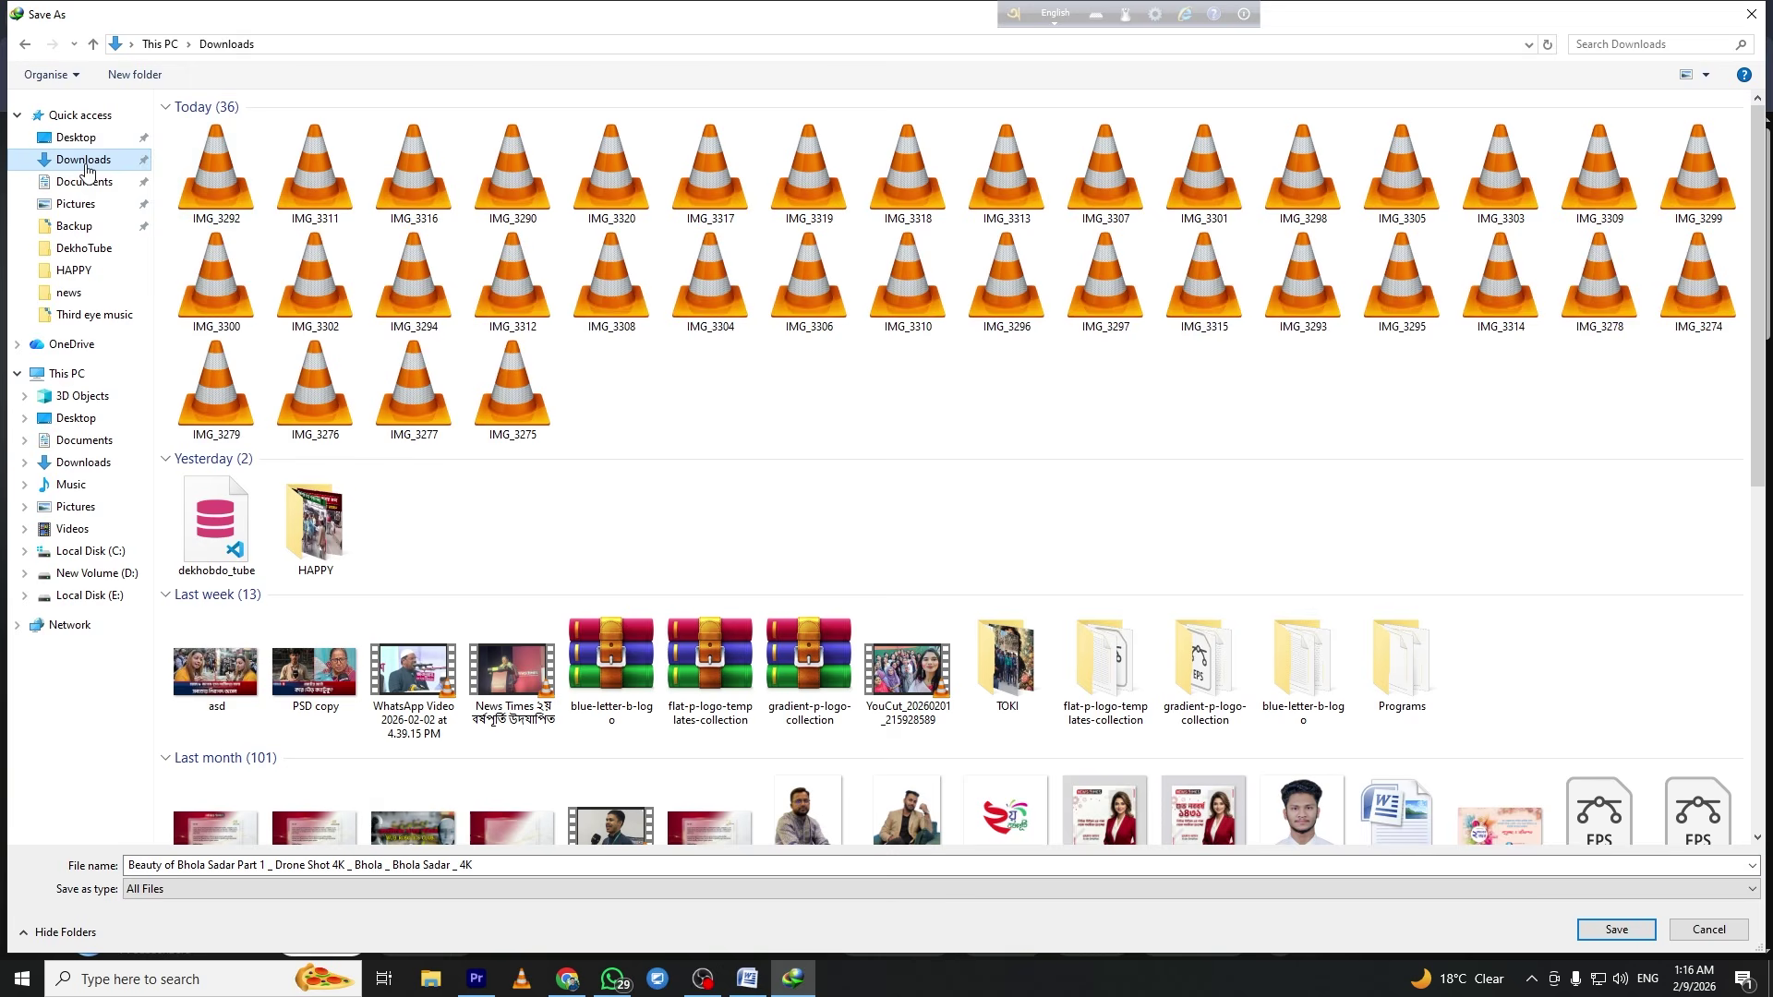
pyautogui.click(1616, 929)
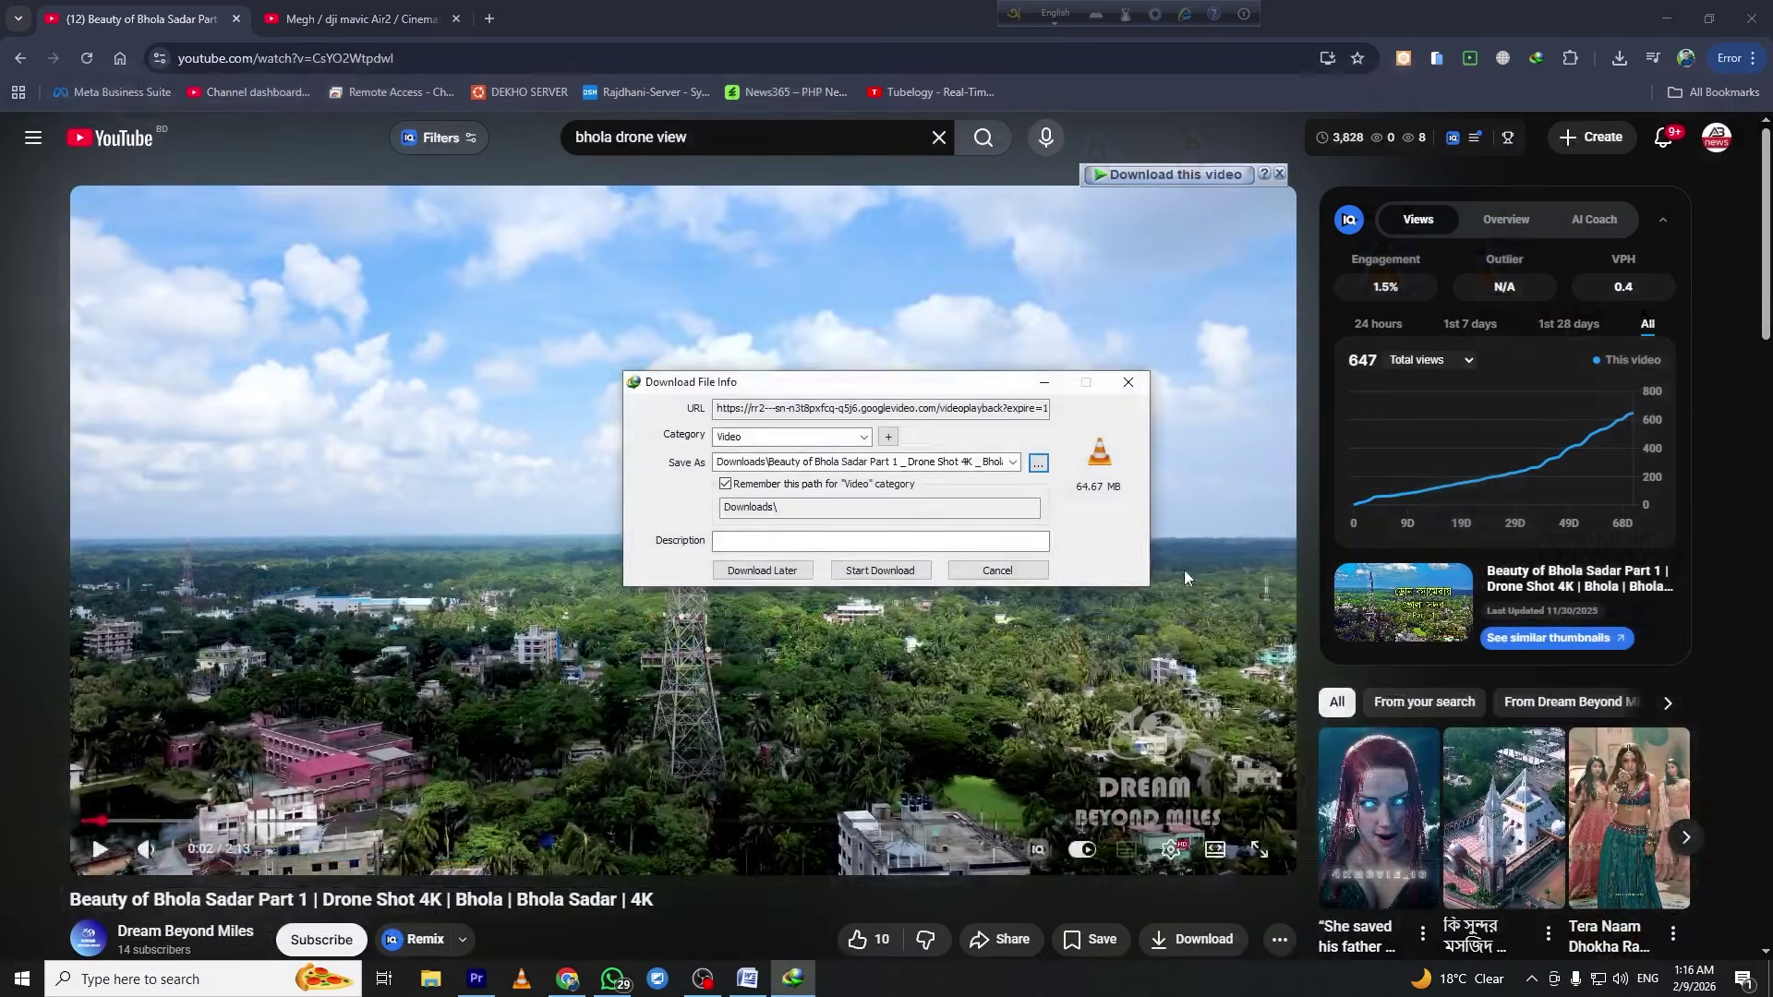
pyautogui.click(880, 570)
# Switch to the "Megh / dji mavic Air2" video, skim ahead to about 0:38 and pause it
pyautogui.click(346, 19)
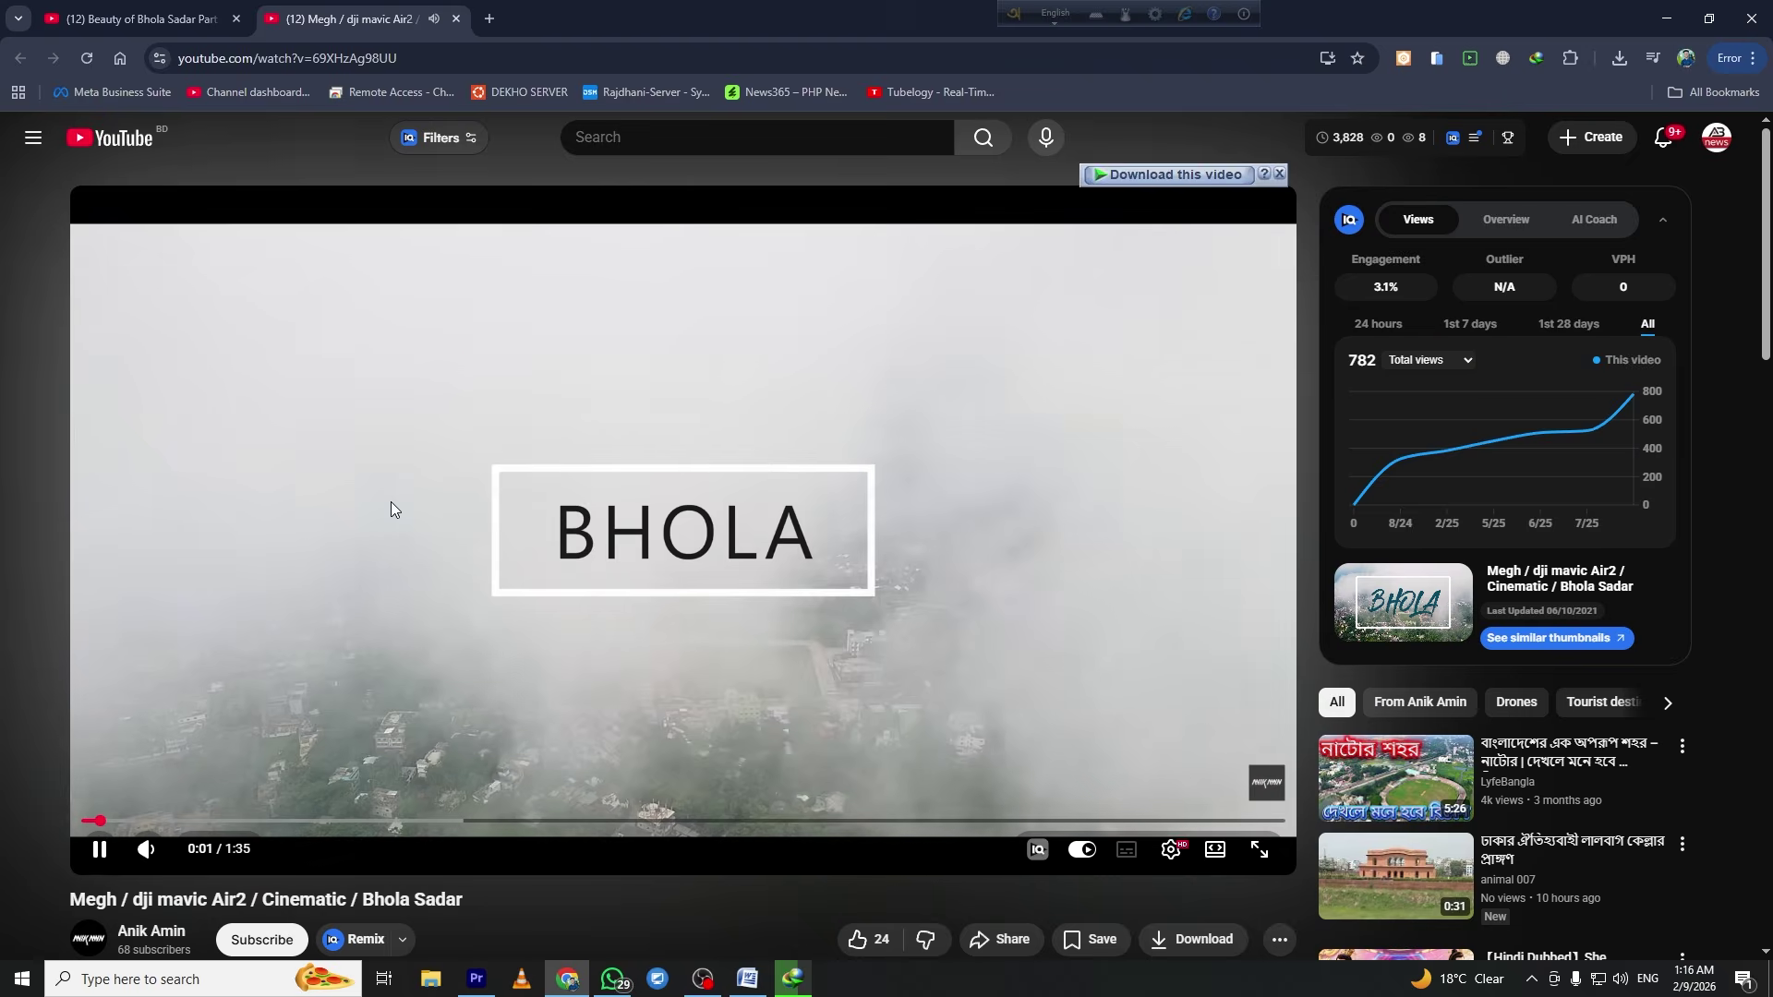
pyautogui.press('Right')
pyautogui.press('Down')
pyautogui.press('Right')
pyautogui.press('Right')
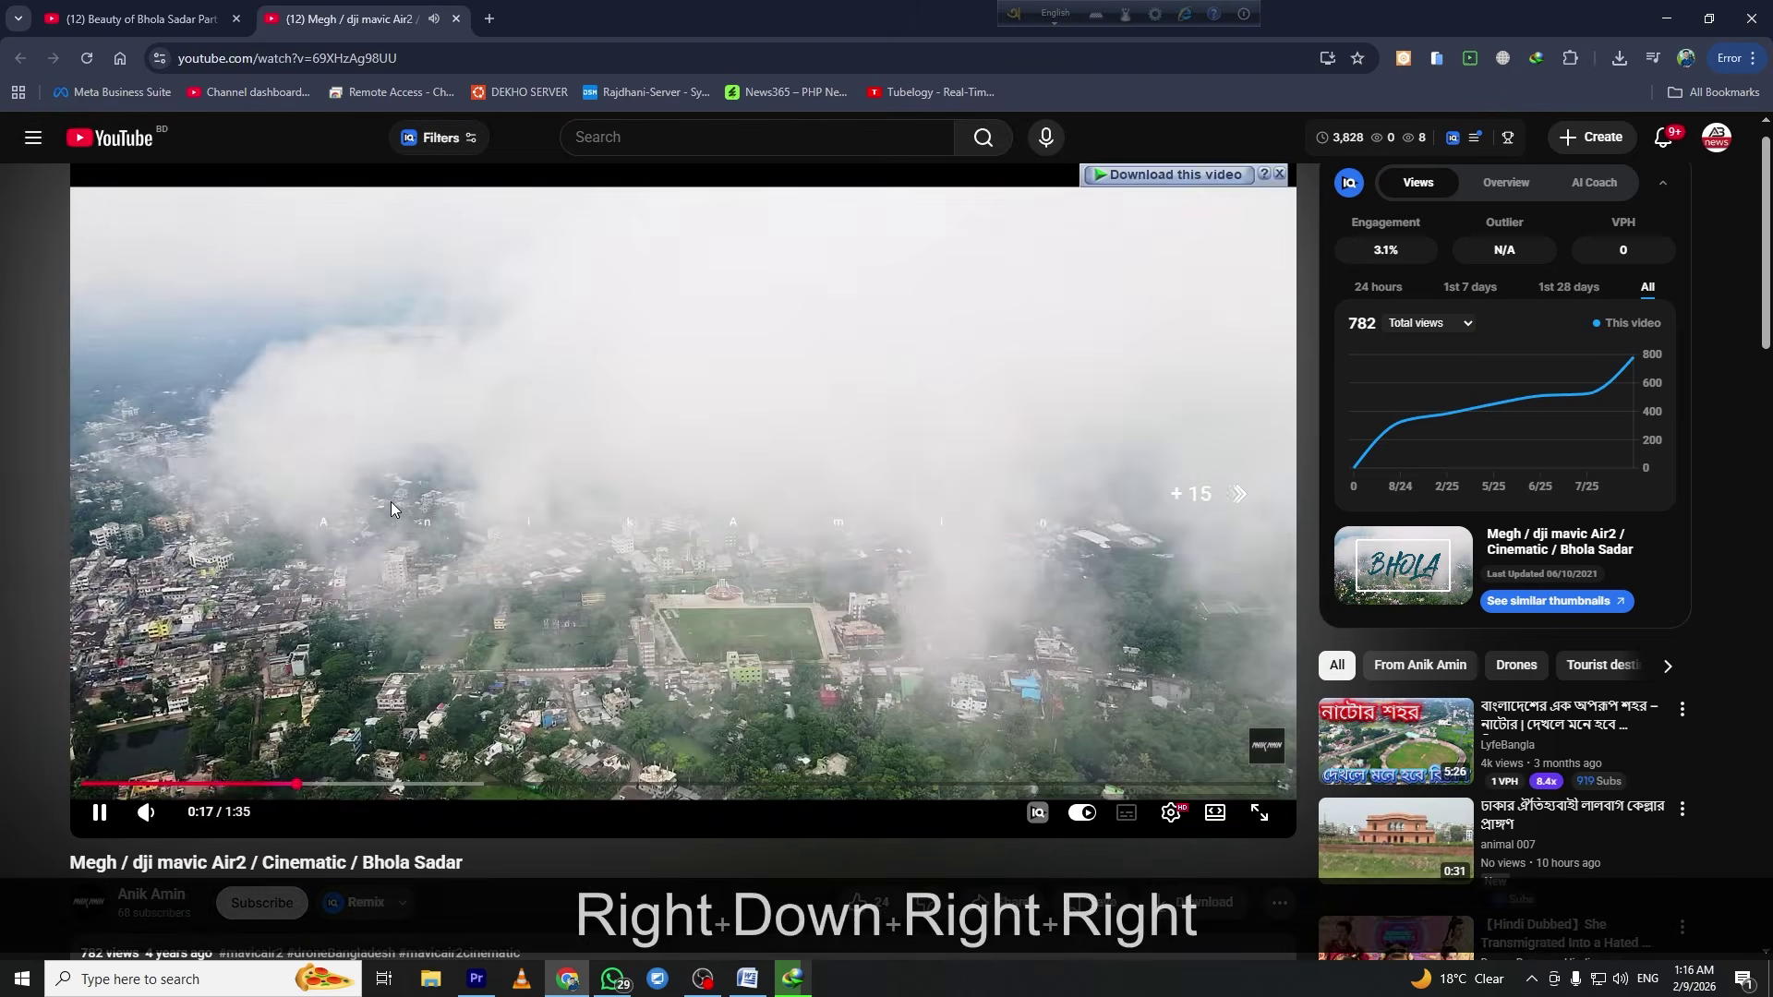
pyautogui.press('Right')
pyautogui.press('Right')
pyautogui.press('Right')
pyautogui.press('Right')
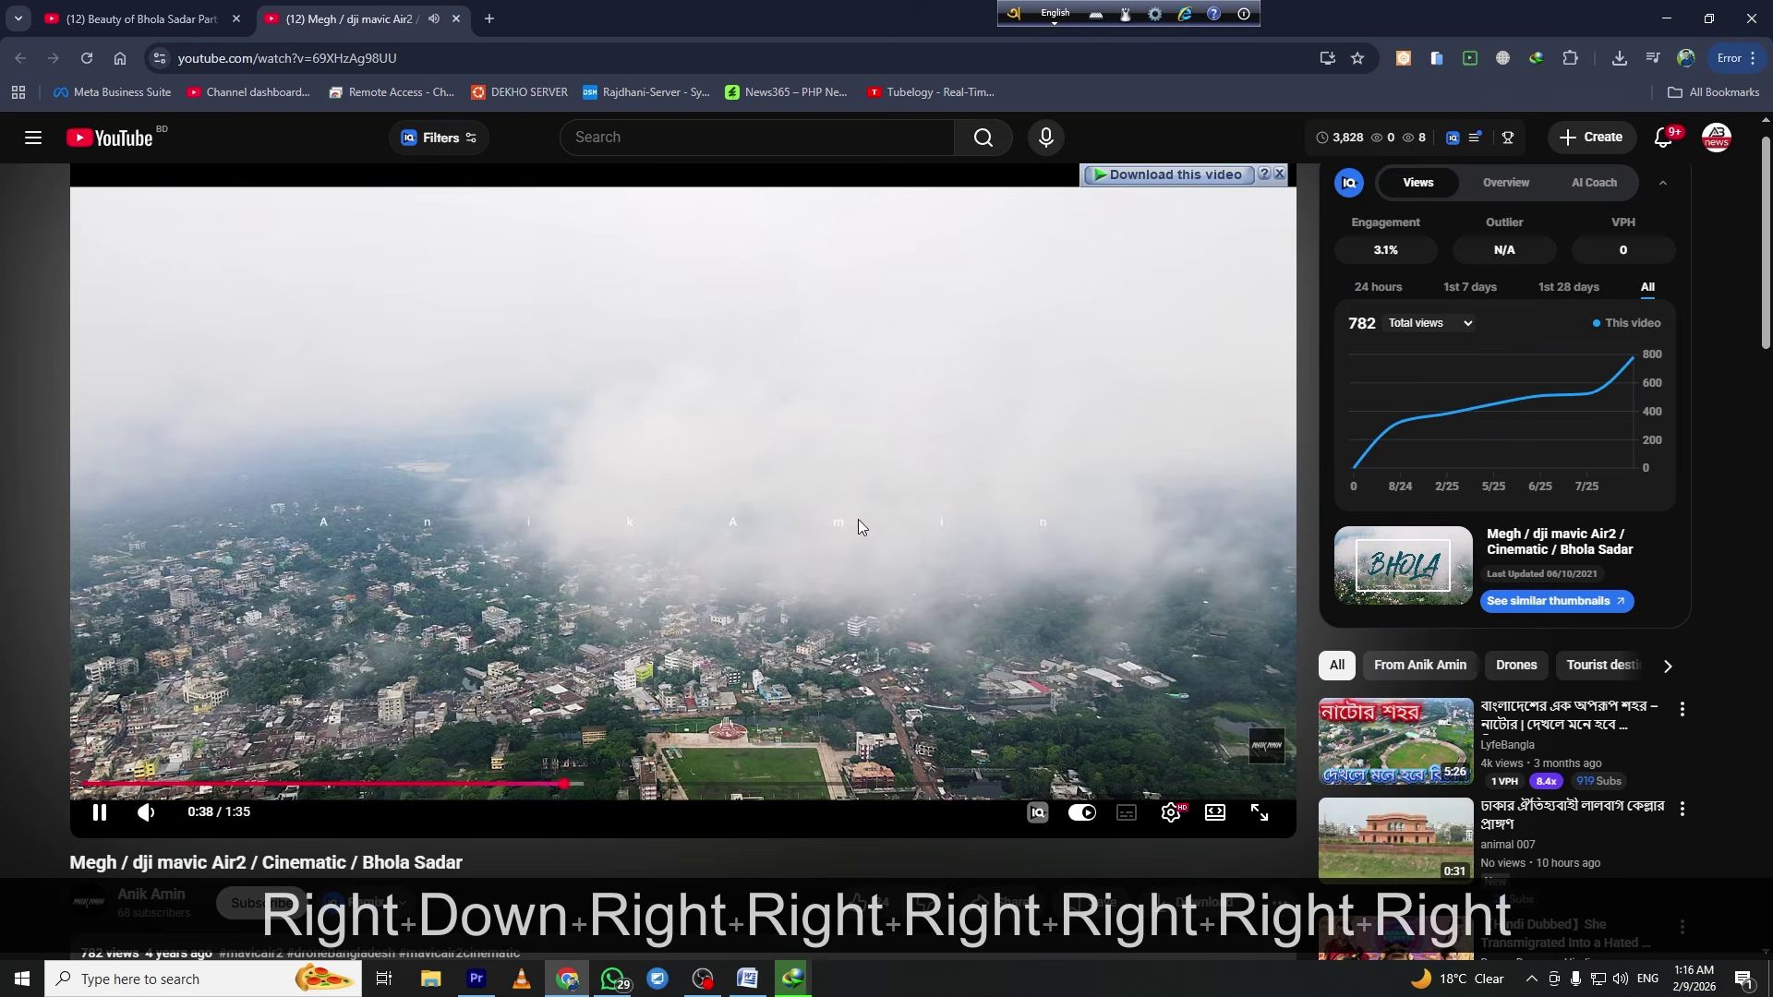
pyautogui.click(995, 523)
pyautogui.scroll(1, 1065, 320)
# Download the "Megh / dji mavic Air2 / Cinematic / Bhola Sadar" video as an MP4 into the Downloads folder
pyautogui.click(1188, 180)
pyautogui.click(1201, 231)
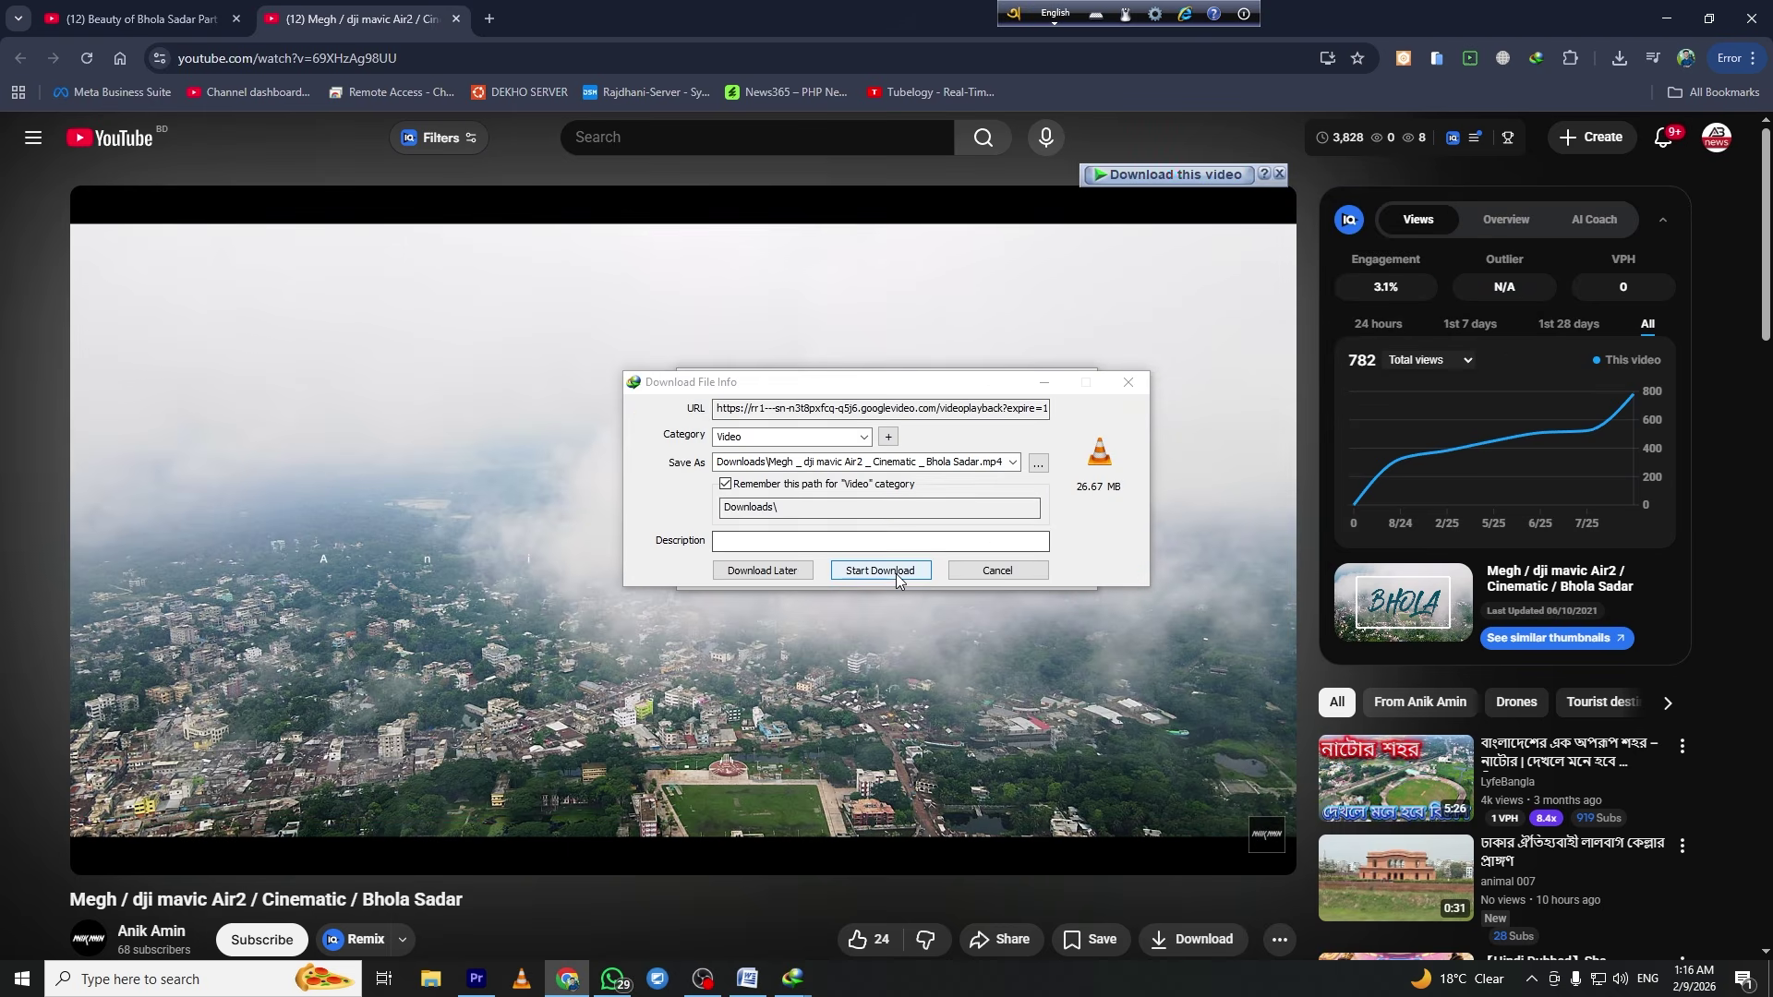
pyautogui.click(894, 573)
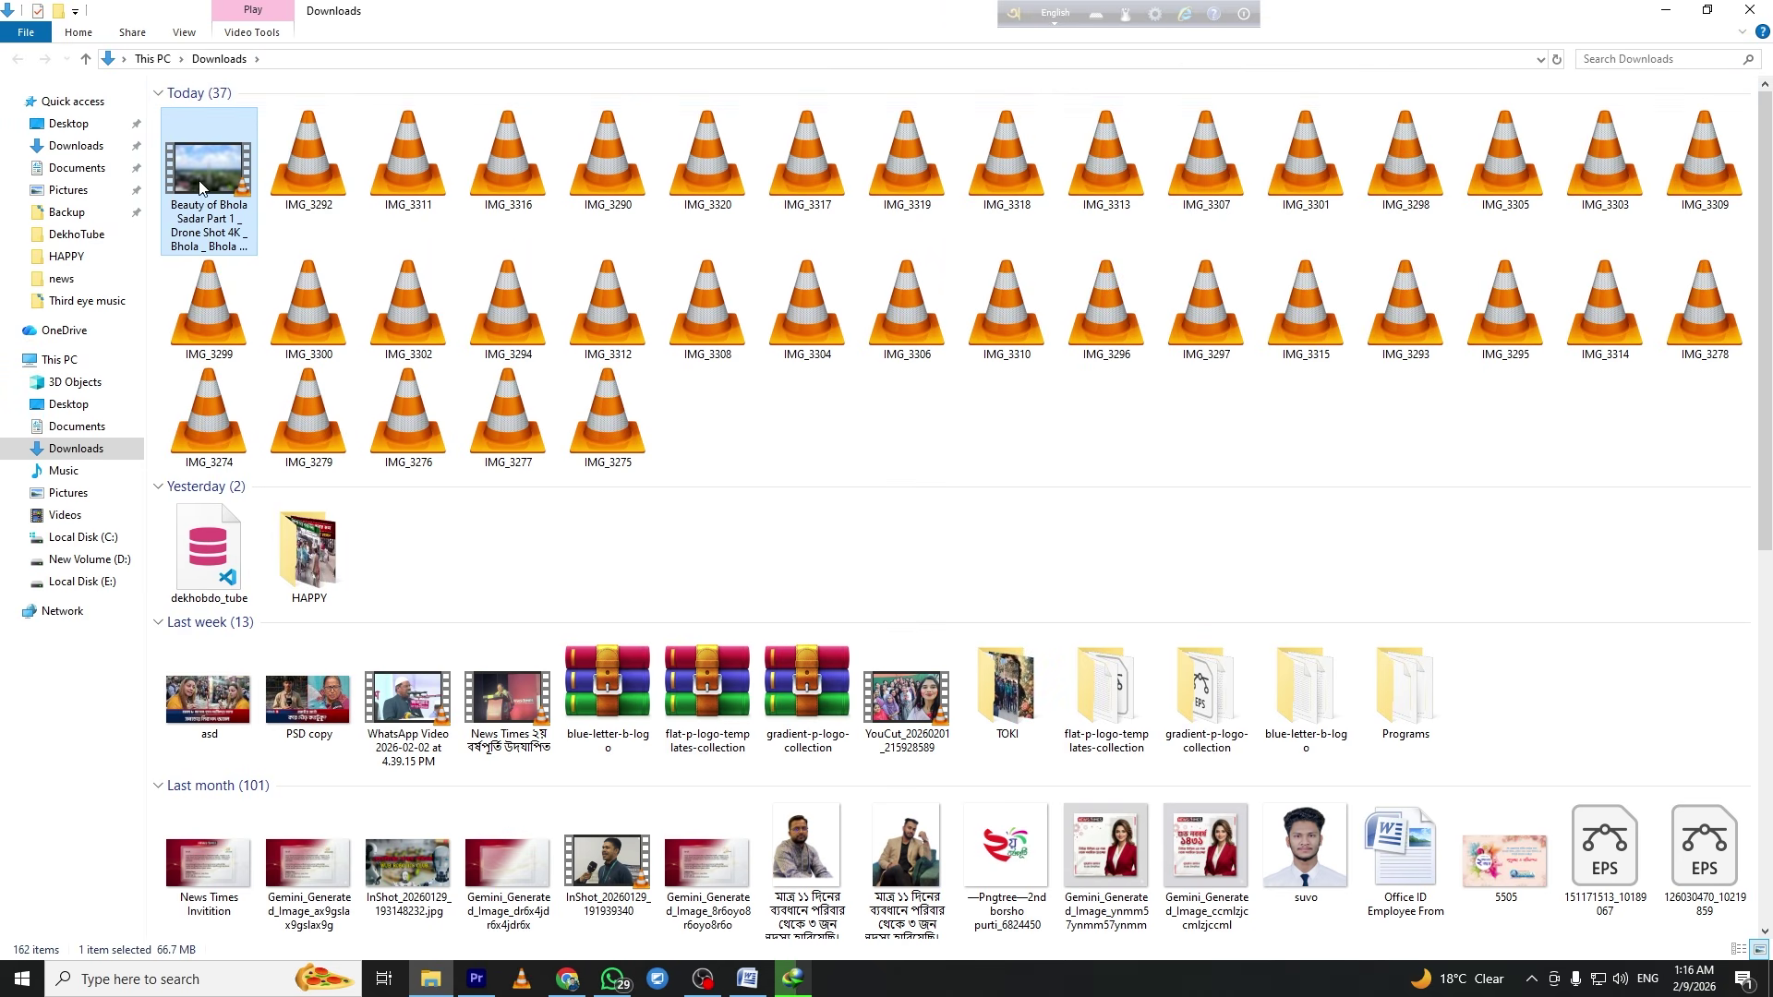
# Add the downloaded "Beauty of Bhola Sadar Part 1" and "Megh _ dji mavic Air2" videos to the News timeline after the interview clips
pyautogui.moveTo(201, 187); pyautogui.dragTo(1116, 688)
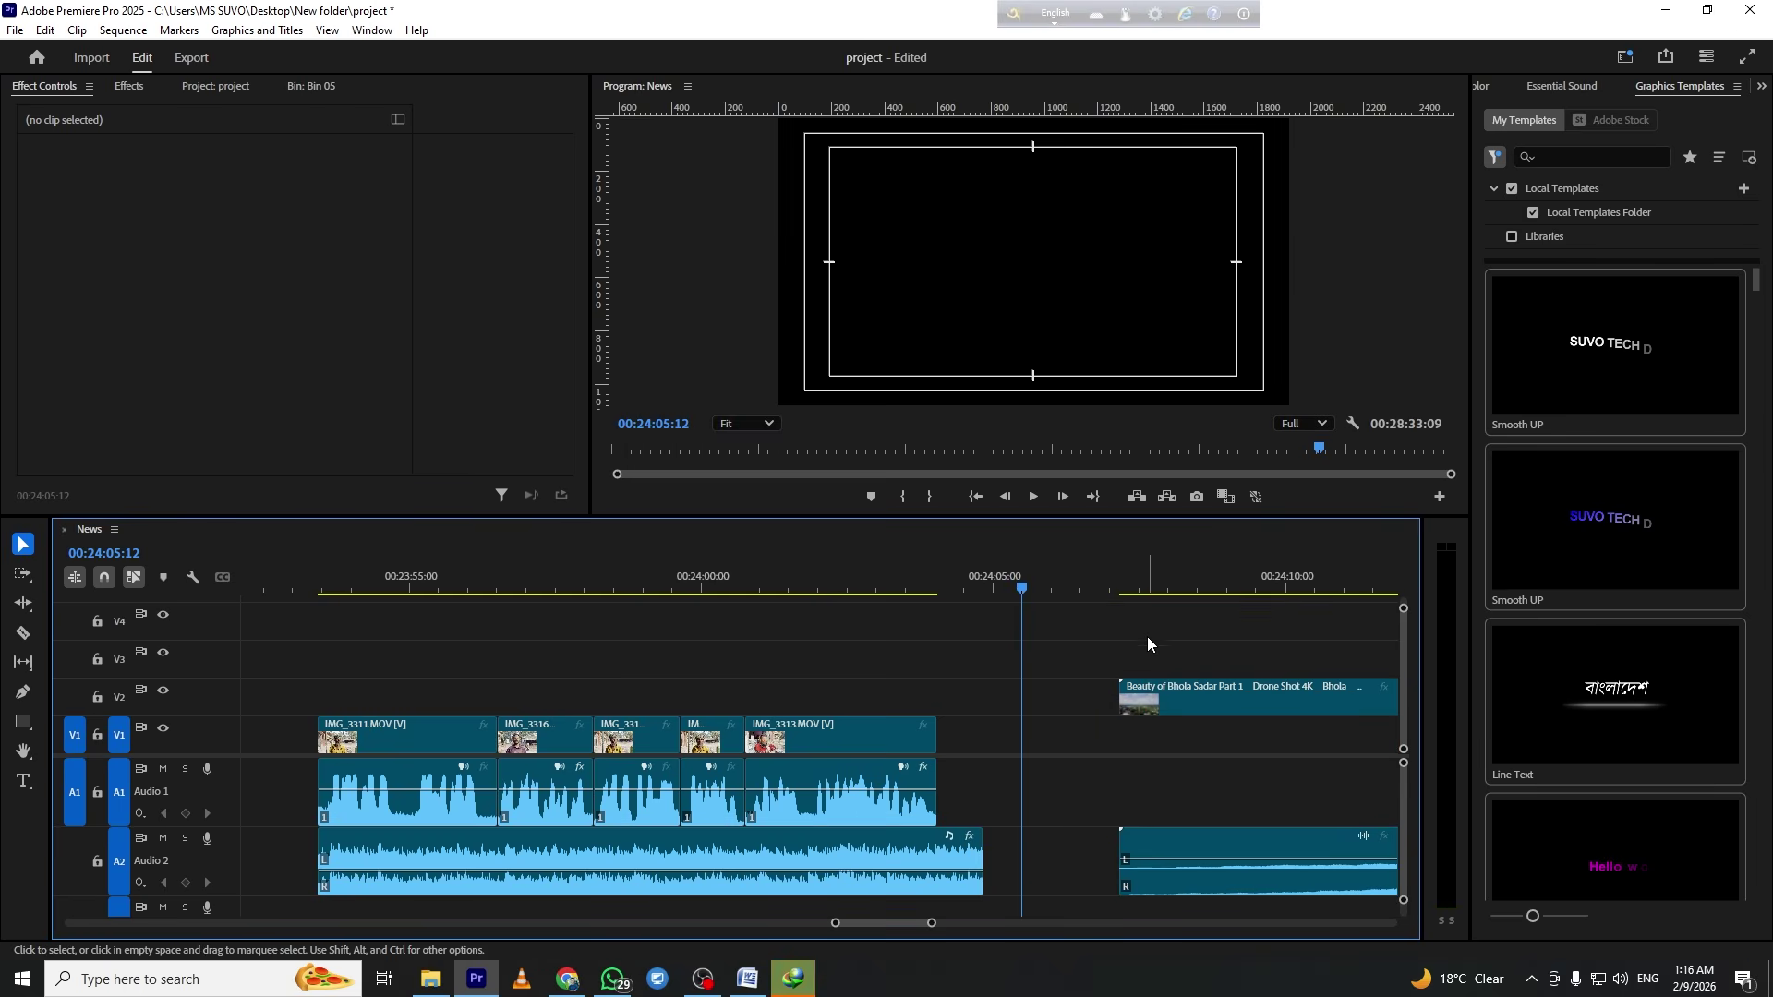
pyautogui.click(918, 546)
pyautogui.moveTo(683, 775); pyautogui.dragTo(962, 657)
pyautogui.click(979, 576)
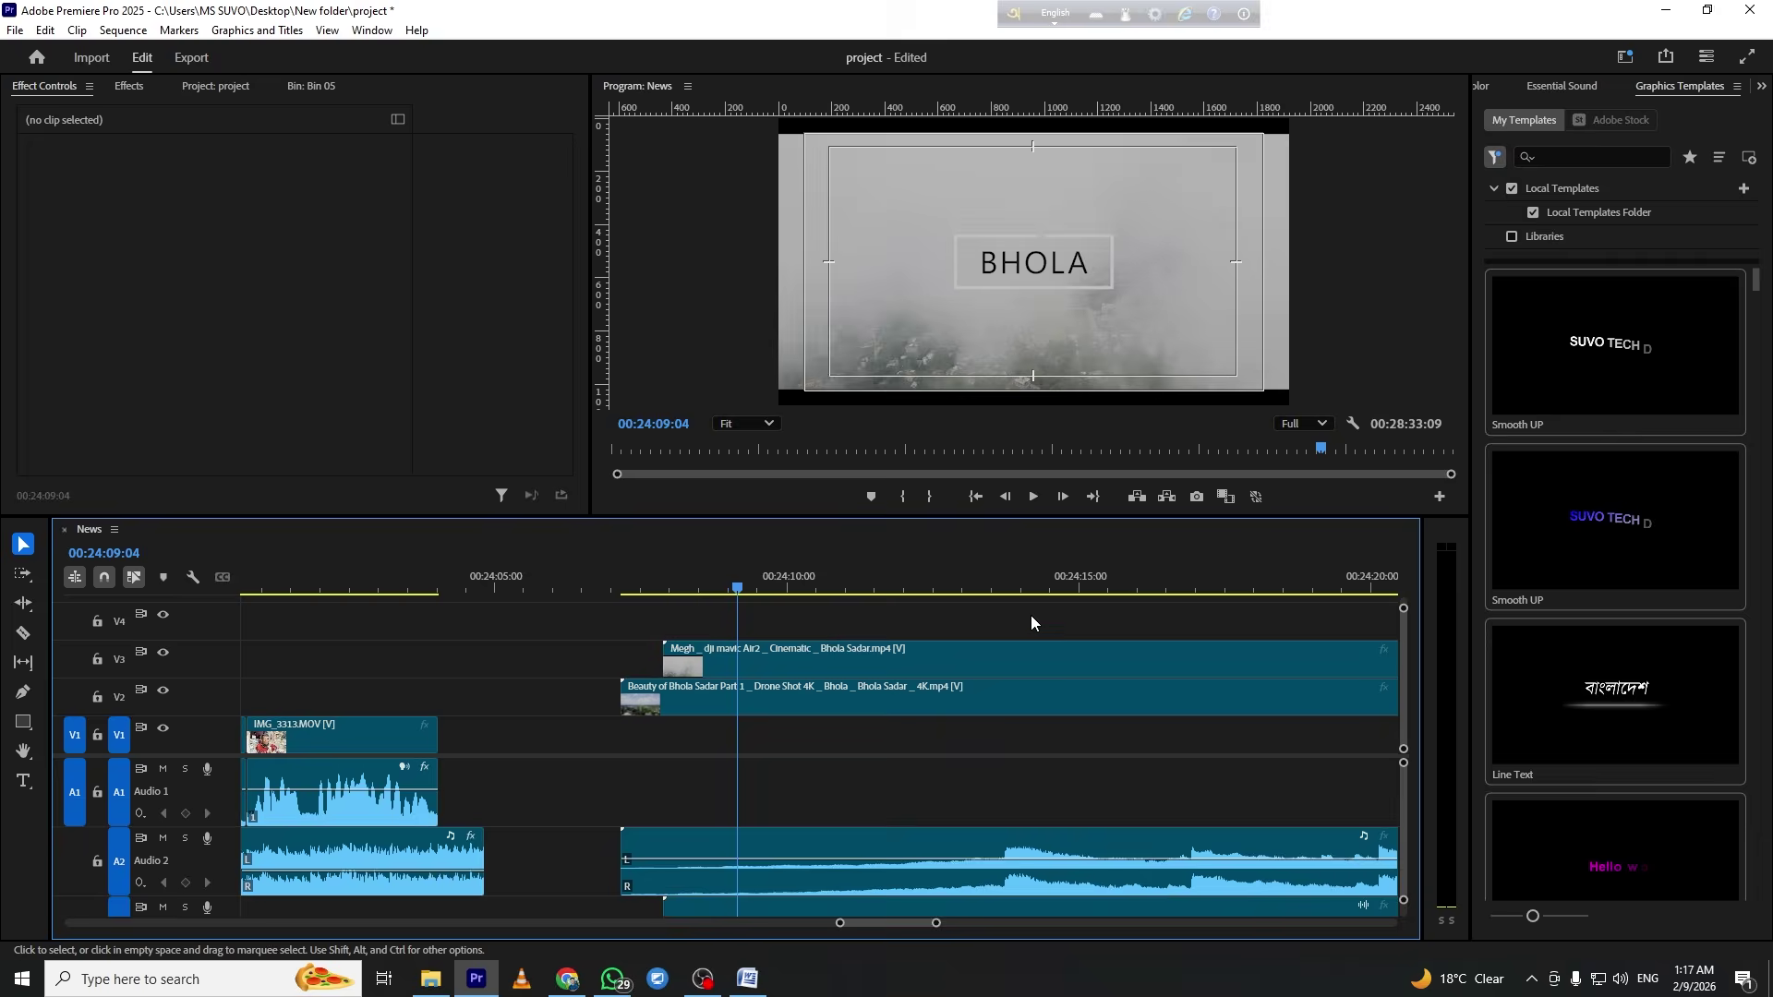
# Move both drone clips with their audio past the end of the sequence, to about 00:29:00 on V1 and V2
pyautogui.press('`')
pyautogui.press('-')
pyautogui.press('-')
pyautogui.press('-')
pyautogui.press('-')
pyautogui.press('-')
pyautogui.moveTo(1060, 407); pyautogui.dragTo(1553, 539)
pyautogui.click(1515, 400)
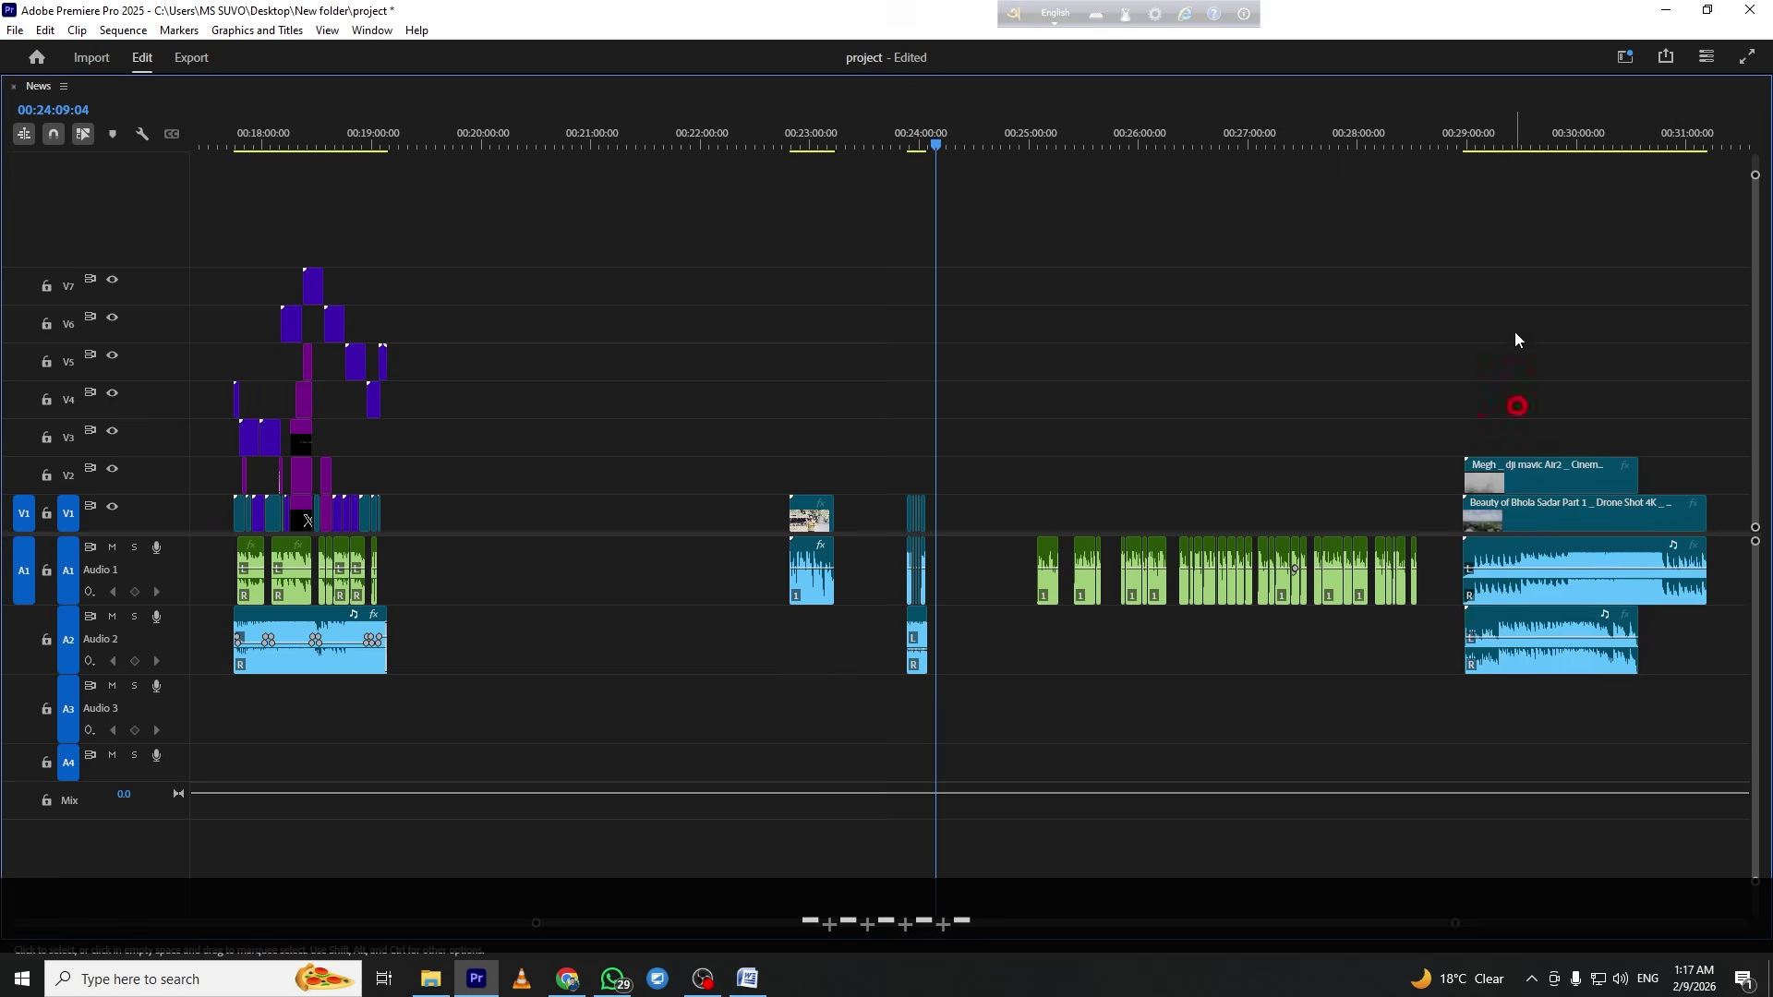
# Arrange the two drone clips one after the other on V1, then unlink and delete their audio
pyautogui.click(1501, 139)
pyautogui.click(1636, 372)
pyautogui.moveTo(1209, 509); pyautogui.dragTo(1200, 573)
pyautogui.press('g')
pyautogui.press('f')
pyautogui.click(1410, 595)
pyautogui.press('g')
pyautogui.press('f')
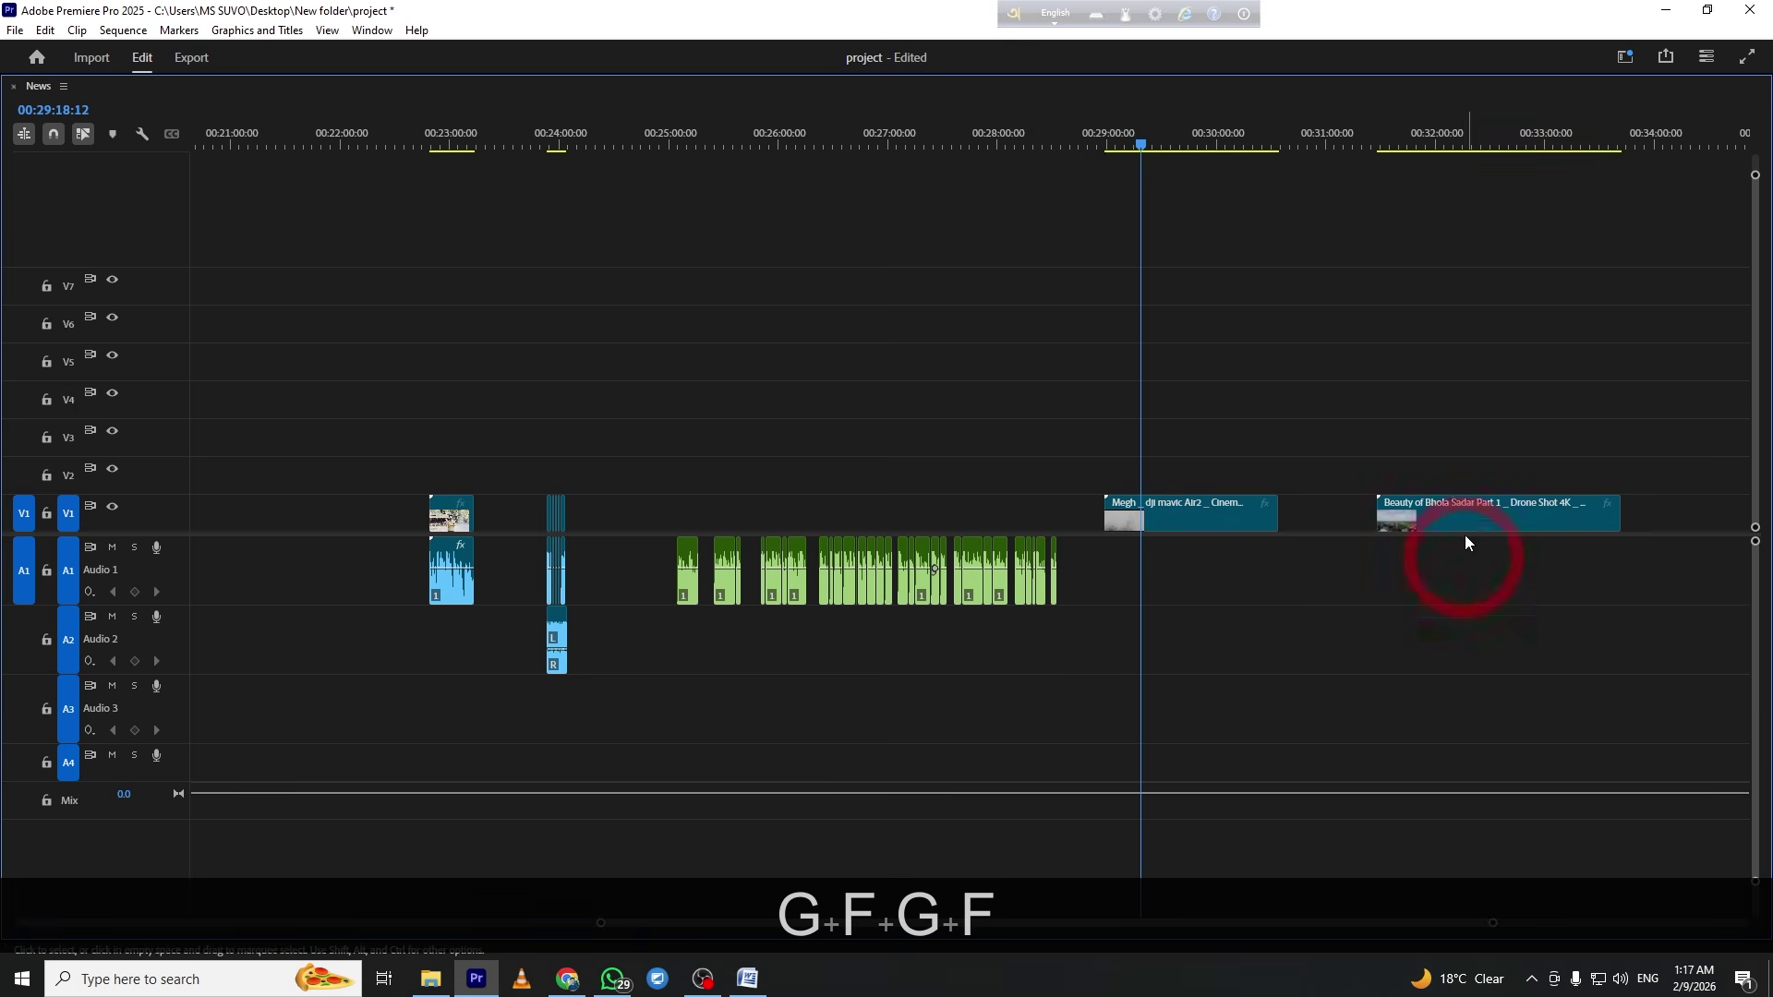
# Split the Megh drone clip at 00:29:25:09 and delete the part before the cut
pyautogui.press('`')
pyautogui.press('=')
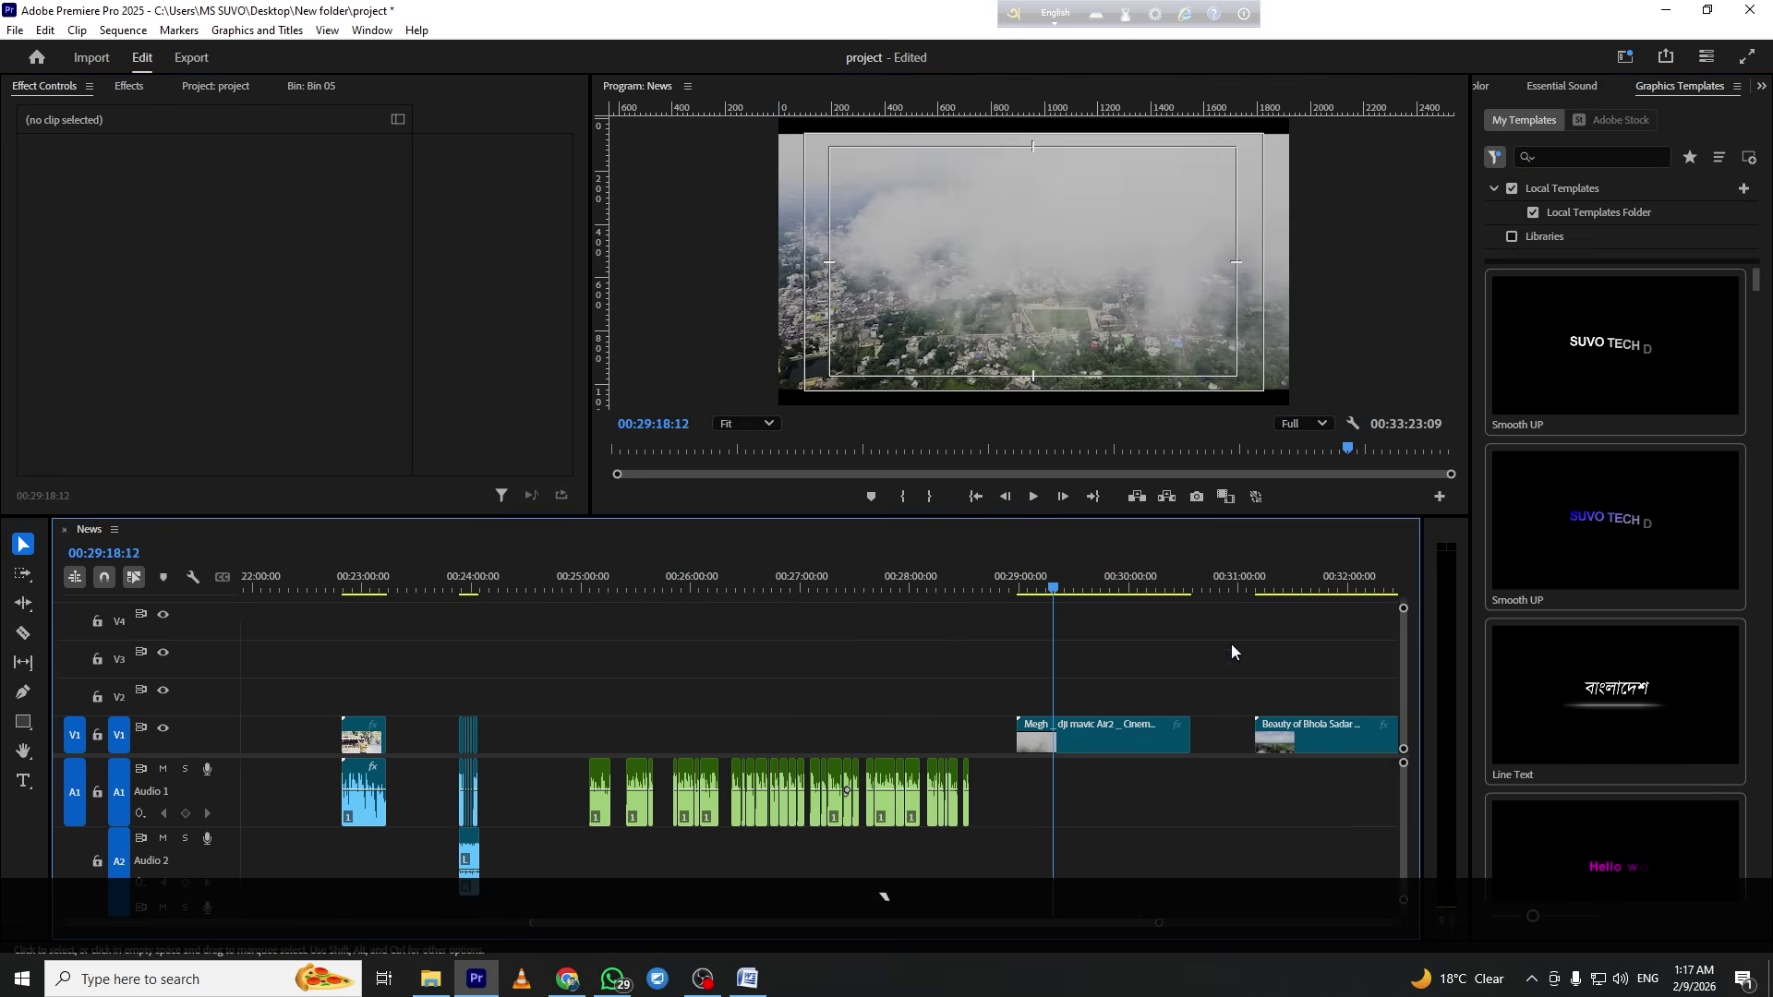
pyautogui.press('=')
pyautogui.press('=')
pyautogui.moveTo(700, 583); pyautogui.dragTo(898, 759)
pyautogui.press('e')
pyautogui.click(838, 739)
pyautogui.press('f')
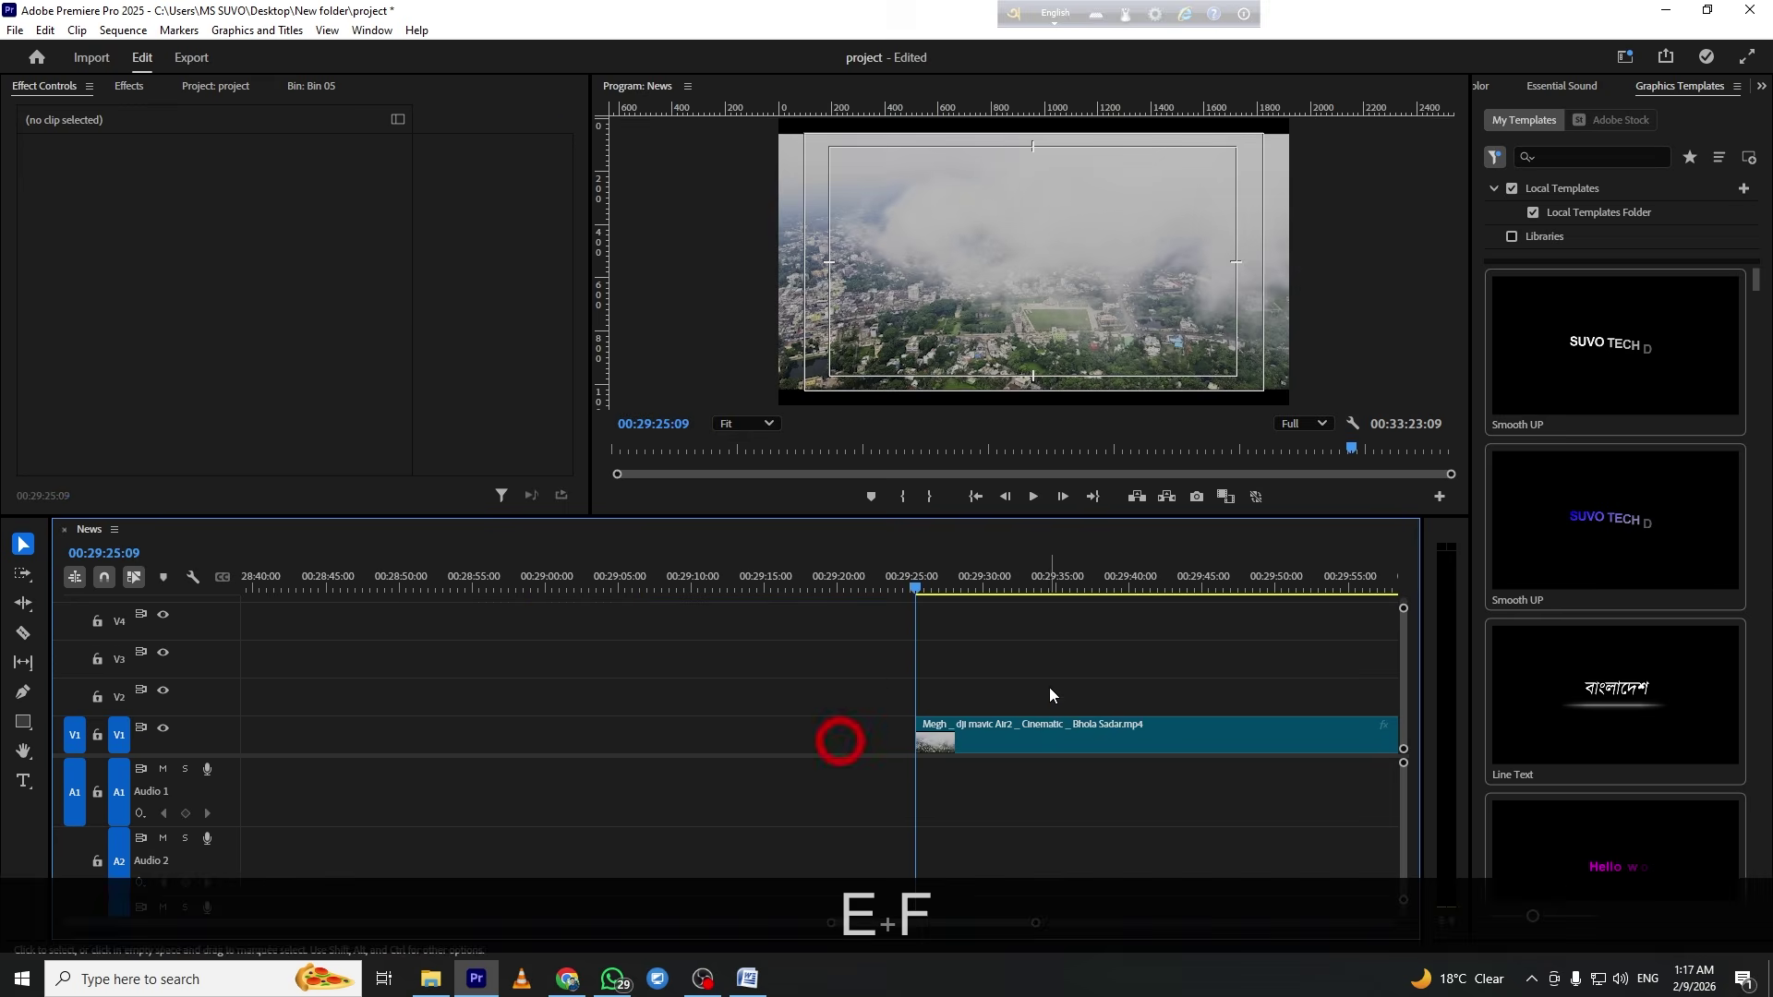
# Preview the trimmed Megh clip full screen and split it at about 00:29:29
pyautogui.hotkey('ctrl', '`')
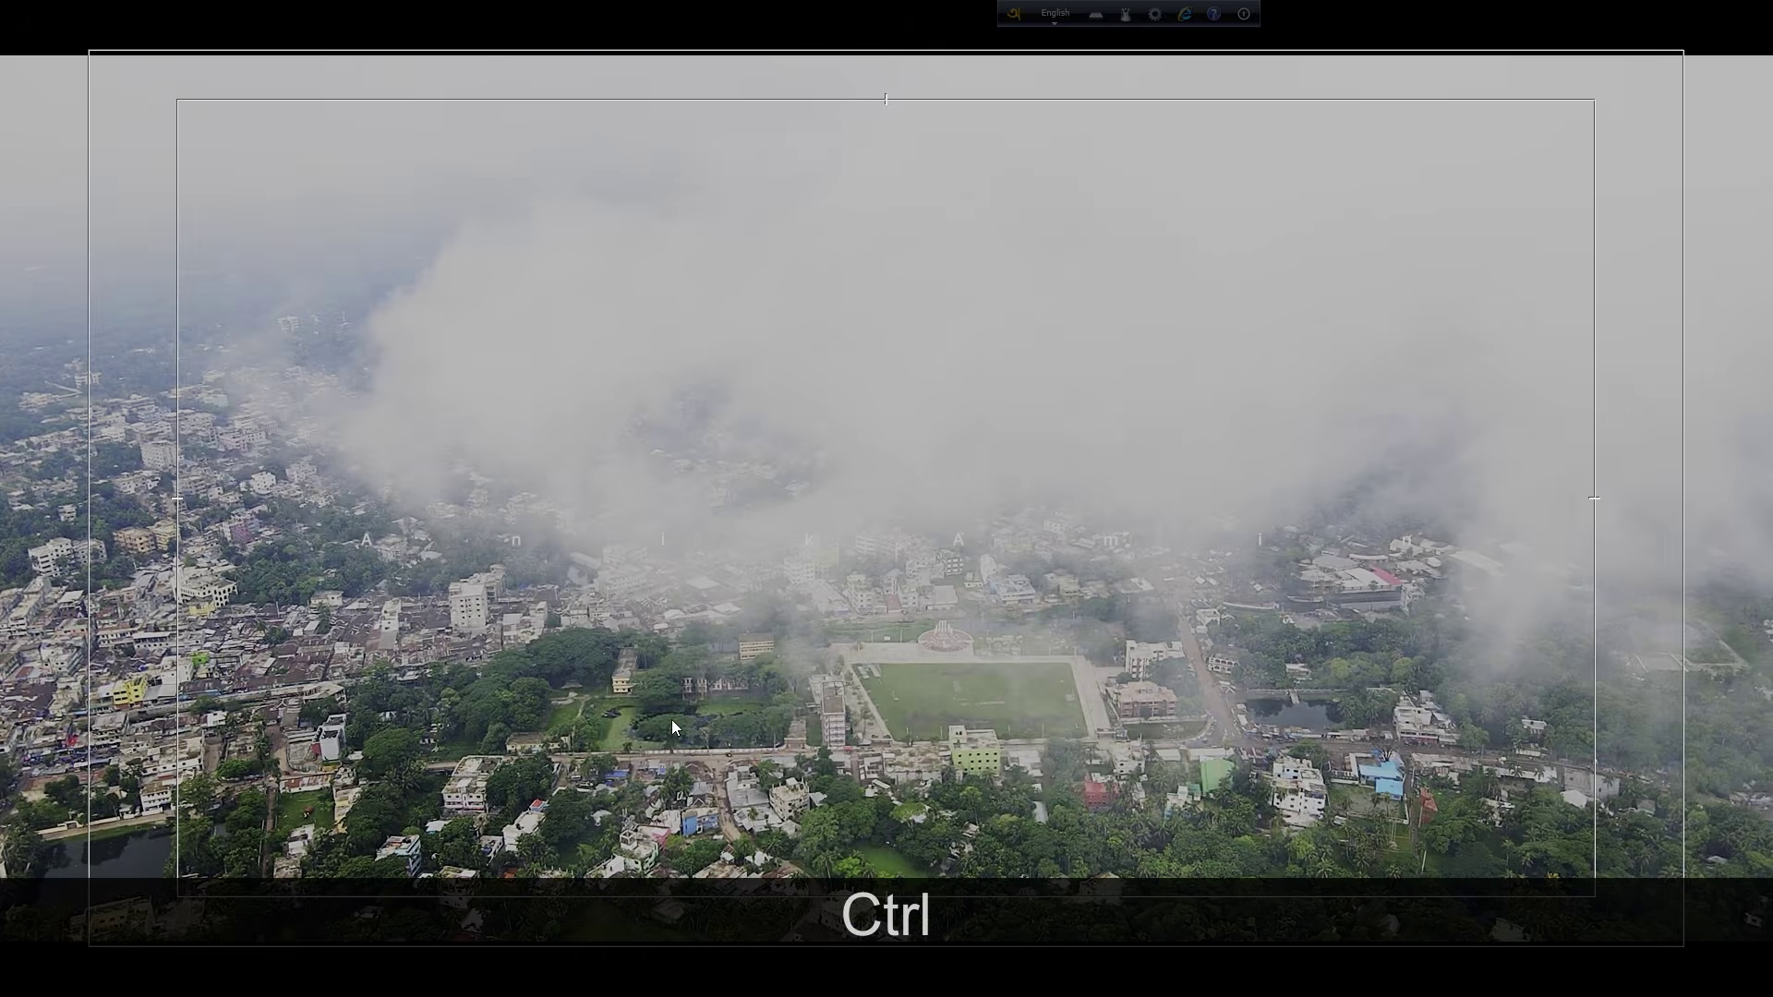
pyautogui.hotkey('ctrl', '`')
pyautogui.press('space')
pyautogui.hotkey('ctrl', '`')
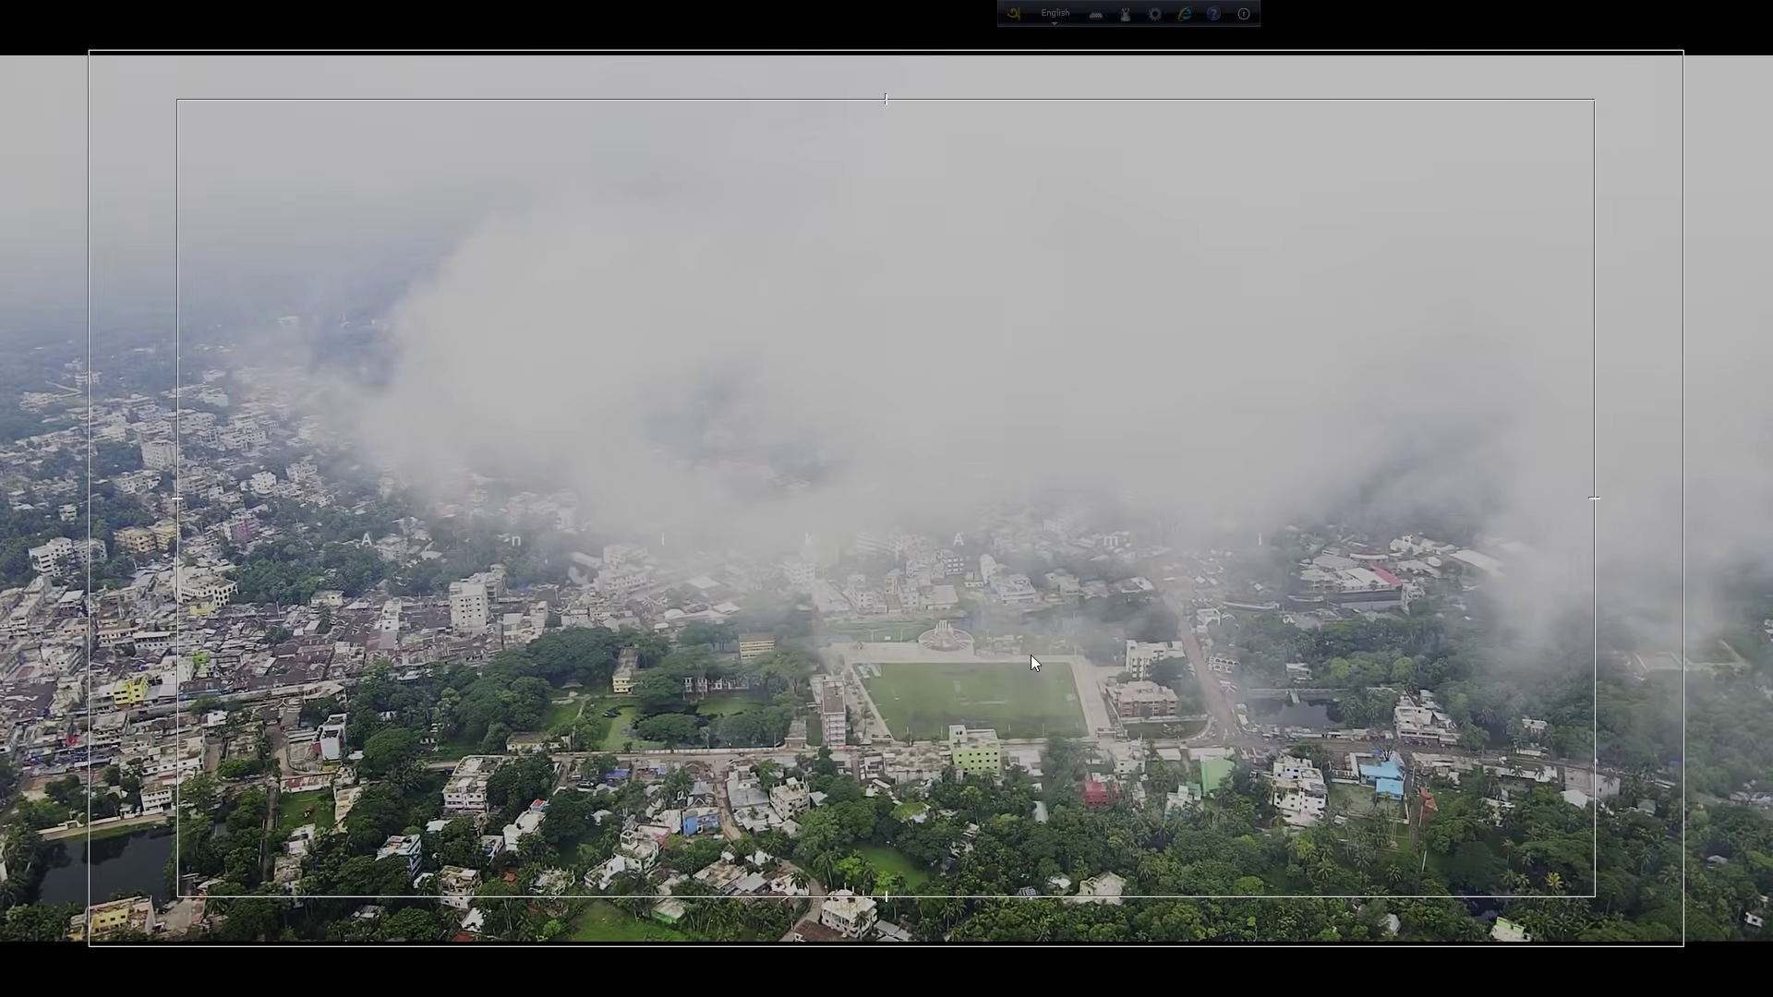
pyautogui.hotkey('ctrl', '`')
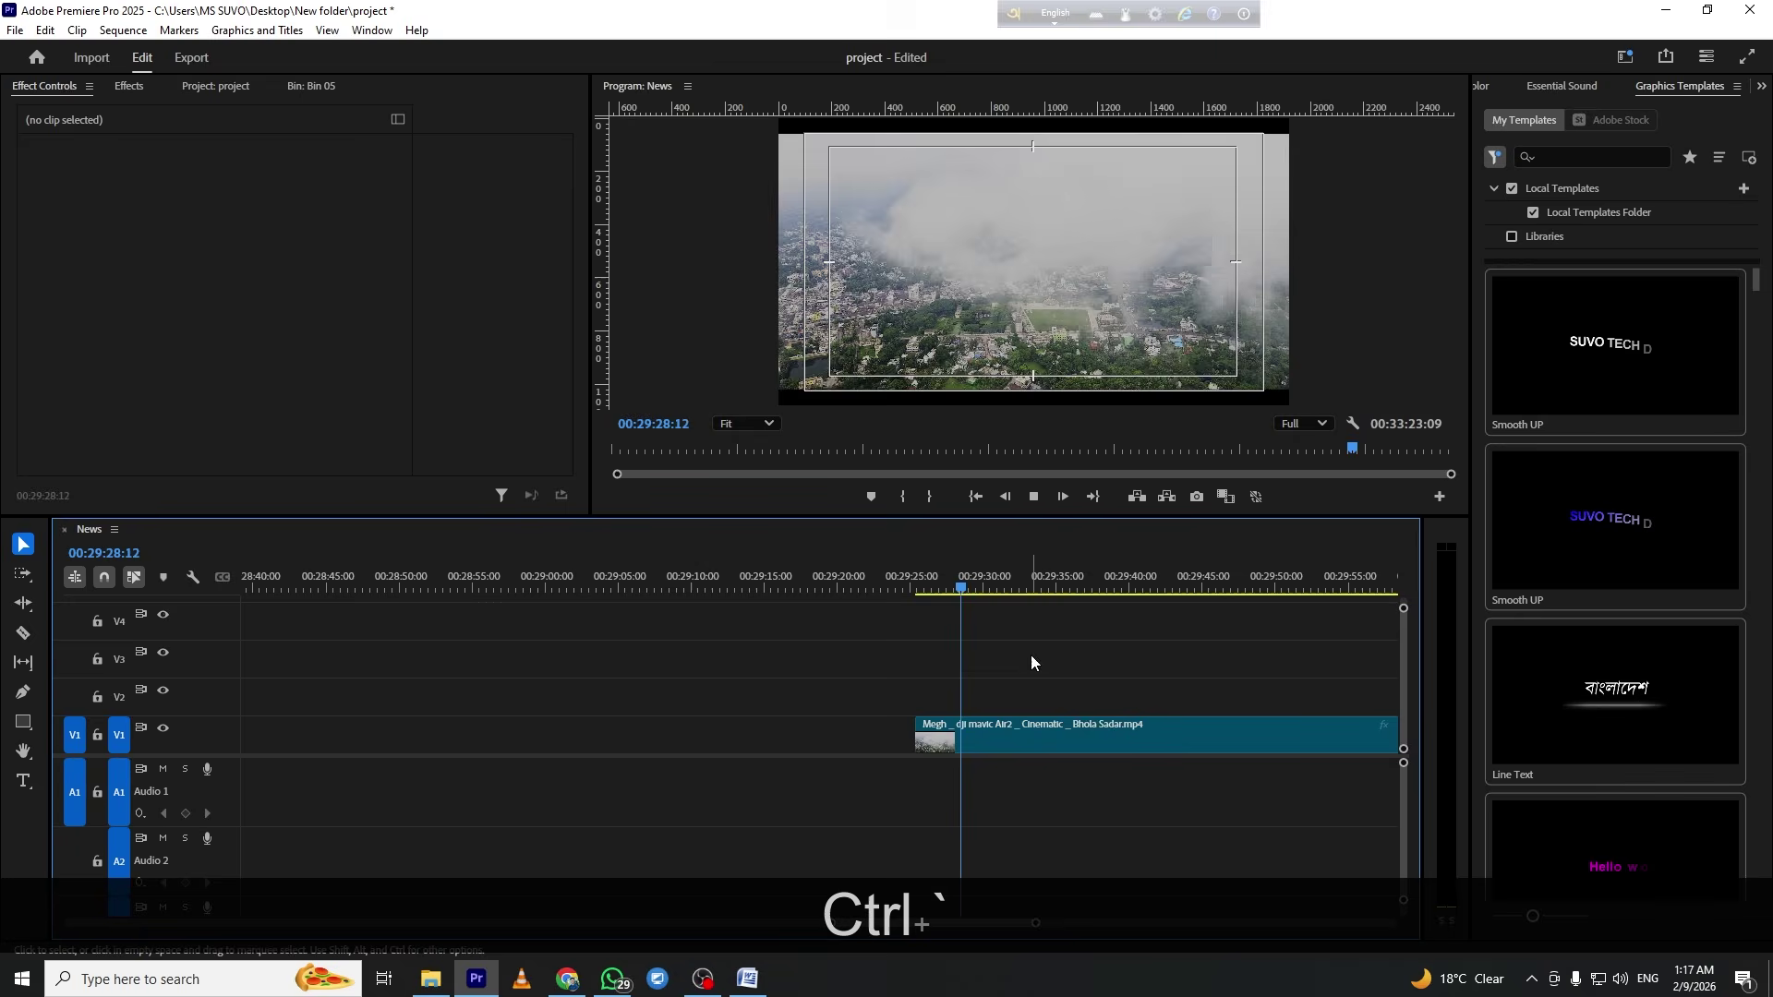
pyautogui.press('e')
# Skim the rest of the Megh footage and delete everything after the split at about 00:29:29
pyautogui.click(1111, 583)
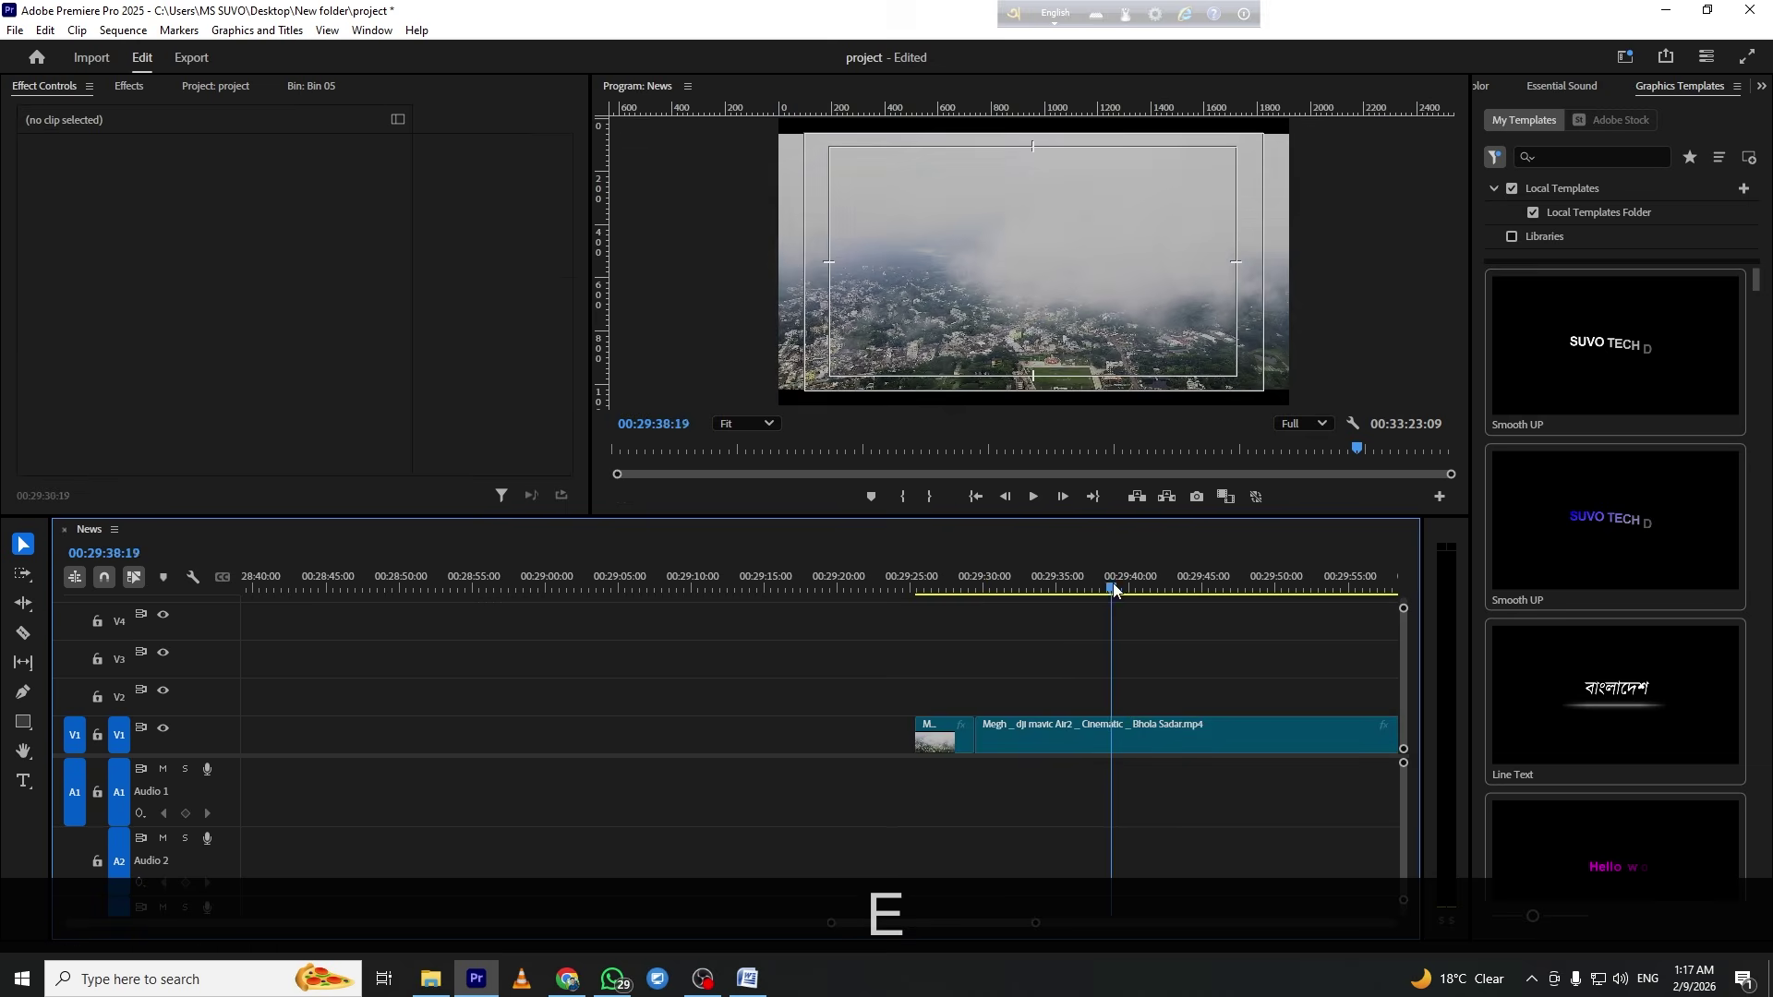
pyautogui.press('space')
pyautogui.hotkey('ctrl', '`')
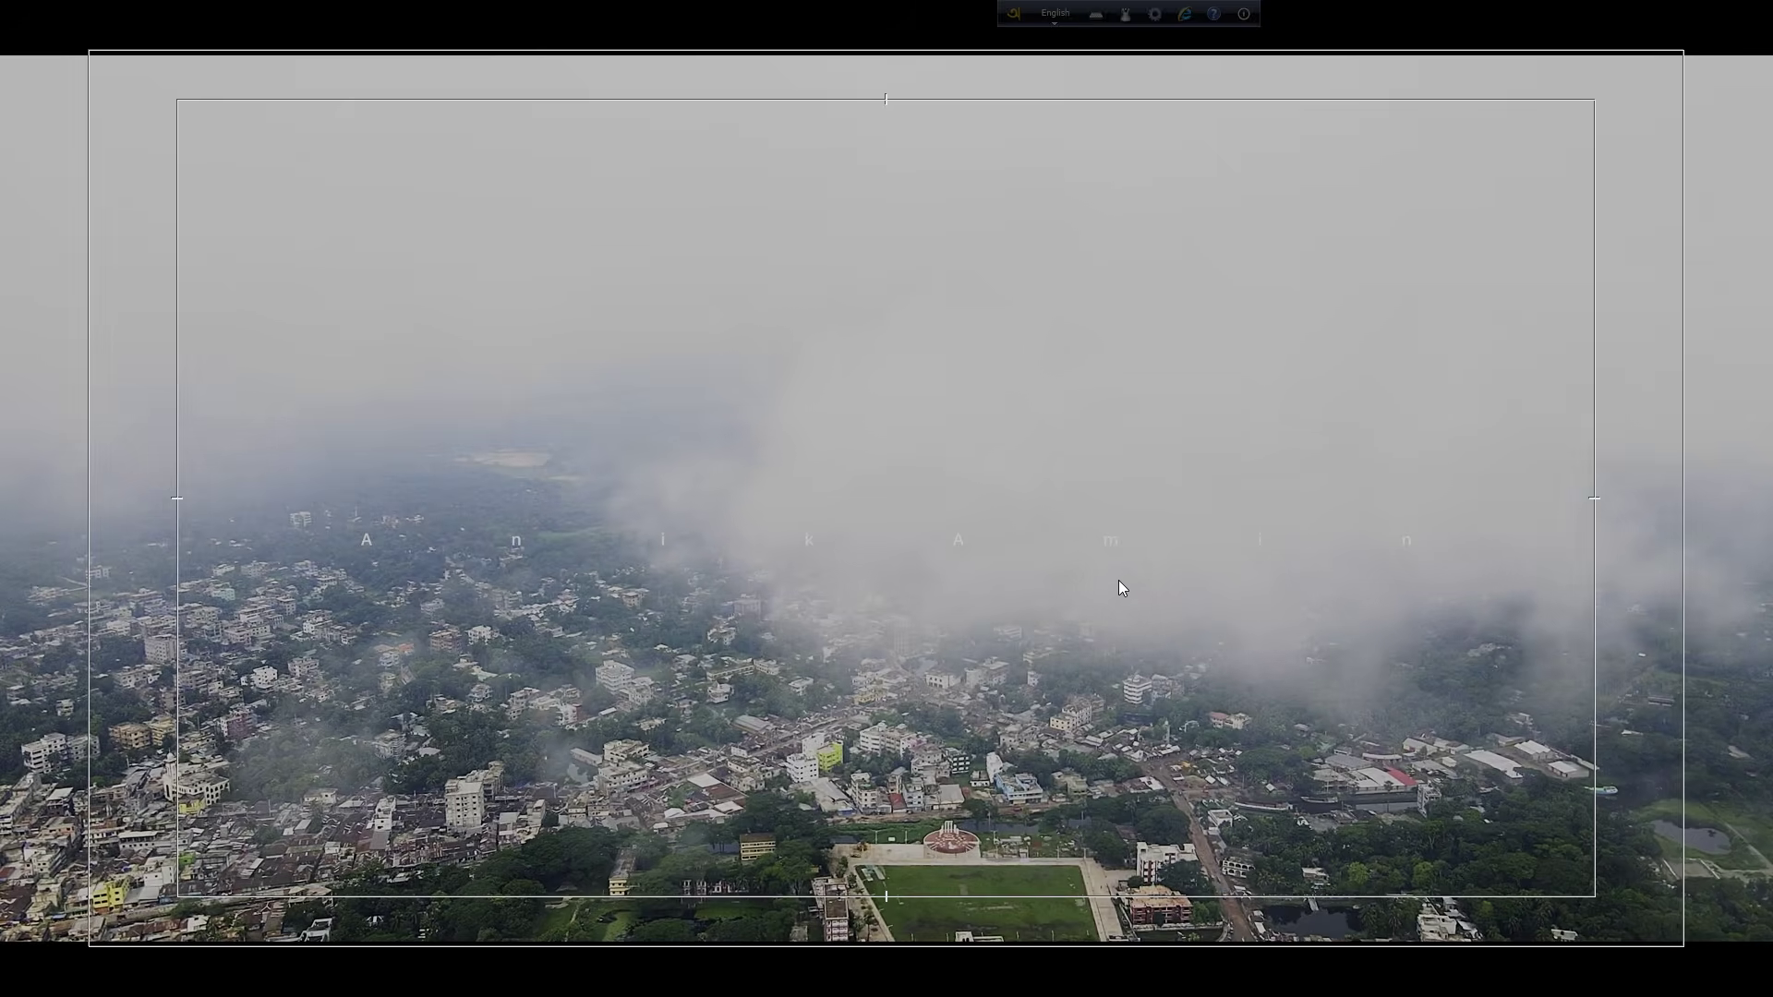
pyautogui.hotkey('ctrl', '`')
pyautogui.press('space')
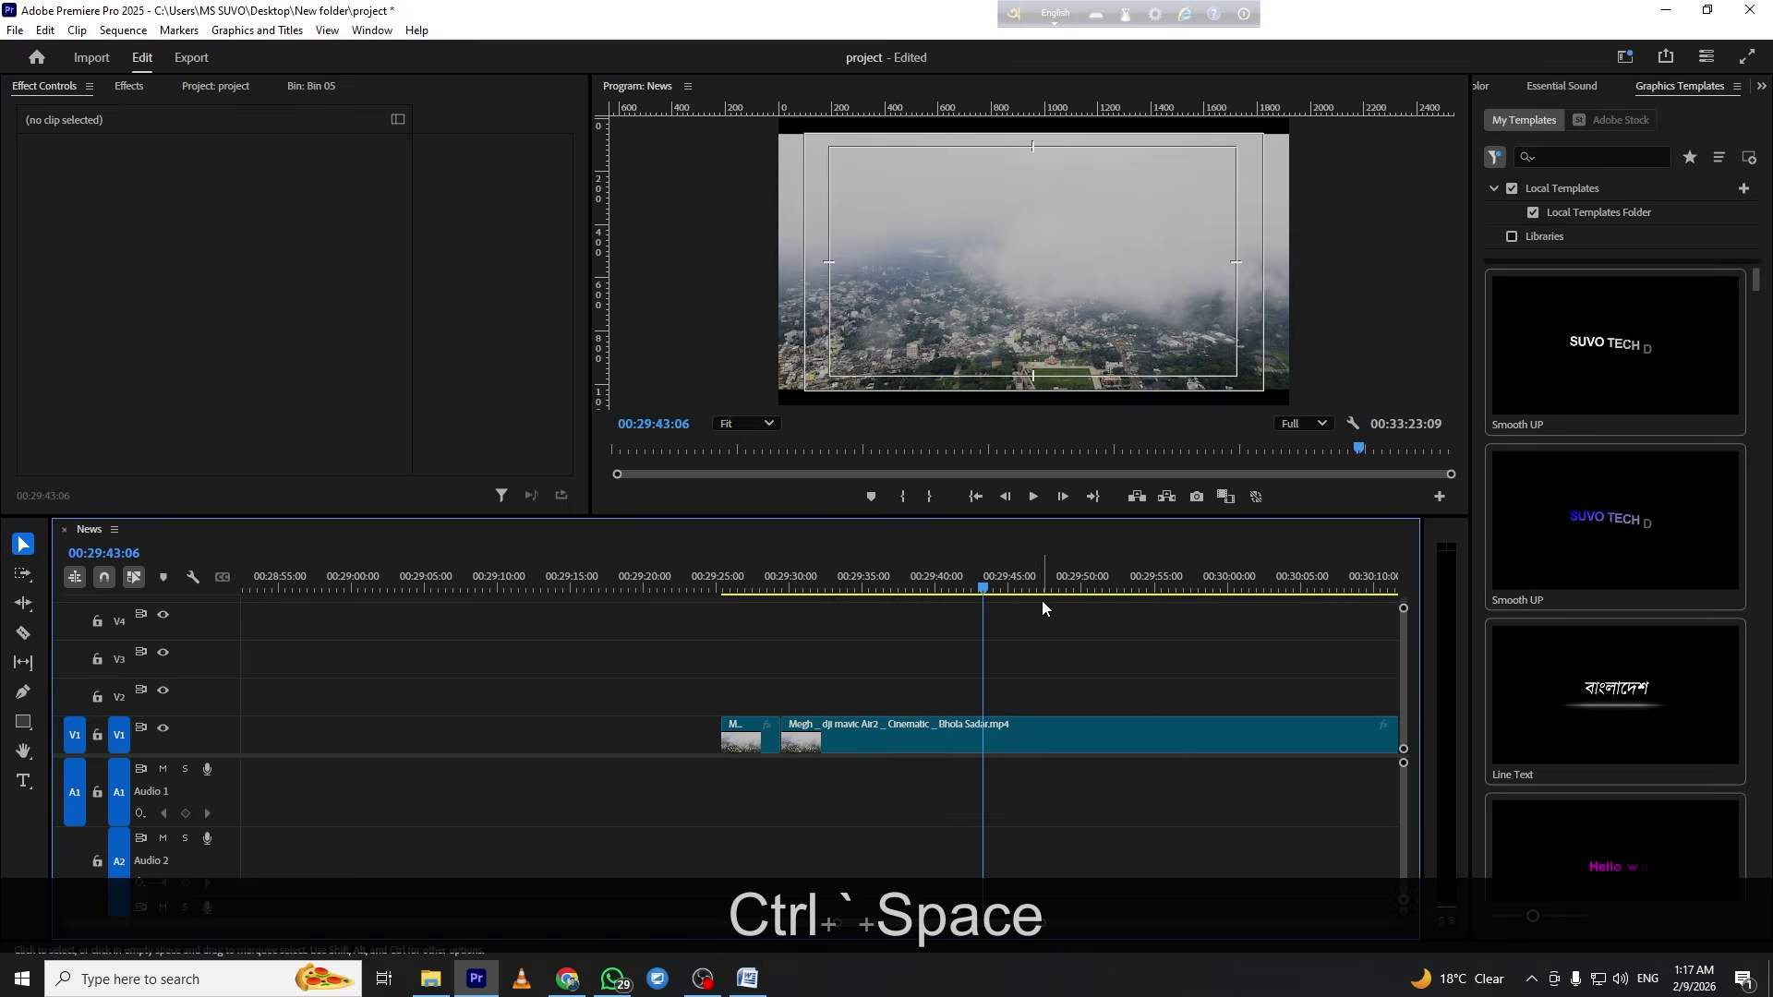
pyautogui.moveTo(1085, 585); pyautogui.dragTo(1281, 598)
pyautogui.press('space')
pyautogui.press('space')
pyautogui.moveTo(975, 584); pyautogui.dragTo(607, 638)
pyautogui.click(467, 653)
pyautogui.press('f')
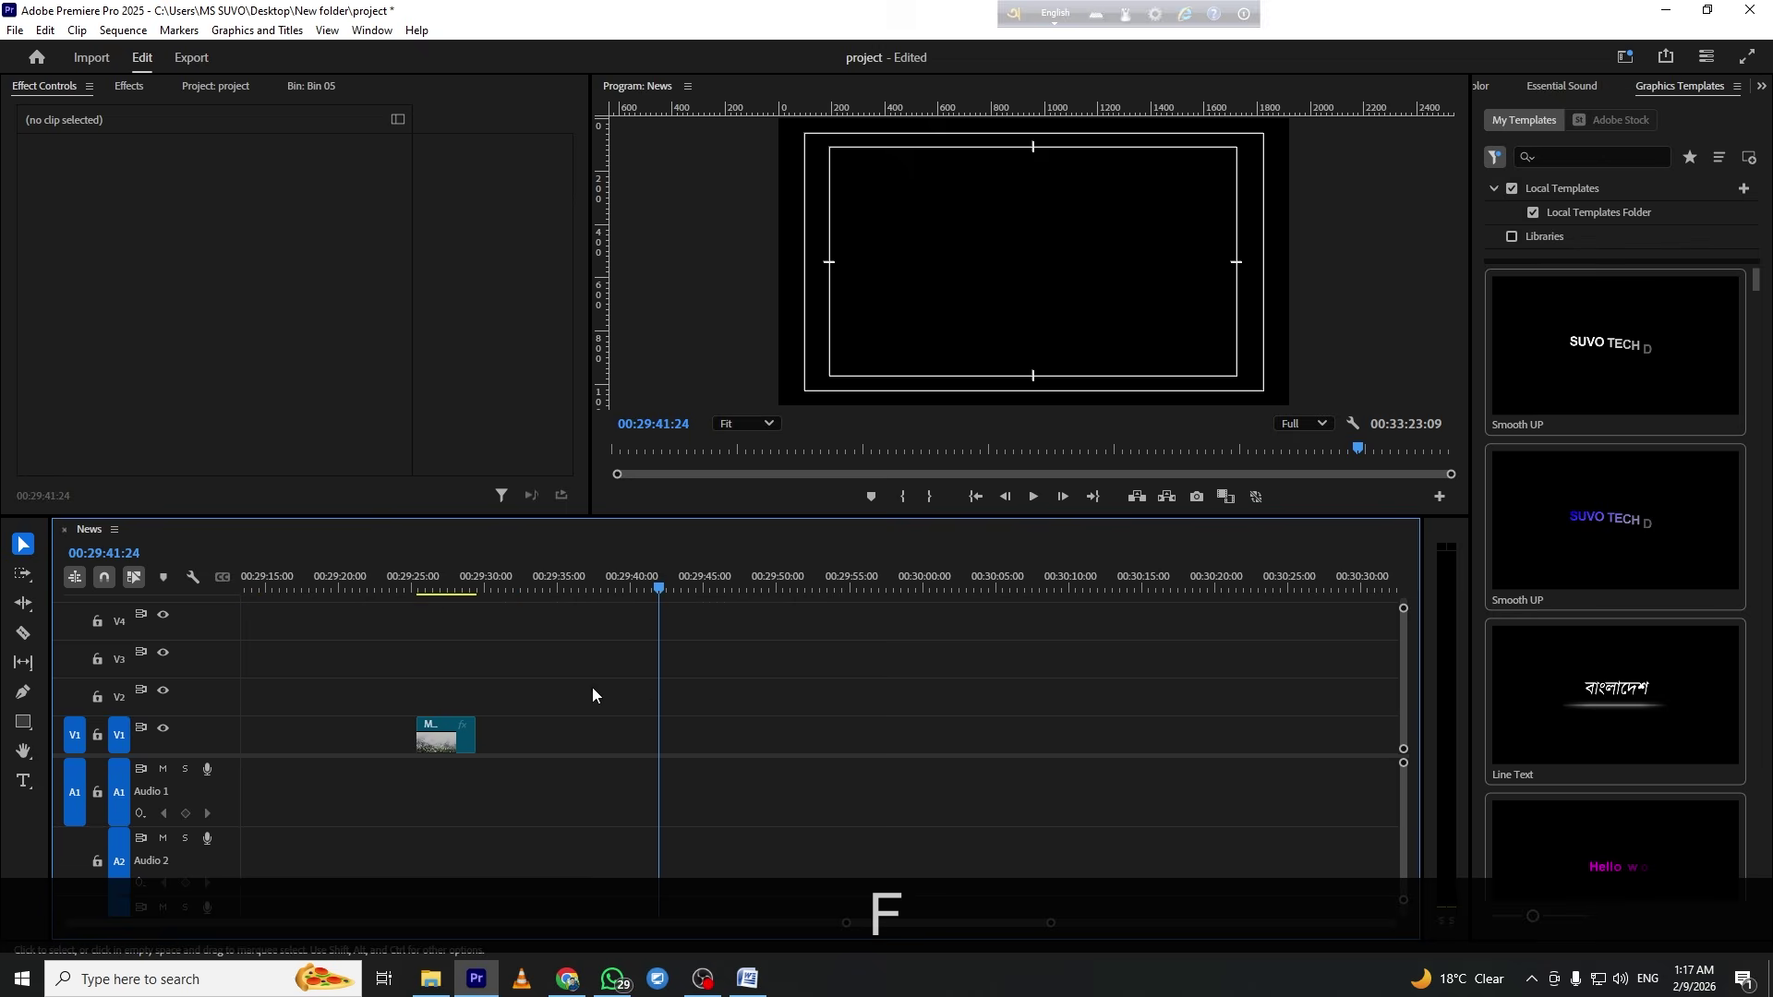
# Replay the short Megh shot and close the gap between it and the Beauty of Bhola Sadar clip
pyautogui.click(432, 577)
pyautogui.press('space')
pyautogui.press('space')
pyautogui.click(562, 724)
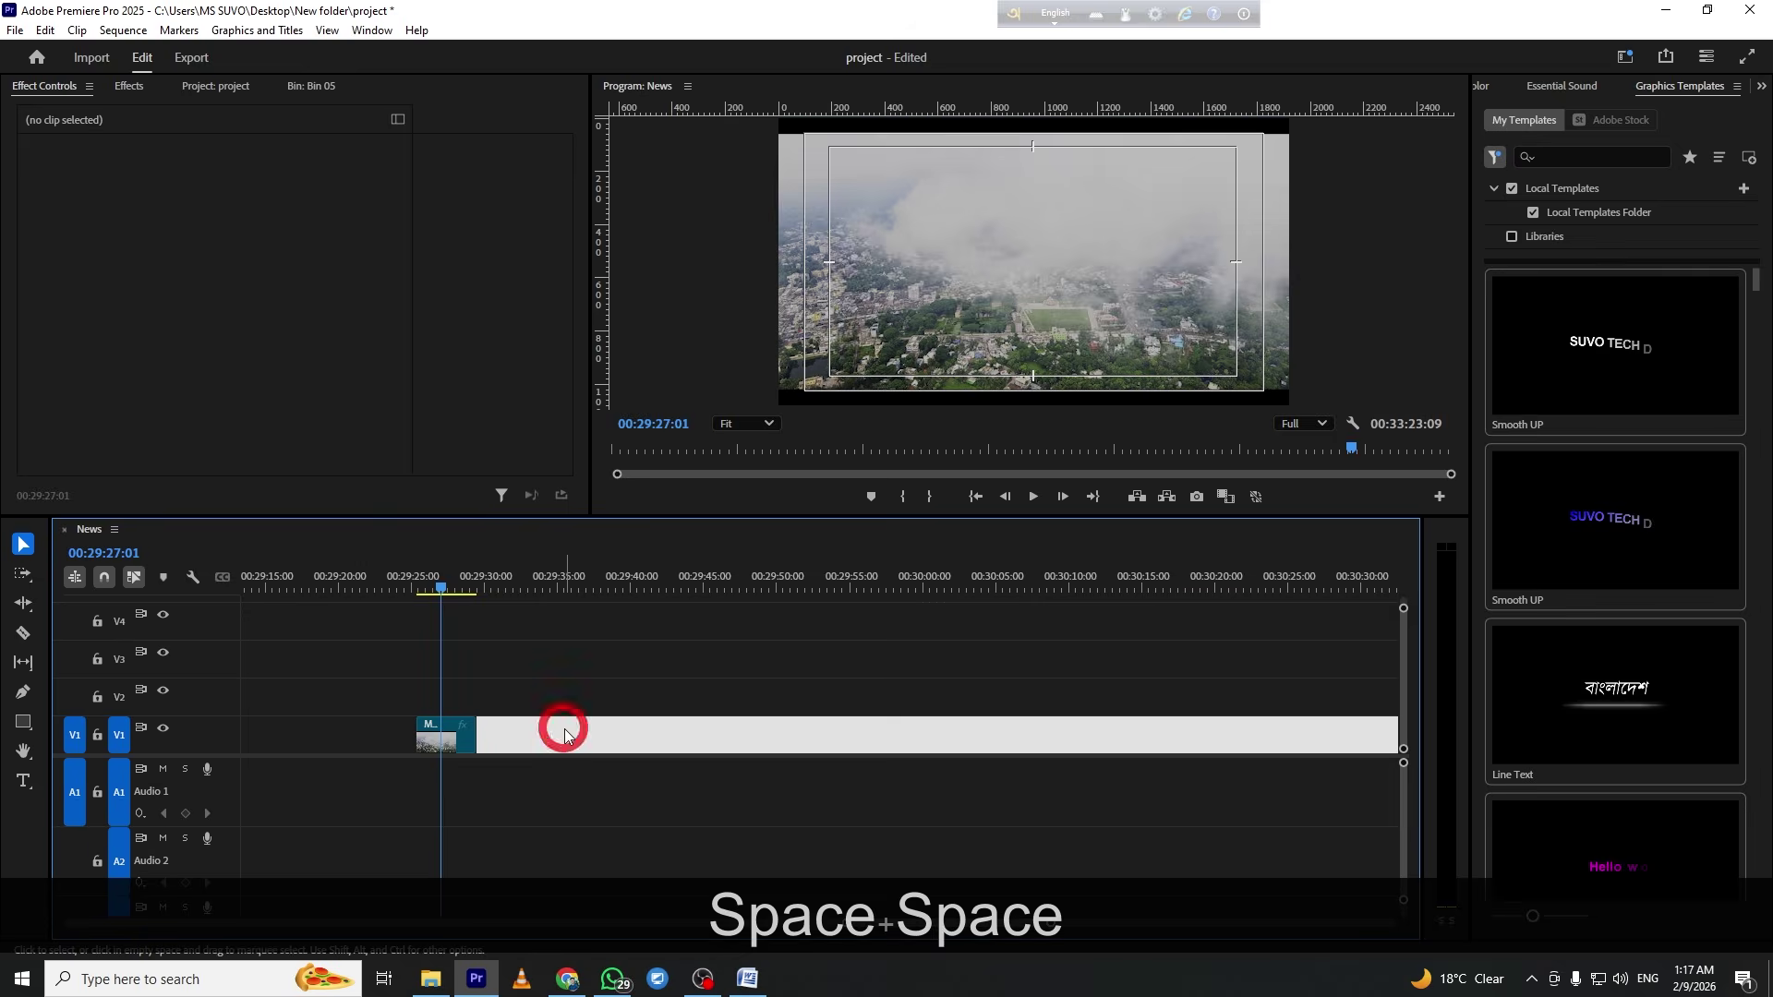
pyautogui.press('d')
# Split the Beauty of Bhola Sadar clip at 00:29:35:02, delete its opening part and close the resulting gap
pyautogui.press('space')
pyautogui.press('space')
pyautogui.moveTo(552, 583)
pyautogui.mouseDown()
pyautogui.moveTo(606, 587)
pyautogui.moveTo(558, 584)
pyautogui.mouseUp()
pyautogui.click(553, 739)
pyautogui.press('e')
pyautogui.press('f')
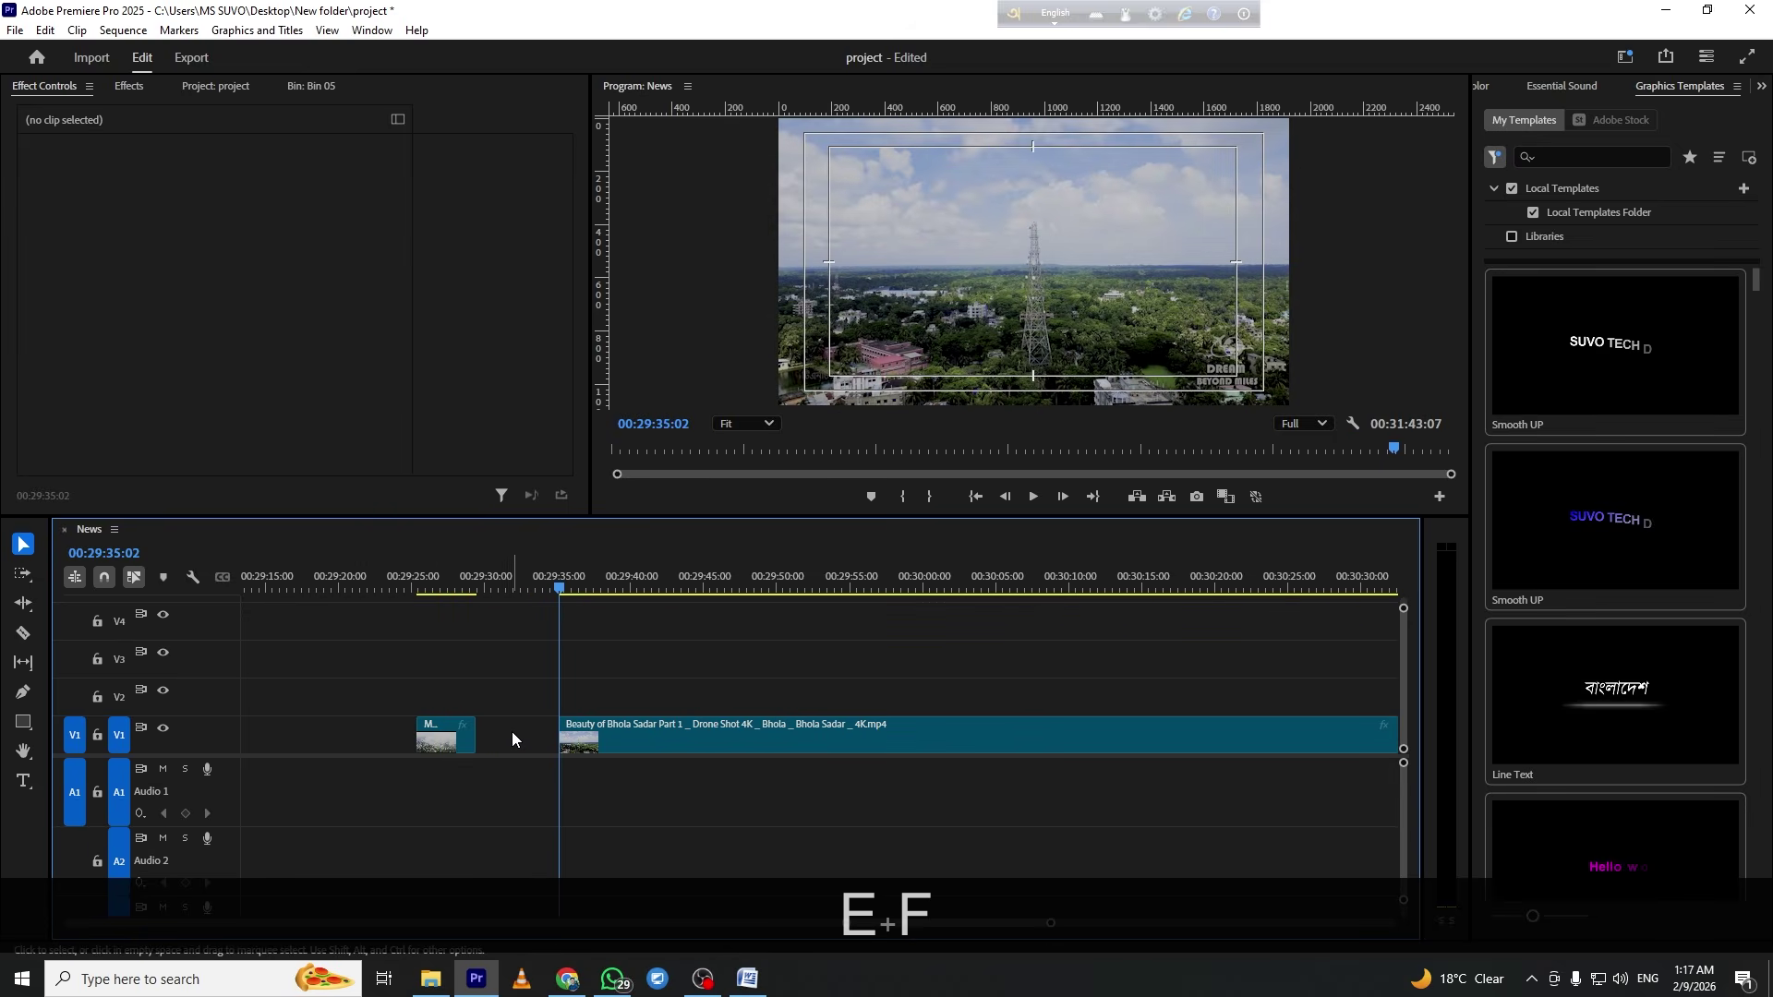
pyautogui.press('d')
# Preview the tower shot full screen and split the Beauty of Bhola Sadar clip at 00:29:33:15
pyautogui.hotkey('ctrl', '`')
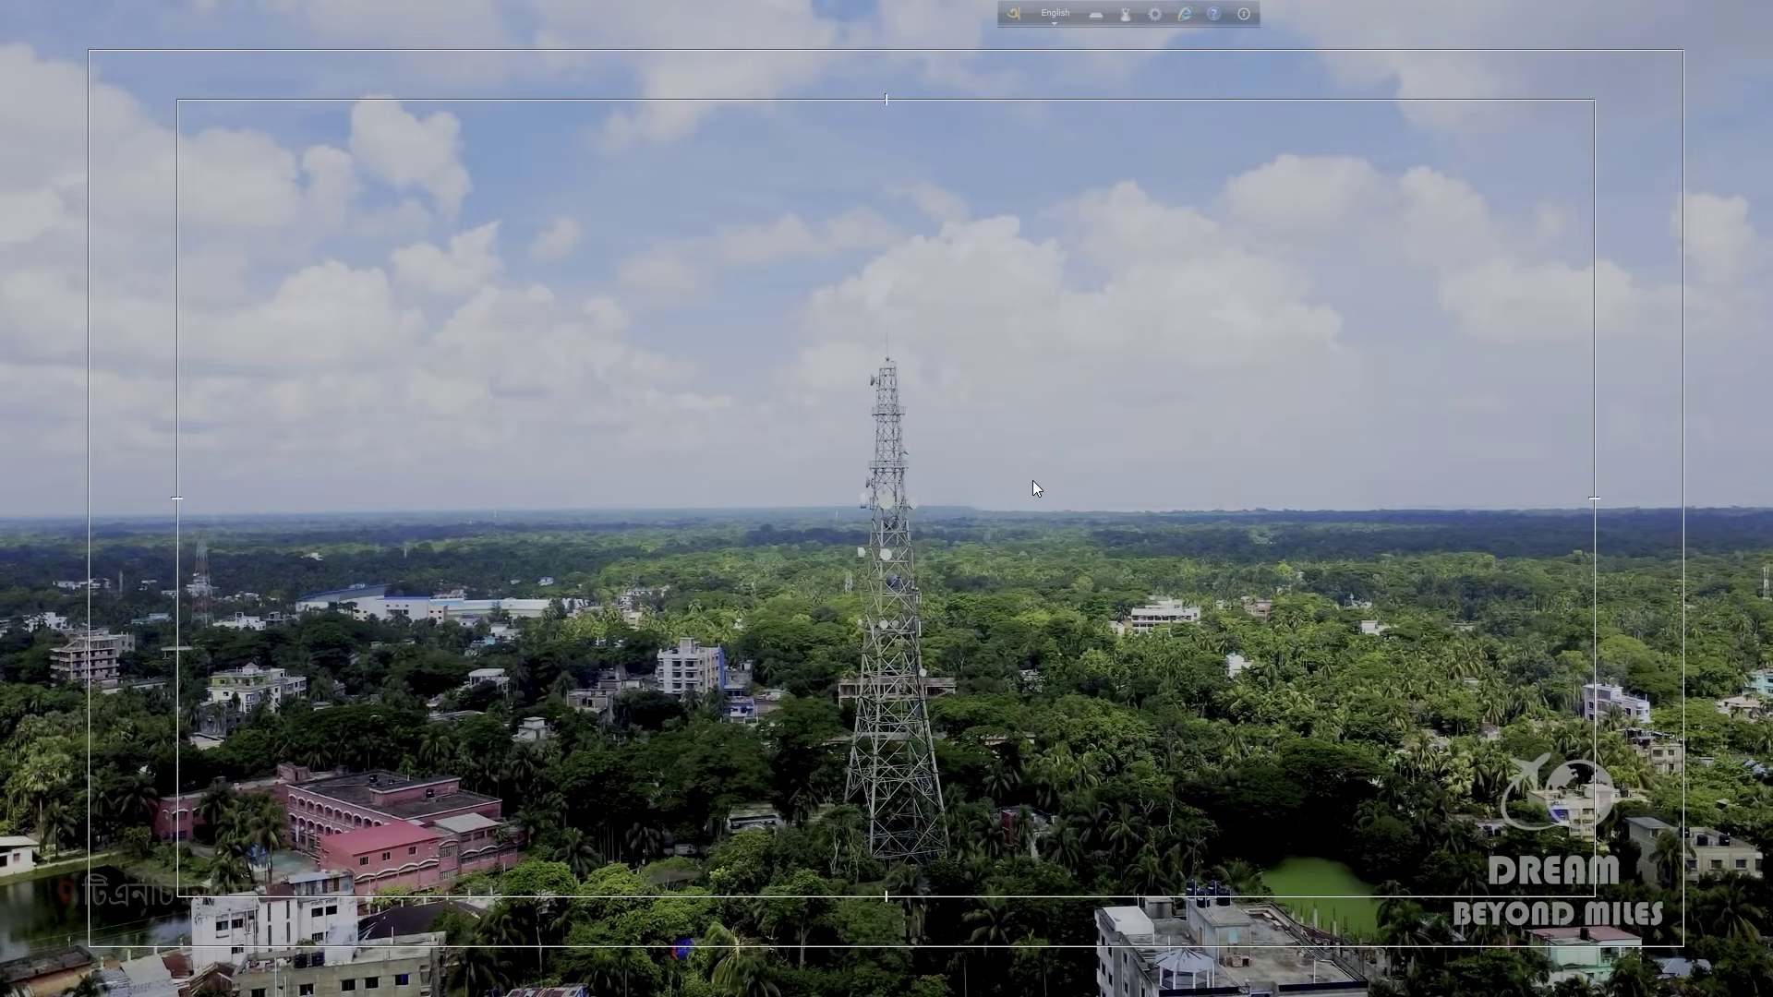
pyautogui.hotkey('ctrl', '`')
pyautogui.press('space')
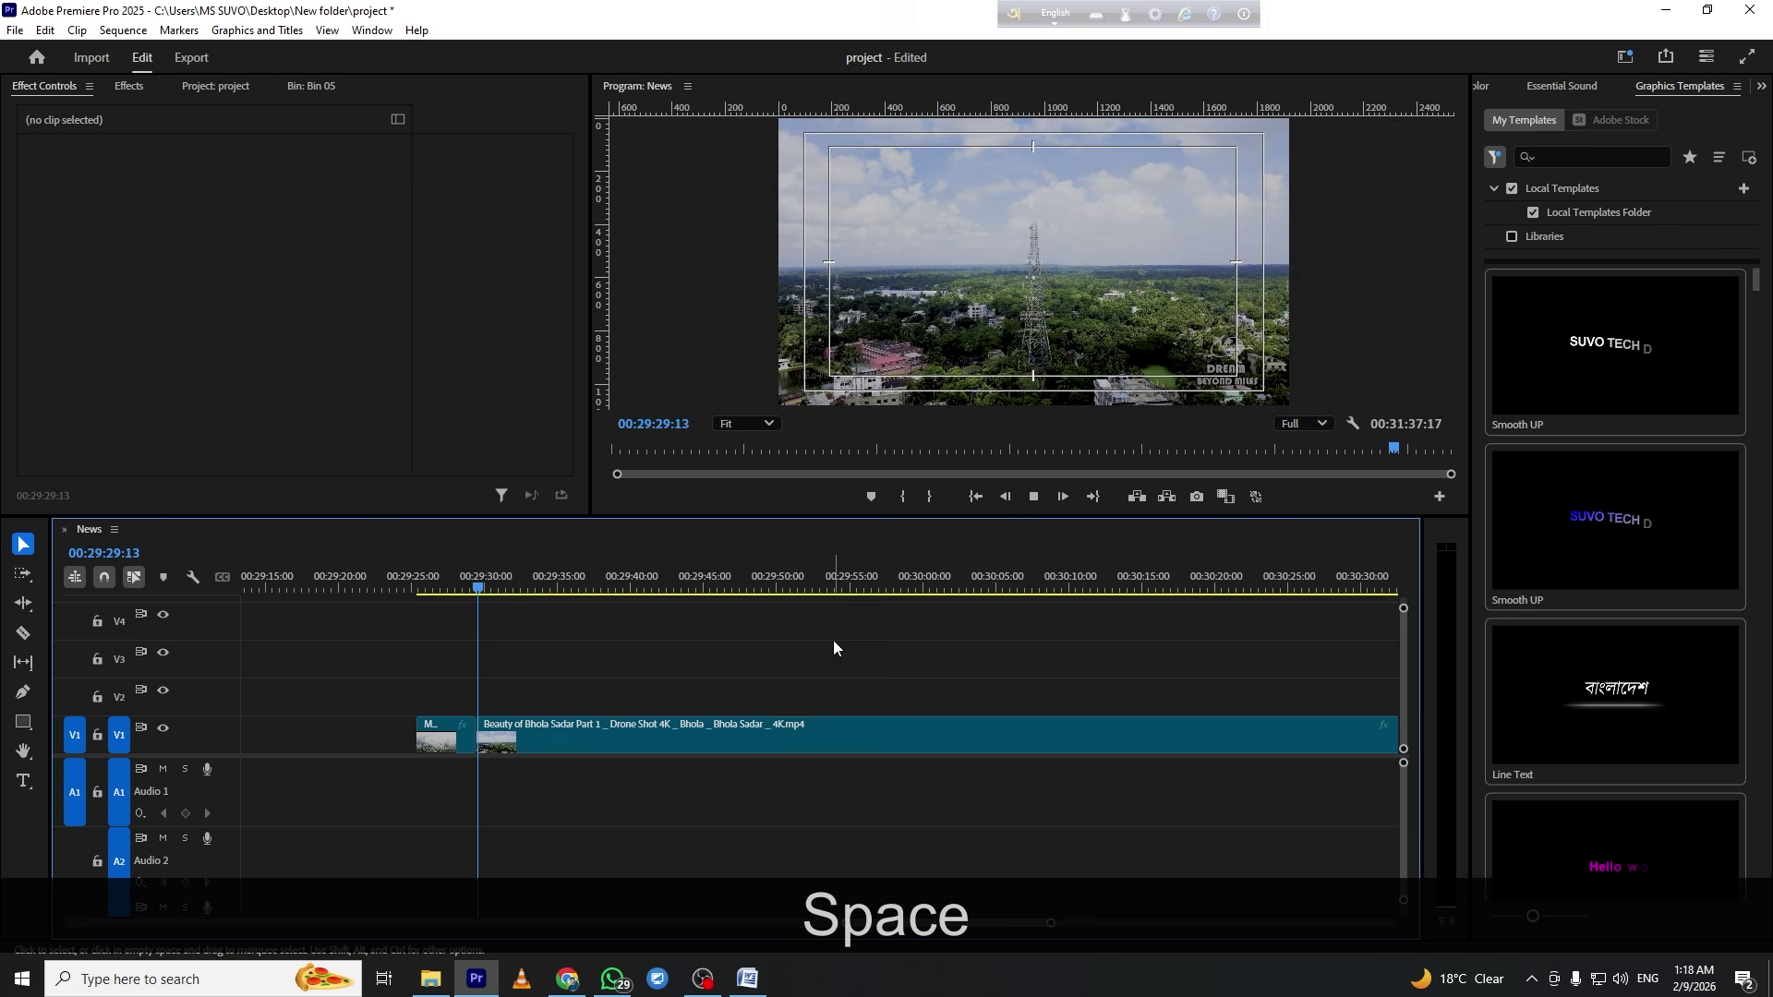
pyautogui.click(1732, 736)
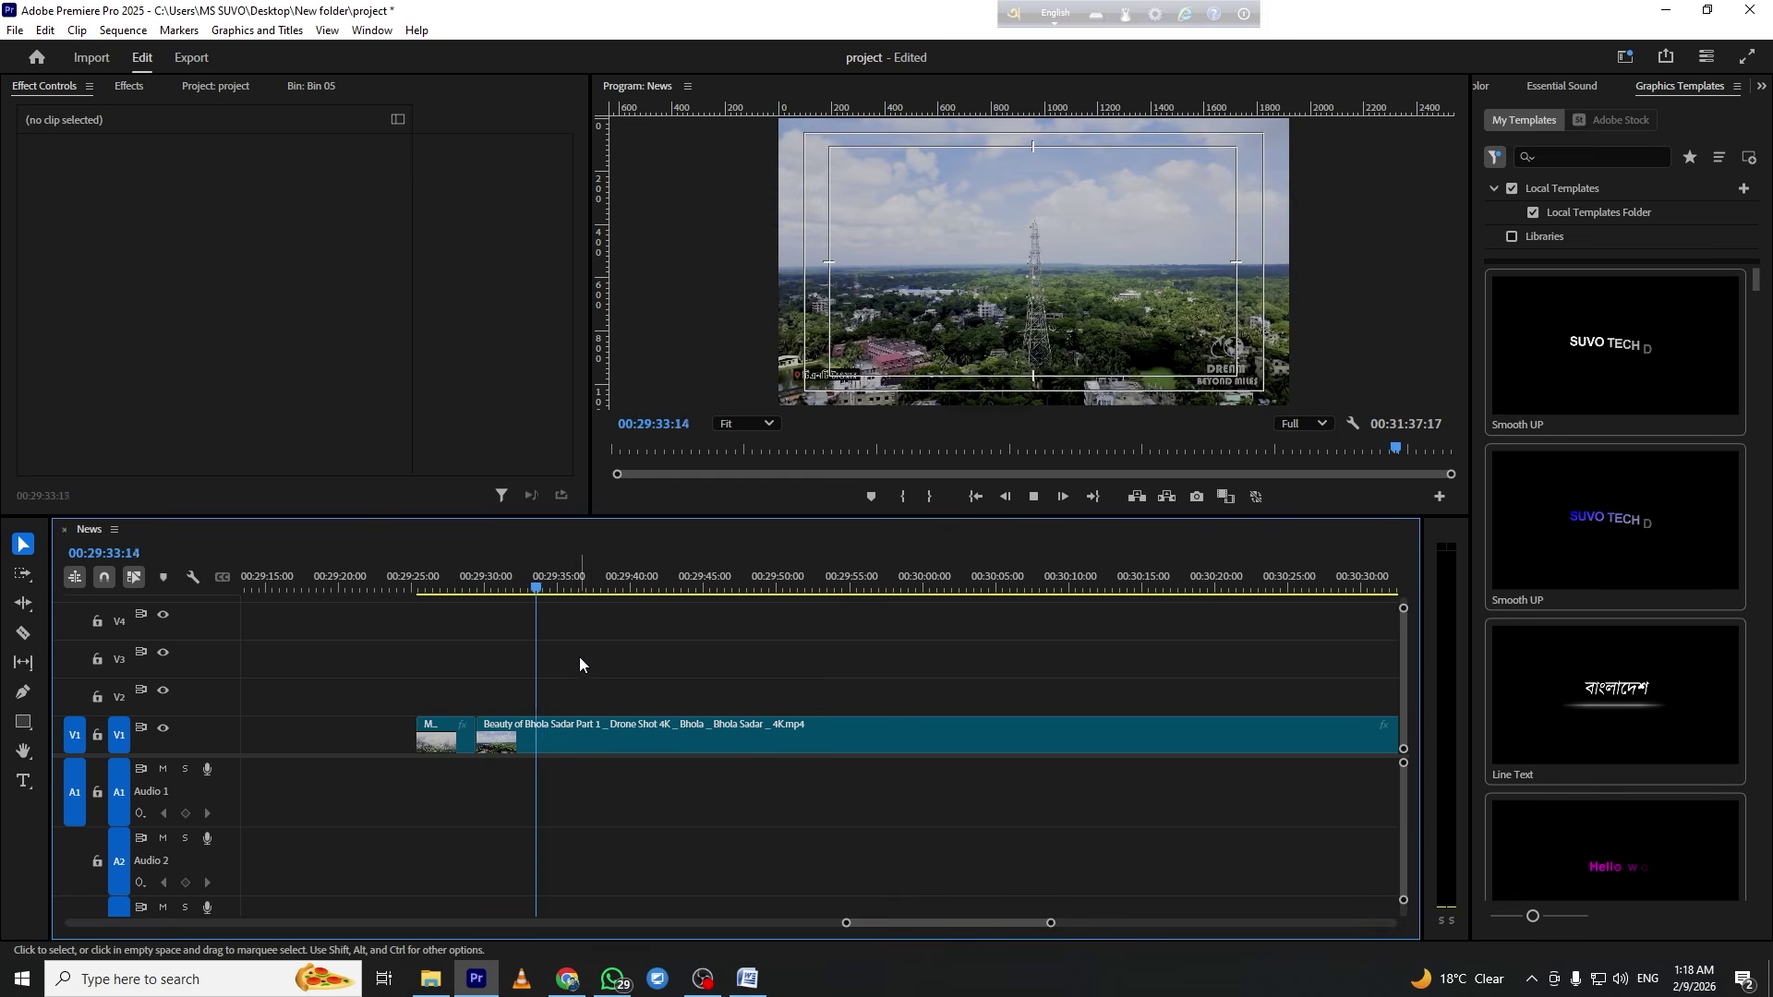
pyautogui.click(551, 738)
pyautogui.press('space')
pyautogui.press('e')
pyautogui.hotkey('ctrl', '`')
pyautogui.hotkey('ctrl', '`')
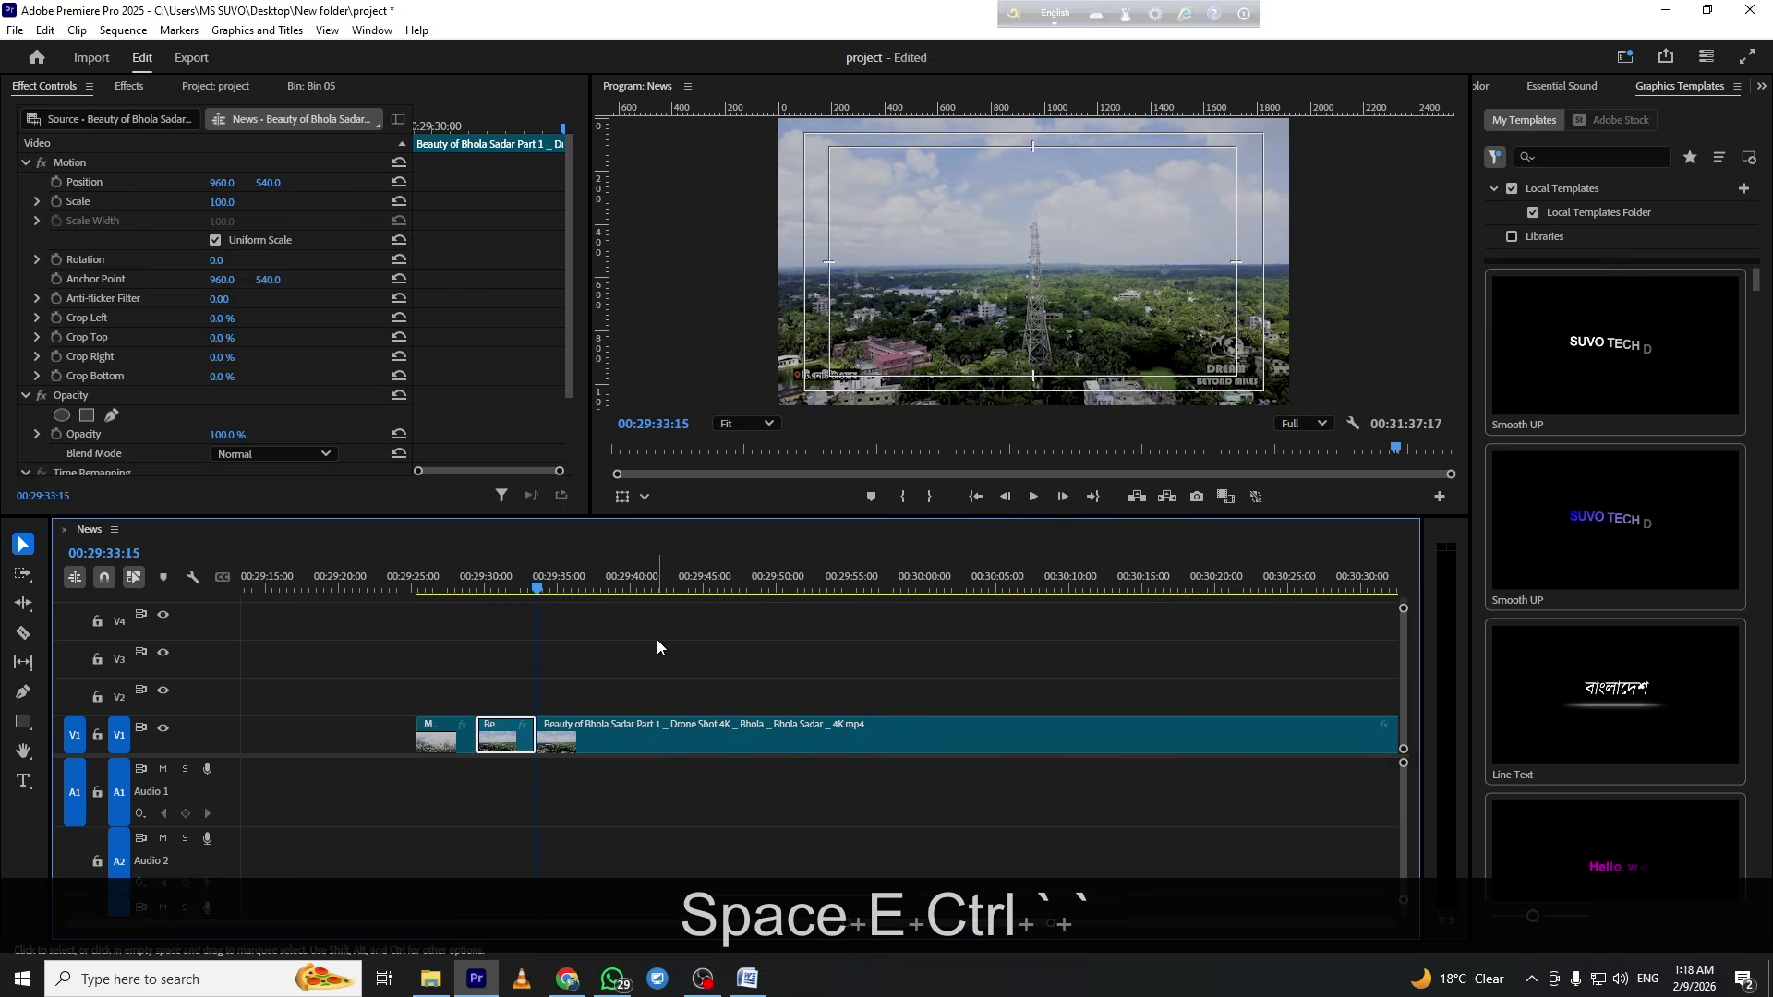
# Find the aerial shot of the white building, split just before it and ripple delete the footage between it and the tower shot
pyautogui.moveTo(809, 573); pyautogui.dragTo(1393, 607)
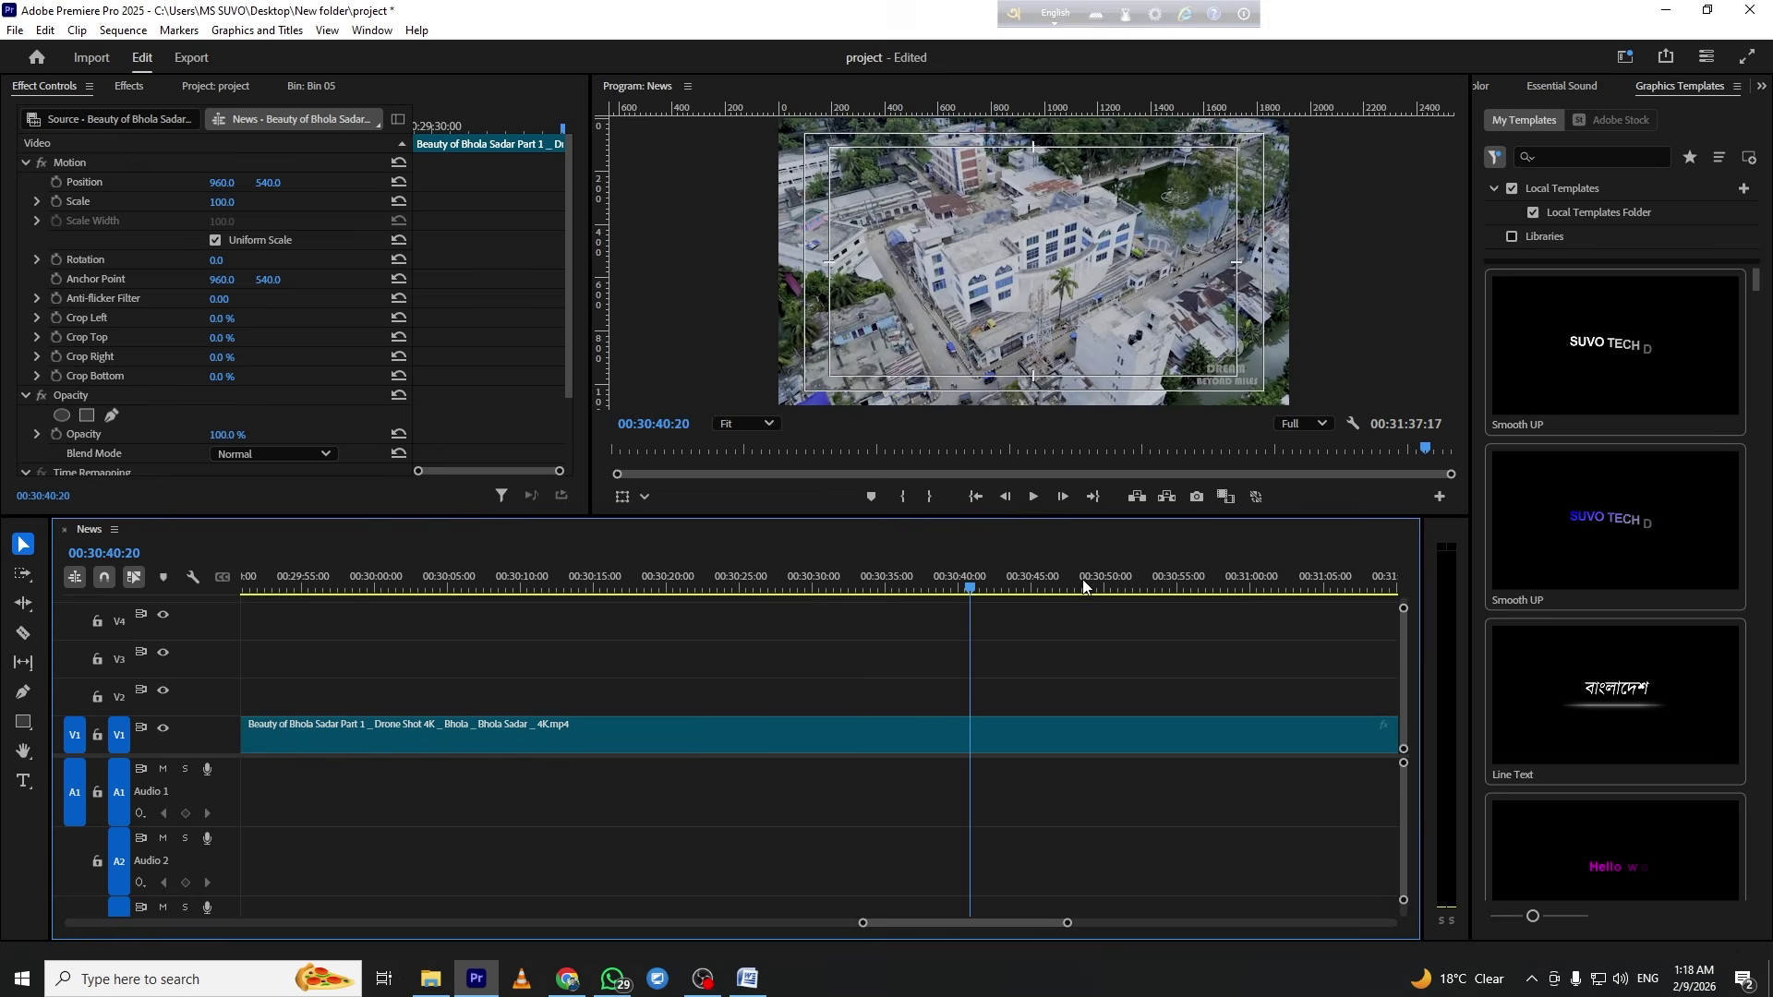
pyautogui.press('-')
pyautogui.hotkey('ctrl', '`')
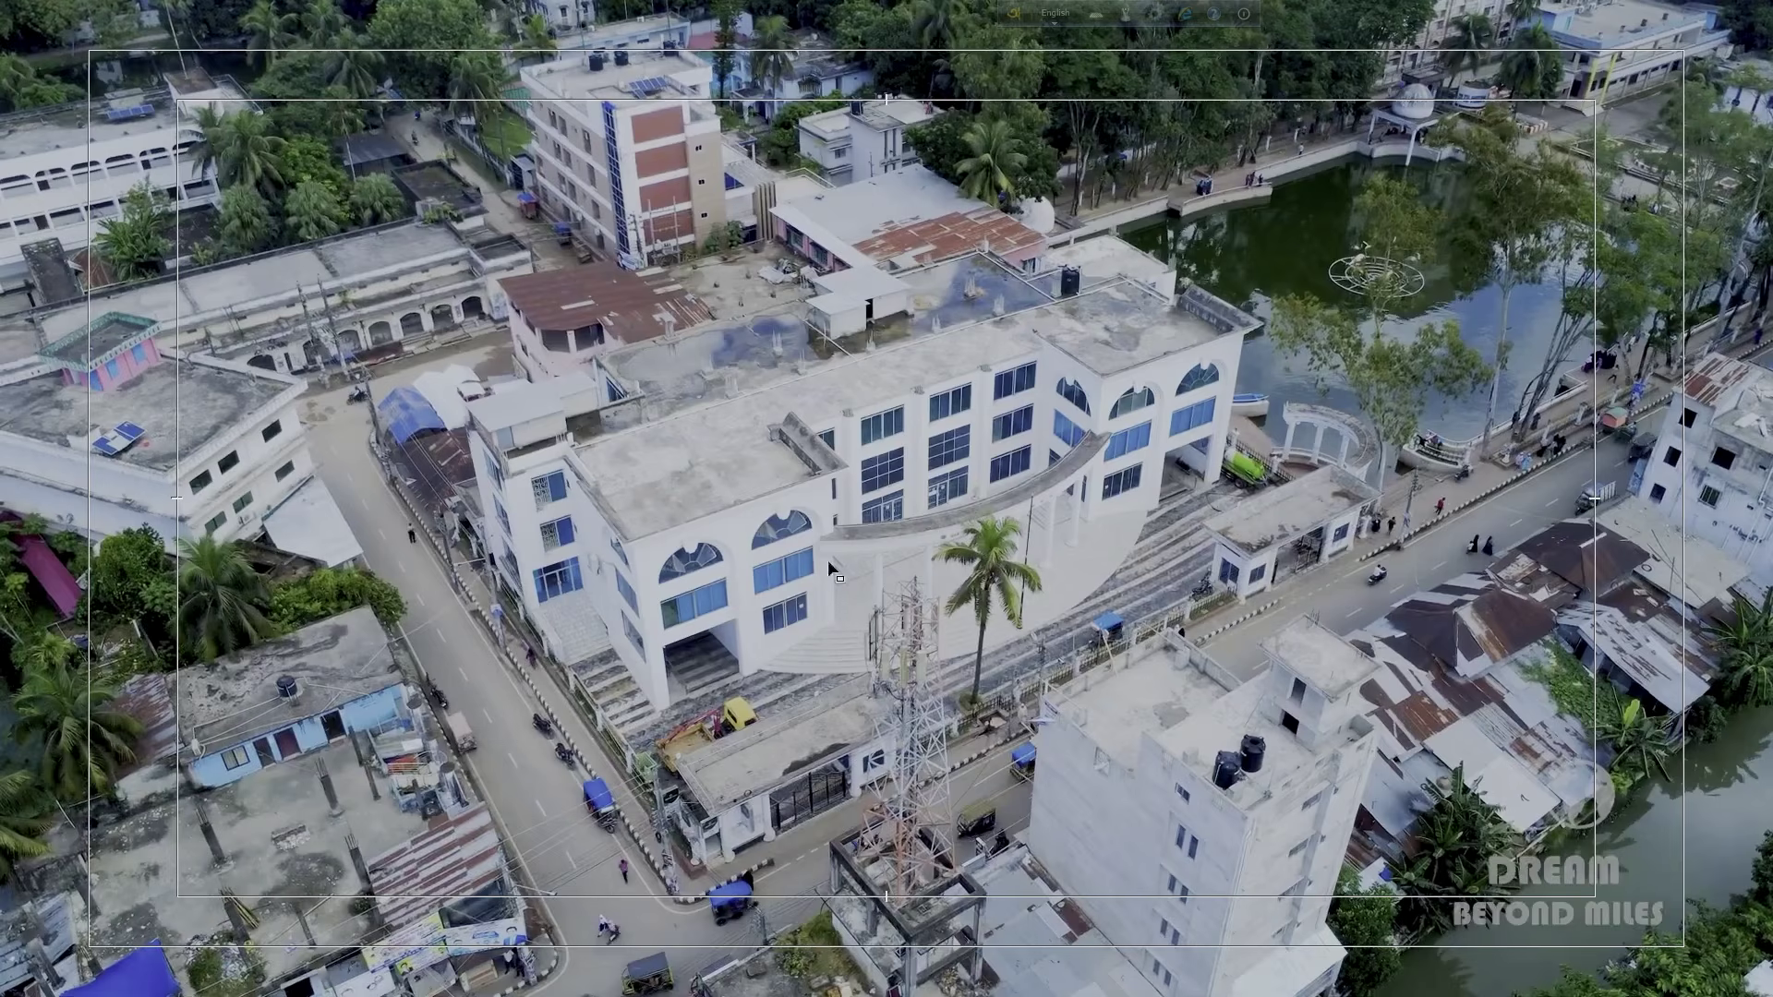
pyautogui.hotkey('ctrl', '`')
pyautogui.moveTo(933, 574); pyautogui.dragTo(872, 595)
pyautogui.moveTo(914, 661); pyautogui.dragTo(864, 743)
pyautogui.press('e')
pyautogui.moveTo(717, 699); pyautogui.dragTo(667, 768)
pyautogui.press('d')
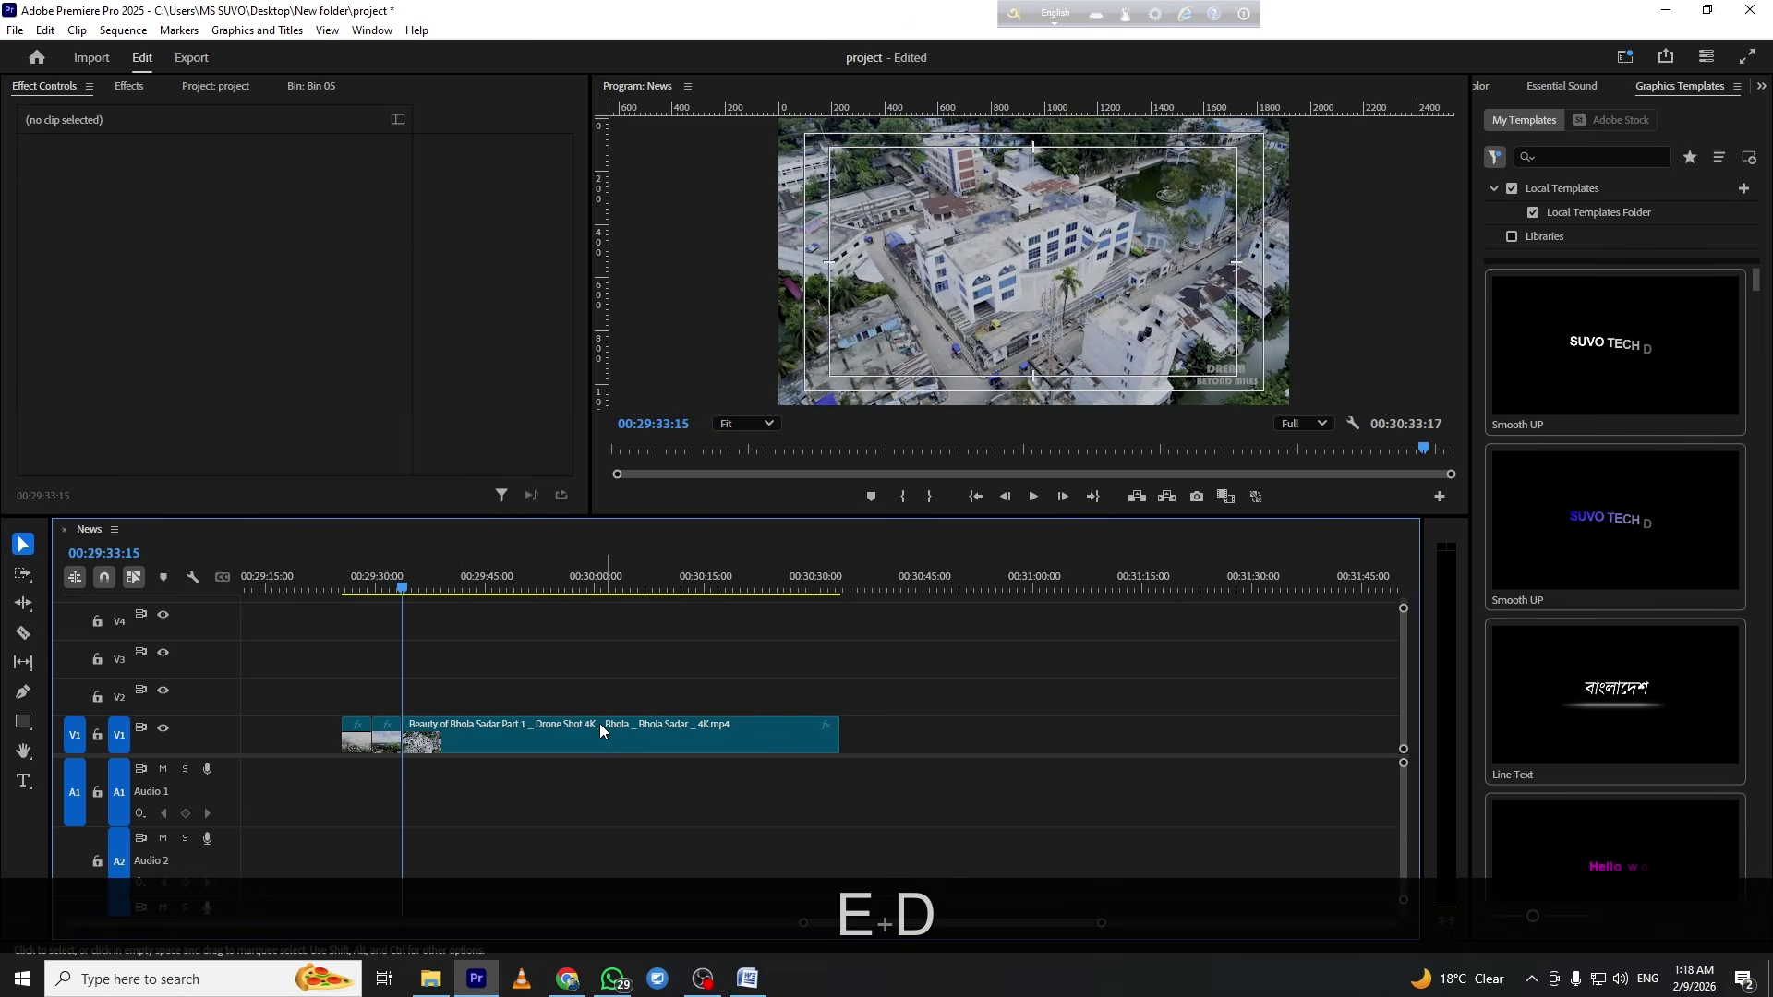
# Play the white building shot, skim ahead and split the Beauty of Bhola Sadar clip at about 00:29:54
pyautogui.press('space')
pyautogui.click(534, 656)
pyautogui.press('=')
pyautogui.press('=')
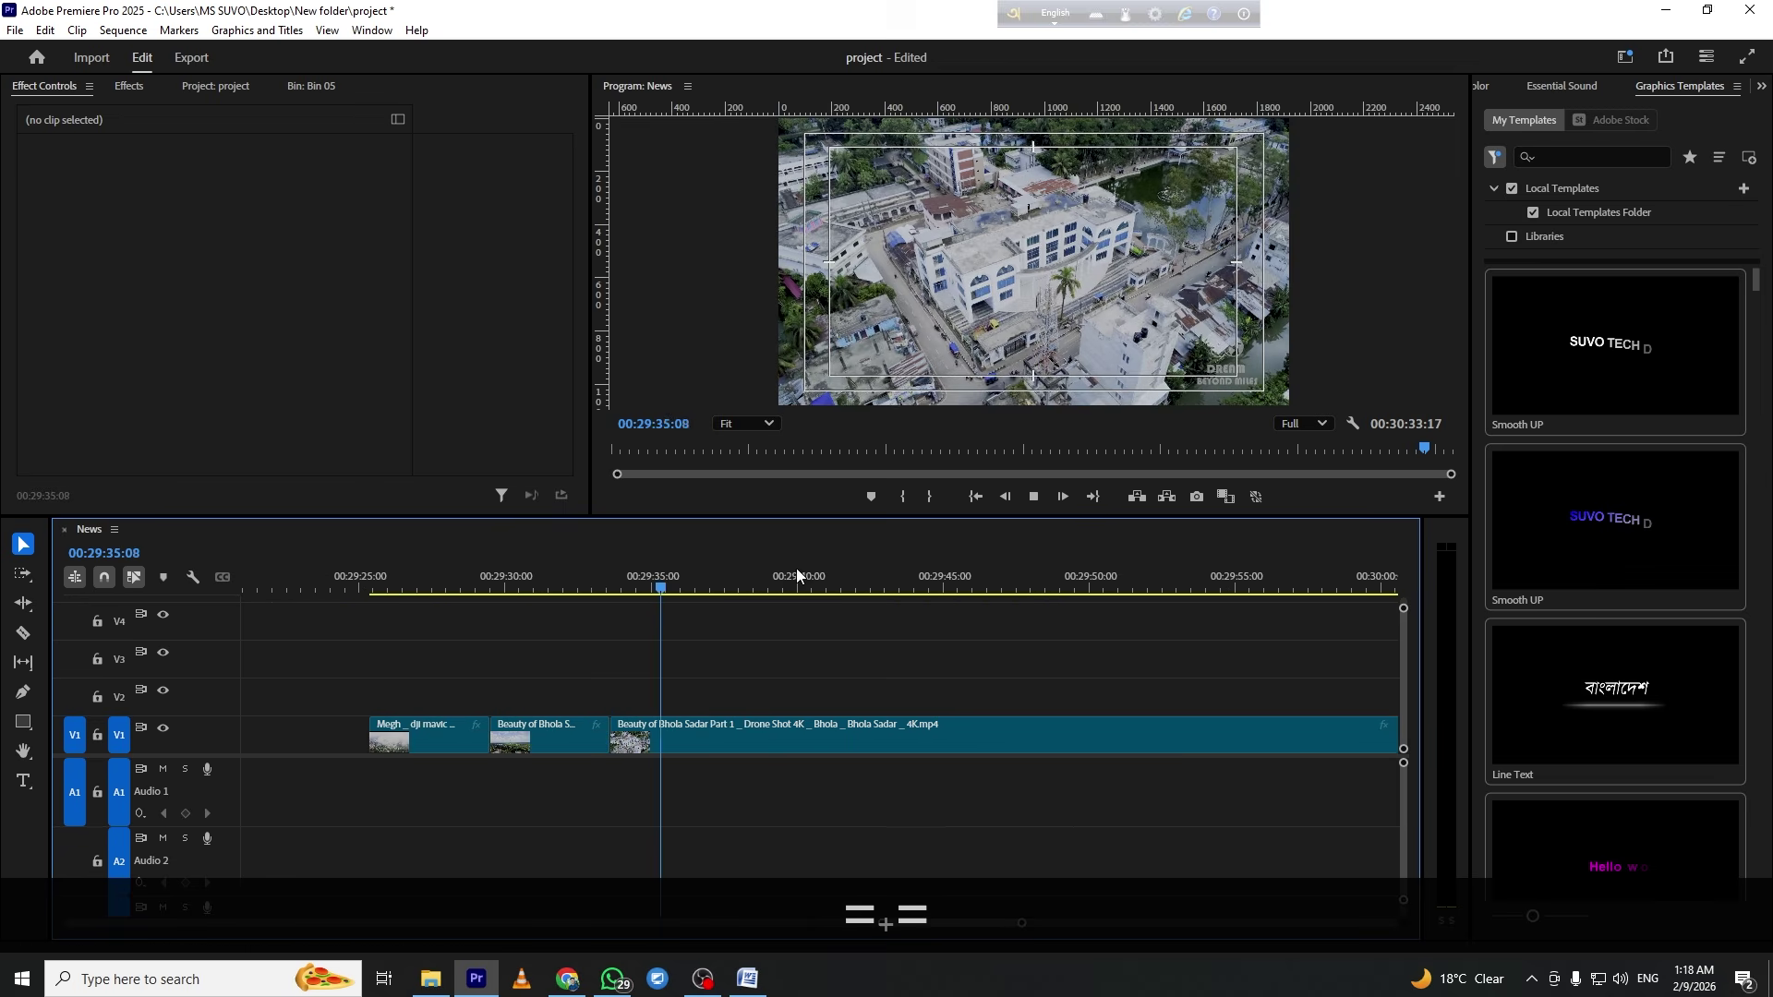
pyautogui.moveTo(796, 600); pyautogui.dragTo(1022, 632)
pyautogui.moveTo(1292, 651); pyautogui.dragTo(1222, 645)
pyautogui.click(1189, 743)
pyautogui.press('e')
# Split the clip at the stadium shot at 00:30:02:13, delete the section before it and check the shot full screen
pyautogui.scroll(-2, 1061, 665)
pyautogui.scroll(-2, 911, 569)
pyautogui.moveTo(1034, 598)
pyautogui.mouseDown()
pyautogui.moveTo(1090, 607)
pyautogui.moveTo(1066, 605)
pyautogui.mouseUp()
pyautogui.press('e')
pyautogui.press('f')
pyautogui.hotkey('ctrl', '`')
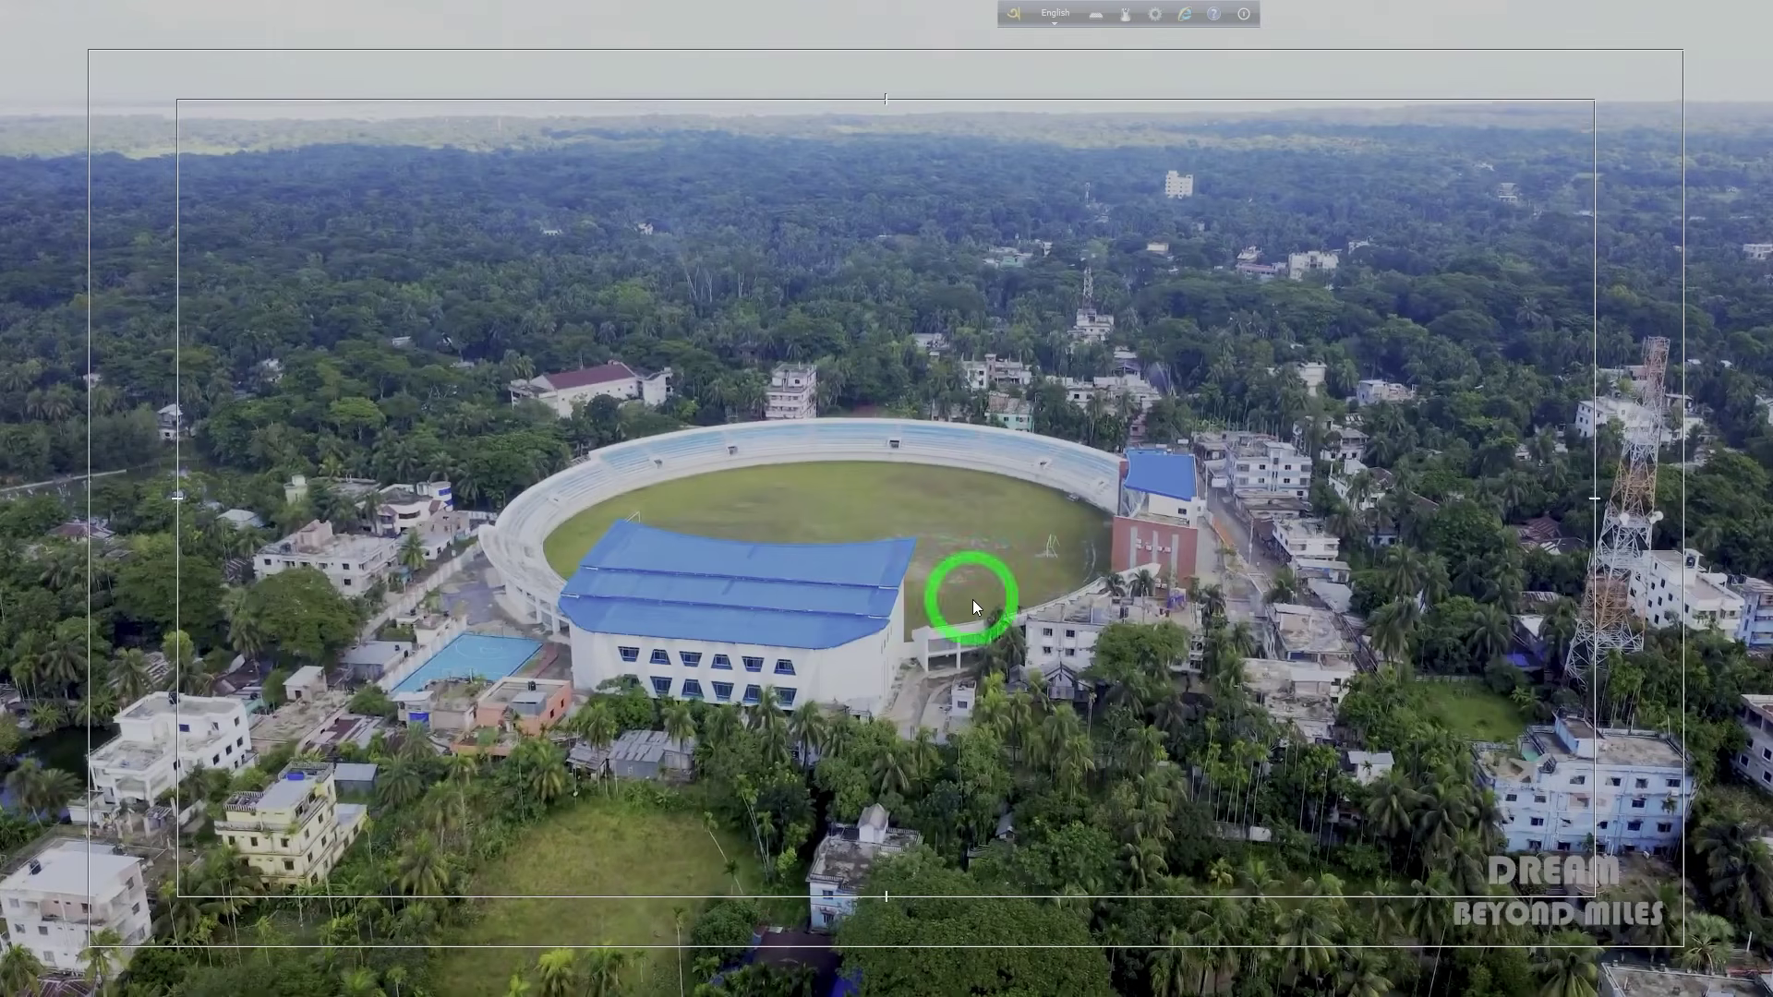
pyautogui.hotkey('ctrl', '`')
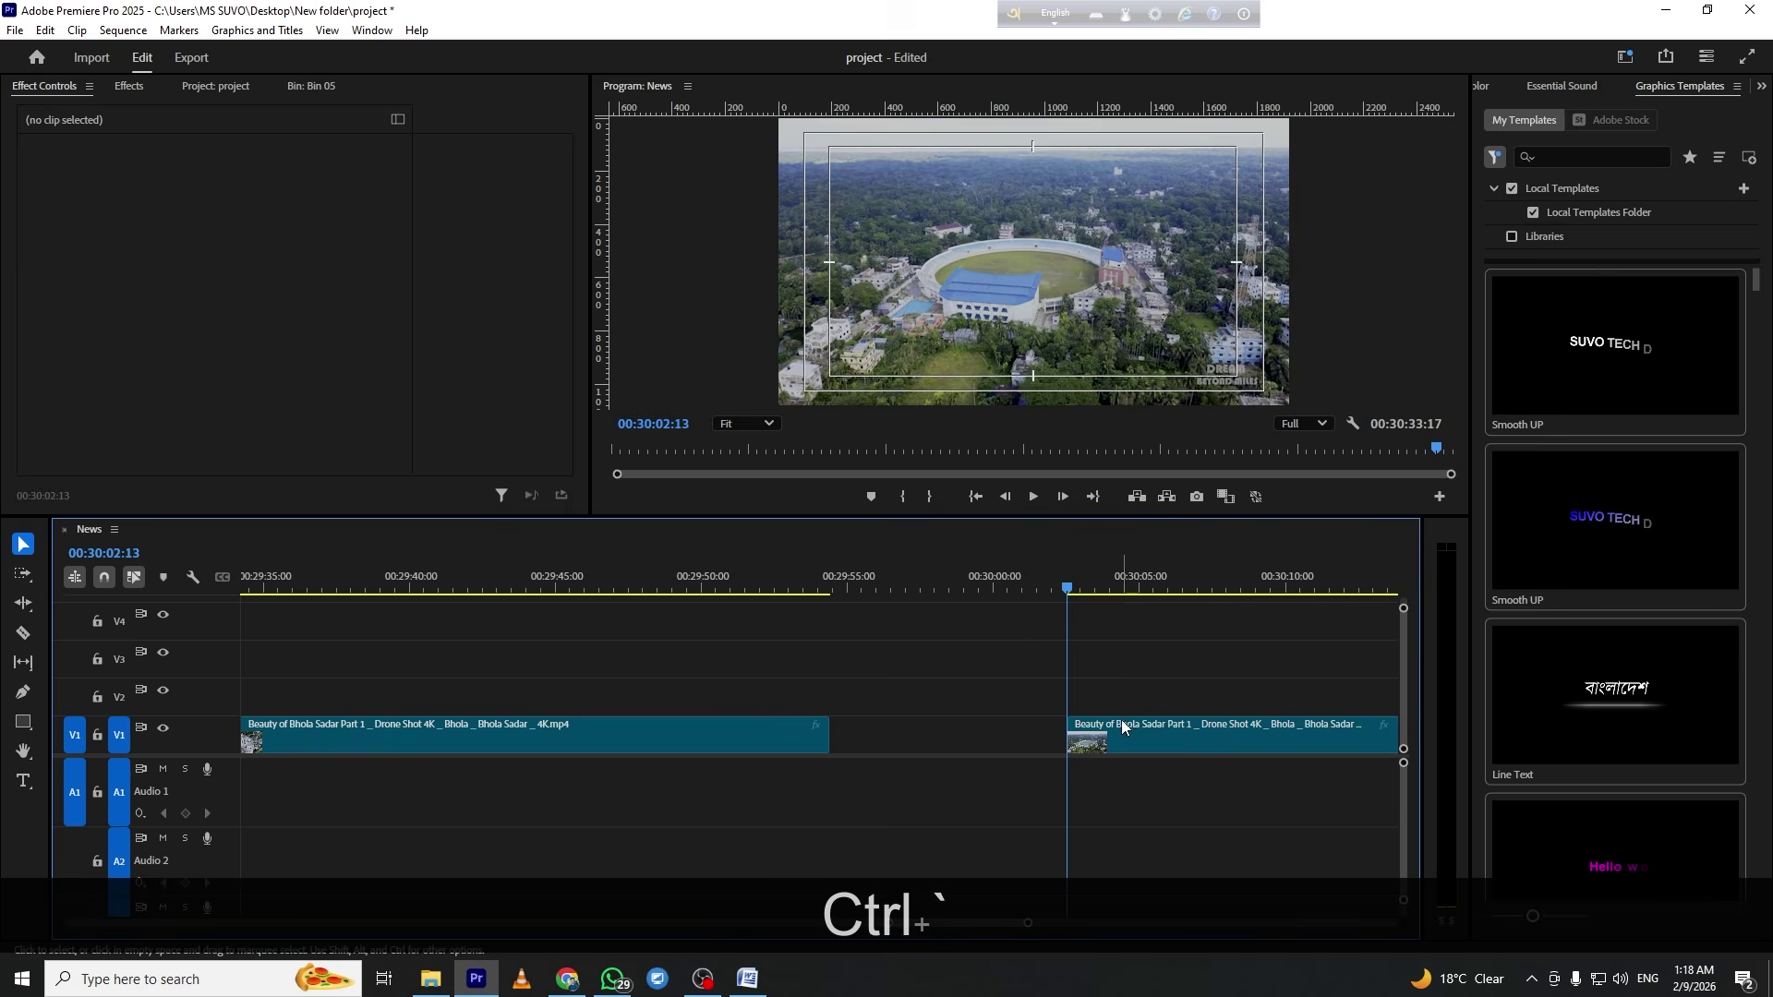
# Split the stadium shot at 00:30:07:09 and delete all the remaining footage after it
pyautogui.press('space')
pyautogui.moveTo(899, 573); pyautogui.dragTo(988, 622)
pyautogui.click(993, 737)
pyautogui.press('e')
pyautogui.press('space')
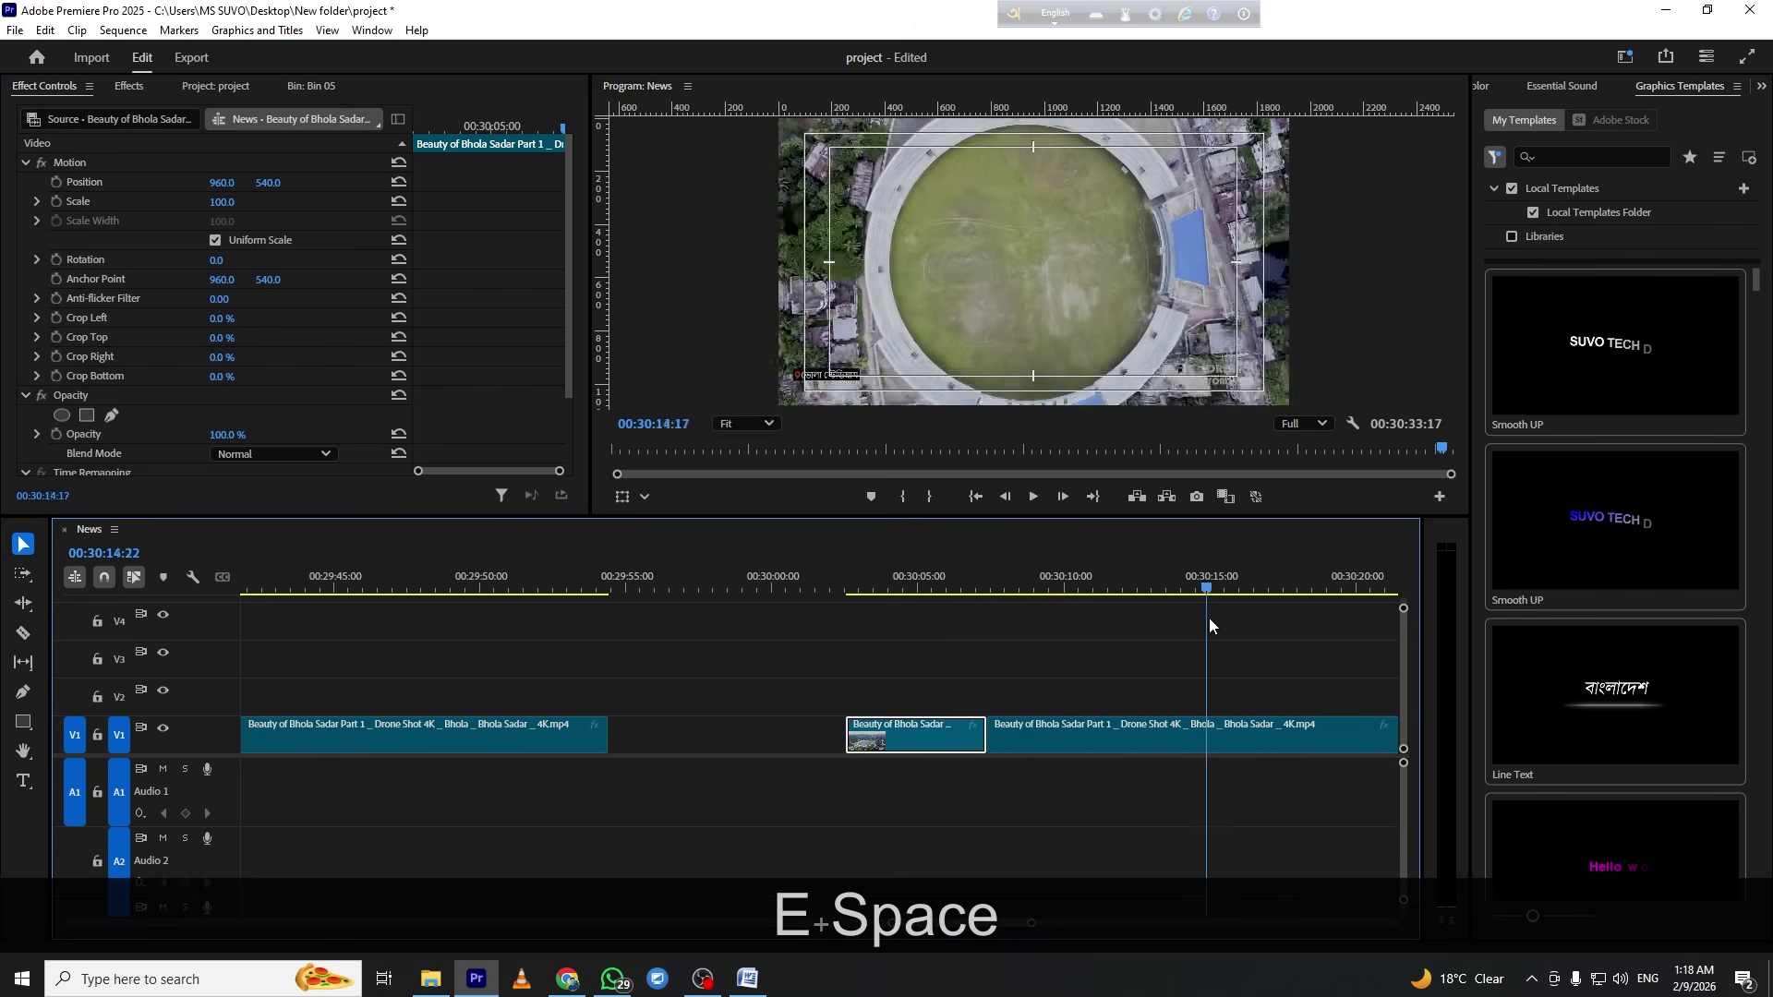
pyautogui.press('-')
pyautogui.moveTo(940, 585); pyautogui.dragTo(856, 591)
pyautogui.press('Delete')
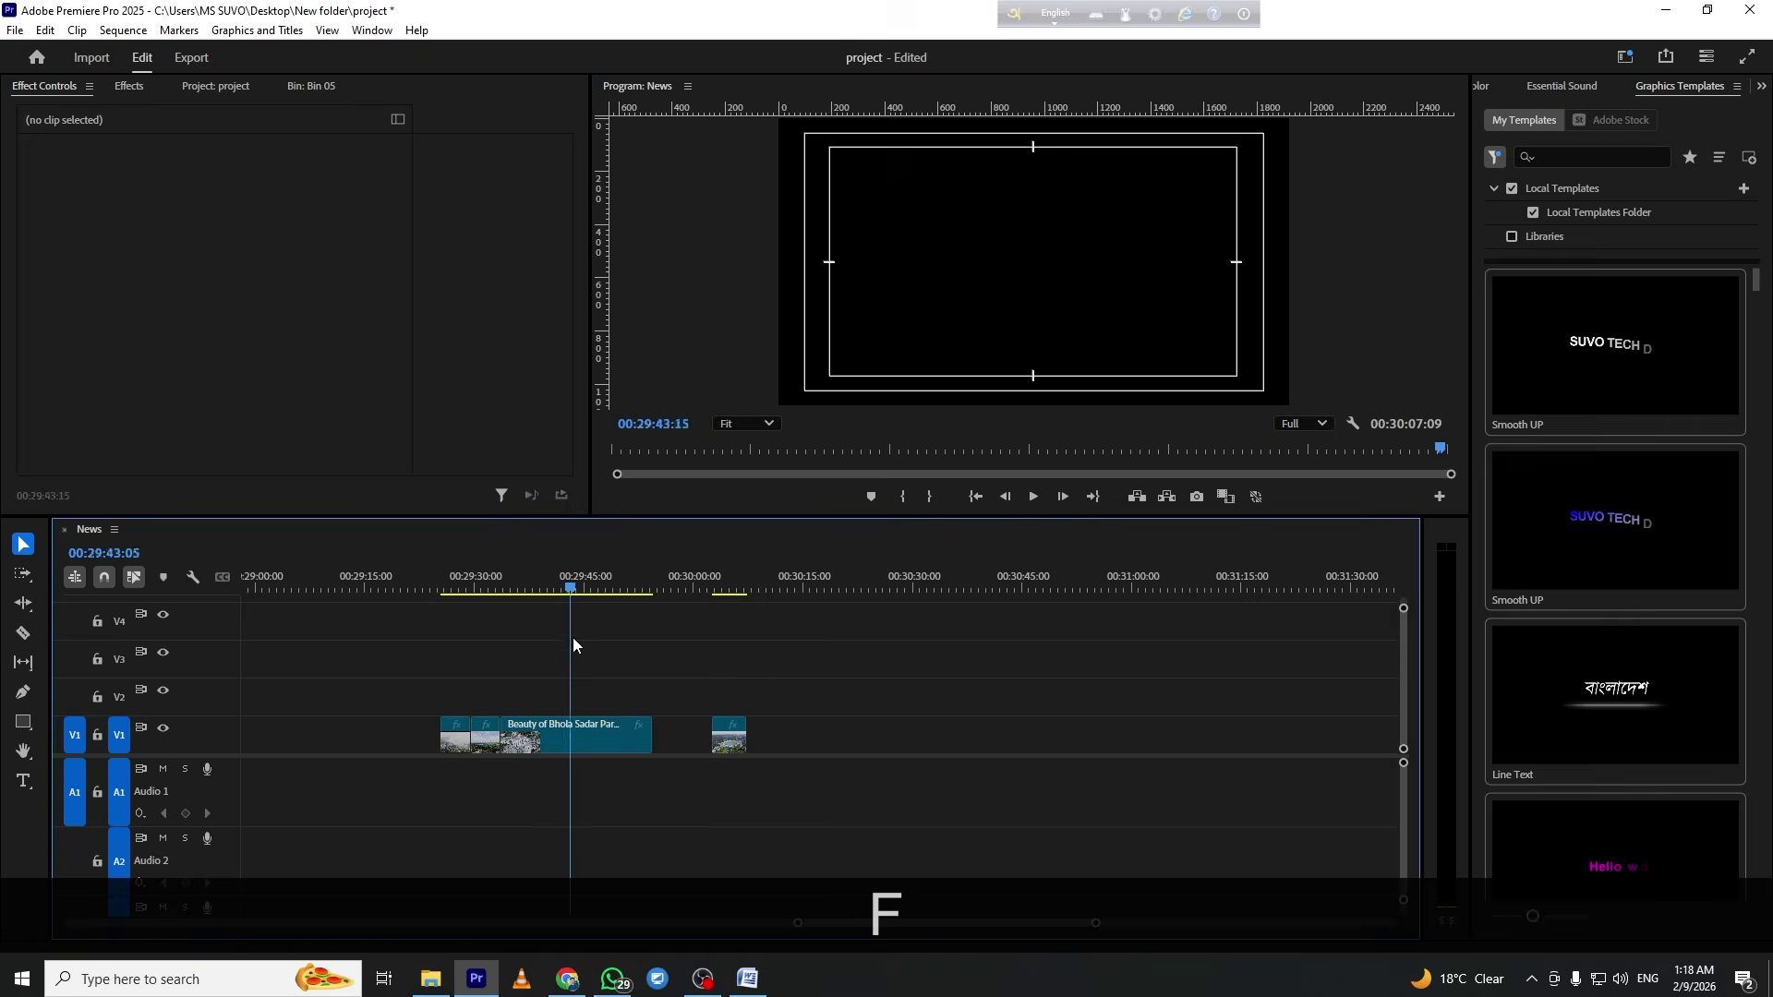
# Enlarge the Megh drone shot to a scale of 114.5 so that it fills the frame
pyautogui.moveTo(572, 643); pyautogui.dragTo(462, 670)
pyautogui.press('=')
pyautogui.press('=')
pyautogui.press('=')
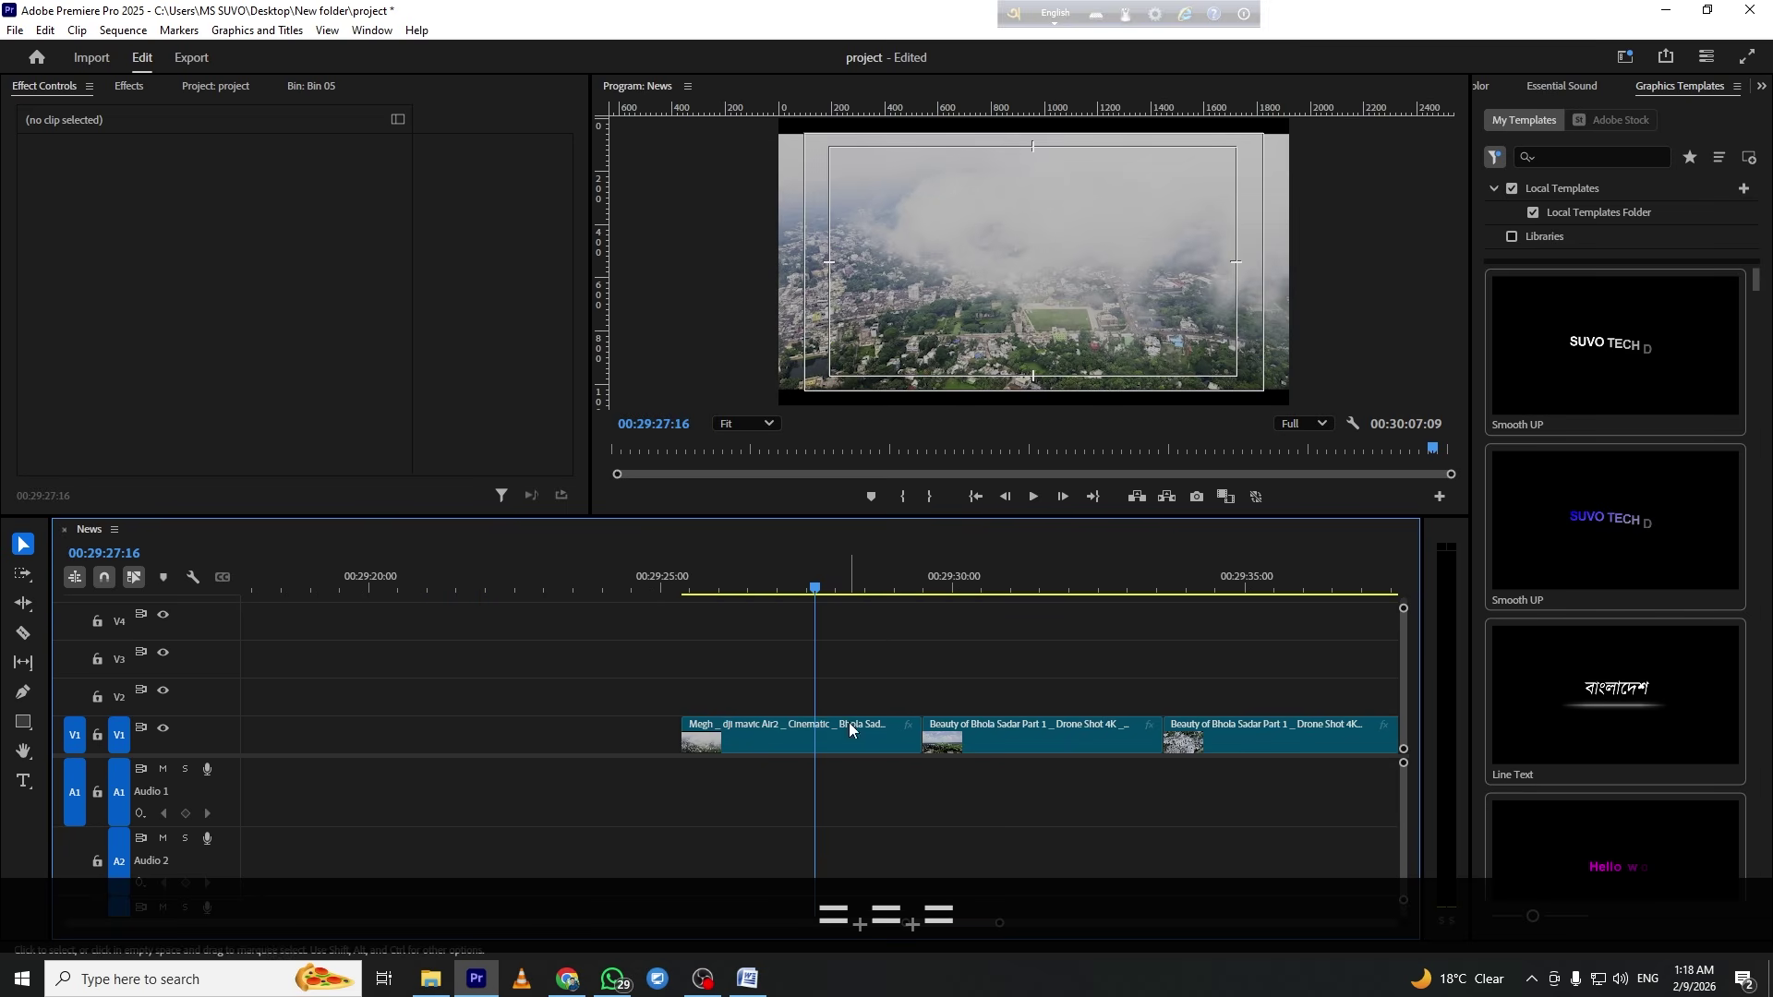
pyautogui.click(1115, 273)
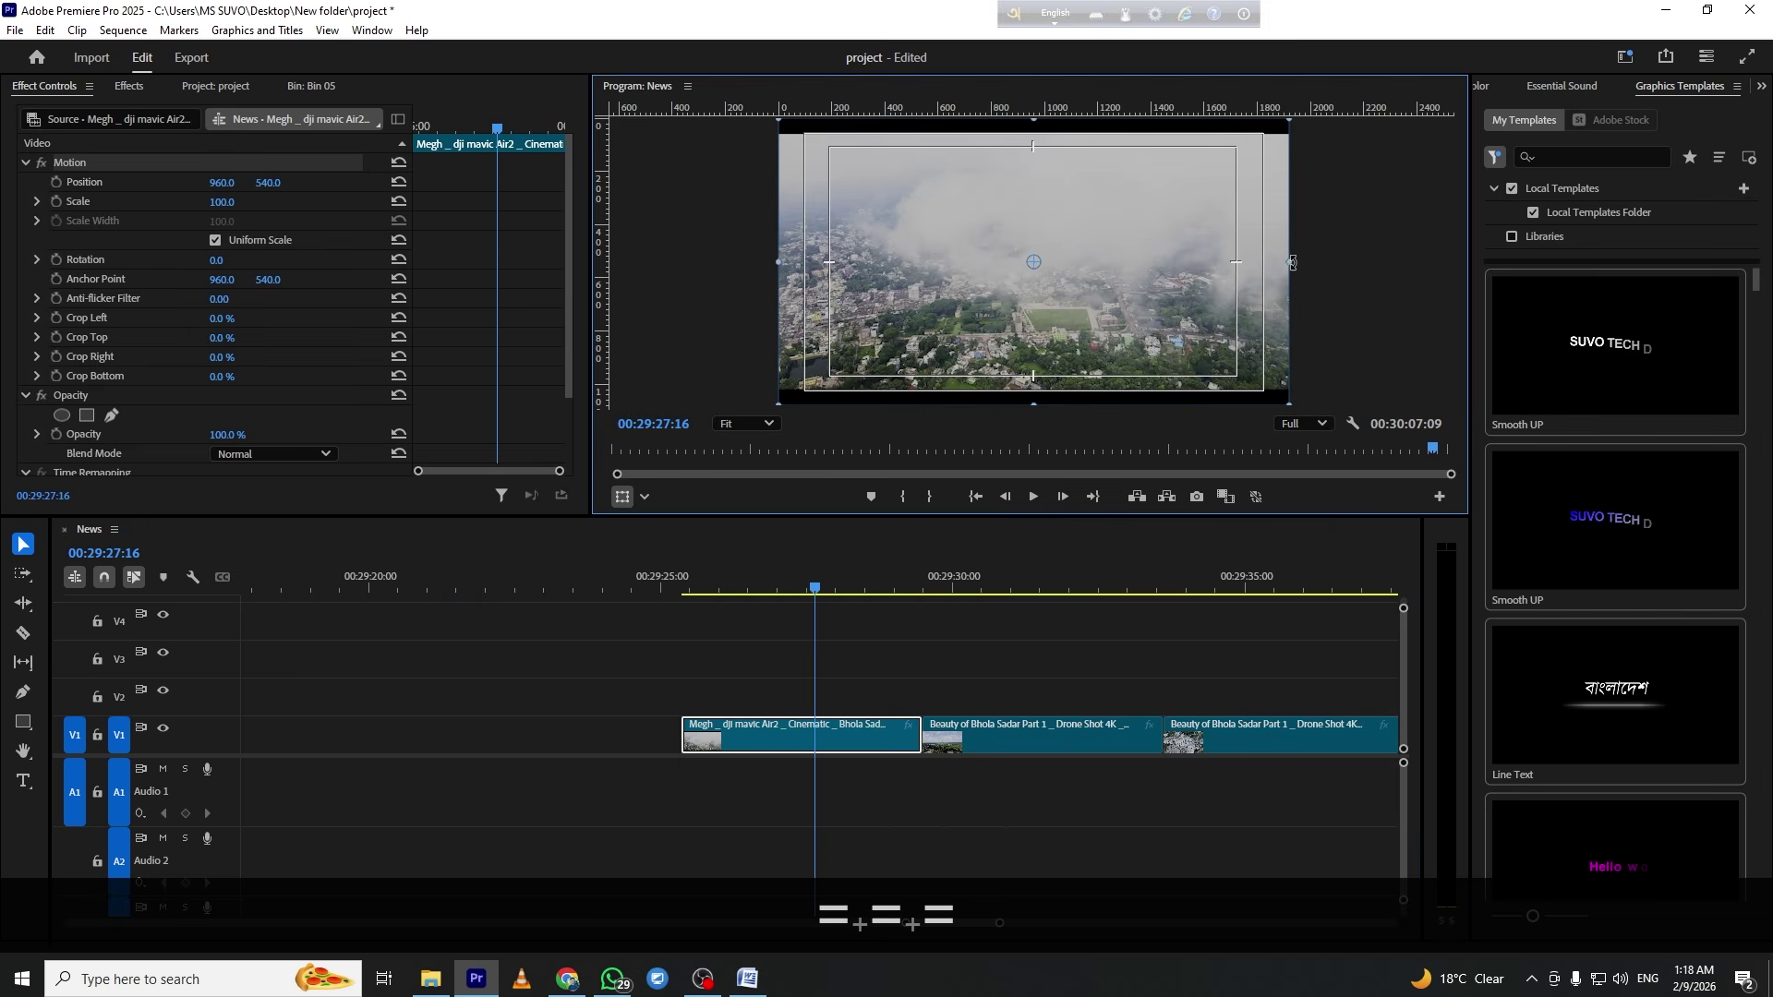
pyautogui.moveTo(1290, 262); pyautogui.dragTo(1327, 274)
pyautogui.click(885, 671)
pyautogui.click(728, 591)
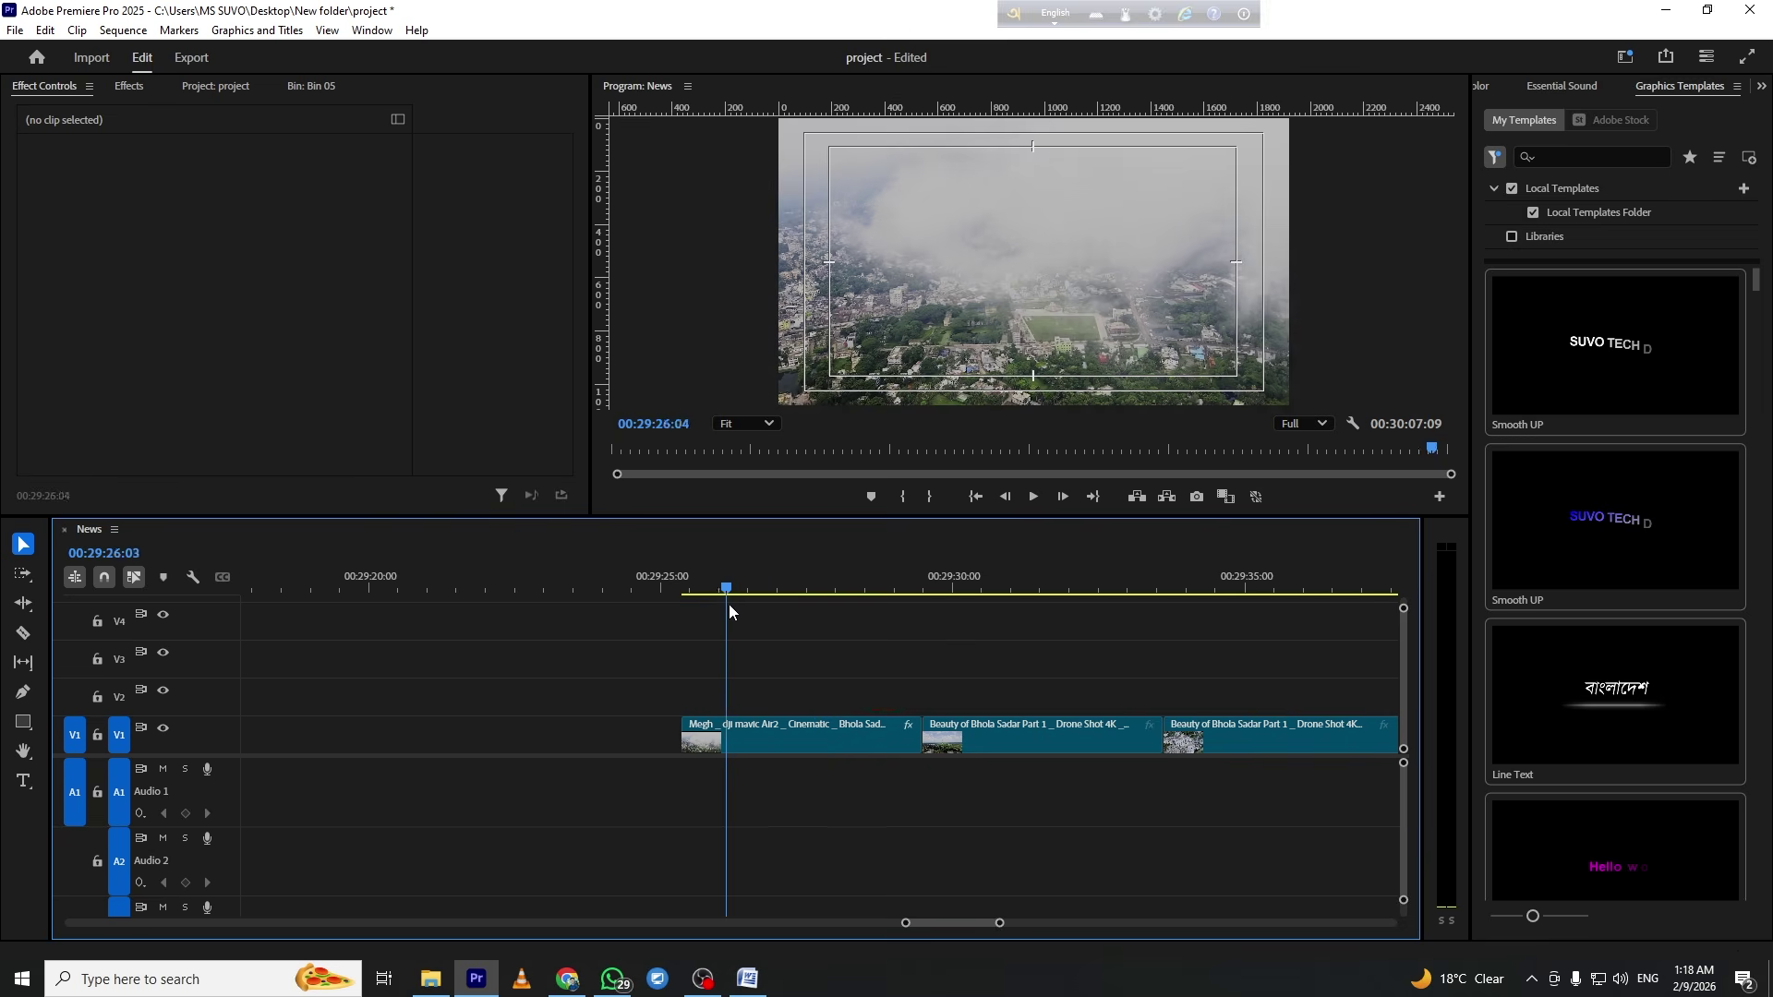
# Add a Scale keyframe at the first frame of the Megh clip, 00:29:25:09
pyautogui.press('=')
pyautogui.press('=')
pyautogui.press('=')
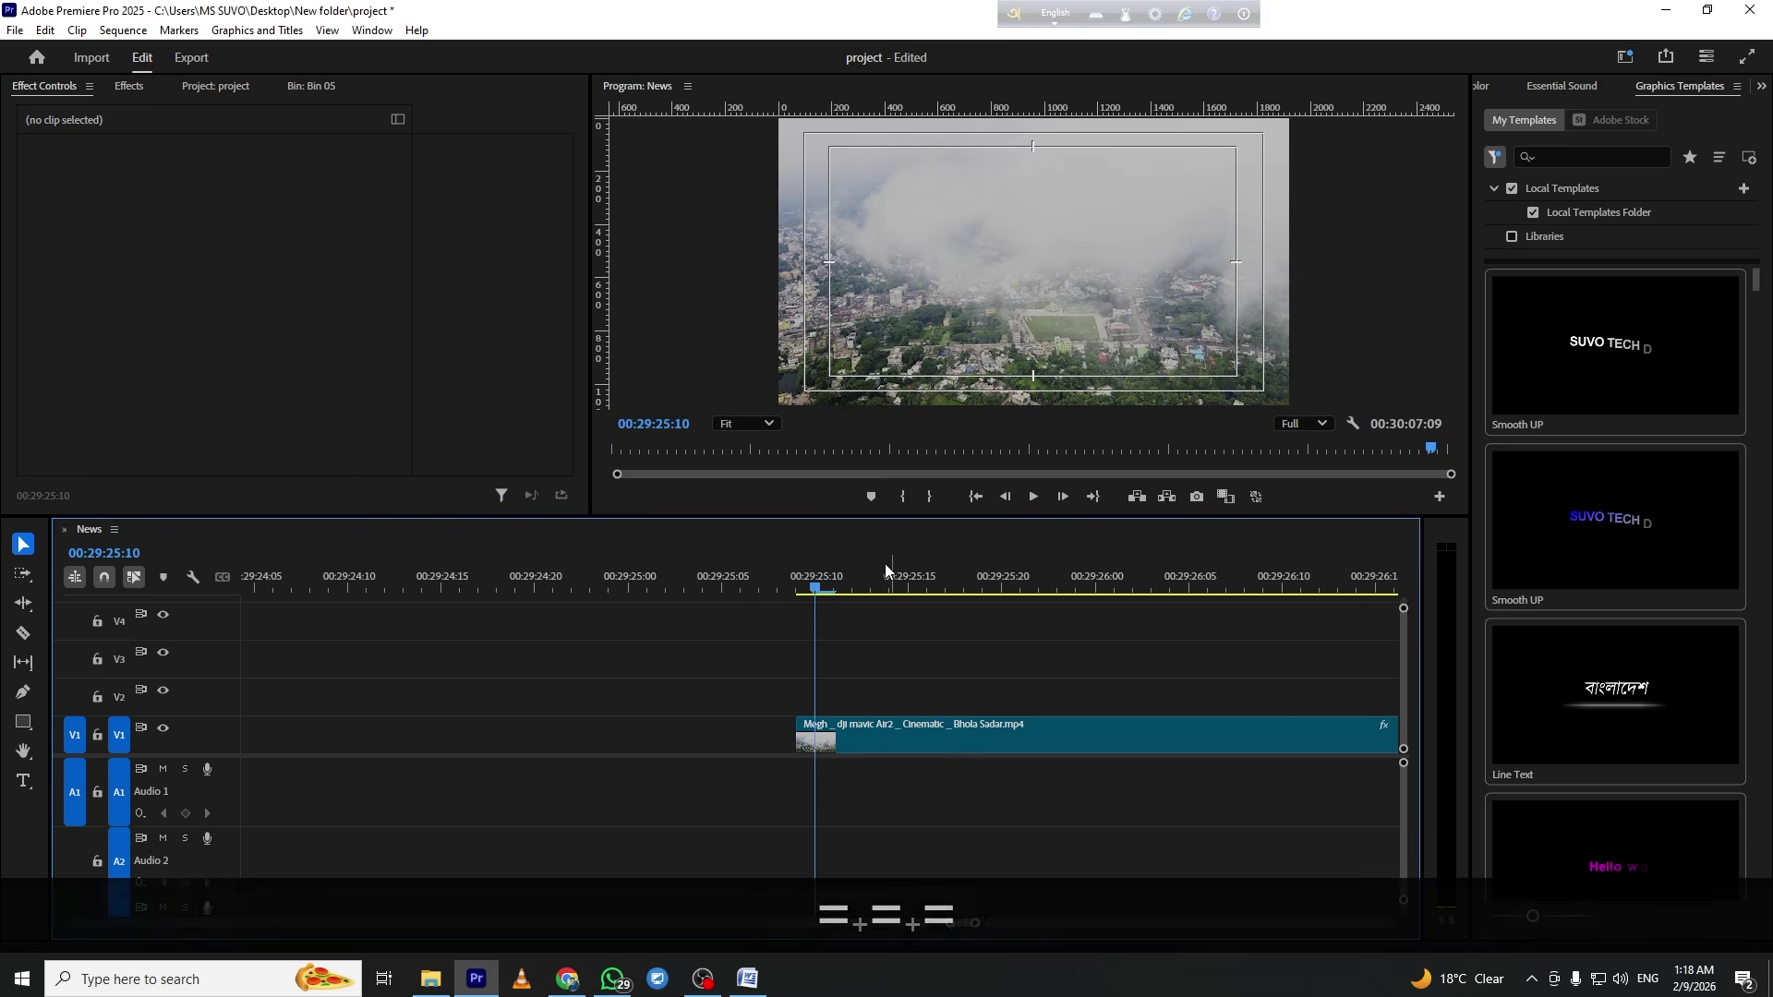
pyautogui.click(874, 732)
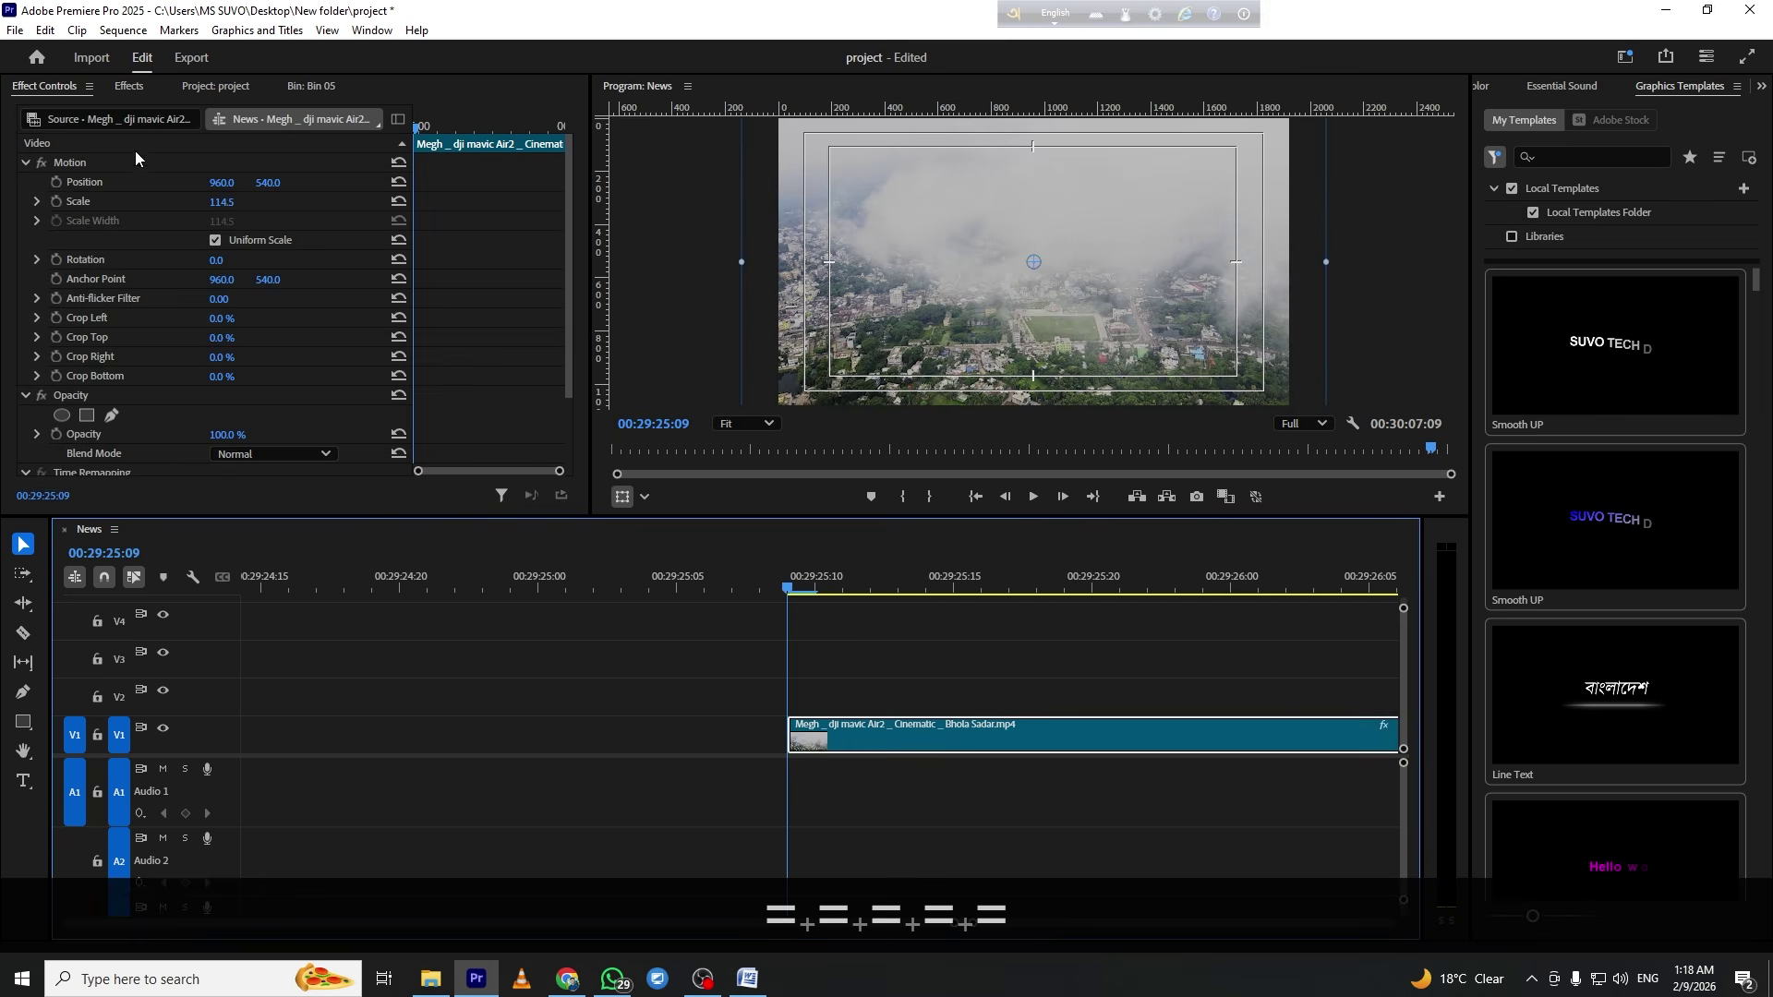
pyautogui.click(56, 201)
# Create a second Scale keyframe of 163.5 on the Megh clip and move it to the clip's end
pyautogui.press('space')
pyautogui.press('space')
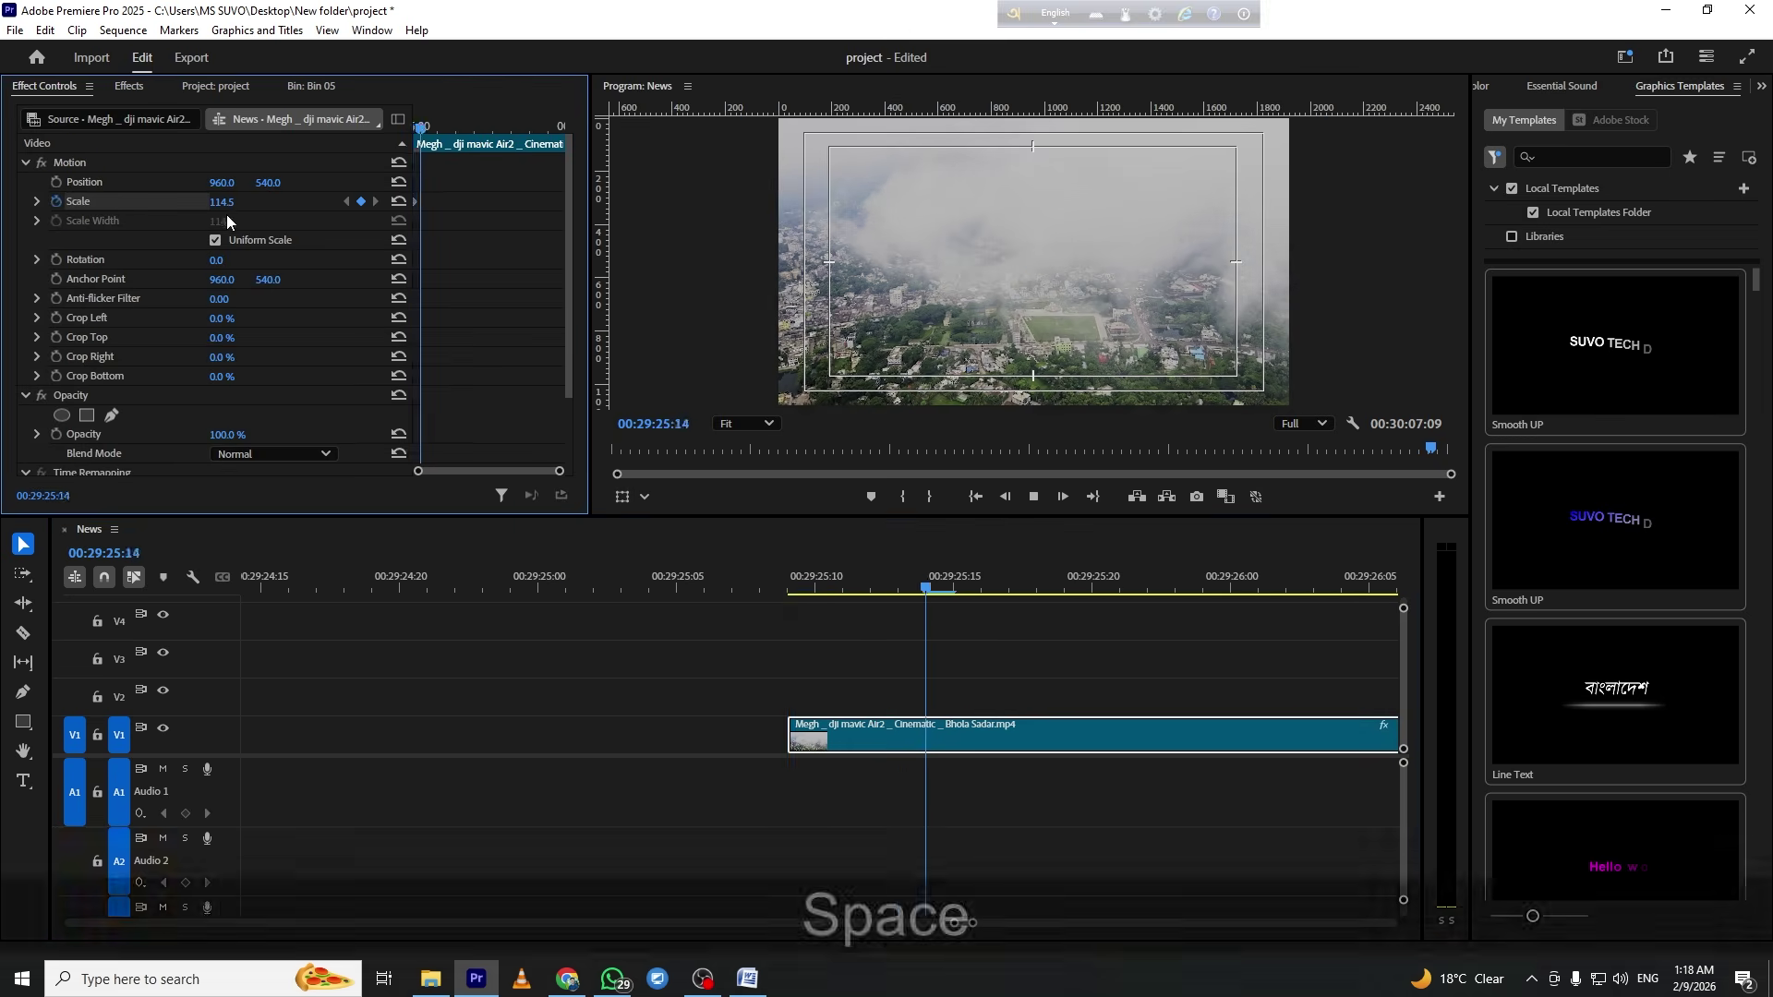
pyautogui.moveTo(222, 208); pyautogui.dragTo(203, 207)
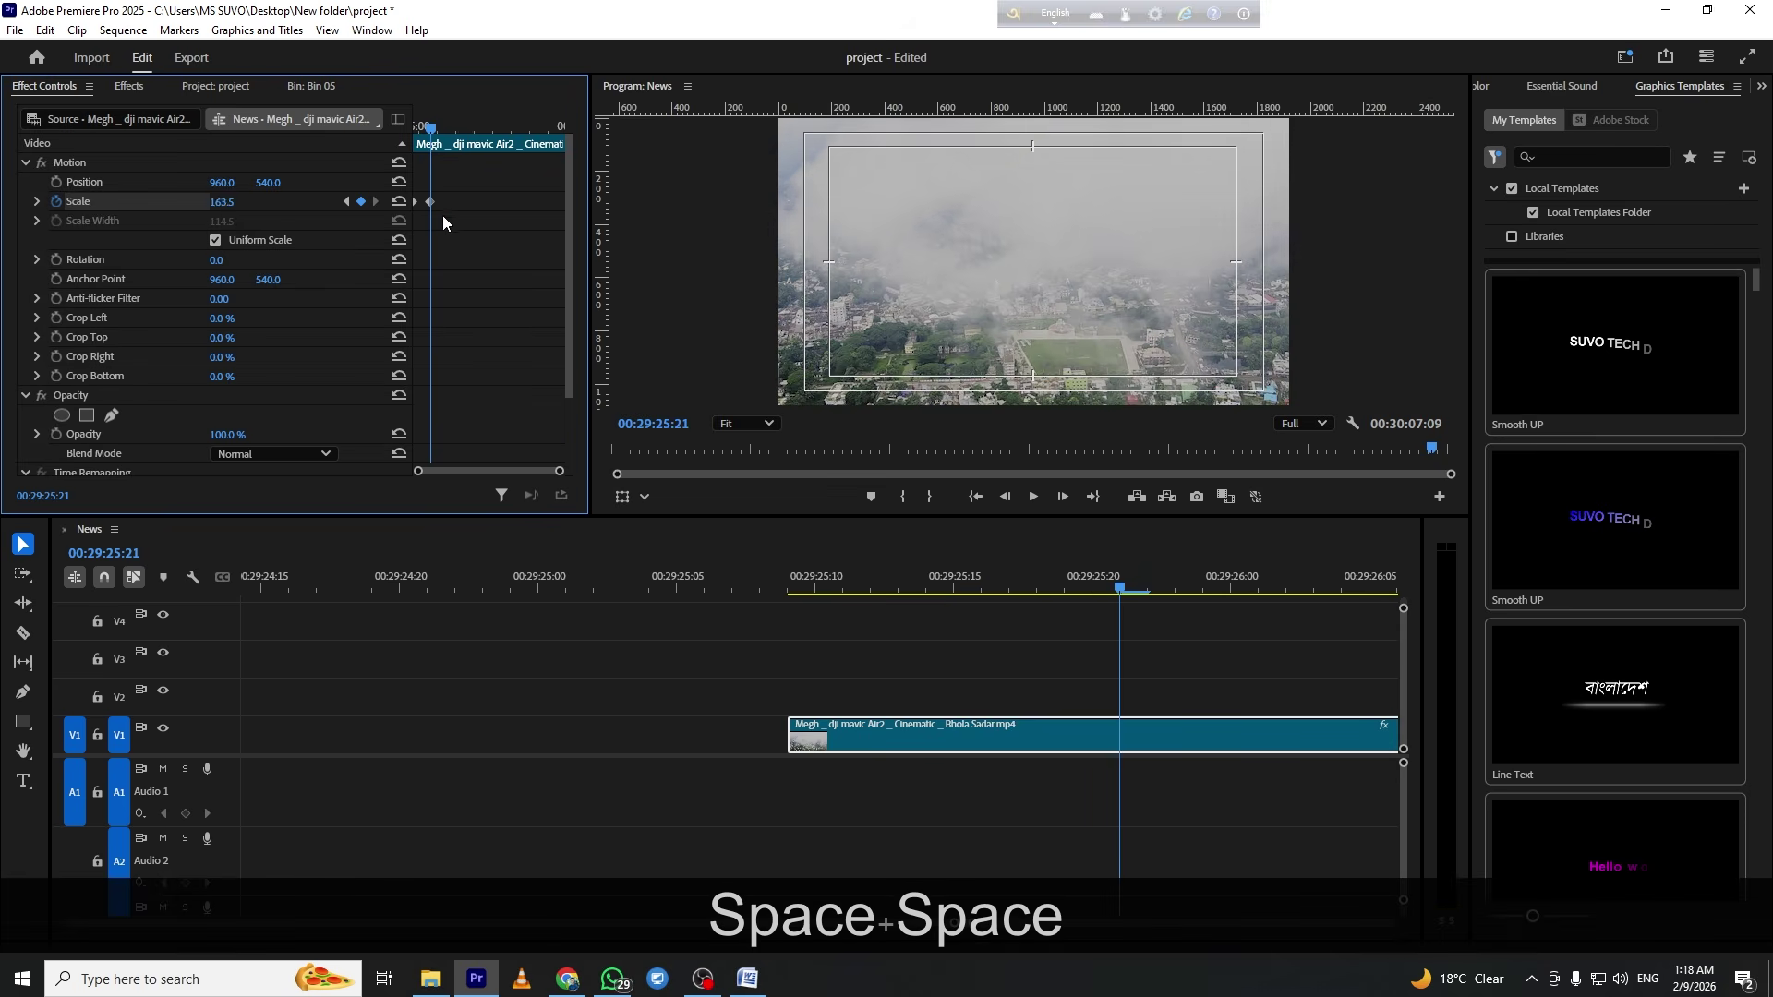
pyautogui.moveTo(452, 202); pyautogui.dragTo(581, 175)
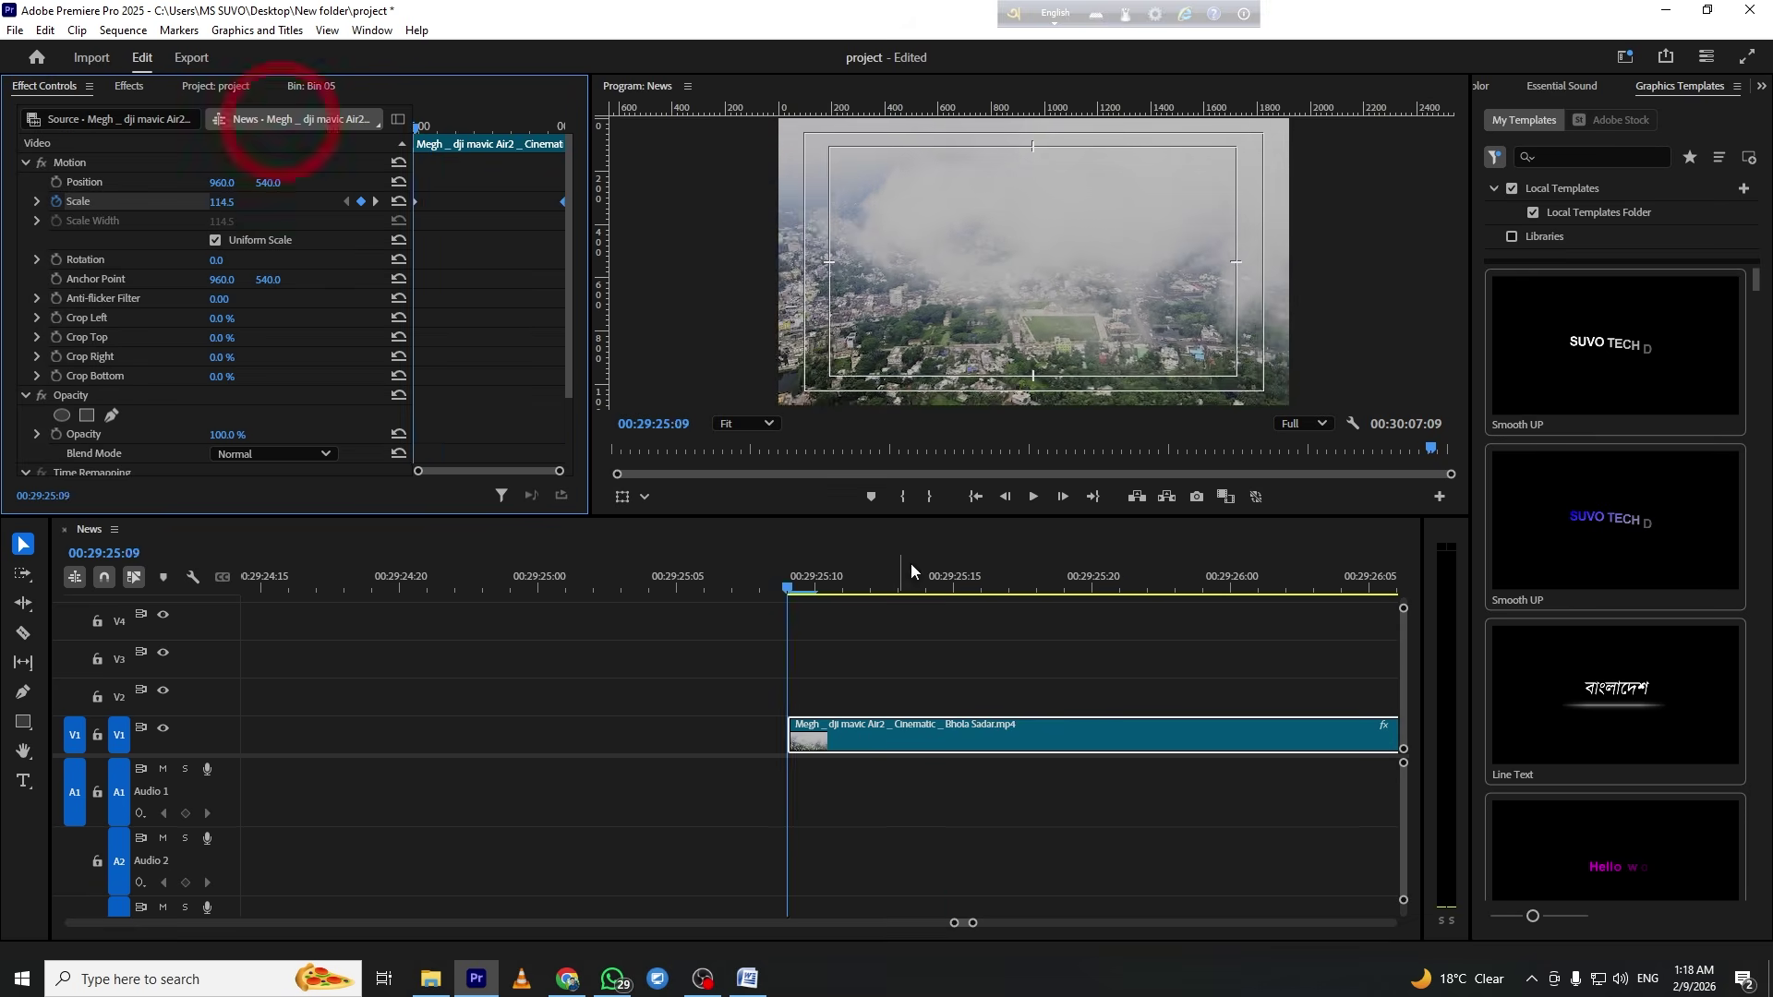
# Play the Megh drone shot full screen to check its zoom animation
pyautogui.click(890, 651)
pyautogui.press('space')
pyautogui.hotkey('ctrl', '`')
pyautogui.hotkey('ctrl', '`')
pyautogui.press('space')
pyautogui.press('-')
pyautogui.press('-')
pyautogui.click(803, 645)
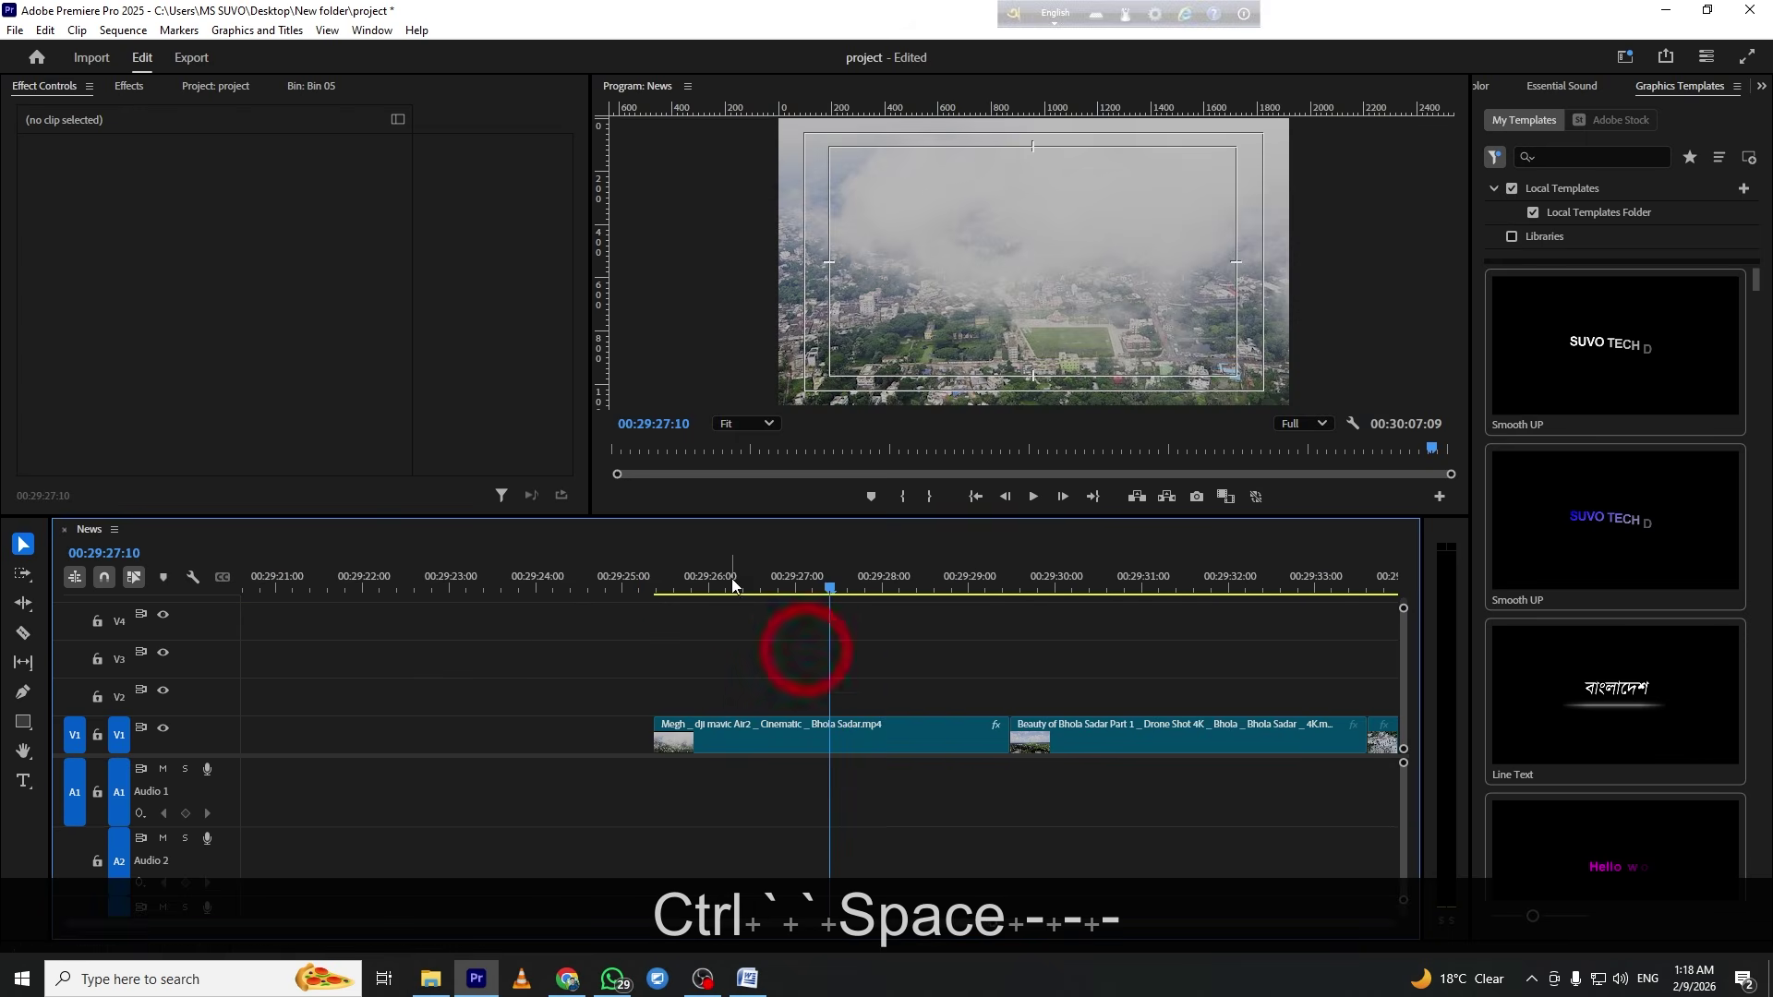
# Cut the Megh drone shot down to about 1.3 seconds and ripple delete the rest
pyautogui.click(662, 590)
pyautogui.press('space')
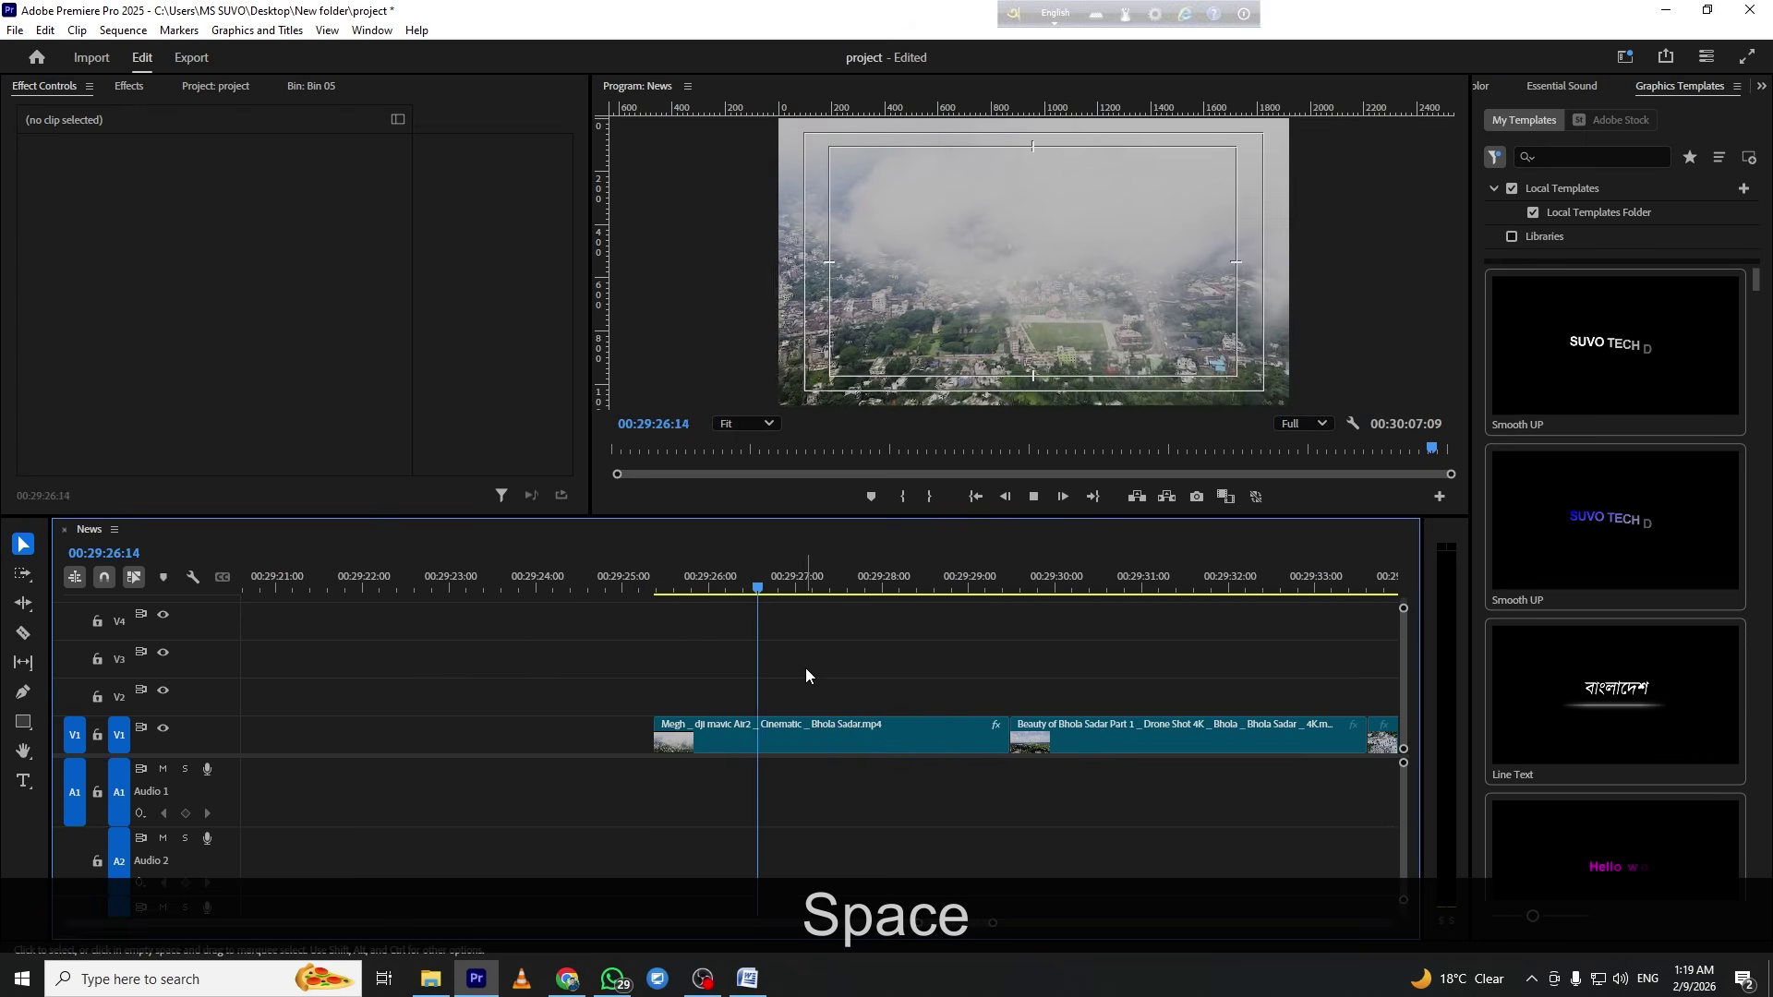
pyautogui.click(828, 748)
pyautogui.press('e')
pyautogui.press('f')
pyautogui.press('d')
pyautogui.press('space')
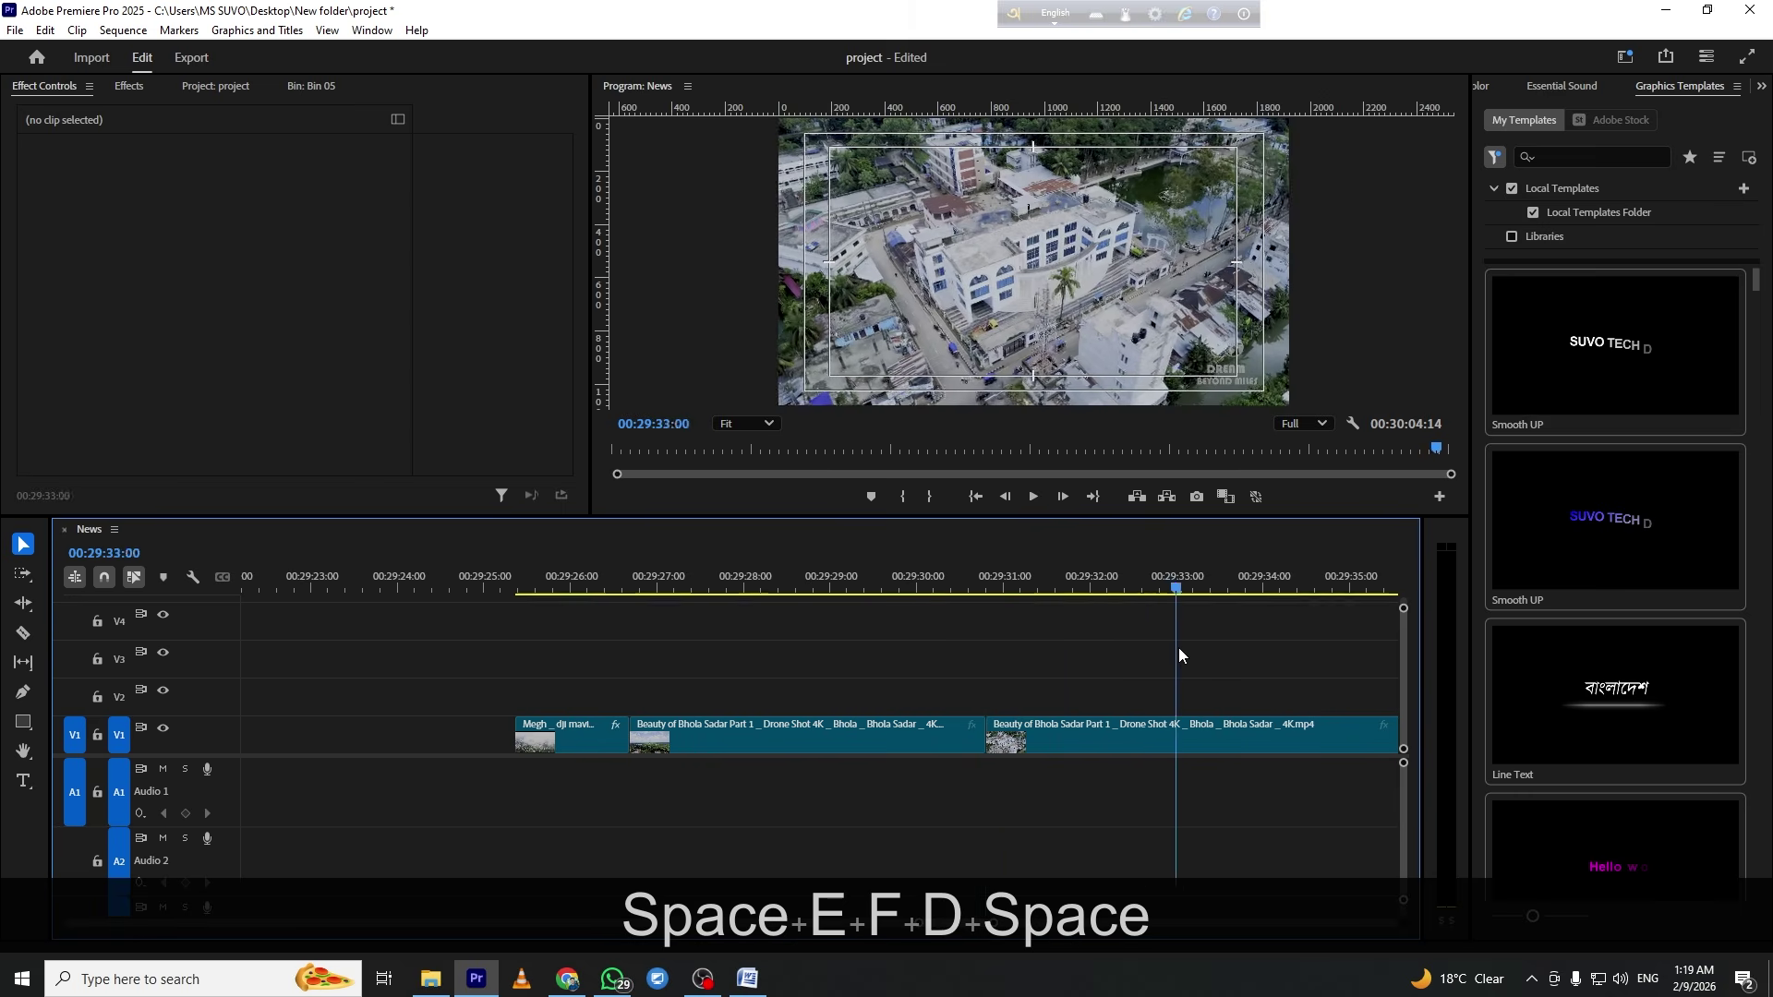
# Move the building drone shot directly after the Megh clip and place the shot that preceded it behind it
pyautogui.press('-')
pyautogui.press('-')
pyautogui.moveTo(961, 683); pyautogui.dragTo(1062, 699)
pyautogui.moveTo(961, 718); pyautogui.dragTo(872, 720)
pyautogui.moveTo(1062, 699); pyautogui.dragTo(1236, 737)
pyautogui.click(1004, 739)
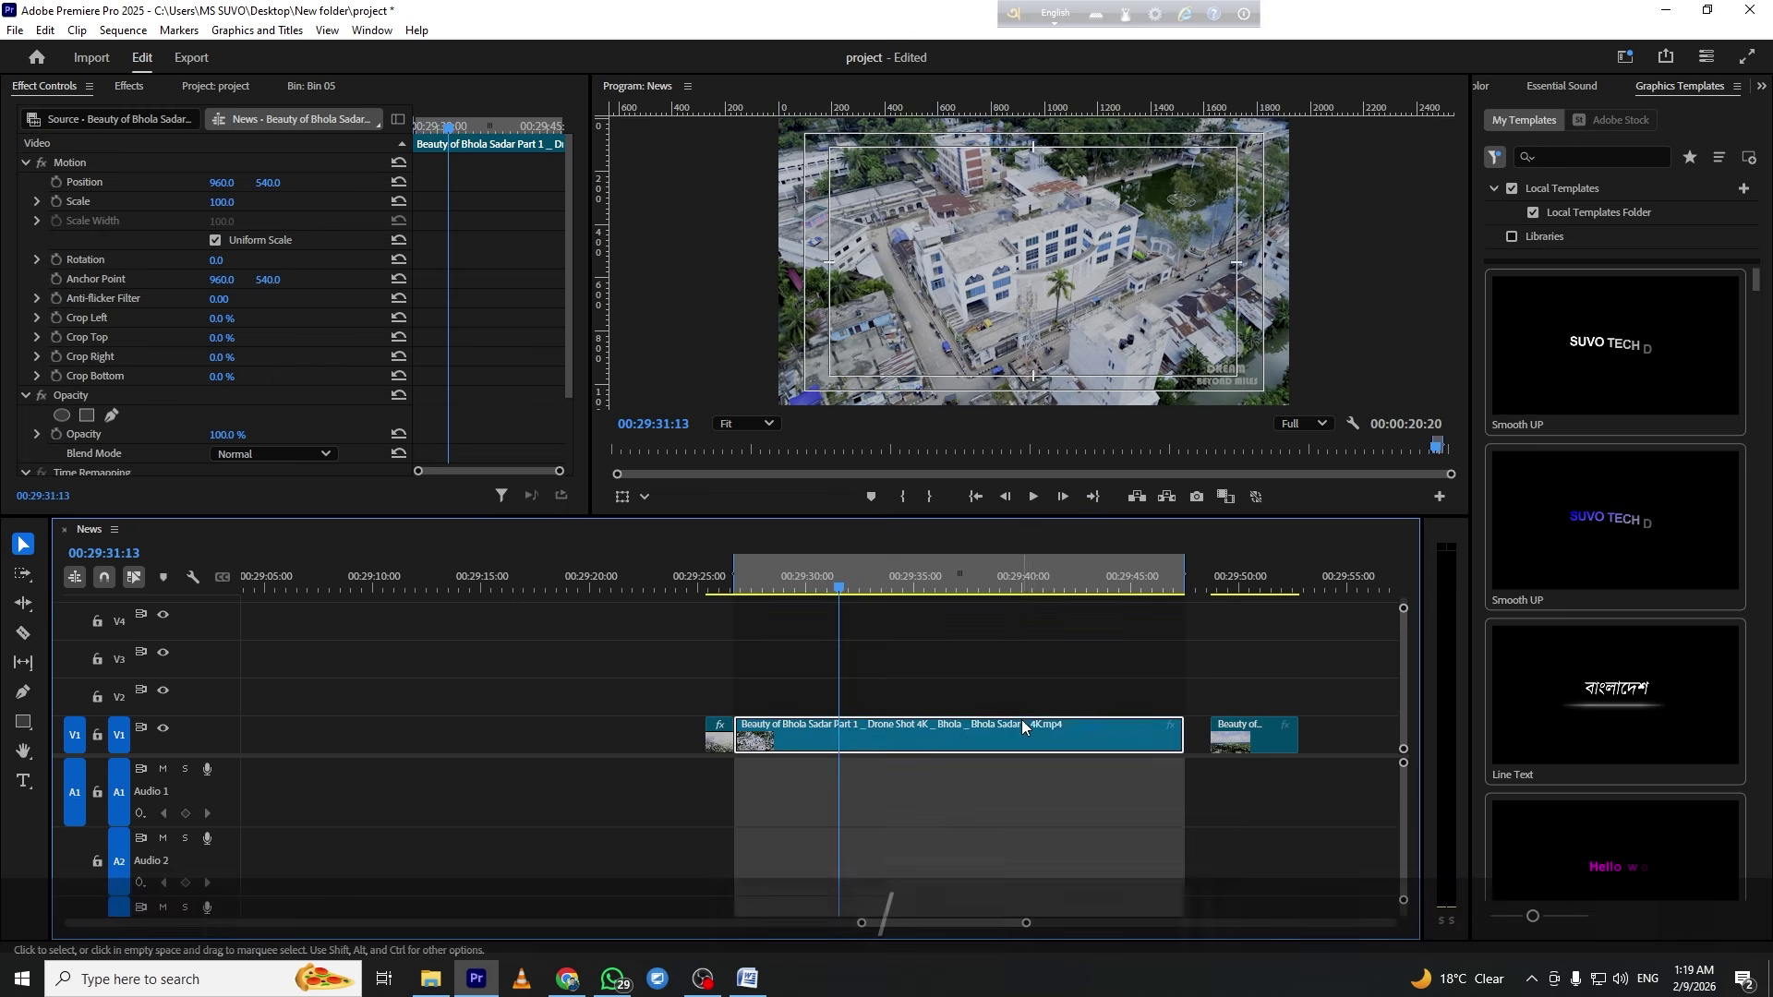
pyautogui.hotkey('ctrl', 'z')
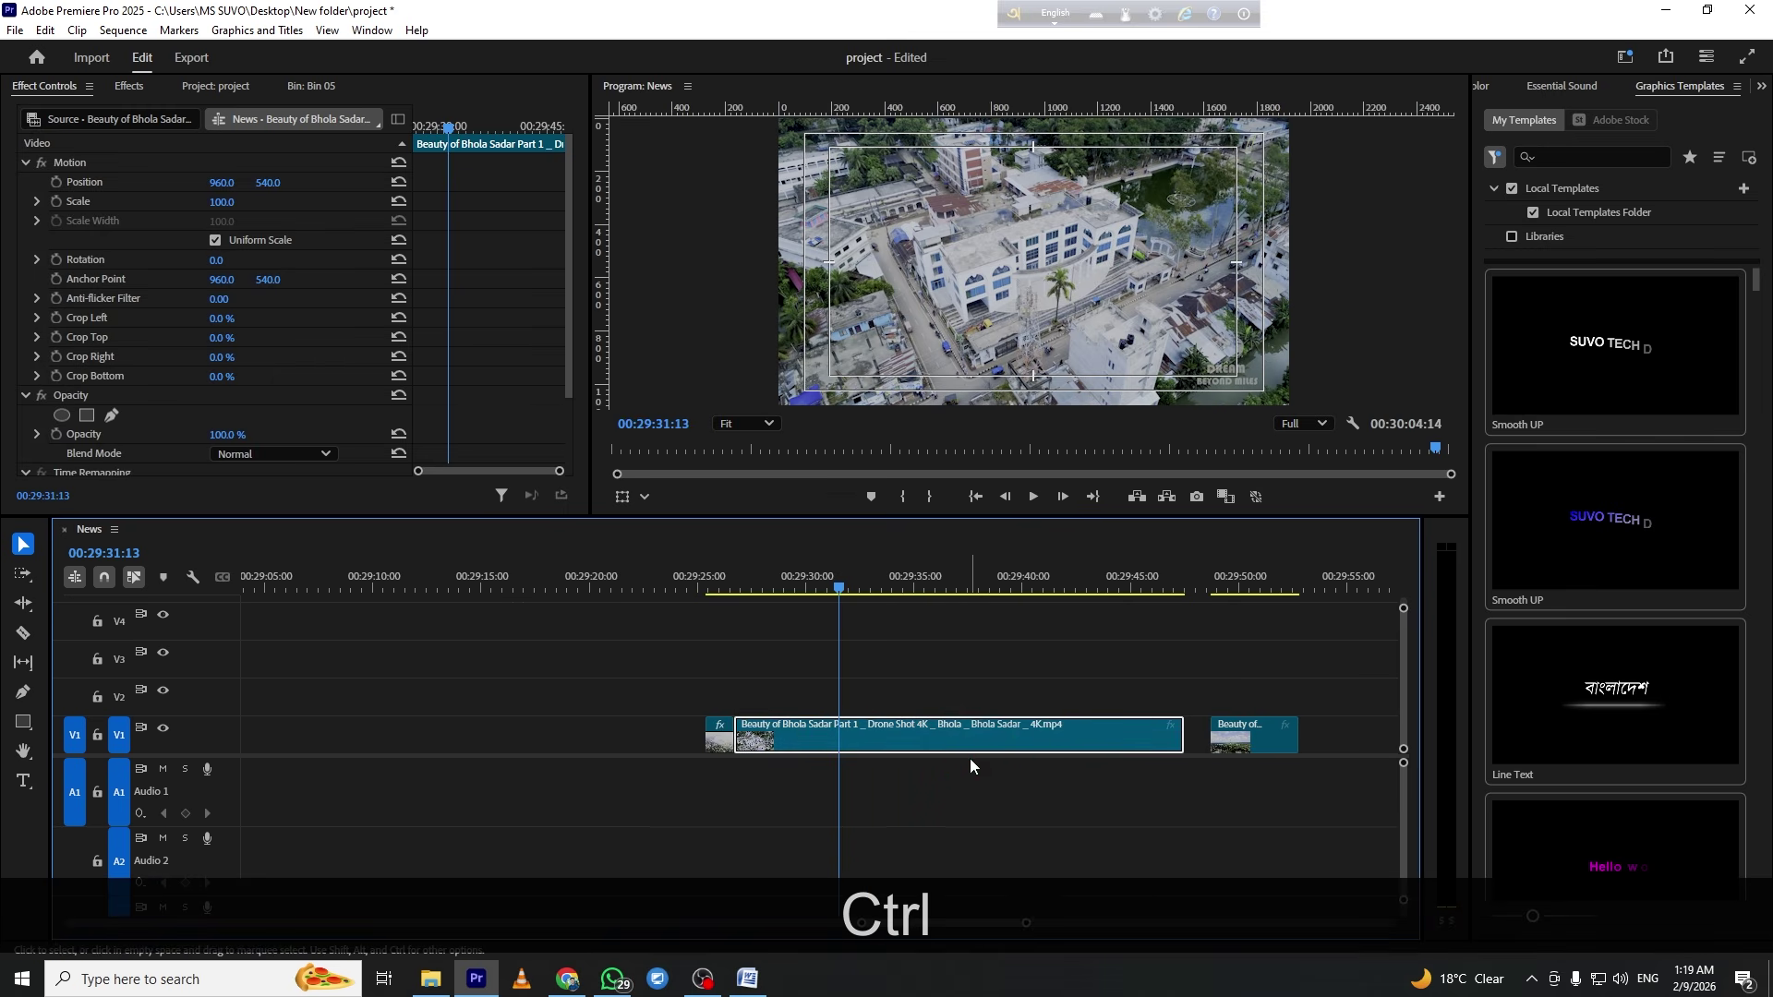
pyautogui.click(971, 678)
# Set the building drone shot's speed to 450% with Optical flow time interpolation
pyautogui.click(951, 737)
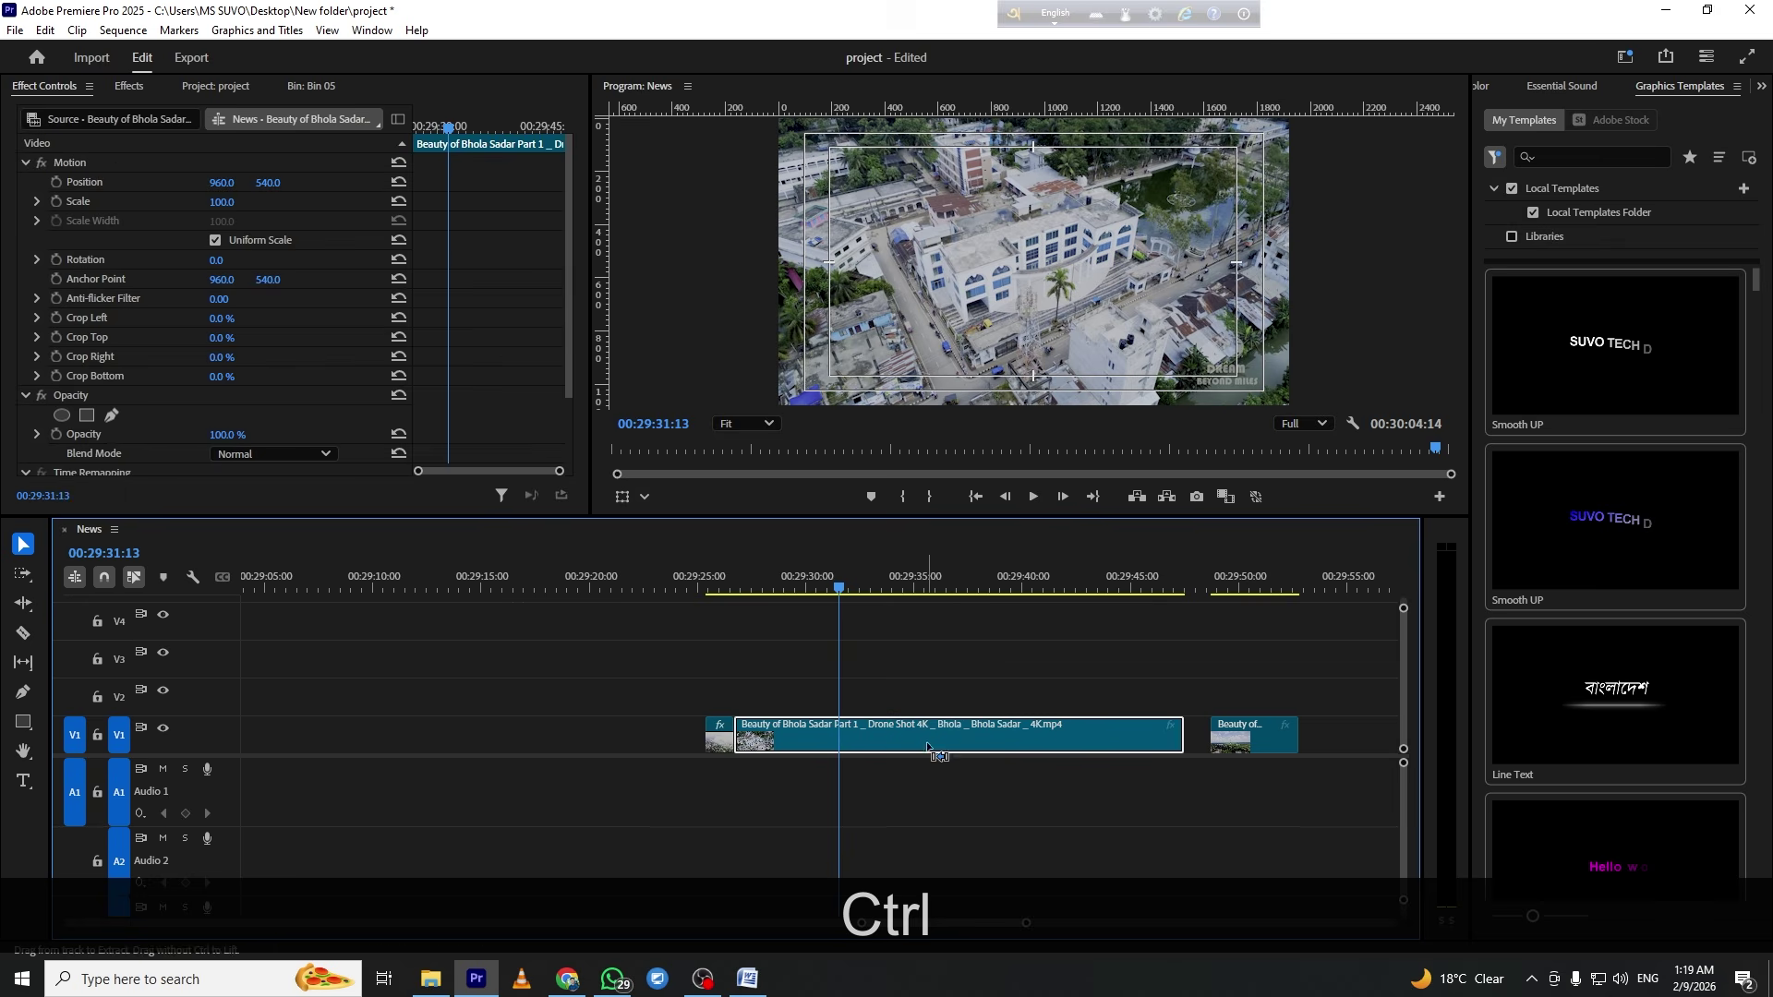
pyautogui.hotkey('ctrl', 'r')
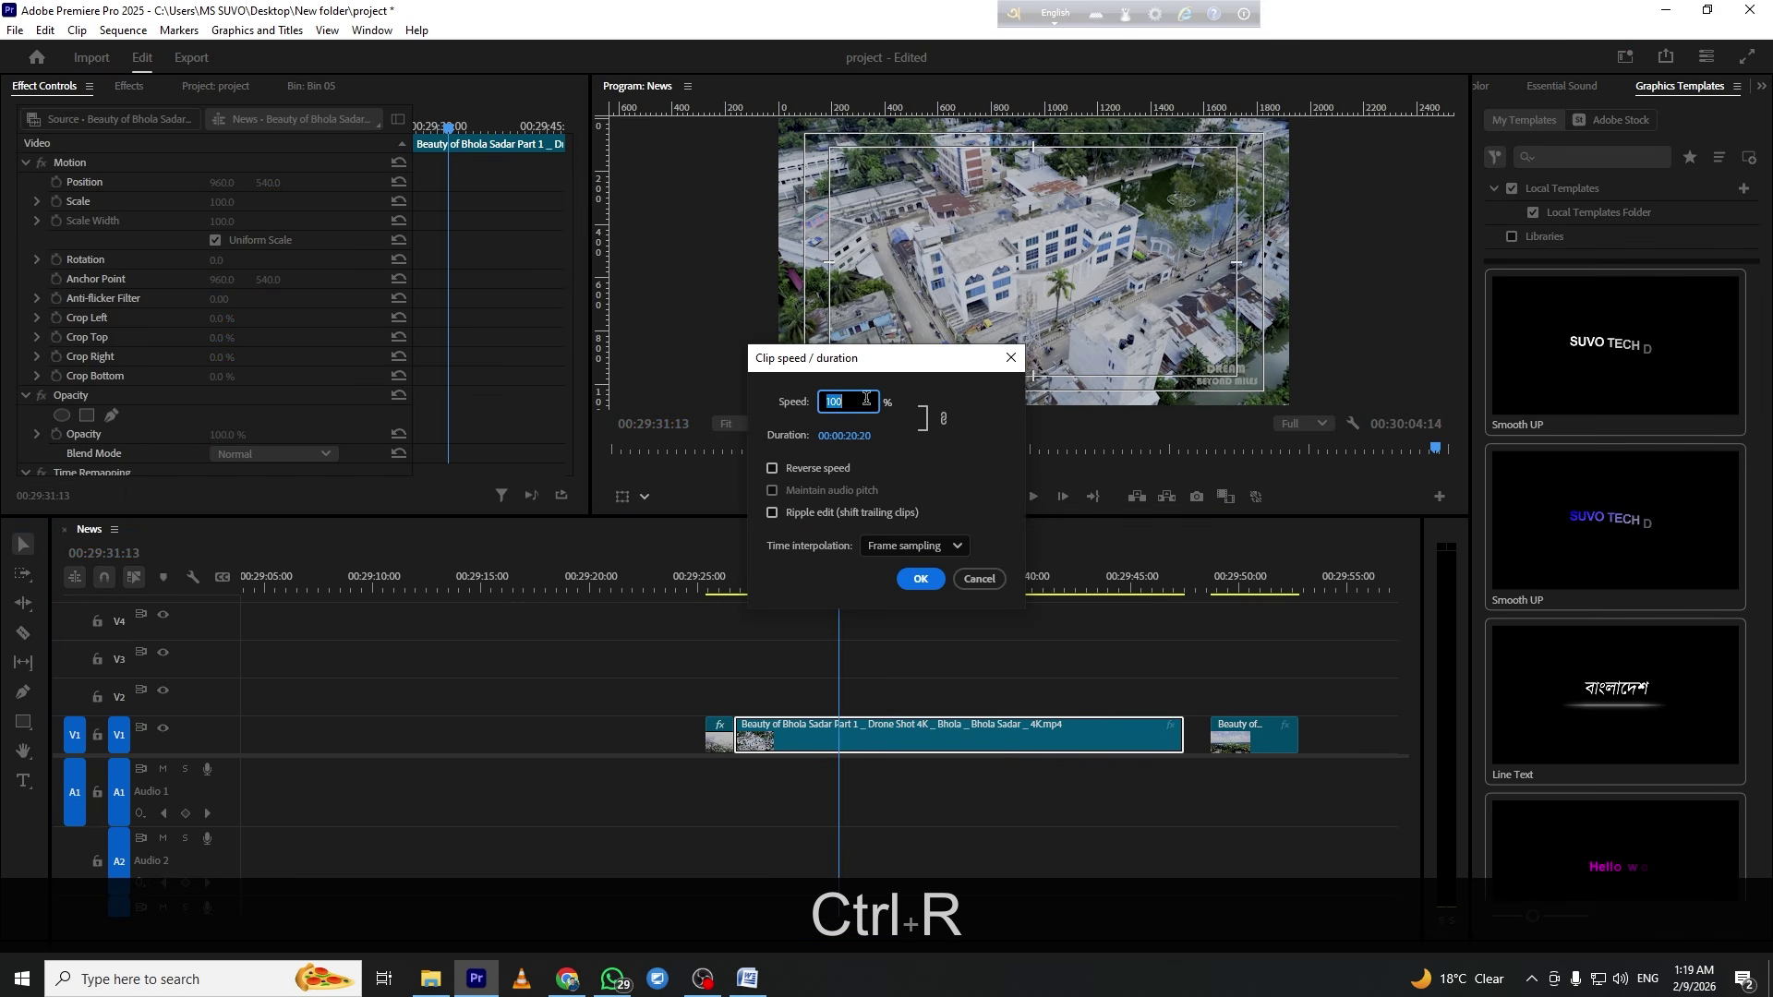
pyautogui.click(868, 402)
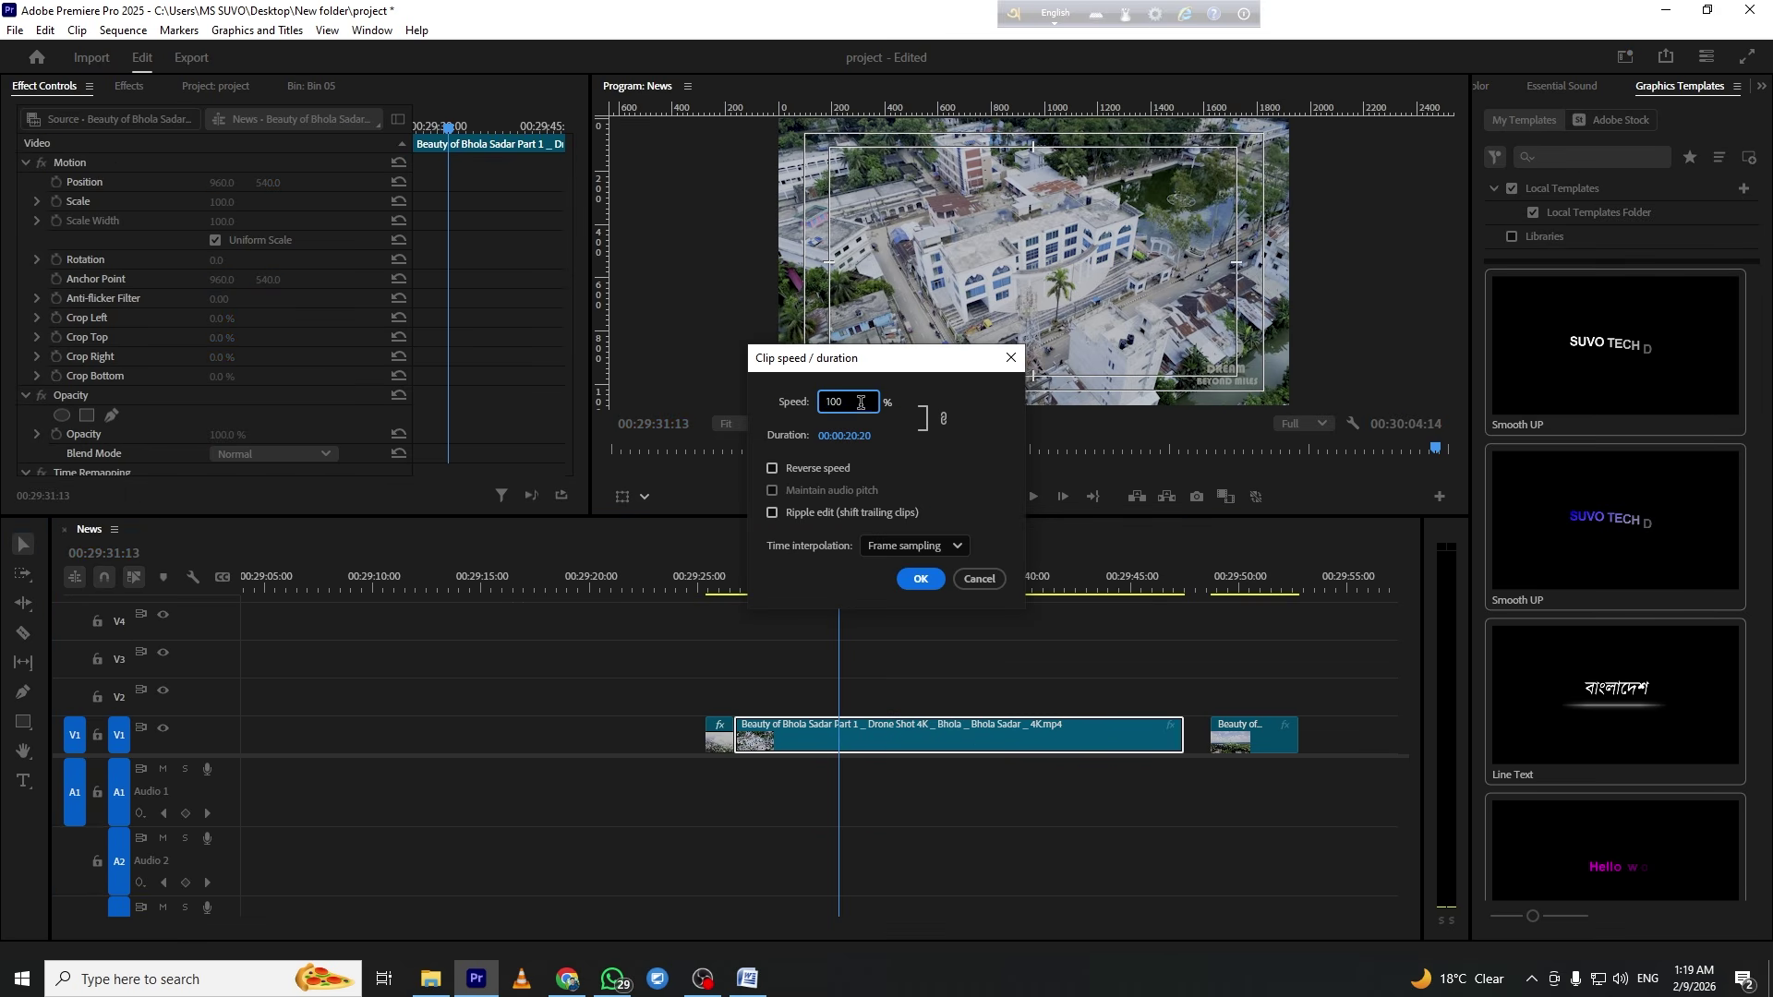
pyautogui.write('200')
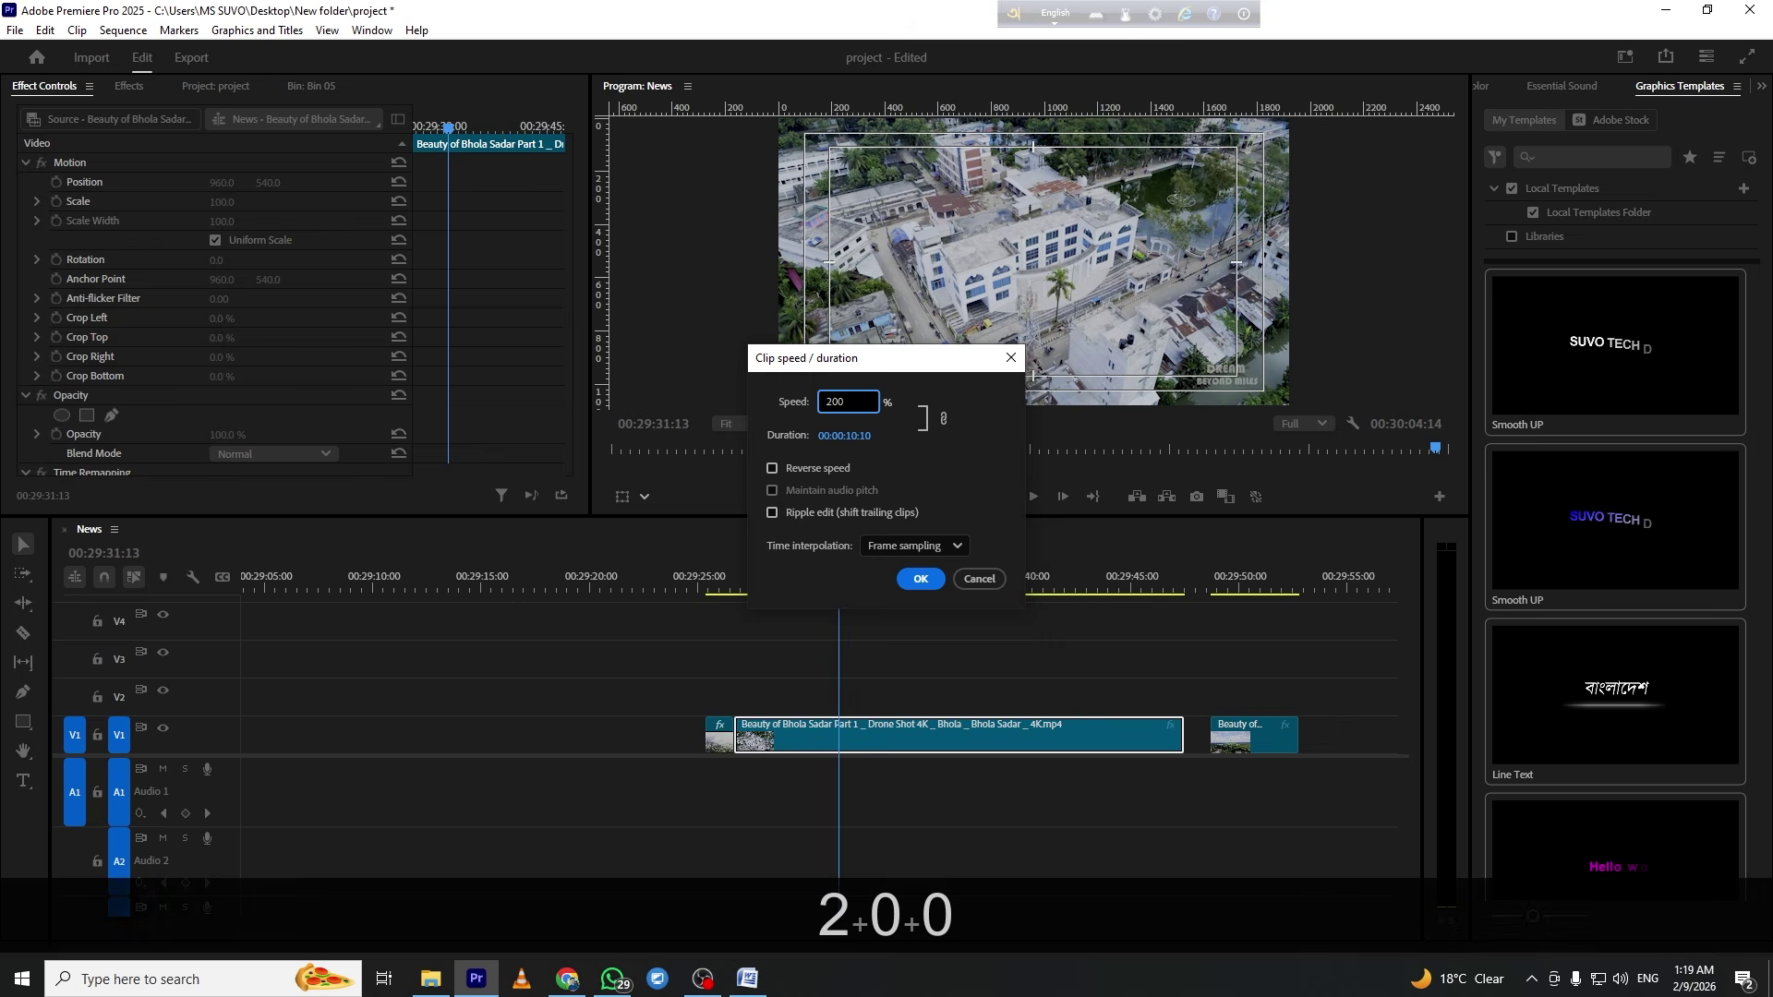
pyautogui.hotkey('ctrl', 'a')
pyautogui.press('BackSpace')
pyautogui.write('400')
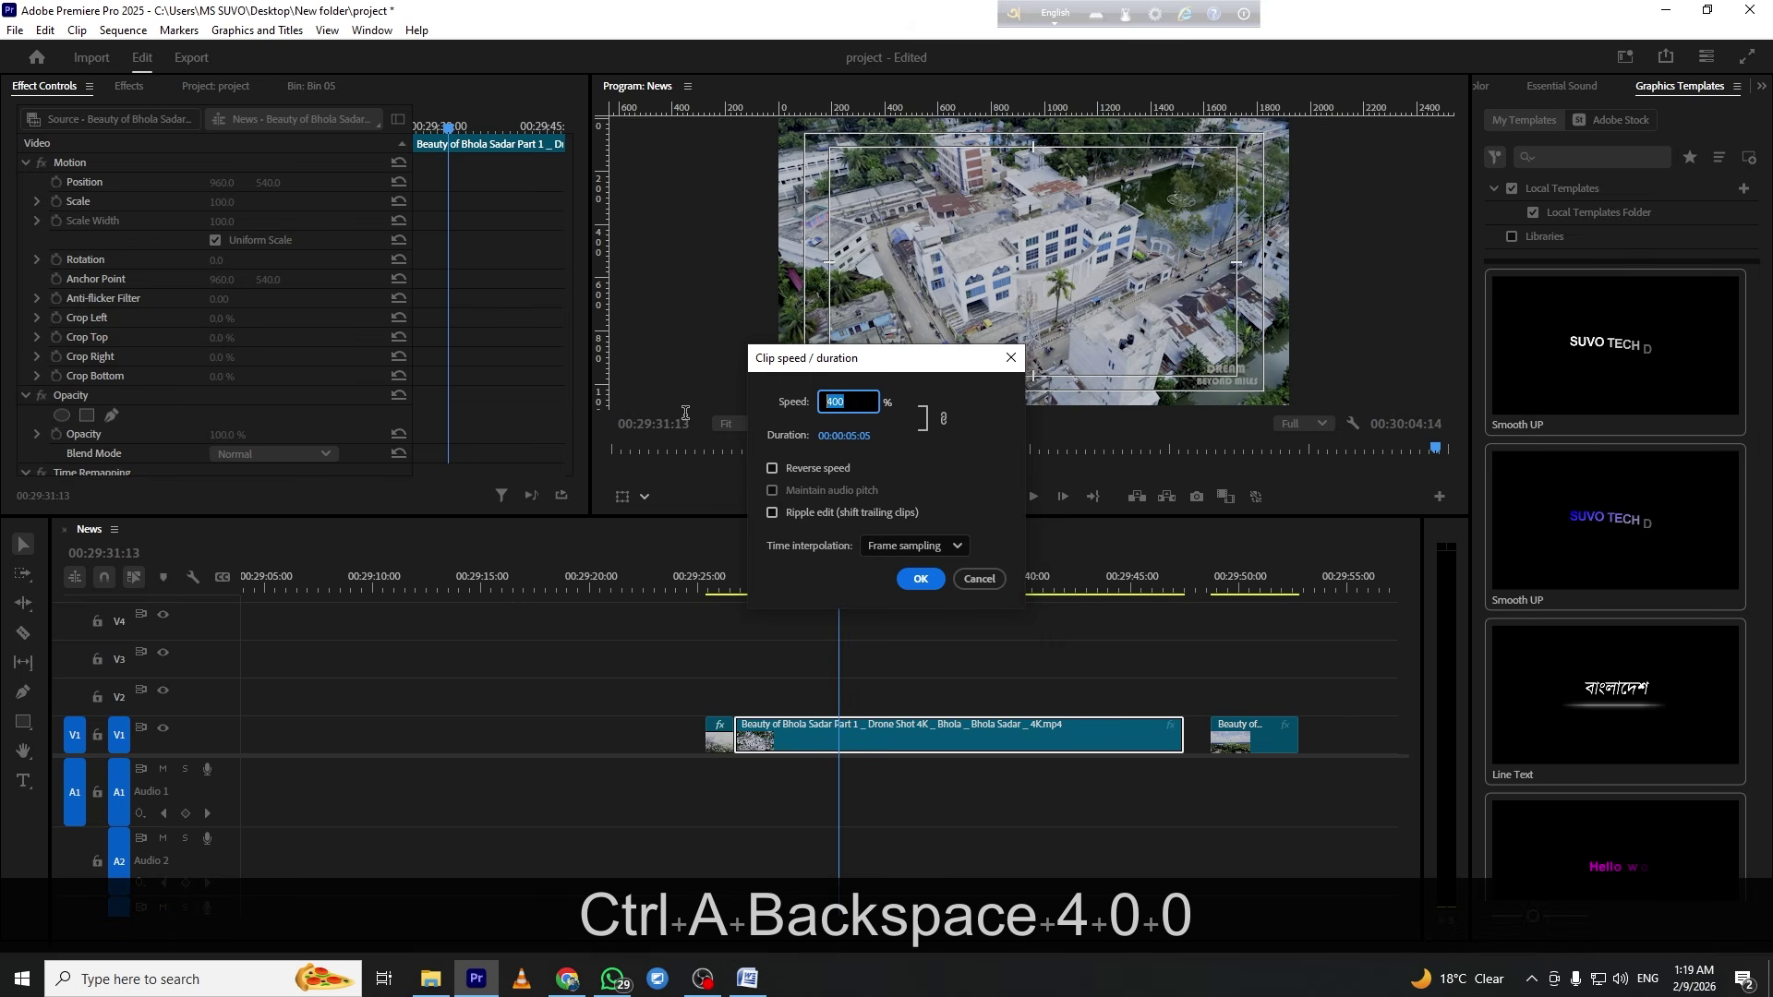
pyautogui.press('BackSpace')
pyautogui.write('450')
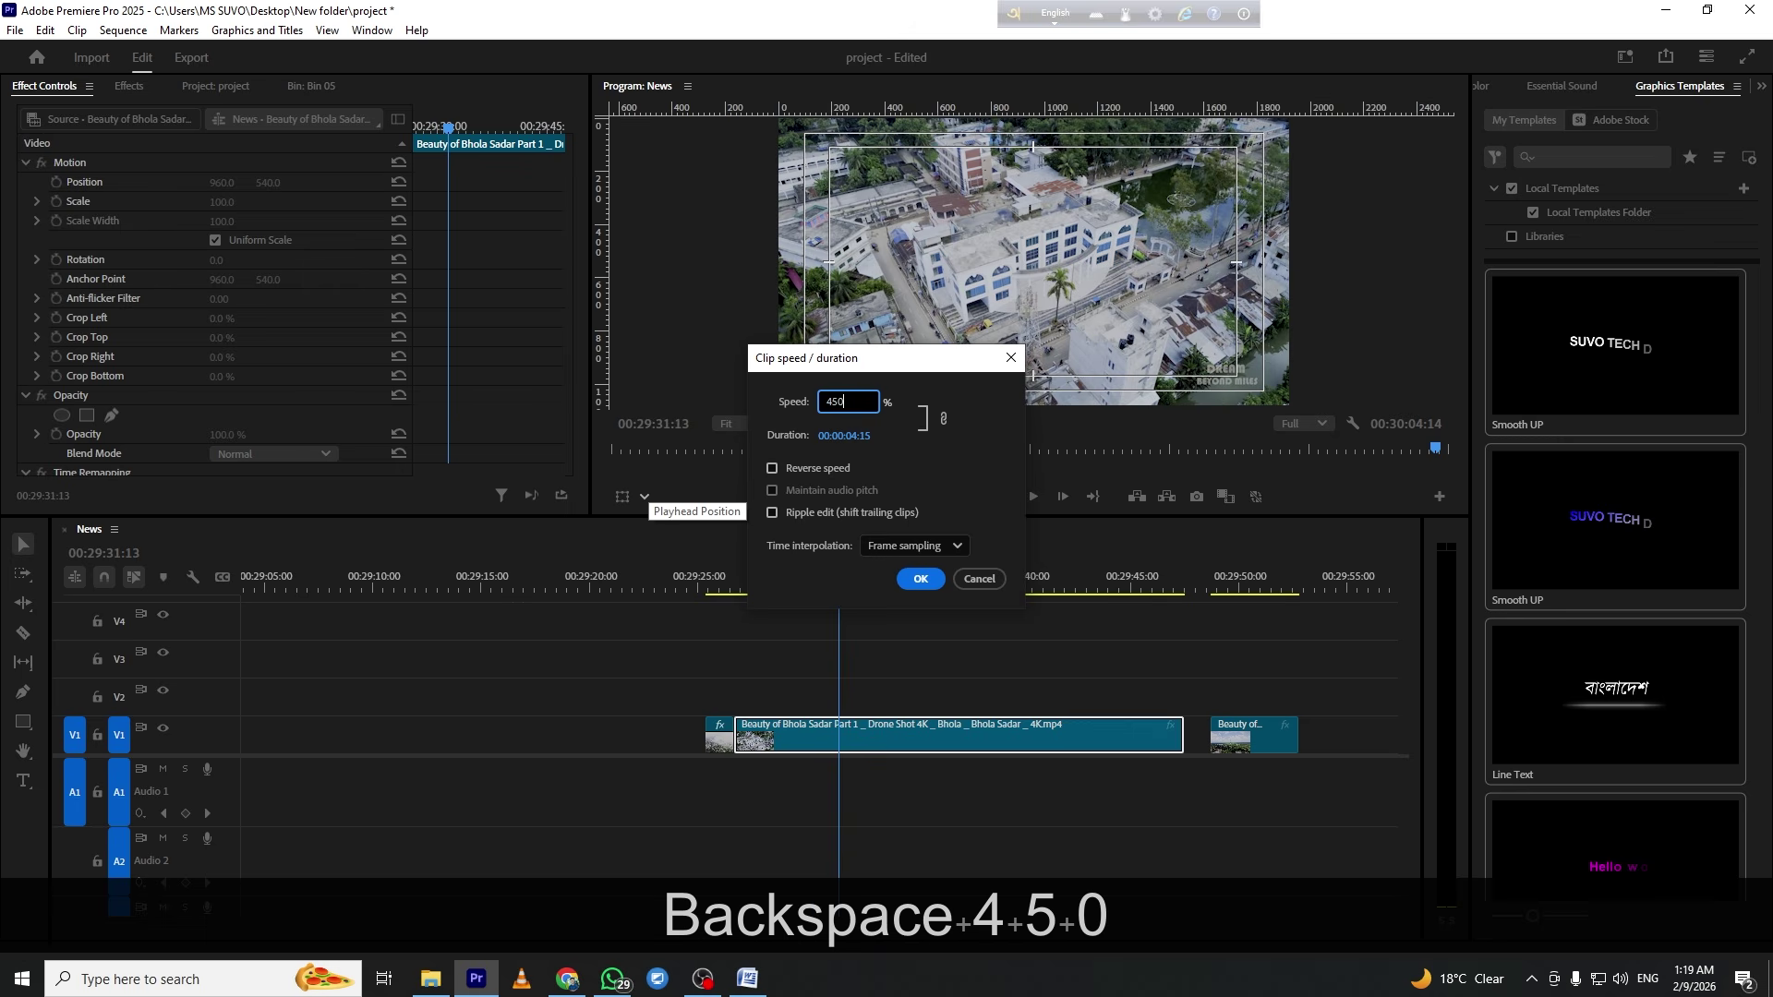
pyautogui.click(949, 546)
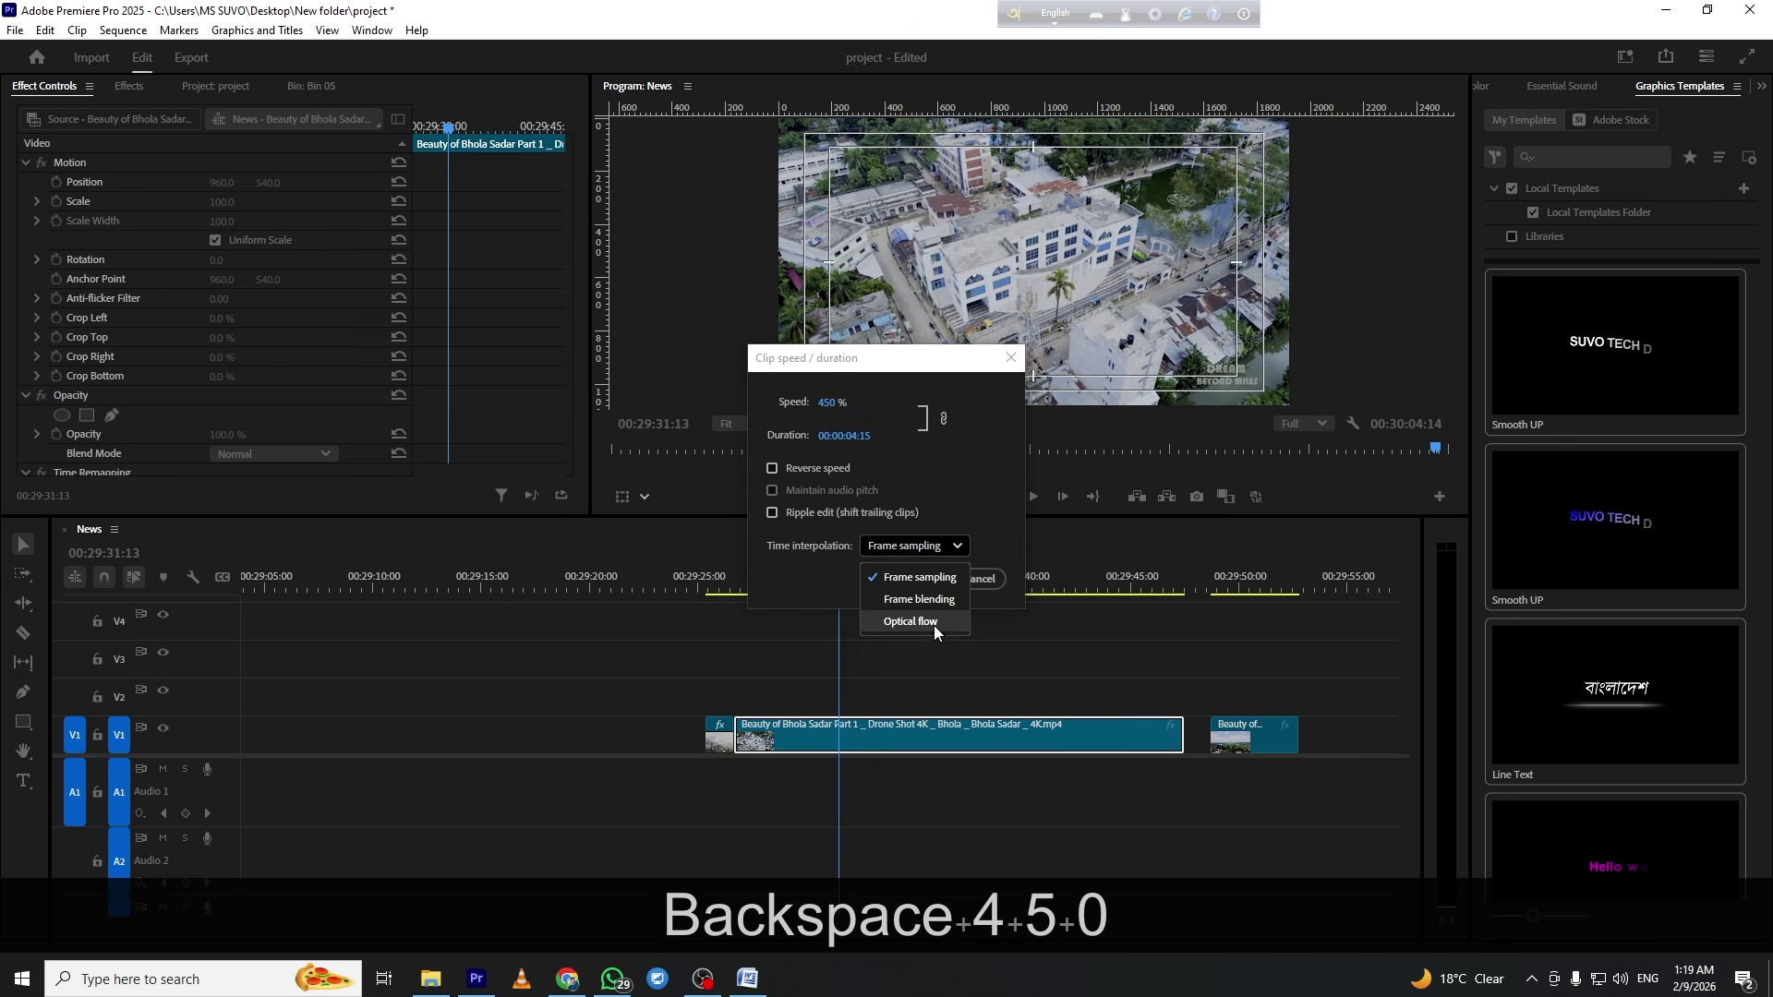
pyautogui.click(925, 624)
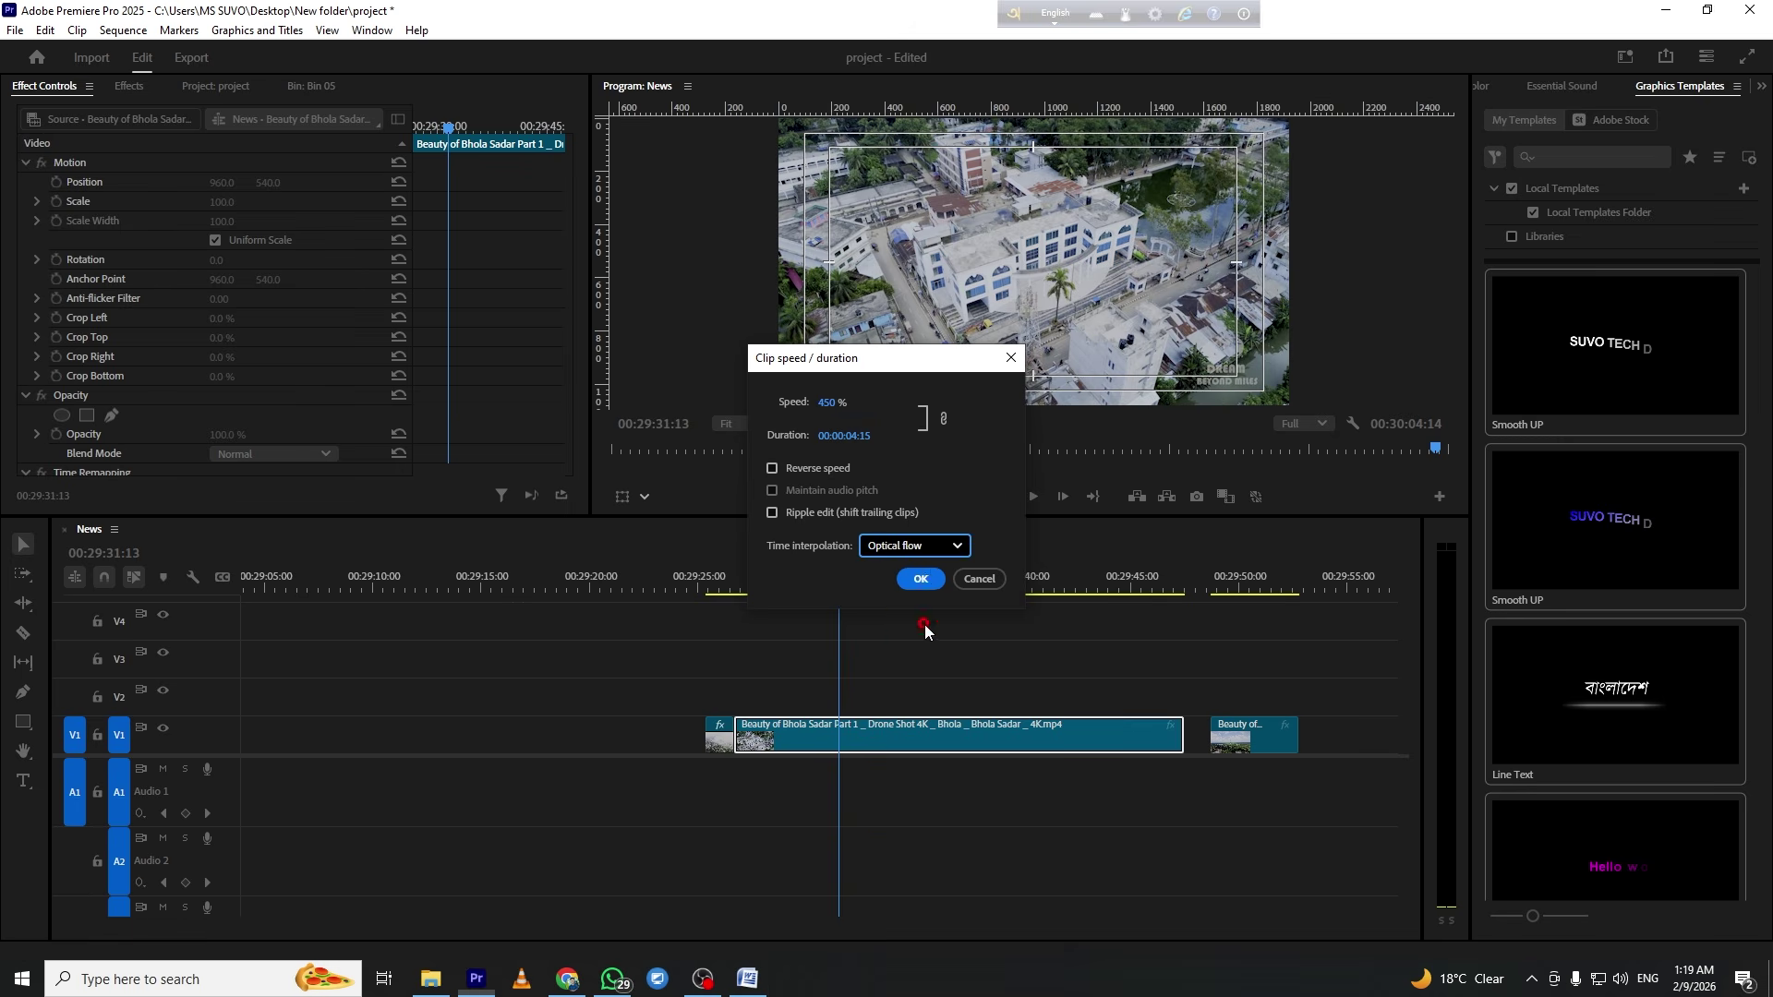
pyautogui.click(923, 578)
# Play from the Megh clip through the building shot full screen and maximized to judge the new speed
pyautogui.moveTo(762, 589); pyautogui.dragTo(724, 610)
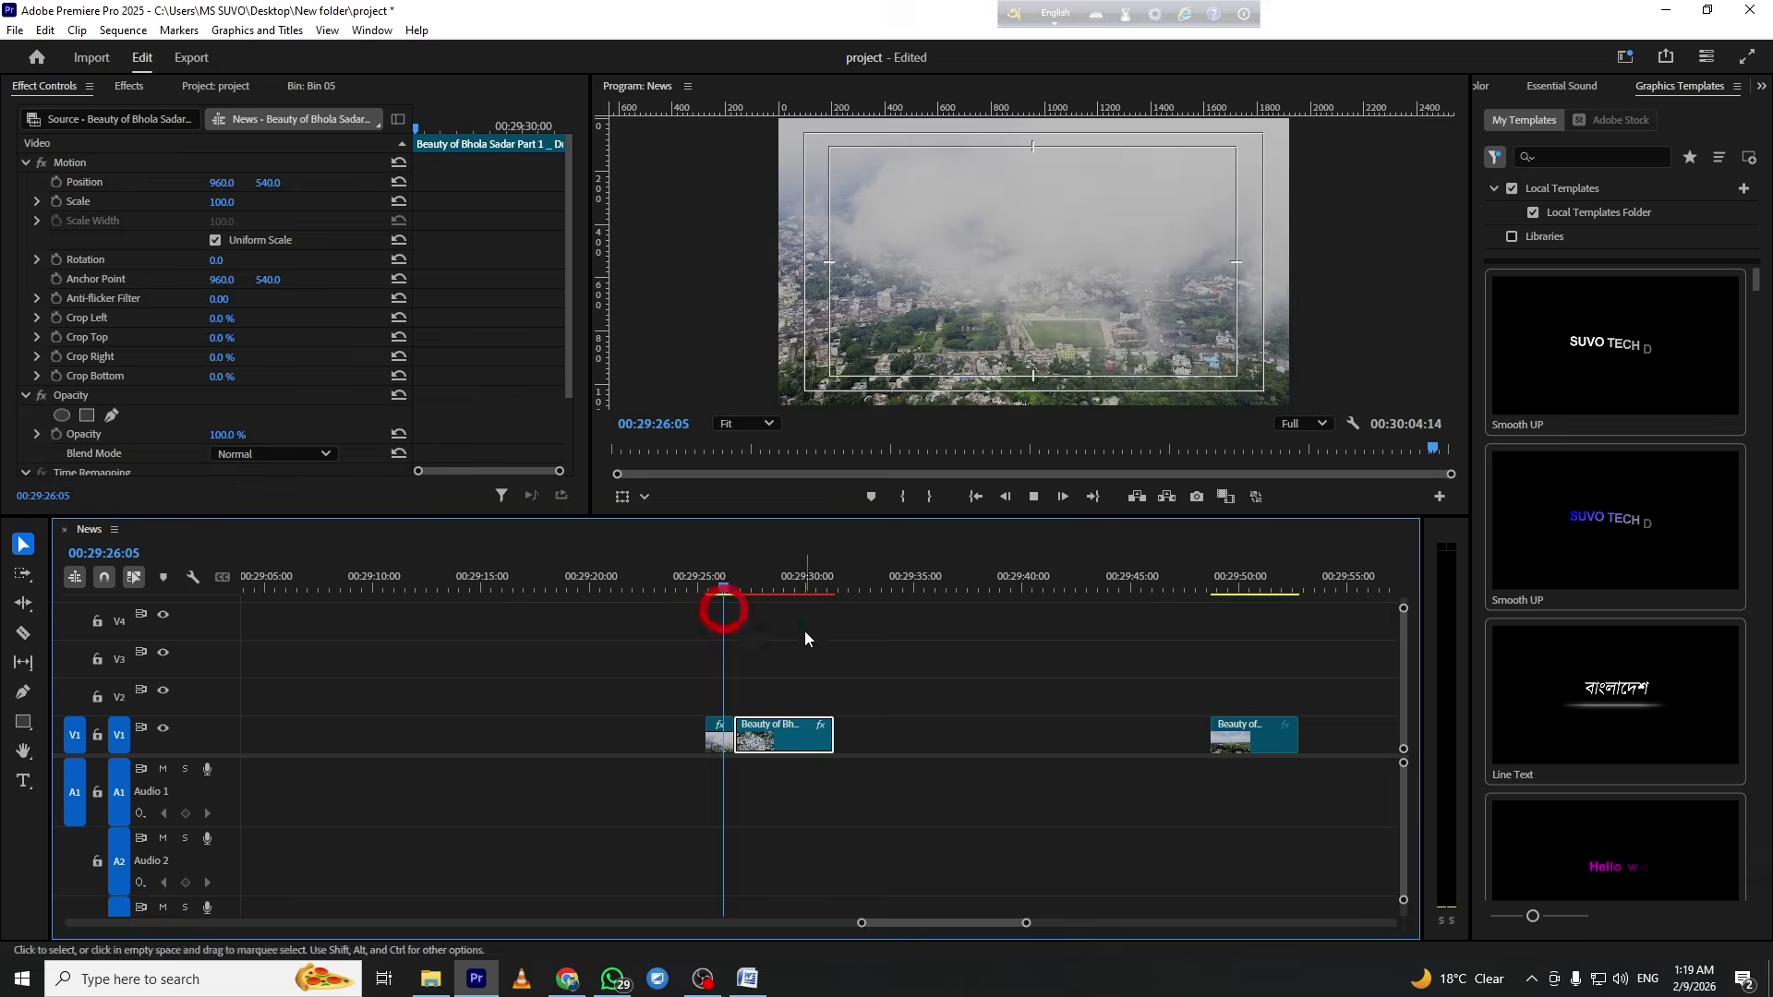
pyautogui.press('space')
pyautogui.hotkey('ctrl', '`')
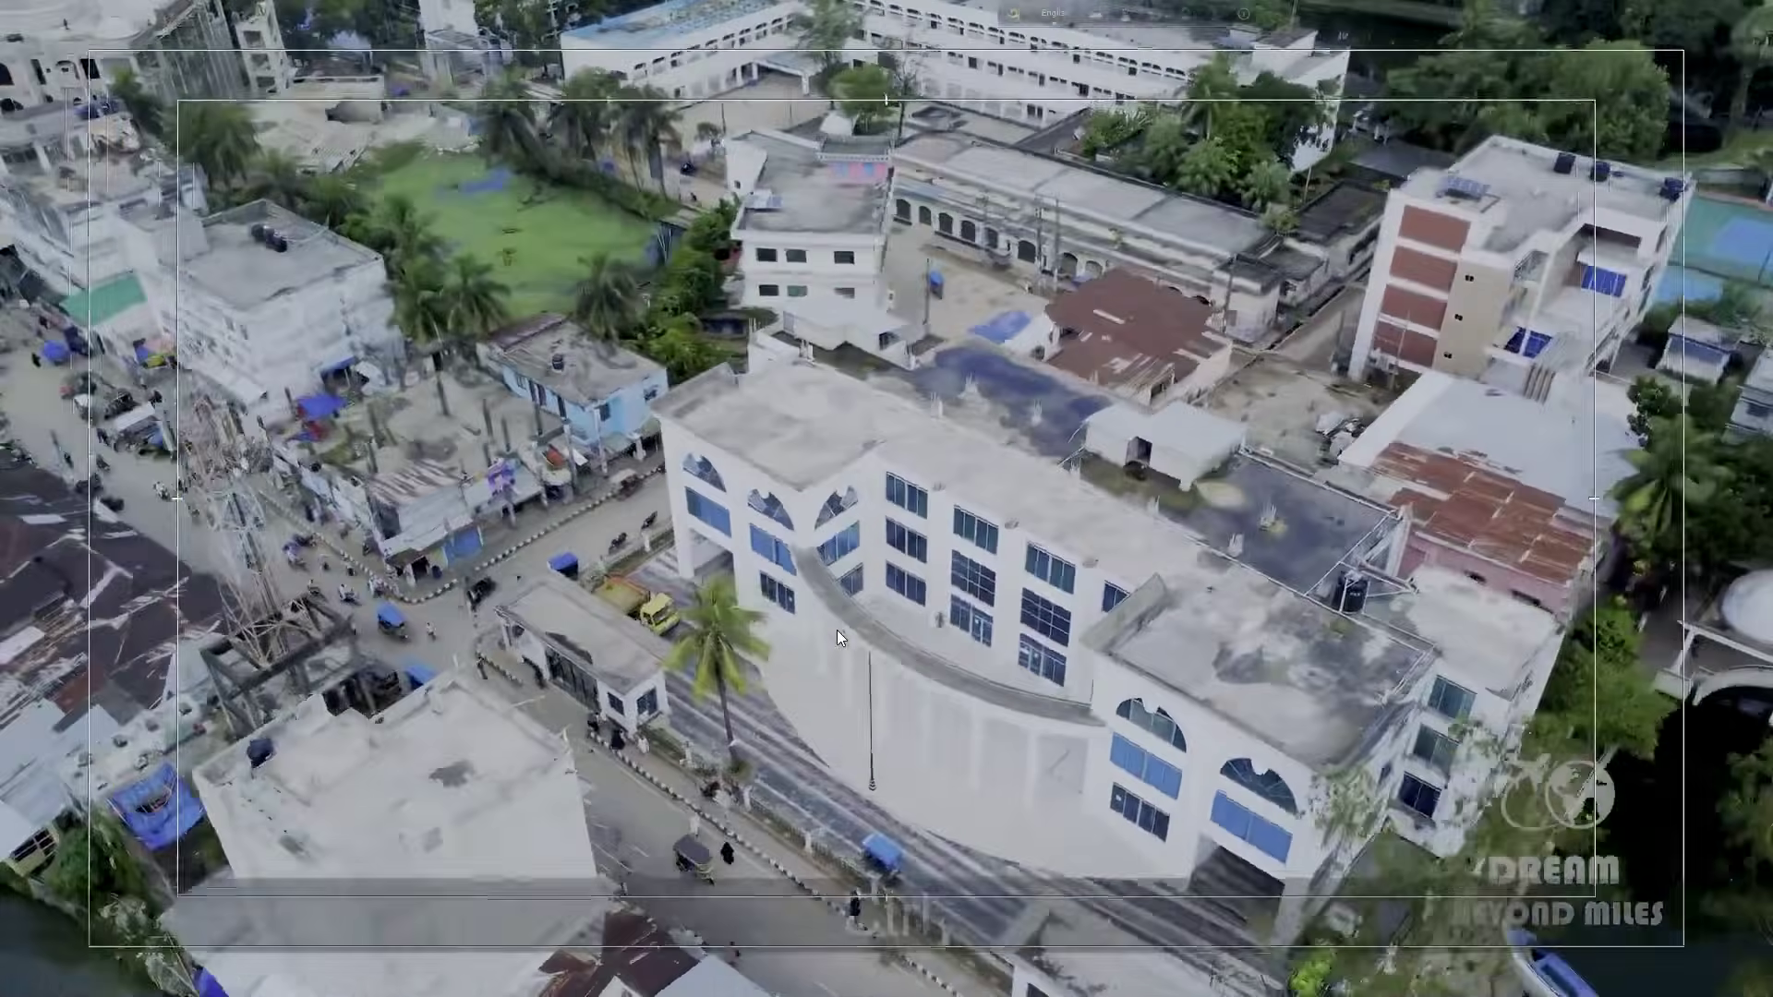
pyautogui.press('ctrl')
pyautogui.hotkey('ctrl', '`')
pyautogui.moveTo(840, 592); pyautogui.dragTo(812, 598)
pyautogui.press('`')
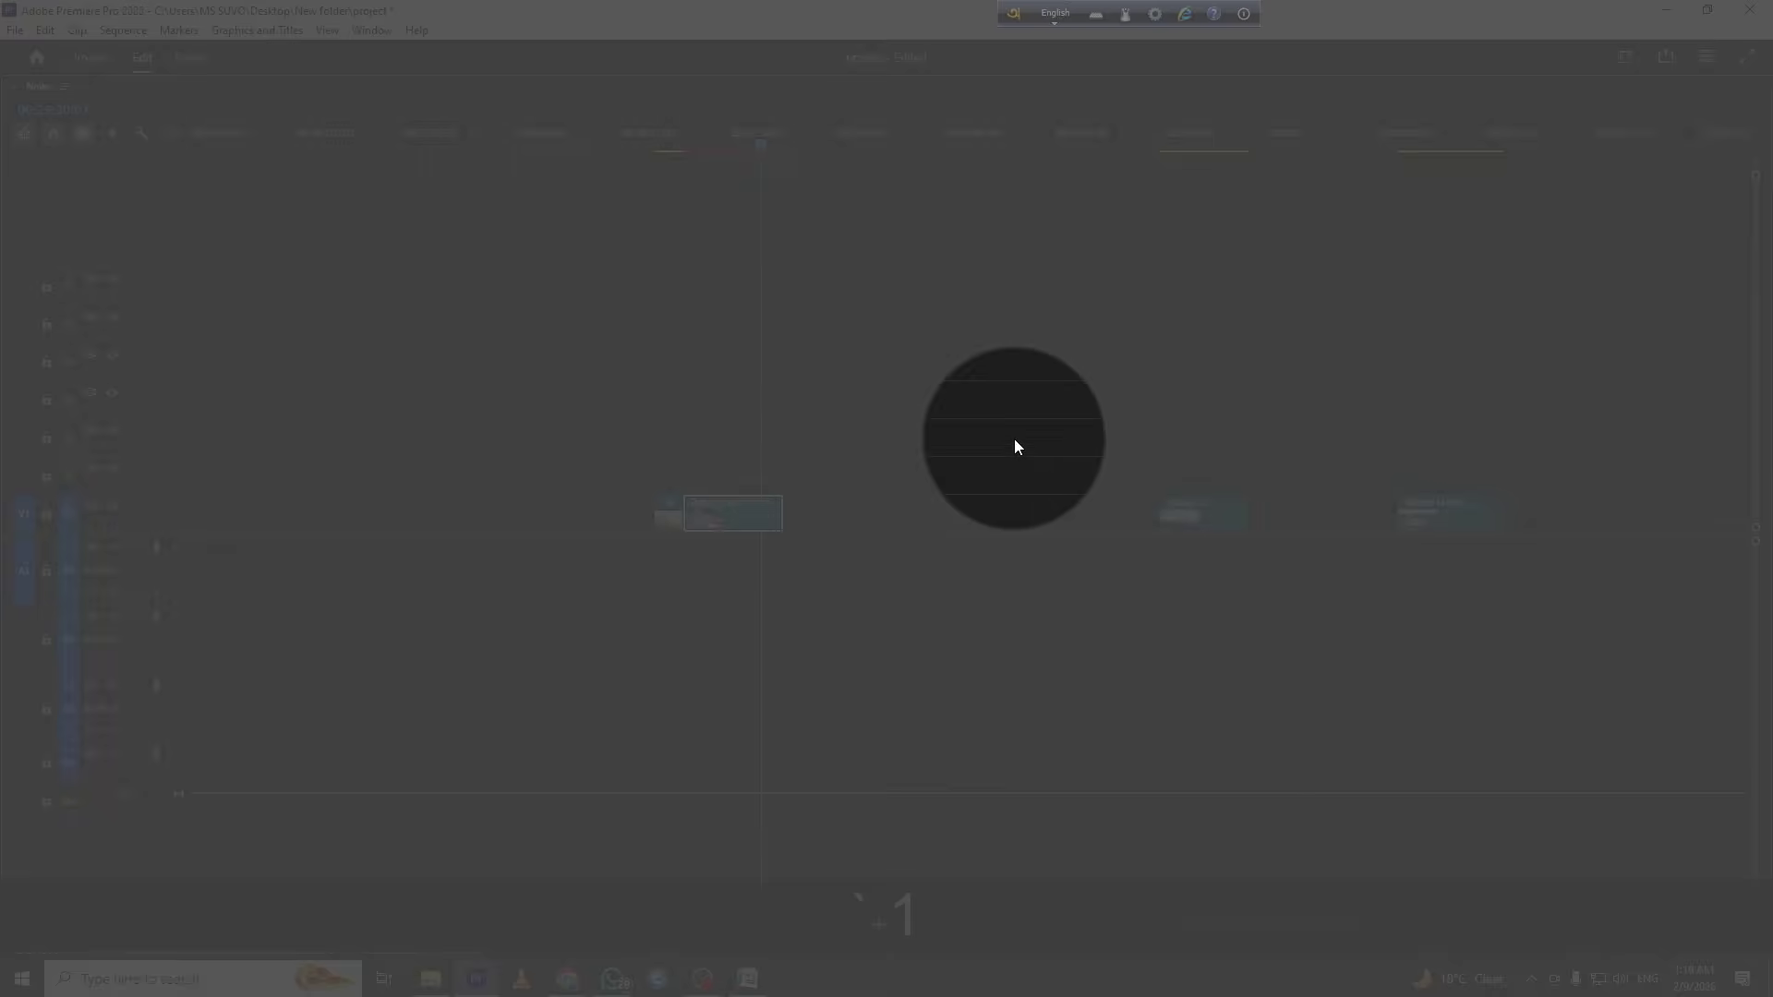
pyautogui.press('`')
pyautogui.press('`')
pyautogui.press('space')
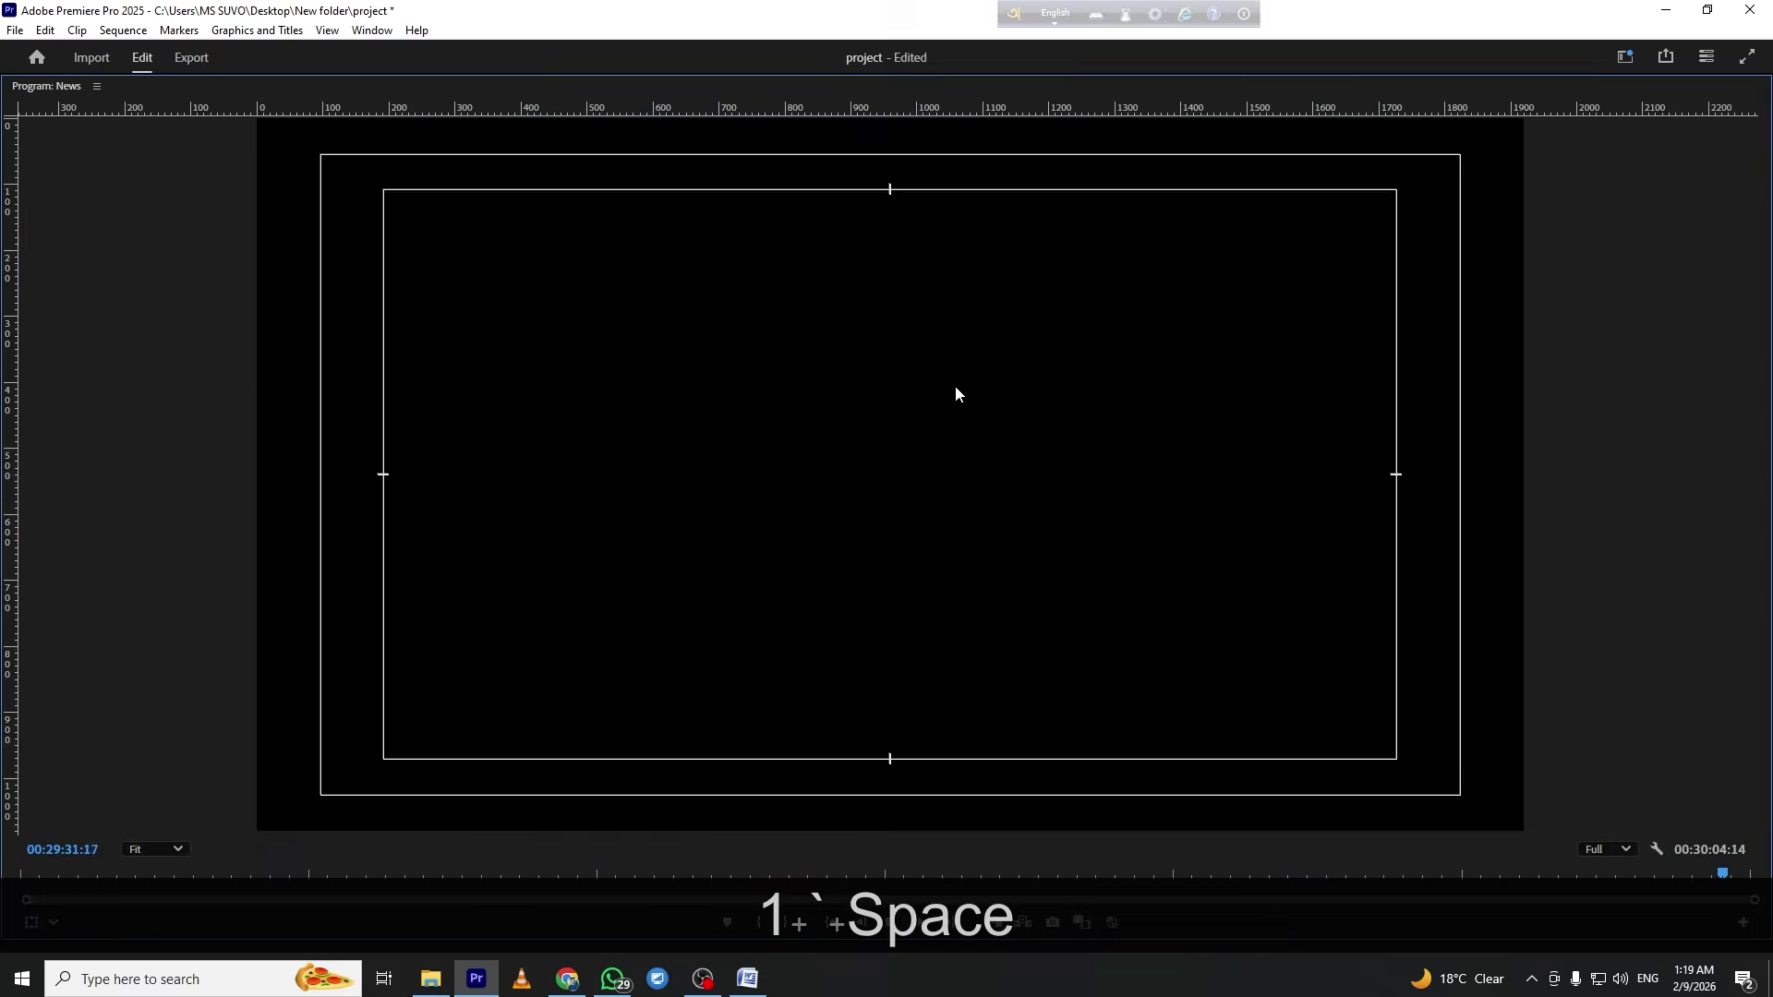
pyautogui.press('`')
# Set the building drone shot's speed to 550% and close the gap after it
pyautogui.moveTo(829, 589); pyautogui.dragTo(795, 591)
pyautogui.click(771, 736)
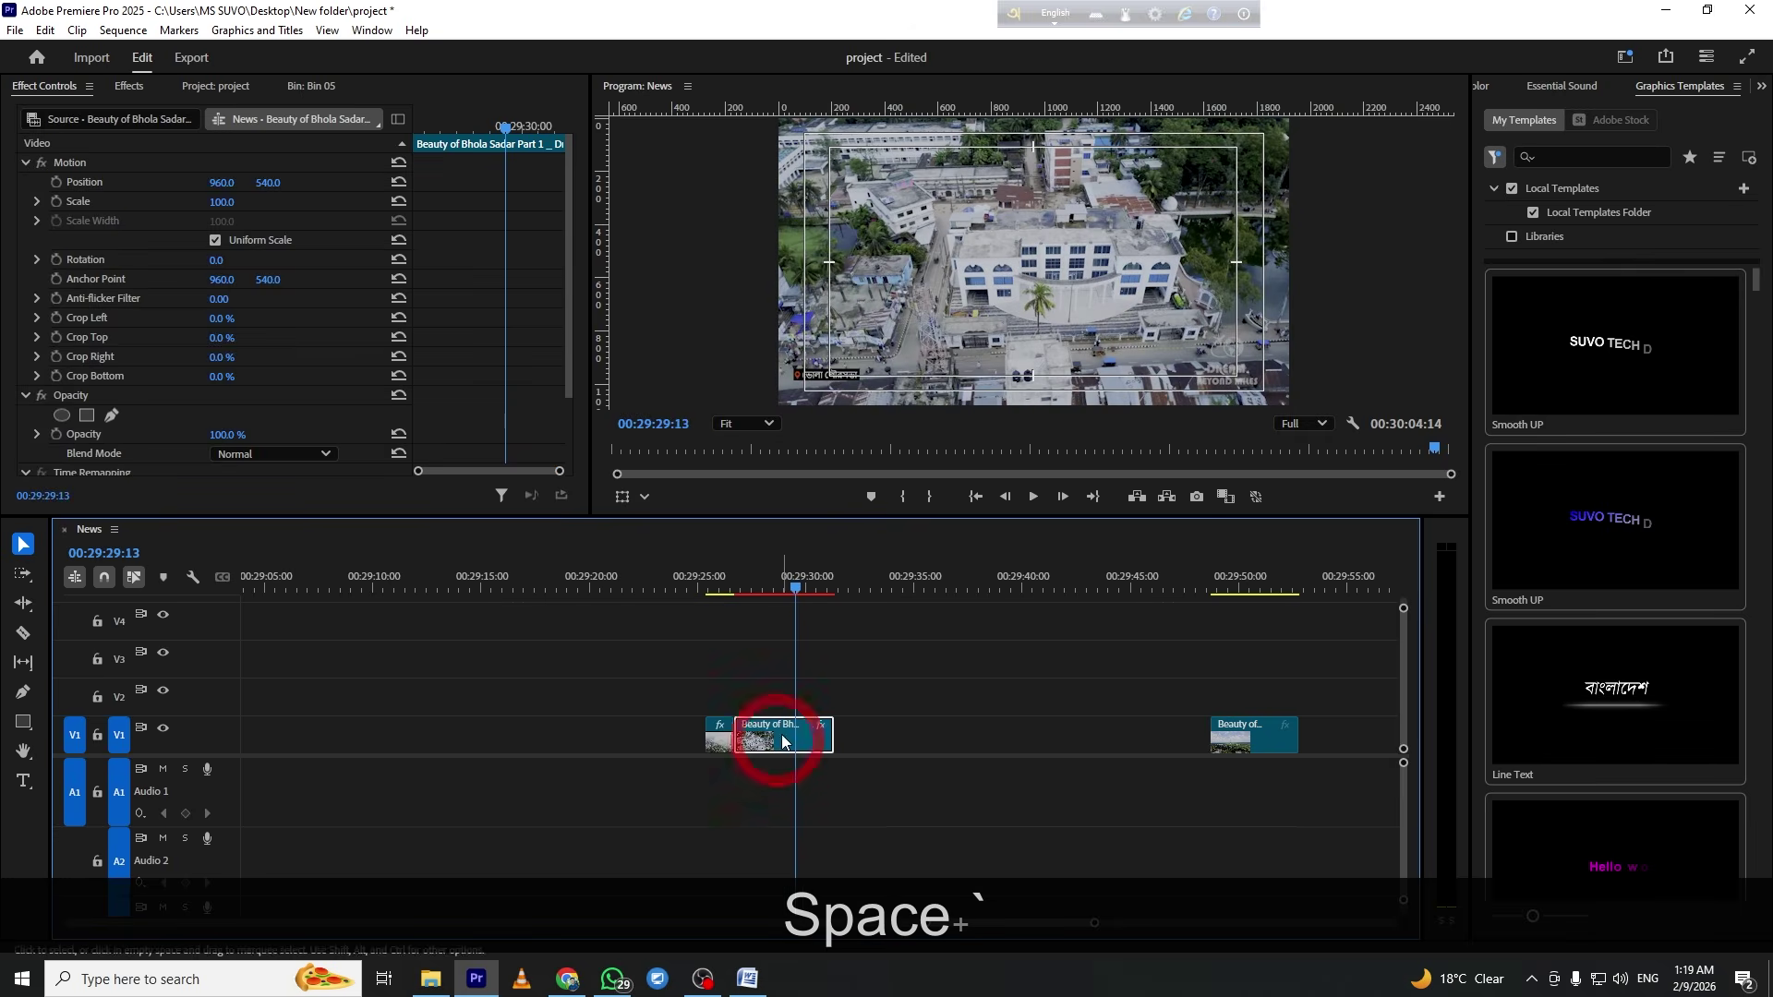
pyautogui.hotkey('ctrl', 'r')
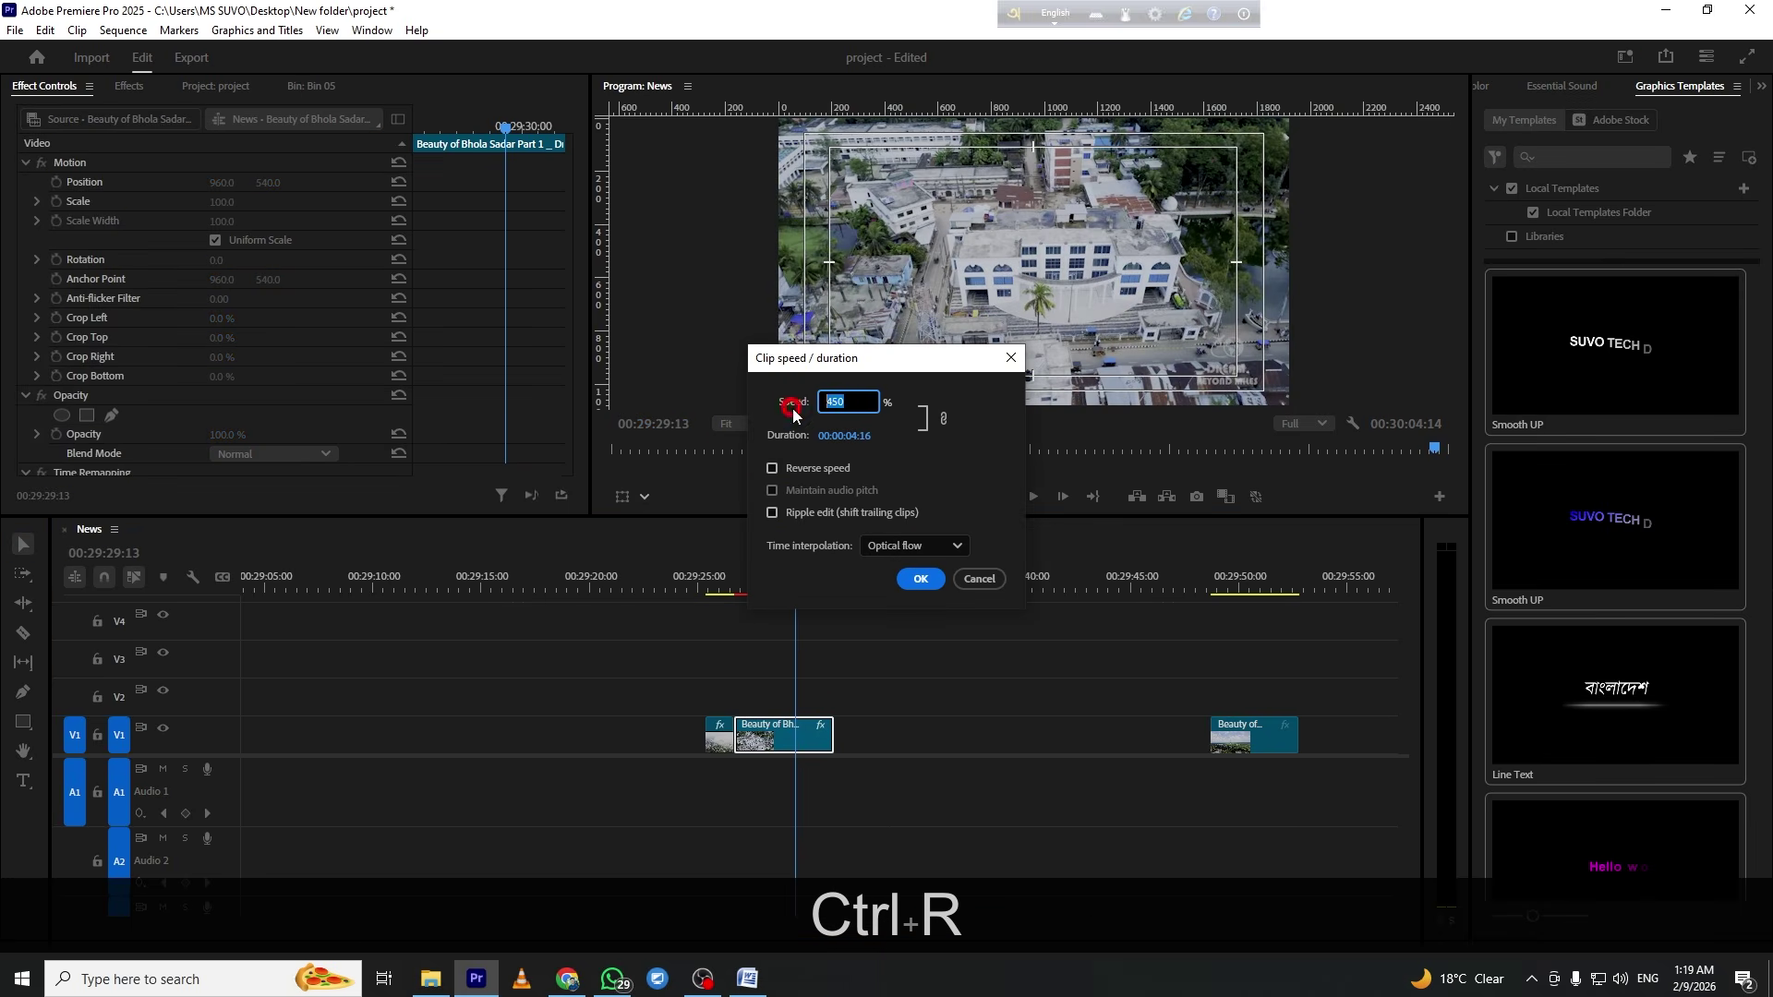
pyautogui.write('550')
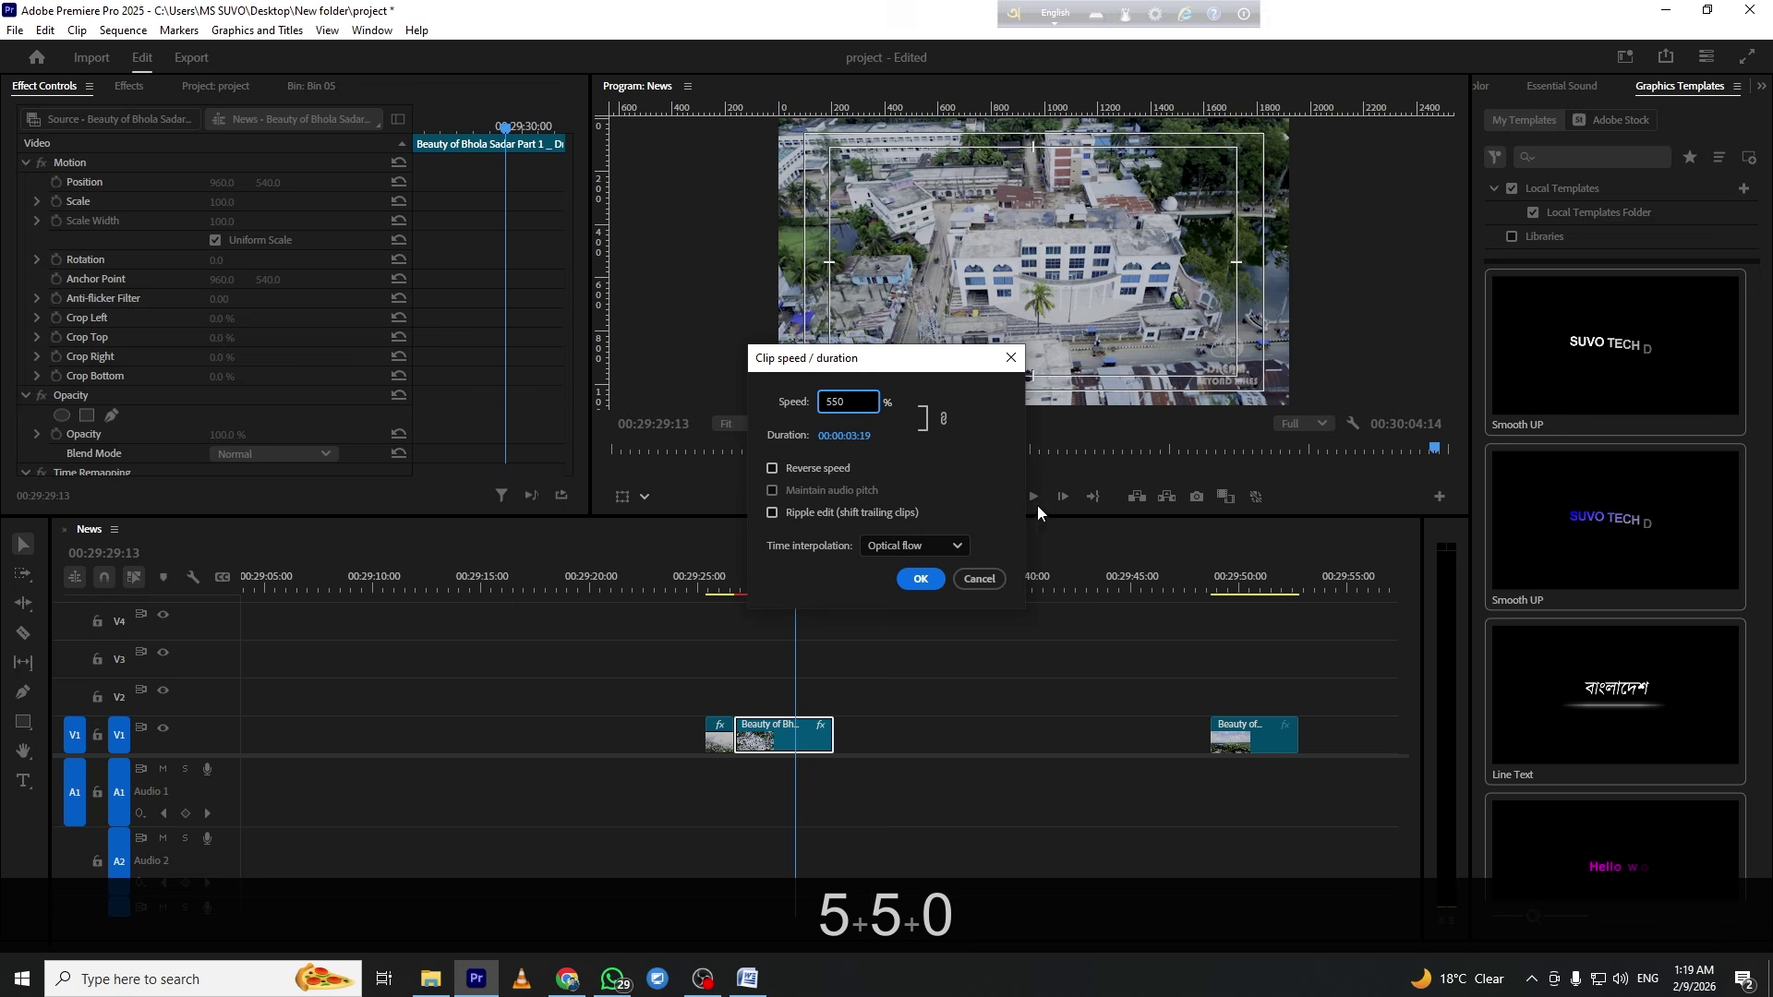
pyautogui.click(921, 579)
pyautogui.click(910, 736)
pyautogui.press('Delete')
# Preview the tower drone shot and remove it so the stadium shot directly follows the building shot
pyautogui.press('space')
pyautogui.click(1124, 335)
pyautogui.hotkey('ctrl', '`')
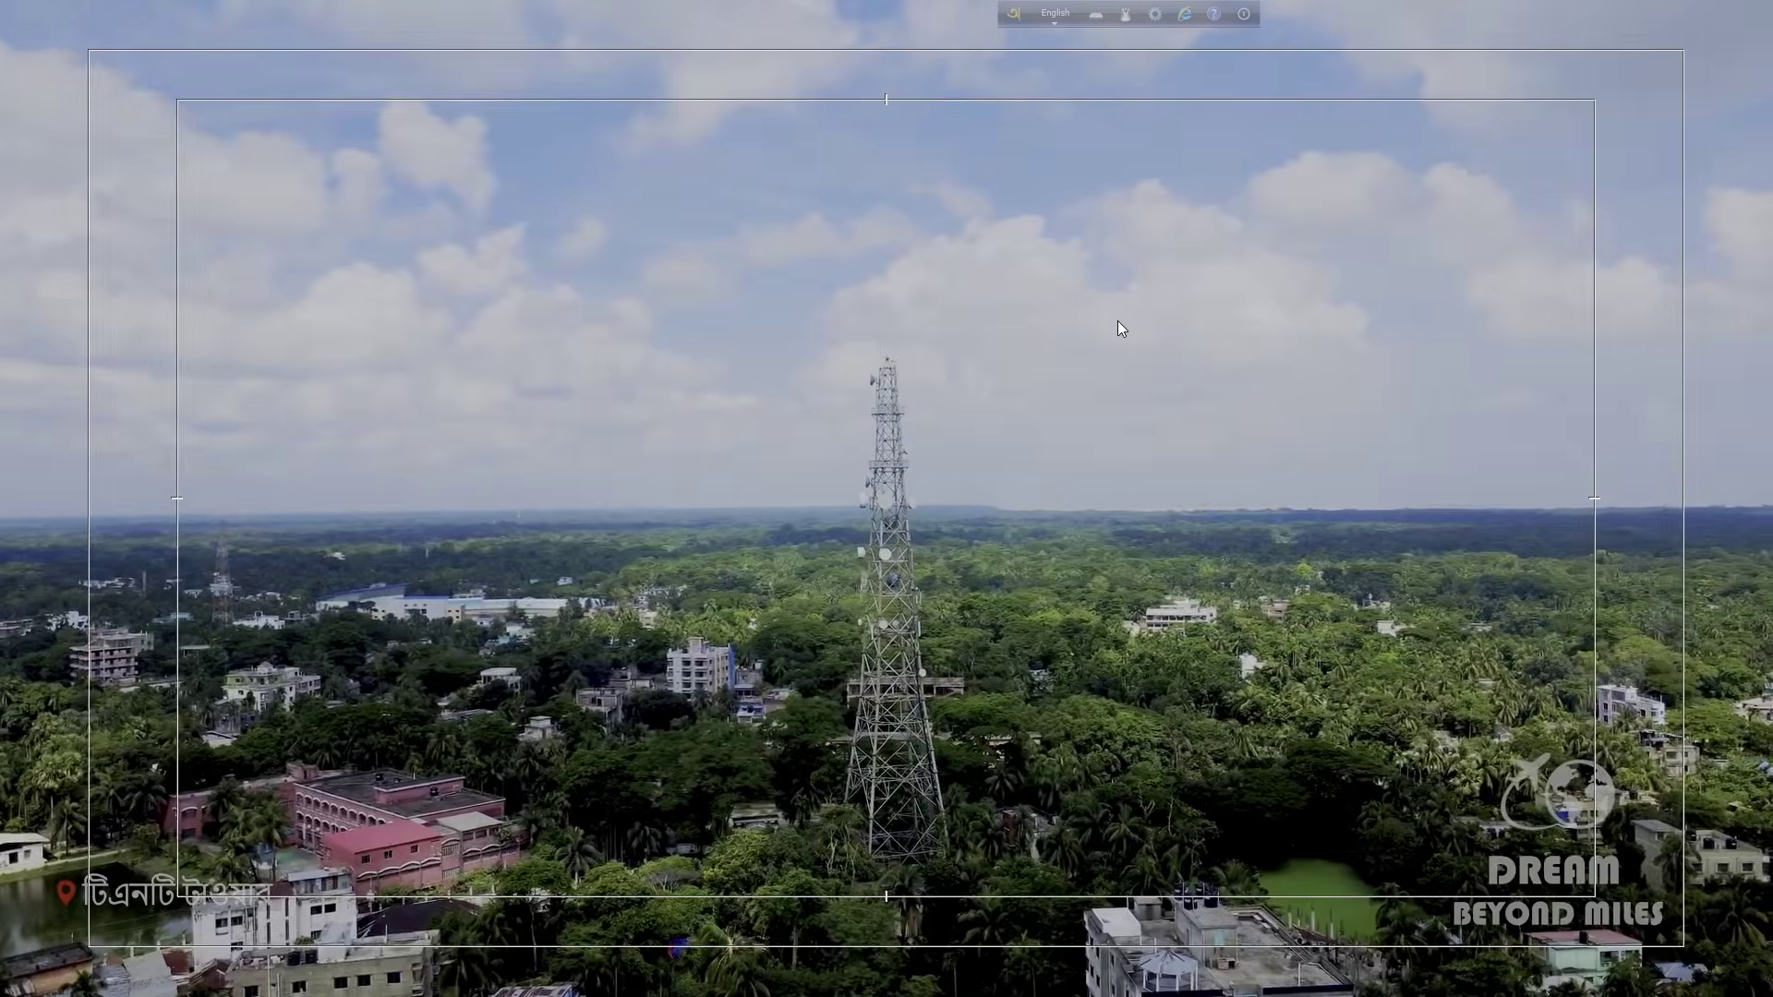
pyautogui.hotkey('ctrl', '`')
pyautogui.press('space')
pyautogui.click(859, 616)
pyautogui.moveTo(855, 770); pyautogui.dragTo(852, 774)
pyautogui.press('f')
pyautogui.click(901, 729)
pyautogui.press('d')
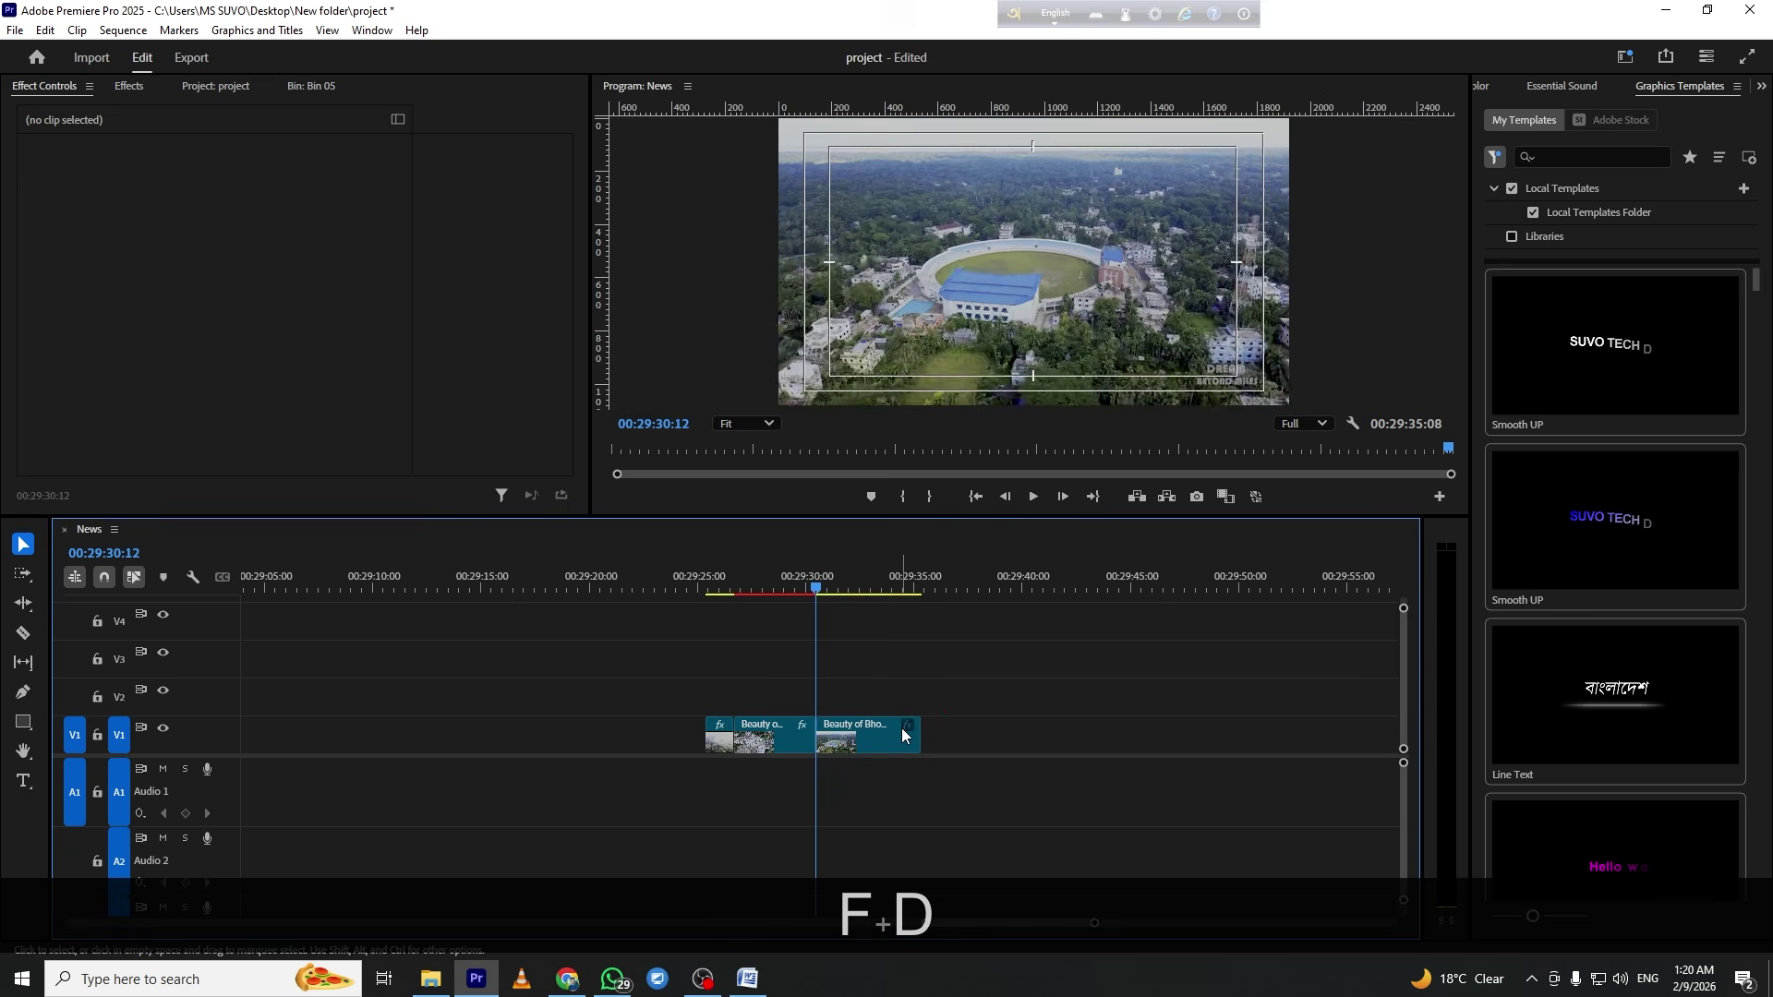
# Play the stadium shot full screen to review it
pyautogui.press('space')
pyautogui.click(923, 658)
pyautogui.press('space')
pyautogui.hotkey('ctrl', '`')
pyautogui.hotkey('ctrl', '`')
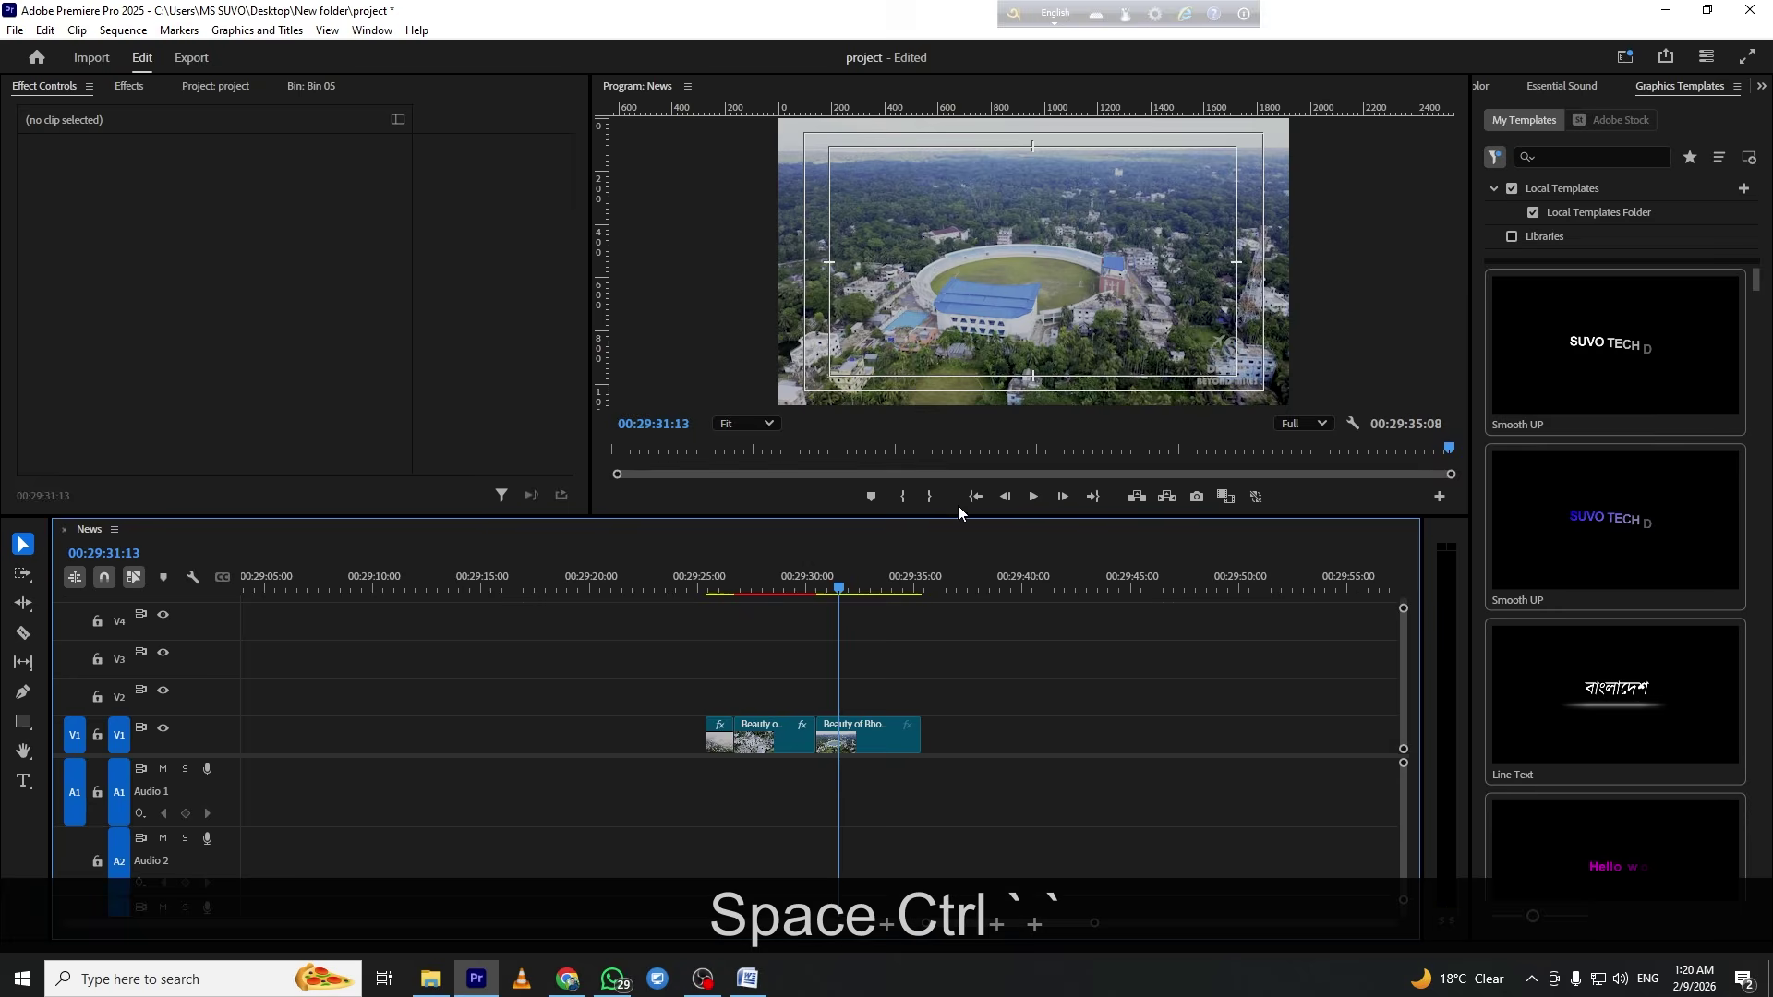
# Try enlarging the building shot so its location caption and watermark fall outside the frame, and undo it
pyautogui.click(777, 589)
pyautogui.press('`')
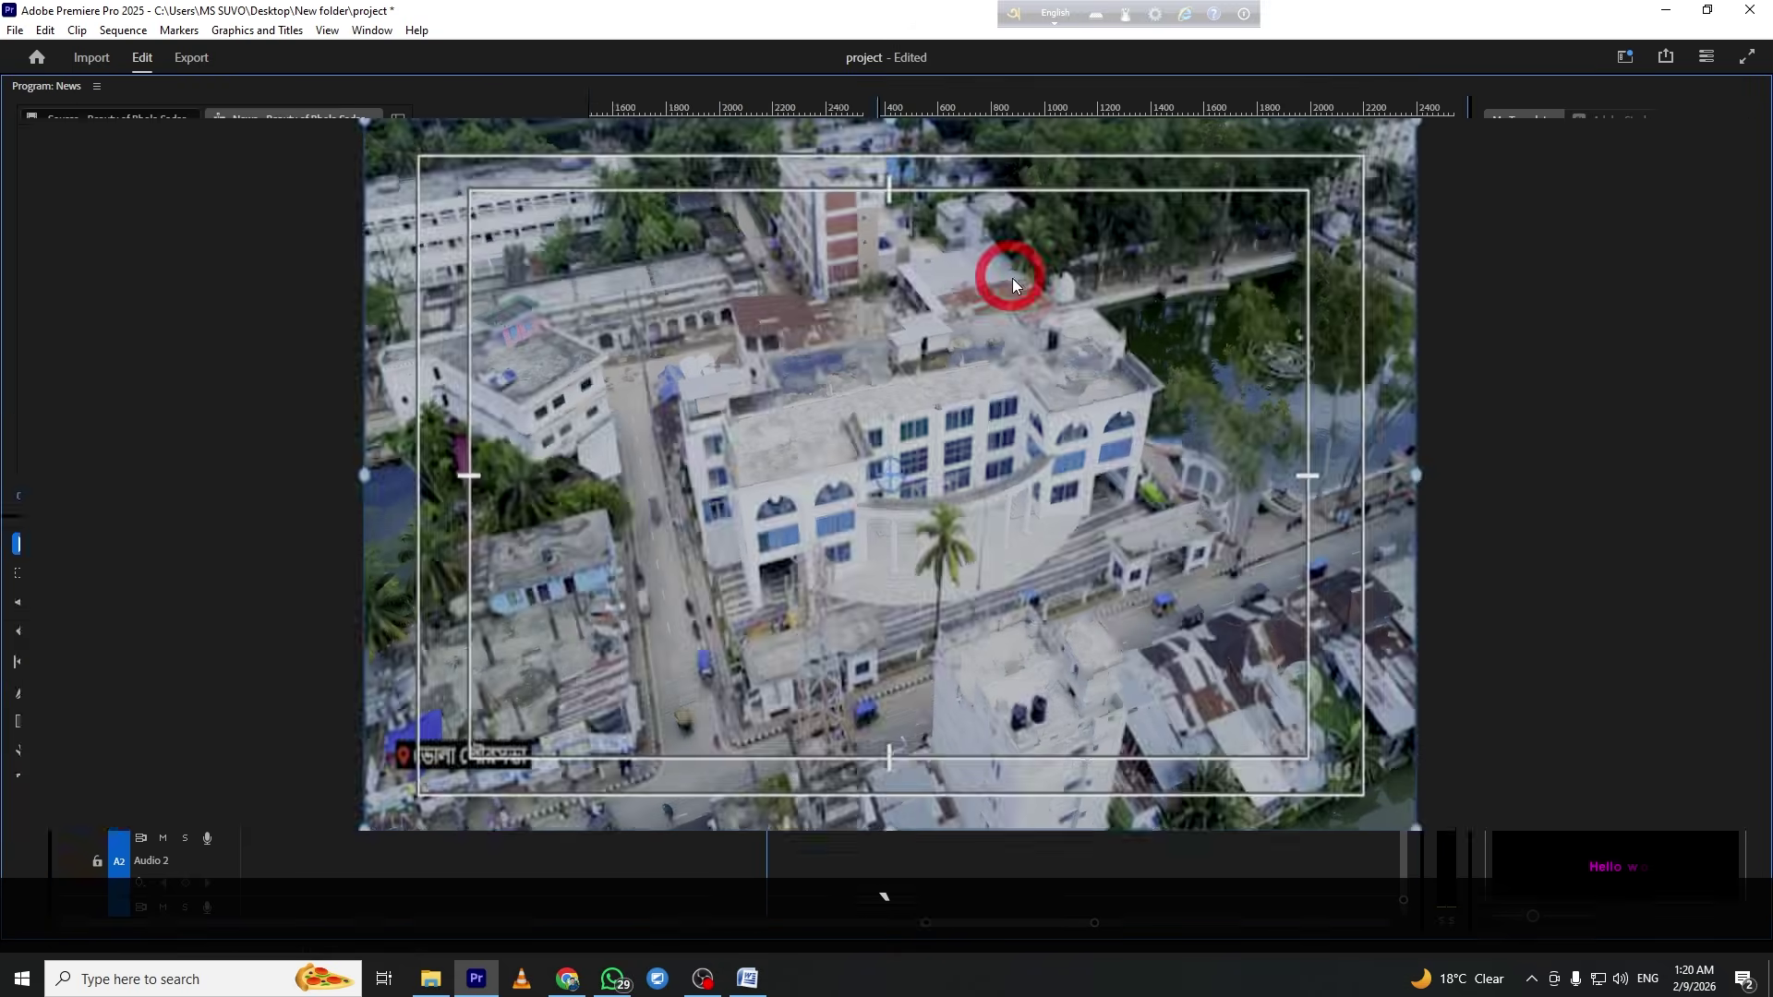
pyautogui.moveTo(1530, 472); pyautogui.dragTo(1766, 514)
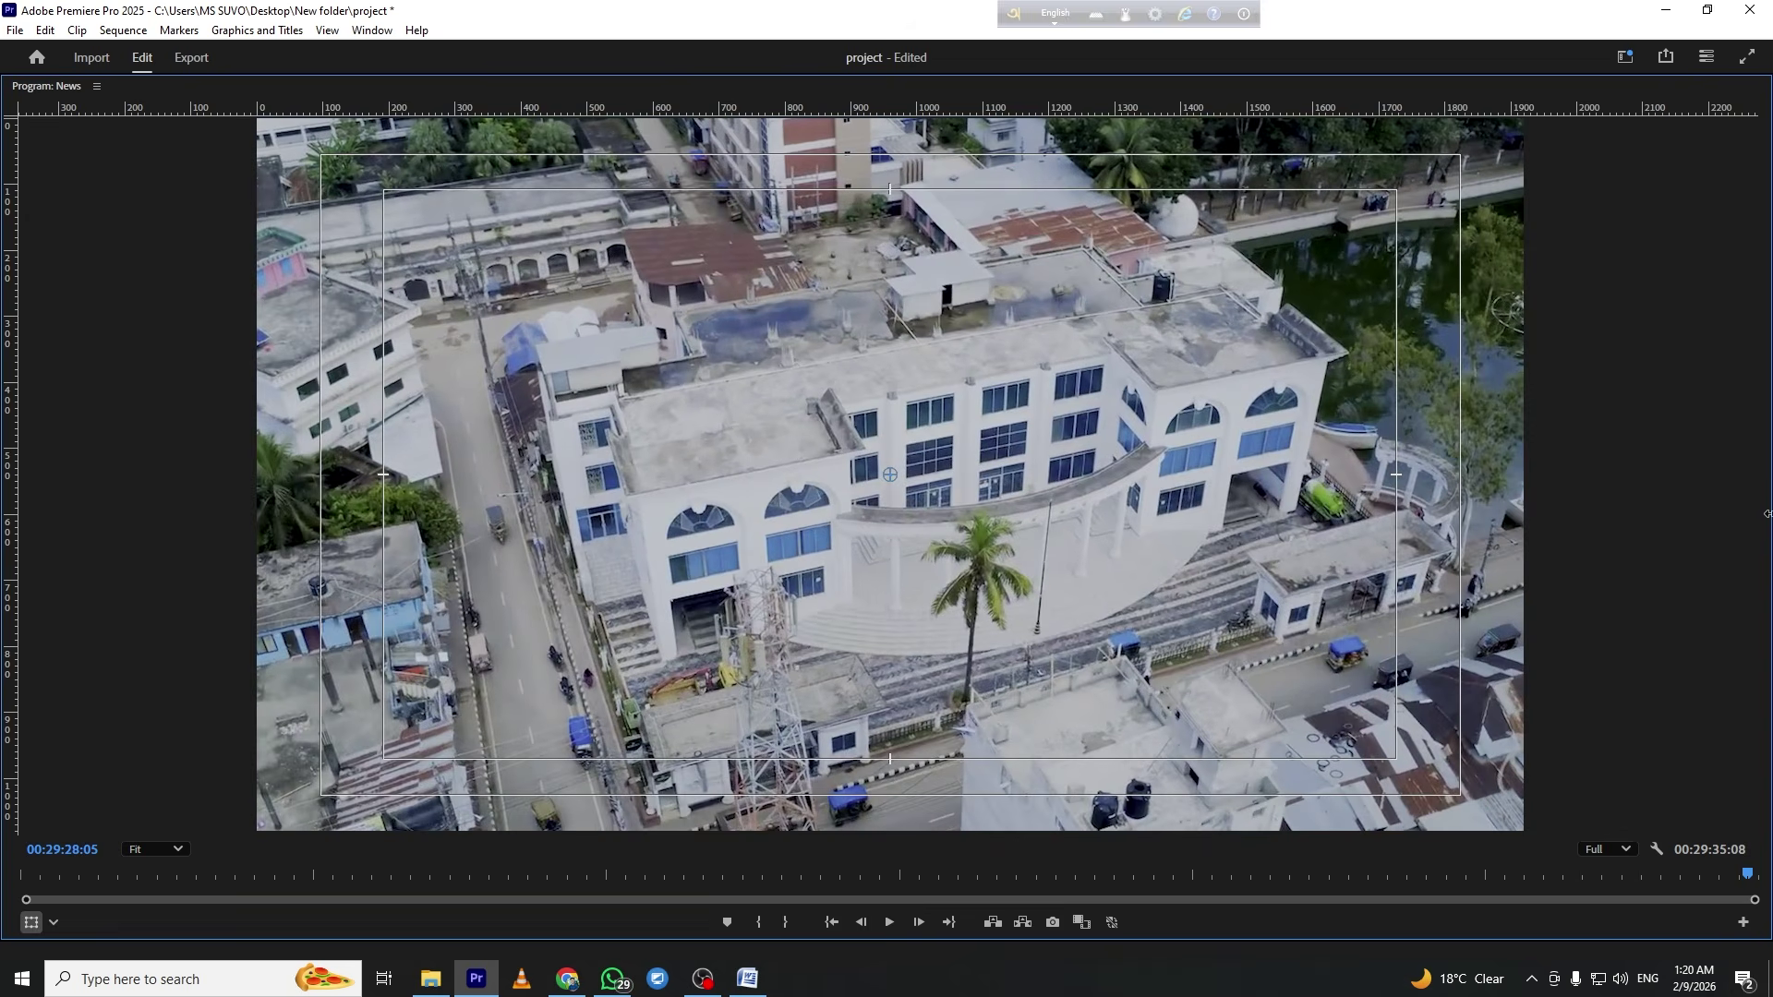
pyautogui.hotkey('ctrl', 'z')
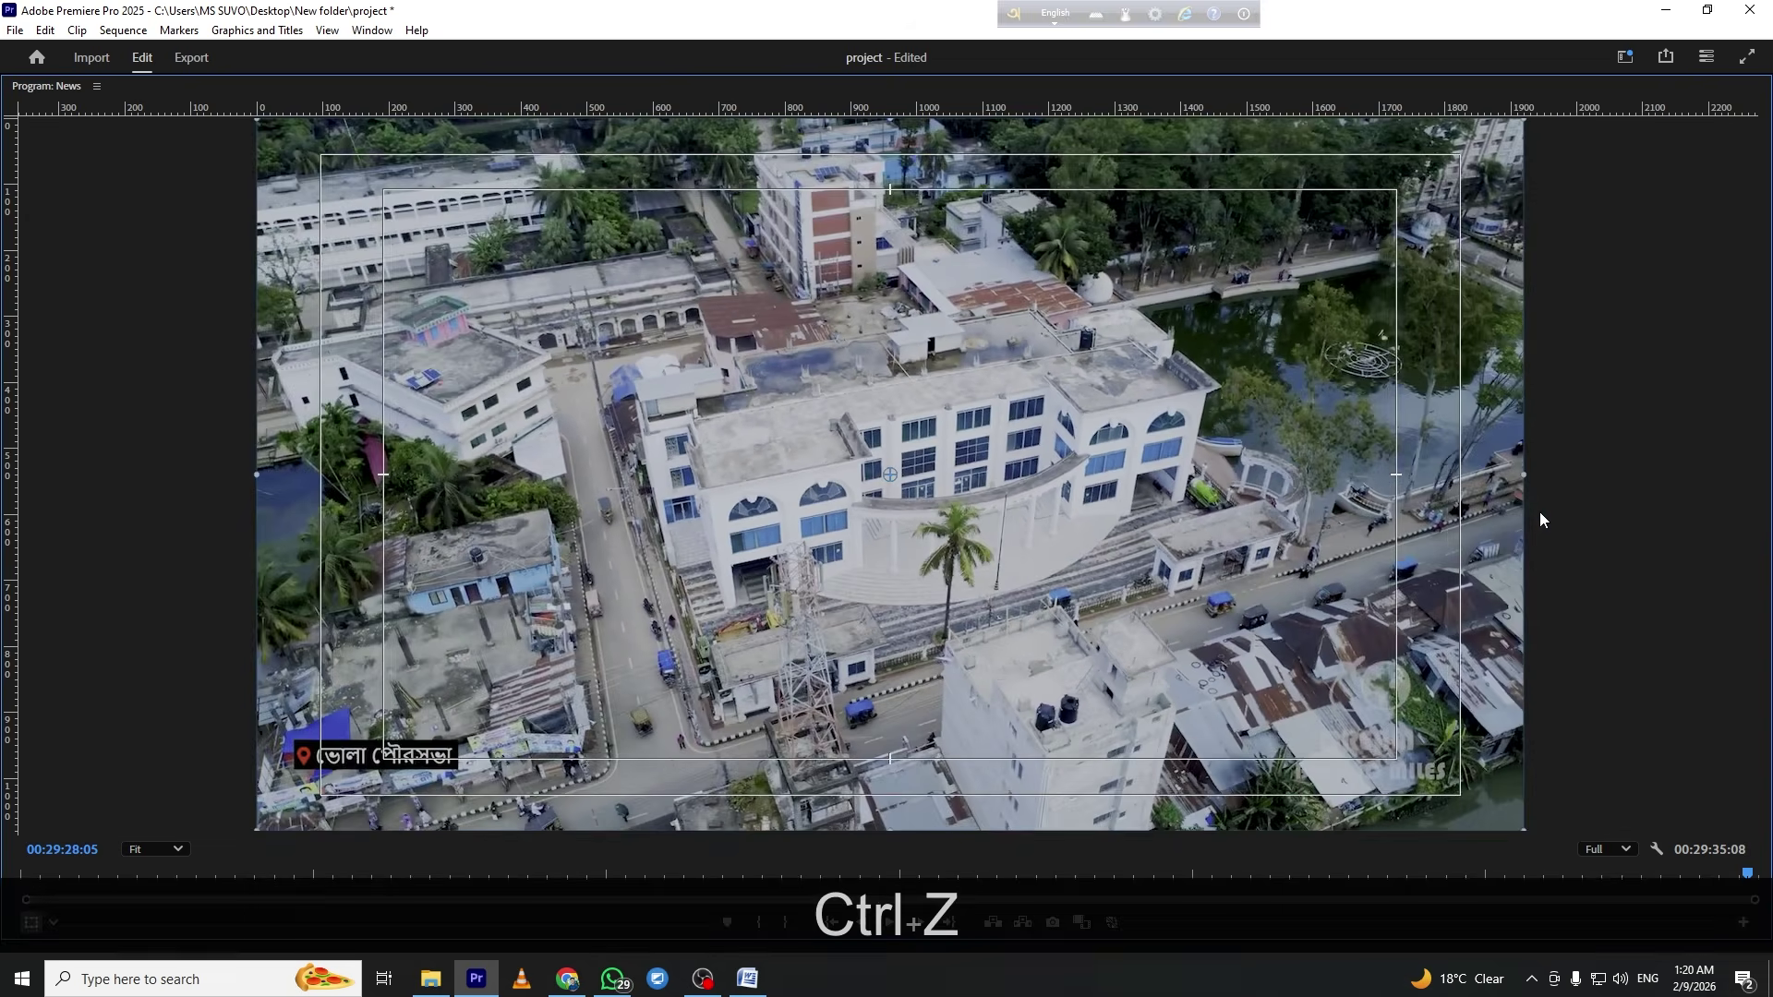
pyautogui.press('`')
pyautogui.click(869, 656)
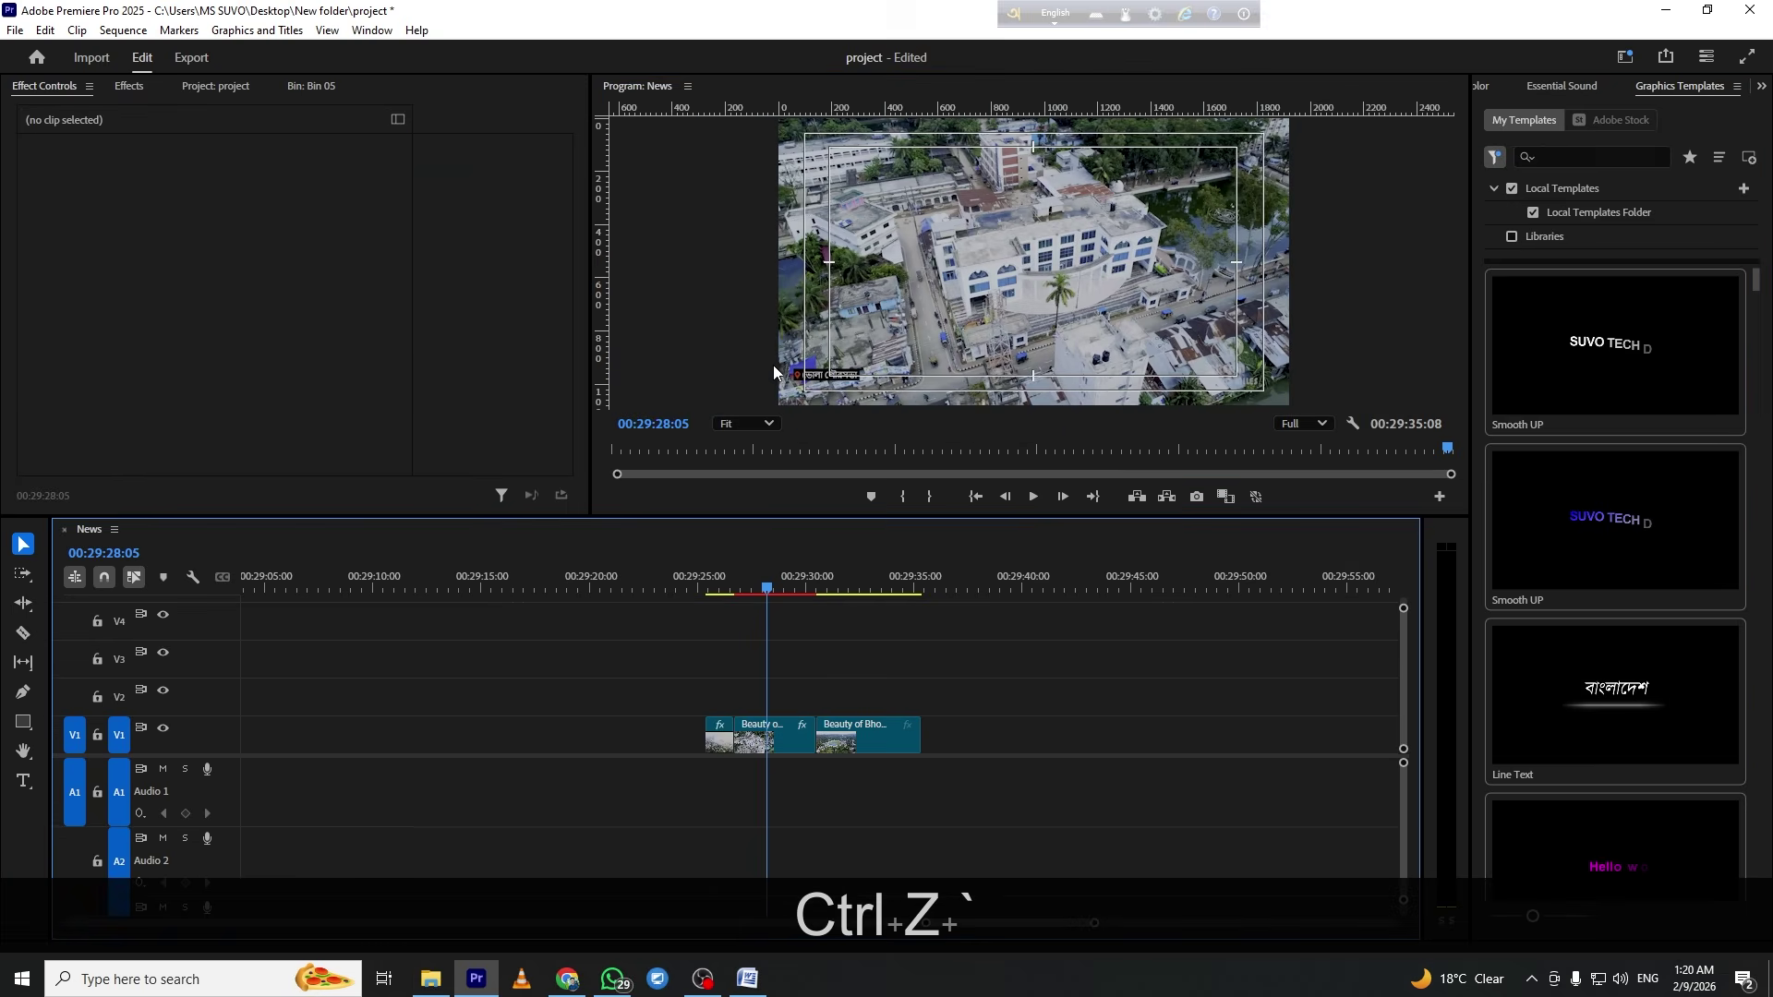
# Examine the location captions and watermarks on the building and stadium shots in the maximized program view
pyautogui.press('`')
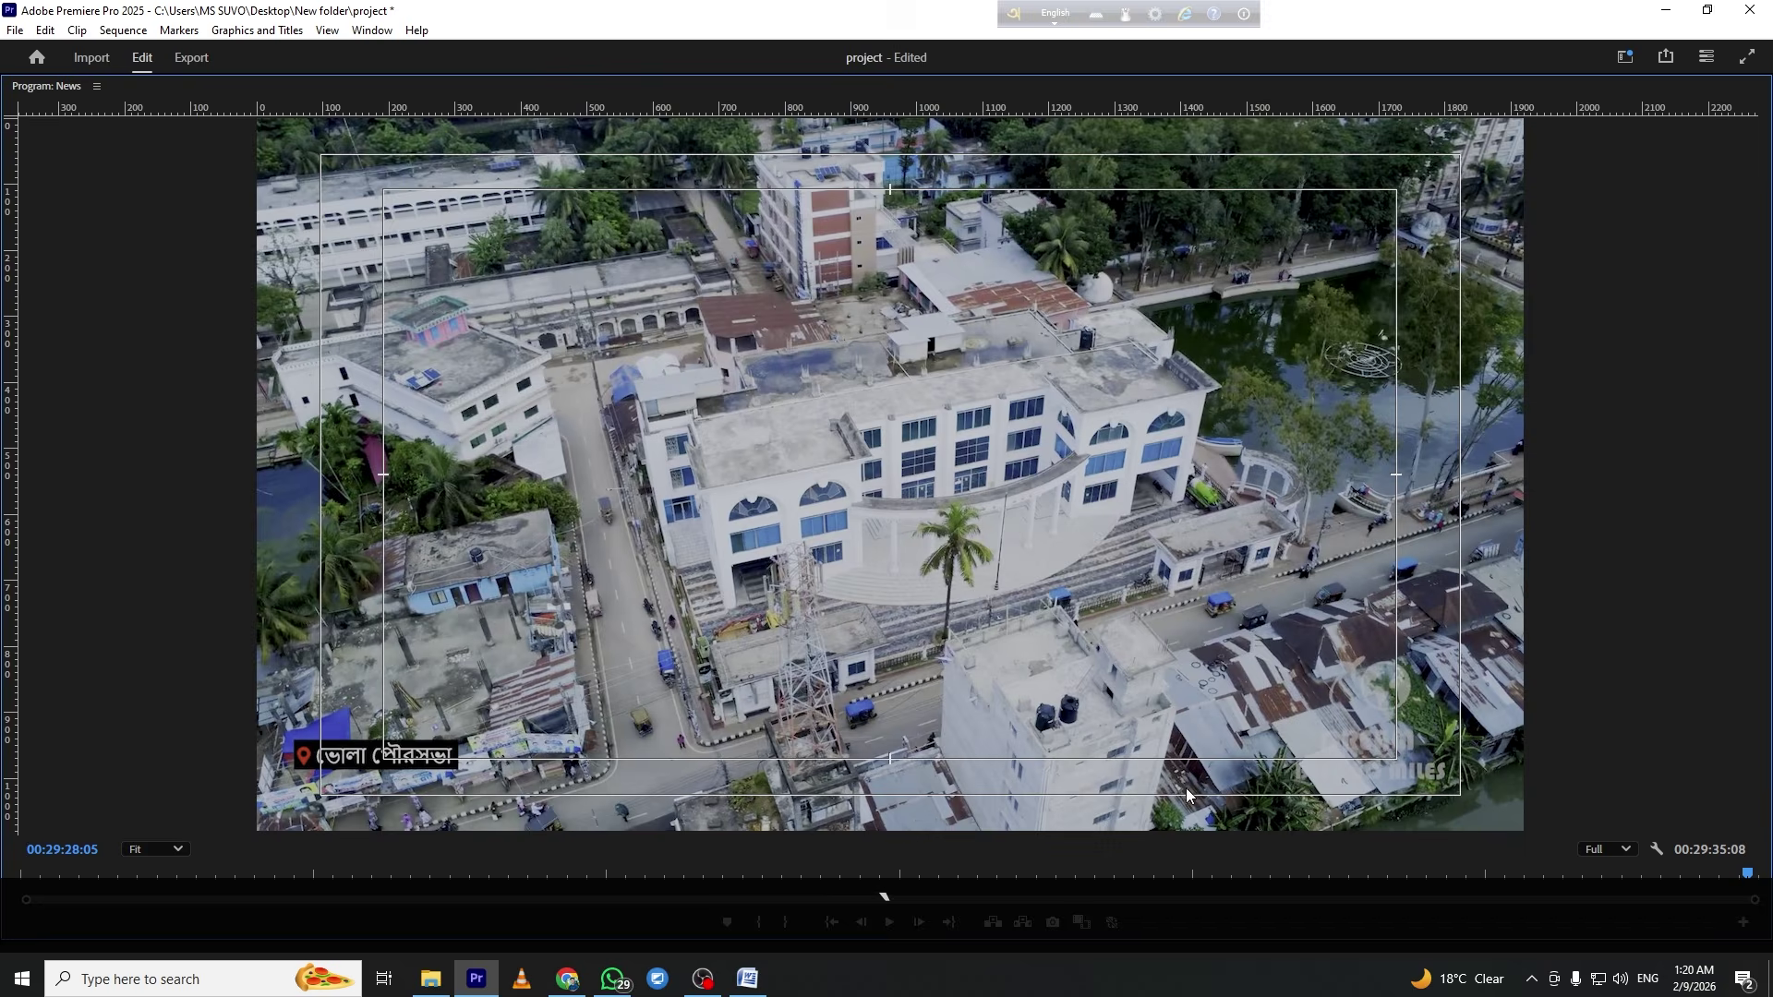
pyautogui.press('`')
pyautogui.click(857, 586)
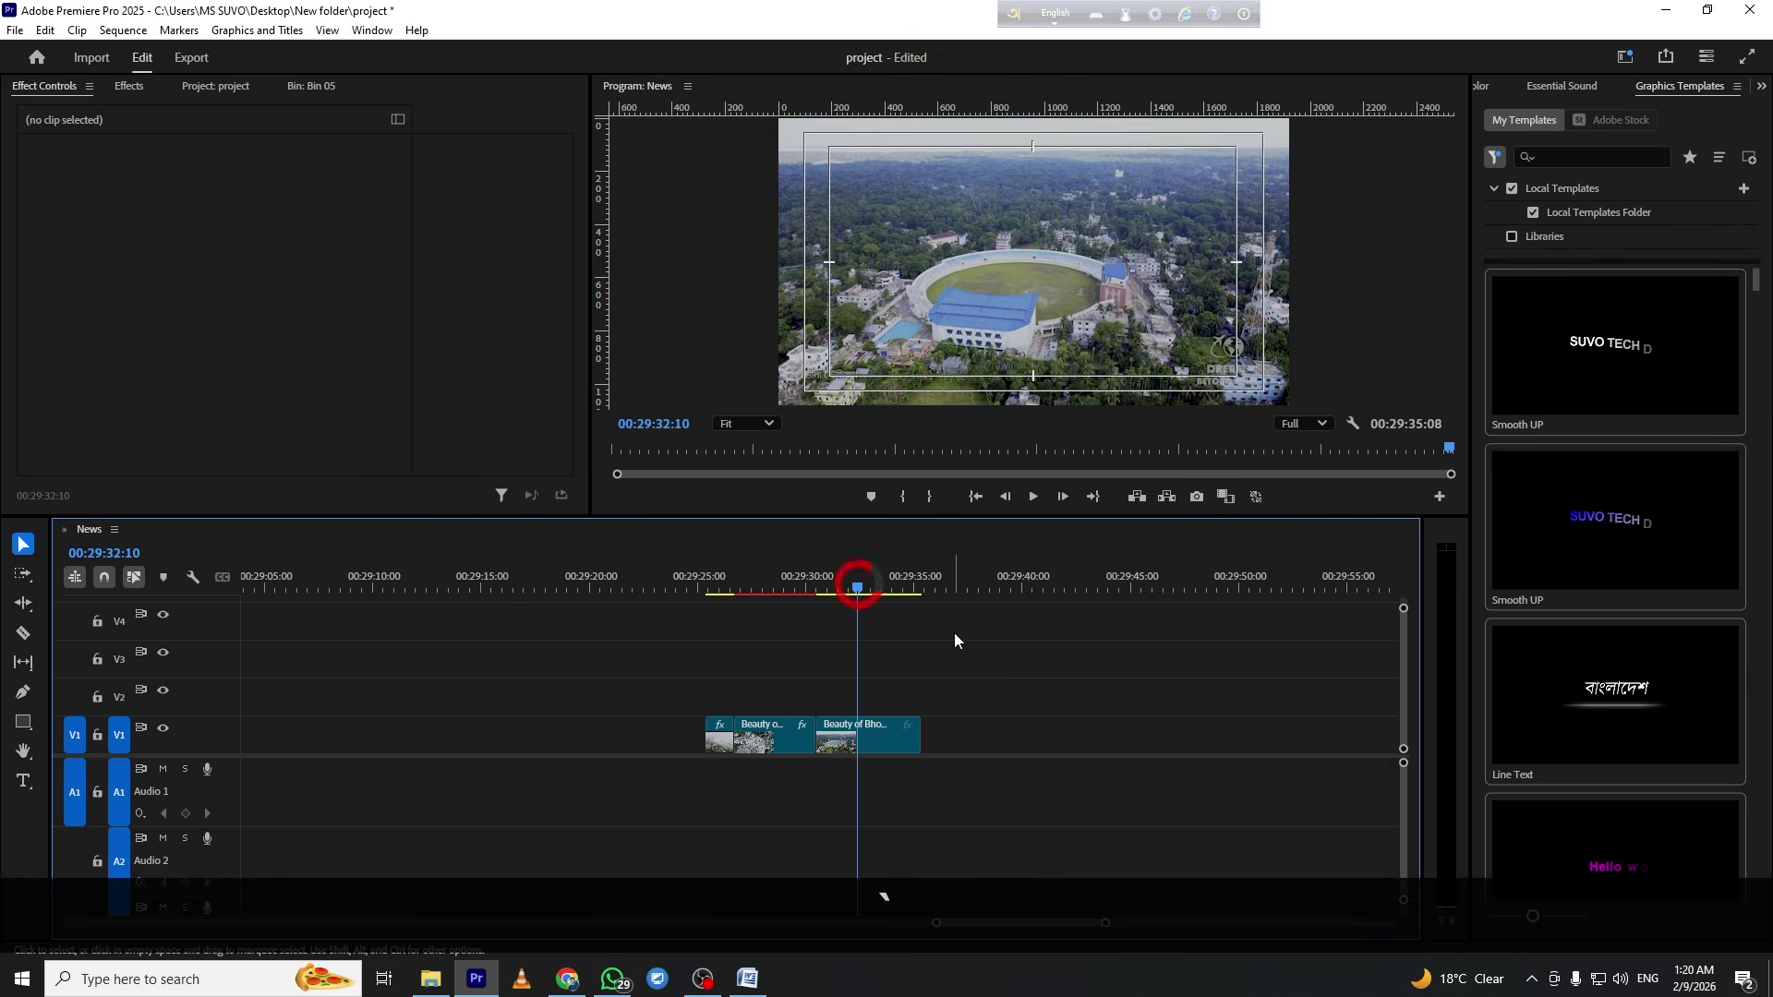
pyautogui.press('=')
pyautogui.press('=')
pyautogui.click(1071, 318)
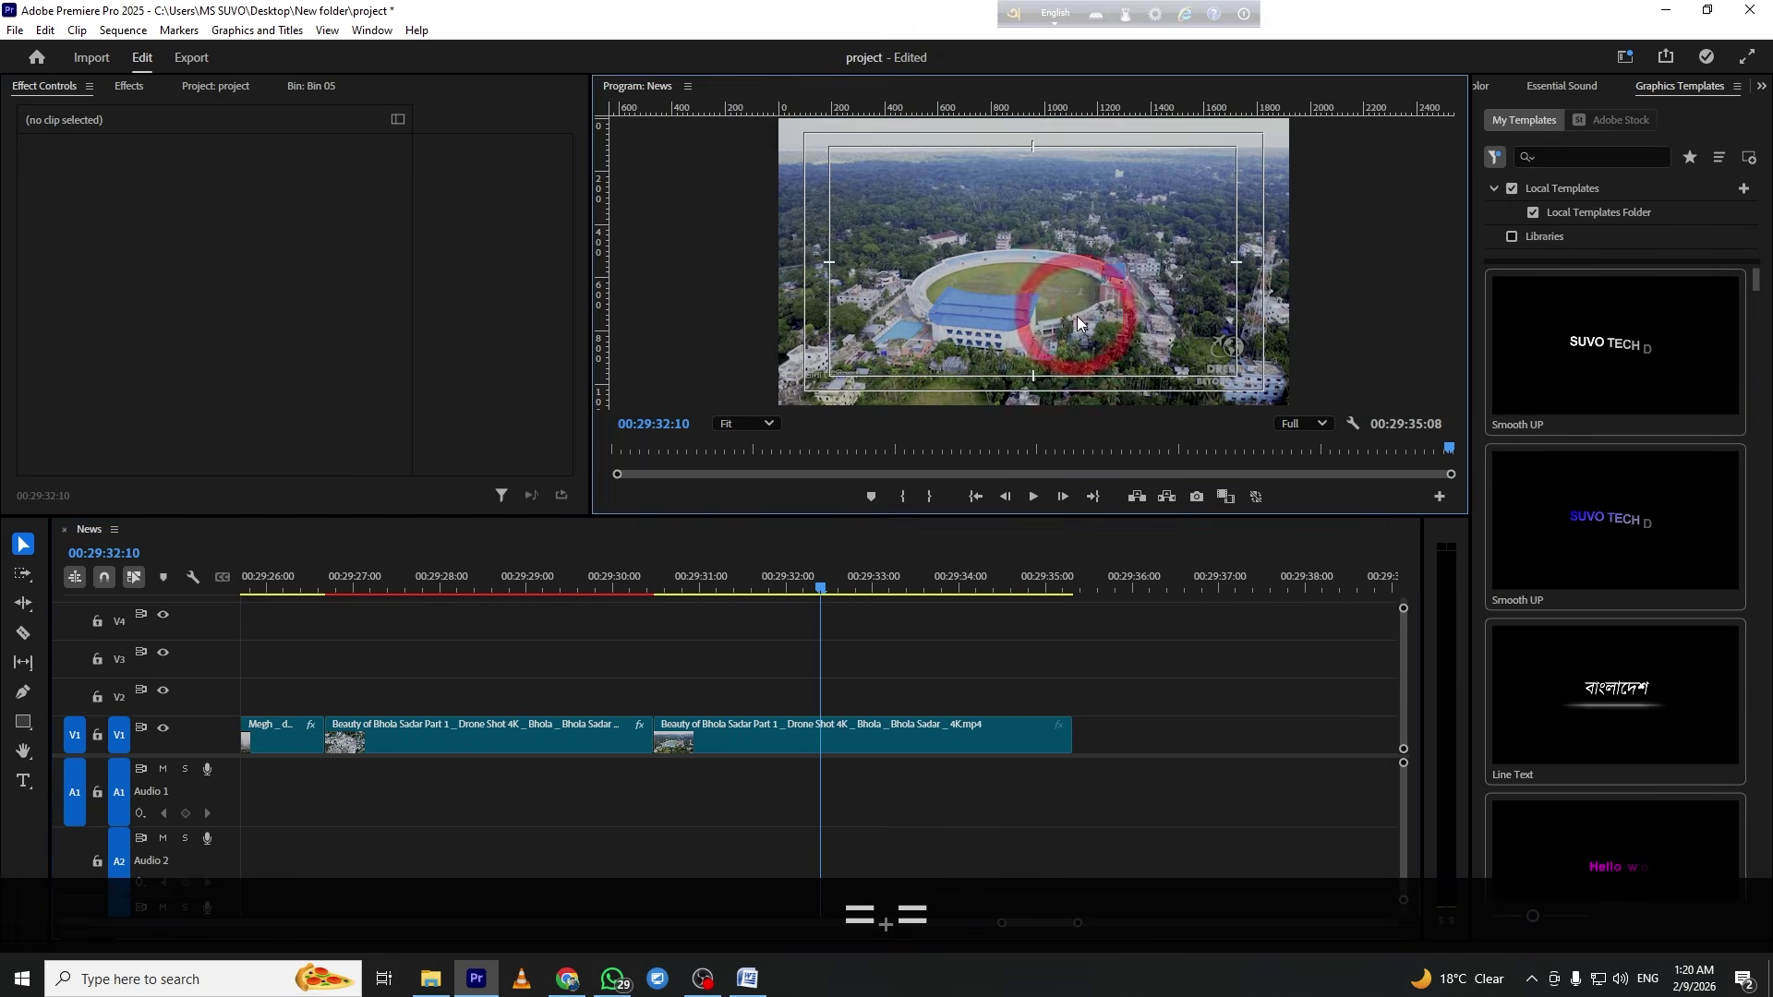
pyautogui.press('`')
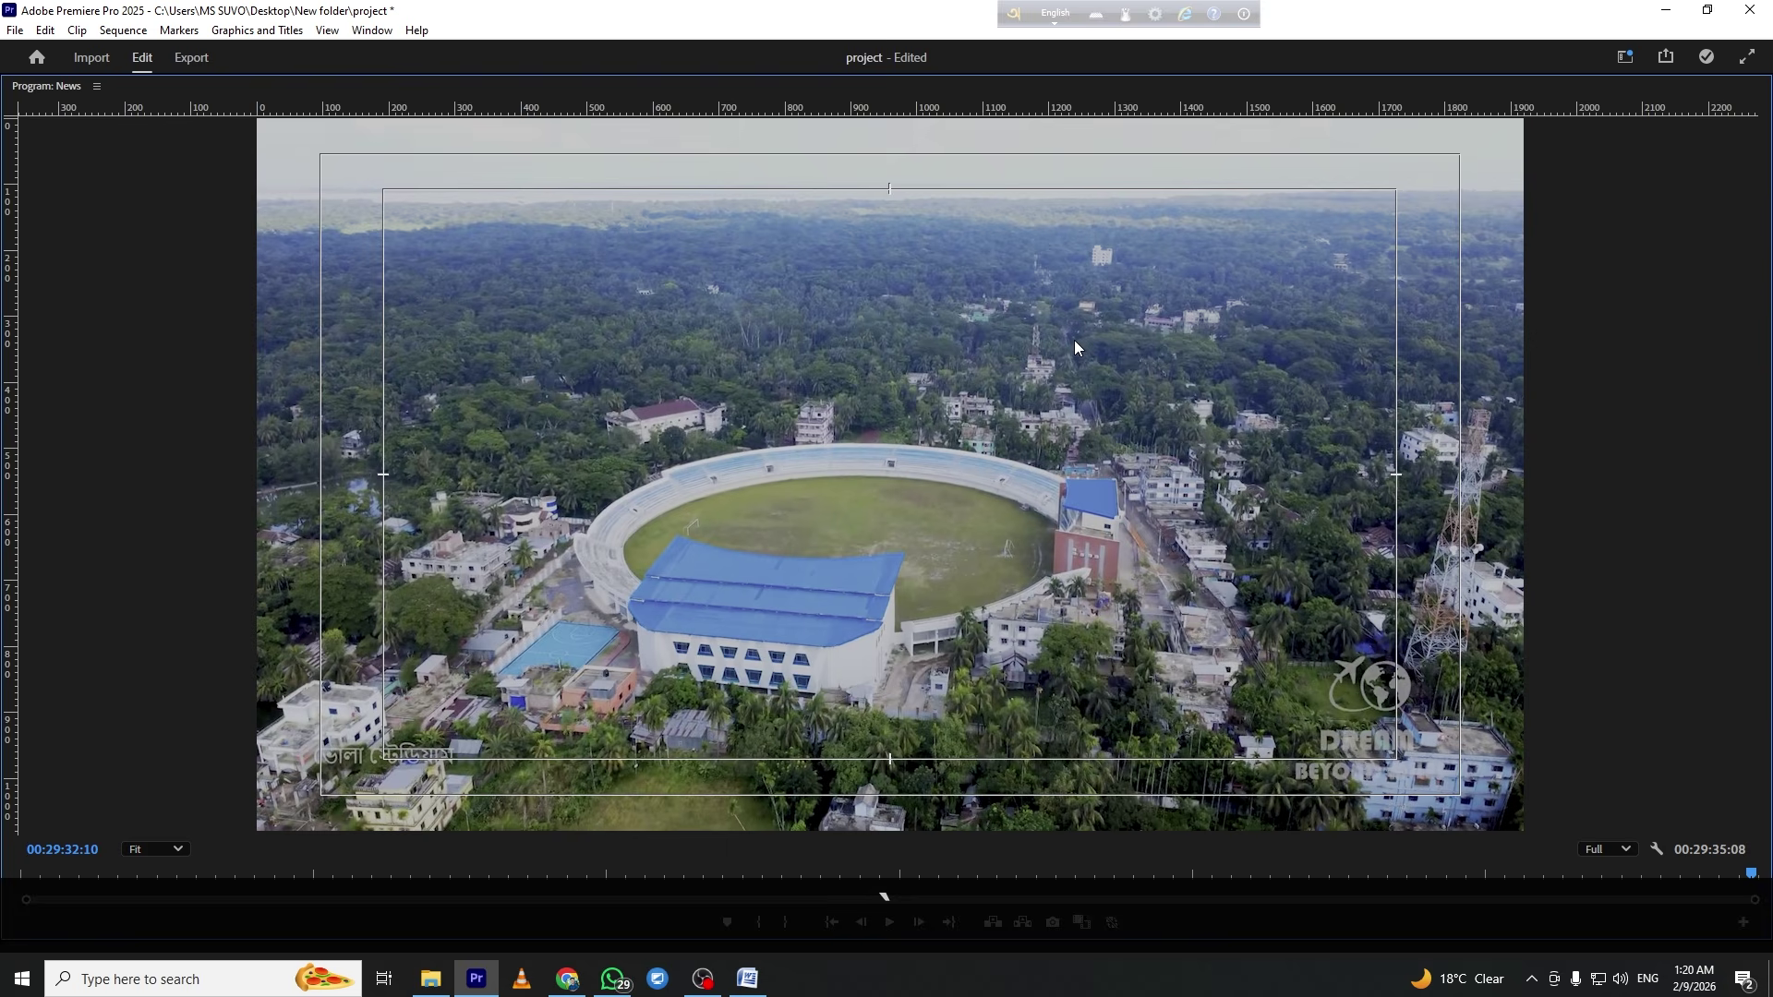
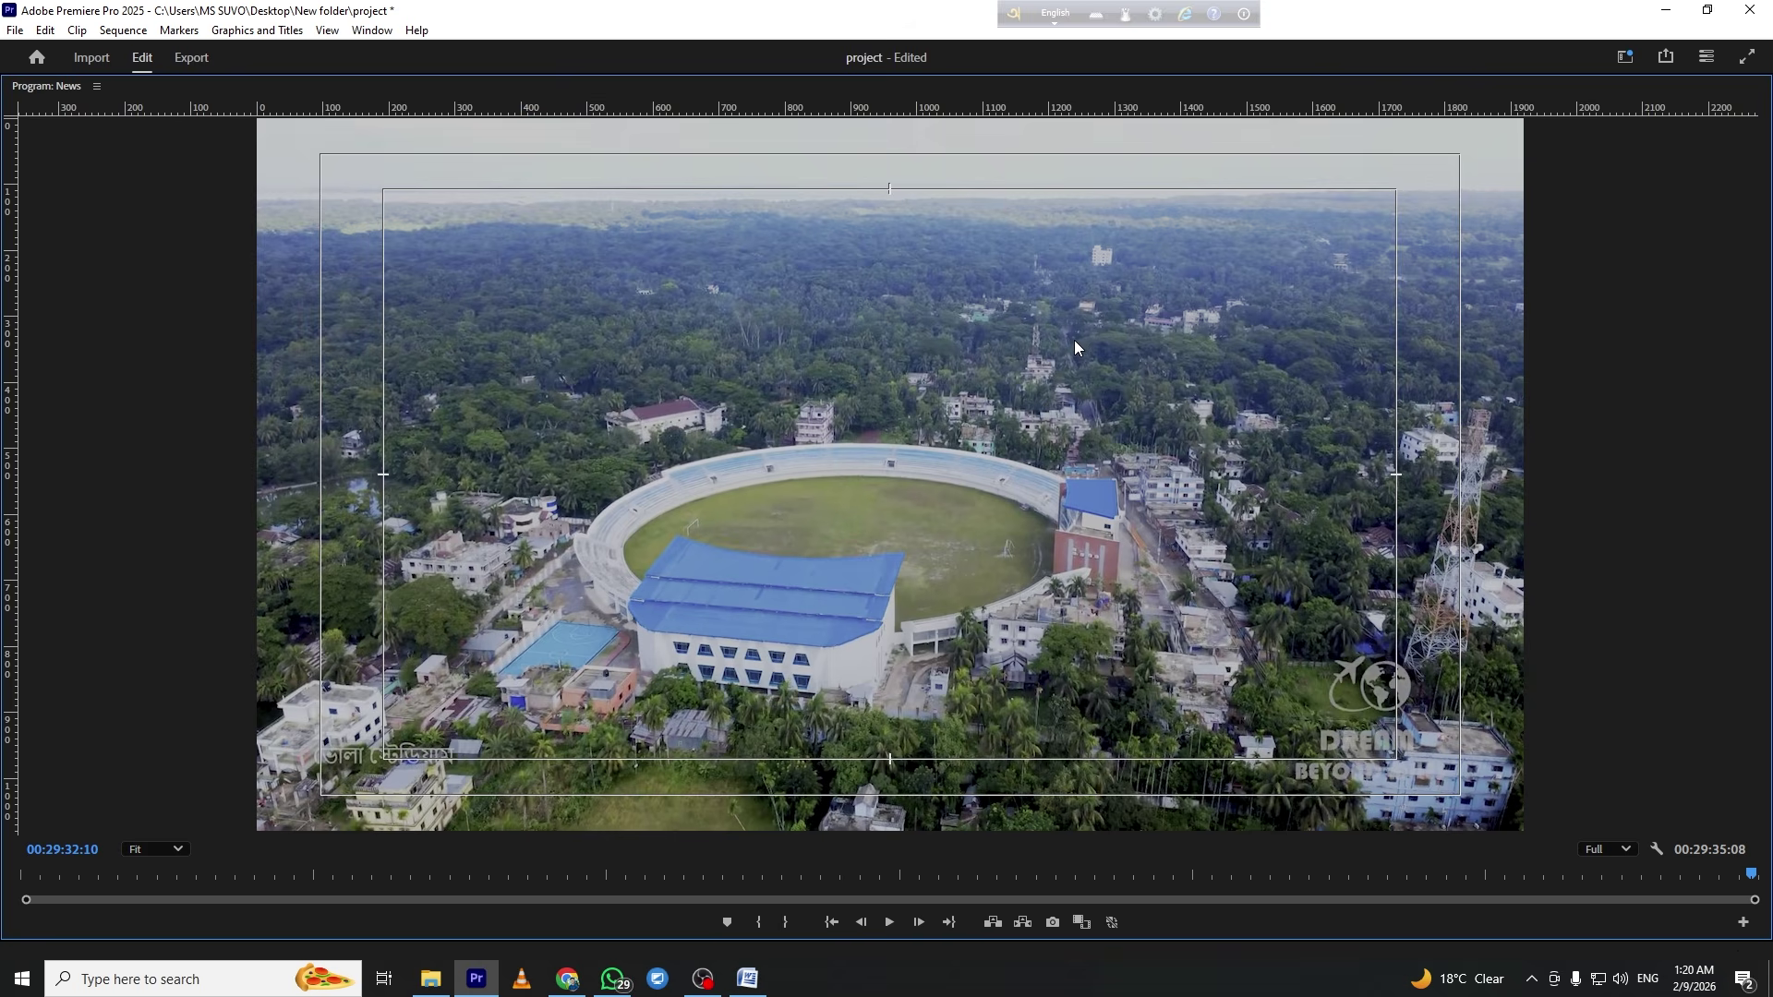
pyautogui.press('`')
# Reverse the playback direction of the building drone shot and play it back from its start
pyautogui.moveTo(759, 583); pyautogui.dragTo(384, 673)
pyautogui.press('space')
pyautogui.press('space')
pyautogui.click(498, 725)
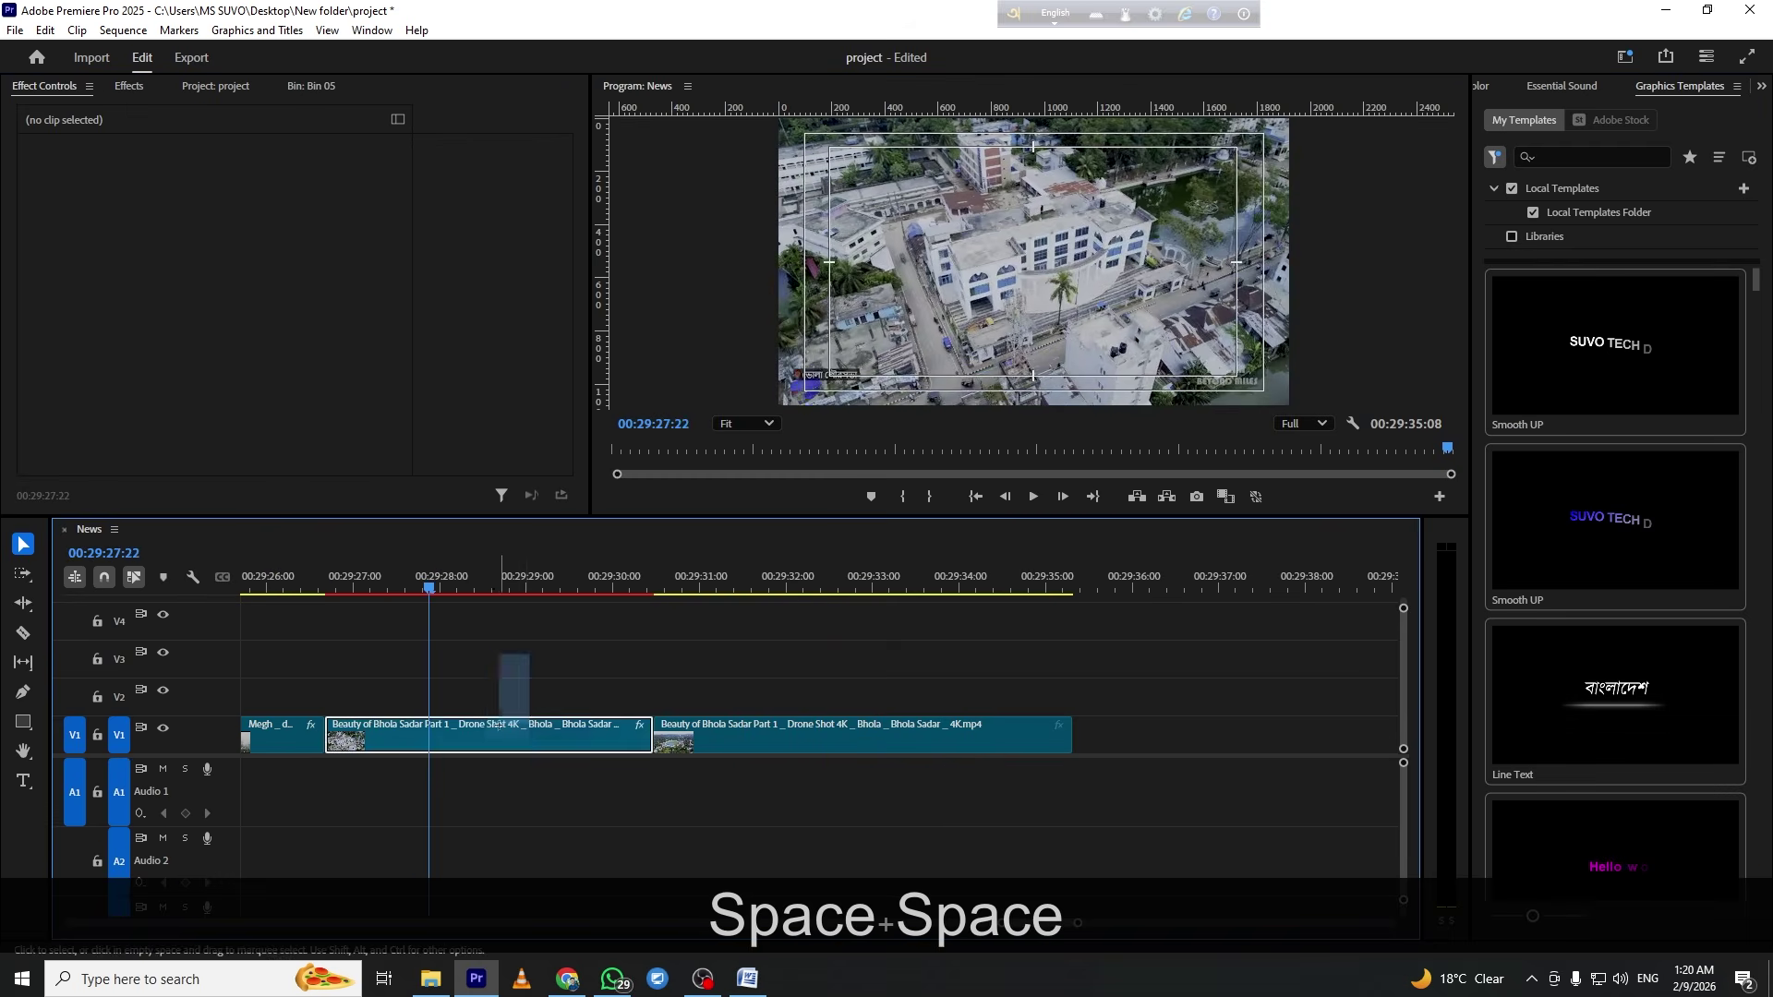
pyautogui.hotkey('ctrl', 'r')
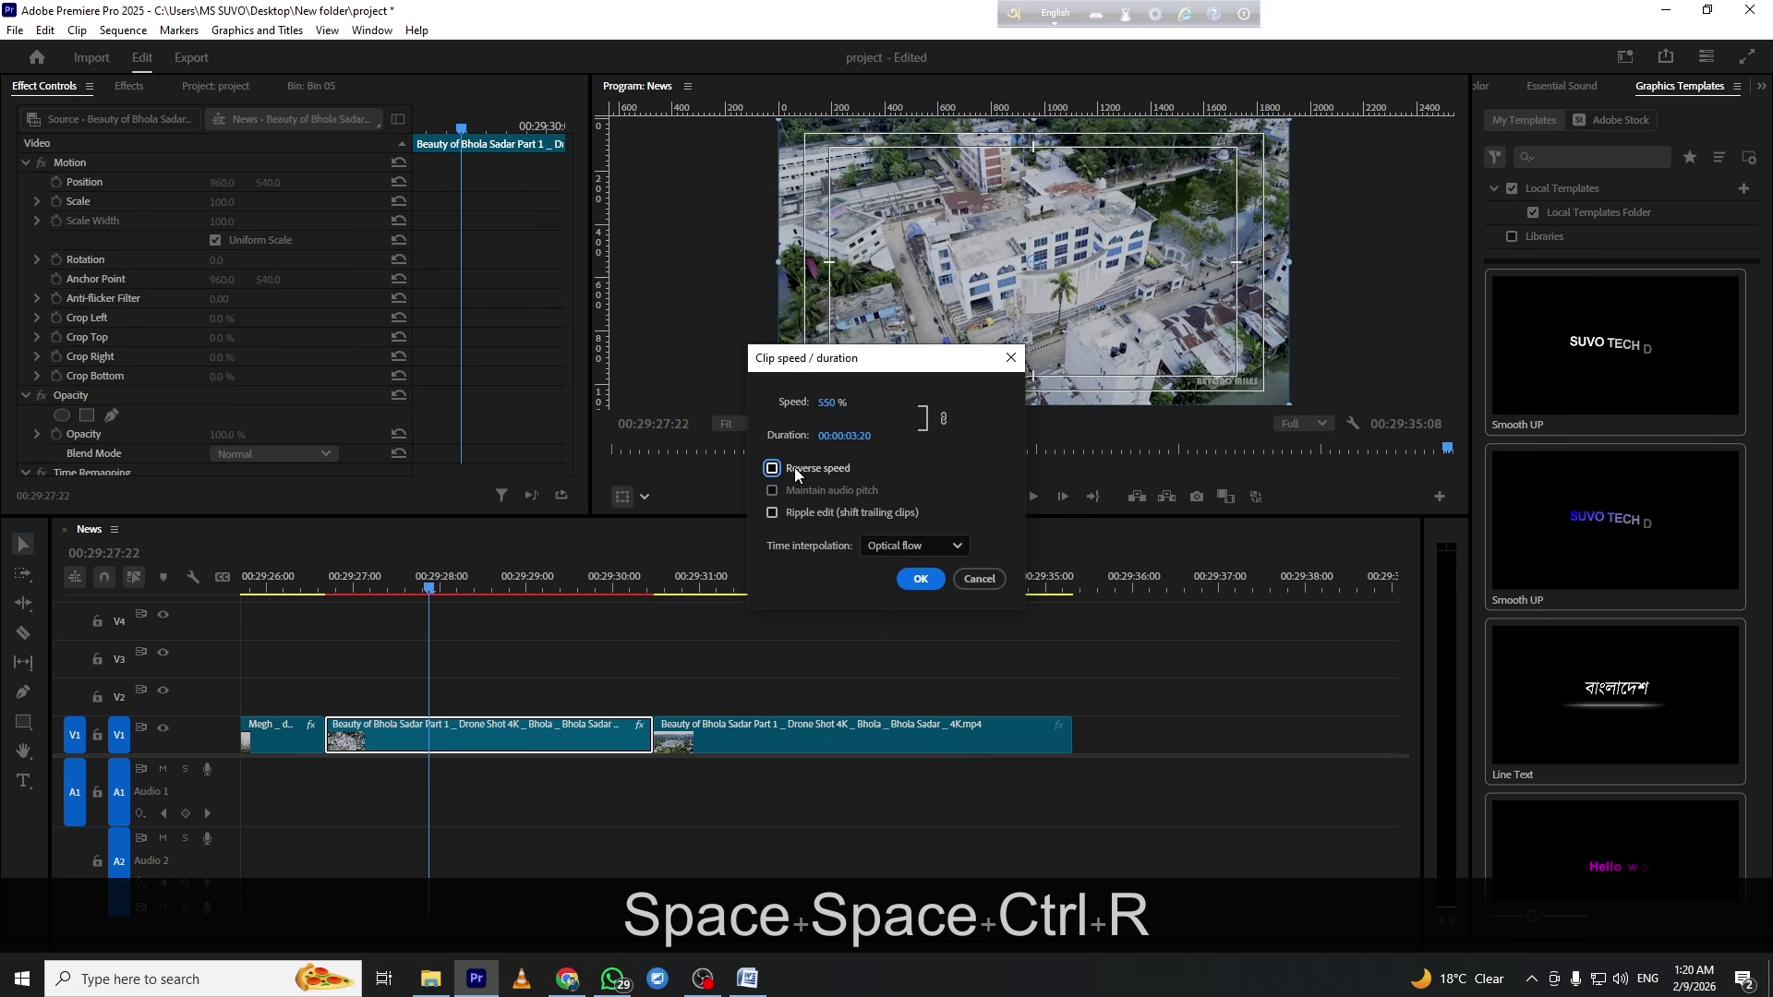
pyautogui.click(922, 580)
pyautogui.click(701, 639)
pyautogui.moveTo(418, 589); pyautogui.dragTo(329, 589)
pyautogui.press('space')
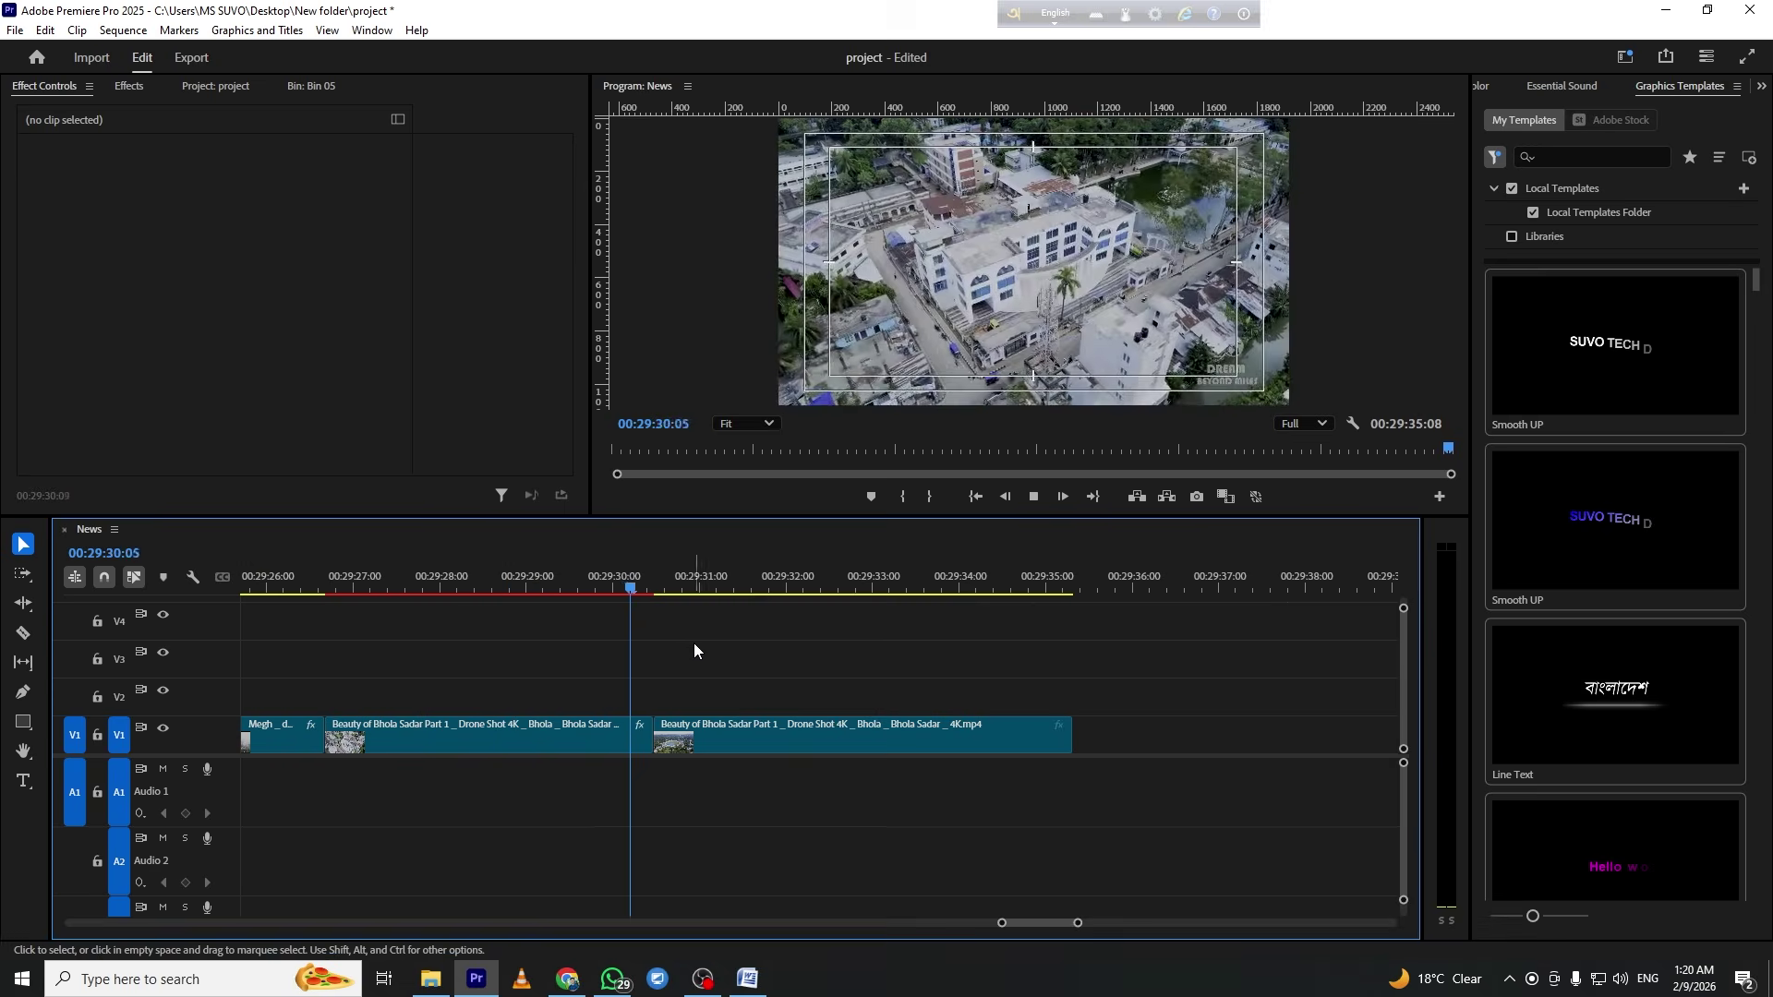
# Trim the end of the reversed building drone shot to 00:29:30:03 and close the gap before the stadium shot
pyautogui.press('space')
pyautogui.click(595, 581)
pyautogui.press('space')
pyautogui.press('space')
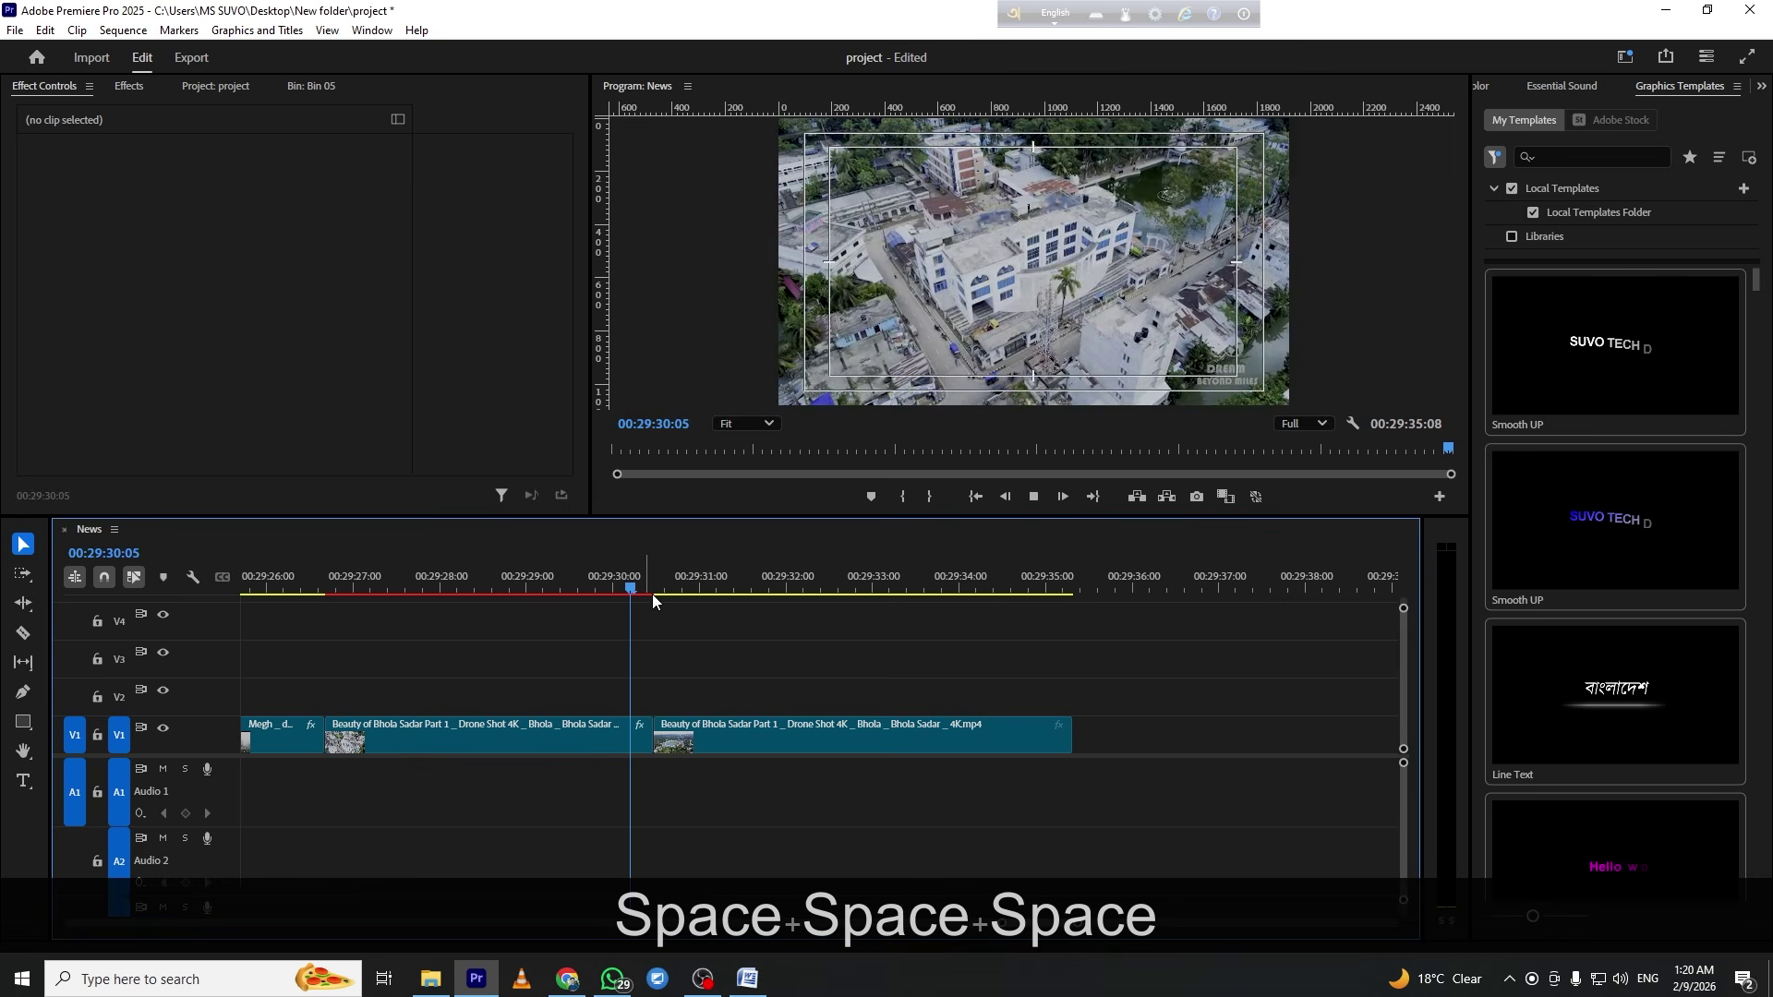
pyautogui.click(554, 580)
pyautogui.press('space')
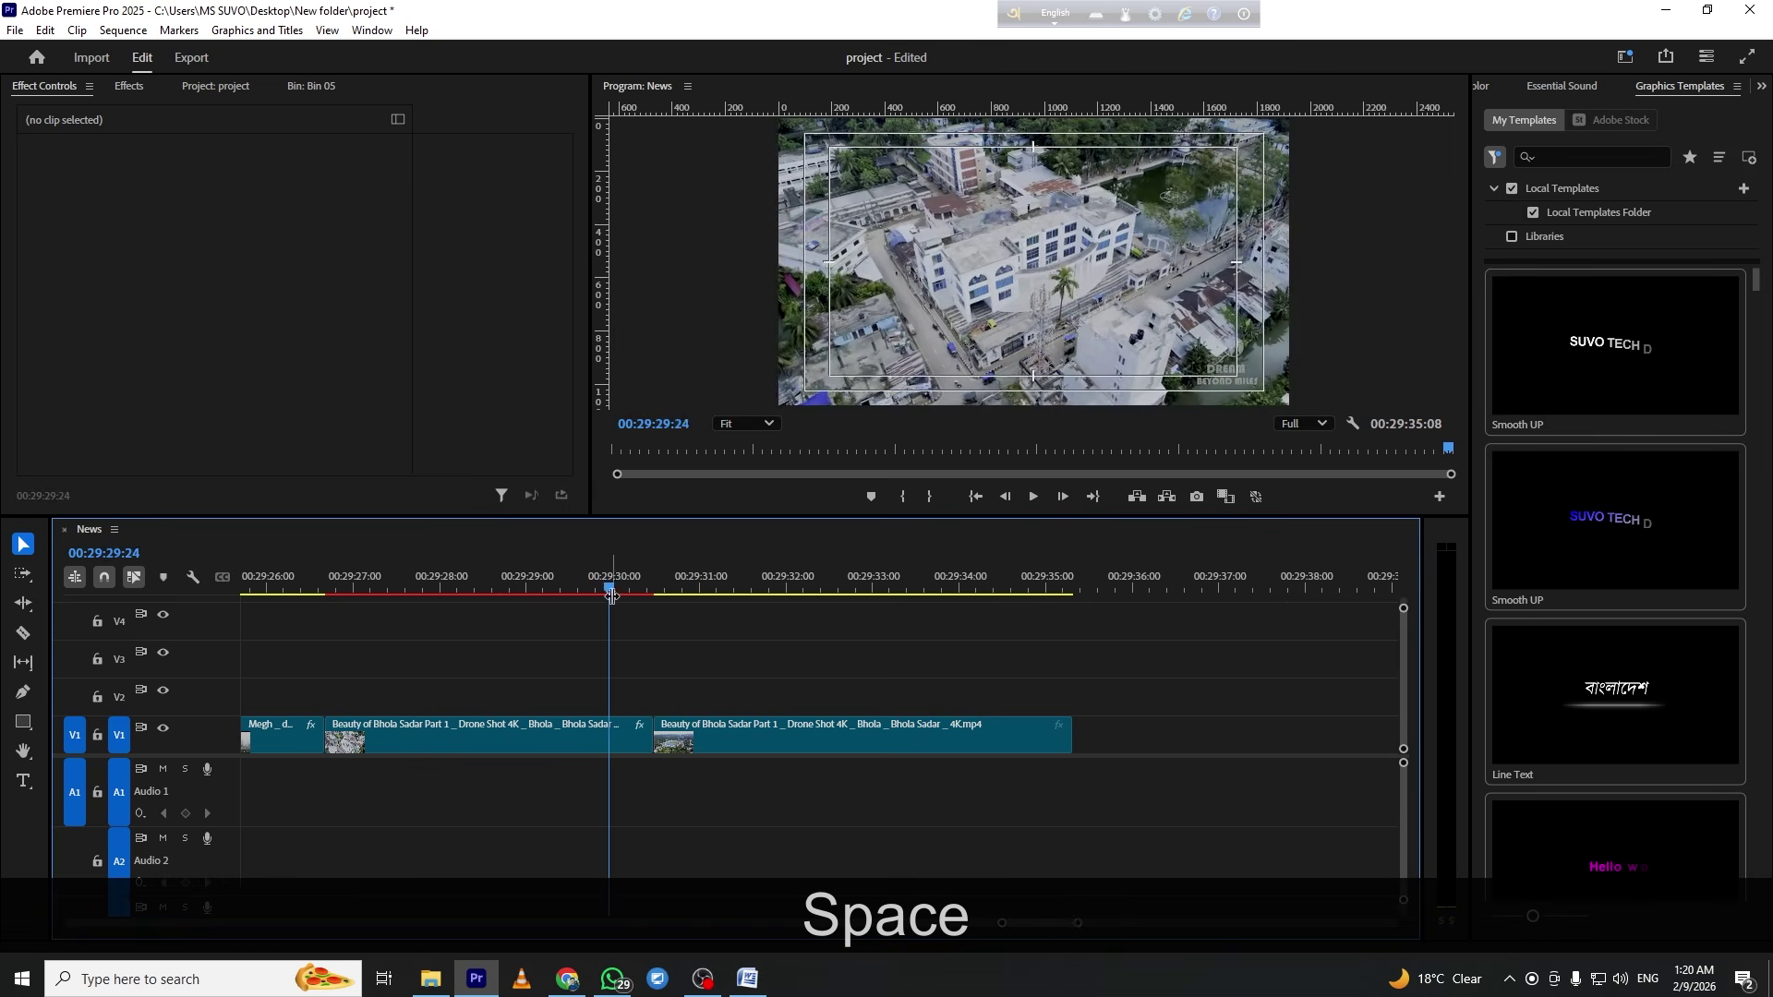
pyautogui.press('space')
pyautogui.press('space')
pyautogui.click(635, 725)
pyautogui.press('e')
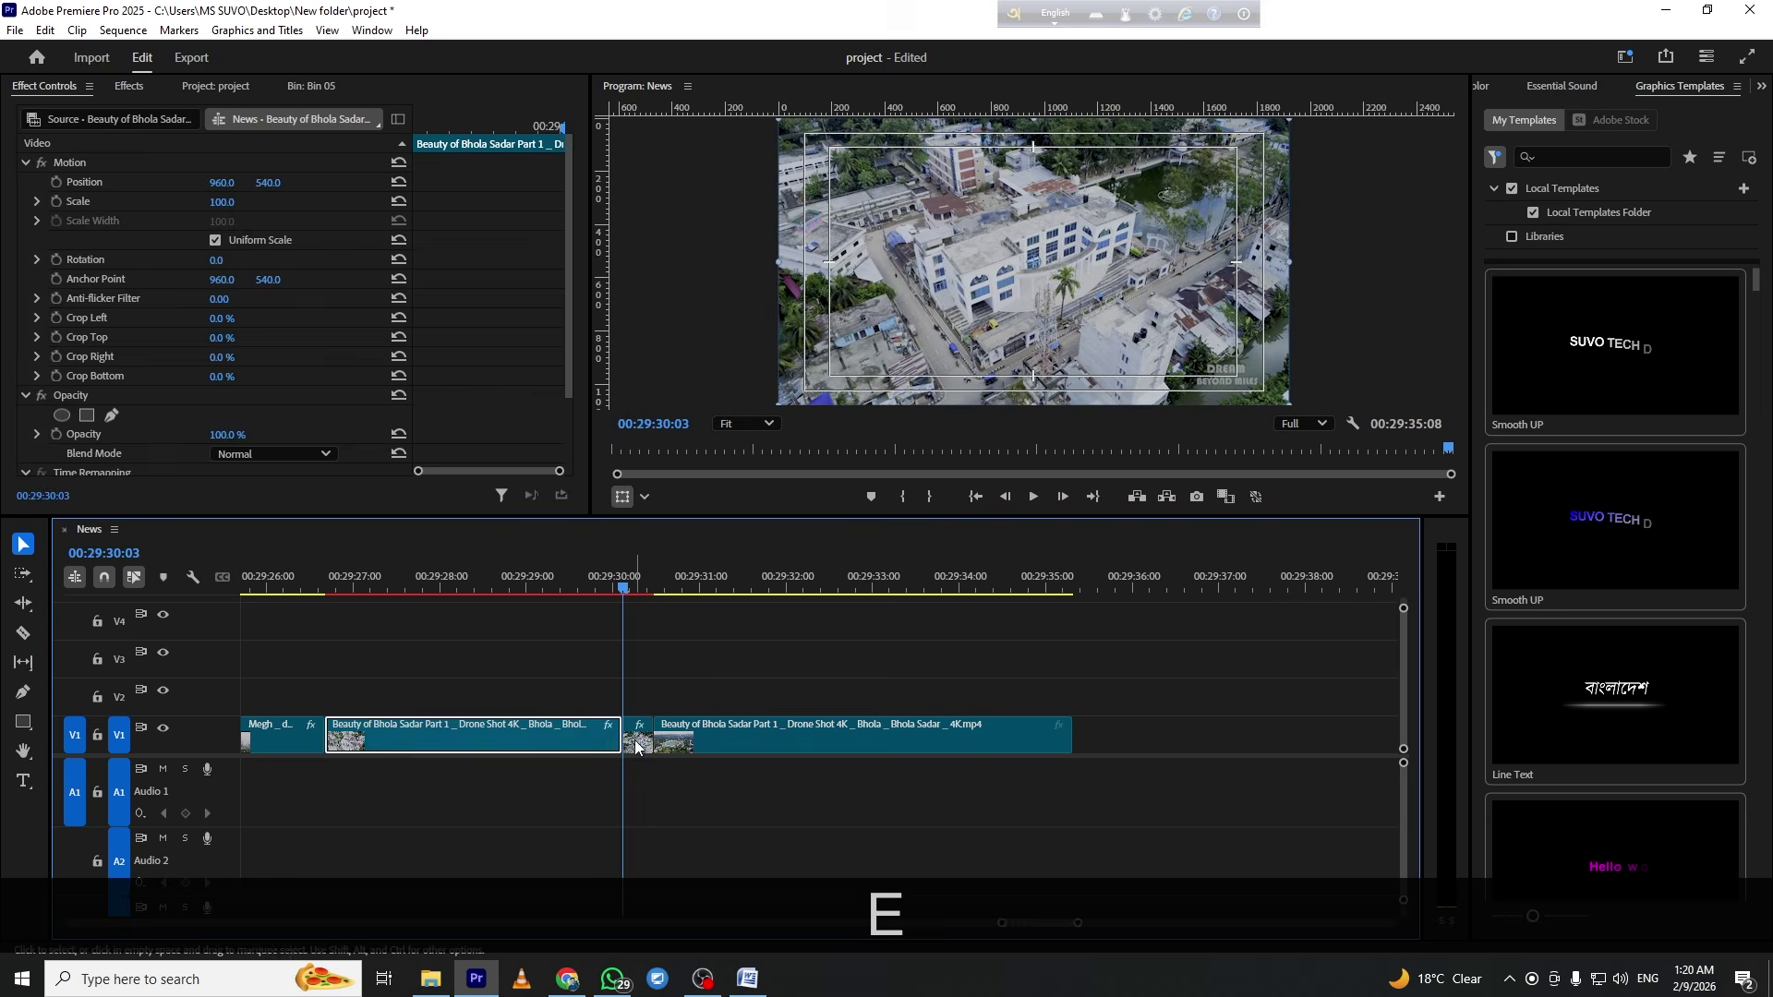
pyautogui.press('f')
pyautogui.press('d')
# Play the stadium shot after the shortened building shot, viewing it full screen briefly
pyautogui.press('space')
pyautogui.click(727, 642)
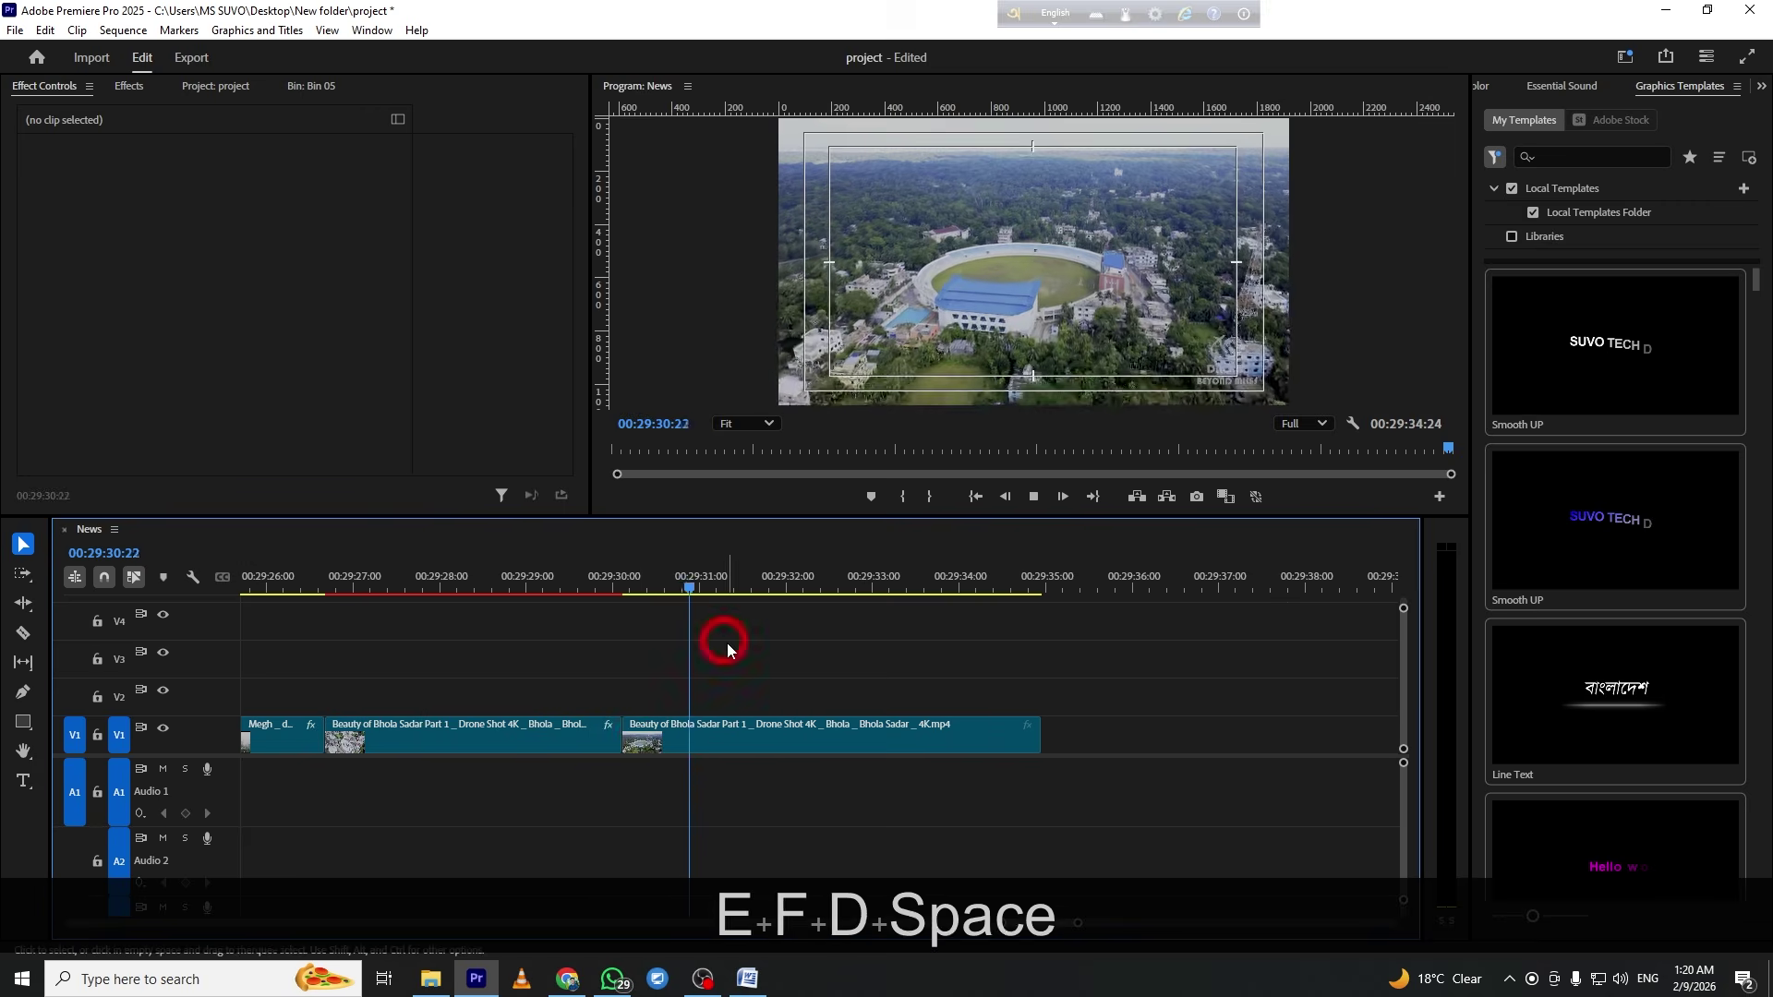
pyautogui.hotkey('ctrl', '`')
pyautogui.hotkey('ctrl', '`')
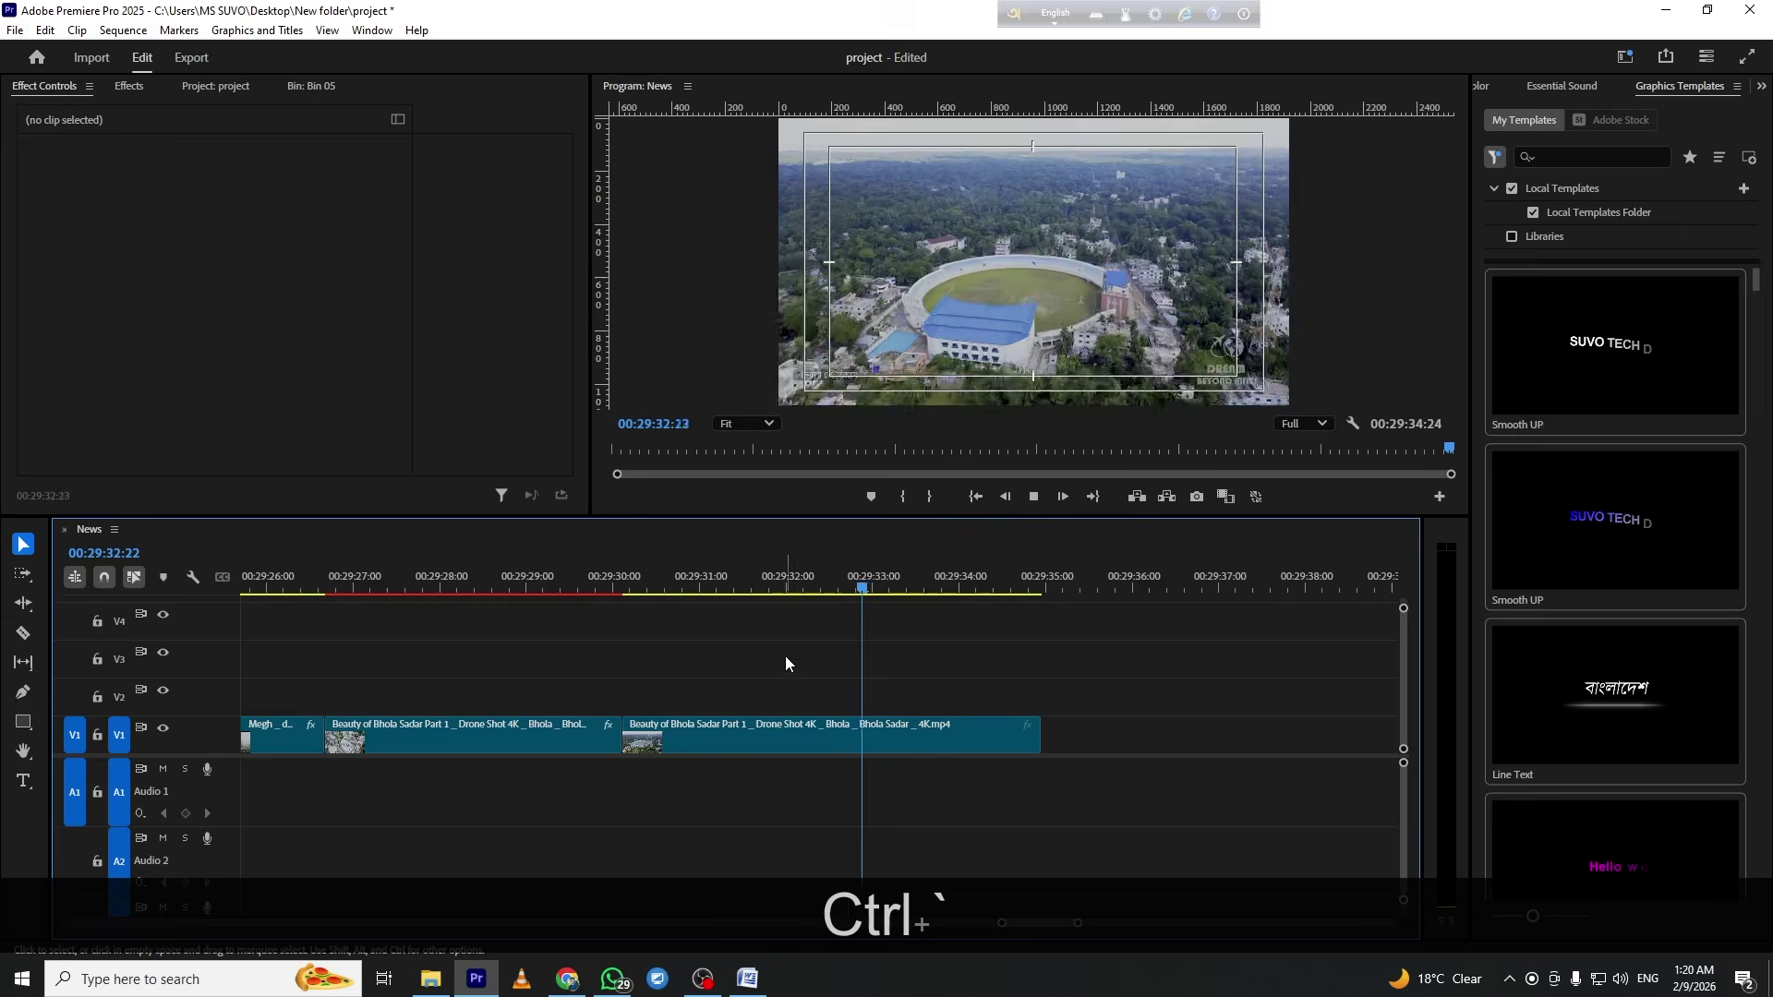
# Mark the stadium clip's range with in and out points, and trim the clip's end to 00:29:34:12
pyautogui.press('space')
pyautogui.click(835, 763)
pyautogui.press('/')
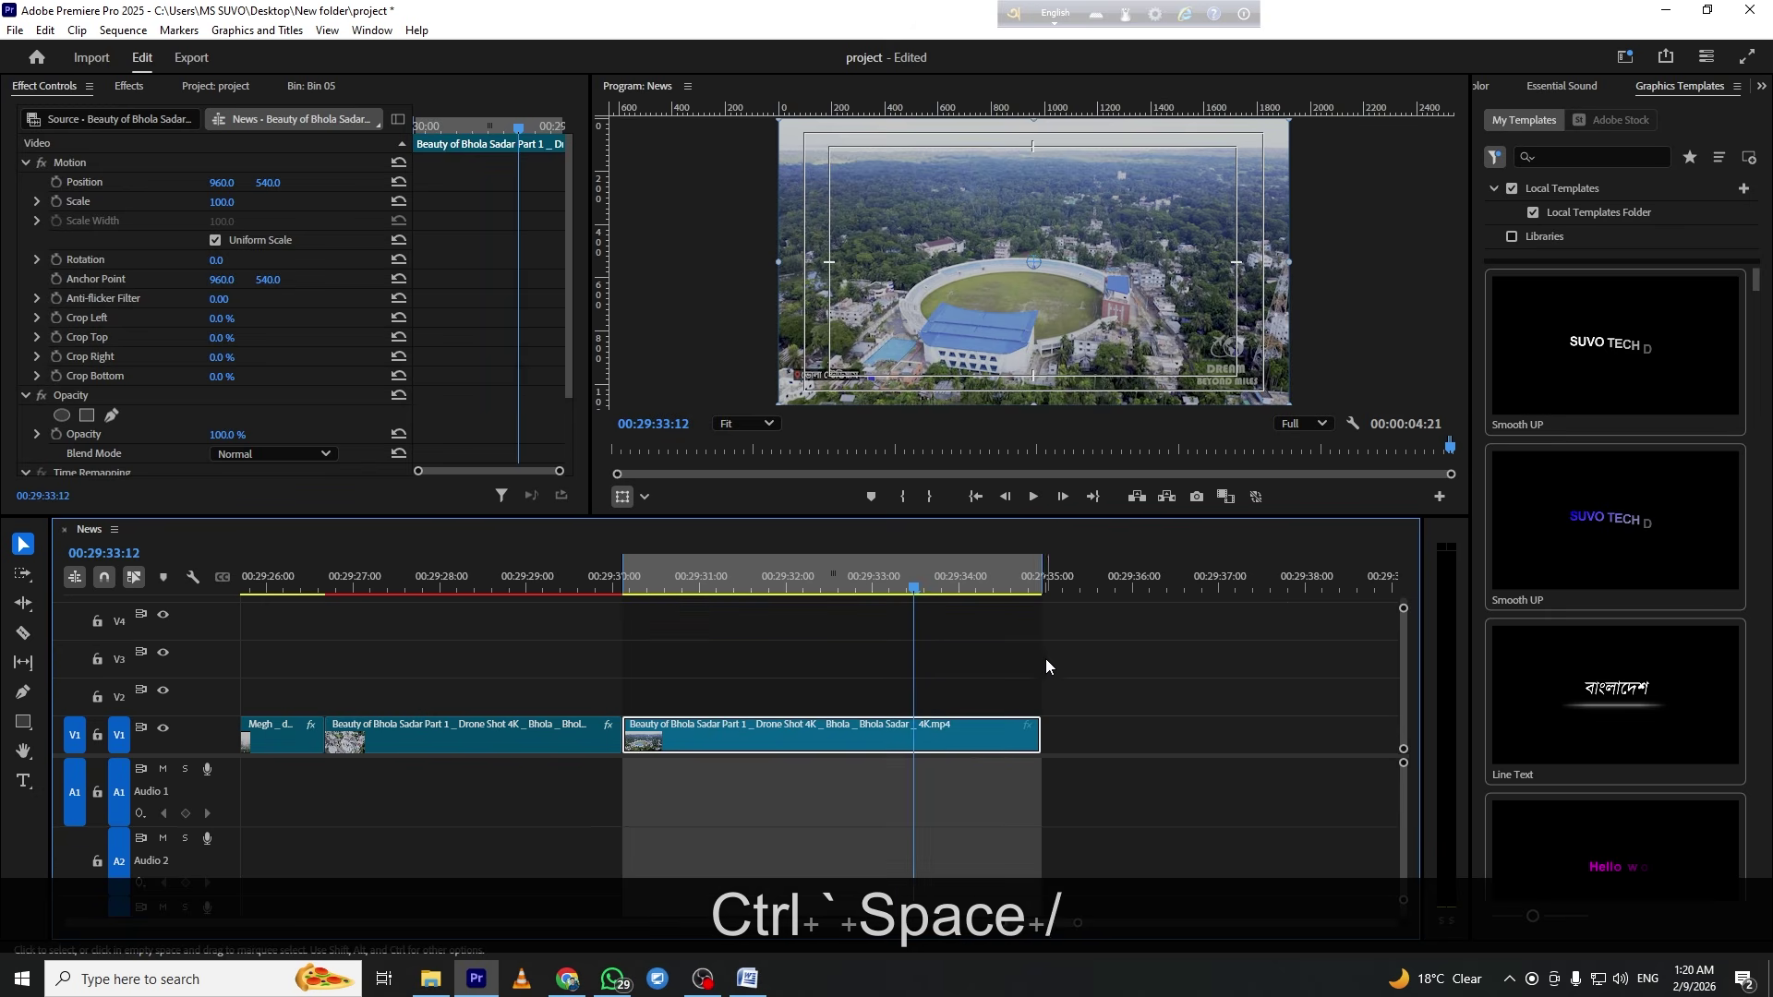
pyautogui.press('space')
pyautogui.press('space')
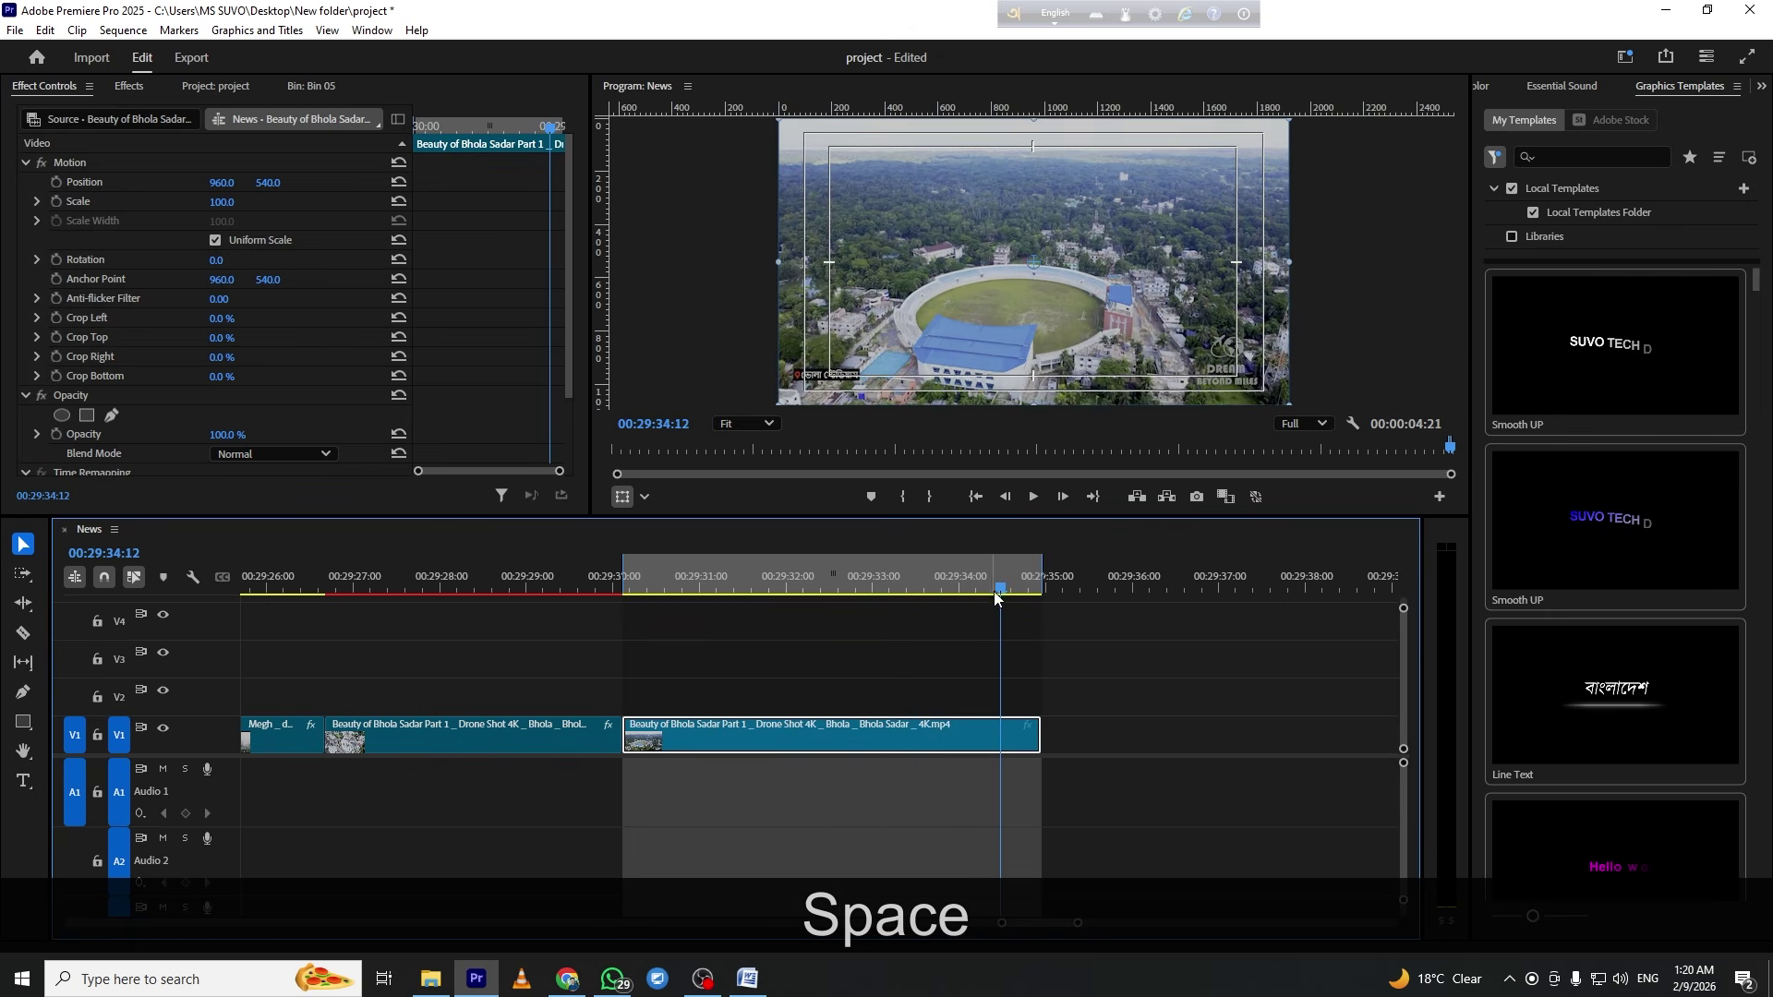
pyautogui.click(1022, 735)
pyautogui.press('f')
# Play the stadium shot and split it with the Razor tool about 3 seconds 19 frames after its start
pyautogui.click(820, 576)
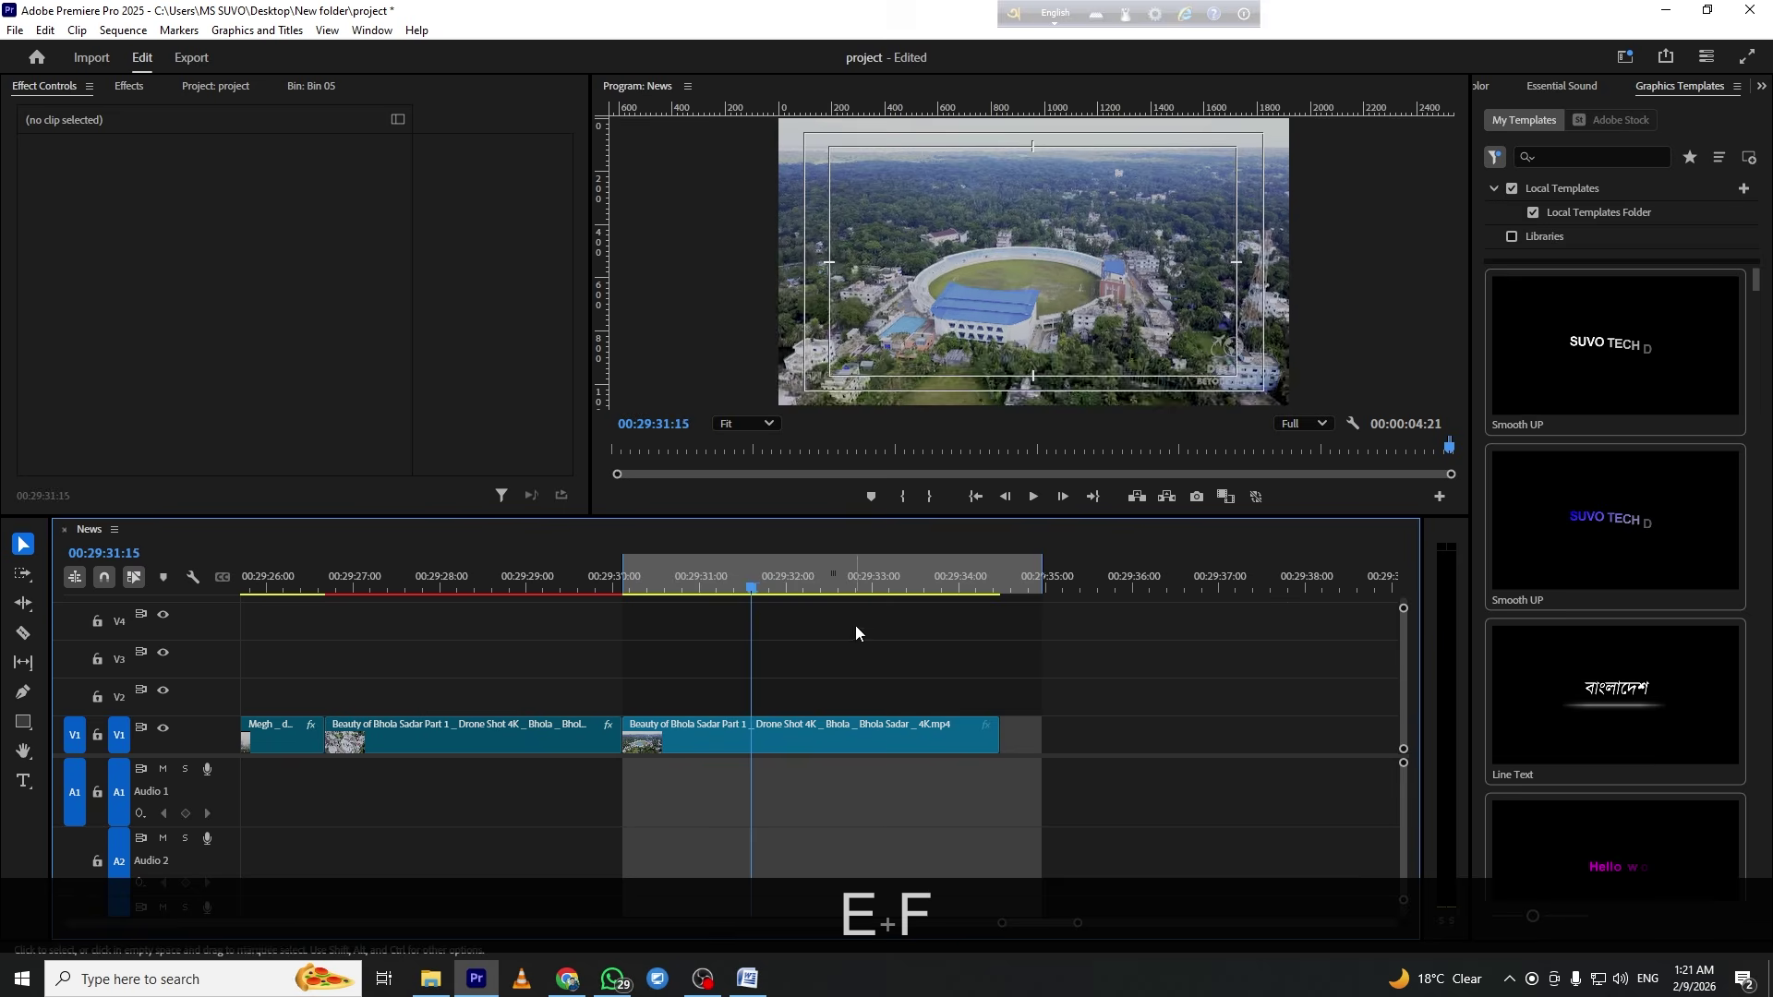
pyautogui.press('space')
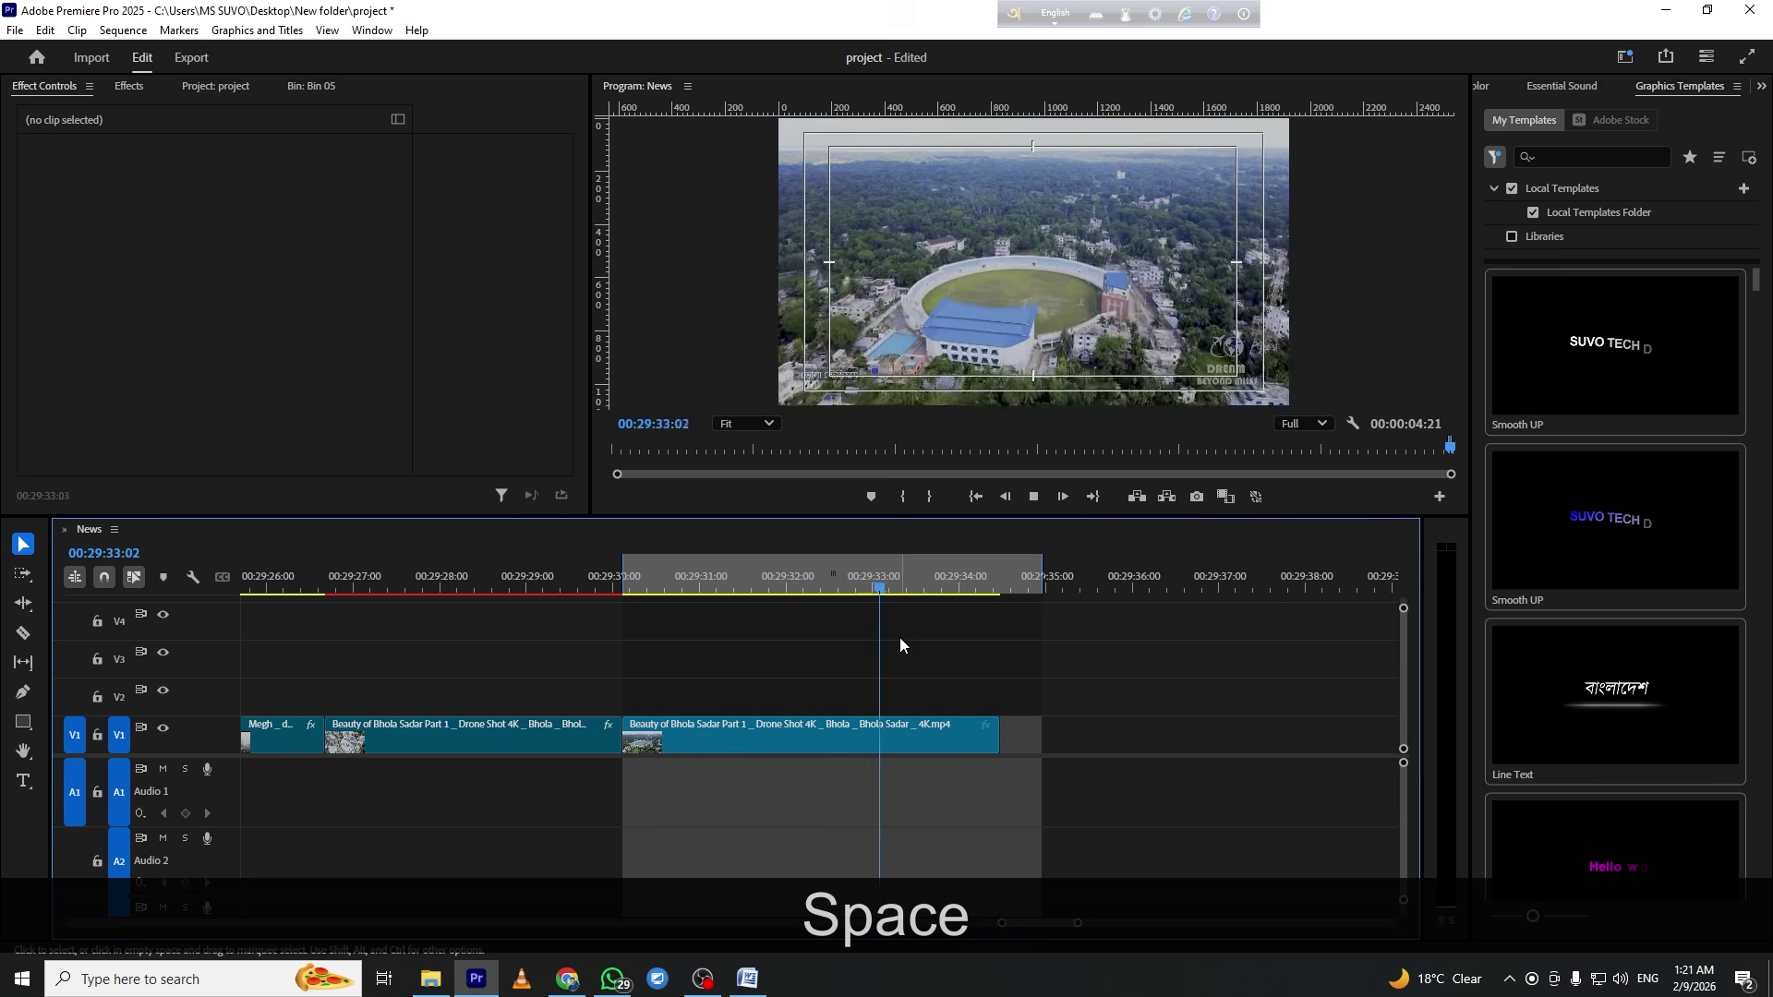
pyautogui.press('space')
pyautogui.moveTo(836, 574); pyautogui.dragTo(951, 644)
pyautogui.press('c')
pyautogui.click(951, 735)
pyautogui.press('v')
# Speed up the first part of the stadium shot to 200% with Optical flow interpolation and close the resulting gap
pyautogui.click(763, 762)
pyautogui.hotkey('ctrl', 'r')
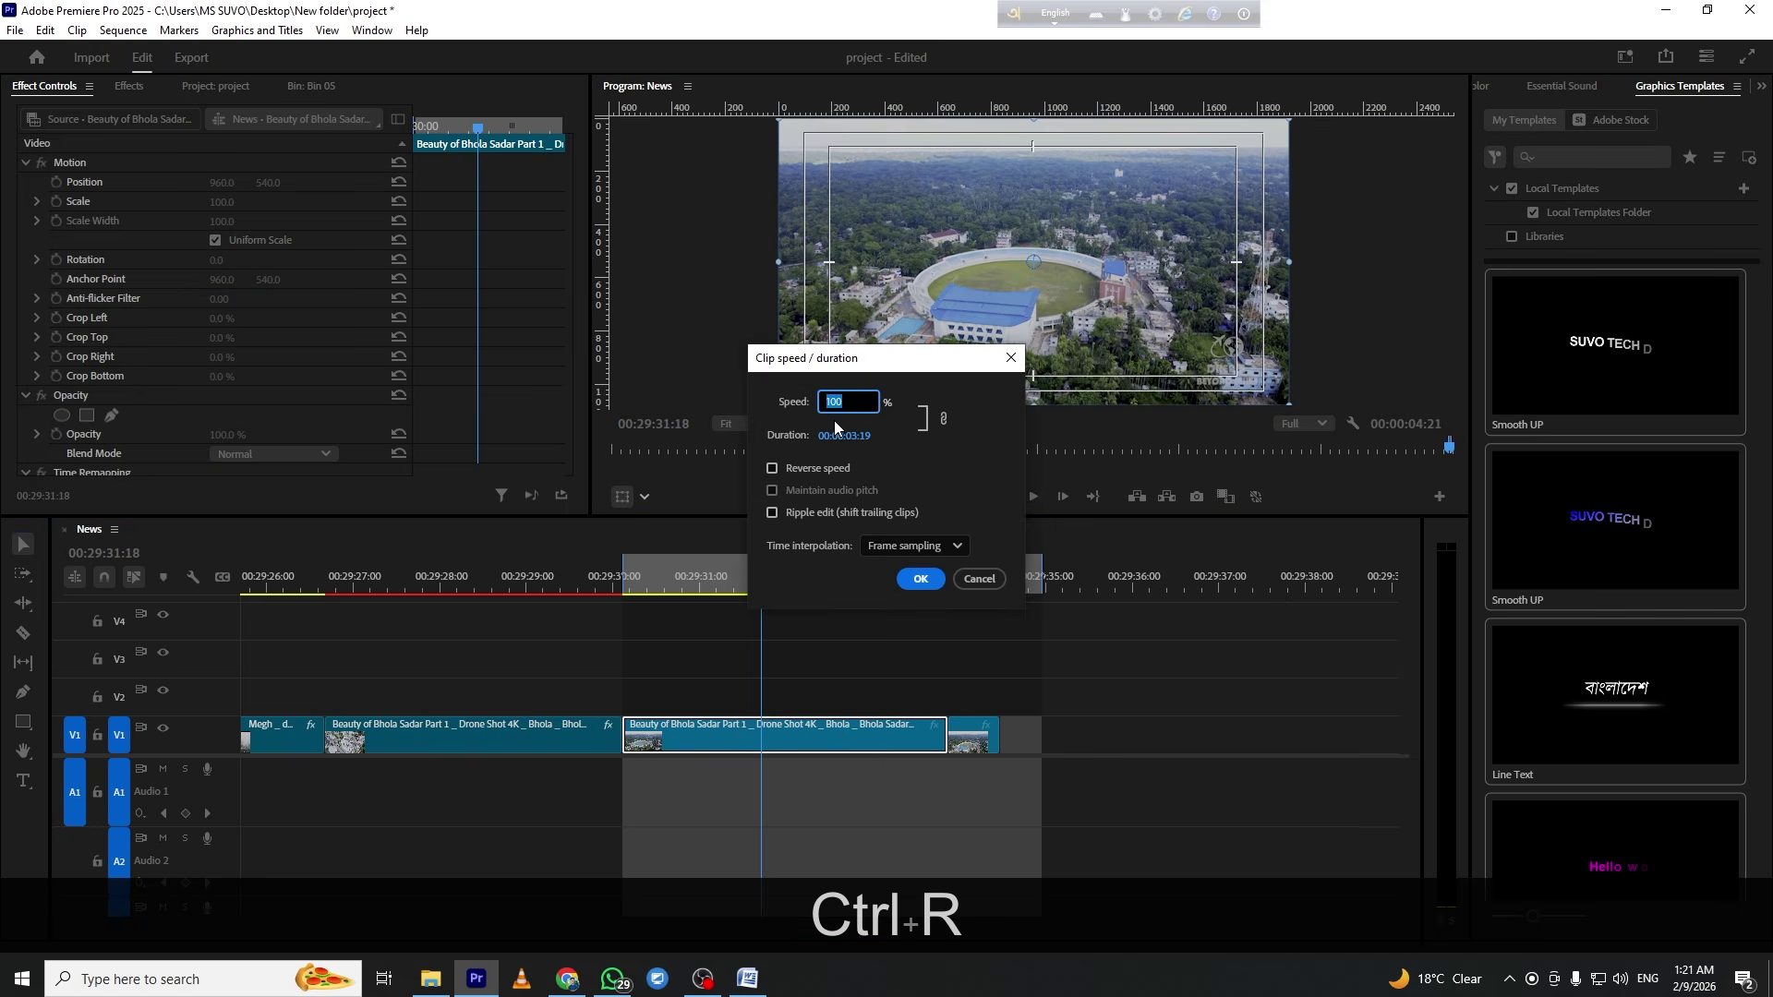
pyautogui.write('200')
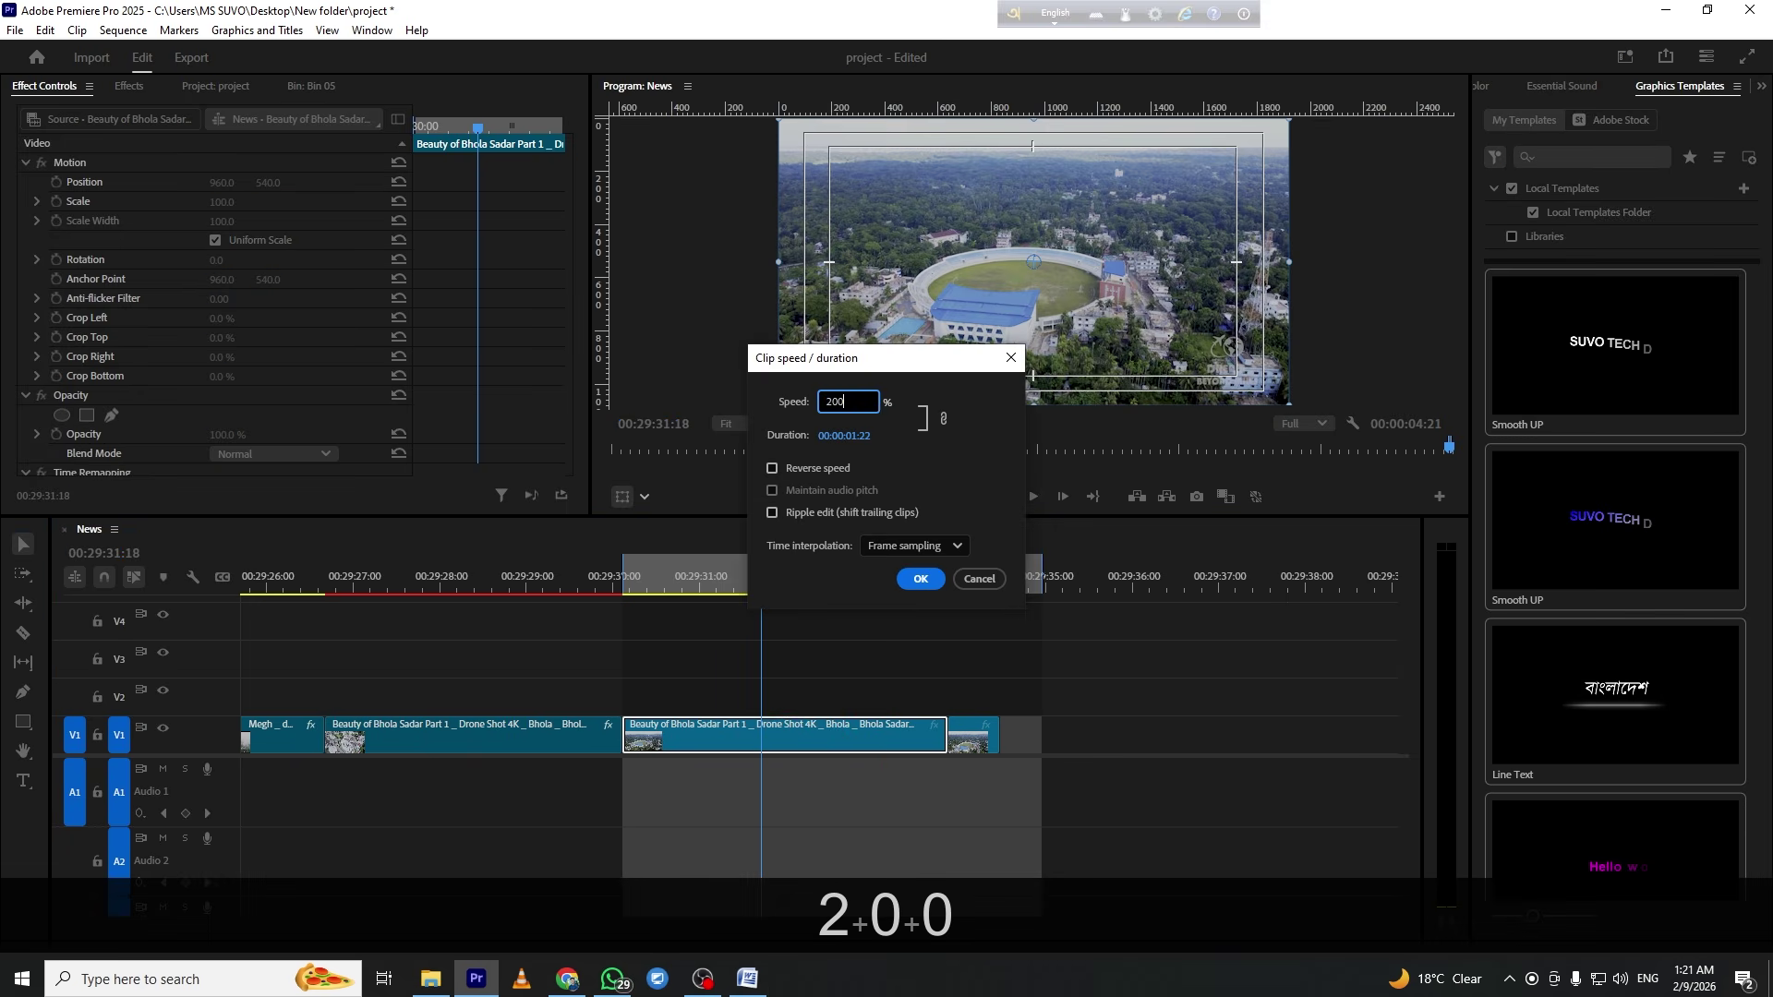
pyautogui.click(935, 547)
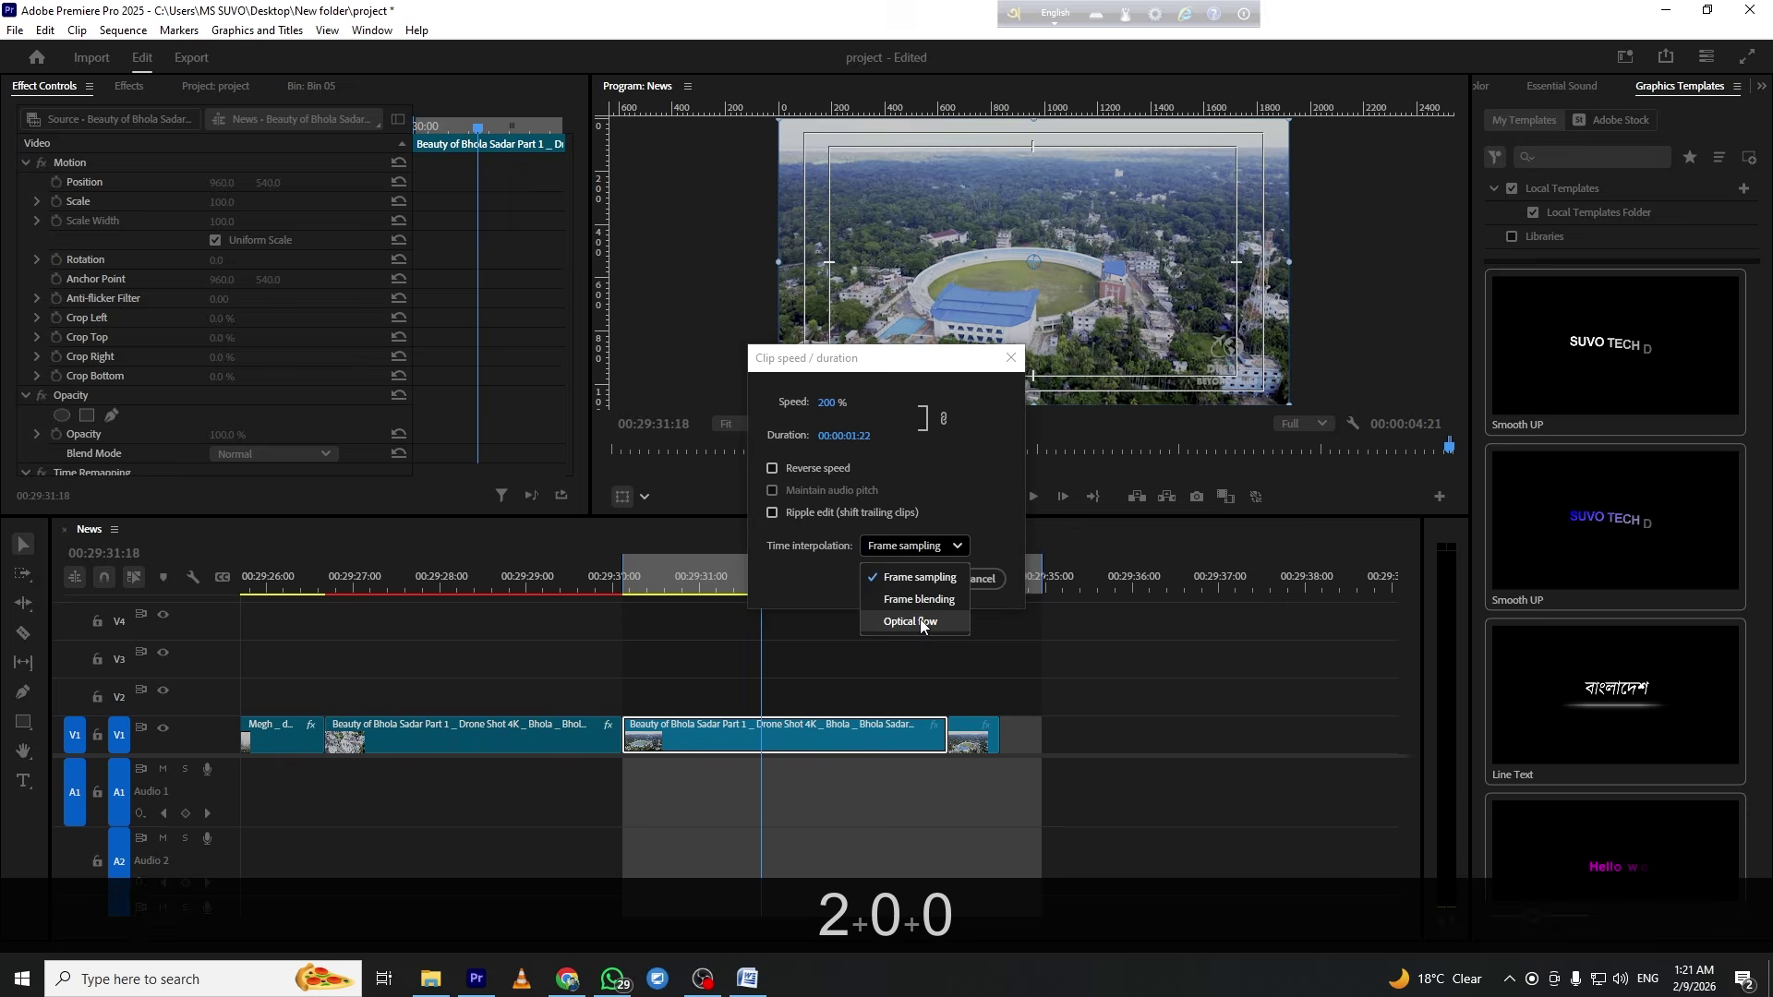
pyautogui.click(921, 621)
pyautogui.click(915, 578)
pyautogui.press('d')
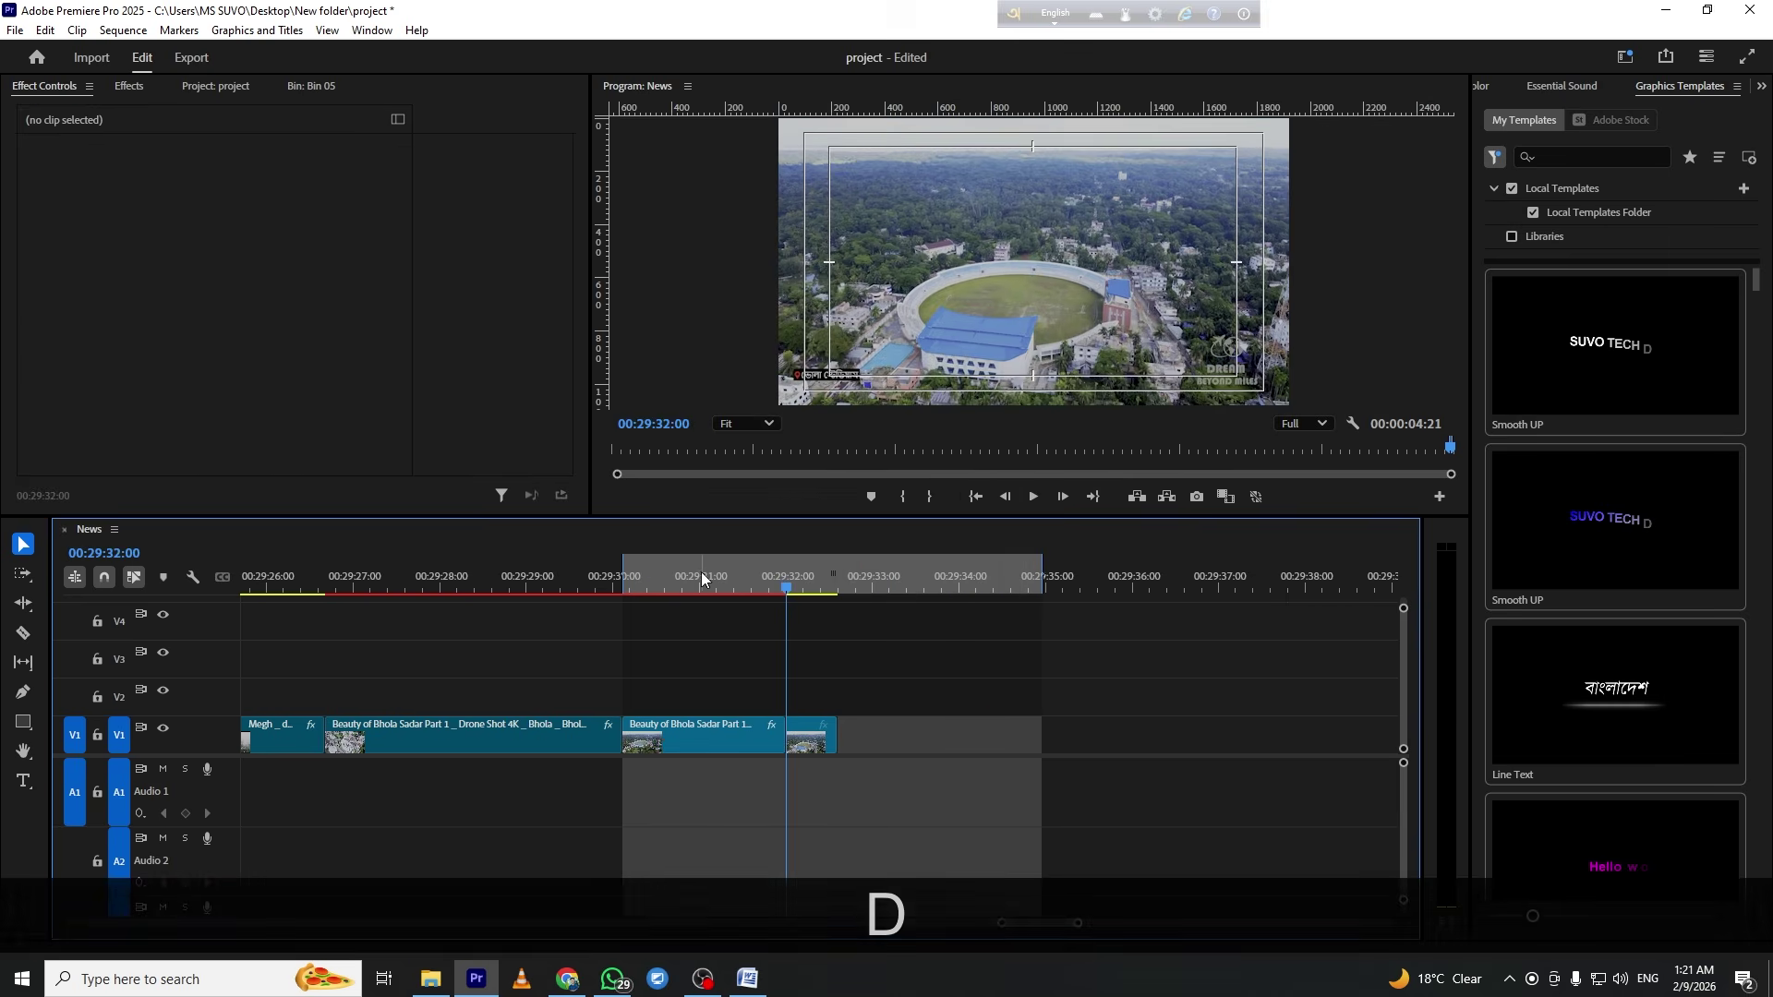
# Play the drone sequence full screen and examine the watermark on the building shot at 00:29:27:02
pyautogui.hotkey('ctrl', 'shift', 'space')
pyautogui.hotkey('ctrl', '`')
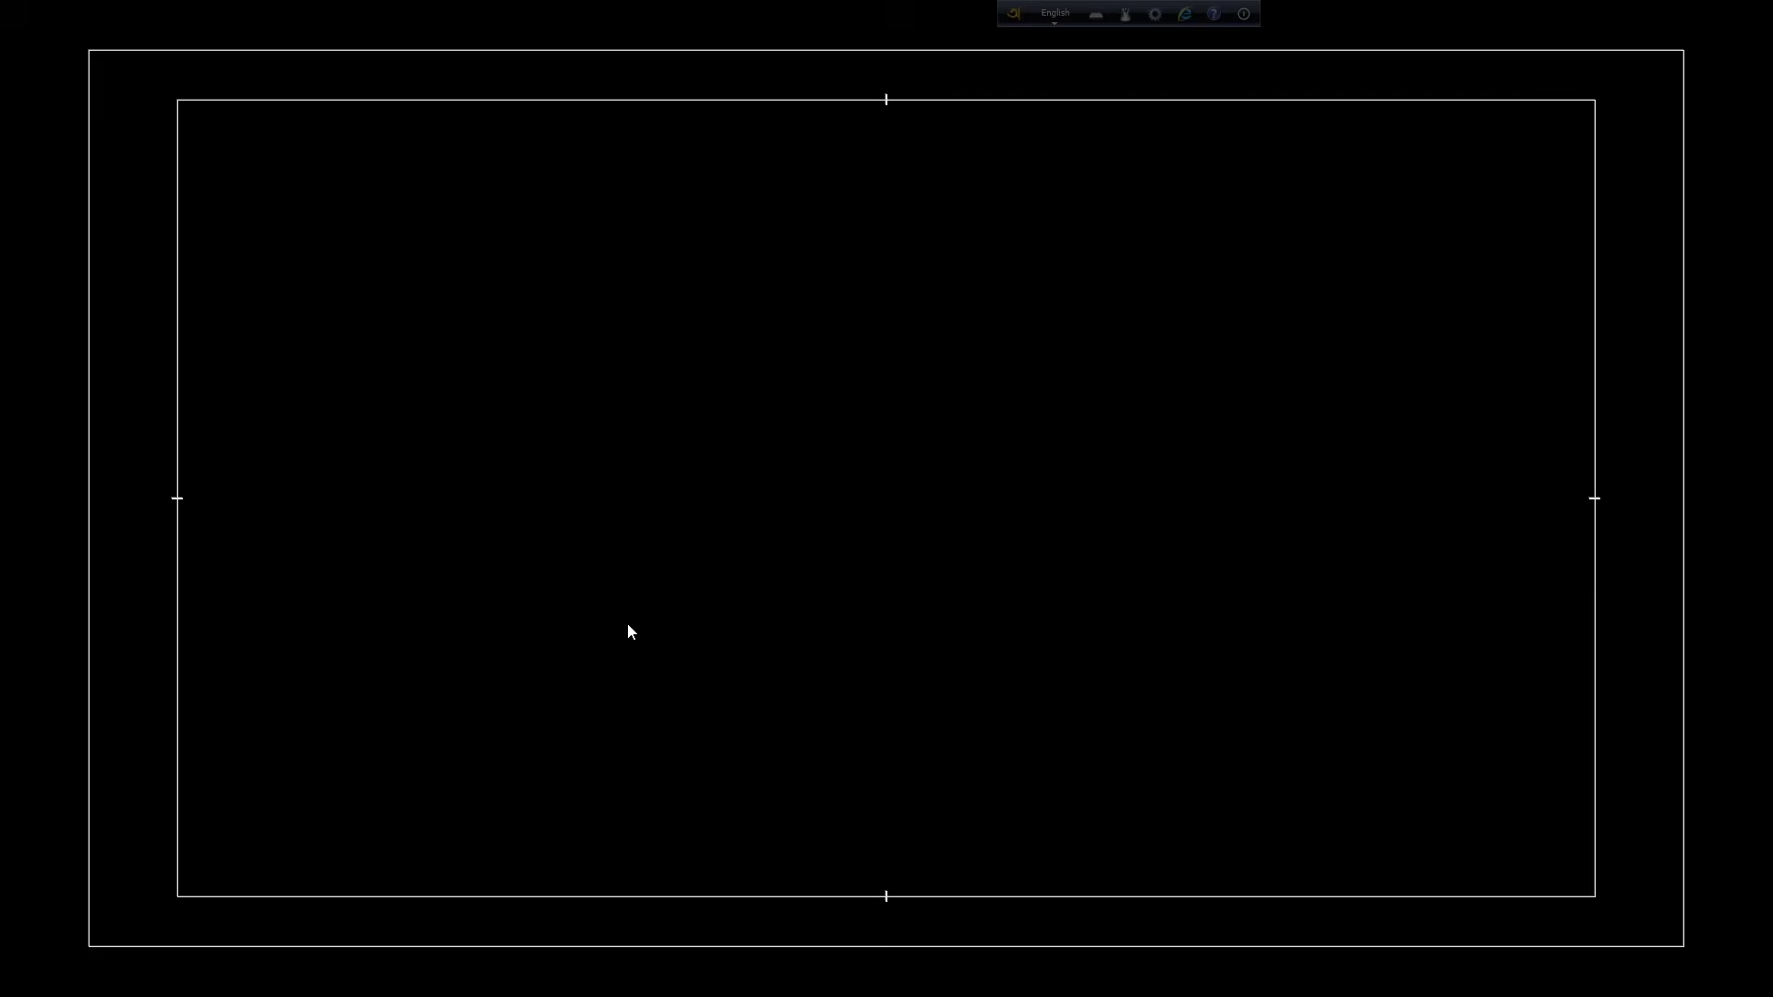
pyautogui.hotkey('ctrl', '`')
pyautogui.moveTo(836, 591); pyautogui.dragTo(720, 602)
pyautogui.hotkey('ctrl', '`')
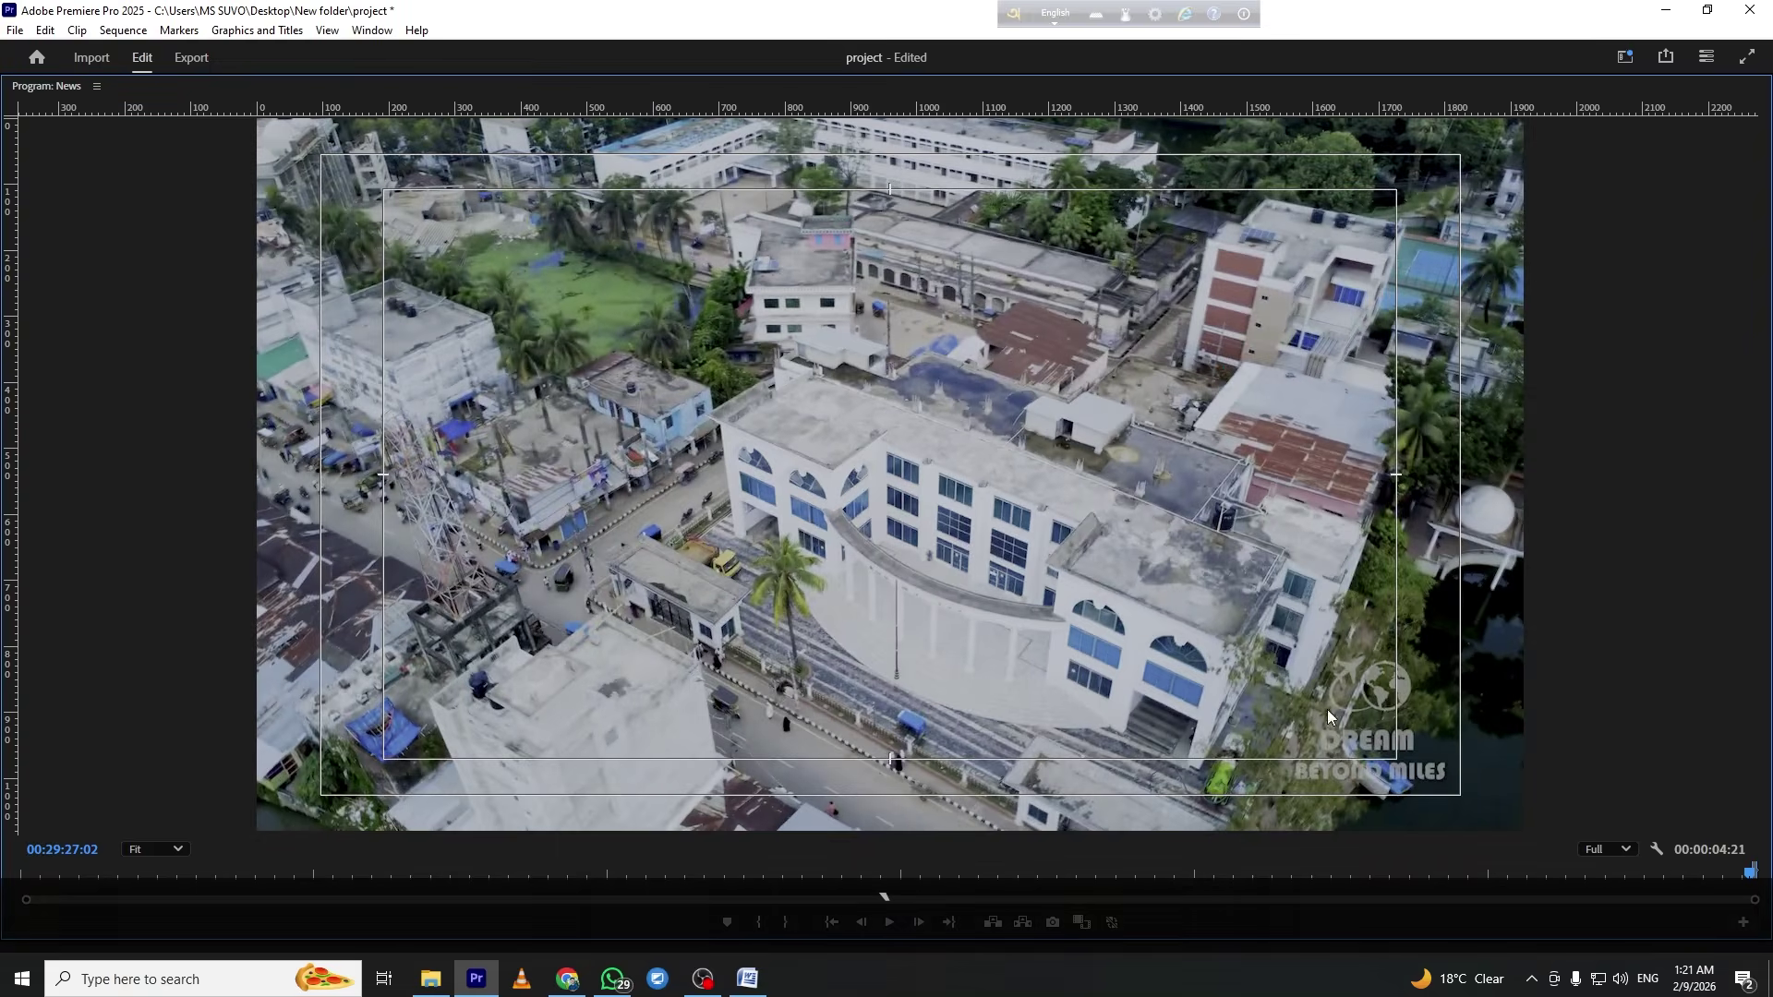
pyautogui.hotkey('ctrl', '`')
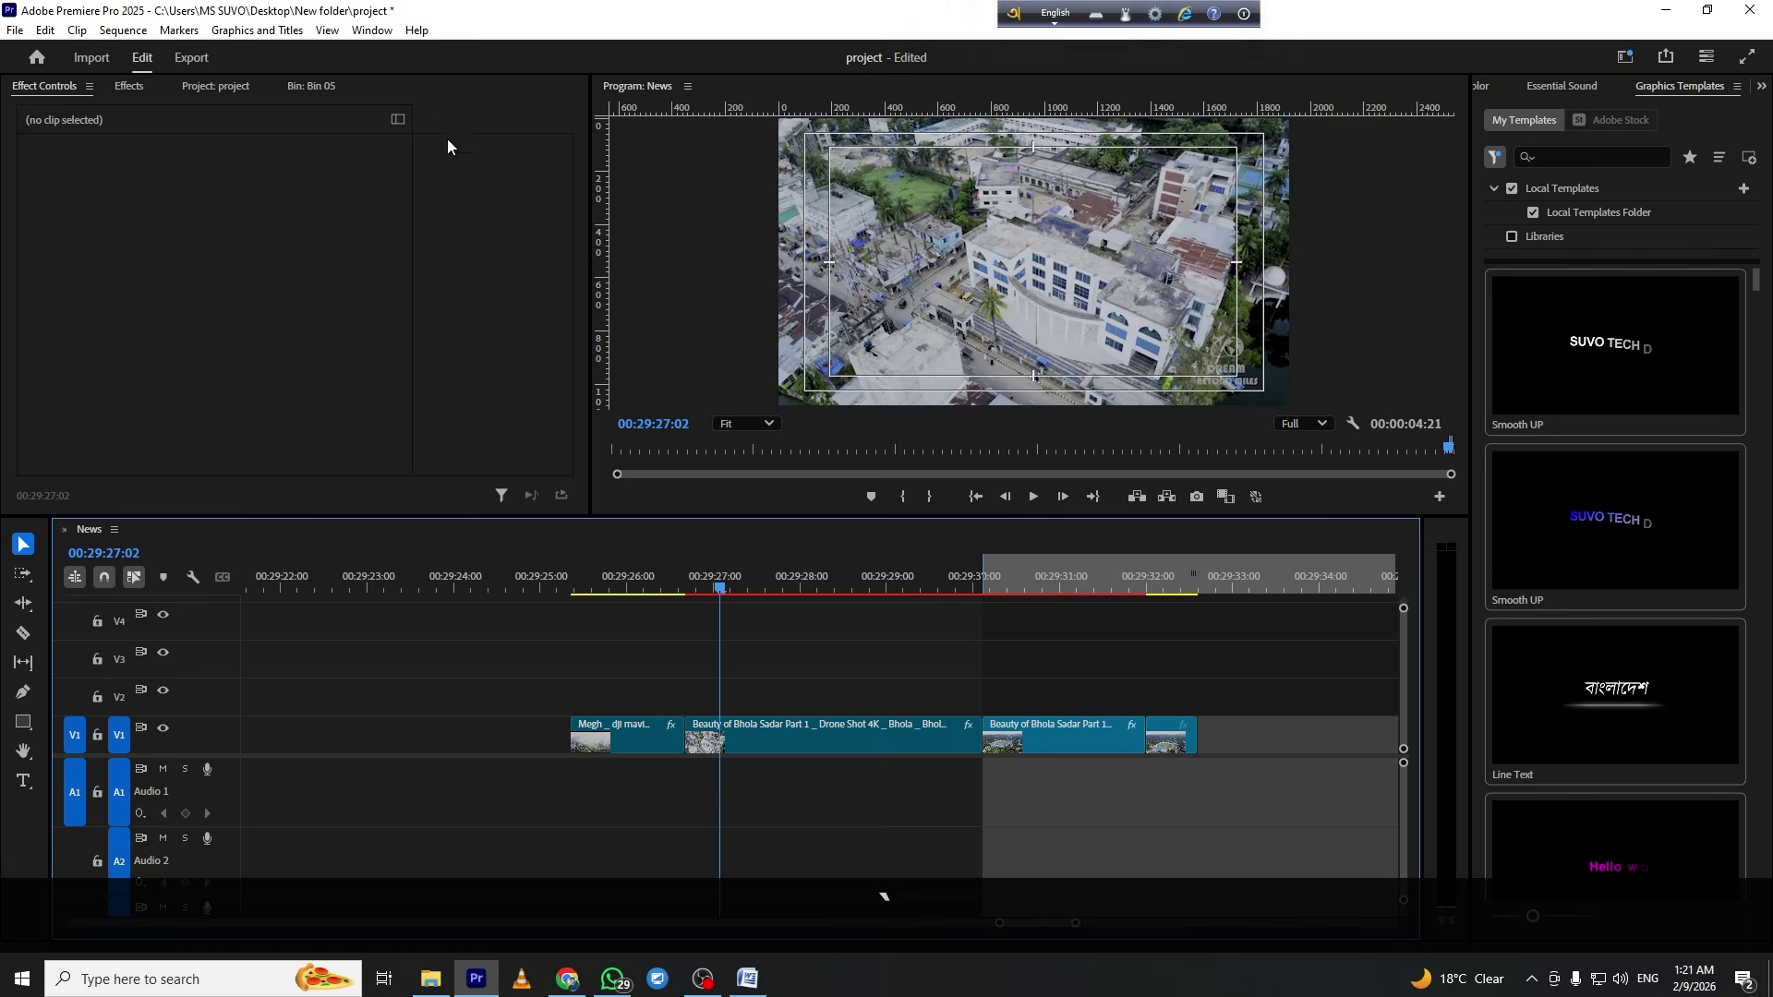
# Find the Gaussian Blur effect with the search "gaussian blur" and apply it to the building drone shot
pyautogui.click(140, 92)
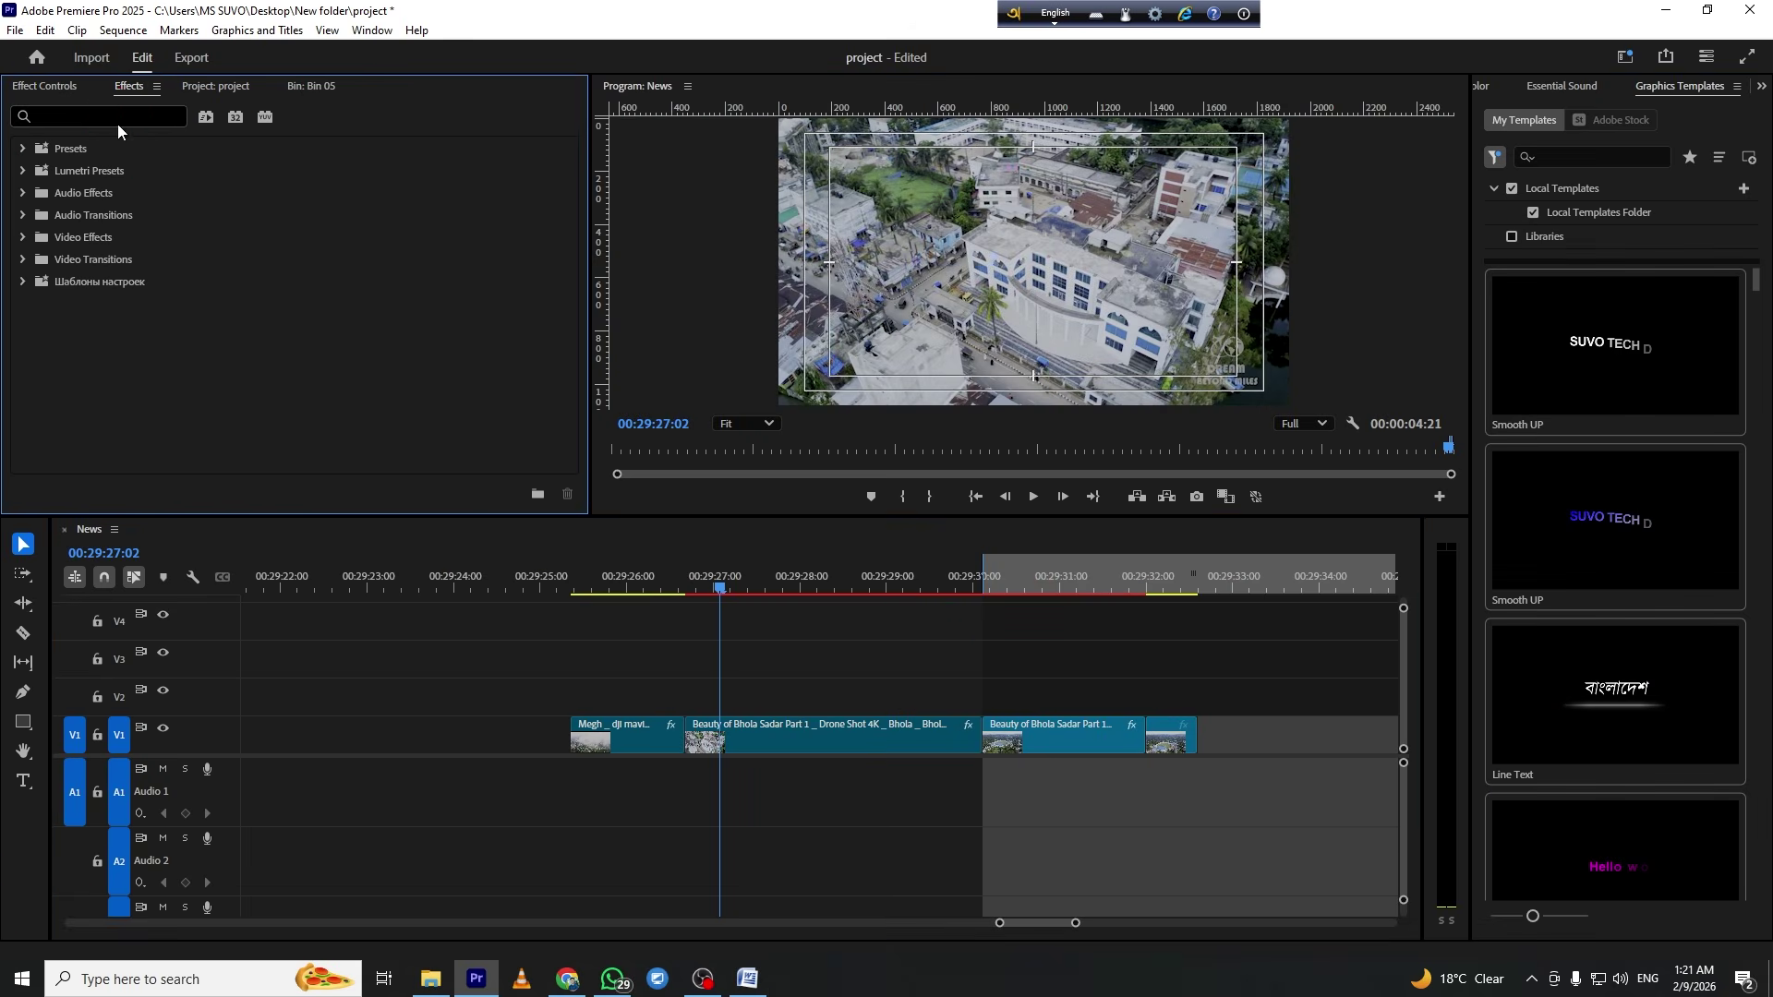
pyautogui.write('gaussi')
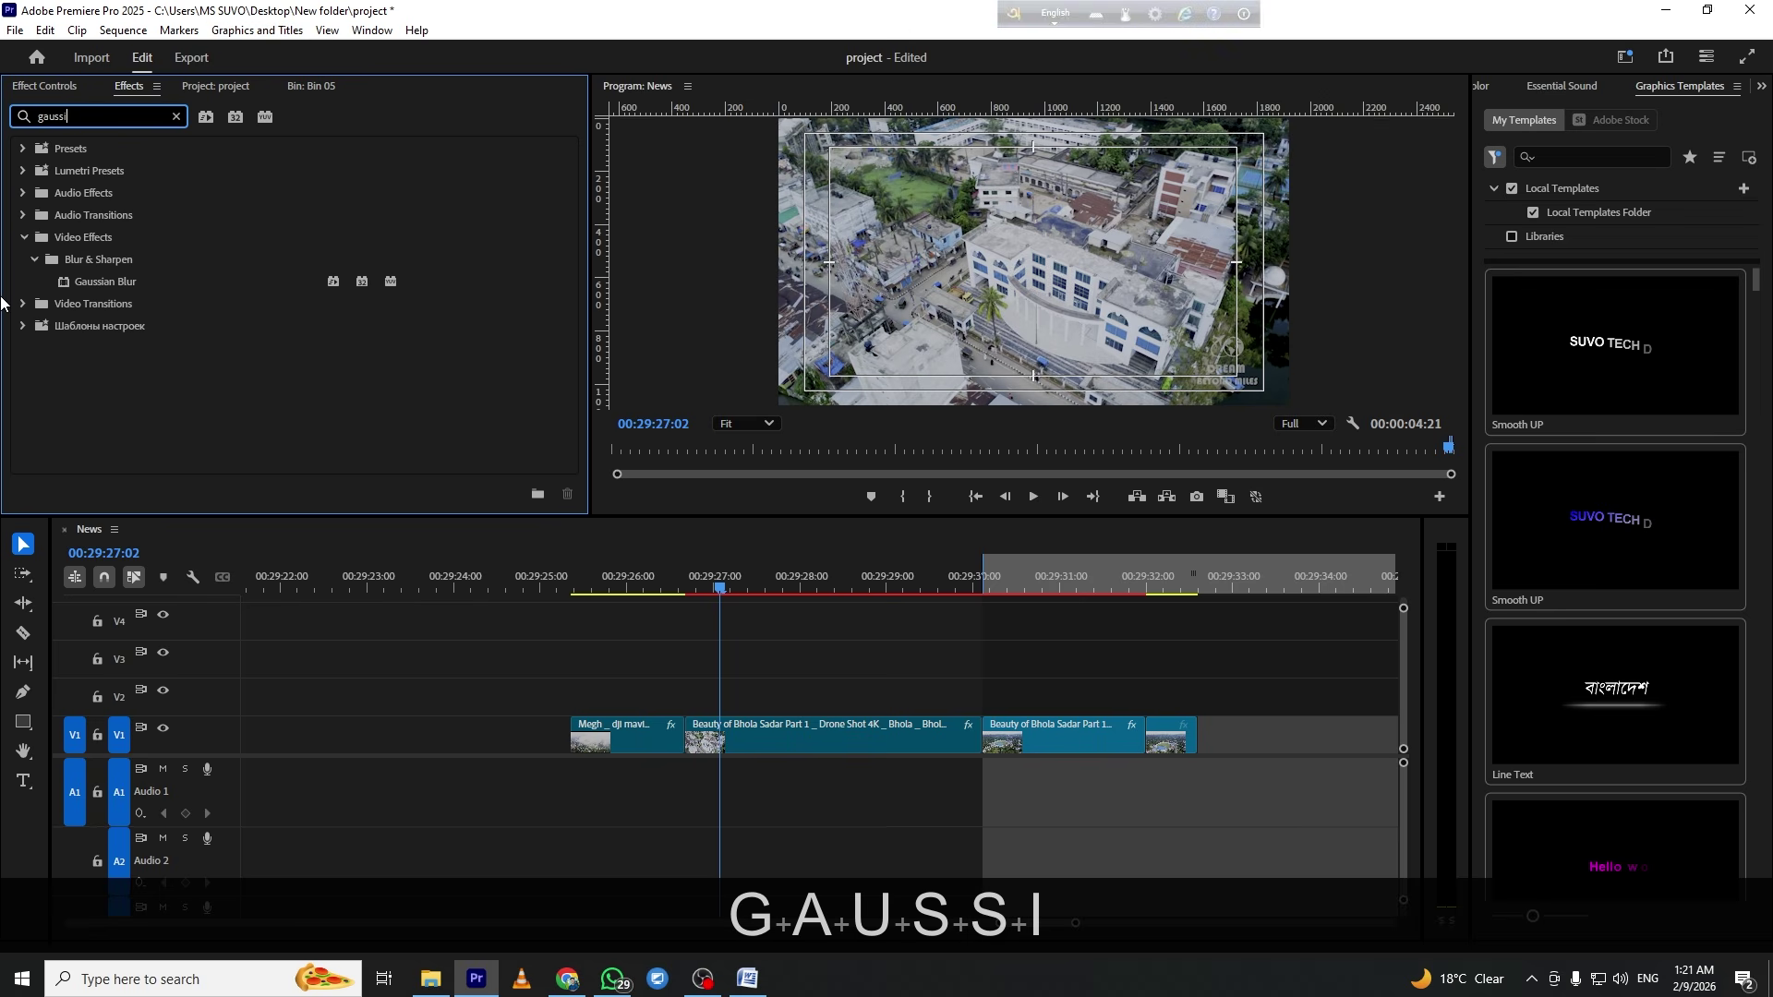
pyautogui.write('an blur')
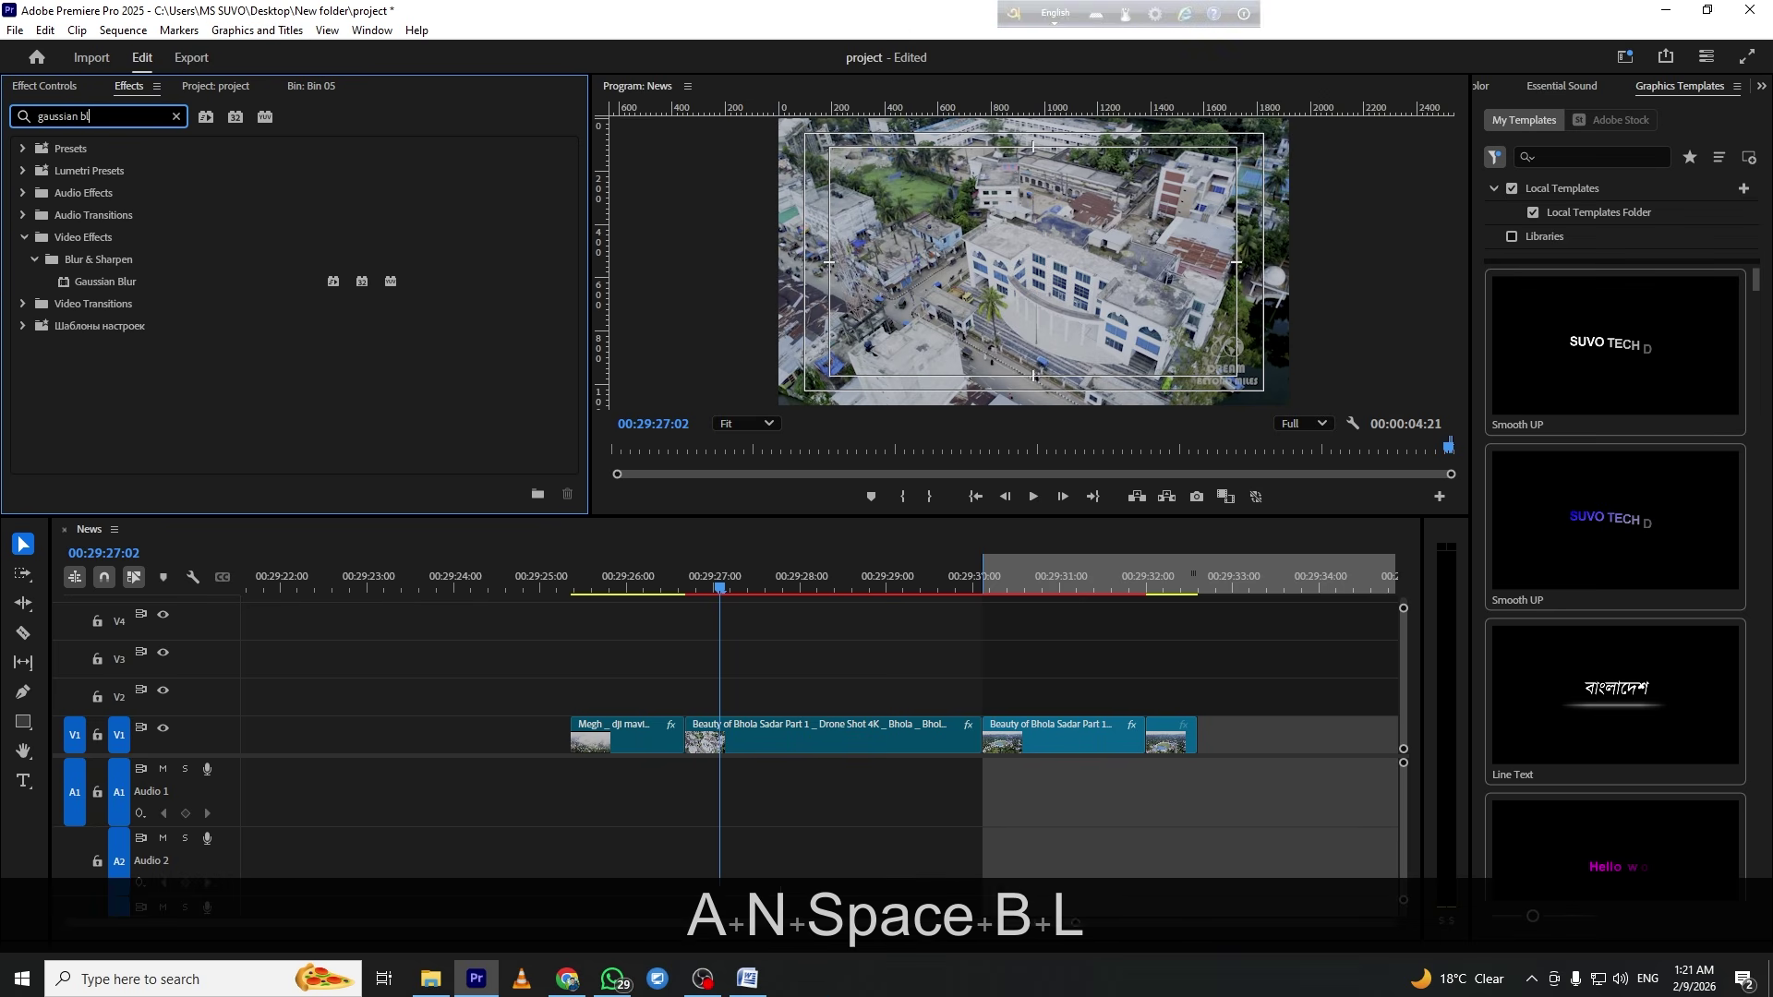
pyautogui.click(120, 284)
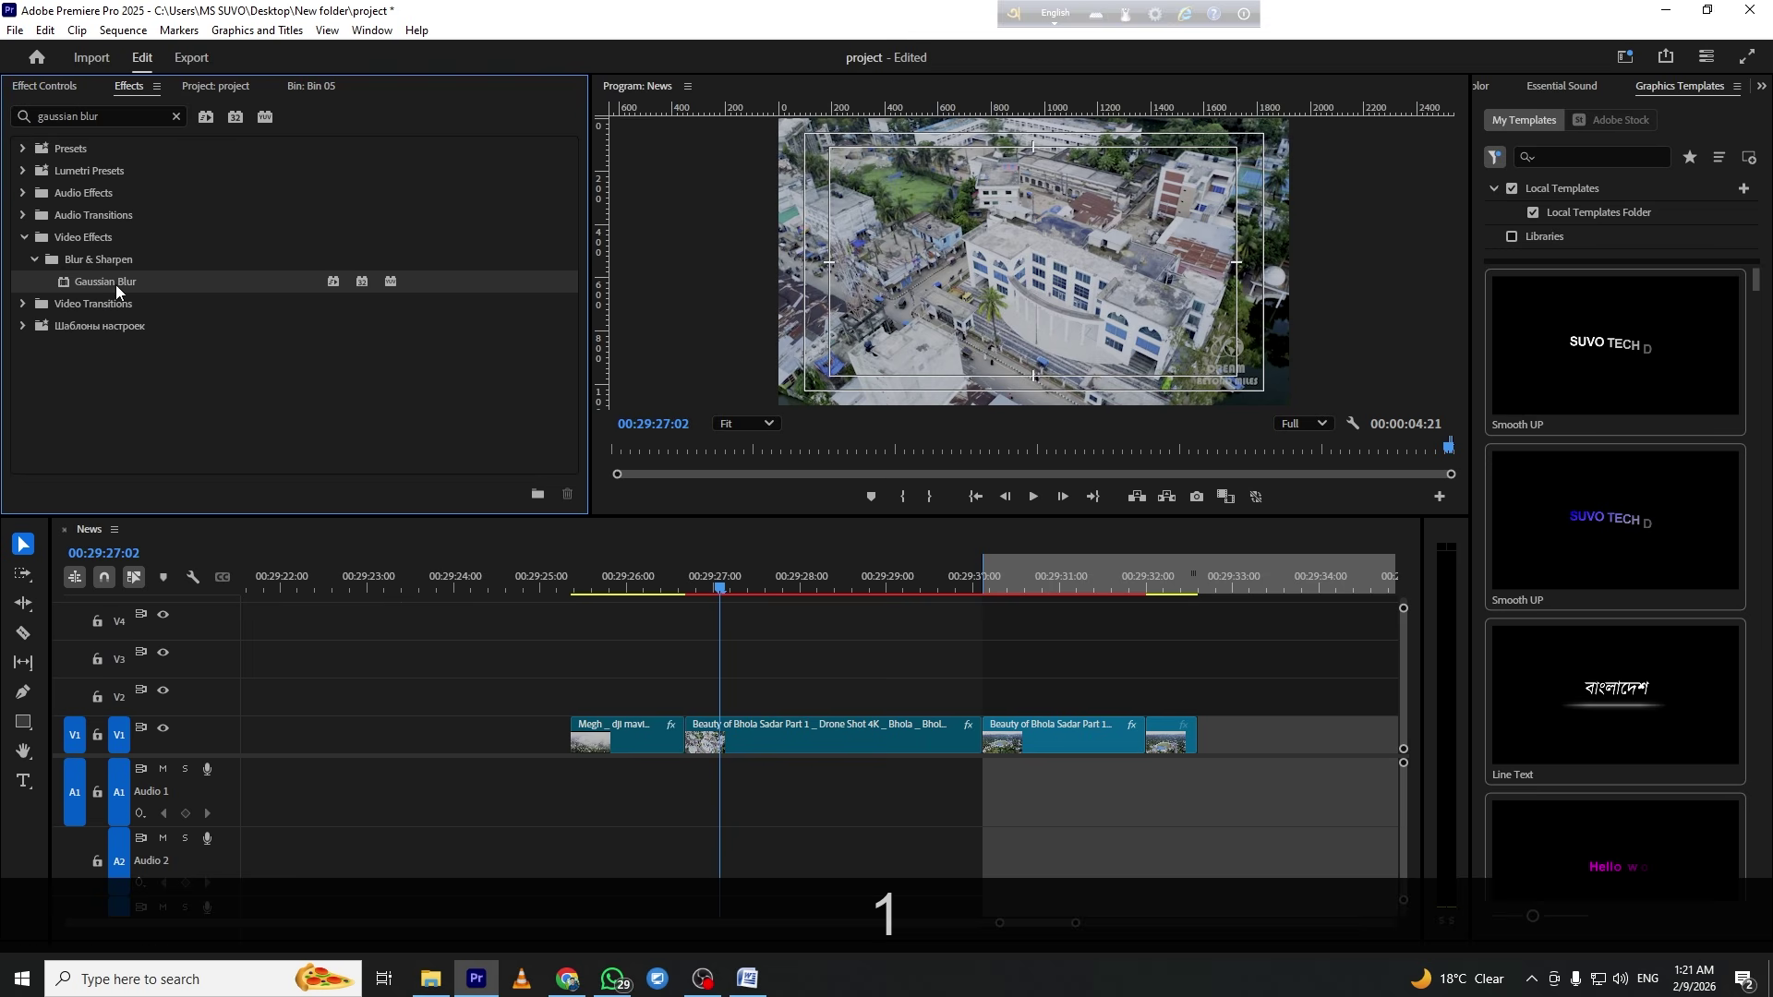
pyautogui.moveTo(114, 284); pyautogui.dragTo(825, 736)
# Add an ellipse mask to the building shot's Gaussian Blur, and resize and position it around the watermark
pyautogui.click(35, 89)
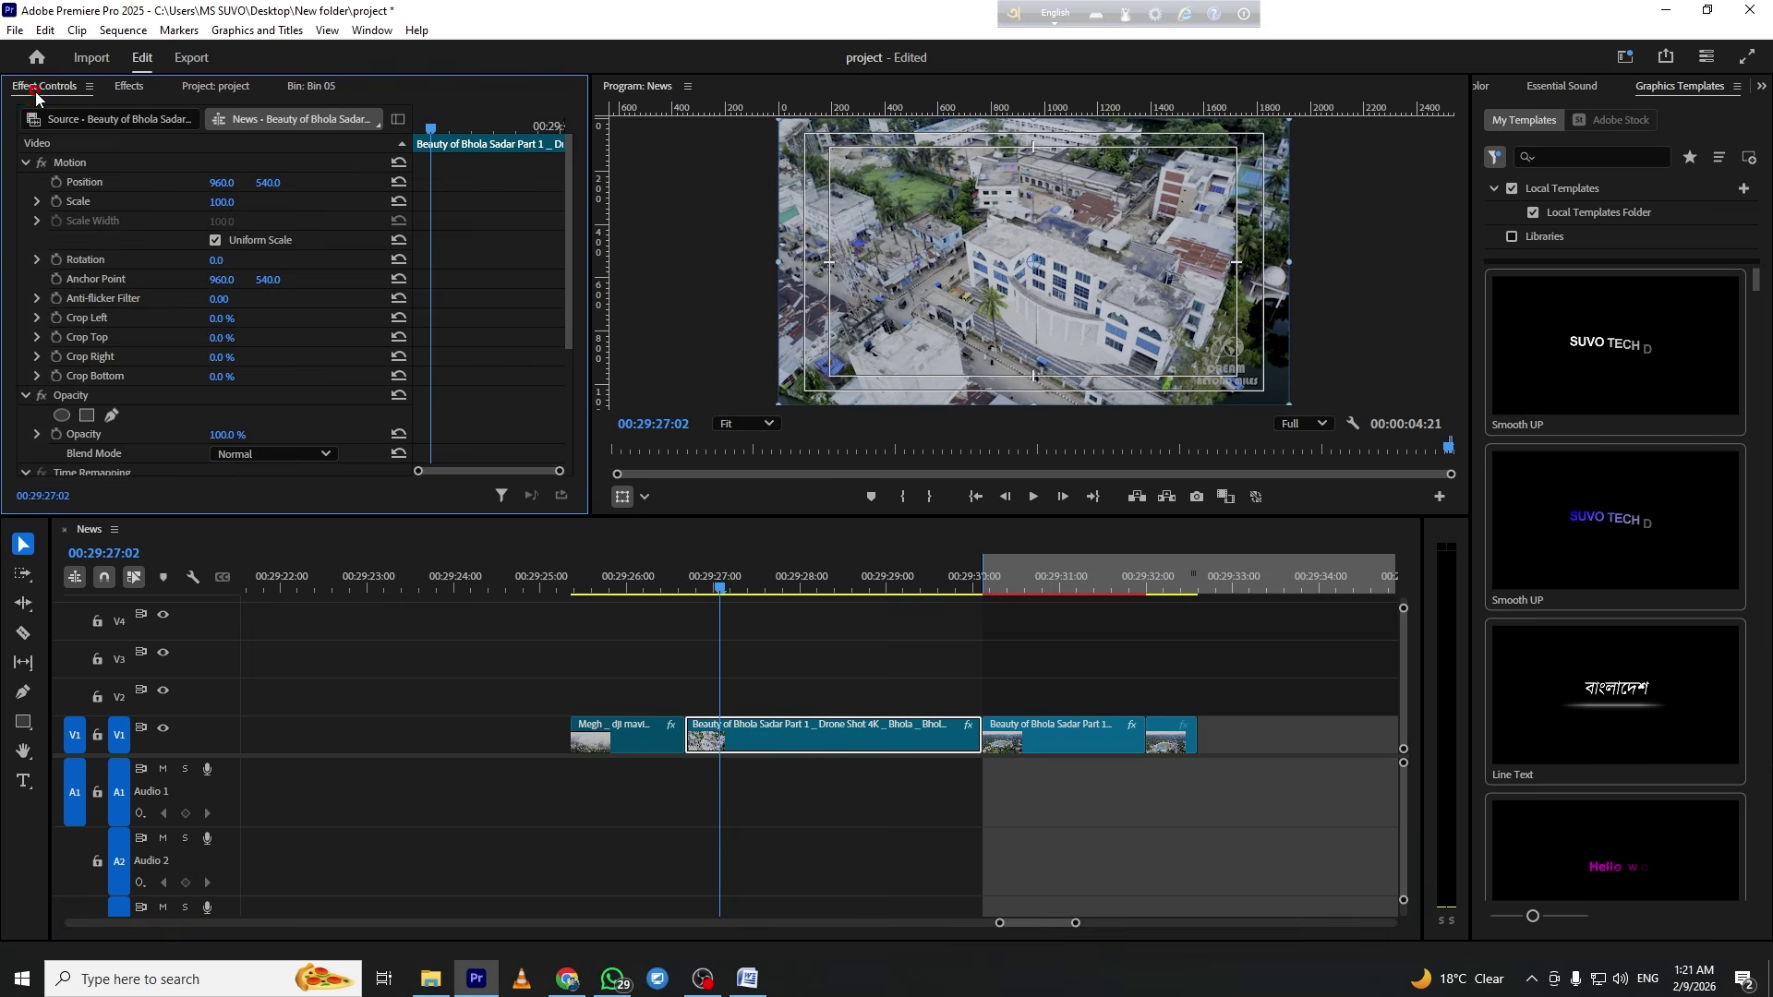
pyautogui.scroll(-3, 116, 387)
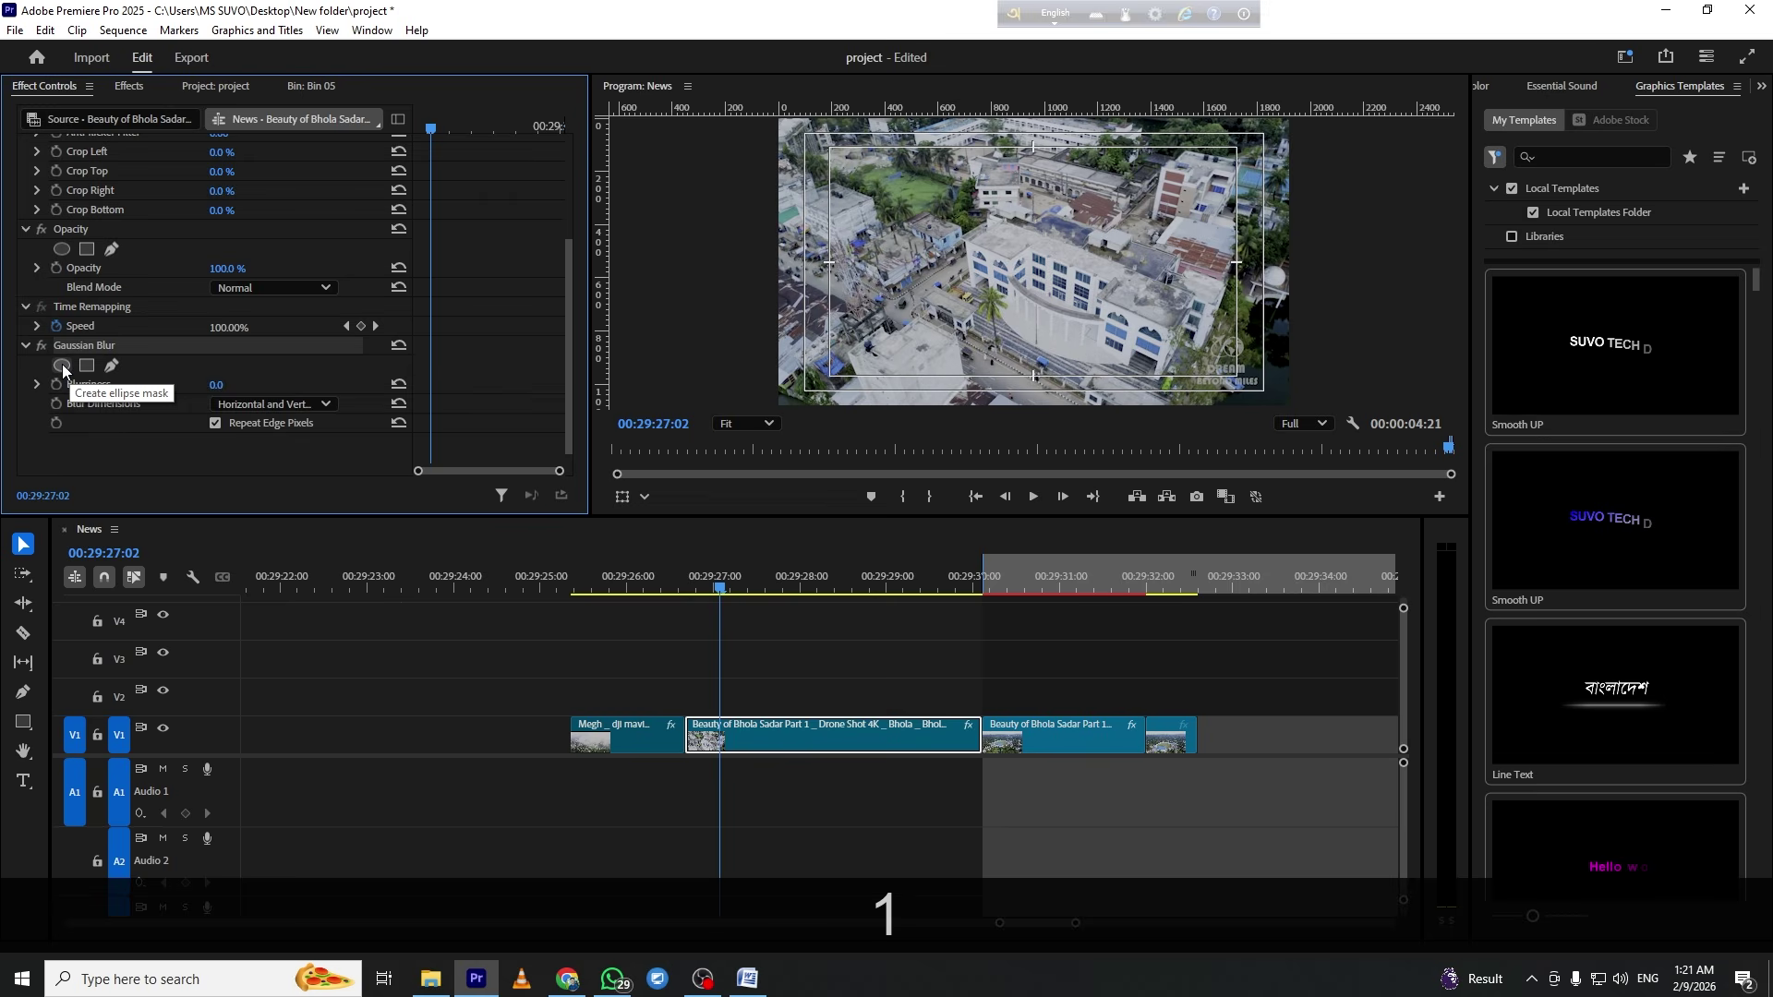
pyautogui.click(63, 366)
pyautogui.press('`')
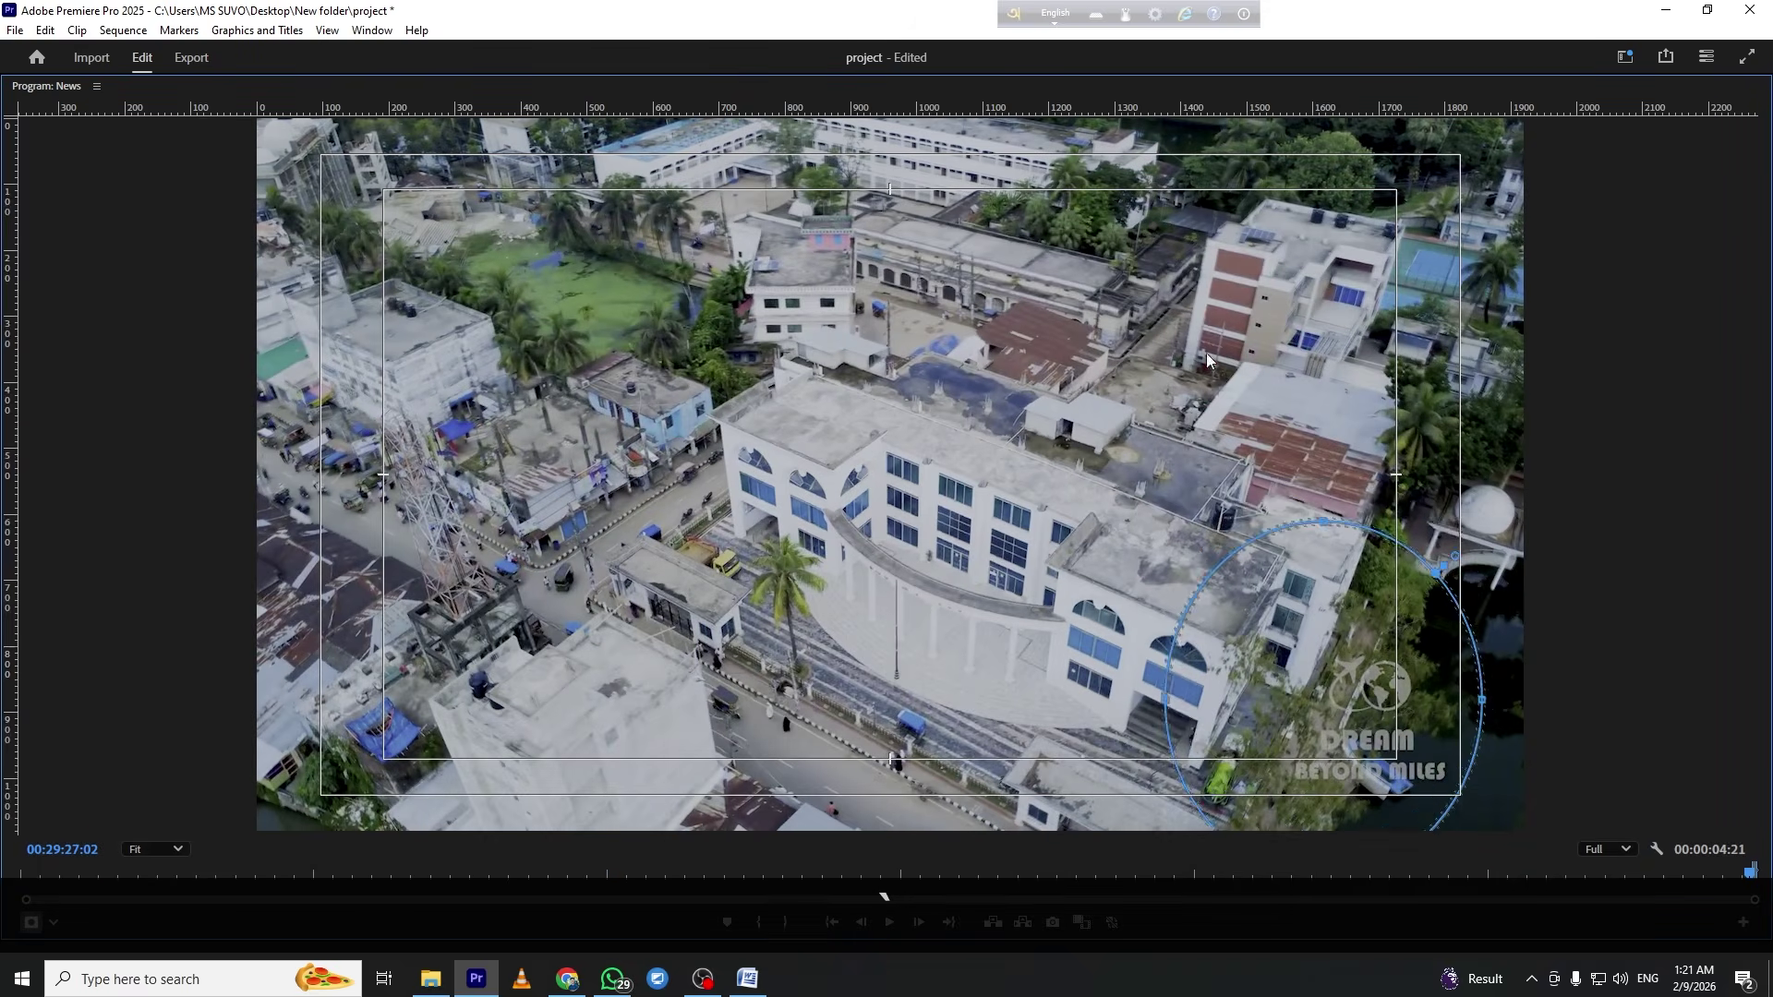
pyautogui.moveTo(1351, 687); pyautogui.dragTo(1437, 539)
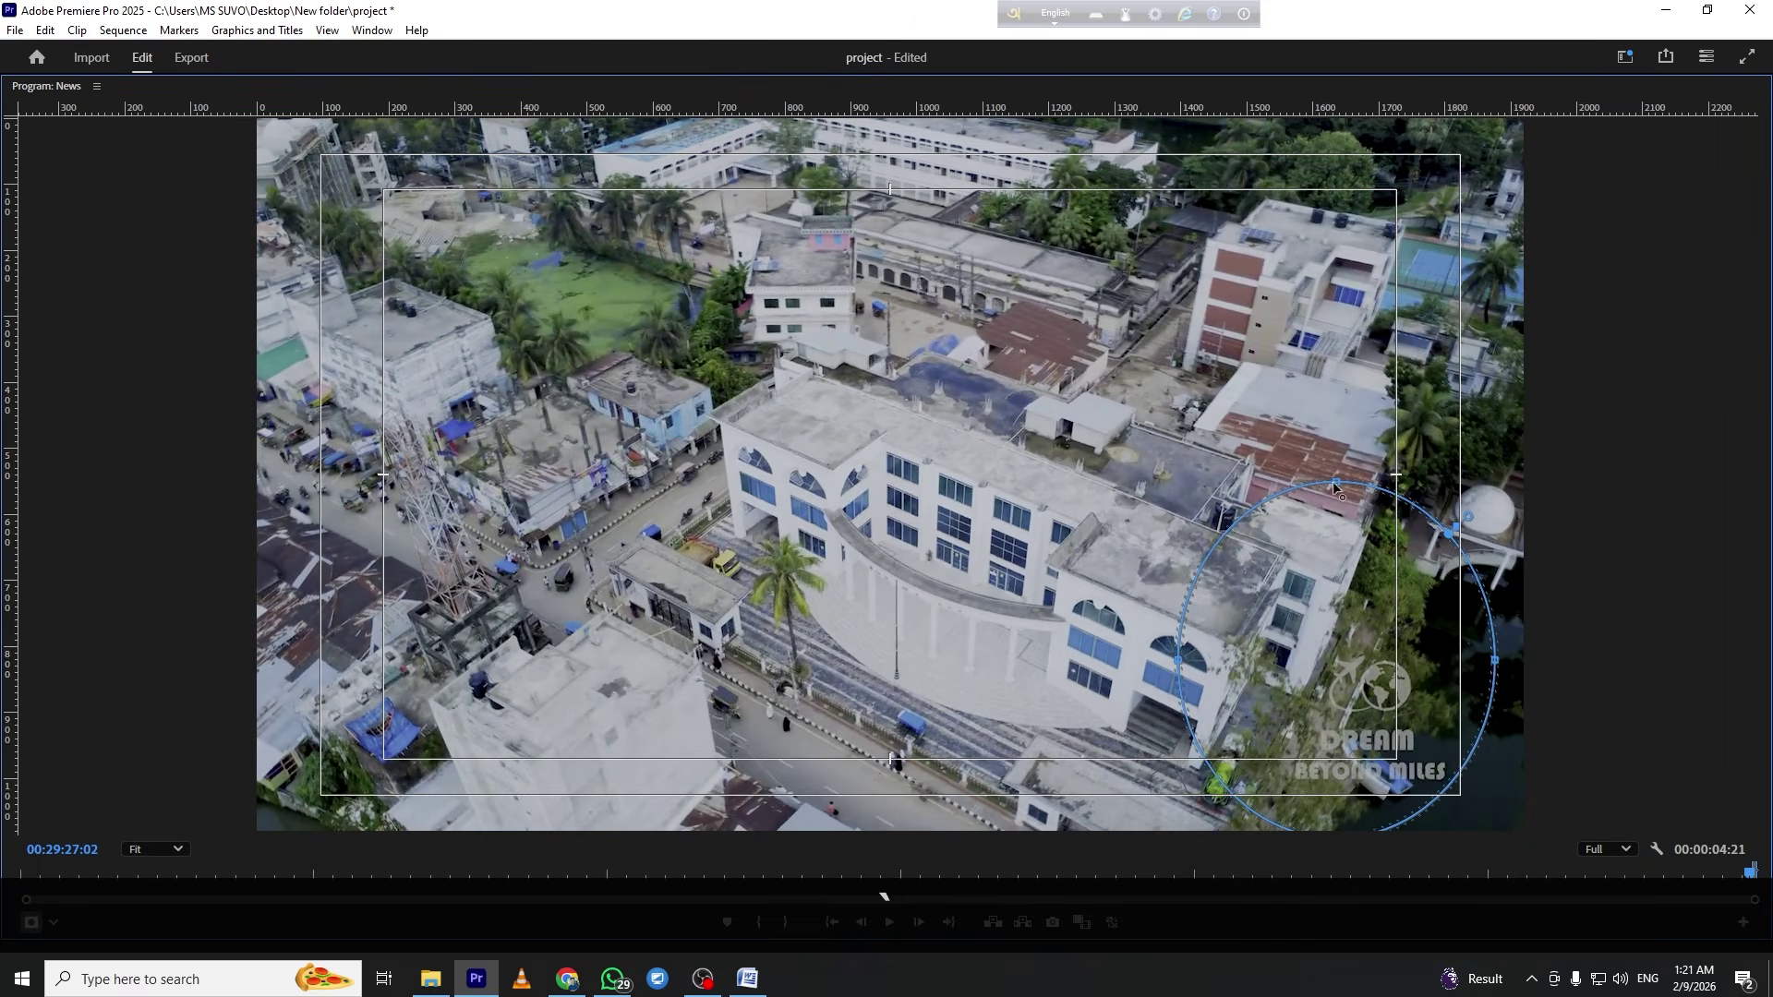
pyautogui.moveTo(1334, 485); pyautogui.dragTo(1334, 524)
pyautogui.moveTo(1500, 689)
pyautogui.keyDown('shift'); pyautogui.mouseDown()
pyautogui.moveTo(1442, 713)
pyautogui.moveTo(1524, 712)
pyautogui.moveTo(1450, 738)
pyautogui.mouseUp(); pyautogui.keyUp('shift')
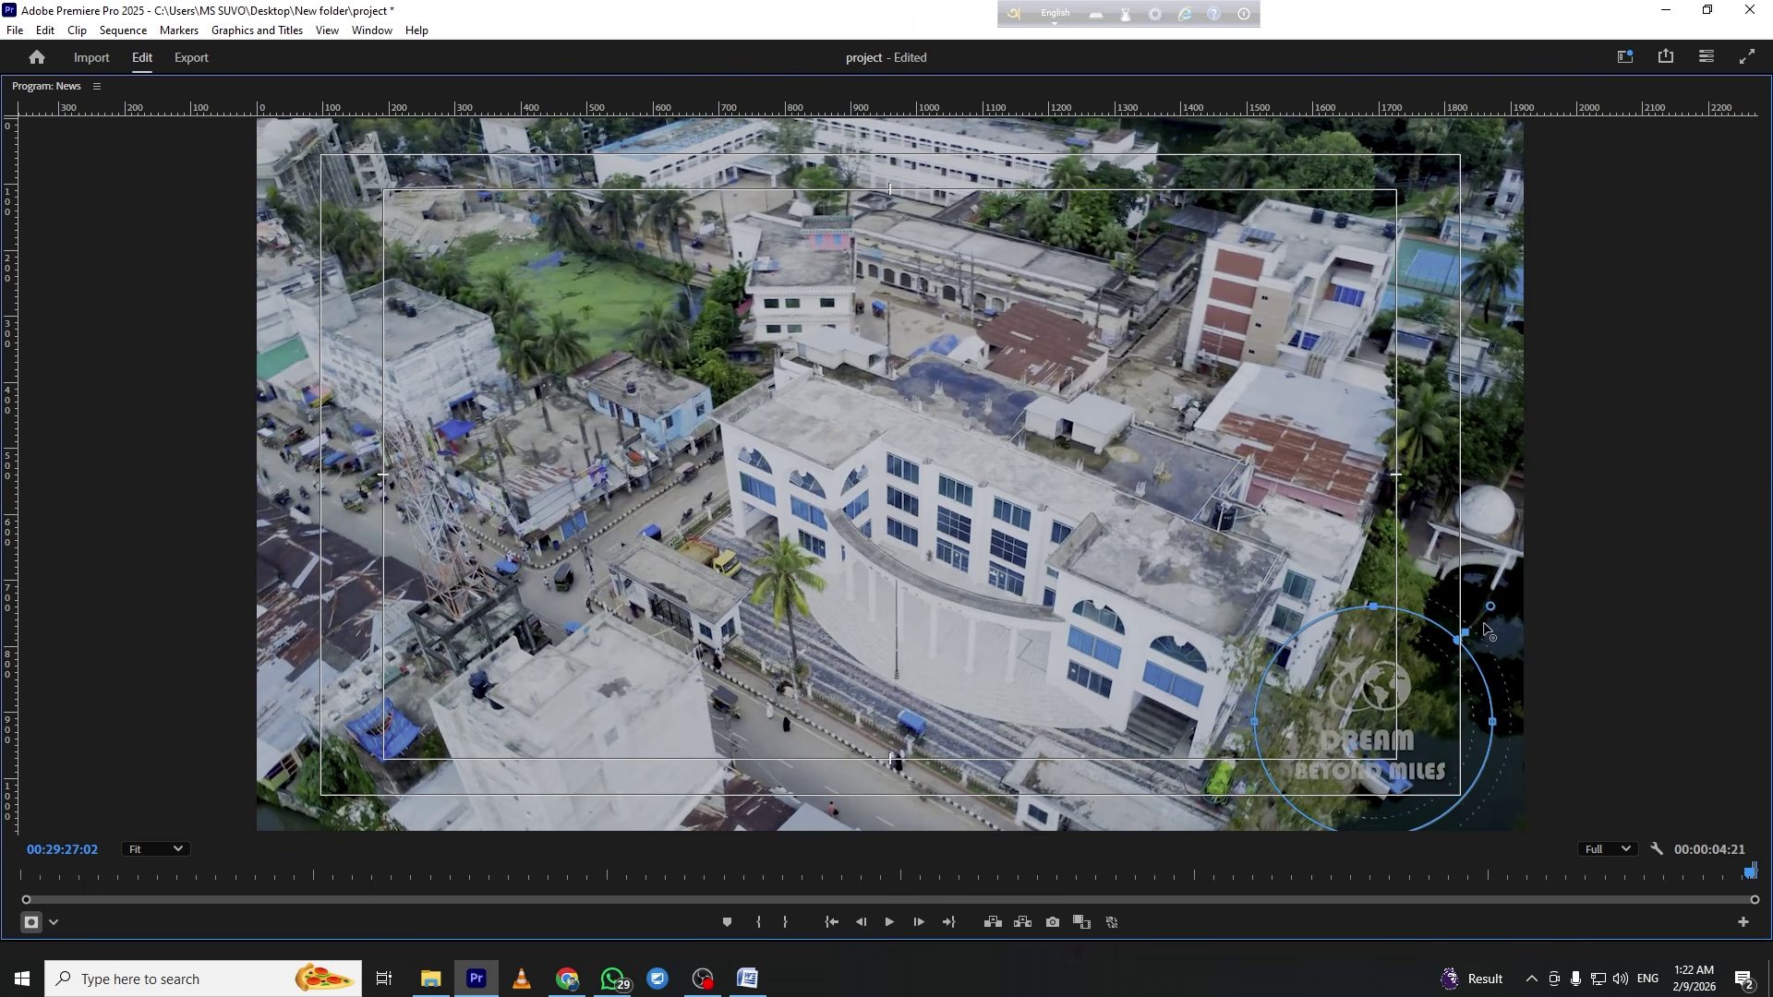
# Set the building shot's Gaussian Blur blurriness to 57 and its mask feather to 39.2
pyautogui.press('`')
pyautogui.scroll(-2, 111, 423)
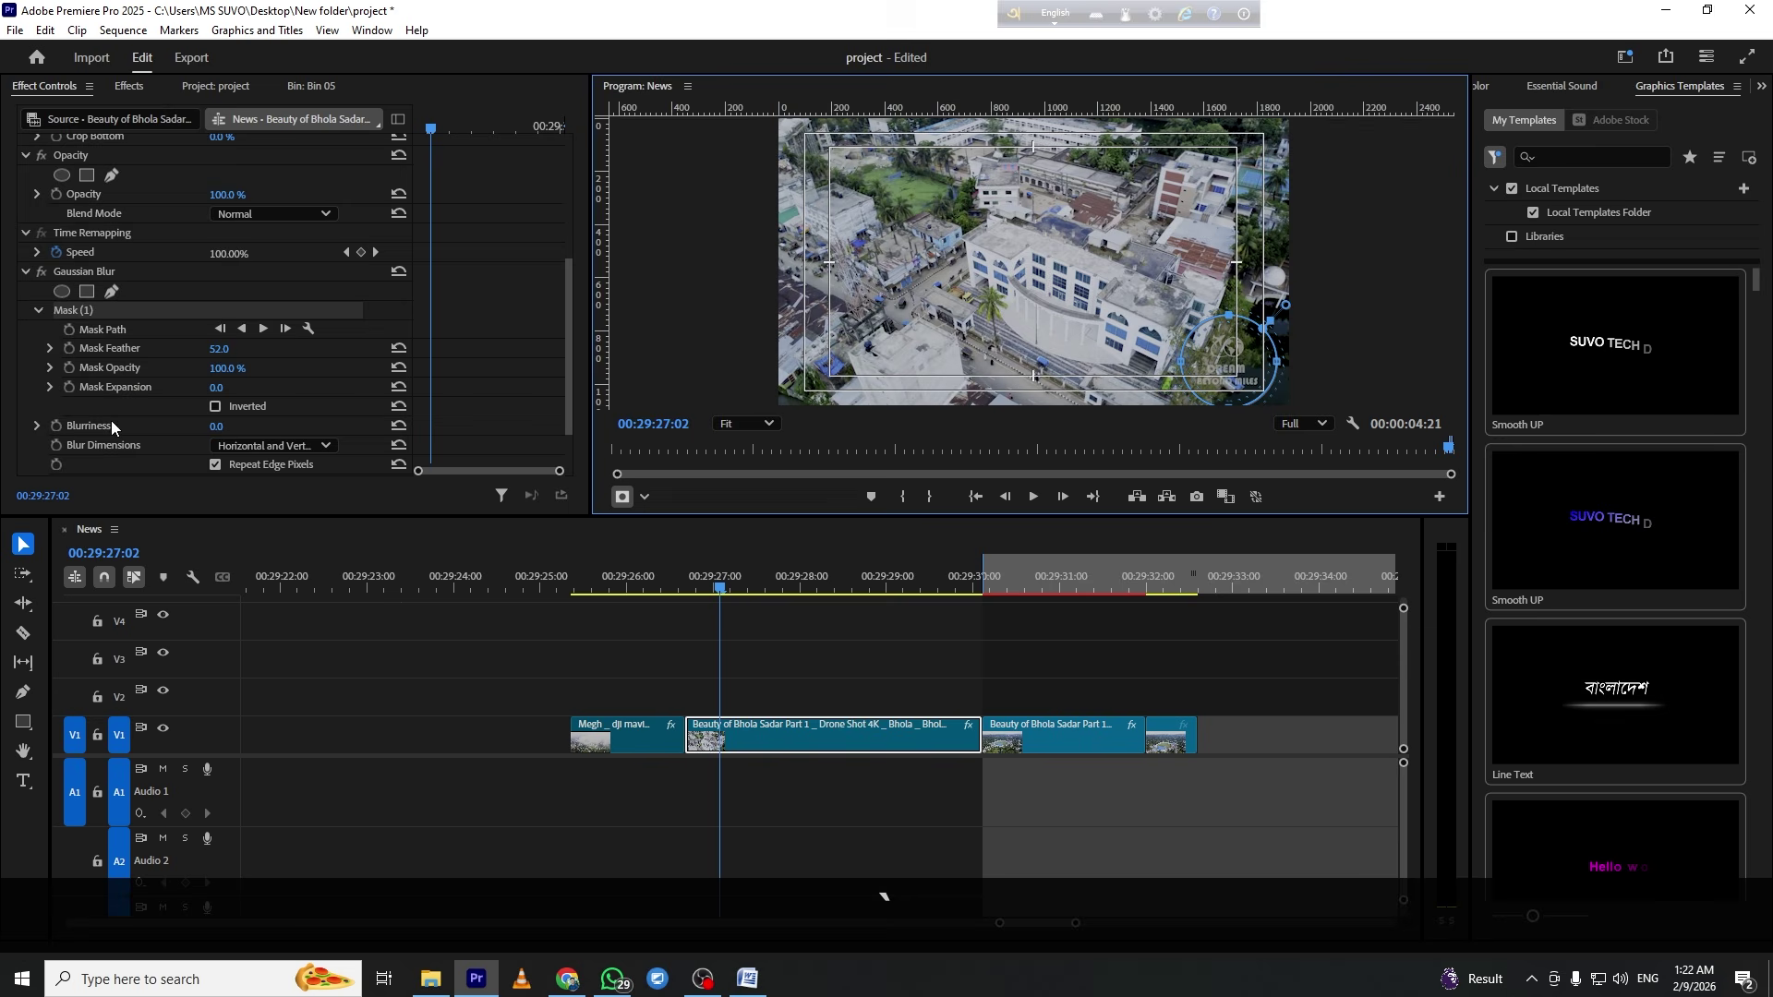
pyautogui.moveTo(220, 426); pyautogui.dragTo(242, 426)
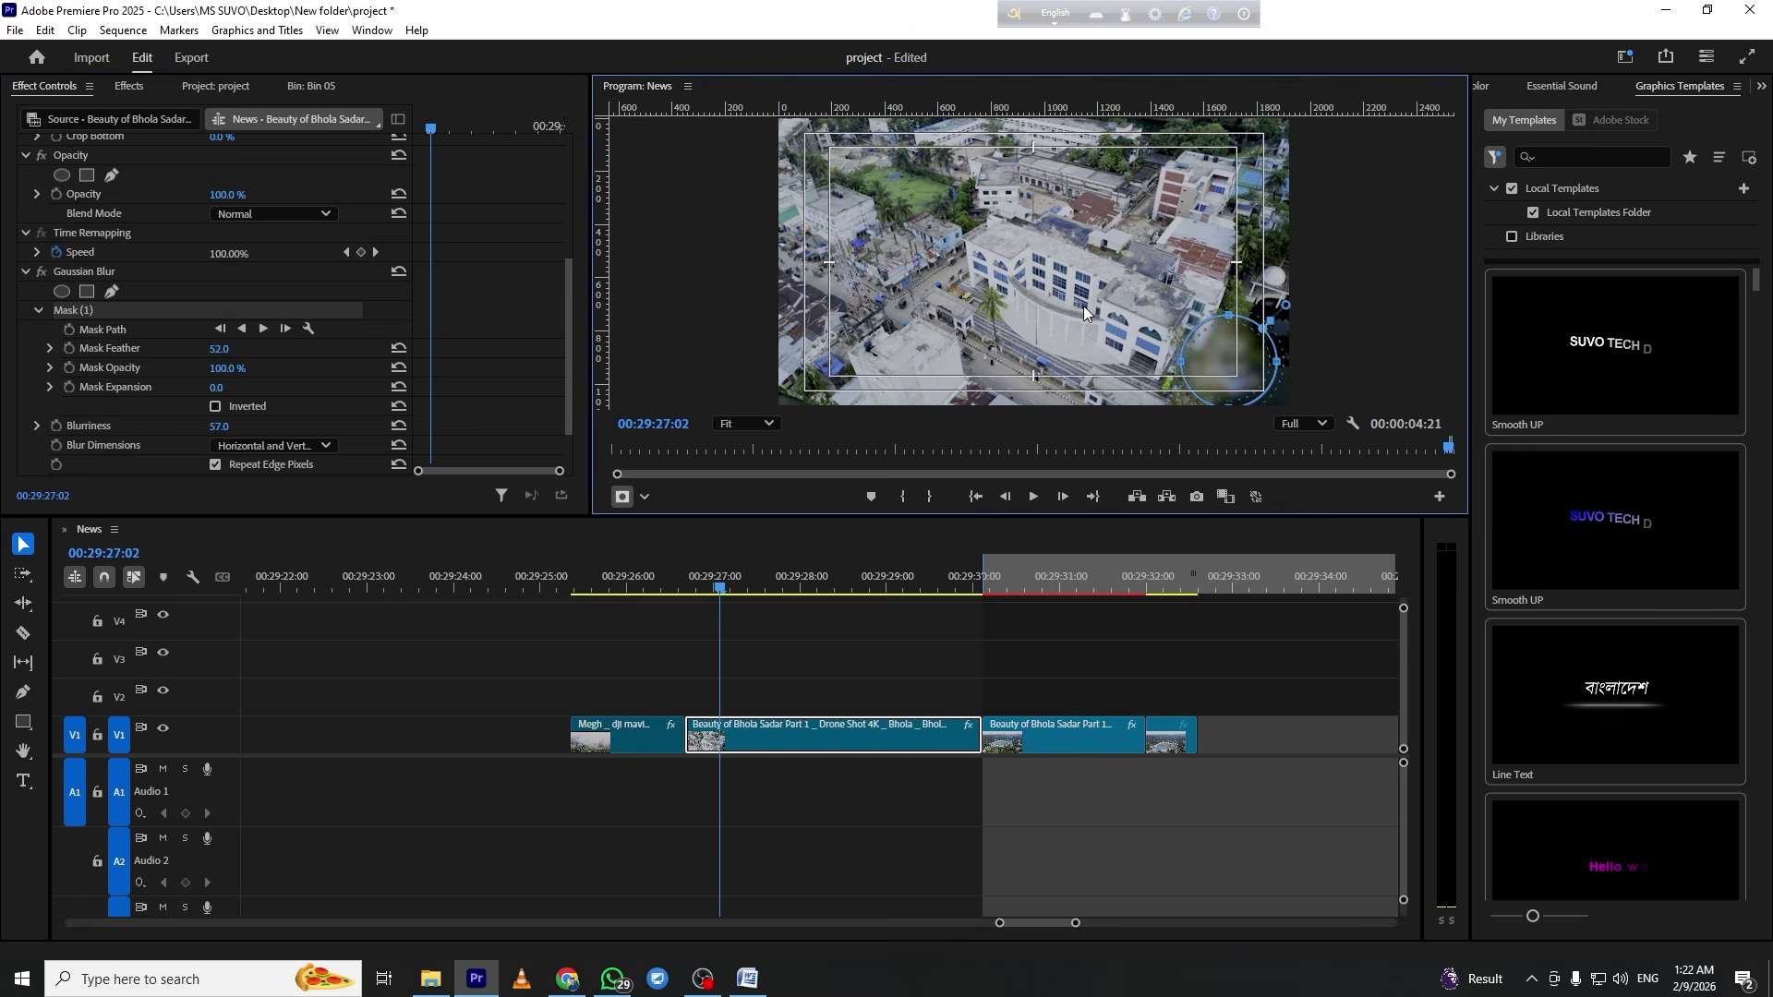
pyautogui.press('`')
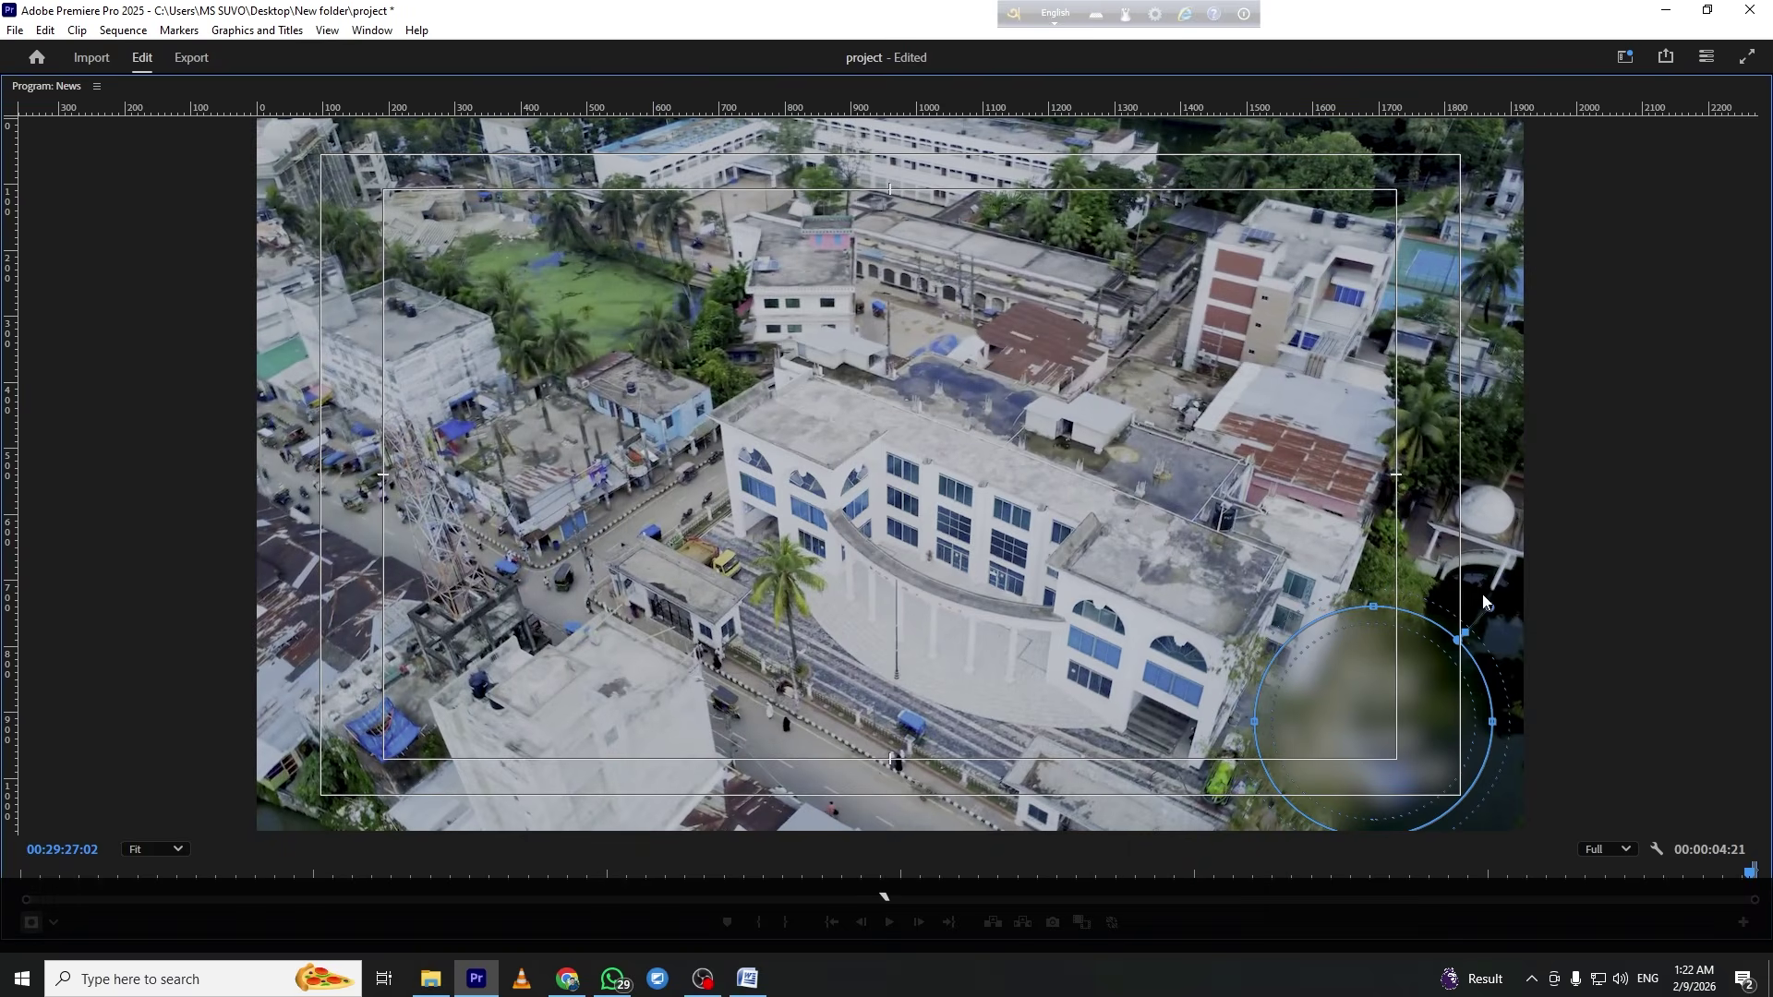
pyautogui.moveTo(1490, 610); pyautogui.dragTo(1521, 614)
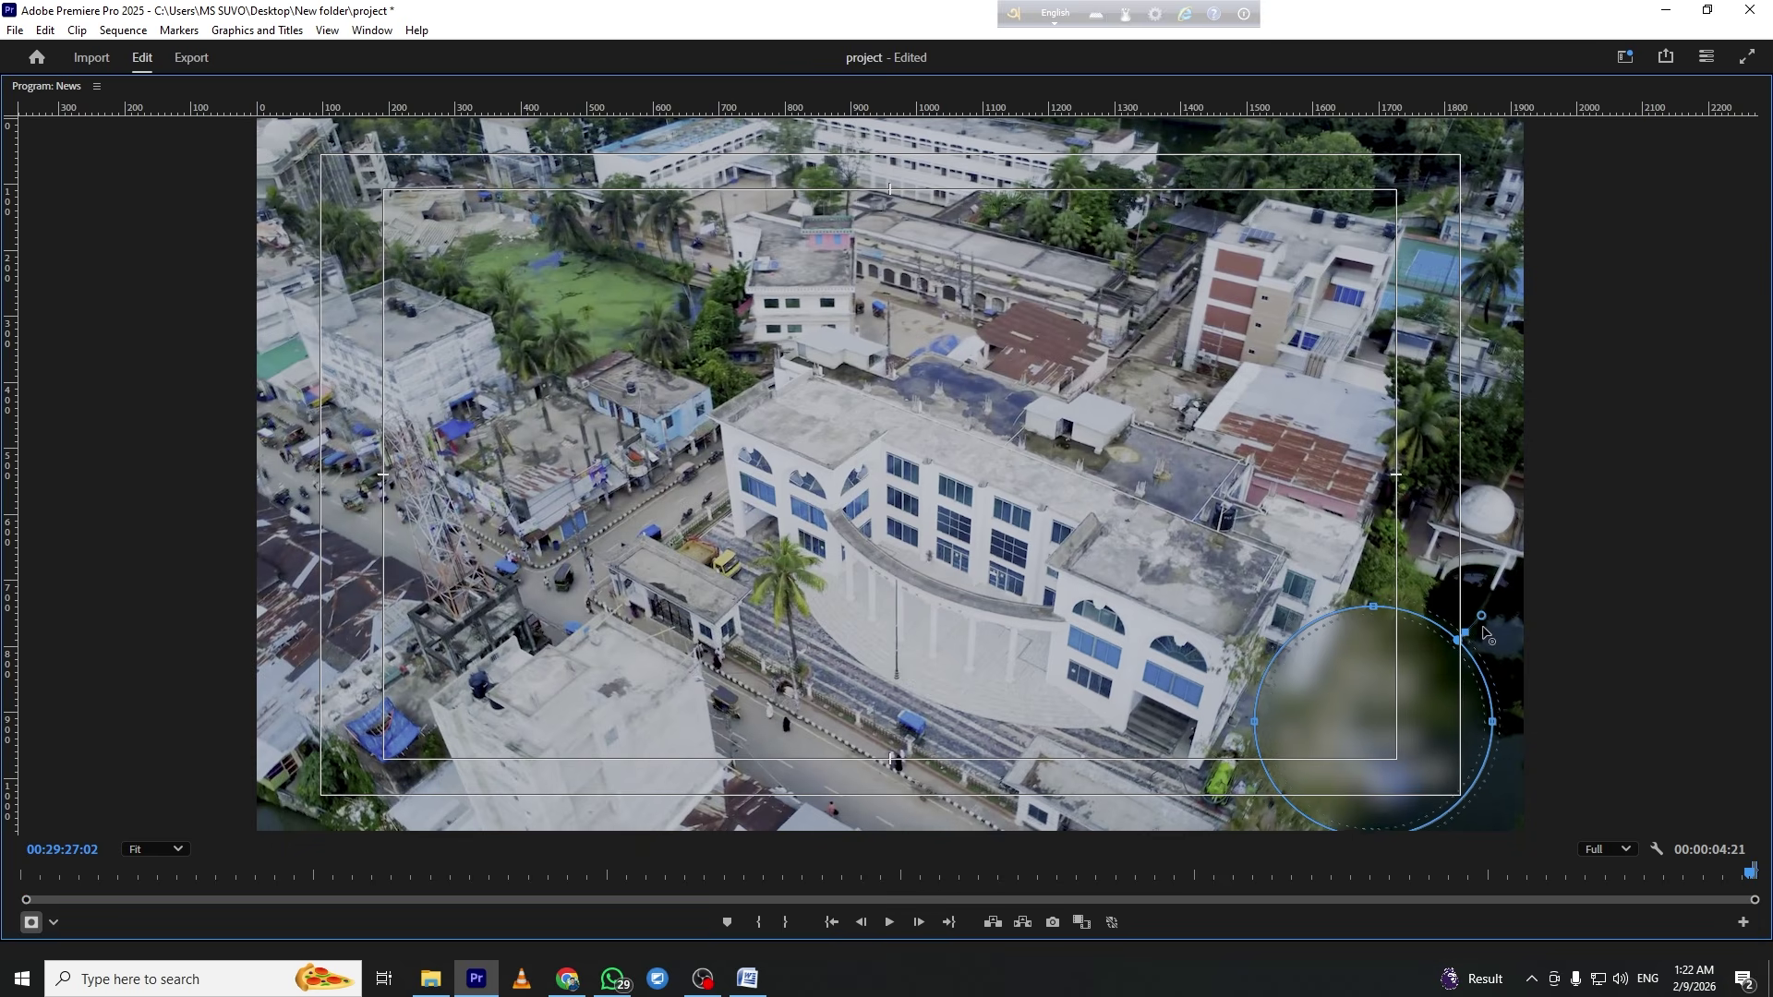
pyautogui.press('`')
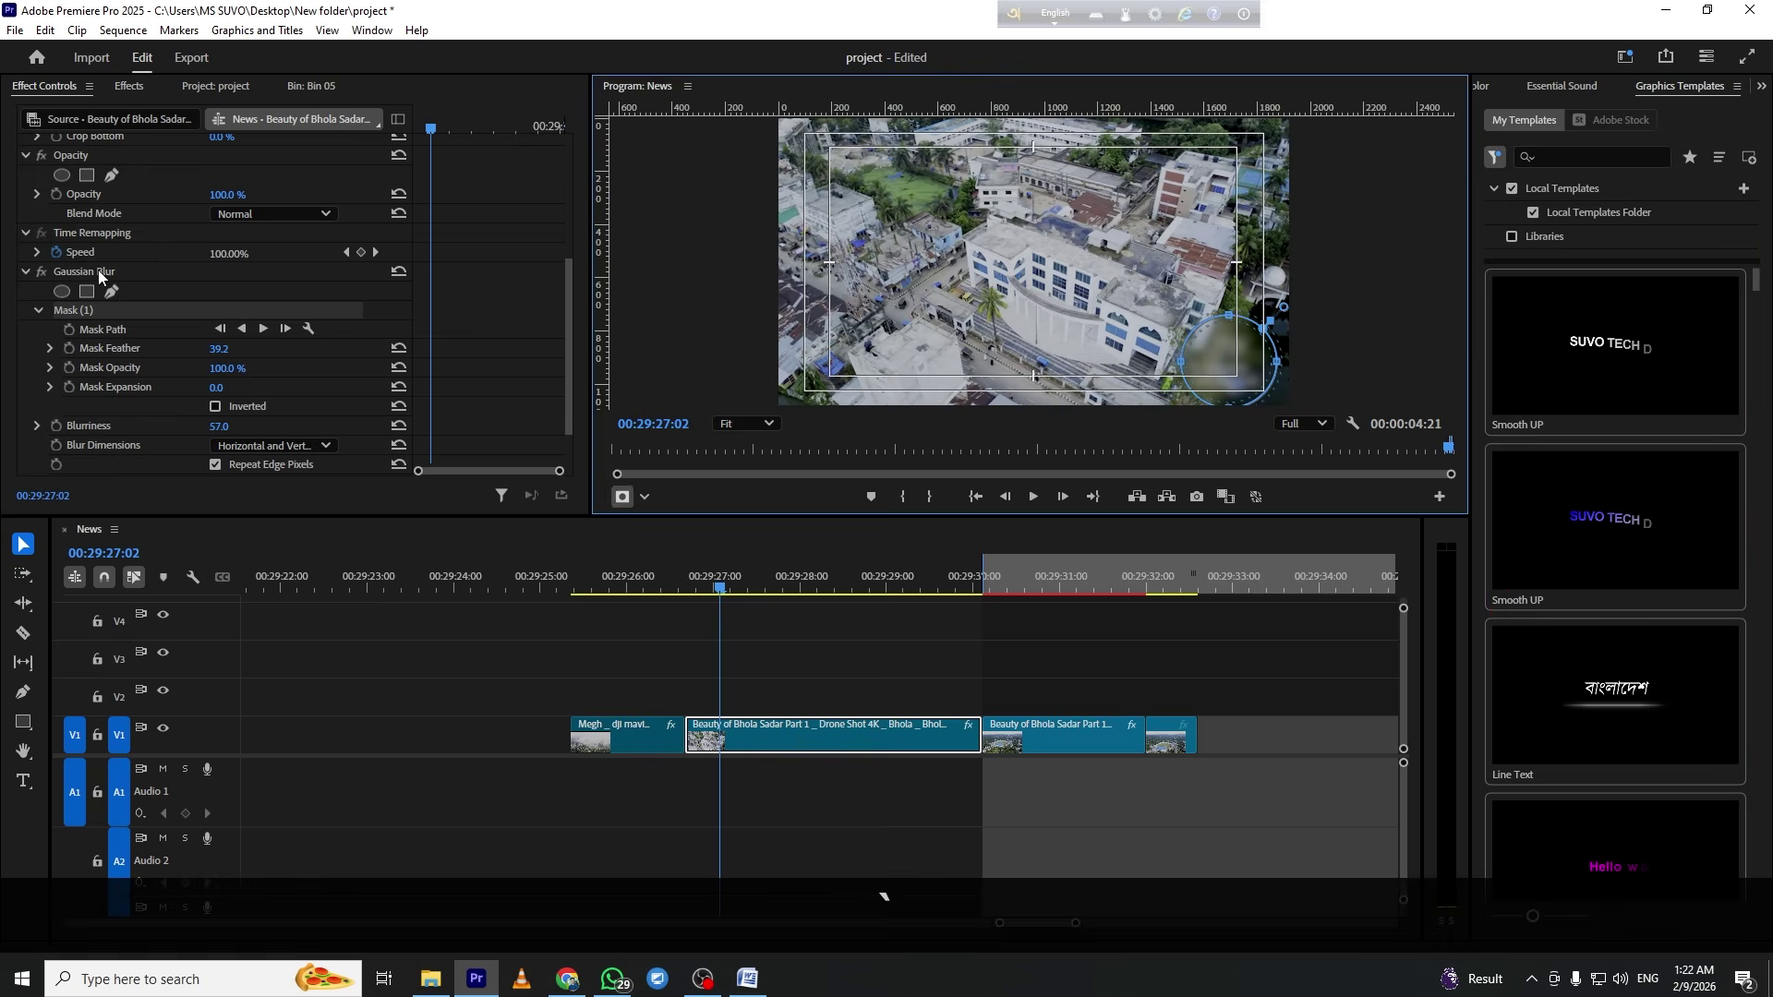
# Copy the masked Gaussian Blur from the building shot and paste it onto both stadium clips
pyautogui.click(109, 272)
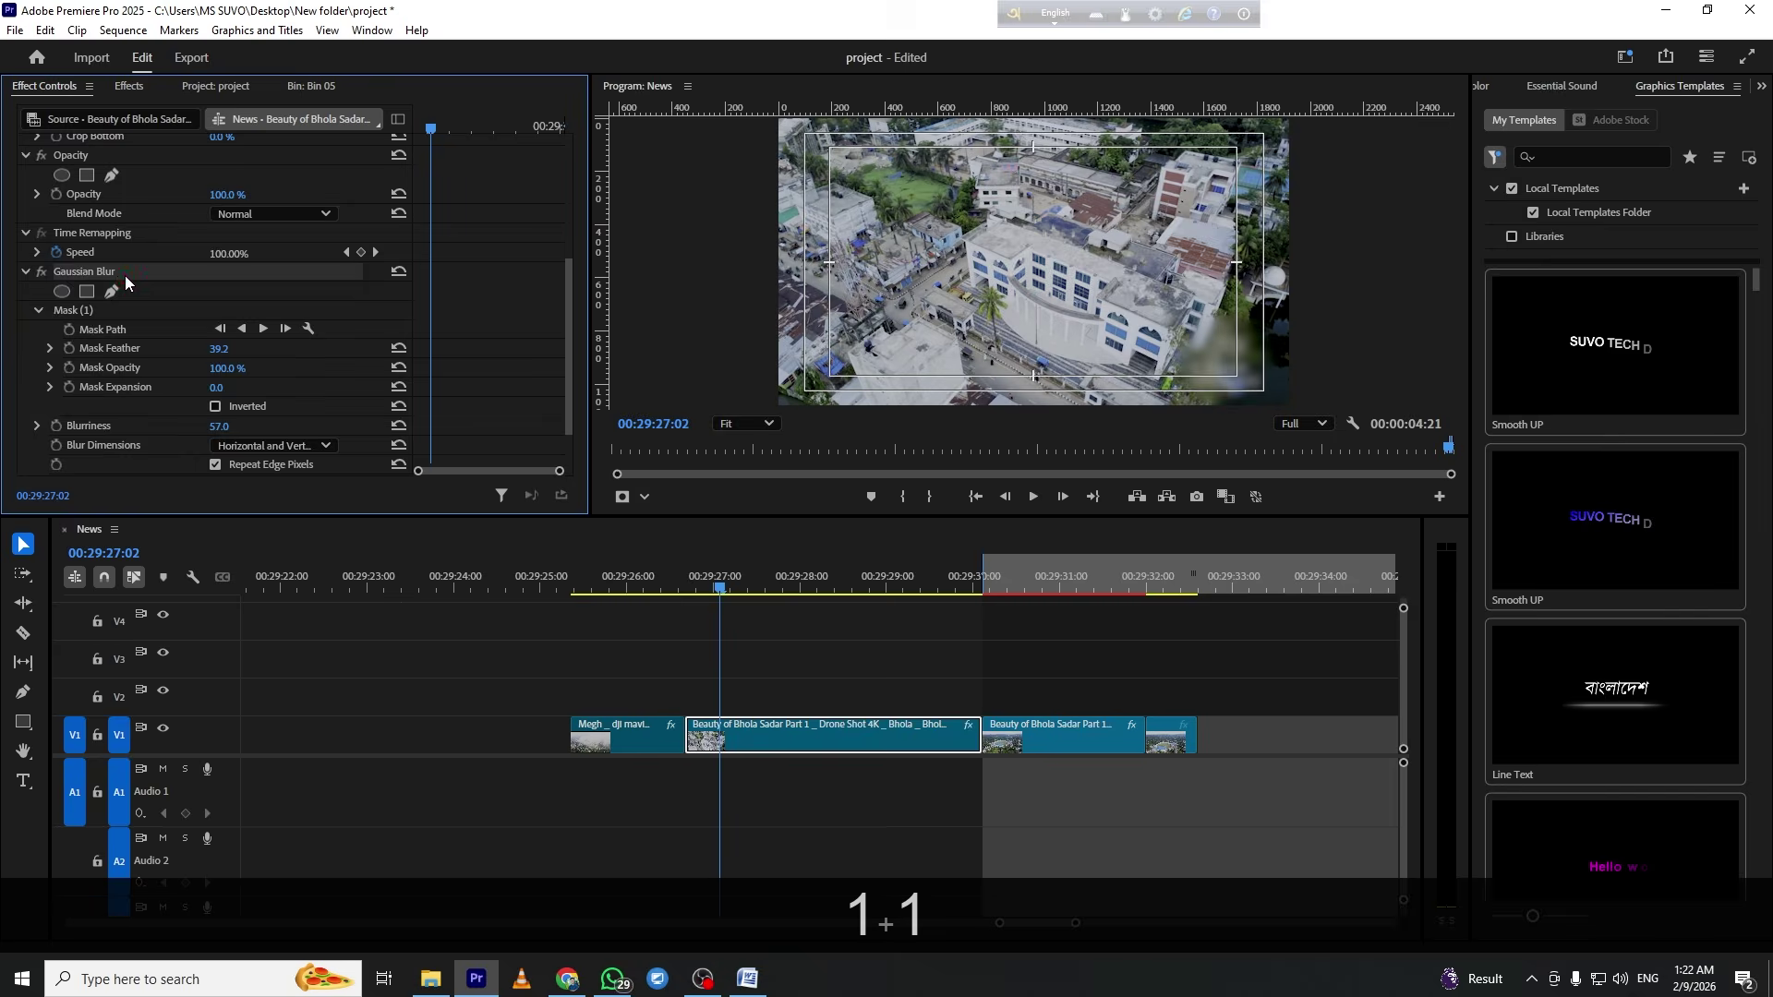
pyautogui.hotkey('ctrl', 'c')
pyautogui.click(958, 678)
pyautogui.click(1074, 556)
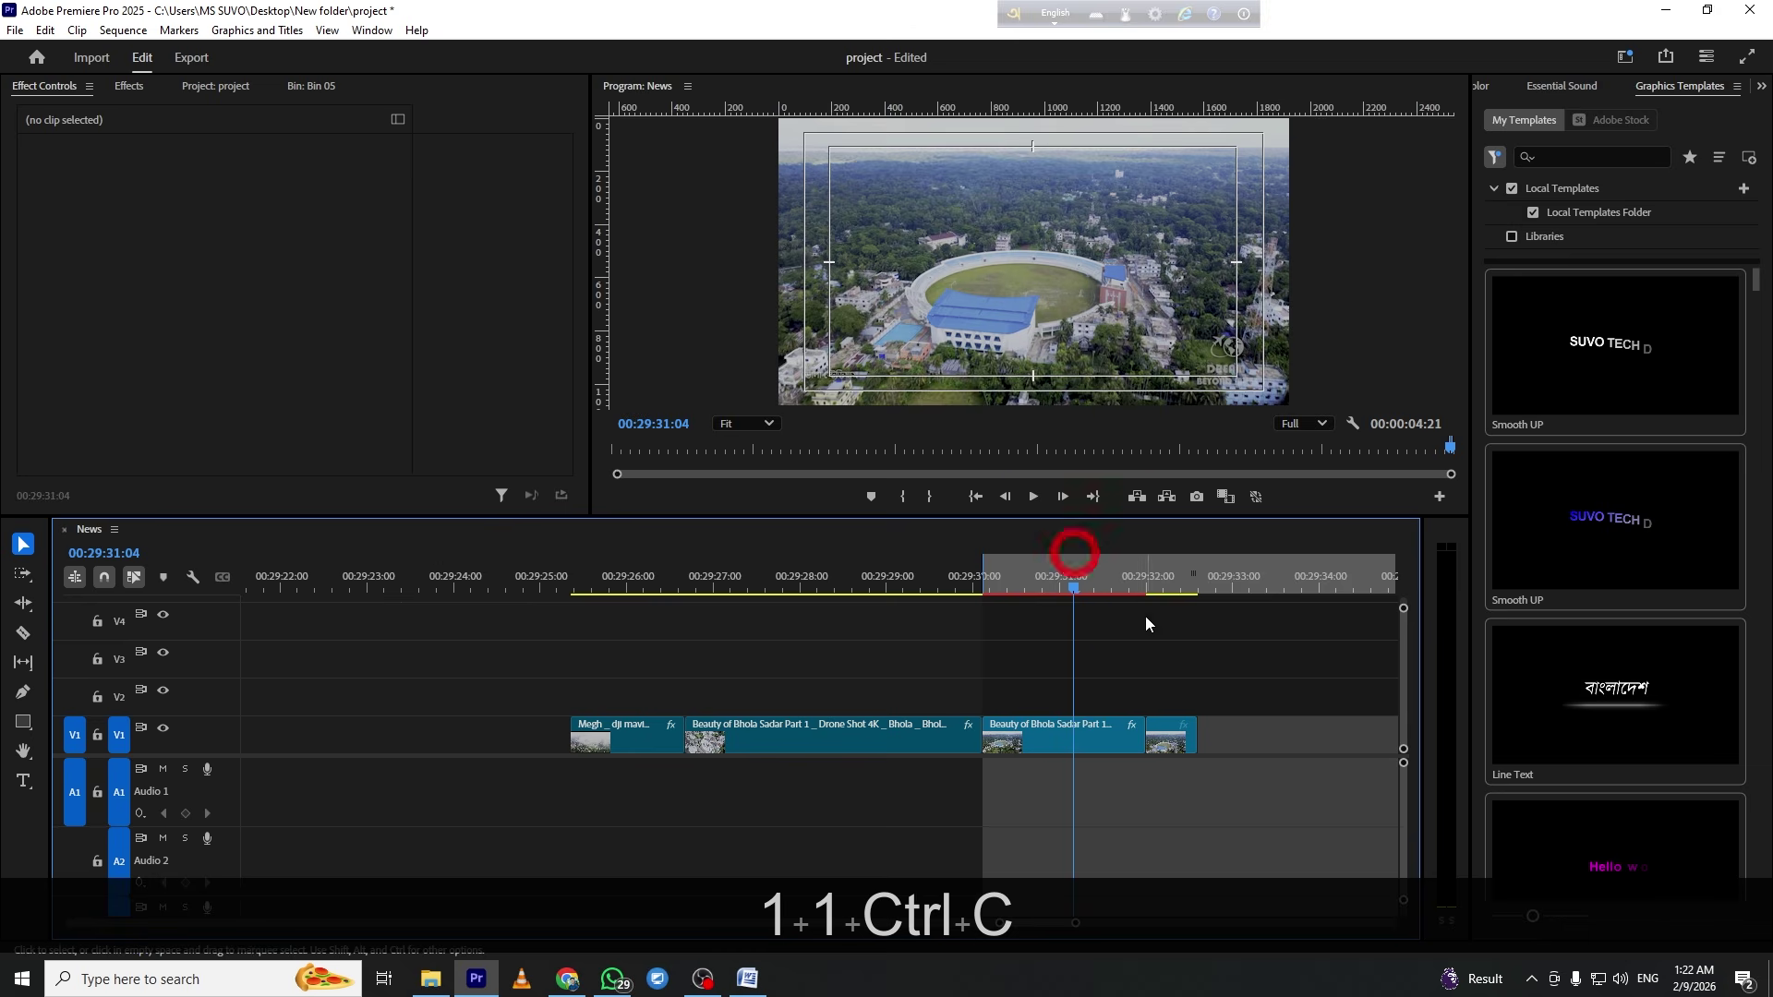
pyautogui.hotkey('ctrl', 'v')
# Check the blurred watermark on the stadium shot full screen and play back the drone clips
pyautogui.hotkey('ctrl', '`')
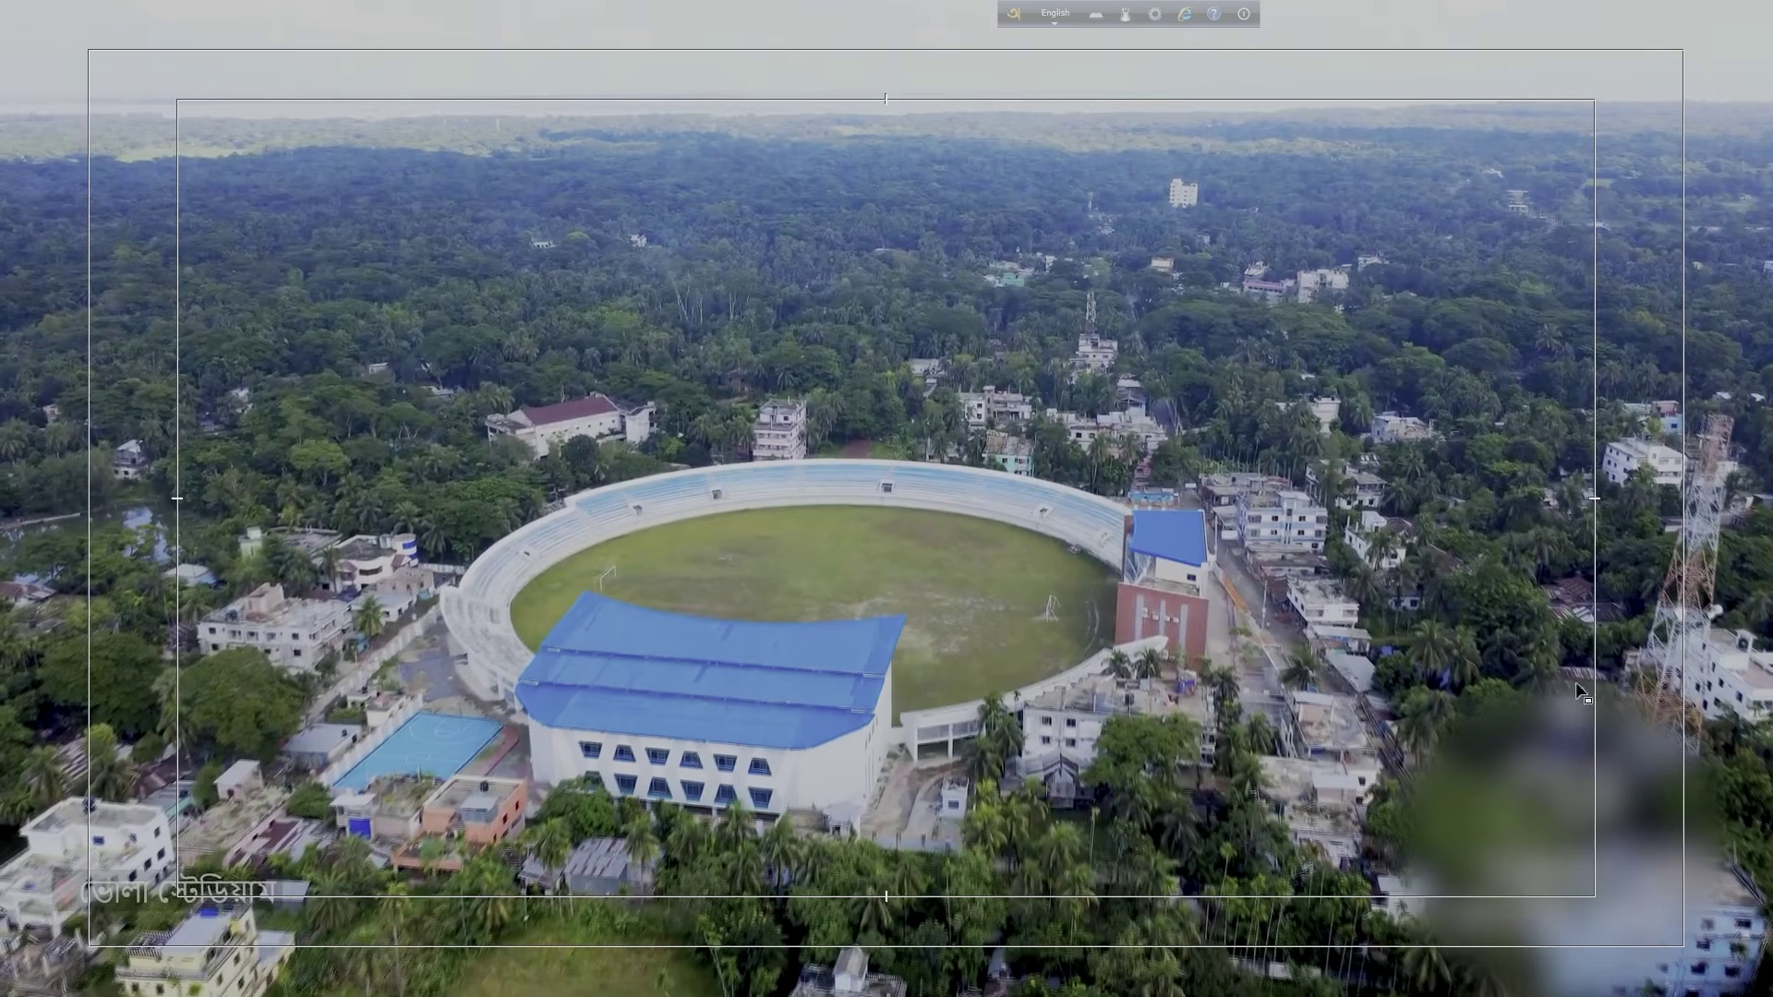
pyautogui.hotkey('ctrl', '`')
pyautogui.press('space')
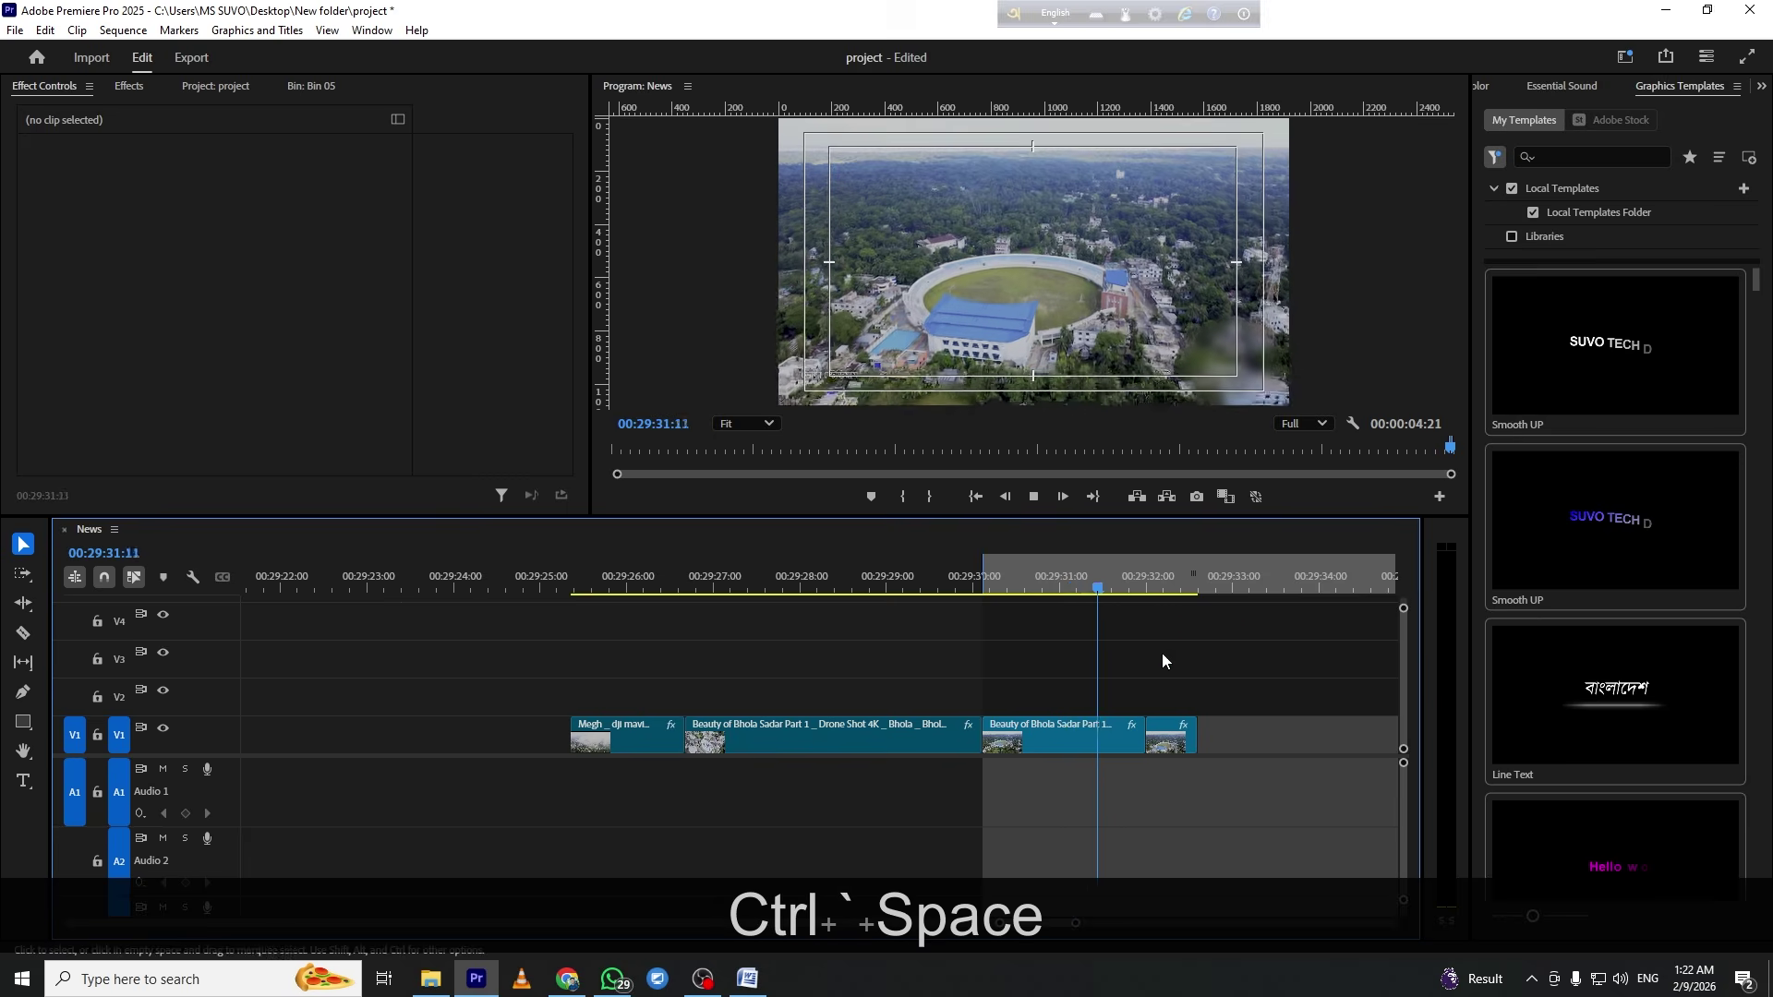
pyautogui.moveTo(956, 625); pyautogui.dragTo(752, 645)
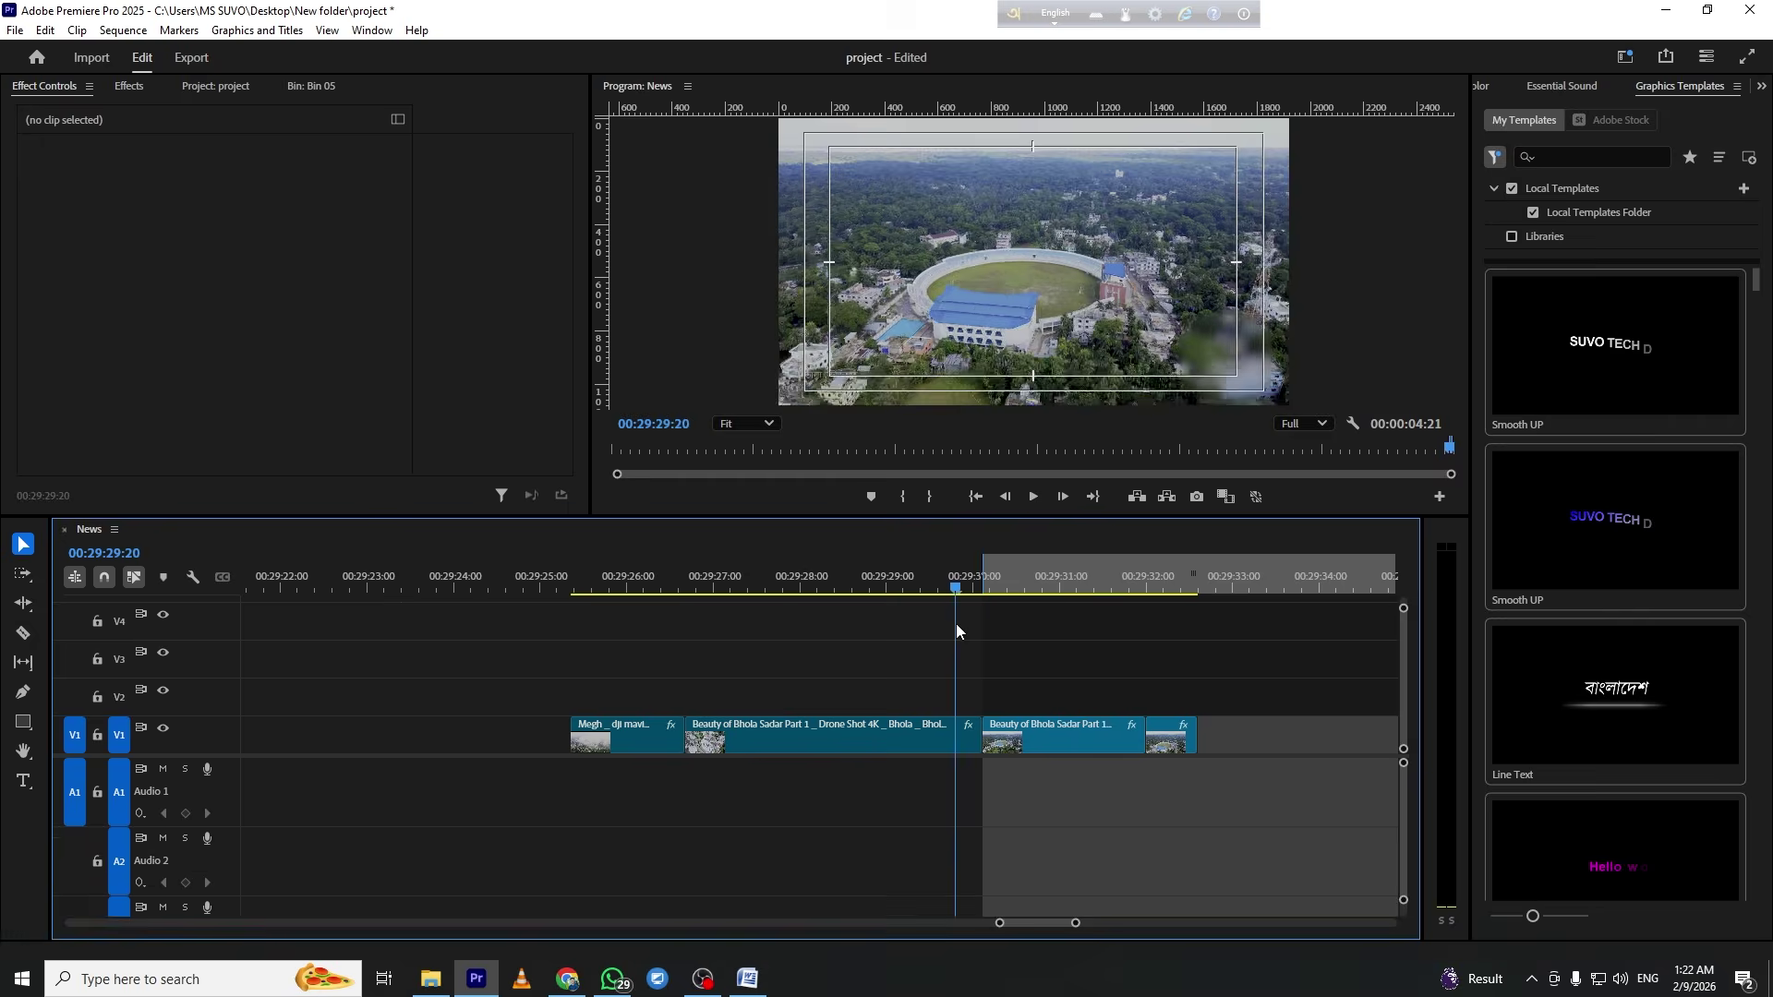
# Play back the opening drone shots, cut off the cloud shot's end just after 00:29:26:00, and close the gap
pyautogui.moveTo(646, 681); pyautogui.dragTo(580, 693)
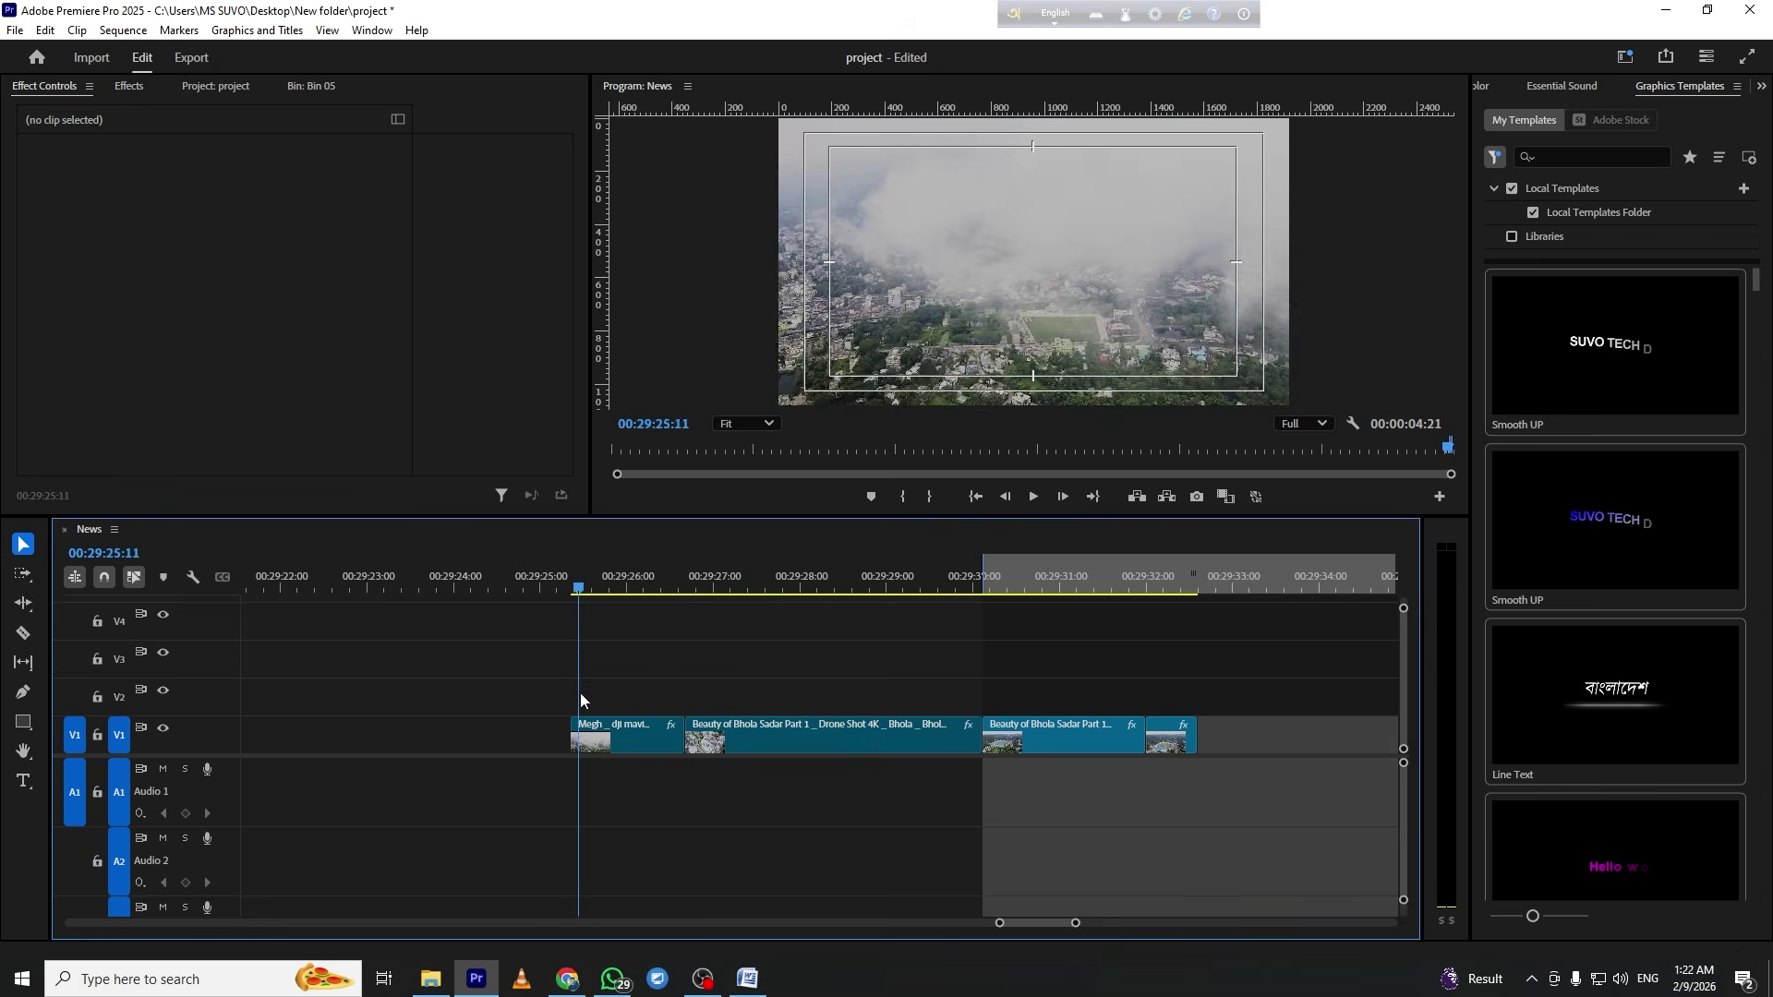
pyautogui.press('space')
pyautogui.hotkey('ctrl', '`')
pyautogui.hotkey('ctrl', '`')
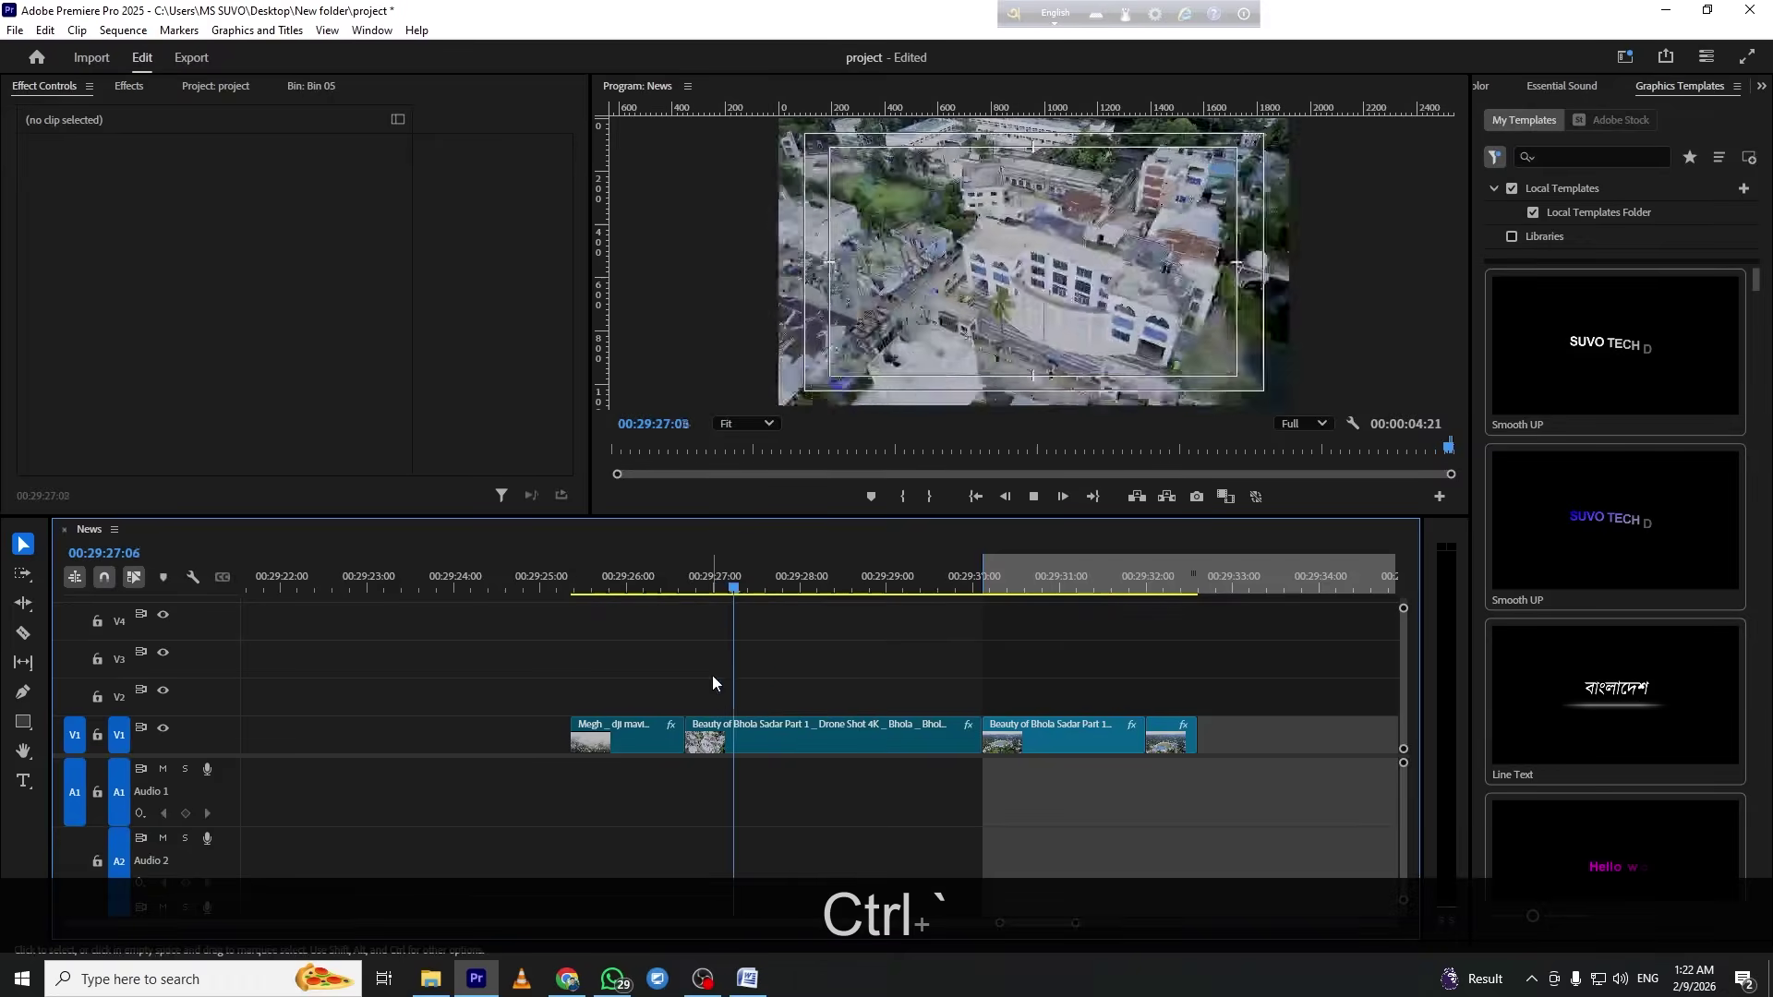
pyautogui.moveTo(586, 591); pyautogui.dragTo(571, 592)
pyautogui.press('space')
pyautogui.click(656, 738)
pyautogui.press('e')
pyautogui.click(654, 734)
pyautogui.press('f')
pyautogui.press('d')
# Review the building drone shot, cut off its end between 00:29:28:00 and 00:29:29:00, and close the gap before the stadium clips
pyautogui.press('space')
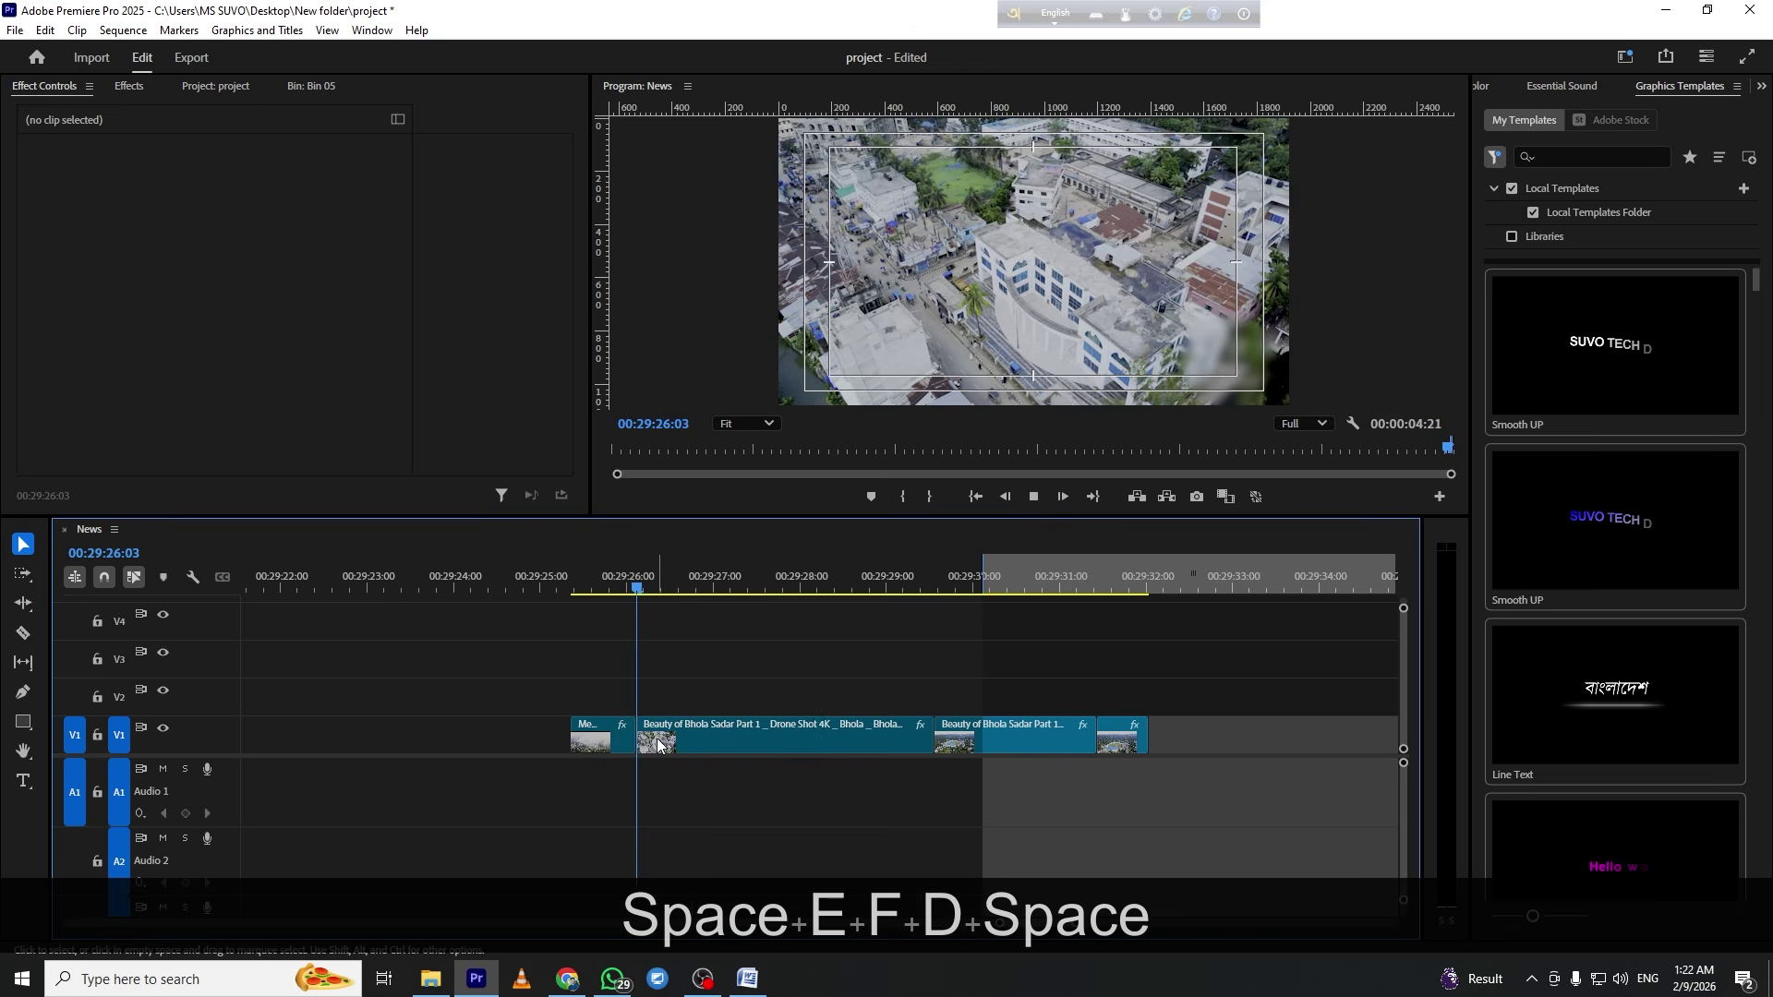
pyautogui.click(890, 673)
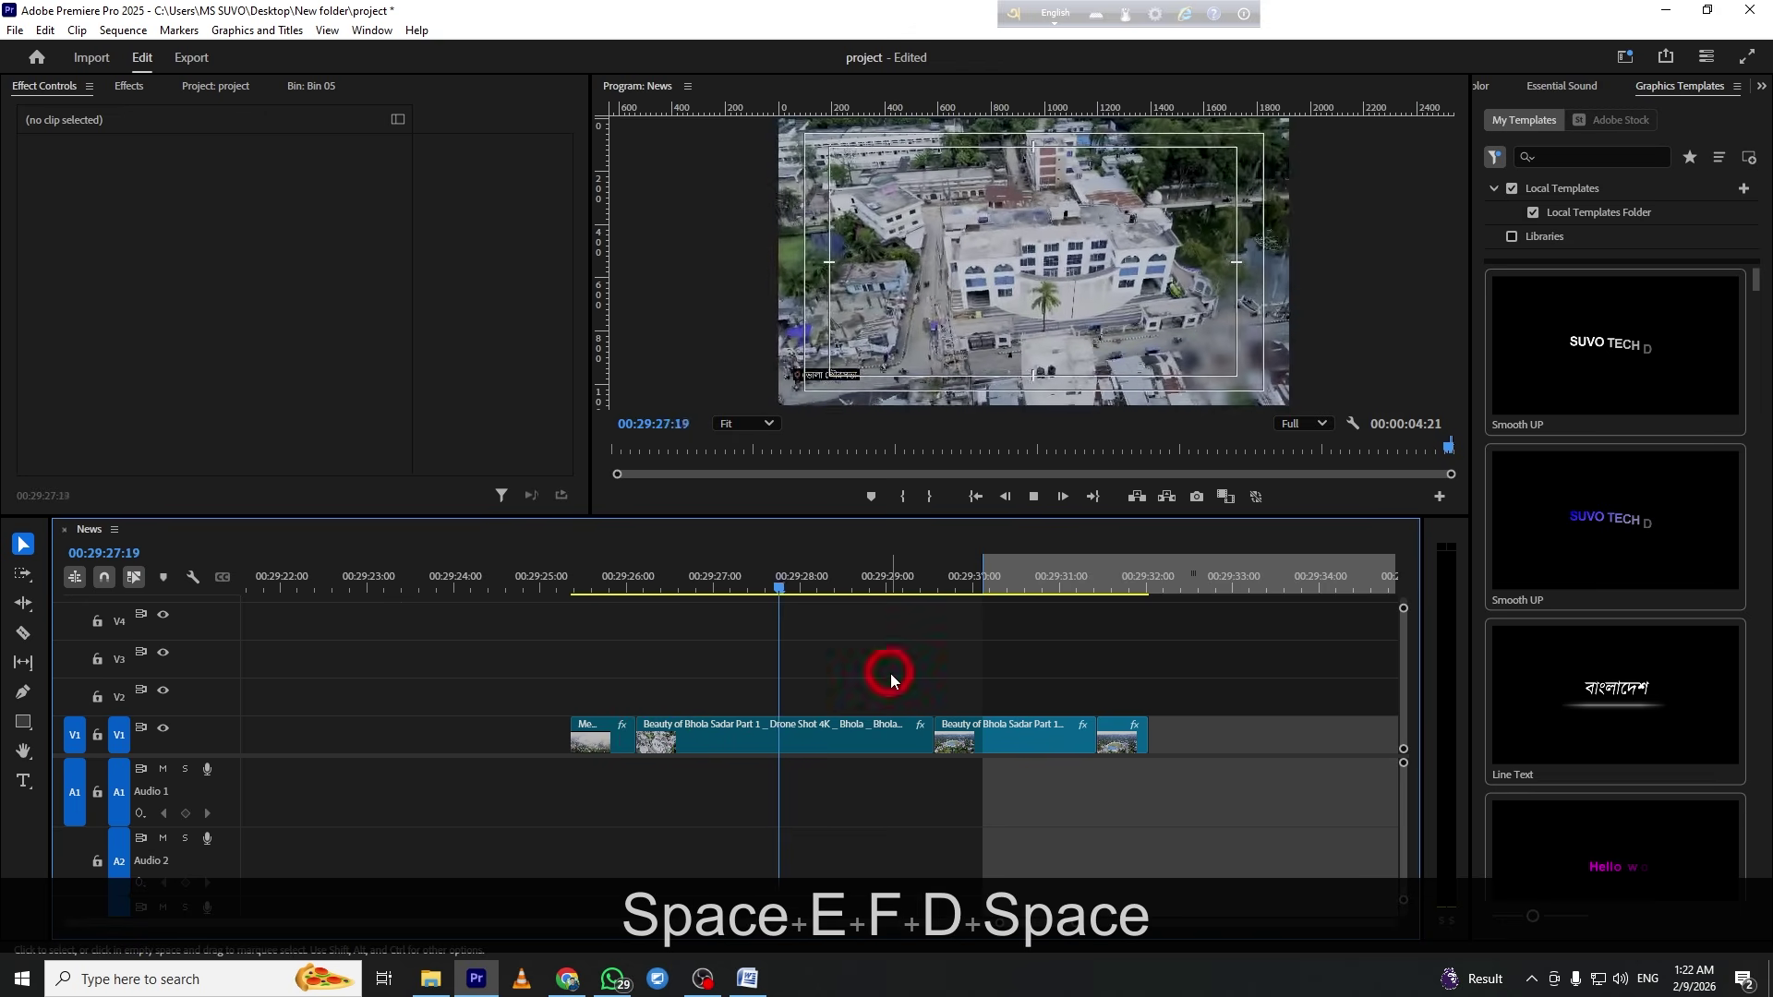
pyautogui.click(821, 577)
pyautogui.press('space')
pyautogui.press('space')
pyautogui.moveTo(884, 671); pyautogui.dragTo(873, 799)
pyautogui.press('e')
pyautogui.click(892, 740)
pyautogui.press('f')
pyautogui.click(885, 733)
pyautogui.press('d')
pyautogui.press('space')
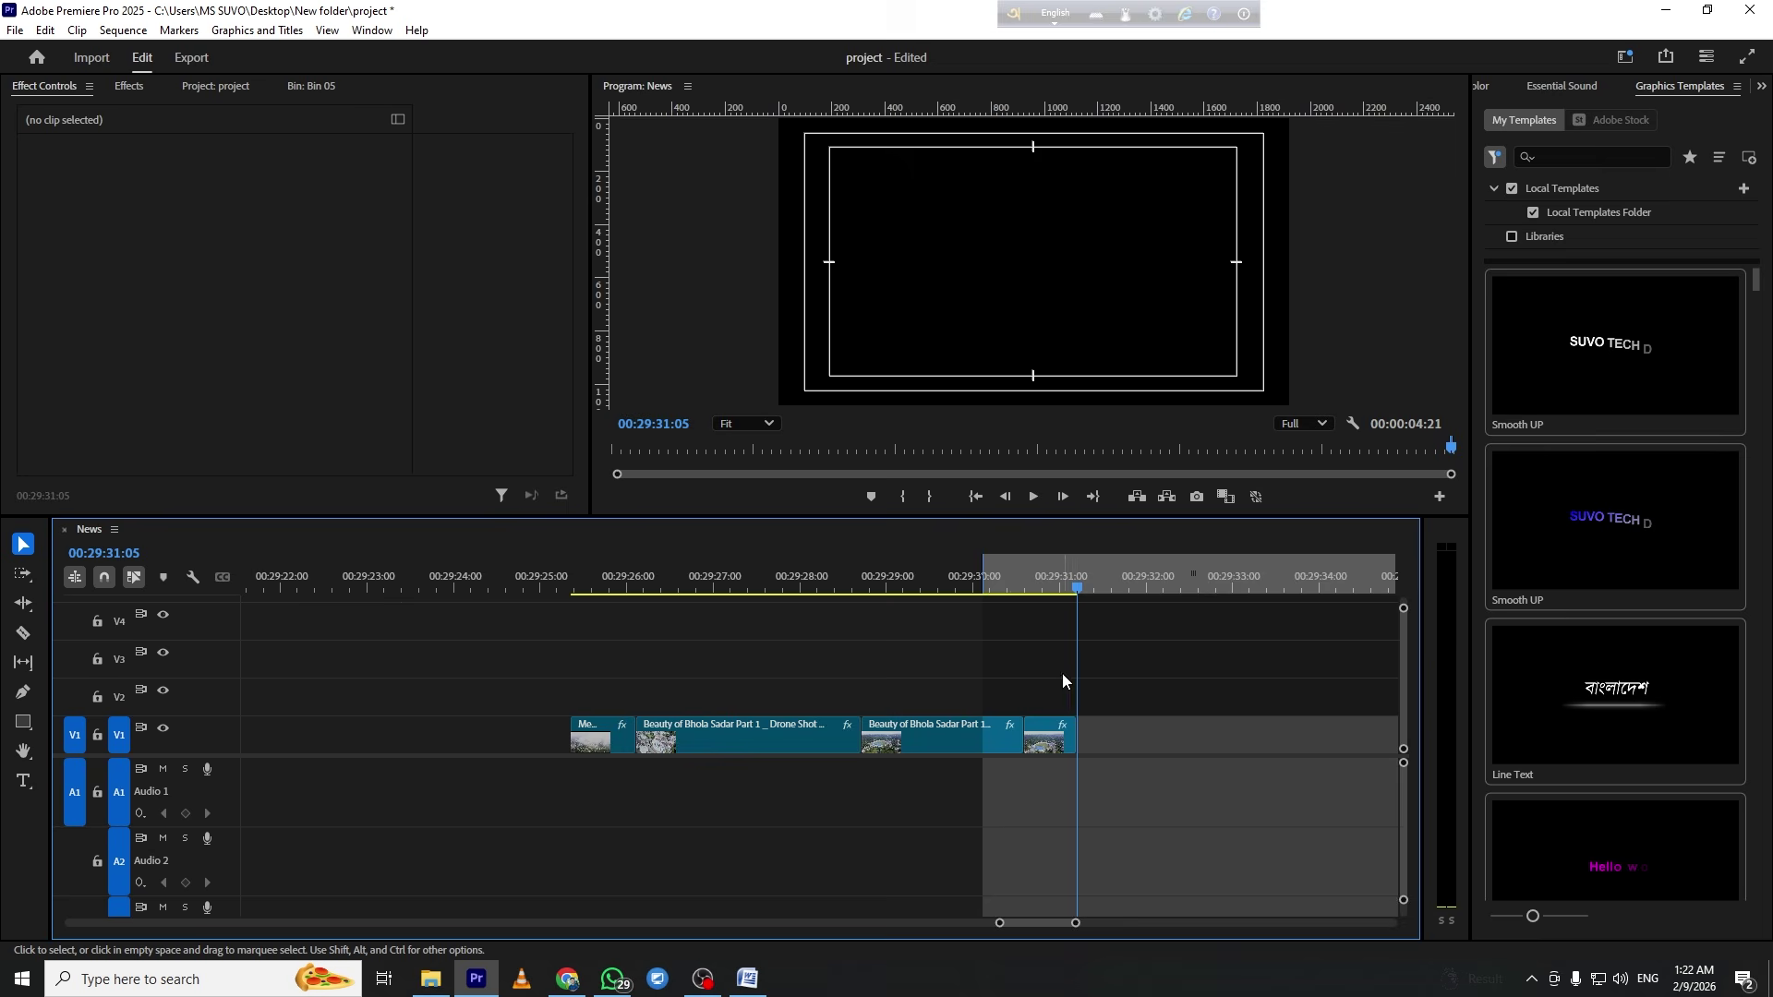
# Cut all four drone clips out of the end of the sequence and clear the In and Out points
pyautogui.moveTo(1125, 696); pyautogui.dragTo(565, 812)
pyautogui.press('/')
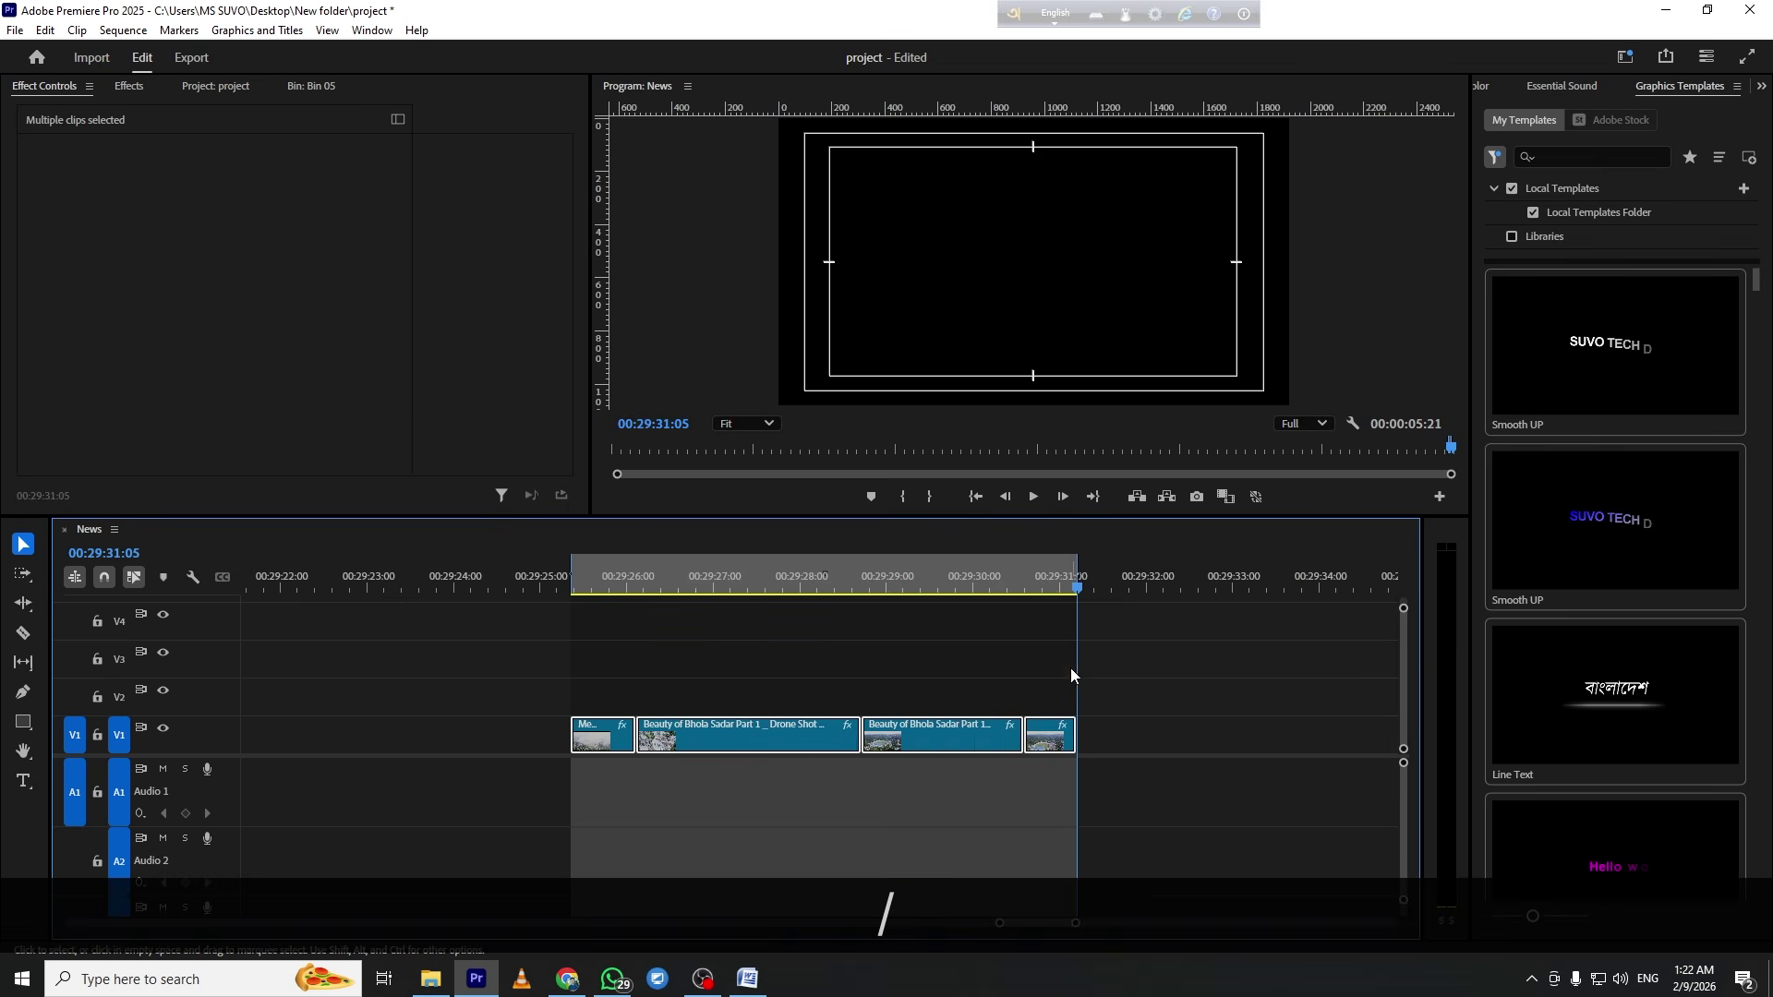
pyautogui.press('-')
pyautogui.press('-')
pyautogui.hotkey('ctrl', 'x')
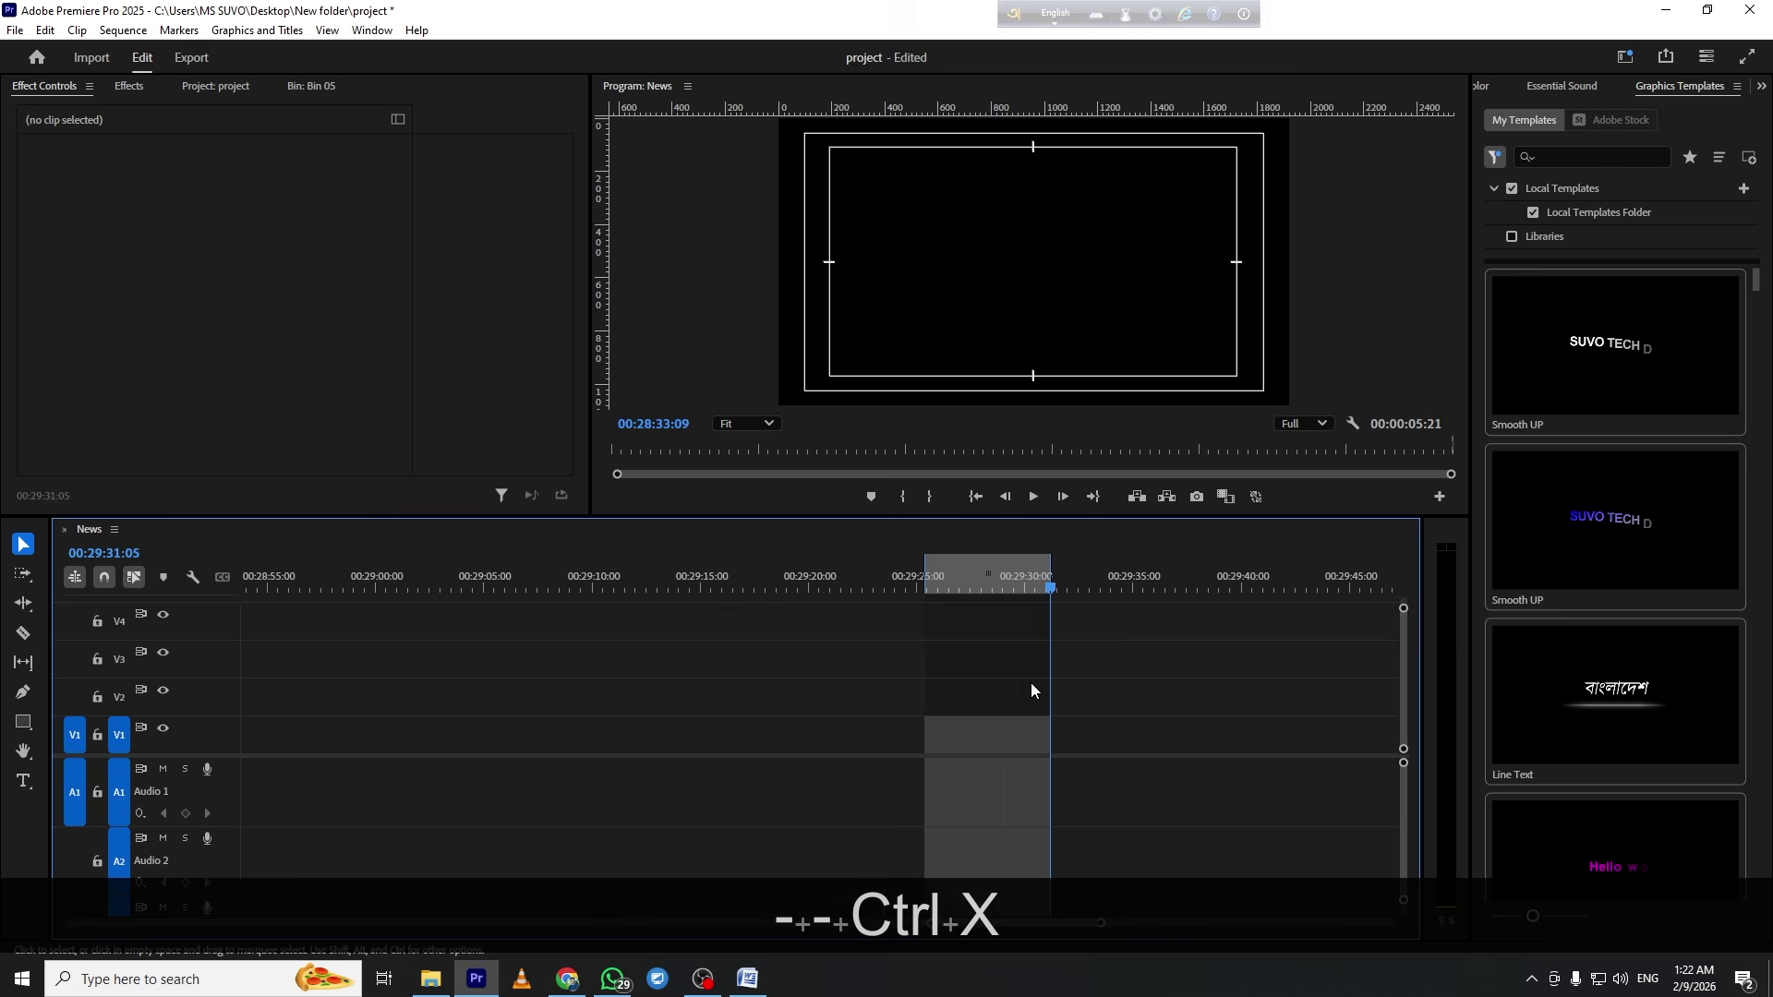
pyautogui.press('-')
pyautogui.rightClick(864, 572)
pyautogui.click(932, 323)
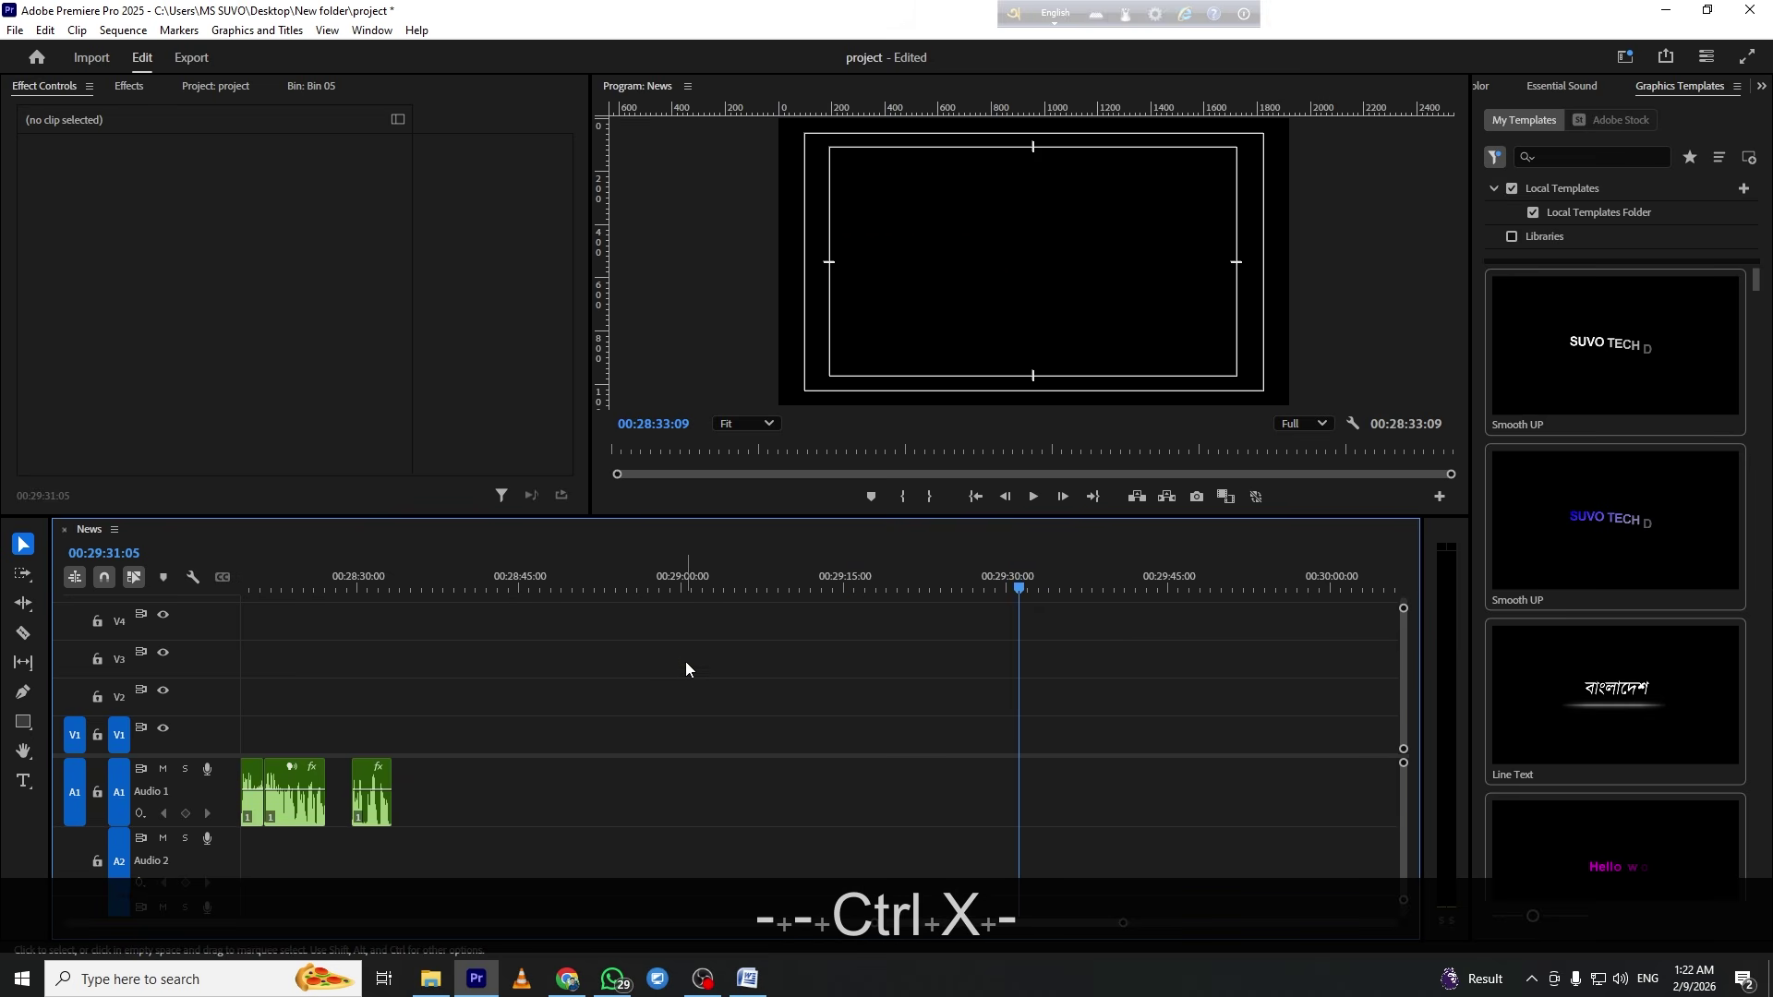
# Paste the cut drone clips onto V1 at about 00:24:05:00, after the last IMG_3313.MOV clip
pyautogui.press('-')
pyautogui.press('-')
pyautogui.press('-')
pyautogui.click(416, 653)
pyautogui.press('=')
pyautogui.press('=')
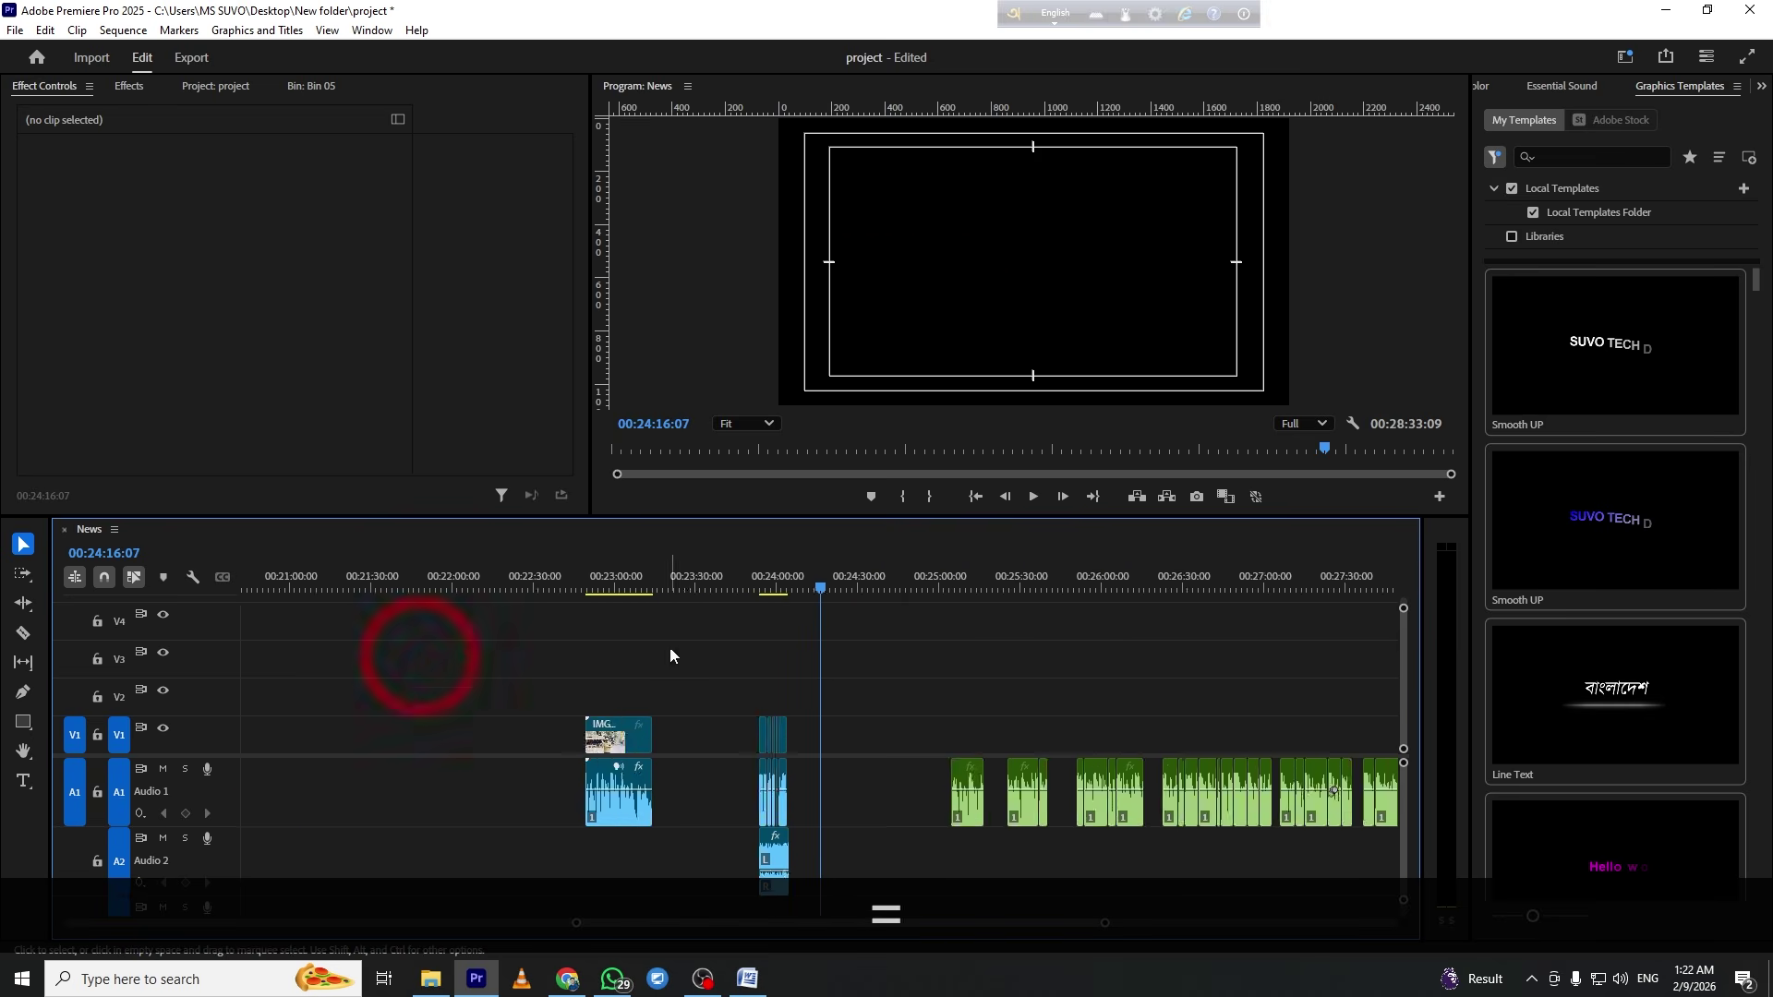
pyautogui.press('=')
pyautogui.press('=')
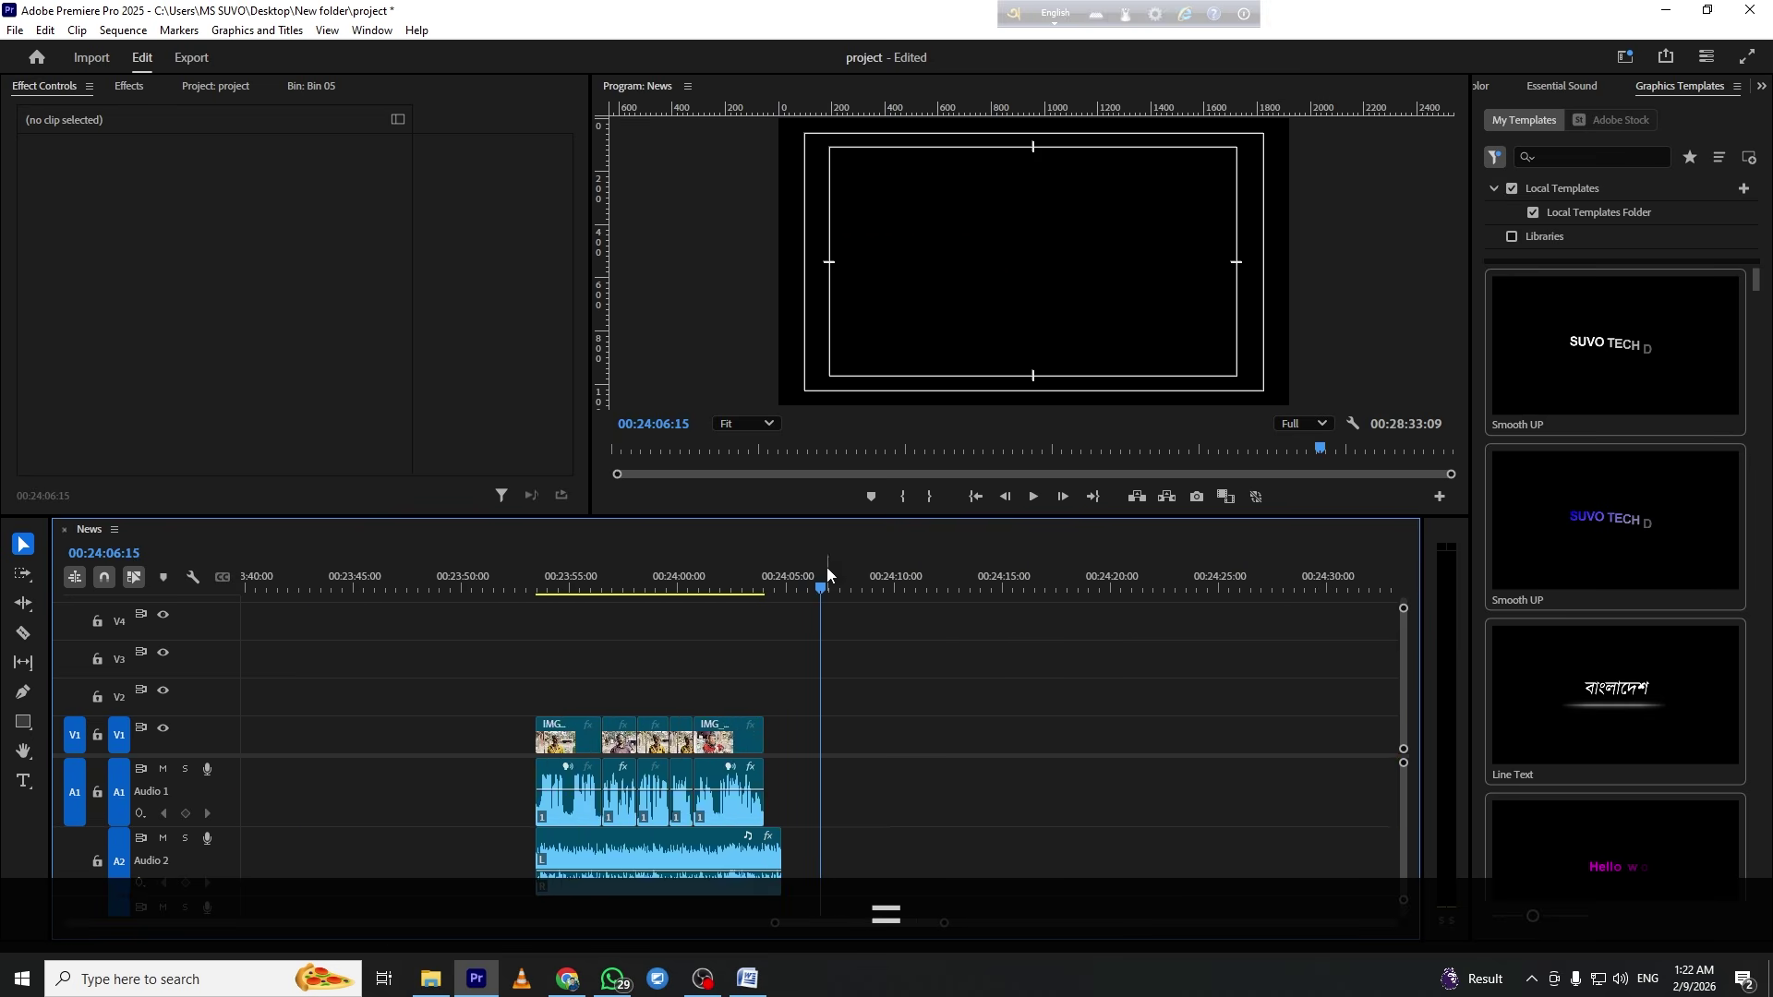
pyautogui.hotkey('ctrl', 'v')
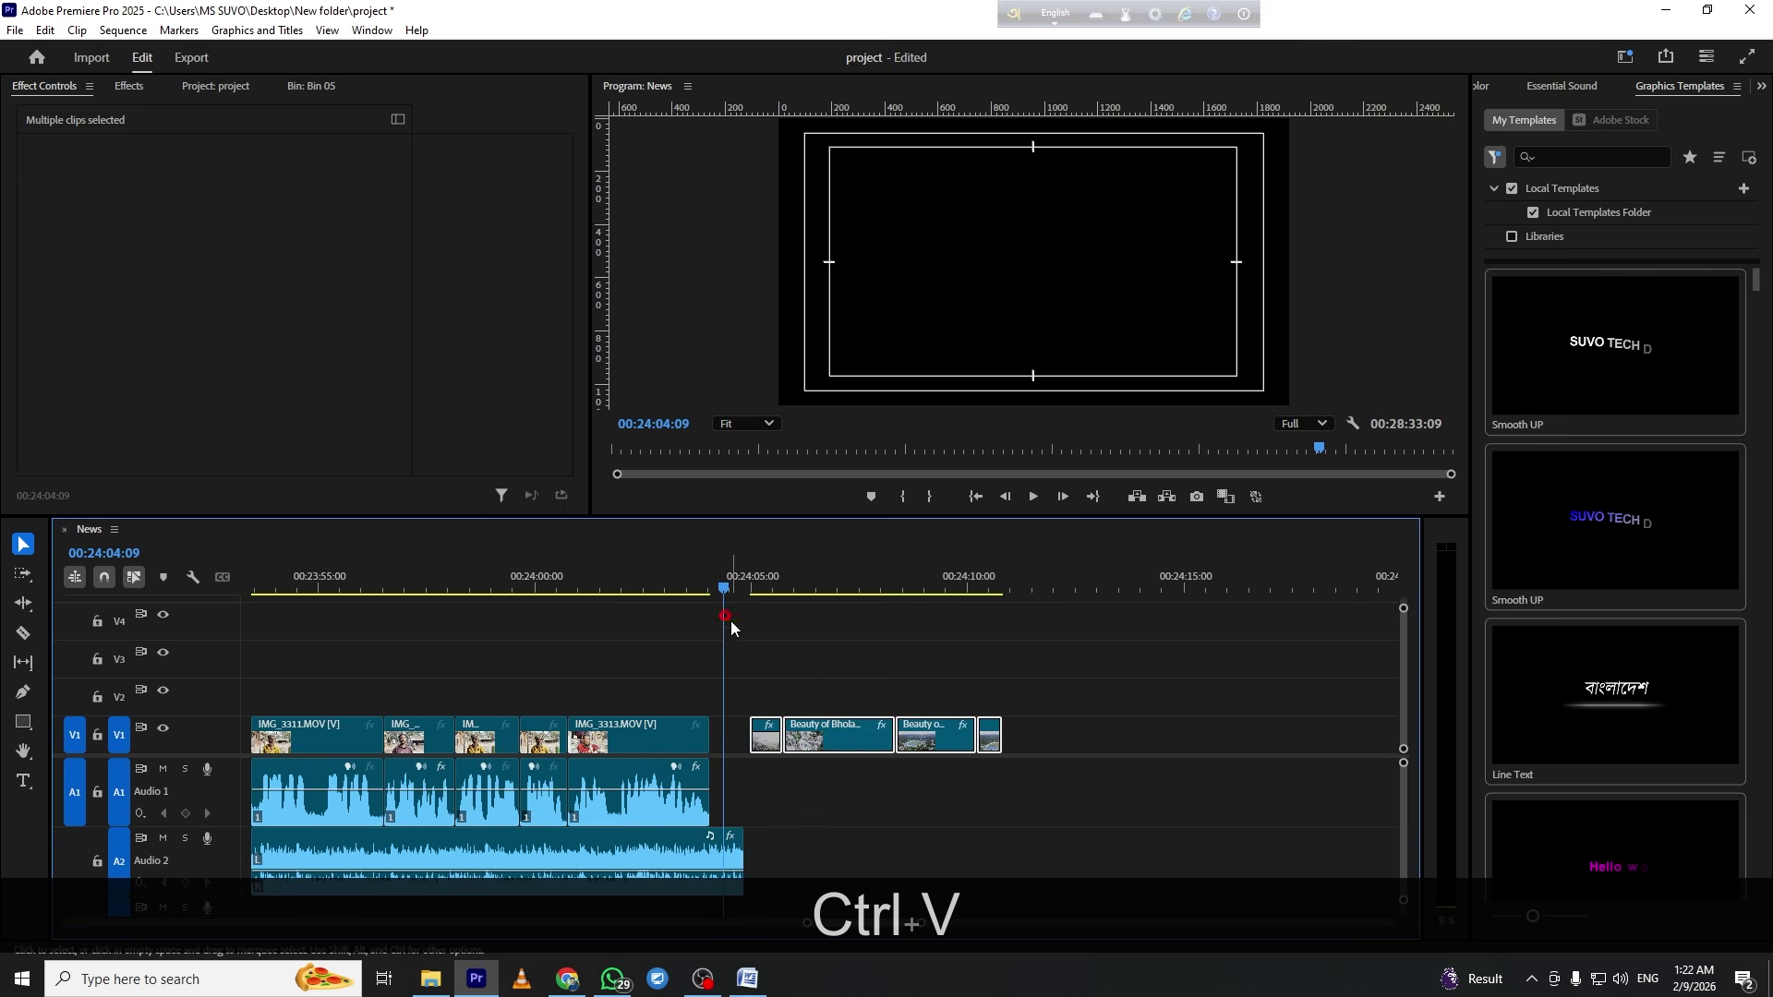
# Delete the gap between the last IMG_3313.MOV clip and the drone clips, and play back the join
pyautogui.press('=')
pyautogui.click(910, 680)
pyautogui.click(831, 724)
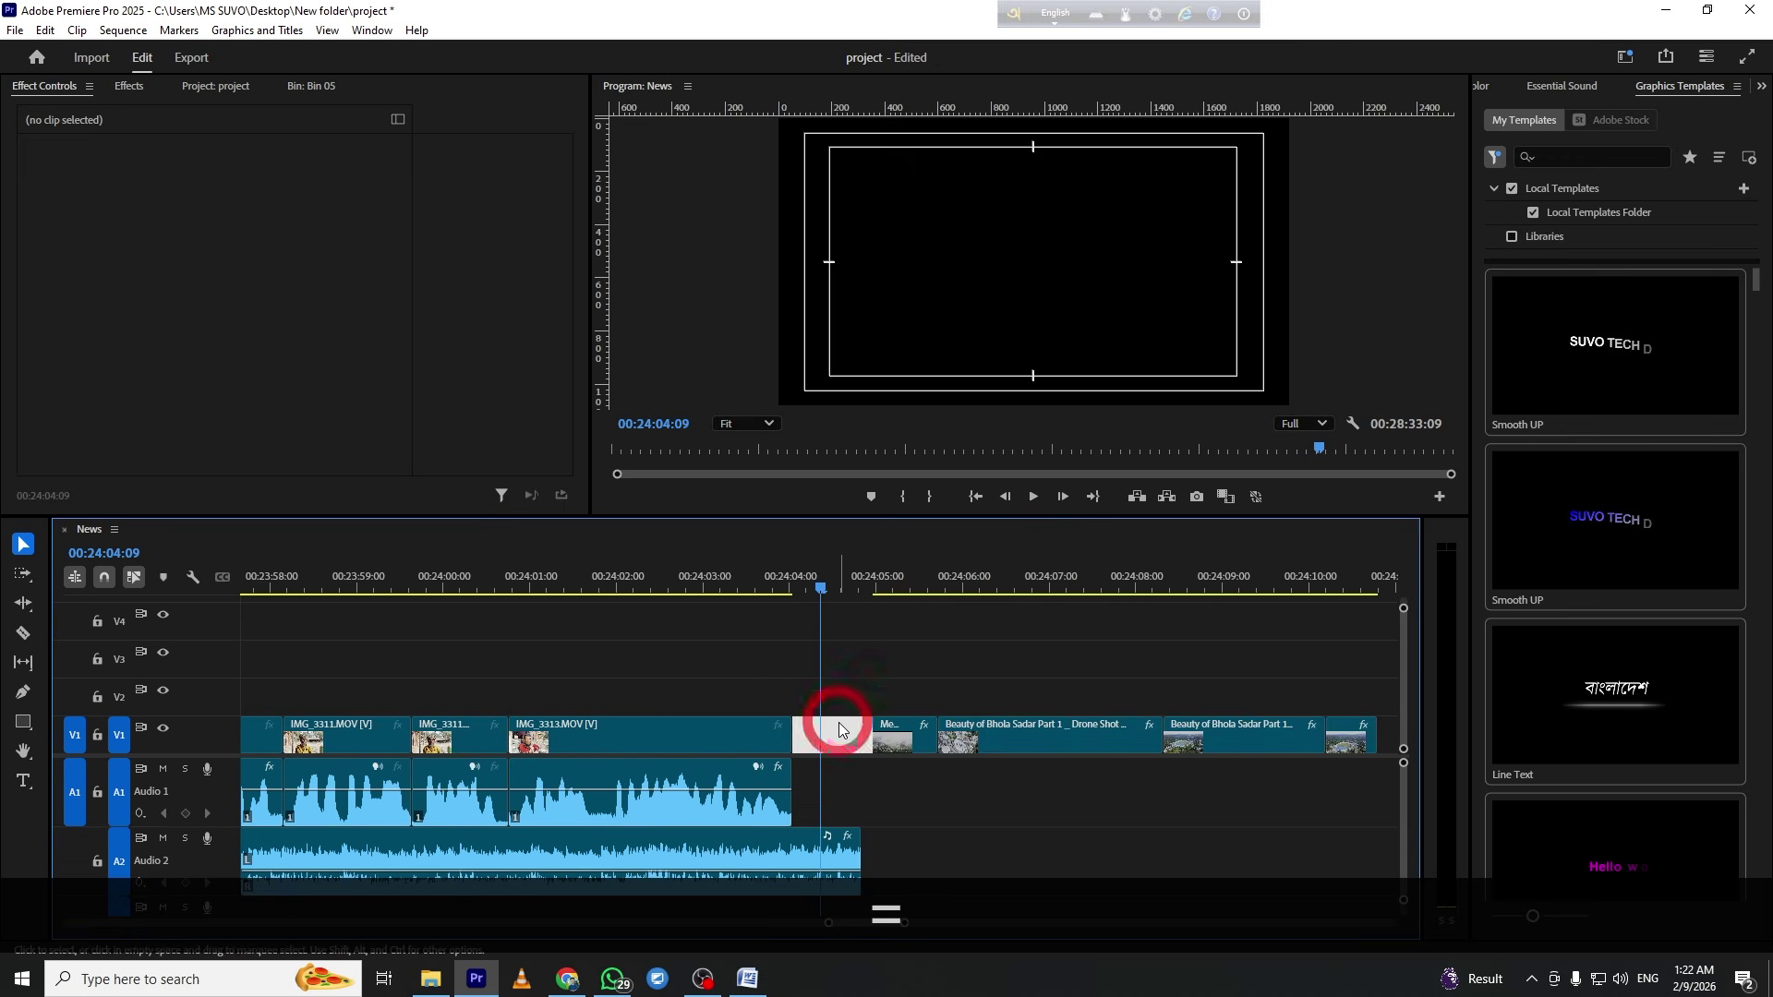
pyautogui.press('Delete')
pyautogui.click(635, 574)
pyautogui.press('space')
pyautogui.scroll(-2, 805, 739)
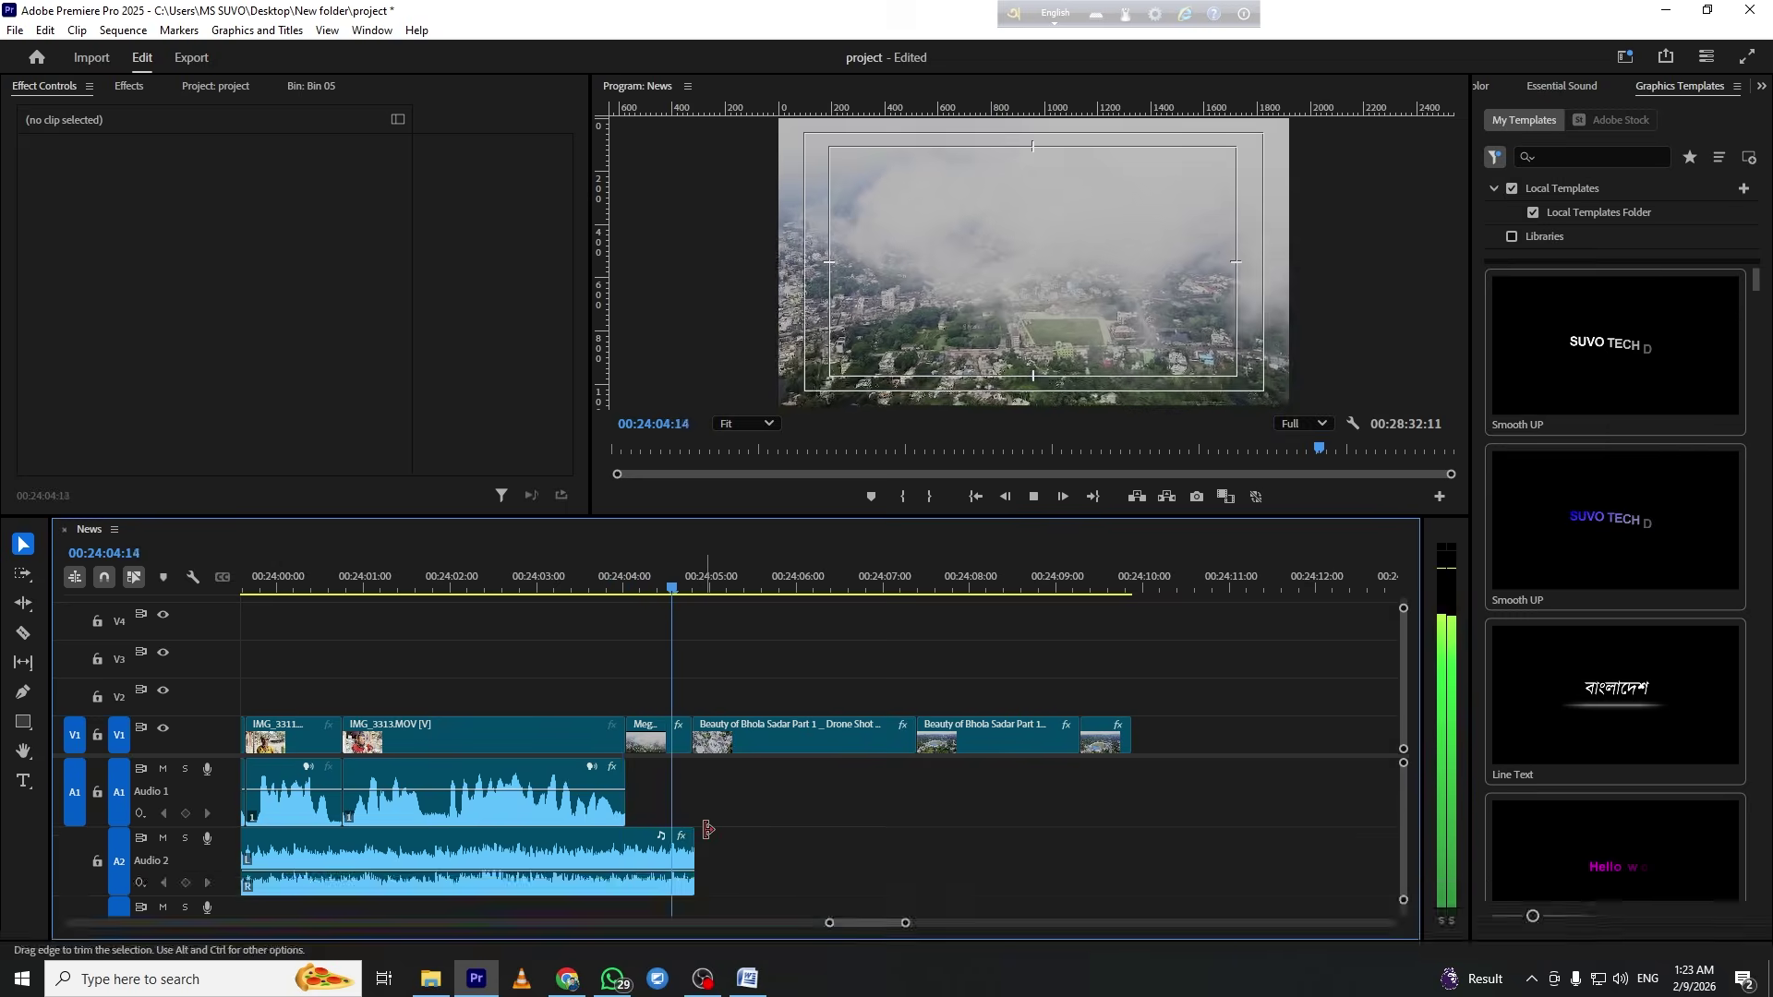
# Extend the music clip on Audio 2 to the end of the last drone clip
pyautogui.press('space')
pyautogui.moveTo(707, 828); pyautogui.dragTo(1136, 827)
# Add two volume keyframes to the music around the end of IMG_3313.MOV, raising the second to about 0.3 dB
pyautogui.click(611, 575)
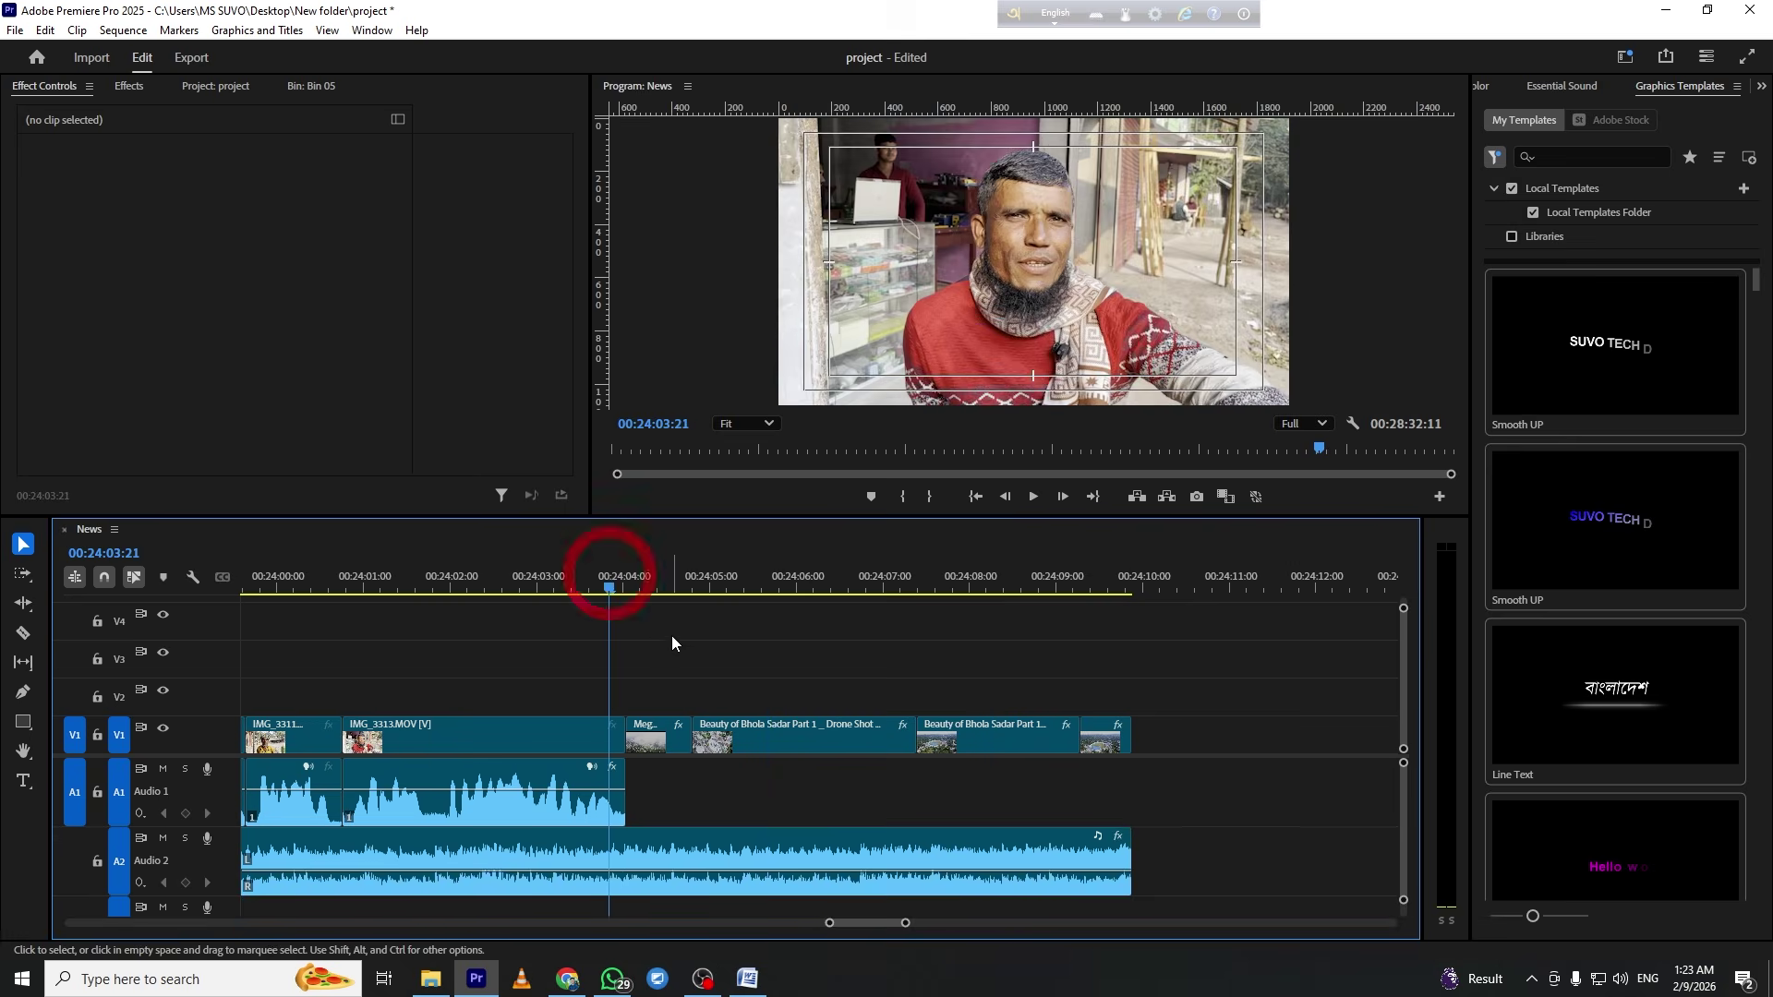
pyautogui.press('=')
pyautogui.press('`')
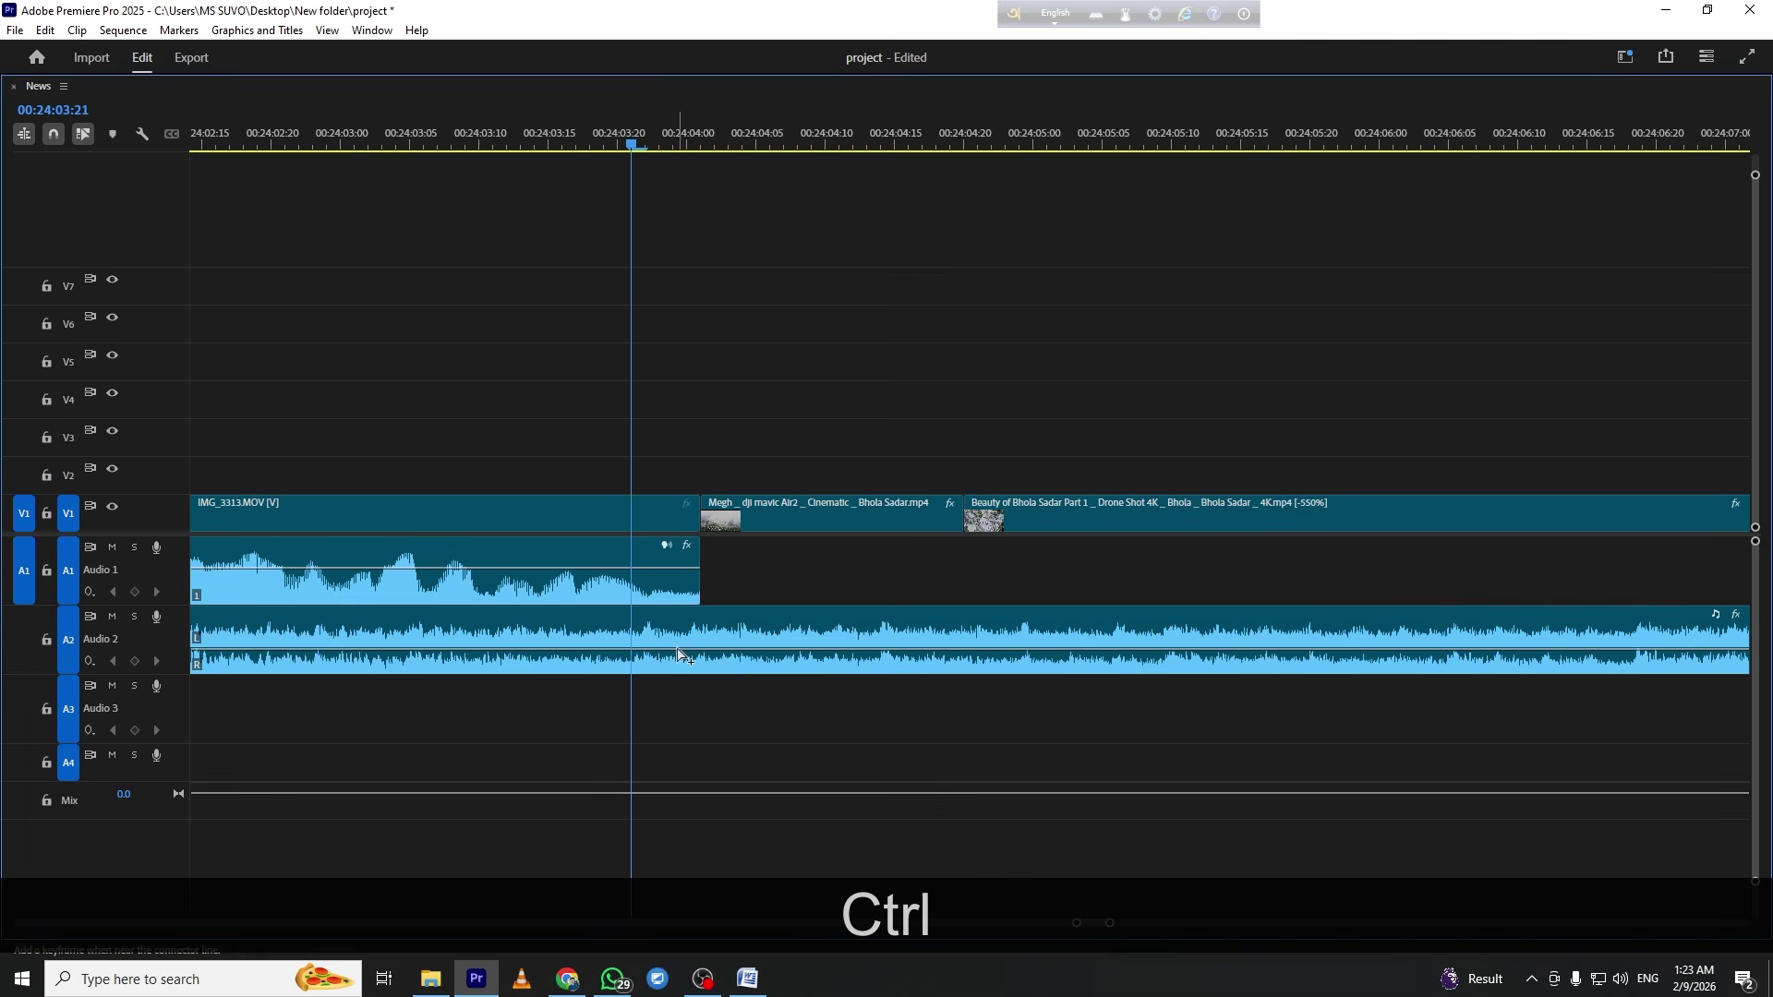
pyautogui.keyDown('ctrl'); pyautogui.click(680, 652); pyautogui.keyUp('ctrl')
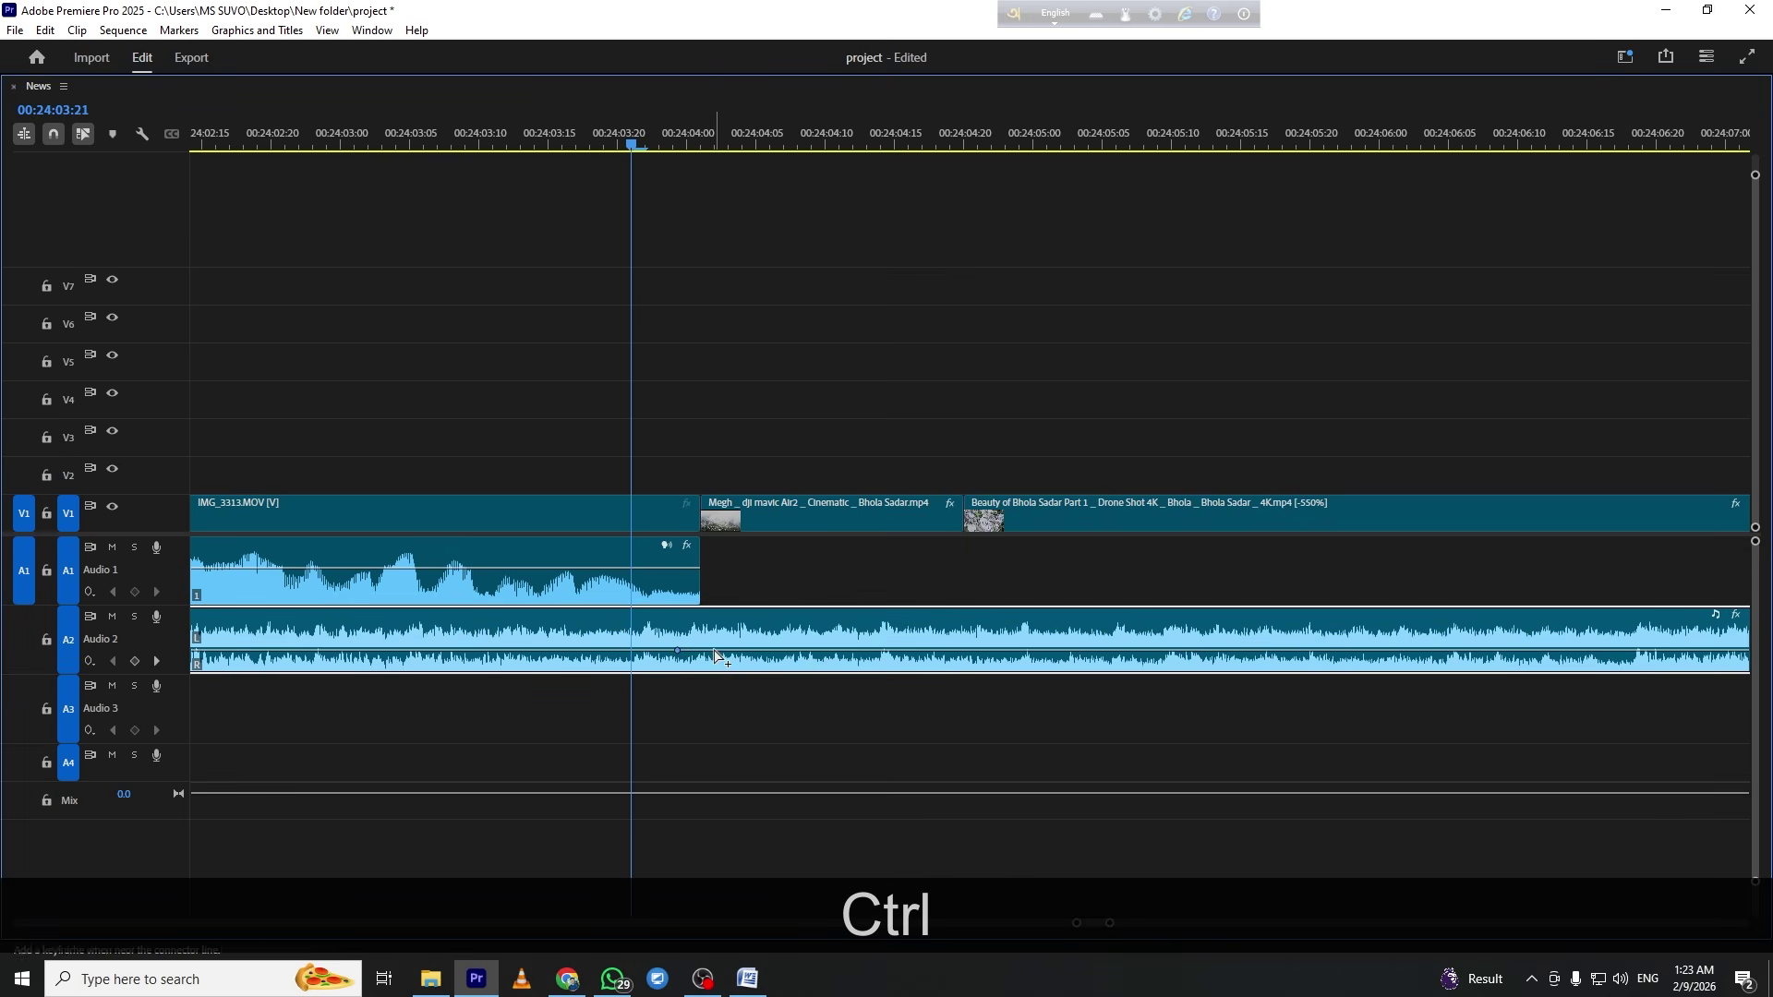
pyautogui.moveTo(722, 650); pyautogui.dragTo(730, 636)
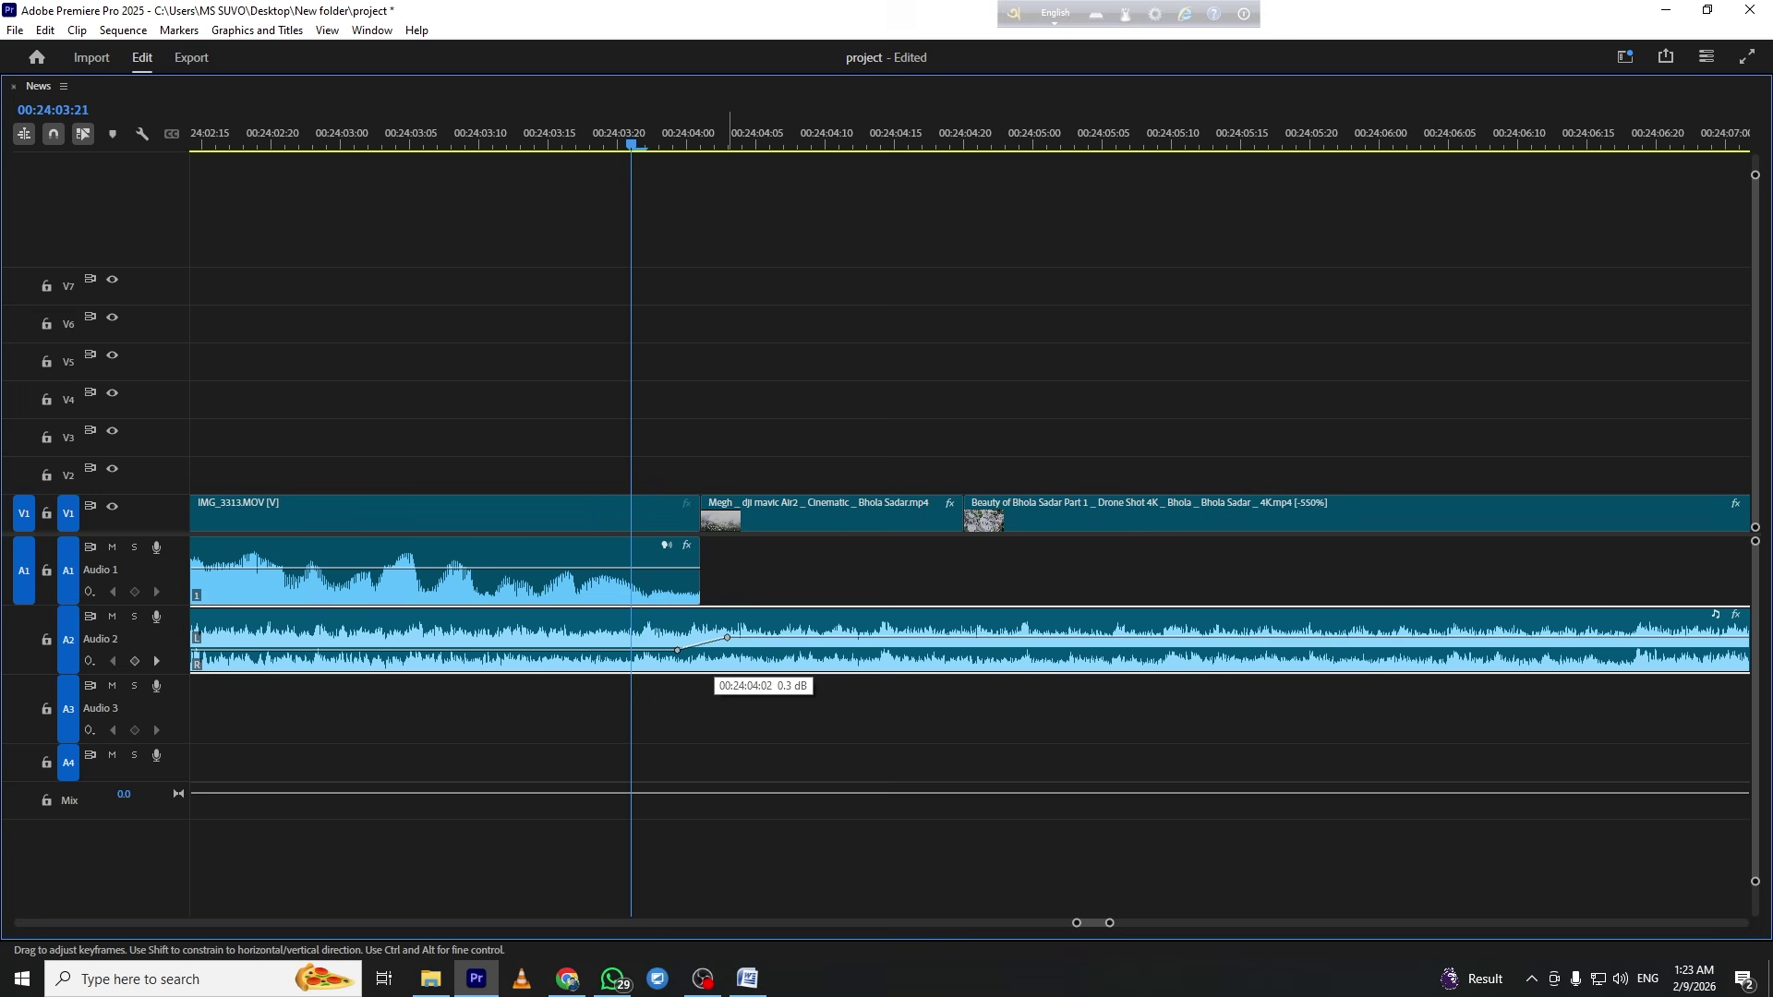
pyautogui.press('`')
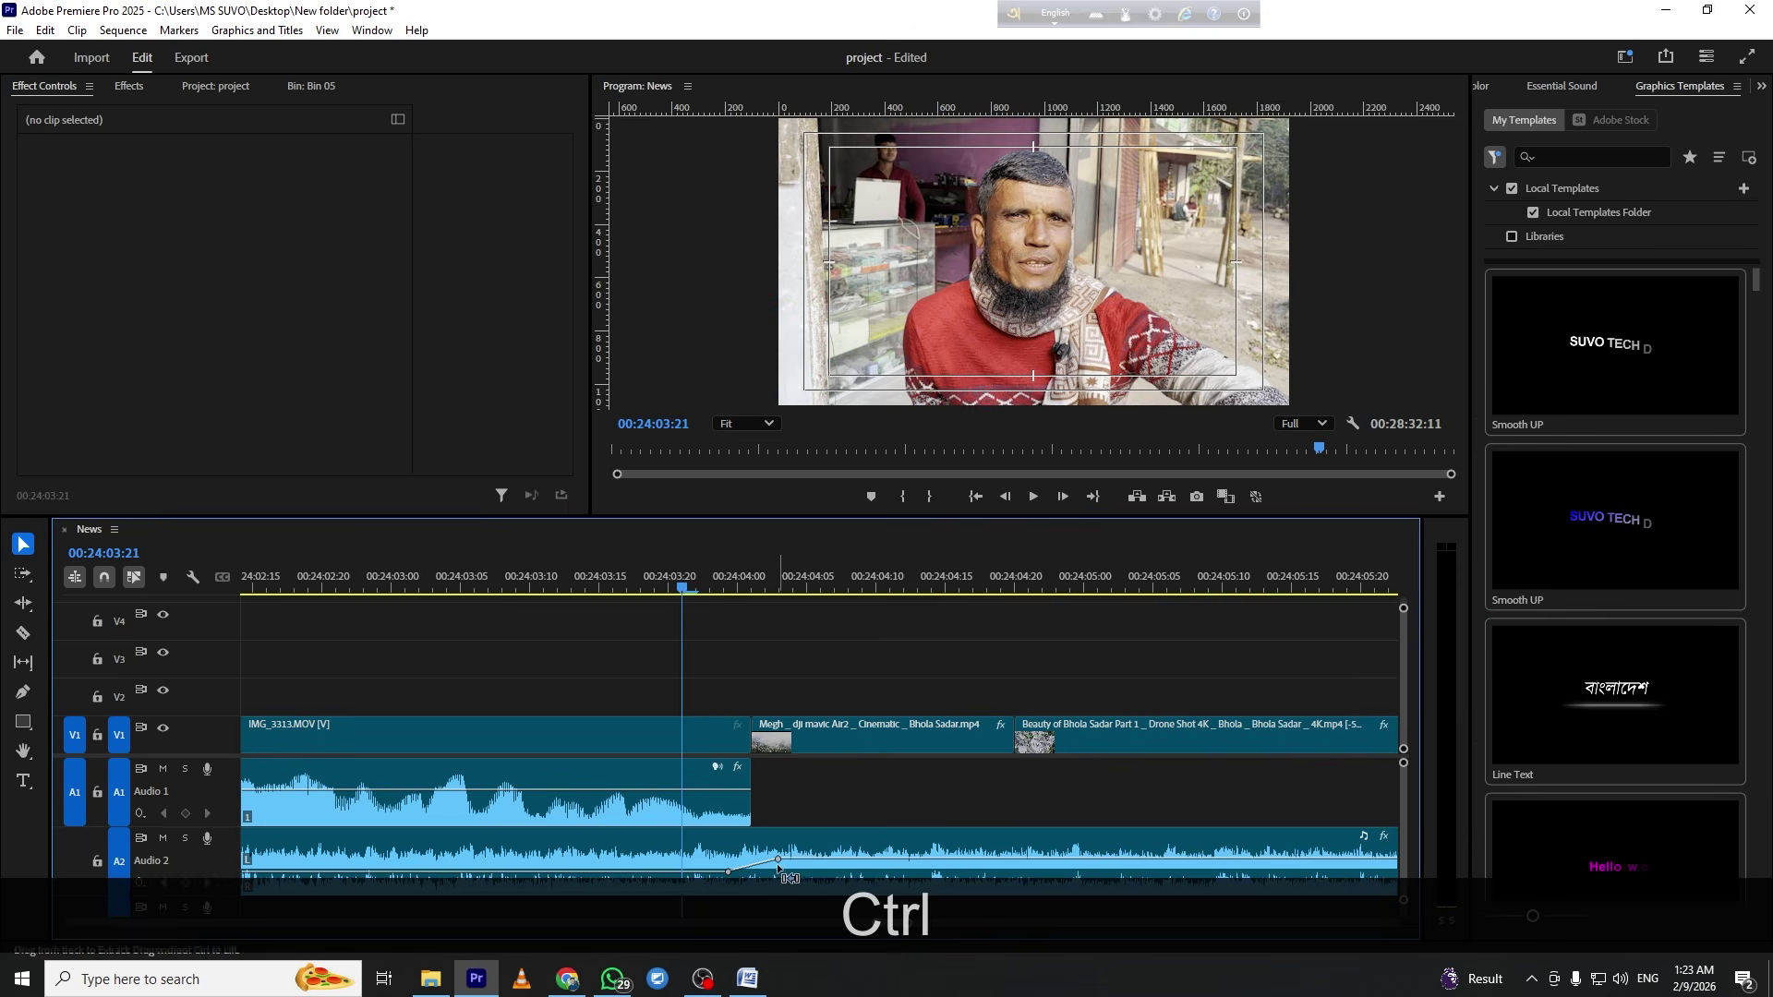
# Play the sequence from the interview through the drone shots to check the music rise, viewing part of it full screen
pyautogui.click(826, 631)
pyautogui.press('space')
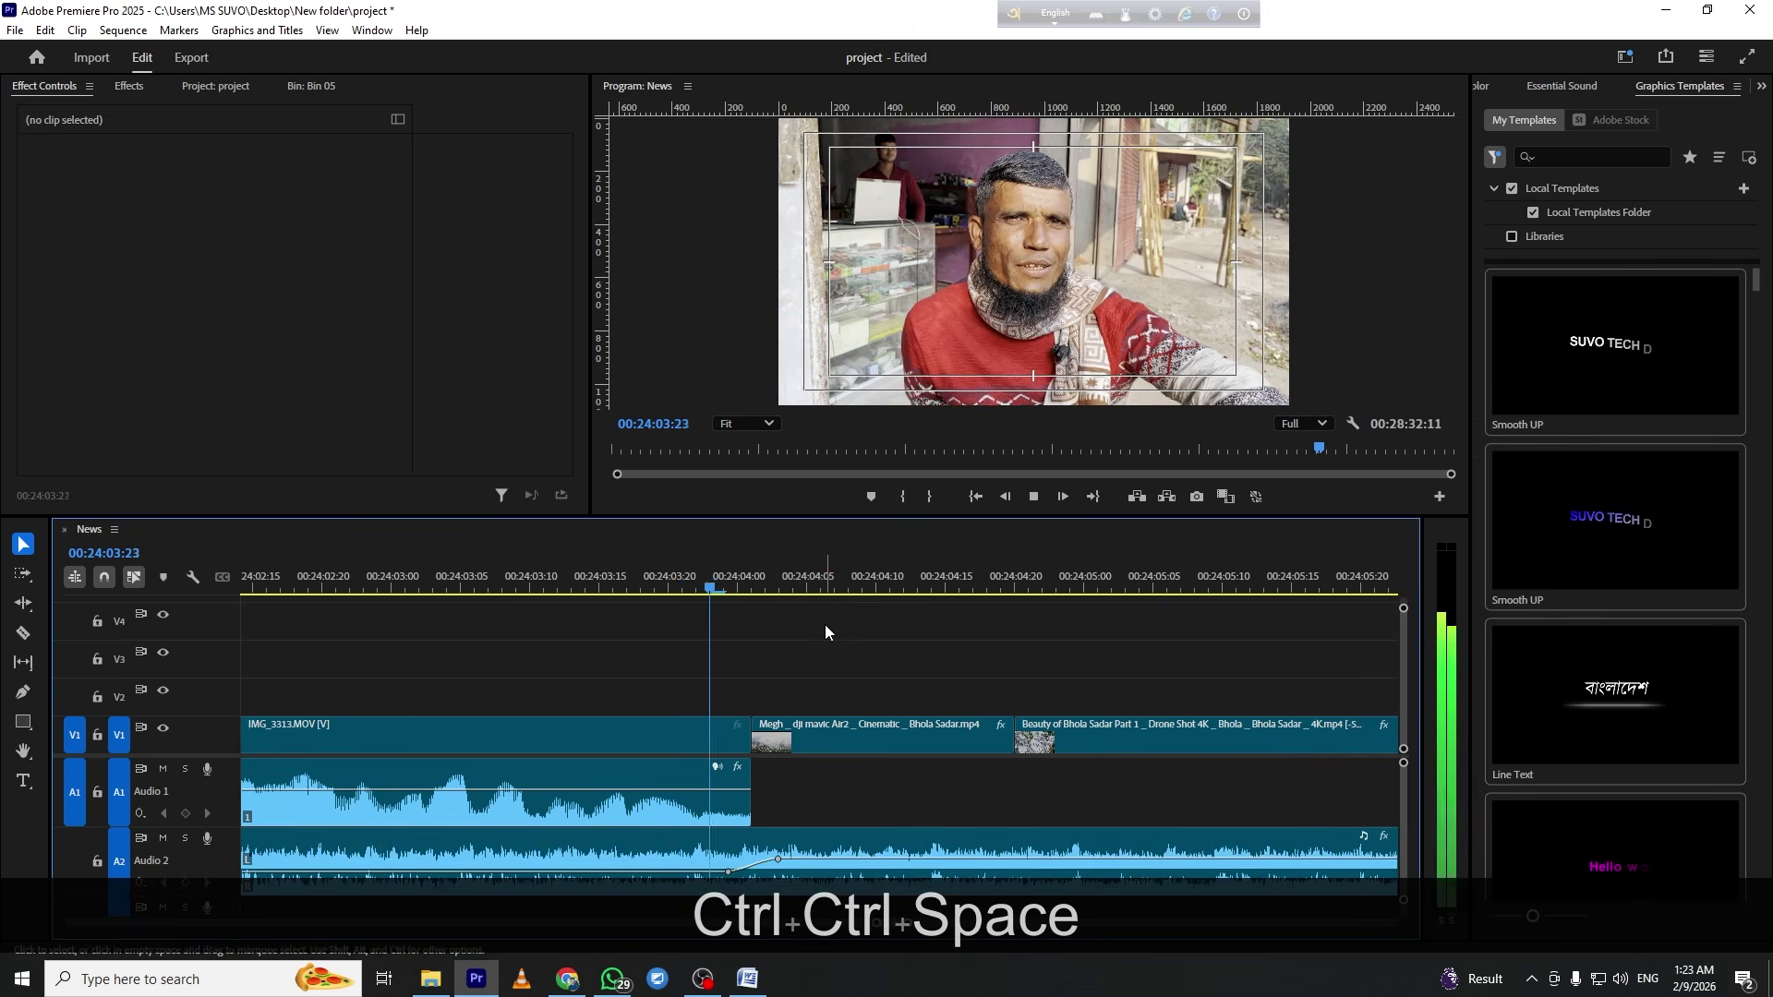
pyautogui.scroll(-2, 826, 639)
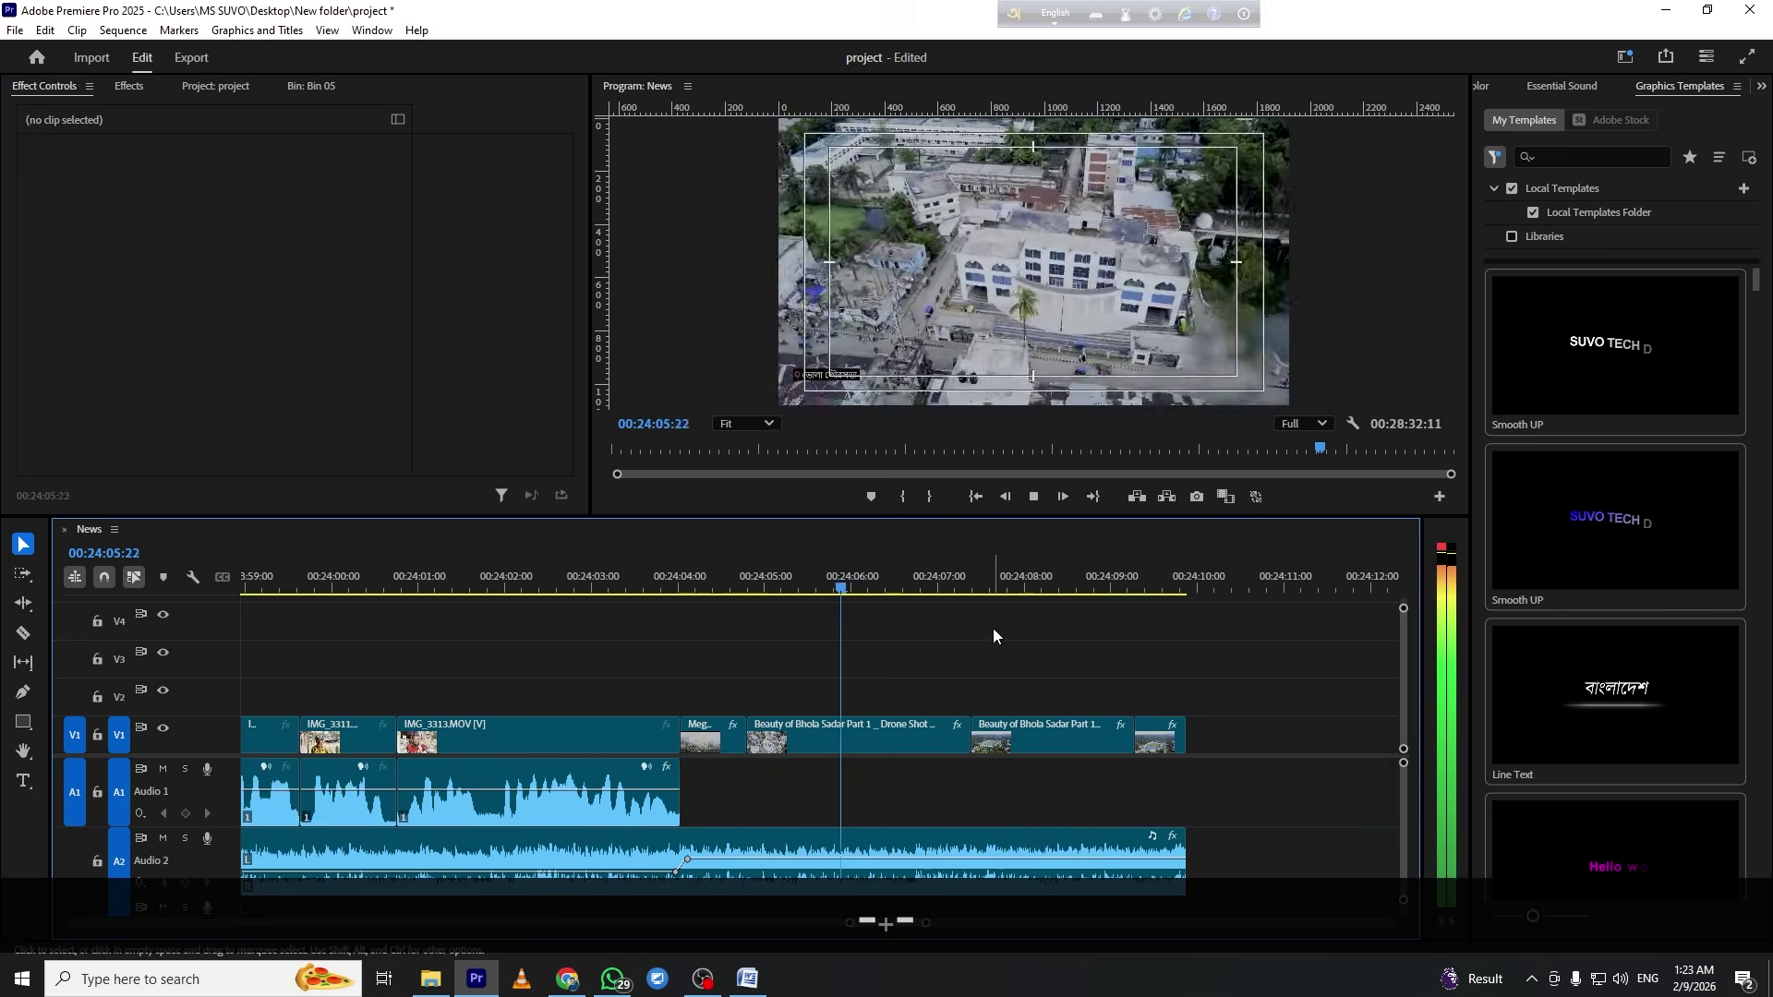
pyautogui.hotkey('ctrl', '`')
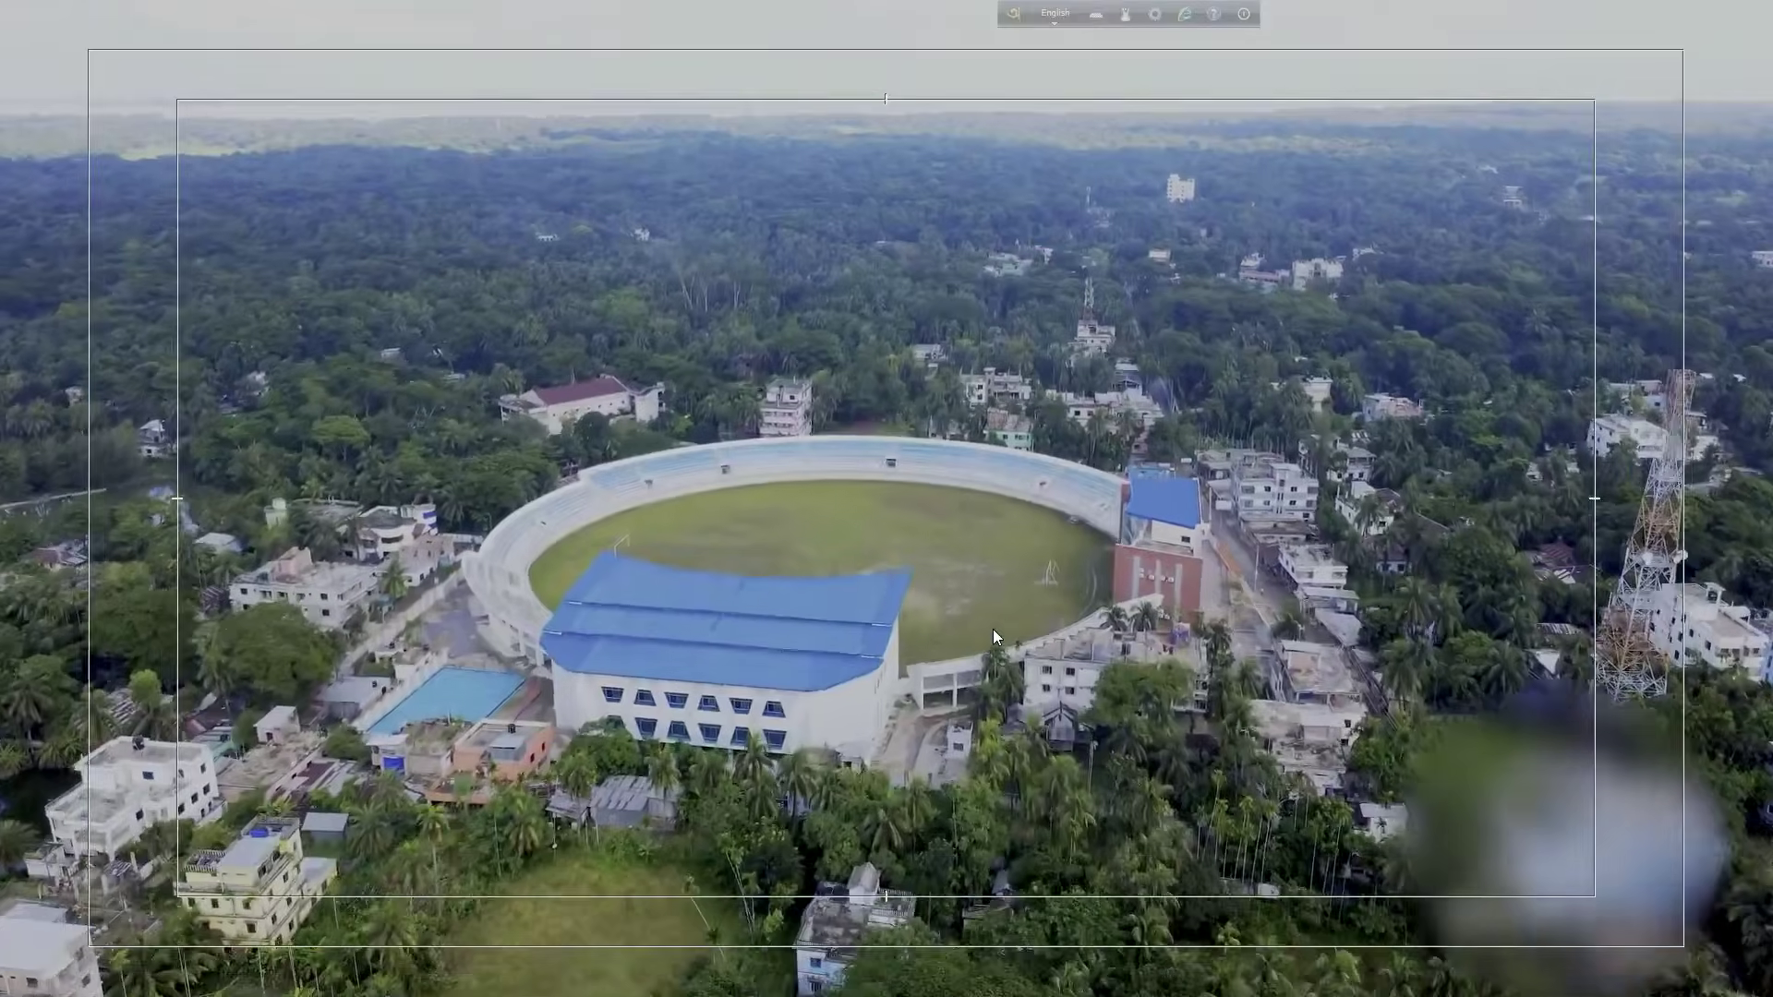
pyautogui.hotkey('ctrl', '`')
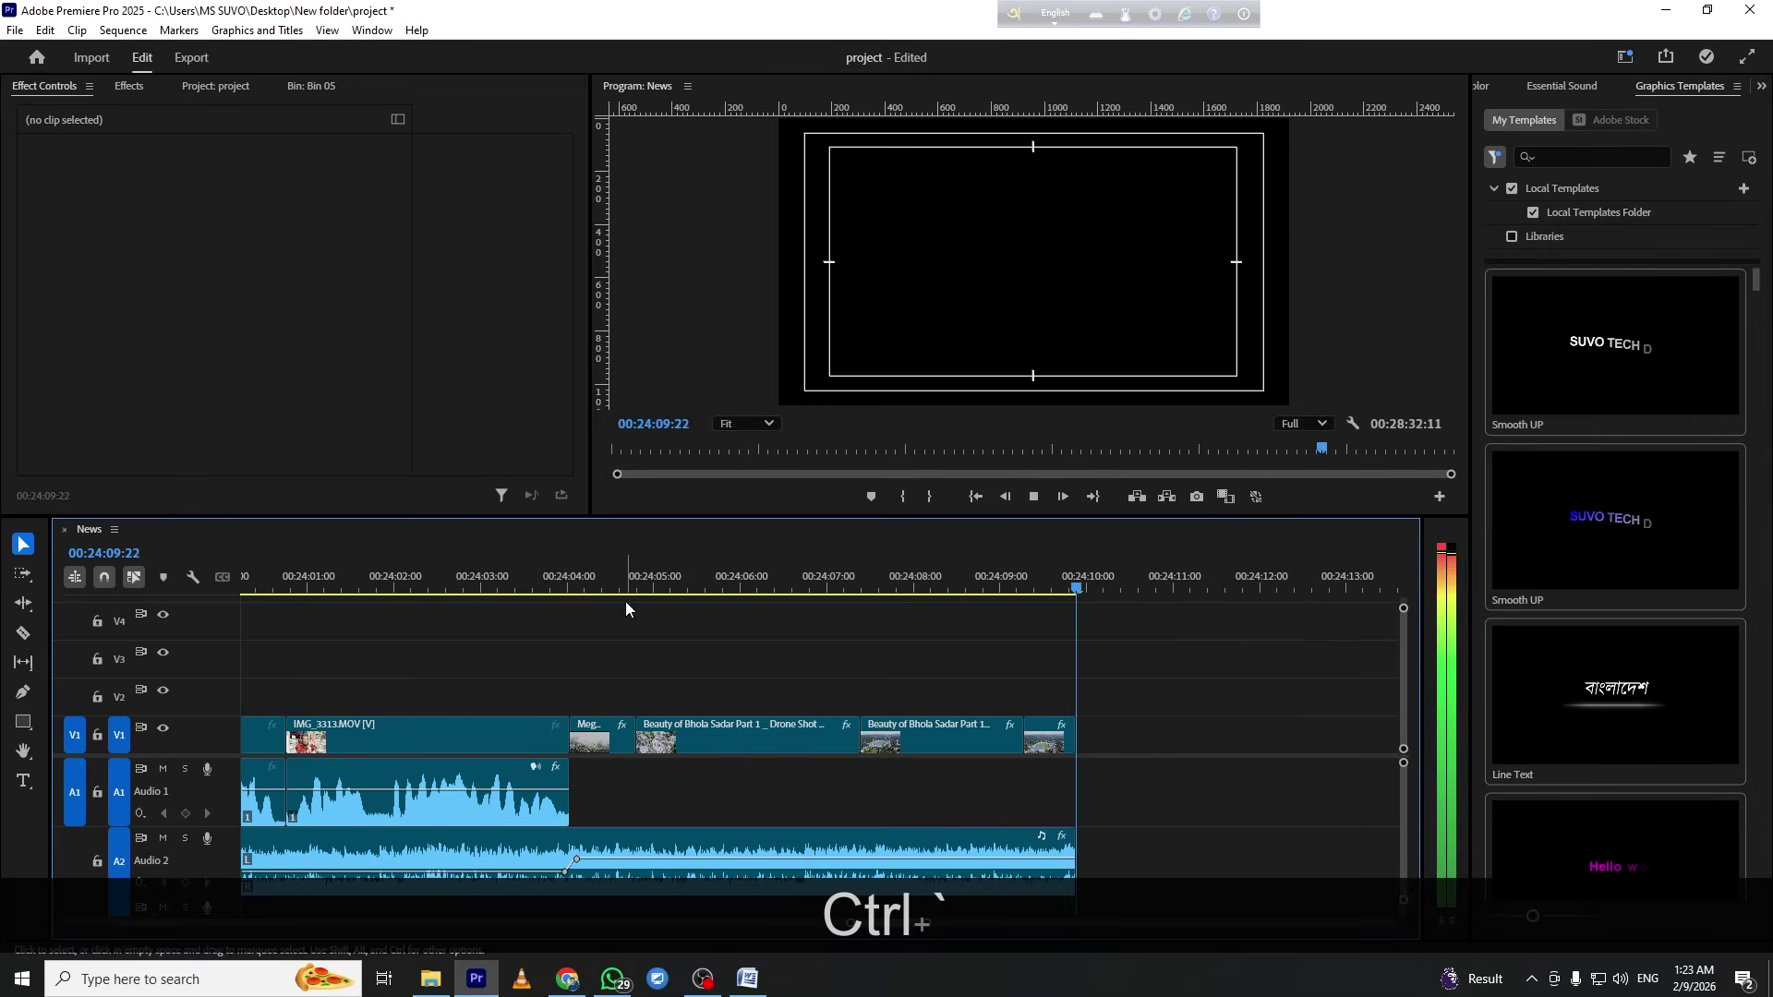
# Cut the music on Audio 2 where the Megh drone clip starts and delete the part after the cut
pyautogui.click(567, 594)
pyautogui.press('=')
pyautogui.press('=')
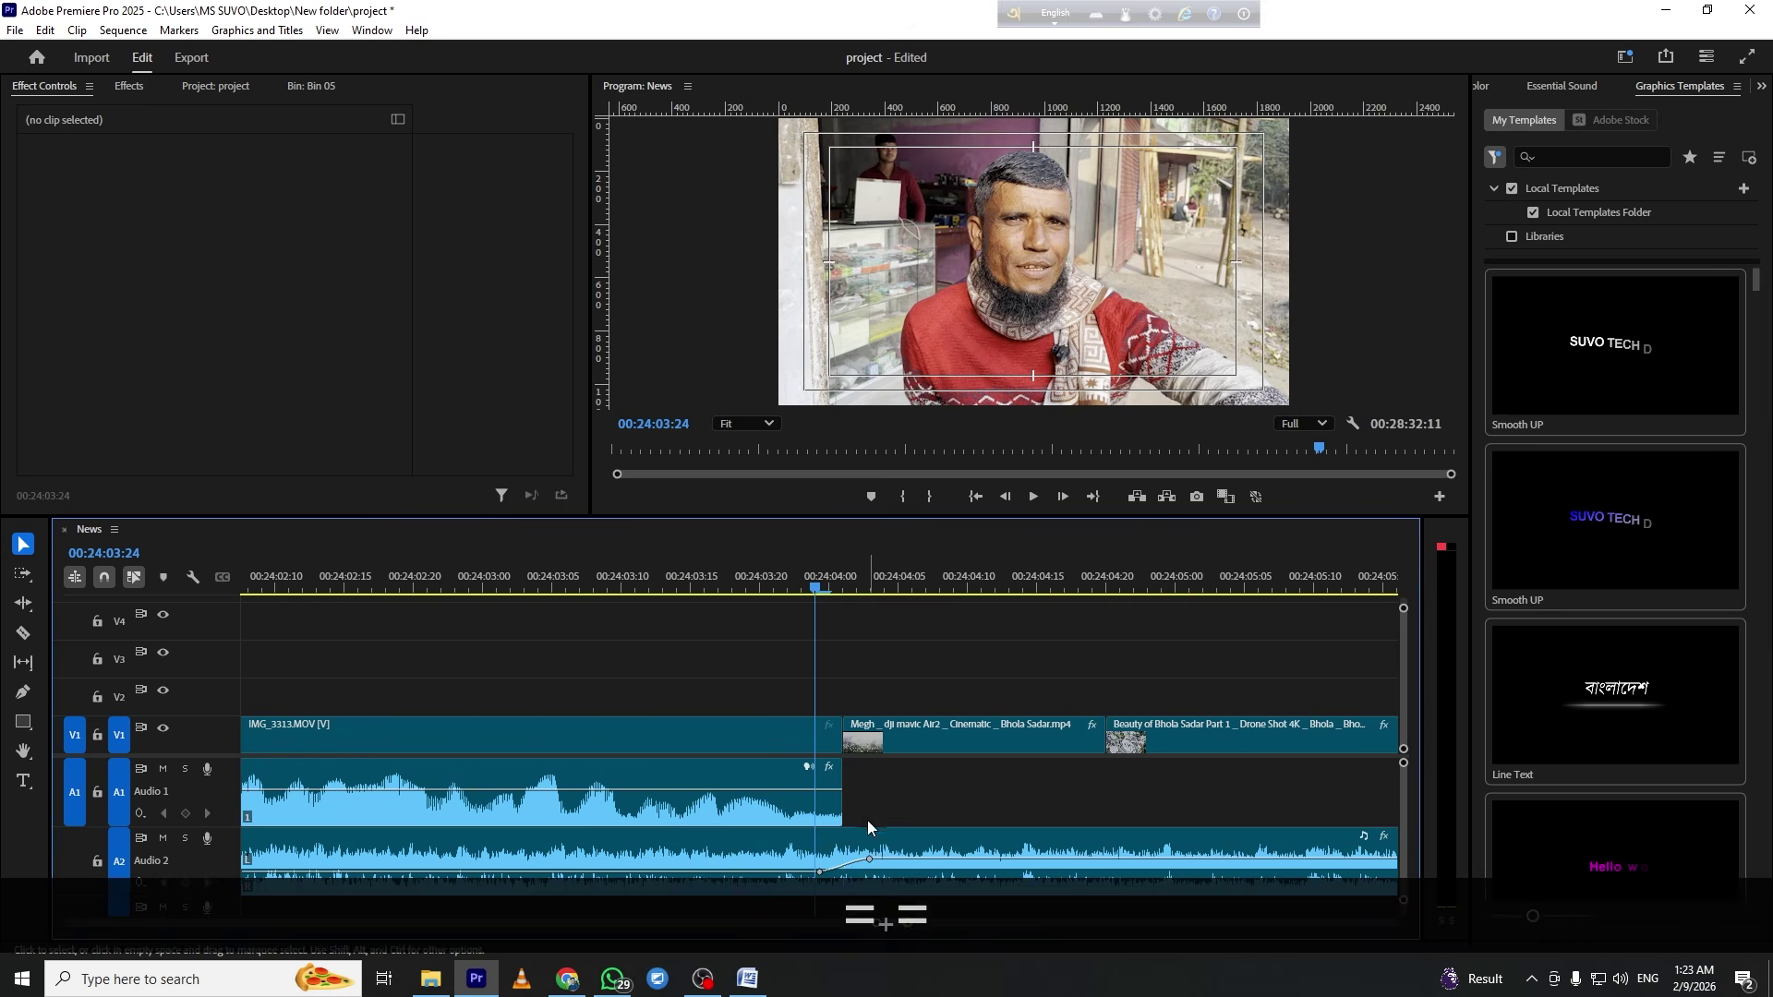
pyautogui.click(842, 842)
pyautogui.press('v')
pyautogui.click(870, 835)
pyautogui.press('f')
pyautogui.press('-')
pyautogui.press('-')
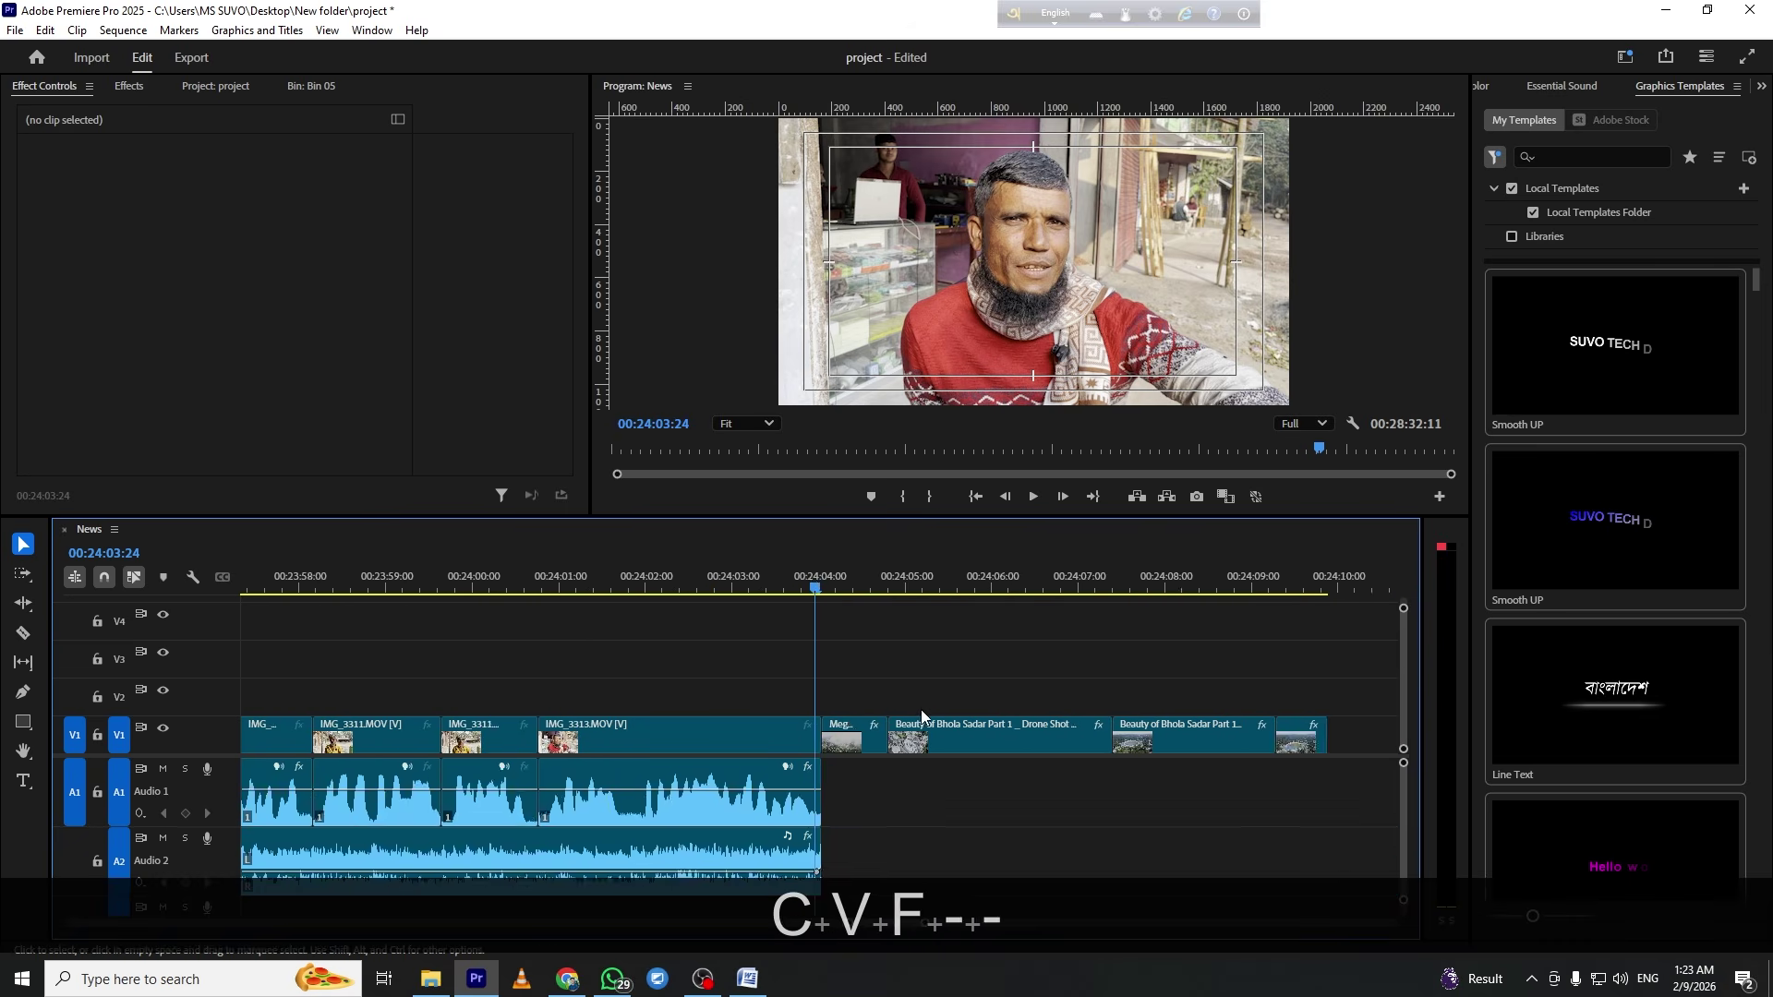
# Play the change from the interview to the drone shots to check how the two music sections join
pyautogui.press('space')
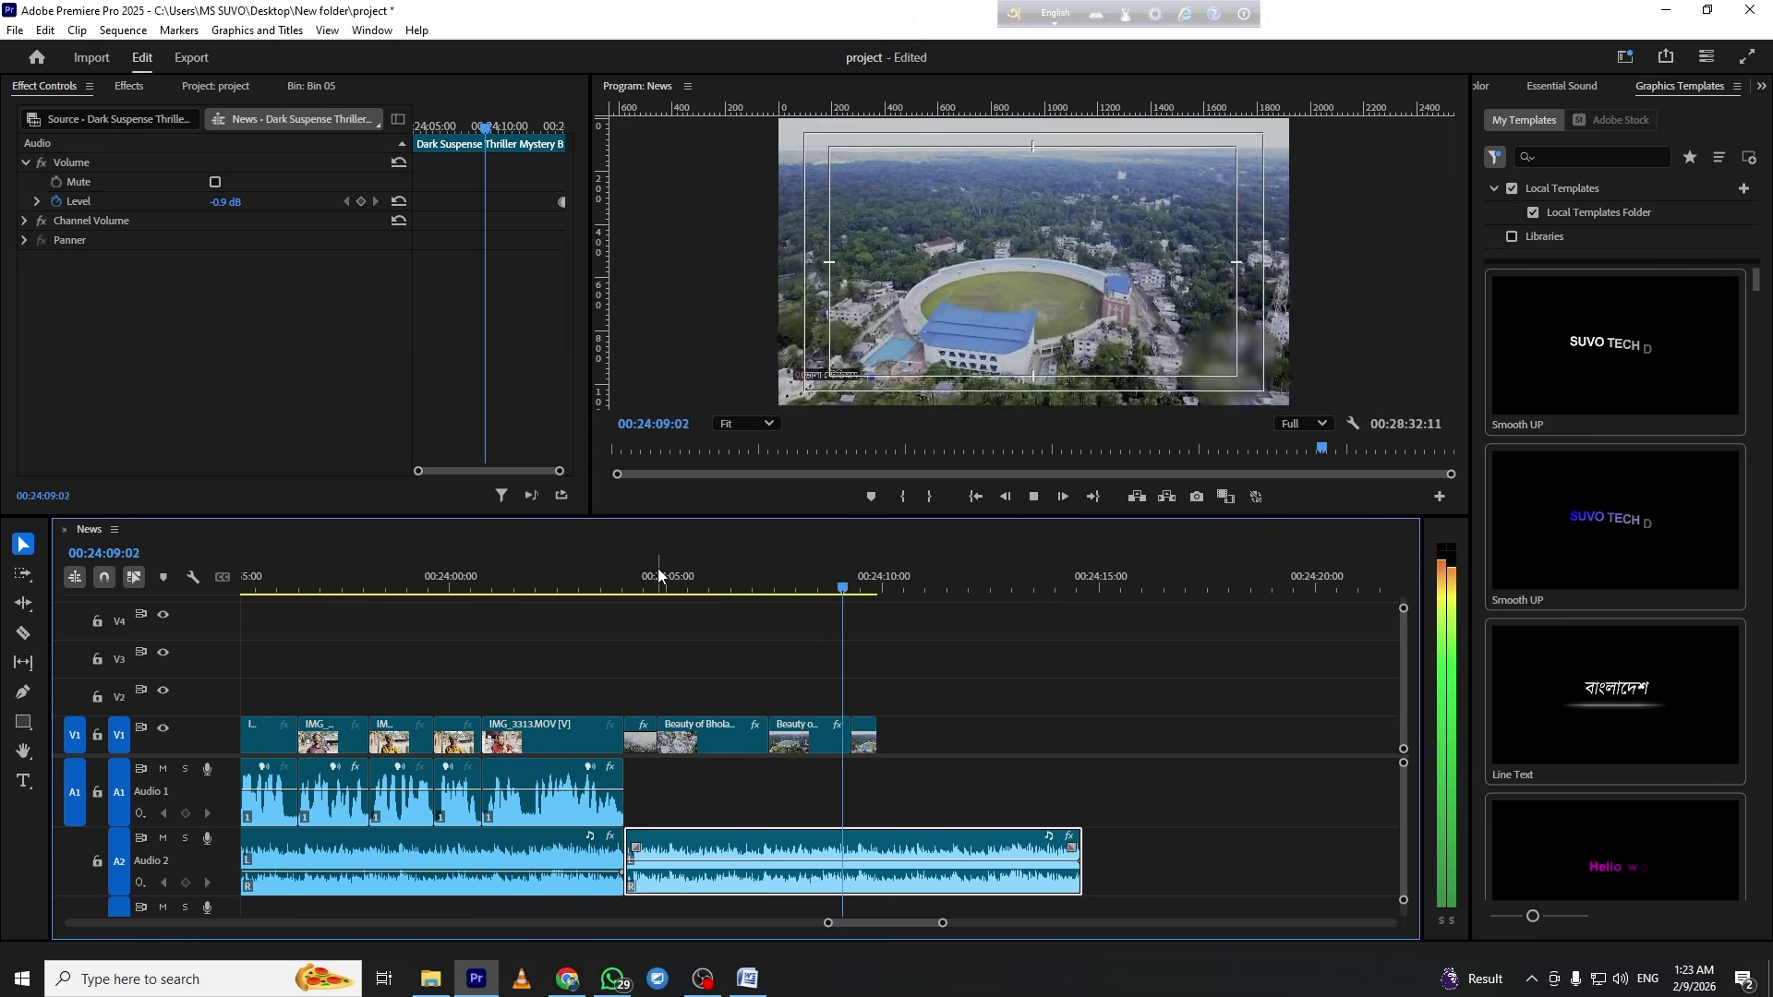
pyautogui.click(598, 579)
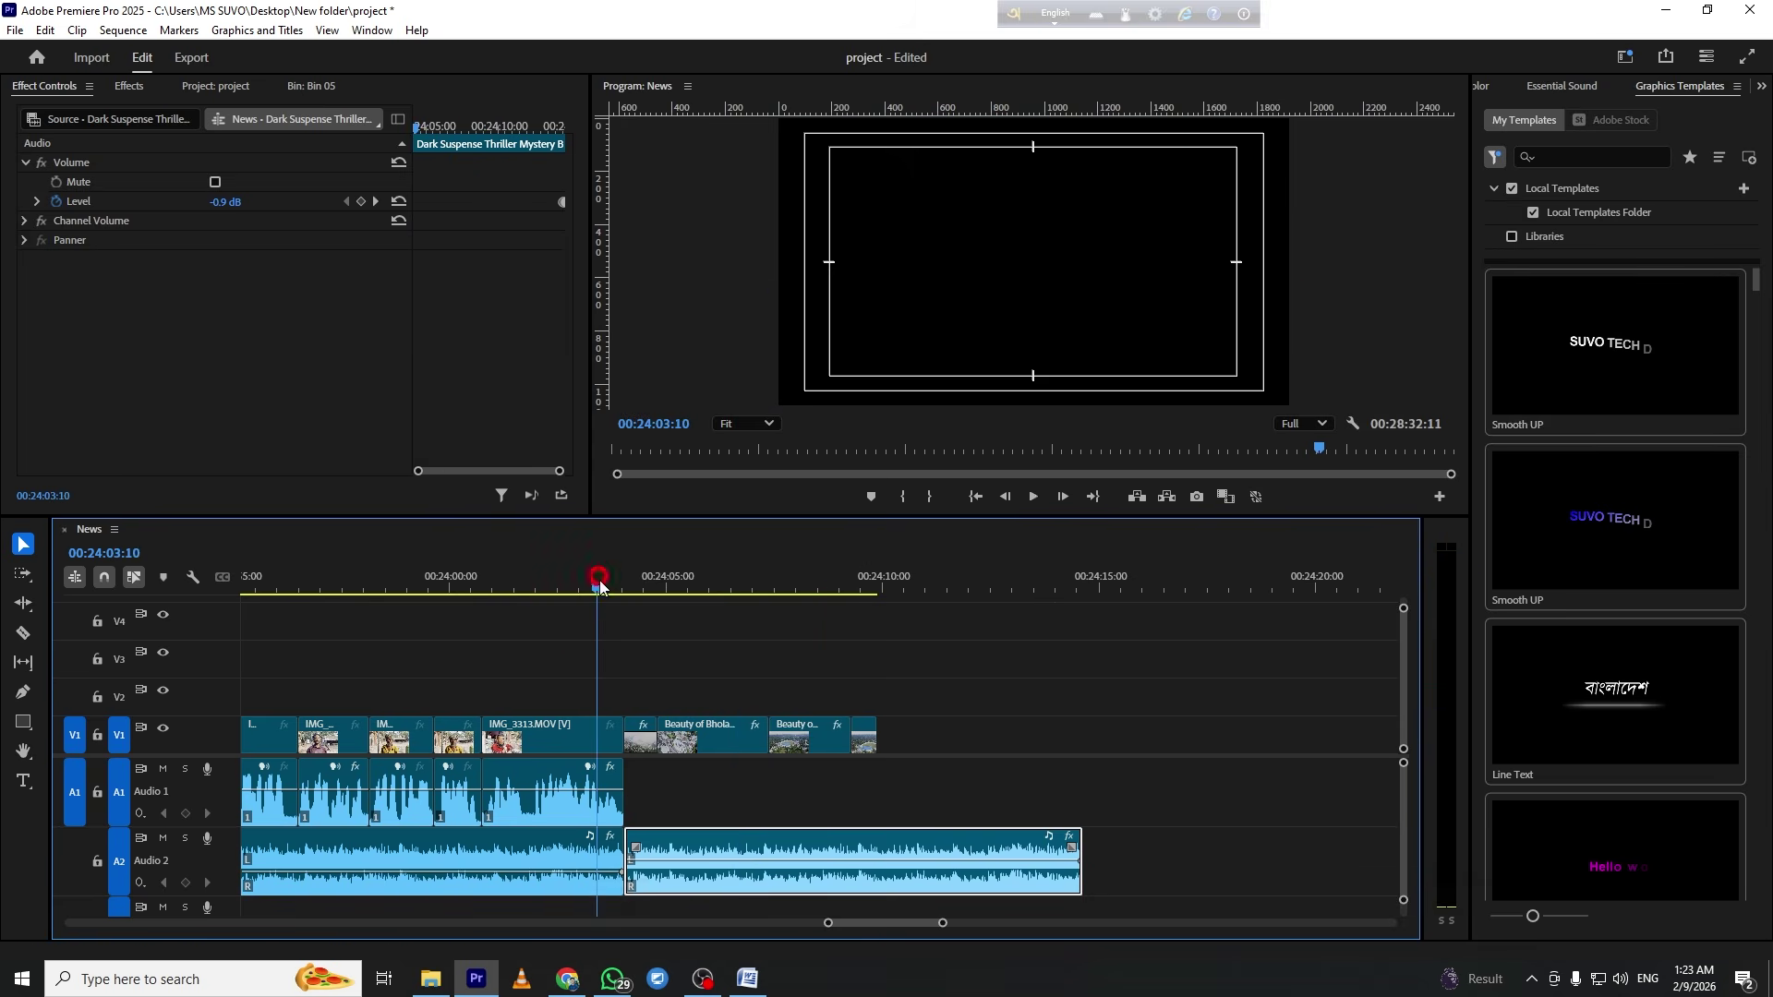
pyautogui.press('space')
pyautogui.click(773, 648)
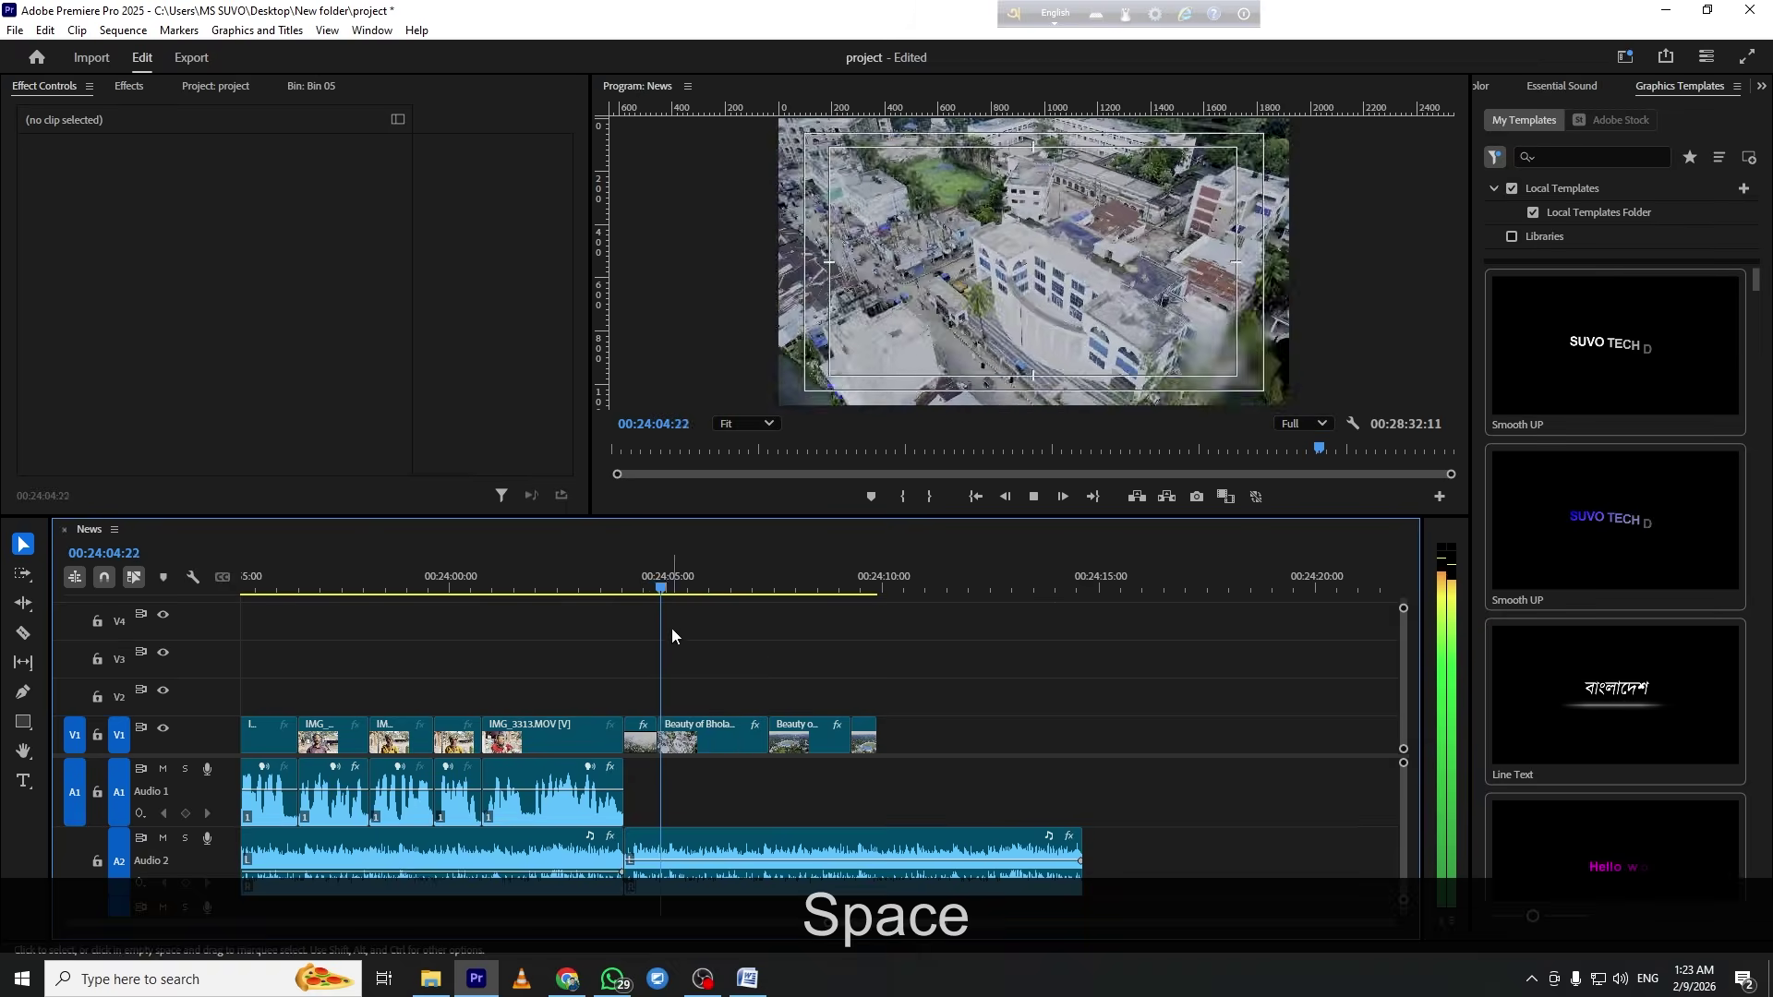
pyautogui.click(595, 576)
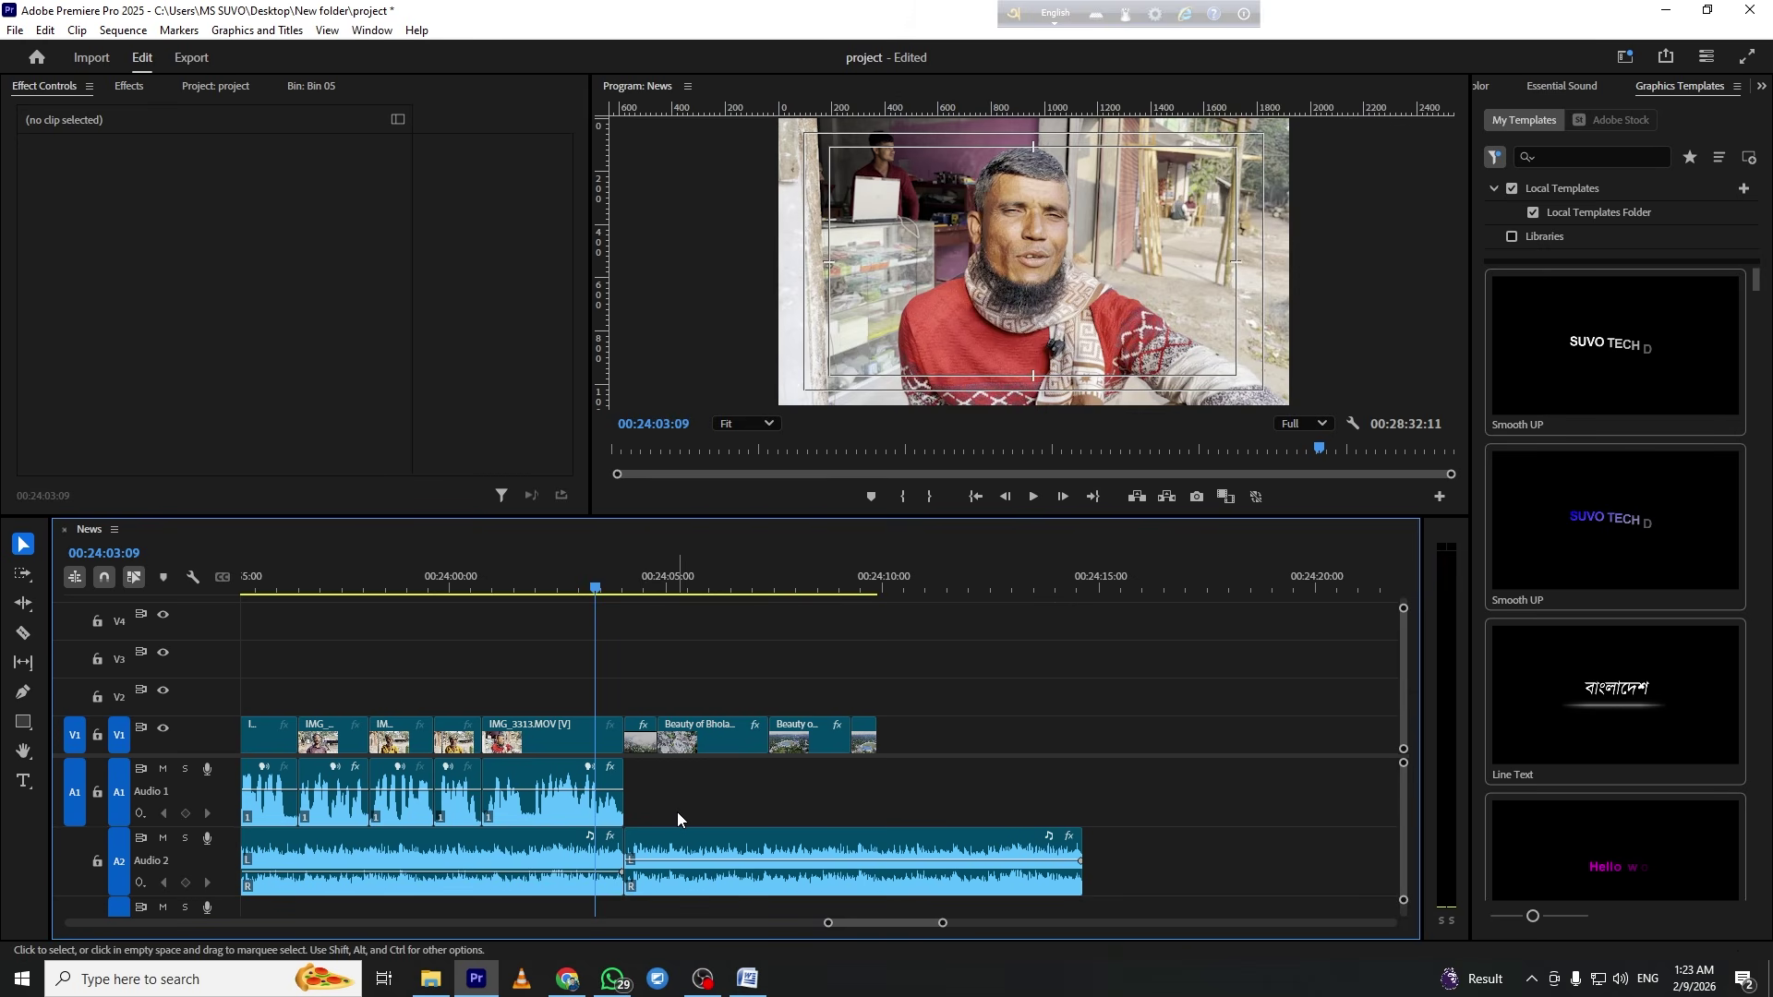
# Trim the start of the second music section where it meets the end of IMG_3313.MOV
pyautogui.press('=')
pyautogui.press('=')
pyautogui.press('=')
pyautogui.press('=')
pyautogui.press('=')
pyautogui.press('=')
pyautogui.press('=')
pyautogui.press('`')
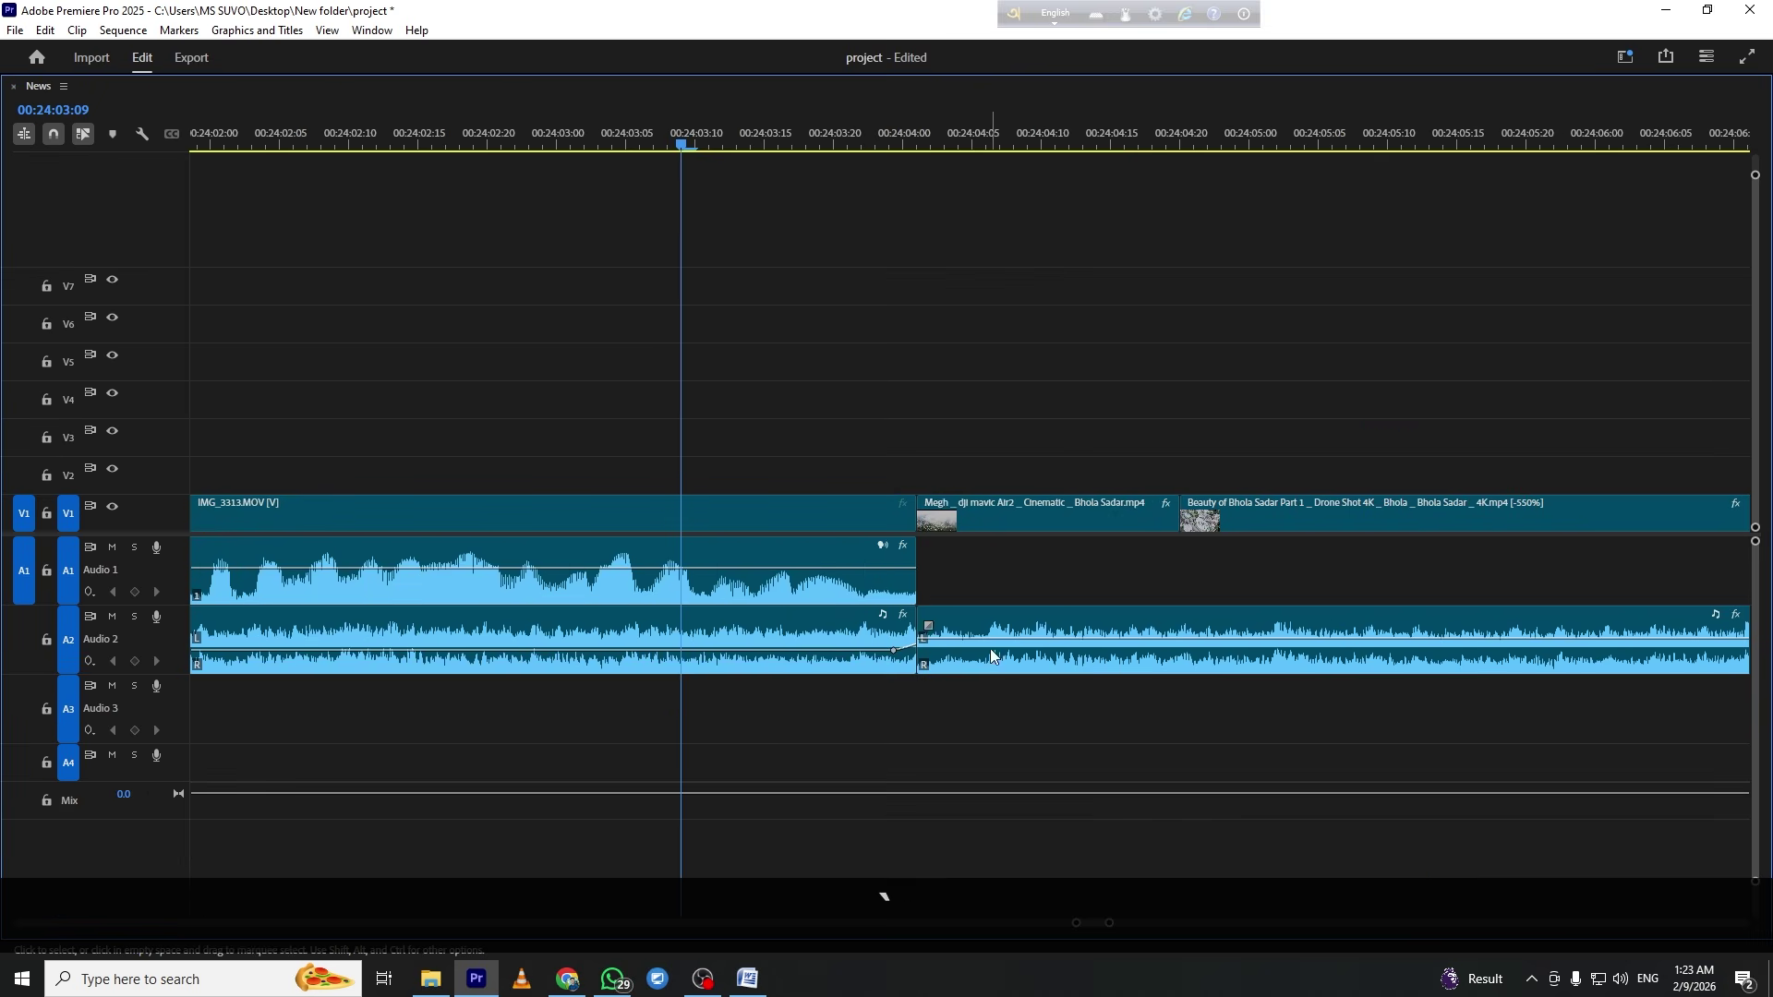
pyautogui.press('space')
pyautogui.press('=')
pyautogui.press('space')
pyautogui.click(1327, 638)
pyautogui.press('v')
pyautogui.press('`')
# Play the join and the drone shots to check the music timing
pyautogui.press('space')
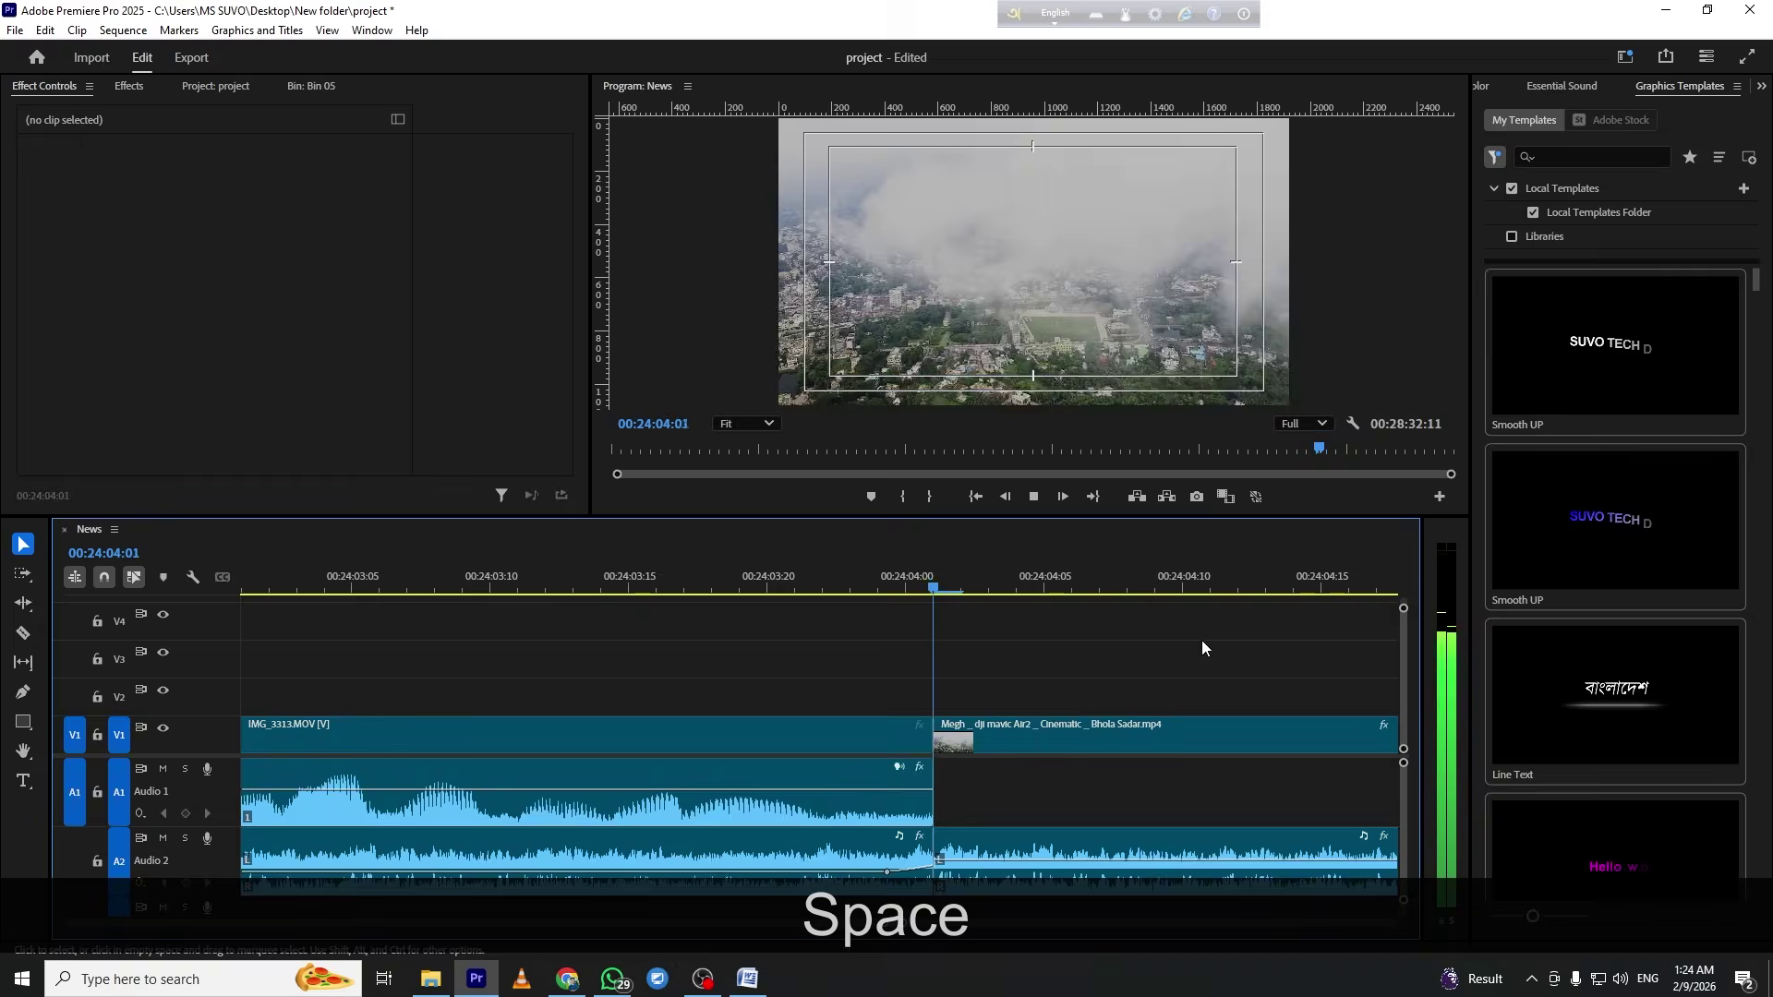
pyautogui.press('-')
pyautogui.press('-')
pyautogui.press('-')
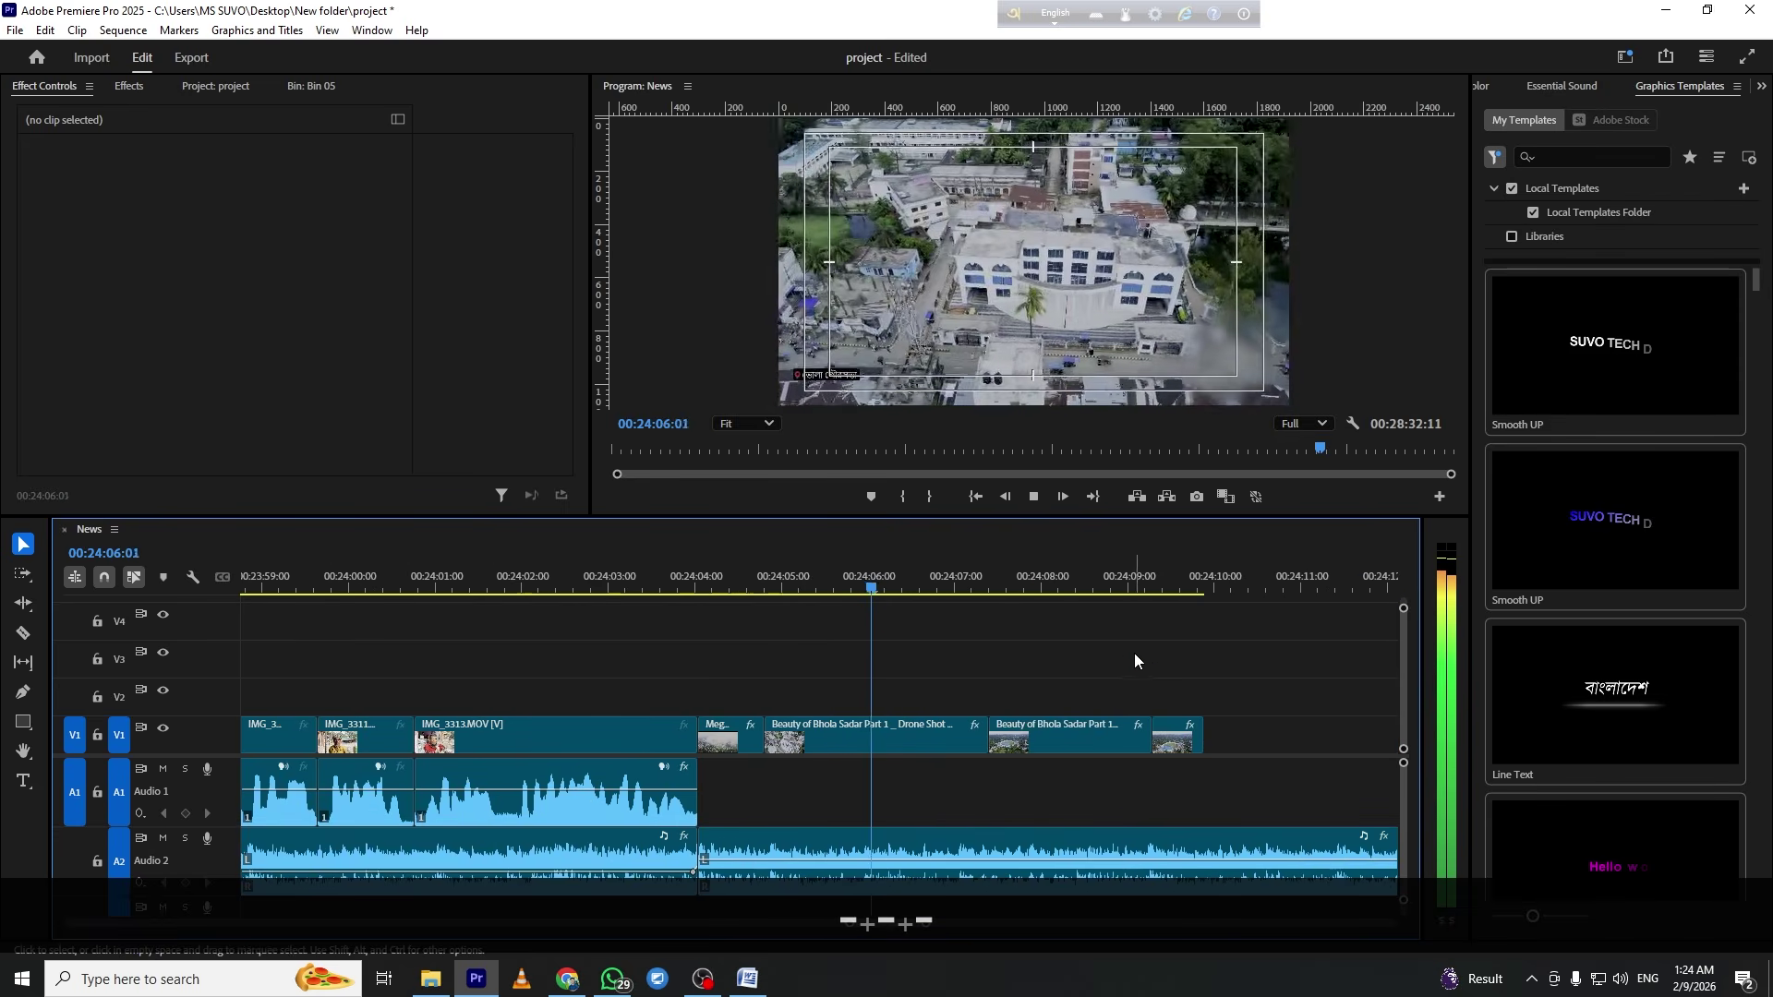
pyautogui.scroll(-1, 1001, 658)
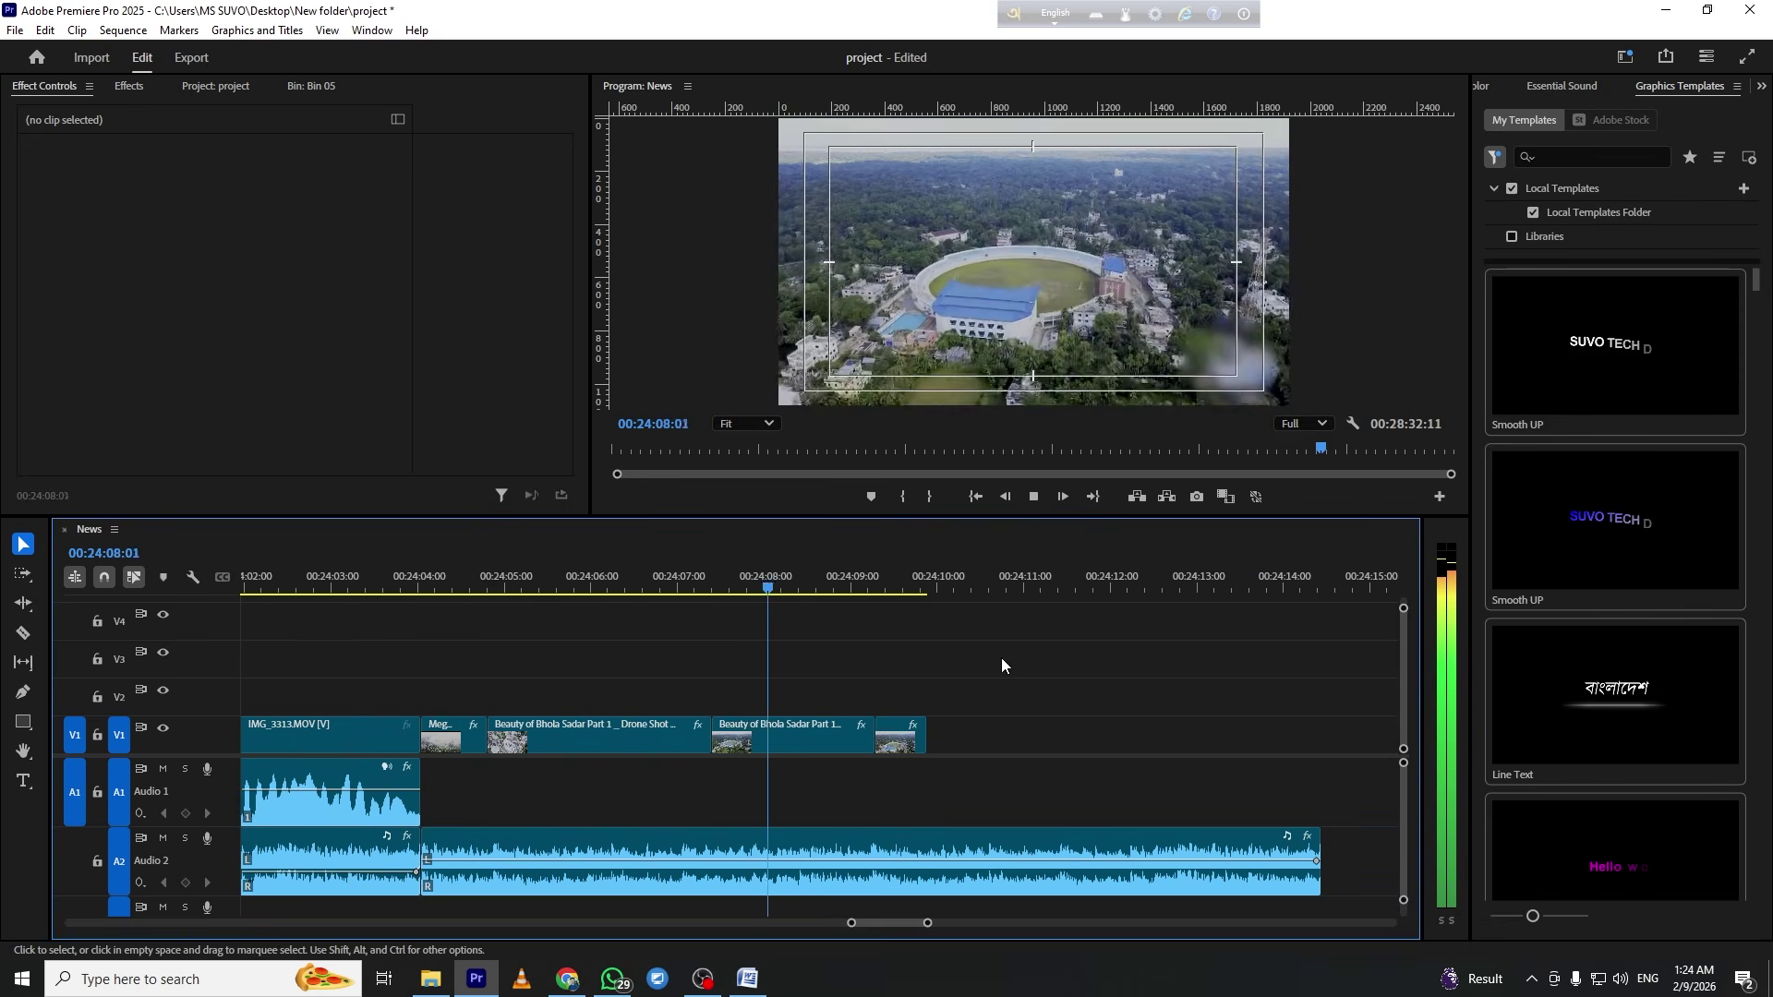
# Cut the music off just at the end of the last drone clip and add a fade-out transition to its end
pyautogui.press('space')
pyautogui.press('c')
pyautogui.click(929, 846)
pyautogui.press('v')
pyautogui.click(1009, 839)
pyautogui.press('f')
pyautogui.click(936, 840)
pyautogui.click(917, 851)
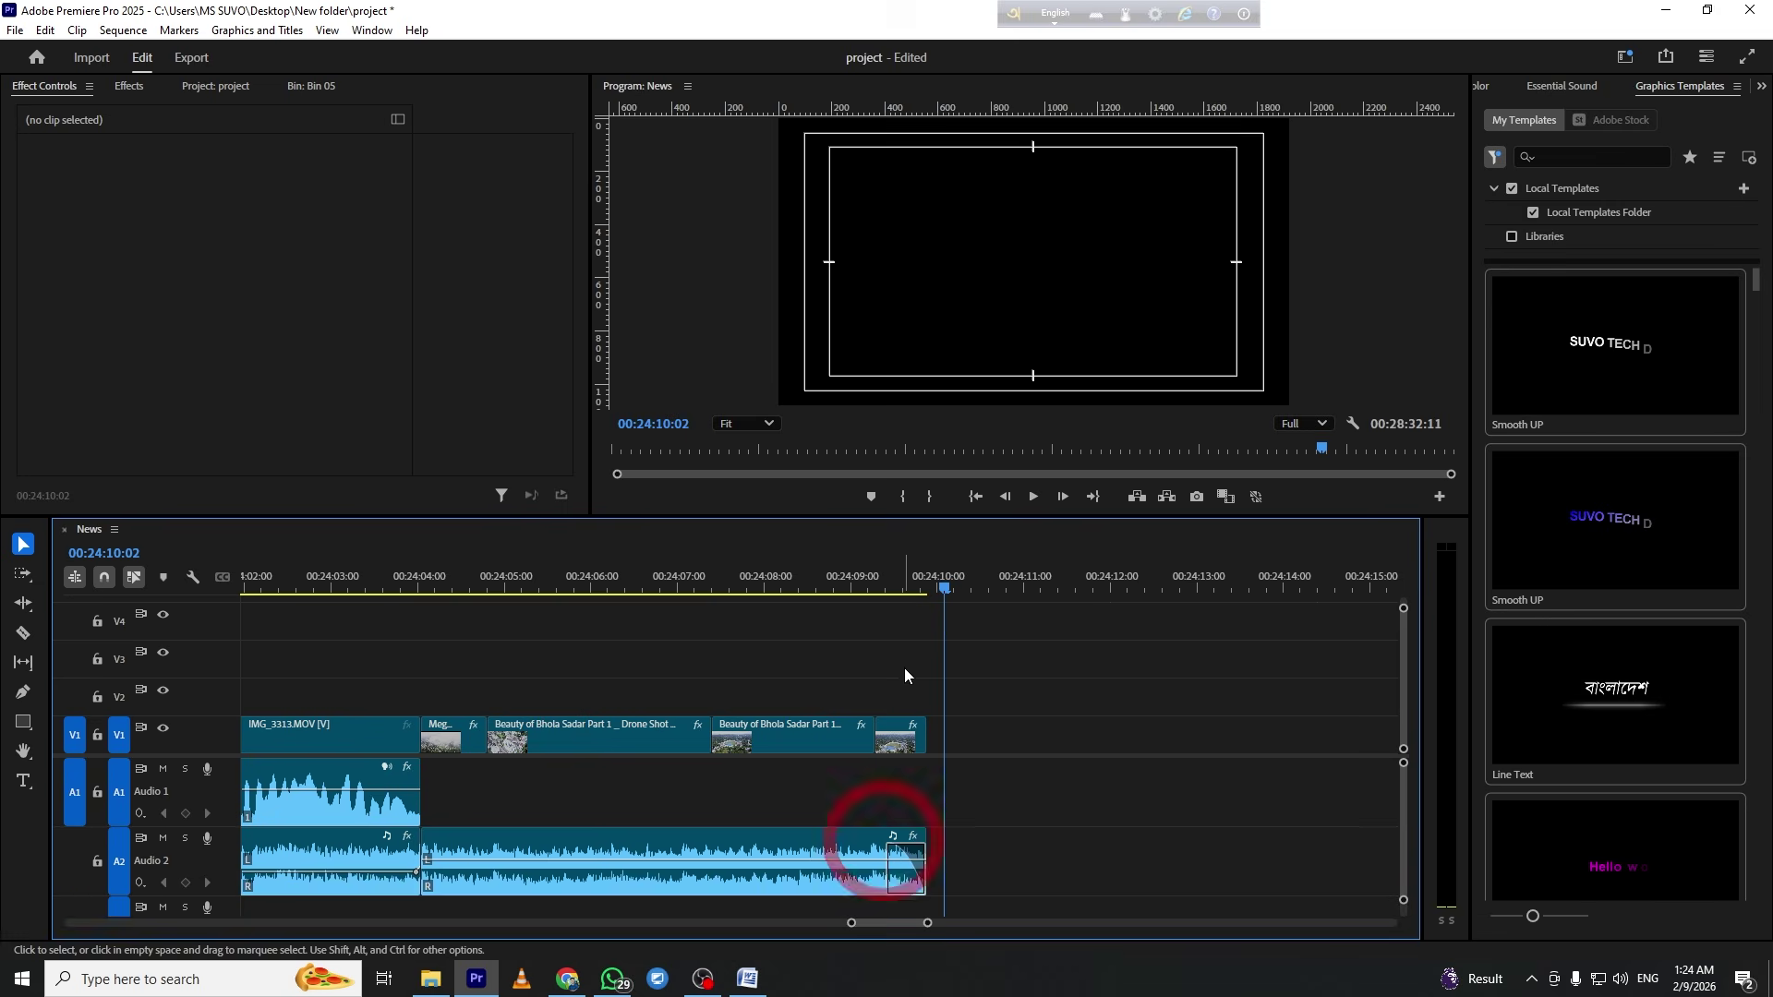
# Play past the end of the drone section to check how the music ends
pyautogui.press('space')
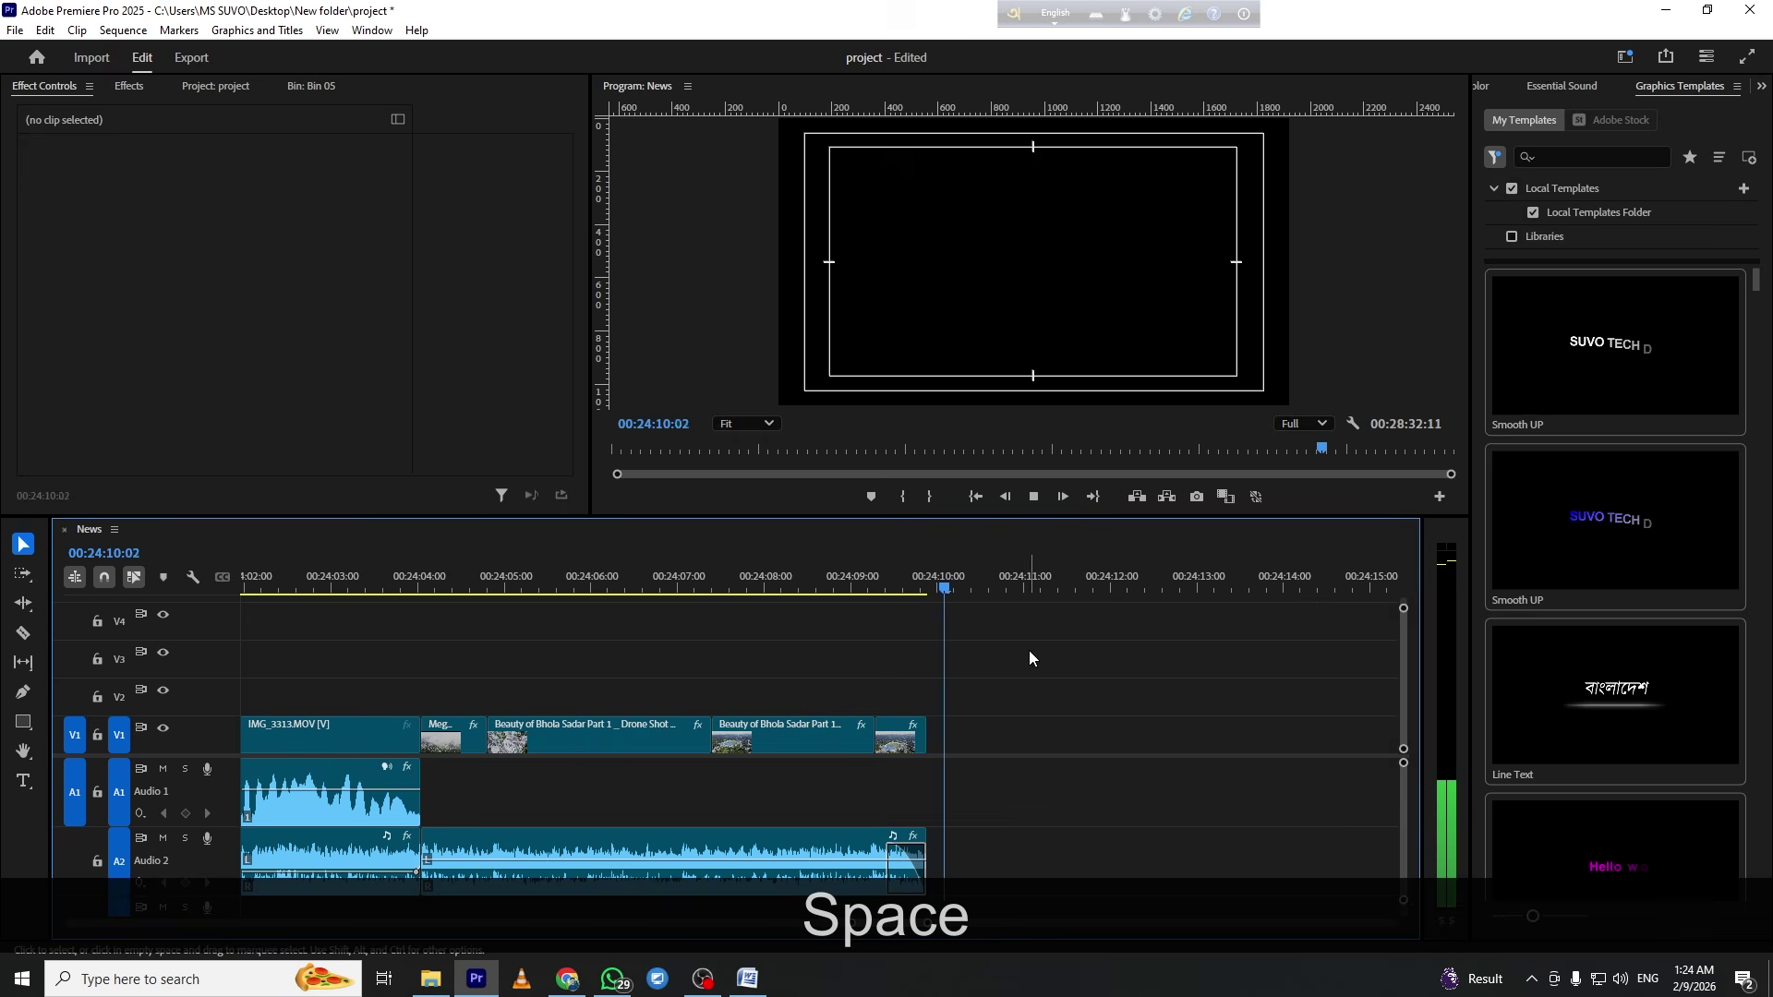
pyautogui.press('-')
pyautogui.press('-')
pyautogui.press('space')
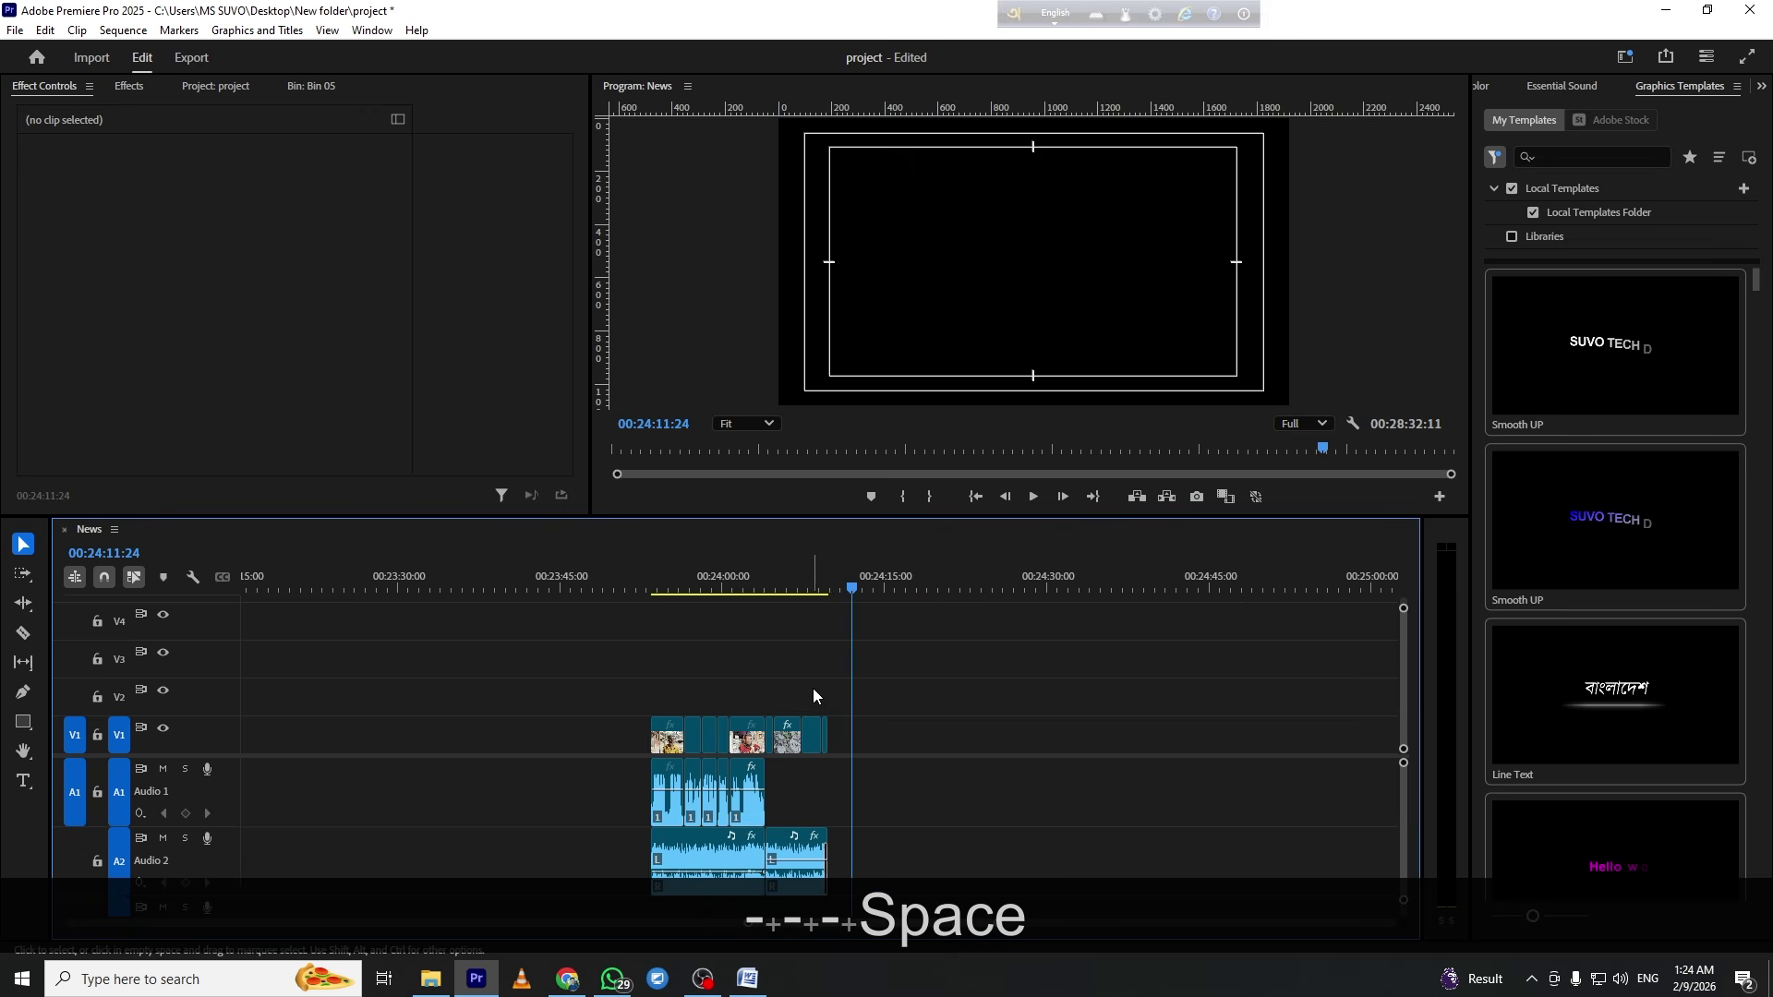
# Move the IMG_3290.MOV clip with its audio to 00:24:11:24, behind the drone section, by cutting and pasting it
pyautogui.press('-')
pyautogui.press('-')
pyautogui.hotkey('ctrl', 'x')
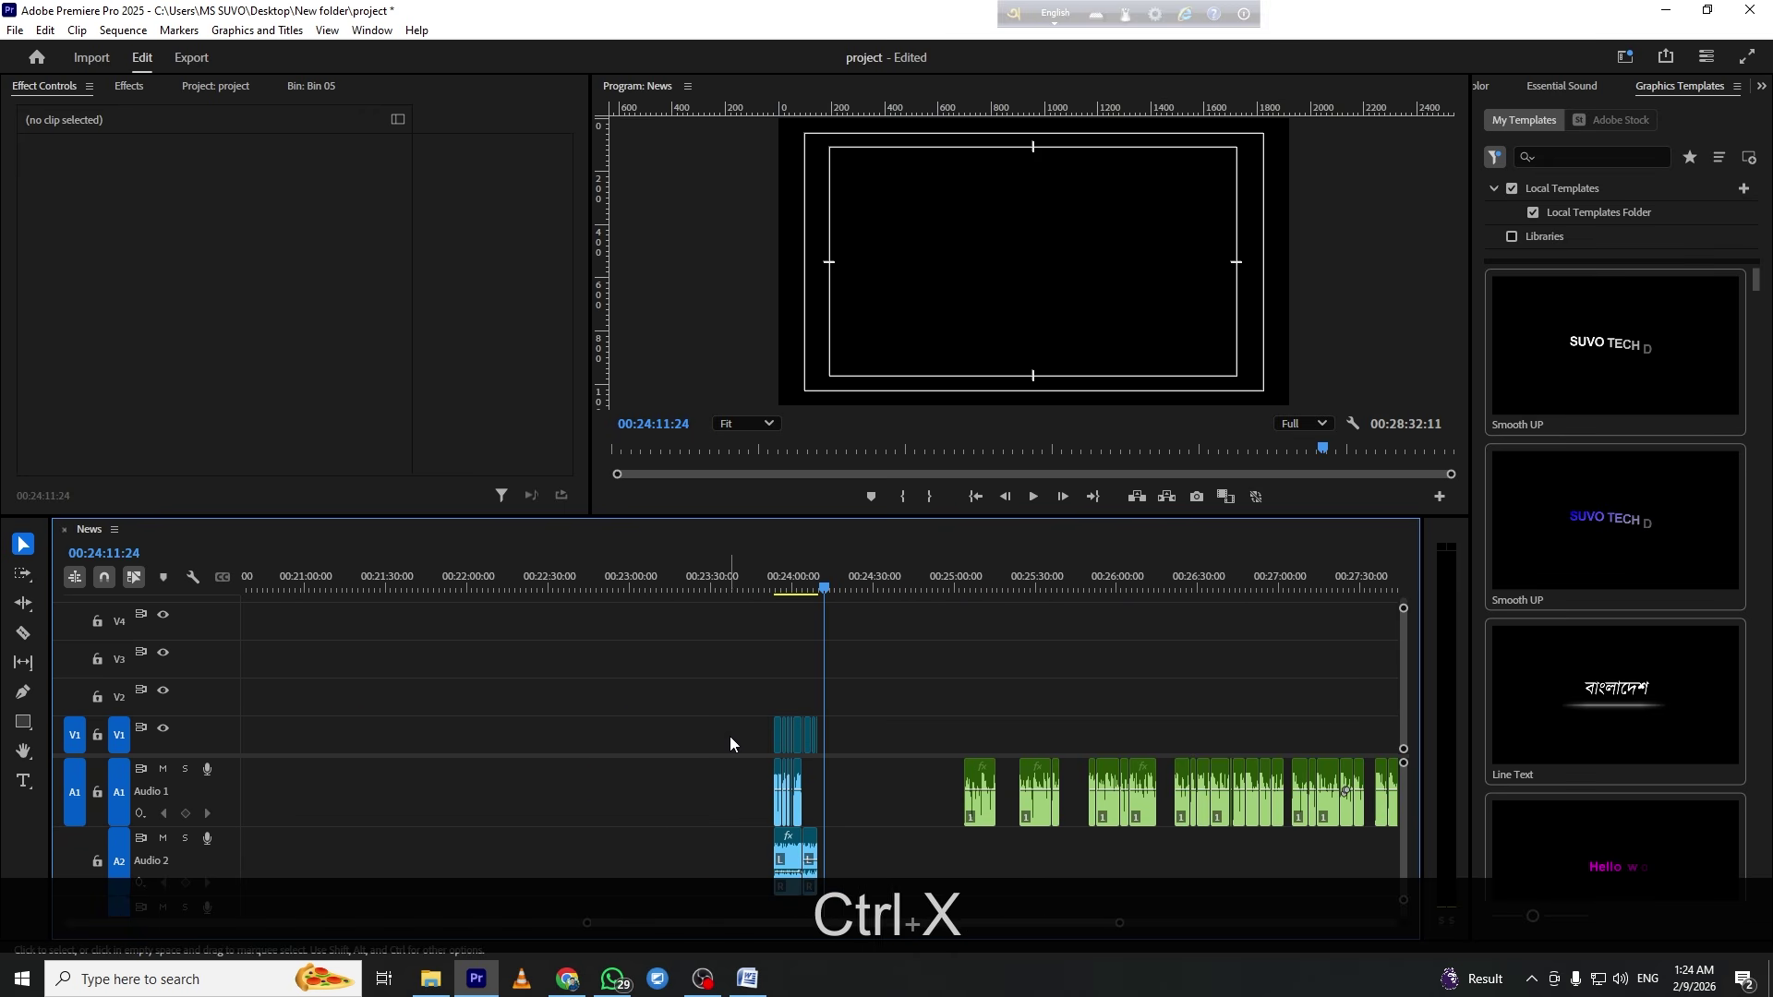
pyautogui.press('=')
pyautogui.press('=')
pyautogui.press('=')
pyautogui.press('=')
pyautogui.click(955, 656)
pyautogui.hotkey('ctrl', 'v')
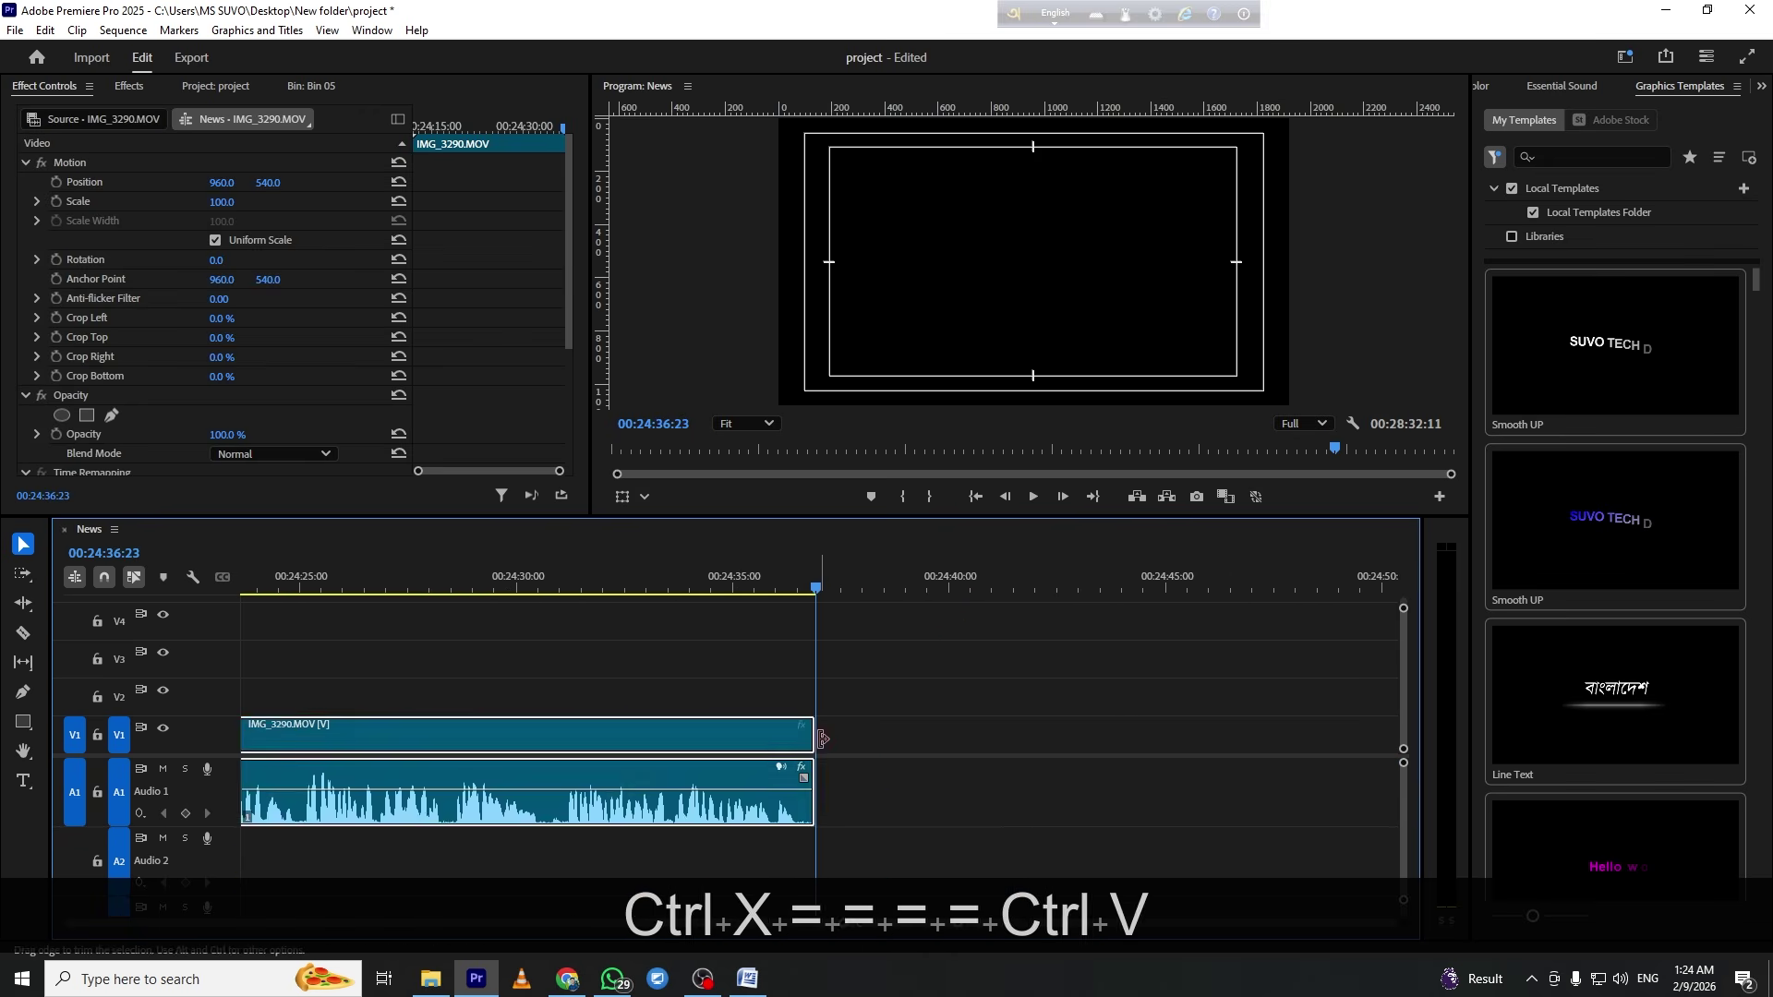
# Close the gap between the last drone clip and IMG_3290.MOV, and save the project
pyautogui.press('-')
pyautogui.click(615, 665)
pyautogui.click(316, 730)
pyautogui.press('Delete')
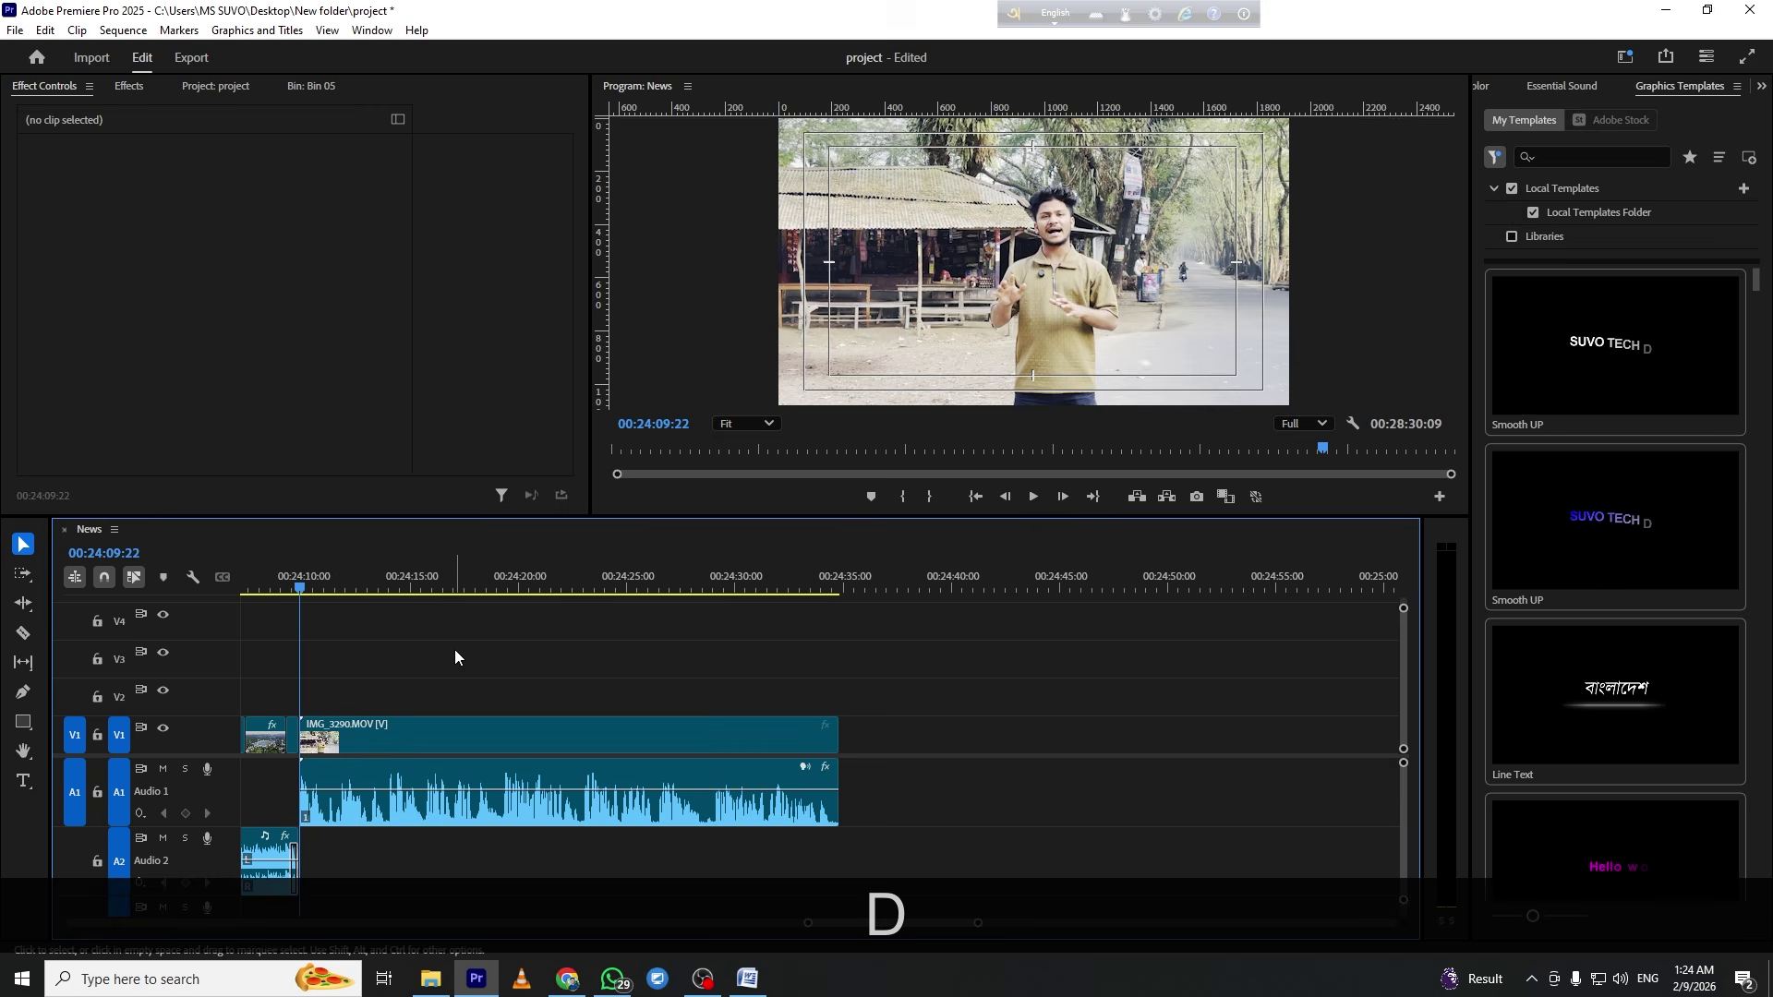
pyautogui.press('=')
pyautogui.press('=')
pyautogui.press('=')
pyautogui.hotkey('ctrl', 's')
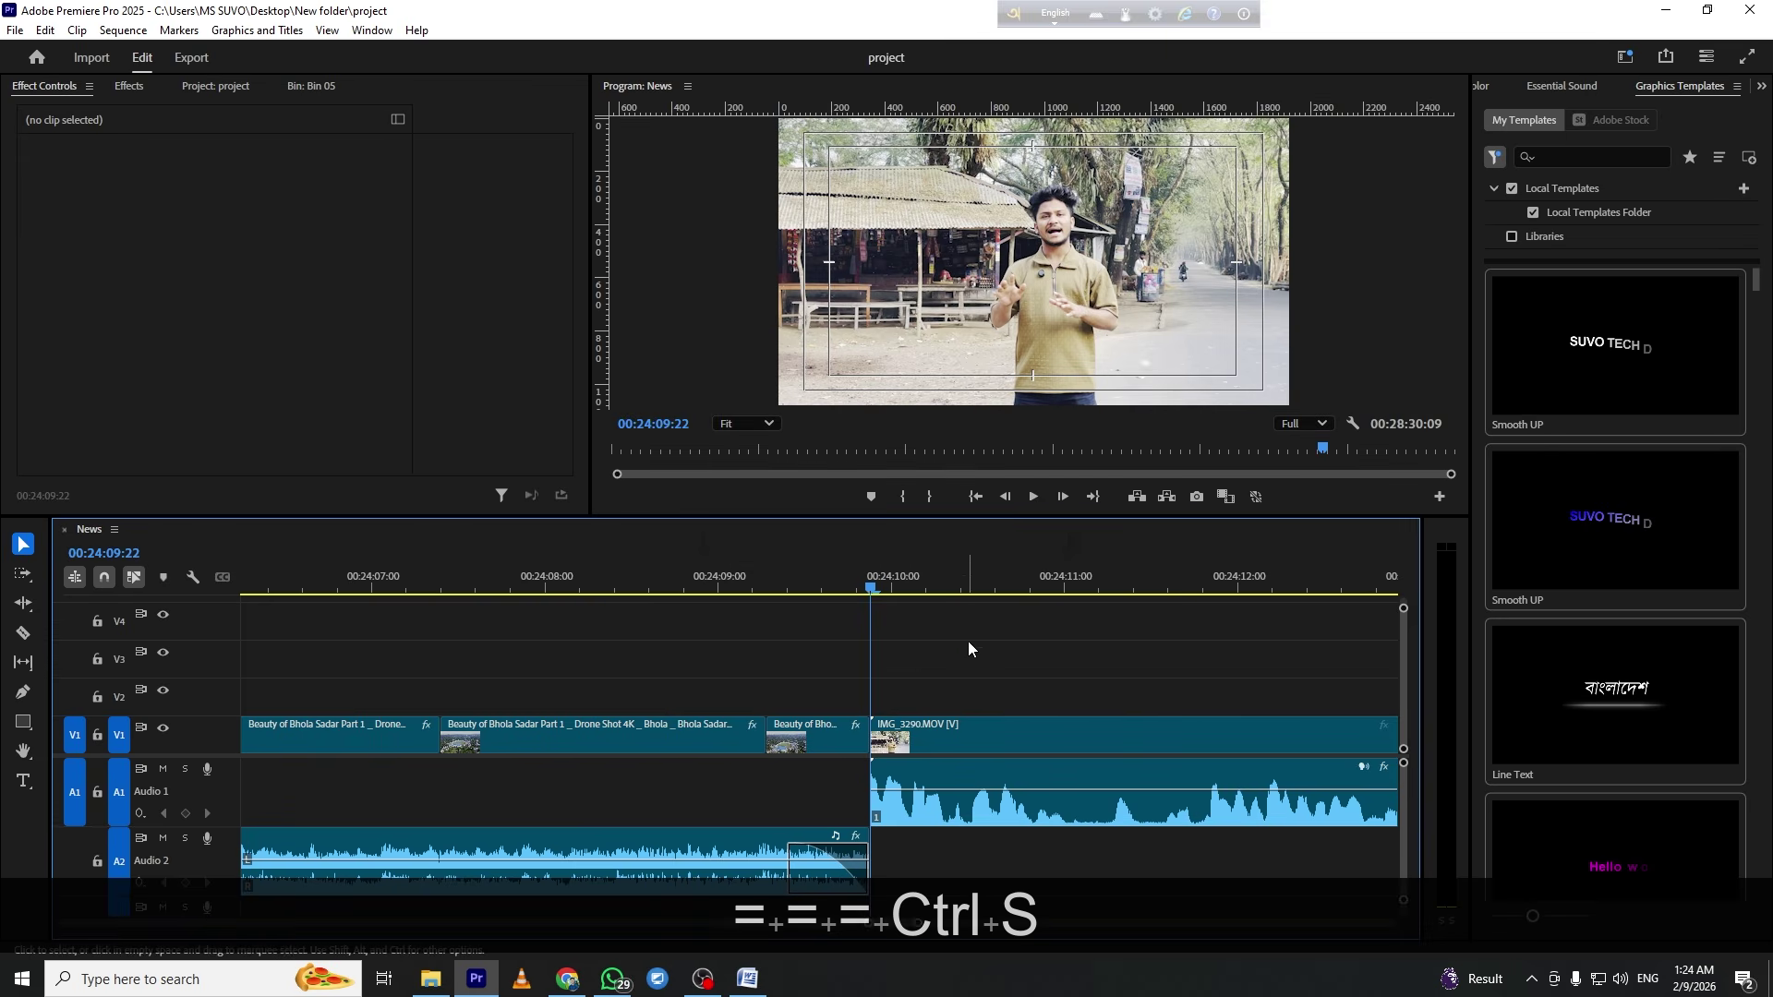
# Extend the music on Audio 2 beneath IMG_3290.MOV to about 00:24:18:18
pyautogui.press('-')
pyautogui.press('space')
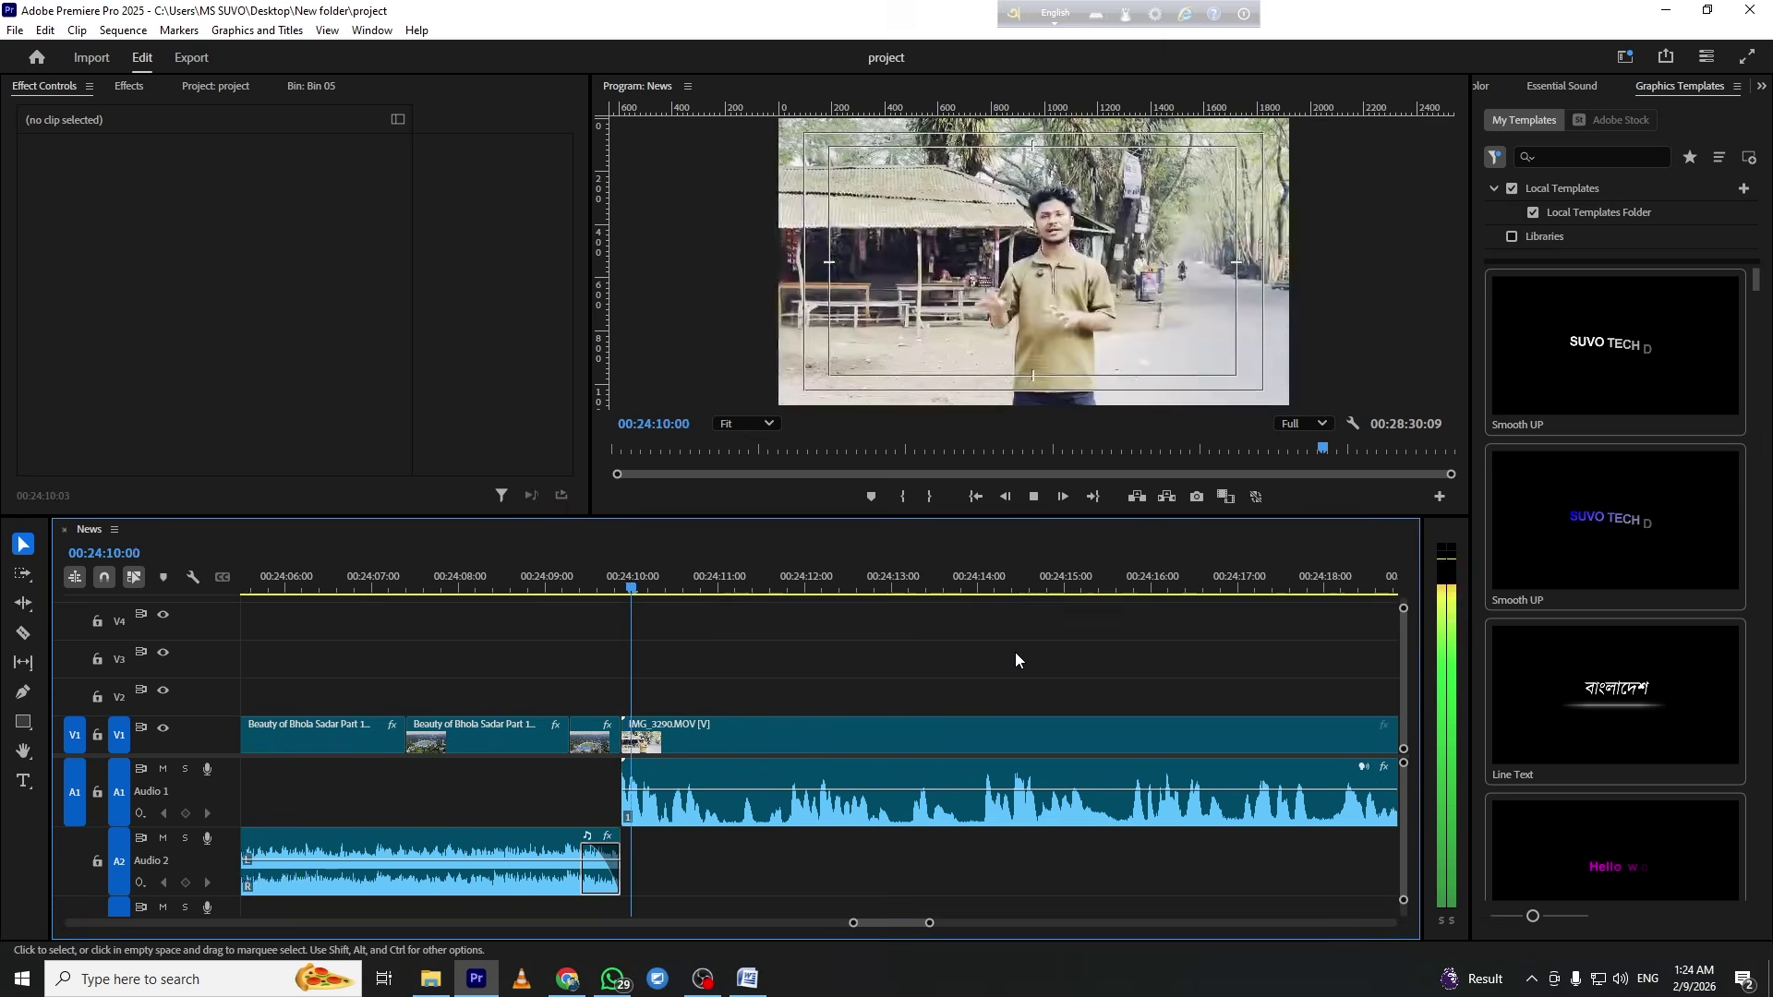
pyautogui.moveTo(579, 837); pyautogui.dragTo(1332, 836)
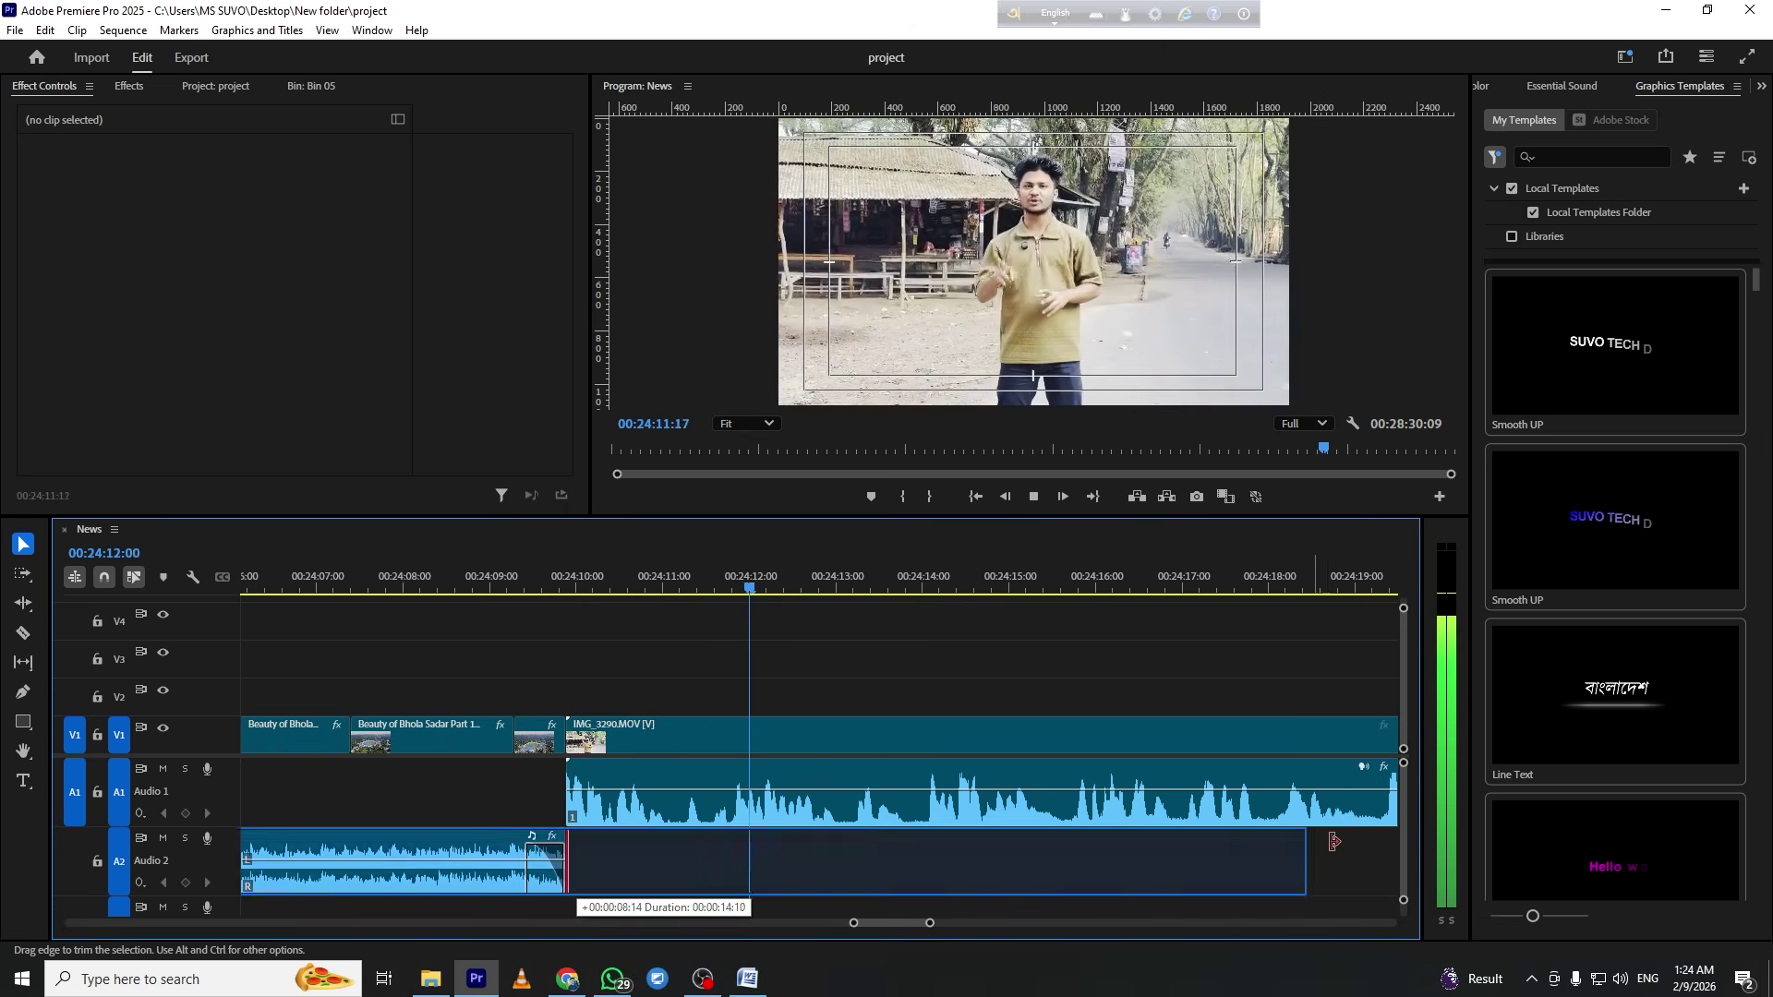
pyautogui.press('space')
pyautogui.press('space')
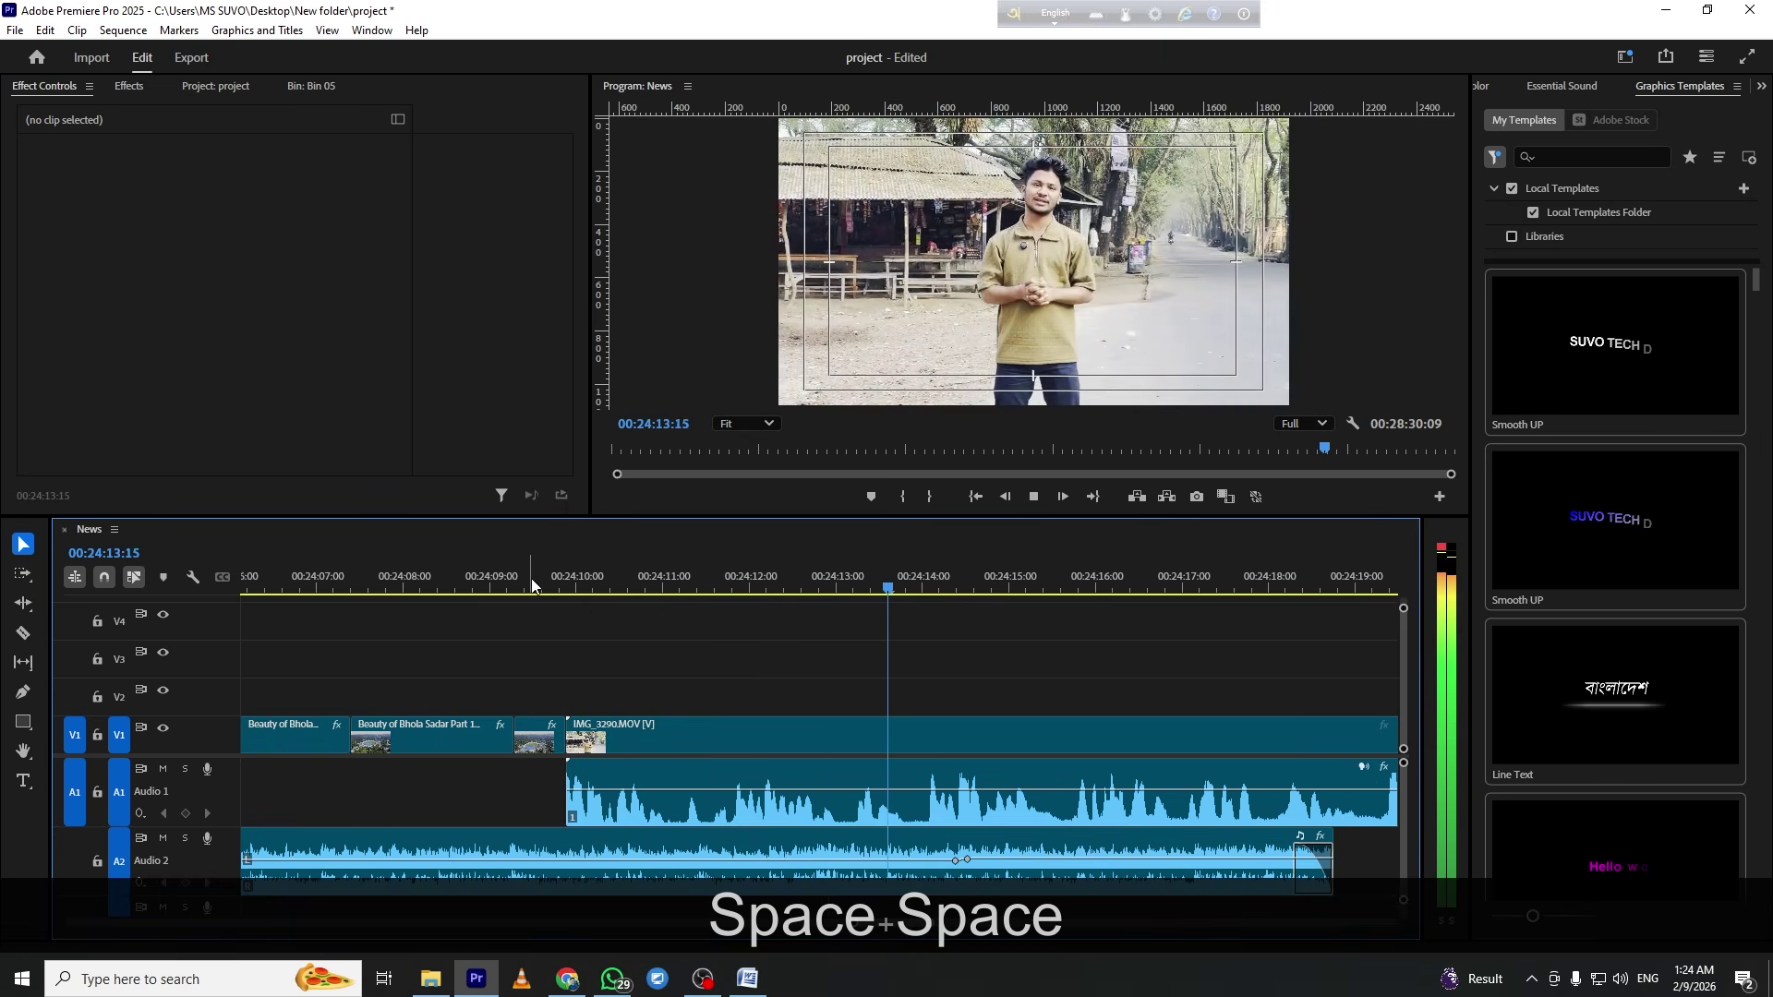
# Add volume keyframes to the music around the start of IMG_3290.MOV
pyautogui.click(530, 578)
pyautogui.press('space')
pyautogui.keyDown('ctrl'); pyautogui.click(540, 860); pyautogui.keyUp('ctrl')
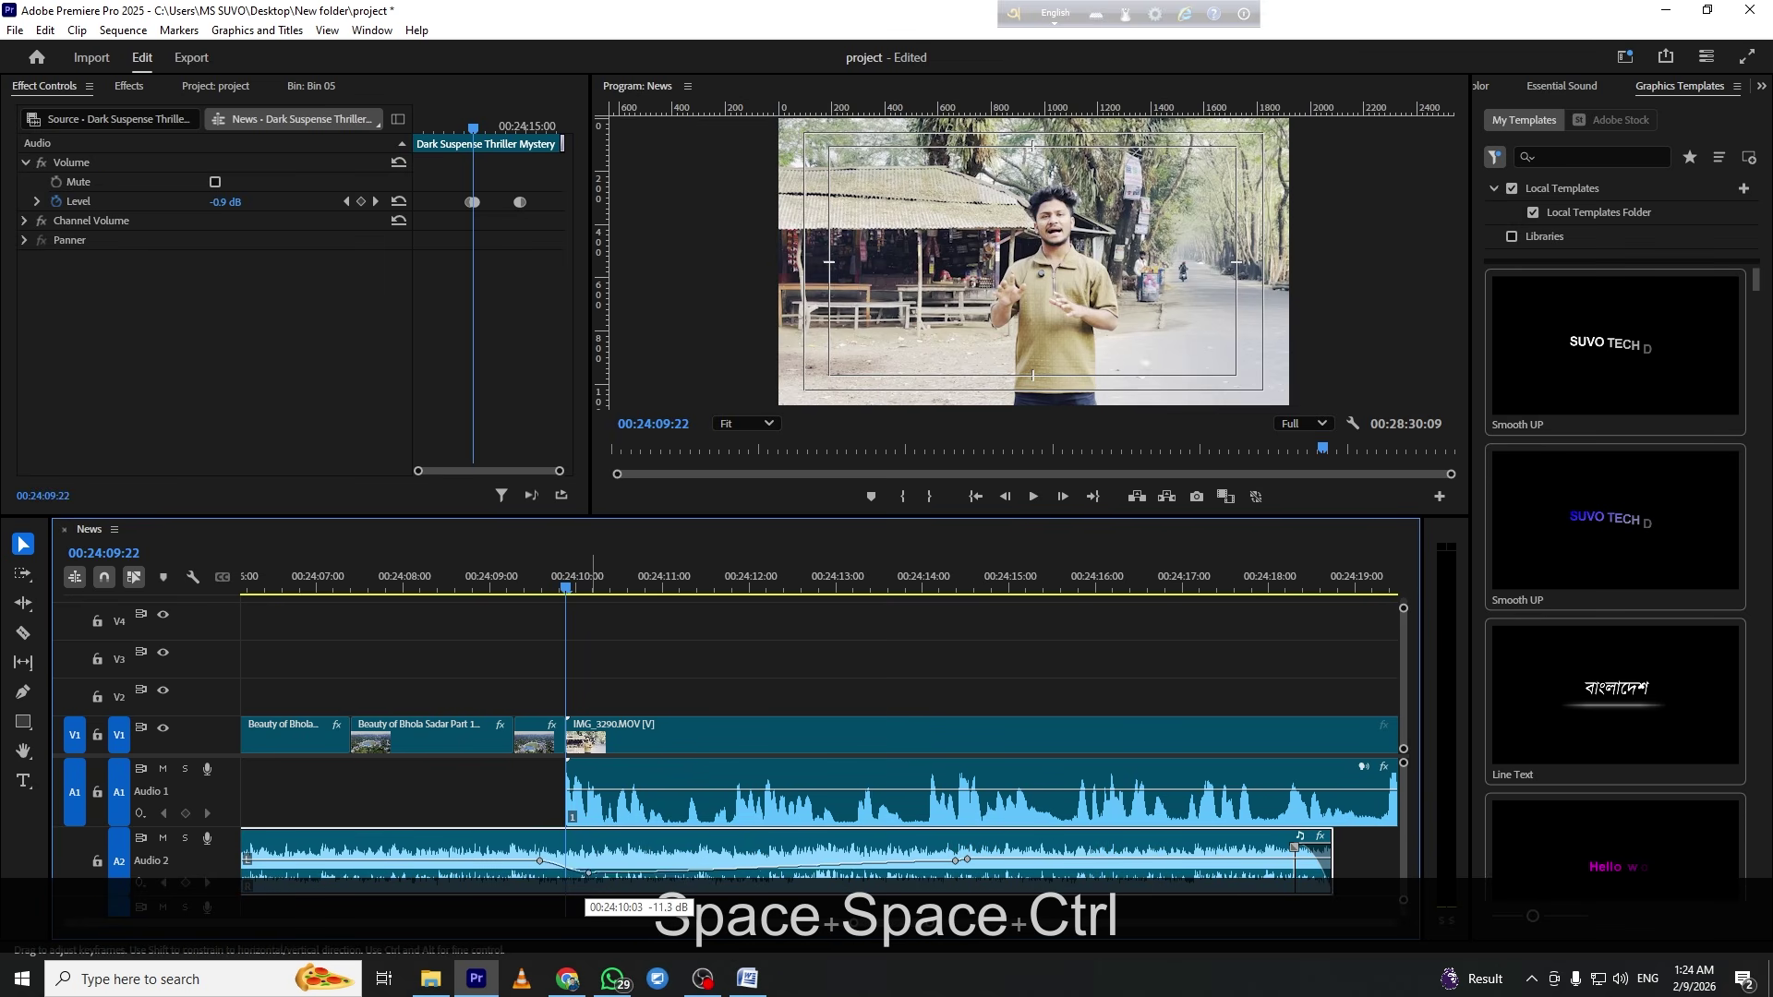
# Try lowering single music keyframes under IMG_3290.MOV to about -11.3 dB and undo each attempt
pyautogui.moveTo(589, 875); pyautogui.dragTo(589, 875)
pyautogui.hotkey('ctrl', 'z')
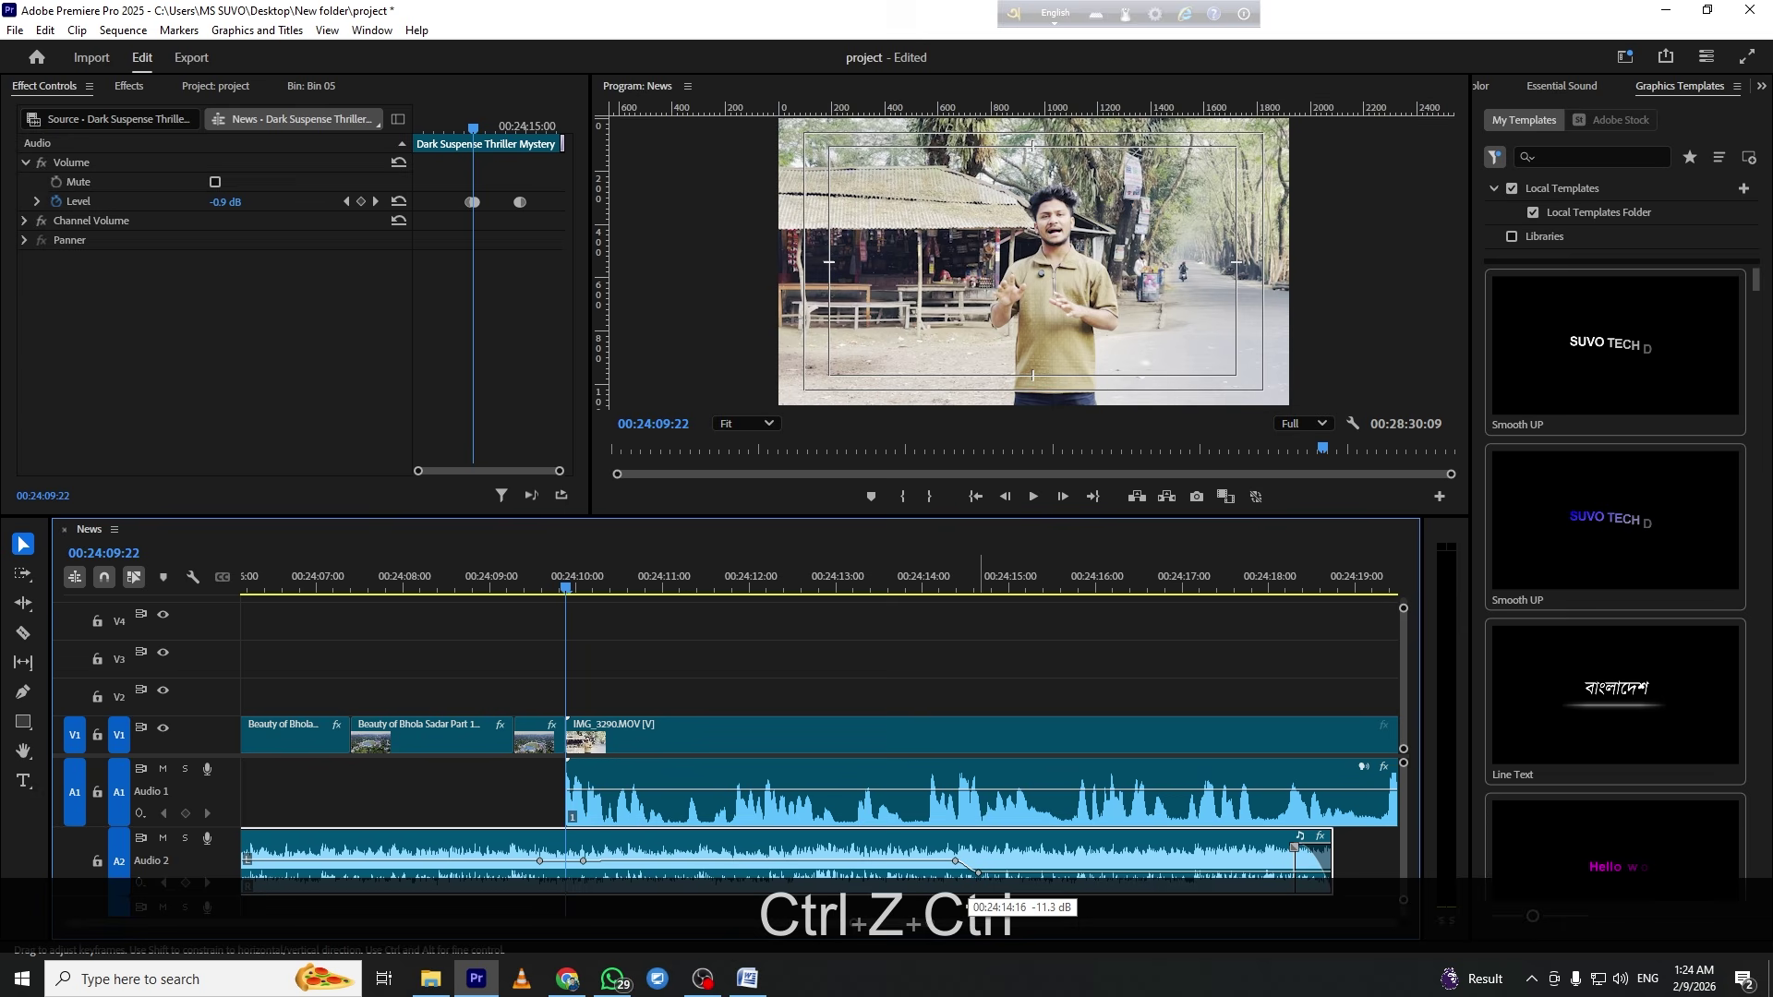
pyautogui.moveTo(977, 877); pyautogui.dragTo(977, 875)
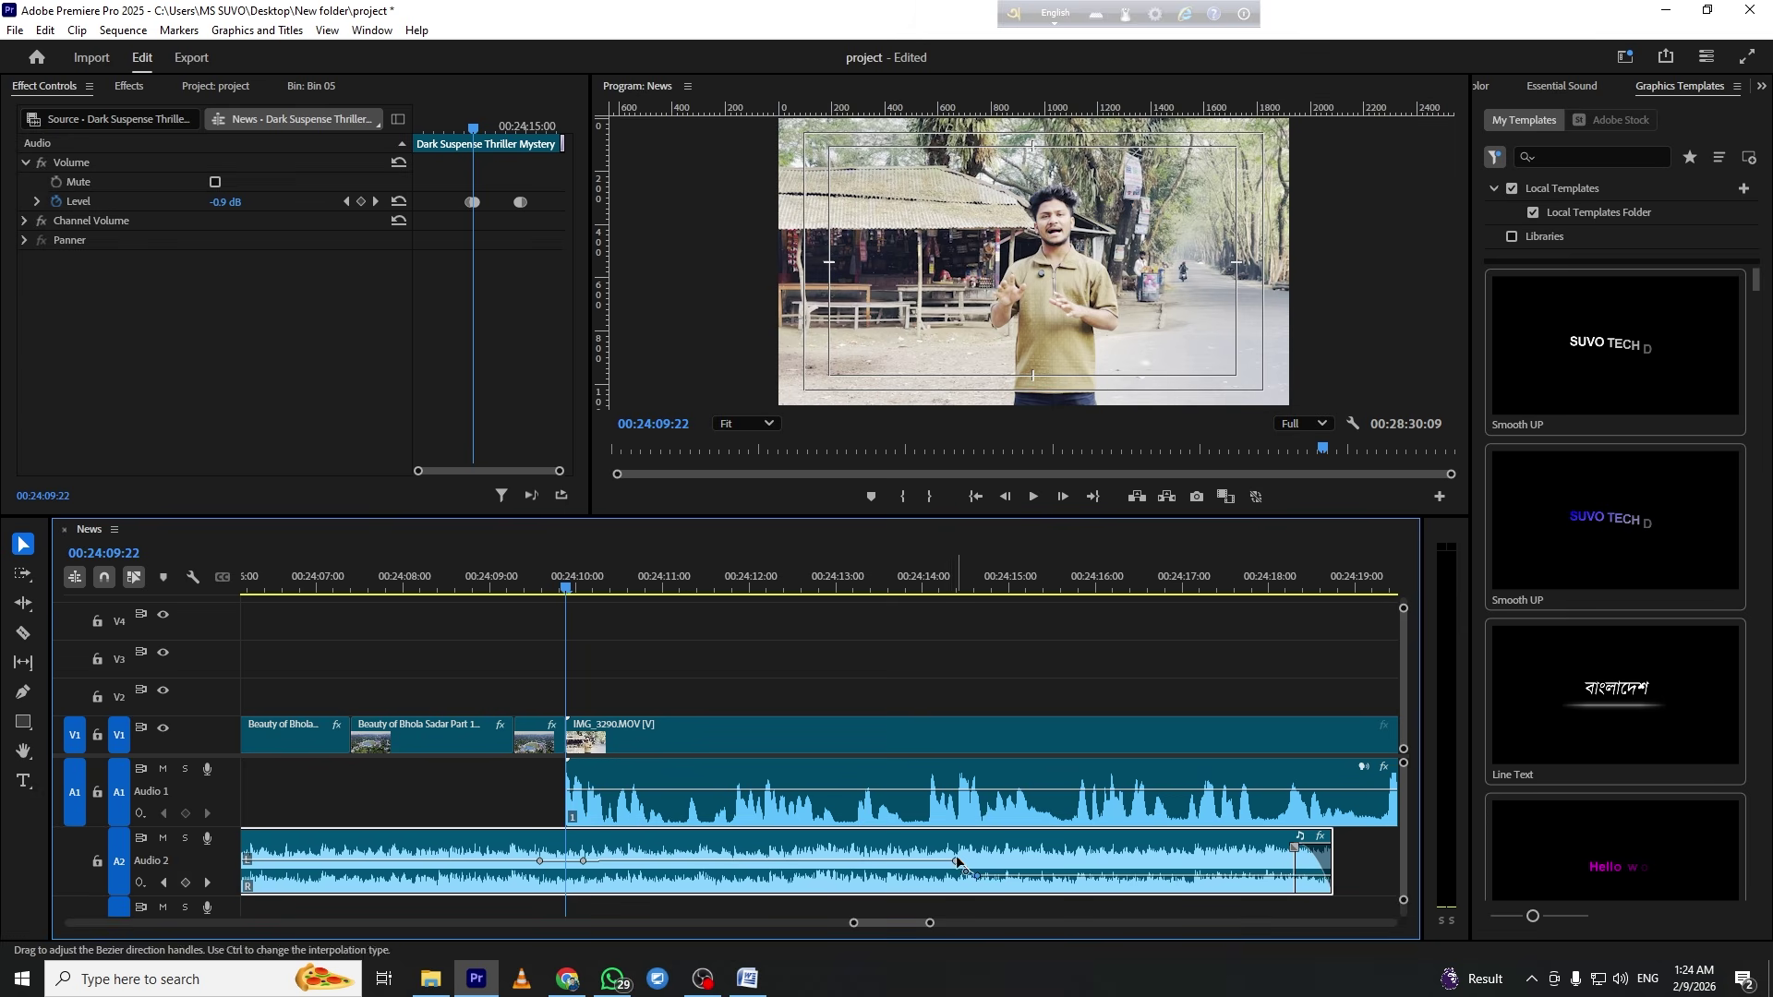
pyautogui.hotkey('ctrl', 'z')
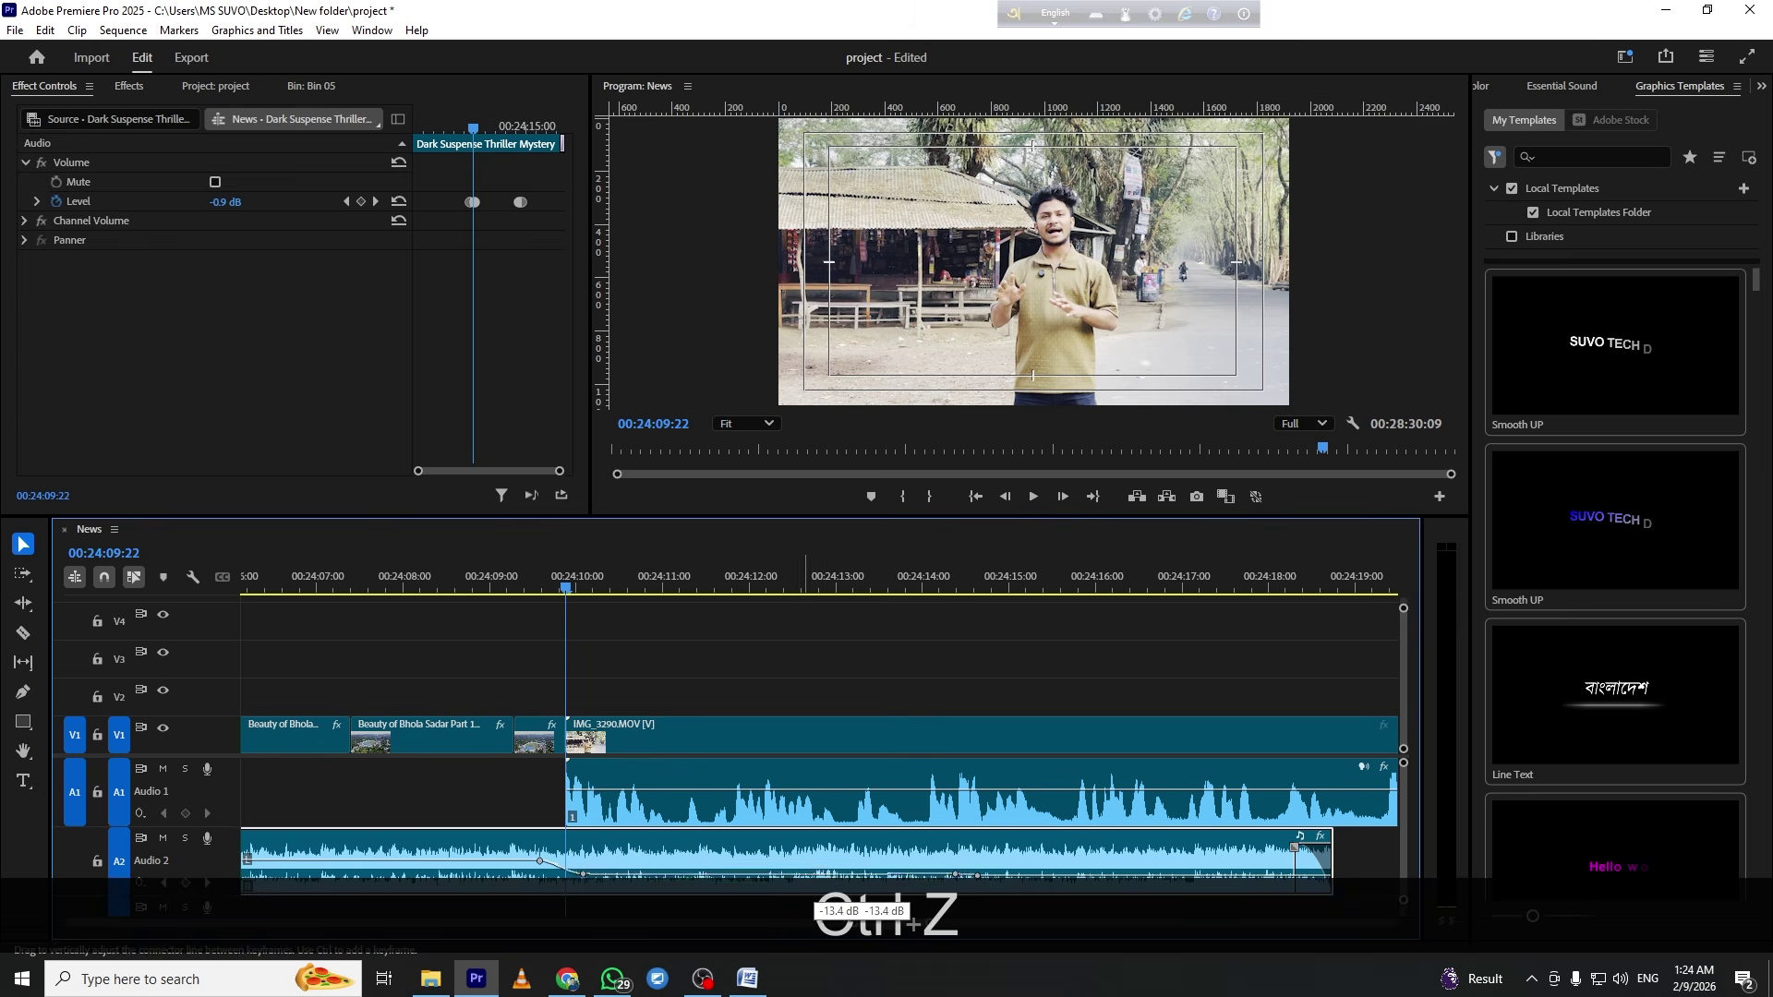
# Lower the music level under IMG_3290.MOV to about -13.4 dB and play the transition from the last drone shot
pyautogui.moveTo(814, 875); pyautogui.dragTo(815, 876)
pyautogui.click(491, 582)
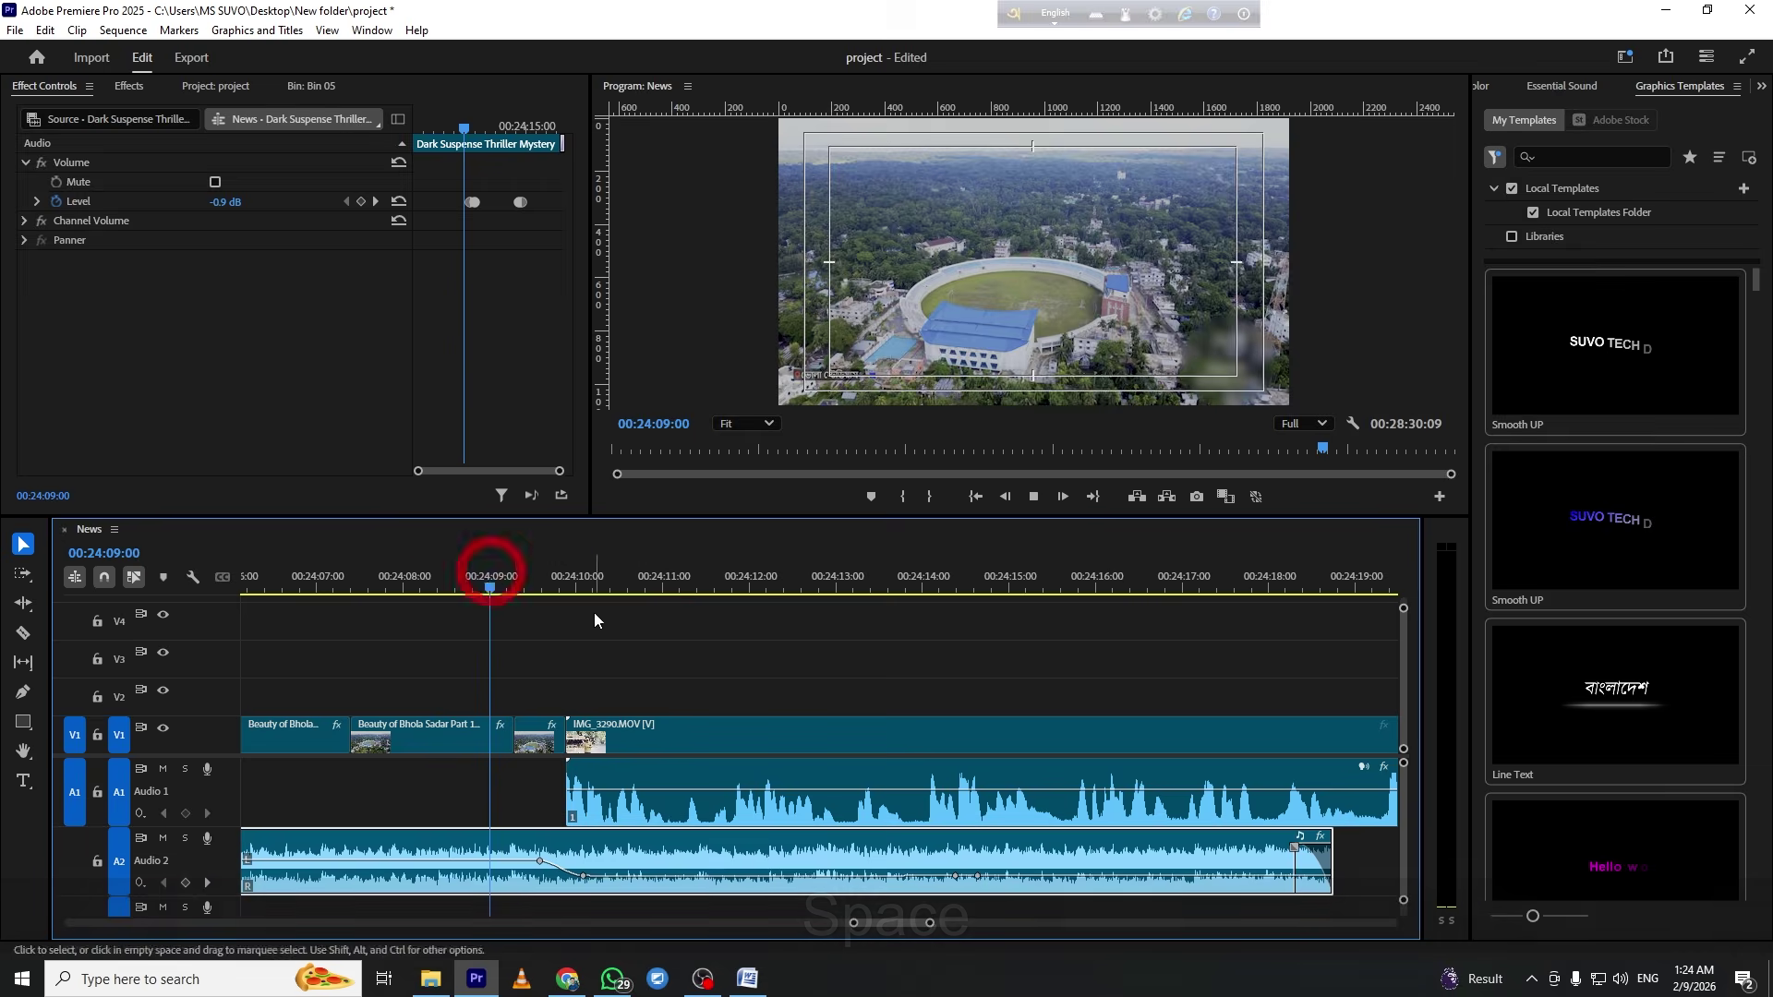
pyautogui.press('space')
pyautogui.click(918, 667)
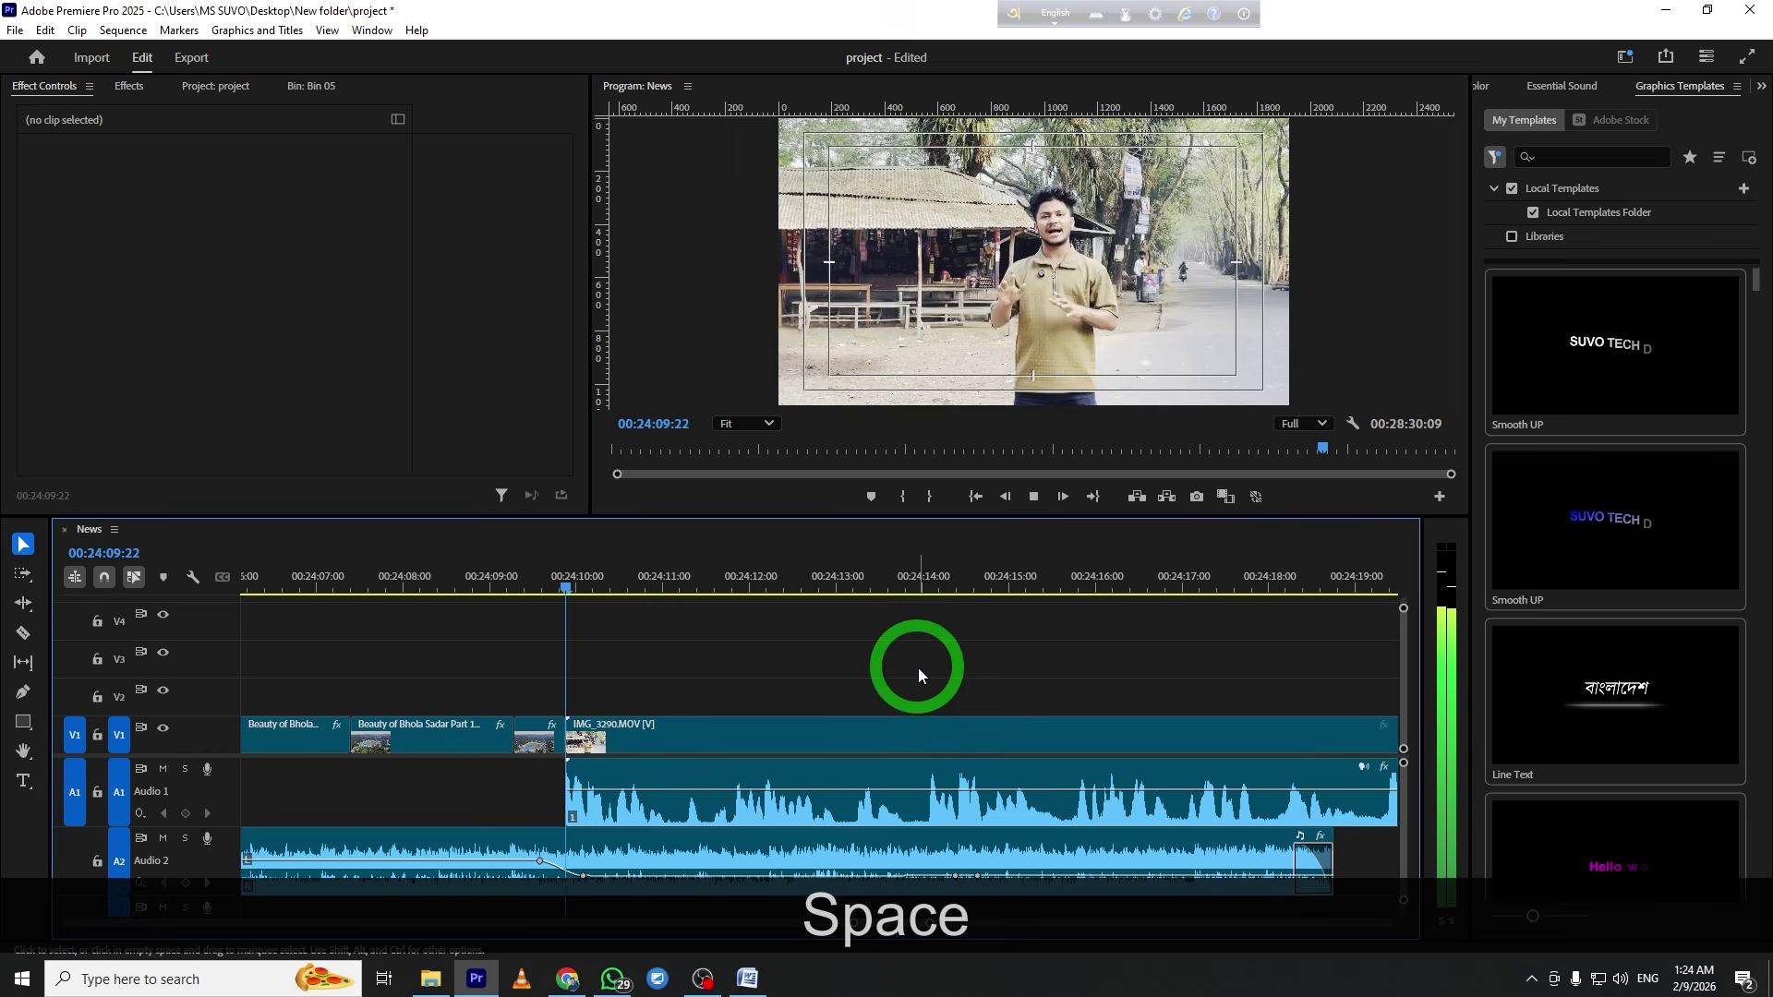
# Extend the music on Audio 2 to the end of IMG_3290.MOV
pyautogui.click(981, 673)
pyautogui.scroll(-3, 960, 693)
pyautogui.moveTo(1118, 865); pyautogui.dragTo(1320, 865)
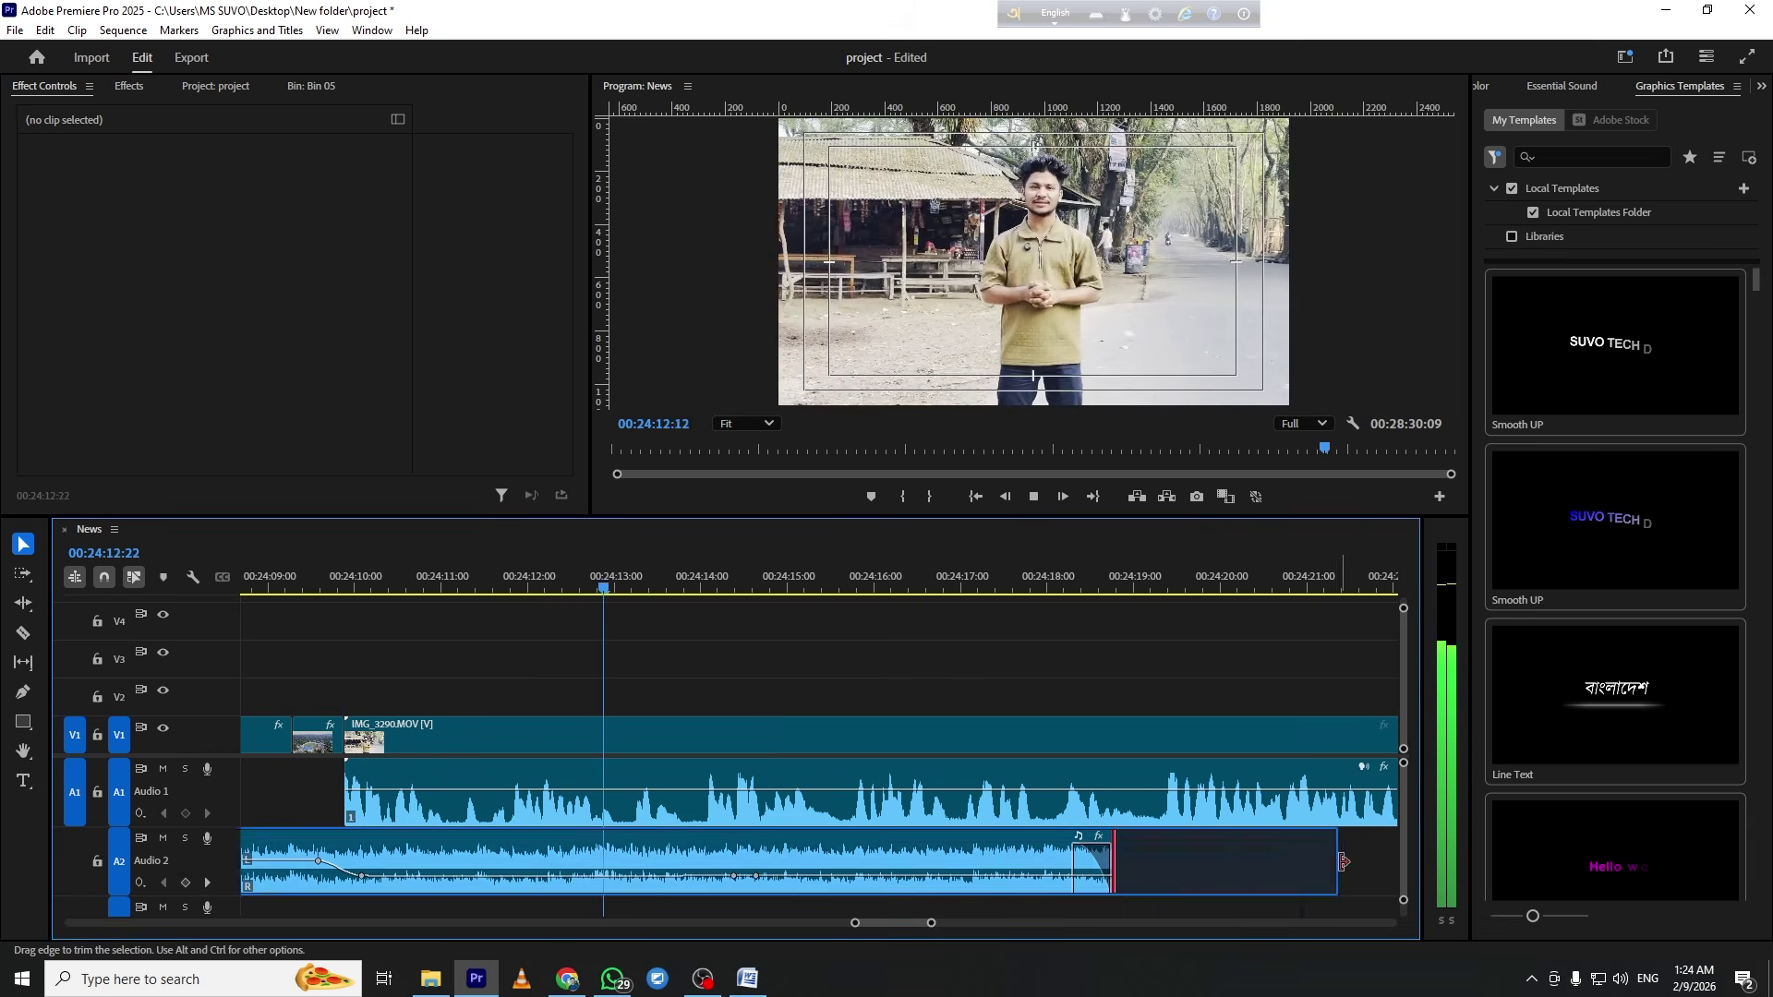
pyautogui.press('-')
pyautogui.press('-')
pyautogui.press('-')
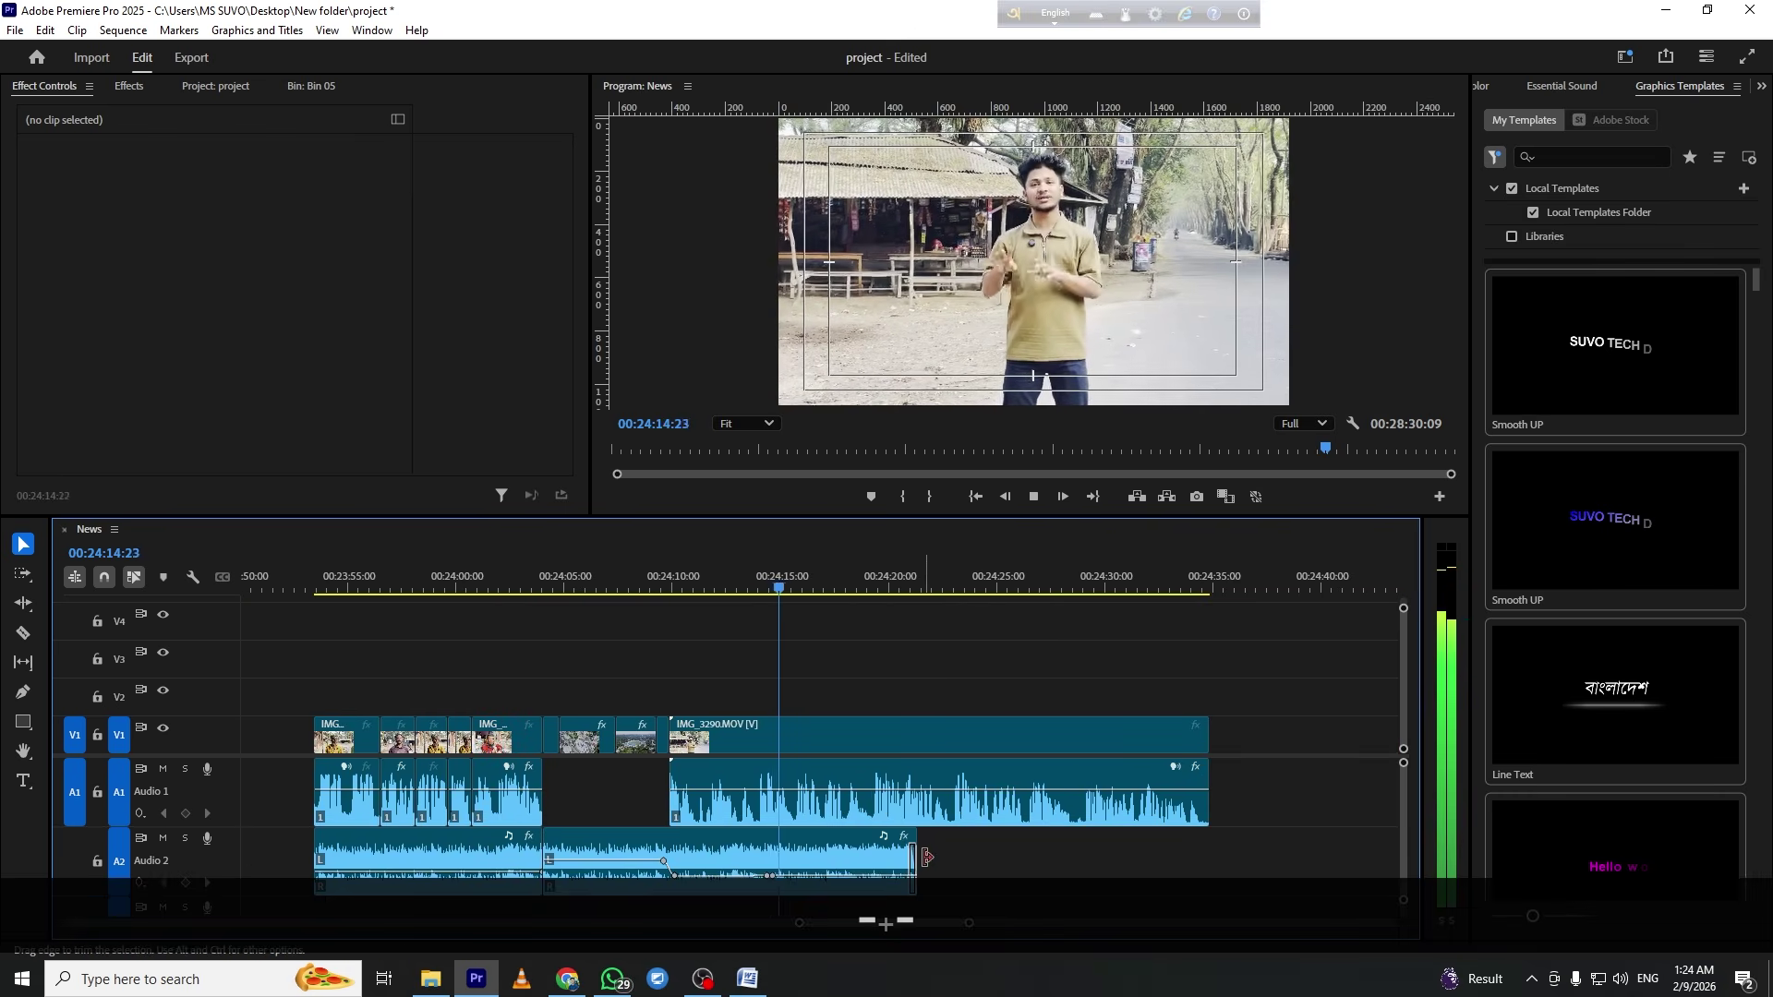
pyautogui.moveTo(1221, 848); pyautogui.dragTo(1211, 848)
# Adjust the audio gain of IMG_3290.MOV by 3 dB and play the clip to check its level
pyautogui.rightClick(1073, 785)
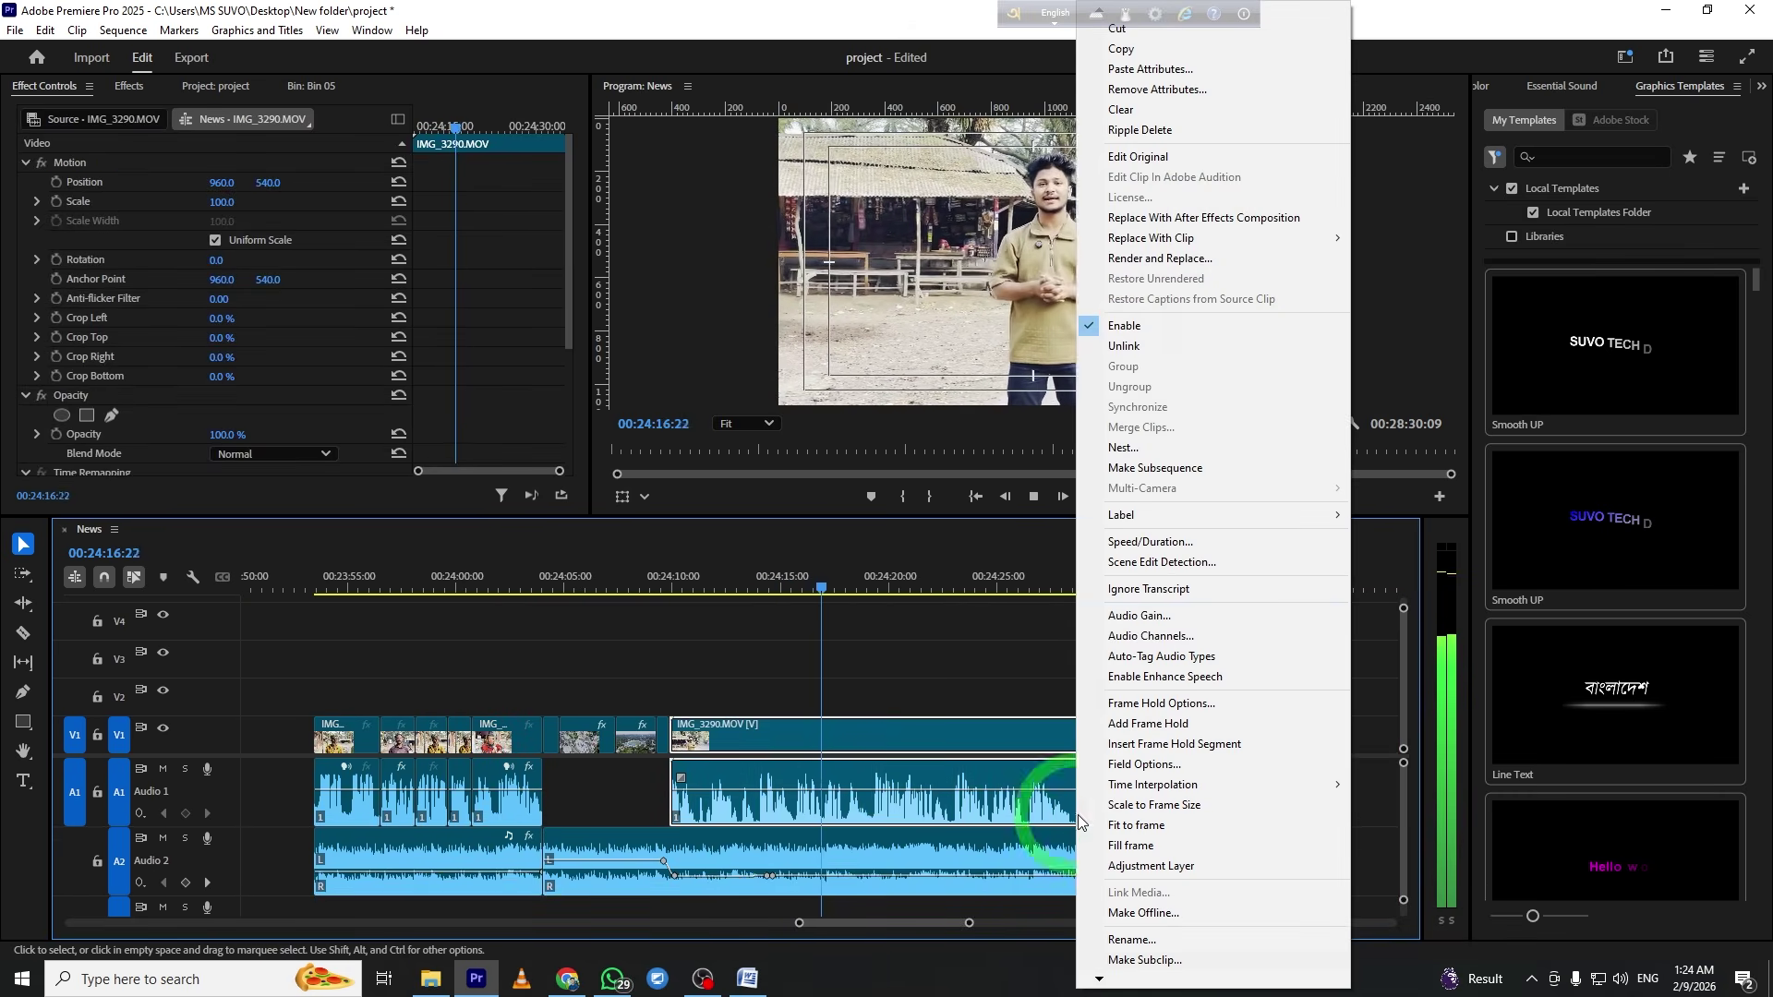
pyautogui.click(1150, 617)
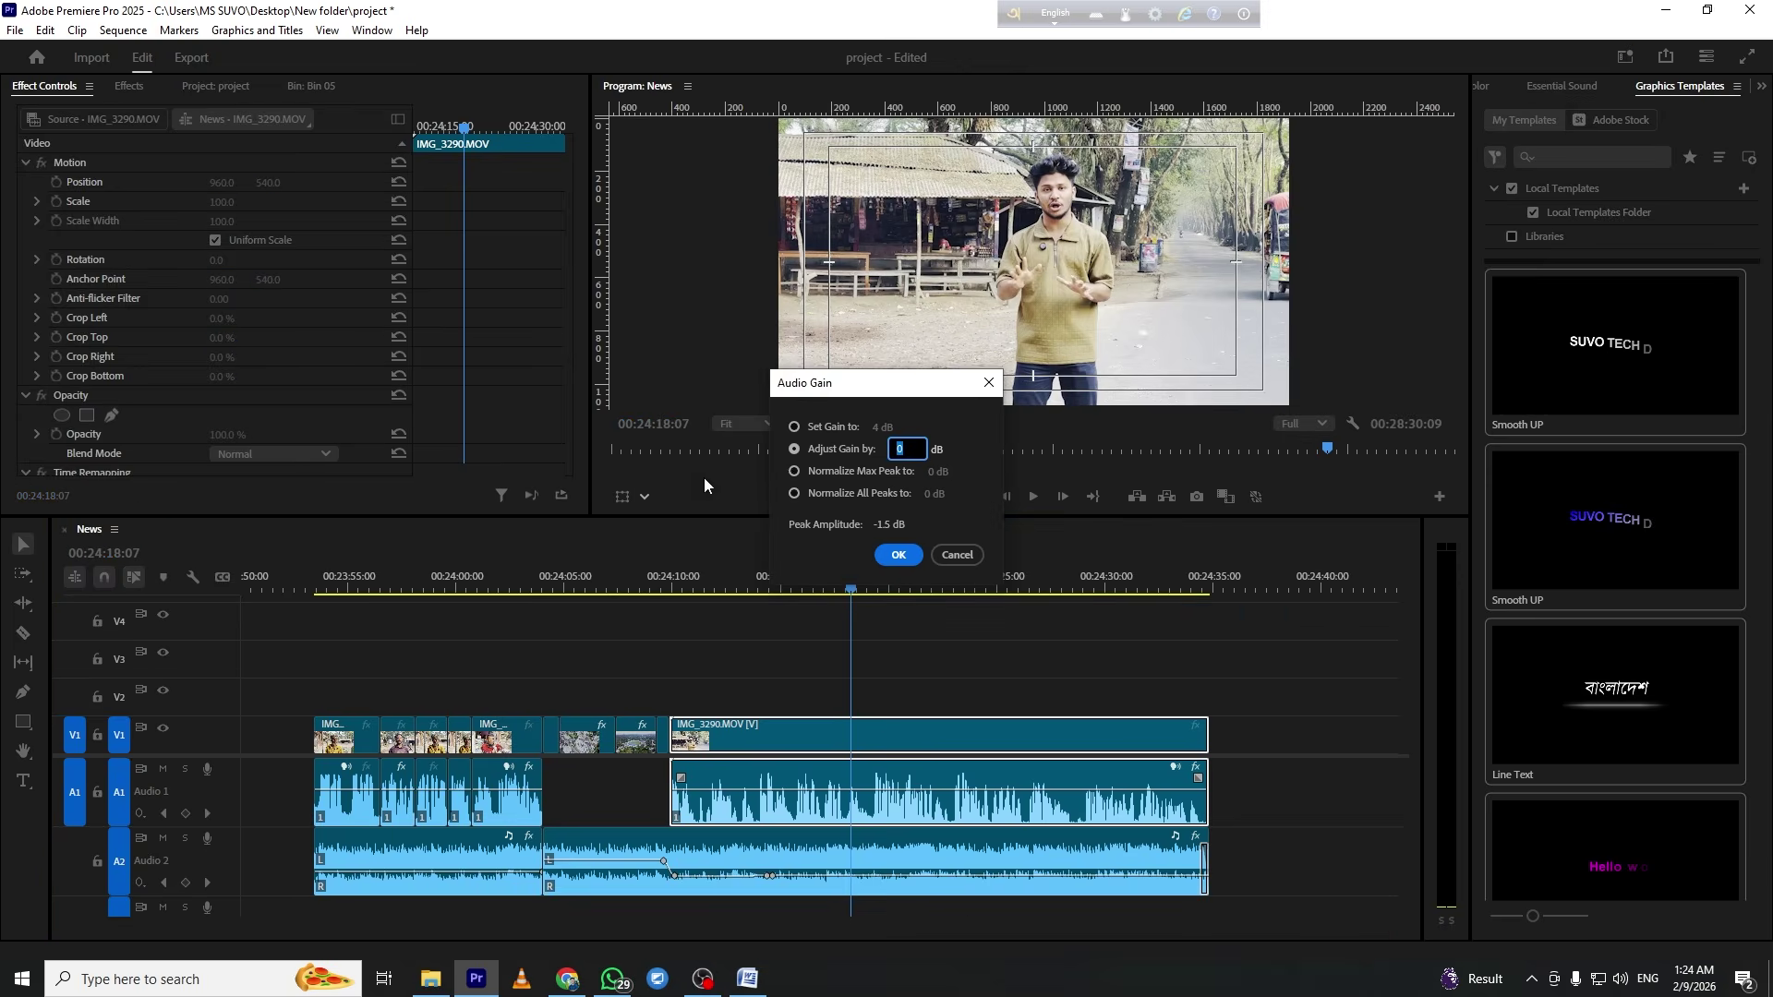
pyautogui.write('3')
pyautogui.press('Return')
pyautogui.press('space')
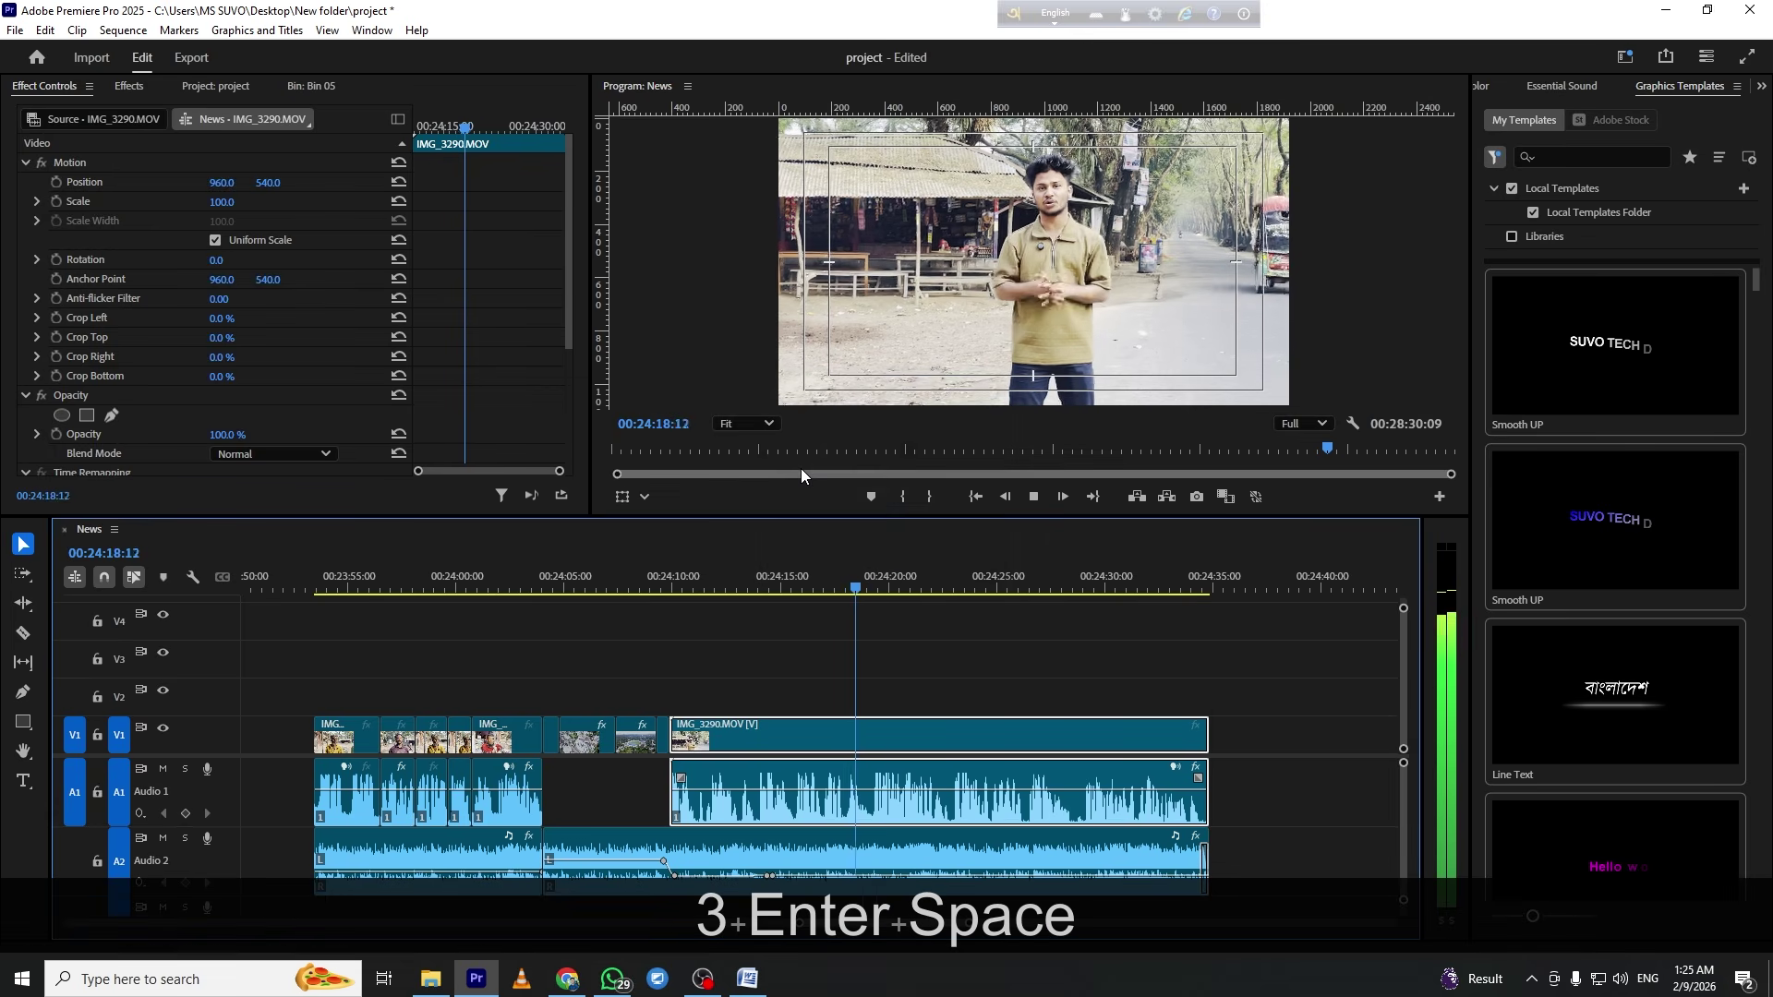
pyautogui.click(1001, 621)
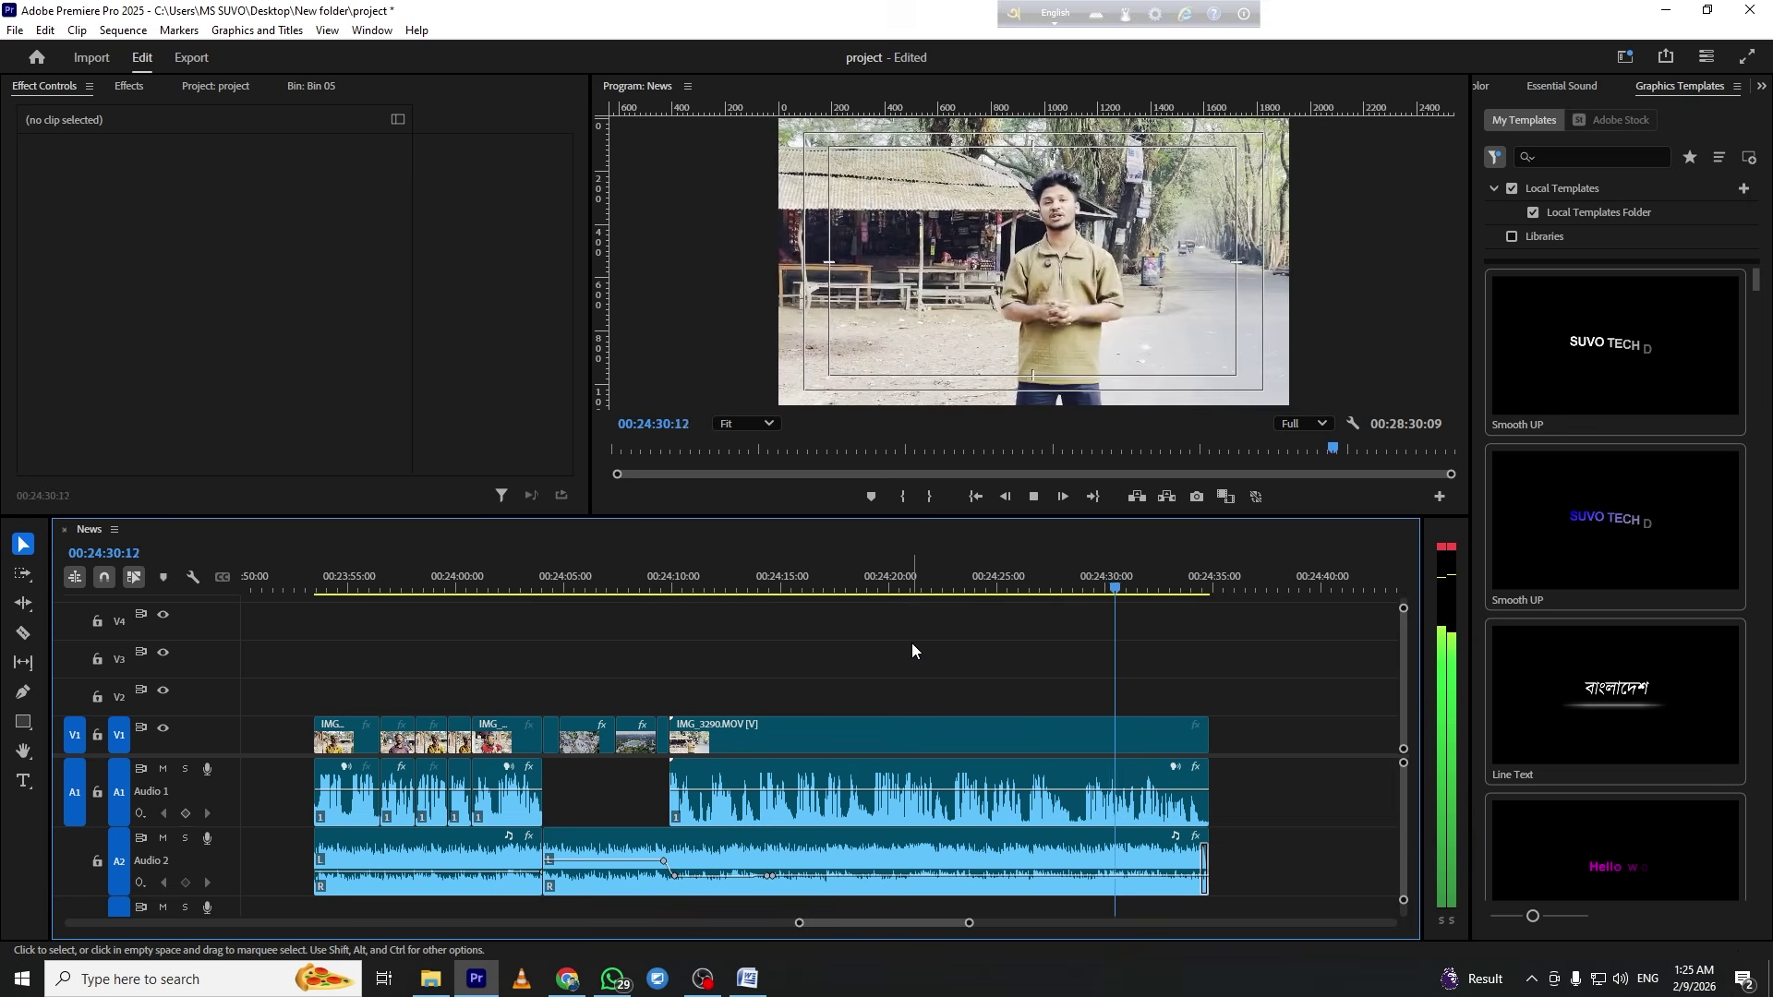
# Lower the music level on Audio 2 slightly more beneath IMG_3290.MOV and play the passage
pyautogui.click(663, 576)
pyautogui.scroll(-3, 642, 643)
pyautogui.press('=')
pyautogui.press('=')
pyautogui.press('`')
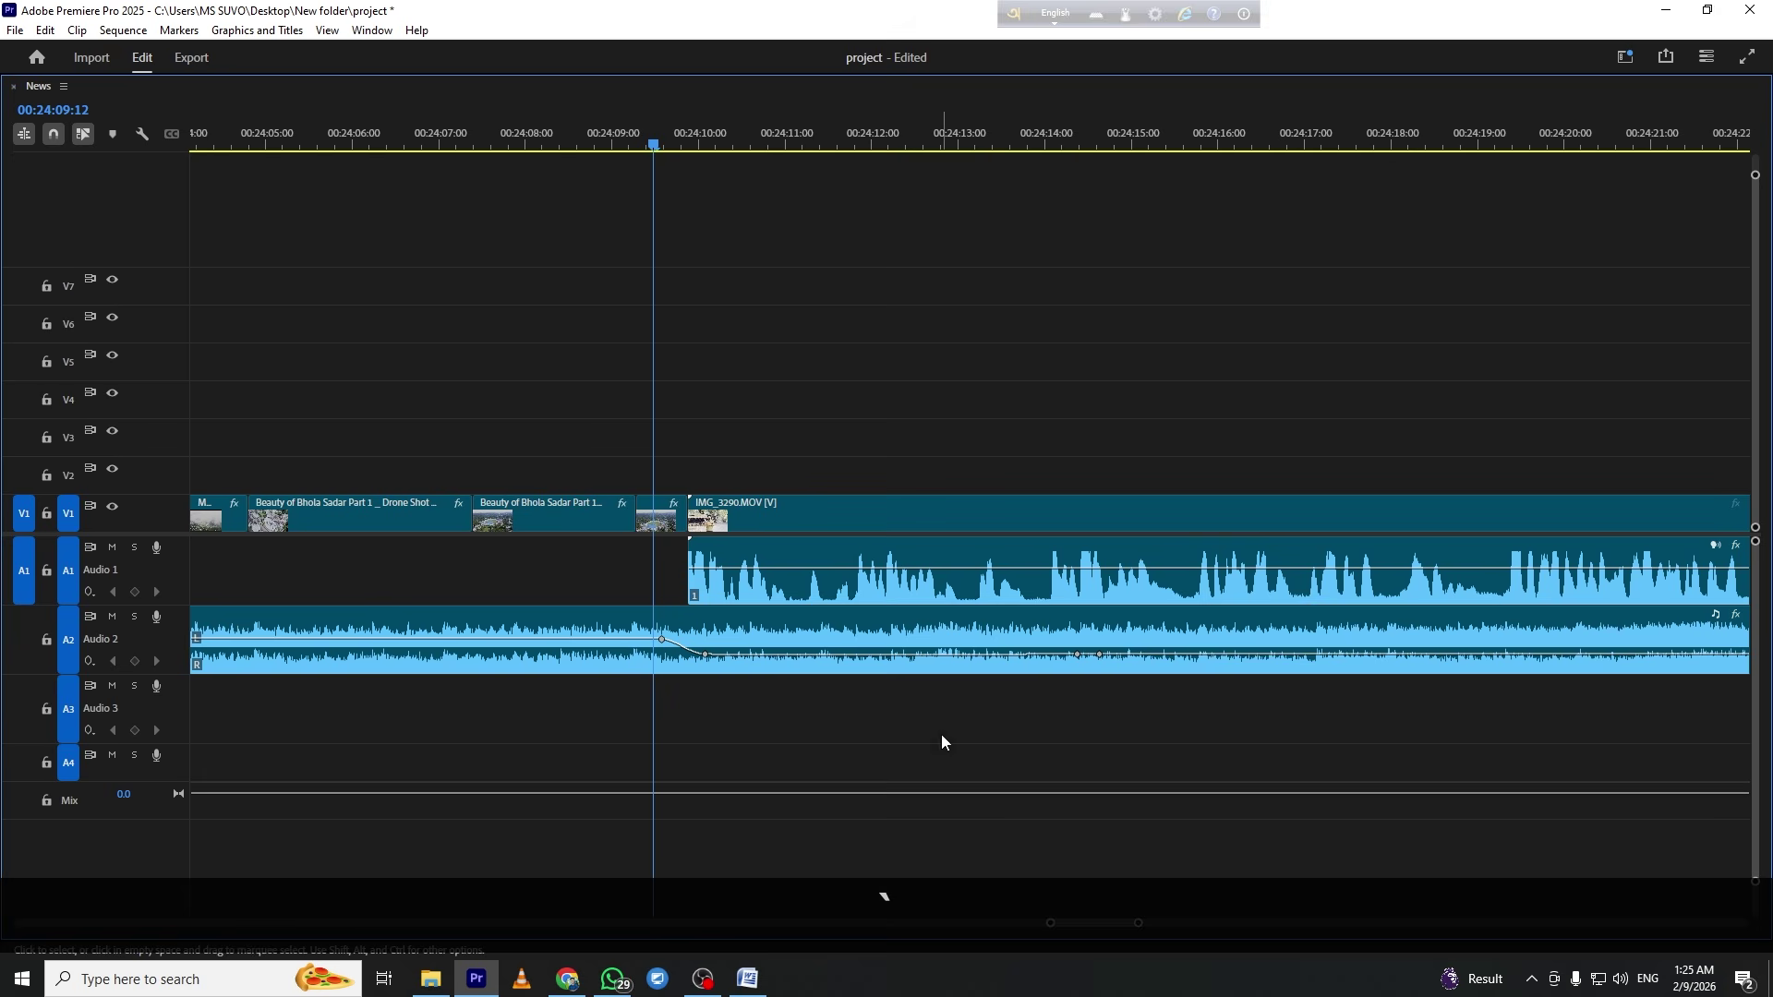
pyautogui.click(923, 663)
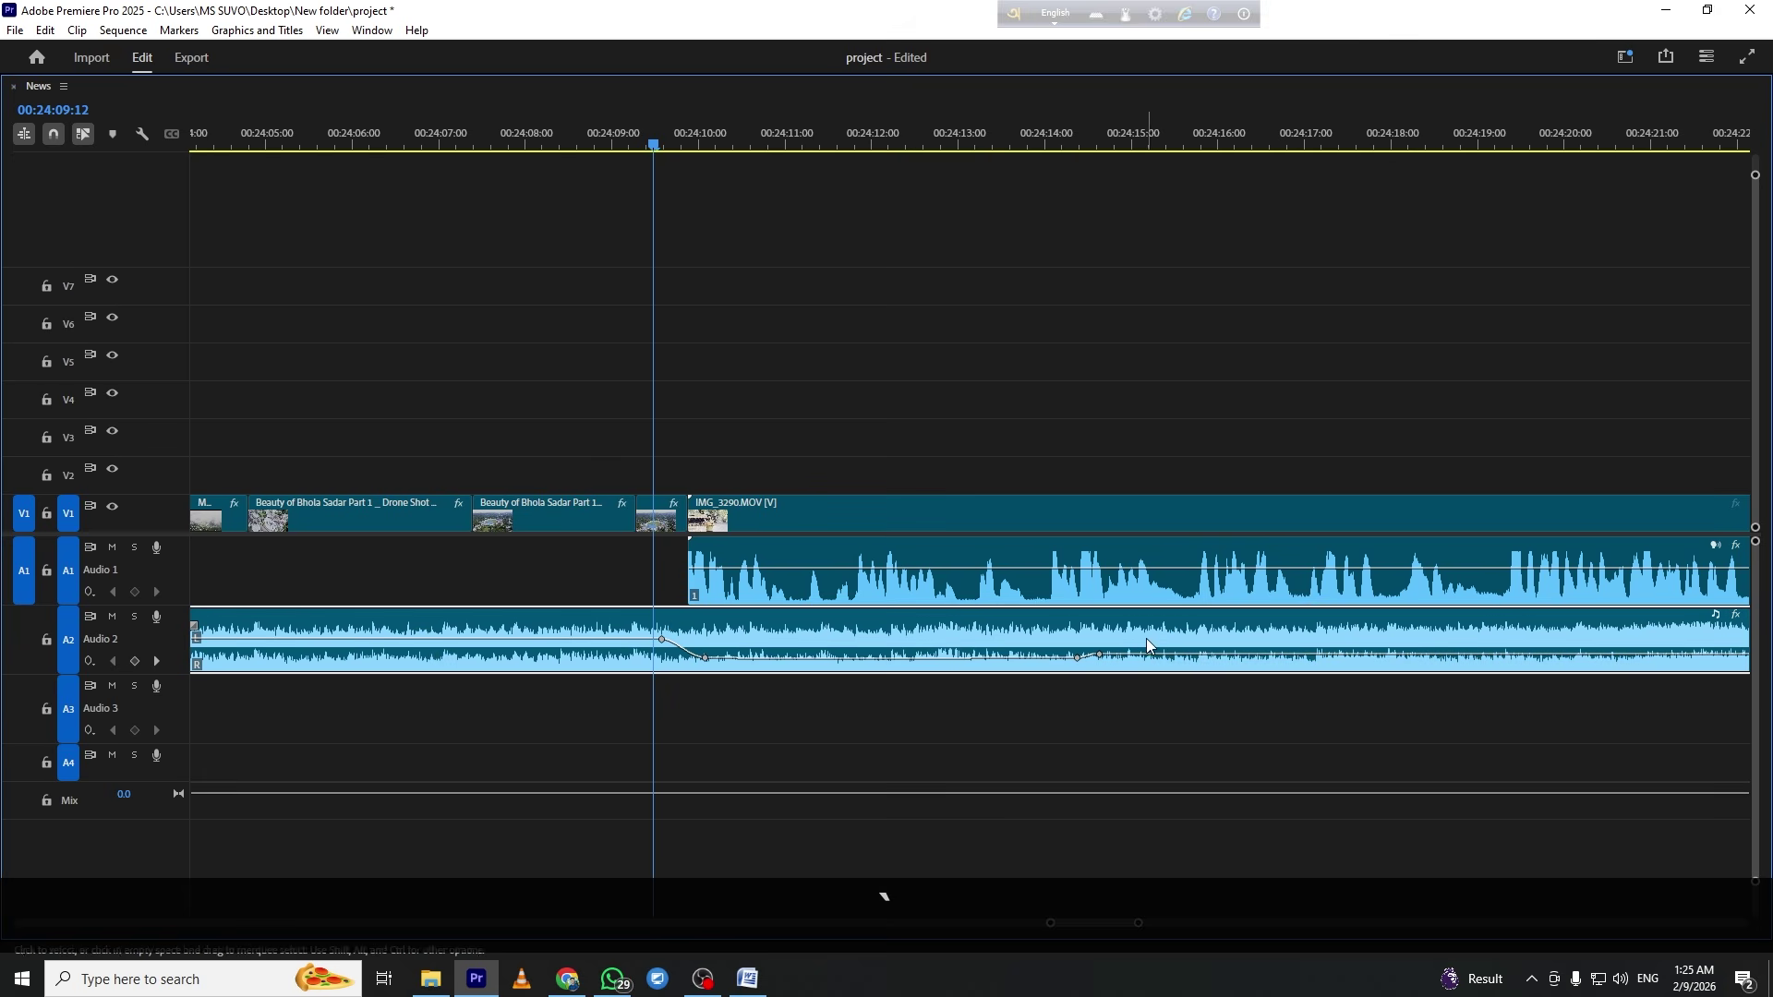
pyautogui.press('space')
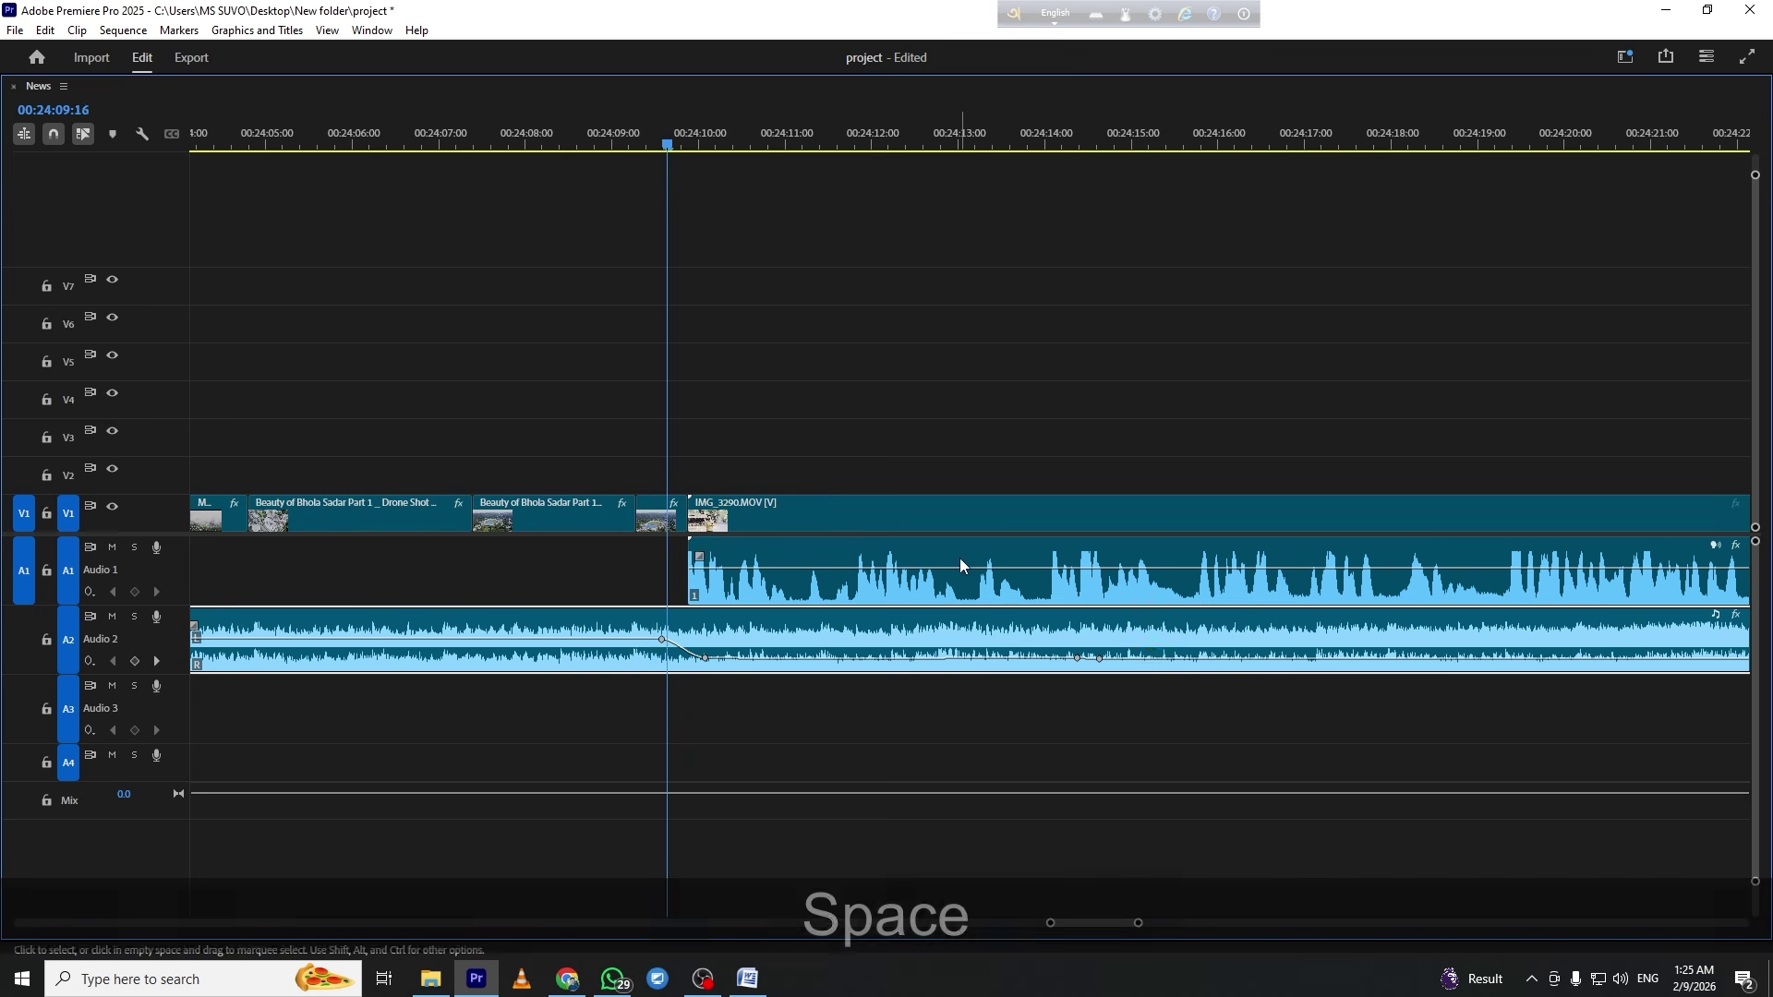
pyautogui.click(1043, 355)
pyautogui.press('`')
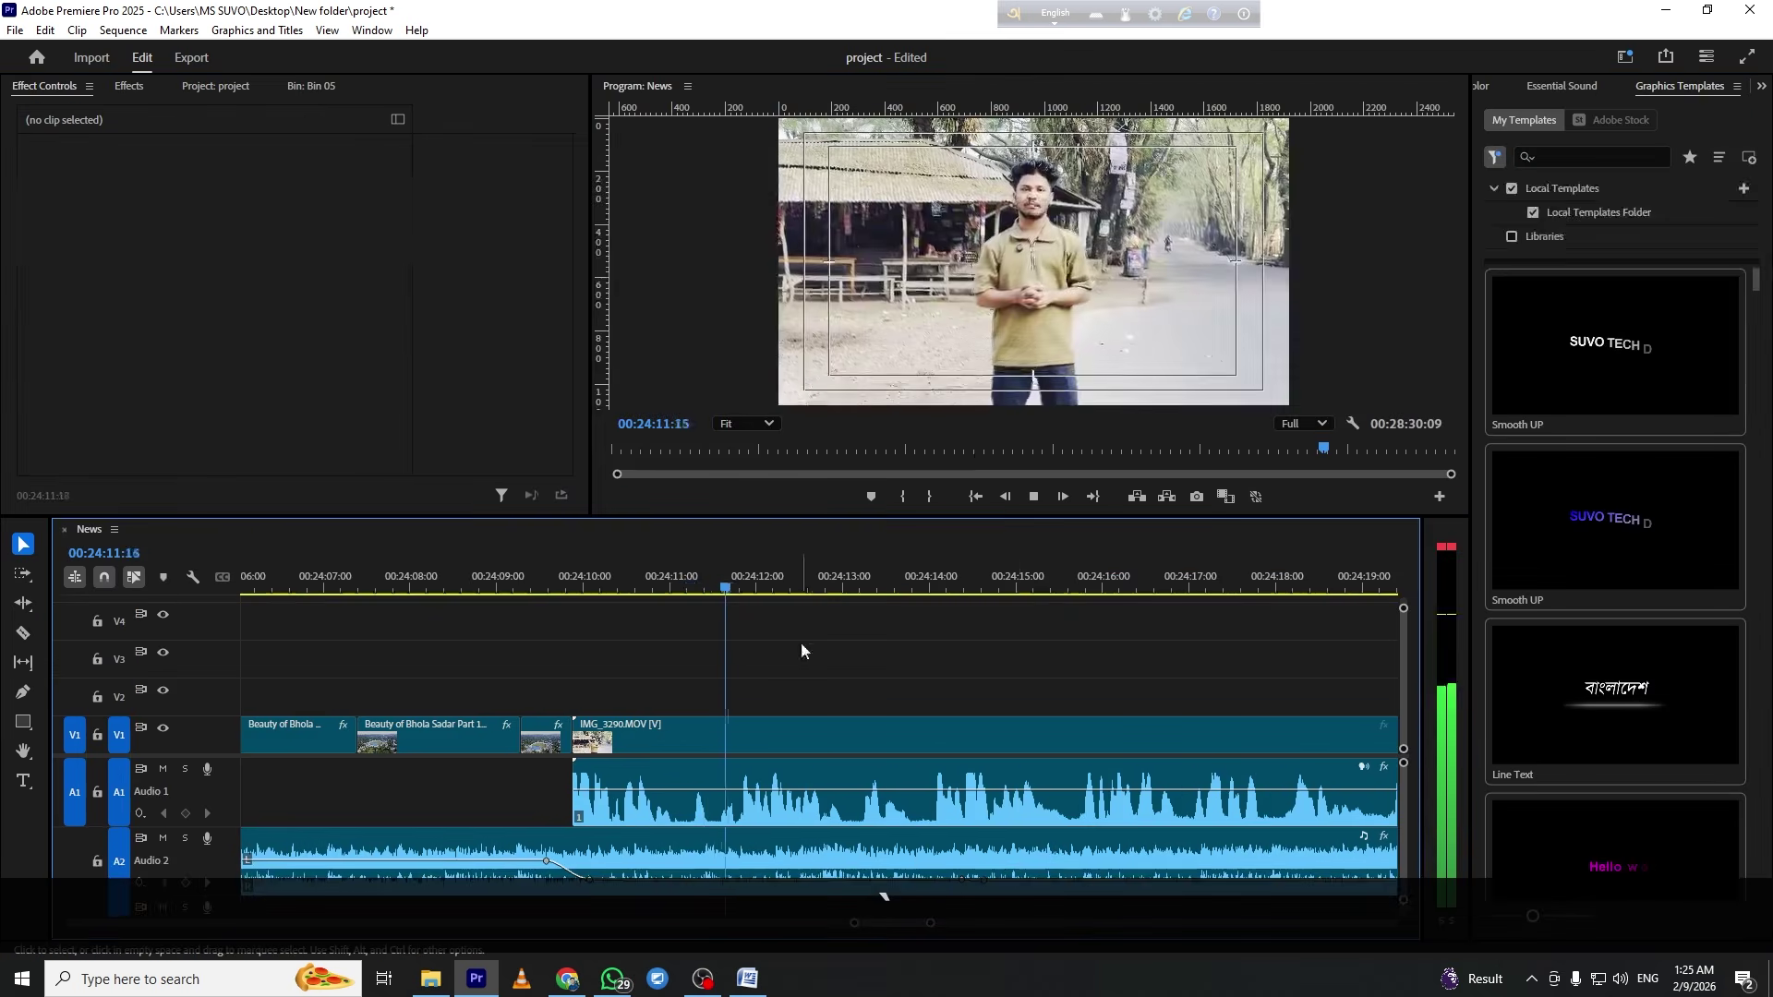
# Replay the transition from the last drone shot into IMG_3290.MOV to check the music fade against the presenter's voice
pyautogui.click(752, 612)
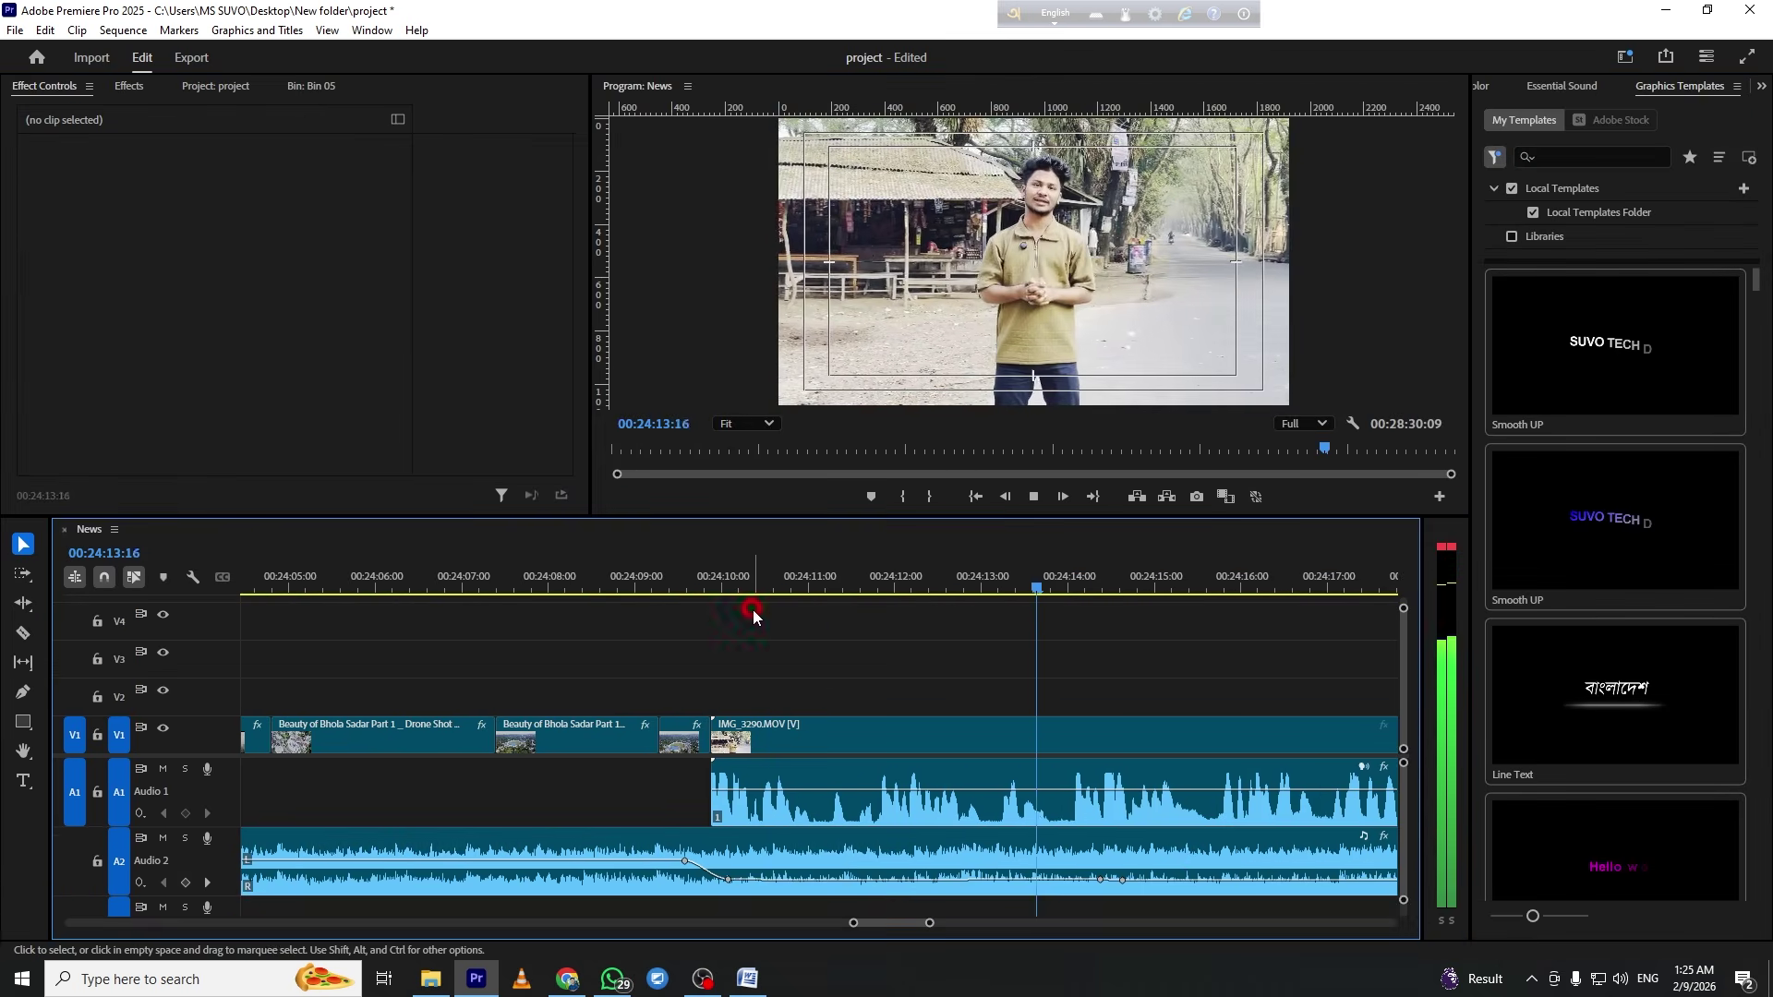
pyautogui.press('`')
pyautogui.press('`')
pyautogui.press('space')
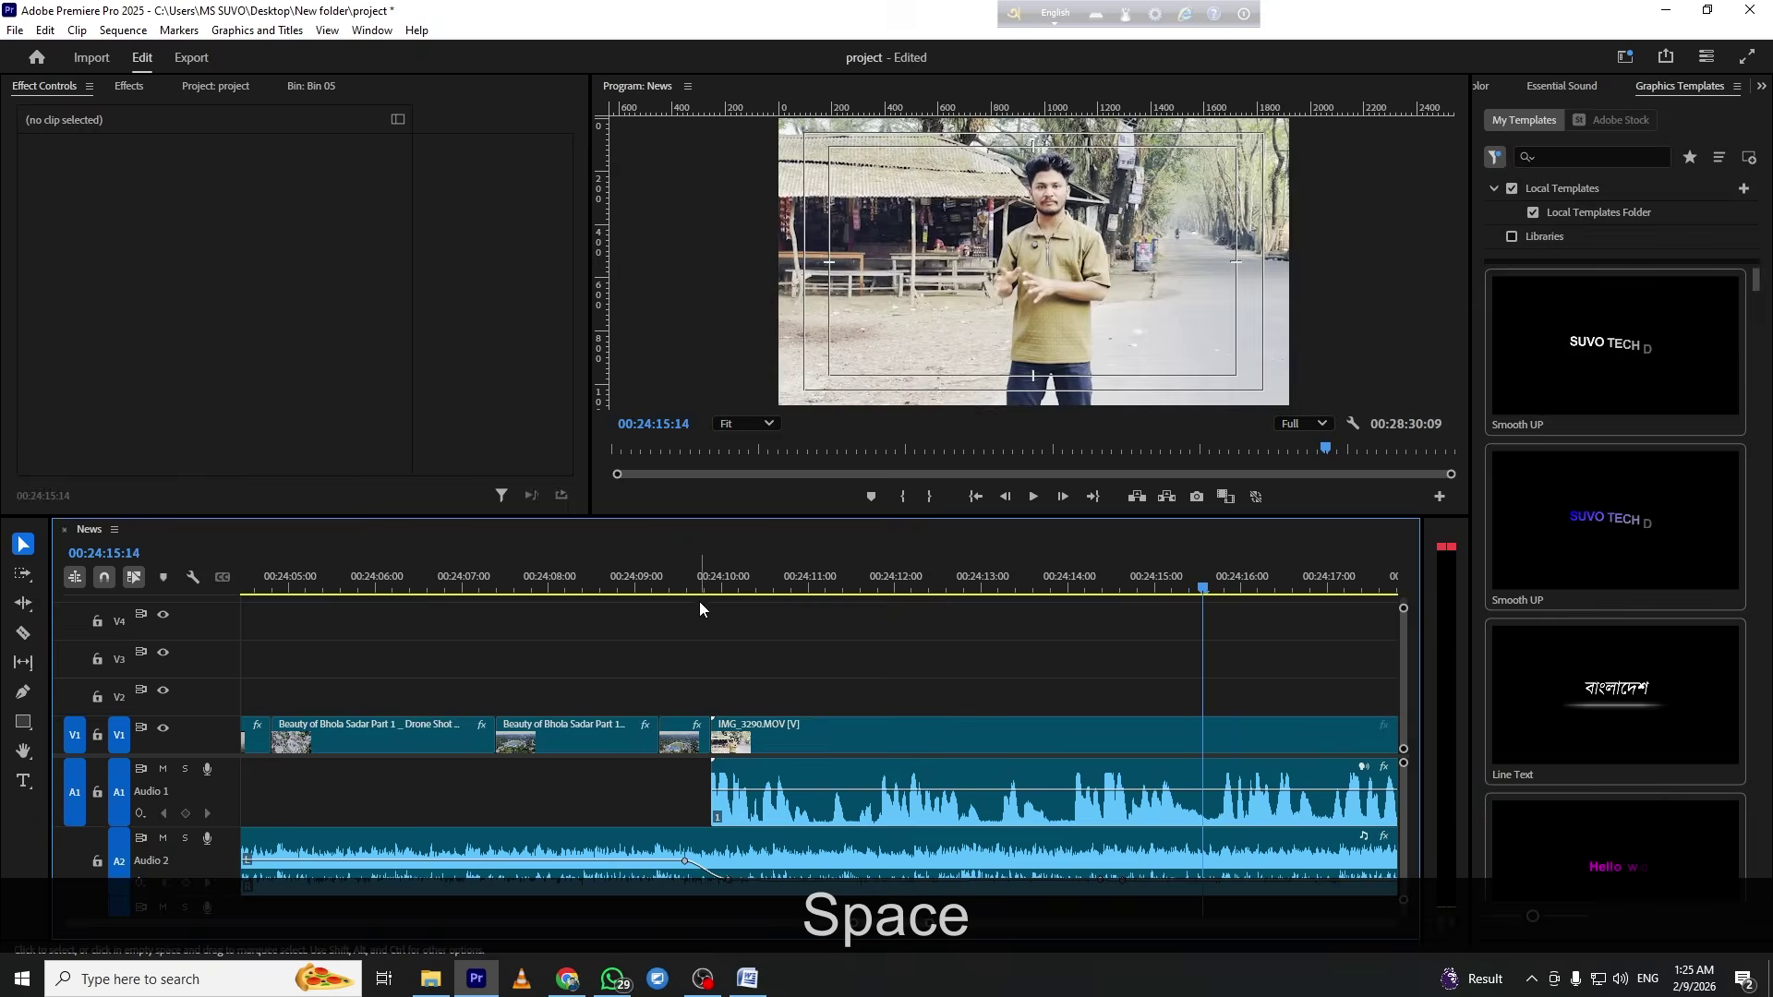
pyautogui.click(702, 584)
pyautogui.press('space')
pyautogui.press('space')
pyautogui.press('=')
pyautogui.press('=')
pyautogui.press('=')
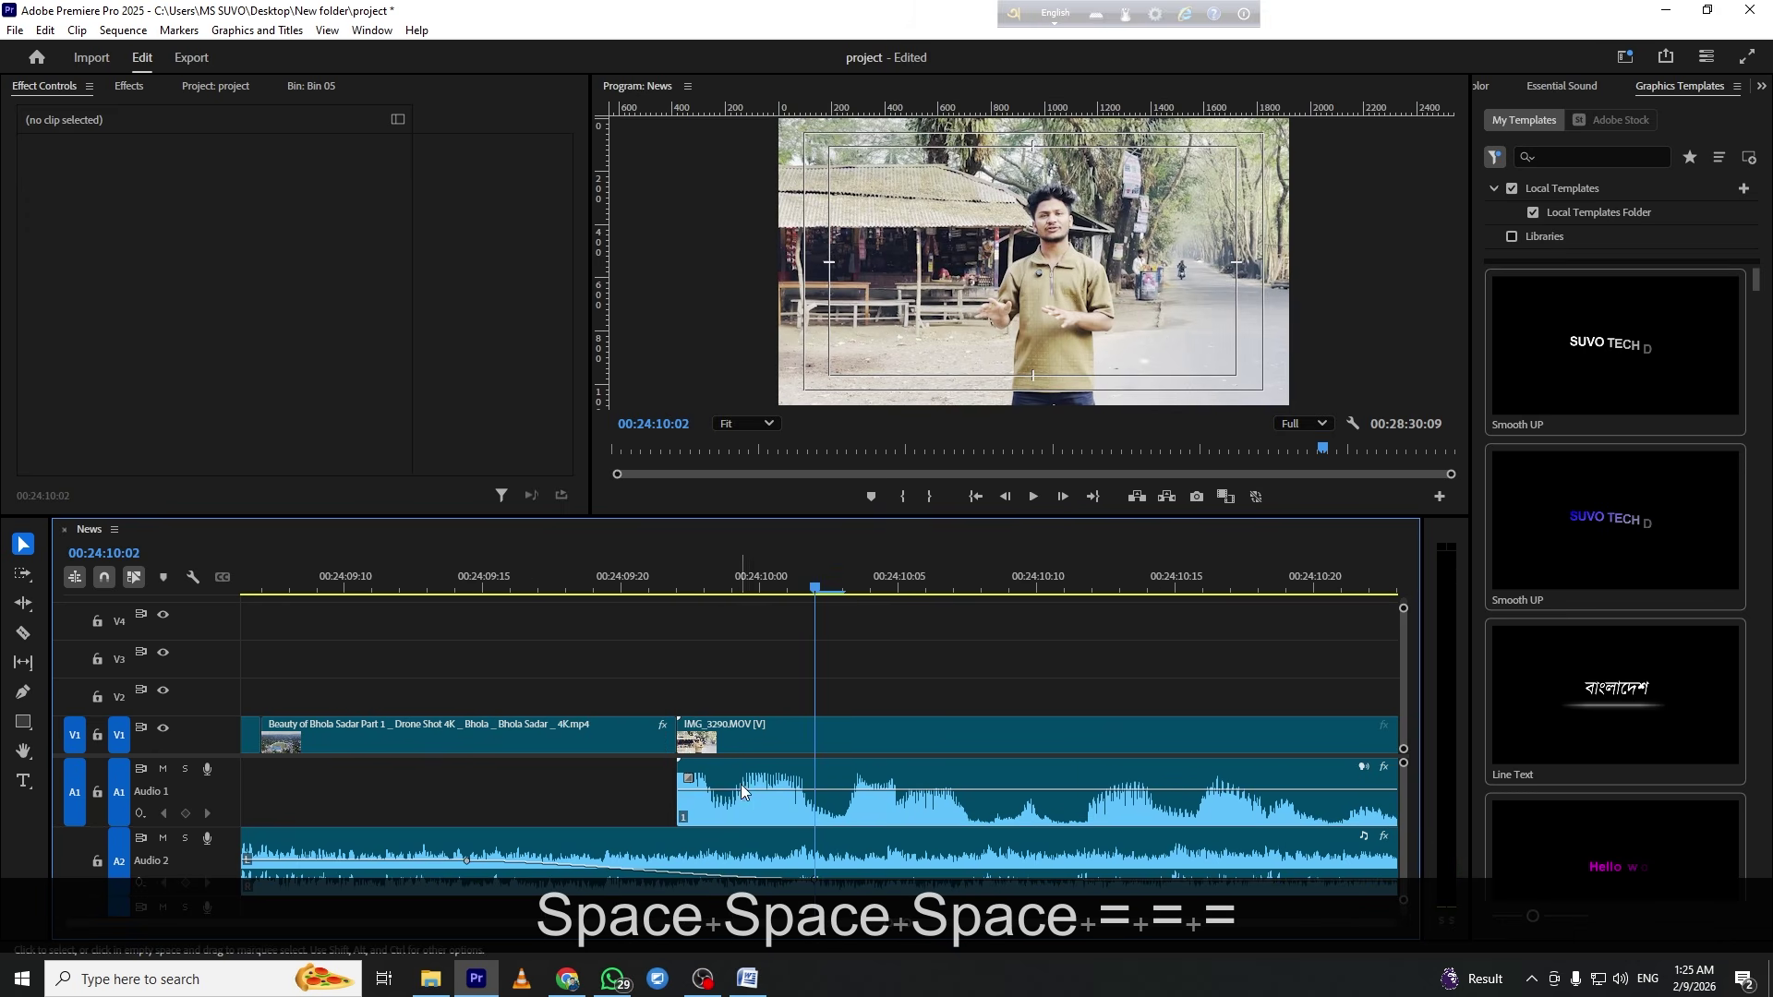
pyautogui.click(655, 580)
pyautogui.press('space')
pyautogui.click(447, 581)
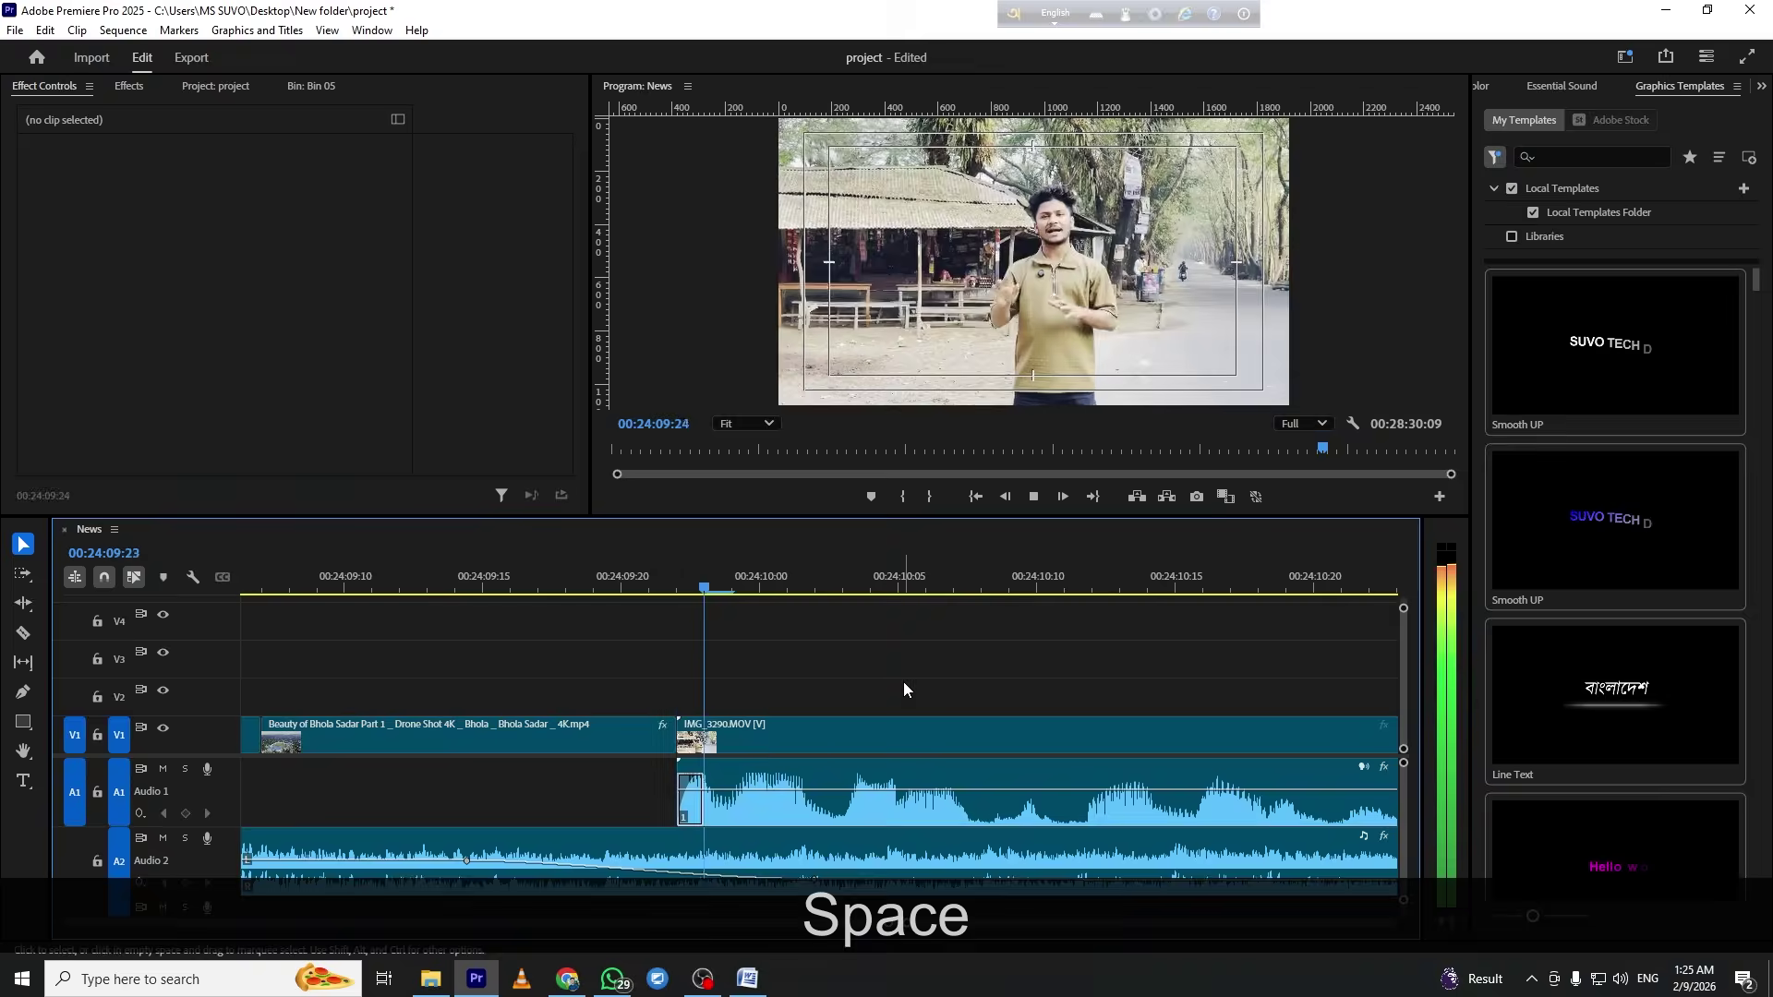
pyautogui.click(833, 639)
# Play the interview clips from the start of IMG_3311.MOV to review their cuts and music
pyautogui.press('-')
pyautogui.press('-')
pyautogui.press('-')
pyautogui.press('-')
pyautogui.press('-')
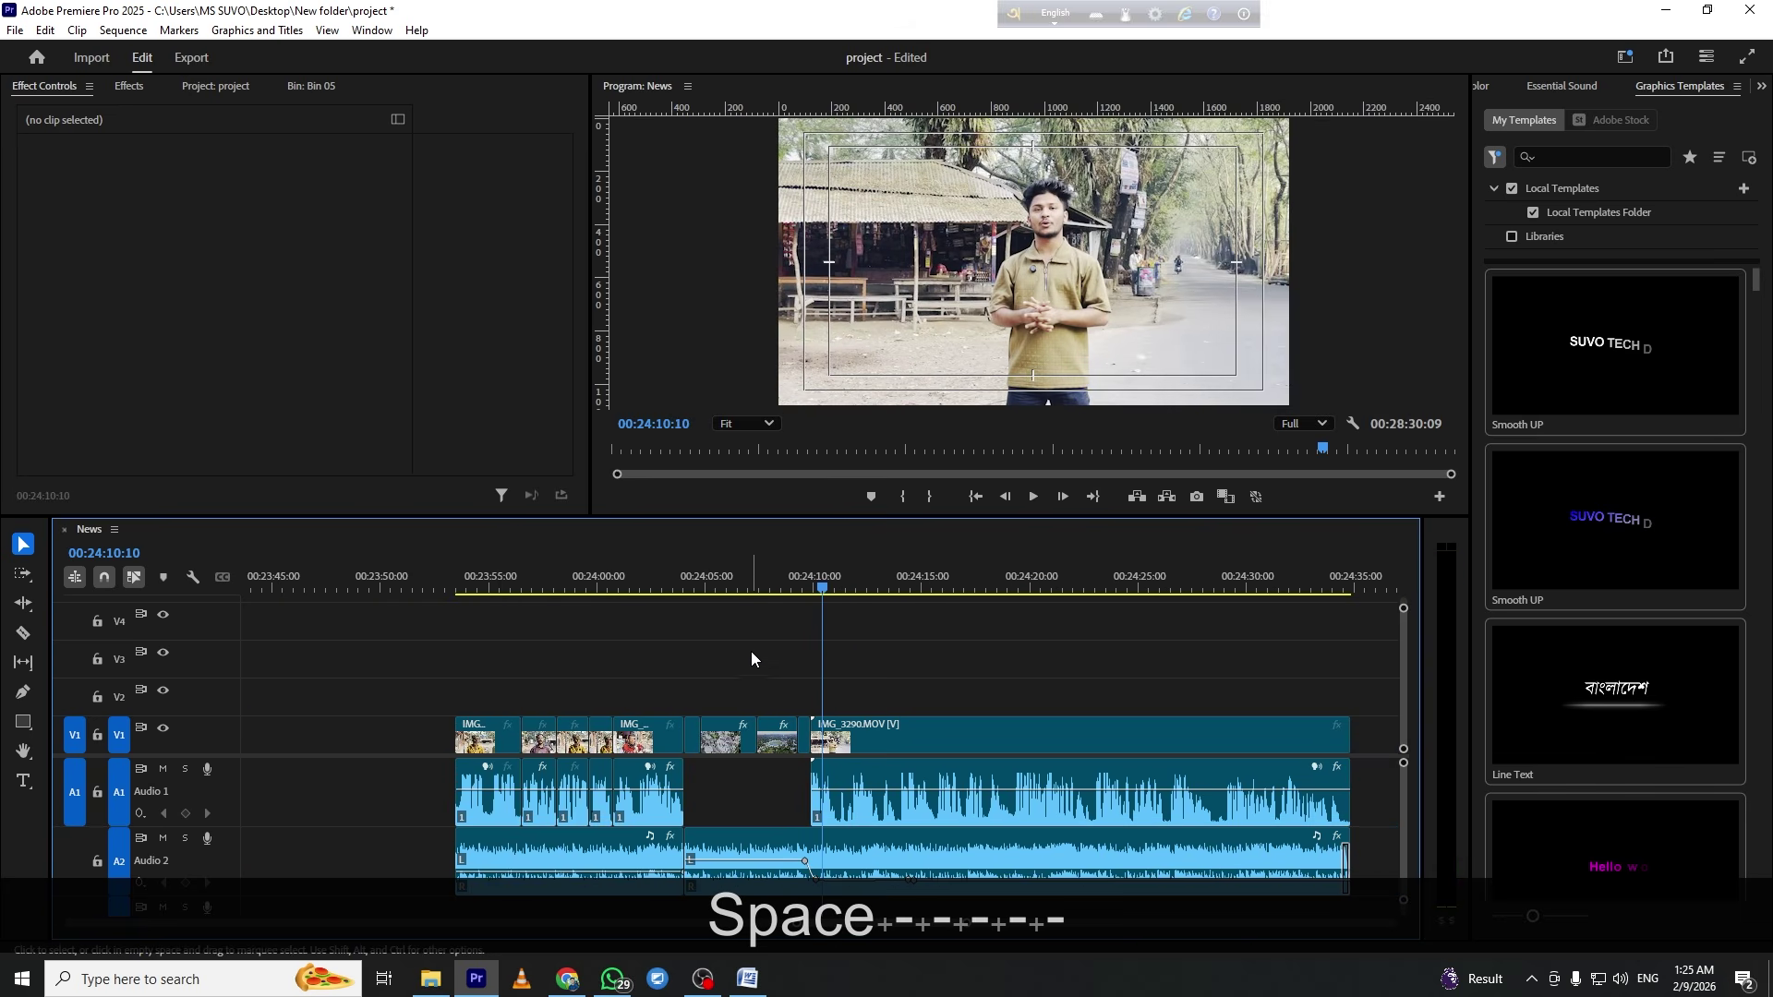
pyautogui.moveTo(453, 586); pyautogui.dragTo(467, 592)
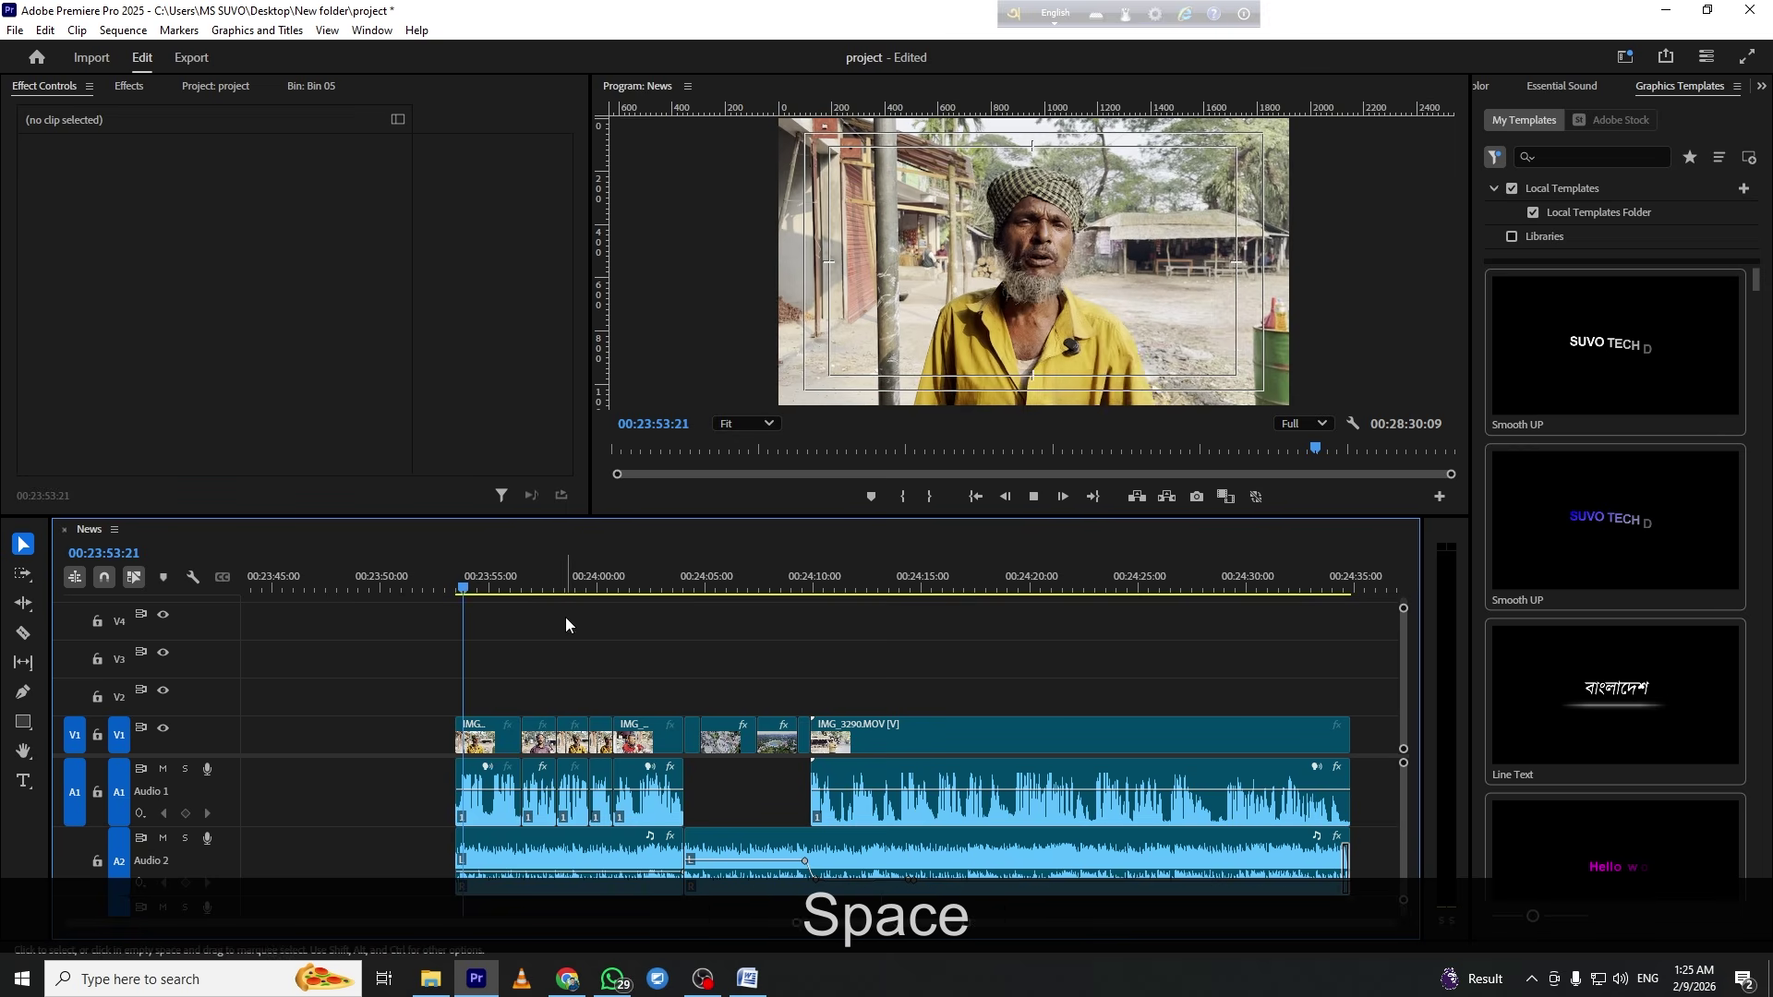
pyautogui.press('=')
pyautogui.press('=')
pyautogui.press('-')
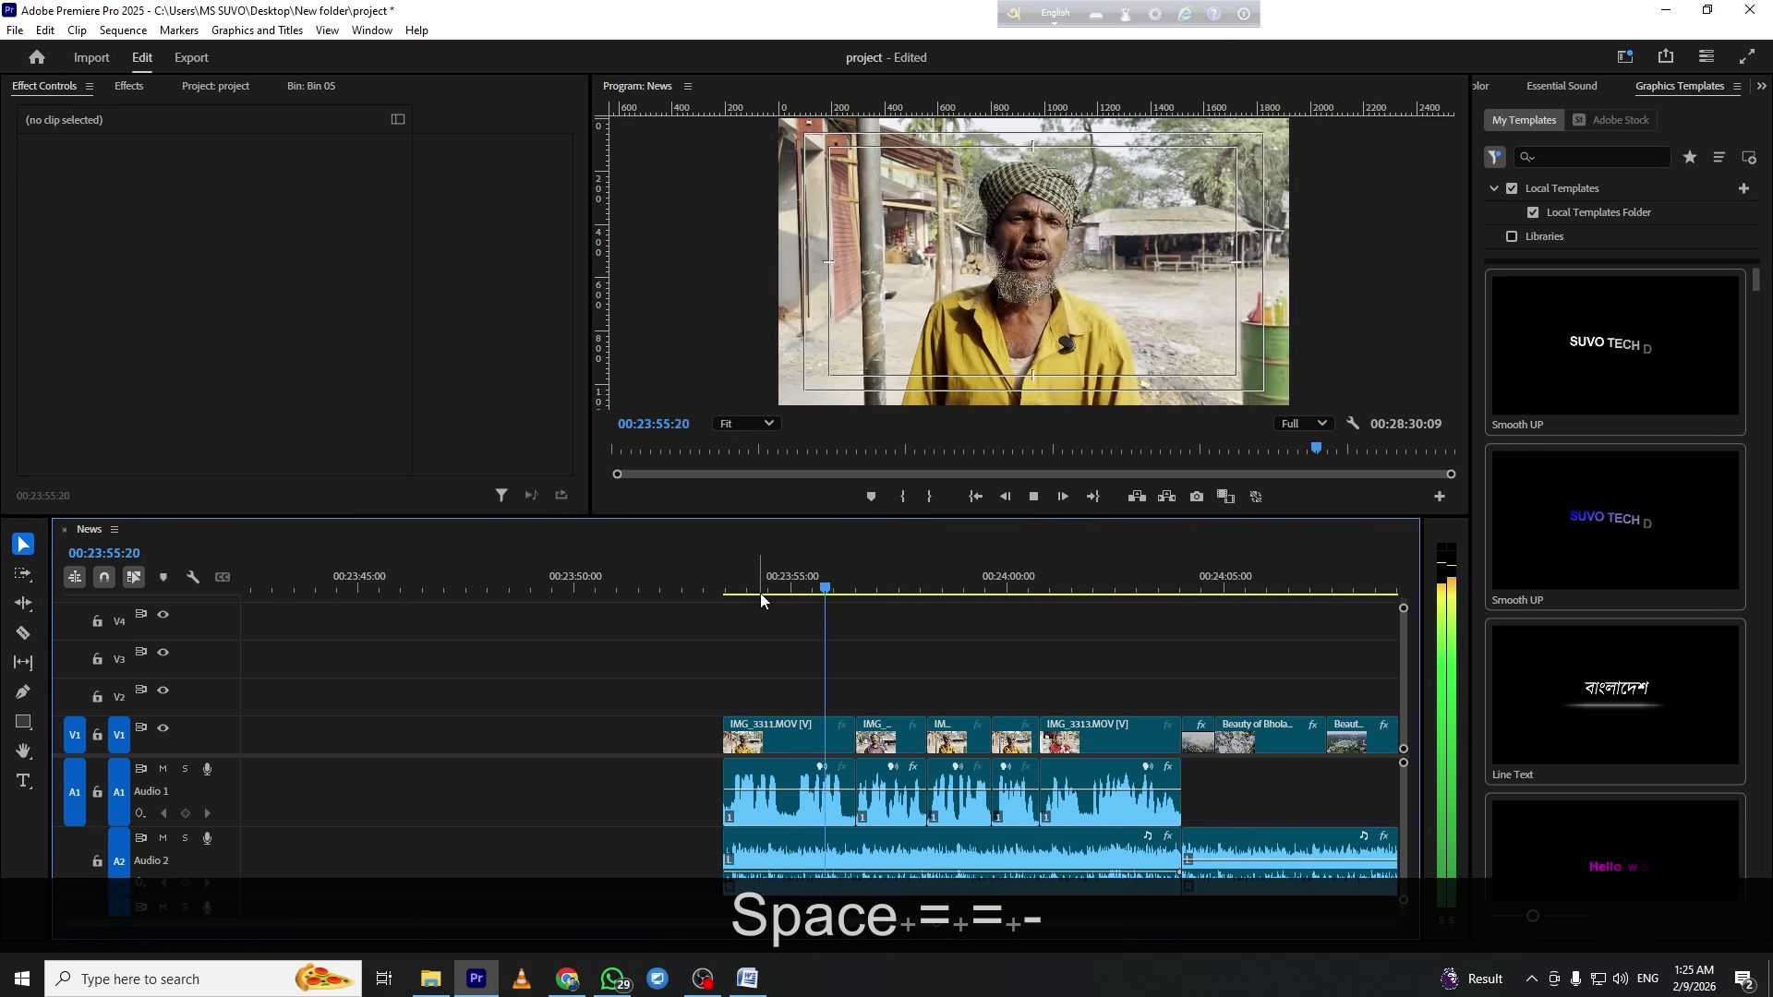
pyautogui.click(718, 570)
pyautogui.press('space')
pyautogui.scroll(-2, 888, 646)
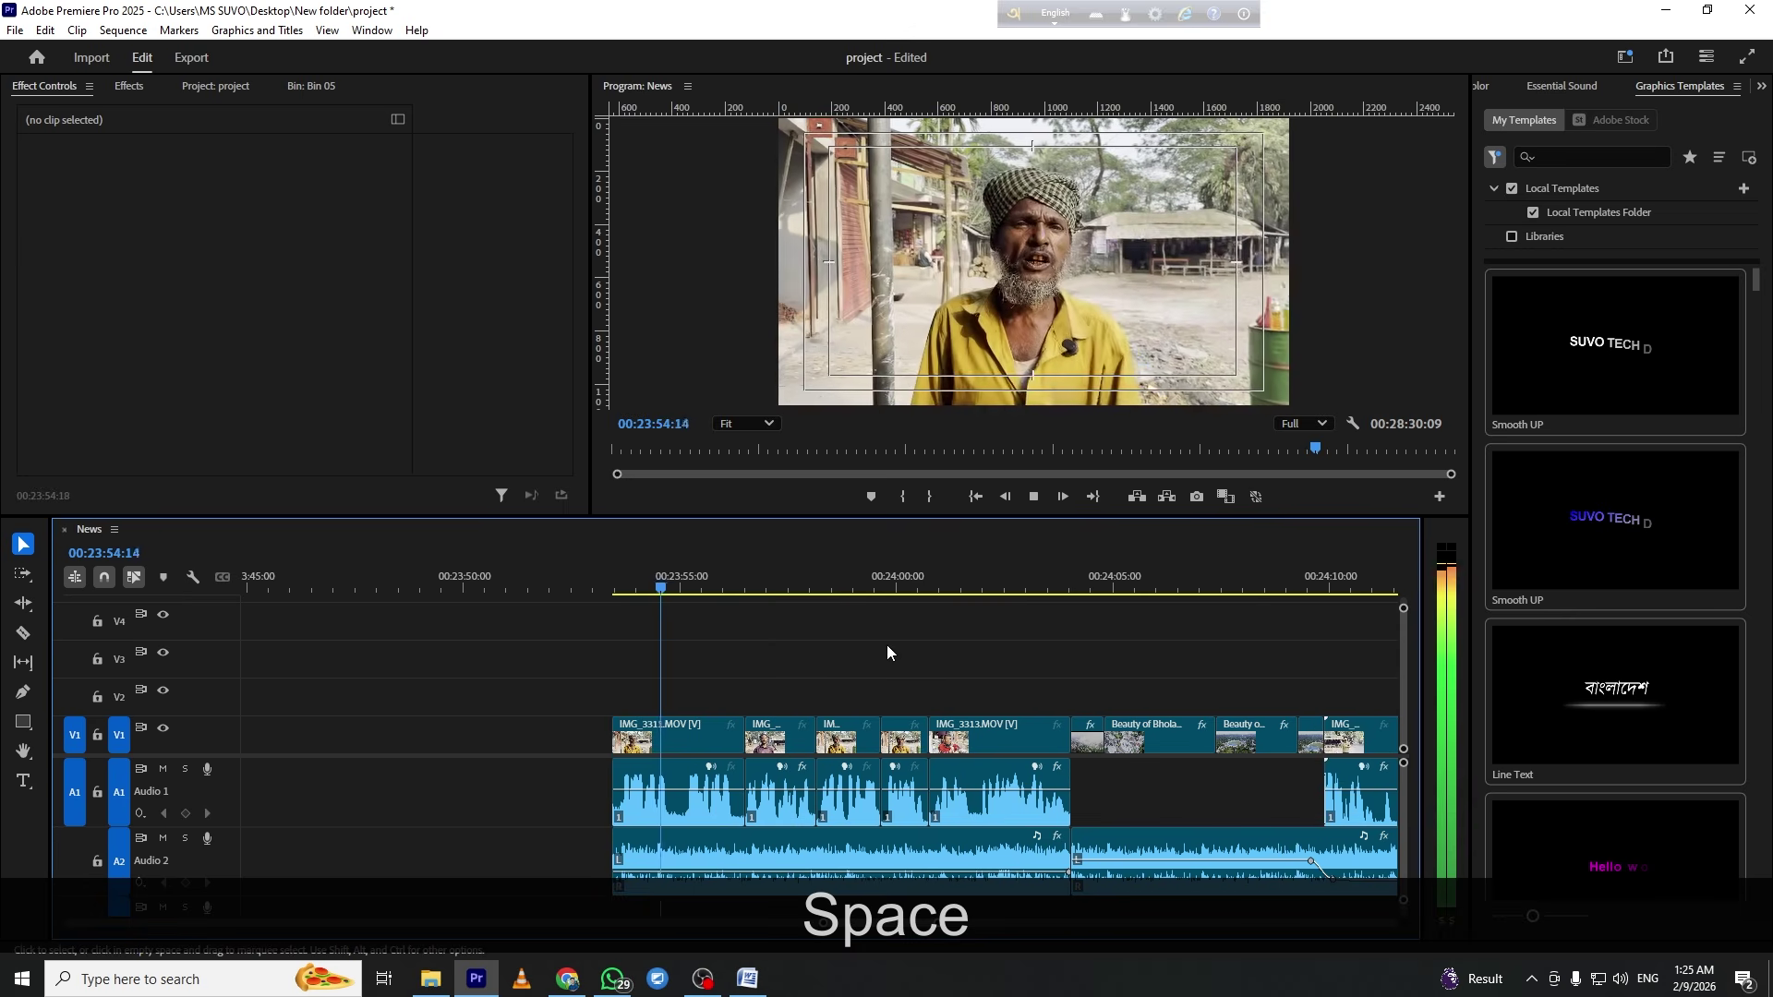
pyautogui.scroll(-2, 917, 635)
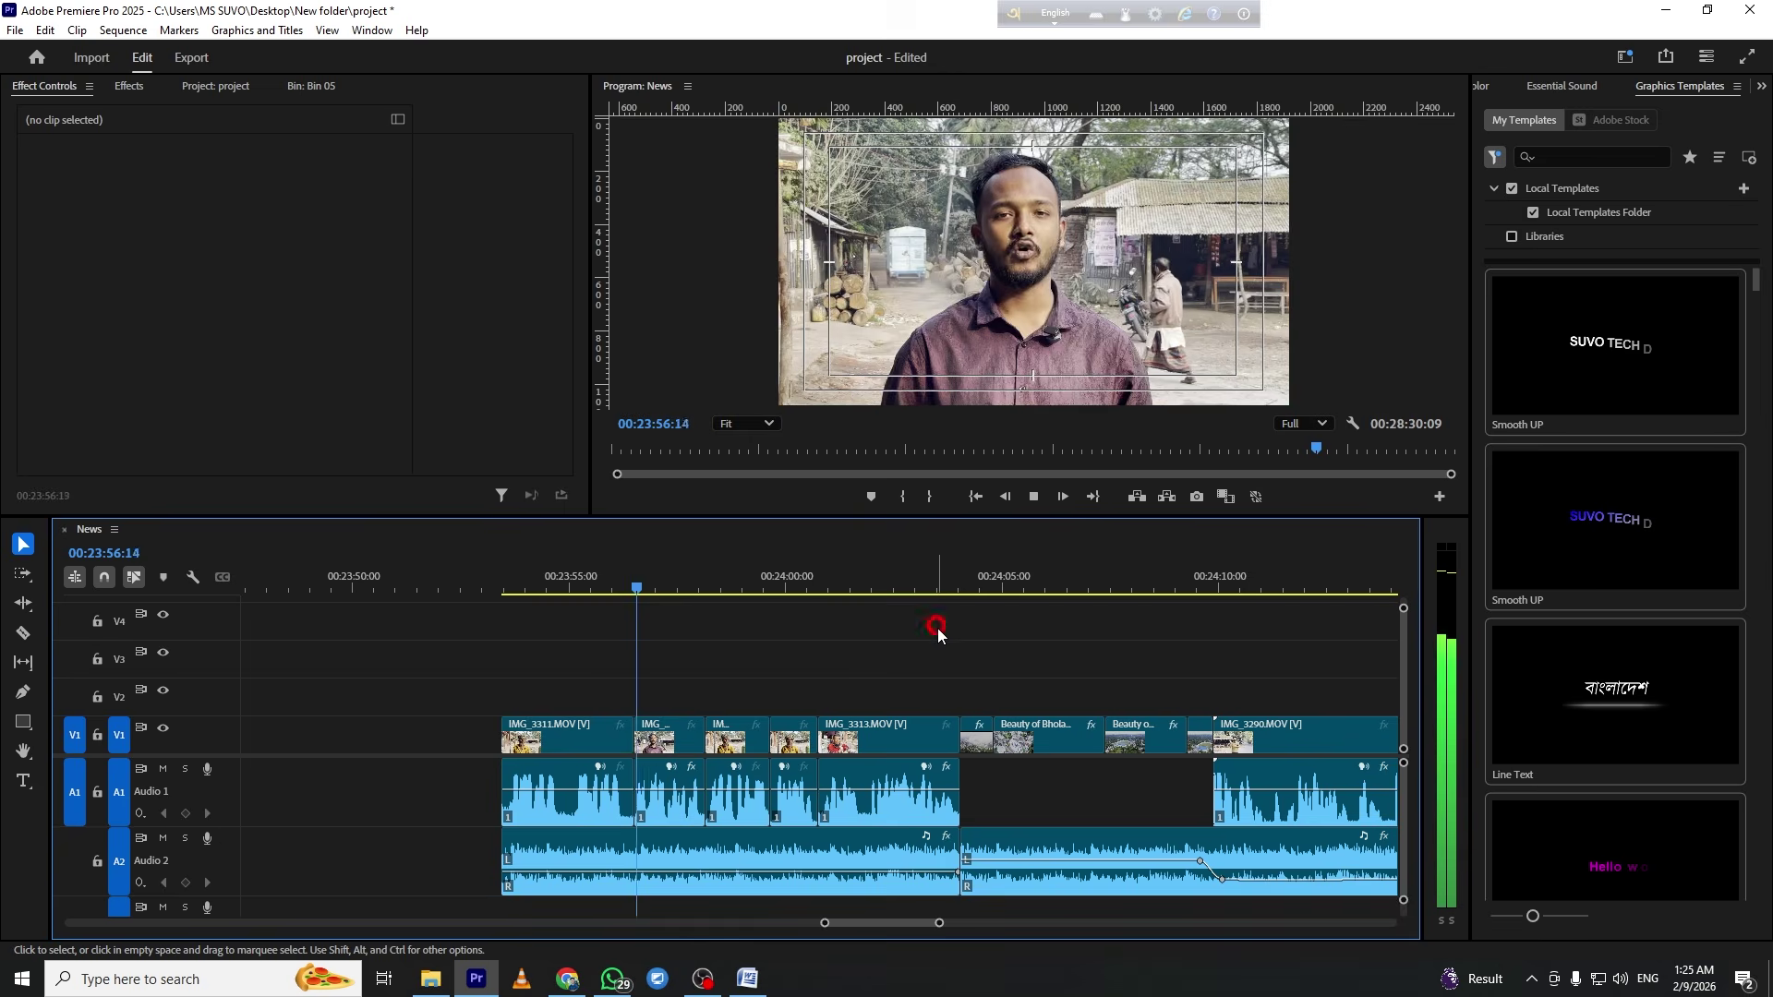
# Move the playhead to the cut between IMG_3311.MOV and IMG_3316.MOV at 00:23:56:13
pyautogui.moveTo(706, 589); pyautogui.dragTo(624, 629)
pyautogui.press('=')
pyautogui.press('=')
pyautogui.press('=')
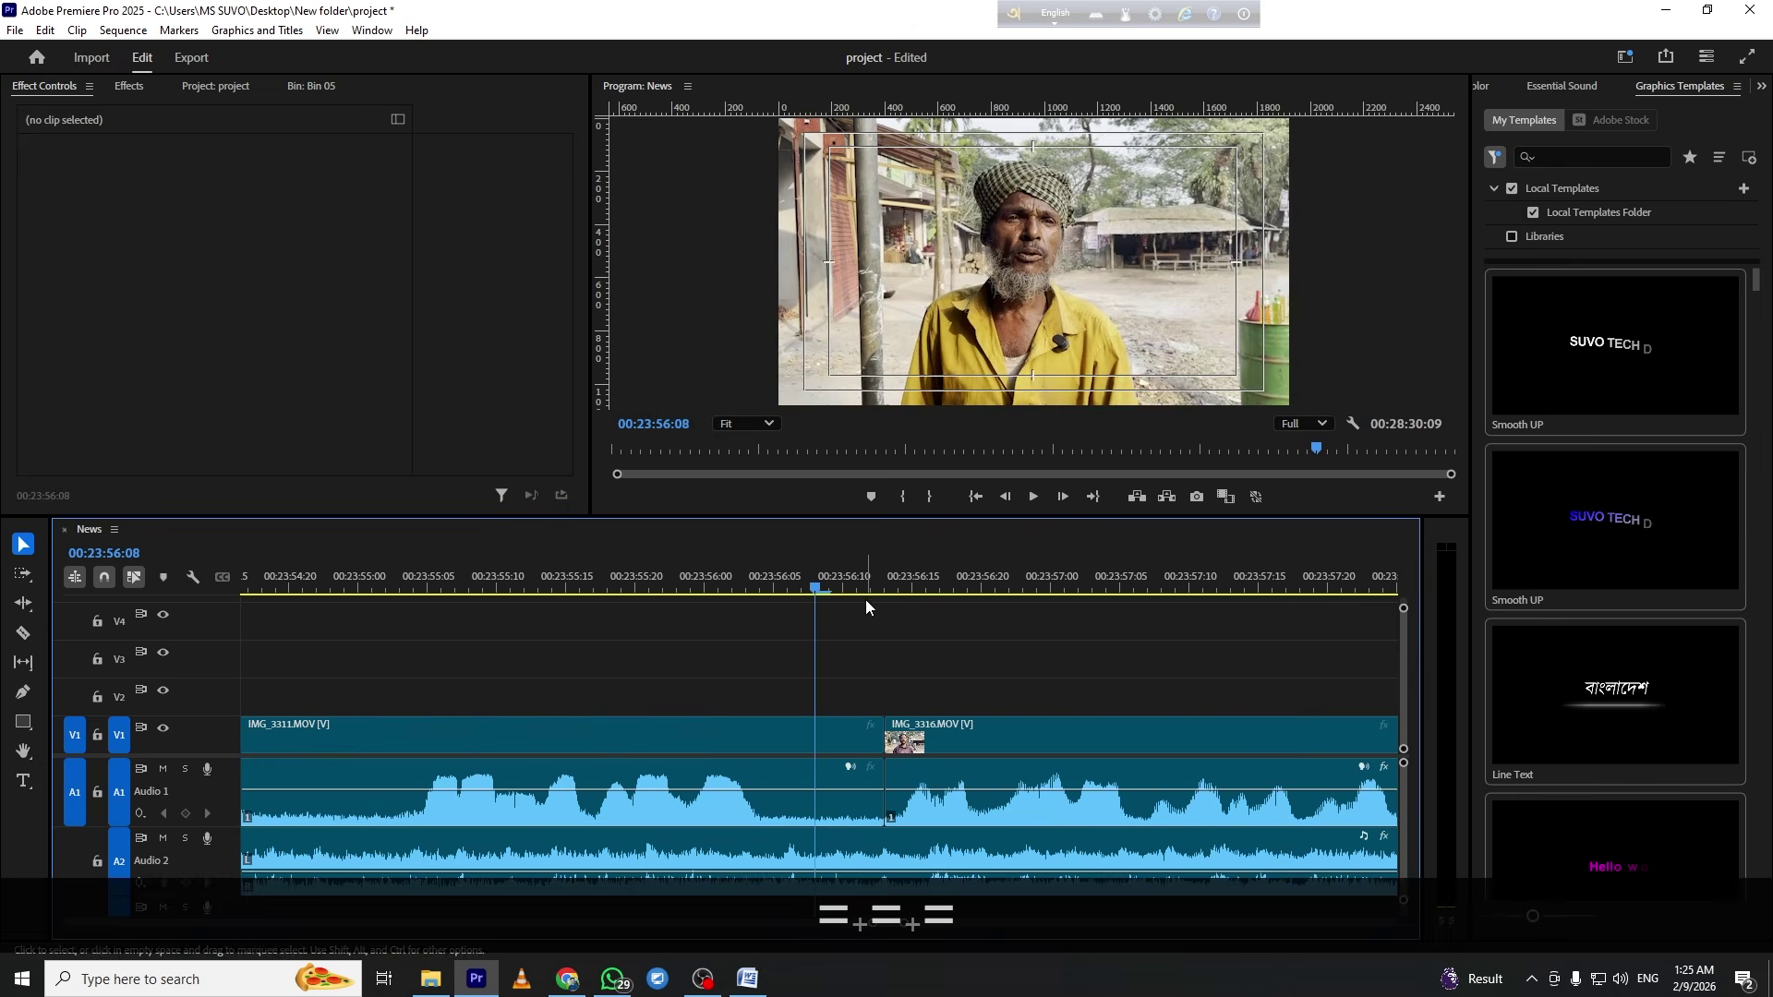
pyautogui.moveTo(868, 596); pyautogui.dragTo(884, 591)
# Open the Premiere Composer extension and show the transitions in the Starter Pack
pyautogui.click(373, 31)
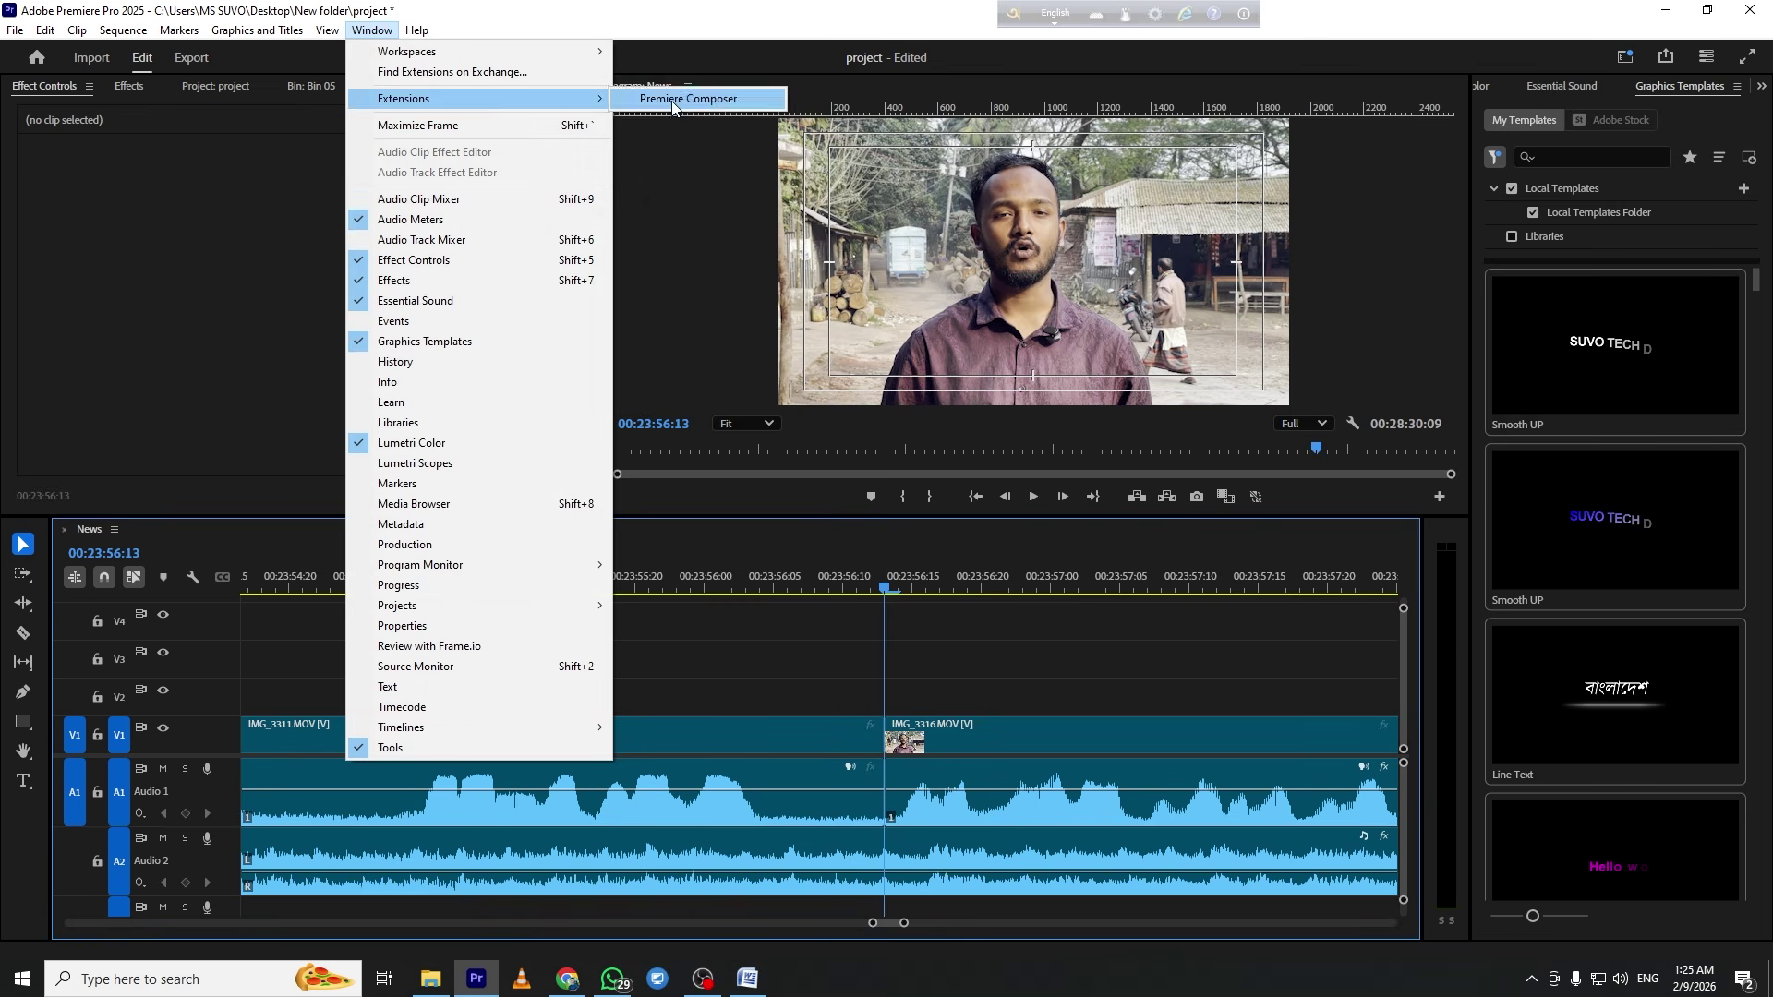
pyautogui.click(688, 99)
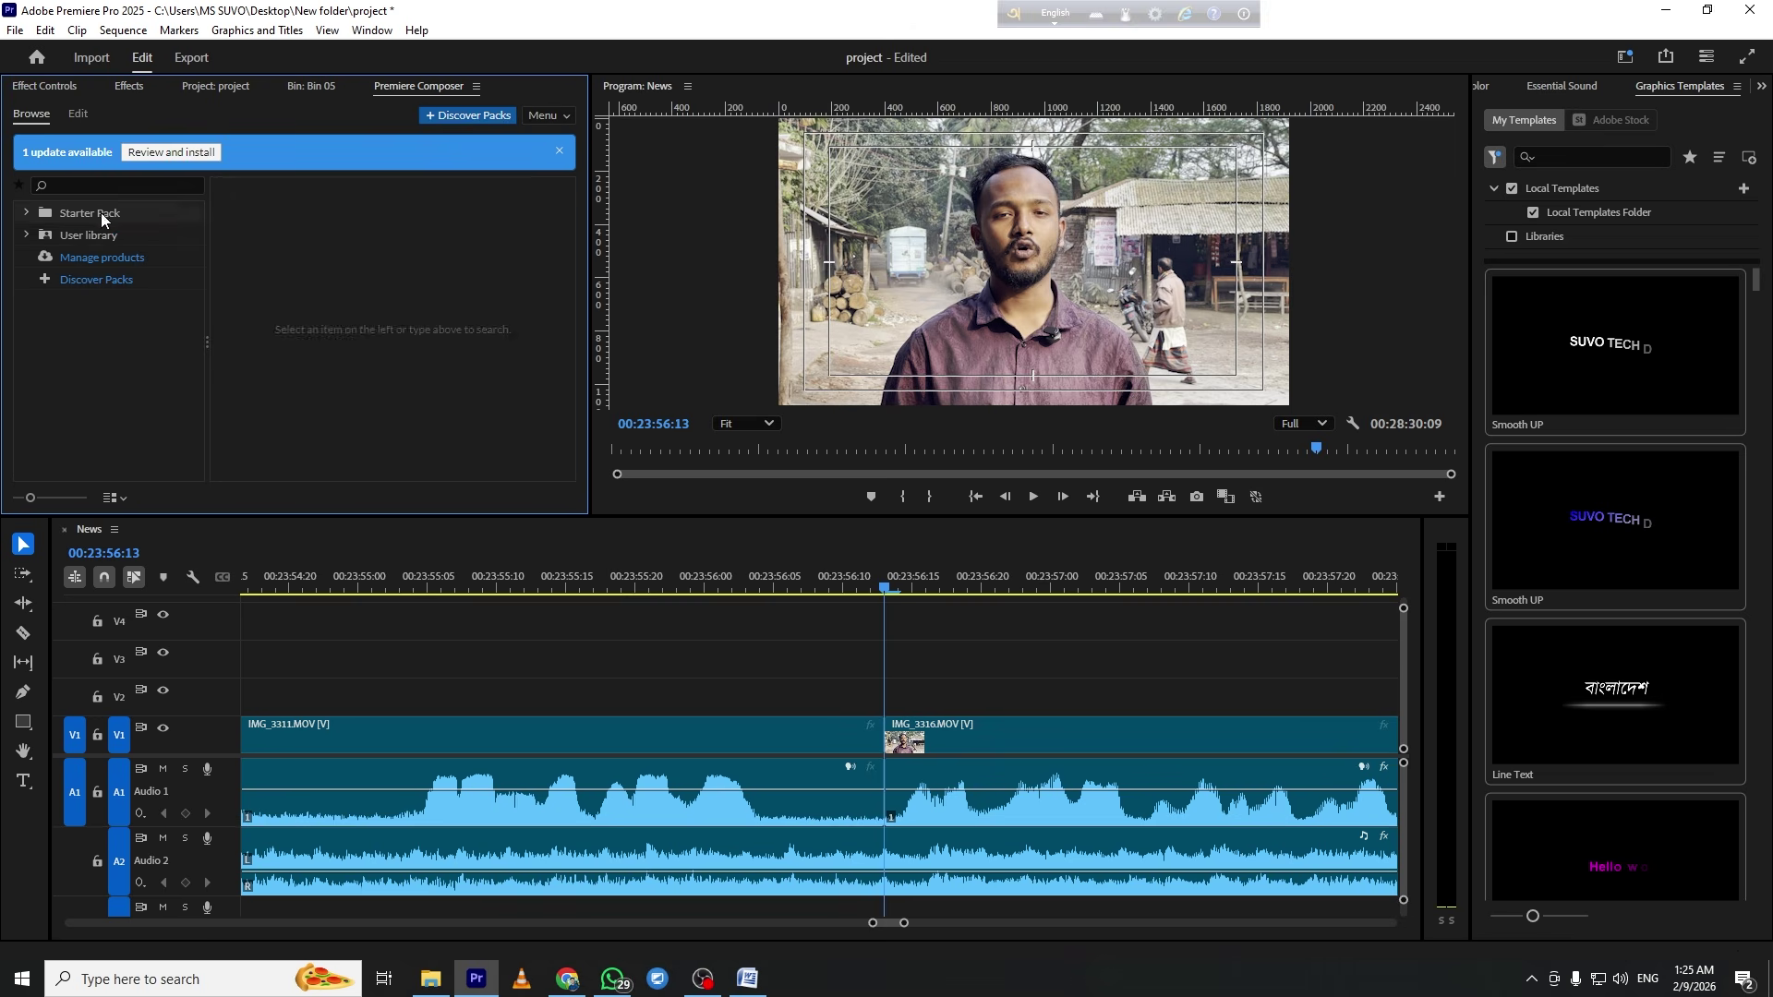
pyautogui.click(101, 215)
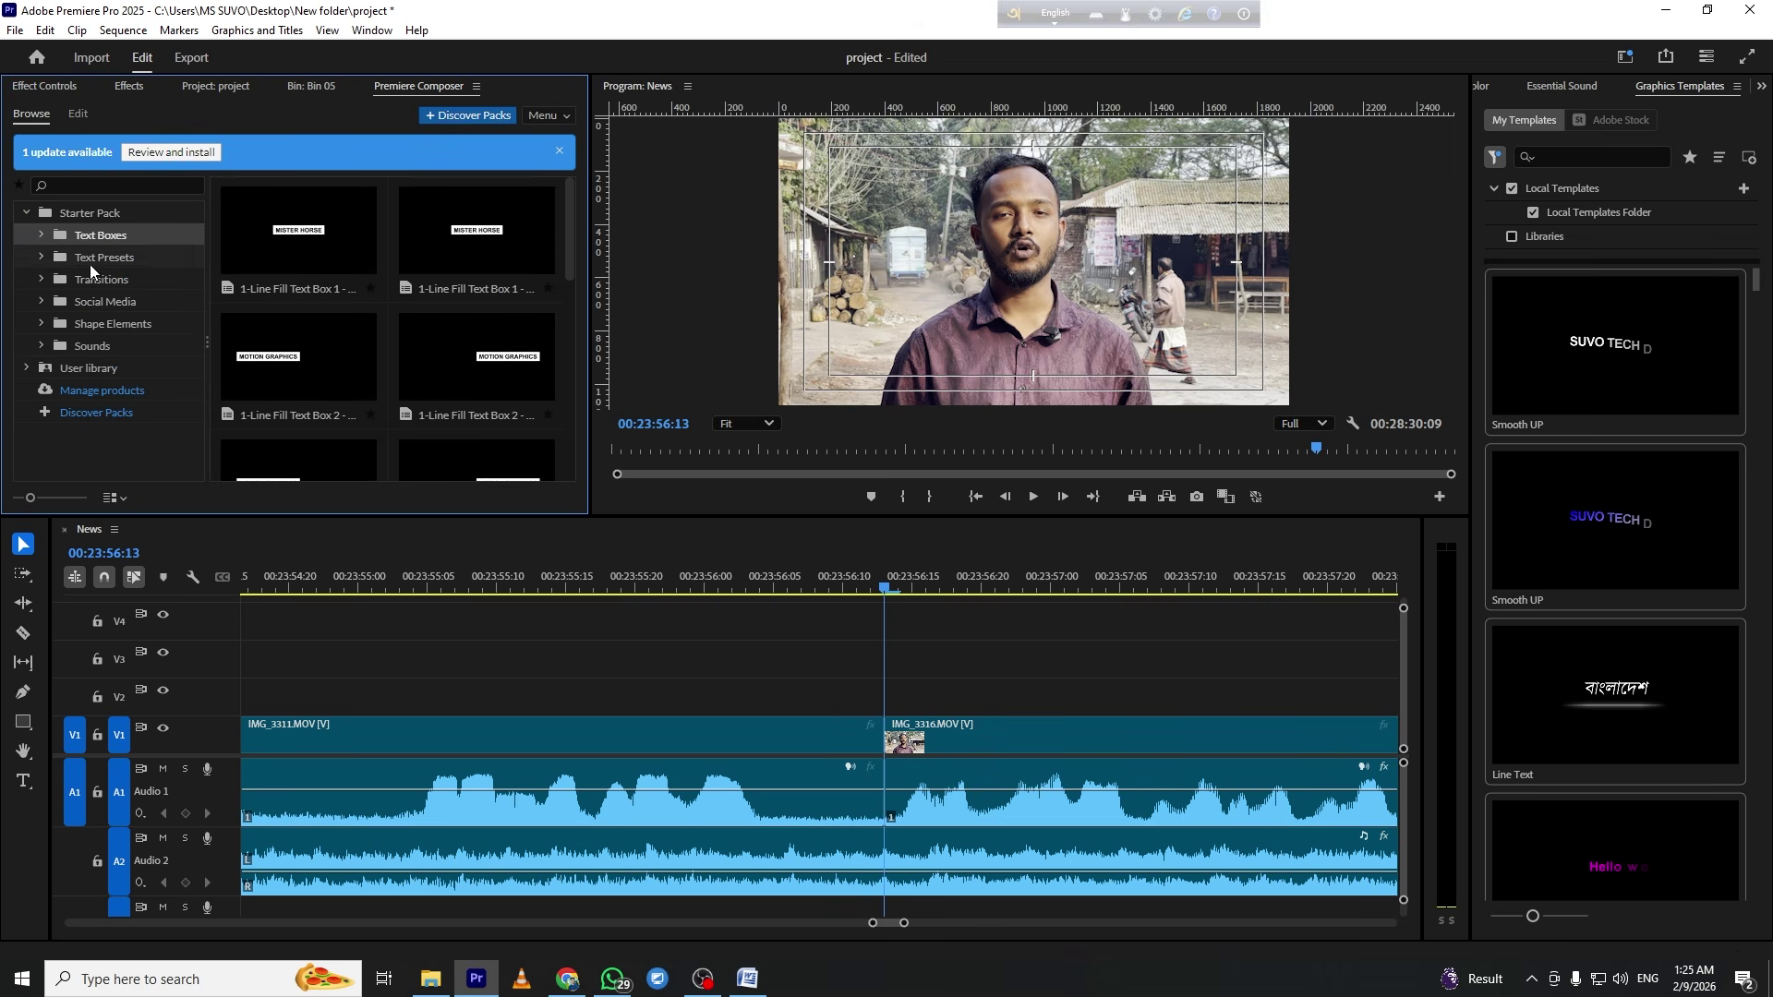
pyautogui.click(101, 279)
# Add the Digital Glitch transition with sound over the IMG_3311.MOV to IMG_3316.MOV cut on V2 and V3, and play it
pyautogui.scroll(-1, 299, 357)
pyautogui.scroll(-2, 299, 356)
pyautogui.moveTo(506, 332); pyautogui.dragTo(930, 657)
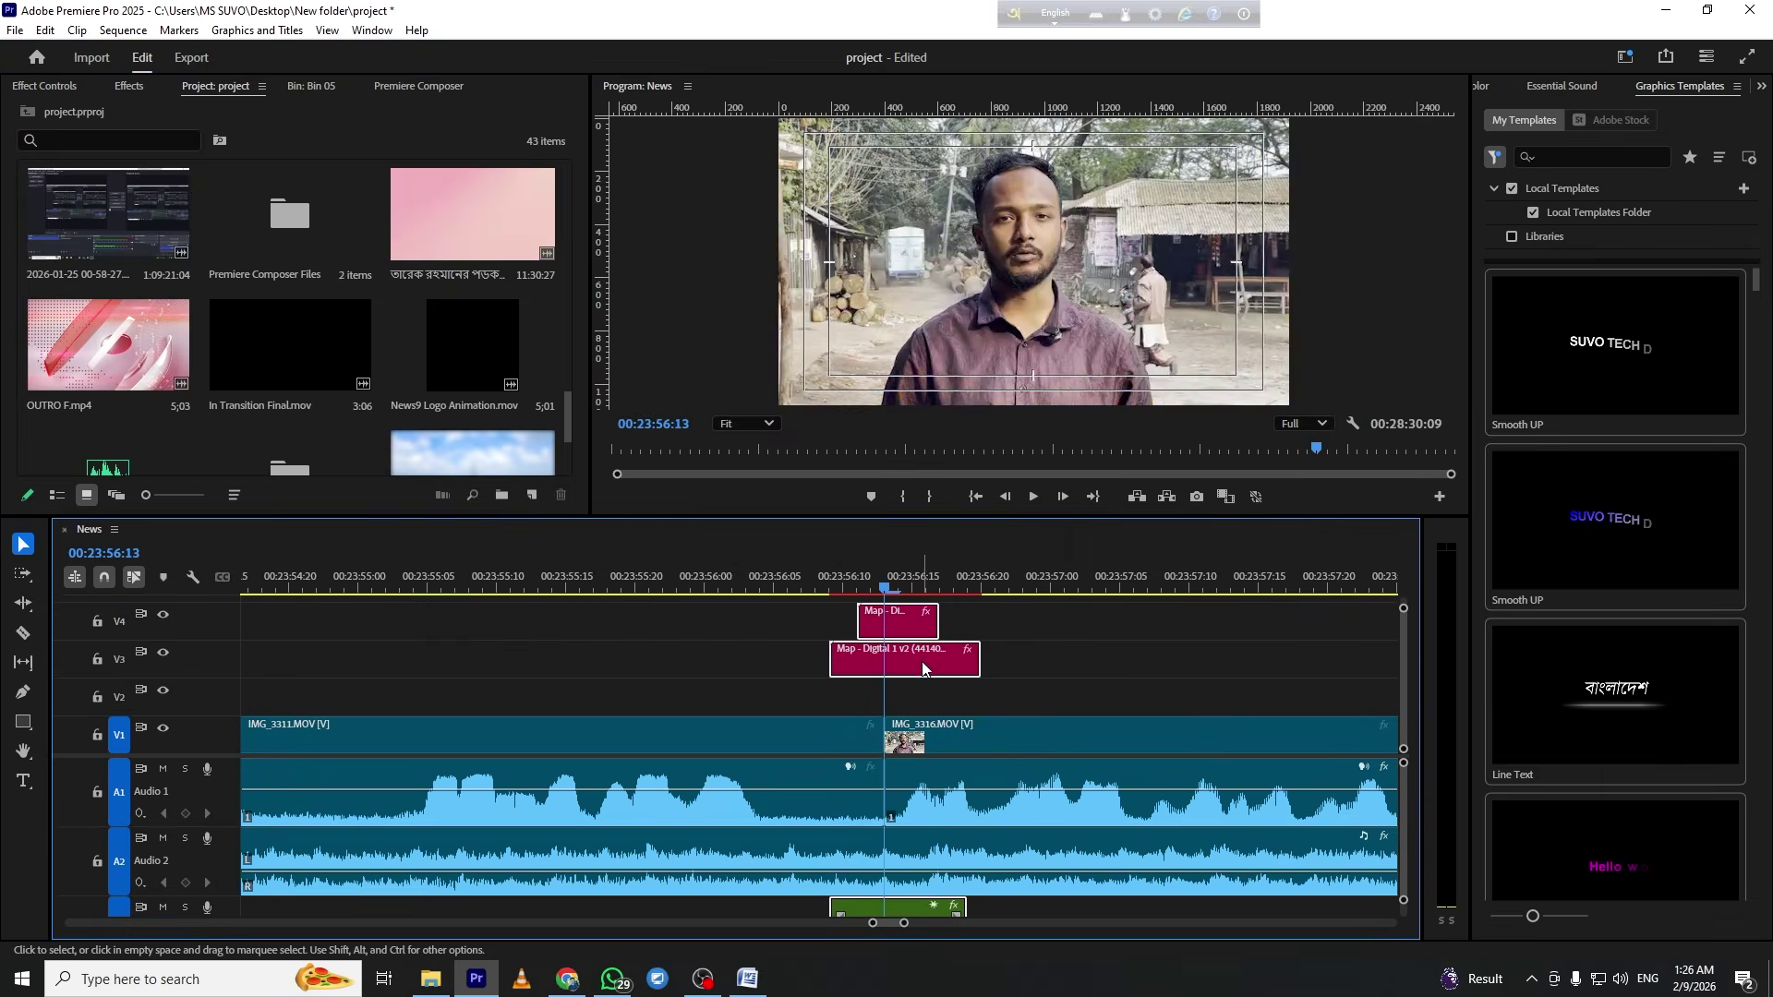
pyautogui.moveTo(921, 661); pyautogui.dragTo(924, 684)
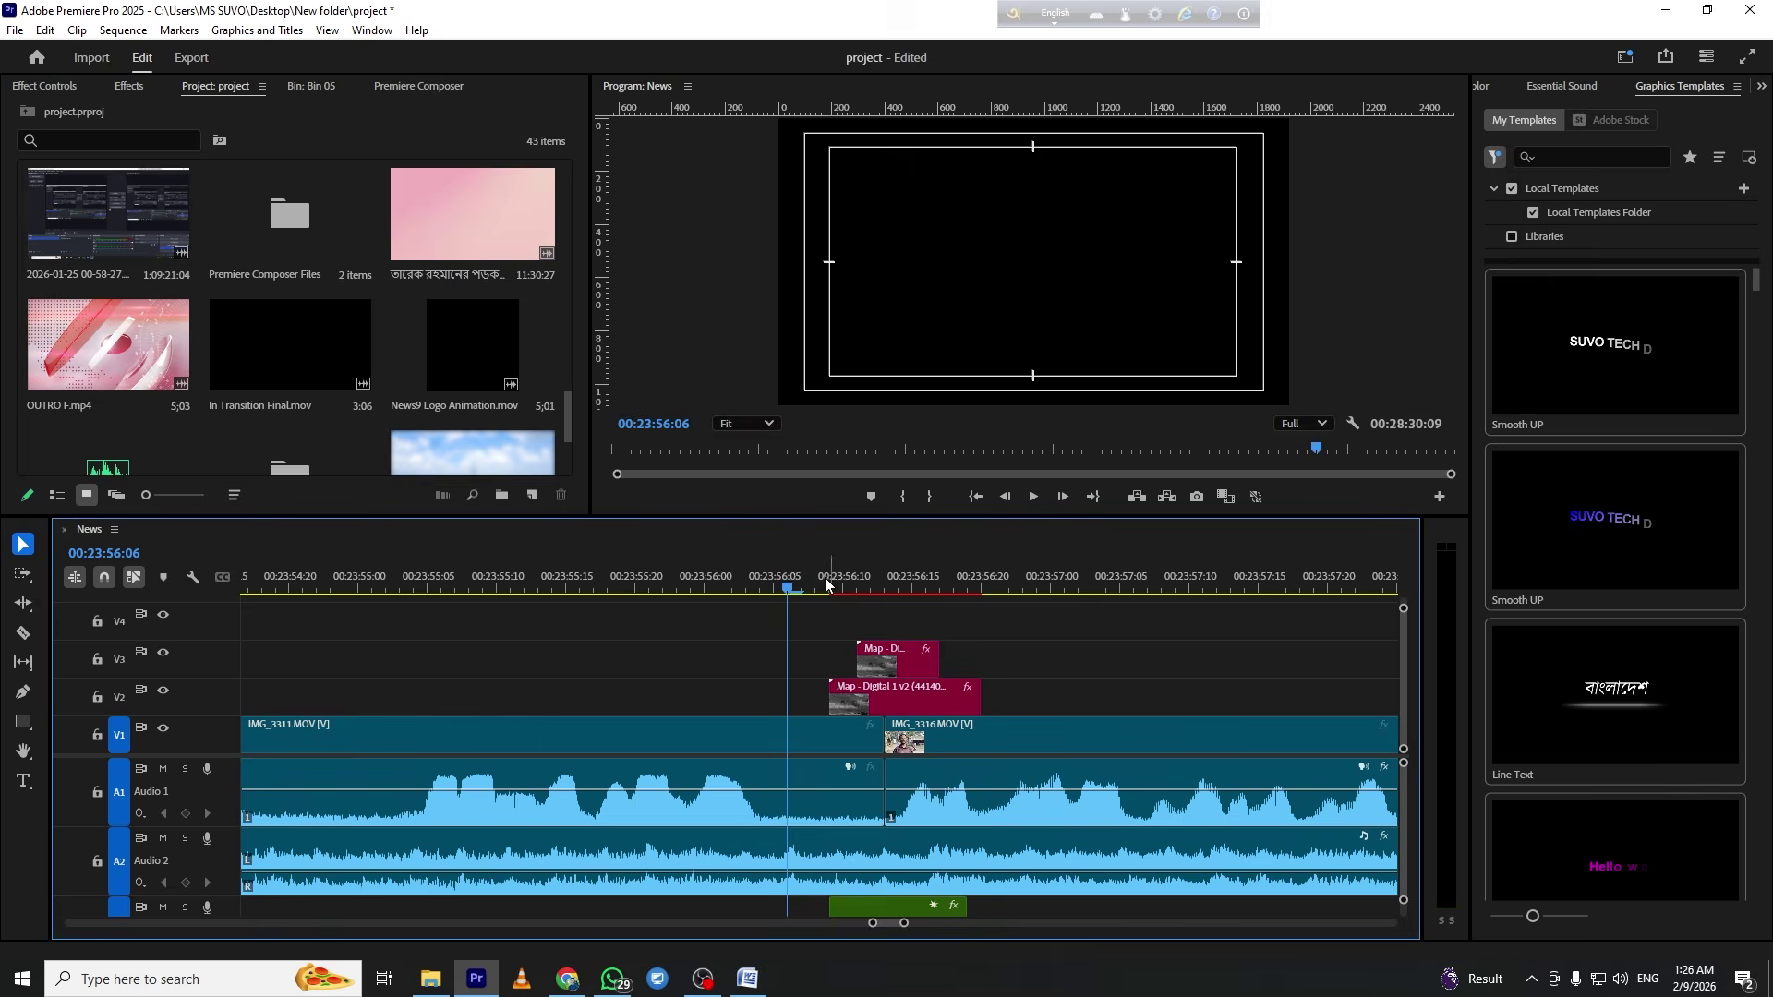
pyautogui.press('space')
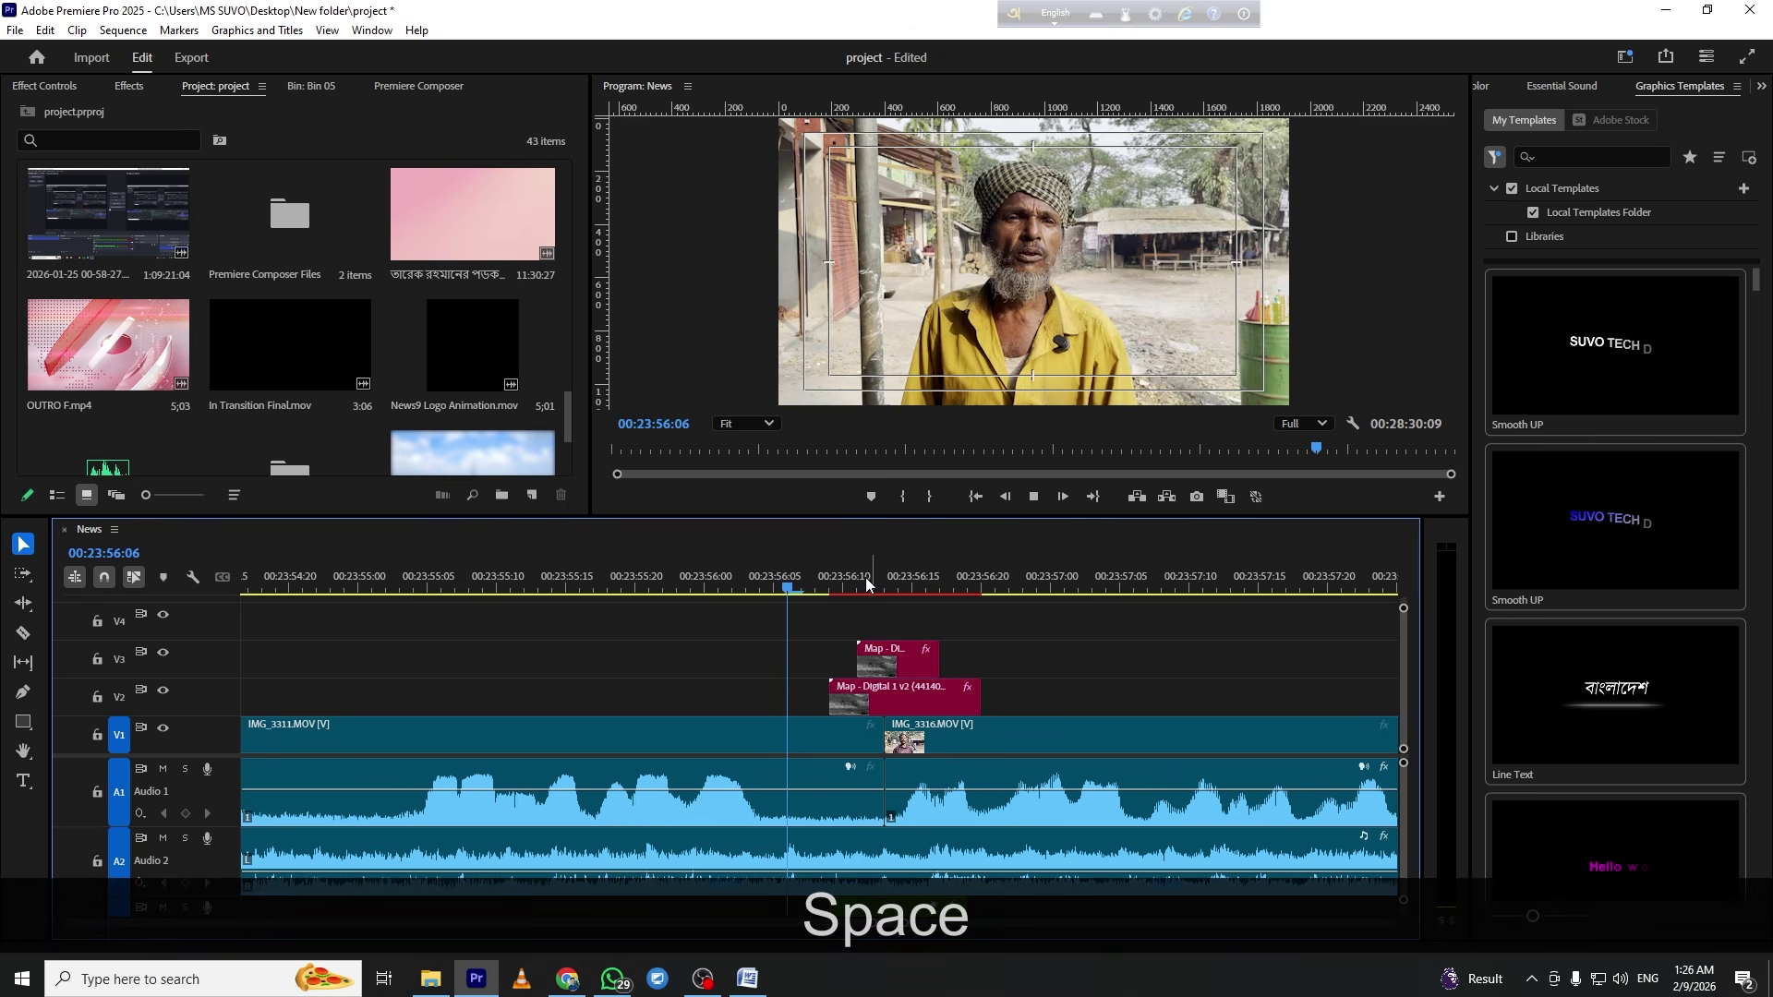
pyautogui.press('space')
pyautogui.click(474, 617)
pyautogui.press('space')
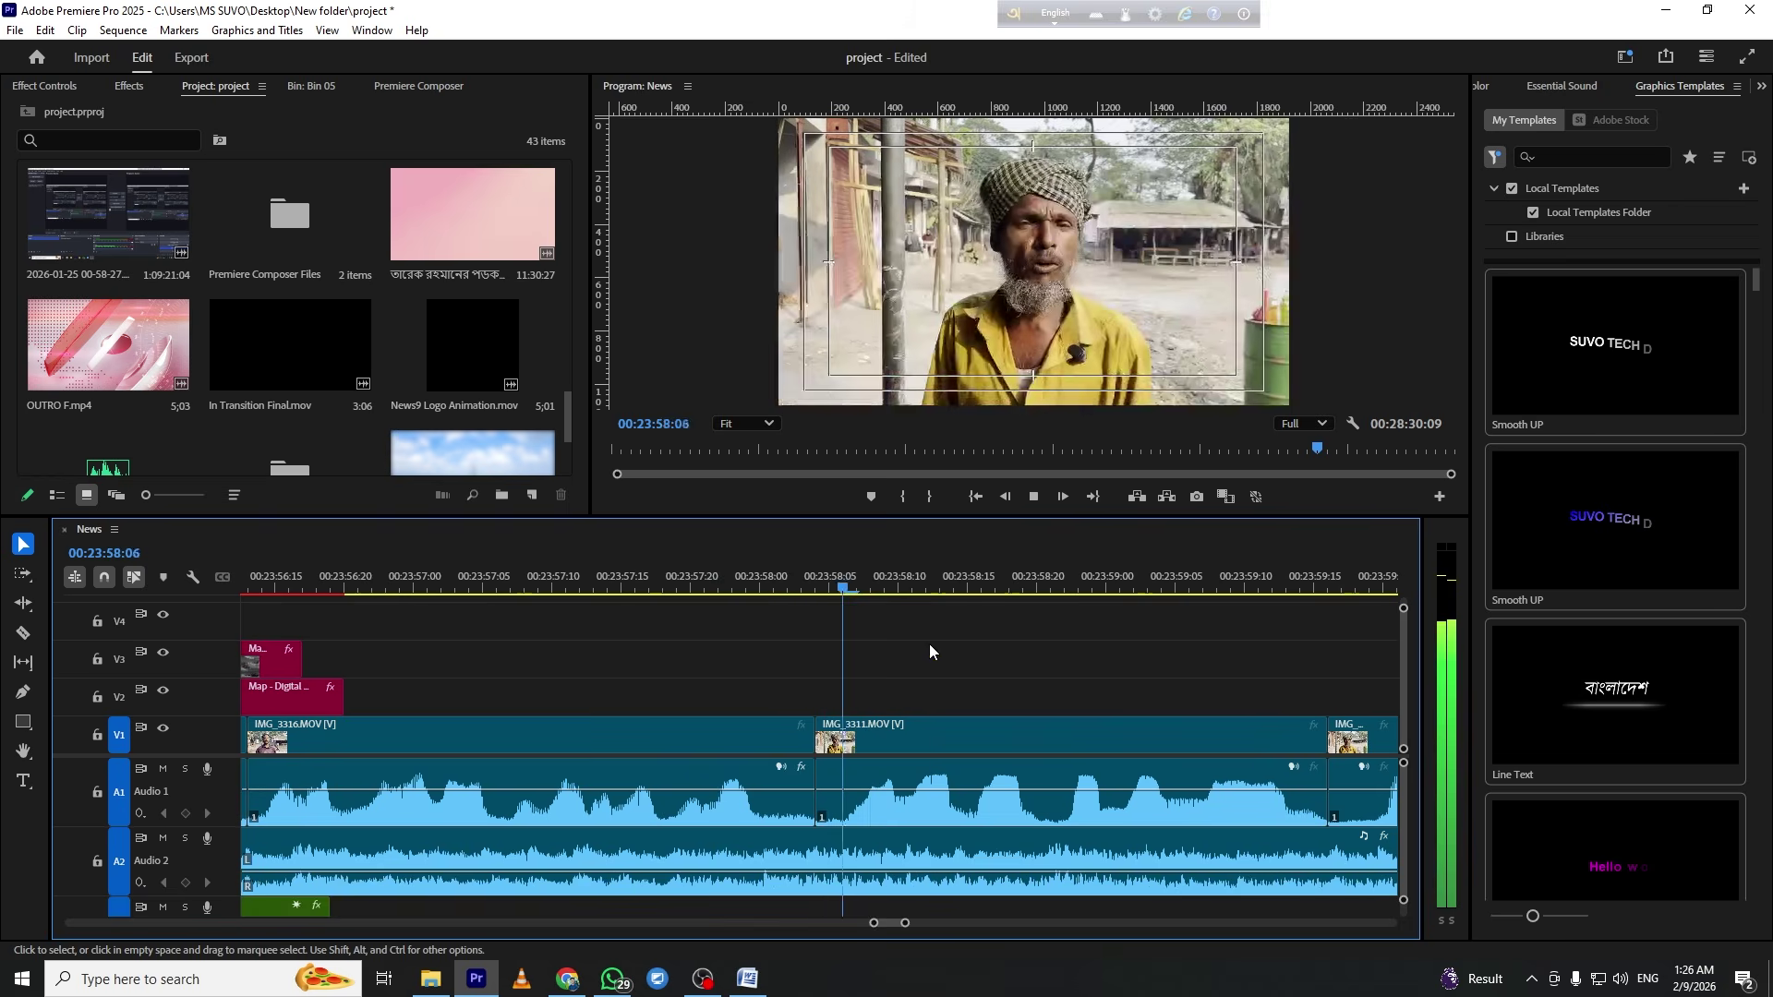
# Add the Zoom Out transition with sound over the cut from IMG_3316.MOV to IMG_3311.MOV on V2 and V3, and play it
pyautogui.press('space')
pyautogui.scroll(-3, 373, 288)
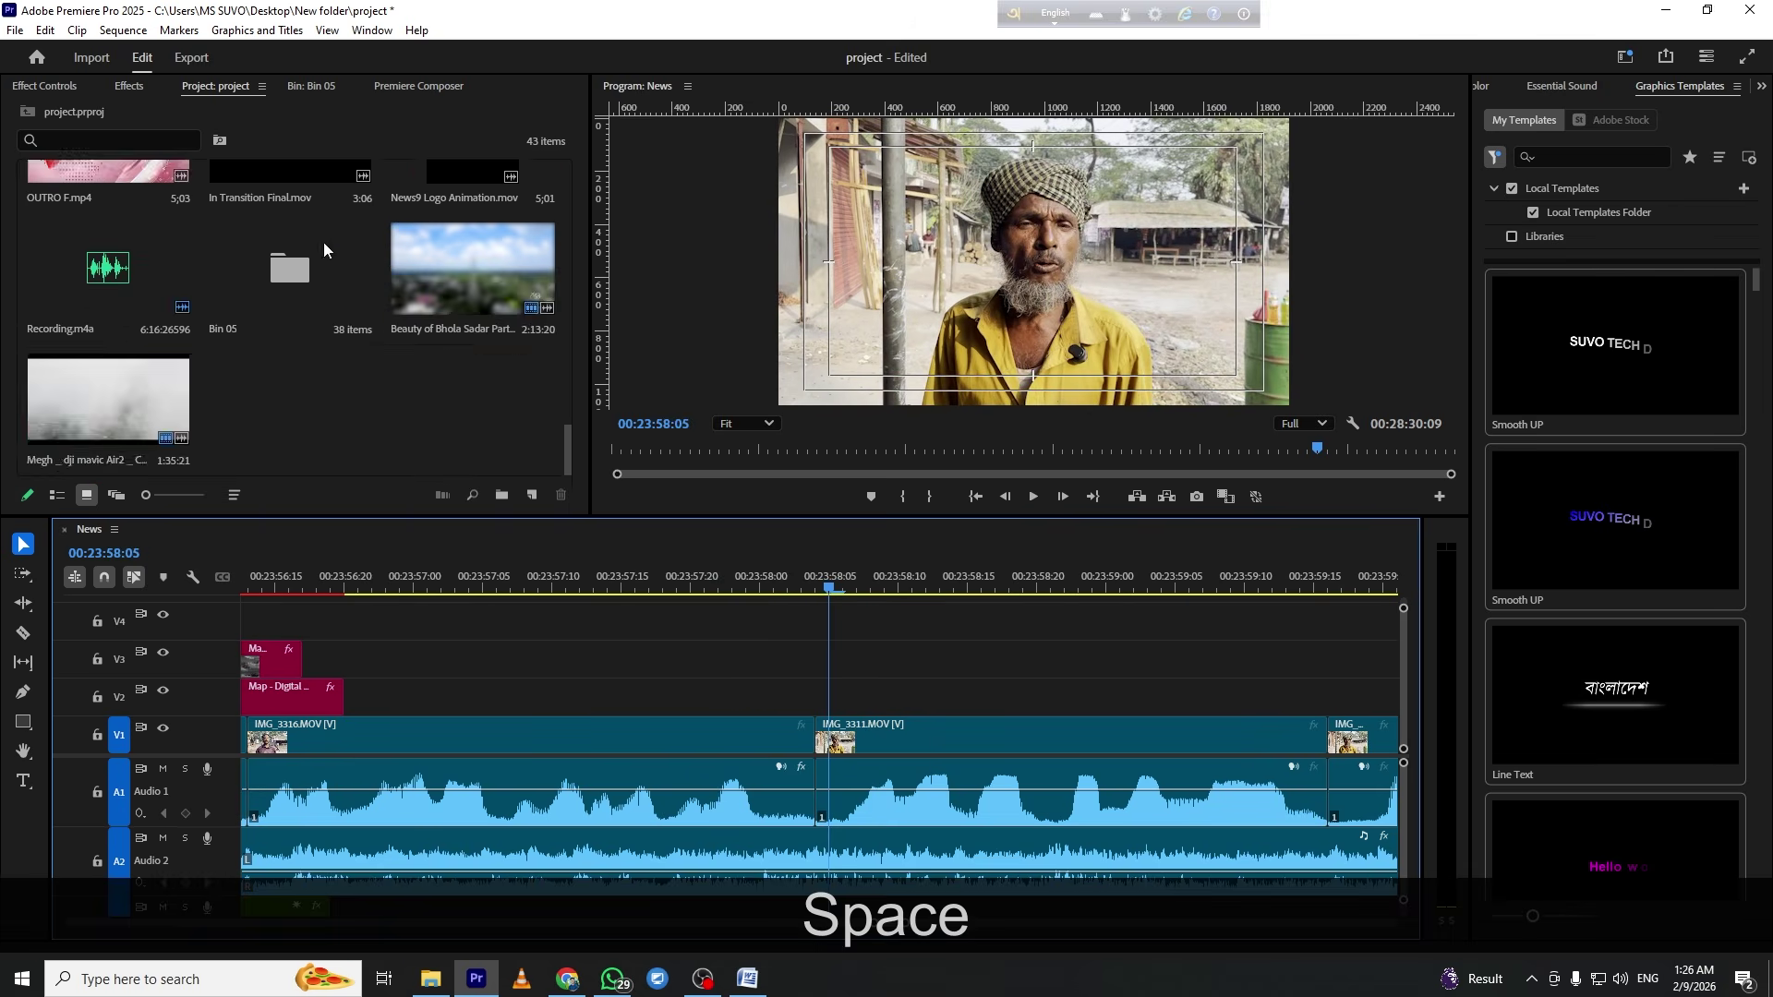
pyautogui.click(389, 85)
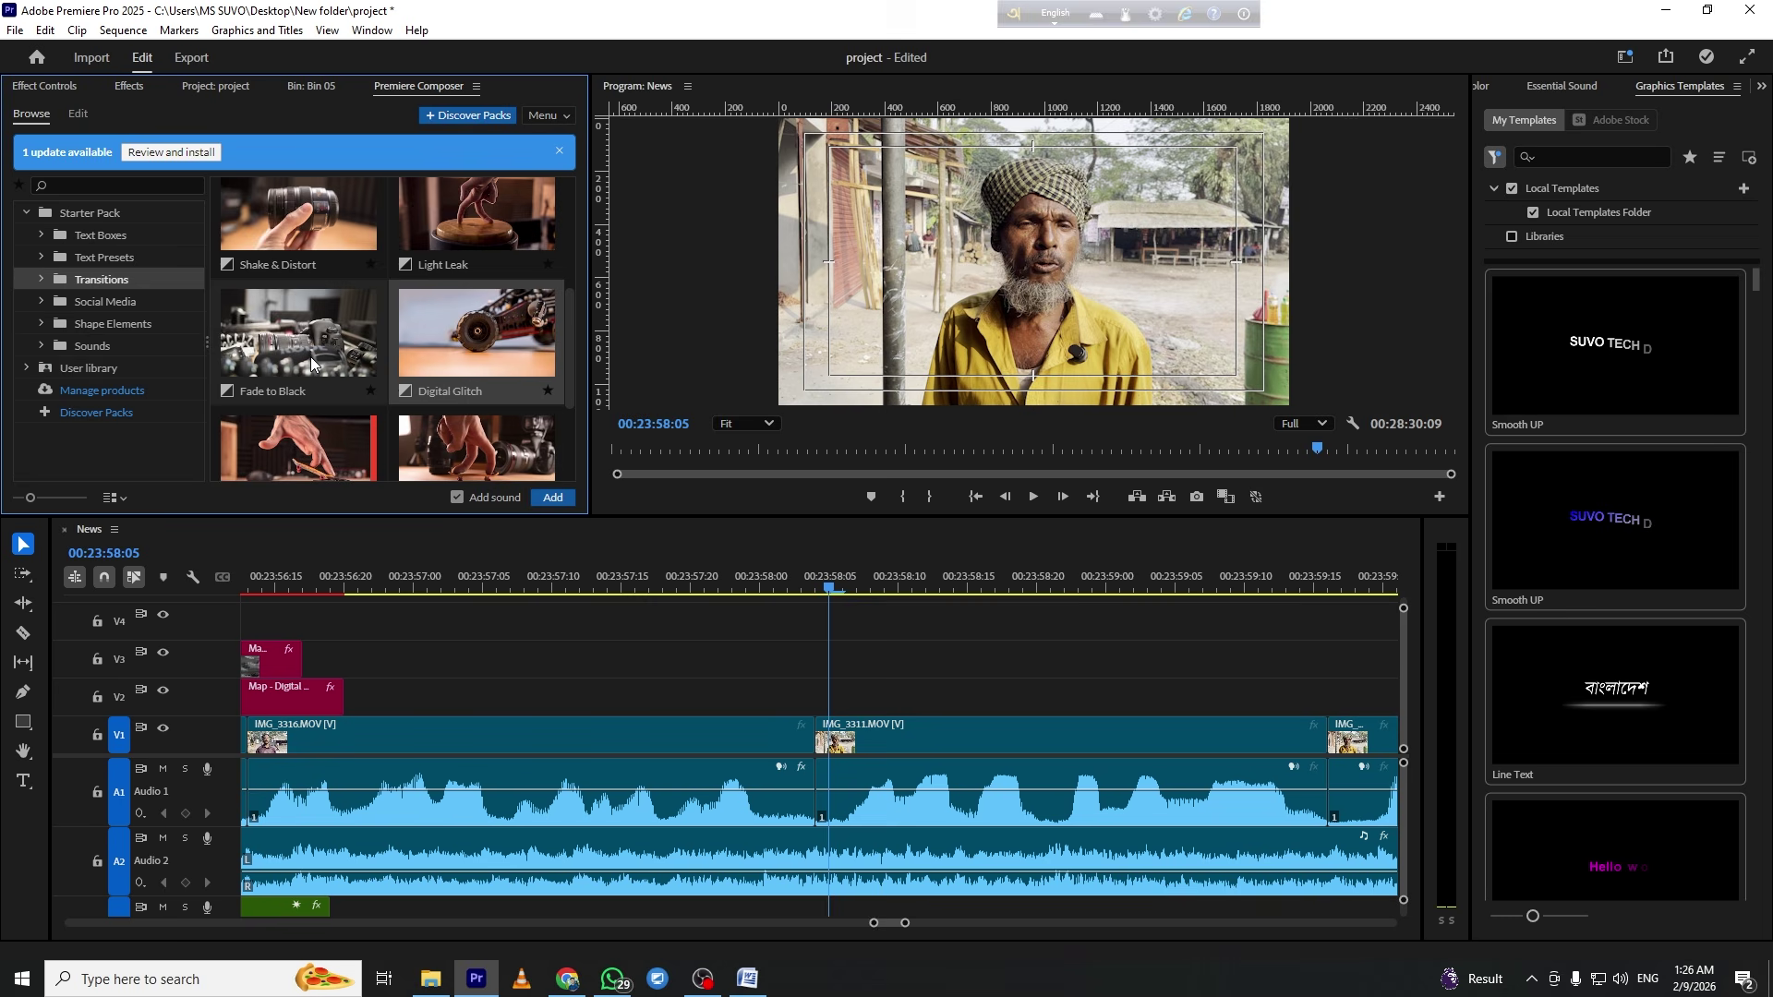
pyautogui.scroll(-2, 309, 352)
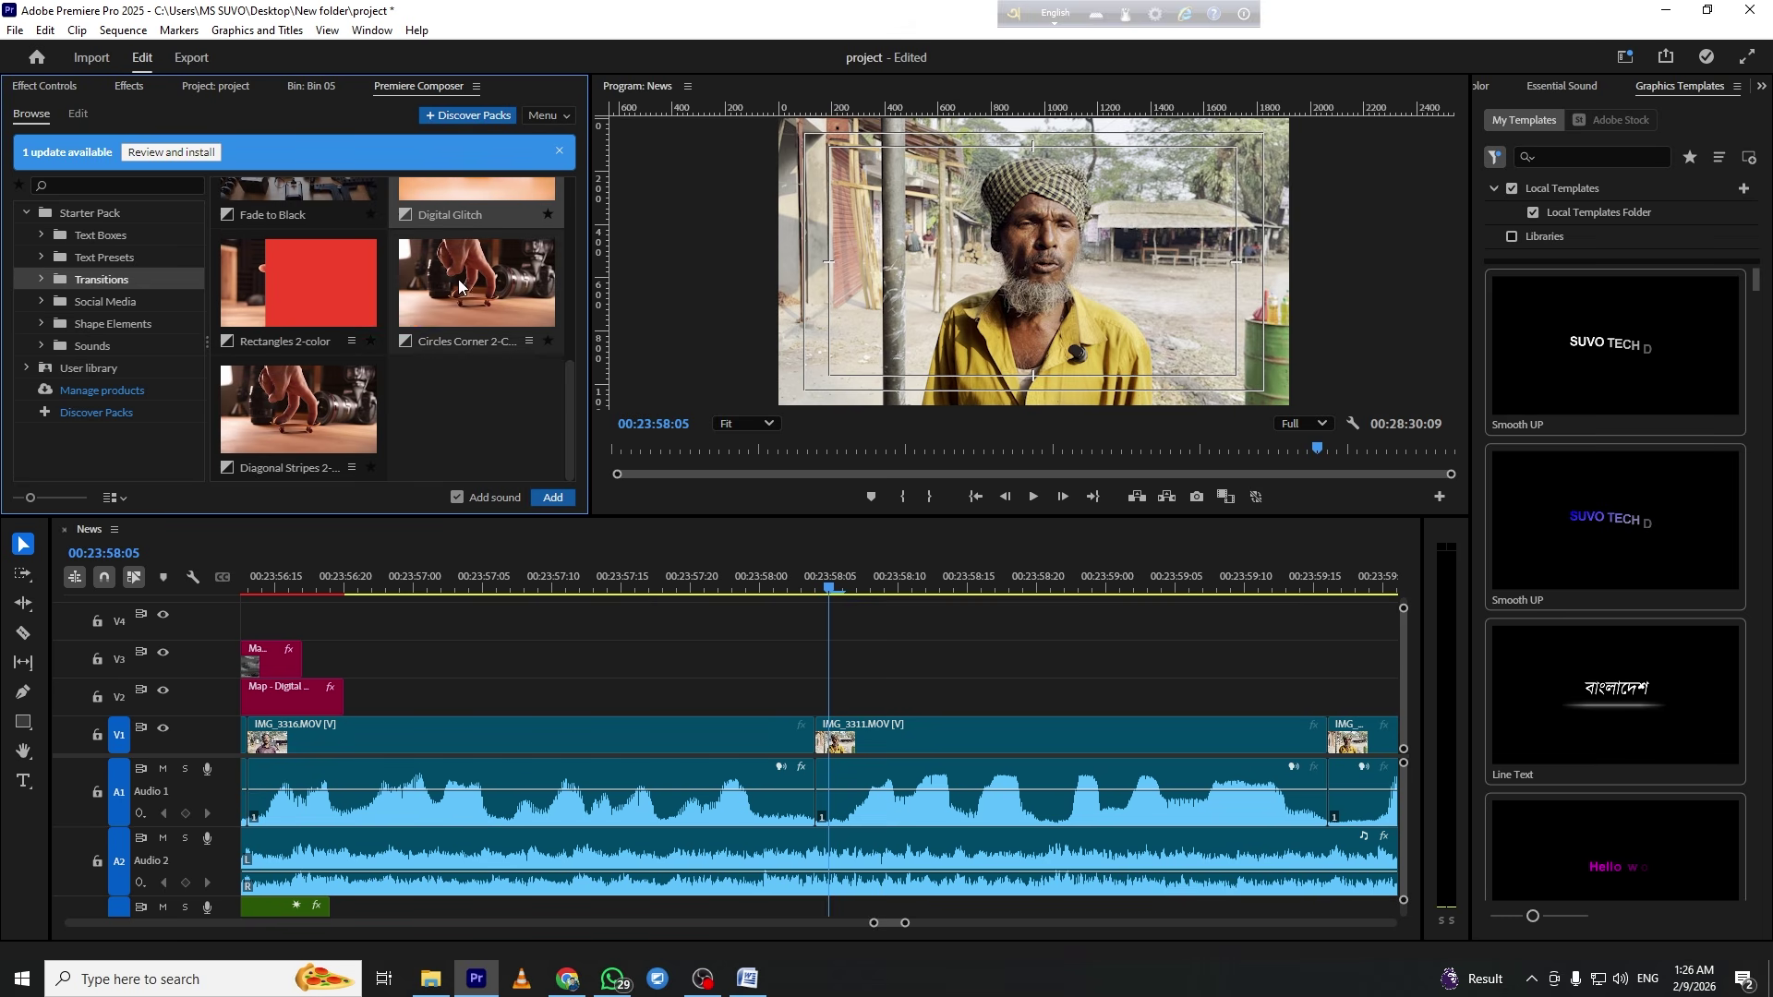
pyautogui.scroll(5, 441, 373)
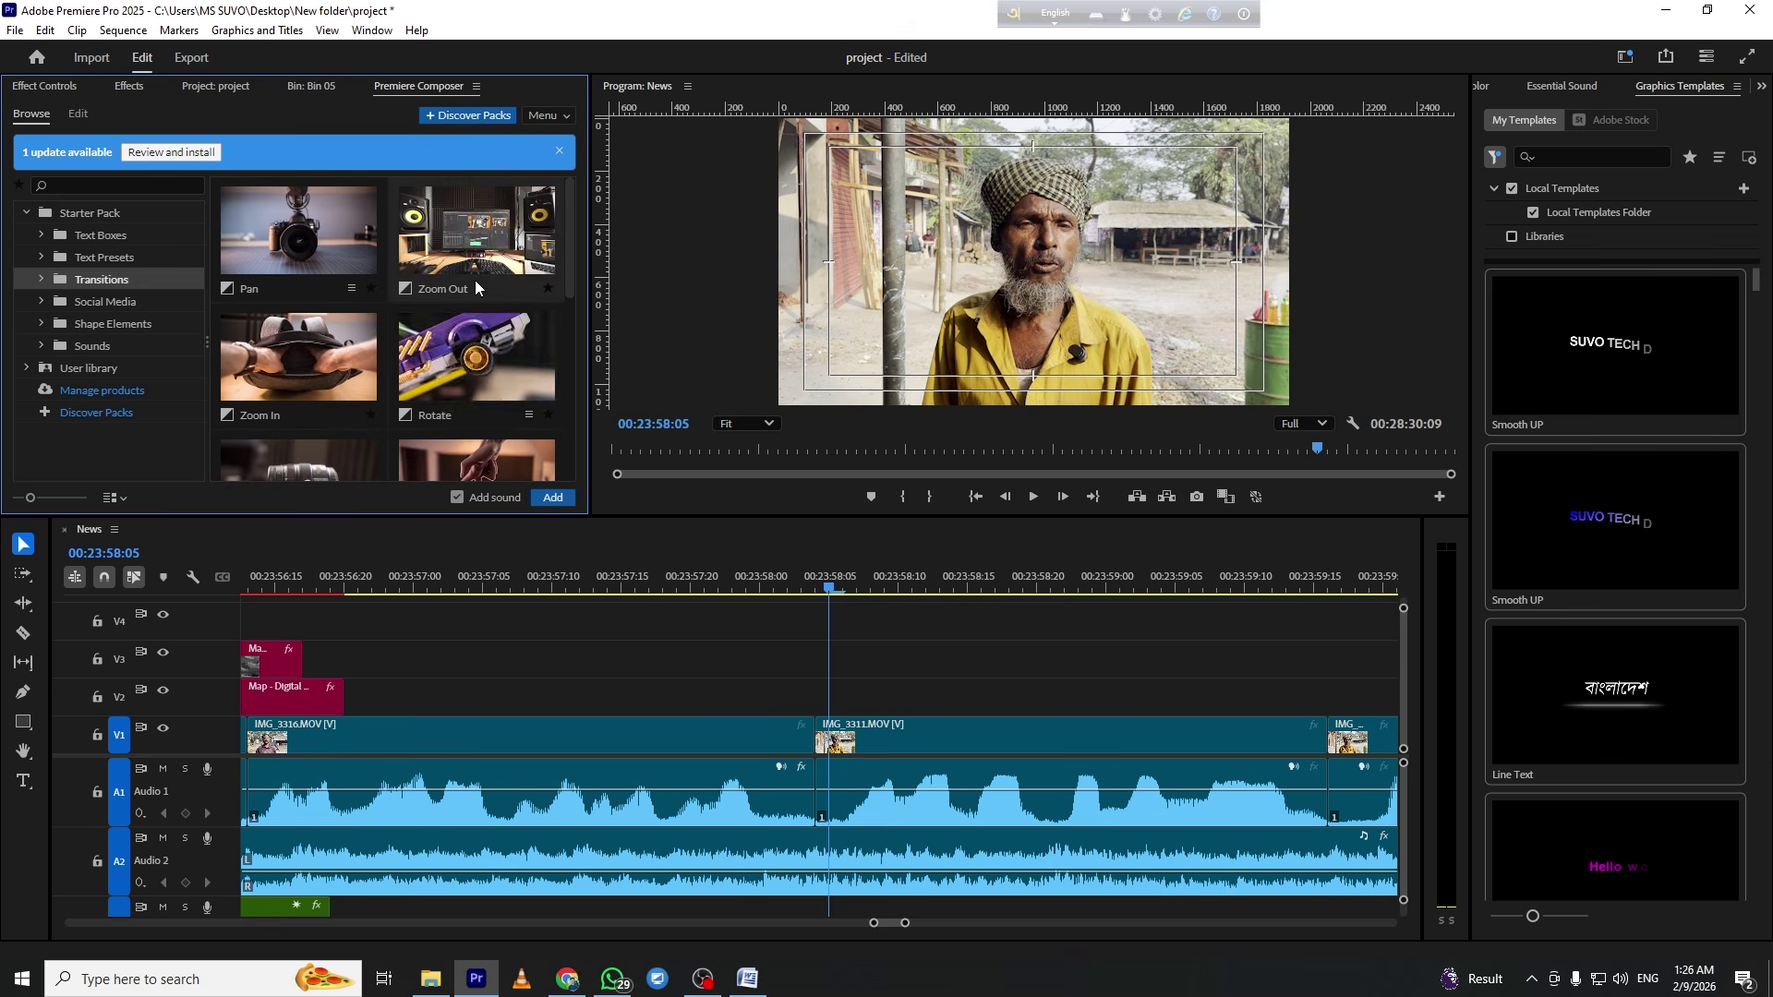
pyautogui.moveTo(464, 238); pyautogui.dragTo(901, 672)
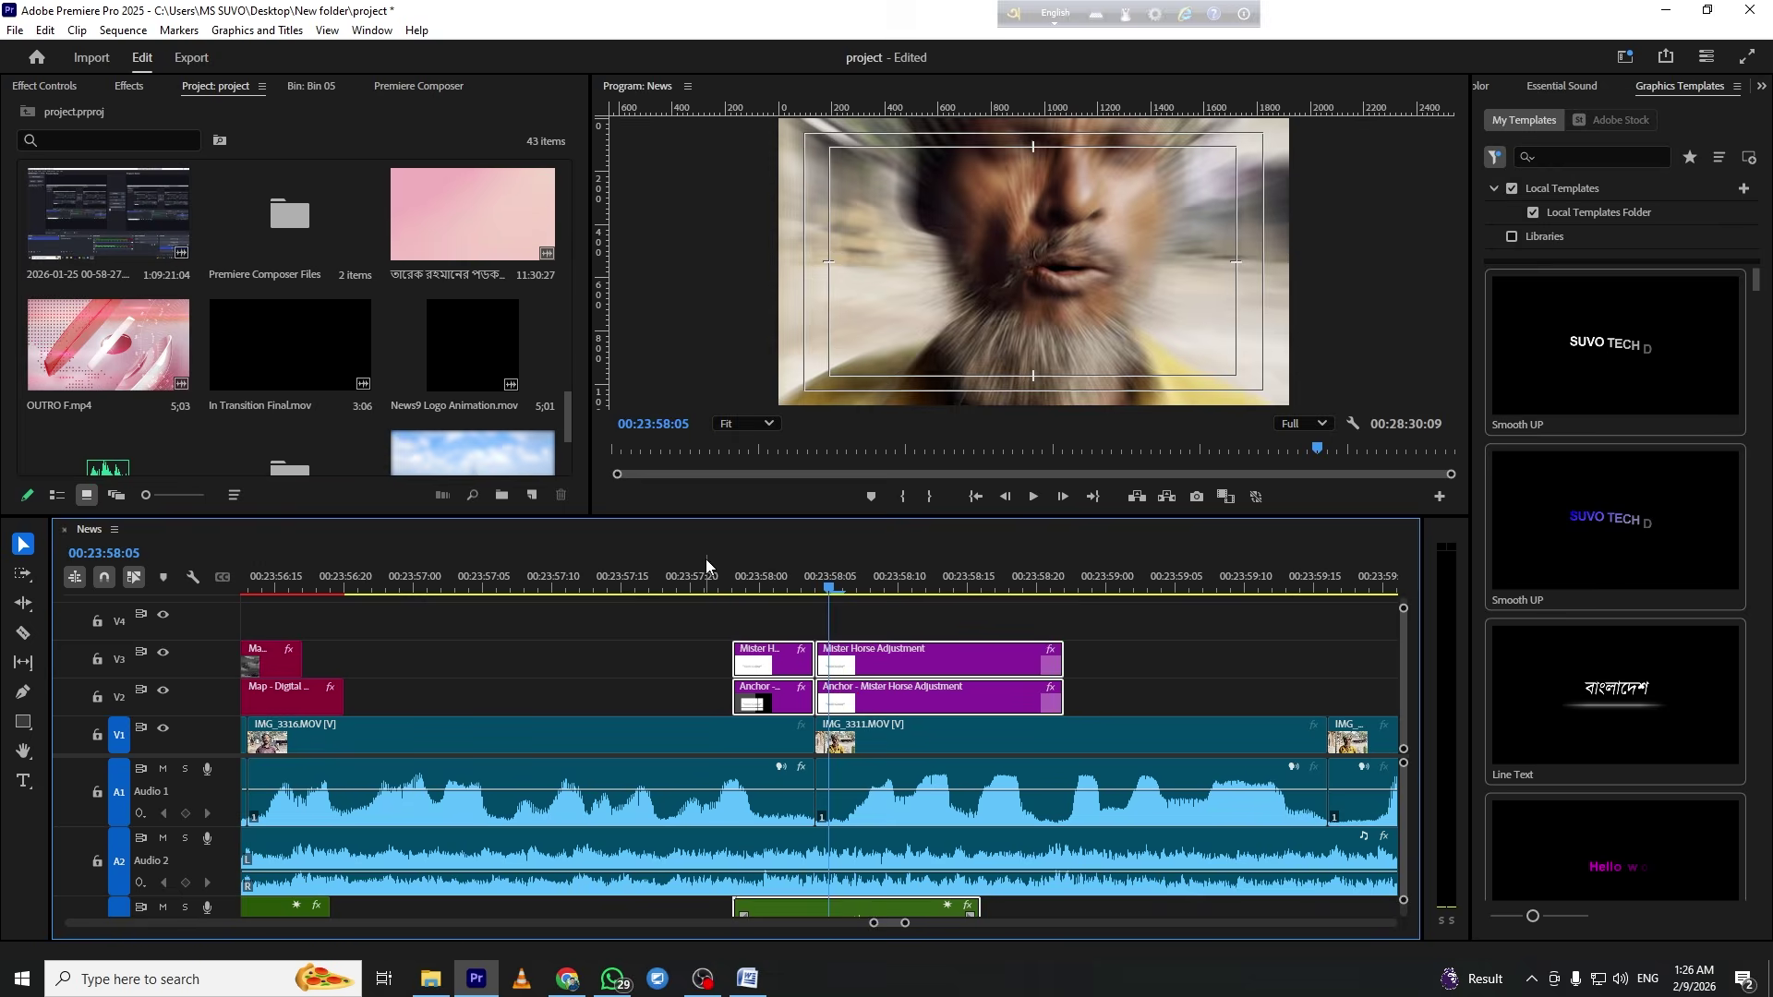
pyautogui.click(703, 578)
pyautogui.click(646, 570)
pyautogui.press('space')
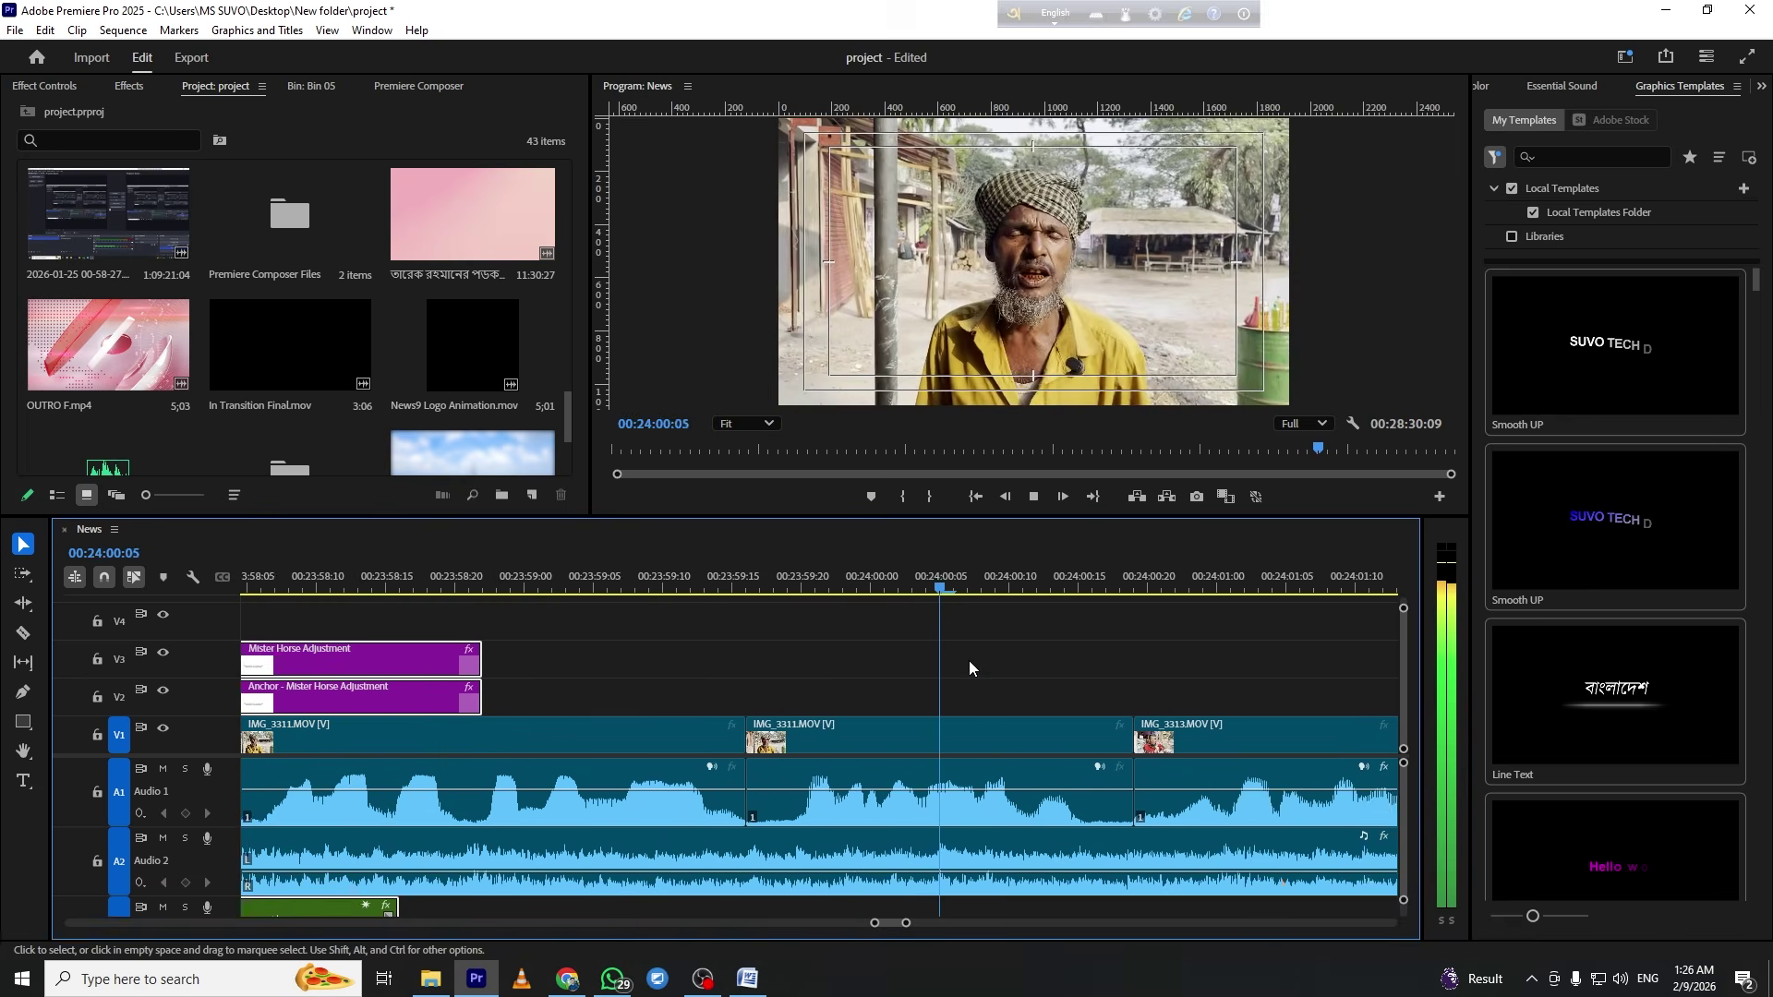
# Add a Pan transition with sound over the cut from IMG_3311.MOV to IMG_3313.MOV on V2 and V3
pyautogui.press('space')
pyautogui.click(418, 85)
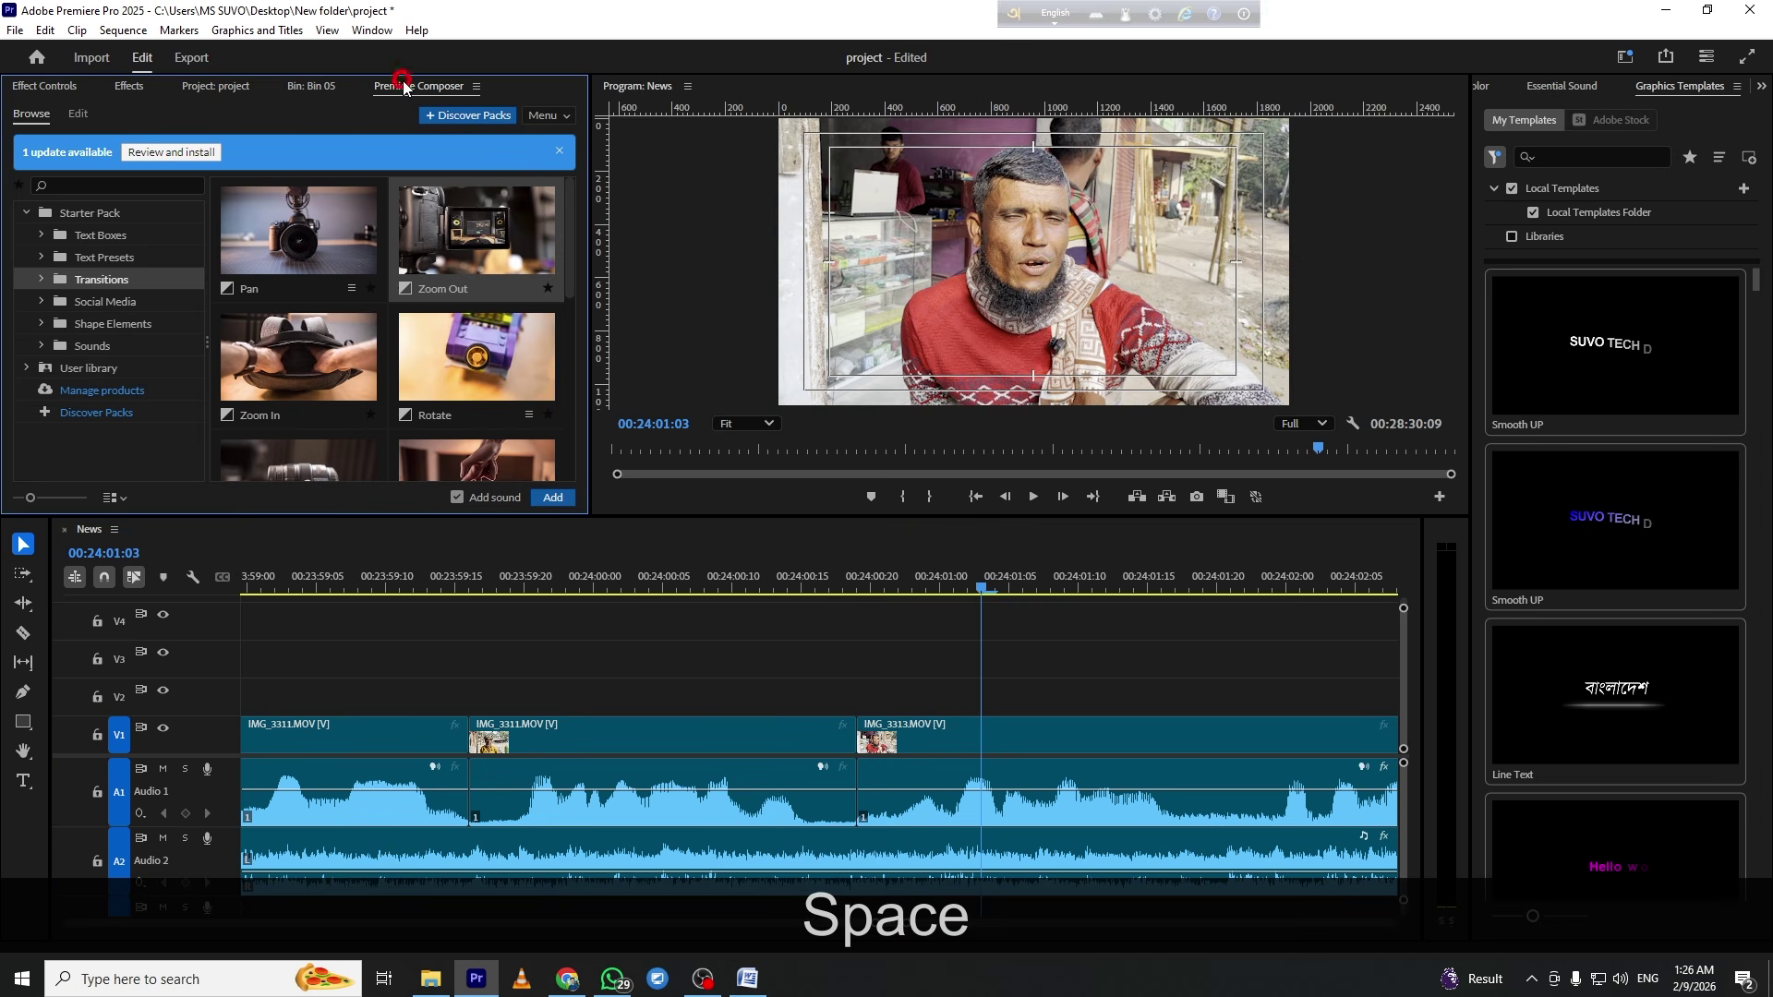
pyautogui.click(350, 288)
pyautogui.moveTo(251, 319); pyautogui.dragTo(893, 701)
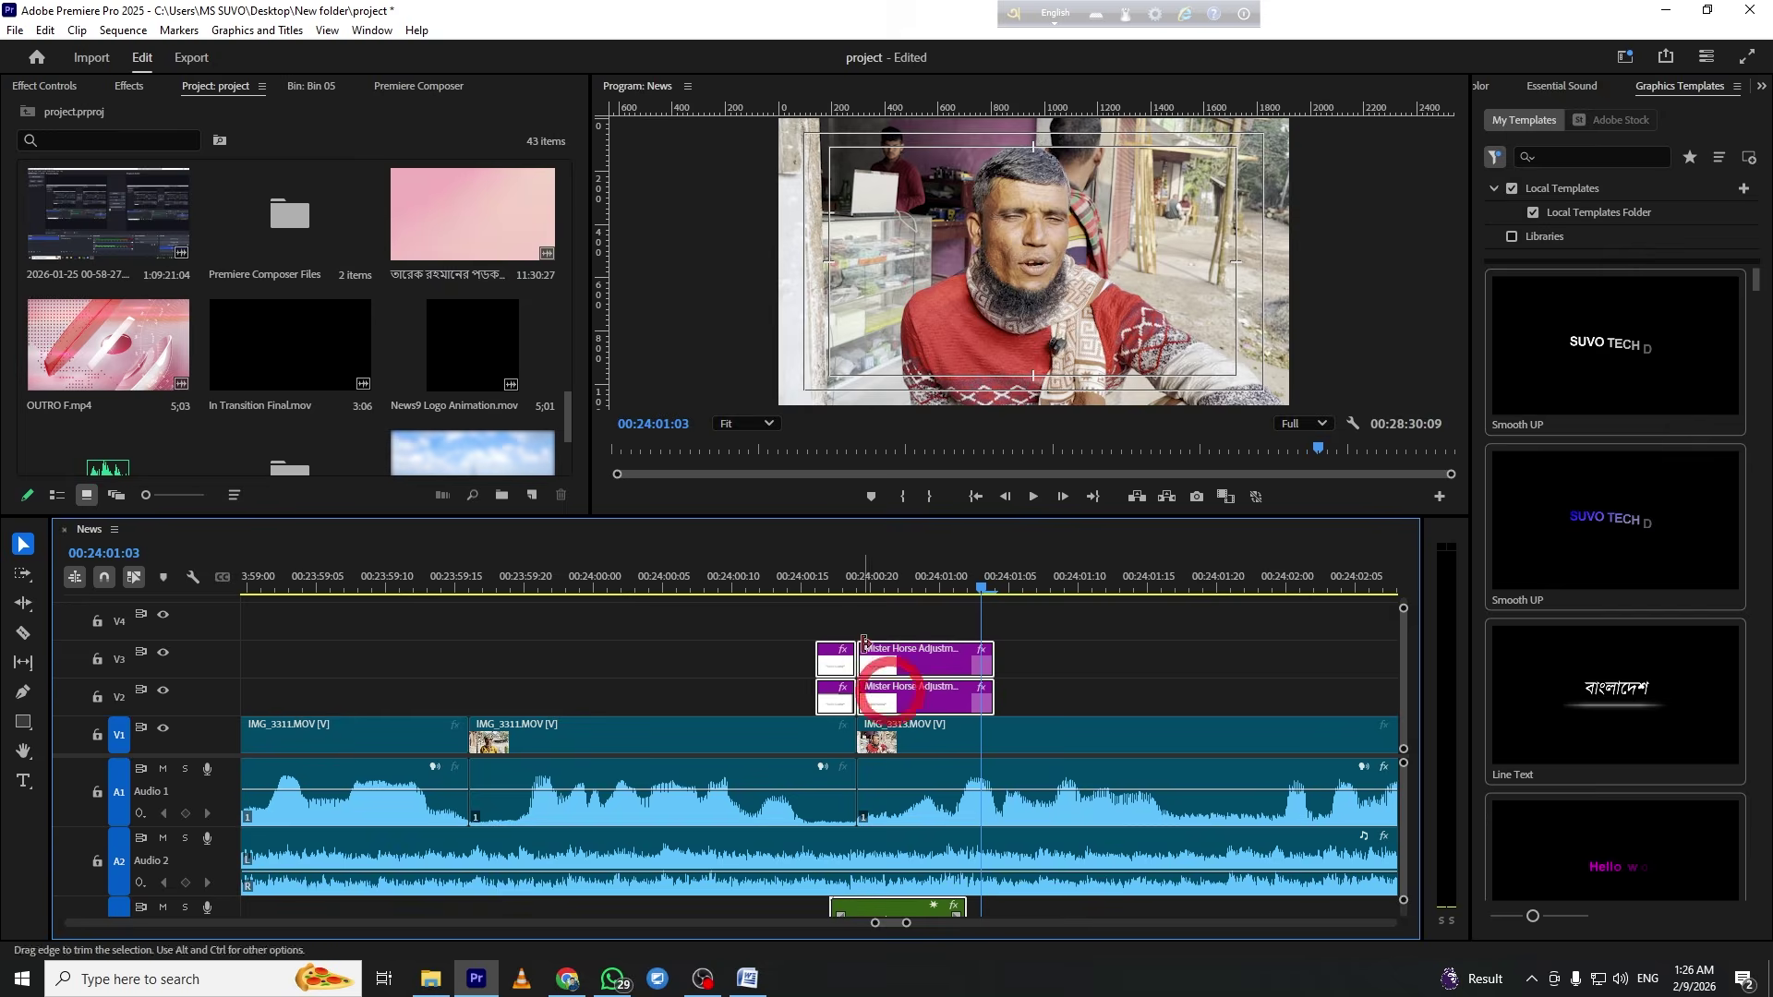
# Play the sequence from the cut into IMG_3313.MOV through to the first drone clip
pyautogui.click(773, 584)
pyautogui.press('space')
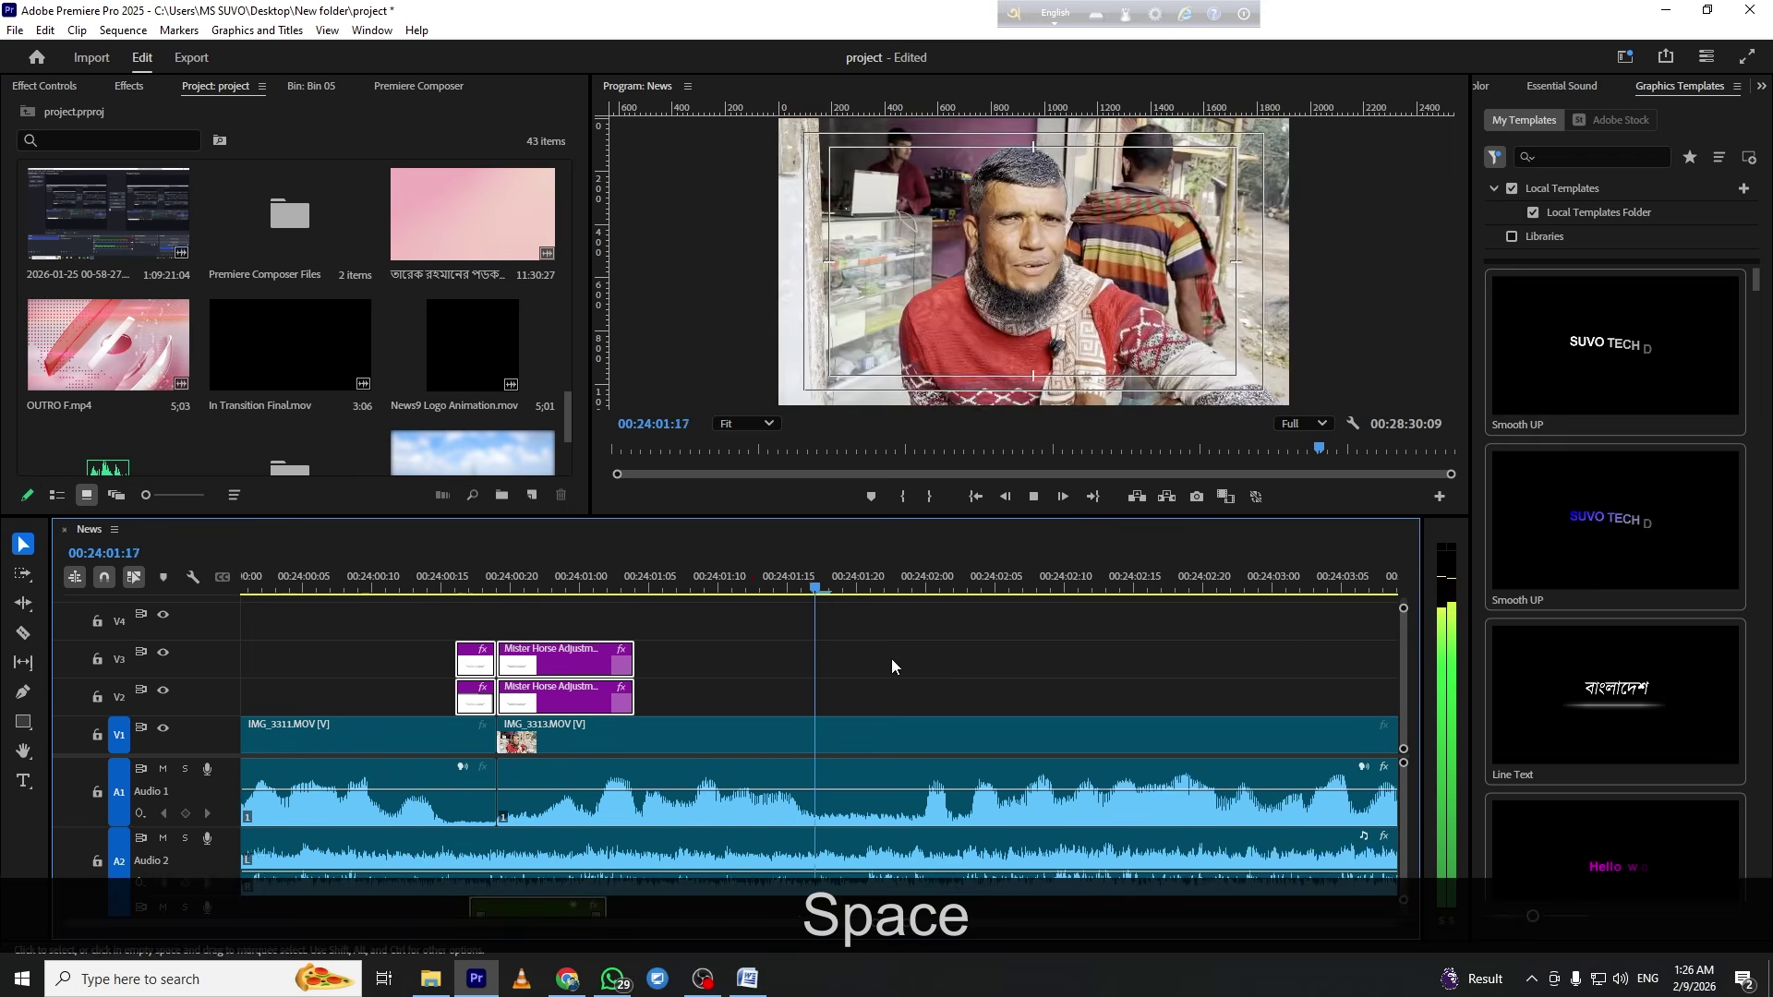
pyautogui.press('-')
pyautogui.press('-')
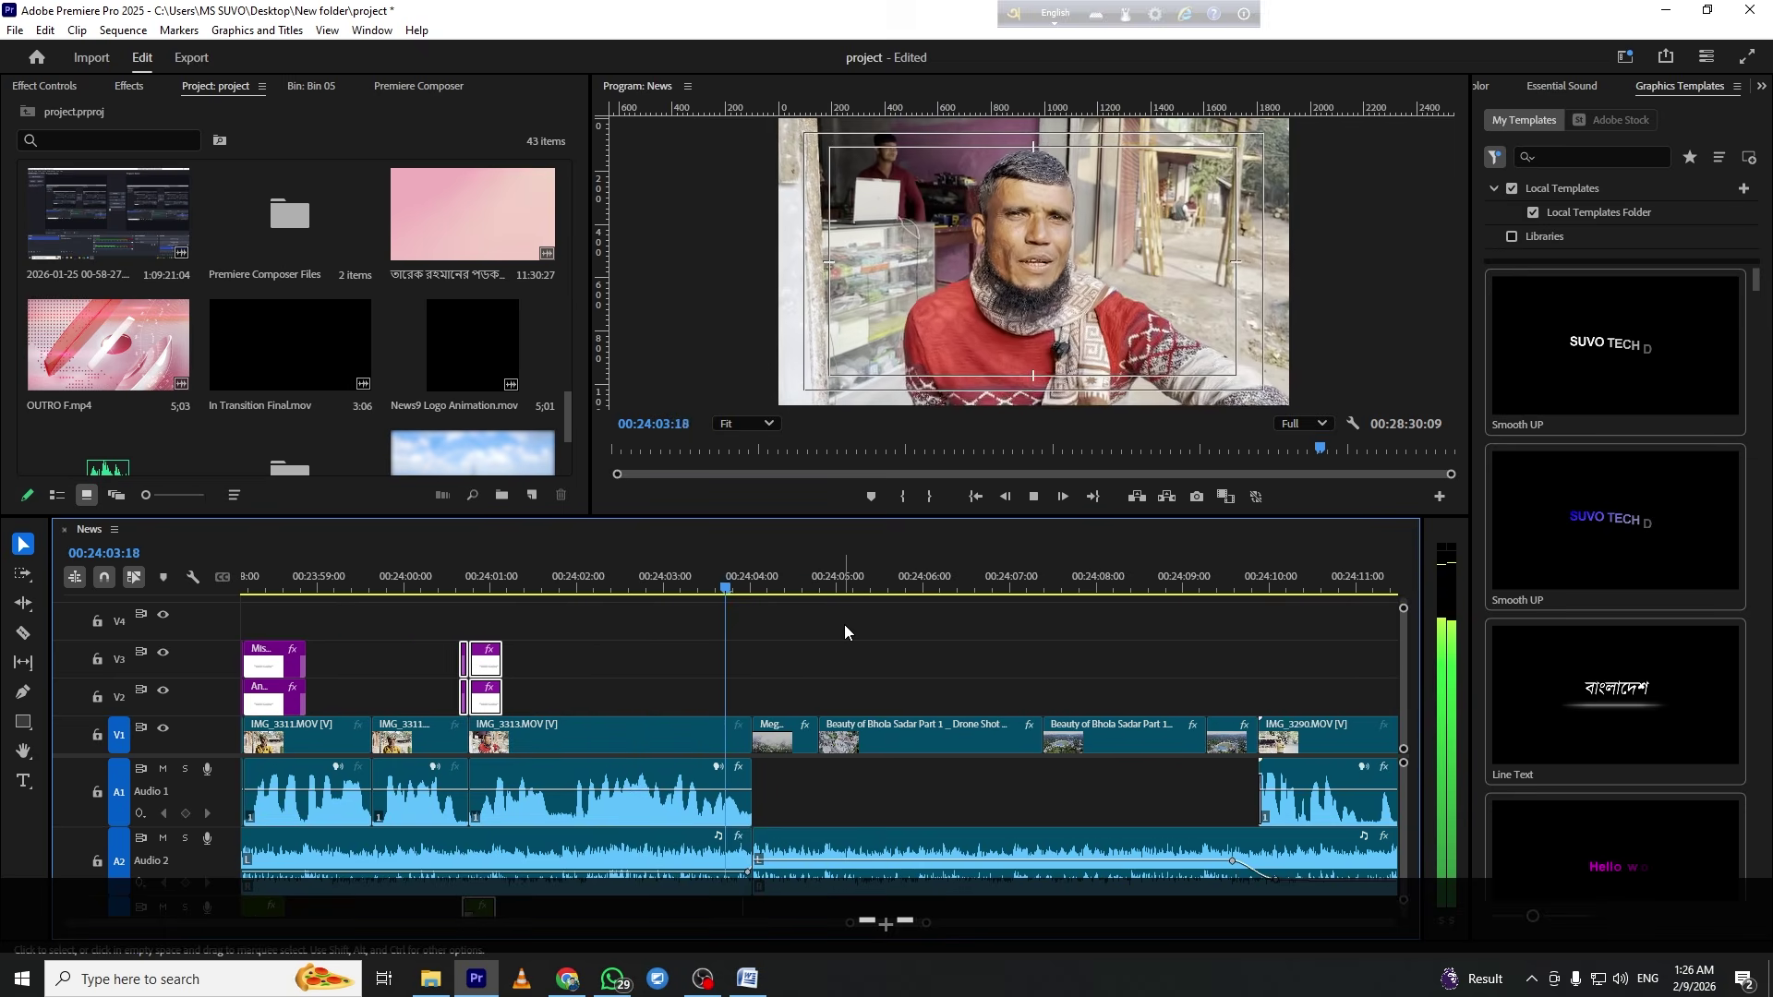
pyautogui.press('space')
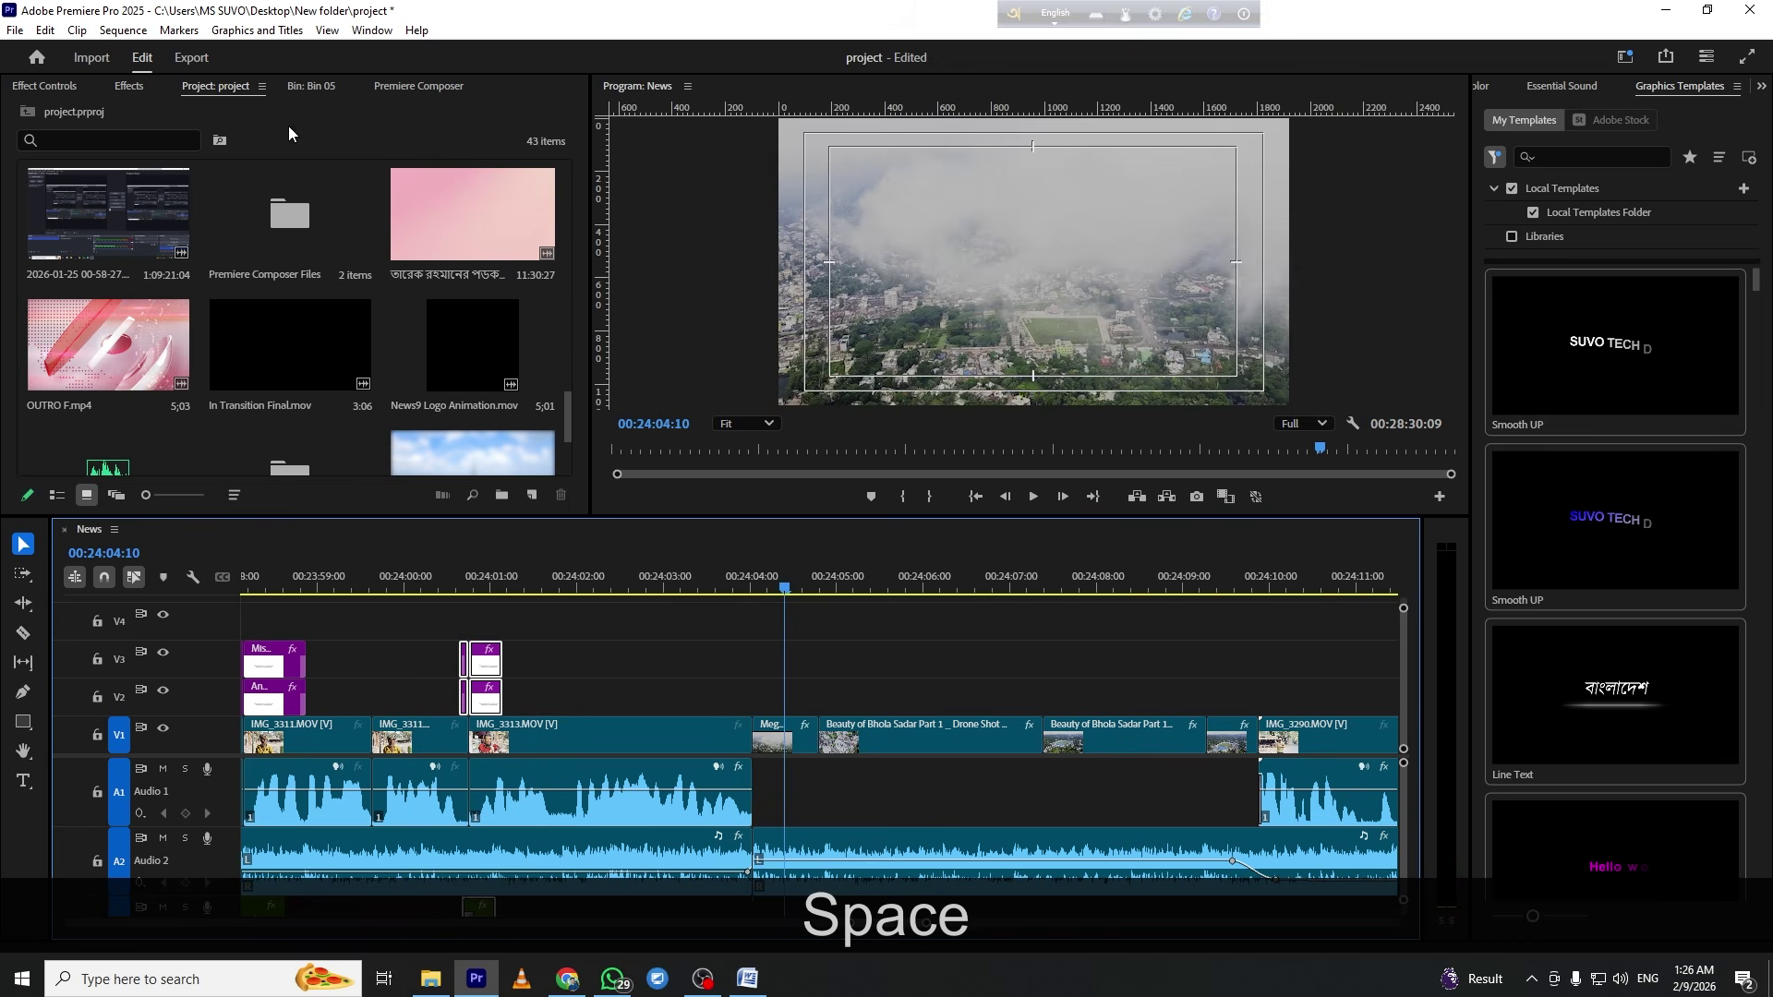
# Add a Pan transition with sound over the cut from IMG_3313.MOV to the first drone clip on V2 and V3, and play it
pyautogui.click(409, 85)
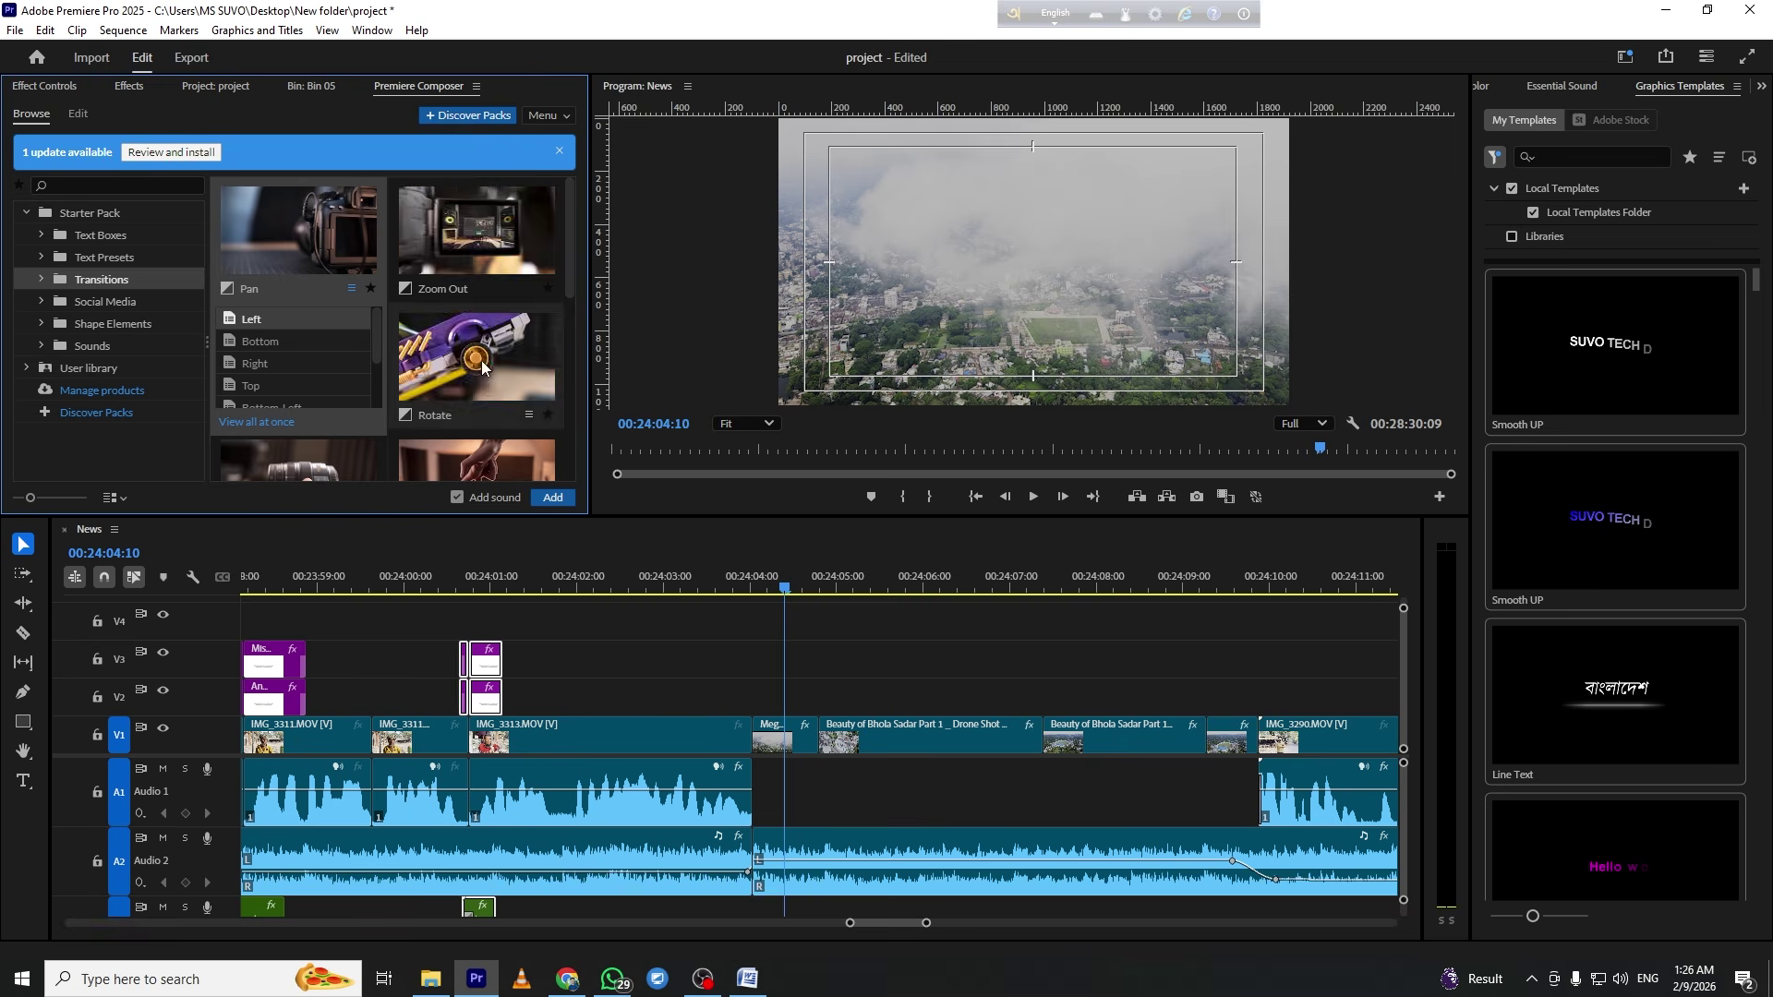
pyautogui.moveTo(319, 351); pyautogui.dragTo(766, 699)
pyautogui.click(708, 568)
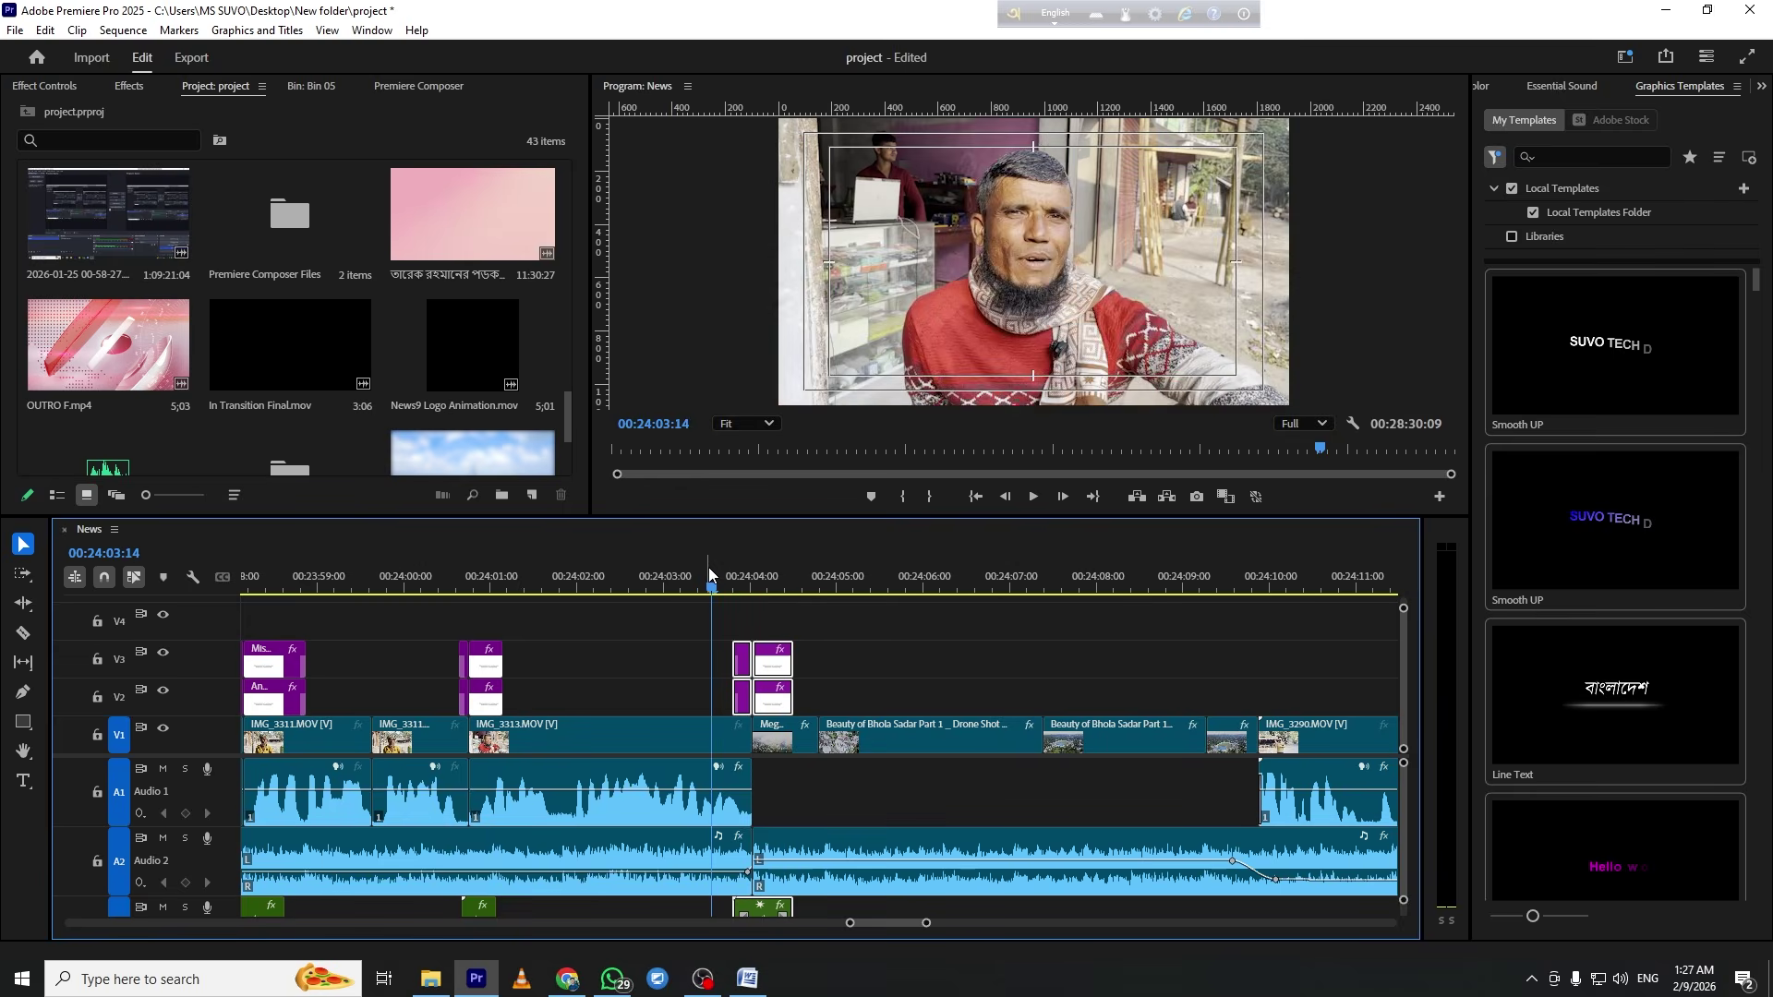
pyautogui.press('space')
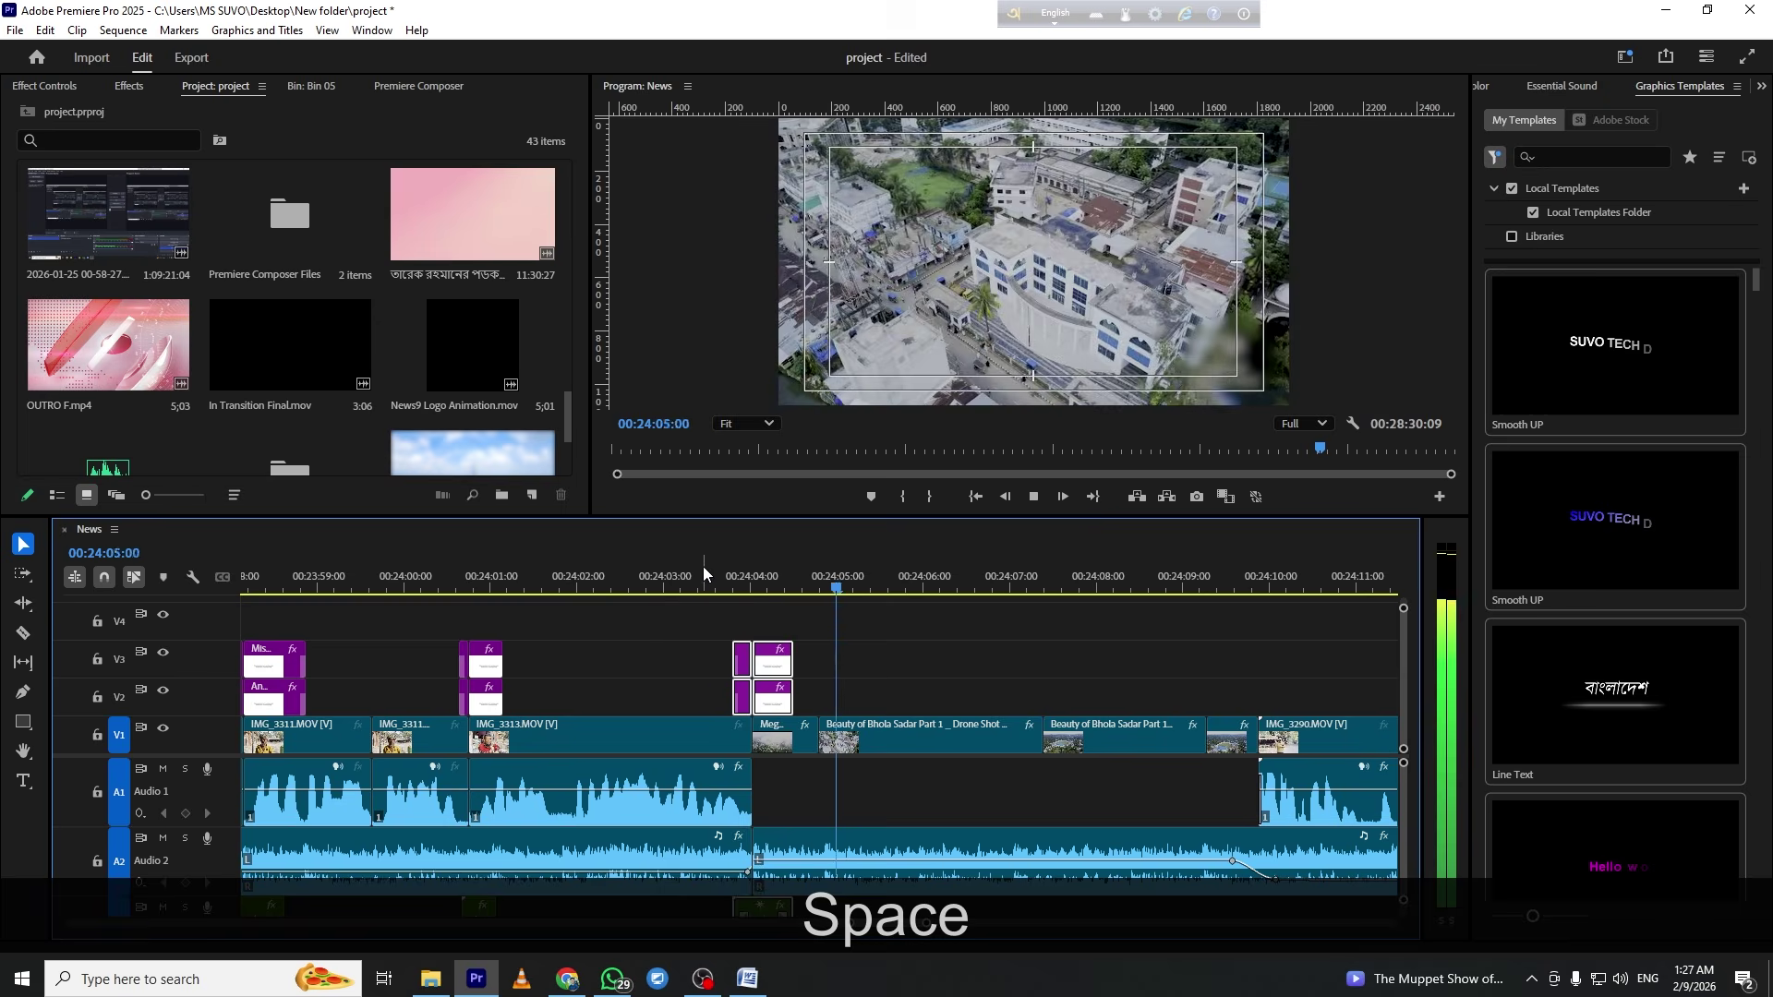
pyautogui.press('space')
# Play the transition into the first drone clip at full screen and continue through the drone footage
pyautogui.hotkey('ctrl', '`')
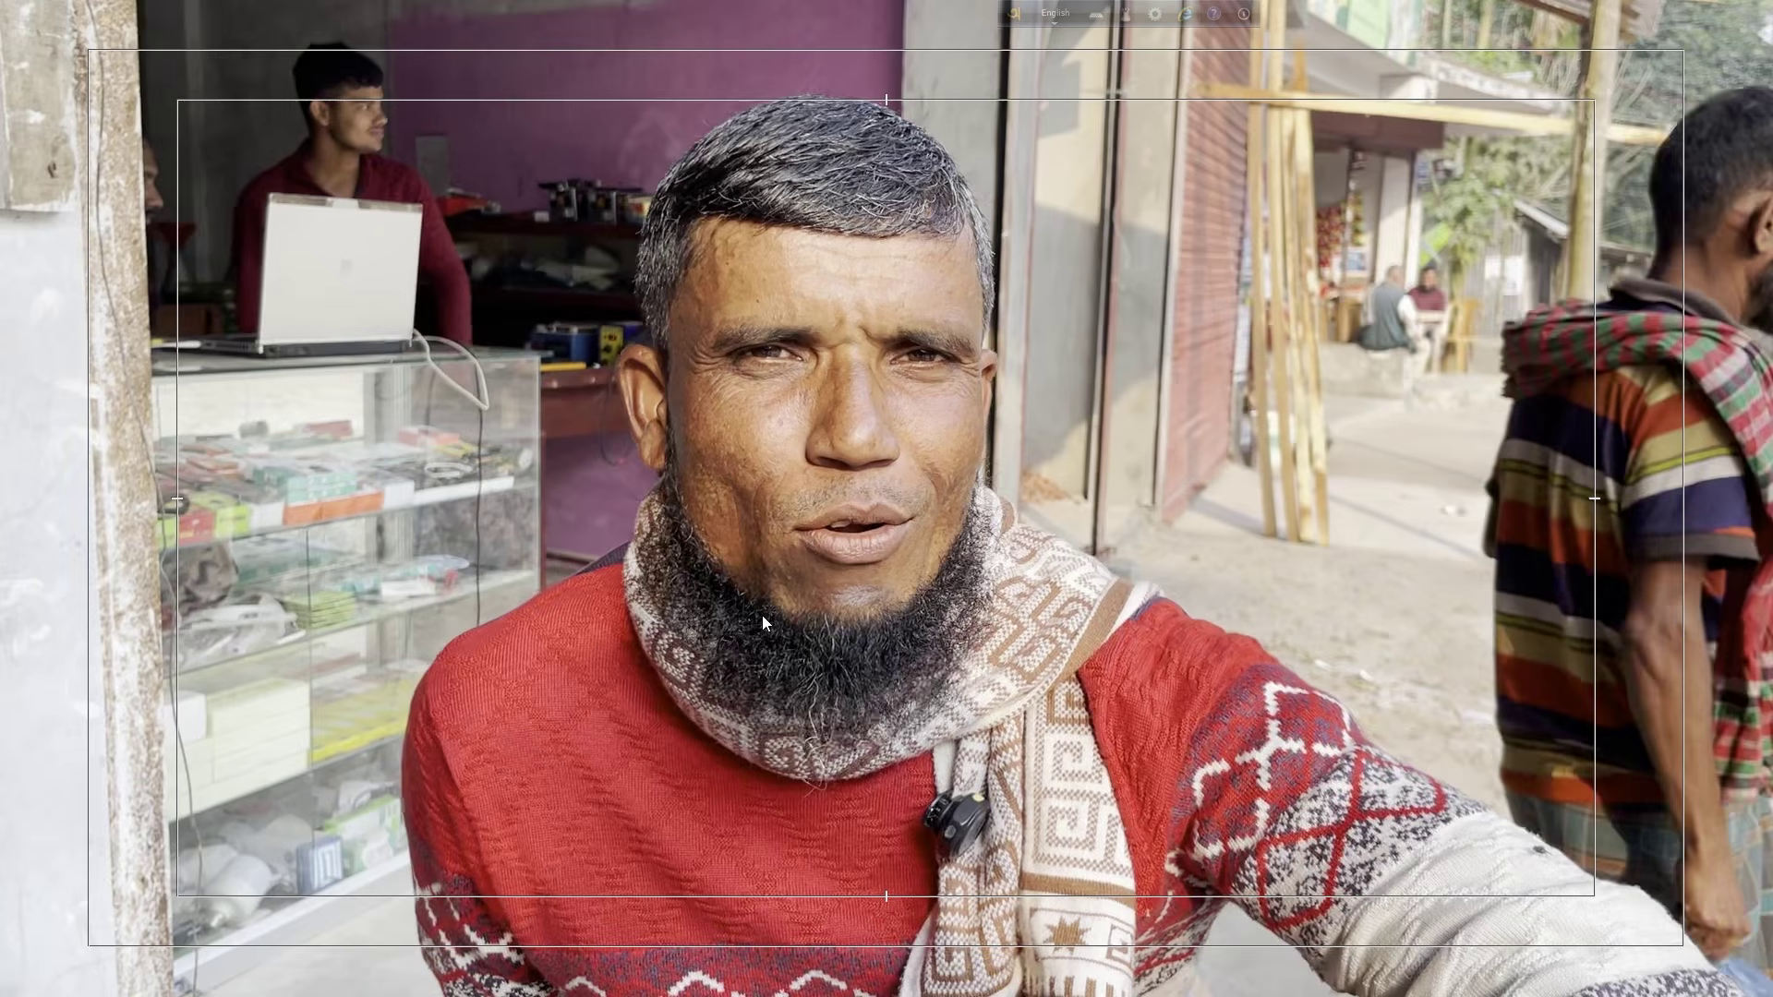
pyautogui.press('space')
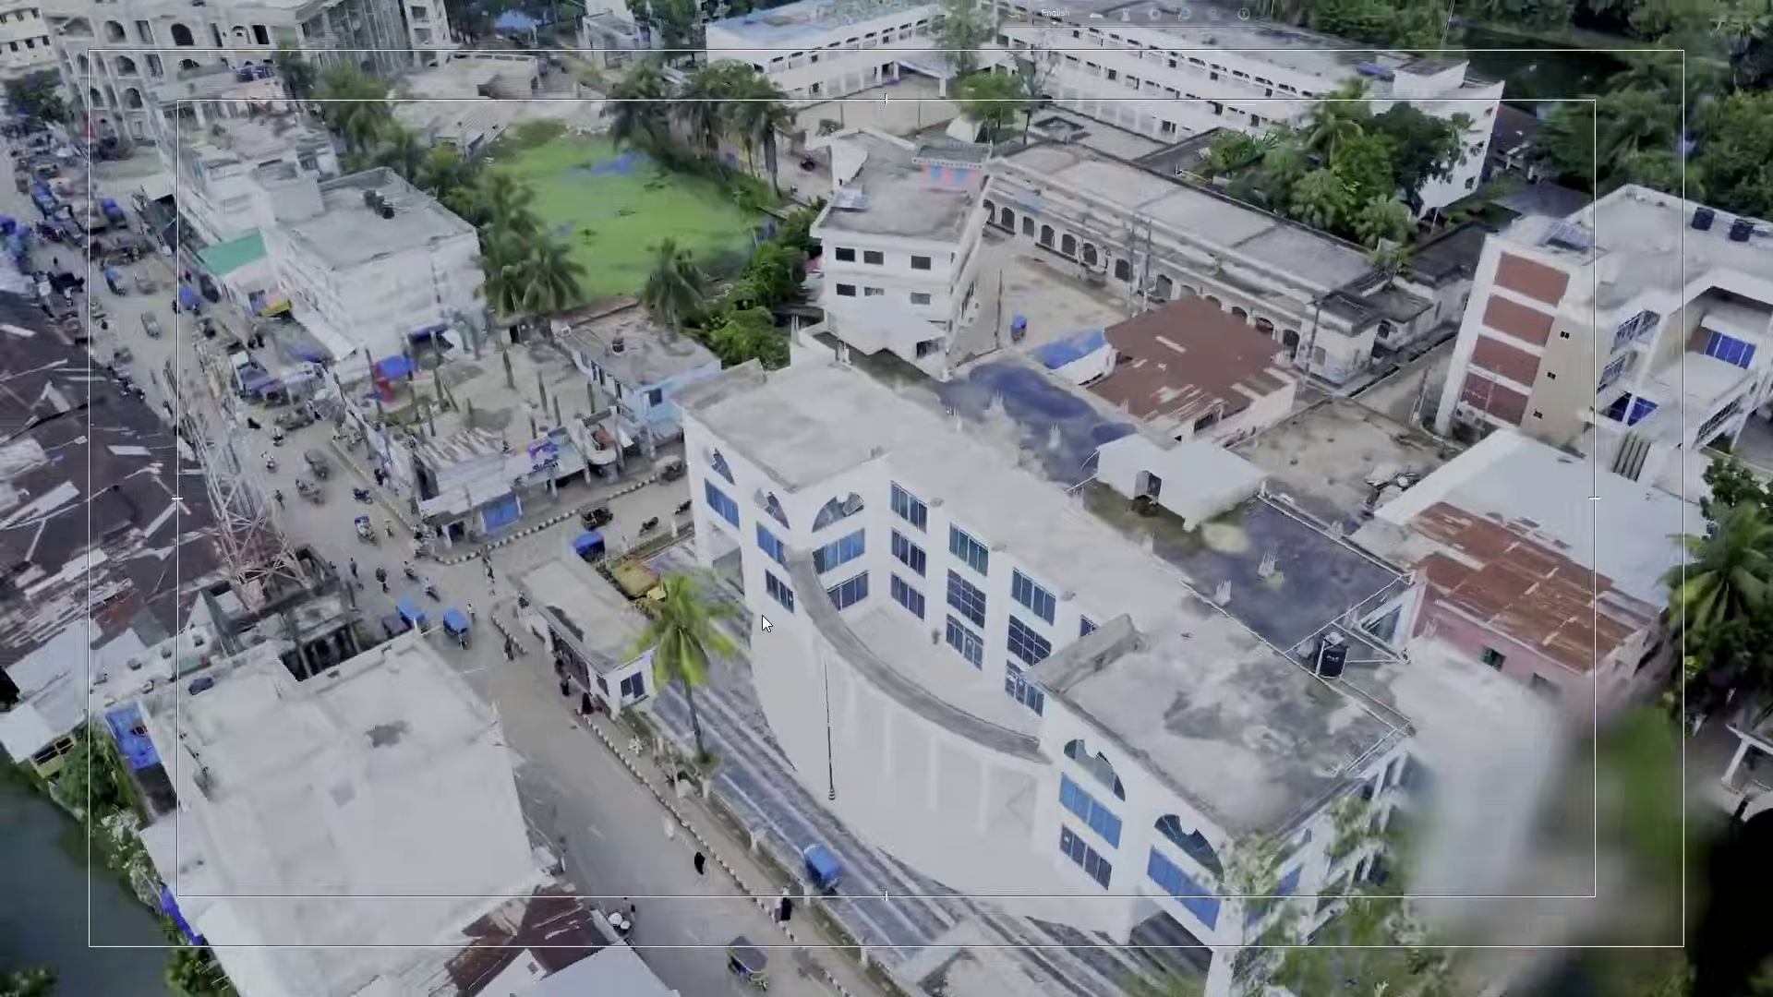
pyautogui.hotkey('ctrl', '`')
pyautogui.scroll(-1, 988, 640)
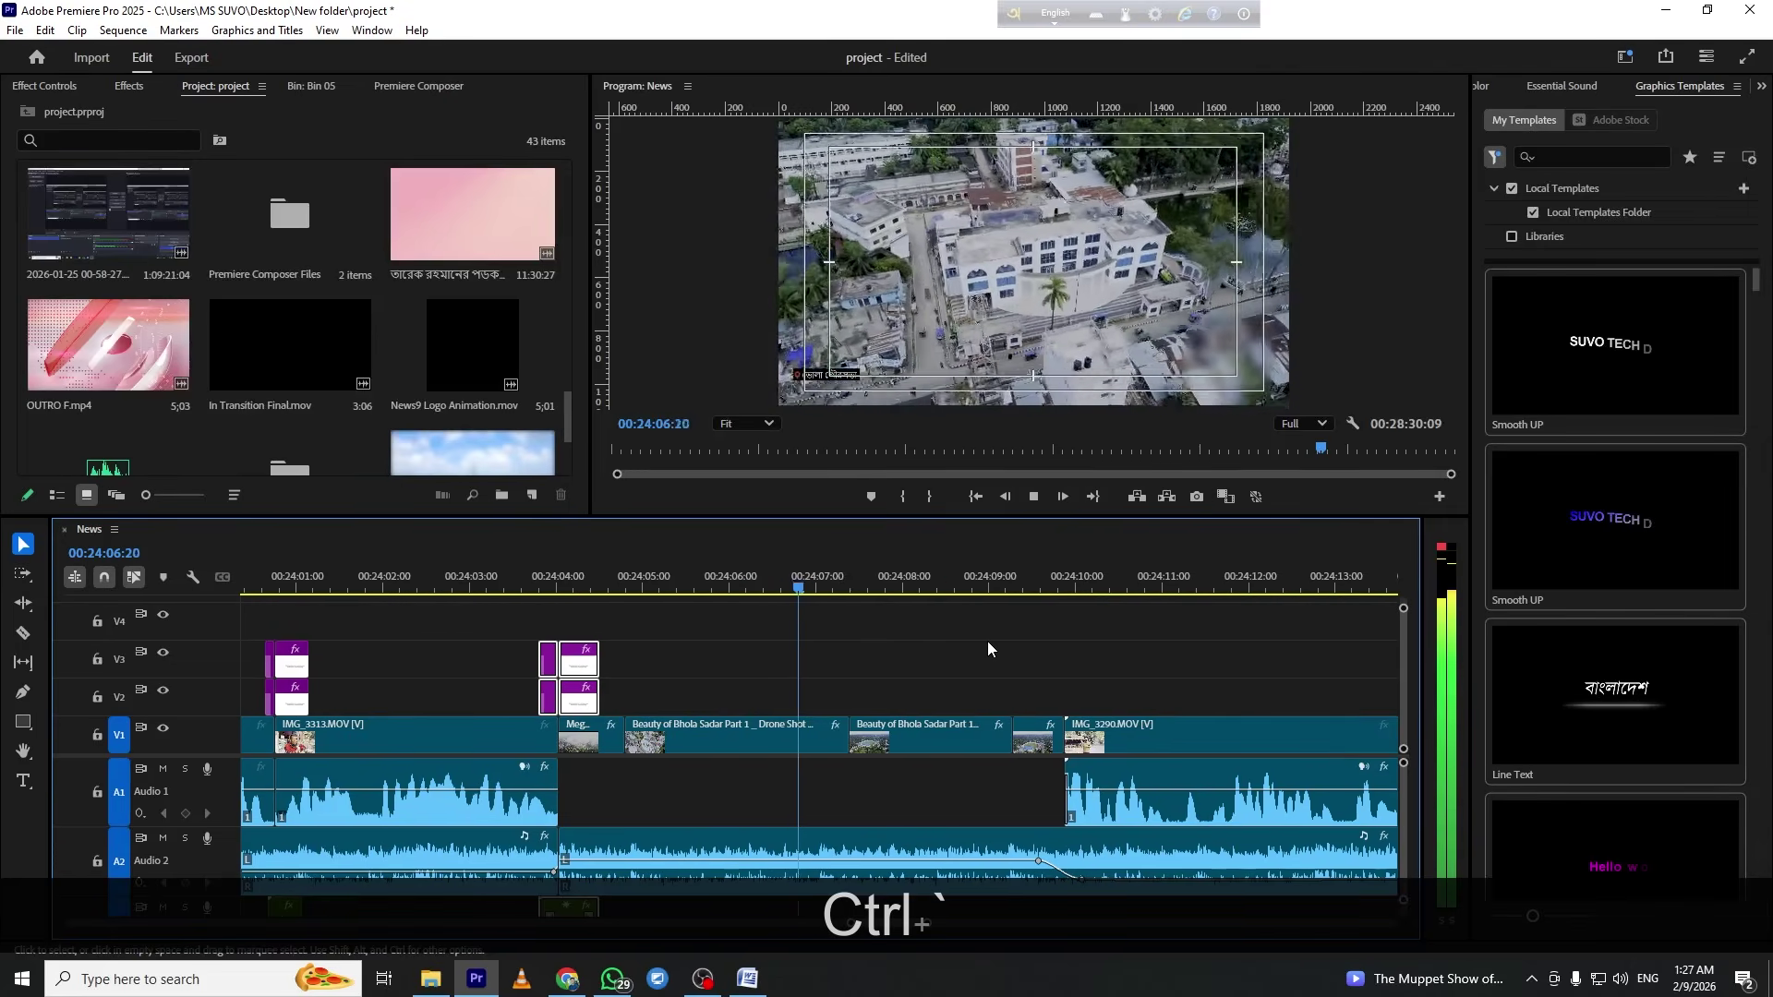
pyautogui.press('space')
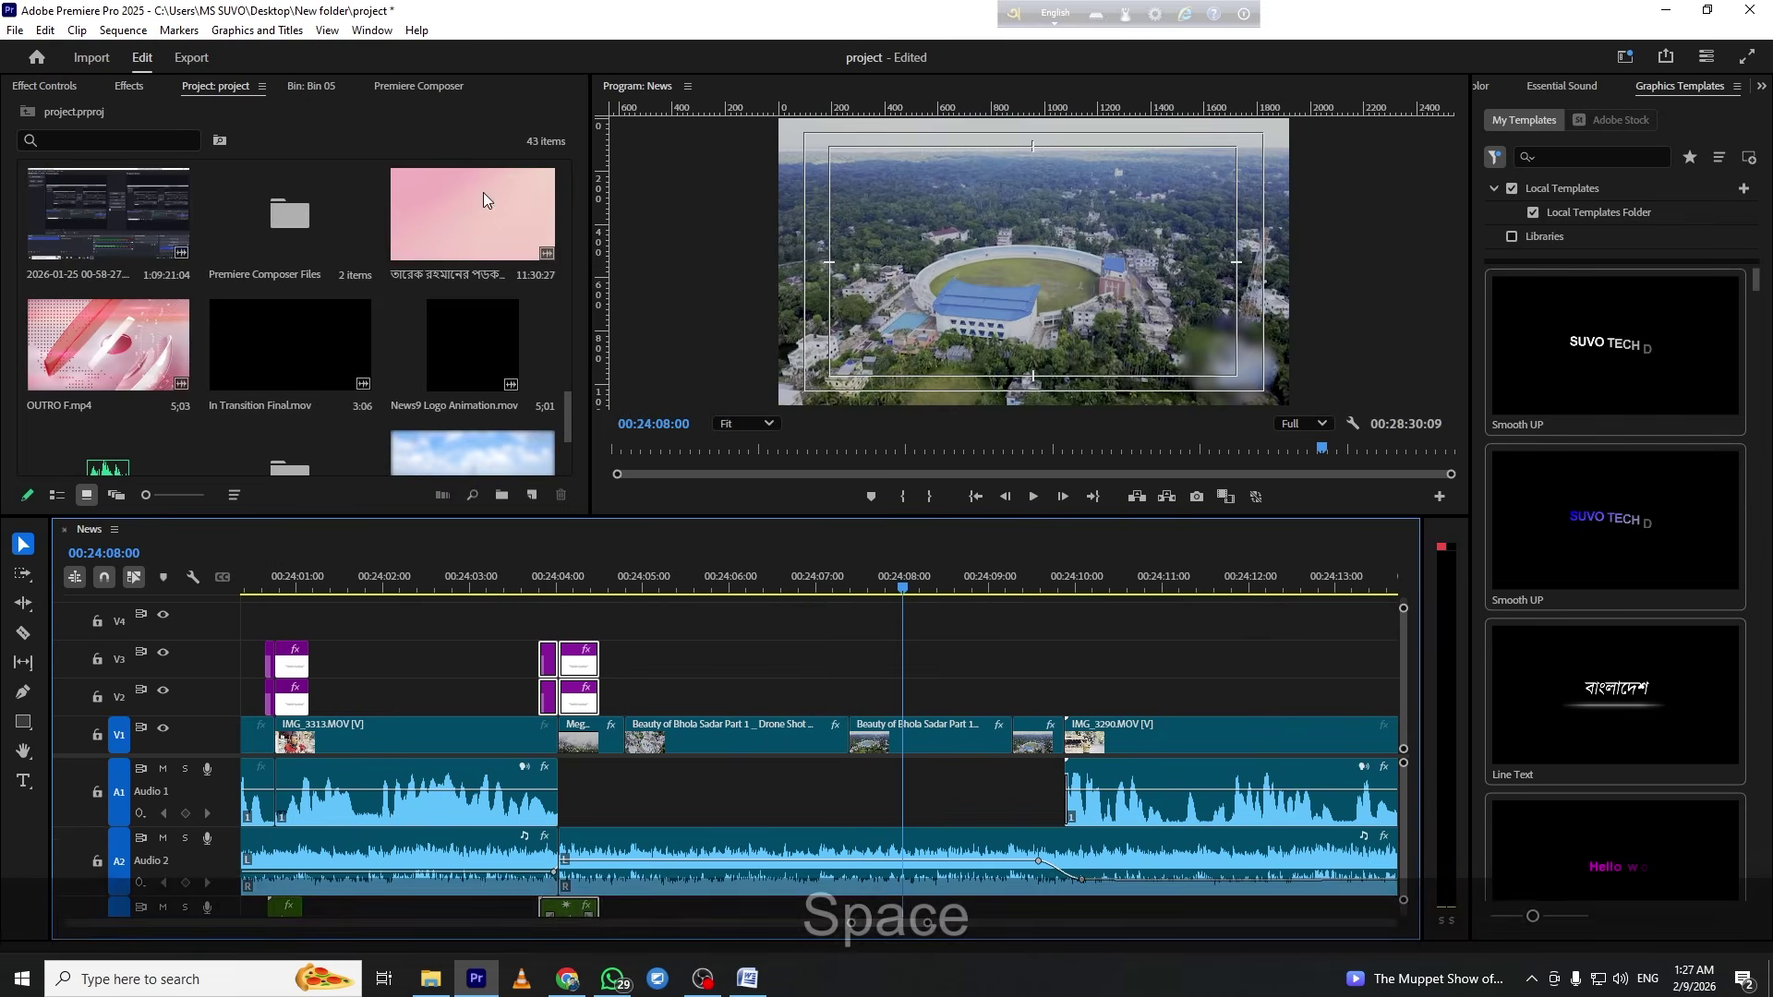
# Try a Zoom Out transition with sound over the cut between the two Beauty of Bhola Sadar drone clips, play it and remove it
pyautogui.click(411, 85)
pyautogui.moveTo(456, 253); pyautogui.dragTo(872, 652)
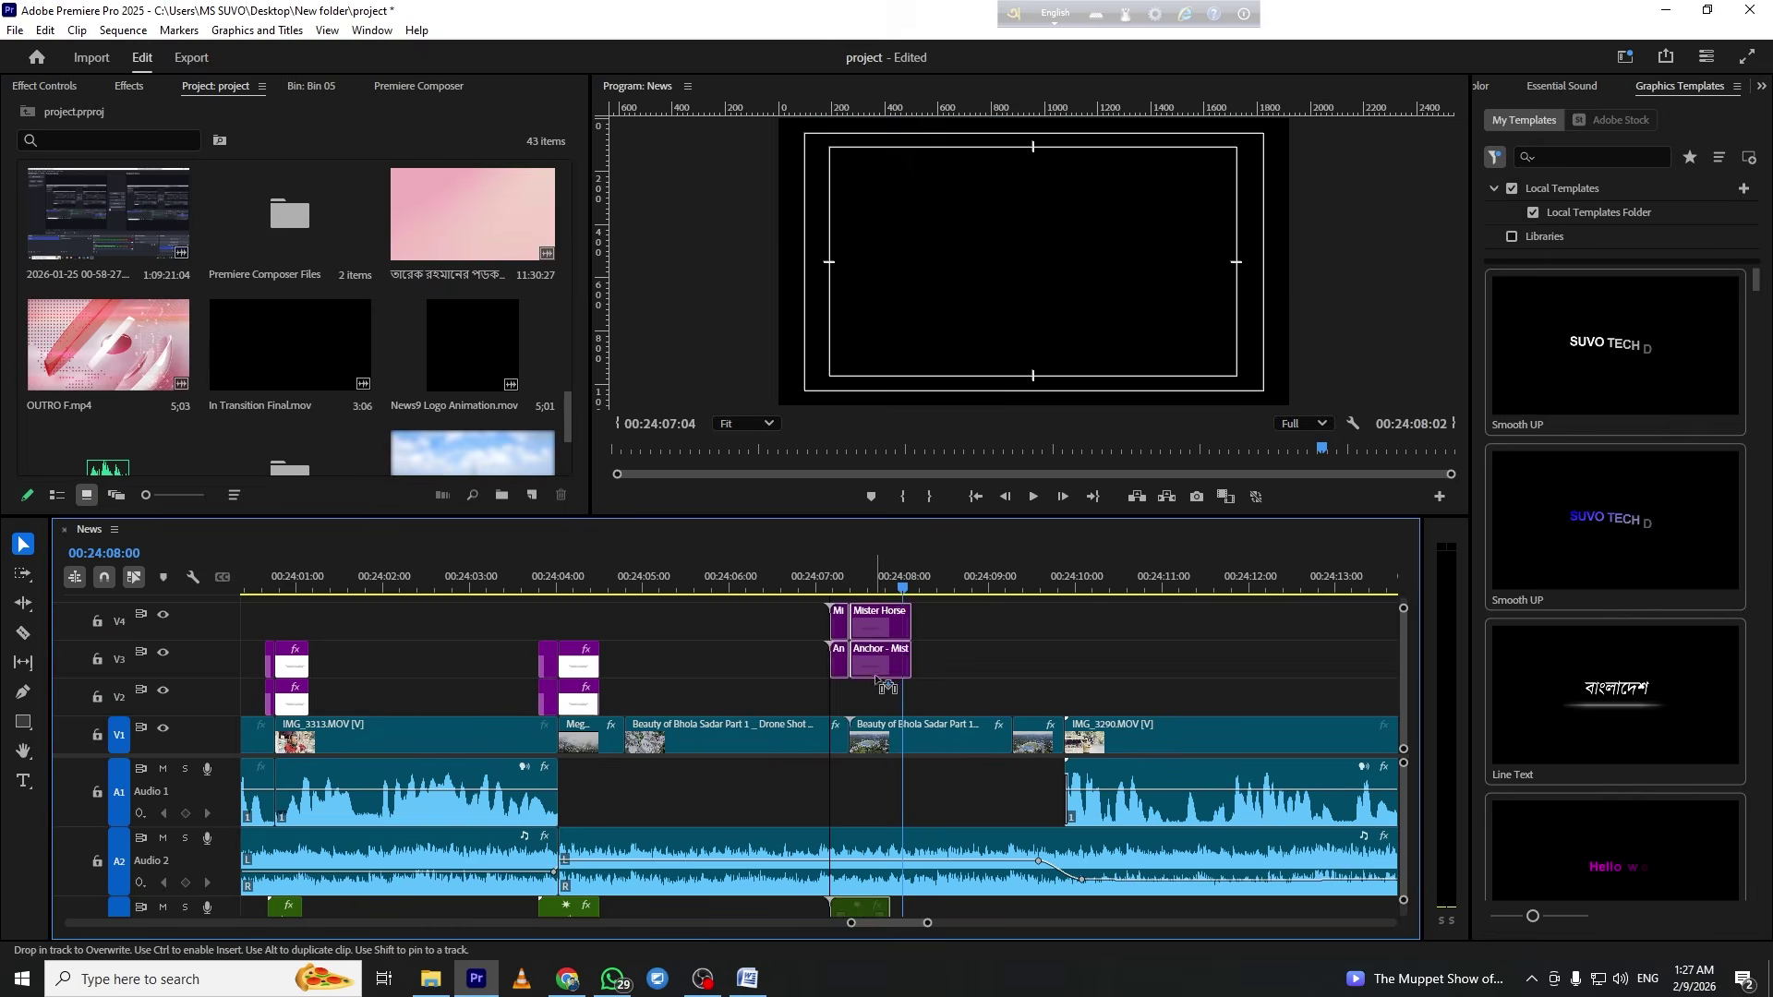
pyautogui.click(796, 560)
pyautogui.press('space')
pyautogui.press('space')
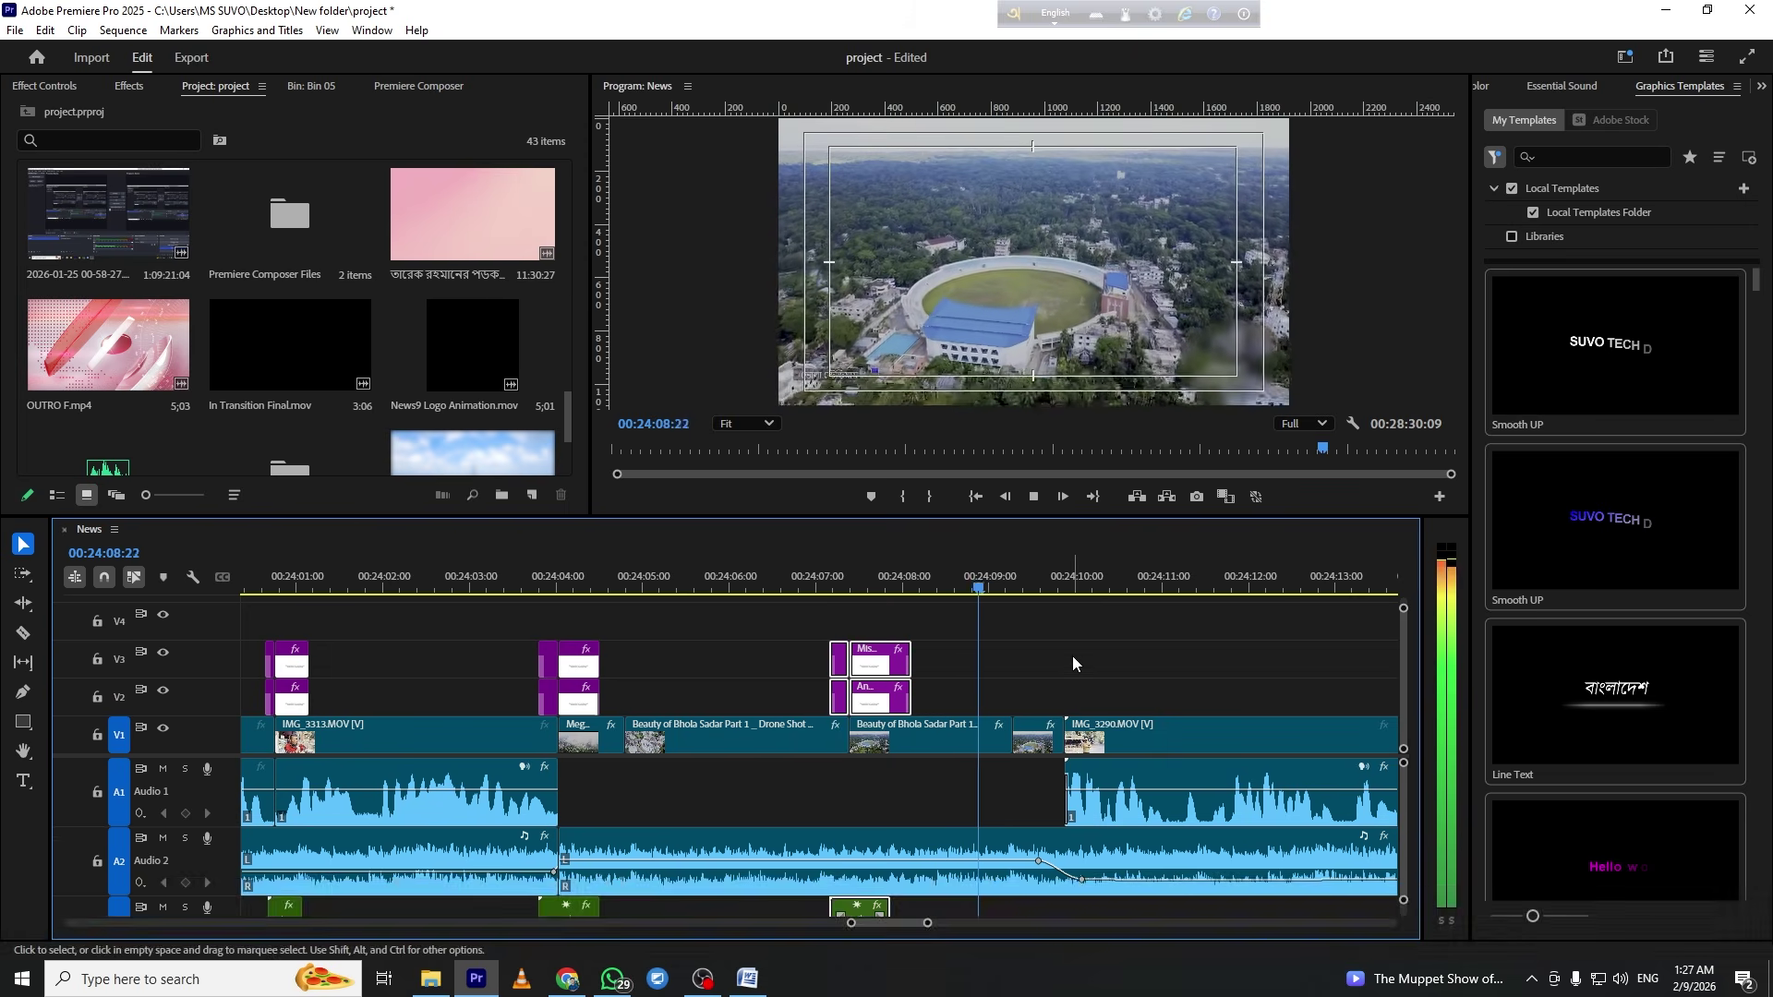
pyautogui.press('space')
pyautogui.press('f')
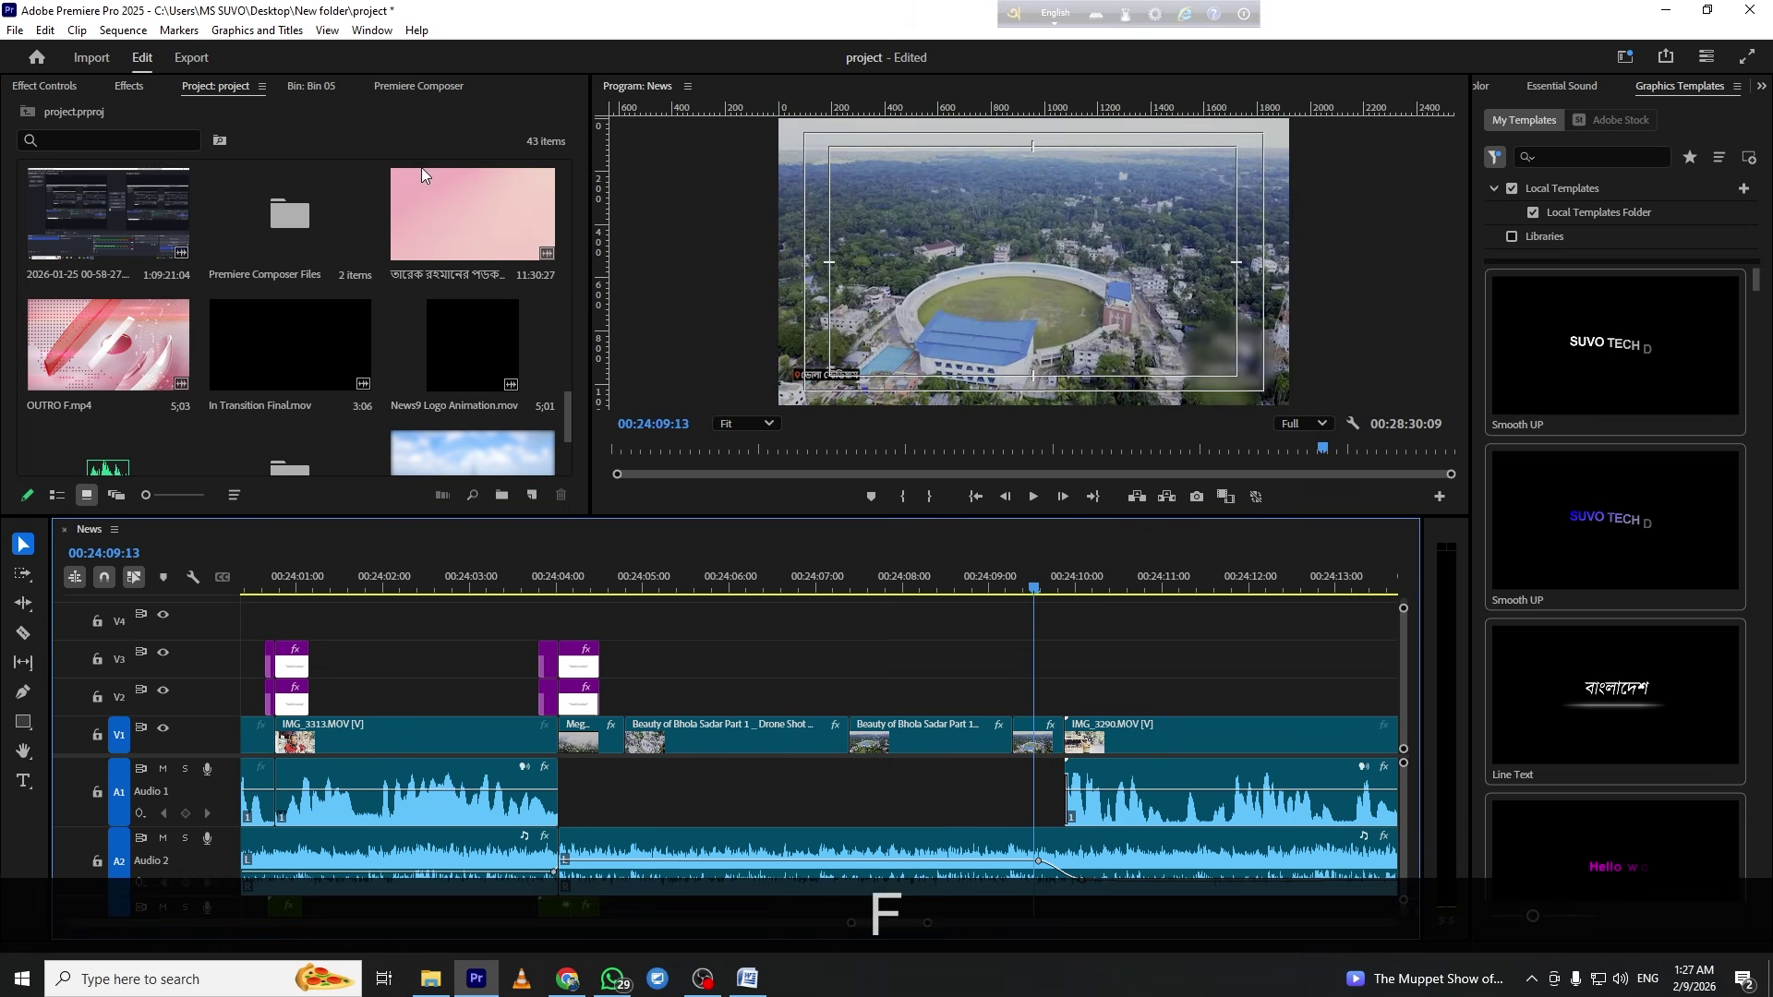
# Add a Pan transition with sound over the cut between the two Beauty of Bhola Sadar clips on V2 and V3, and play it
pyautogui.click(418, 85)
pyautogui.moveTo(316, 369); pyautogui.dragTo(866, 657)
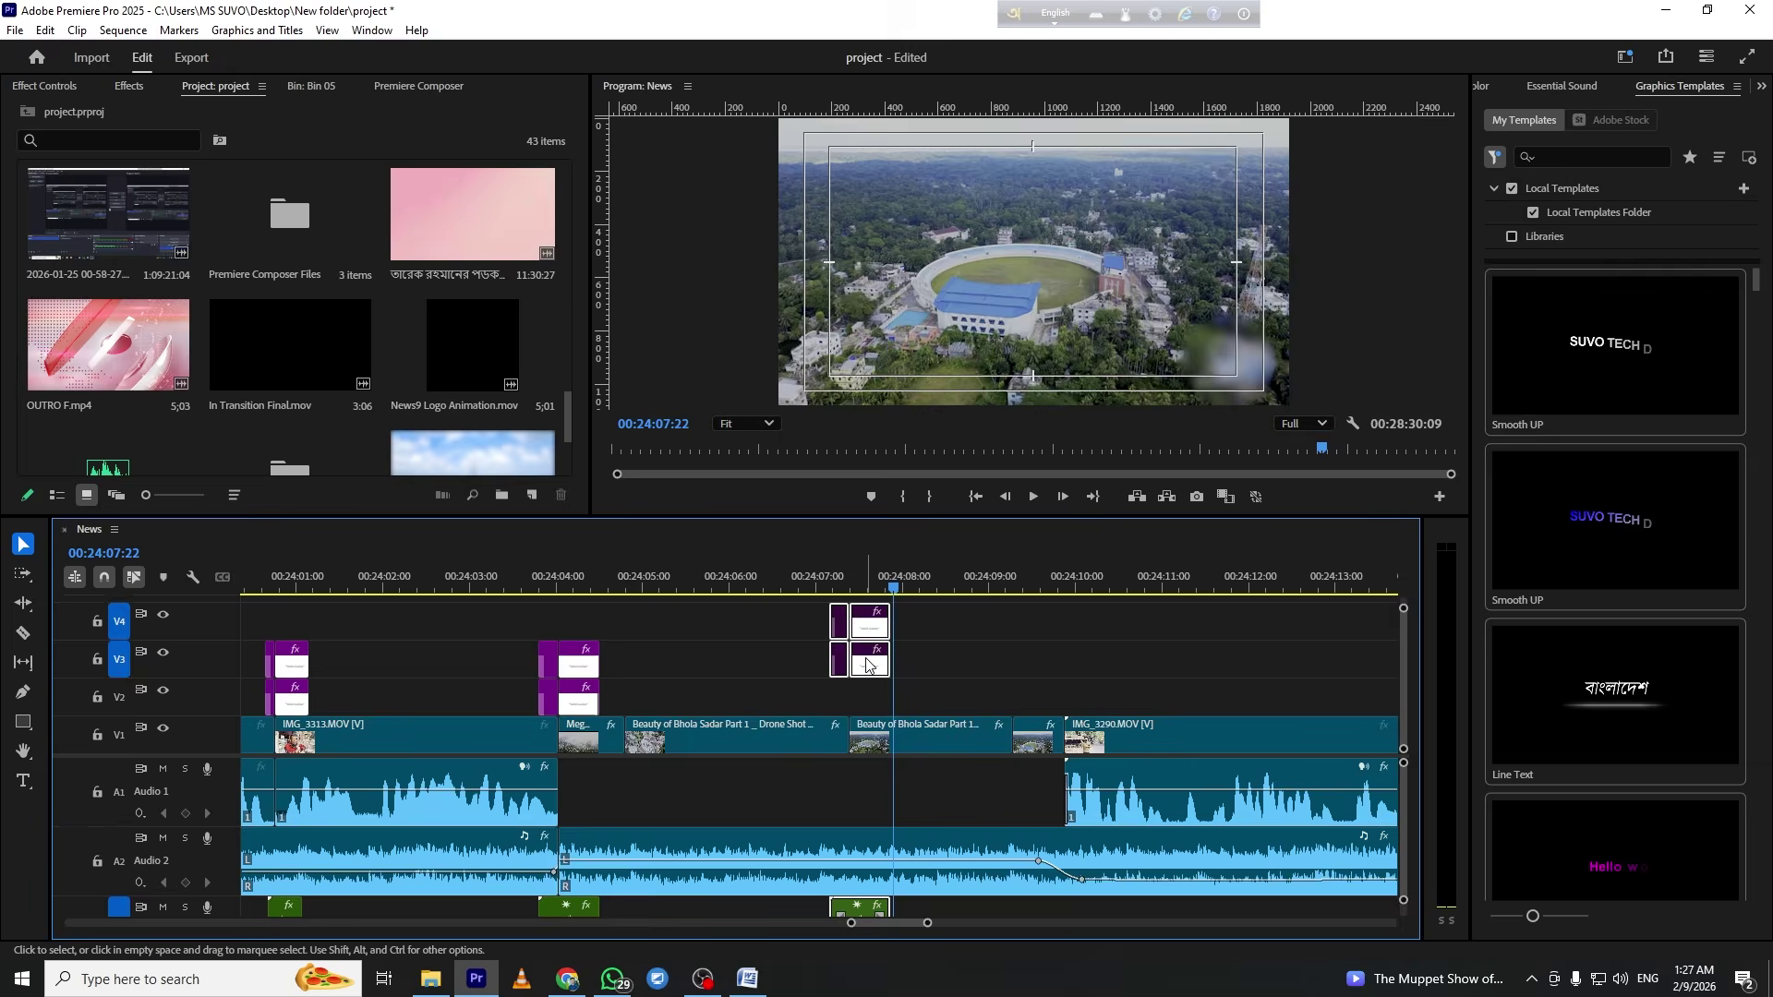
pyautogui.click(811, 561)
pyautogui.press('space')
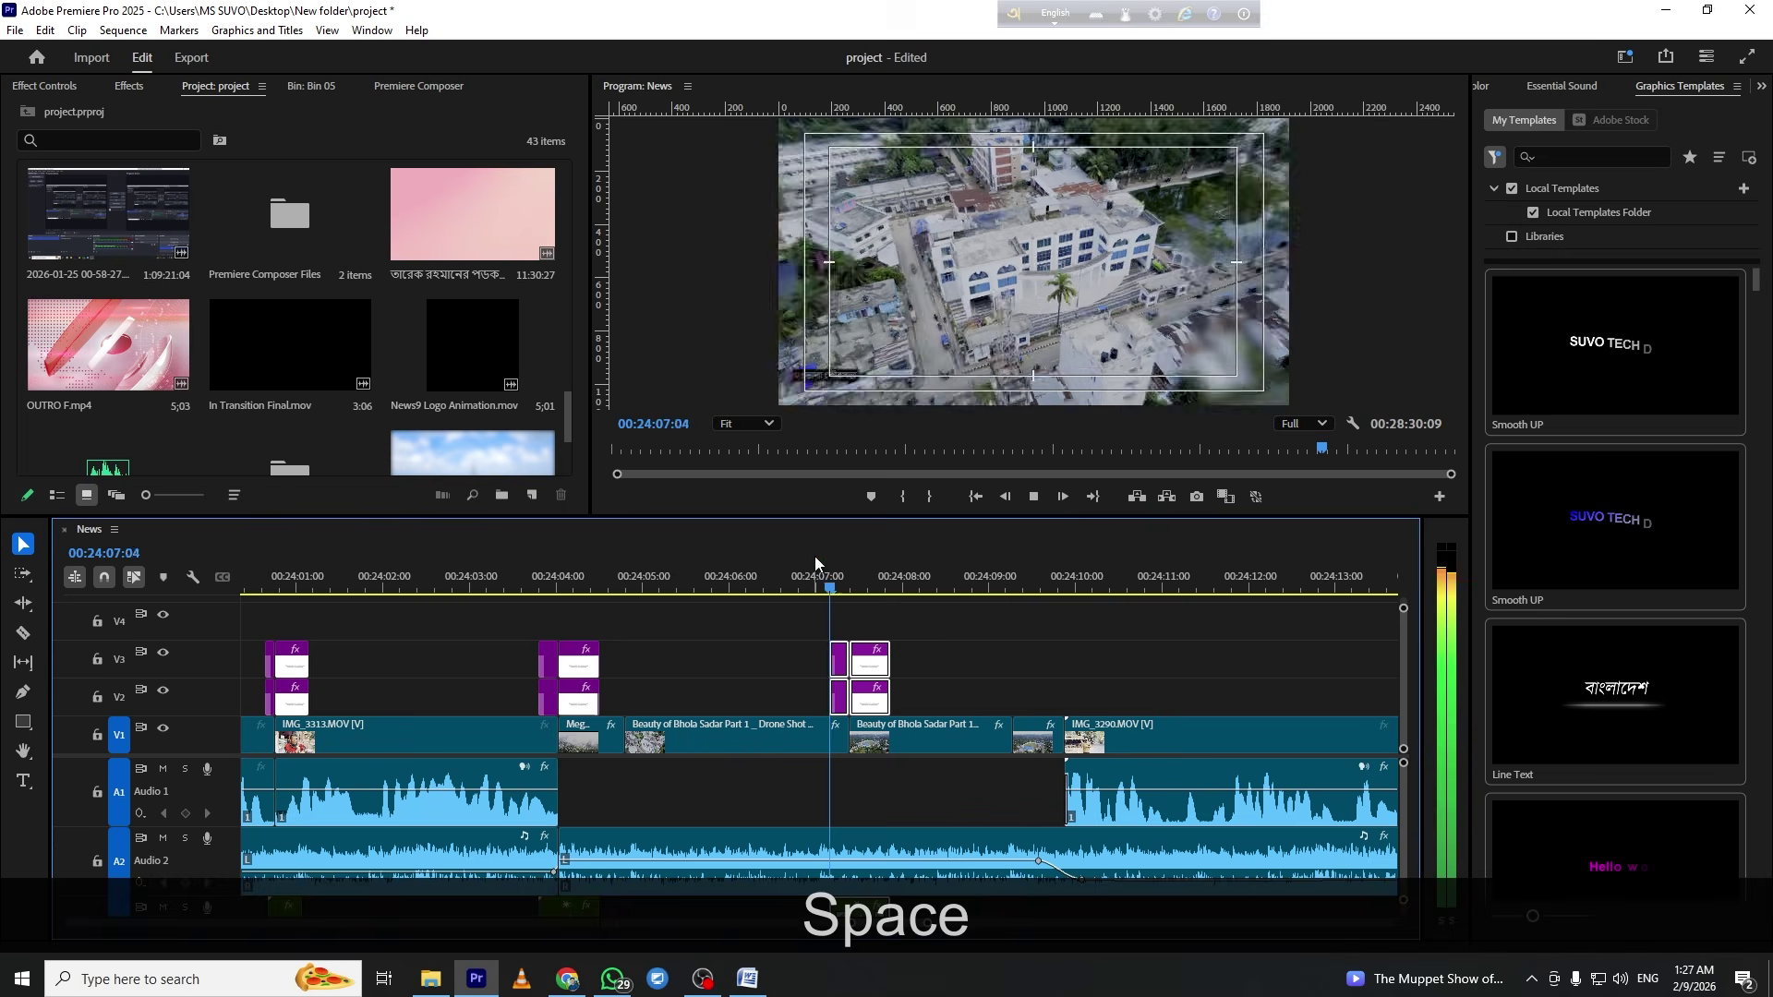
pyautogui.click(990, 645)
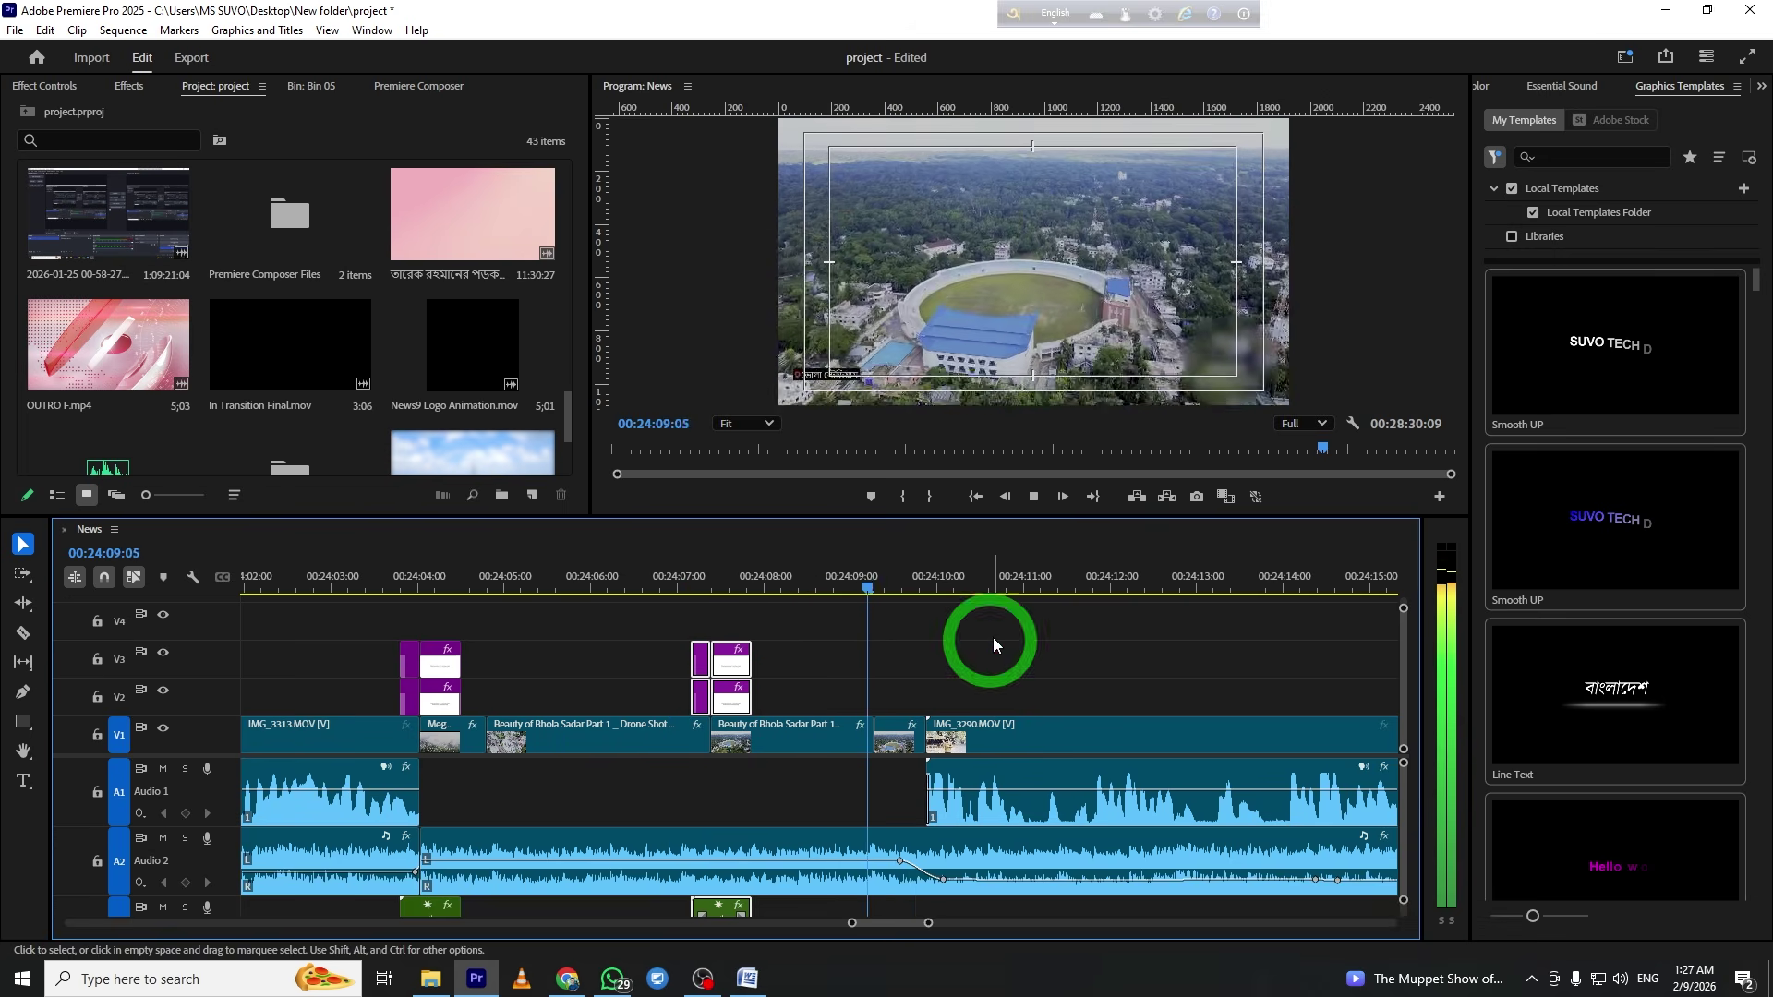
pyautogui.press('space')
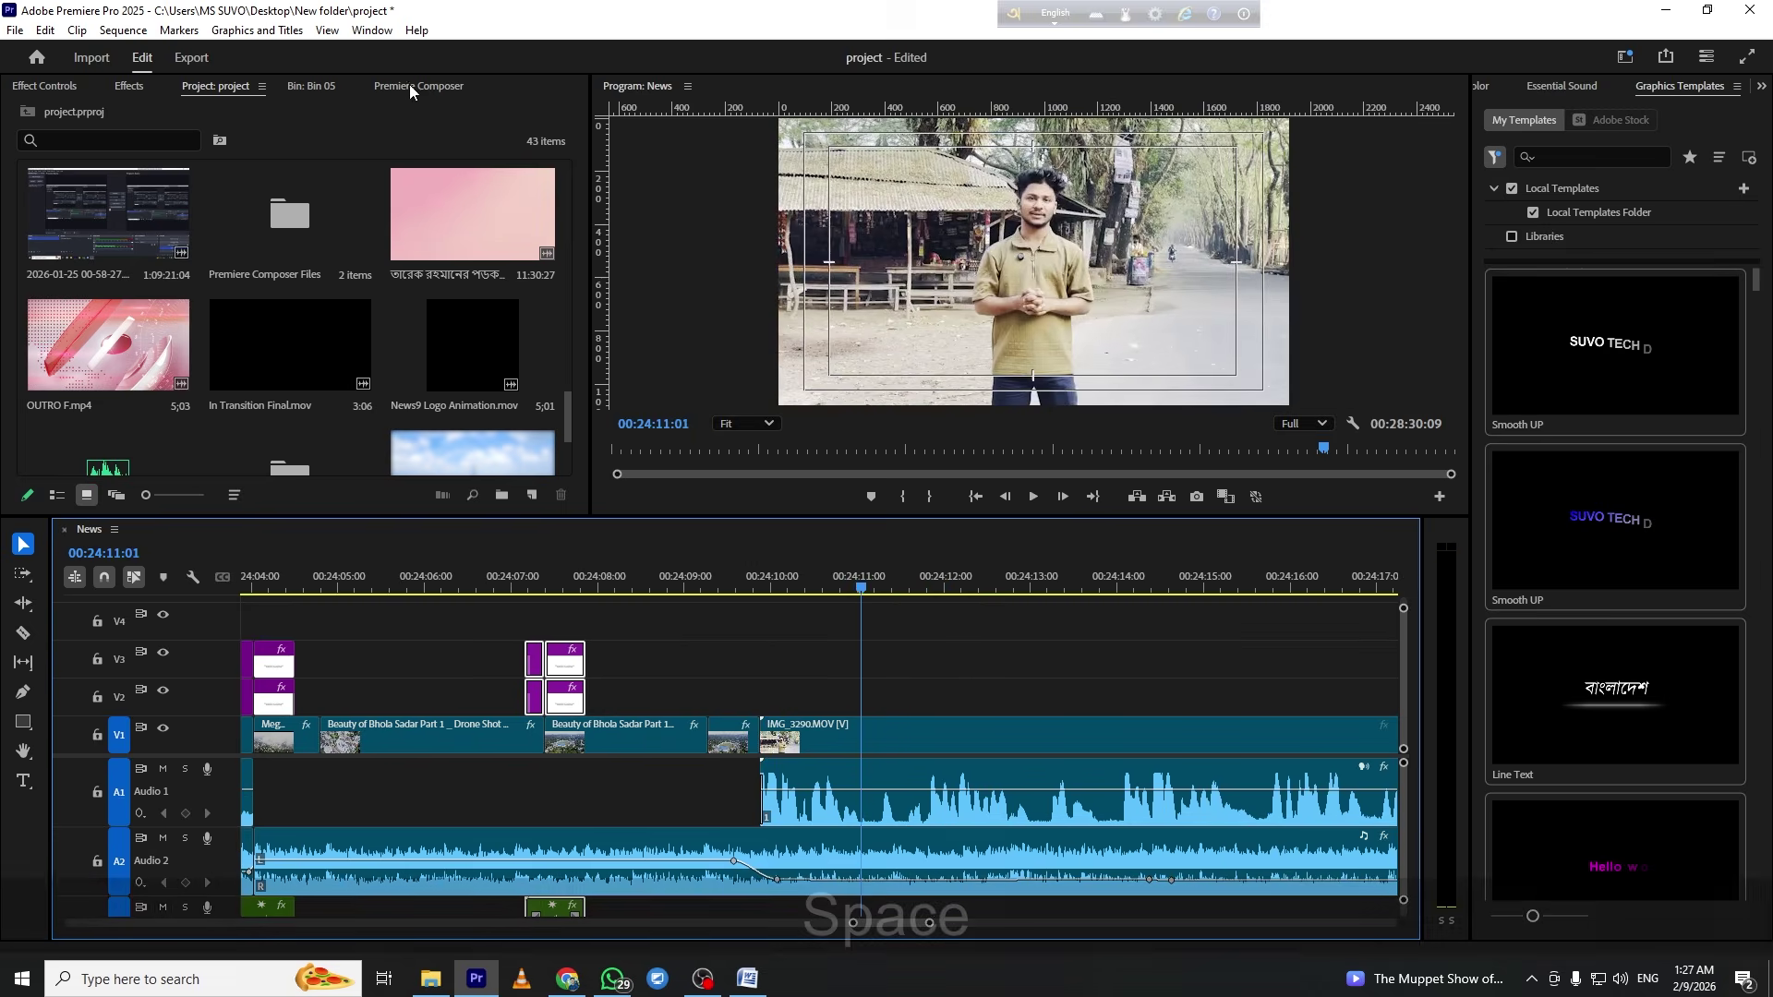
# Add the Rectangles 2-color transition with sound over the cut into IMG_3290.MOV on V2, play on from it, and save the project
pyautogui.click(406, 85)
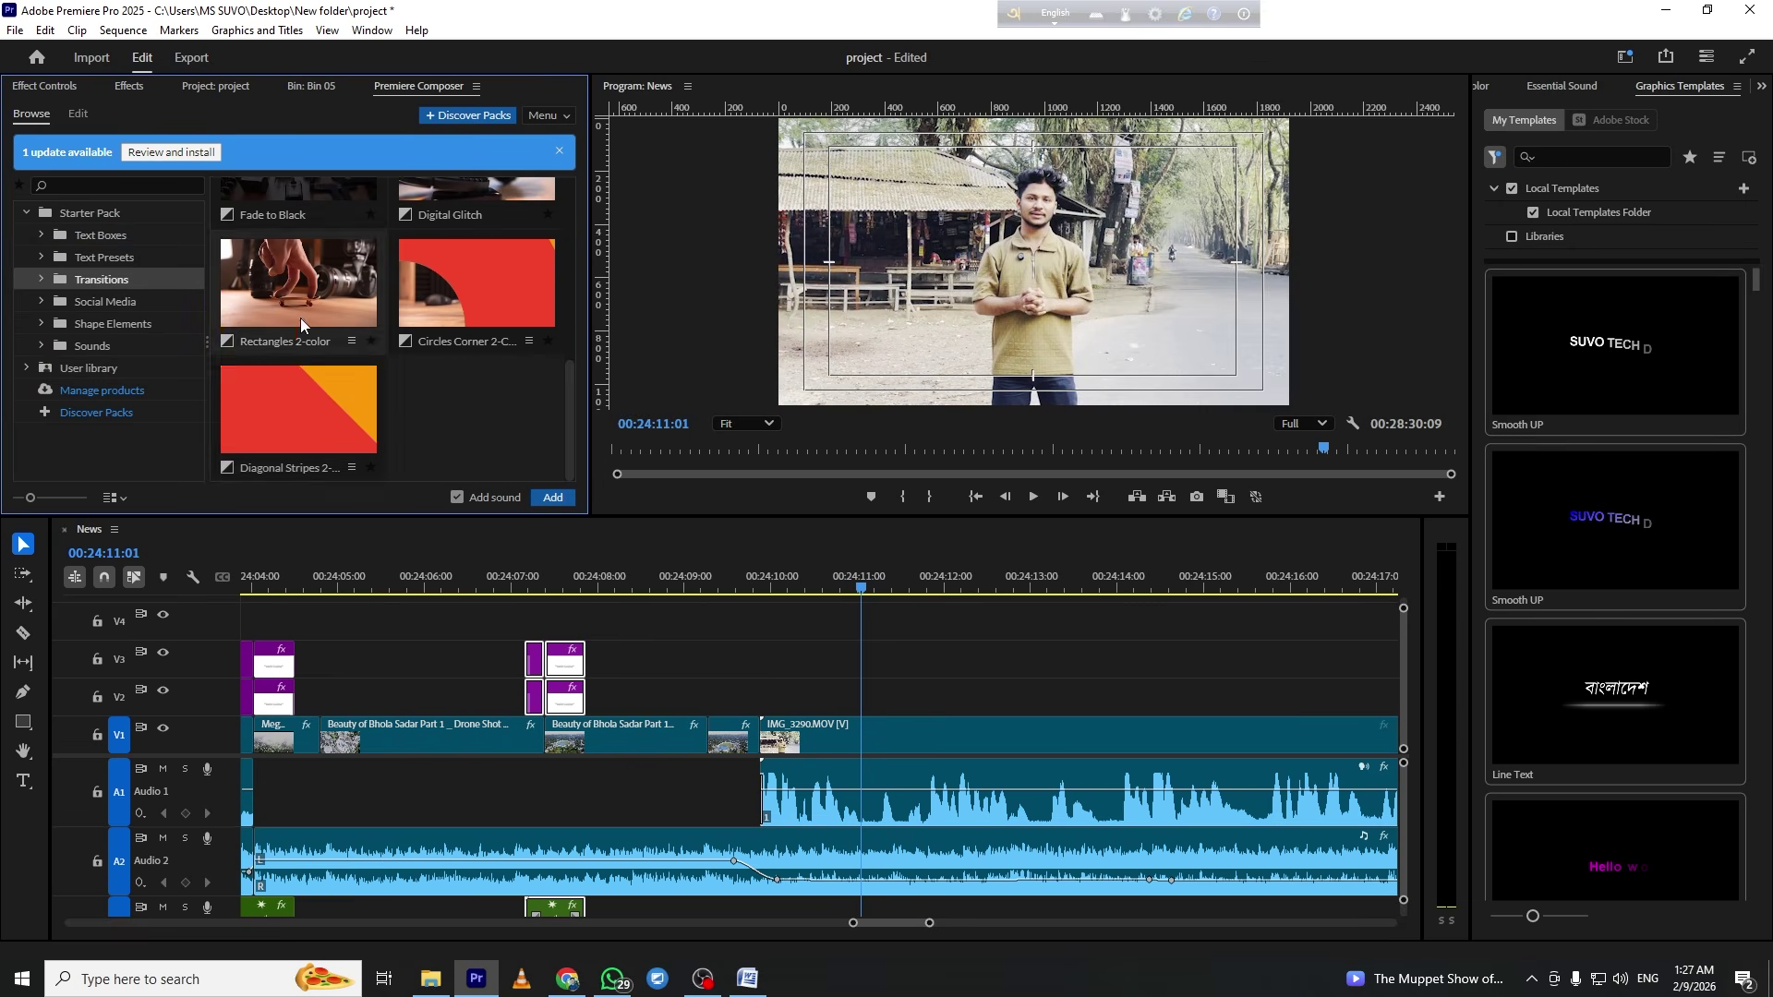
pyautogui.moveTo(274, 274); pyautogui.dragTo(781, 697)
pyautogui.press('space')
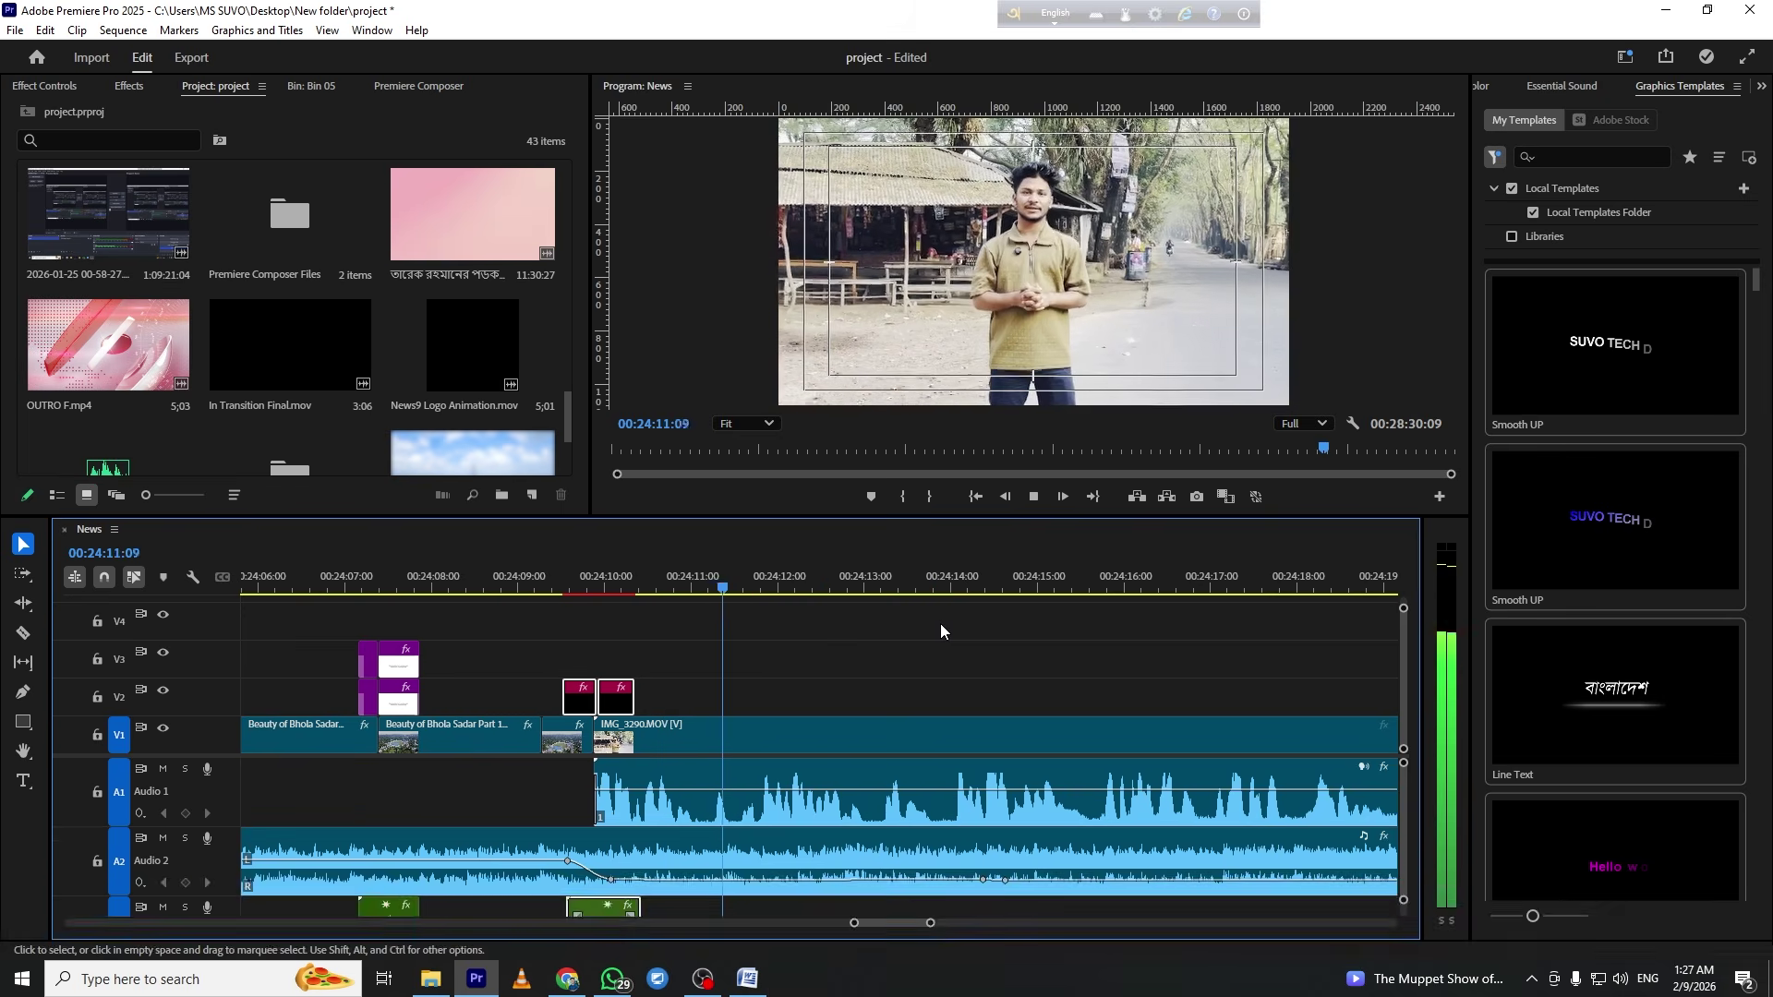
pyautogui.press('space')
pyautogui.press('space')
pyautogui.hotkey('ctrl', 's')
# Play the presenter clip IMG_3290.MOV and listen to its voice against the background music
pyautogui.press('space')
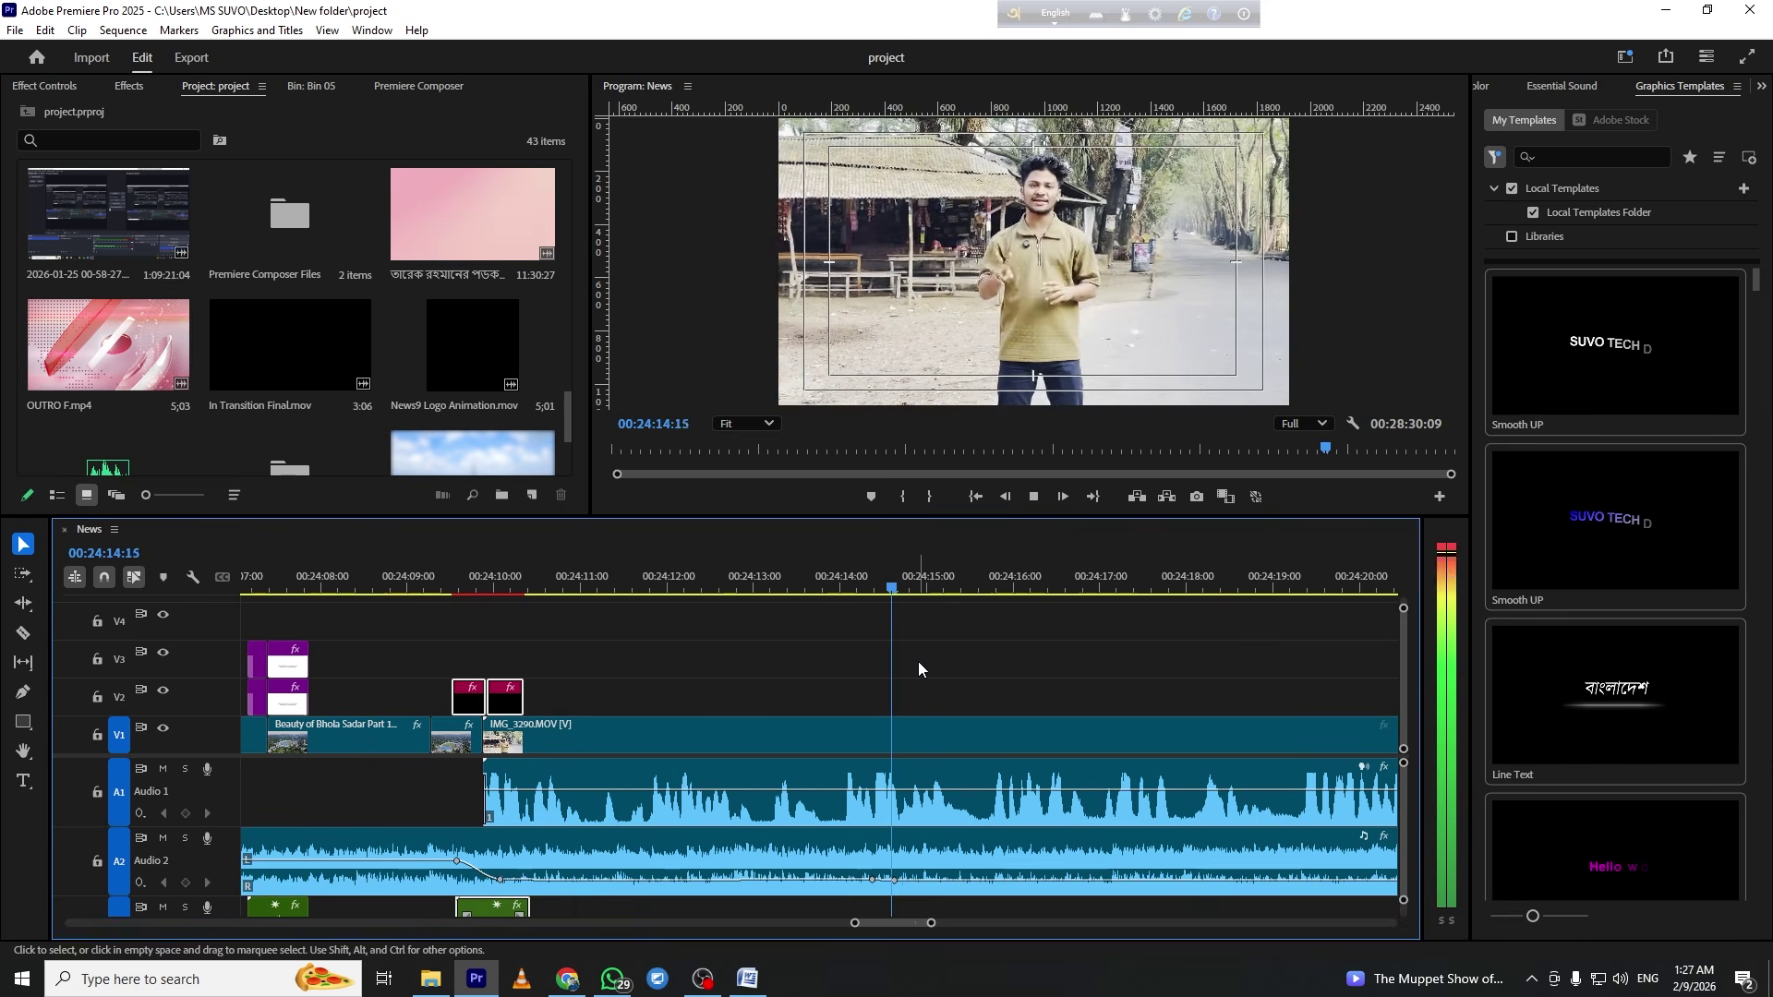
pyautogui.scroll(-3, 921, 661)
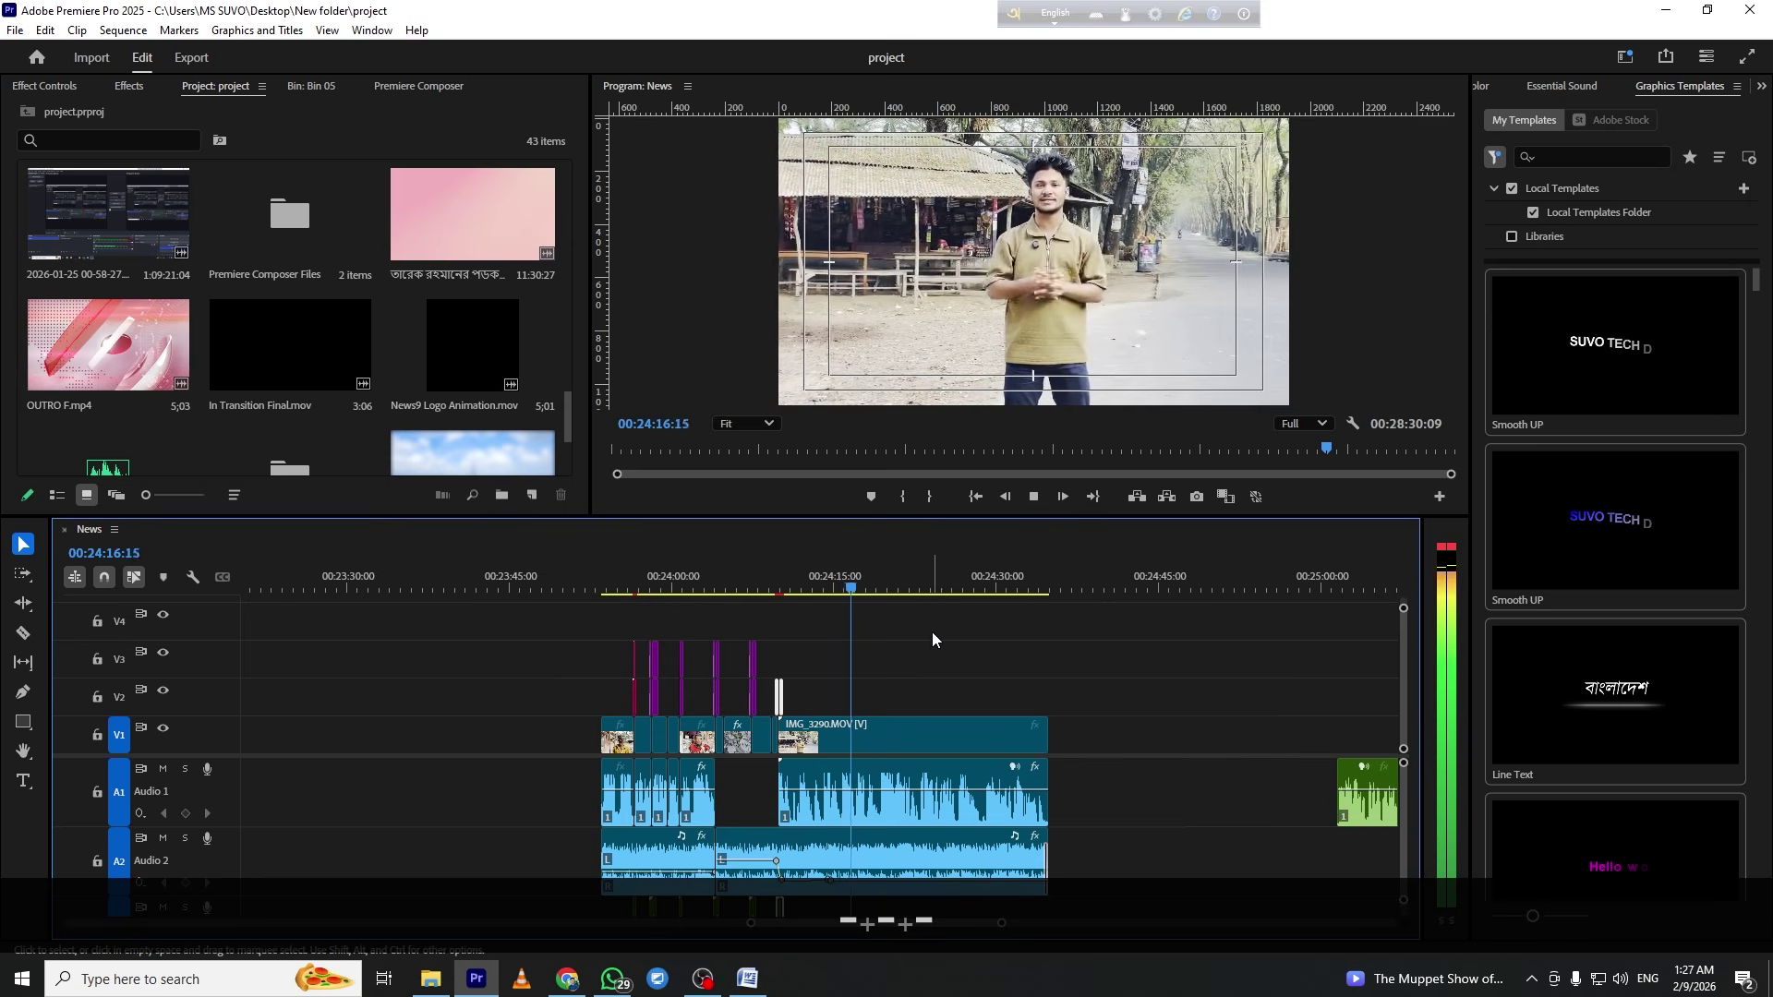
pyautogui.scroll(-3, 932, 631)
pyautogui.scroll(-2, 932, 631)
pyautogui.click(917, 630)
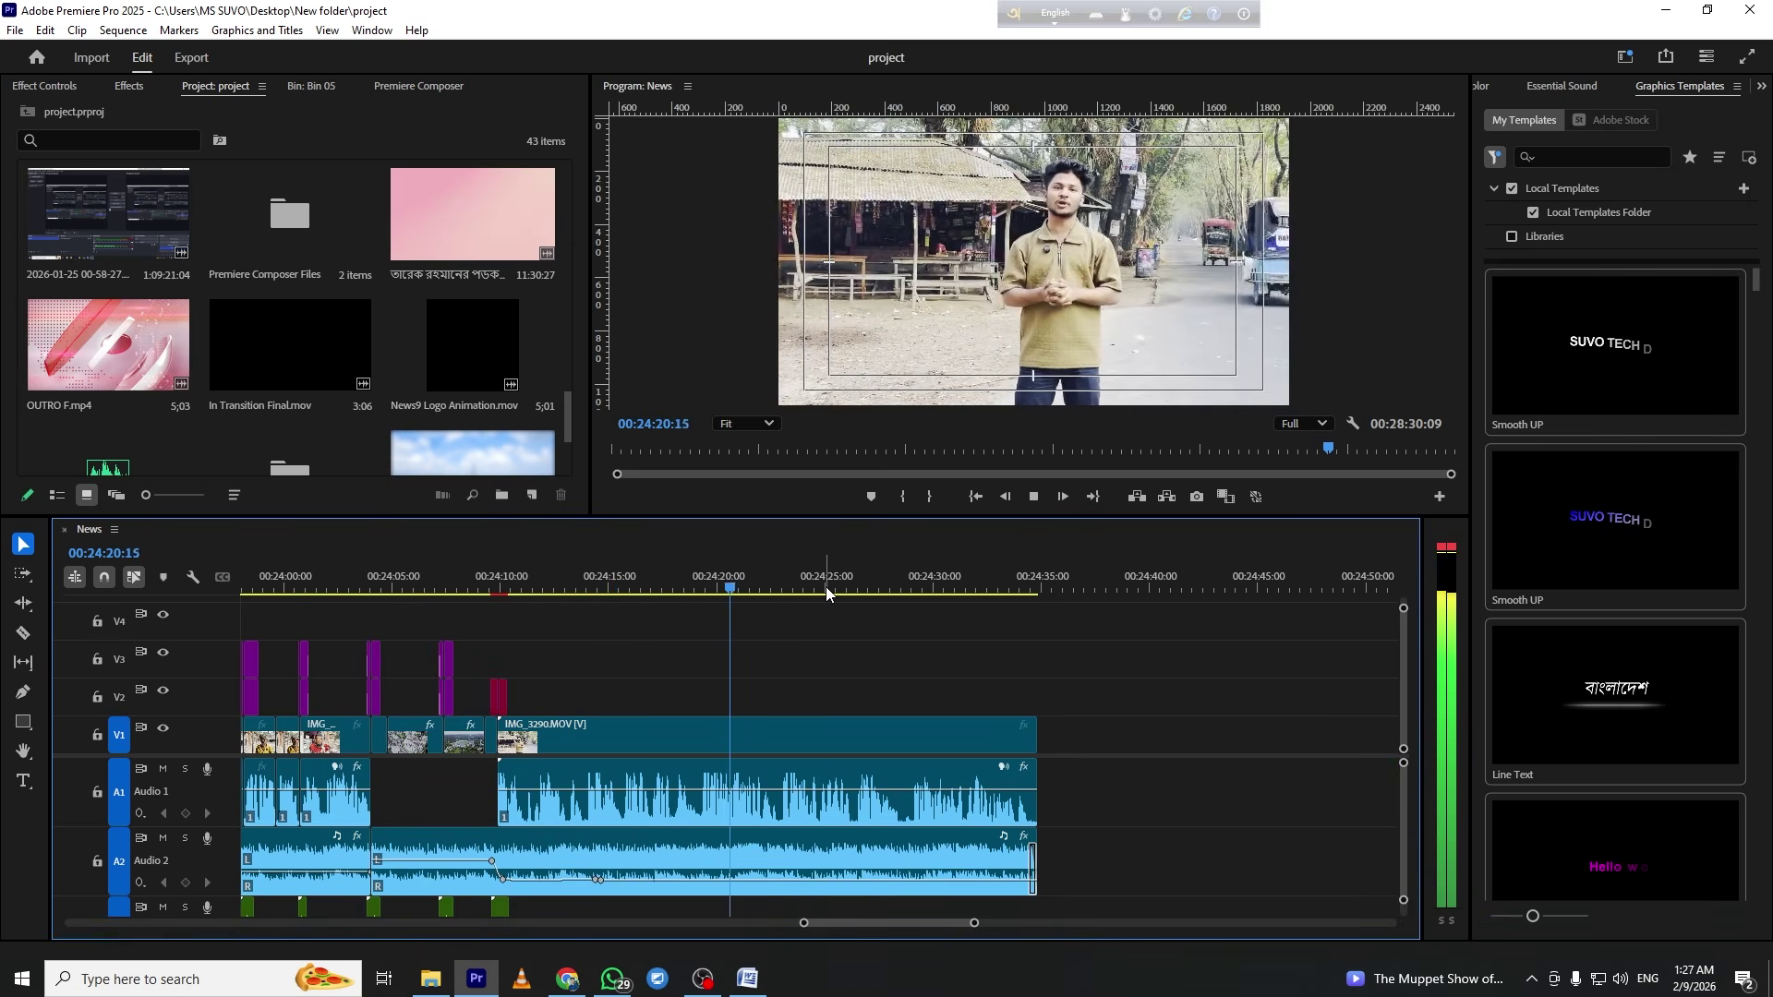
pyautogui.press('space')
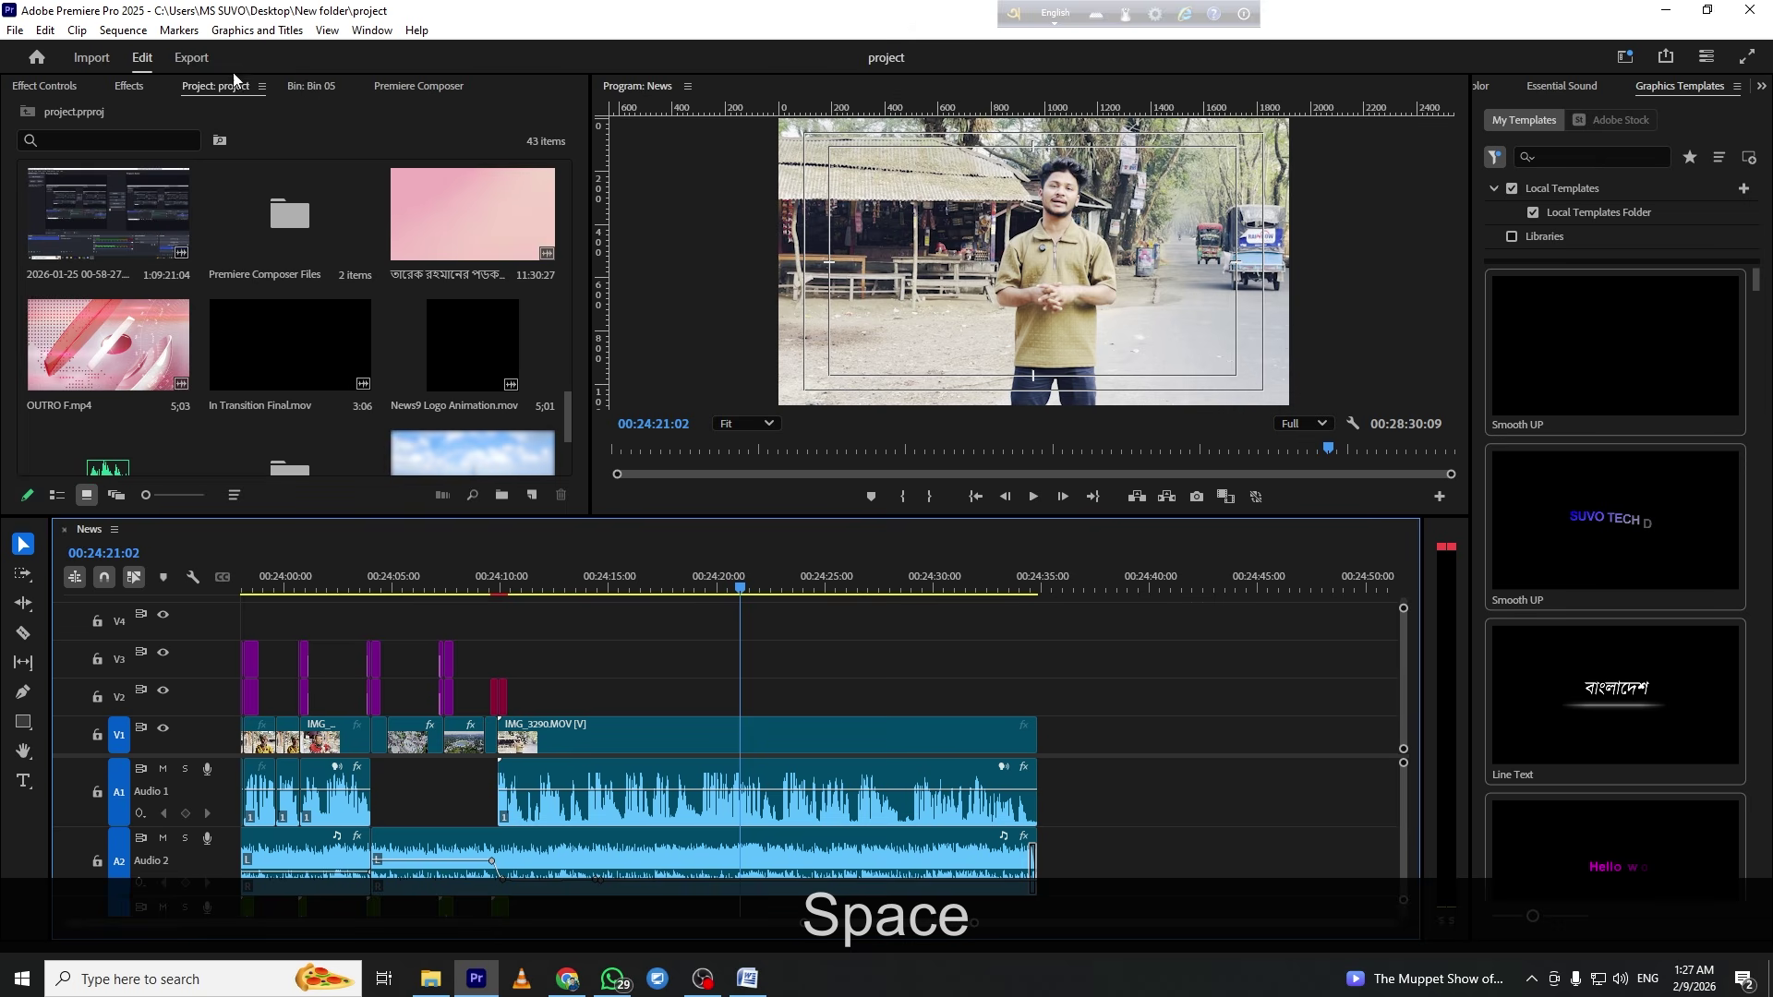
# Search the effects for Multiband Compressor and apply it to the IMG_3290.MOV audio on A1
pyautogui.click(139, 85)
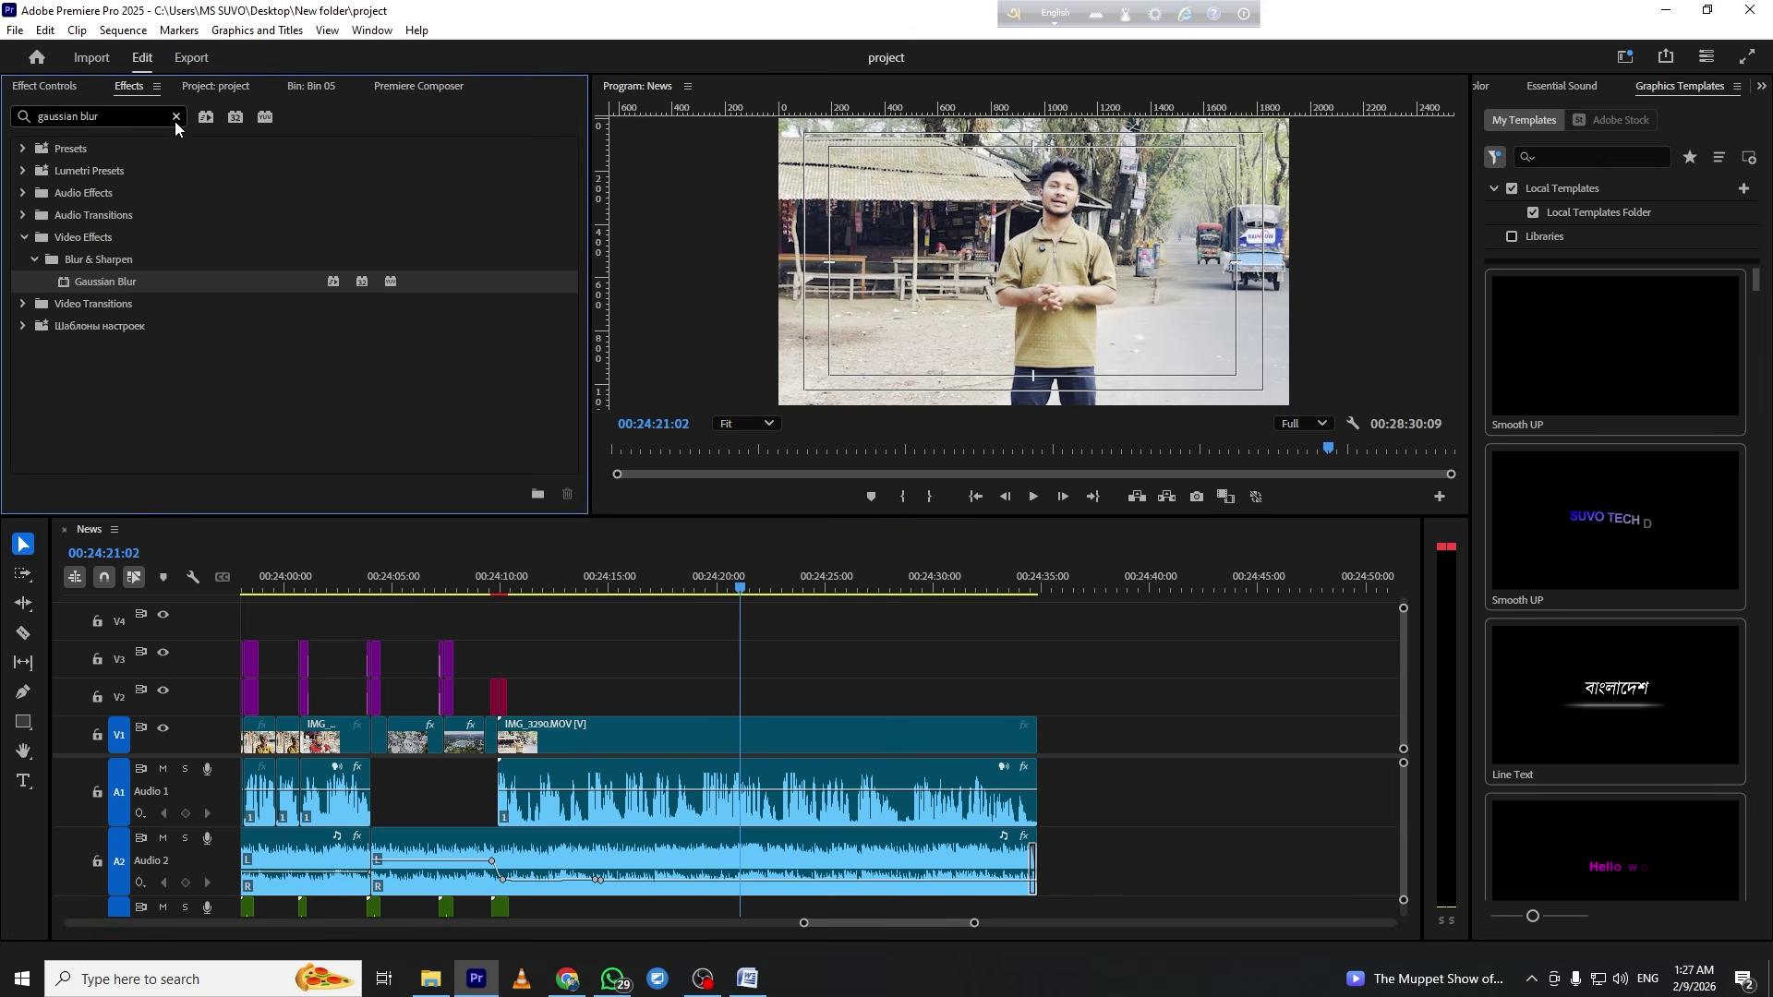
pyautogui.click(175, 118)
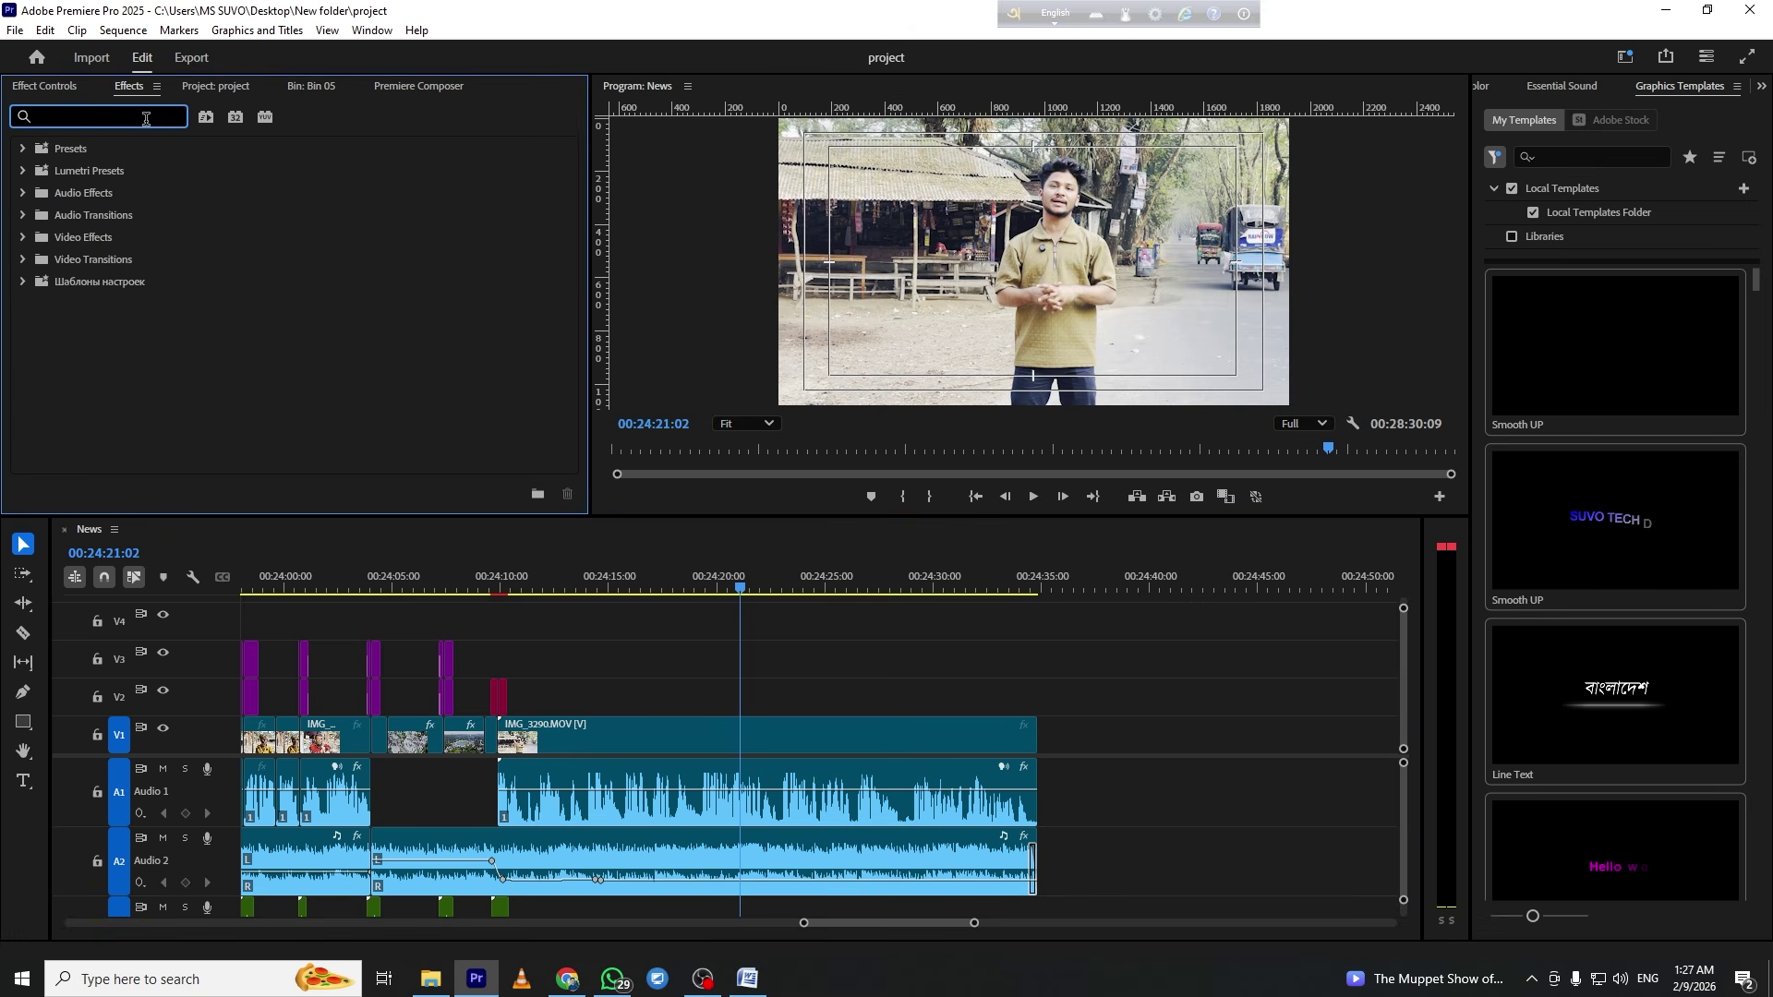
pyautogui.write('Multiband compres')
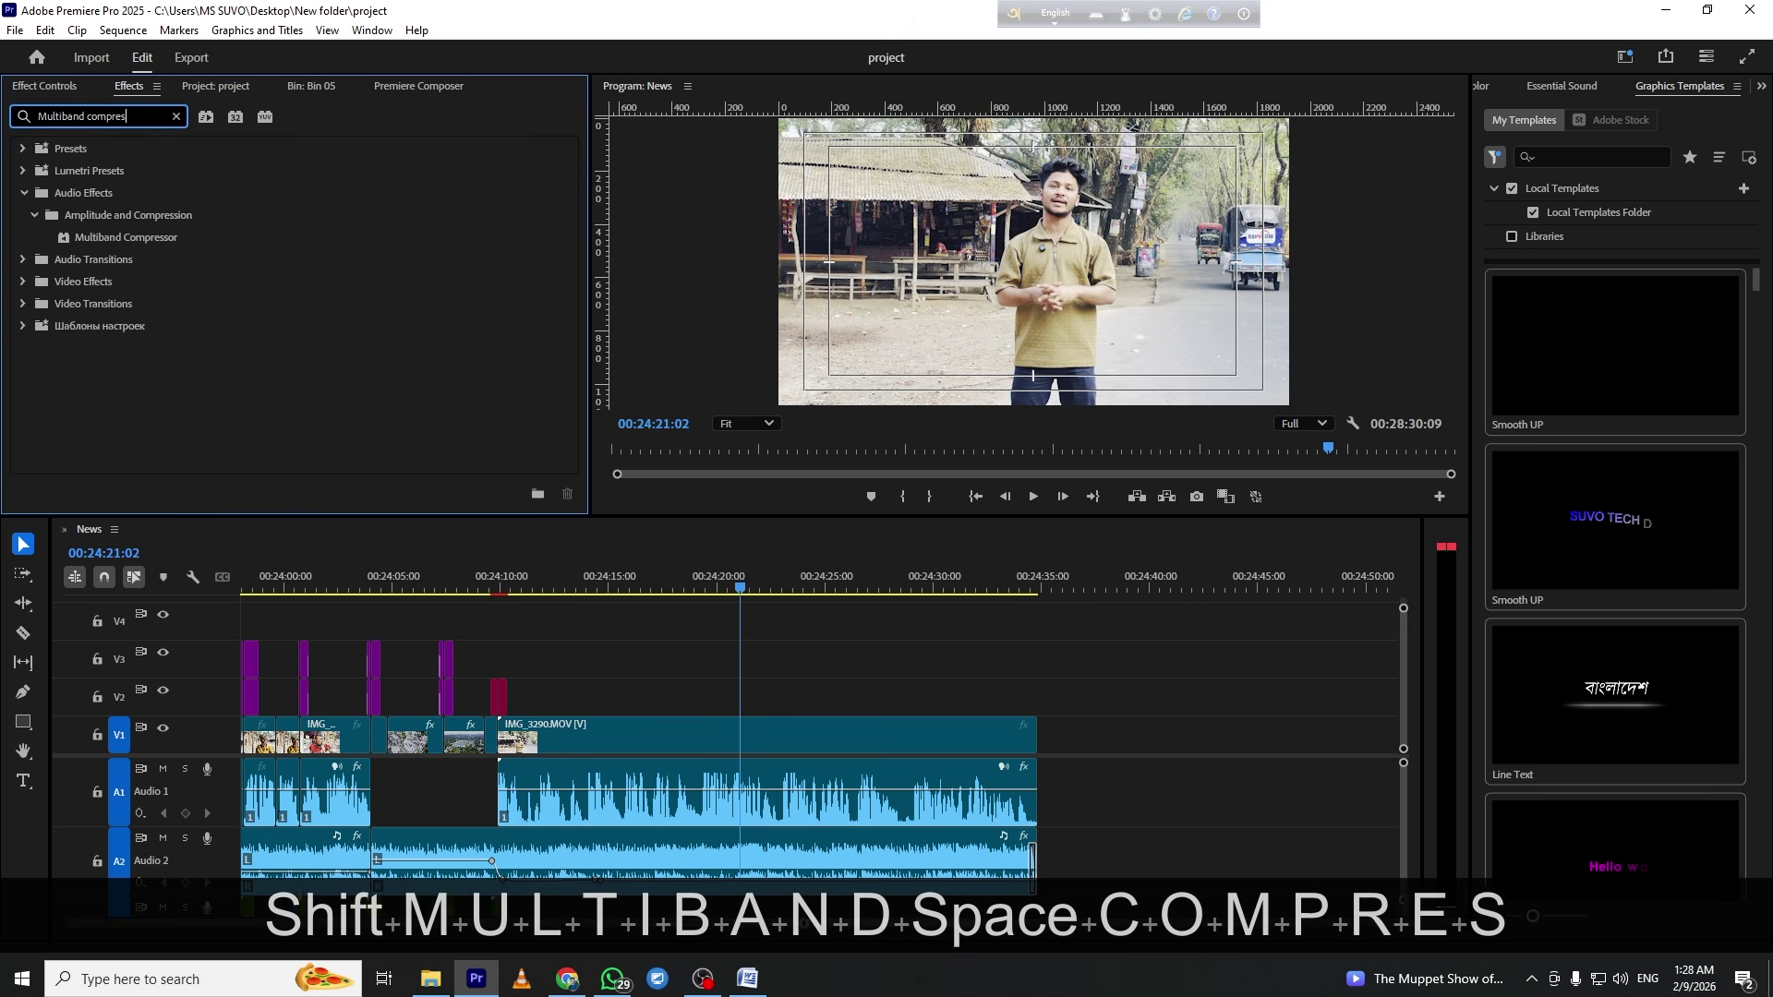
pyautogui.write('sor')
pyautogui.press('BackSpace')
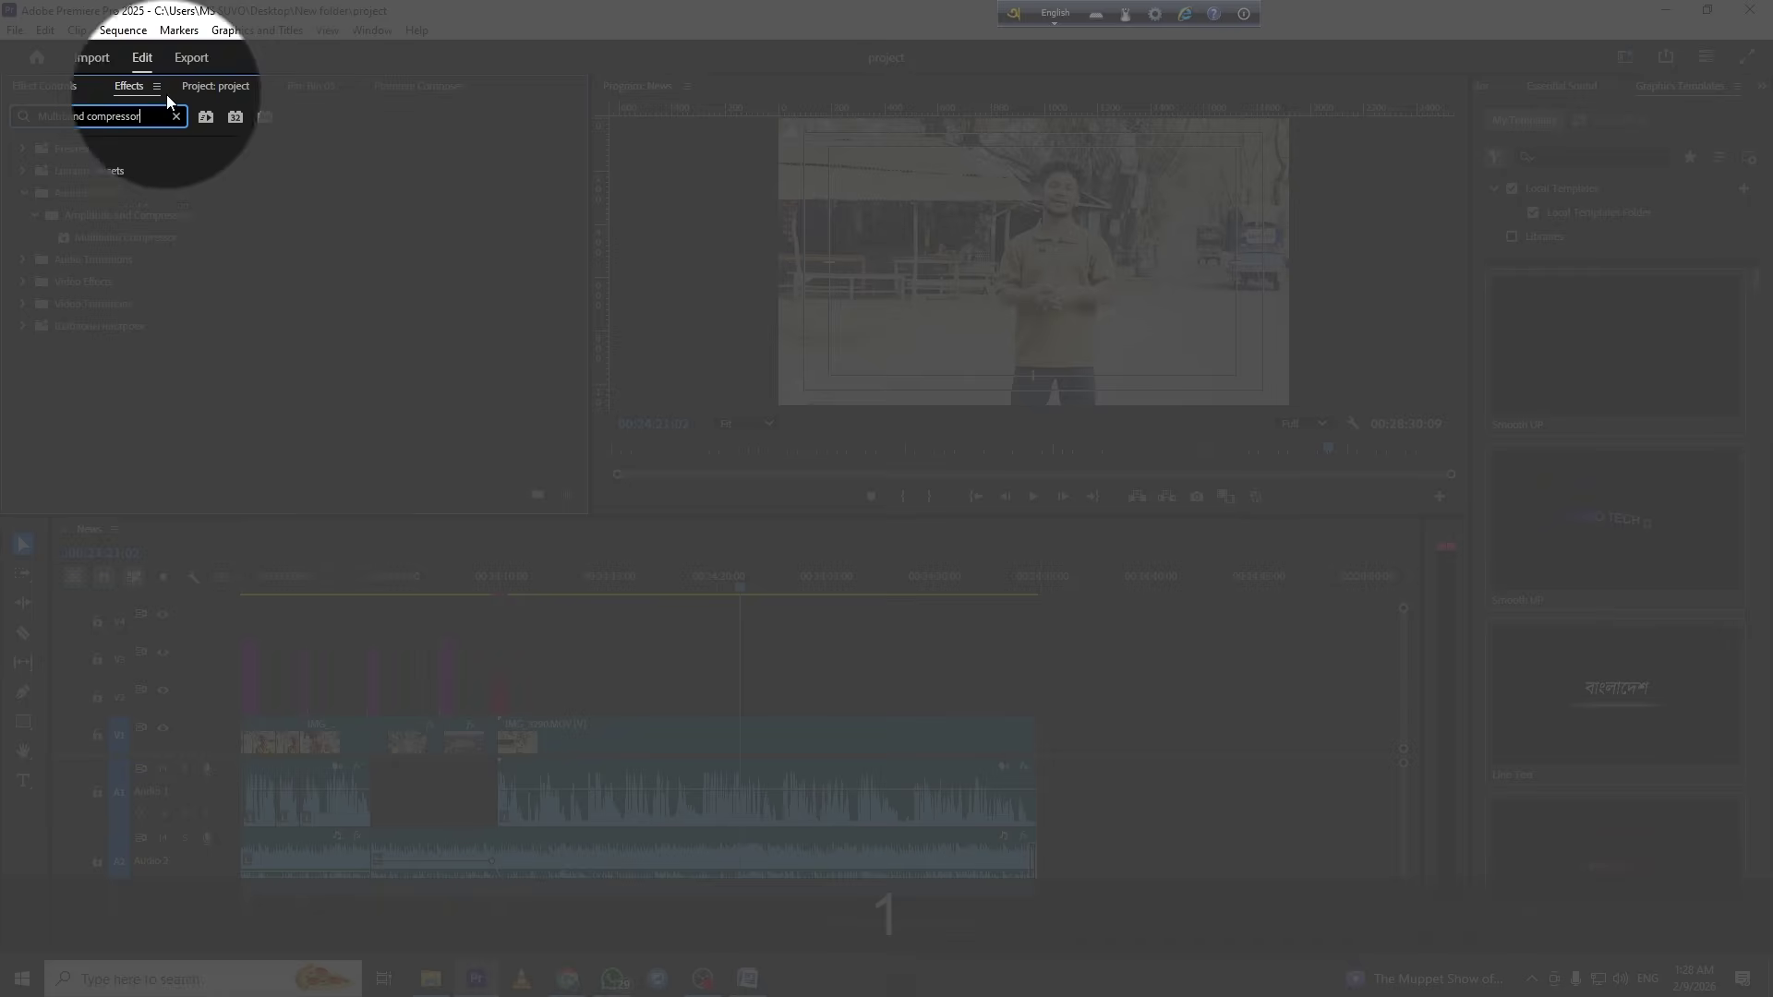
pyautogui.click(109, 237)
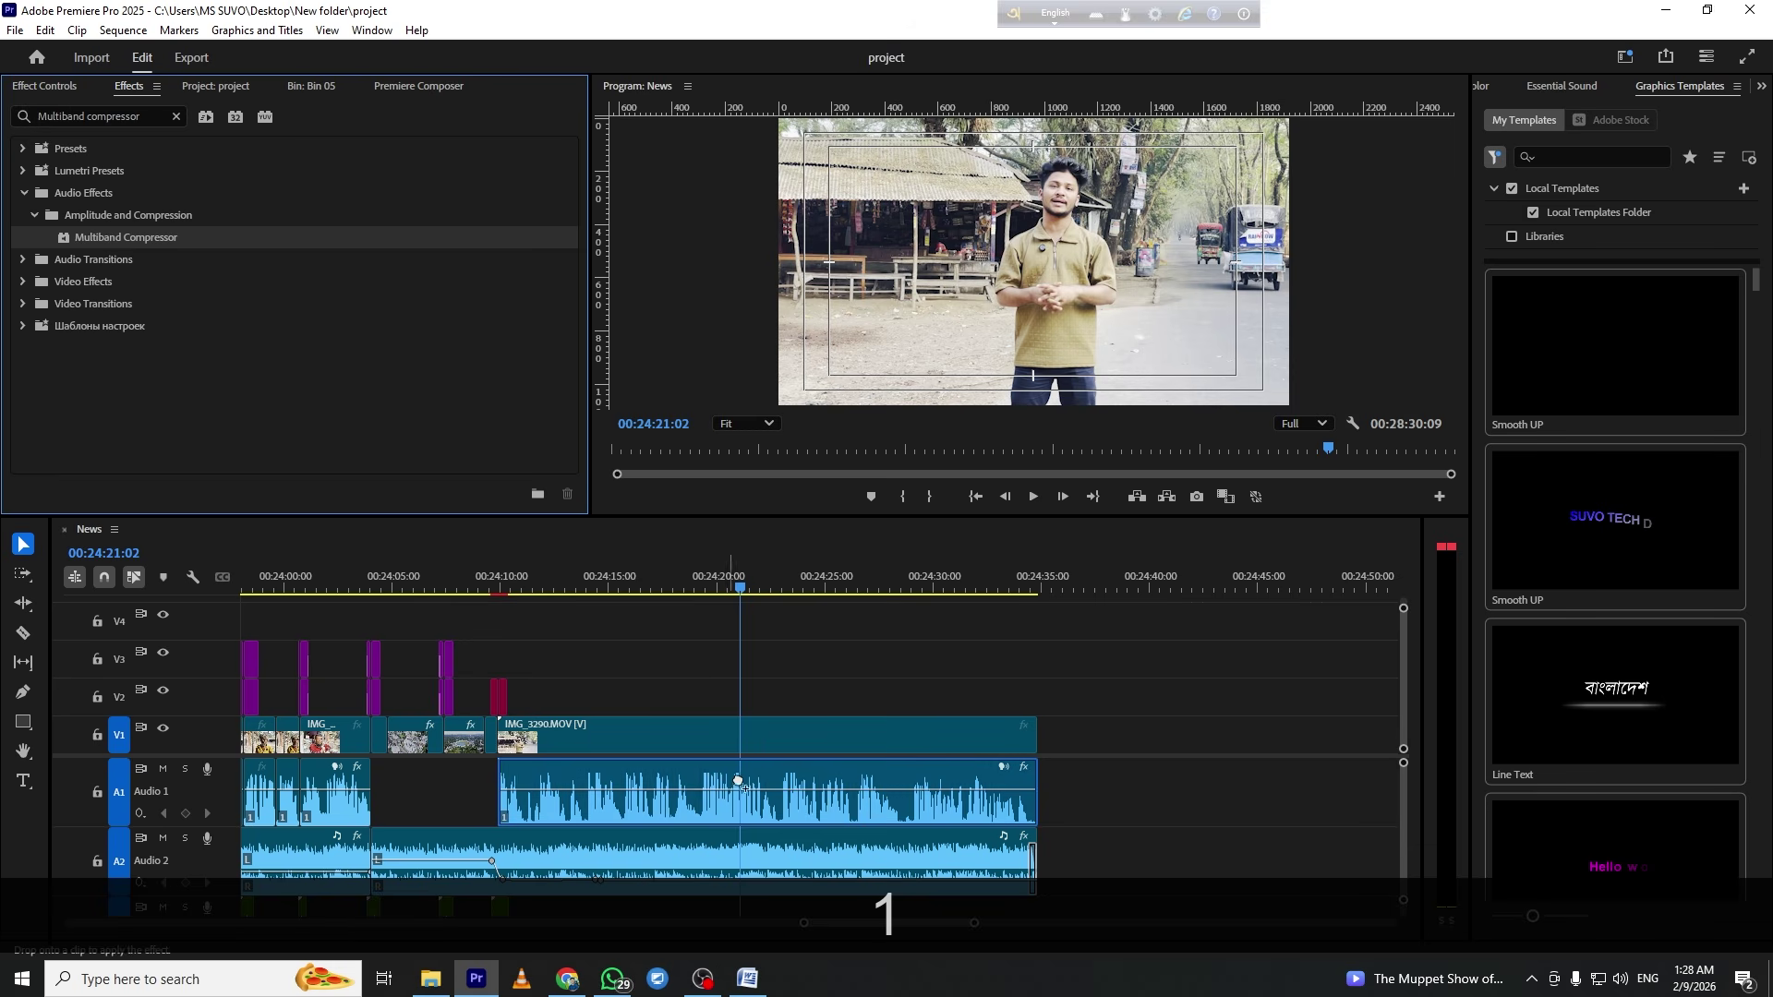
pyautogui.moveTo(727, 787); pyautogui.dragTo(740, 774)
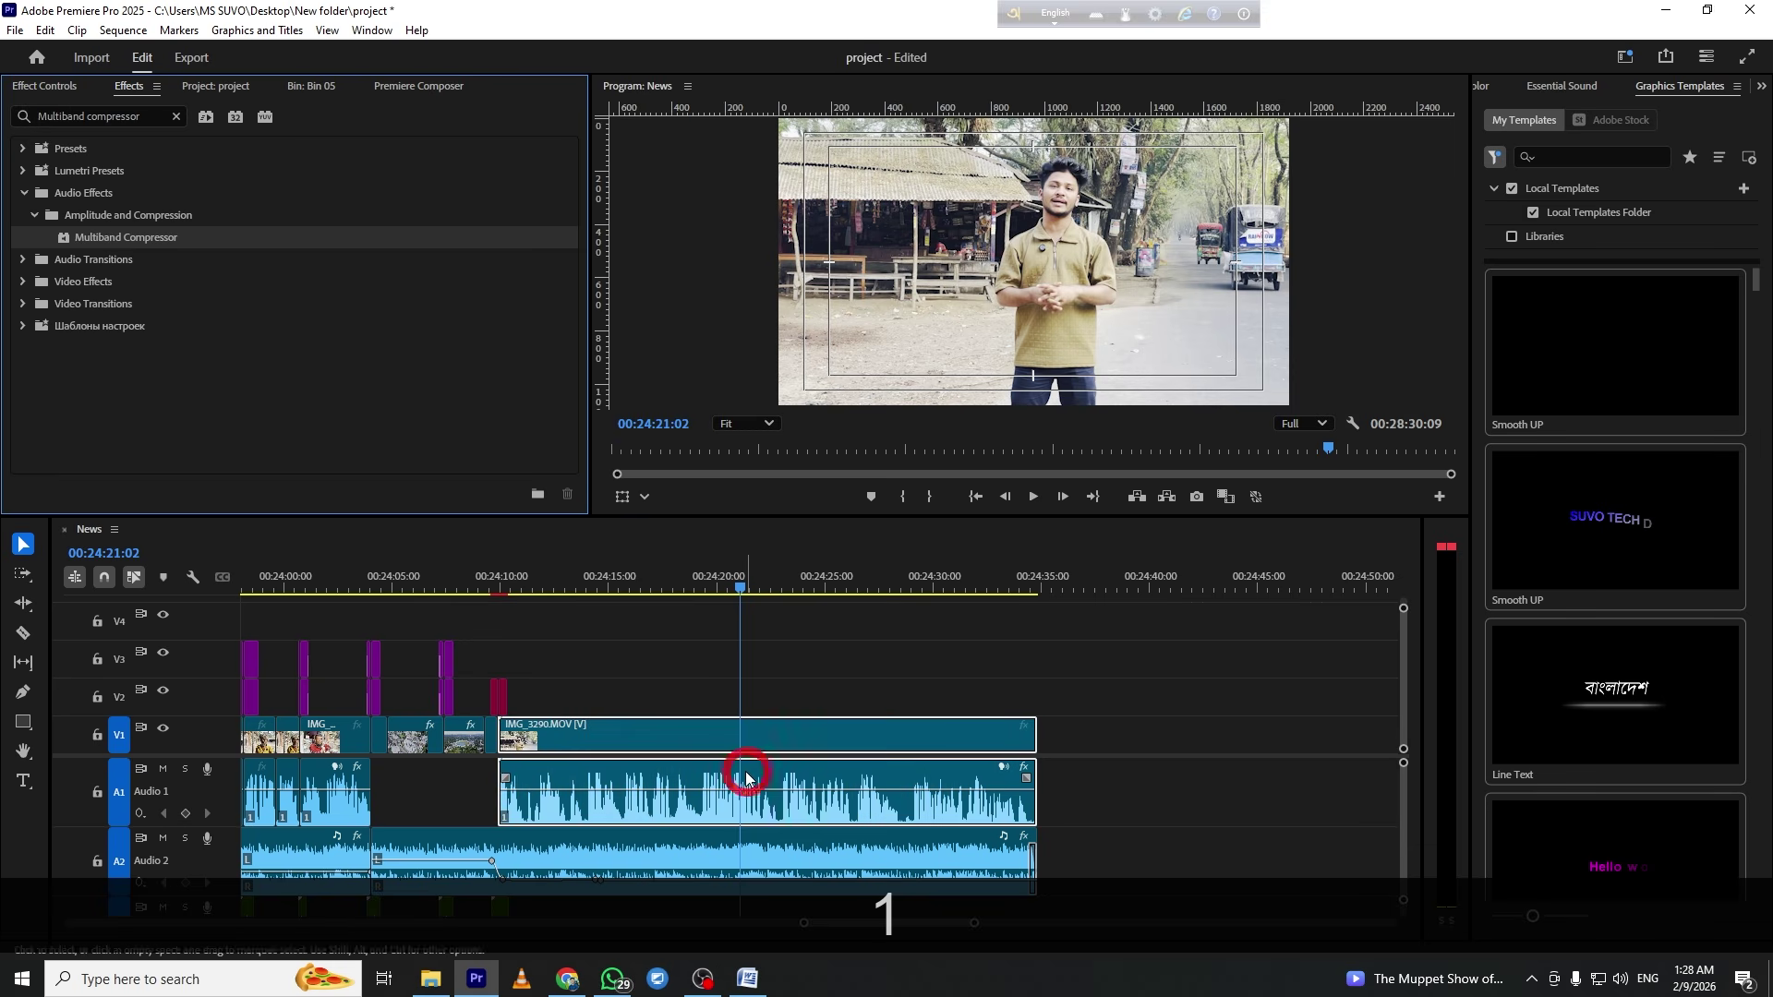
pyautogui.click(23, 86)
# Search the effects for "para" and apply Parametric Equalizer to the IMG_3290.MOV audio on A1
pyautogui.click(125, 86)
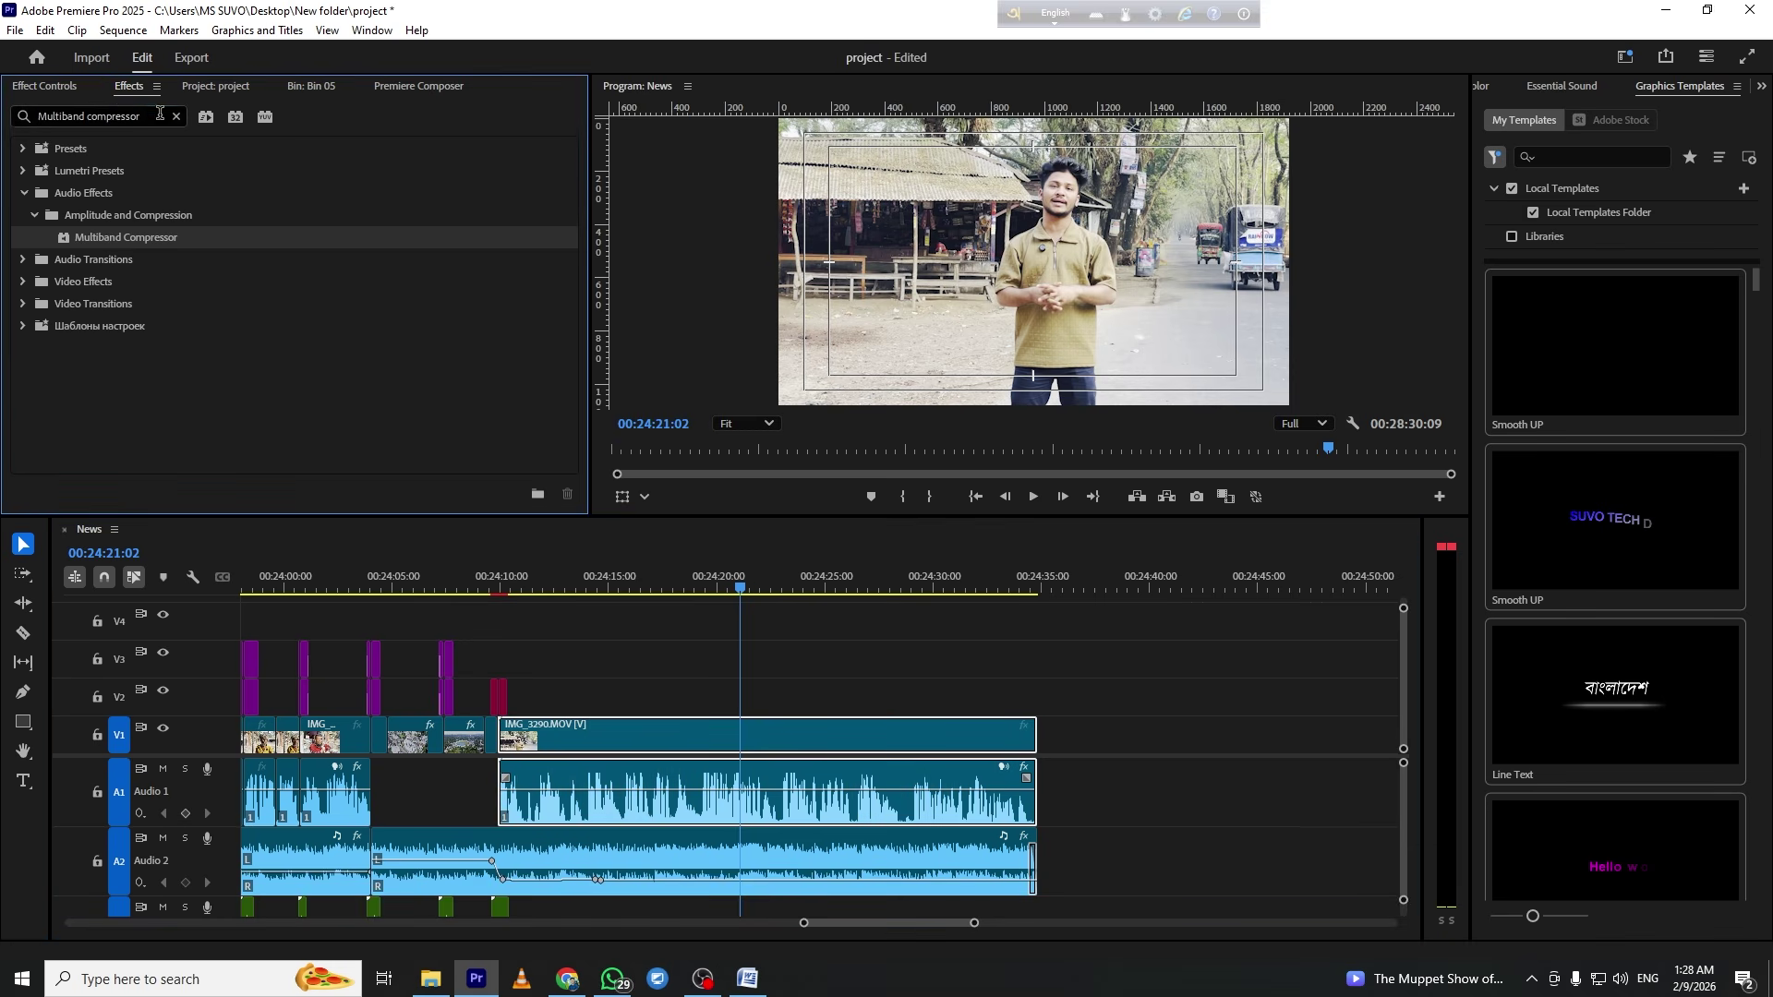
pyautogui.press('BackSpace')
pyautogui.write('para')
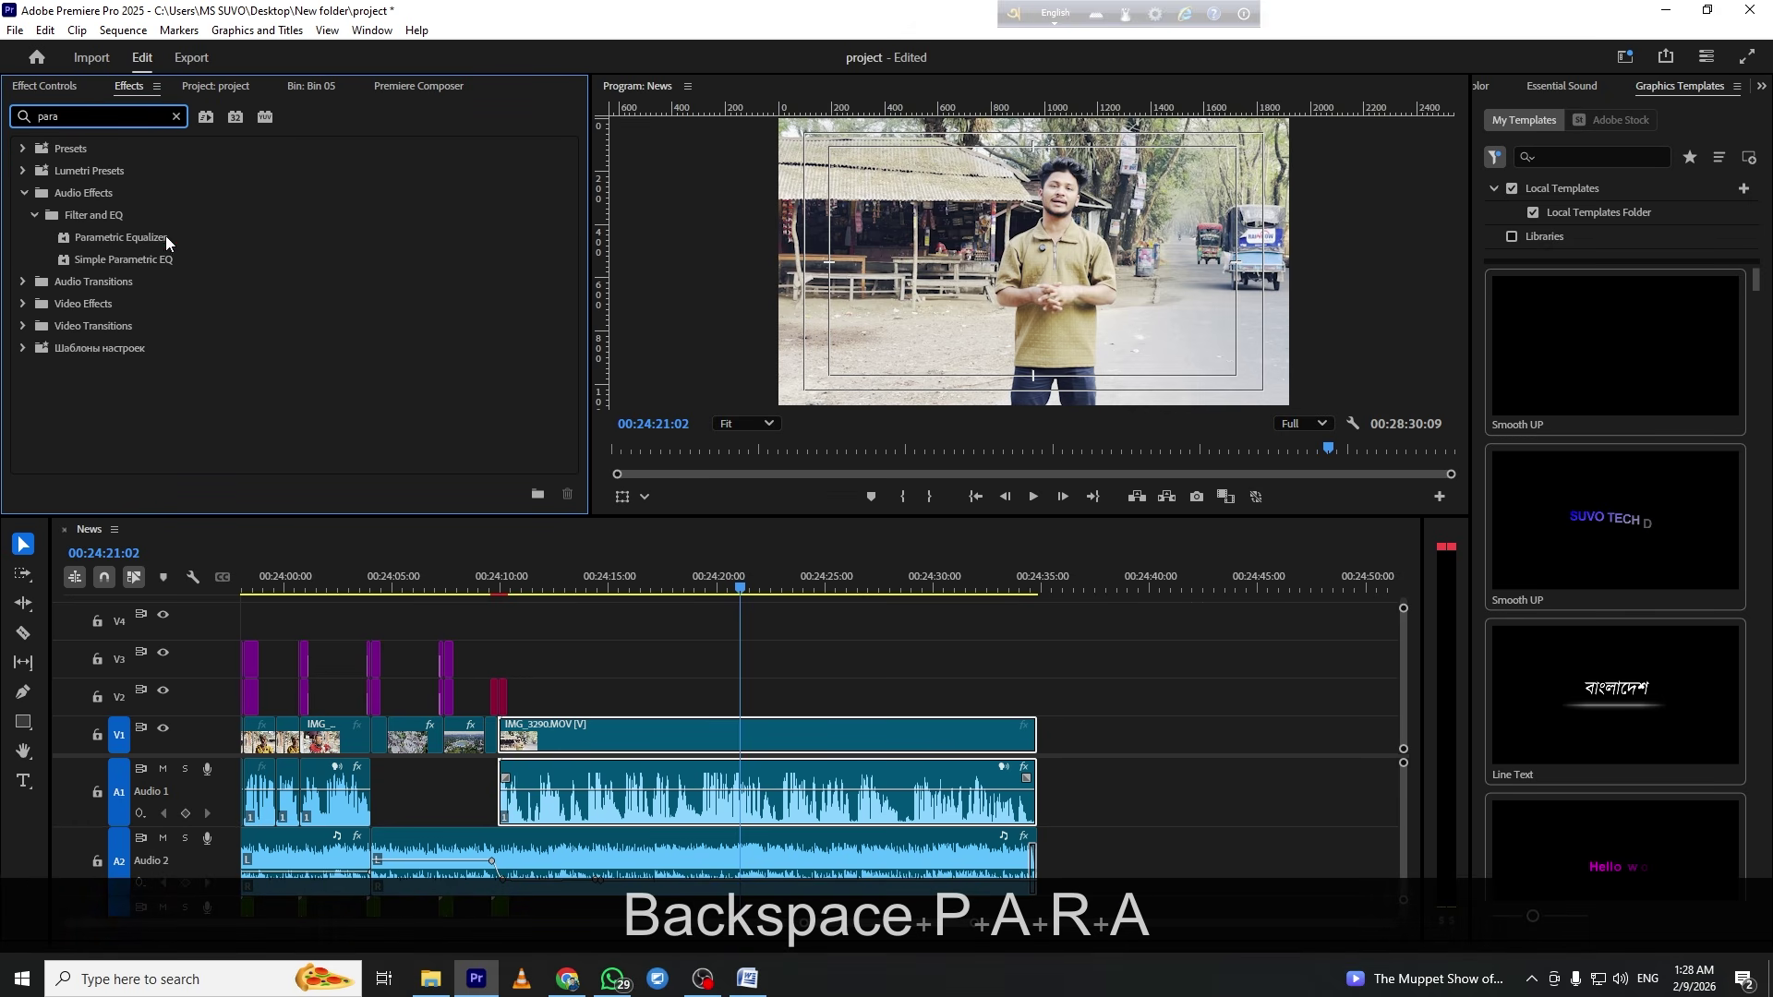
pyautogui.moveTo(168, 242); pyautogui.dragTo(723, 794)
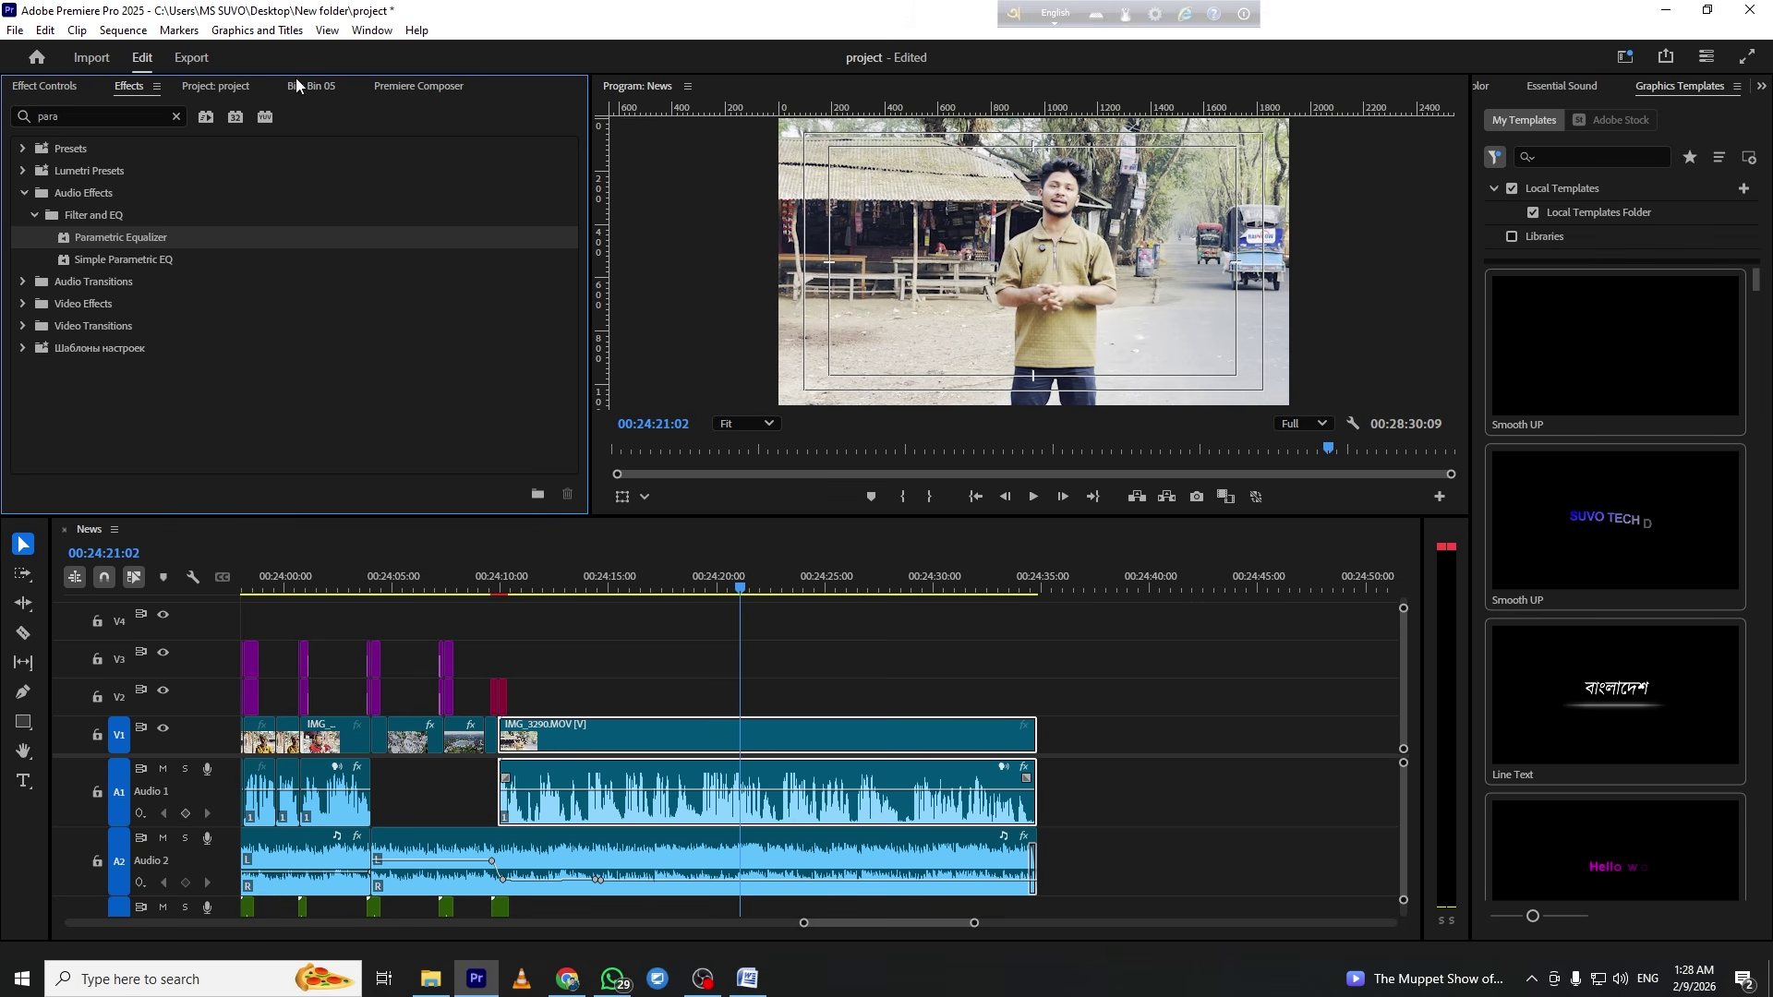
# Set the Multiband Compressor on the IMG_3290.MOV audio to the Broadcast preset
pyautogui.click(45, 87)
pyautogui.scroll(-5, 43, 152)
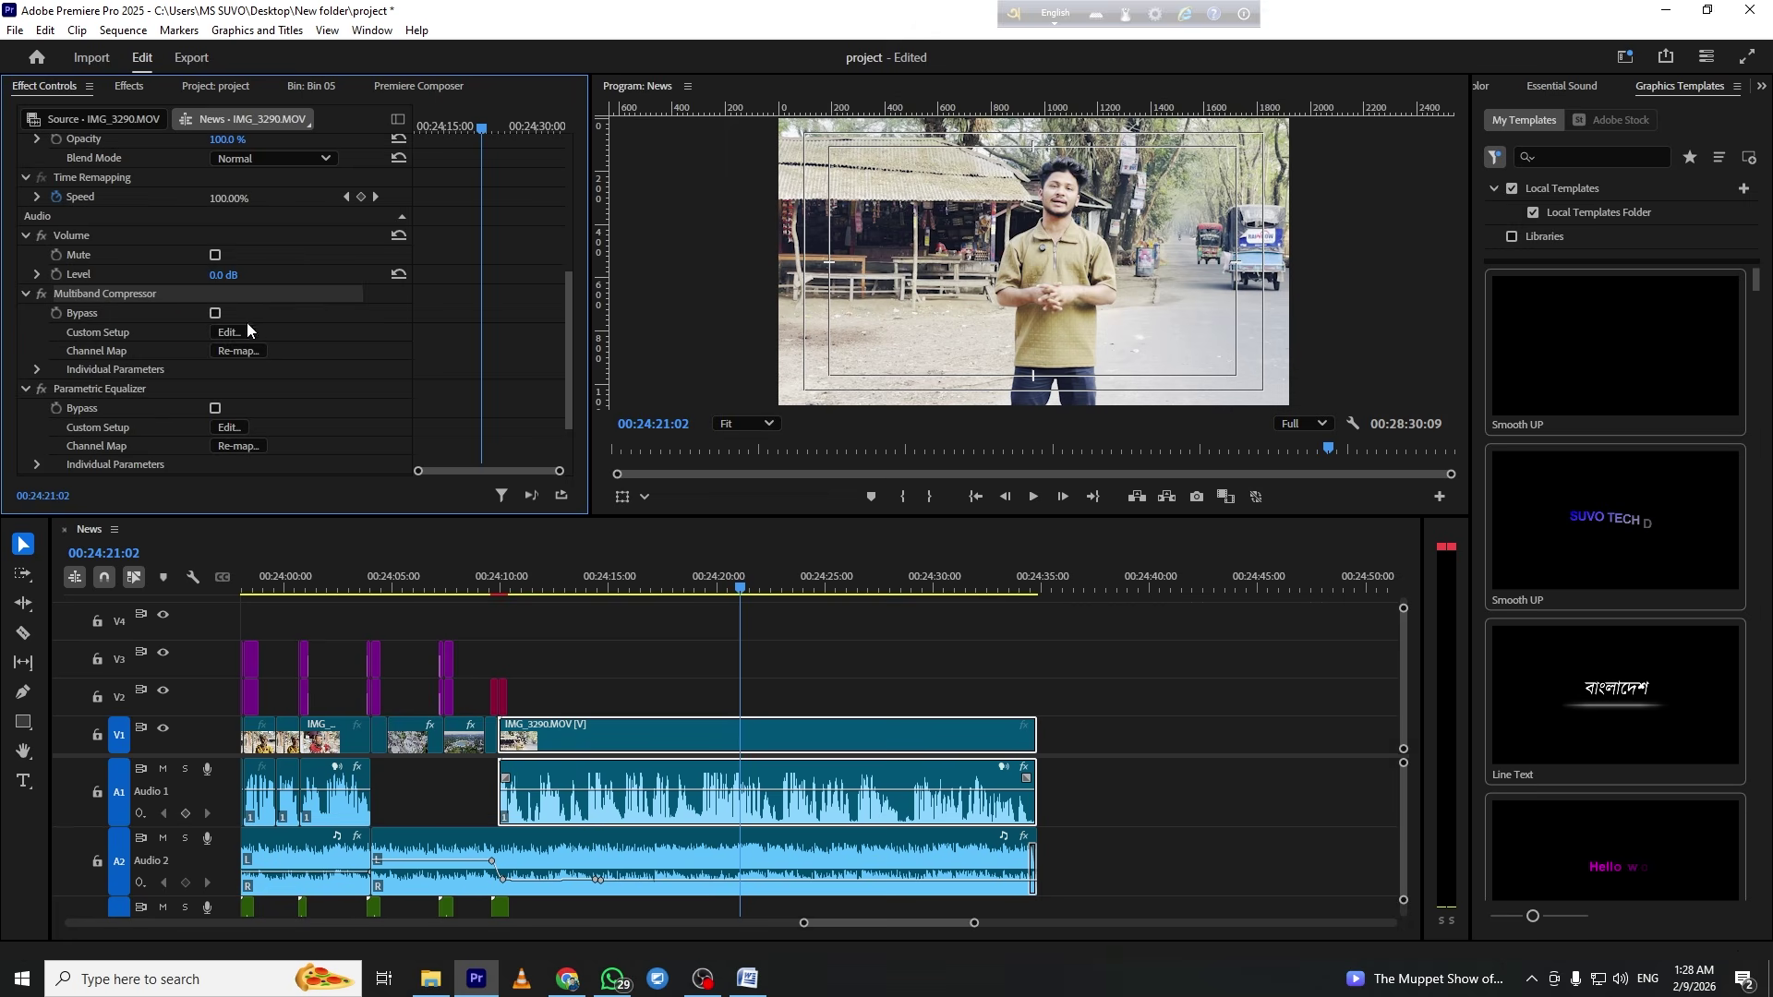
pyautogui.click(229, 332)
pyautogui.click(734, 239)
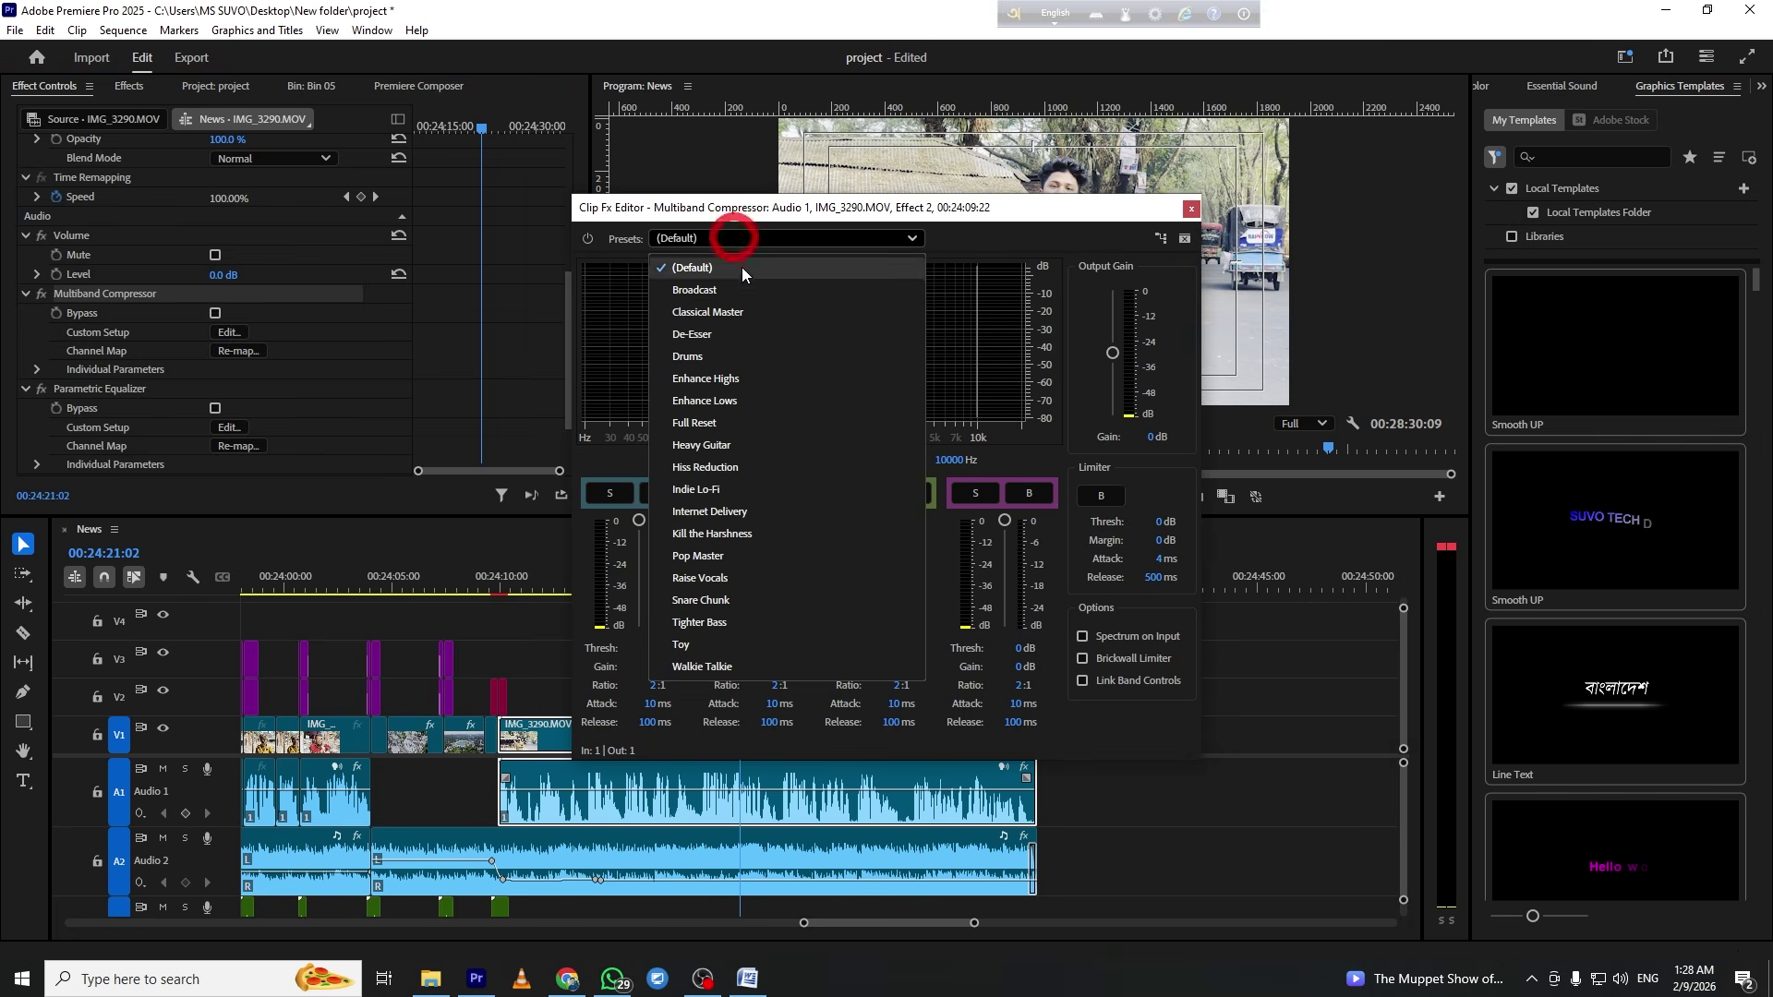
pyautogui.doubleClick(647, 239)
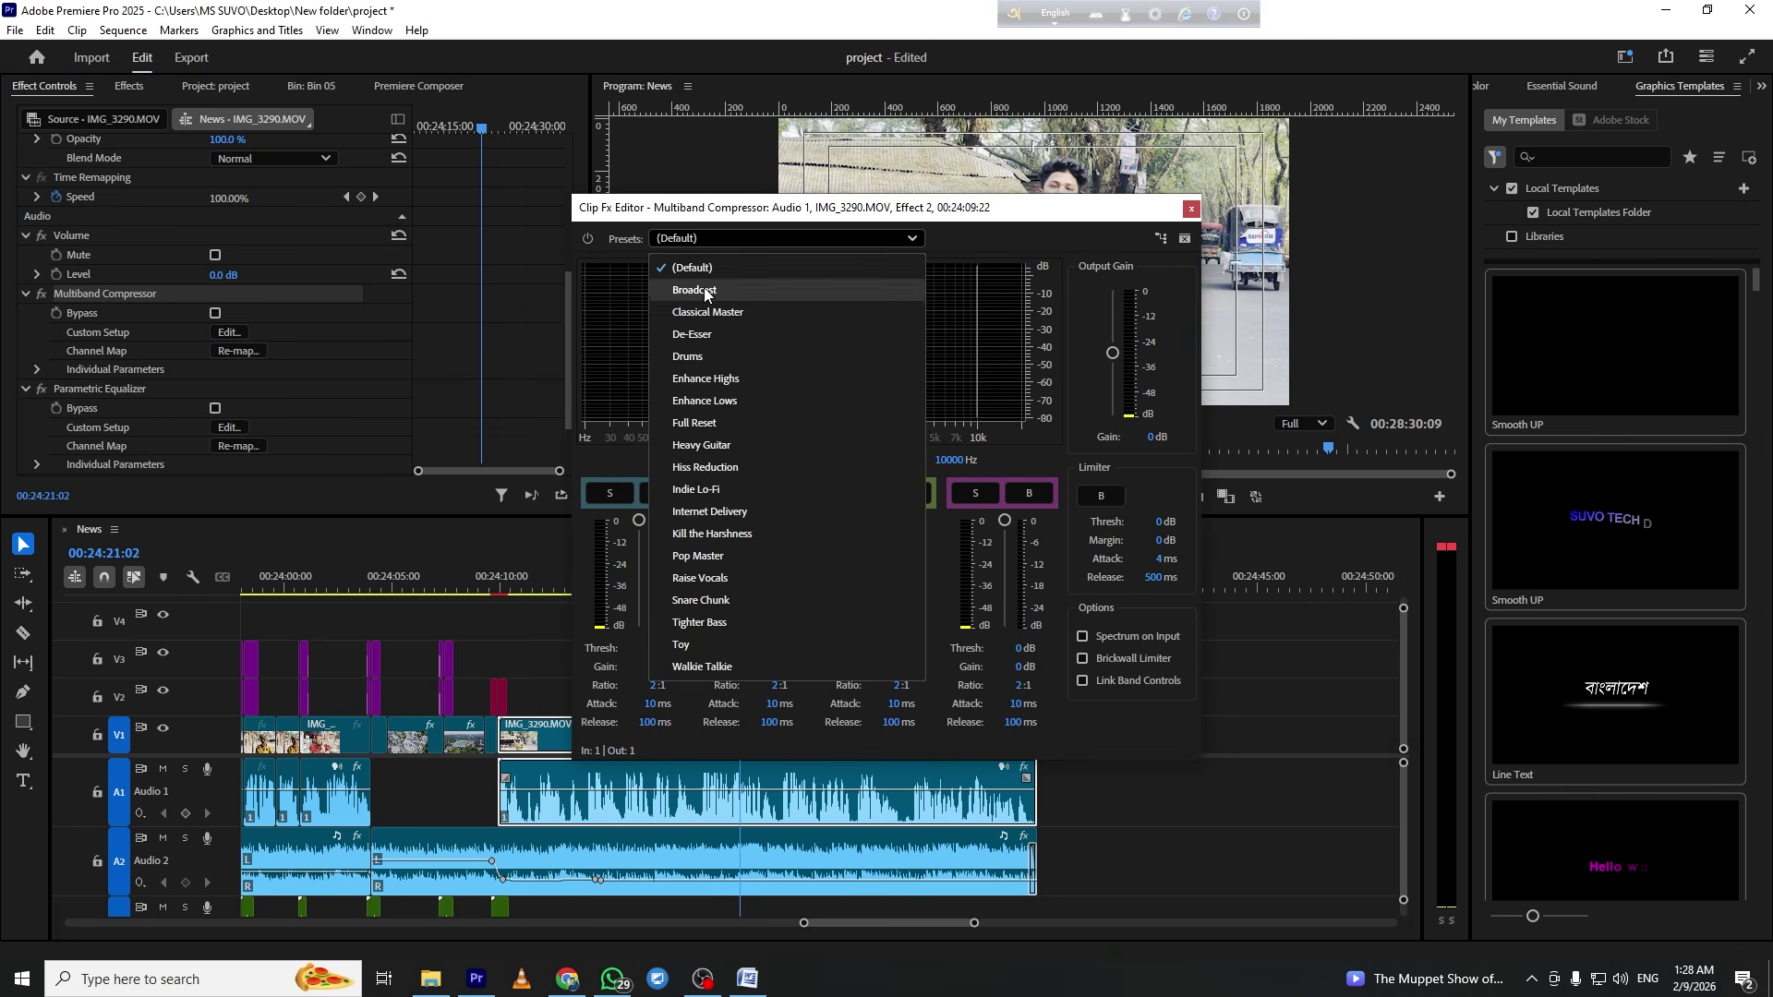
pyautogui.click(694, 290)
pyautogui.click(1191, 210)
# Set the Parametric Equalizer on the IMG_3290.MOV audio to the Vocal Enhancer preset
pyautogui.scroll(-1, 36, 351)
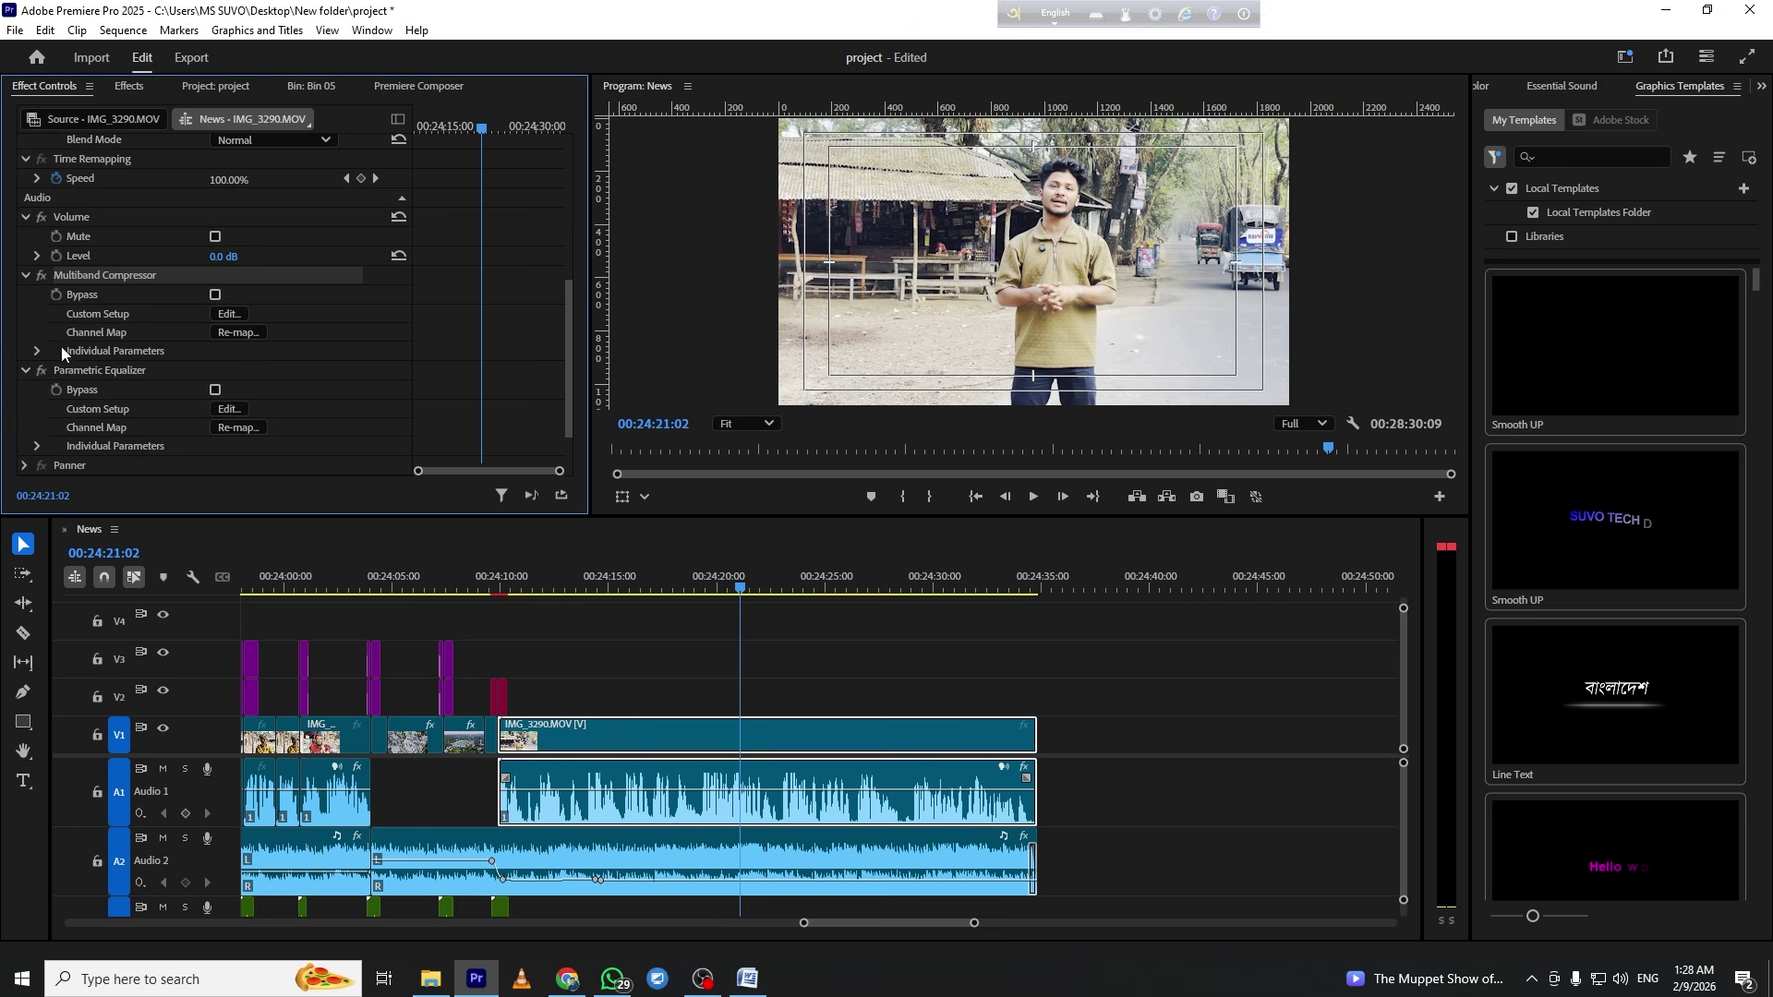
pyautogui.click(231, 409)
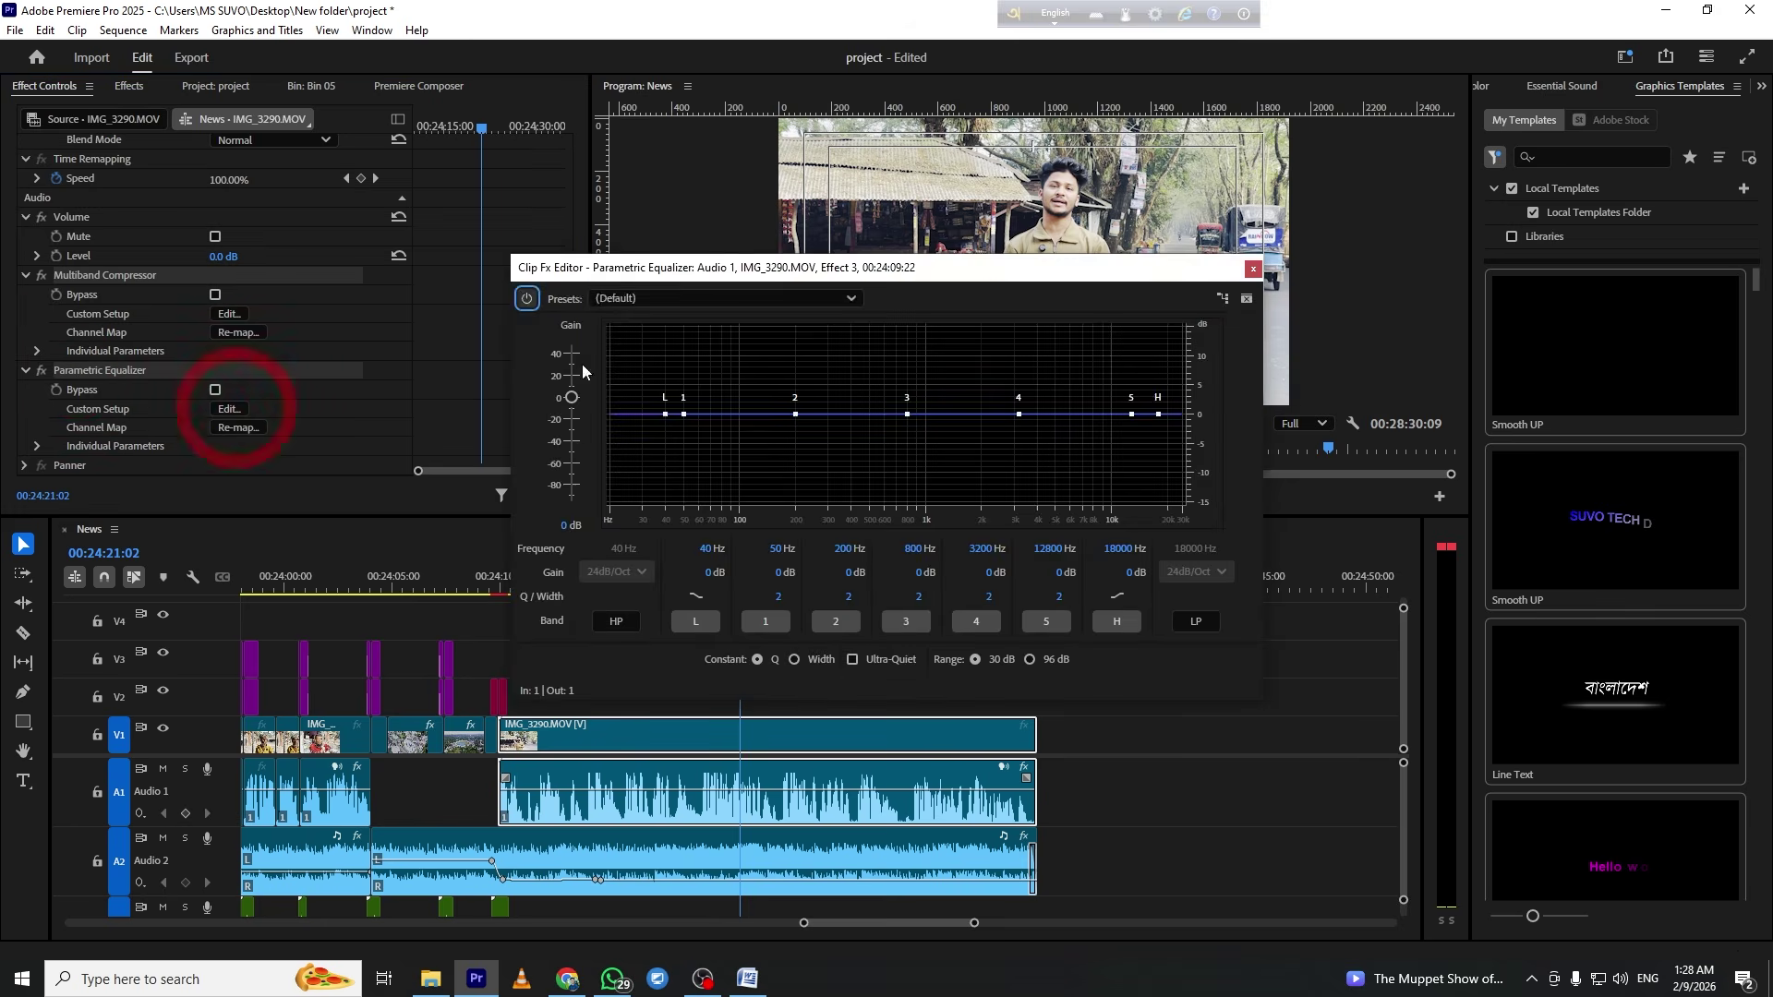
pyautogui.click(681, 299)
pyautogui.click(714, 573)
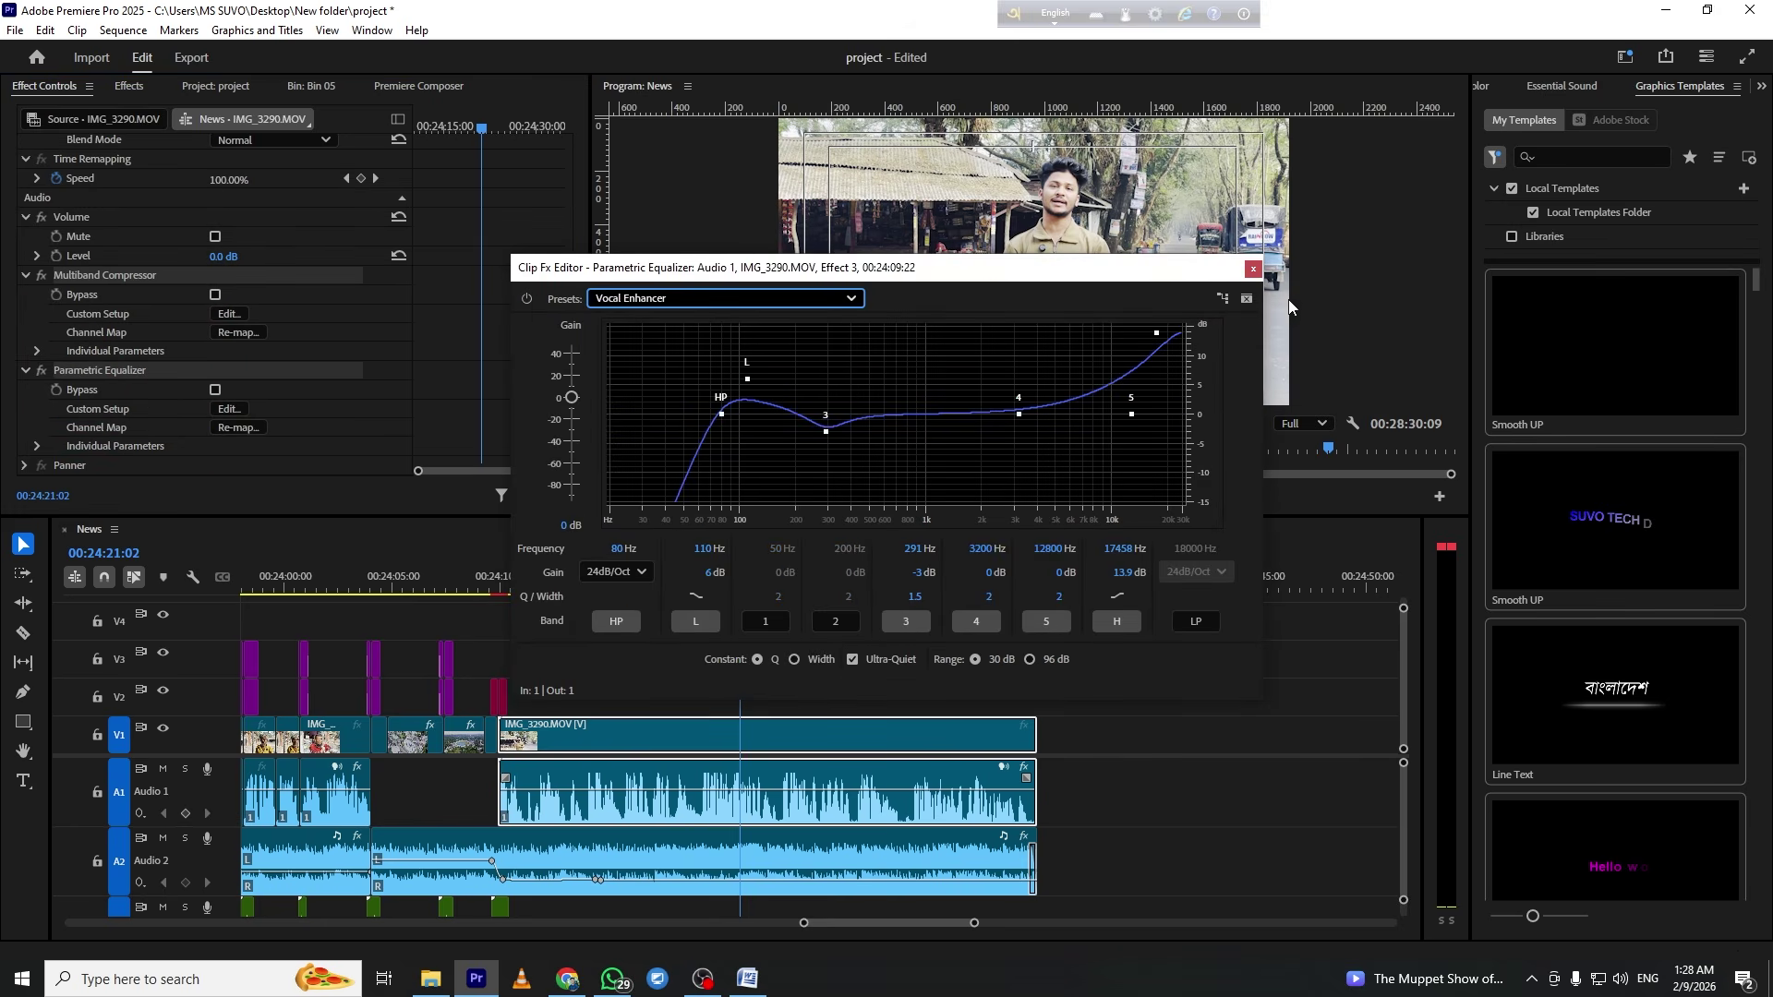
pyautogui.click(1253, 270)
# Play IMG_3290.MOV from near its start to hear the presenter's processed voice
pyautogui.moveTo(535, 583); pyautogui.dragTo(507, 585)
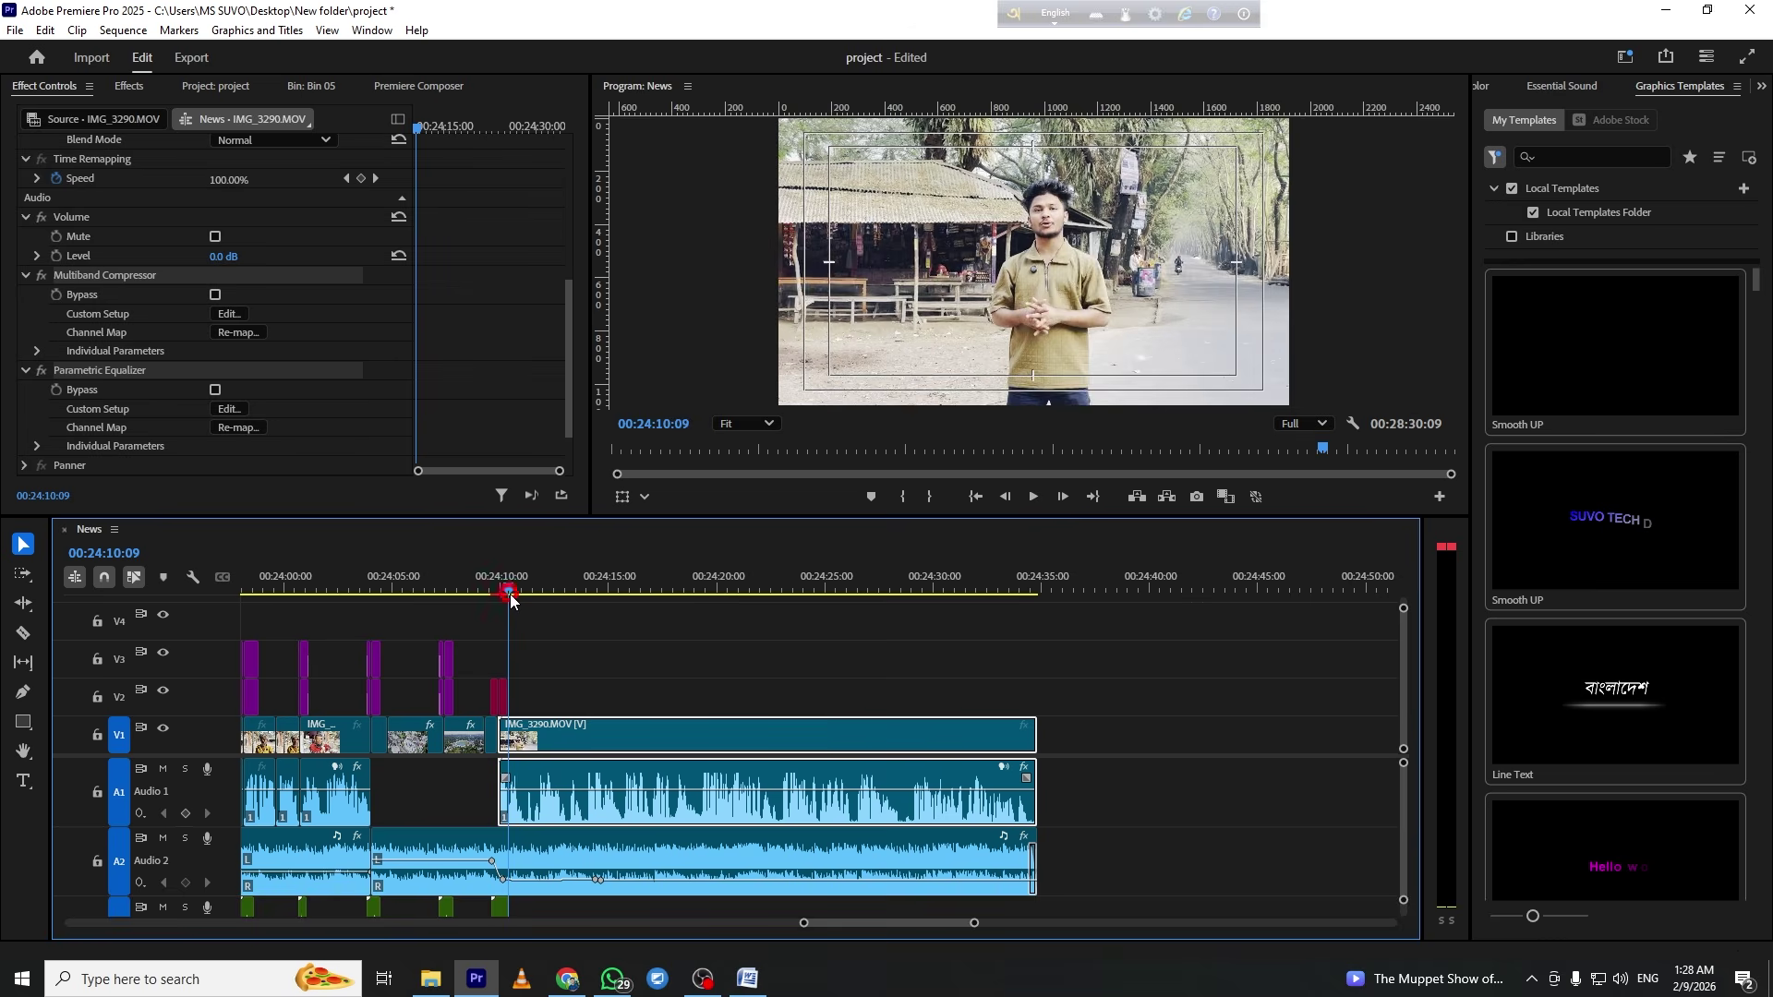
pyautogui.press('space')
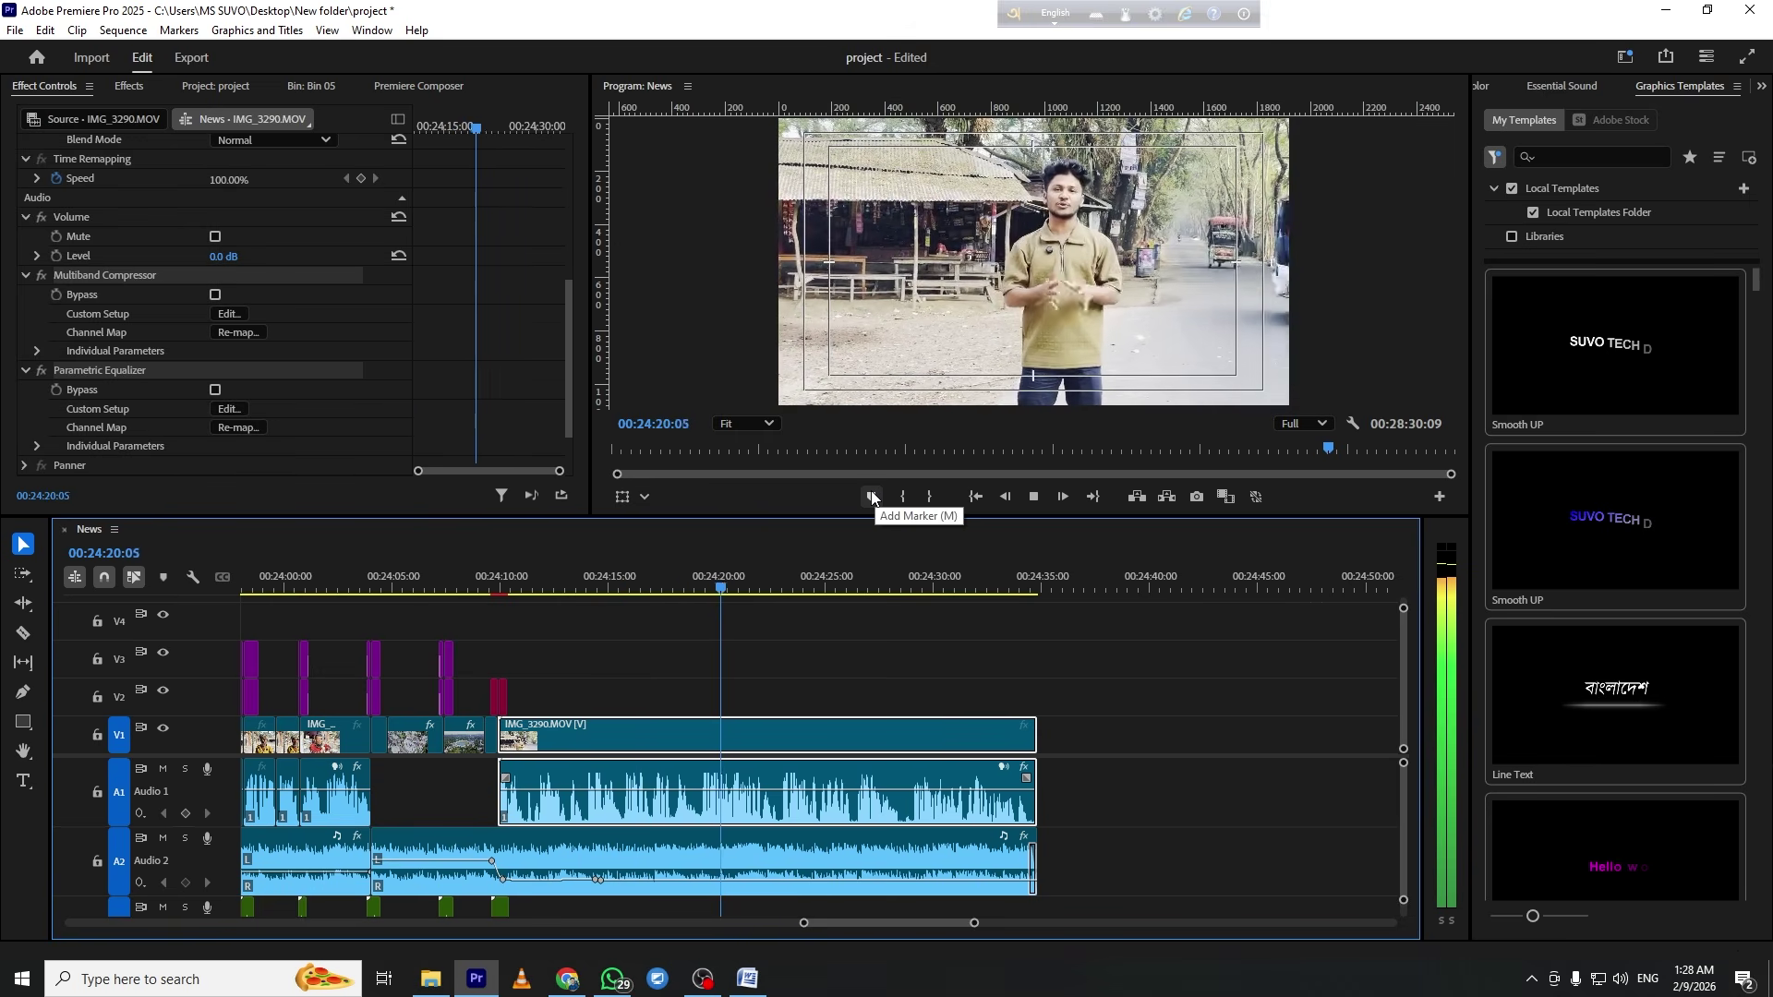
pyautogui.press('space')
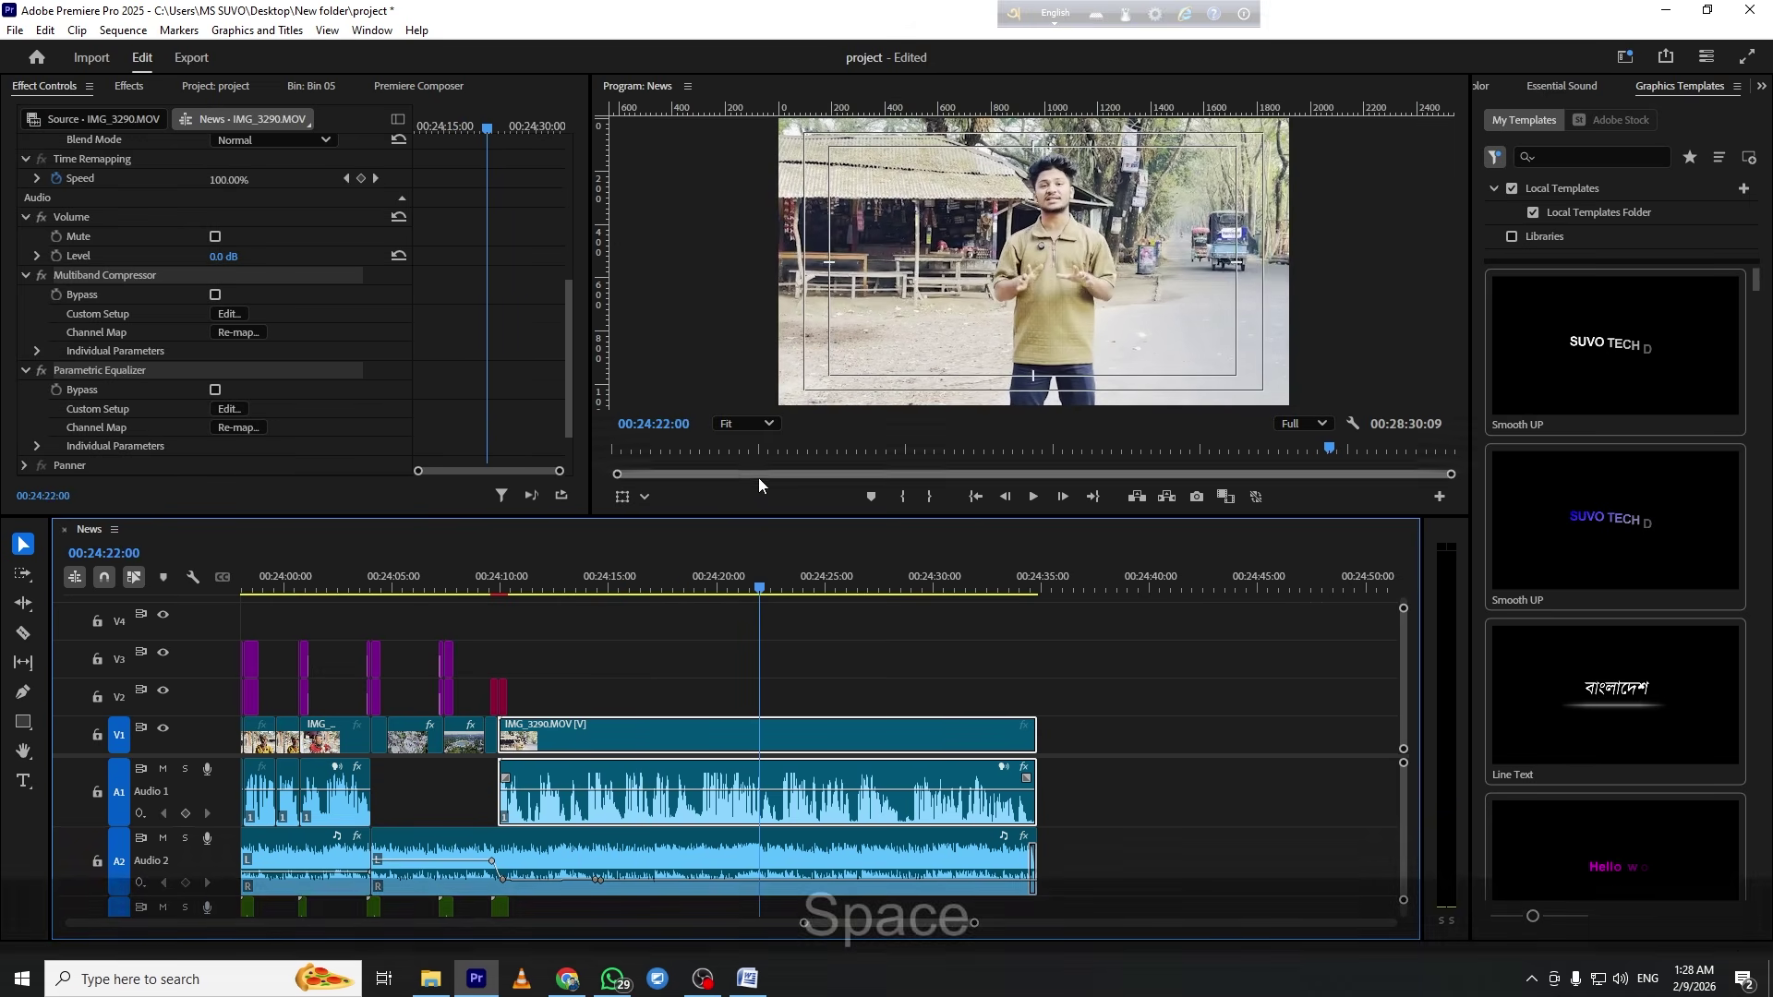
# Copy the Multiband Compressor and Parametric Equalizer effects from the IMG_3290.MOV clip
pyautogui.press('ctrl')
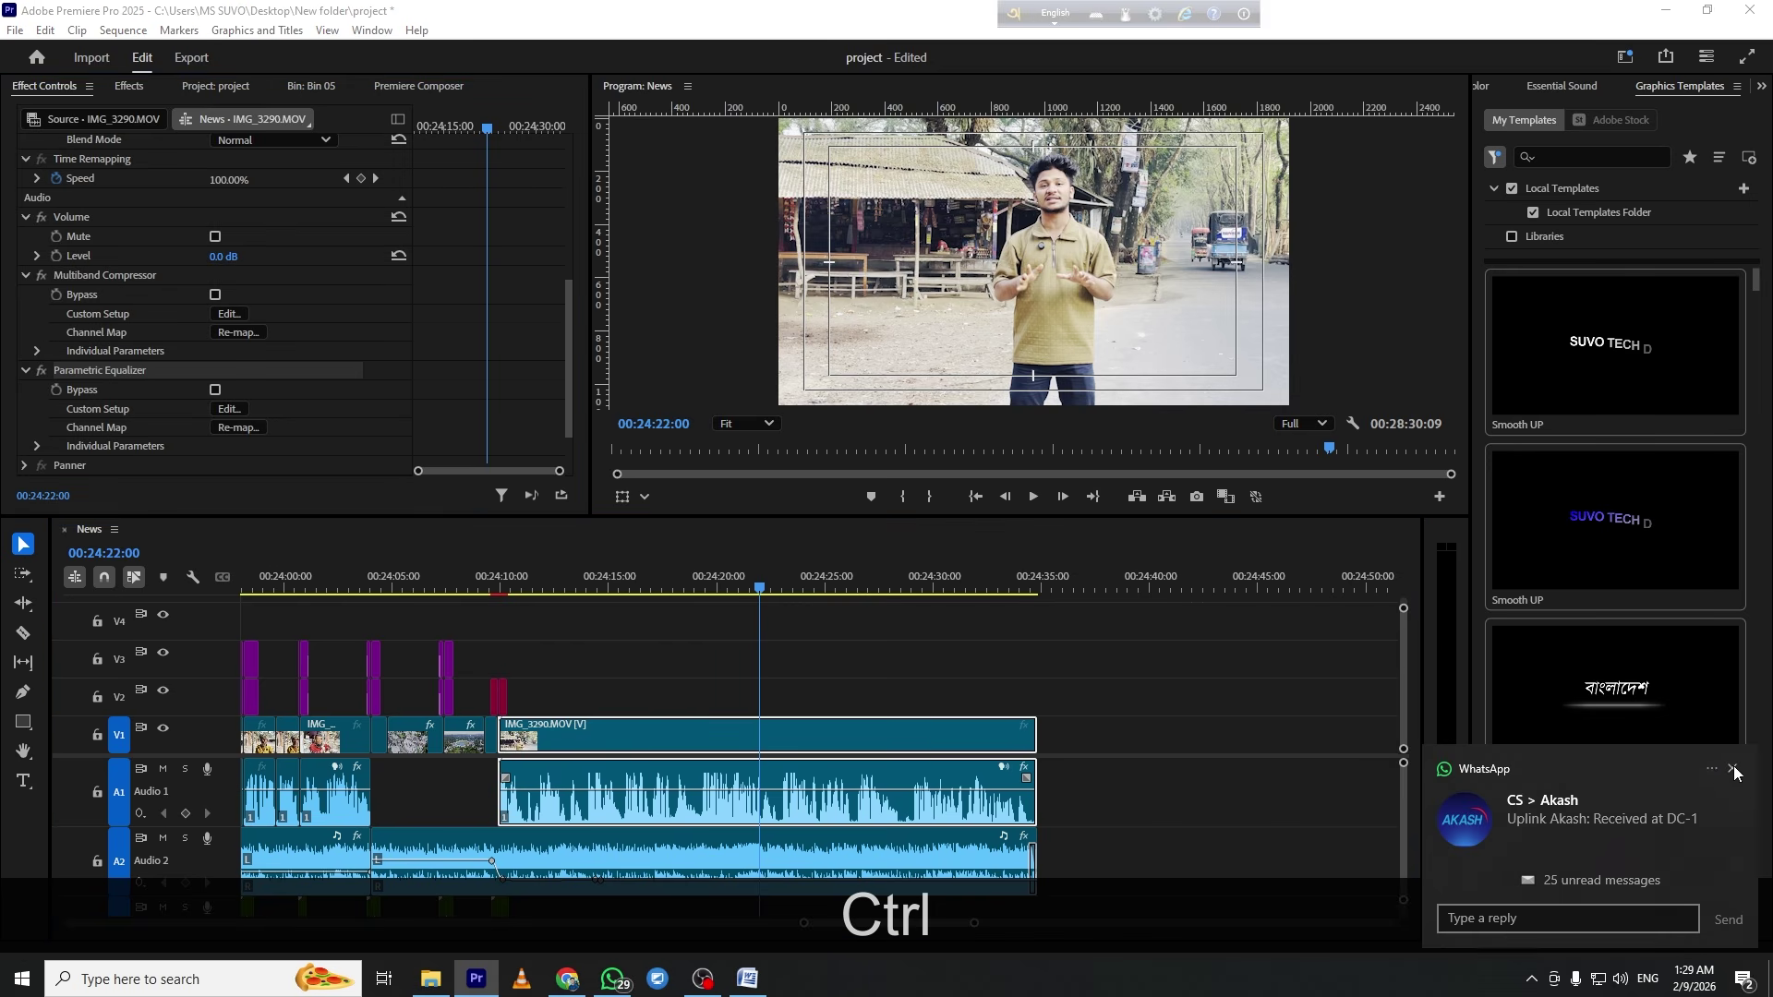
pyautogui.click(1734, 774)
pyautogui.keyDown('ctrl'); pyautogui.click(109, 274); pyautogui.keyUp('ctrl')
pyautogui.hotkey('ctrl', 'c')
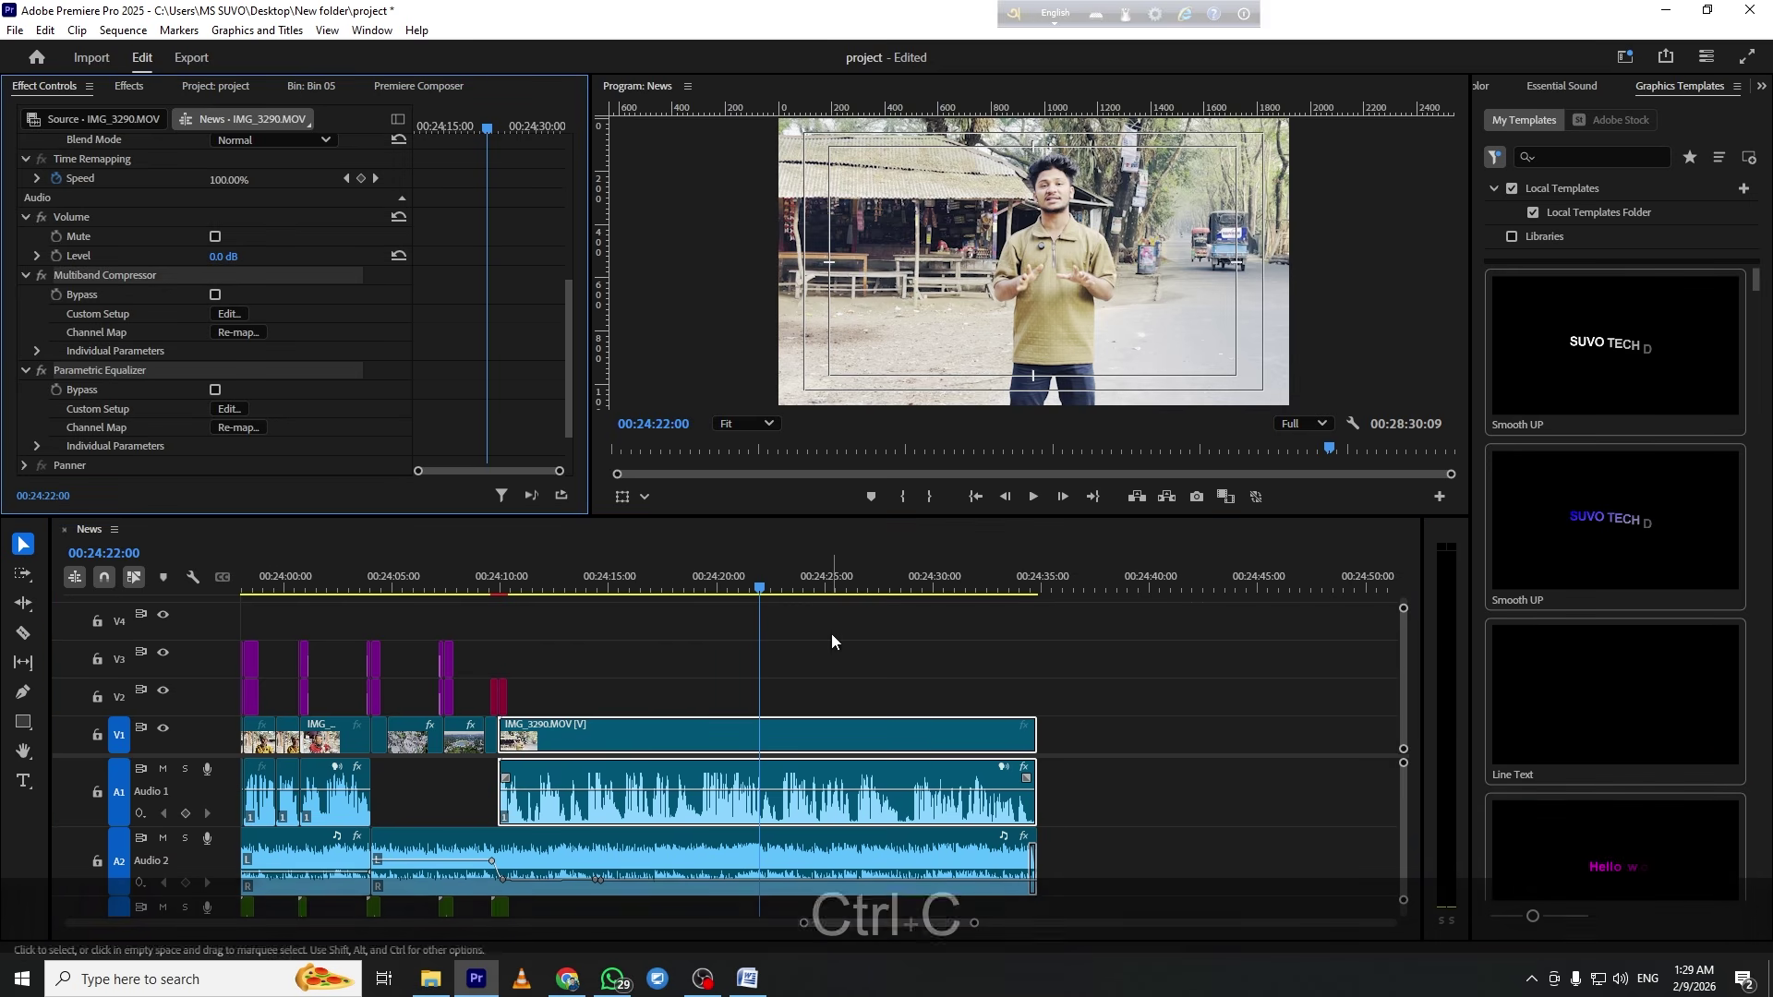
# Select the interview clips at the start of the report for the copied audio effects and play them
pyautogui.click(905, 696)
pyautogui.hscroll(-5, 627, 685)
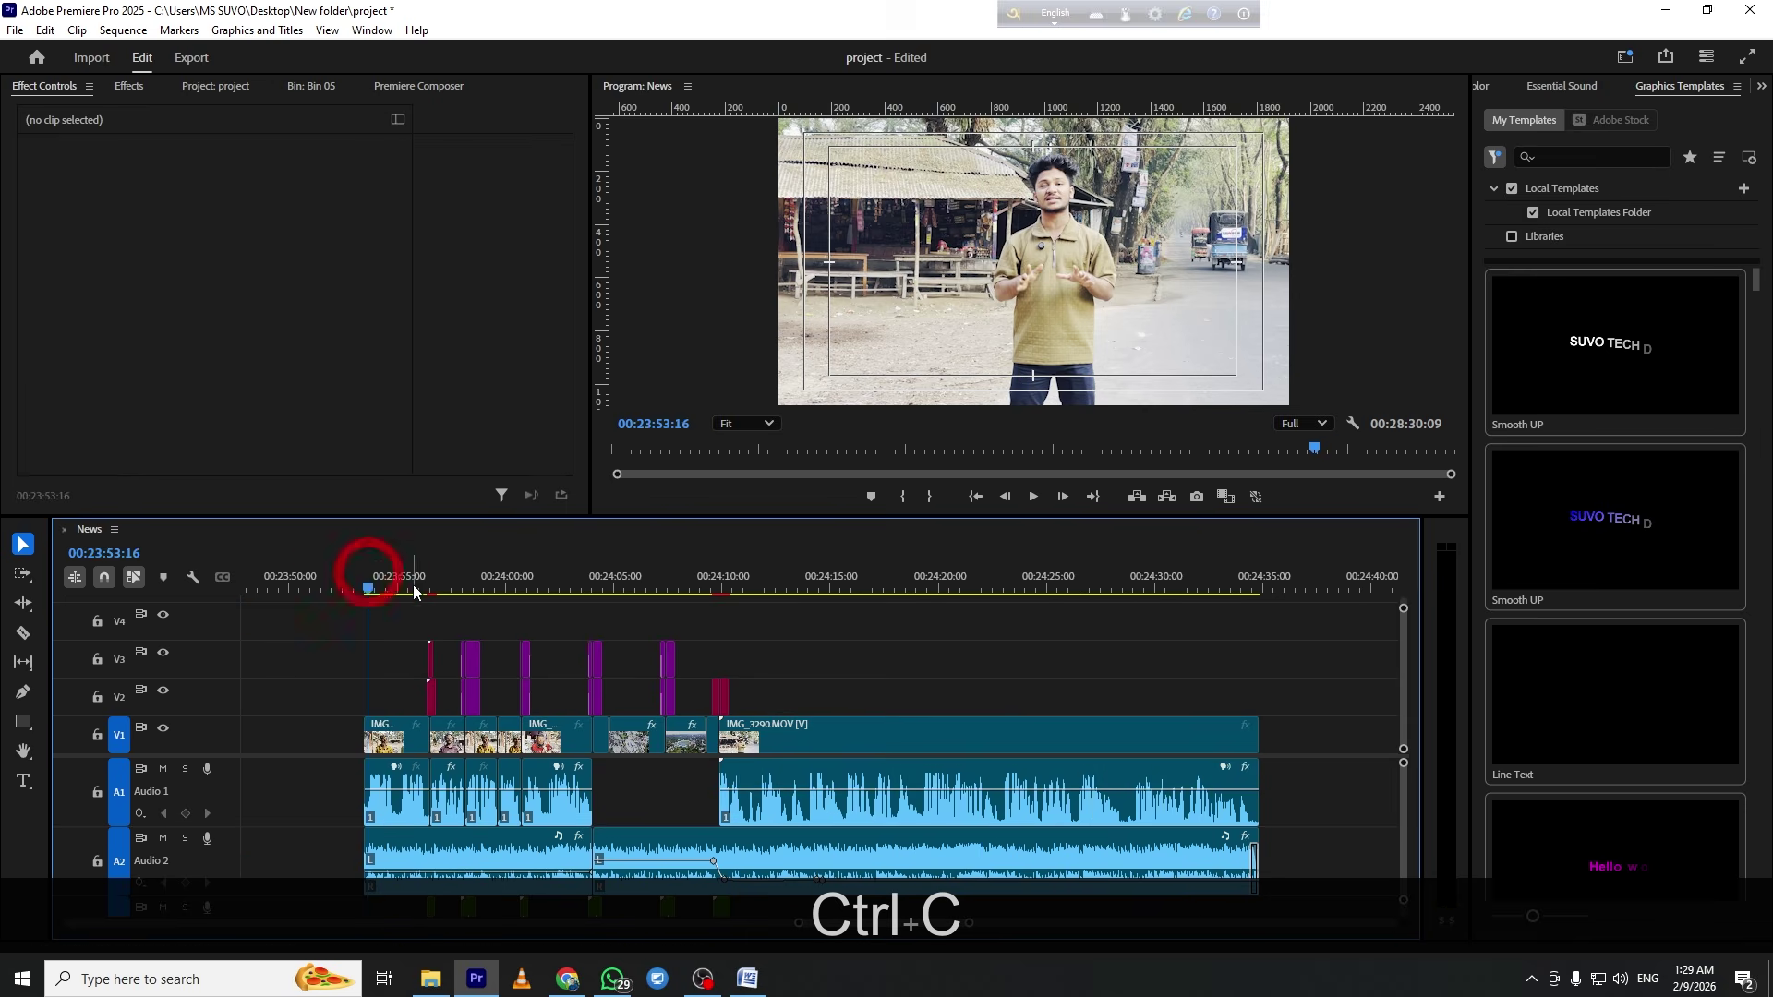
pyautogui.moveTo(369, 572); pyautogui.dragTo(384, 577)
pyautogui.press('space')
pyautogui.press('space')
pyautogui.moveTo(641, 780); pyautogui.dragTo(369, 786)
pyautogui.press('space')
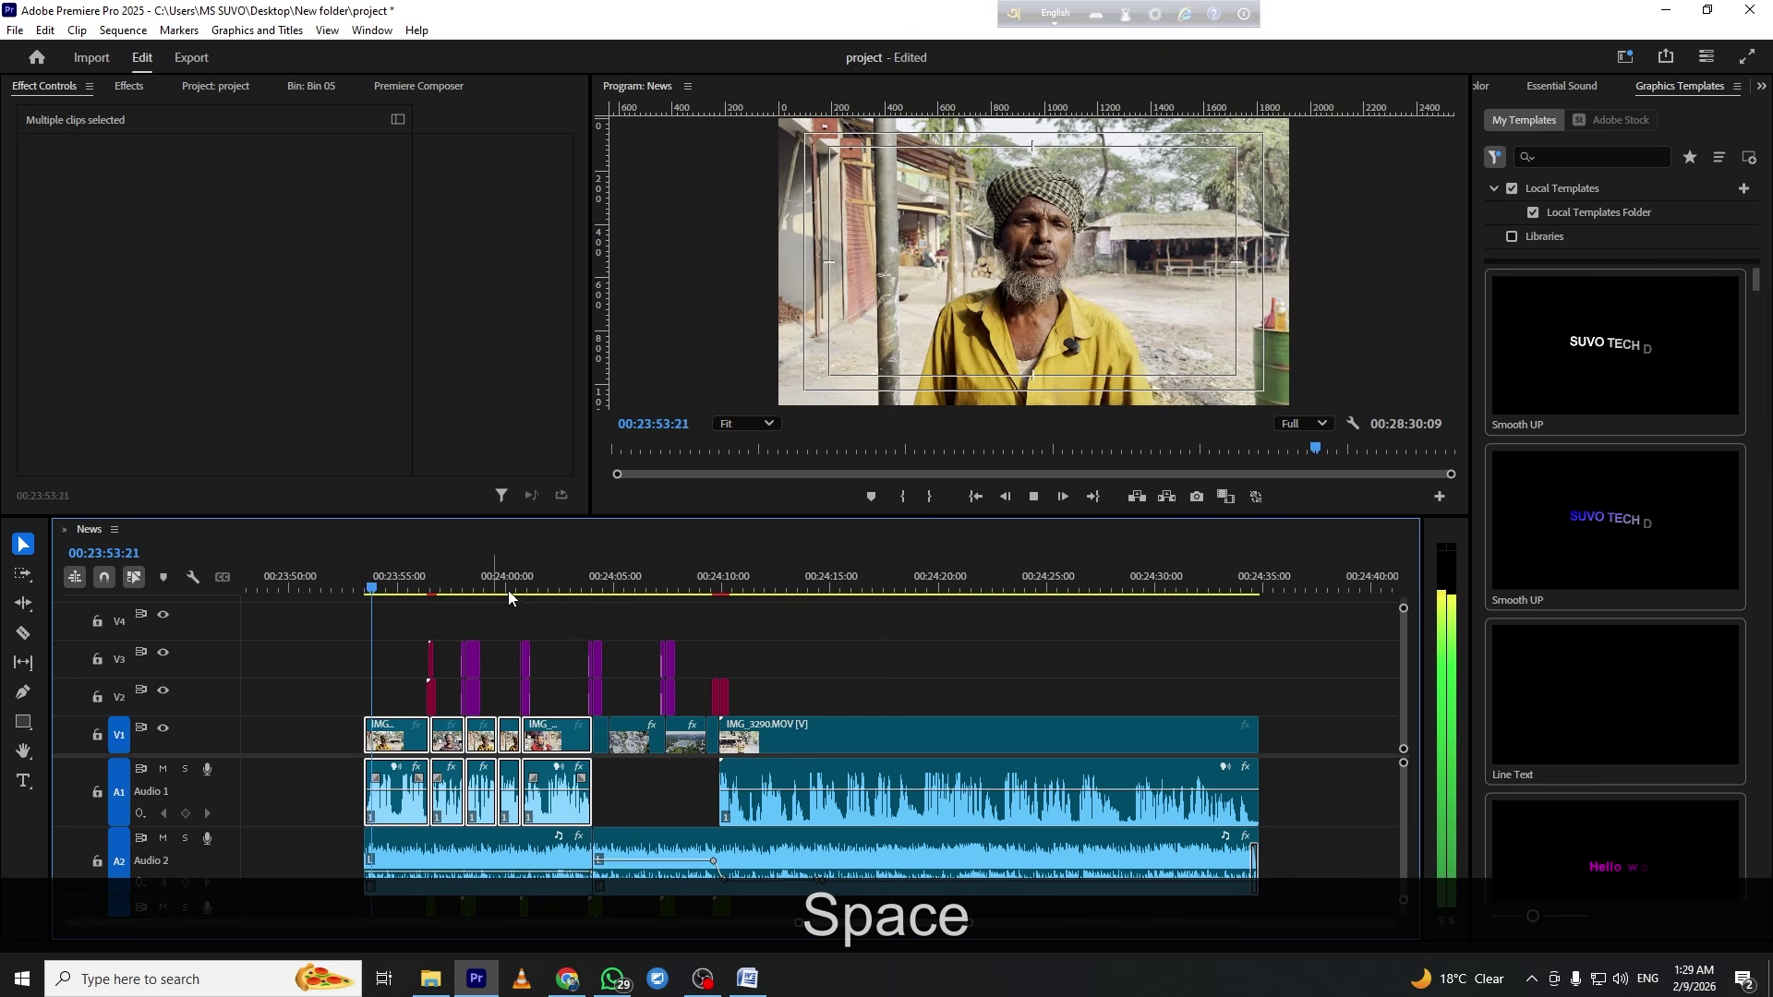
# Play the transition into IMG_3290.MOV and the end of the report, and save the project
pyautogui.click(777, 613)
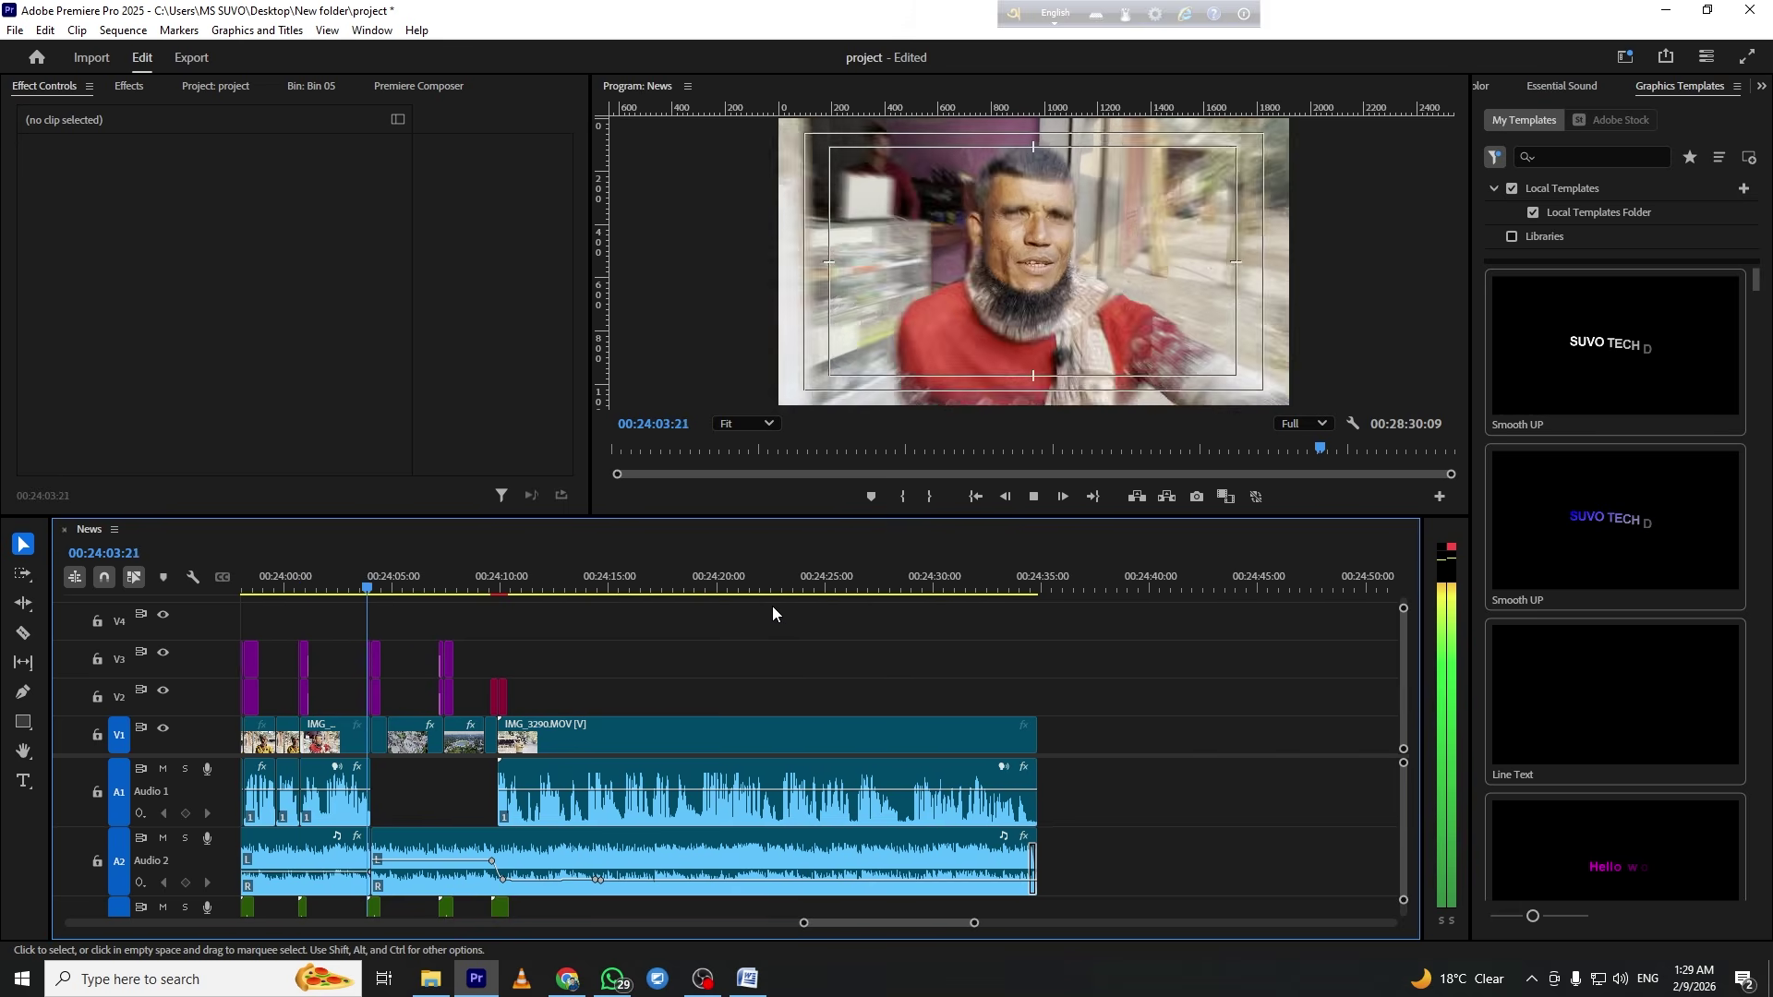
pyautogui.click(495, 579)
pyautogui.press('space')
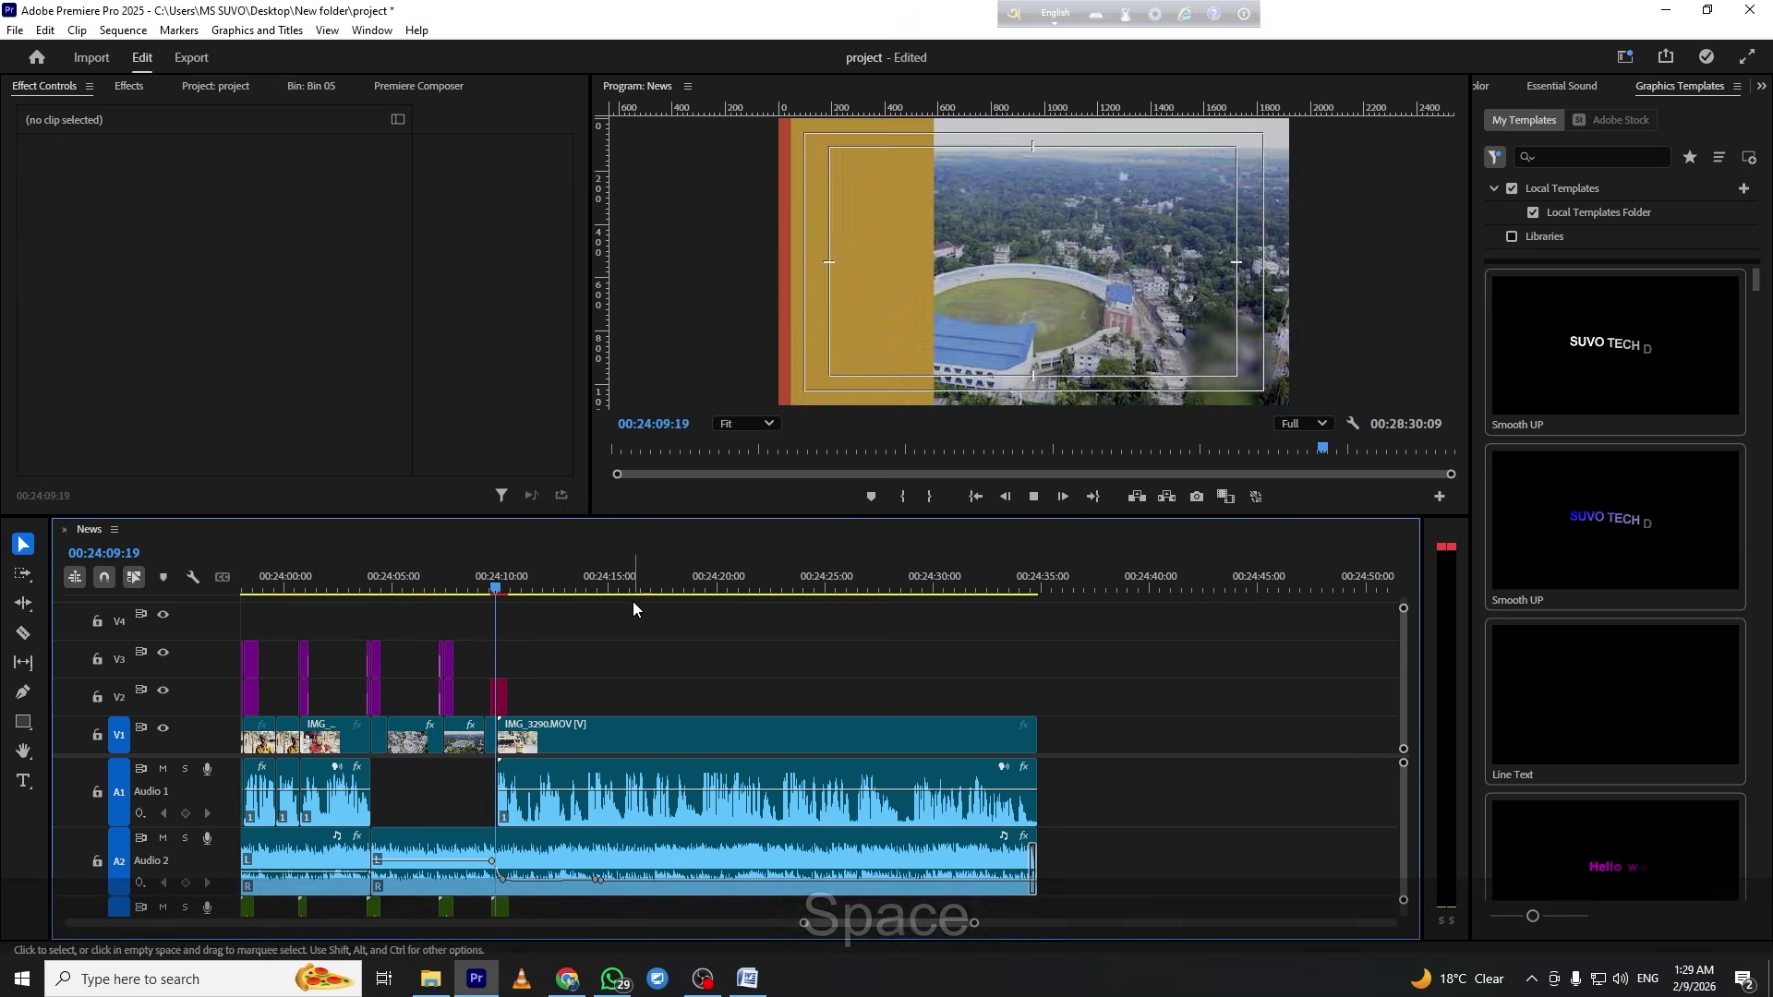
pyautogui.click(700, 615)
pyautogui.scroll(-2, 700, 614)
pyautogui.click(805, 584)
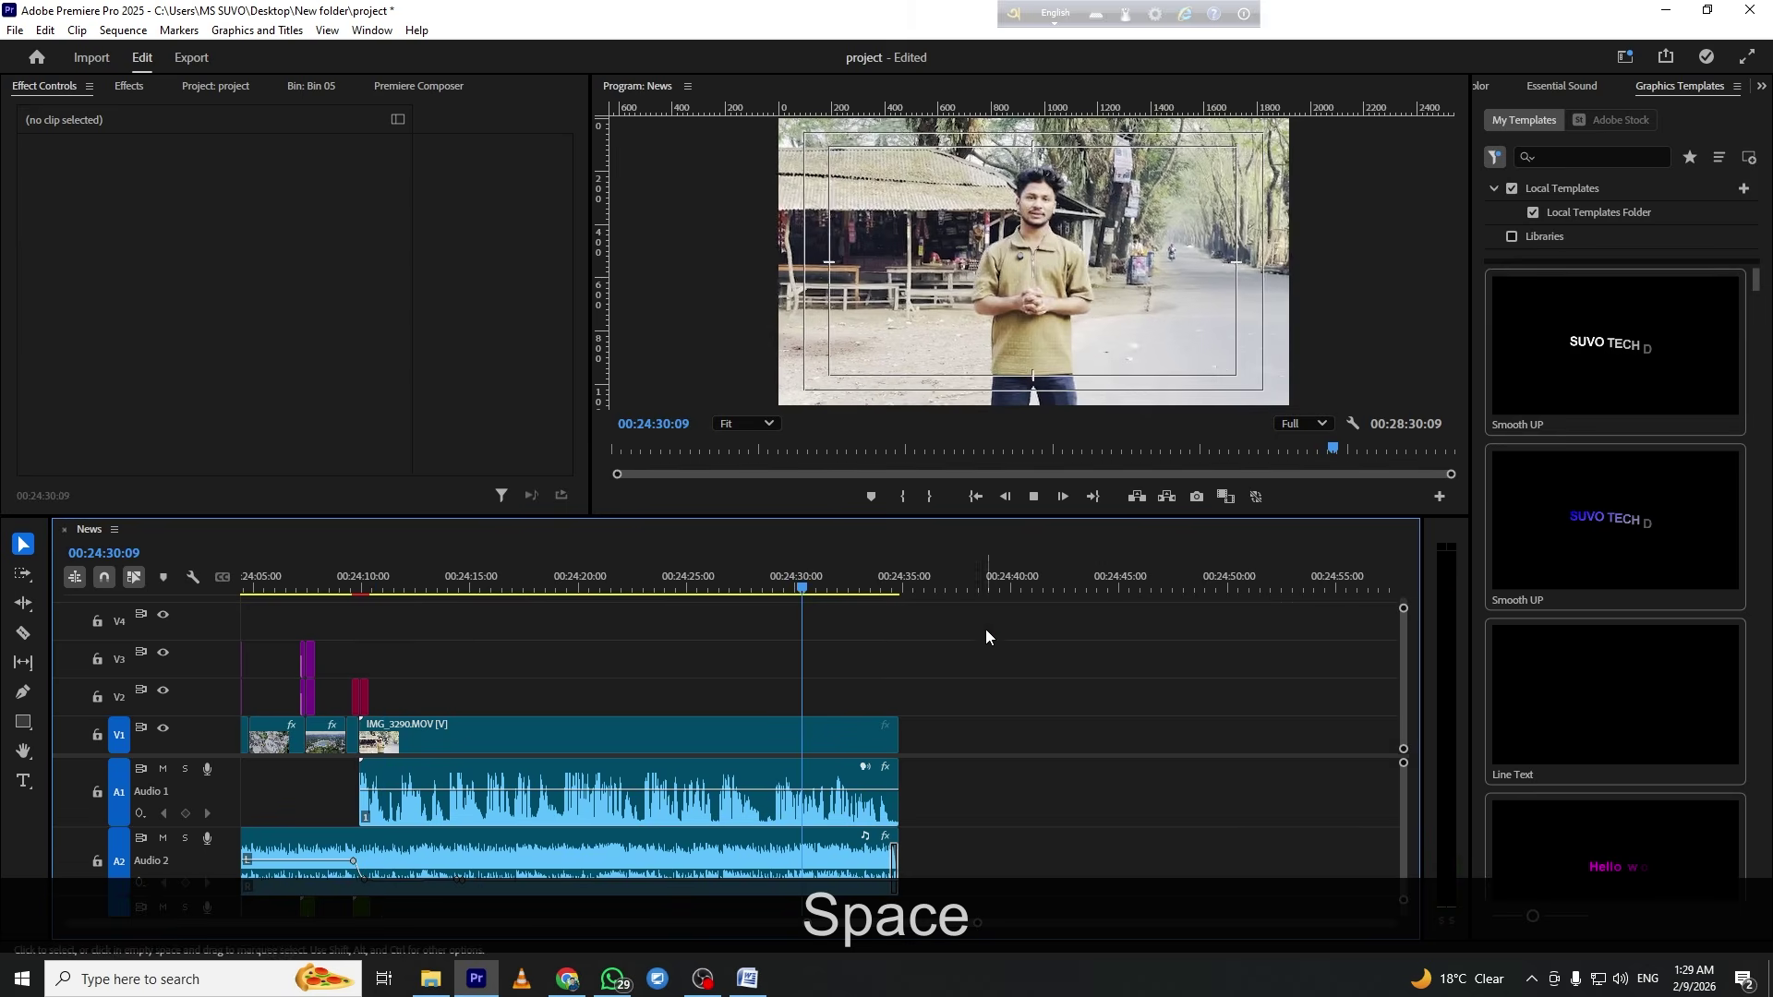
pyautogui.click(986, 630)
pyautogui.press('=')
pyautogui.press('=')
pyautogui.click(966, 649)
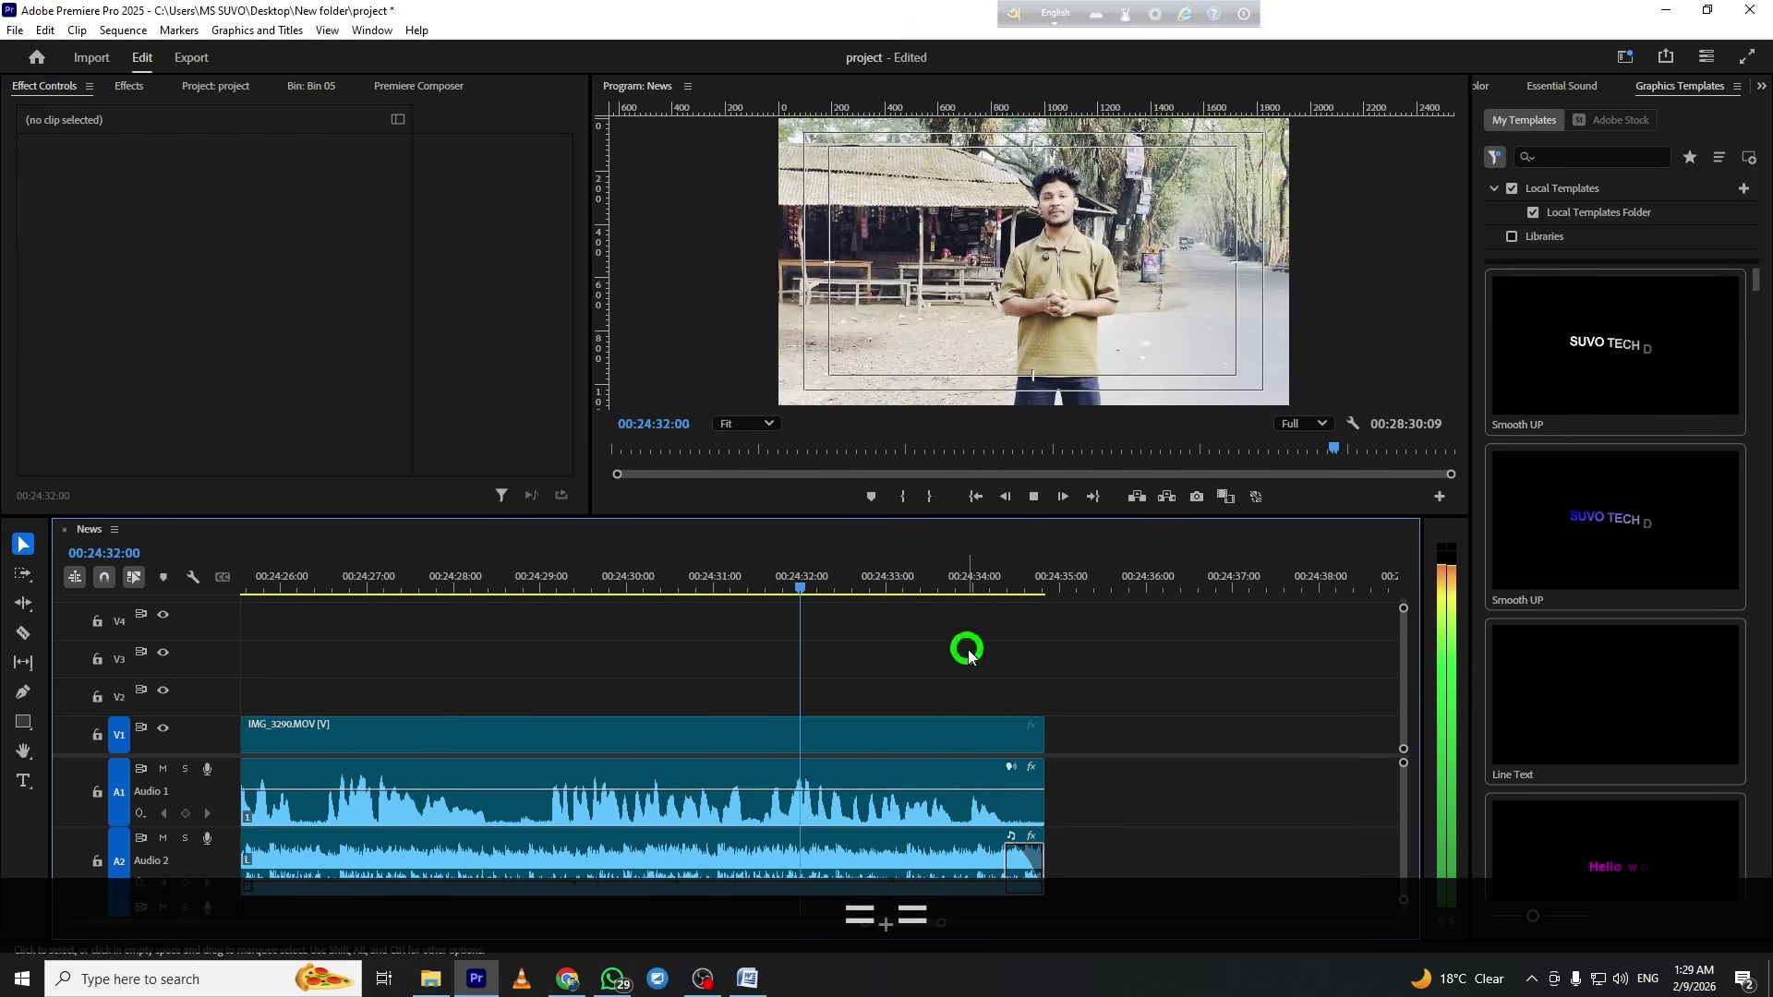
pyautogui.scroll(-5, 968, 650)
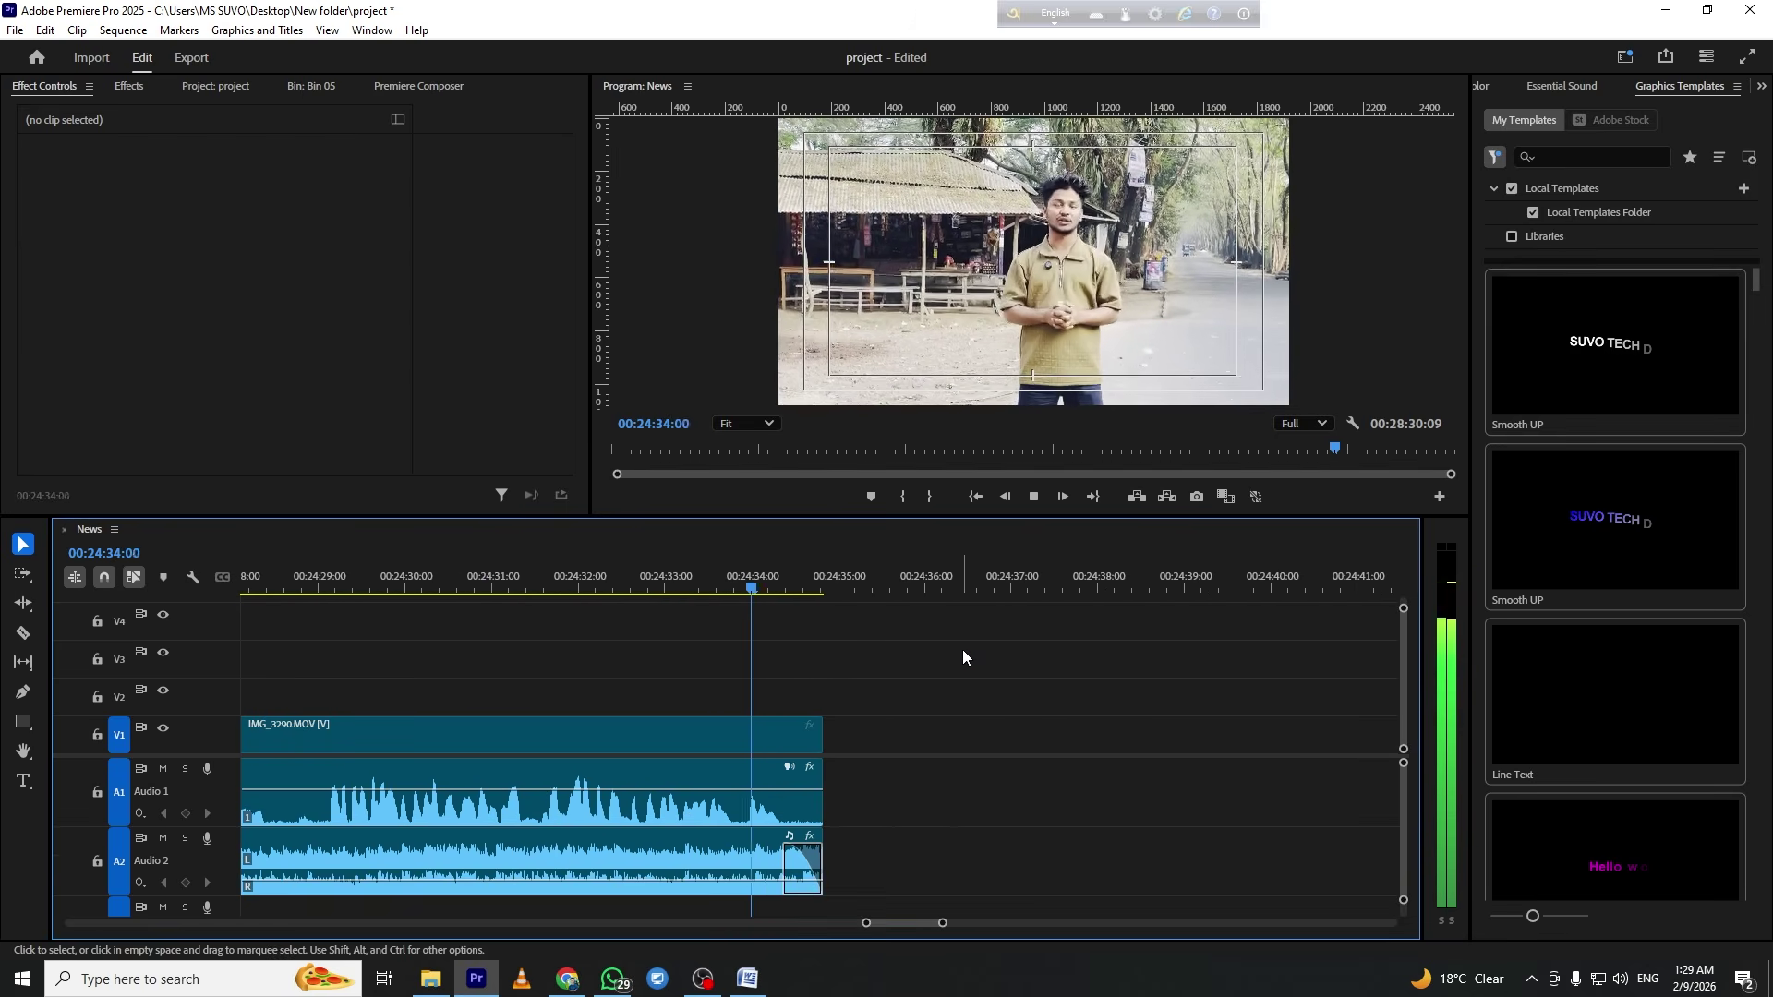
pyautogui.press('-')
pyautogui.press('-')
pyautogui.press('-')
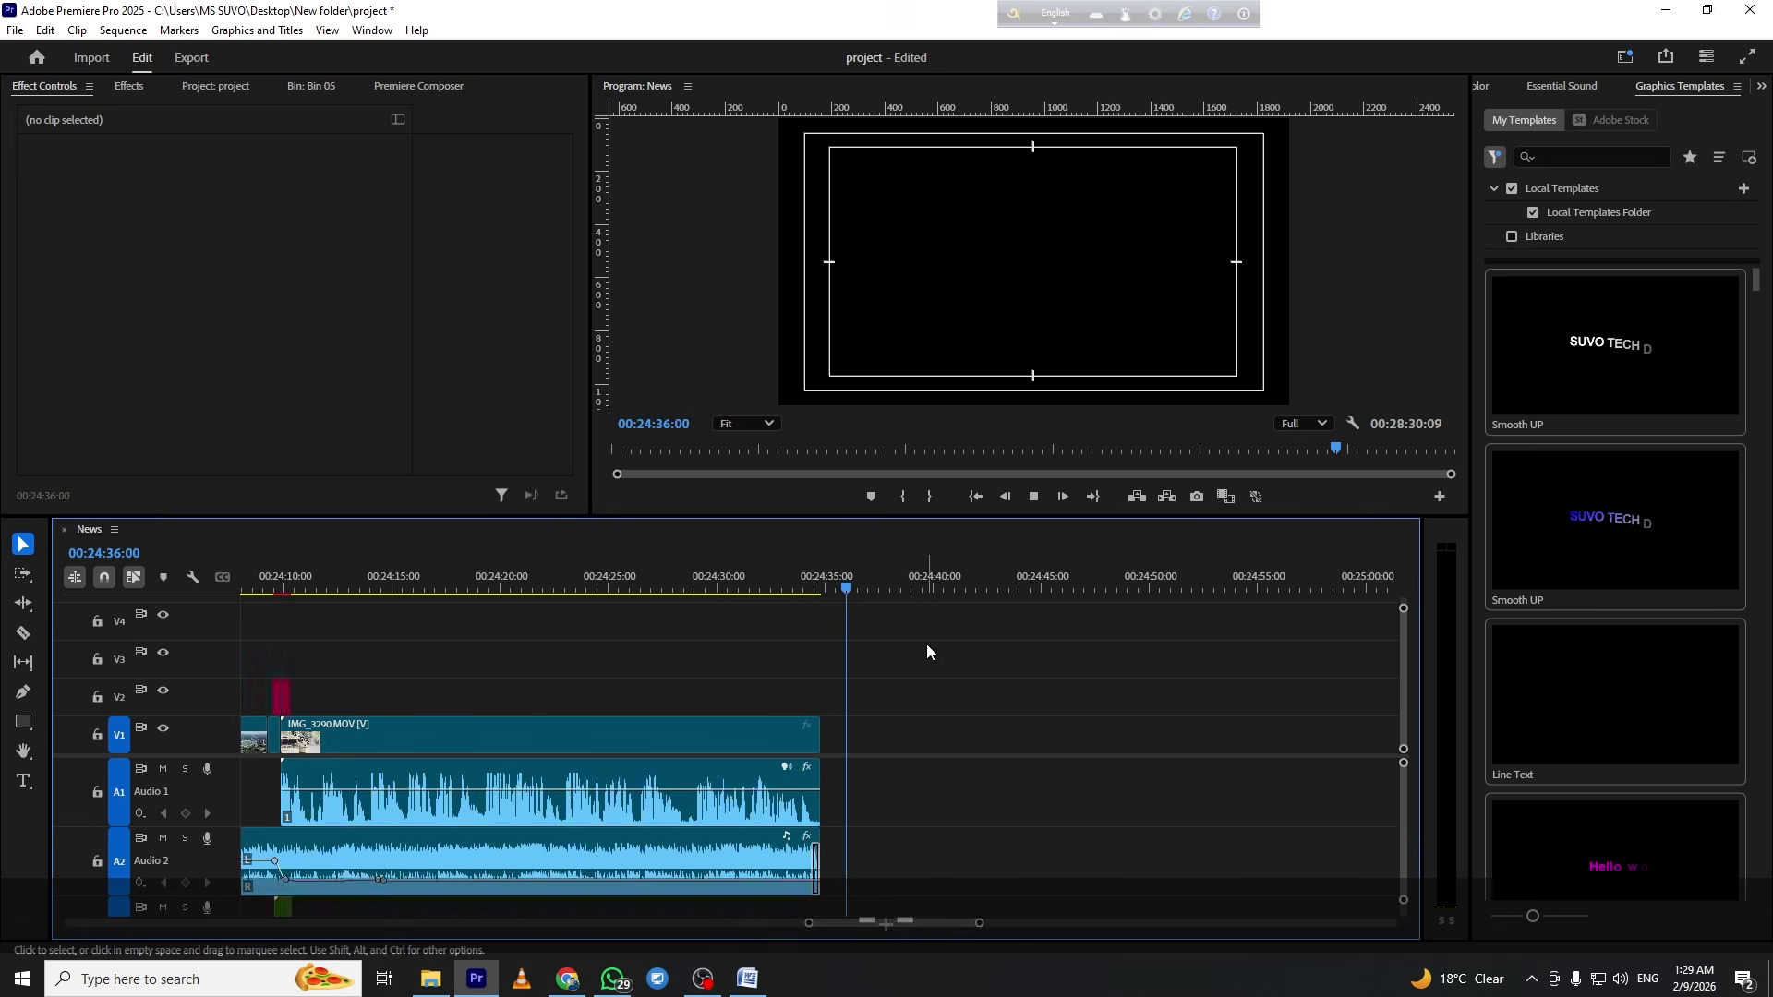
pyautogui.press('space')
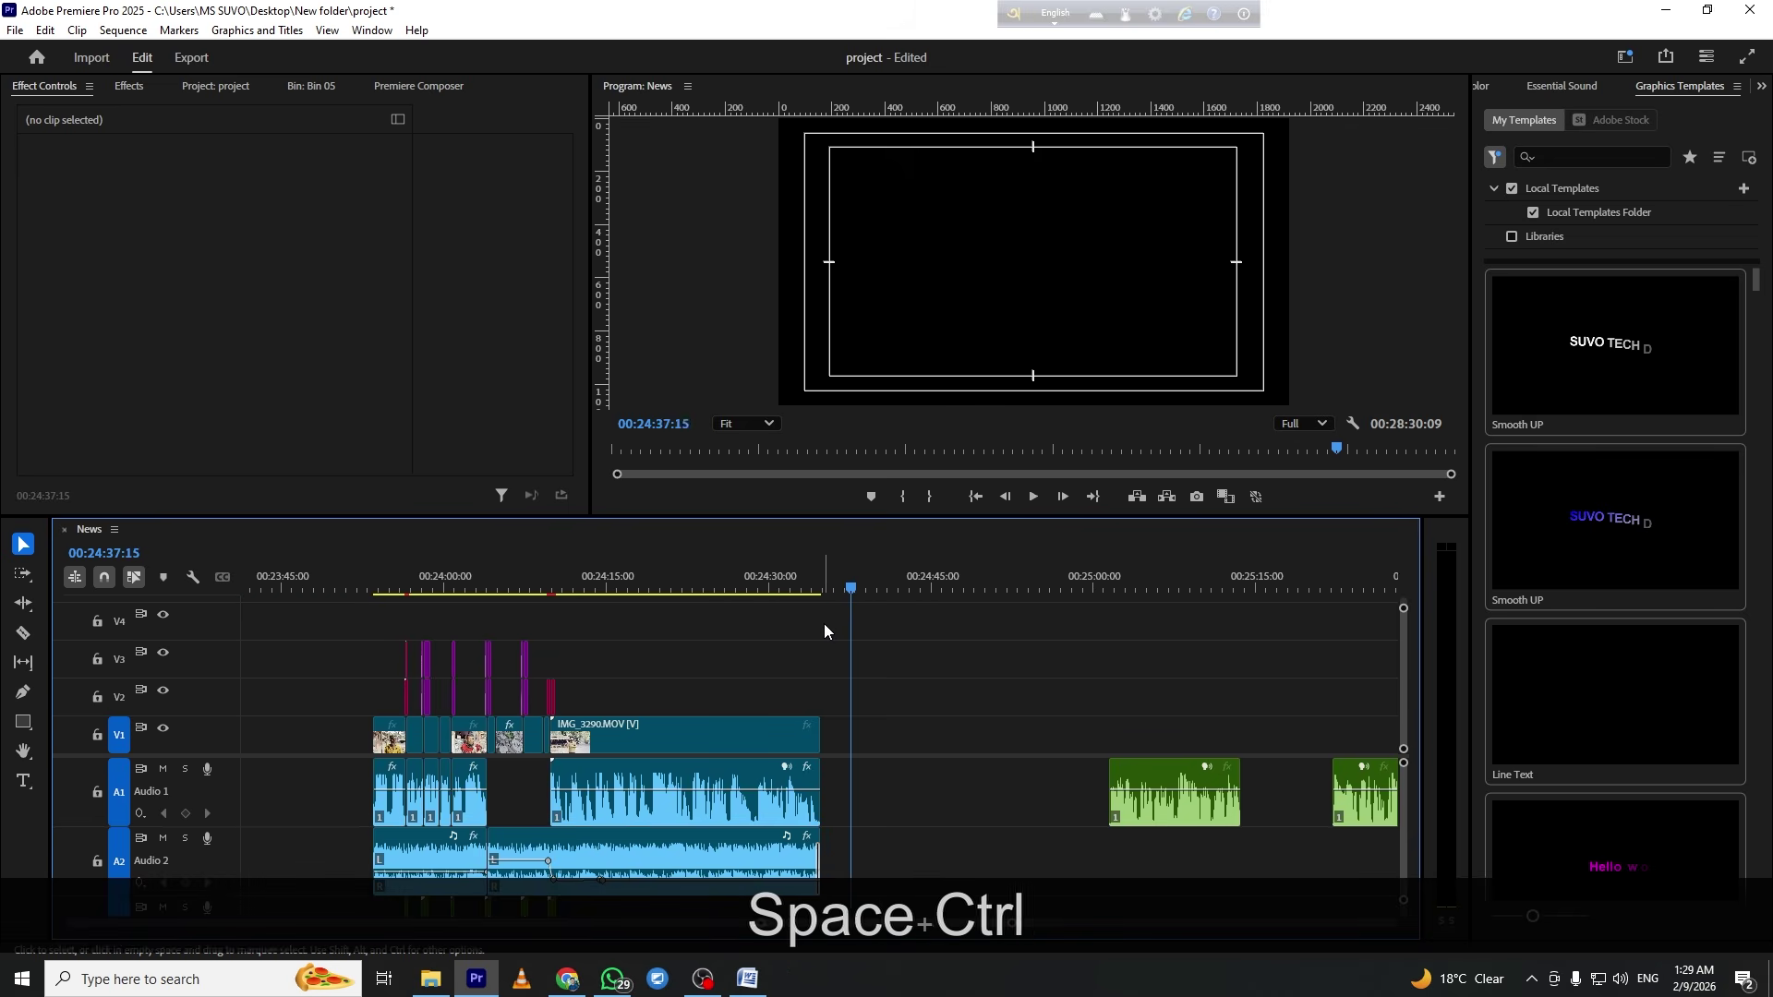
pyautogui.hotkey('ctrl', 's')
# Show the project's media and listen to the first green voice clip on A1 following the presenter clip
pyautogui.press('=')
pyautogui.press('=')
pyautogui.press('=')
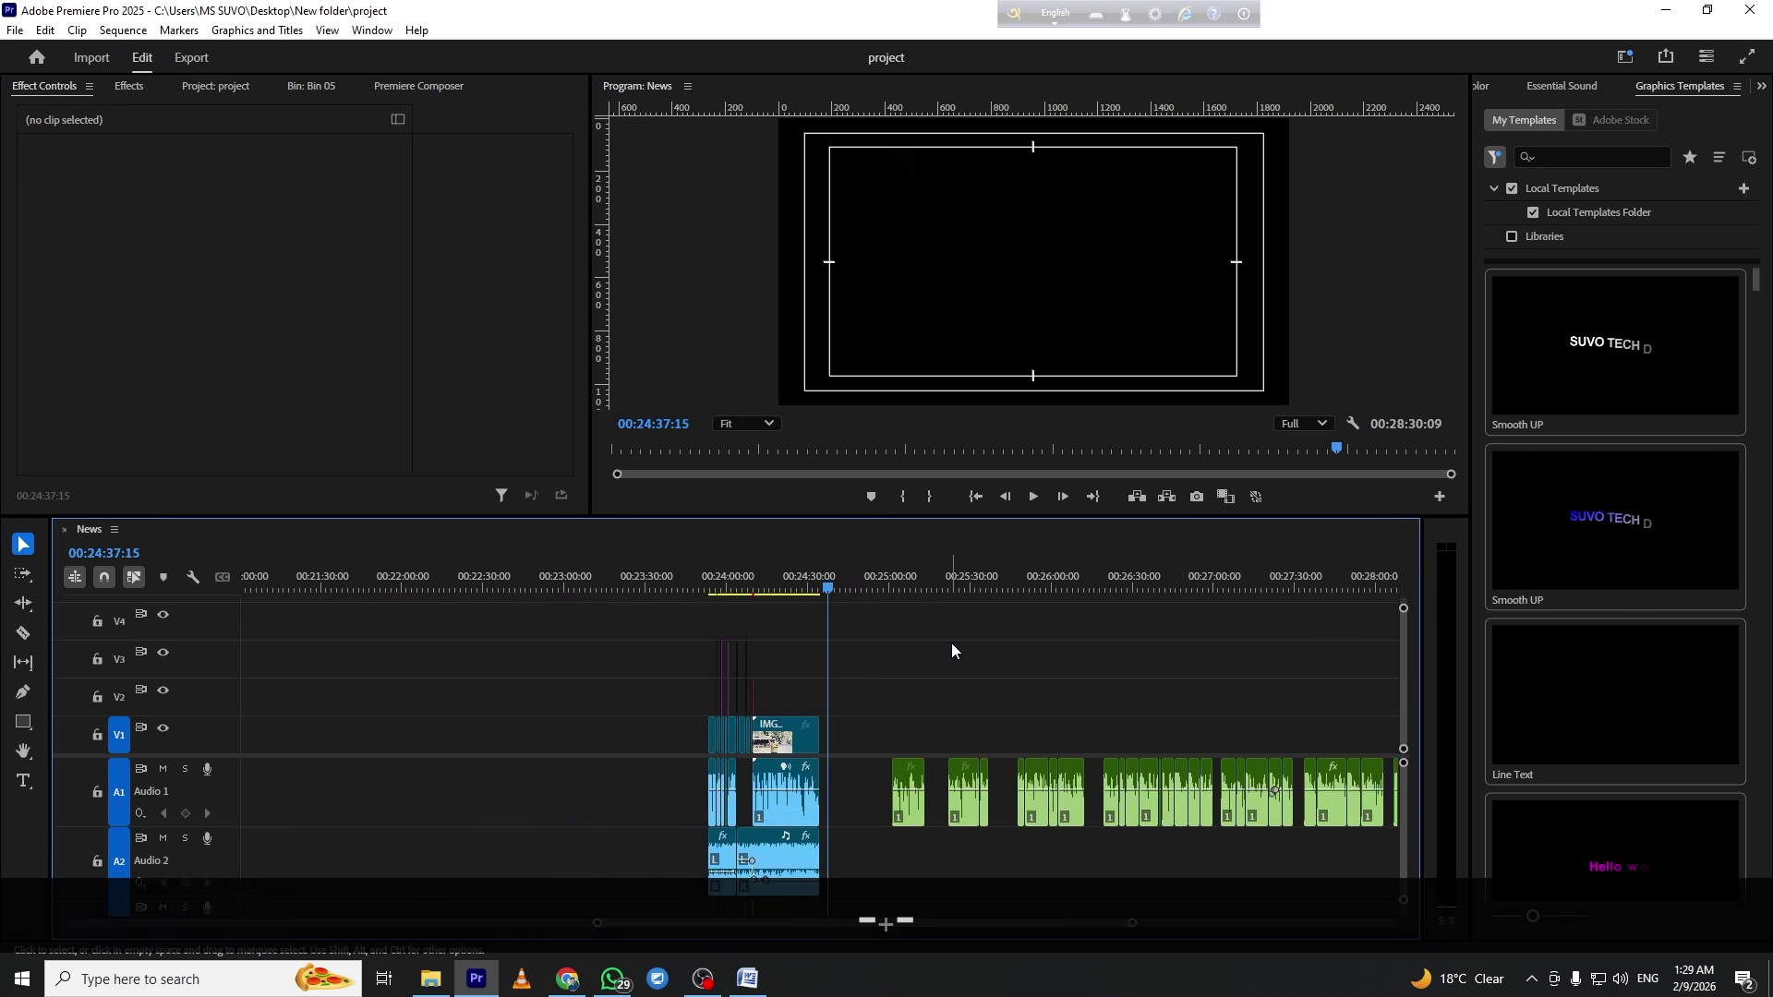
pyautogui.click(214, 83)
pyautogui.scroll(-3, 1221, 635)
pyautogui.click(1121, 588)
pyautogui.click(1141, 584)
pyautogui.press('space')
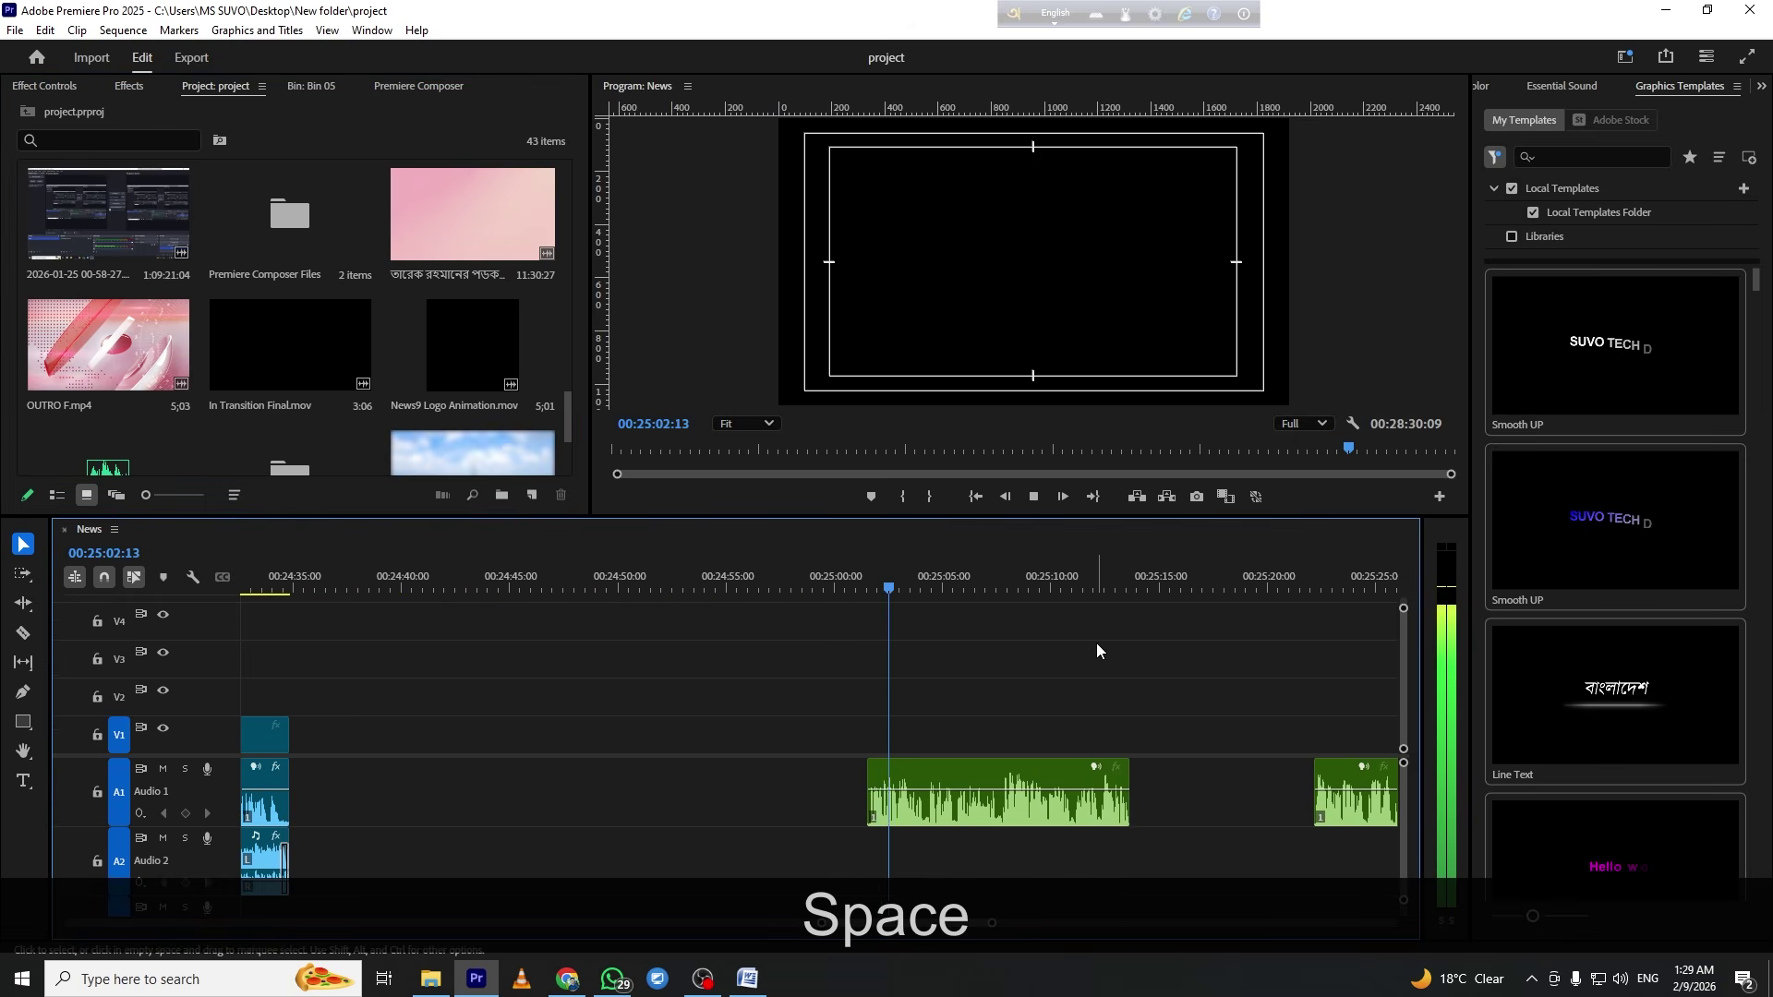
pyautogui.press('-')
pyautogui.press('-')
pyautogui.press('-')
pyautogui.press('-')
pyautogui.press('=')
pyautogui.press('=')
pyautogui.press('=')
pyautogui.press('=')
pyautogui.press('=')
pyautogui.press('=')
pyautogui.press('-')
pyautogui.press('-')
pyautogui.press('-')
pyautogui.press('-')
pyautogui.press('=')
pyautogui.press('=')
pyautogui.press('=')
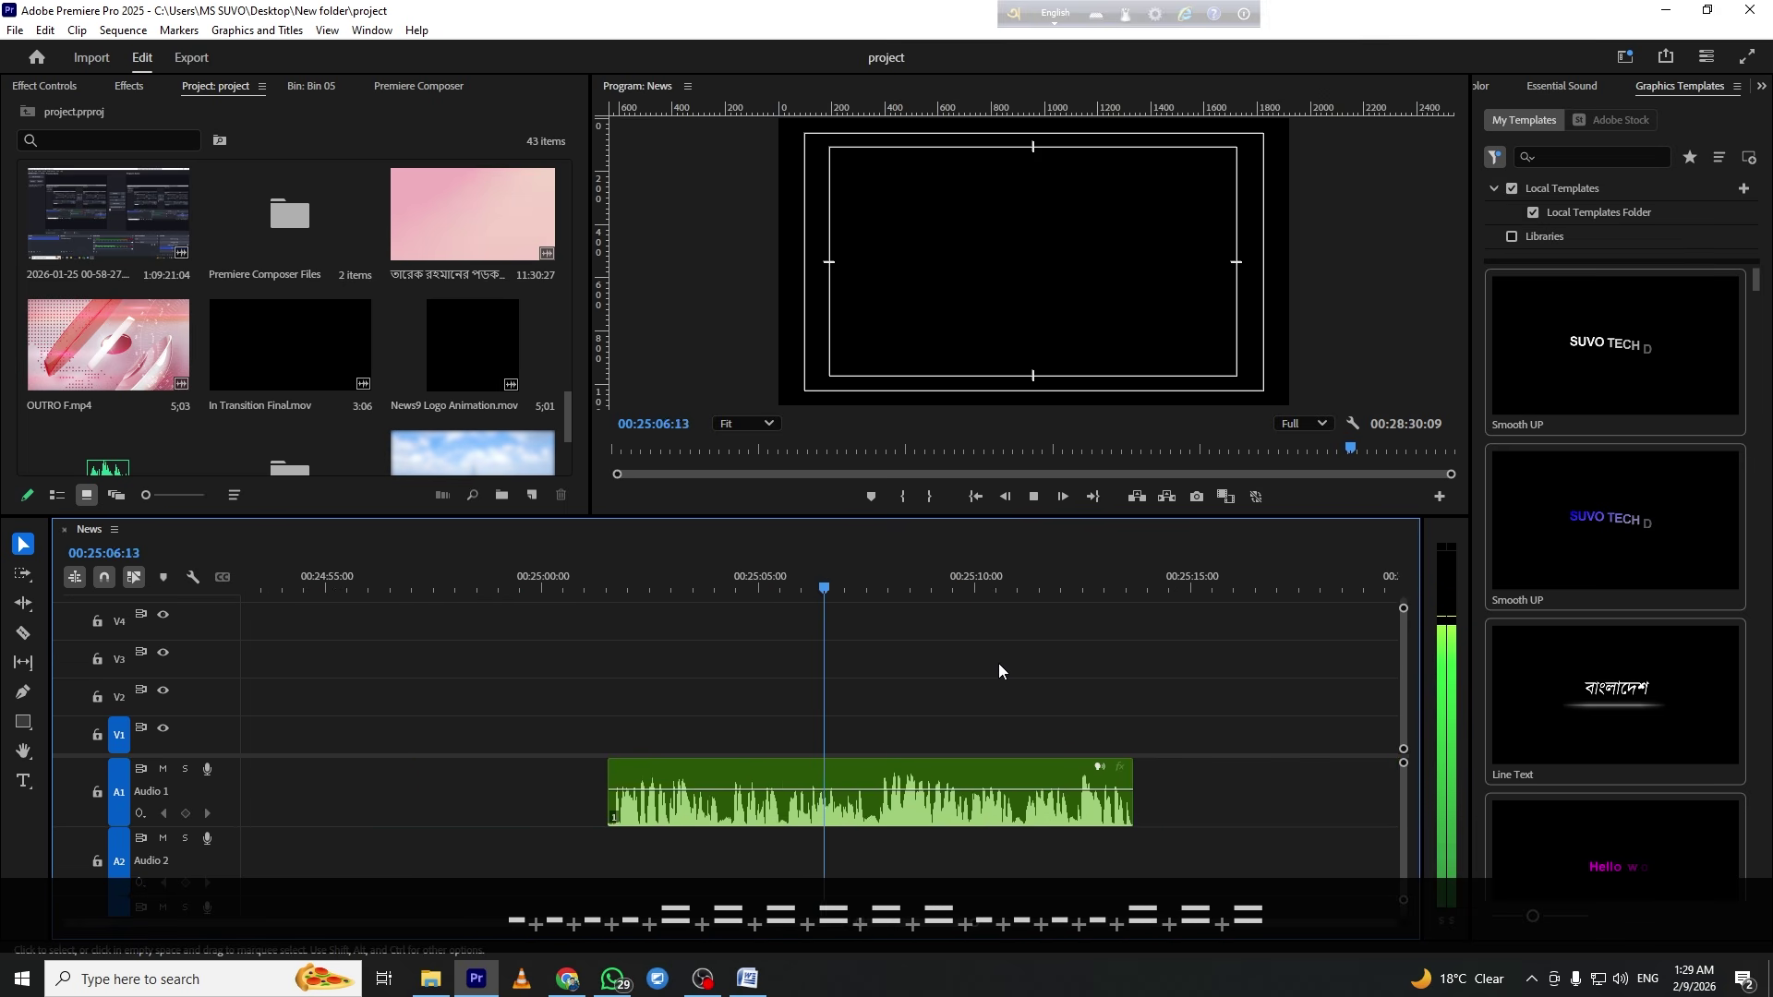
pyautogui.press('=')
pyautogui.press('-')
pyautogui.press('-')
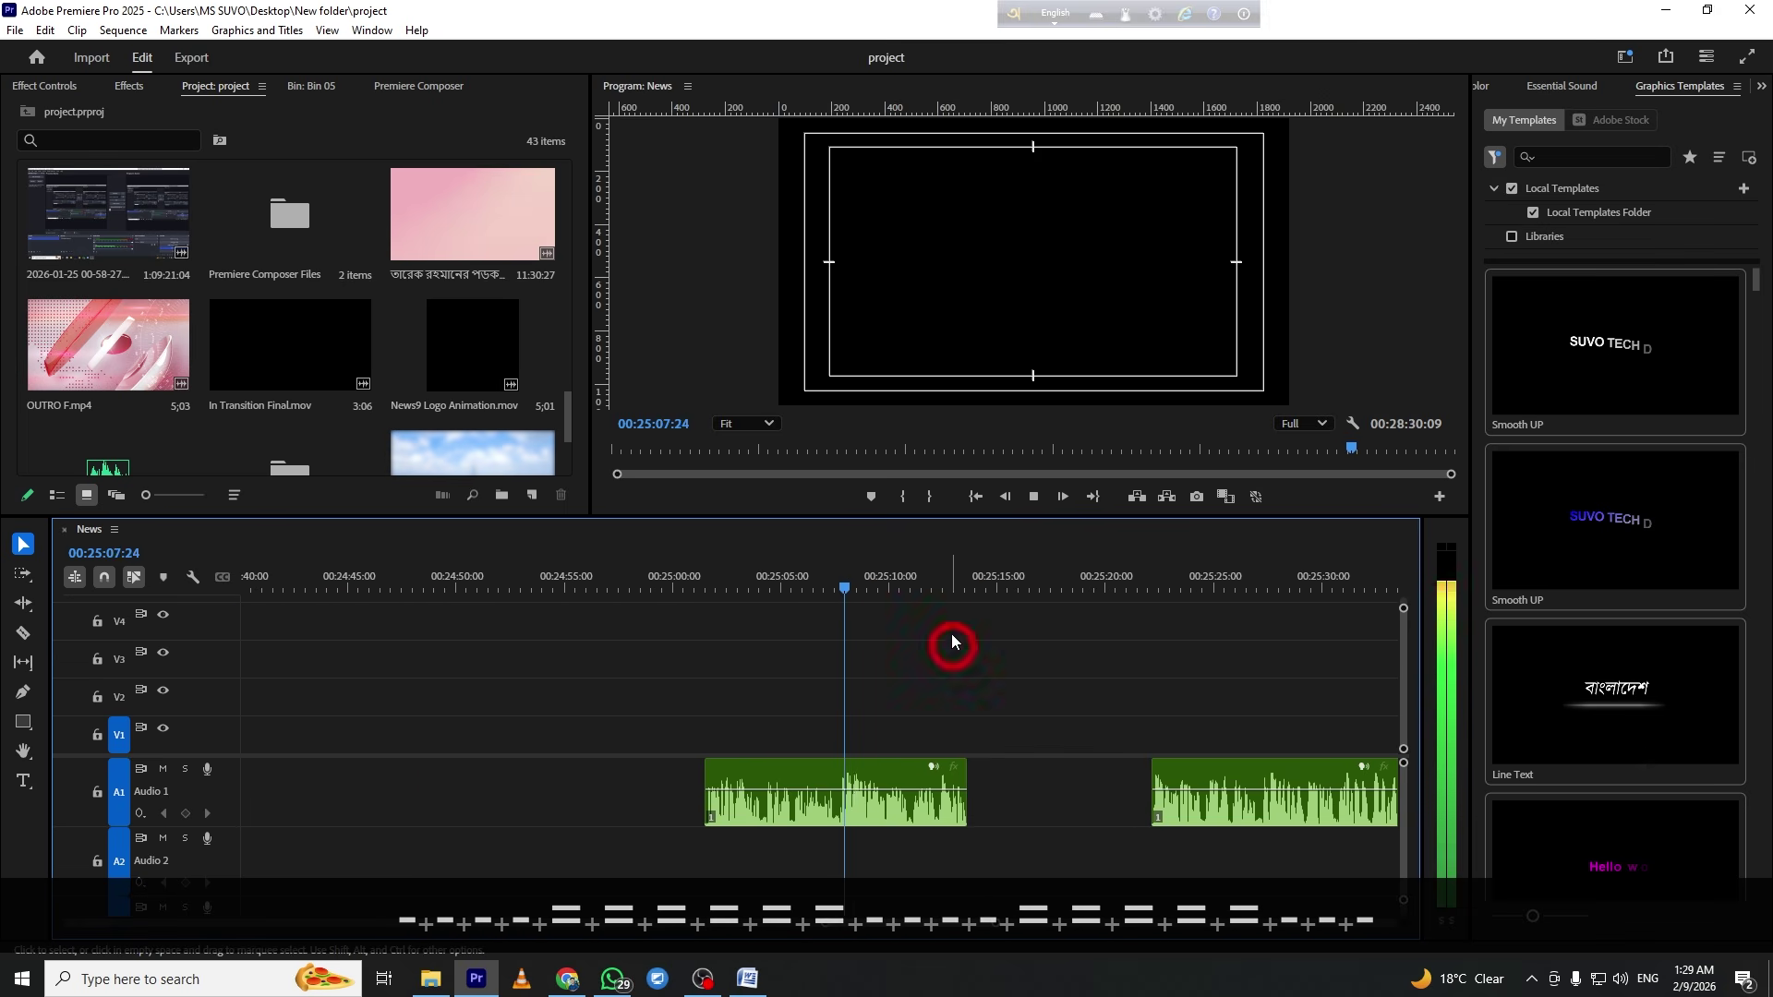
# Listen to the end of the first green voice clip on A1 and ripple delete the gap following it
pyautogui.click(923, 578)
pyautogui.press('space')
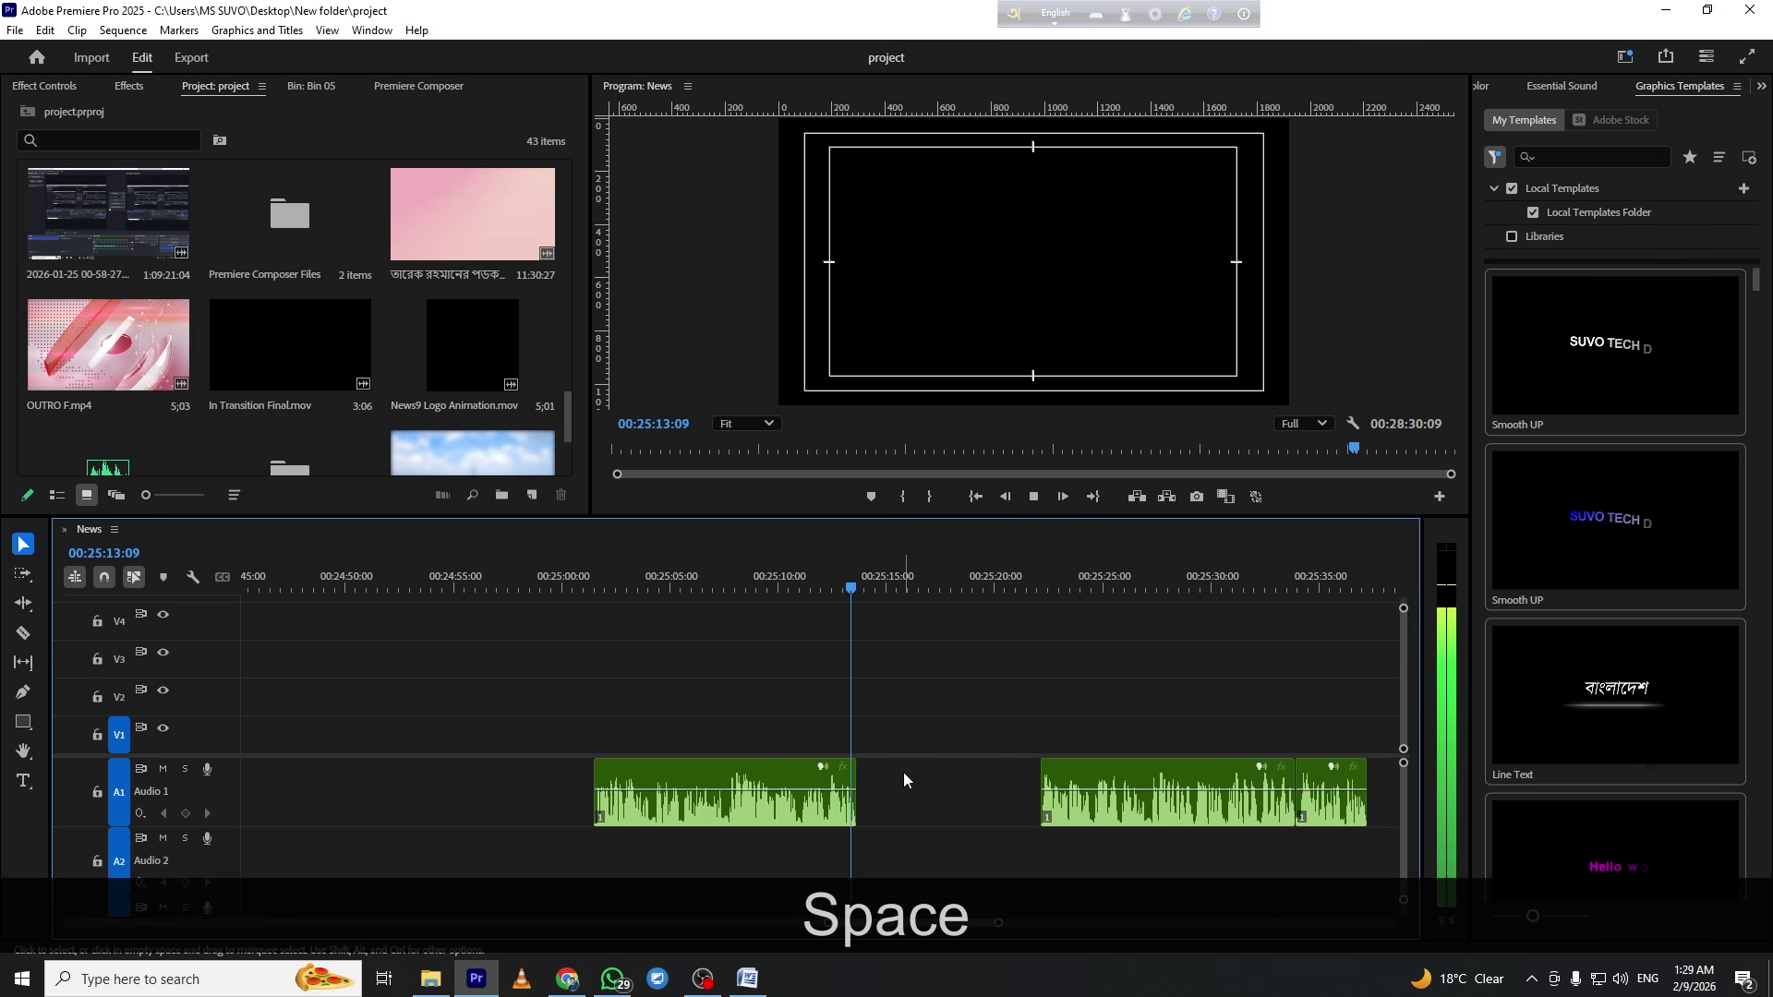
pyautogui.click(903, 780)
pyautogui.press('d')
pyautogui.press('space')
pyautogui.click(994, 654)
# Listen to the closing part of the joined green voice clips on A1, up to the next gap
pyautogui.click(900, 573)
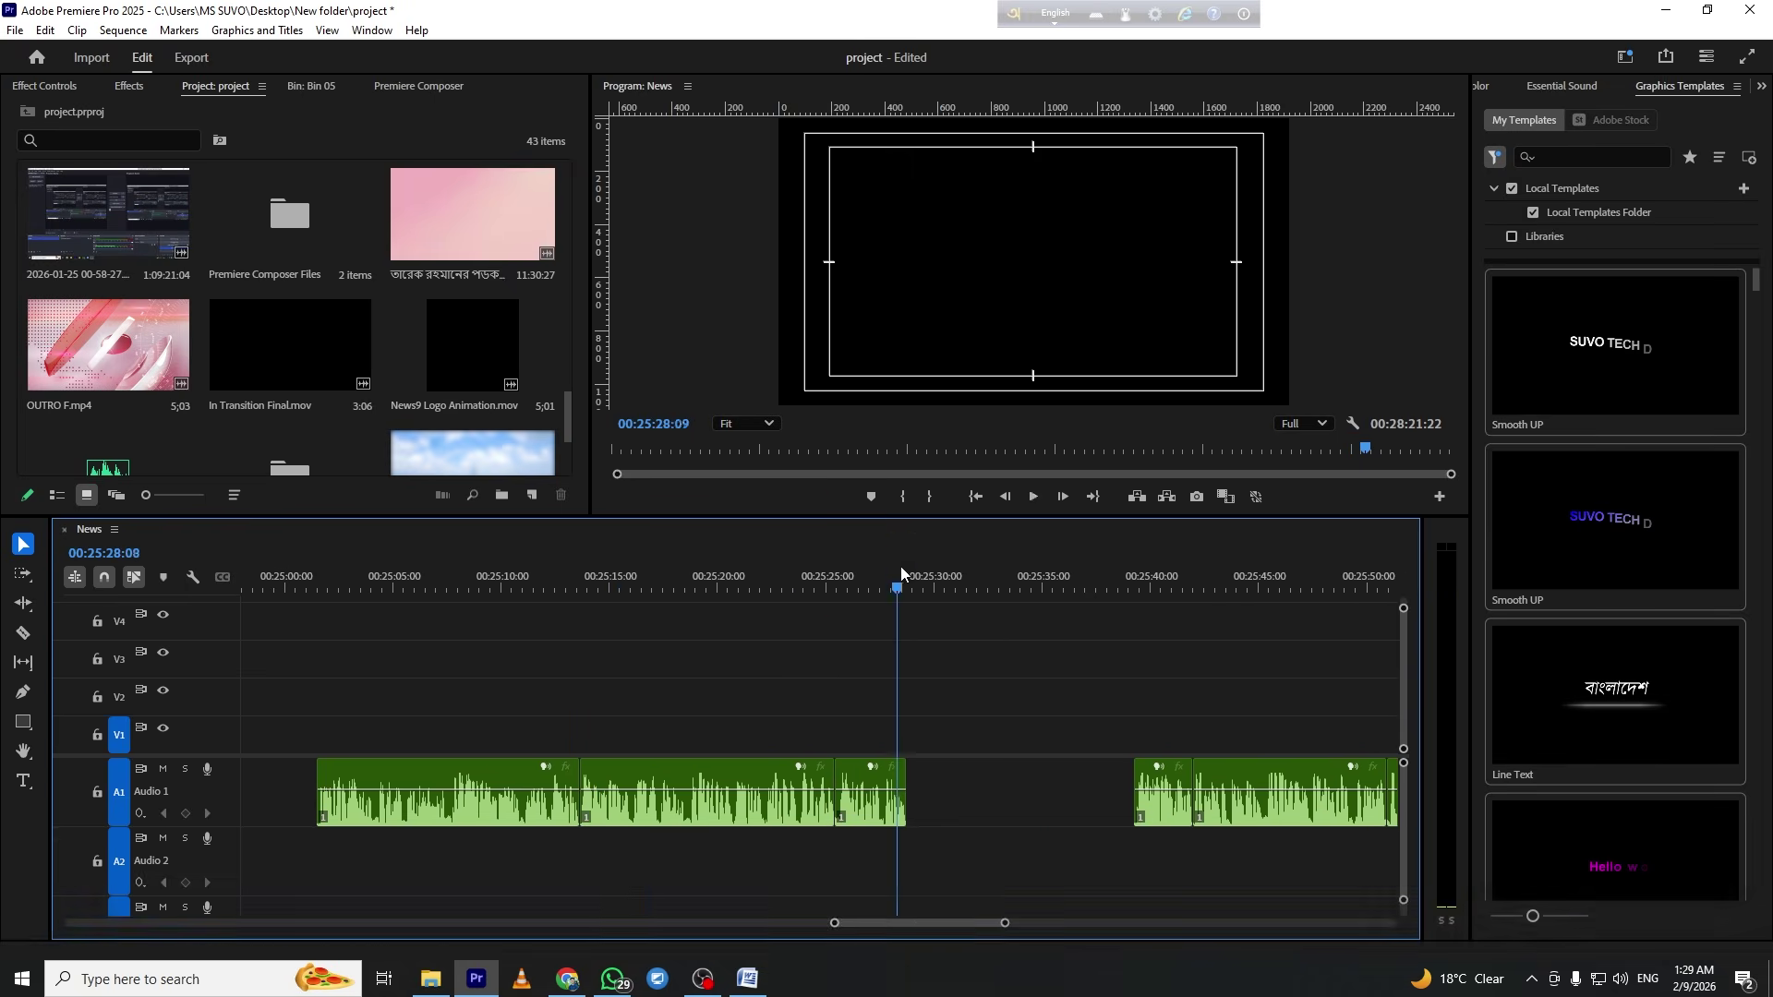
pyautogui.press('space')
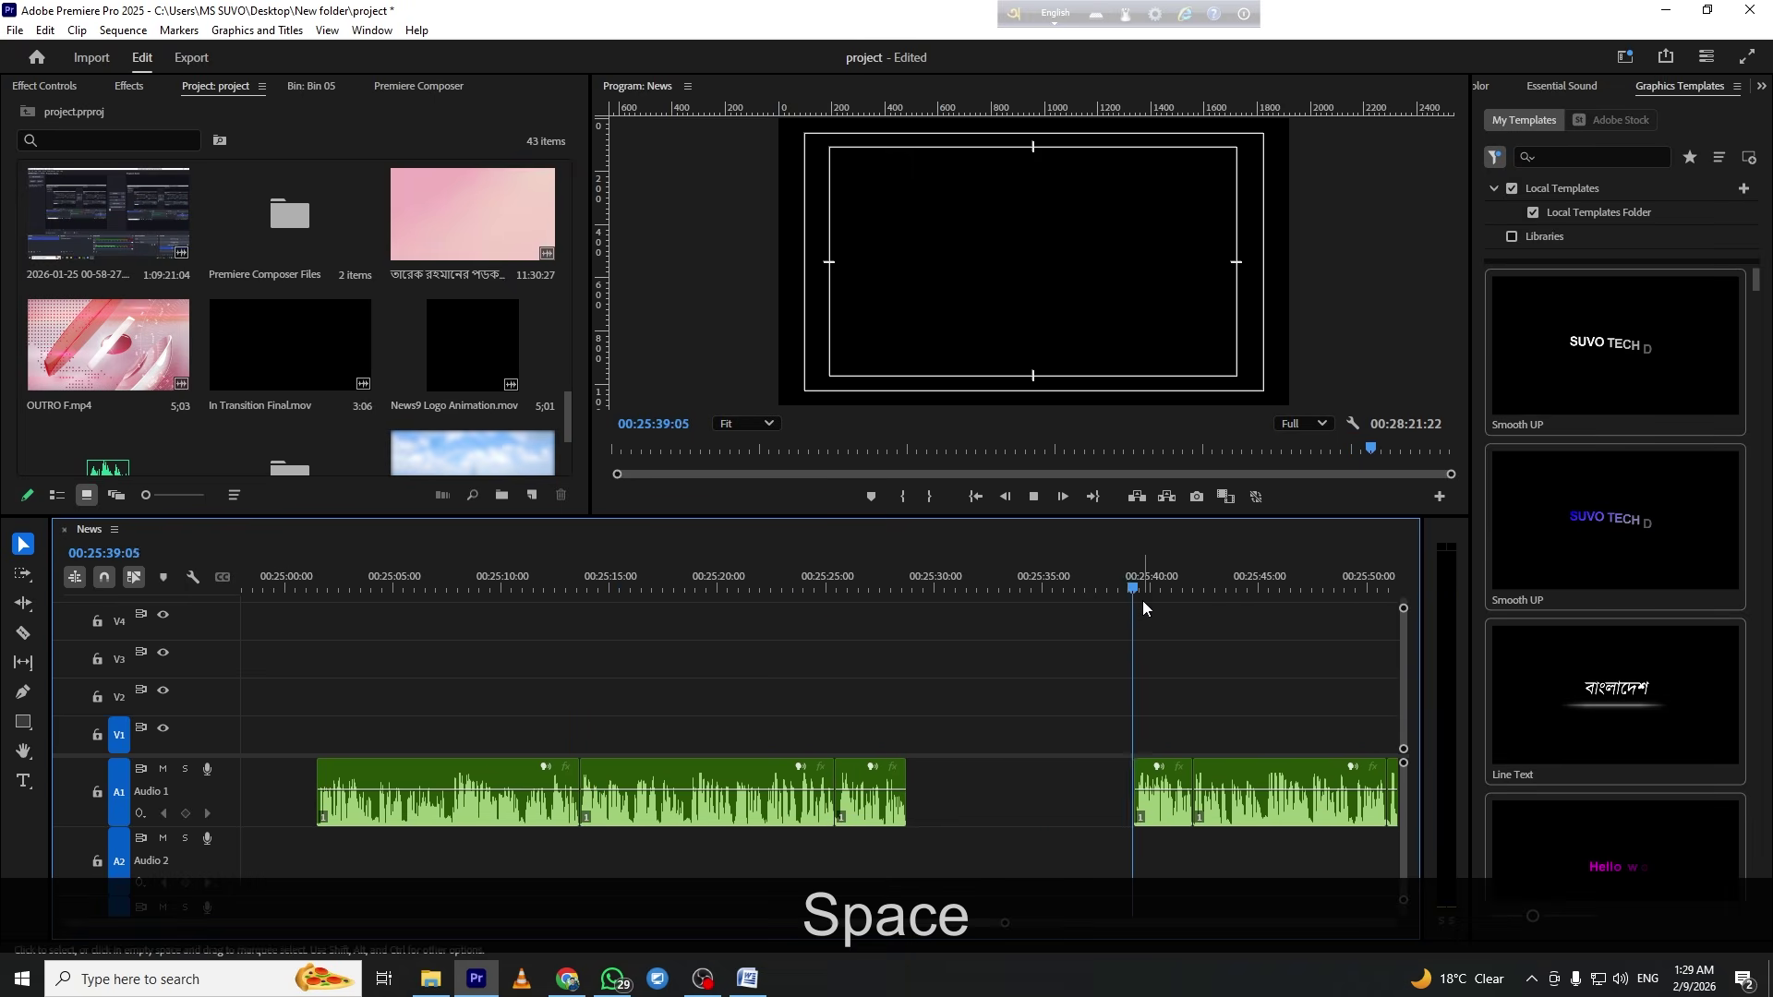
pyautogui.scroll(-2, 1123, 653)
pyautogui.click(679, 578)
pyautogui.press('=')
pyautogui.press('=')
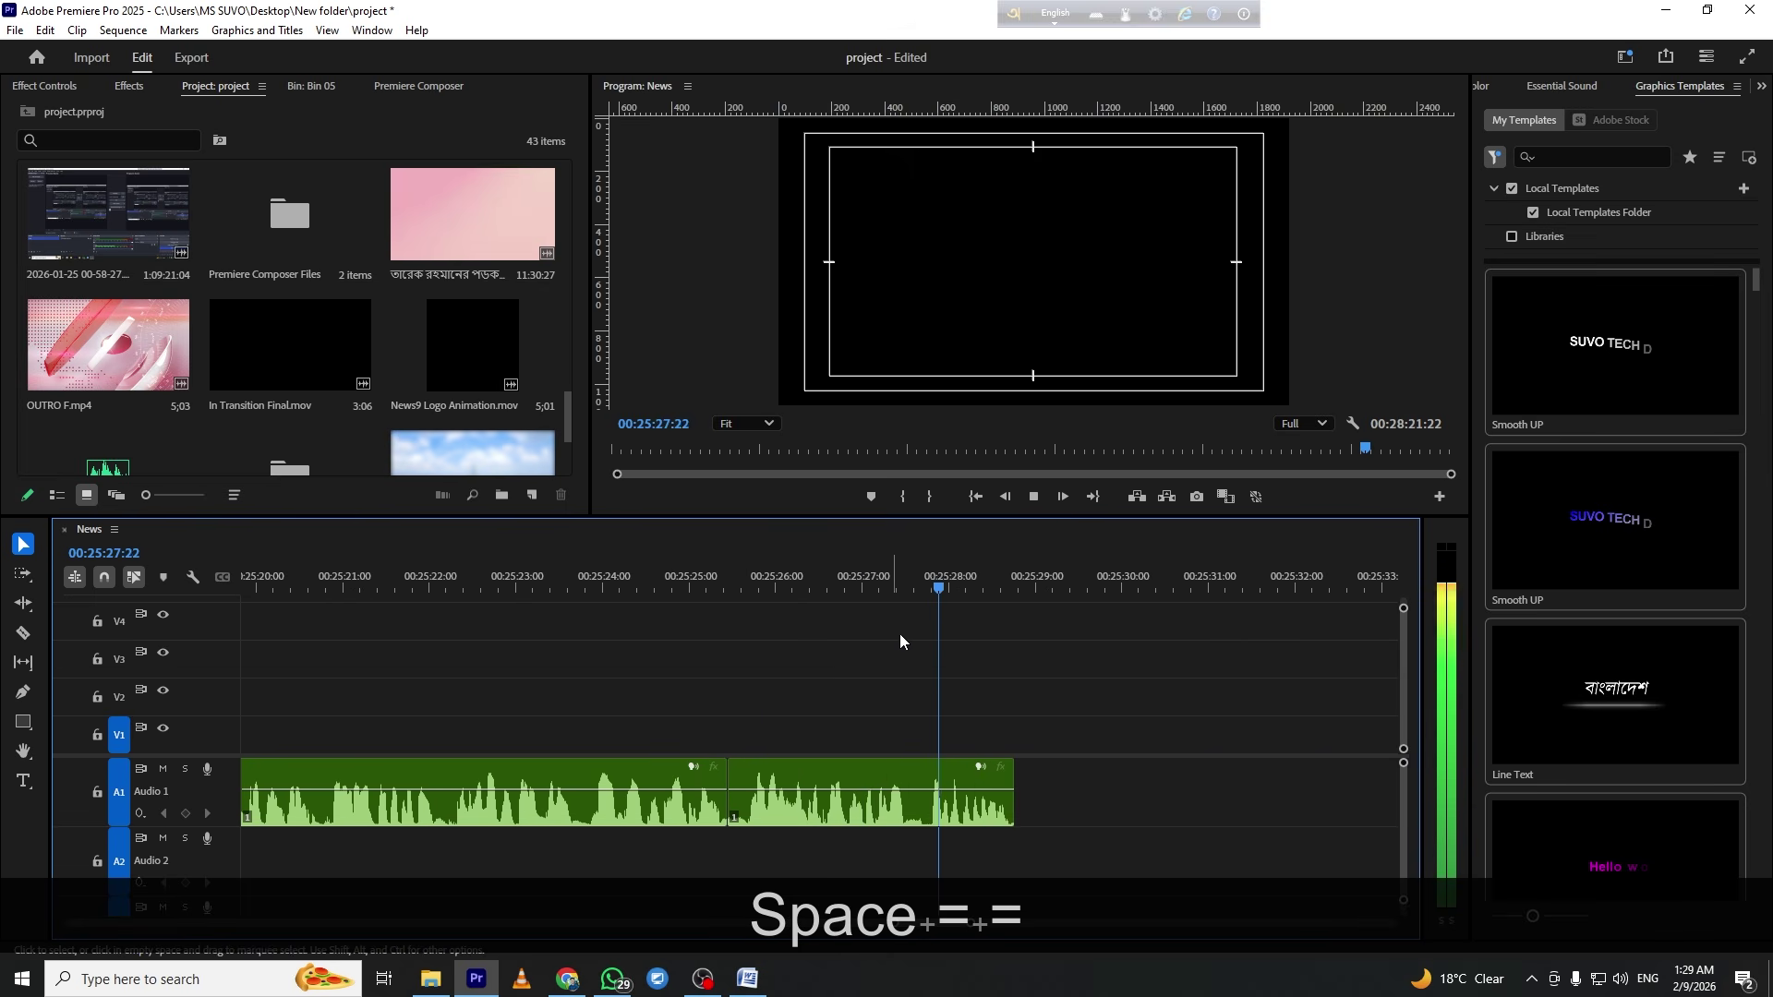
pyautogui.press('-')
pyautogui.press('-')
pyautogui.press('-')
pyautogui.press('-')
pyautogui.press('-')
pyautogui.press('space')
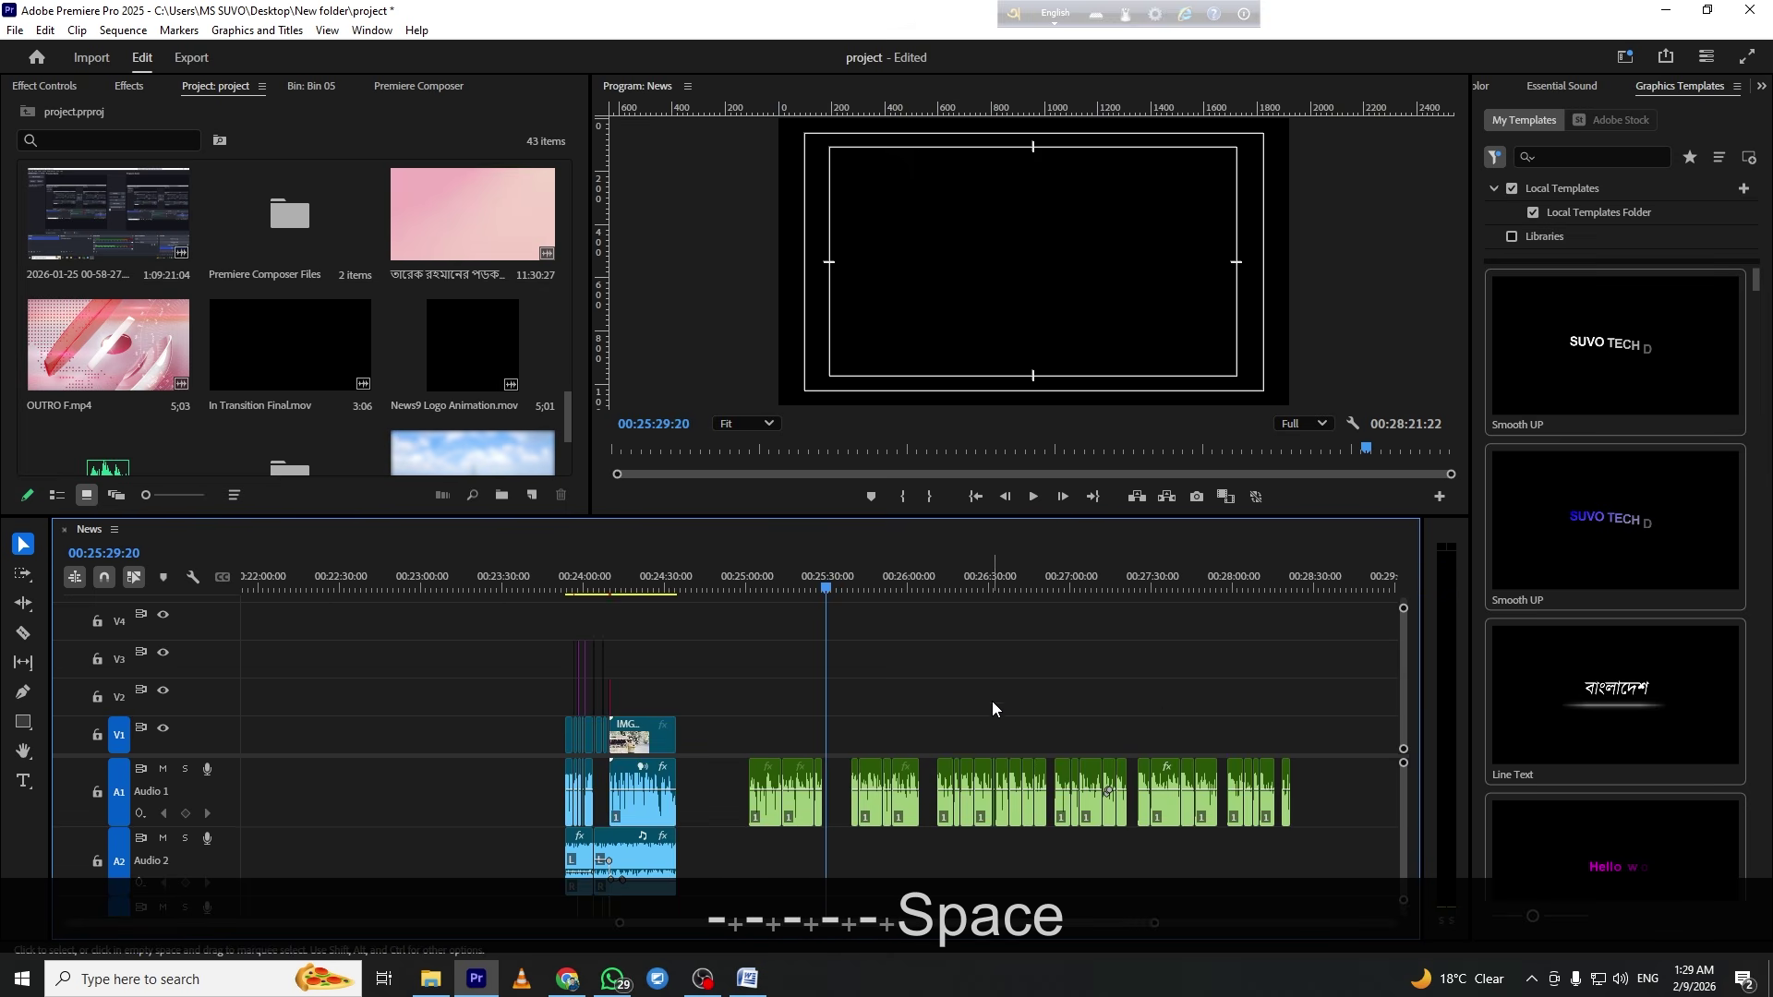
# Move all the green voice clips on A1 about 15 seconds earlier, closer to IMG_3290.MOV, and save the project
pyautogui.moveTo(1357, 712); pyautogui.dragTo(722, 776)
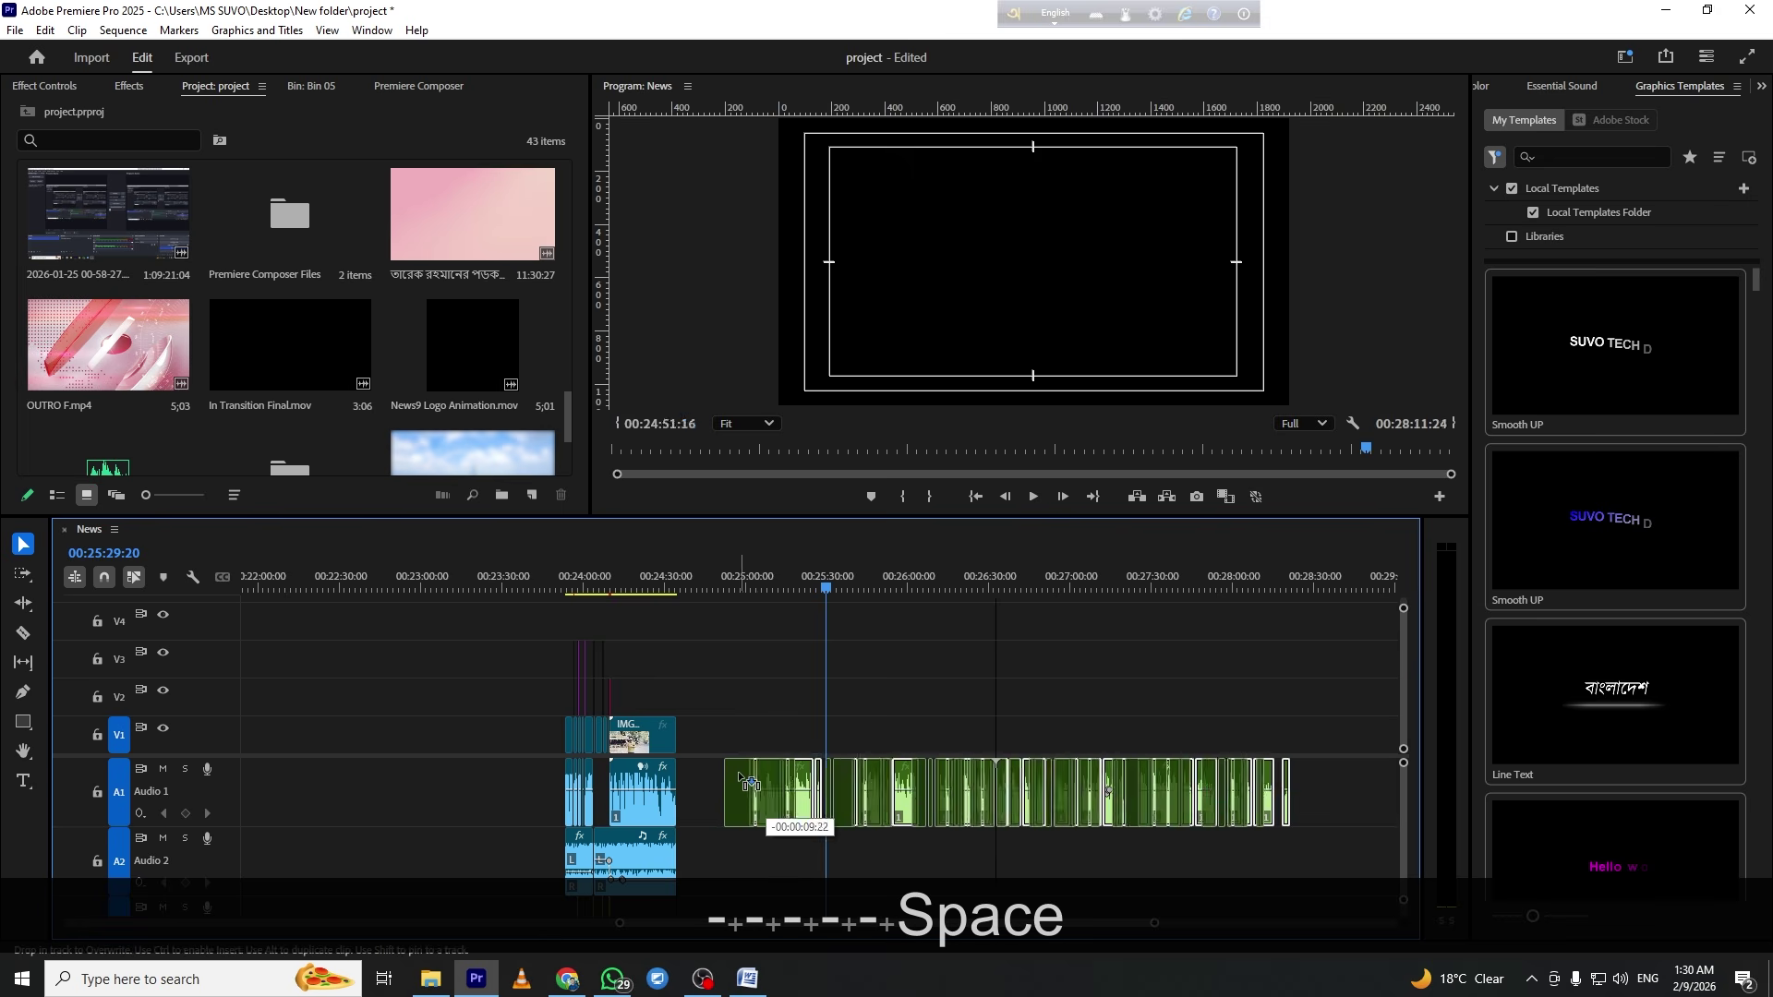
pyautogui.click(836, 644)
pyautogui.click(722, 585)
pyautogui.moveTo(722, 586); pyautogui.dragTo(699, 586)
pyautogui.hotkey('ctrl', 's')
# Find the Beauty of Bhola Sadar drone footage in the project and place it on the timeline beyond the voice clips
pyautogui.scroll(-2, 474, 306)
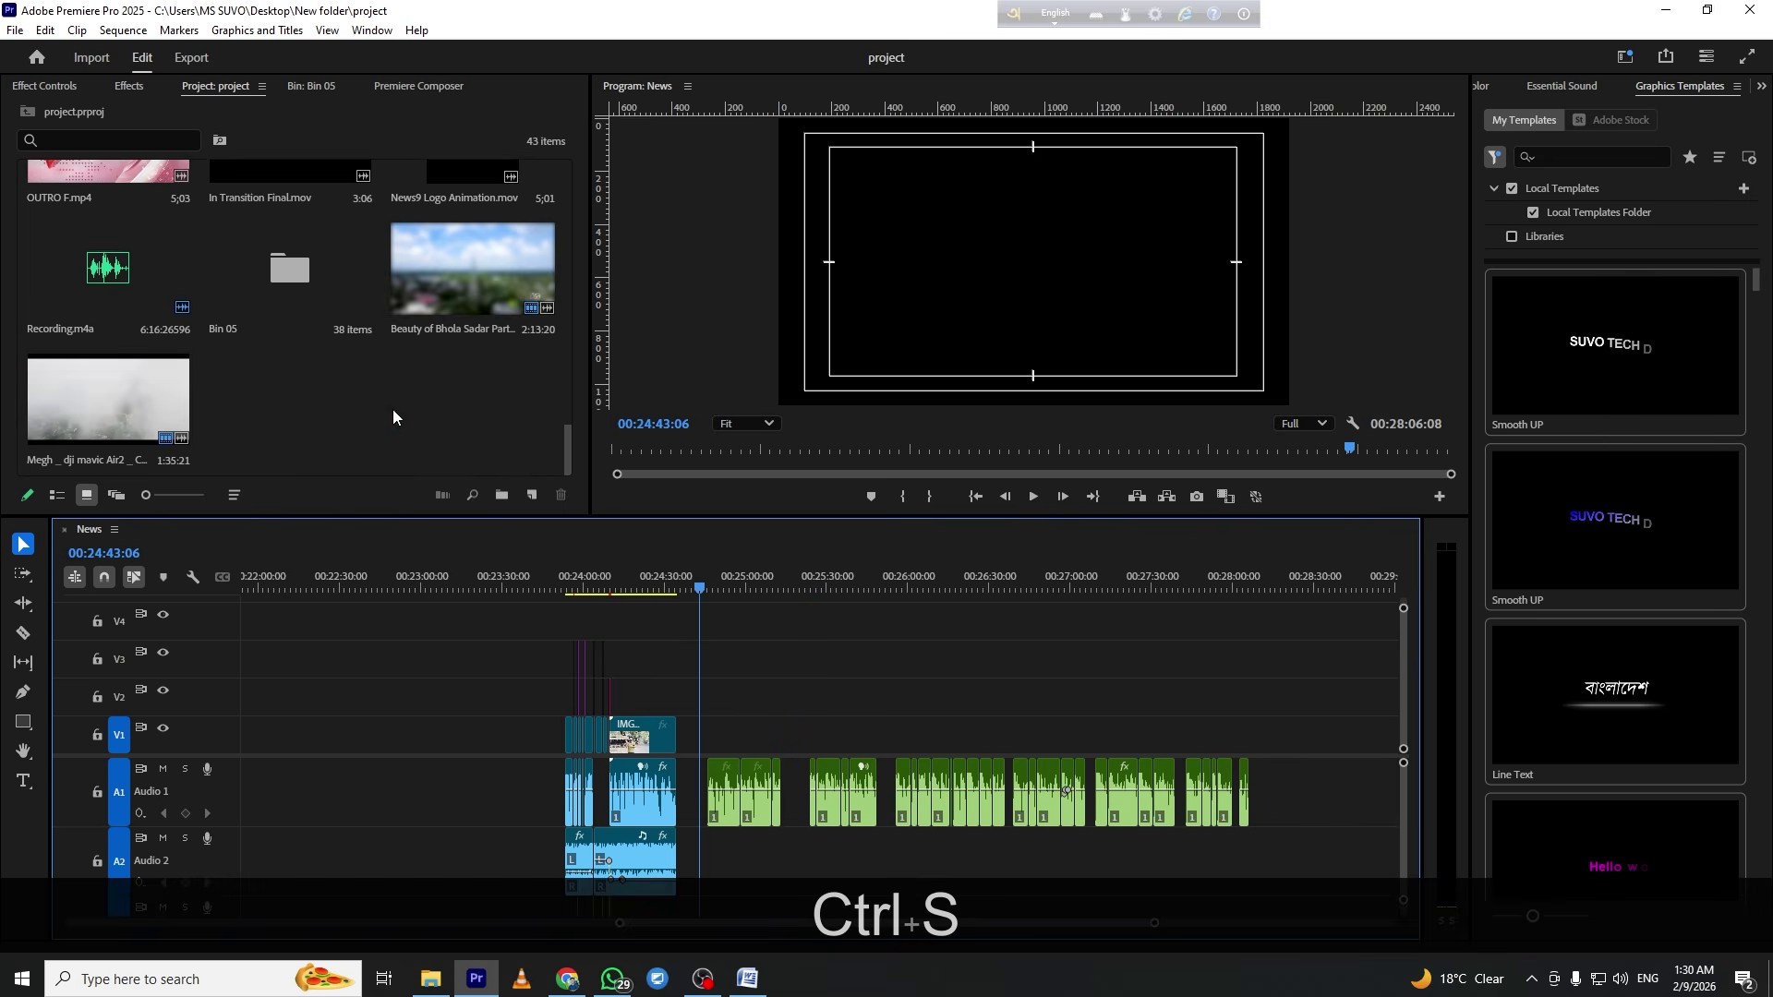
pyautogui.scroll(8, 214, 300)
pyautogui.scroll(-8, 307, 288)
pyautogui.click(1200, 716)
pyautogui.press('-')
pyautogui.press('-')
pyautogui.press('-')
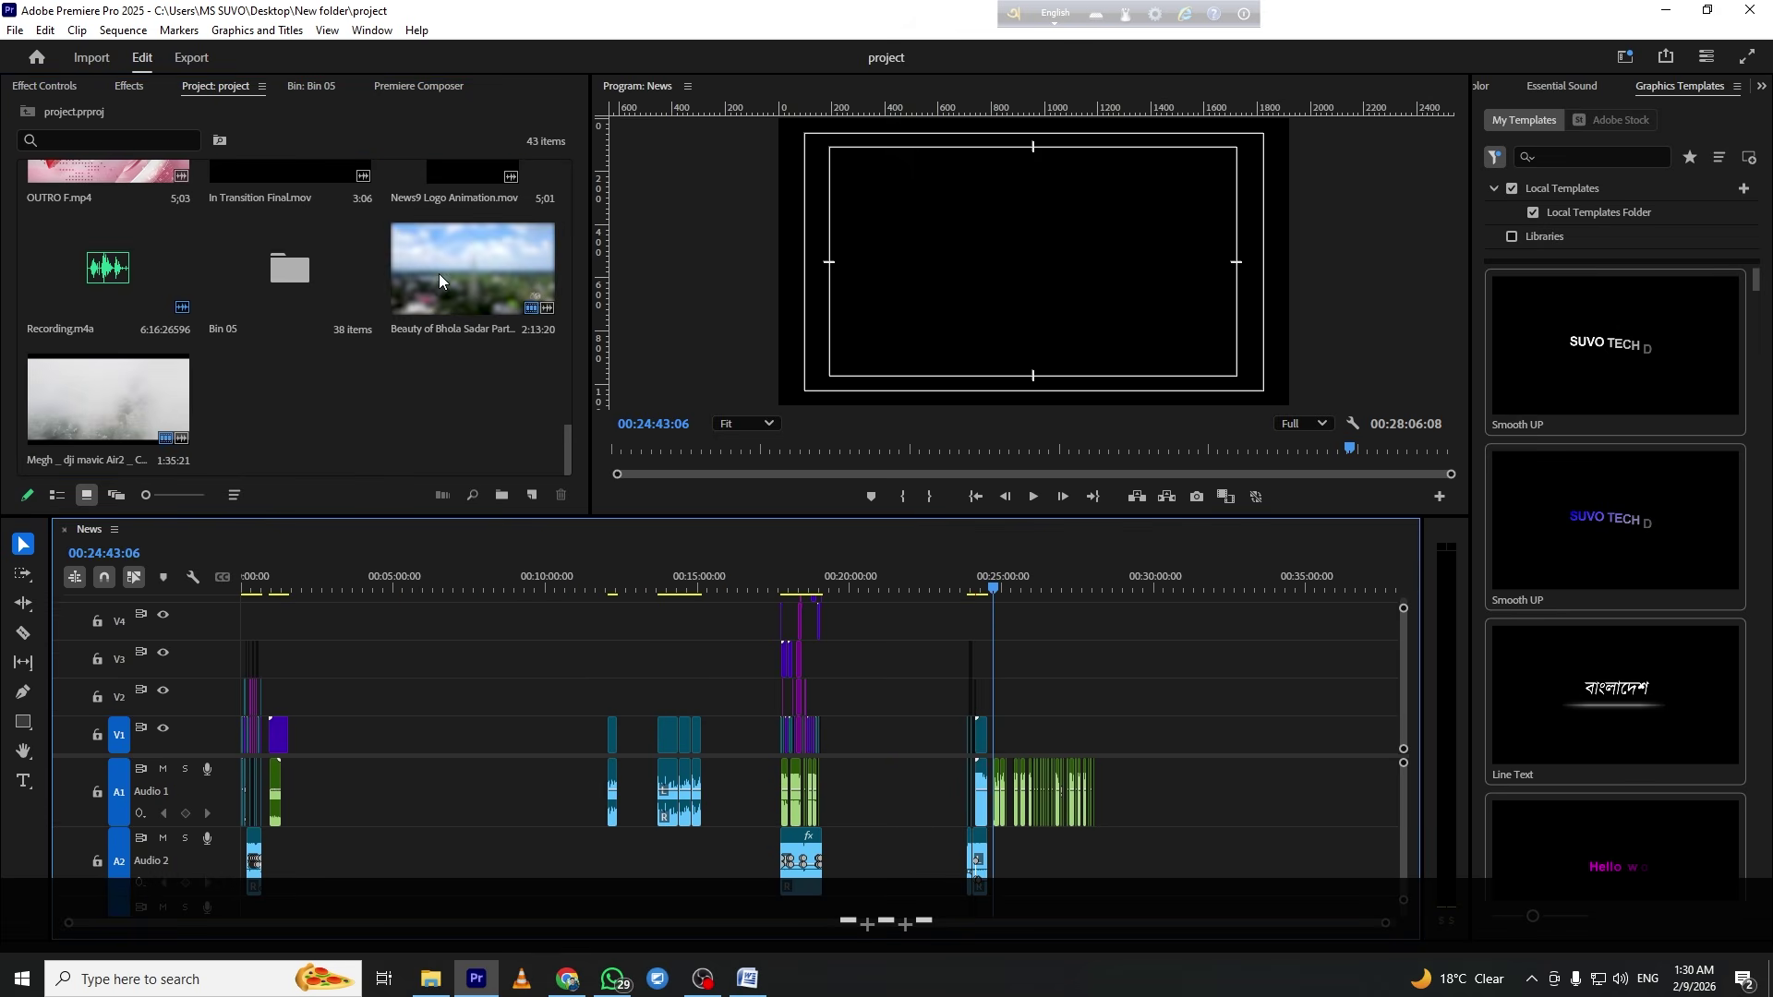
pyautogui.moveTo(448, 264); pyautogui.dragTo(1175, 779)
pyautogui.click(1168, 577)
# Unlink the Beauty of Bhola Sadar clip's audio from its video and delete the audio
pyautogui.moveTo(1171, 567); pyautogui.dragTo(1180, 600)
pyautogui.moveTo(1258, 646); pyautogui.dragTo(1215, 824)
pyautogui.press('g')
pyautogui.click(1208, 781)
pyautogui.press('f')
# Split the Beauty of Bhola Sadar clip on V1 near its beginning and delete the opening part
pyautogui.click(1202, 672)
pyautogui.press('=')
pyautogui.press('=')
pyautogui.press('=')
pyautogui.press('=')
pyautogui.moveTo(812, 586); pyautogui.dragTo(1105, 688)
pyautogui.scroll(-5, 1140, 683)
pyautogui.moveTo(938, 600); pyautogui.dragTo(706, 722)
pyautogui.click(705, 722)
pyautogui.press('e')
pyautogui.press('f')
# Preview the drone footage full screen, split it at 00:31:03:18, and delete the part before the split
pyautogui.press('space')
pyautogui.click(797, 641)
pyautogui.hotkey('ctrl', '`')
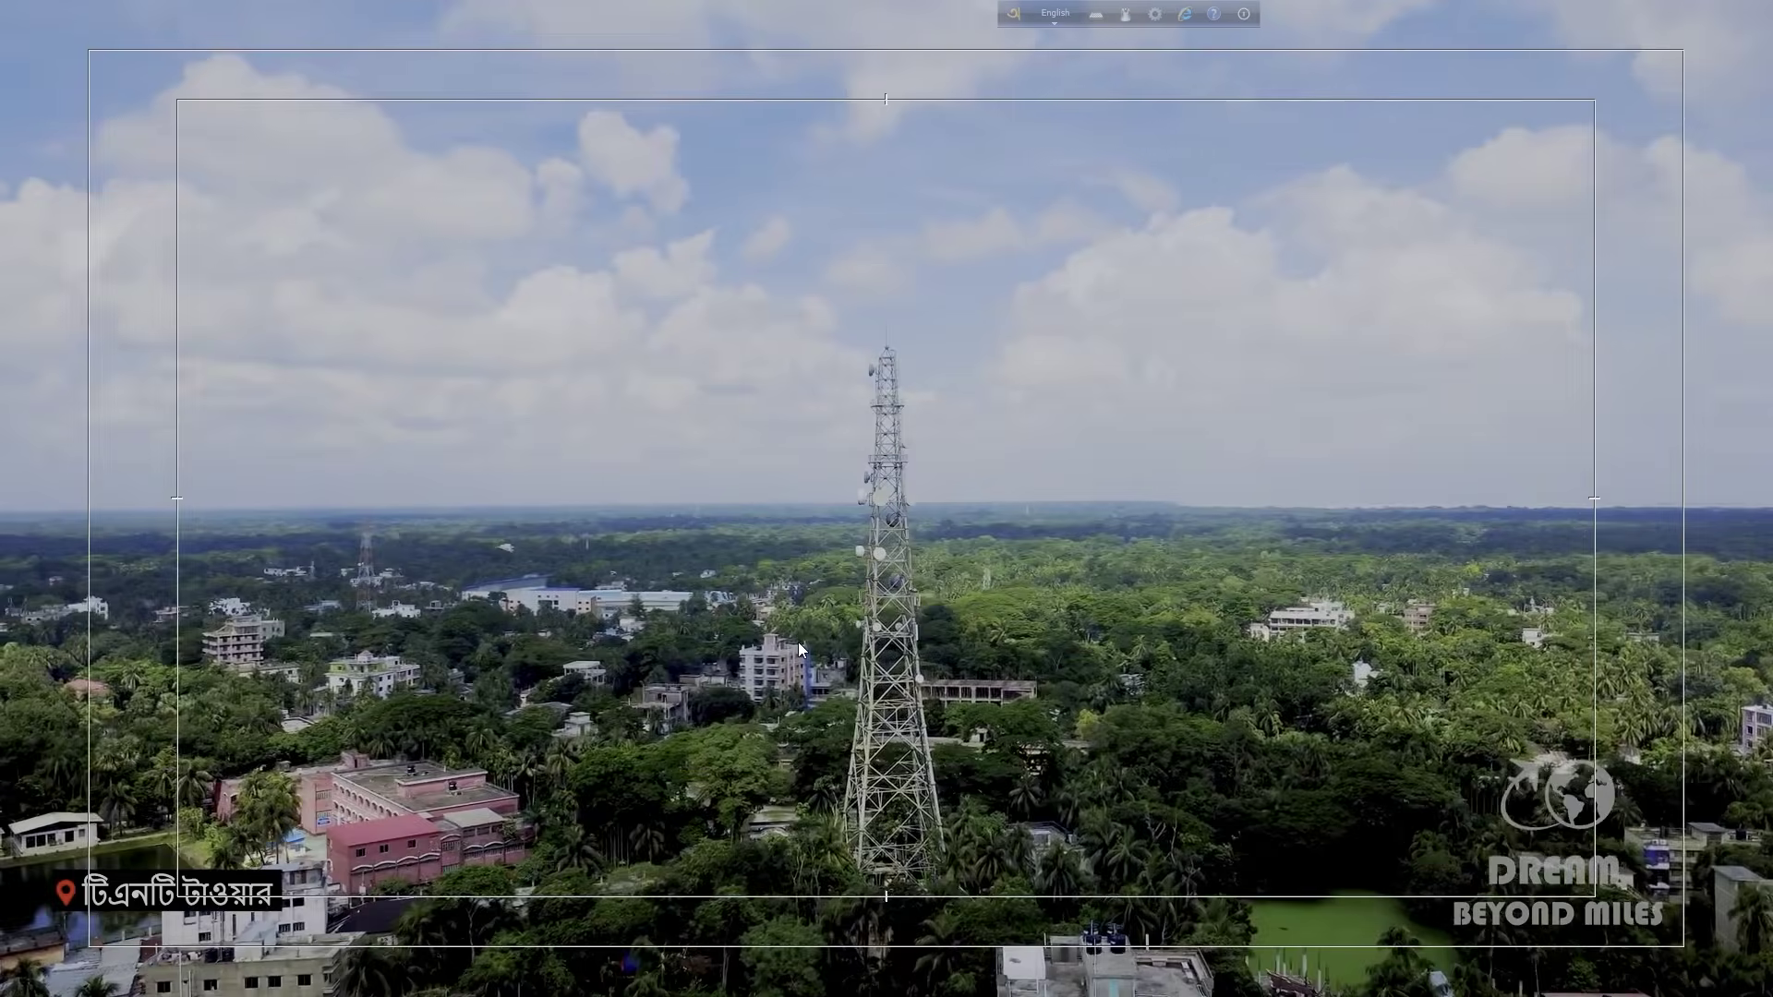
pyautogui.hotkey('ctrl', '`')
pyautogui.press('space')
pyautogui.press('space')
pyautogui.click(757, 582)
pyautogui.moveTo(757, 582)
pyautogui.mouseDown()
pyautogui.moveTo(807, 582)
pyautogui.moveTo(778, 582)
pyautogui.mouseUp()
pyautogui.press('e')
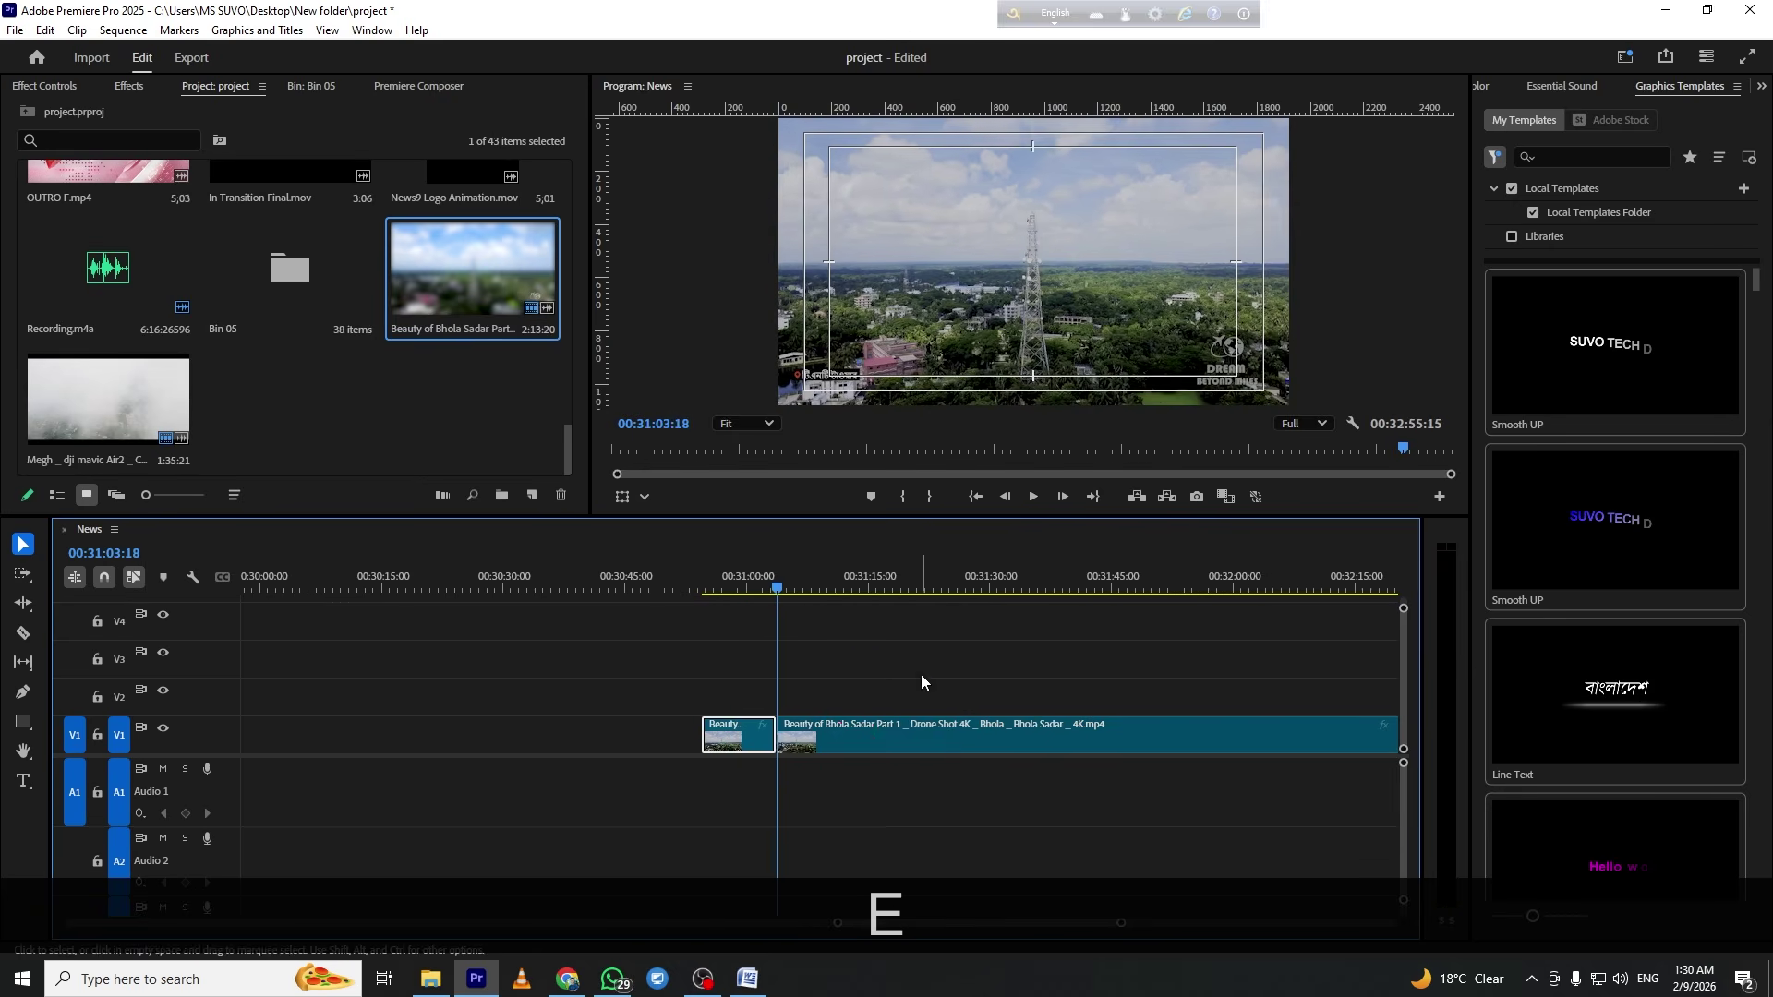
pyautogui.press('f')
# Cut the short Beauty of Bhola Sadar piece from the far end of V1 and return to the gap after IMG_3290.MOV
pyautogui.moveTo(941, 645); pyautogui.dragTo(611, 792)
pyautogui.hotkey('ctrl', 'x')
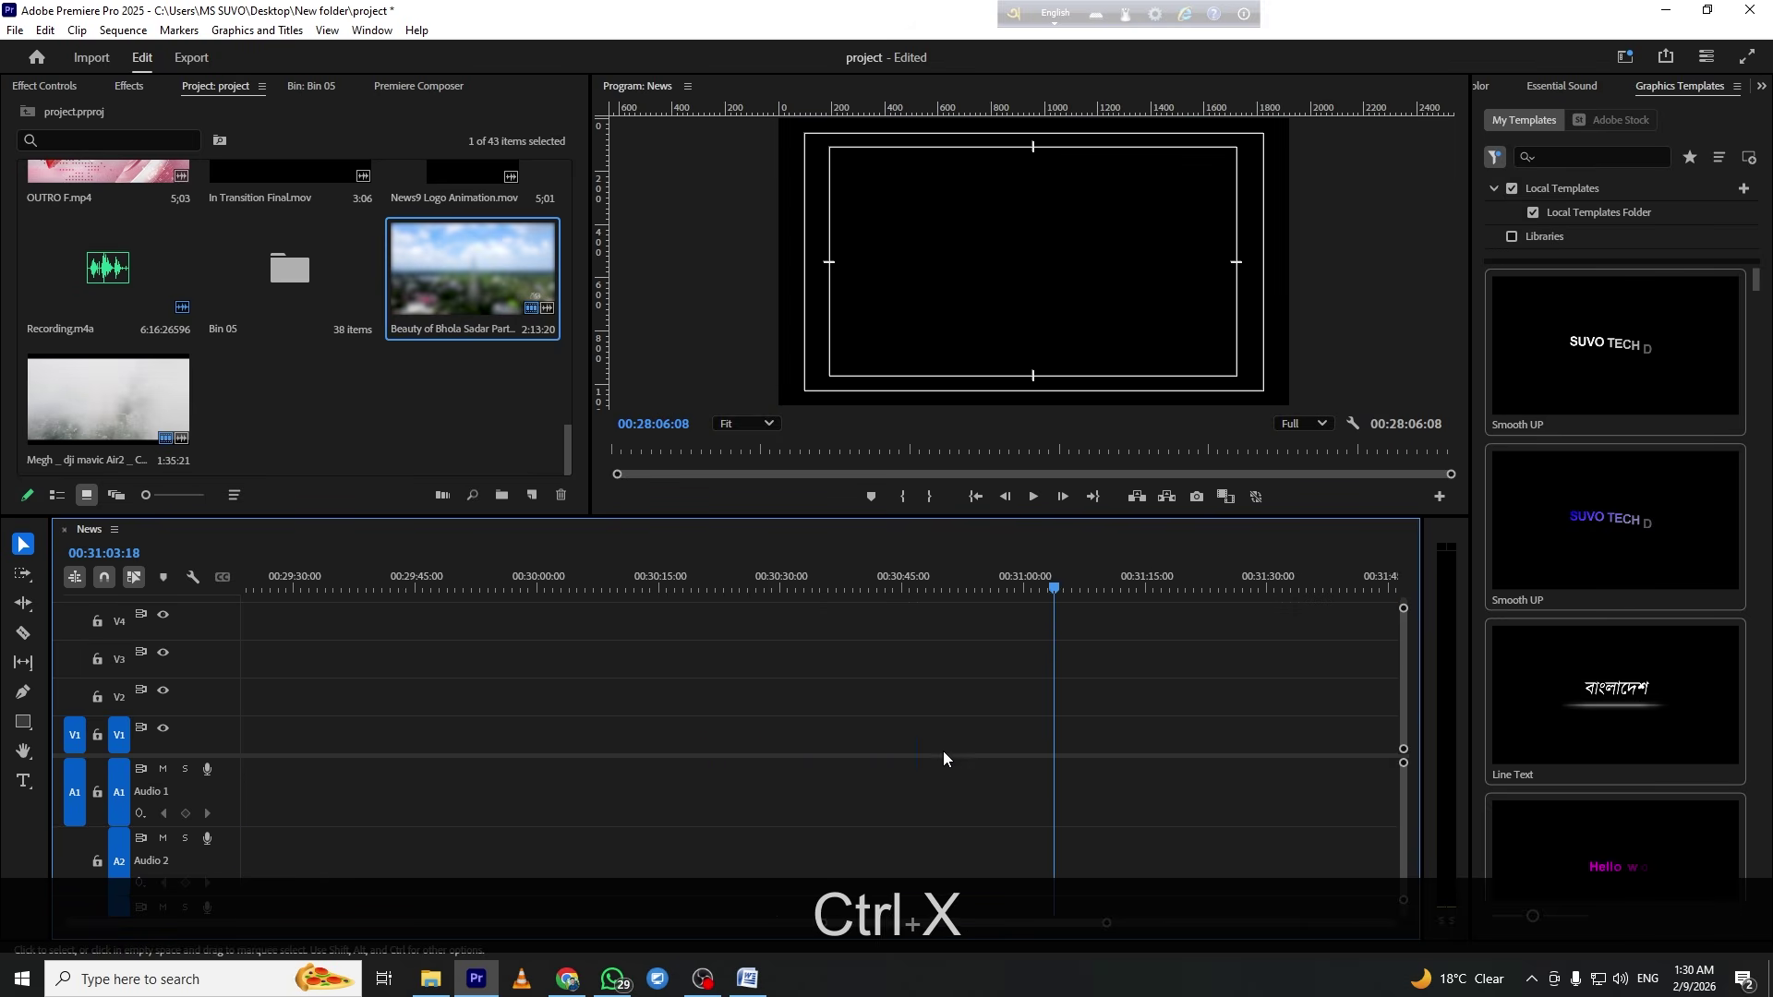
pyautogui.press('-')
pyautogui.press('-')
pyautogui.press('-')
pyautogui.moveTo(629, 589); pyautogui.dragTo(469, 589)
pyautogui.press('=')
pyautogui.press('=')
pyautogui.press('=')
pyautogui.press('=')
pyautogui.press('-')
pyautogui.press('-')
pyautogui.press('-')
pyautogui.click(1052, 587)
pyautogui.press('=')
pyautogui.press('=')
pyautogui.press('=')
pyautogui.press('=')
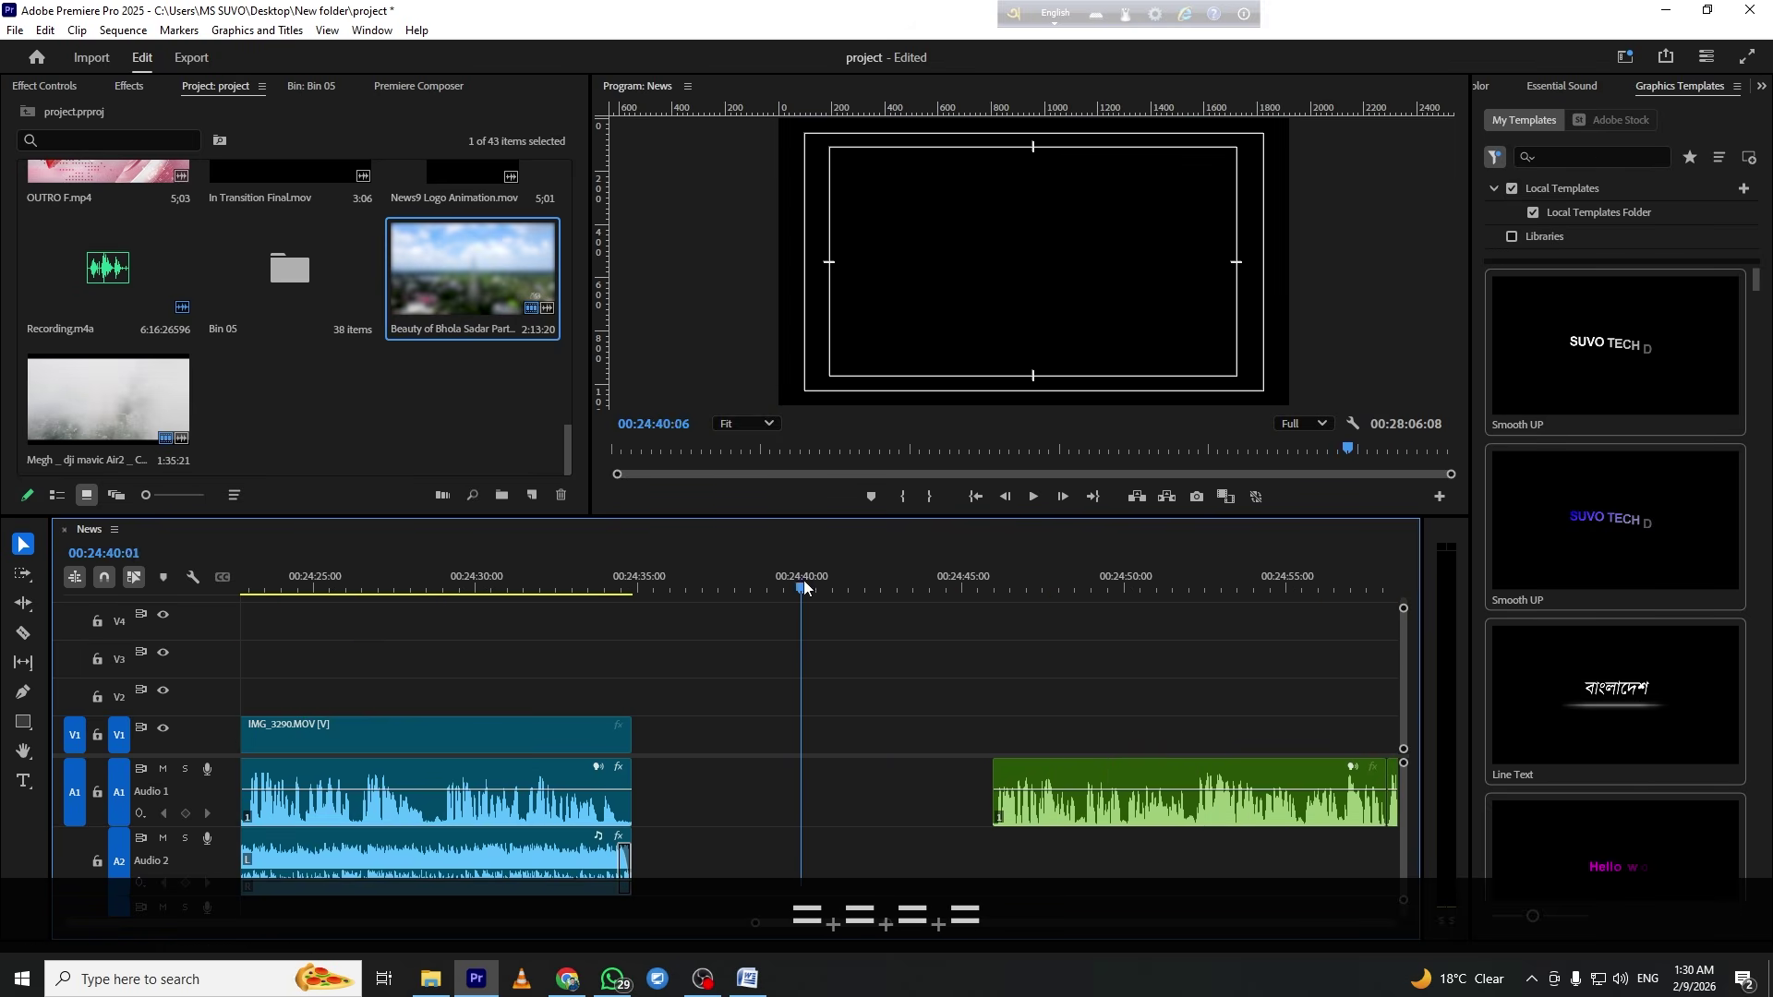
# Paste the Beauty of Bhola Sadar clip on V1 and move it directly against the end of IMG_3290.MOV
pyautogui.click(743, 587)
pyautogui.hotkey('ctrl', 'v')
pyautogui.moveTo(826, 739); pyautogui.dragTo(717, 739)
pyautogui.click(671, 582)
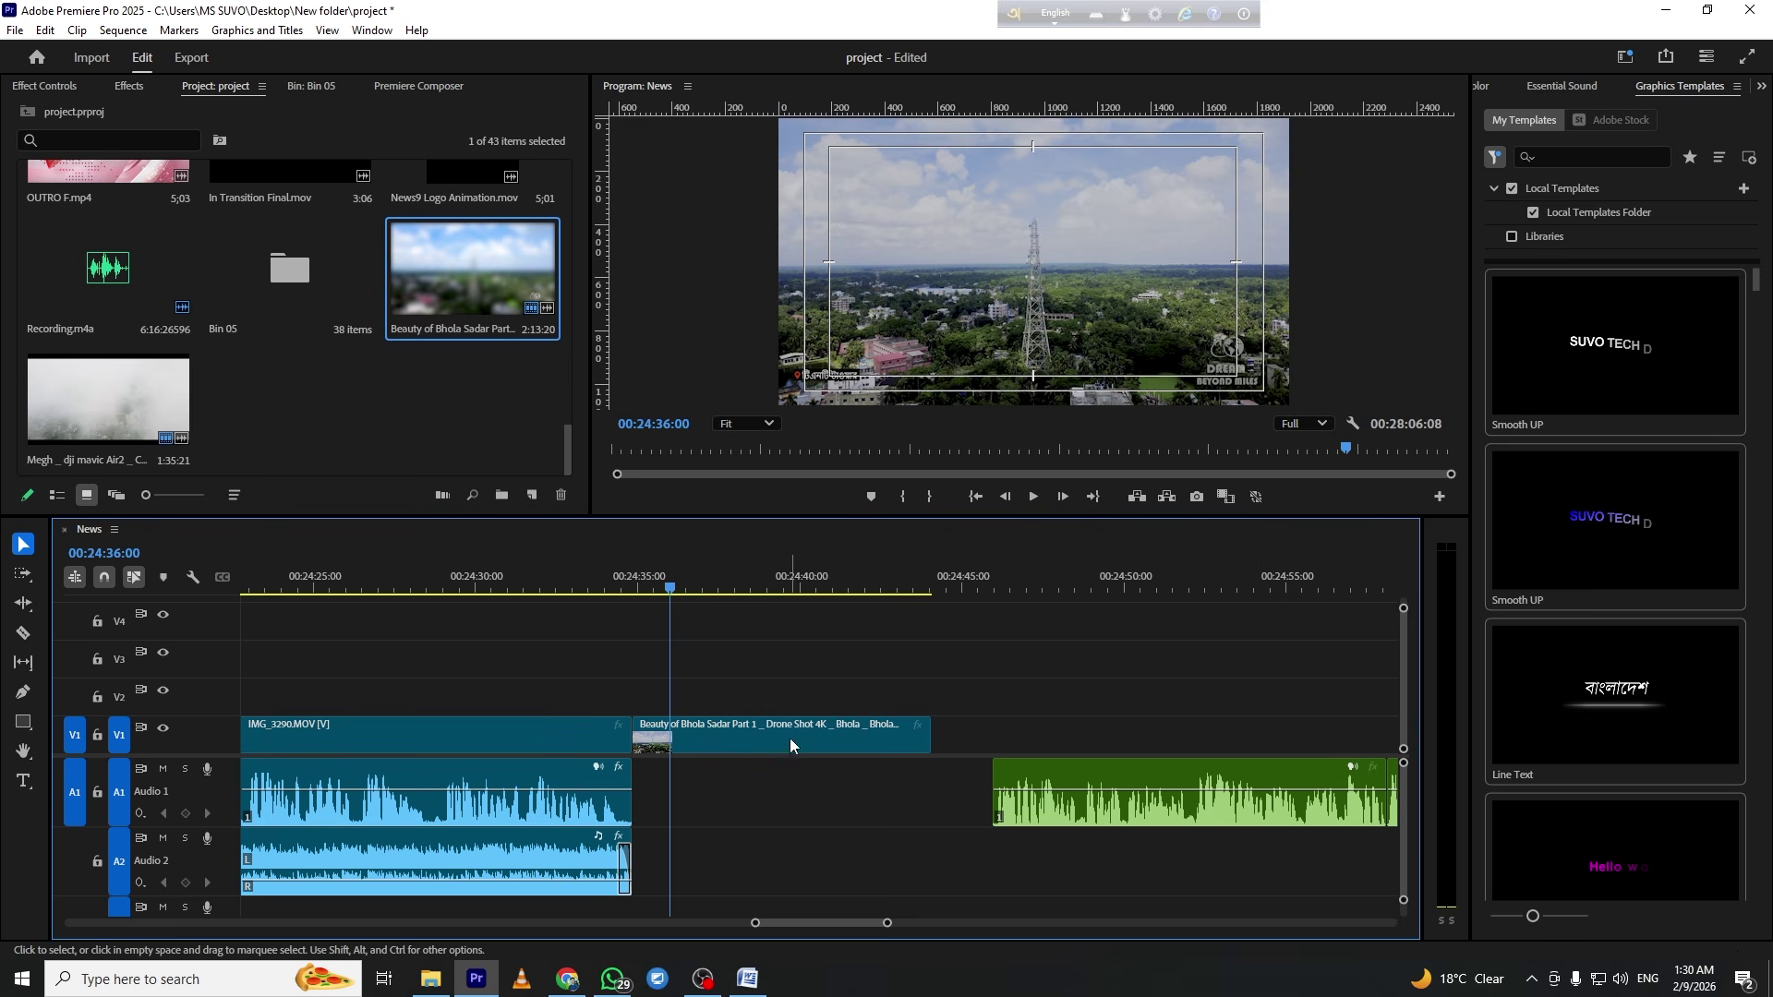
# Copy the masked Gaussian Blur effect from the earlier Beauty of Bhola Sadar clip at 00:24:06:21
pyautogui.click(535, 742)
pyautogui.press('-')
pyautogui.press('-')
pyautogui.press('-')
pyautogui.press('-')
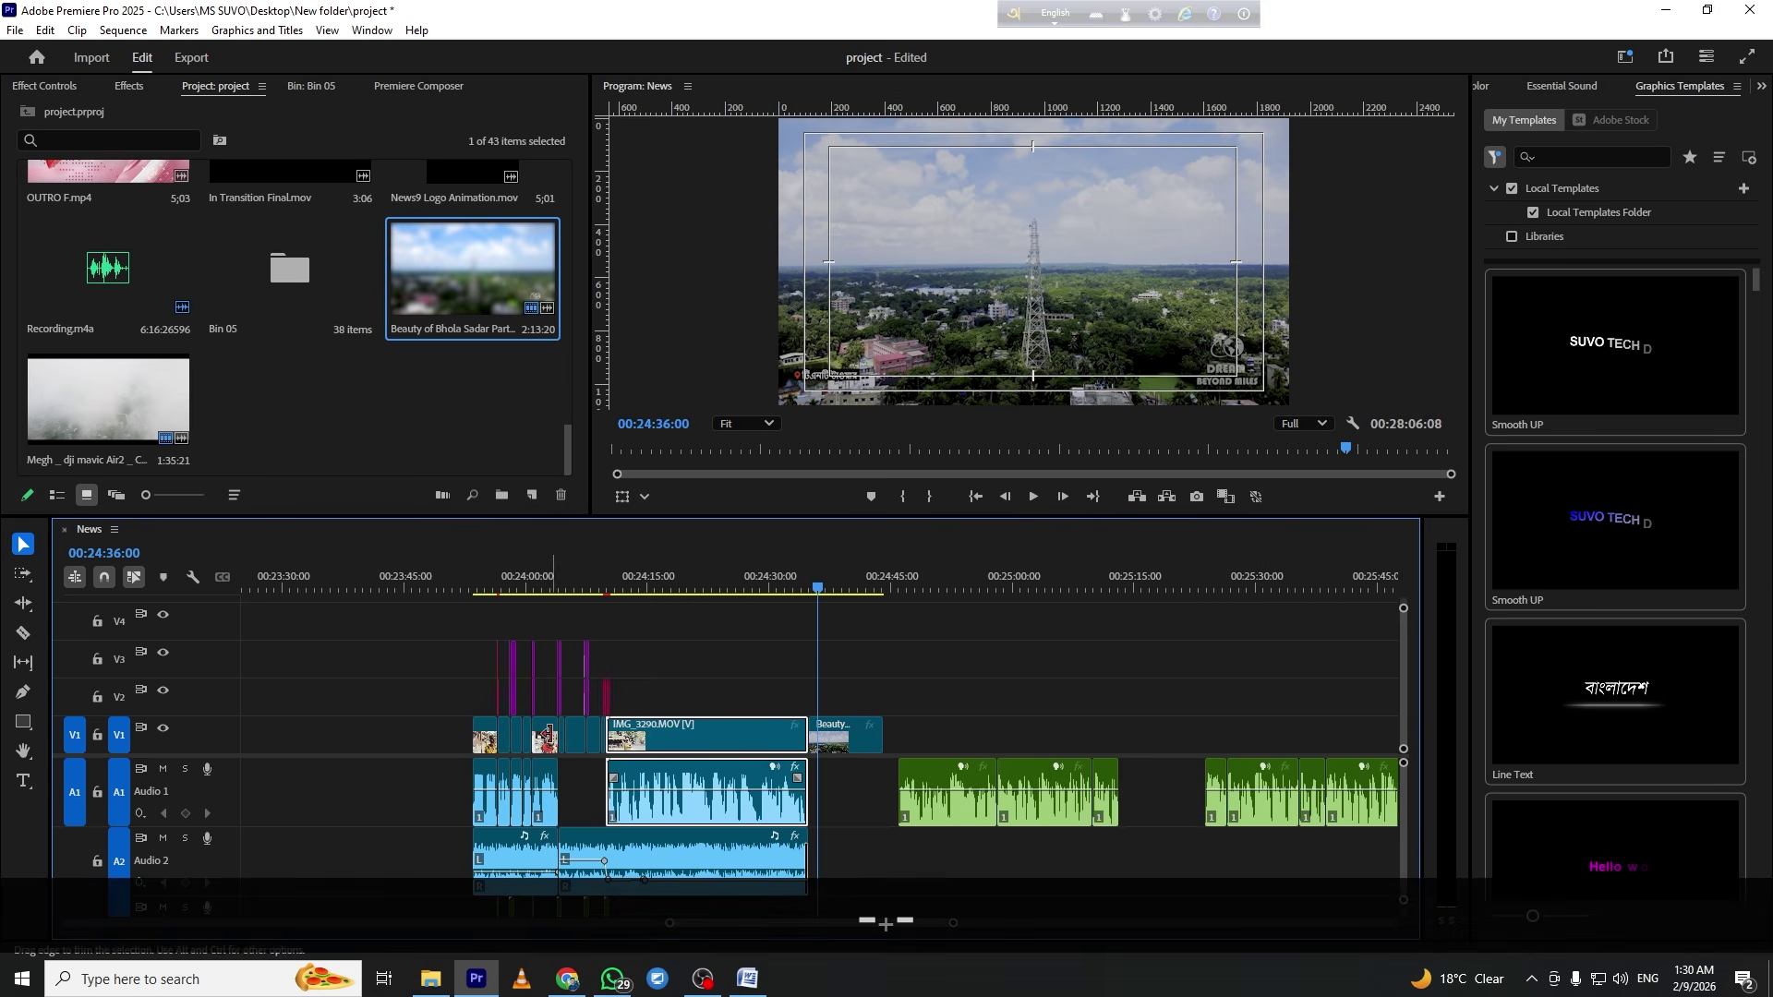
pyautogui.click(583, 565)
pyautogui.press('=')
pyautogui.press('=')
pyautogui.press('=')
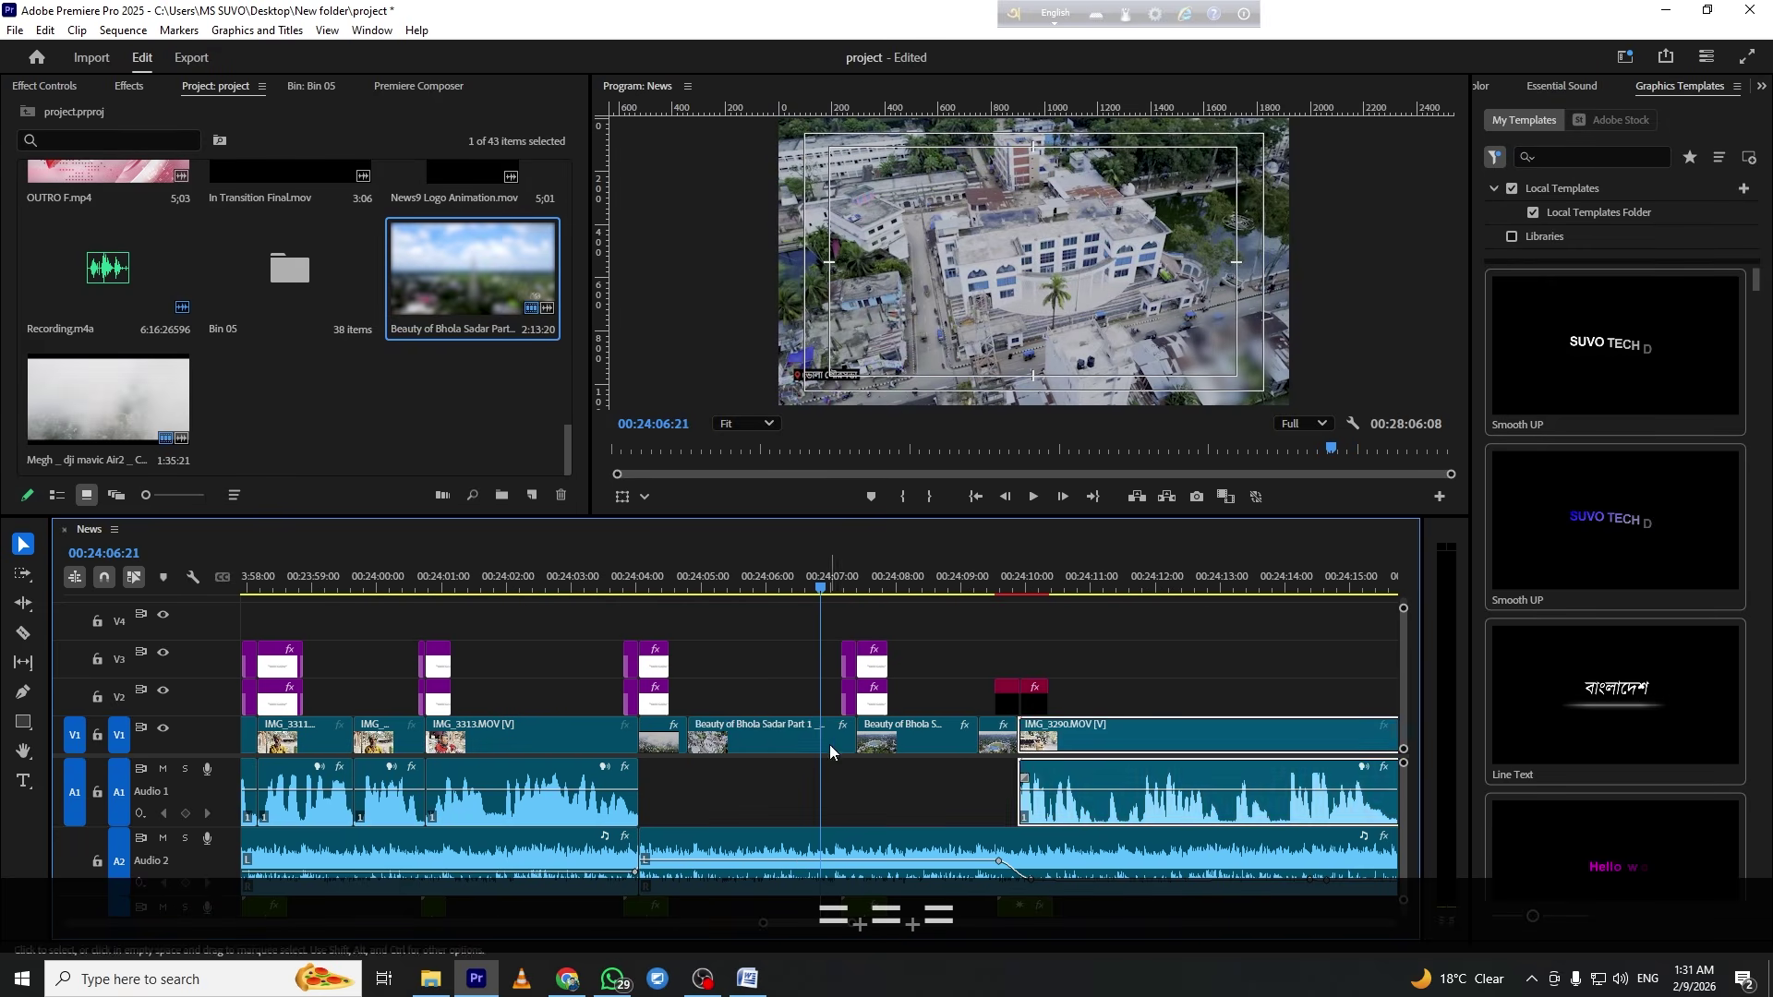
pyautogui.click(790, 735)
pyautogui.click(69, 85)
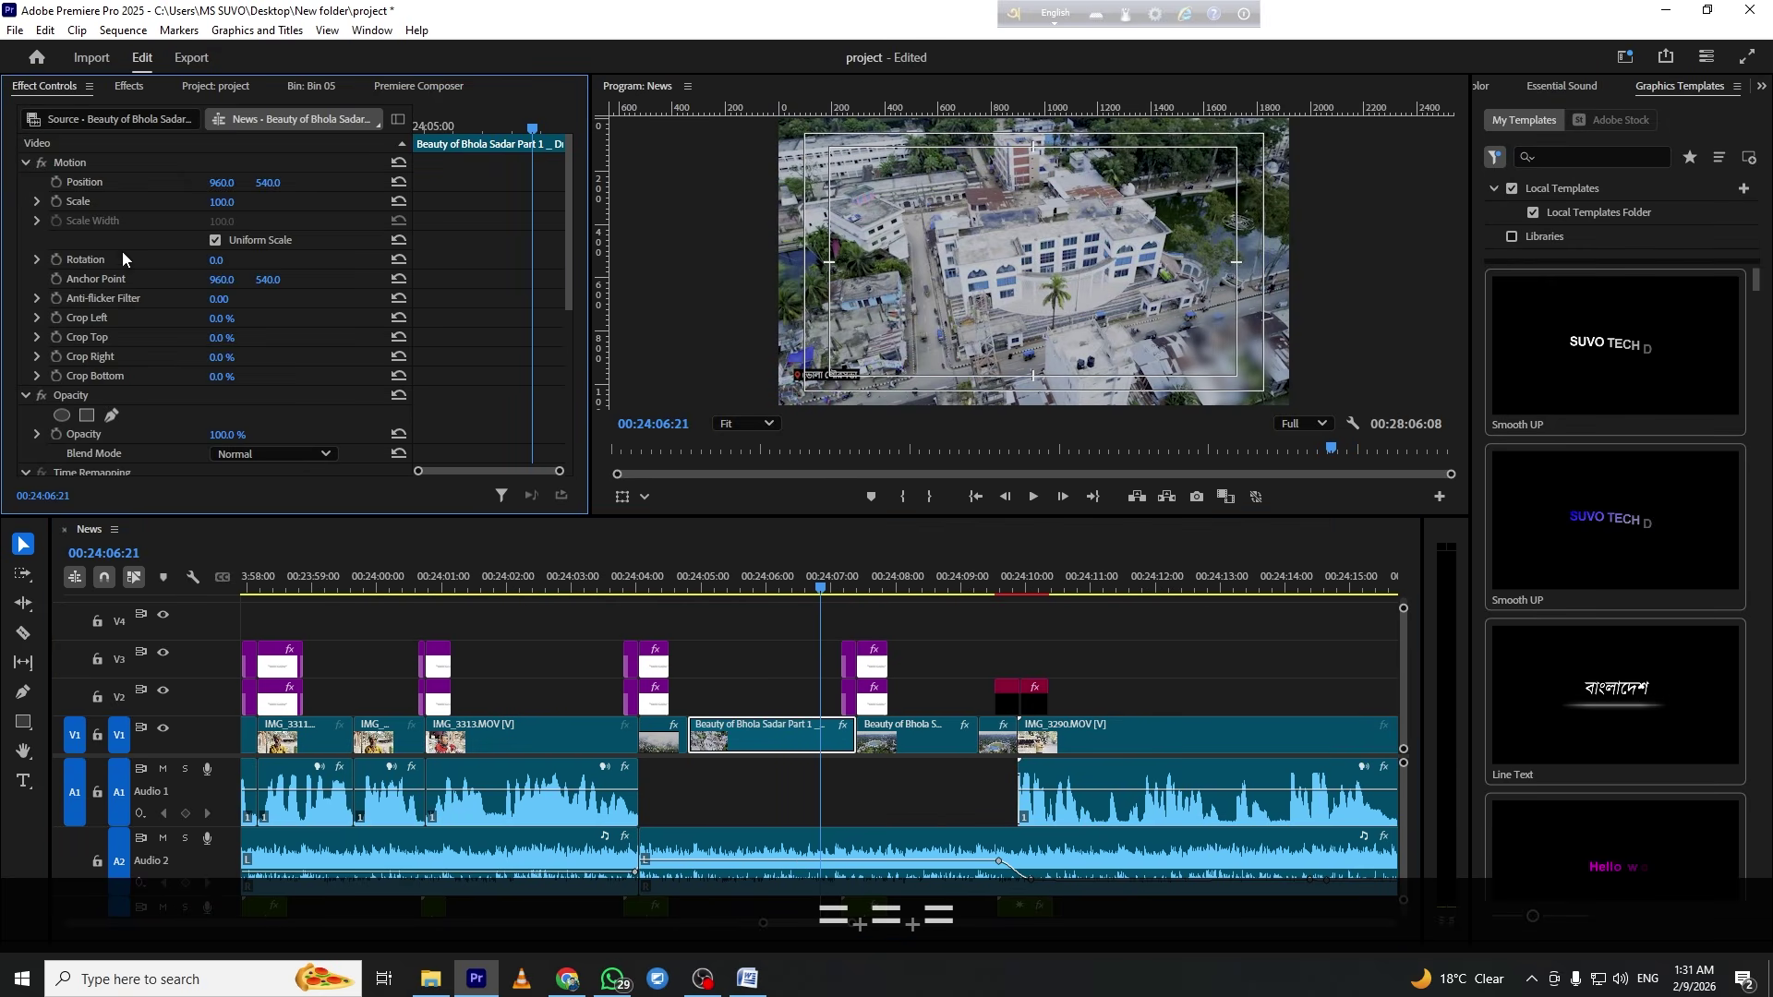
pyautogui.scroll(-3, 114, 314)
pyautogui.hotkey('ctrl', 'c')
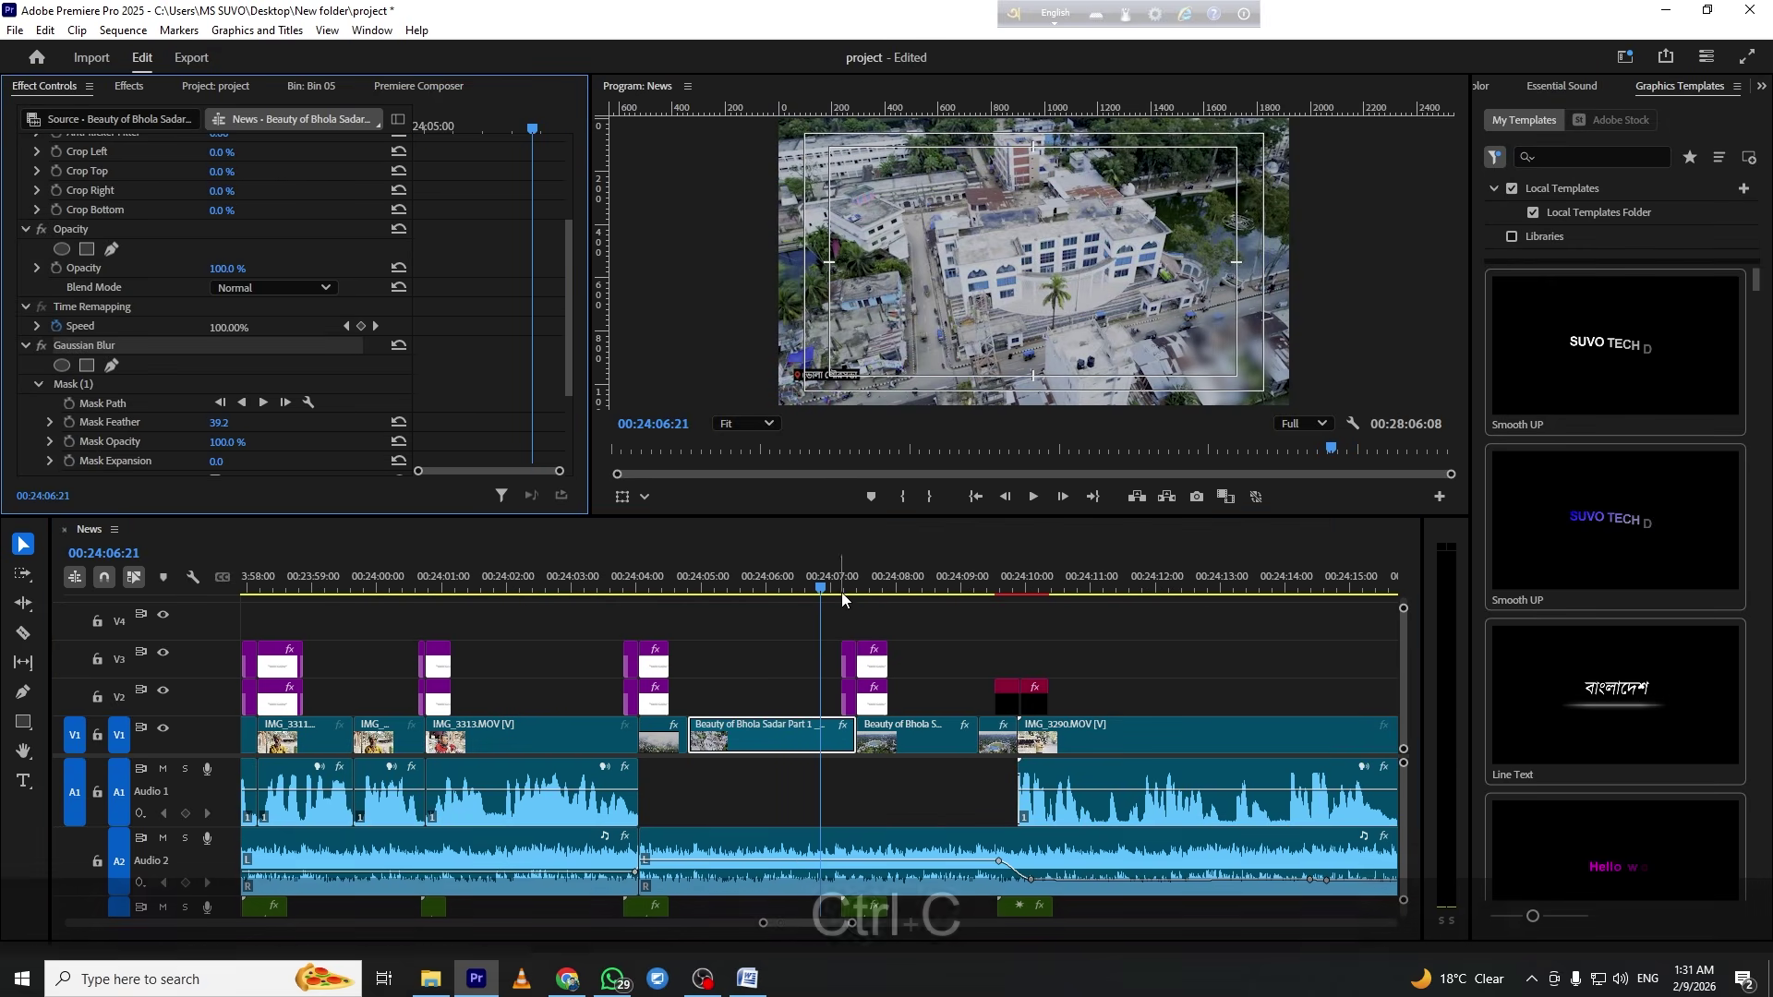
# Paste the Gaussian Blur onto the Beauty of Bhola Sadar clip that follows IMG_3290.MOV
pyautogui.click(1017, 612)
pyautogui.press('-')
pyautogui.press('-')
pyautogui.press('-')
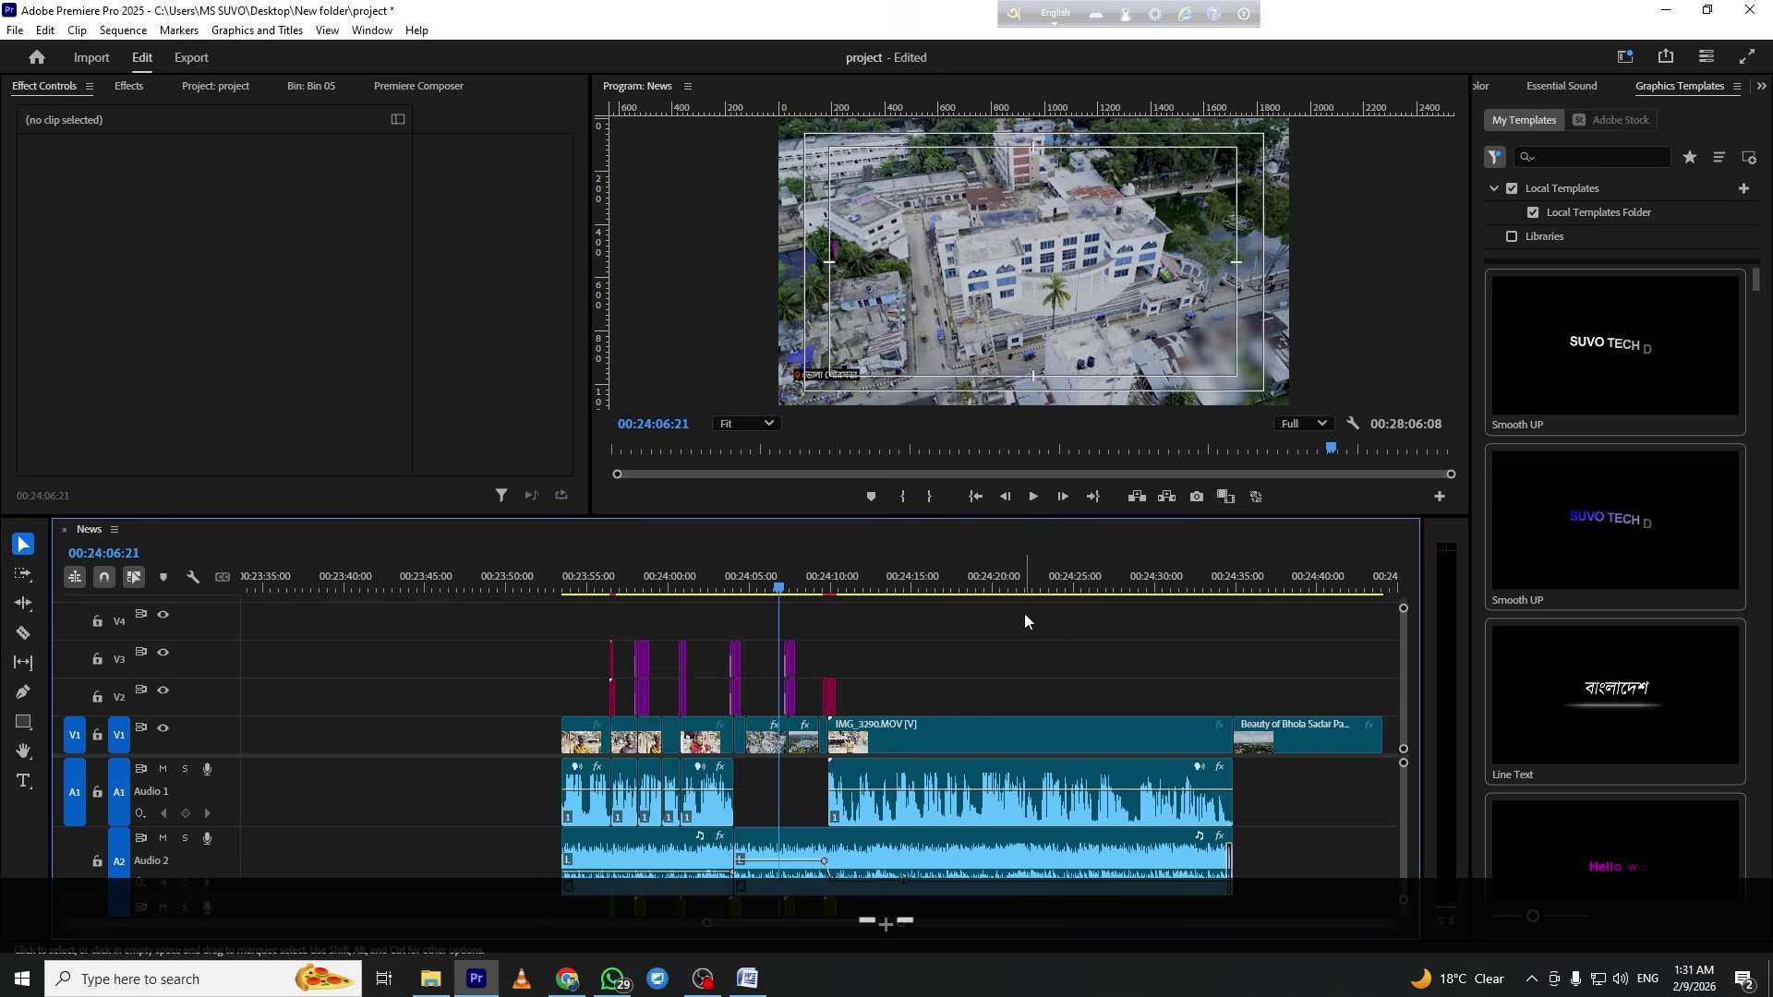
pyautogui.click(1258, 579)
pyautogui.press('=')
pyautogui.press('=')
pyautogui.hotkey('ctrl', 'v')
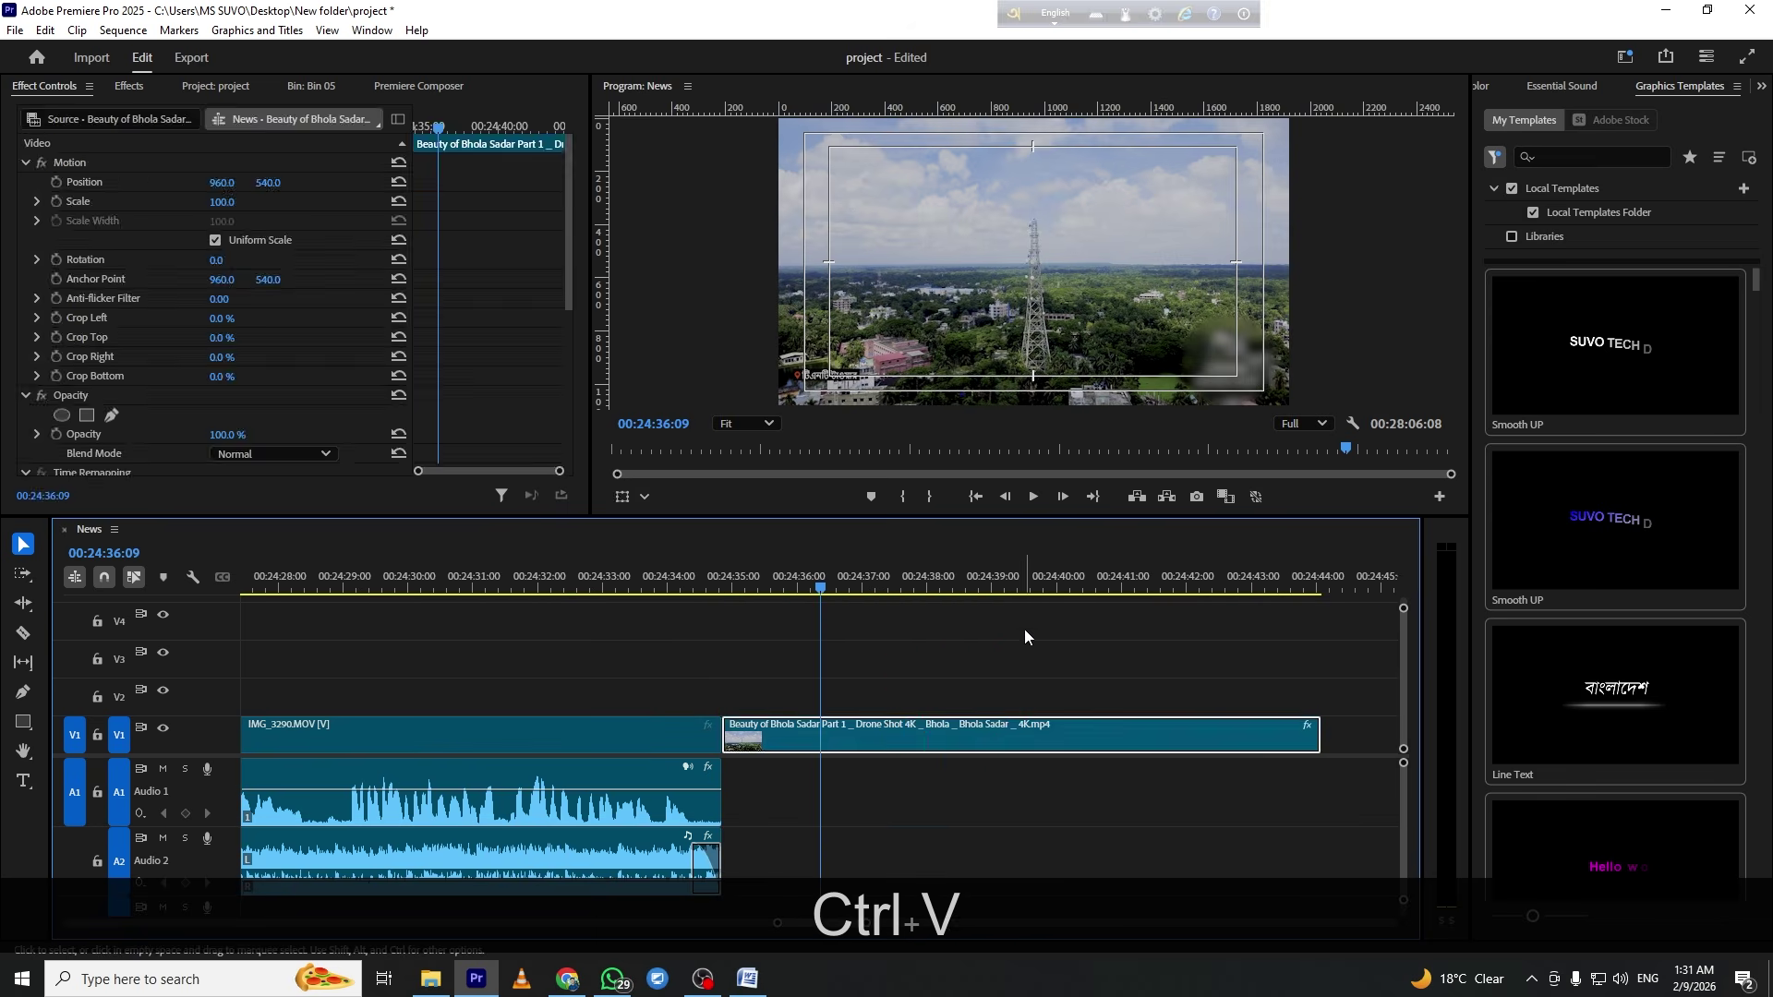
# Save the project and preview the blurred drone clip full screen
pyautogui.hotkey('ctrl', 's')
pyautogui.press('Up')
pyautogui.hotkey('ctrl', '`')
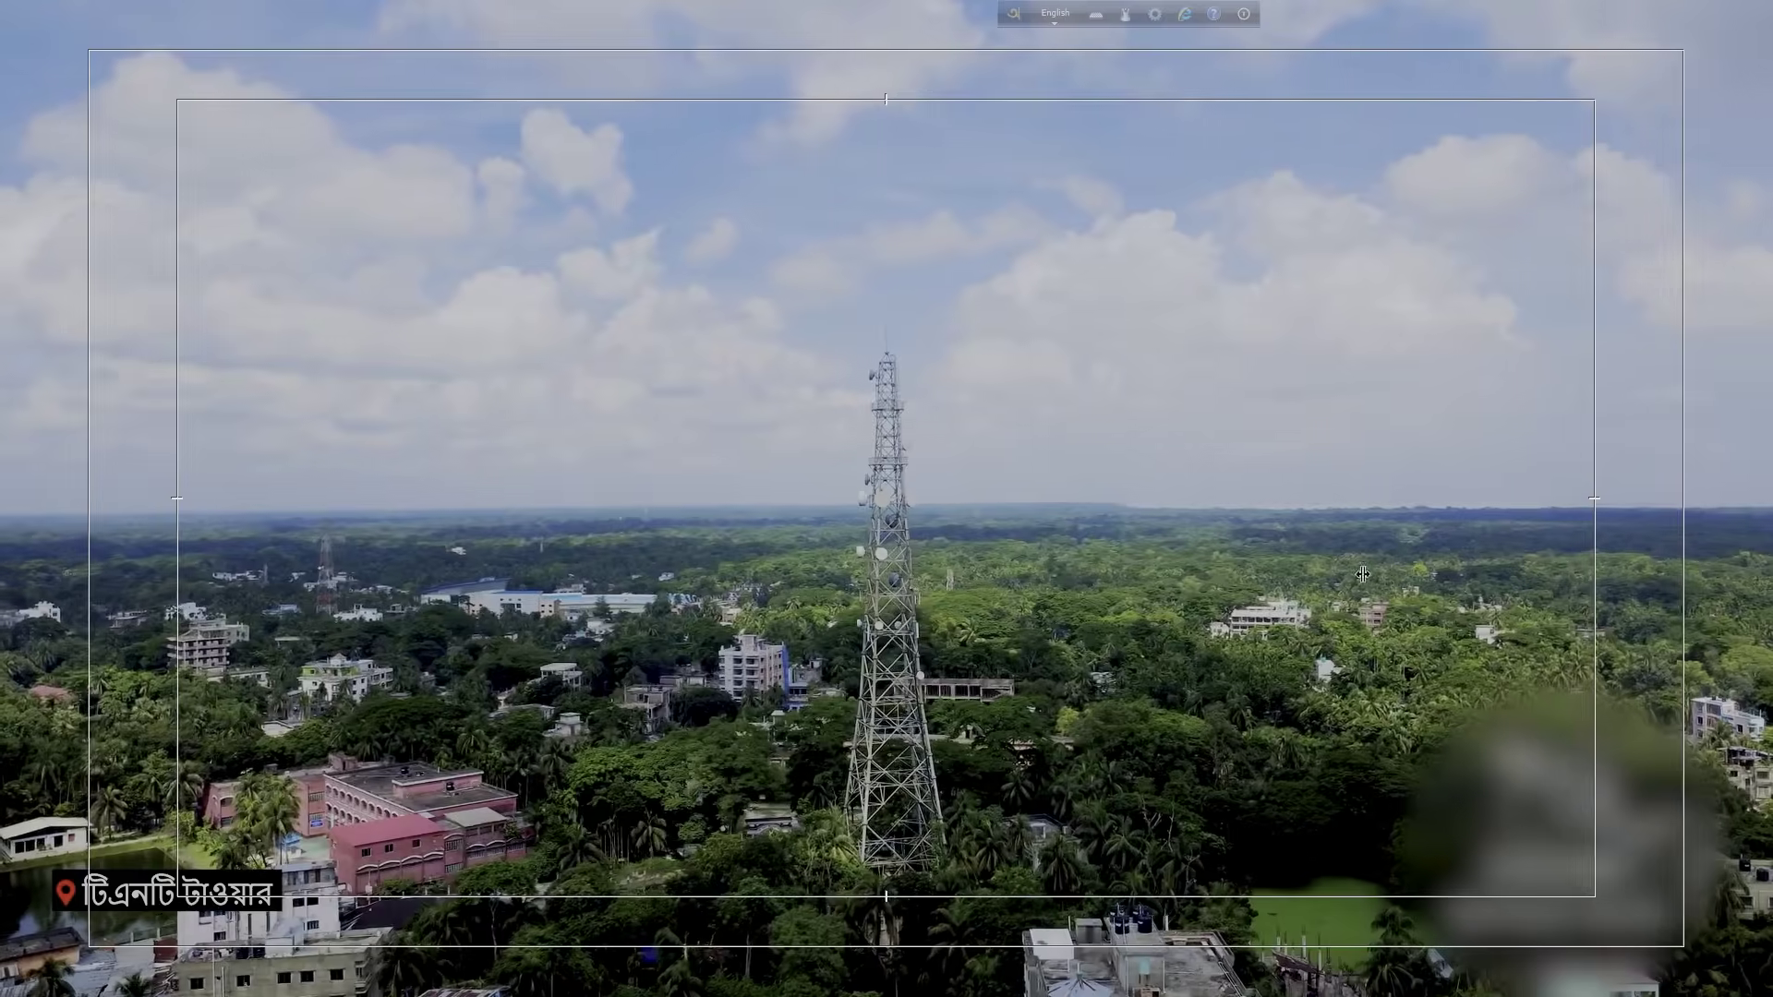
pyautogui.hotkey('ctrl', '`')
pyautogui.press('space')
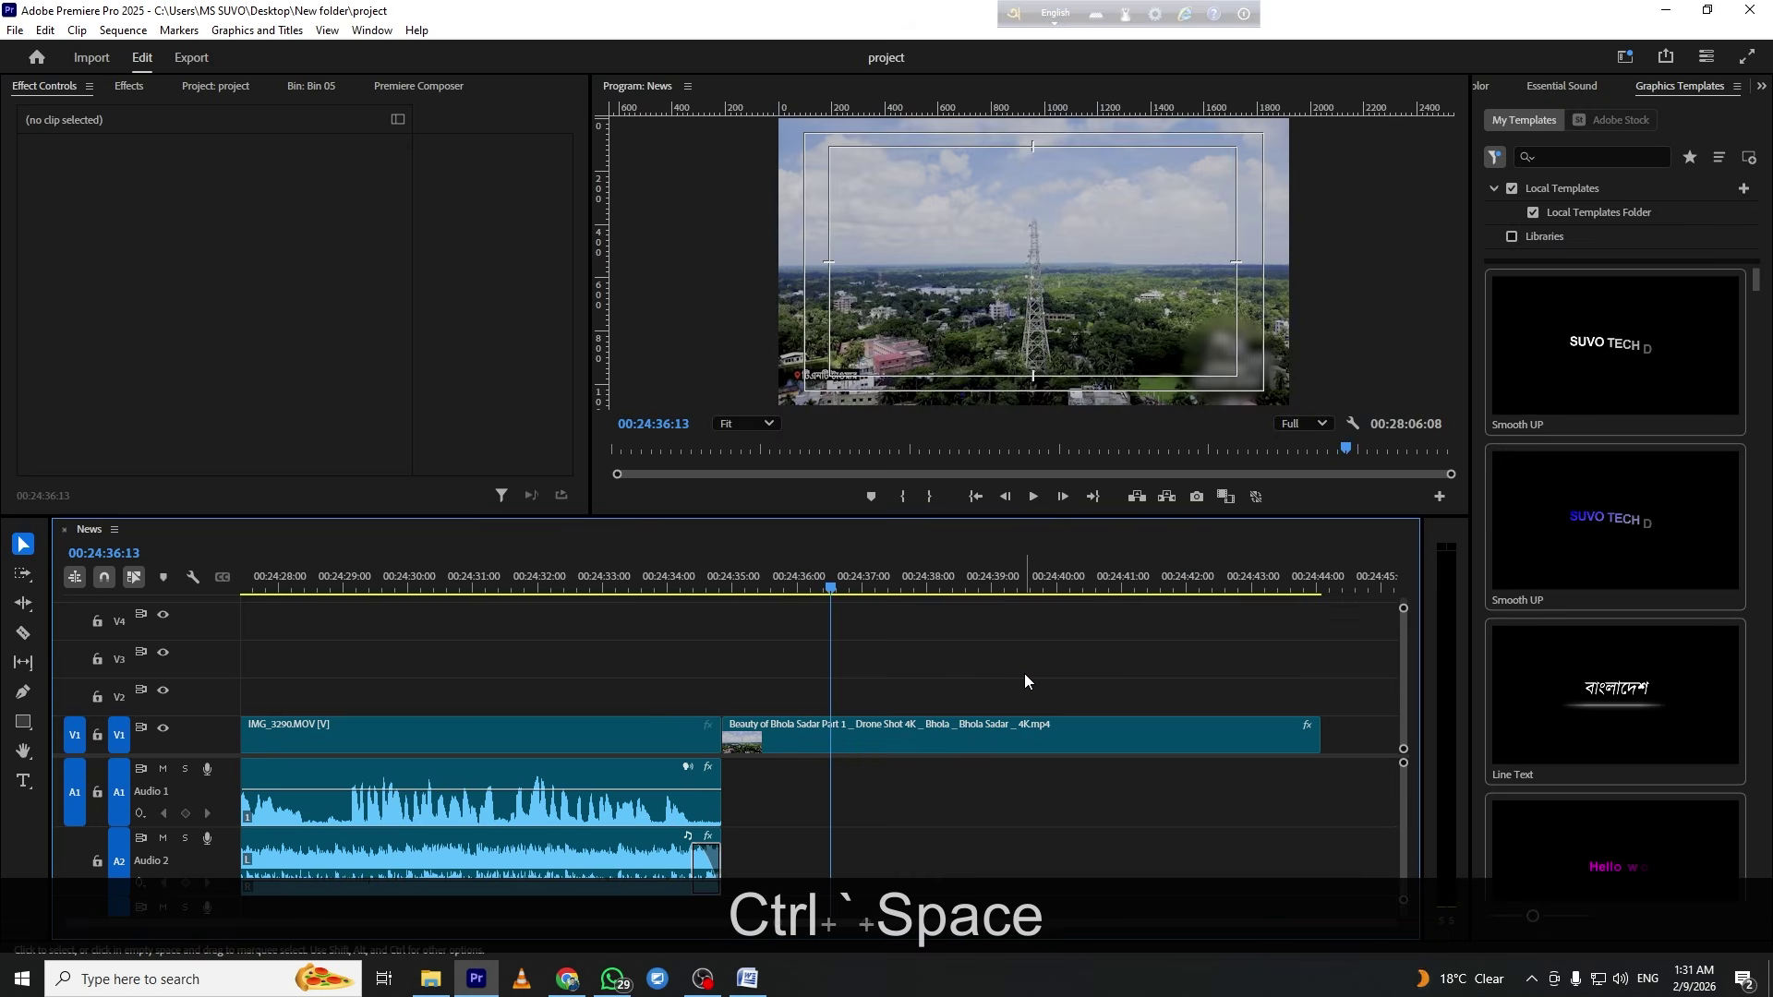
pyautogui.hotkey('ctrl', '`')
pyautogui.press('-')
pyautogui.press('-')
pyautogui.press('`')
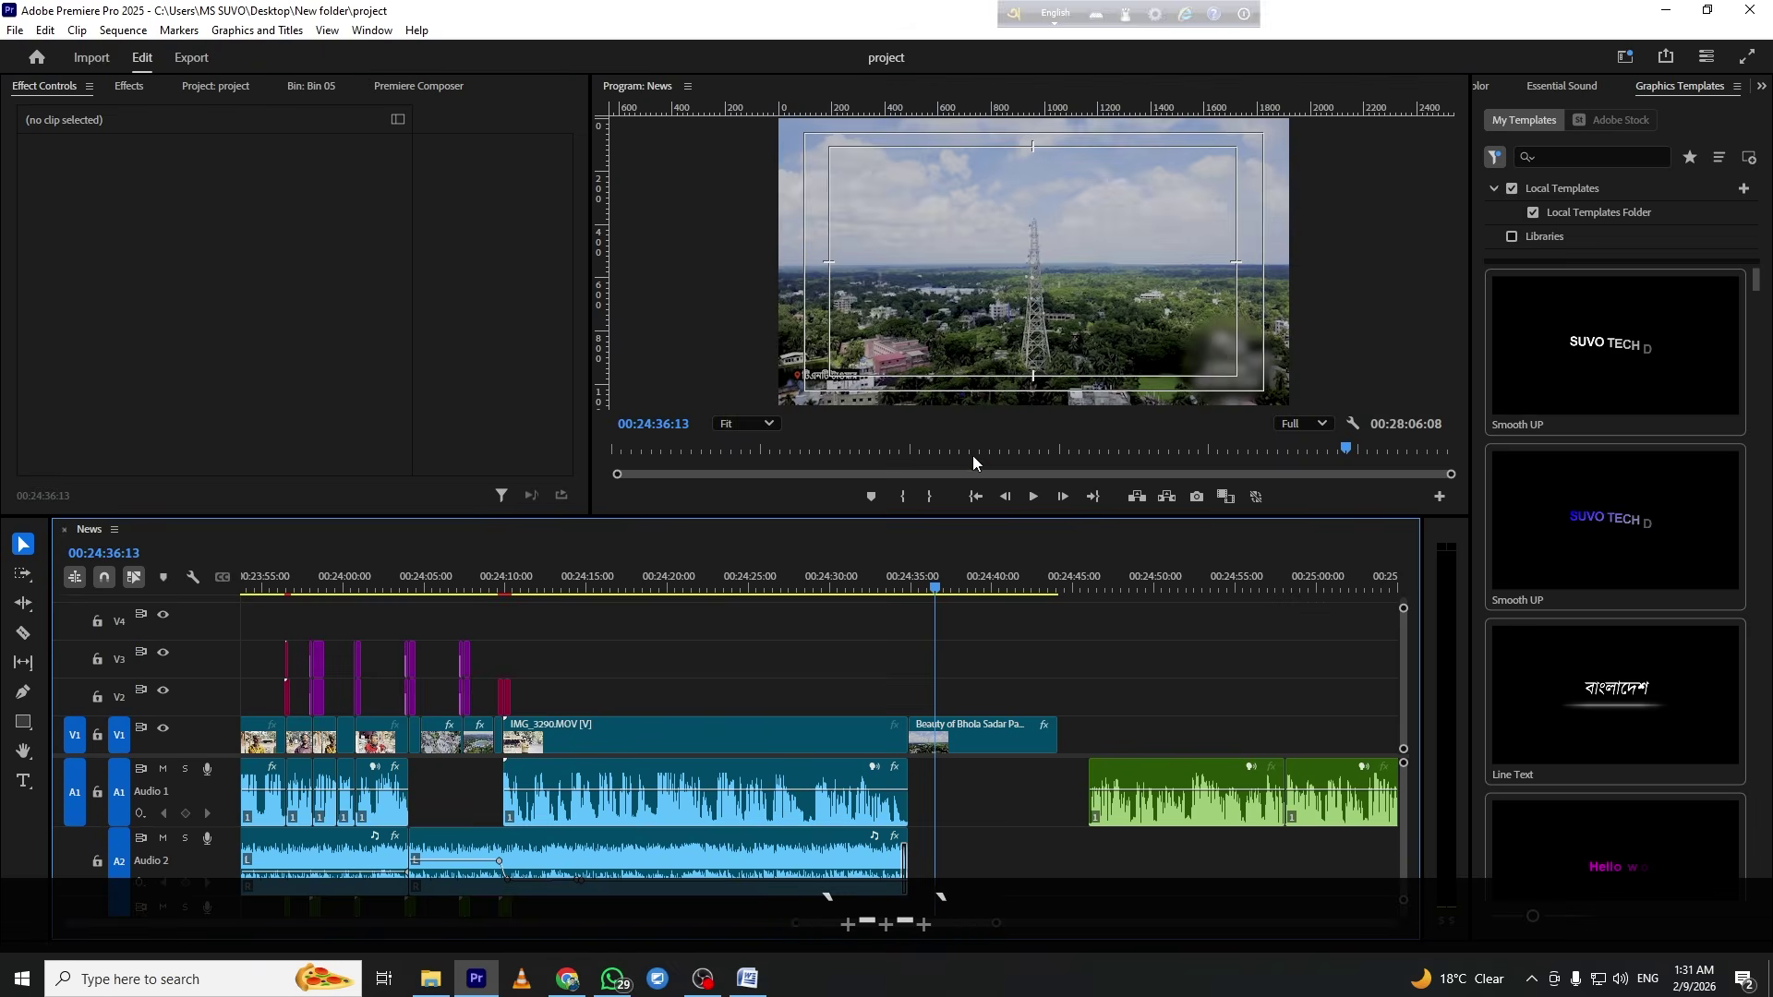
pyautogui.hotkey('ctrl', 's')
# Place the Crime Investigation Dark Music clip from Bin 05 after IMG_3290.MOV, then unlink it and delete its video
pyautogui.click(266, 88)
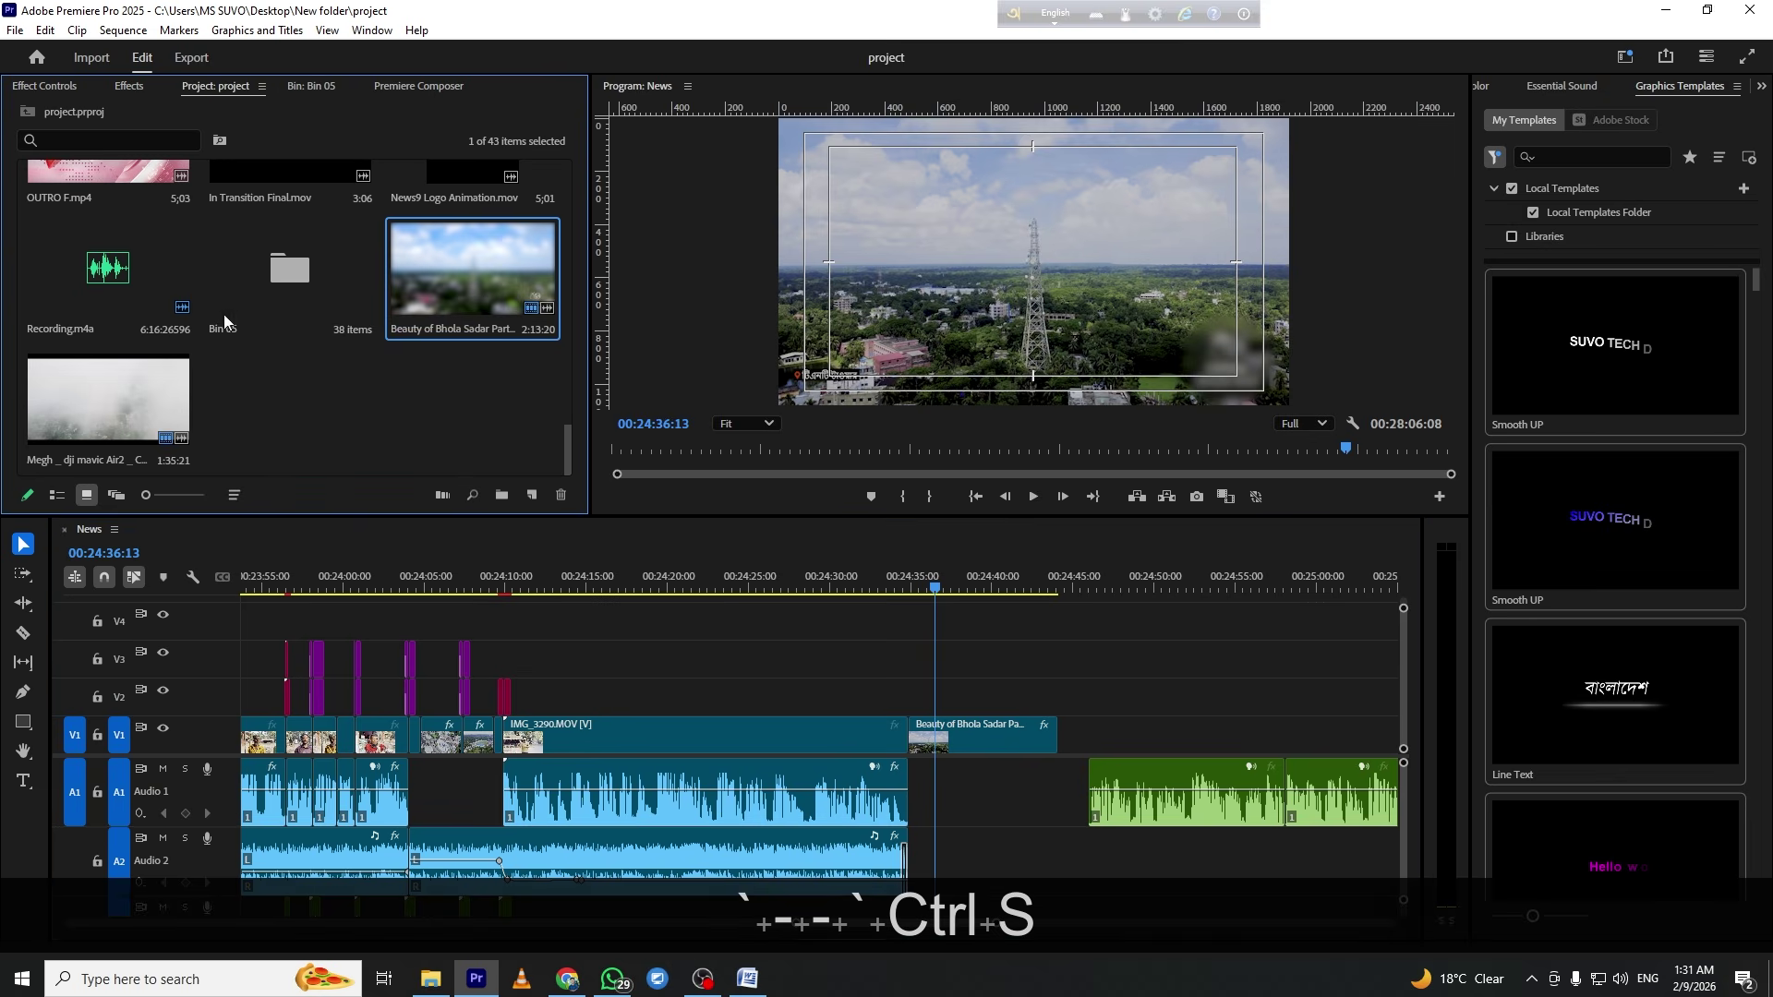
pyautogui.scroll(5, 423, 266)
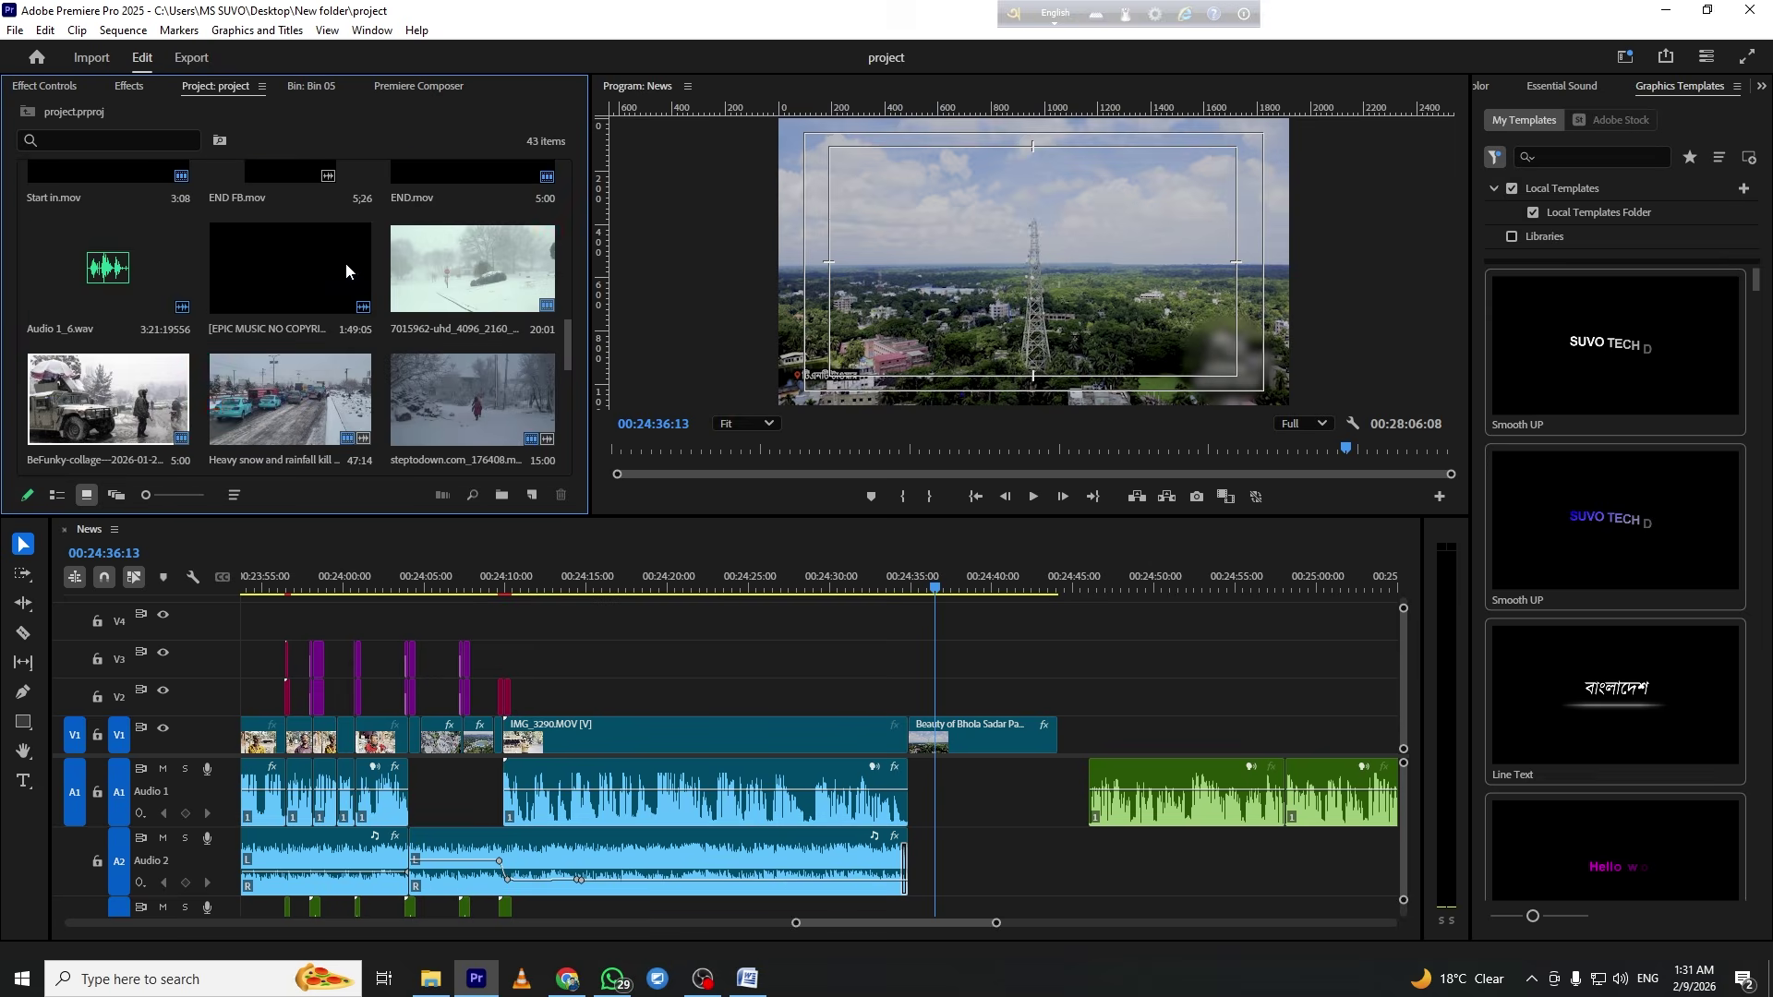
pyautogui.click(308, 86)
pyautogui.moveTo(480, 277); pyautogui.dragTo(914, 653)
pyautogui.press('space')
pyautogui.press('space')
pyautogui.press('`')
pyautogui.click(890, 447)
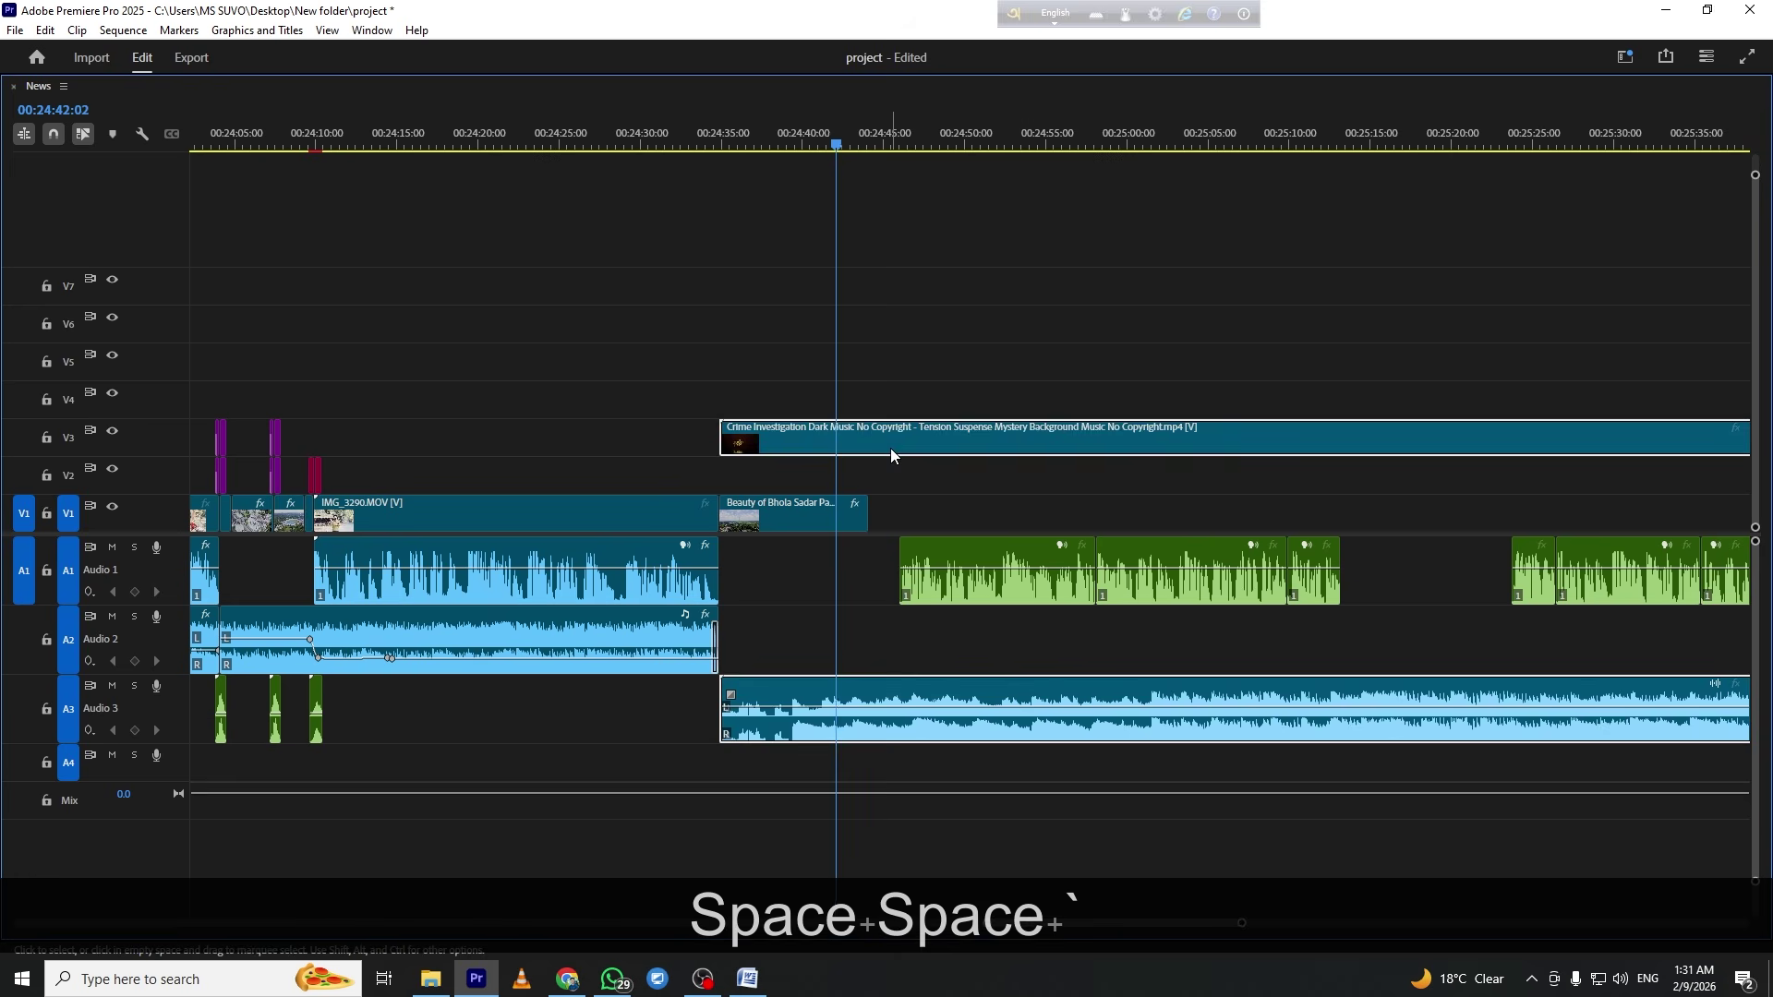
pyautogui.press('g')
pyautogui.press('f')
# Split the Crime Investigation music on A3 near its beginning and delete the opening part
pyautogui.press('c')
pyautogui.click(787, 703)
pyautogui.press('v')
pyautogui.click(751, 704)
pyautogui.press('f')
pyautogui.click(1022, 368)
# Listen to the Crime Investigation music under the voice clips and delete it from A3
pyautogui.press('`')
pyautogui.click(1043, 584)
pyautogui.press('space')
pyautogui.scroll(-1, 1098, 586)
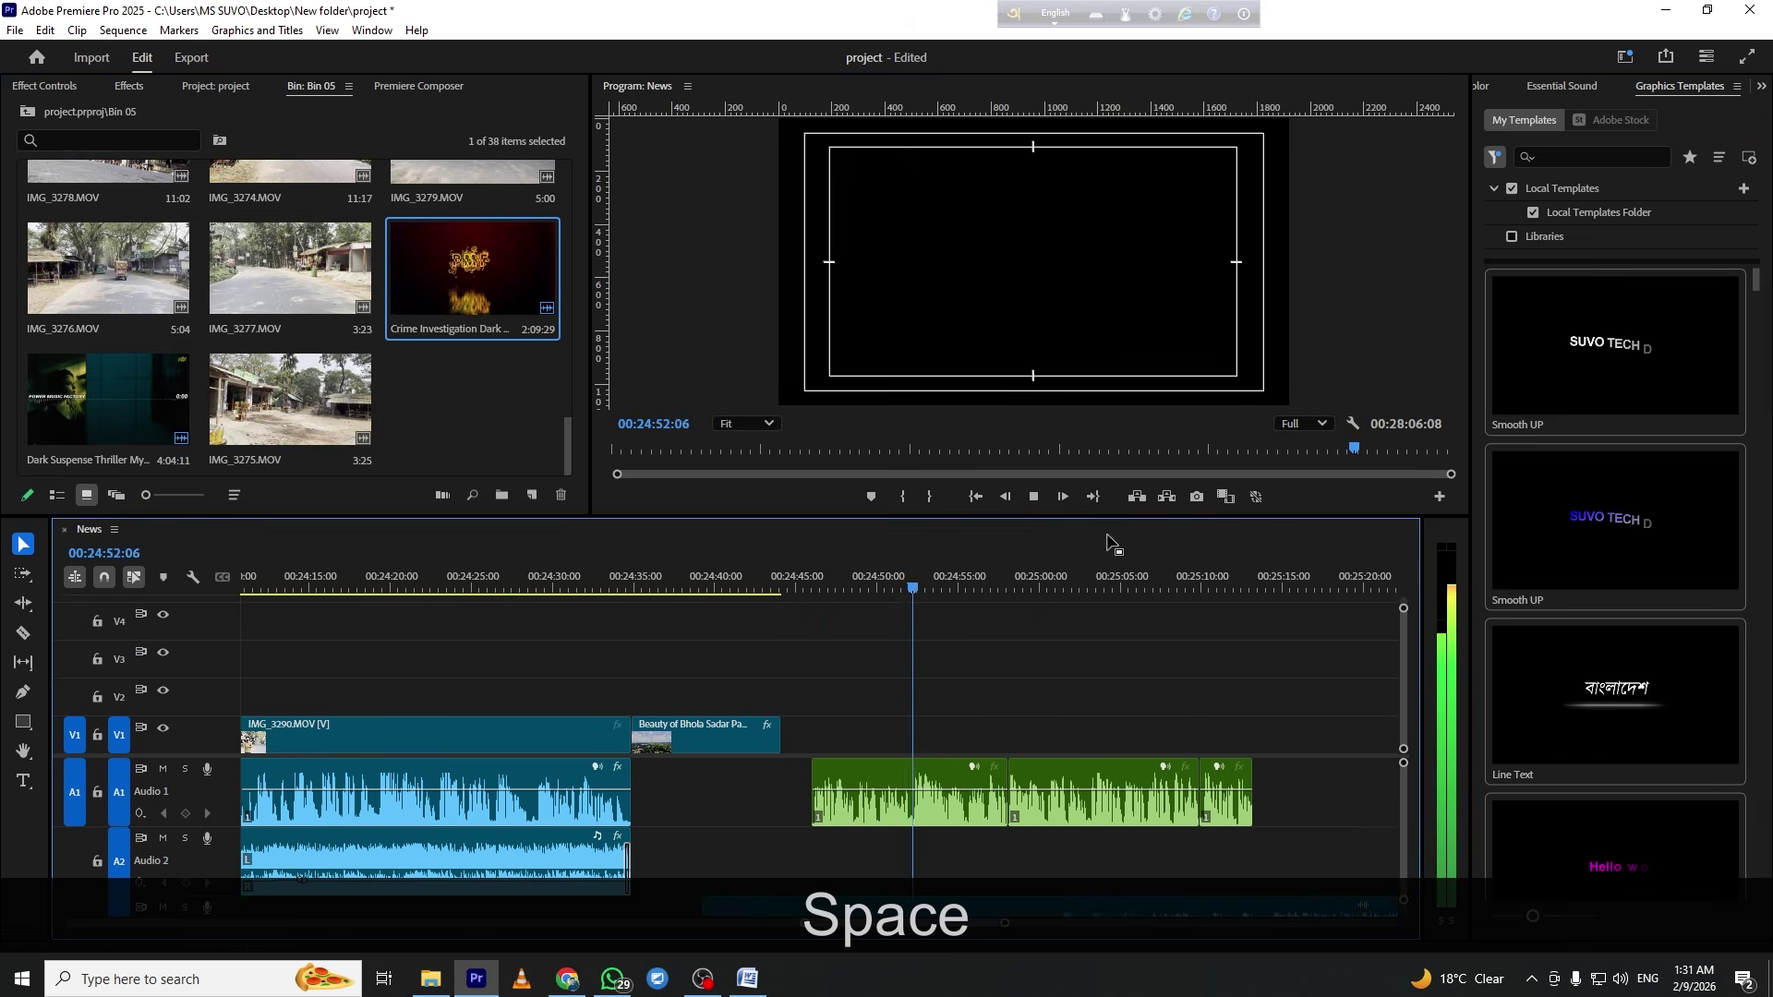
pyautogui.press('`')
pyautogui.click(1255, 144)
pyautogui.press('space')
pyautogui.scroll(-1, 1241, 323)
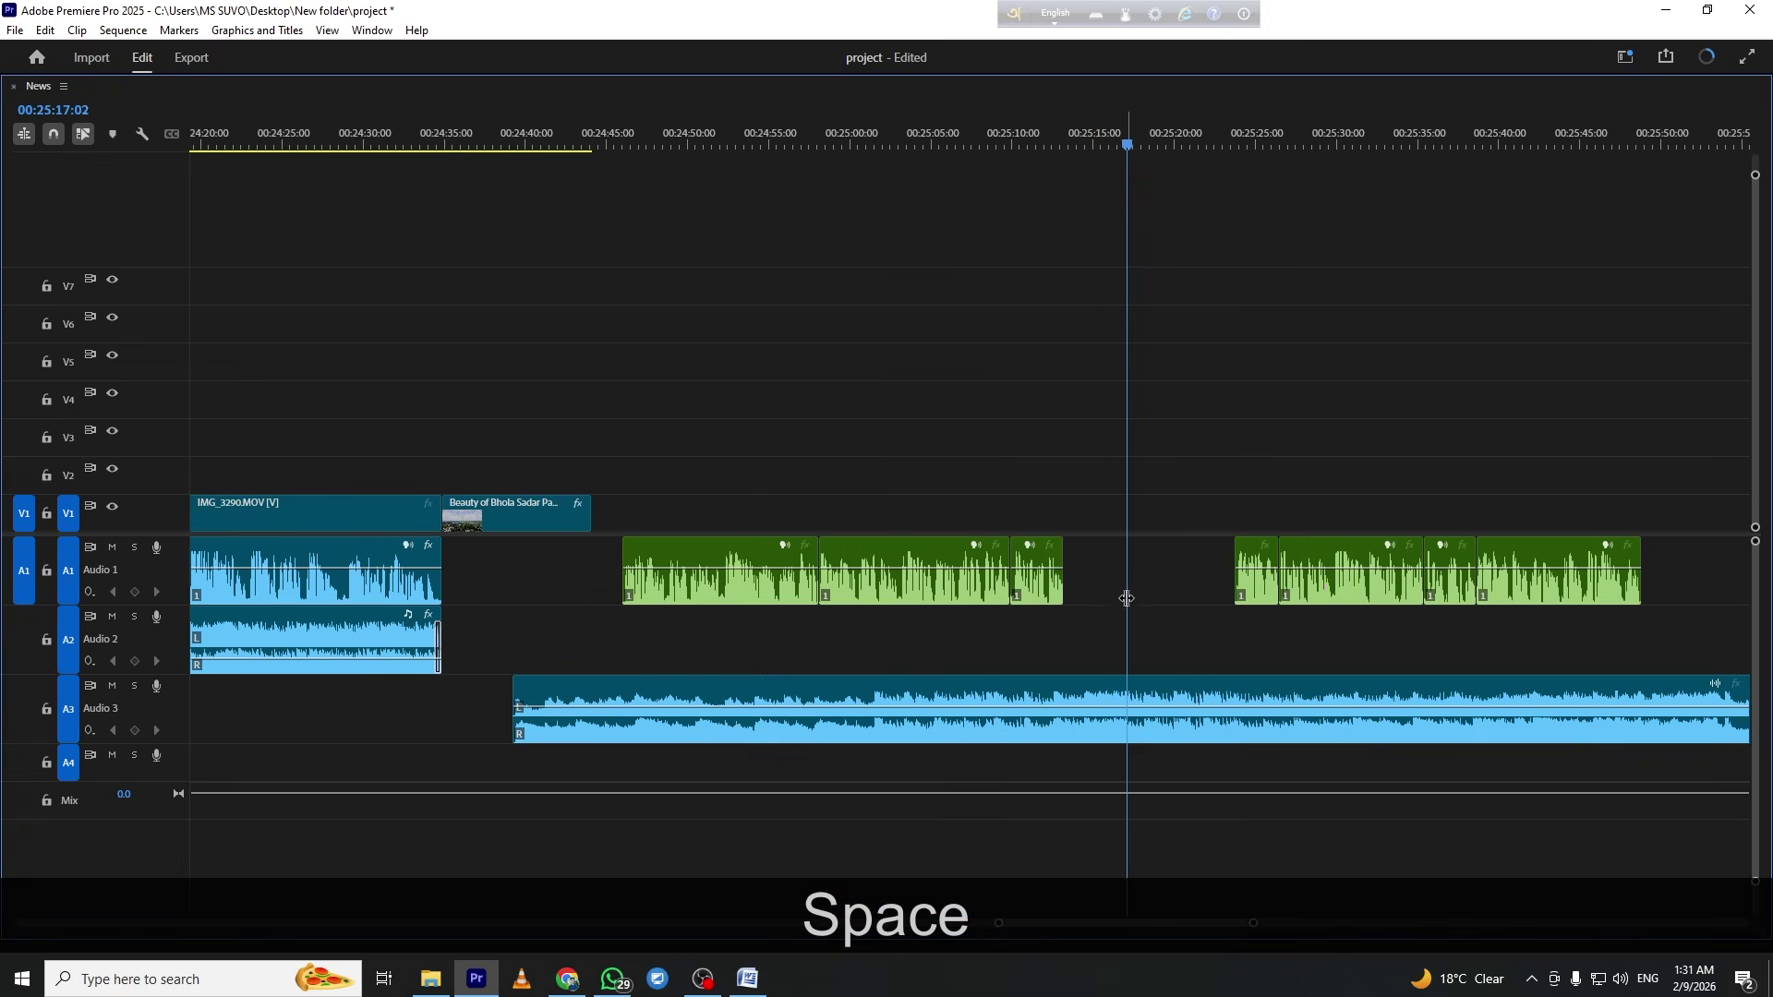
pyautogui.press('-')
pyautogui.press('-')
pyautogui.press('space')
pyautogui.click(1128, 702)
pyautogui.press('f')
pyautogui.press('`')
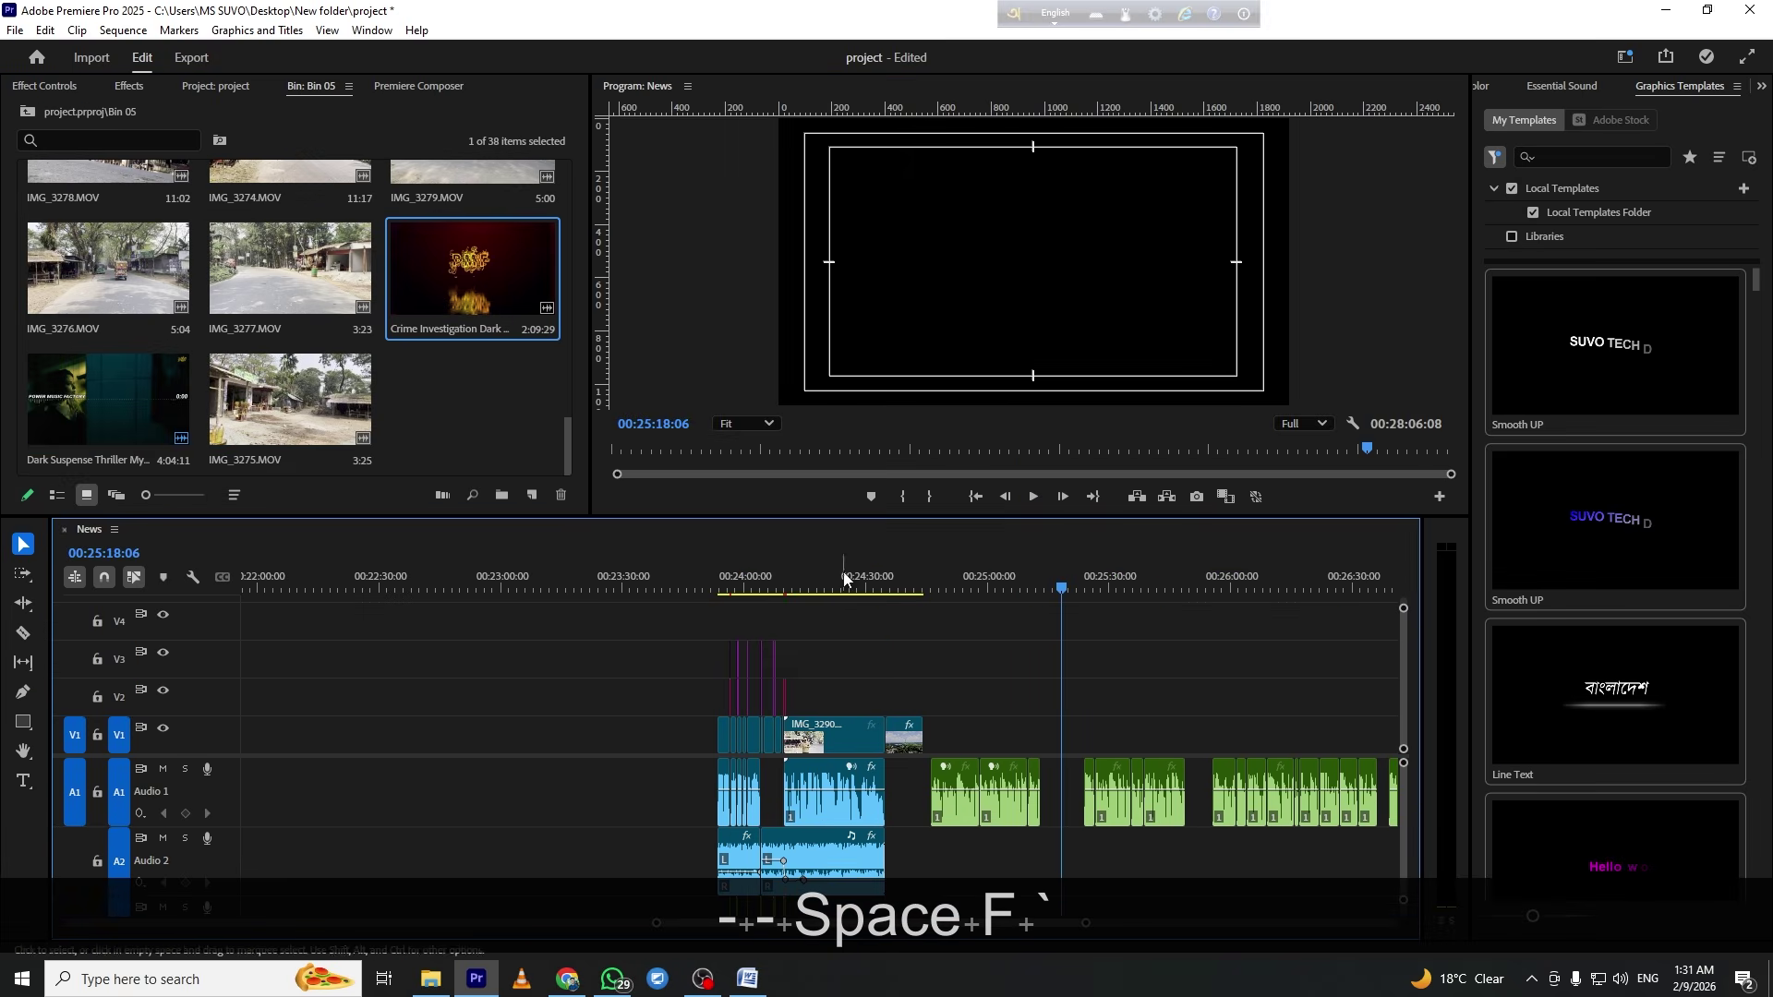
# Add the Dark Suspense Thriller music from Bin 05 without its video, starting just before the end of IMG_3290.MOV
pyautogui.moveTo(69, 411); pyautogui.dragTo(983, 691)
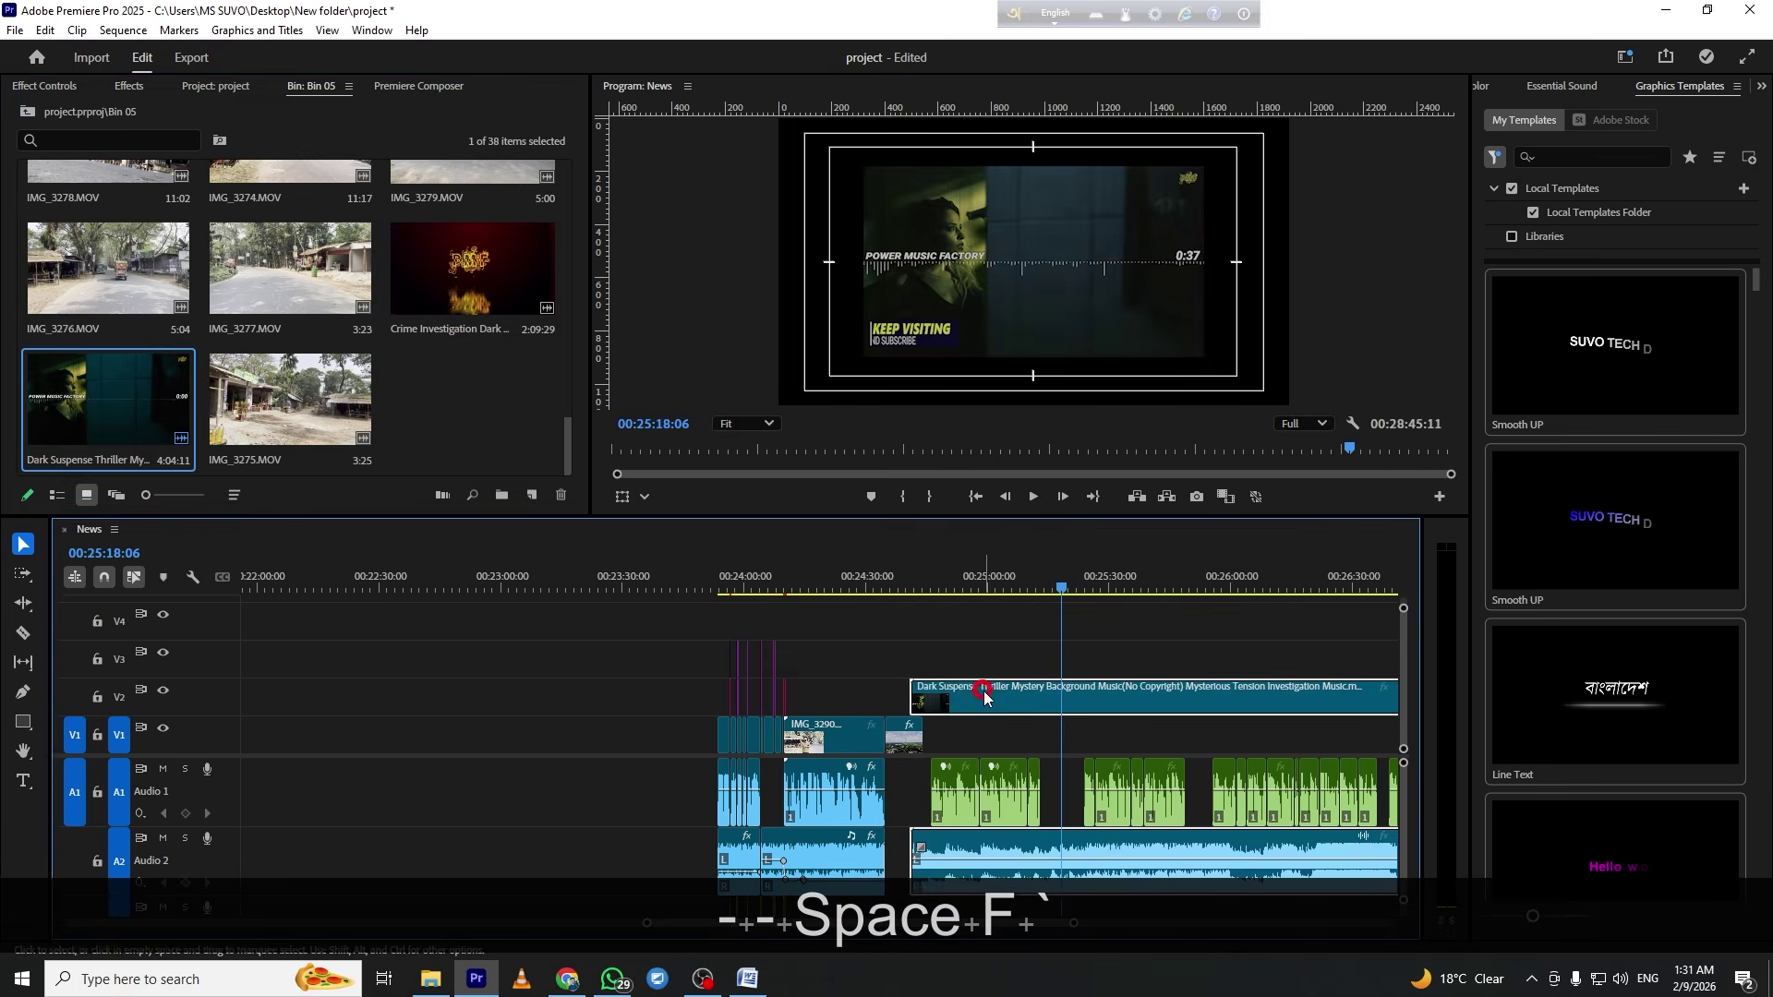
pyautogui.press('`')
pyautogui.press('f')
pyautogui.press('=')
pyautogui.moveTo(1059, 640); pyautogui.dragTo(657, 695)
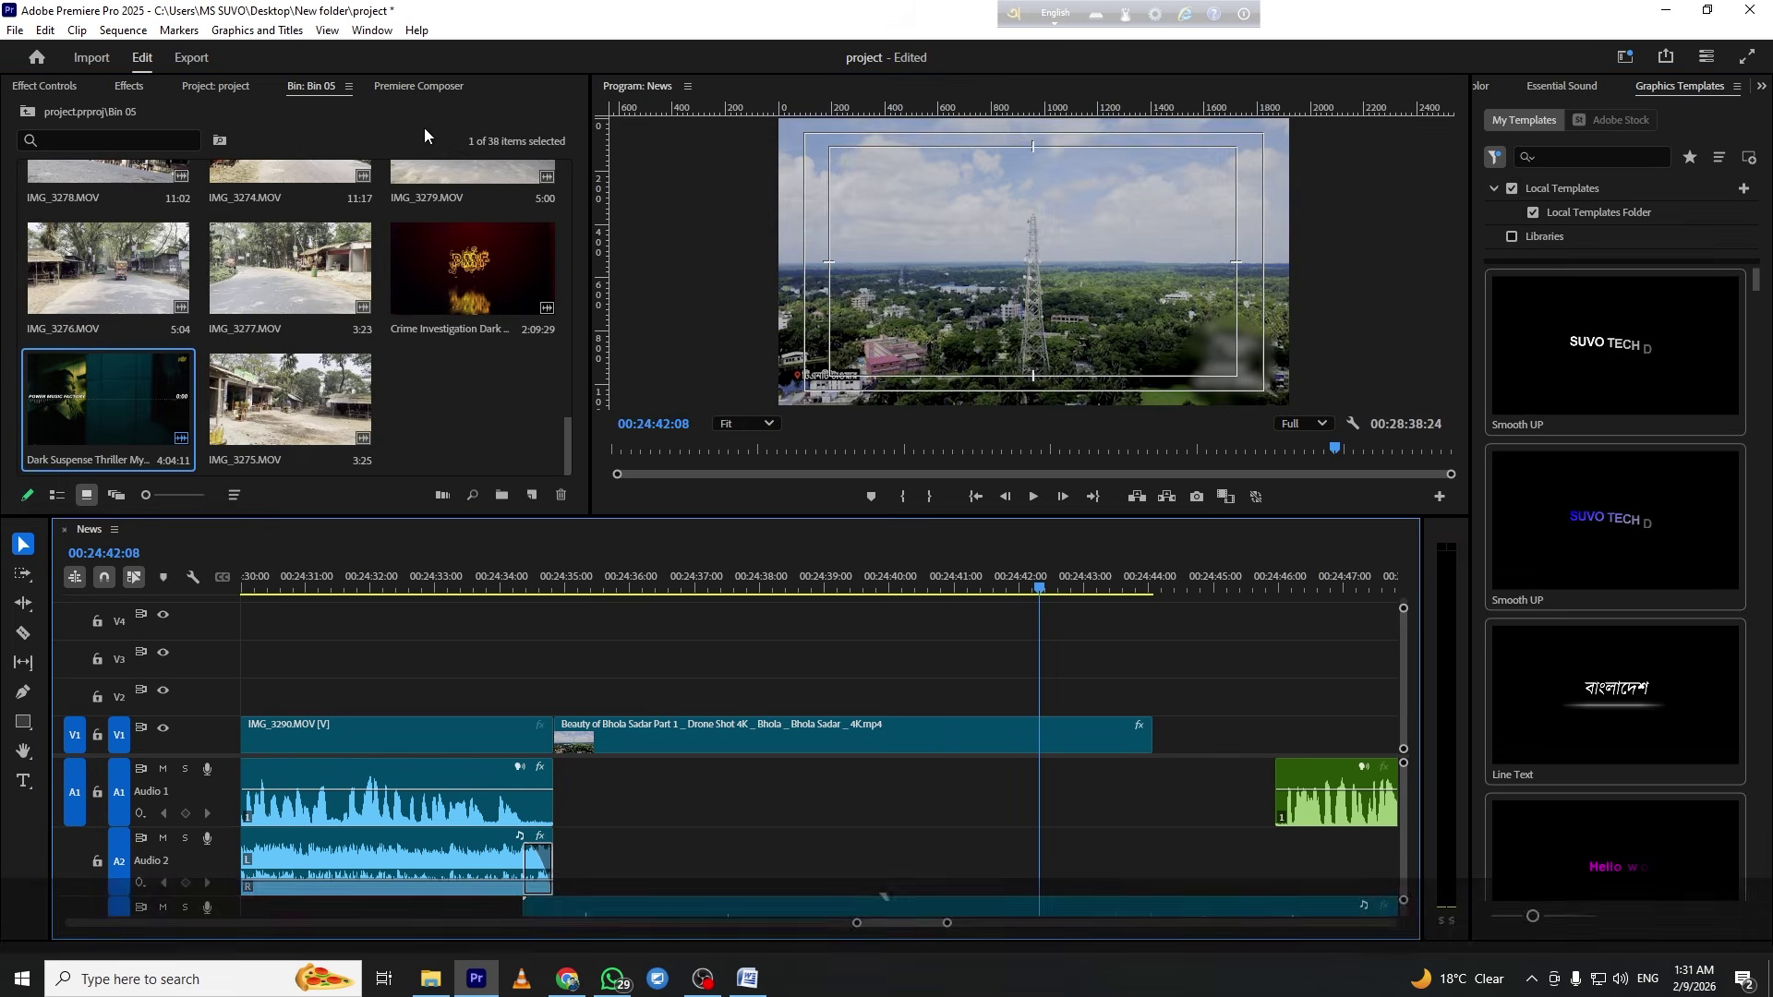
# Play the cut from IMG_3290.MOV into the drone clip to check the suspense music
pyautogui.press('`')
pyautogui.moveTo(1054, 591); pyautogui.dragTo(960, 601)
pyautogui.click(475, 596)
pyautogui.press('`')
pyautogui.press('space')
pyautogui.press('`')
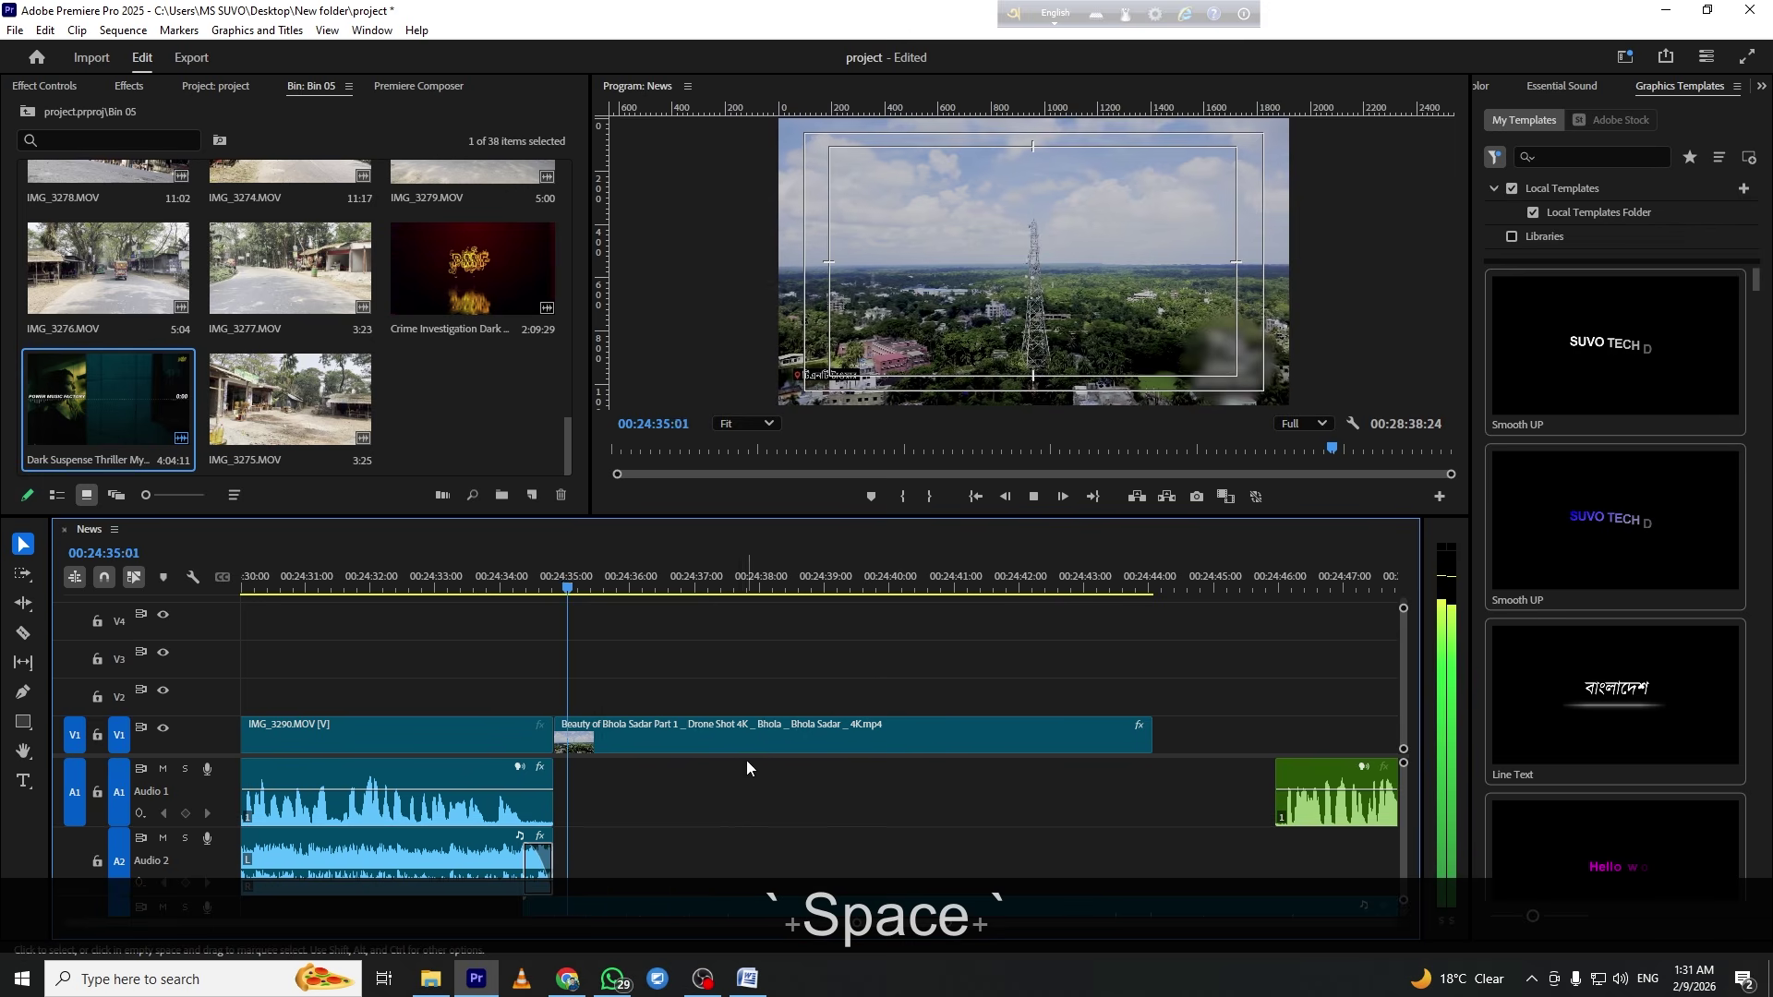
pyautogui.press('space')
# Add the Rectangles 2-color transition on V2 over the cut between IMG_3290.MOV and the drone clip and preview it
pyautogui.click(419, 85)
pyautogui.moveTo(353, 296)
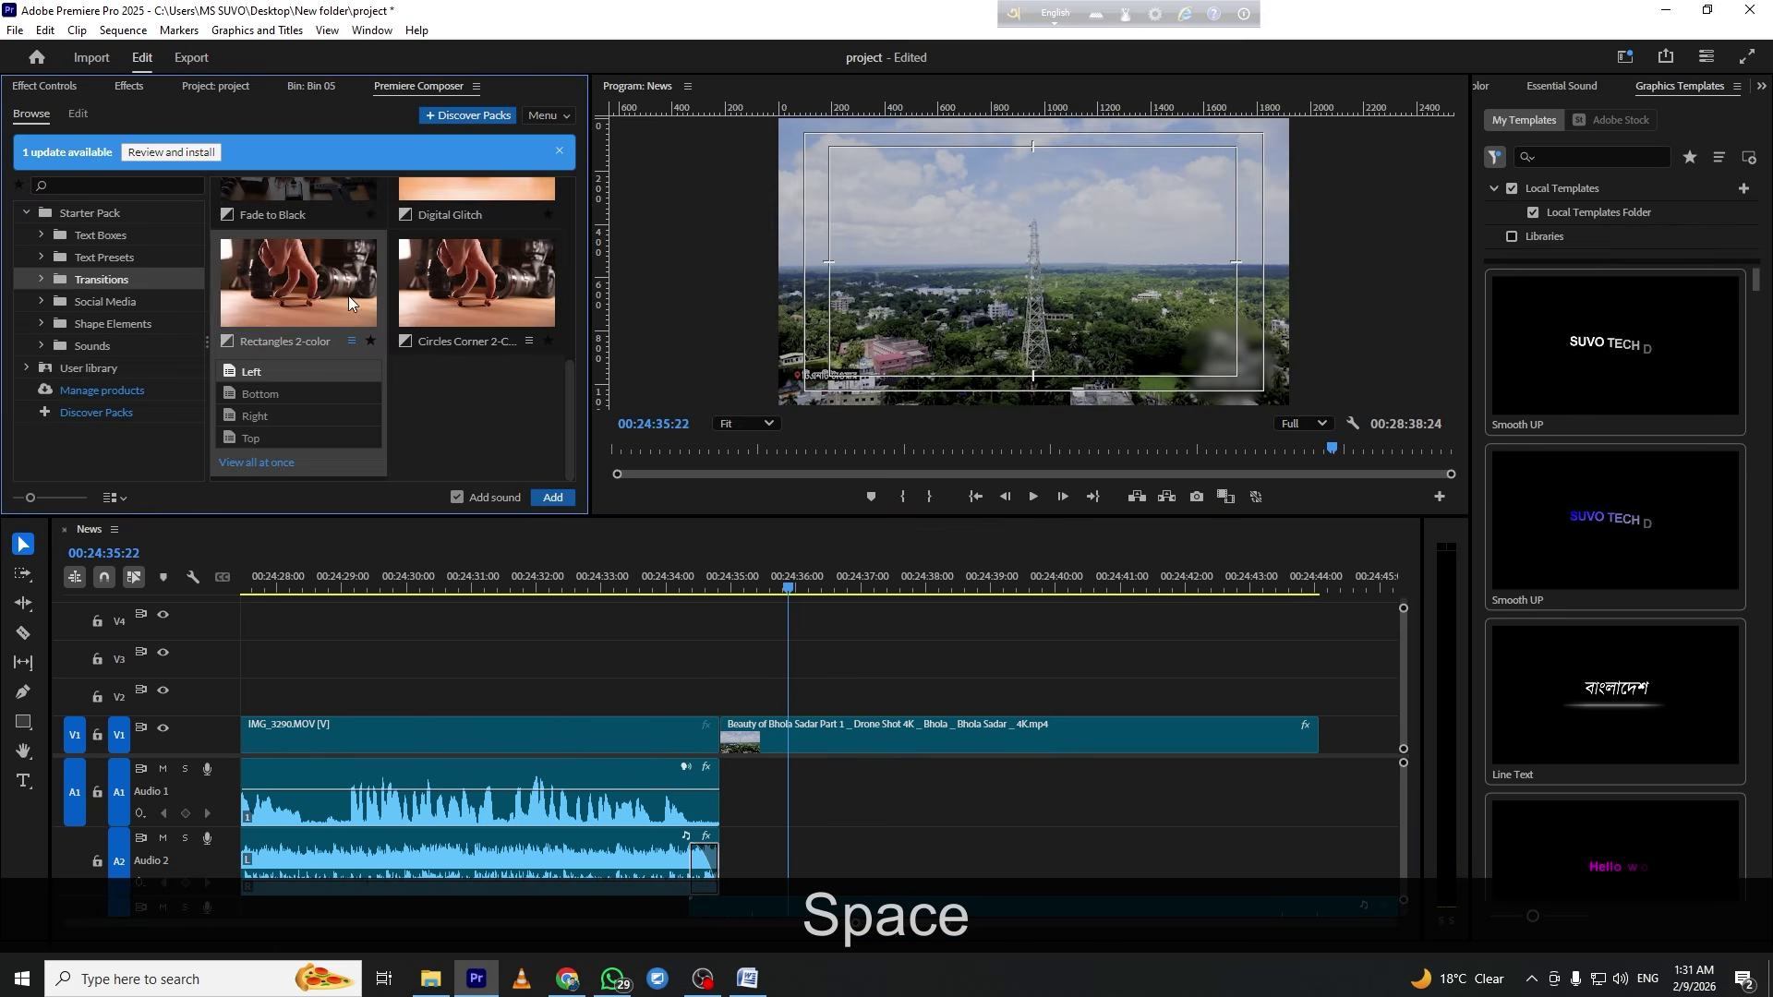
pyautogui.moveTo(298, 282); pyautogui.dragTo(737, 691)
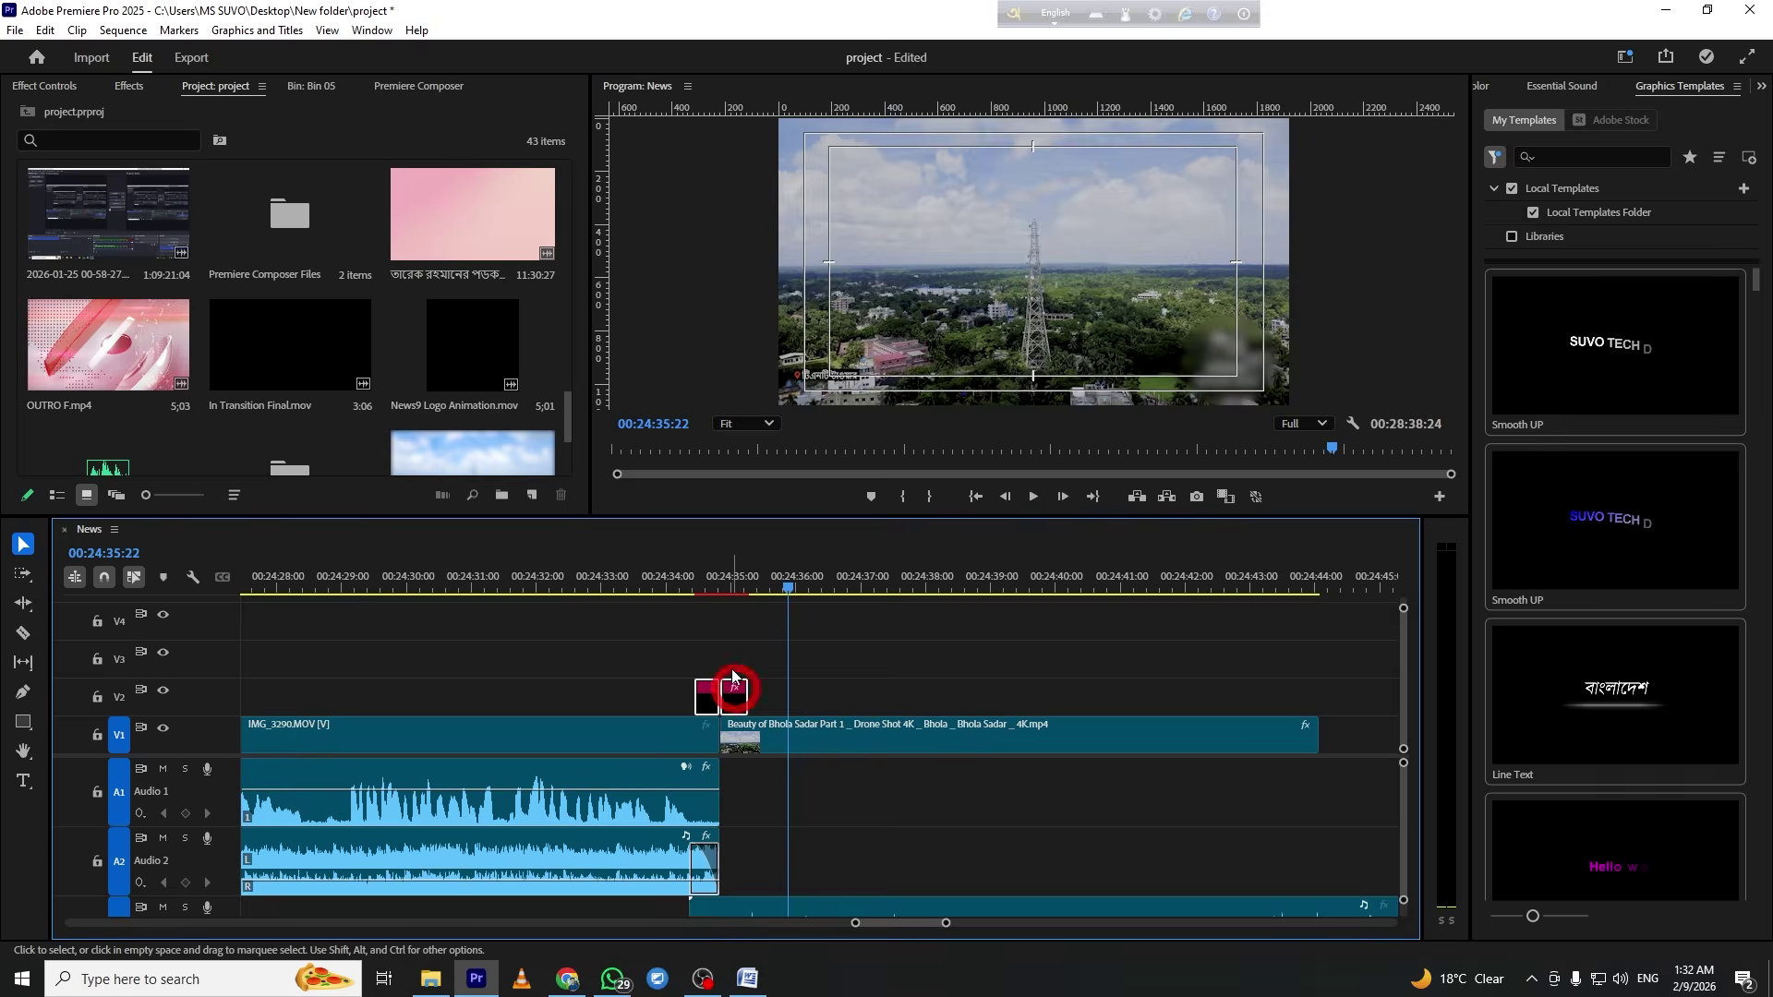
pyautogui.click(678, 577)
pyautogui.press('space')
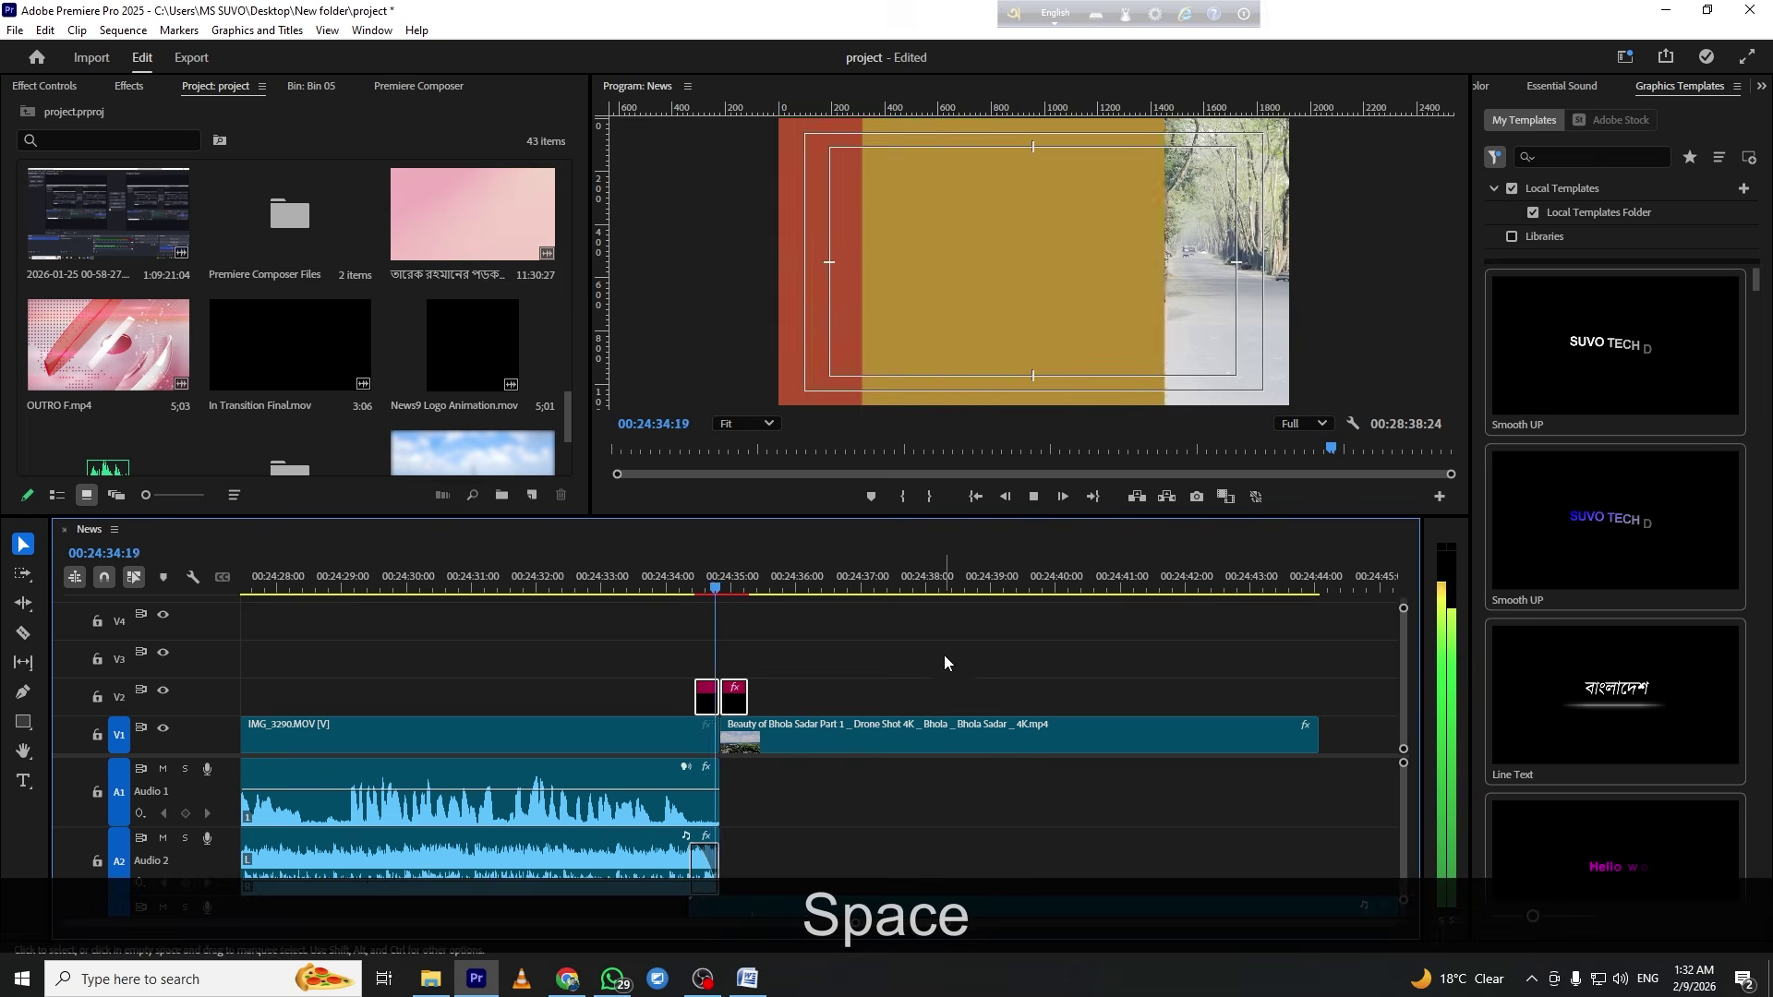
pyautogui.click(1101, 663)
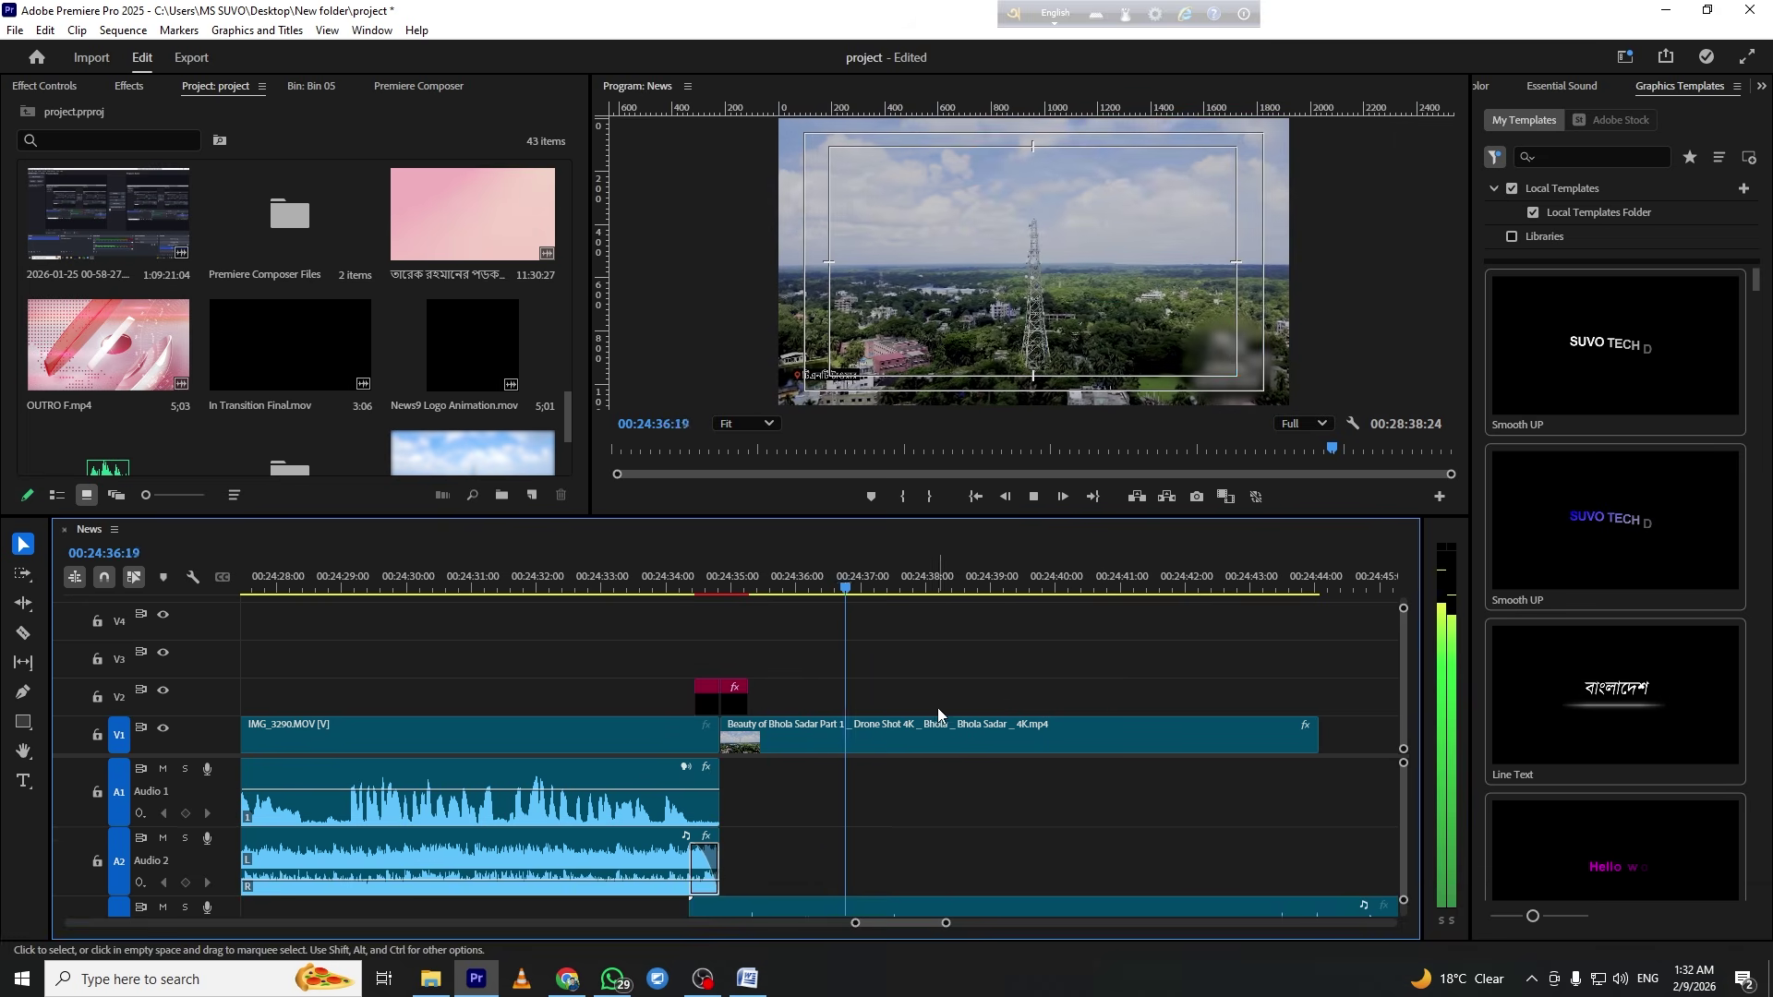
# Mark the drone clip's range, play it, and set the out point at 00:24:37:07
pyautogui.press('space')
pyautogui.click(938, 731)
pyautogui.press('/')
pyautogui.press('space')
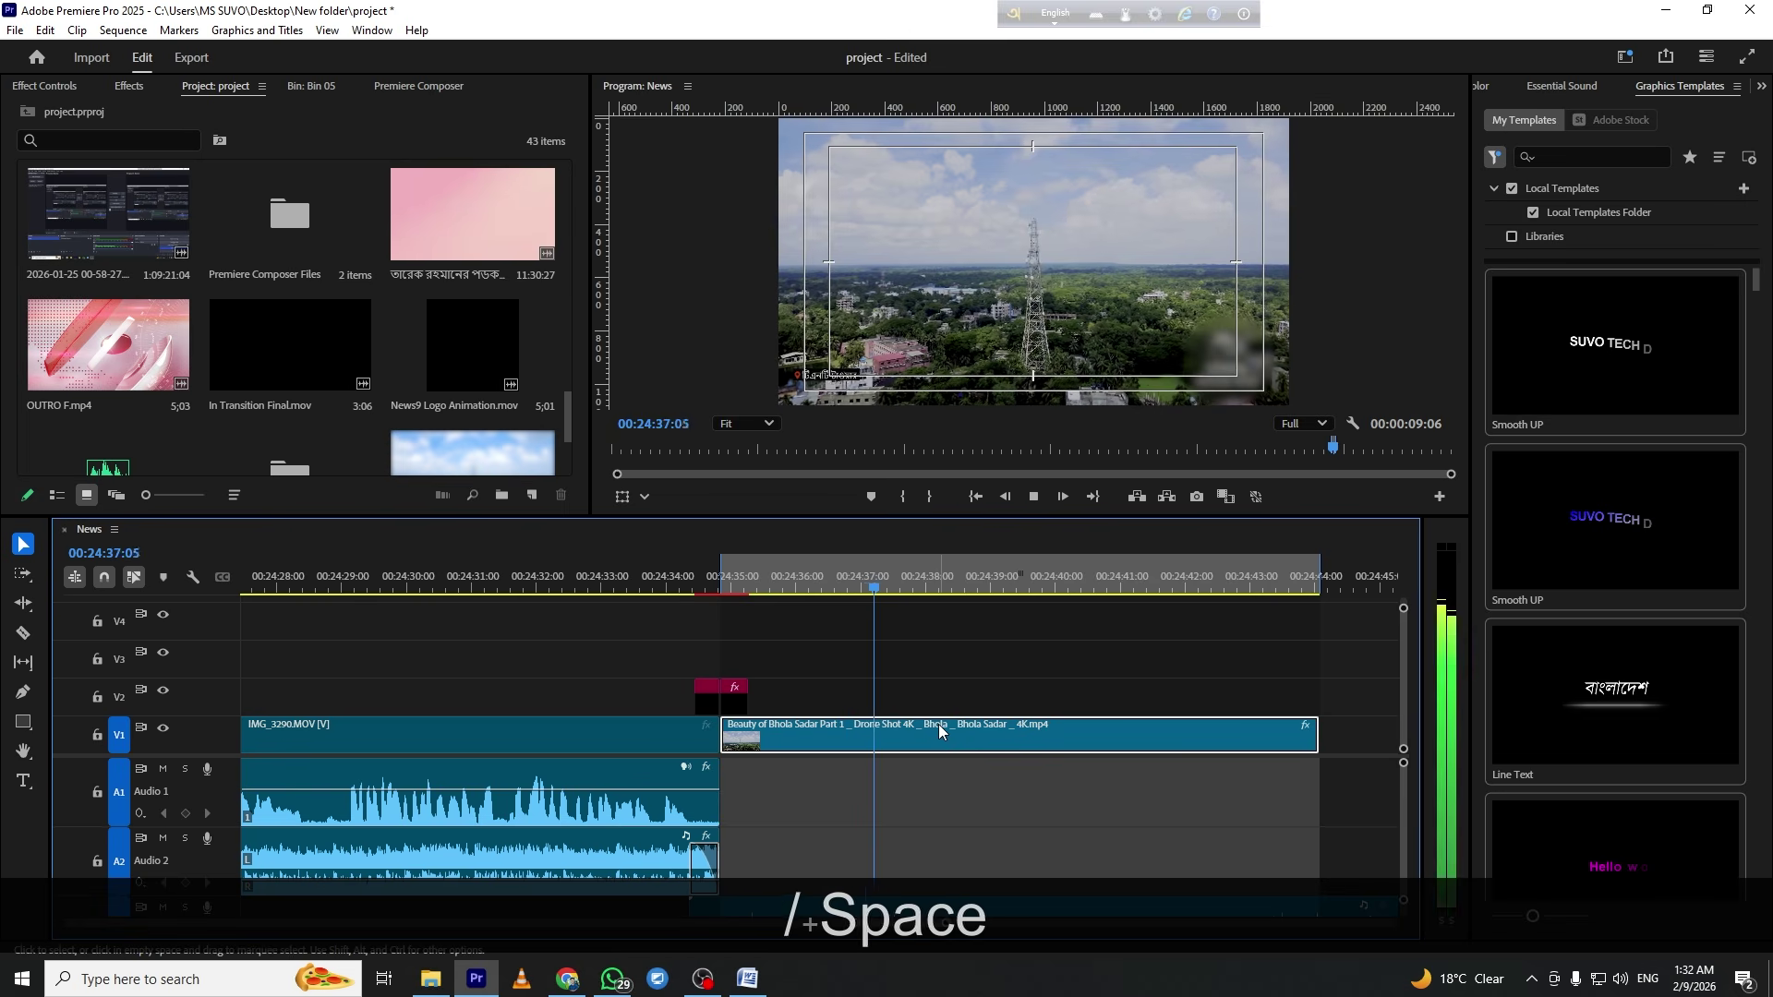
pyautogui.press('space')
pyautogui.press('o')
# Split the drone clip at 00:24:37:07, delete the remainder, and clear the sequence's in and out points
pyautogui.press('c')
pyautogui.click(880, 736)
pyautogui.press('v')
pyautogui.click(943, 736)
pyautogui.press('f')
pyautogui.click(975, 678)
pyautogui.press('-')
pyautogui.press('-')
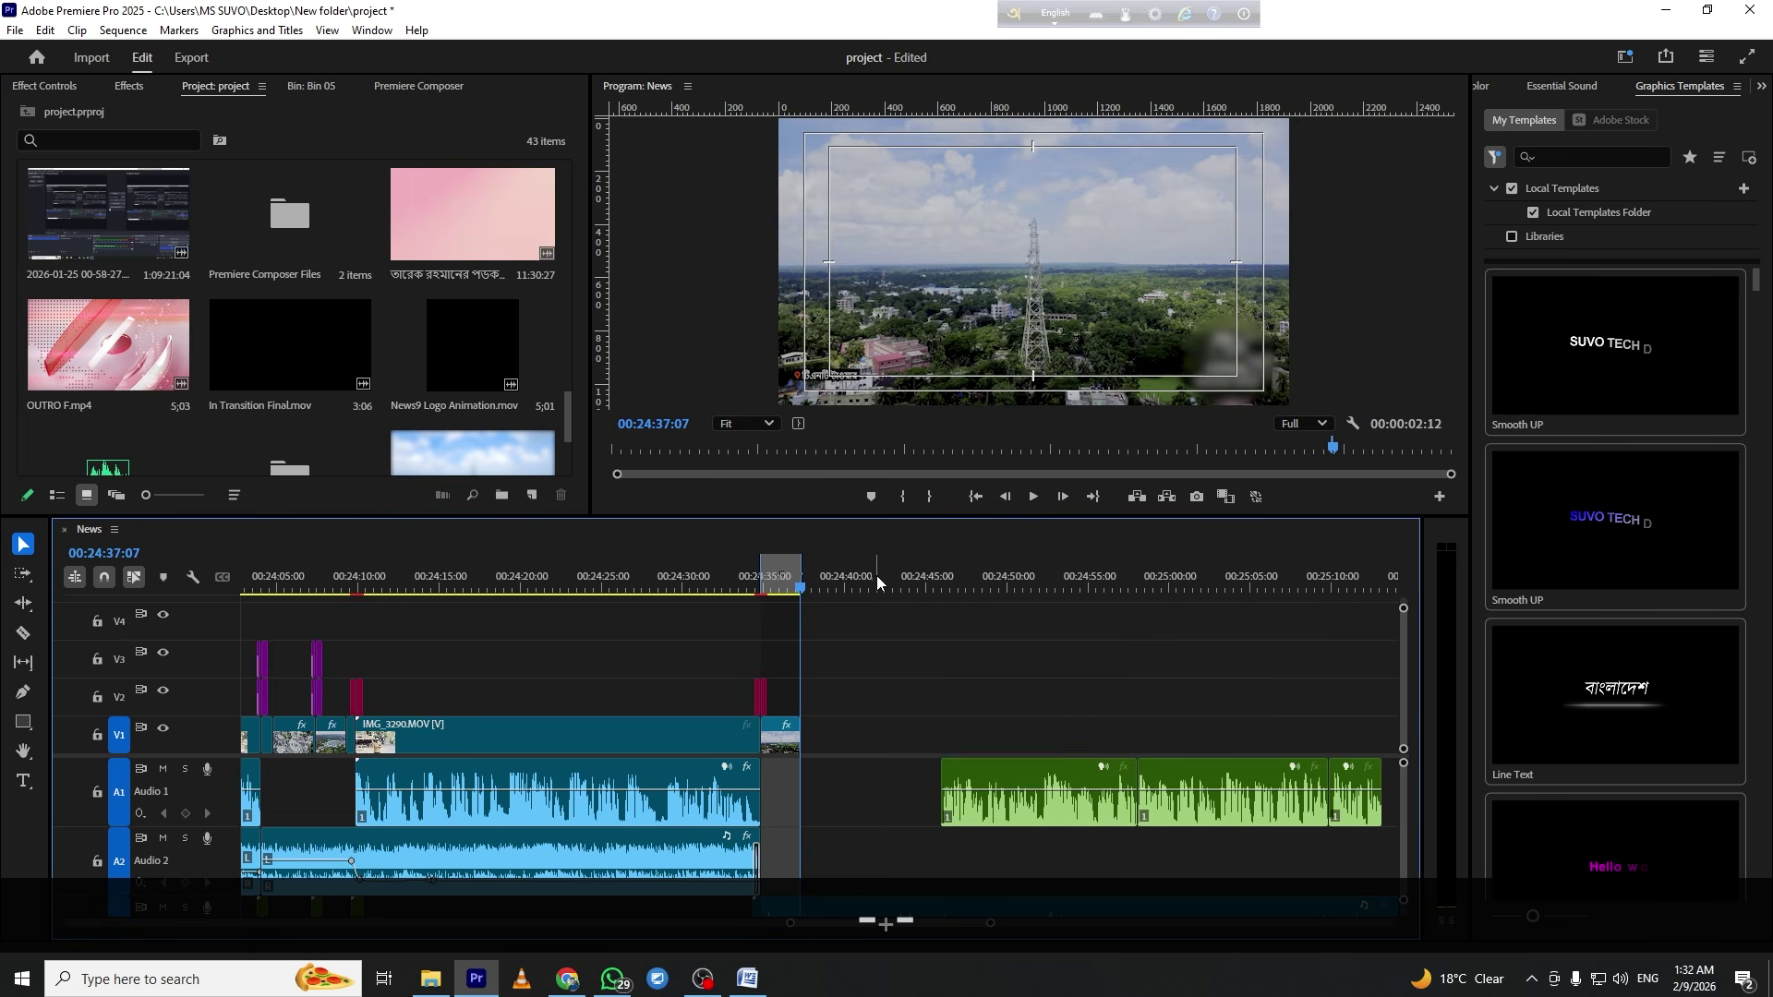
pyautogui.rightClick(879, 585)
pyautogui.click(973, 327)
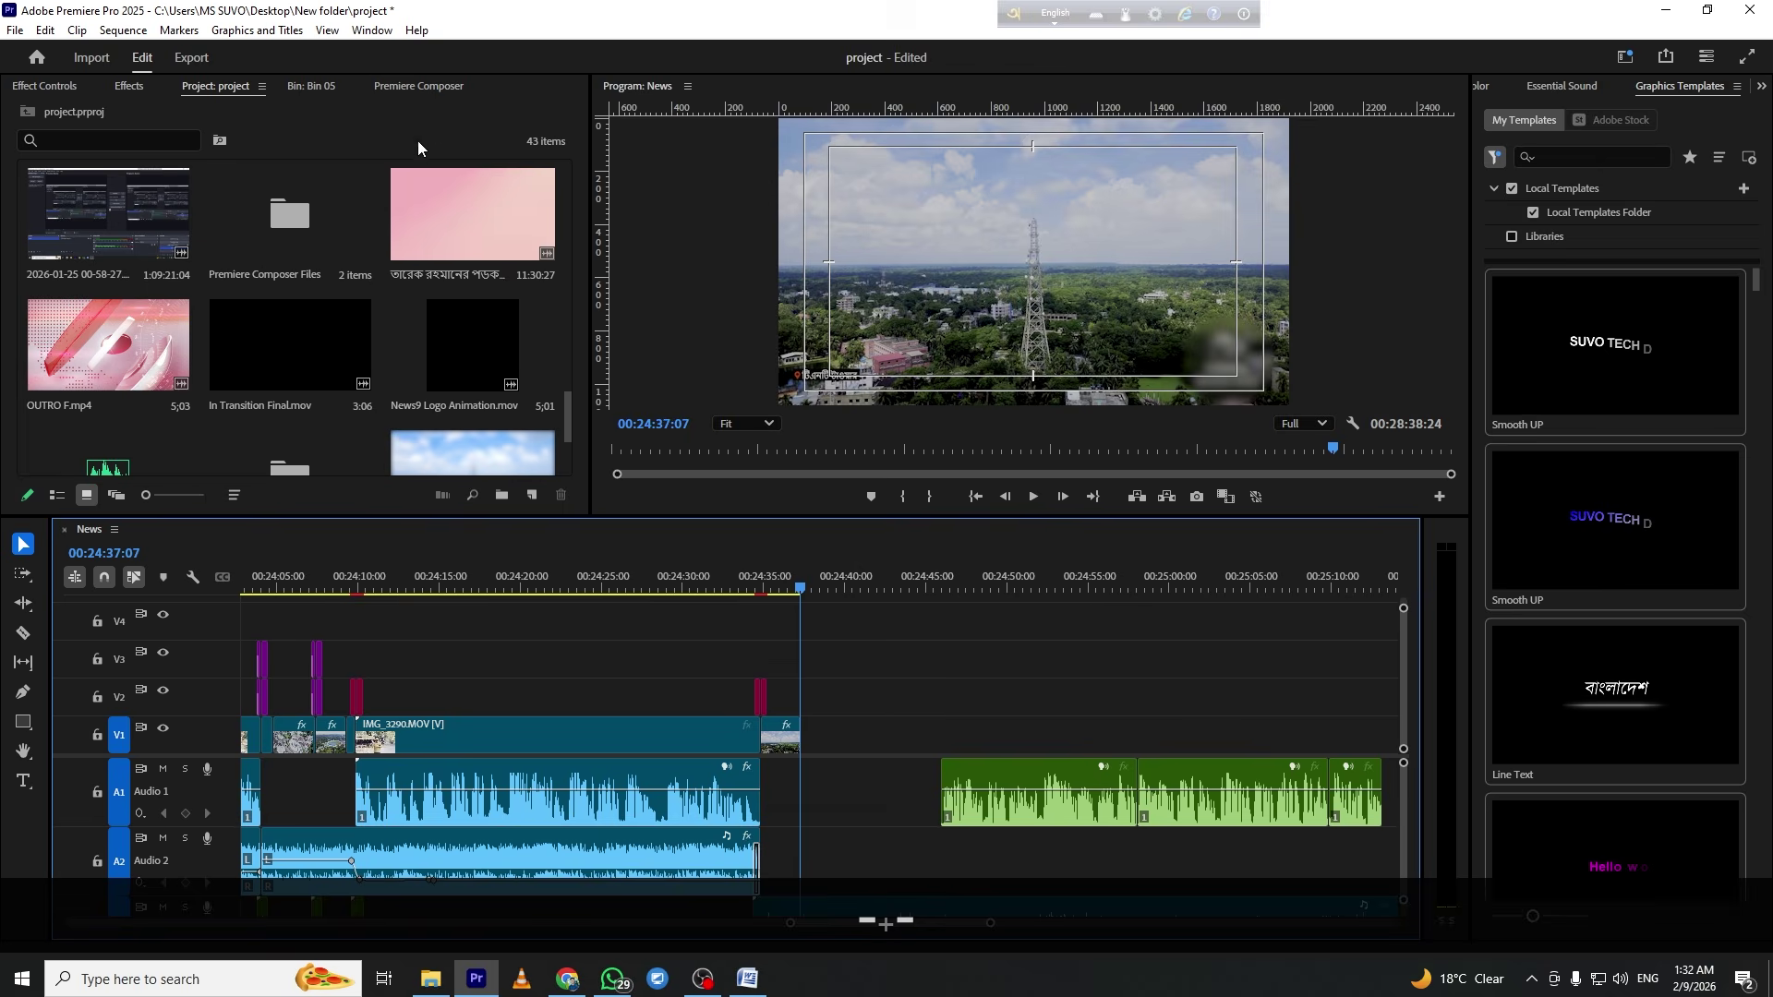
# Place IMG_3294.MOV from Bin 05 on V1 directly after the drone clip, then unlink and delete its audio
pyautogui.click(309, 85)
pyautogui.click(486, 443)
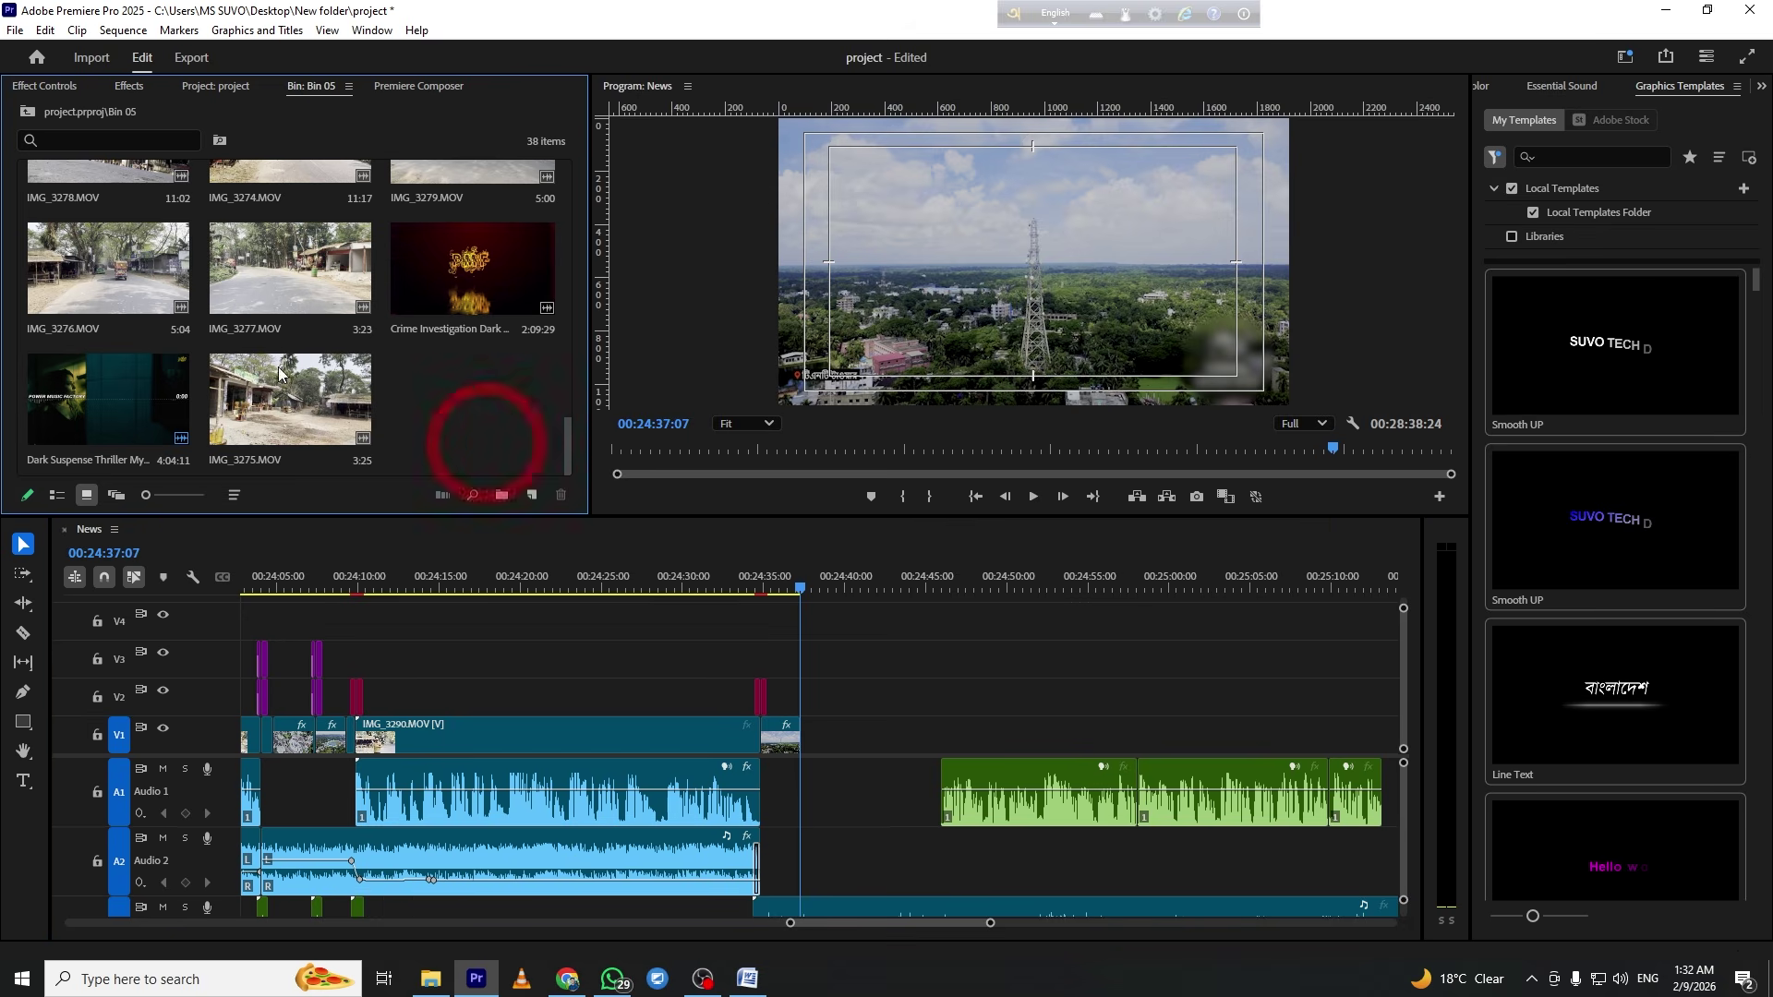
pyautogui.scroll(5, 256, 257)
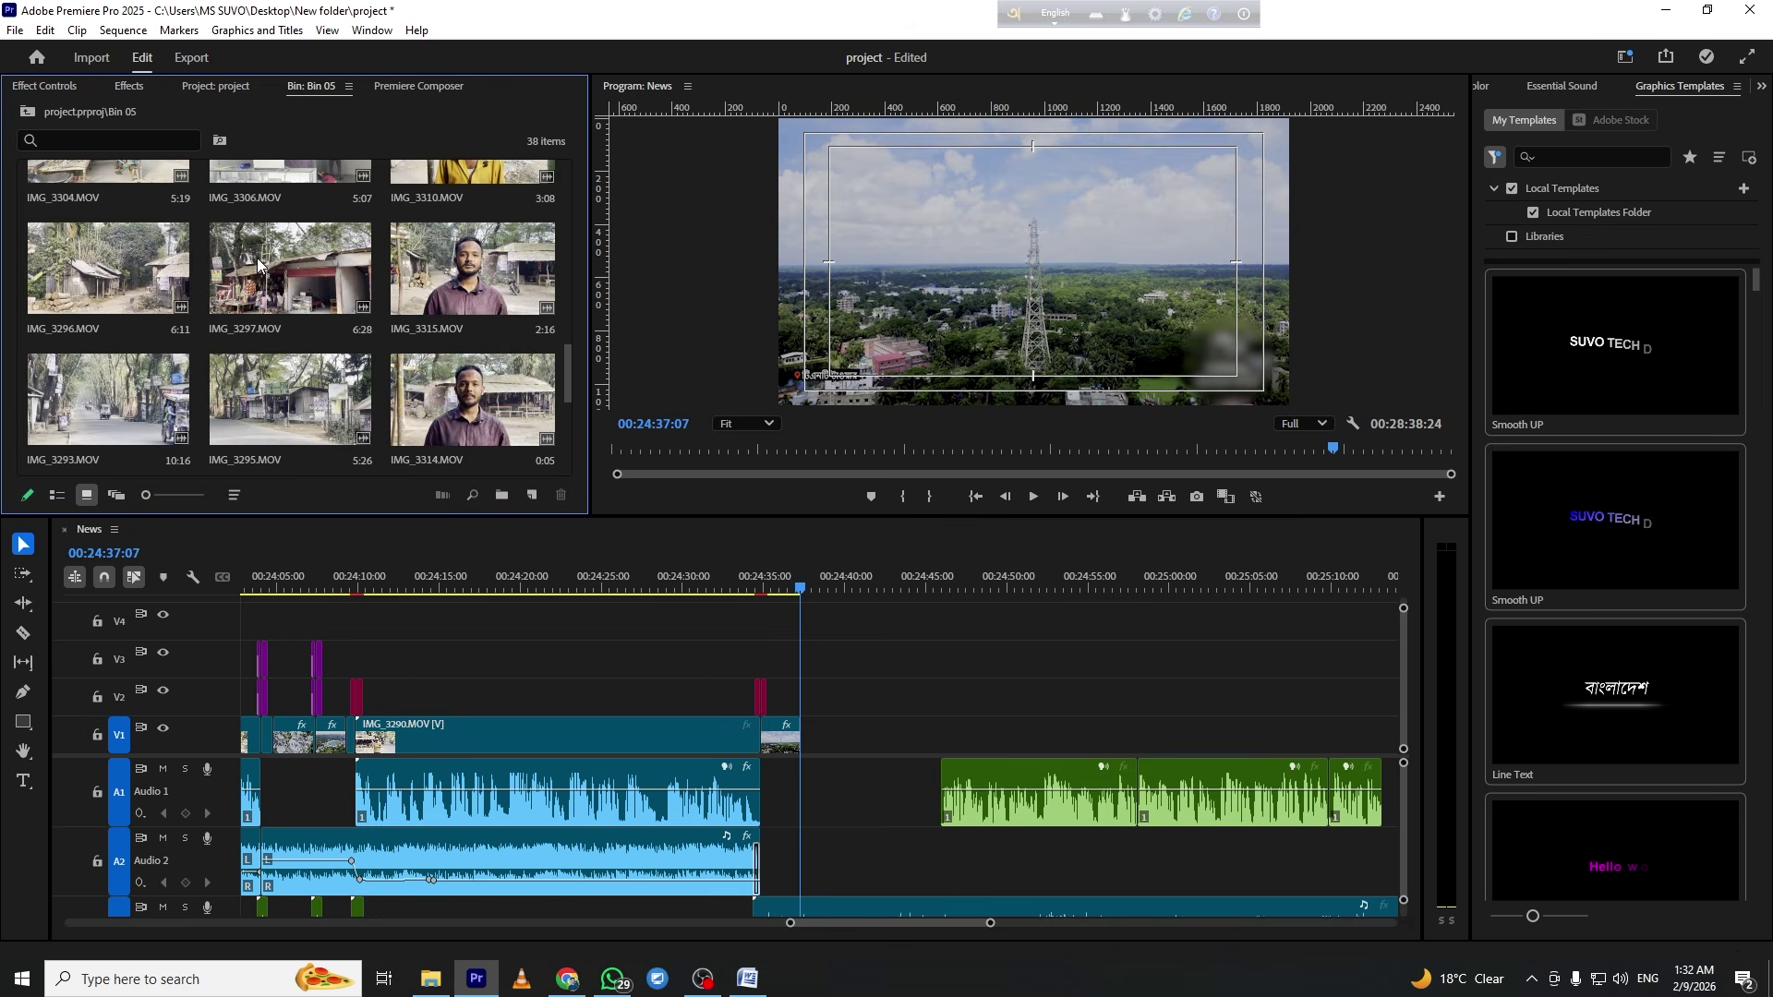
pyautogui.scroll(5, 274, 268)
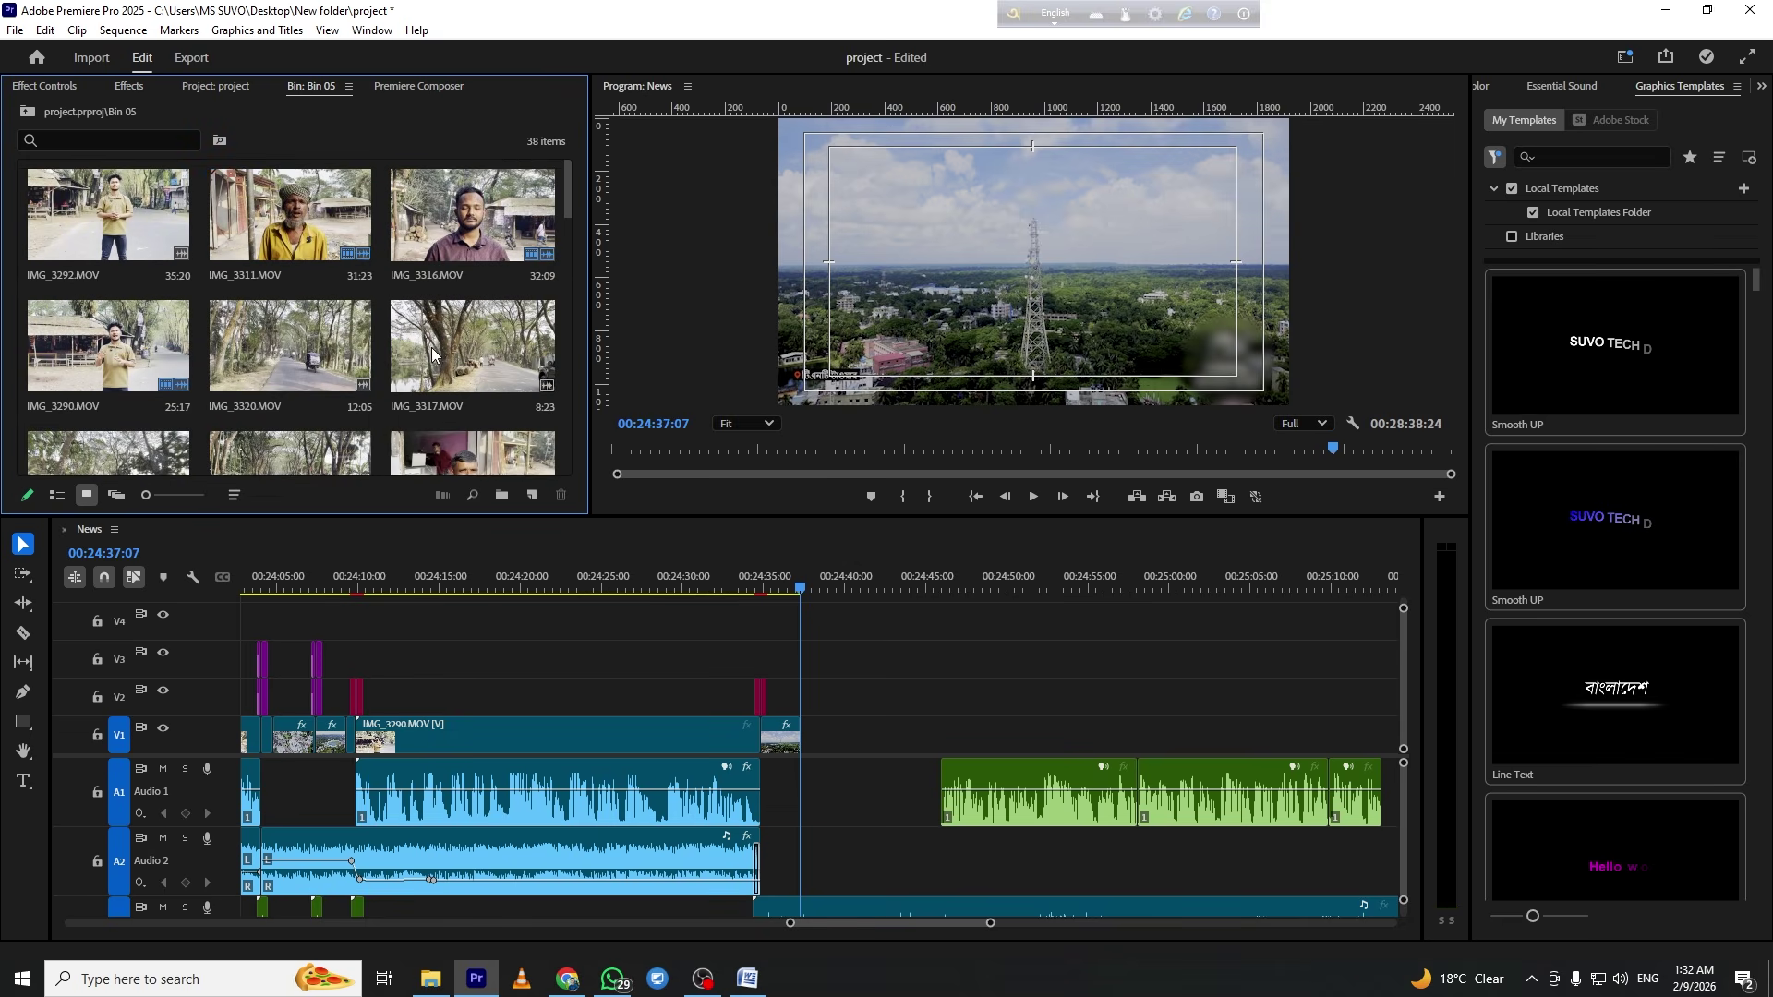
pyautogui.scroll(-1, 387, 372)
pyautogui.scroll(-1, 378, 352)
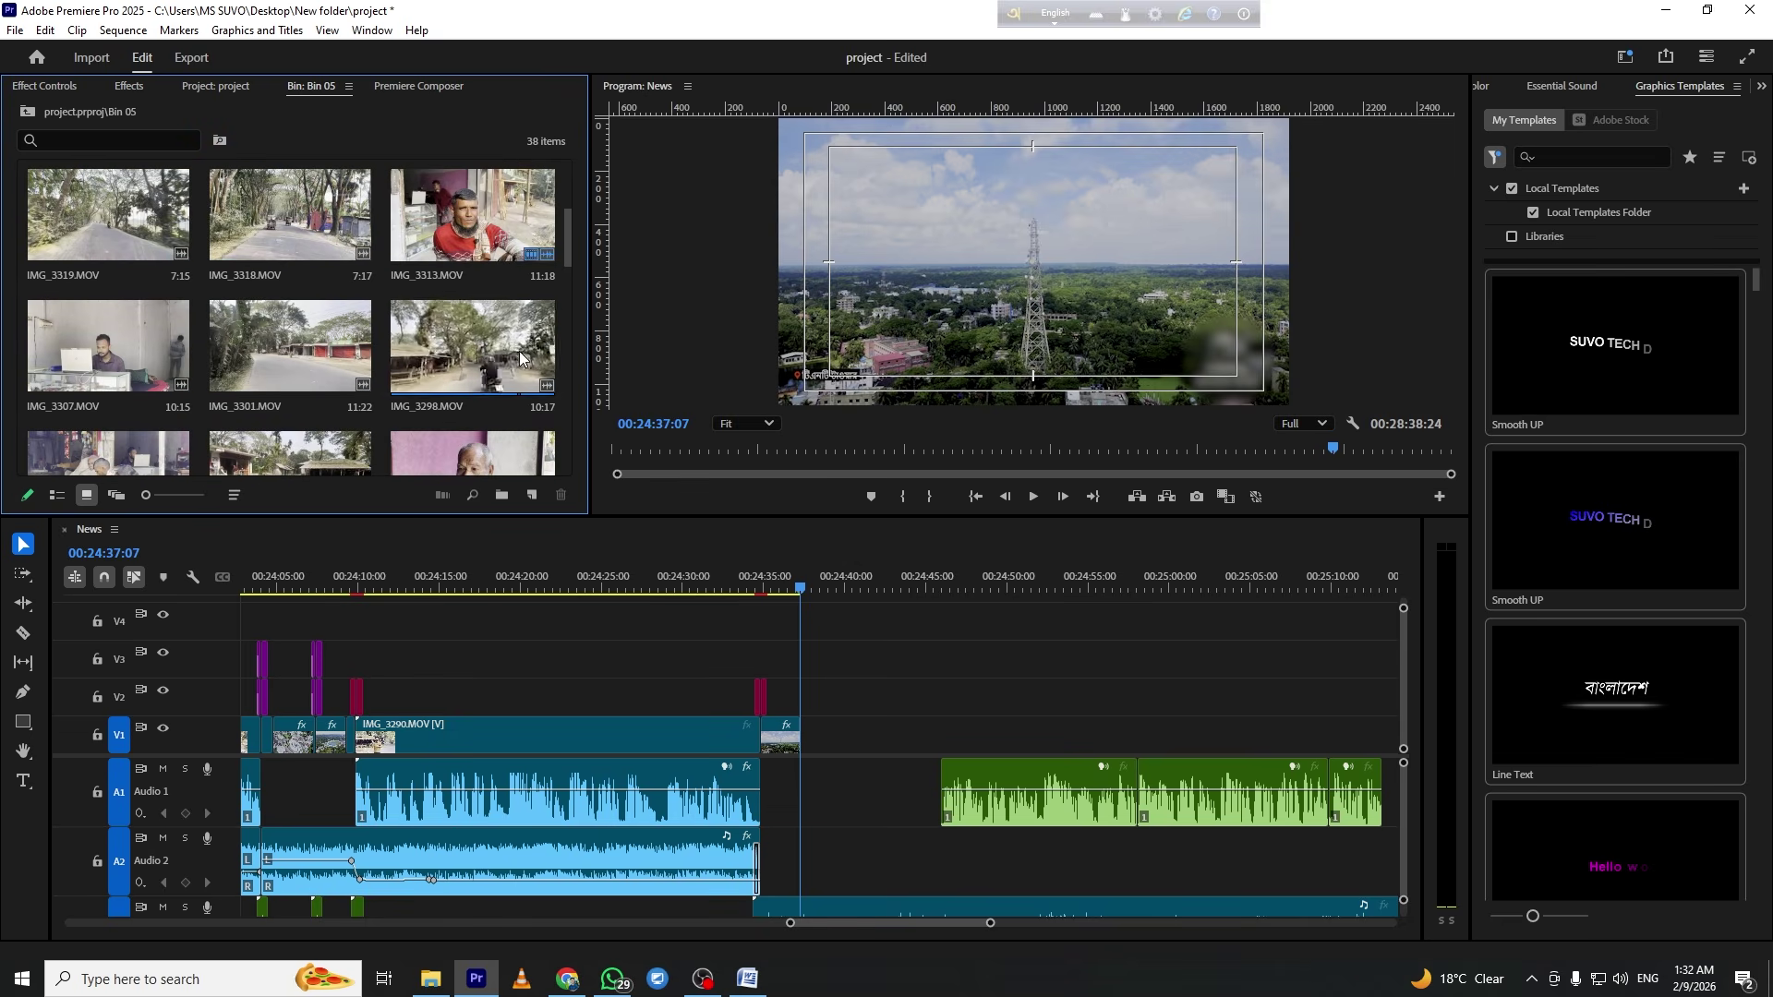
pyautogui.scroll(-1, 434, 348)
pyautogui.scroll(-1, 287, 364)
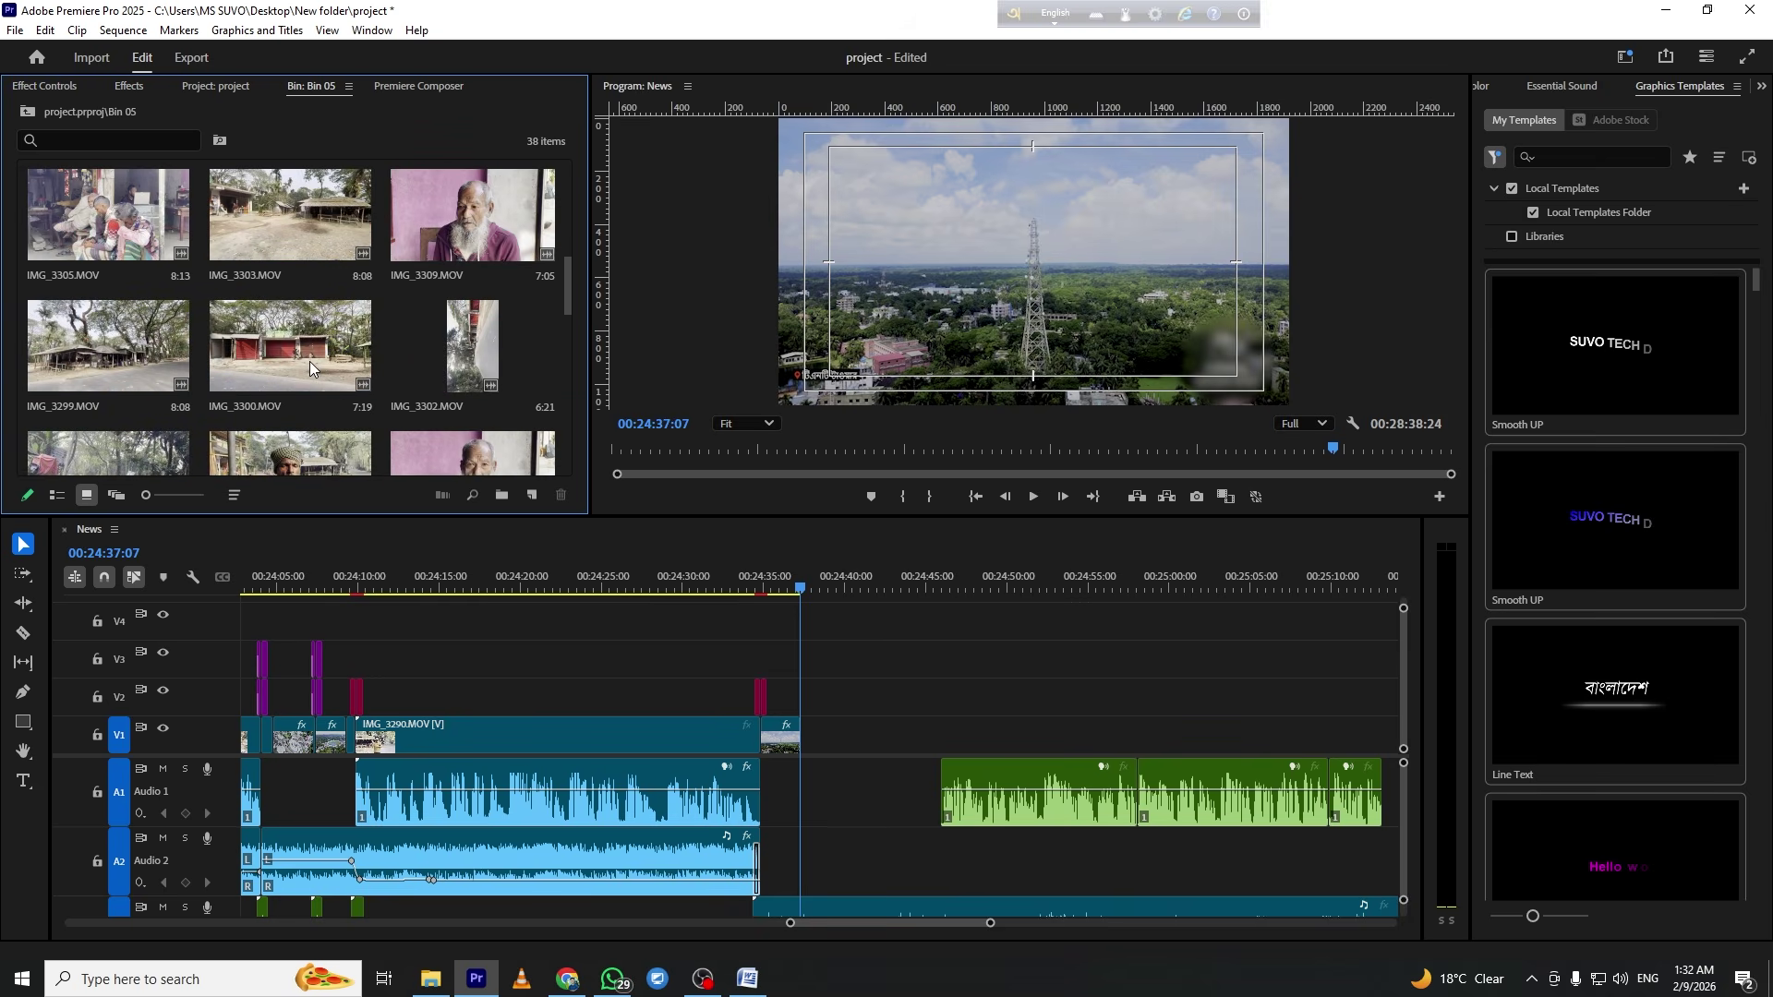
pyautogui.scroll(-1, 275, 346)
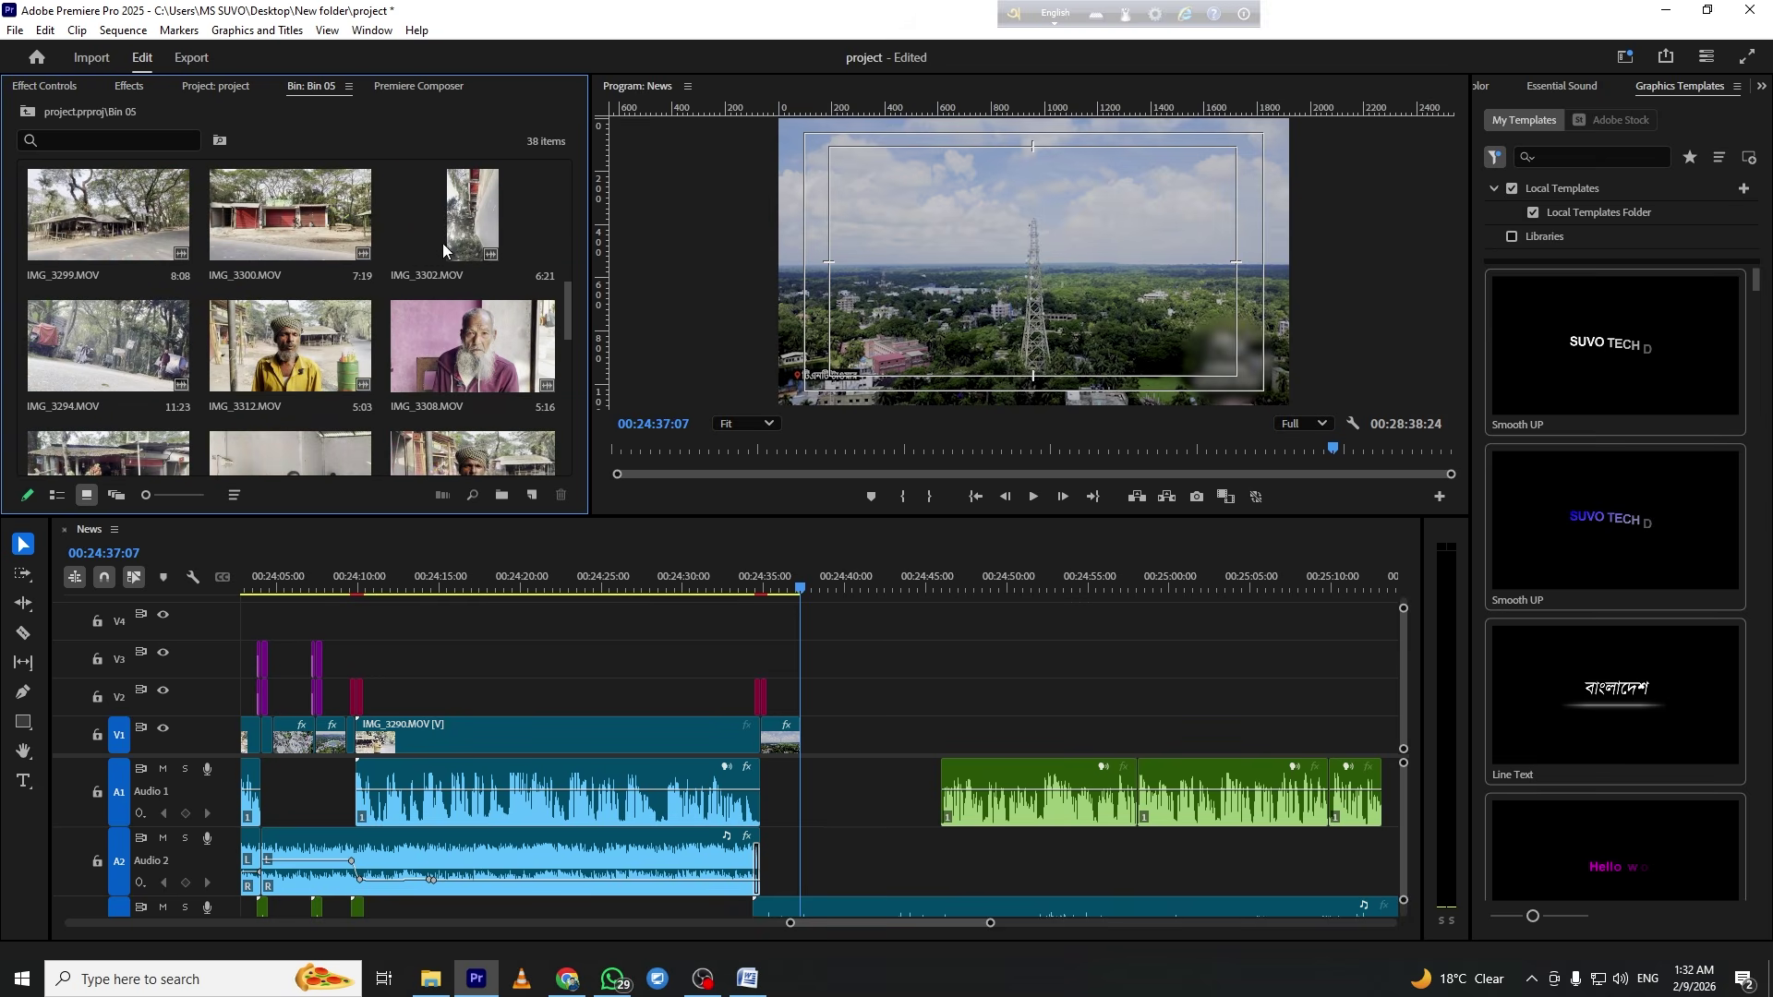
pyautogui.moveTo(89, 341); pyautogui.dragTo(891, 729)
pyautogui.press('g')
pyautogui.press('f')
# Play the cut from the end of the drone clip into IMG_3294.MOV
pyautogui.press('=')
pyautogui.press('=')
pyautogui.press('=')
pyautogui.press('=')
pyautogui.click(674, 576)
pyautogui.press('space')
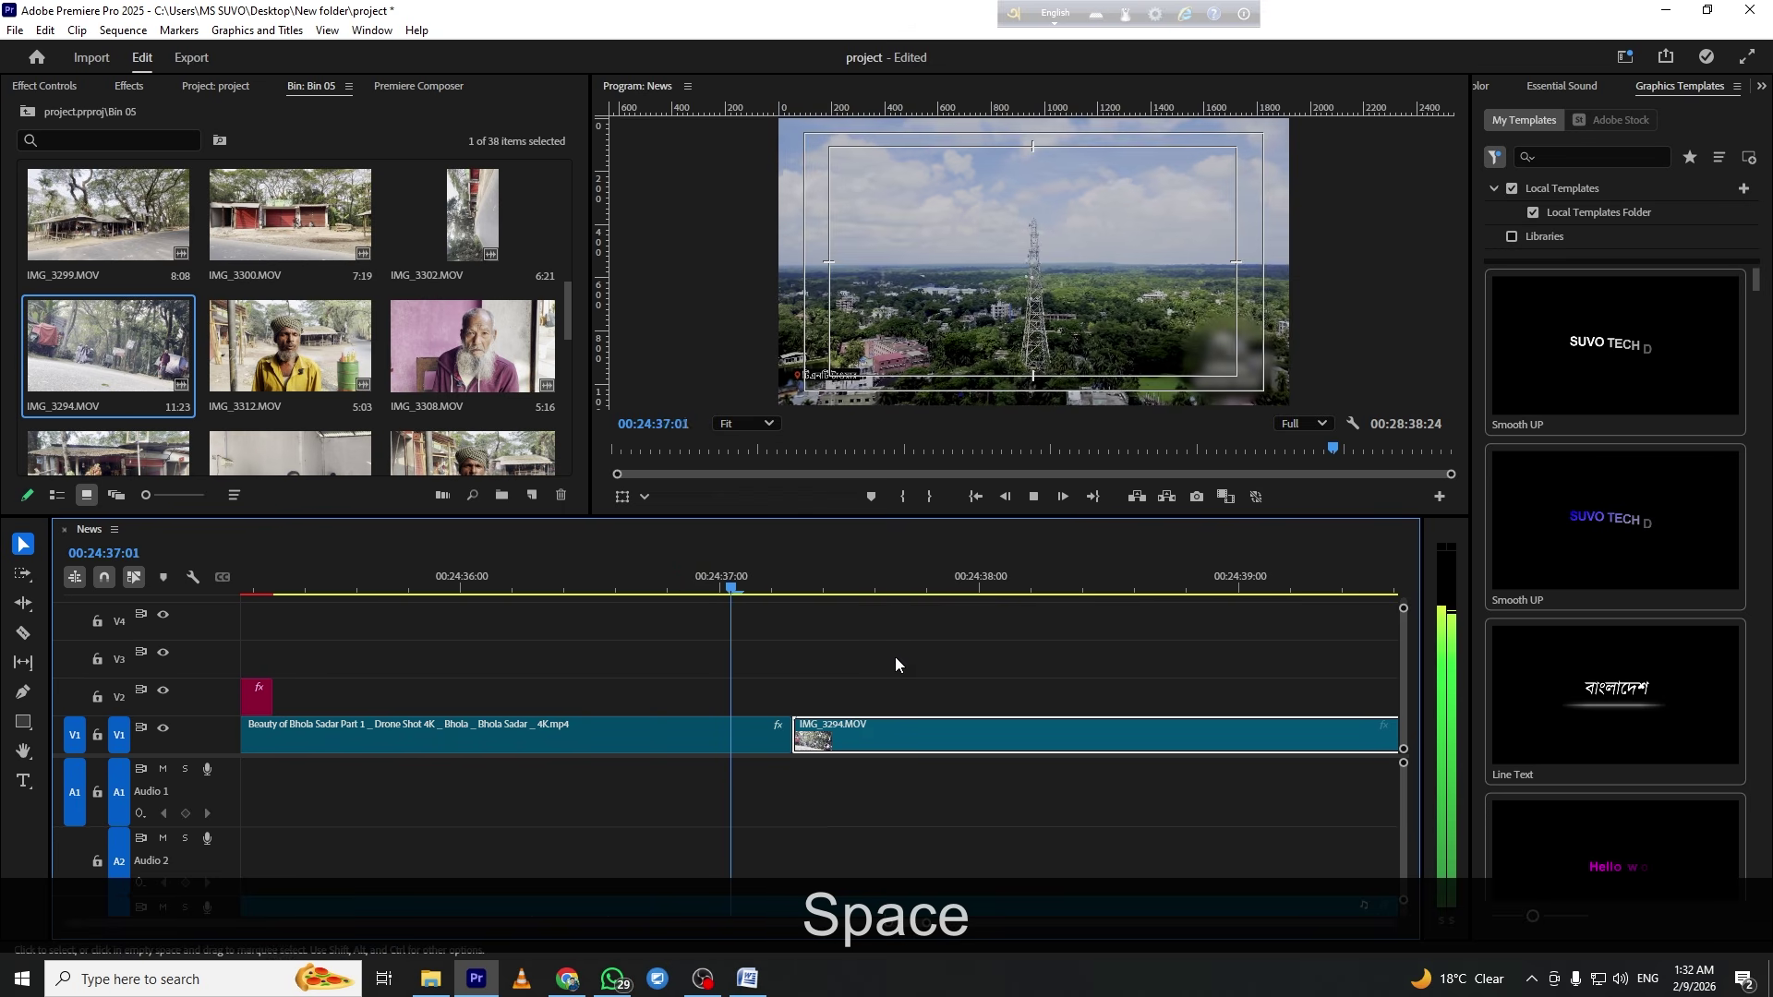
pyautogui.press('-')
pyautogui.press('-')
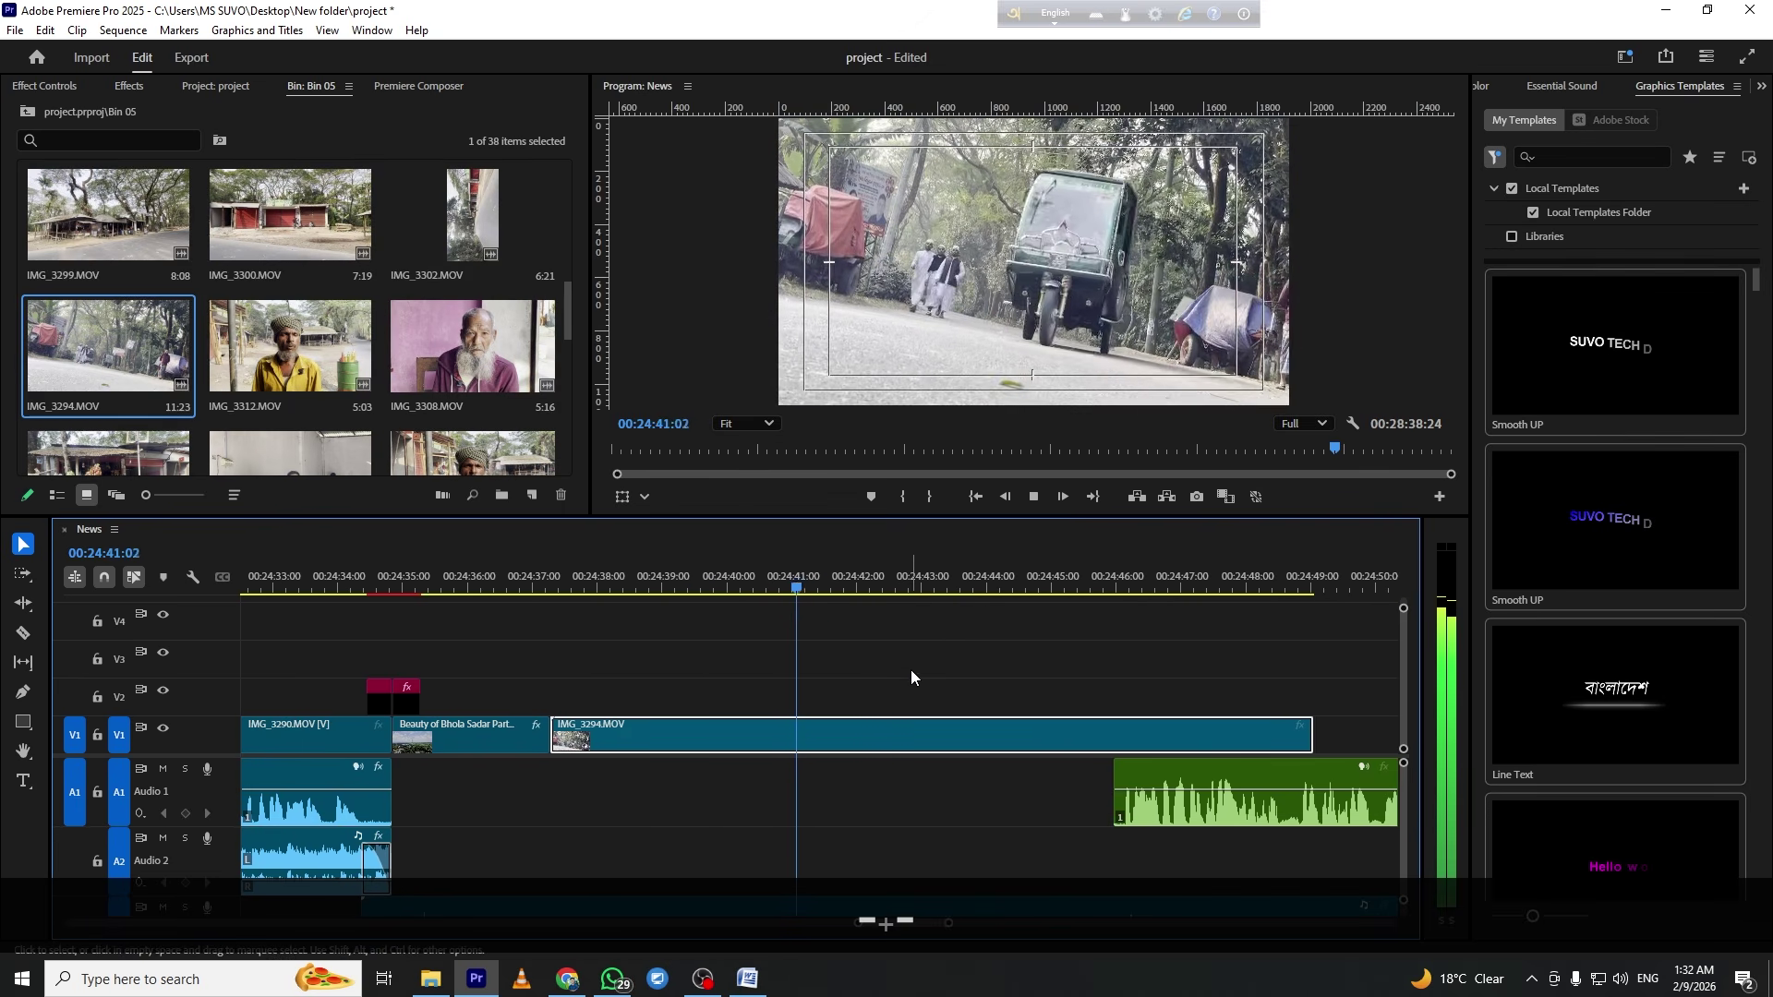
# Try to split IMG_3294.MOV on V1 partway through the clip
pyautogui.press('c')
pyautogui.click(787, 739)
pyautogui.hotkey('ctrl', 'z')
pyautogui.press('space')
# Move the next group of three voice clips on A1 earlier so that it starts together with IMG_3294.MOV
pyautogui.press('-')
pyautogui.press('-')
pyautogui.press('-')
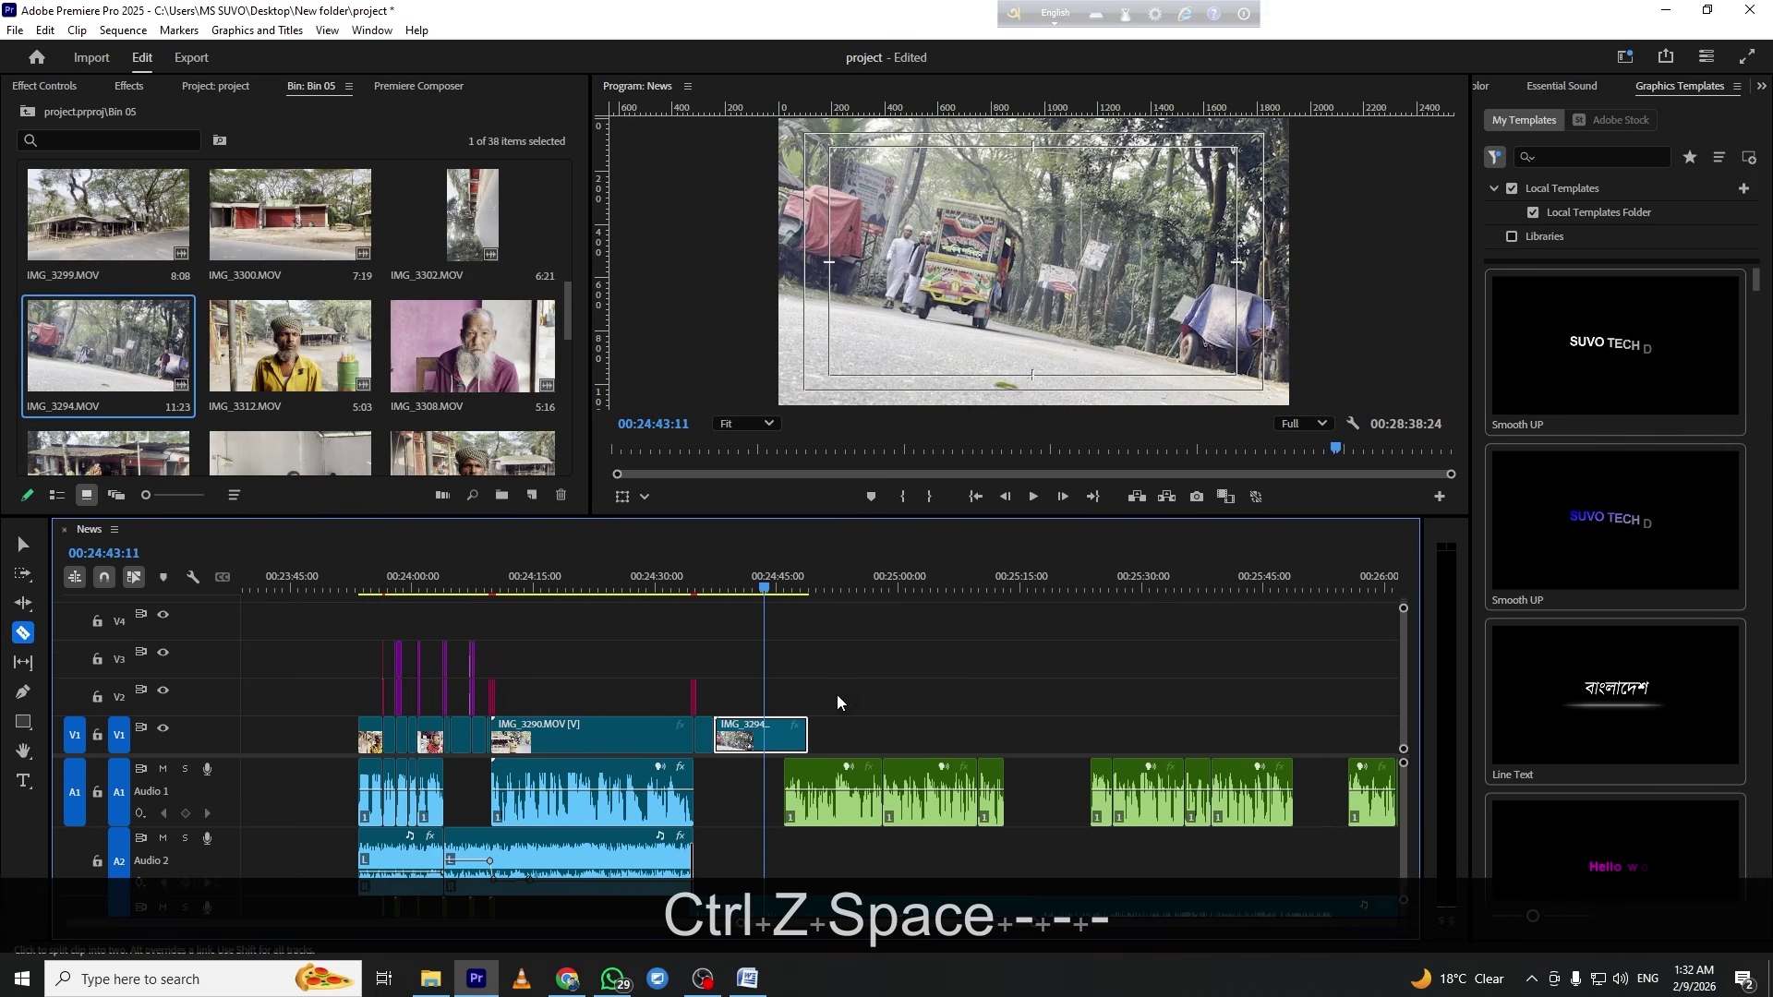
pyautogui.press('v')
pyautogui.press('-')
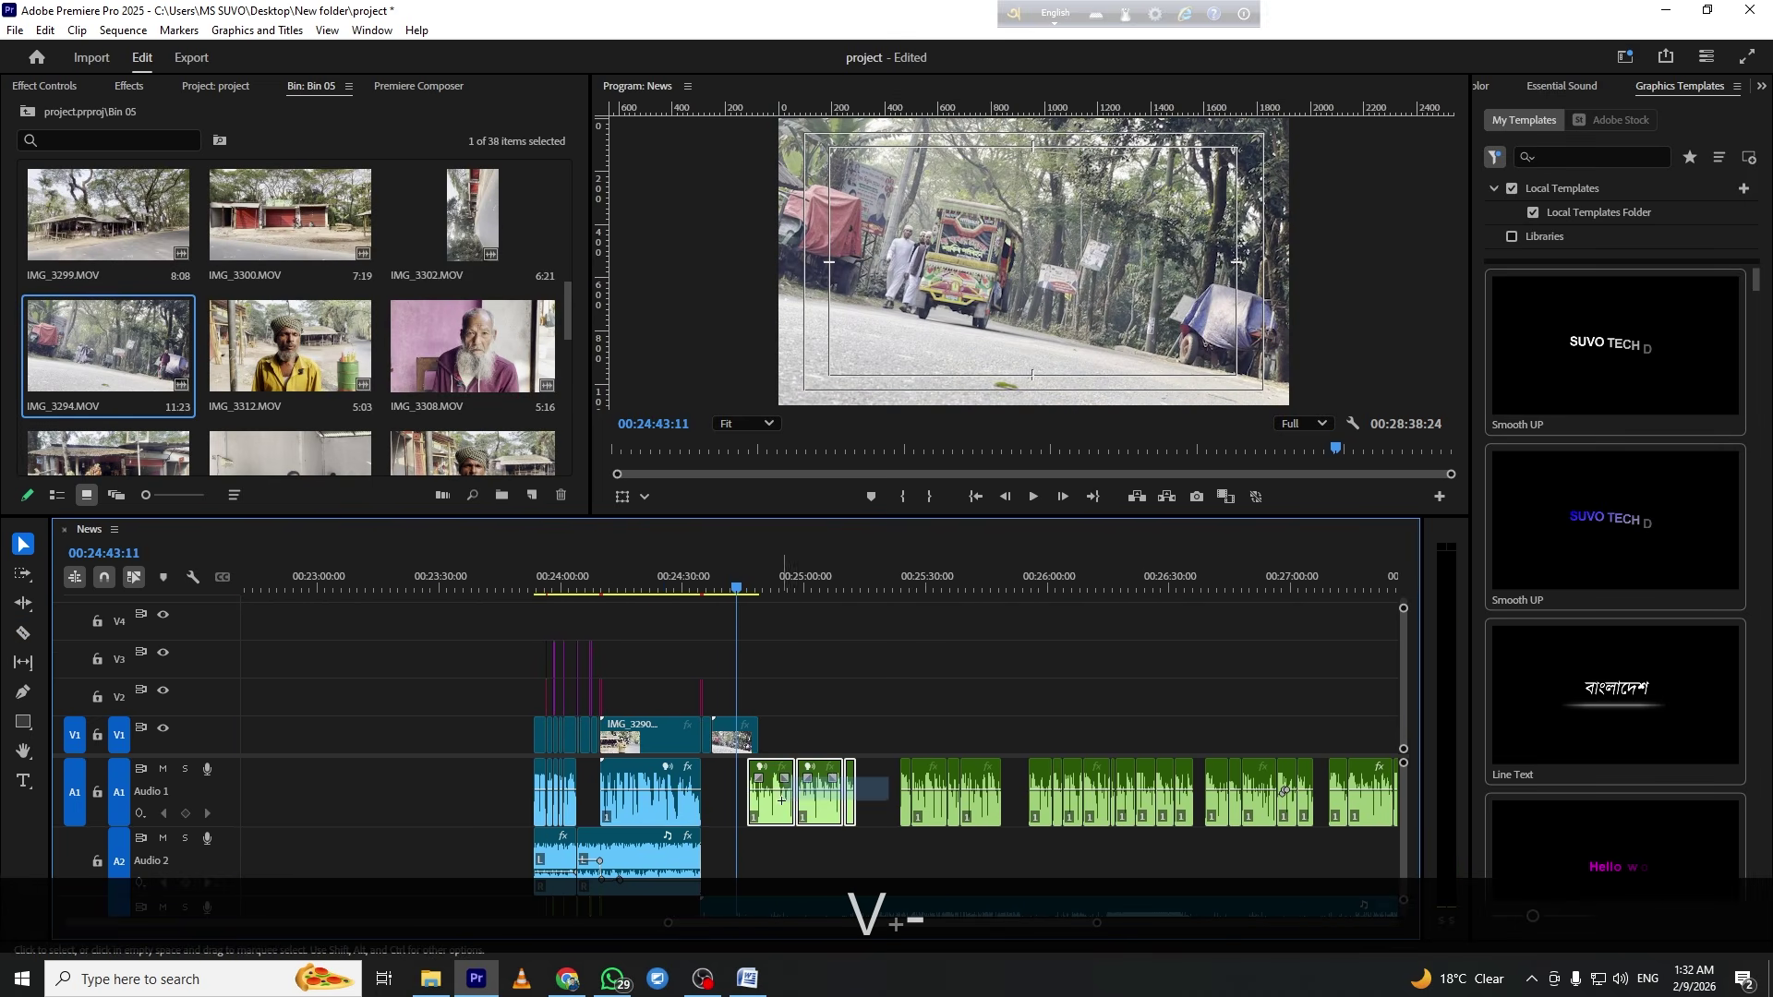
pyautogui.press('=')
pyautogui.press('=')
pyautogui.press('=')
pyautogui.moveTo(1016, 775); pyautogui.dragTo(836, 775)
pyautogui.click(677, 573)
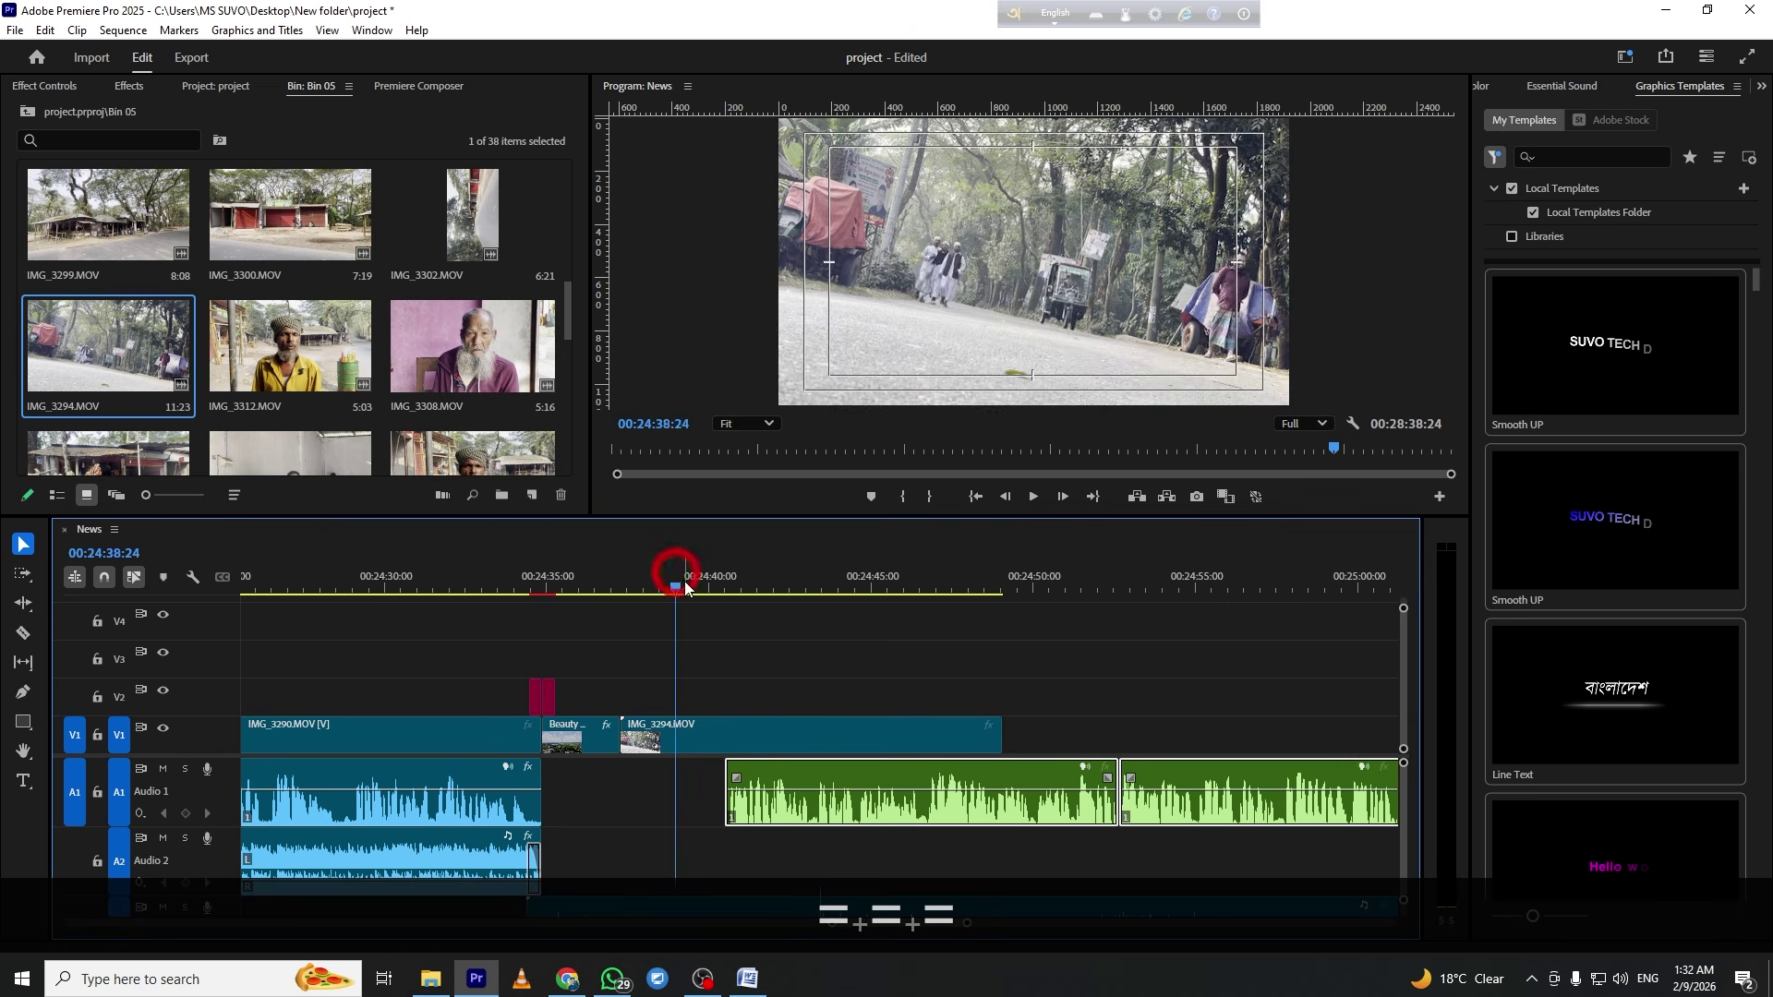
pyautogui.press('space')
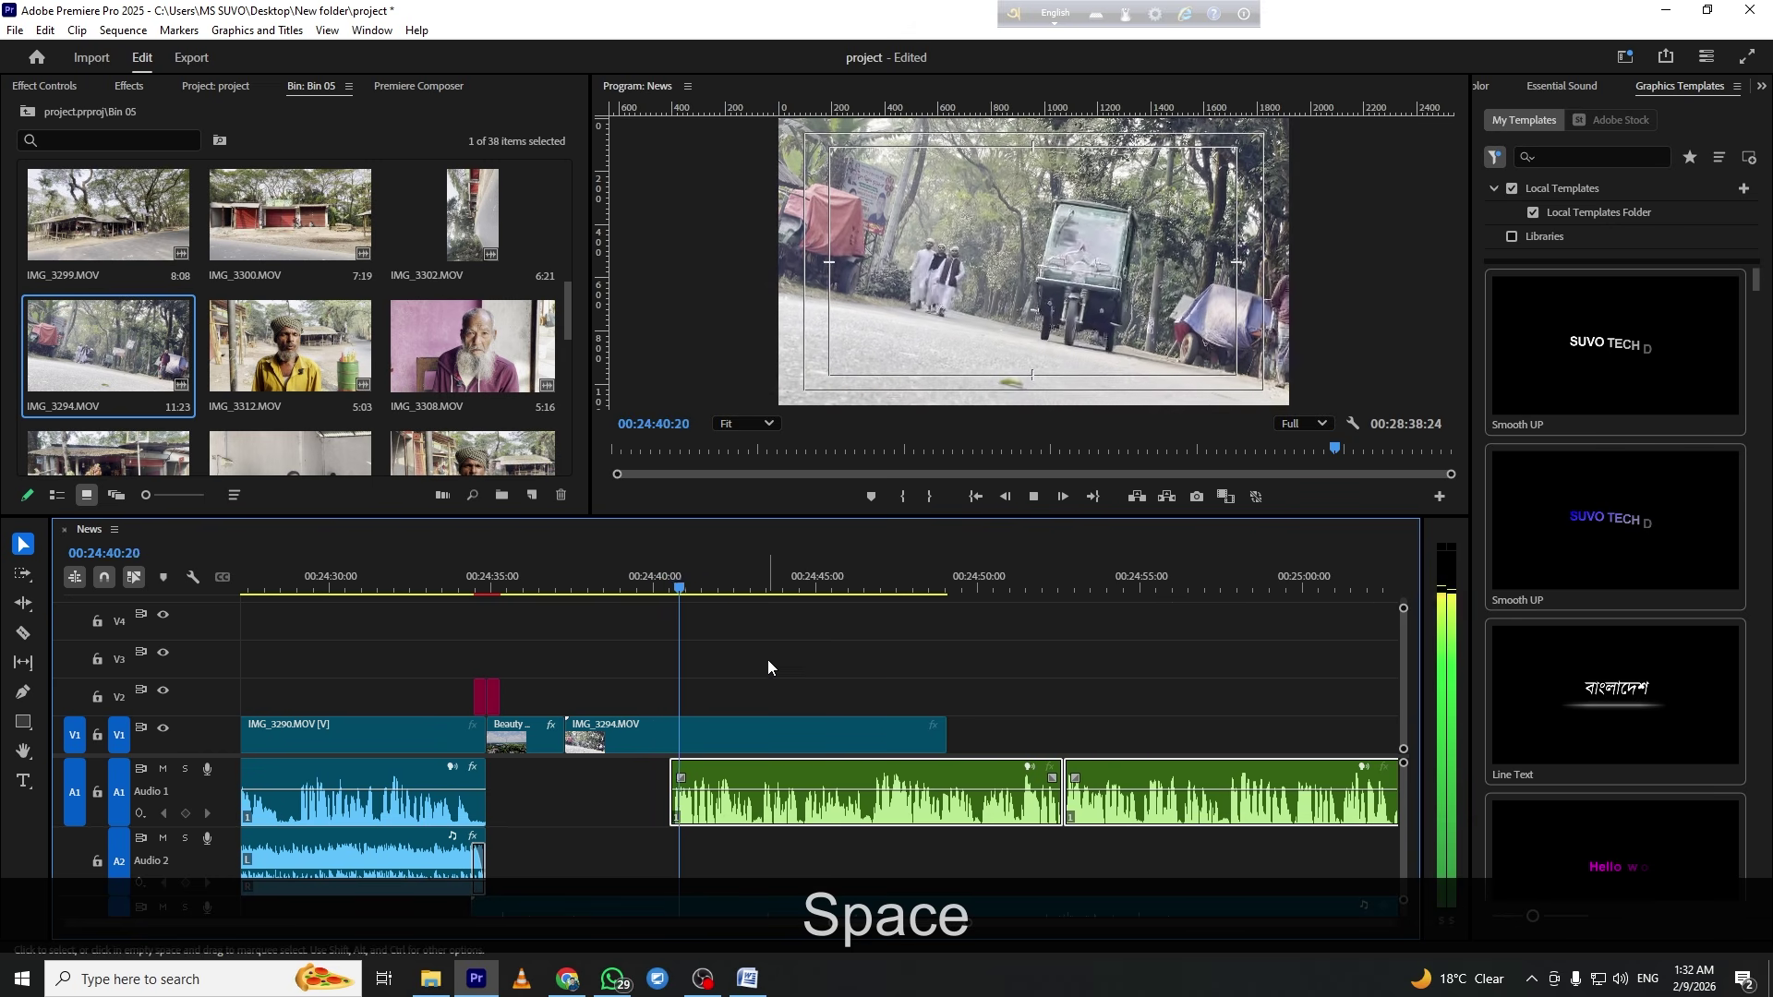
pyautogui.moveTo(755, 780); pyautogui.dragTo(634, 776)
# Play the drone section and keyframe the A3 music down to about -9.3 dB where the voice over IMG_3294.MOV begins
pyautogui.click(487, 583)
pyautogui.press('space')
pyautogui.press('=')
pyautogui.press('=')
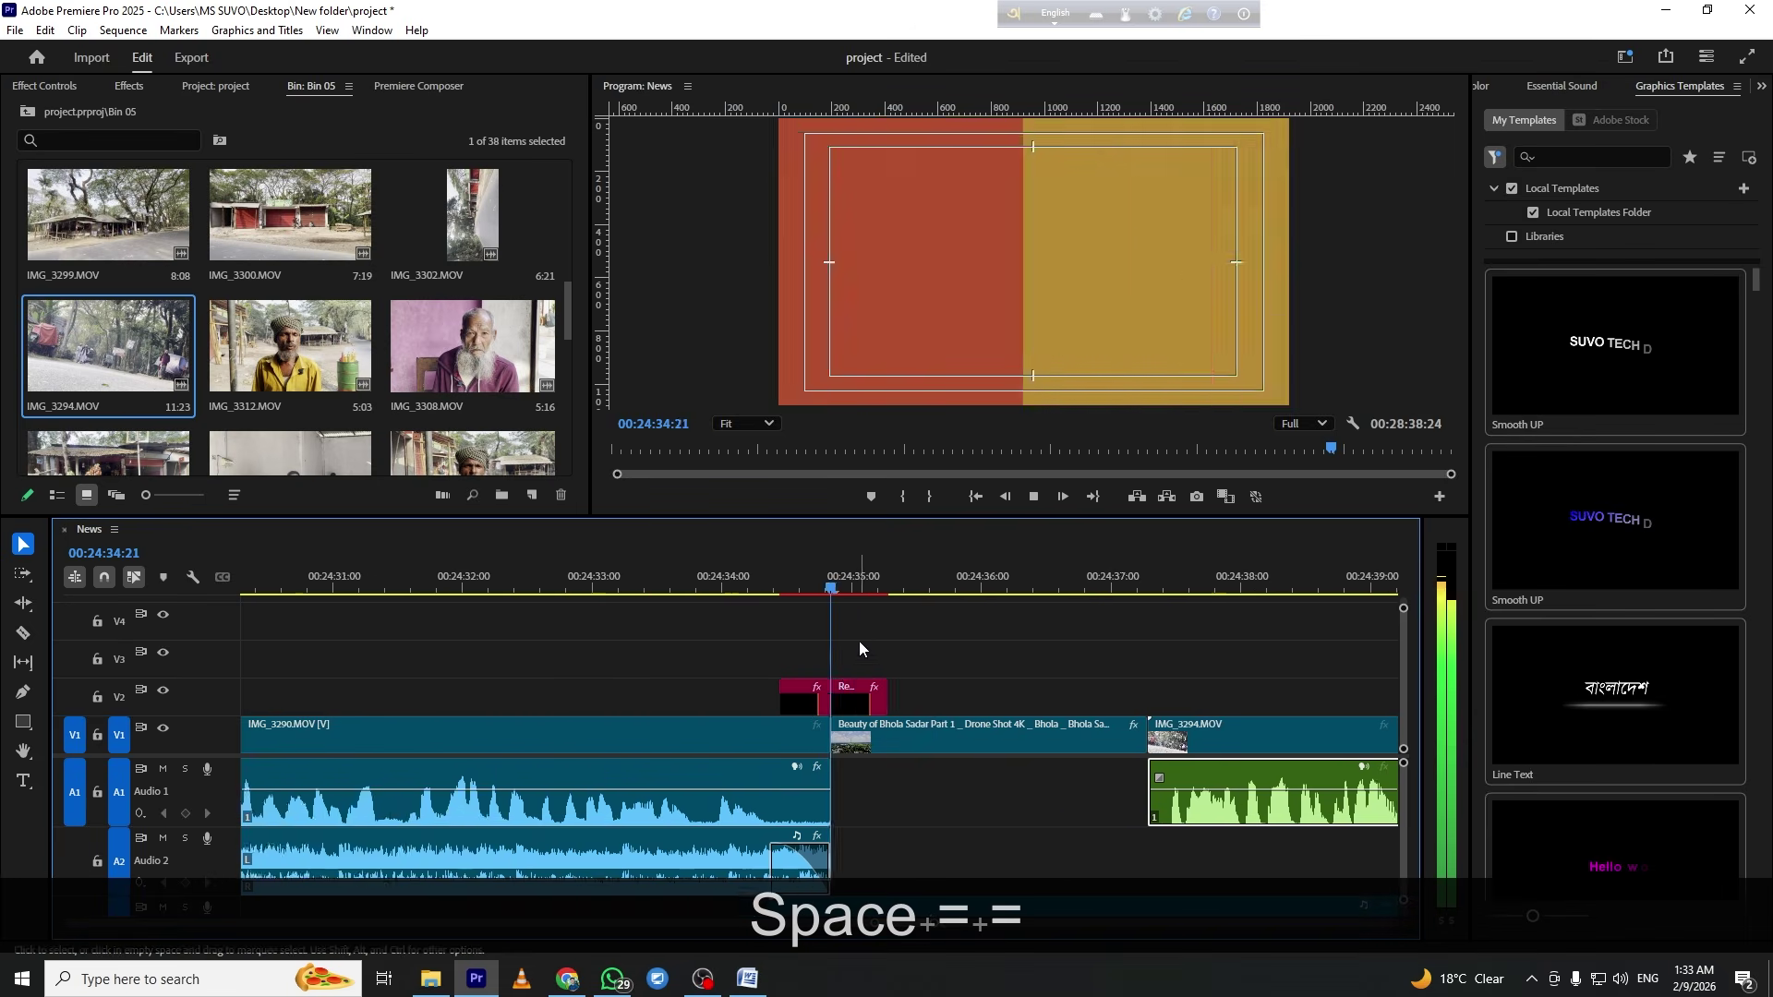
pyautogui.click(973, 634)
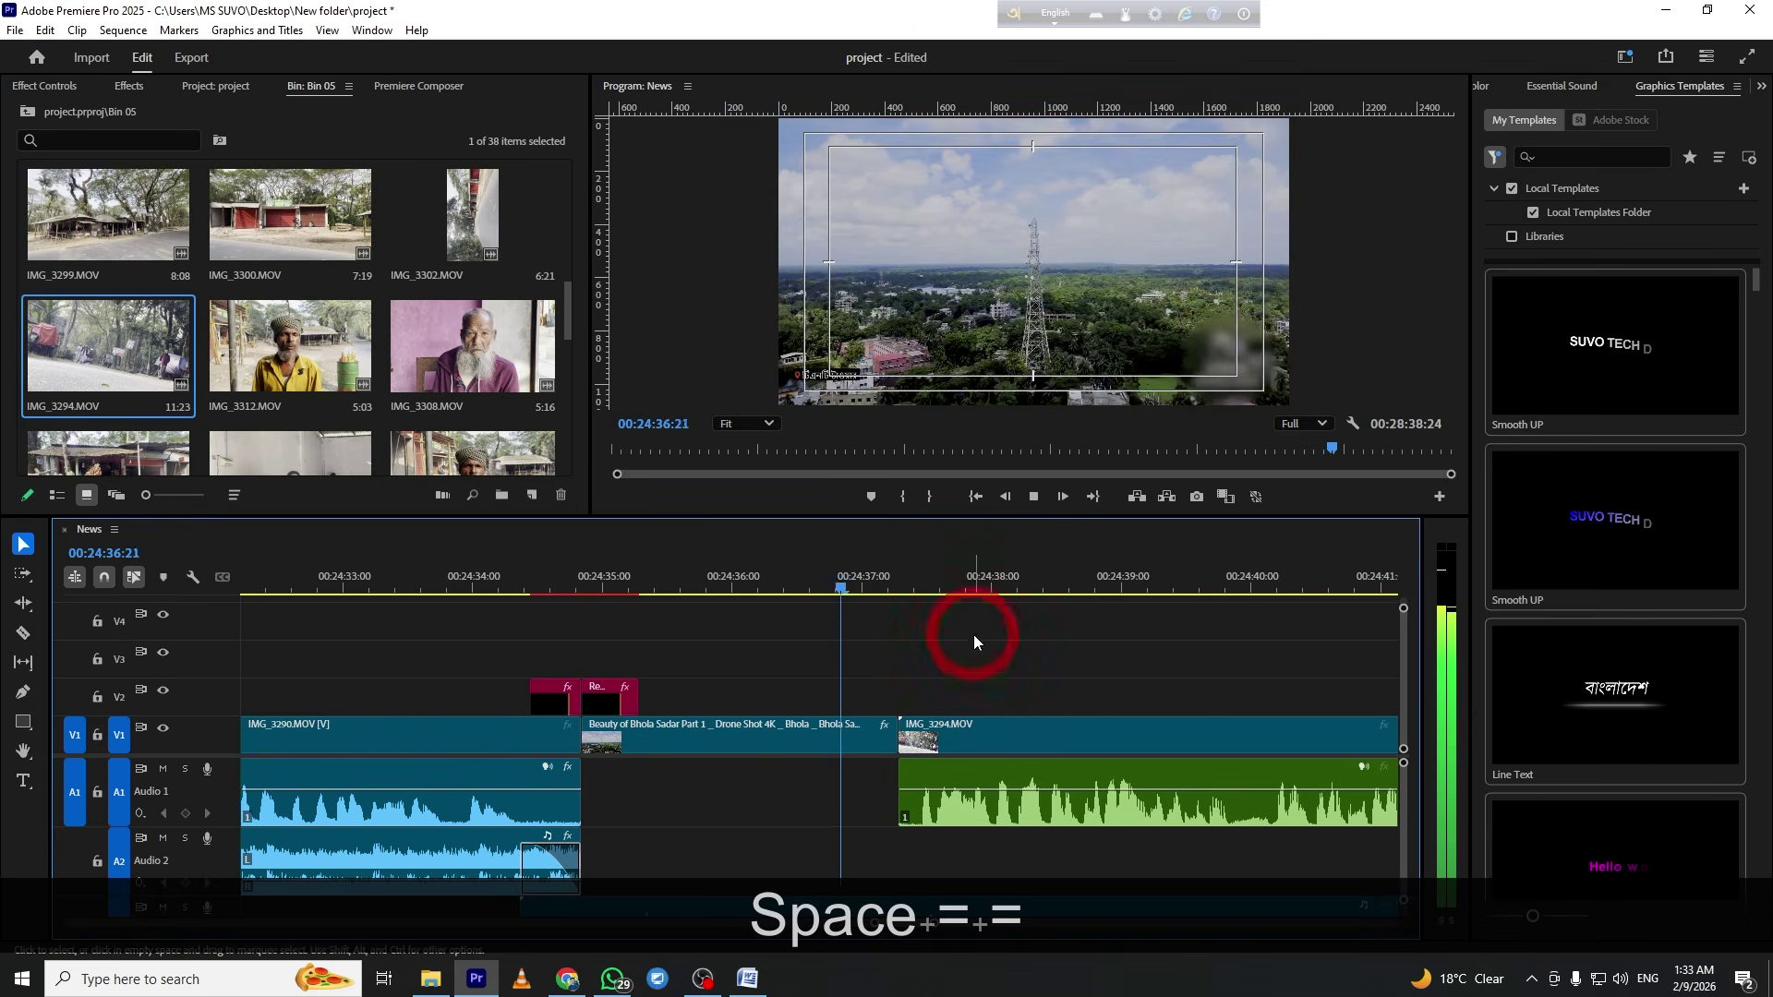
pyautogui.press('`')
pyautogui.press('space')
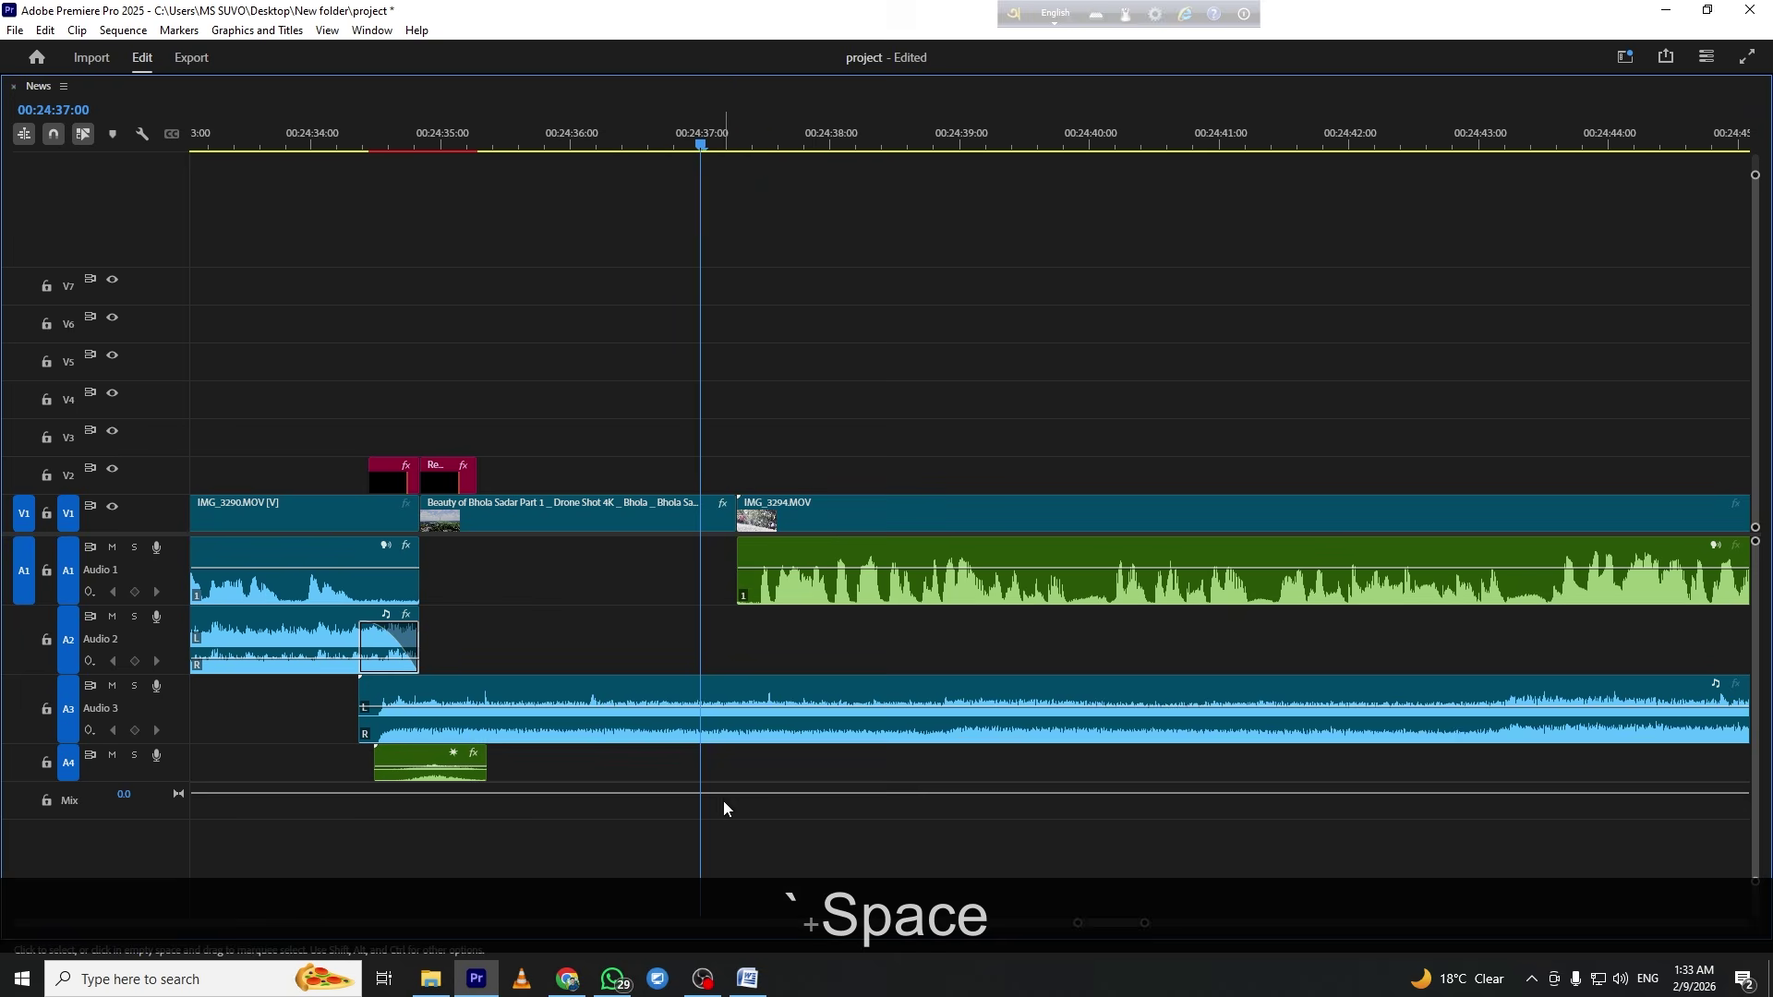
pyautogui.keyDown('ctrl'); pyautogui.click(725, 721); pyautogui.keyUp('ctrl')
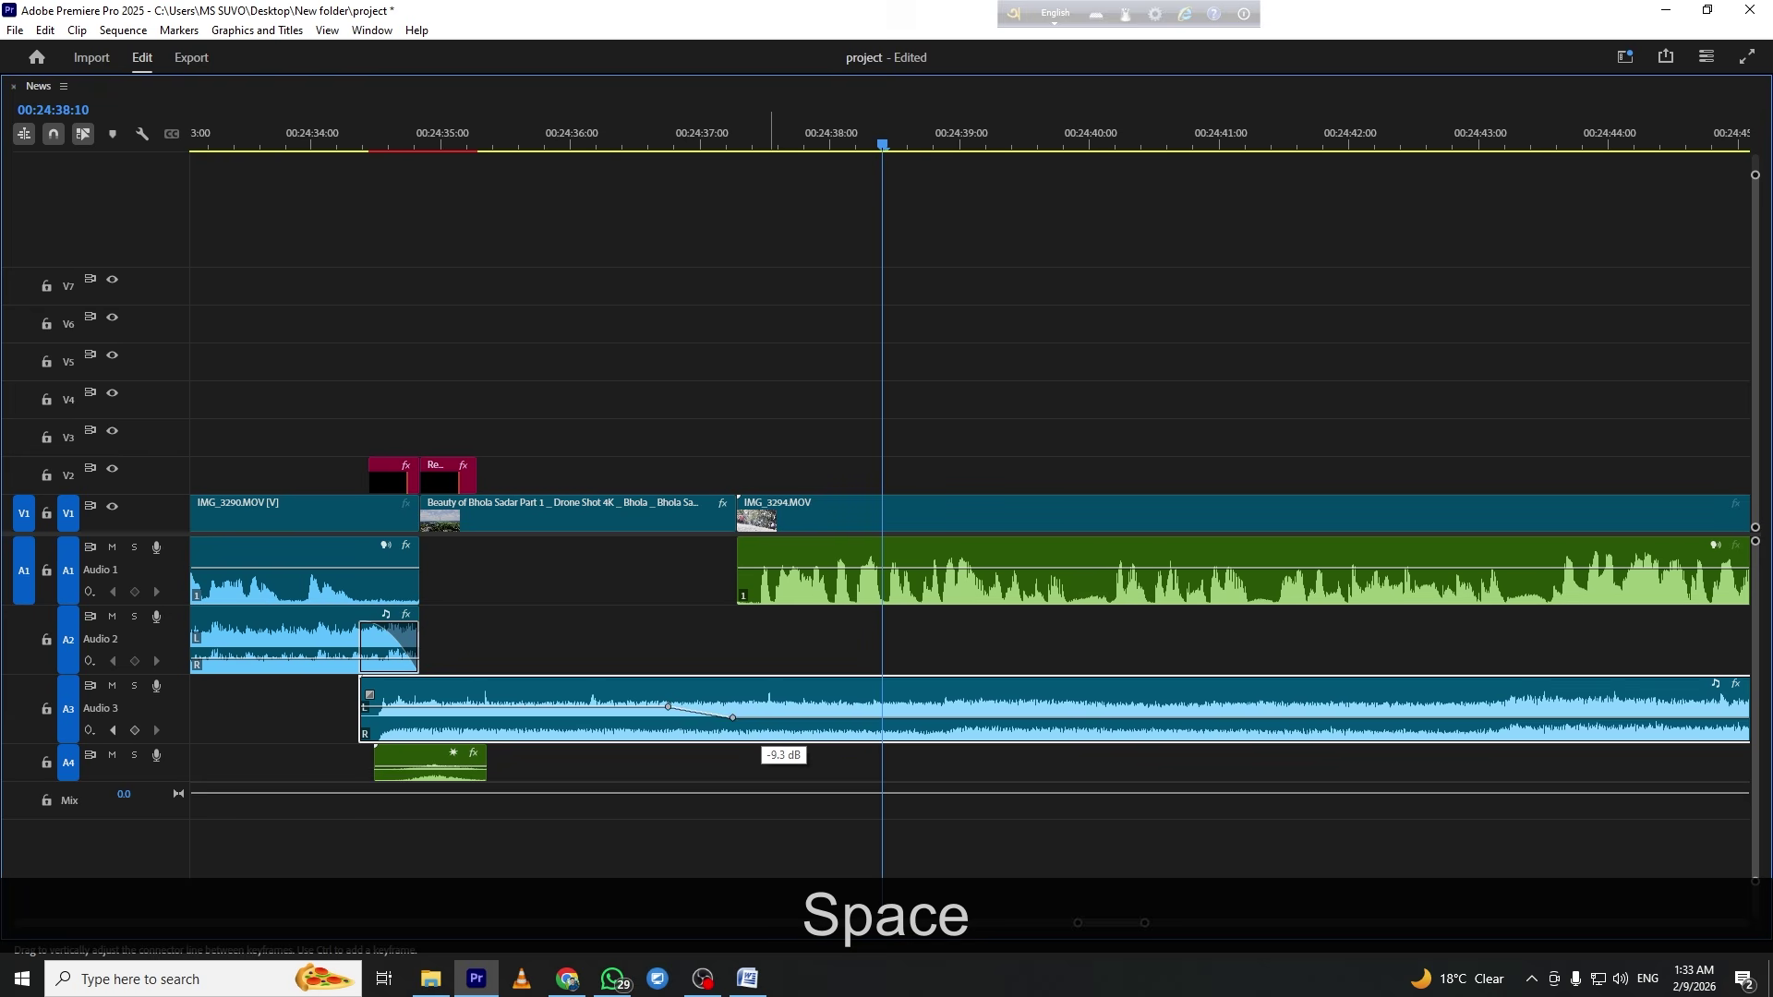
pyautogui.click(1096, 400)
# Listen to the voice over the lowered music and look over the remaining voice clips along the sequence
pyautogui.press('-')
pyautogui.press('-')
pyautogui.press('-')
pyautogui.press('-')
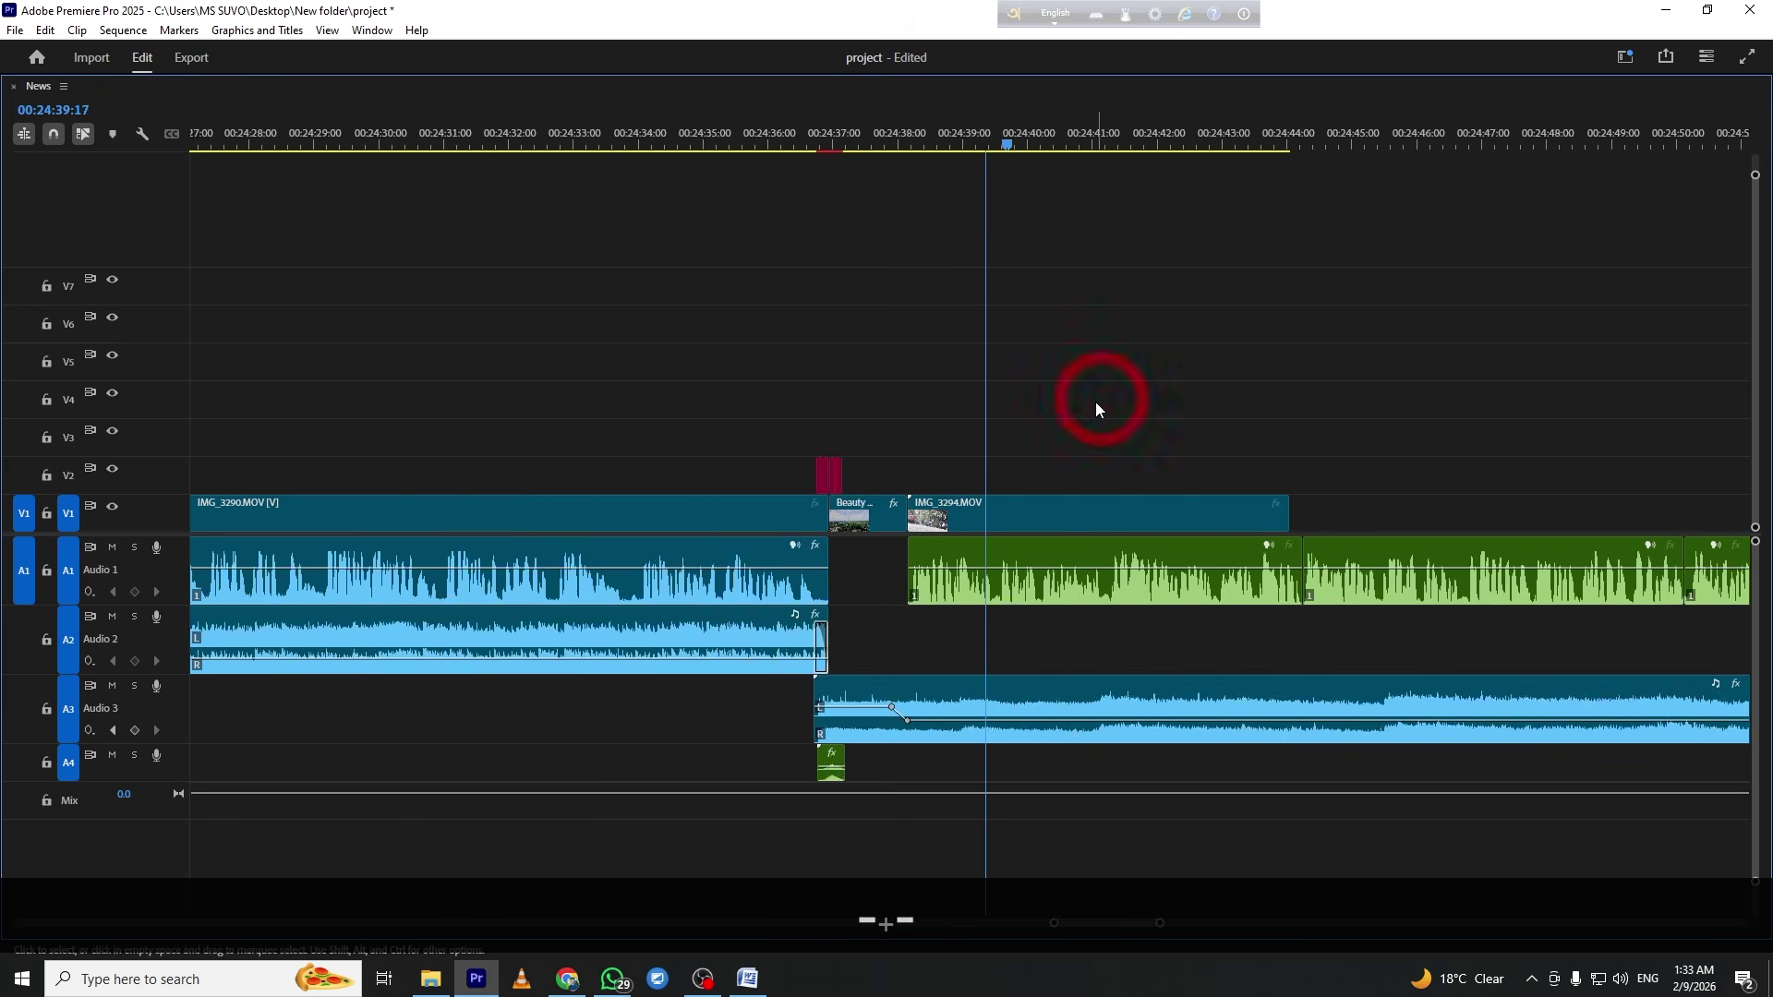
pyautogui.press('-')
pyautogui.press('space')
pyautogui.click(993, 133)
pyautogui.press('space')
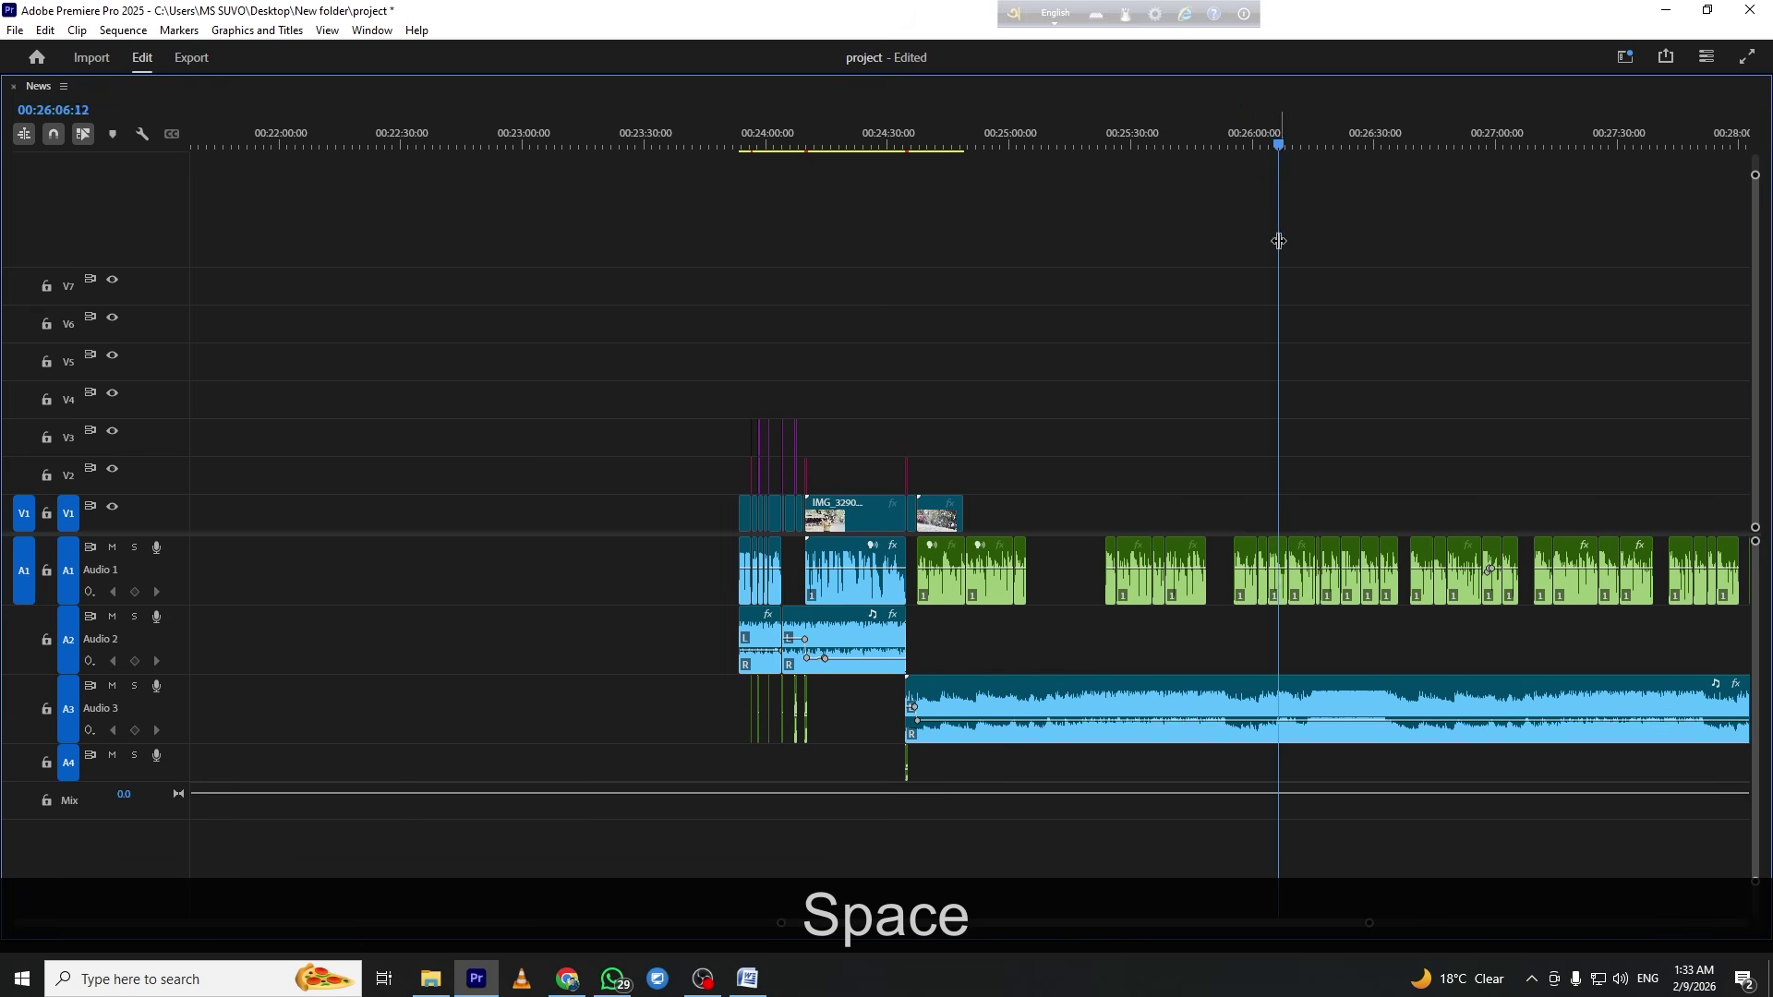
# Copy the Multiband Compressor and Parametric Equalizer effects from the audio of IMG_3290.MOV
pyautogui.press('`')
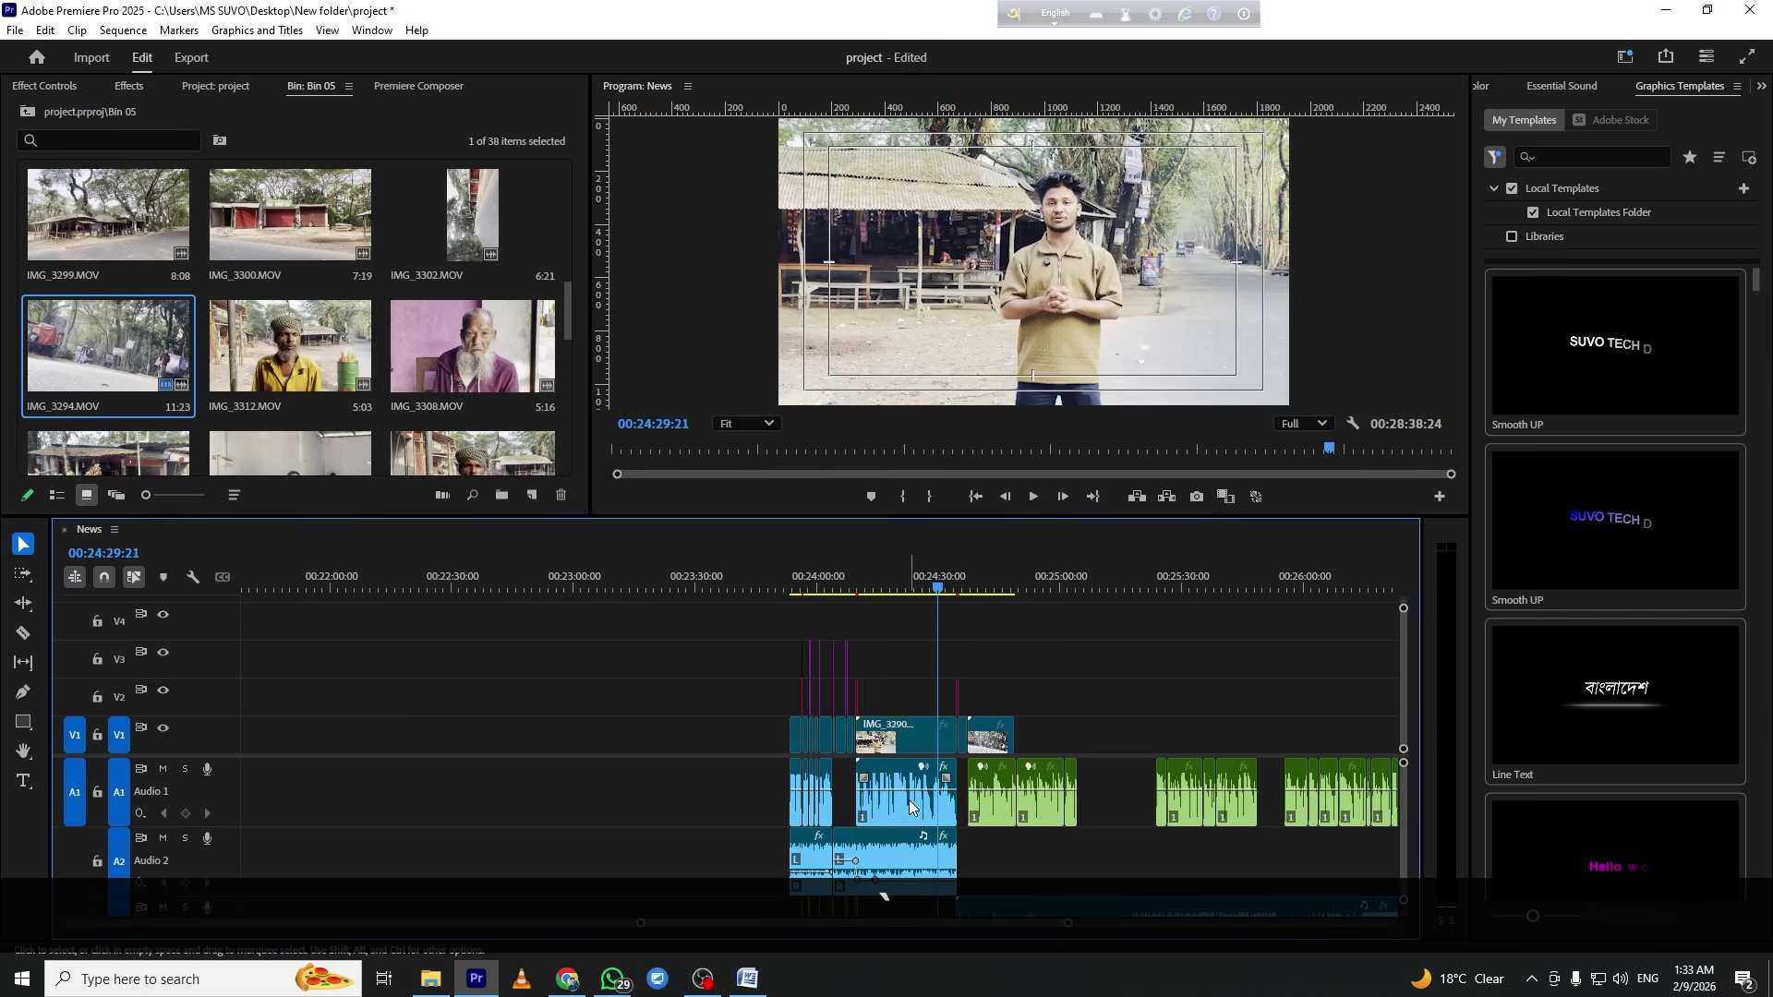
pyautogui.click(70, 84)
pyautogui.scroll(-5, 103, 313)
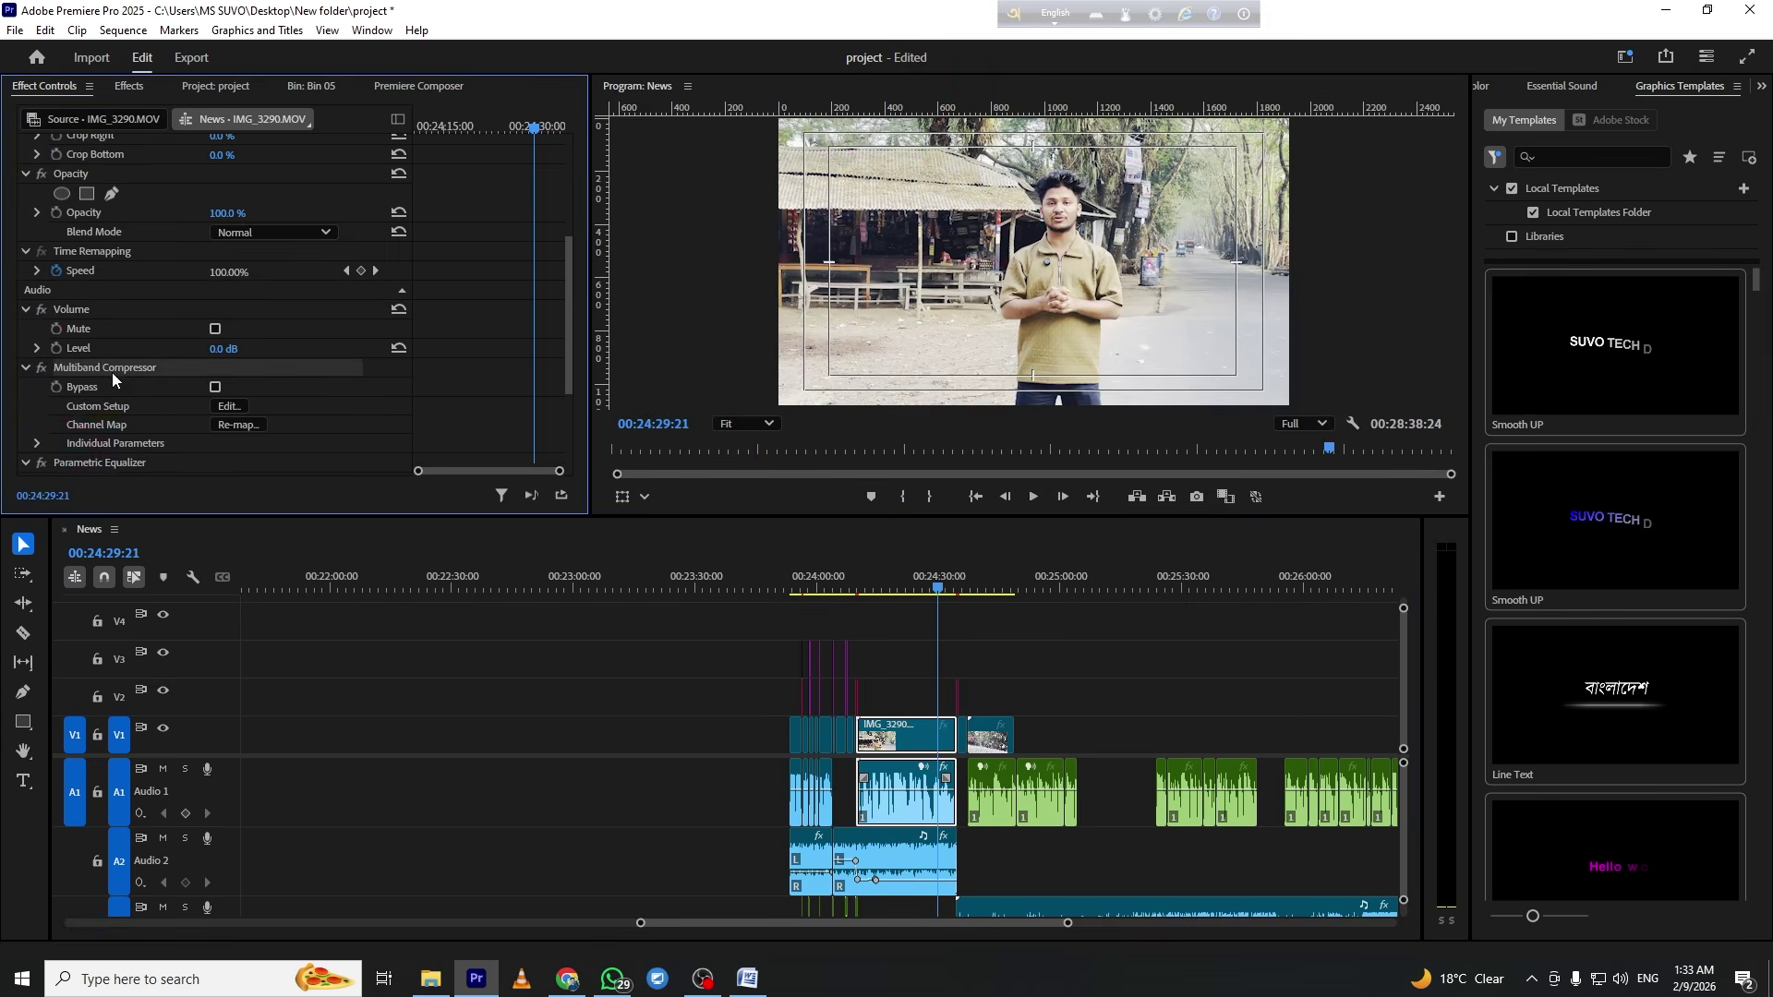
pyautogui.scroll(-2, 113, 375)
pyautogui.keyDown('ctrl'); pyautogui.click(119, 389); pyautogui.keyUp('ctrl')
pyautogui.hotkey('ctrl', 'c')
pyautogui.scroll(-1, 829, 698)
pyautogui.scroll(-1, 829, 698)
# Paste the copied effects onto the Recording.m4a voice clip beneath IMG_3294.MOV and play it
pyautogui.click(820, 580)
pyautogui.press('=')
pyautogui.press('=')
pyautogui.click(822, 817)
pyautogui.hotkey('ctrl', 'v')
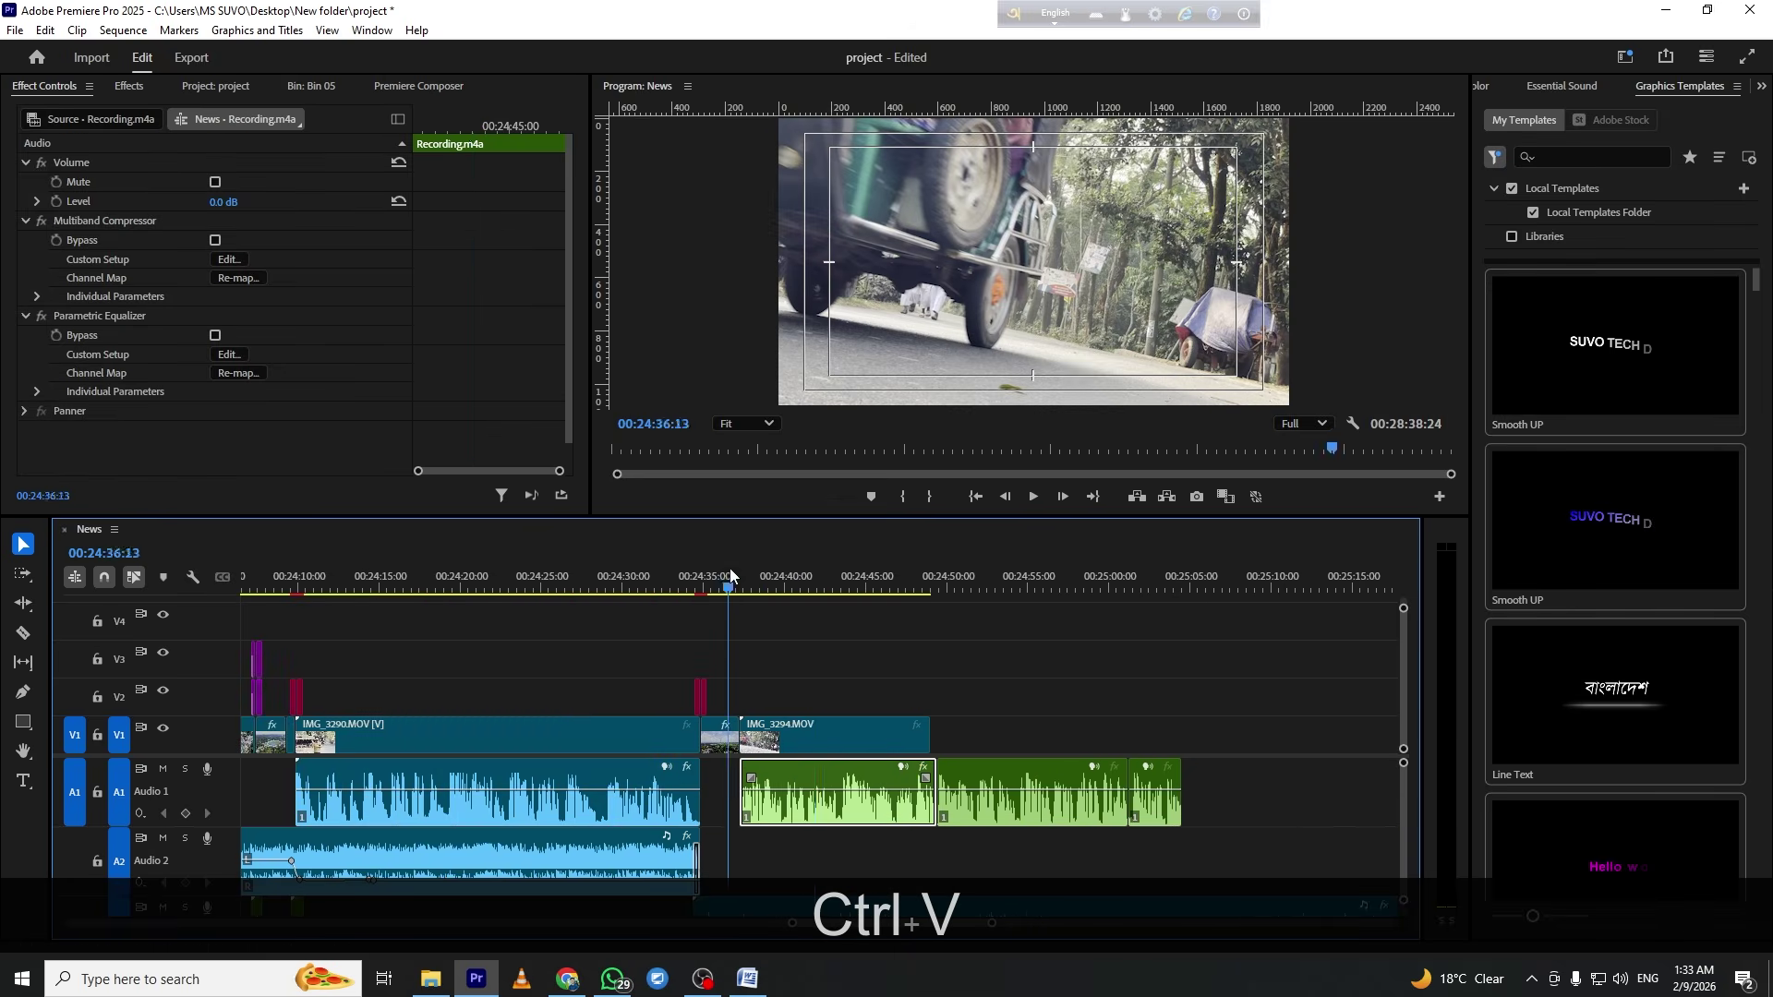
pyautogui.press('space')
pyautogui.click(895, 640)
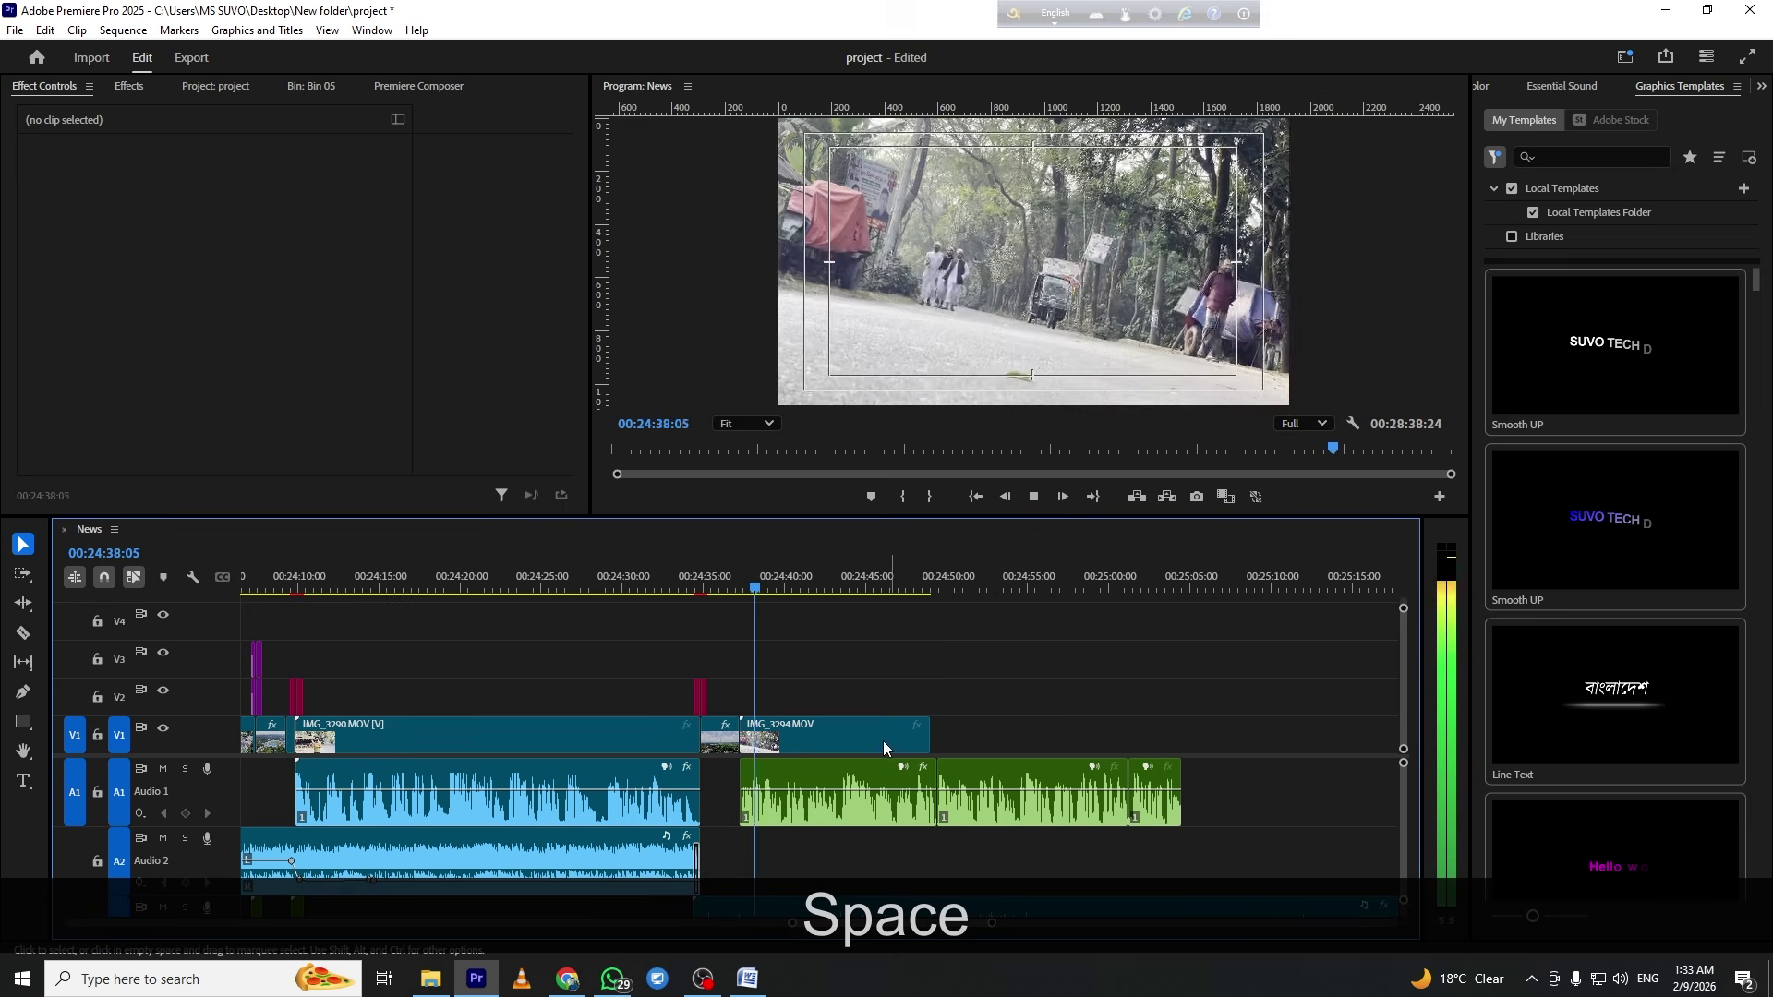
# Review the voice clip's Parametric Equalizer, set its Multiband Compressor output gain to -5 dB, and replay the voice
pyautogui.click(859, 813)
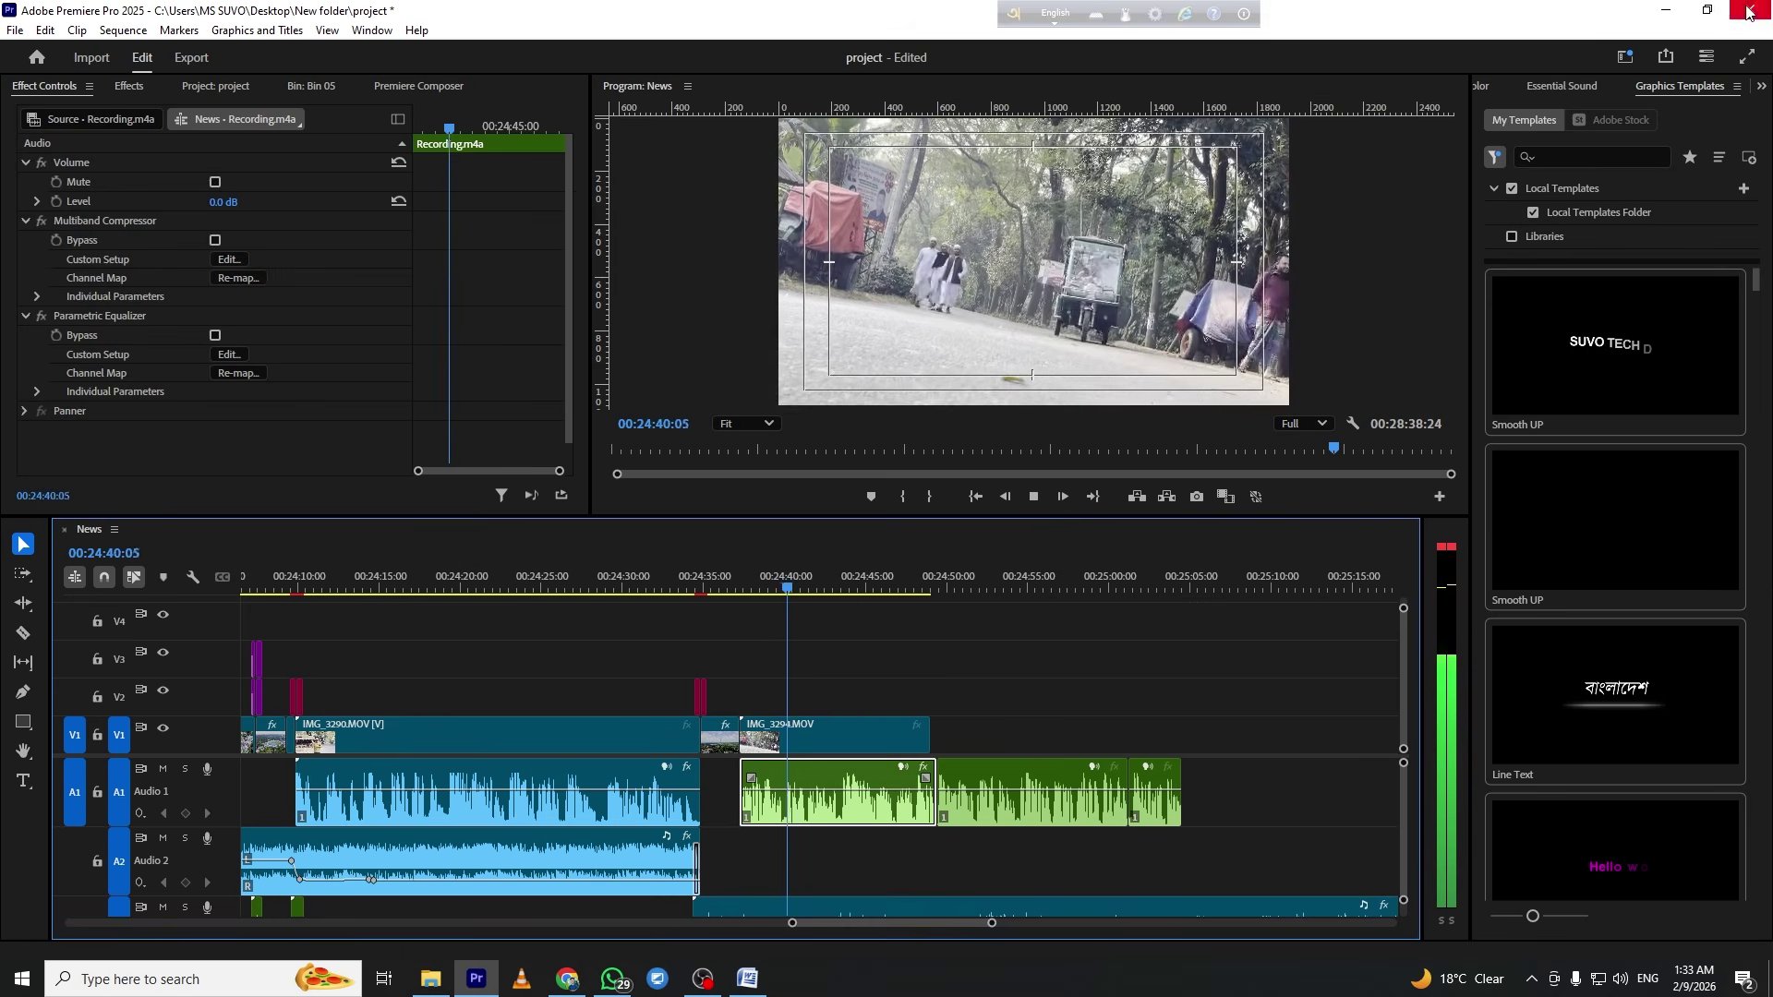
pyautogui.click(229, 355)
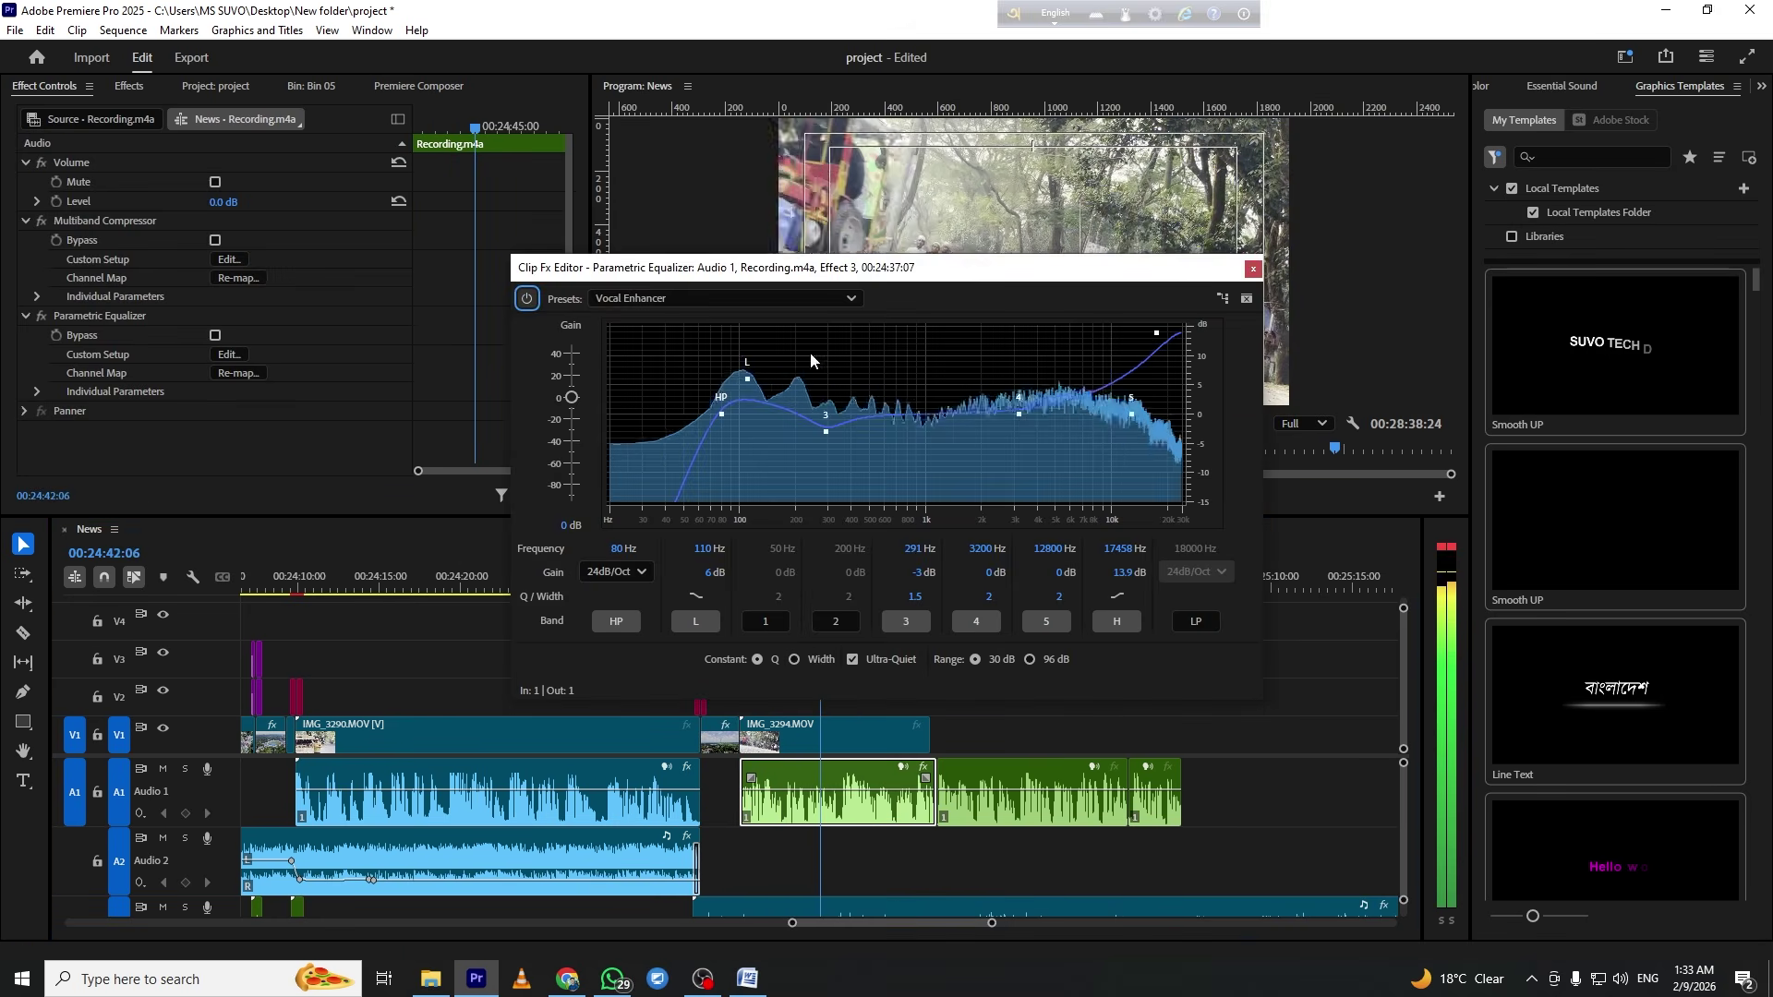
pyautogui.click(1252, 270)
pyautogui.click(230, 260)
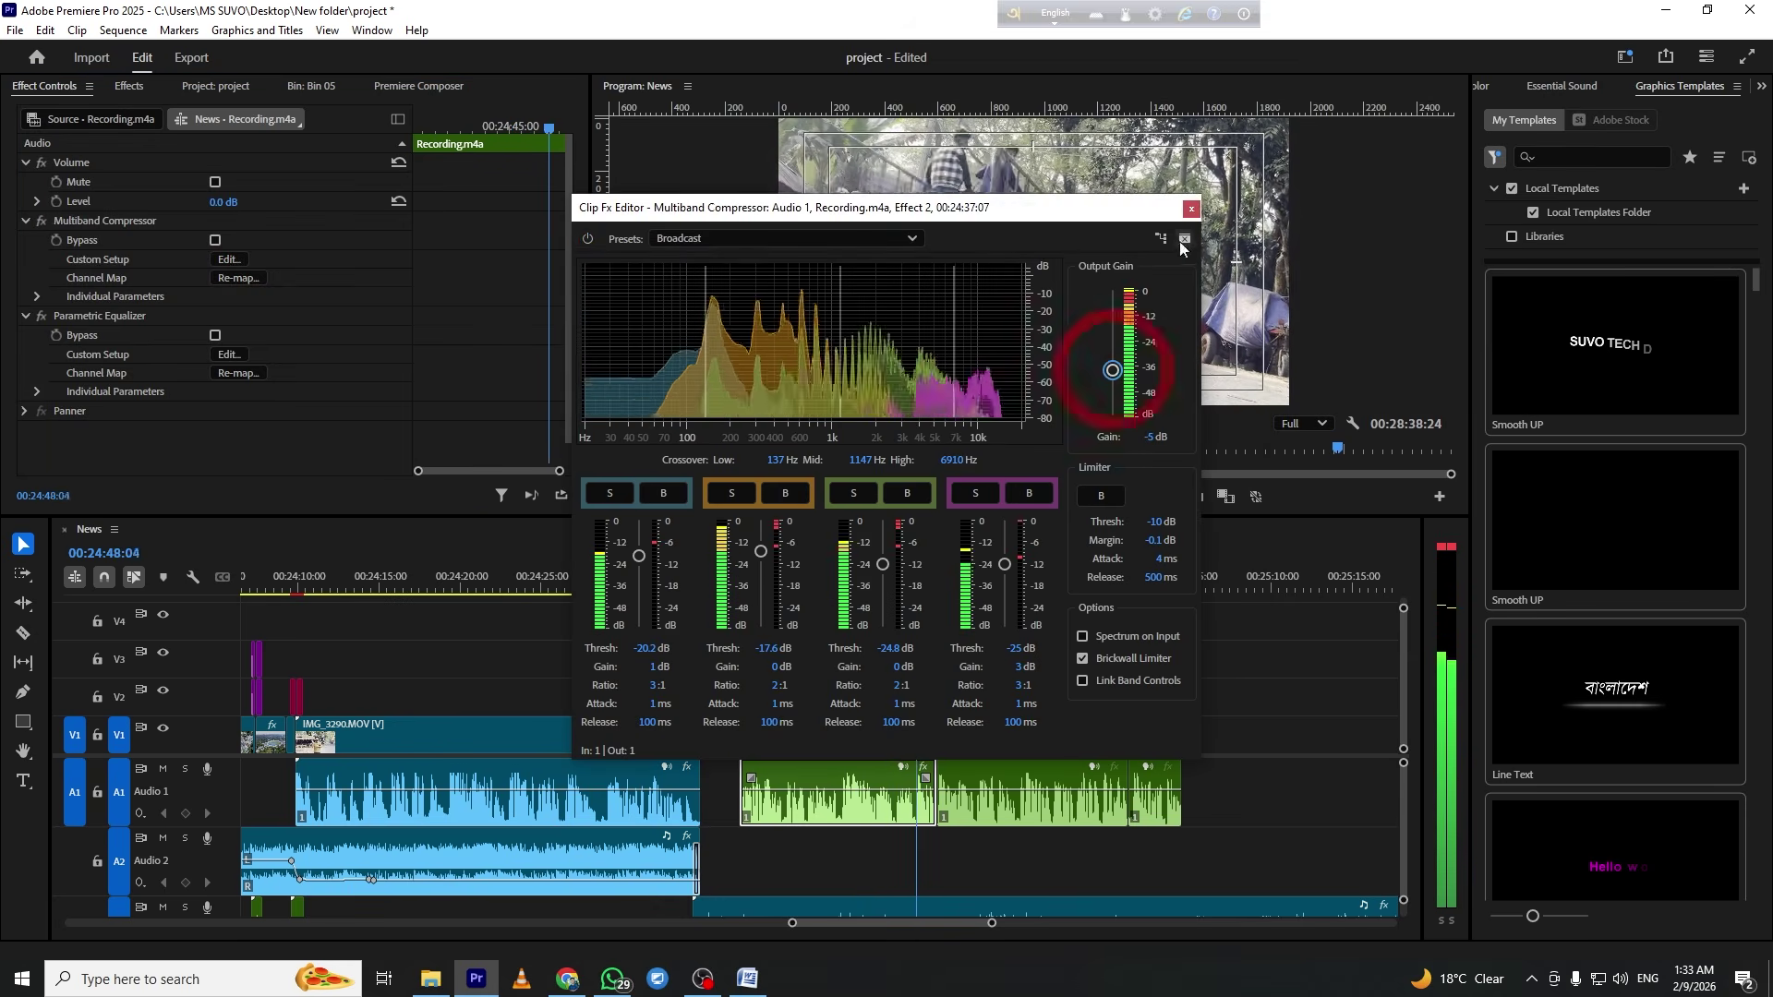
pyautogui.click(1191, 207)
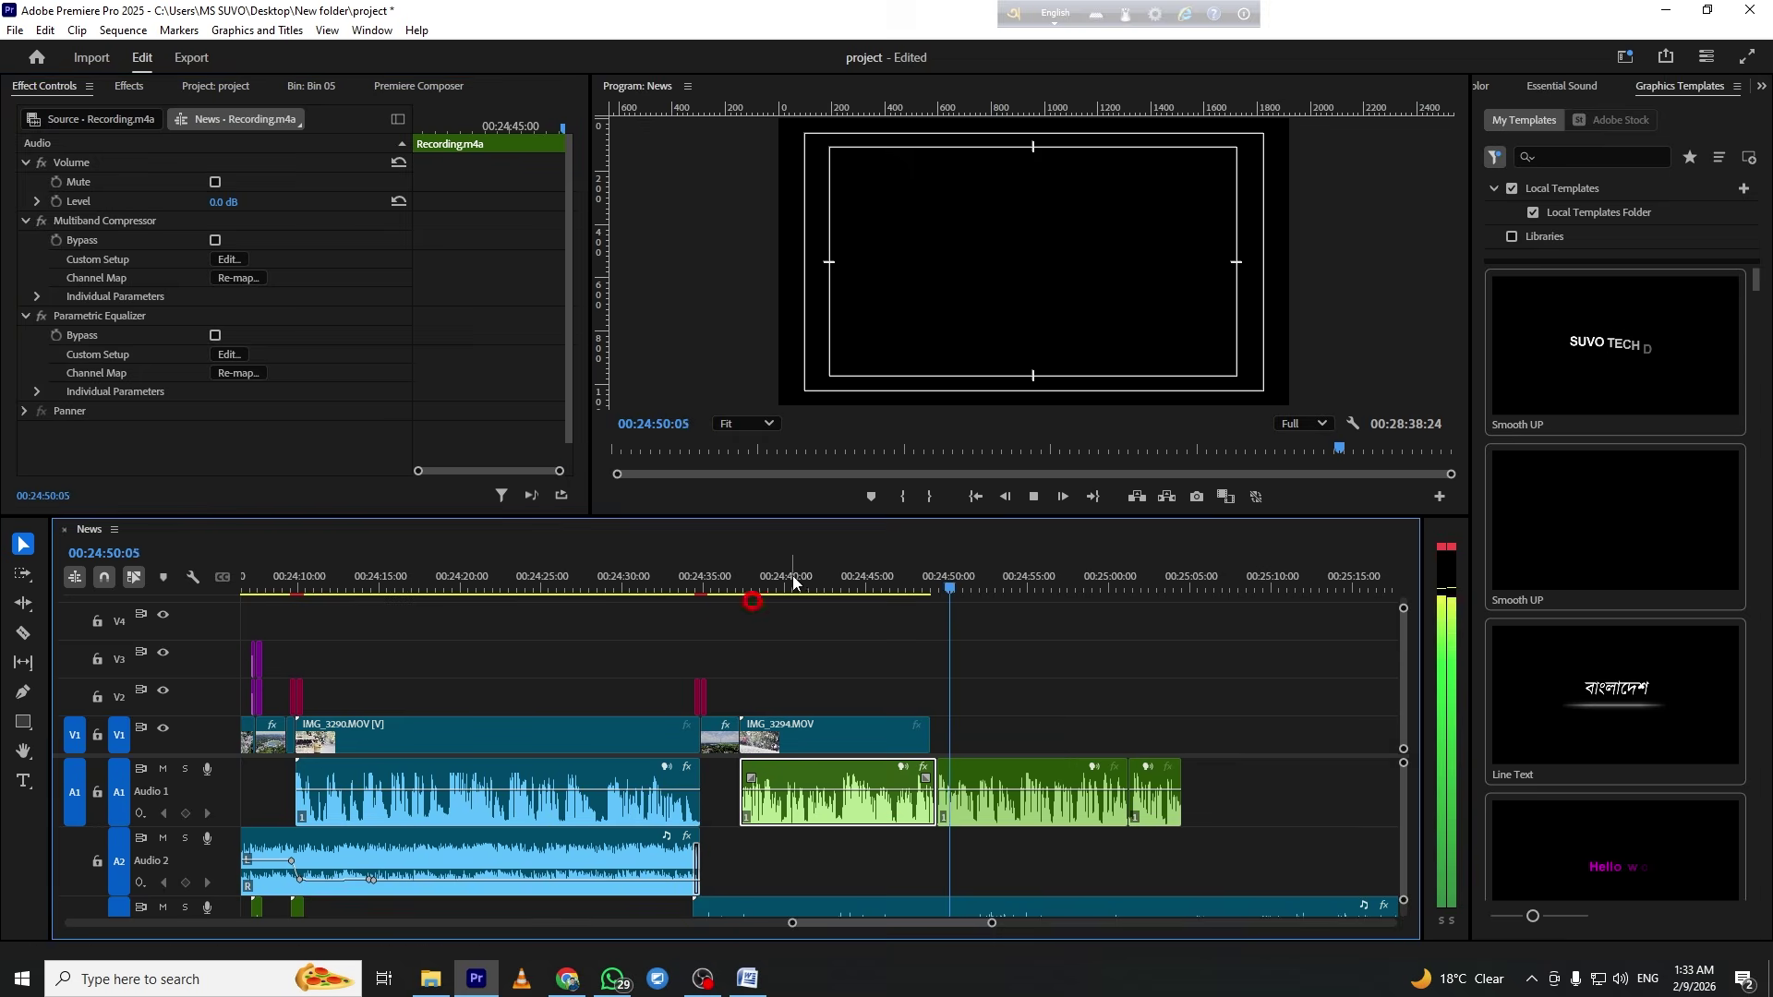
pyautogui.moveTo(792, 574); pyautogui.dragTo(750, 606)
pyautogui.press('space')
pyautogui.press('space')
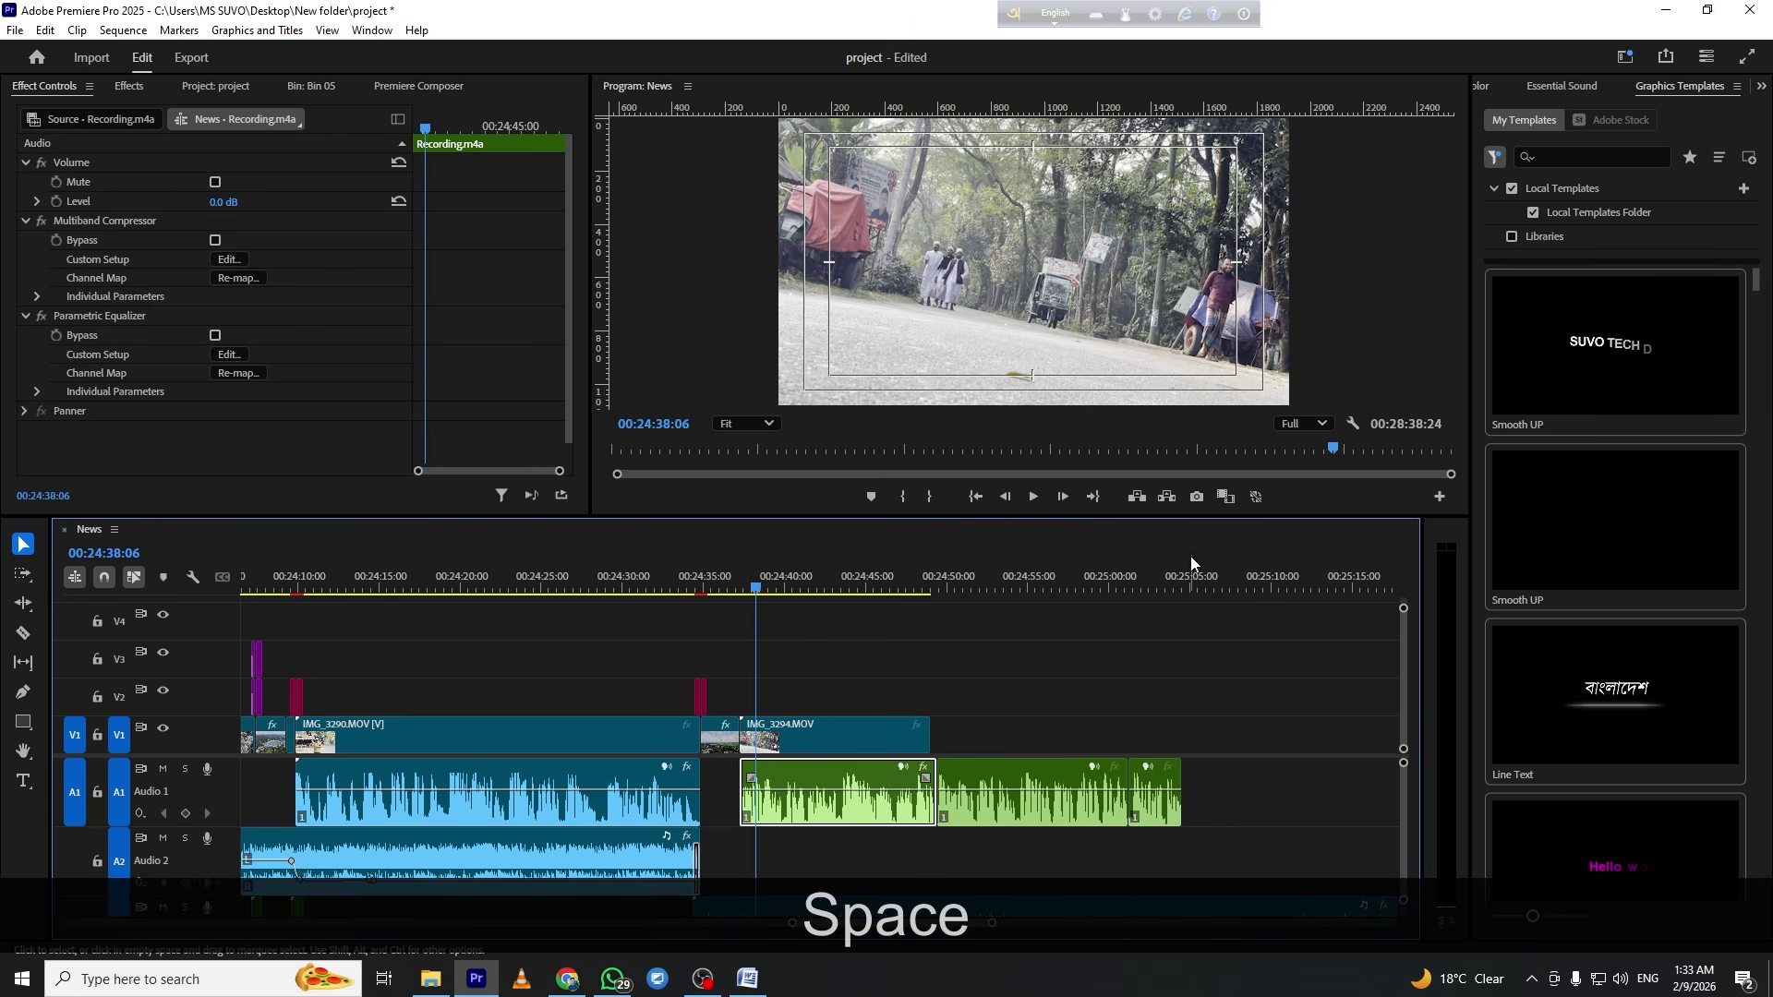
# Copy the Multiband Compressor and Parametric Equalizer from this voice clip onto the two A1 voice clips directly after it
pyautogui.click(101, 322)
pyautogui.keyDown('ctrl'); pyautogui.click(135, 224); pyautogui.keyUp('ctrl')
pyautogui.click(958, 570)
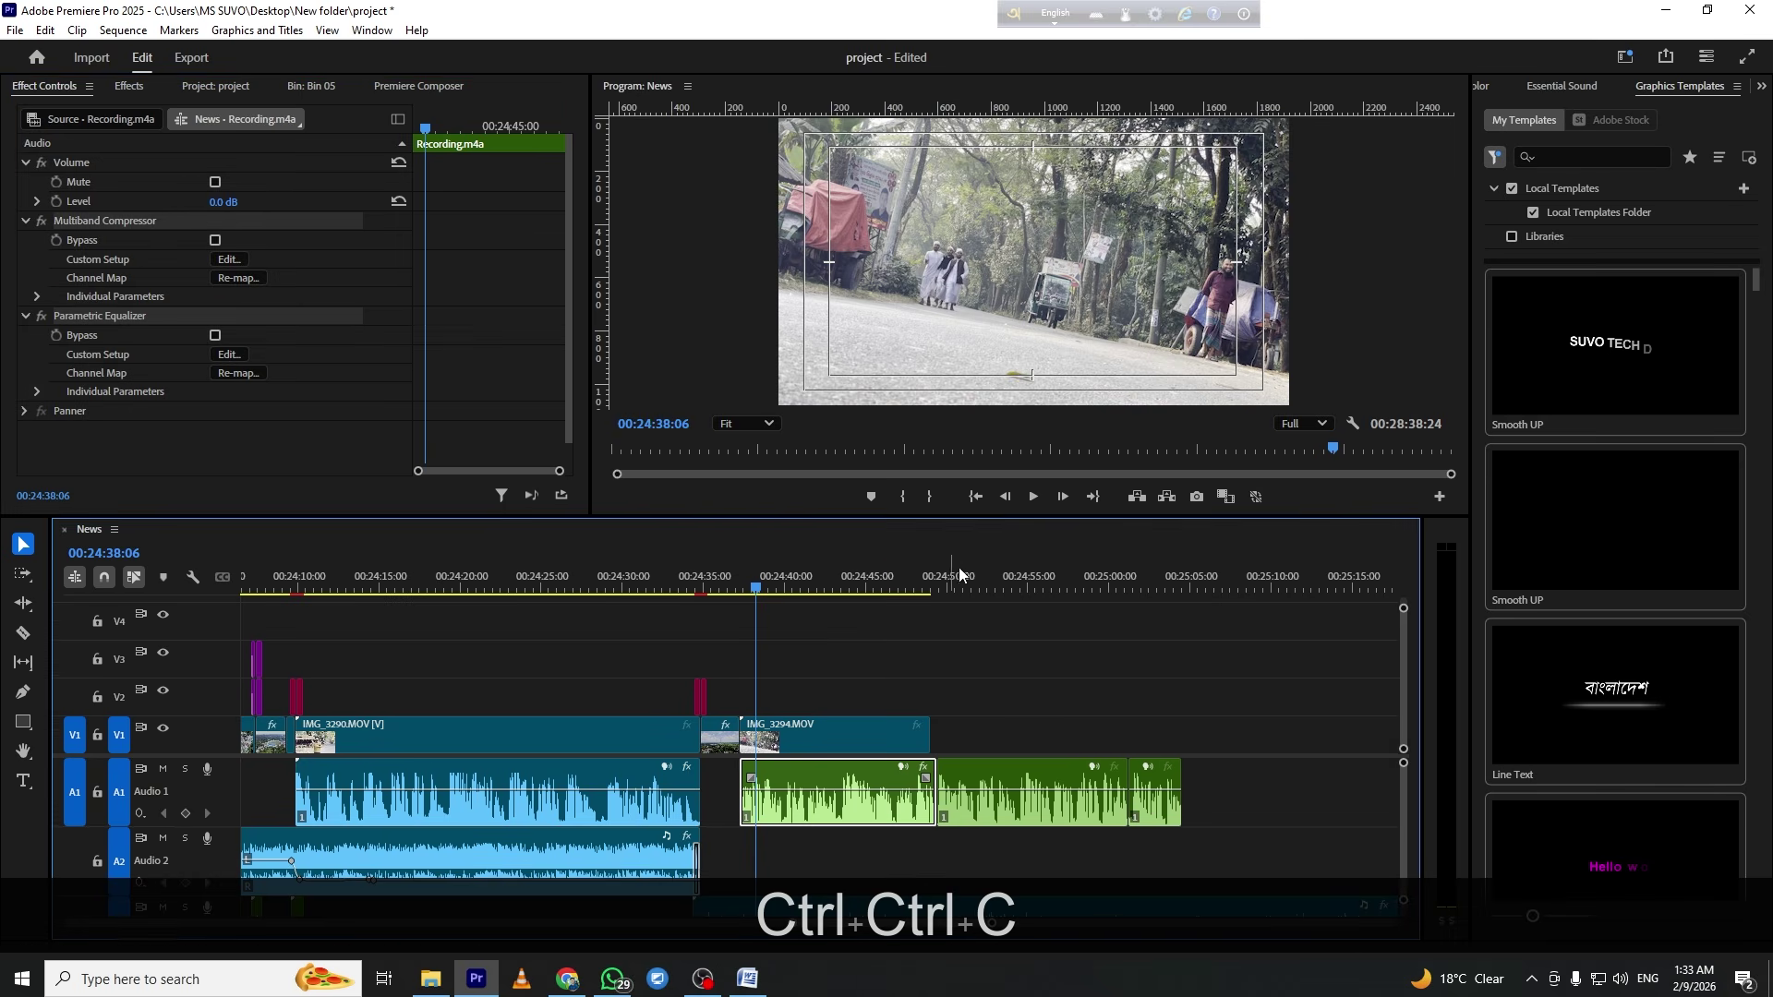
pyautogui.click(1033, 590)
pyautogui.moveTo(1132, 689); pyautogui.dragTo(951, 794)
pyautogui.hotkey('ctrl', 'v')
# Paste the same voice effects onto all remaining voice clips on A1 and save the project
pyautogui.press('-')
pyautogui.press('-')
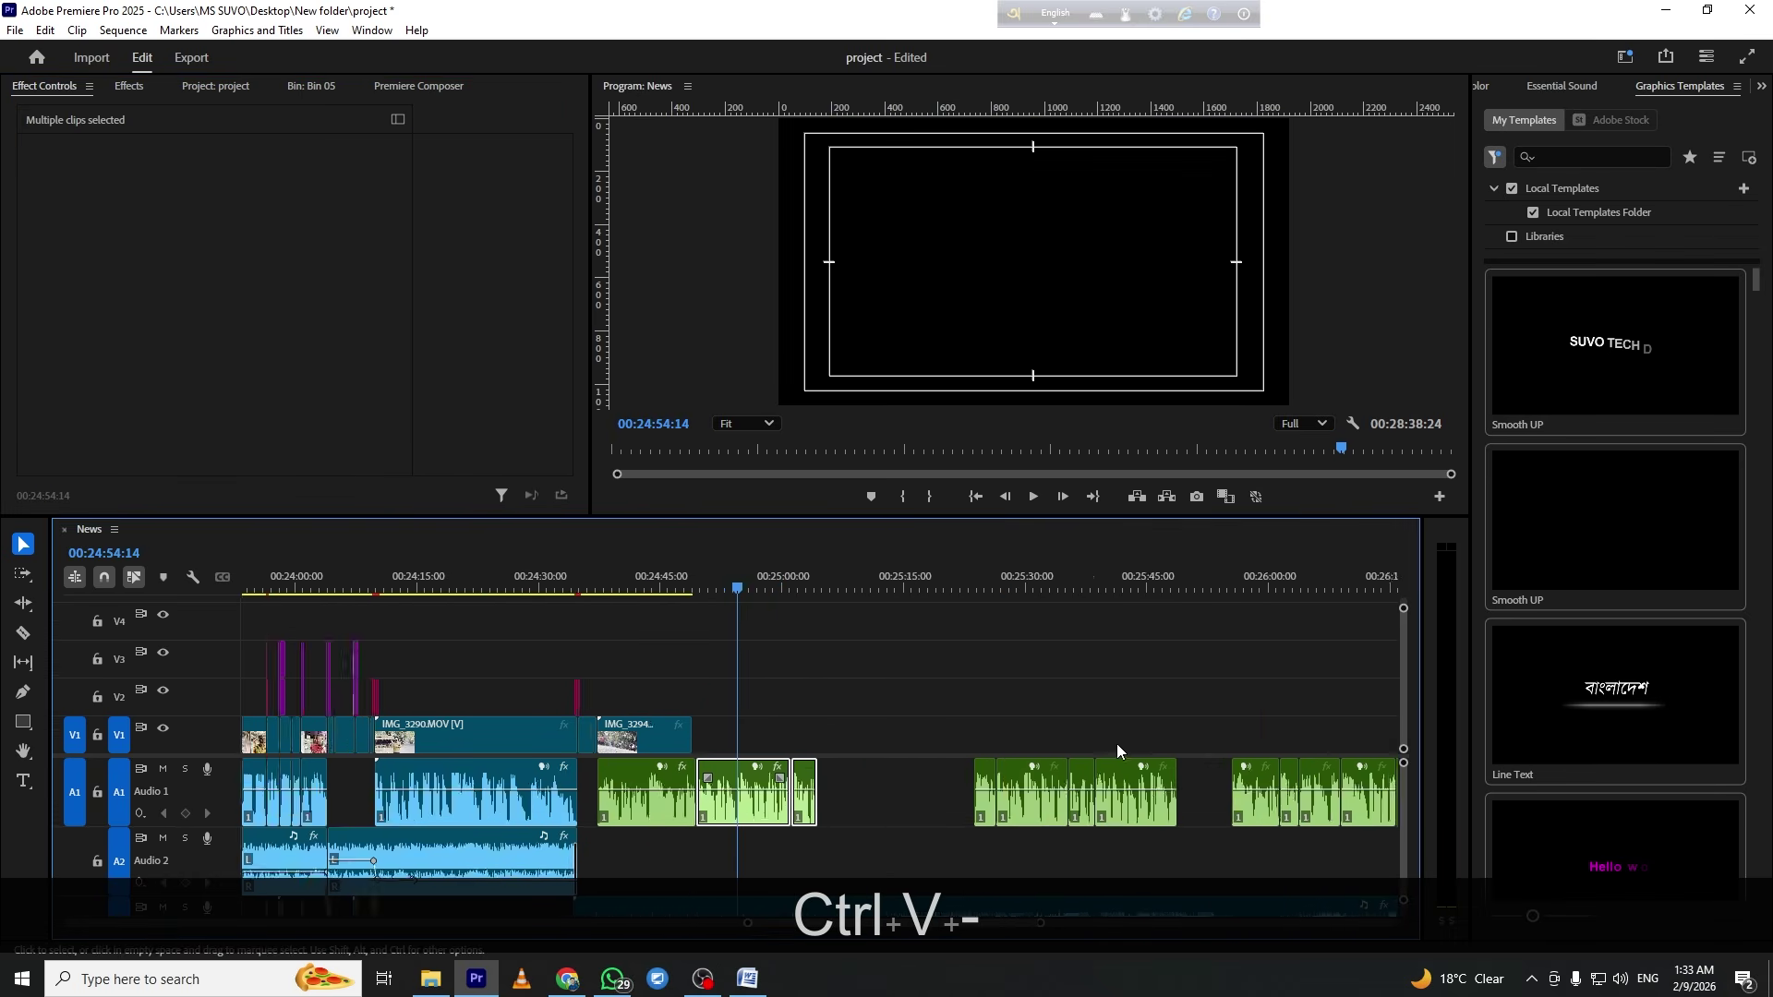
pyautogui.press('-')
pyautogui.press('-')
pyautogui.moveTo(944, 729); pyautogui.dragTo(845, 755)
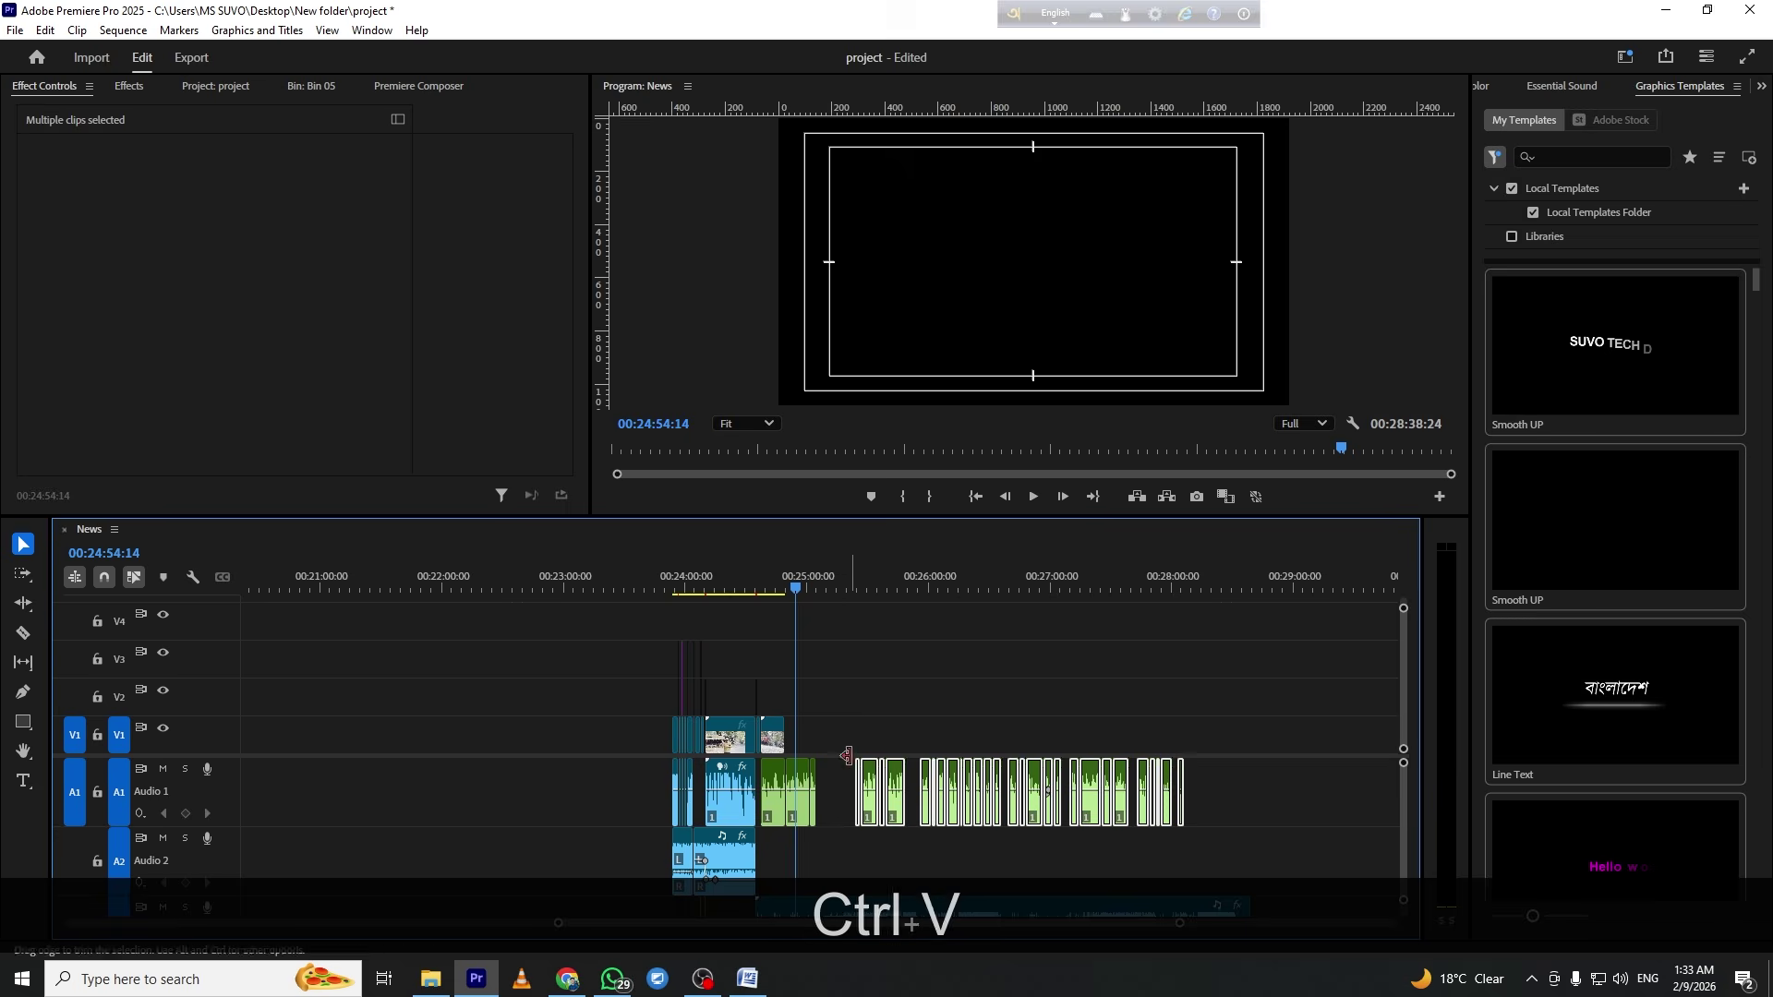
pyautogui.click(925, 689)
pyautogui.hotkey('ctrl', 's')
# Play the sequence from just before the voice starts into IMG_3294.MOV, viewing the footage full screen
pyautogui.press('=')
pyautogui.press('=')
pyautogui.press('=')
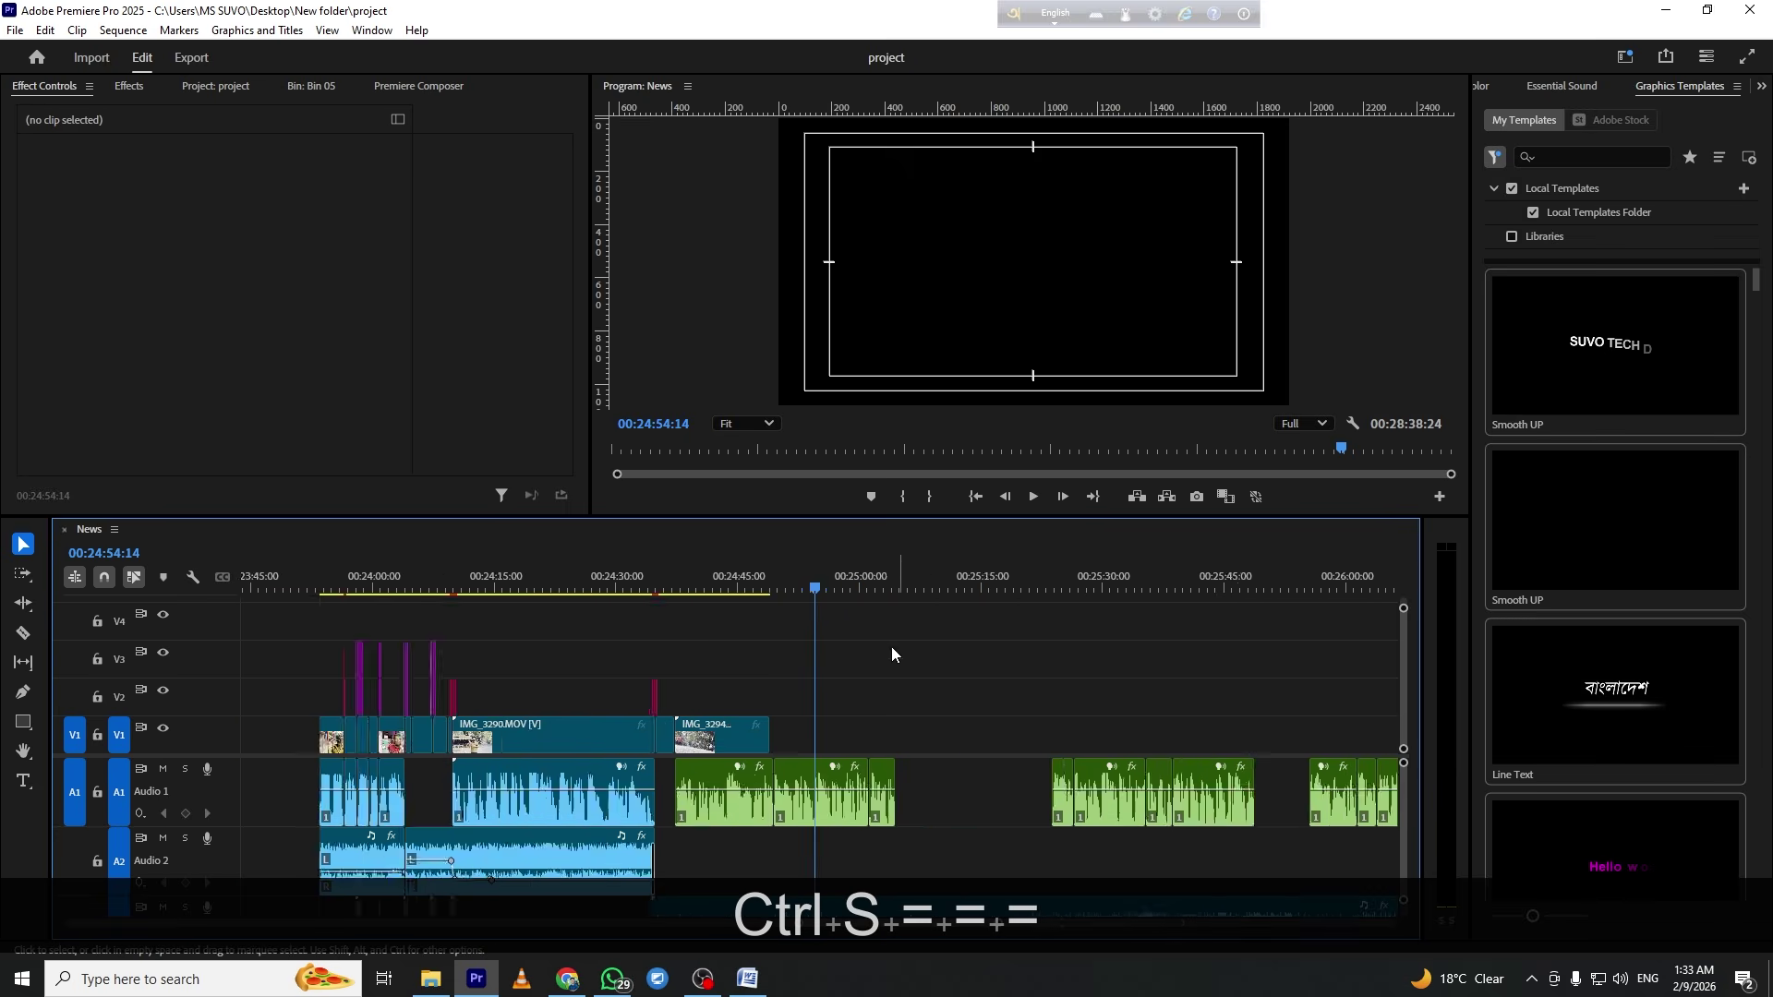
pyautogui.click(515, 583)
pyautogui.press('space')
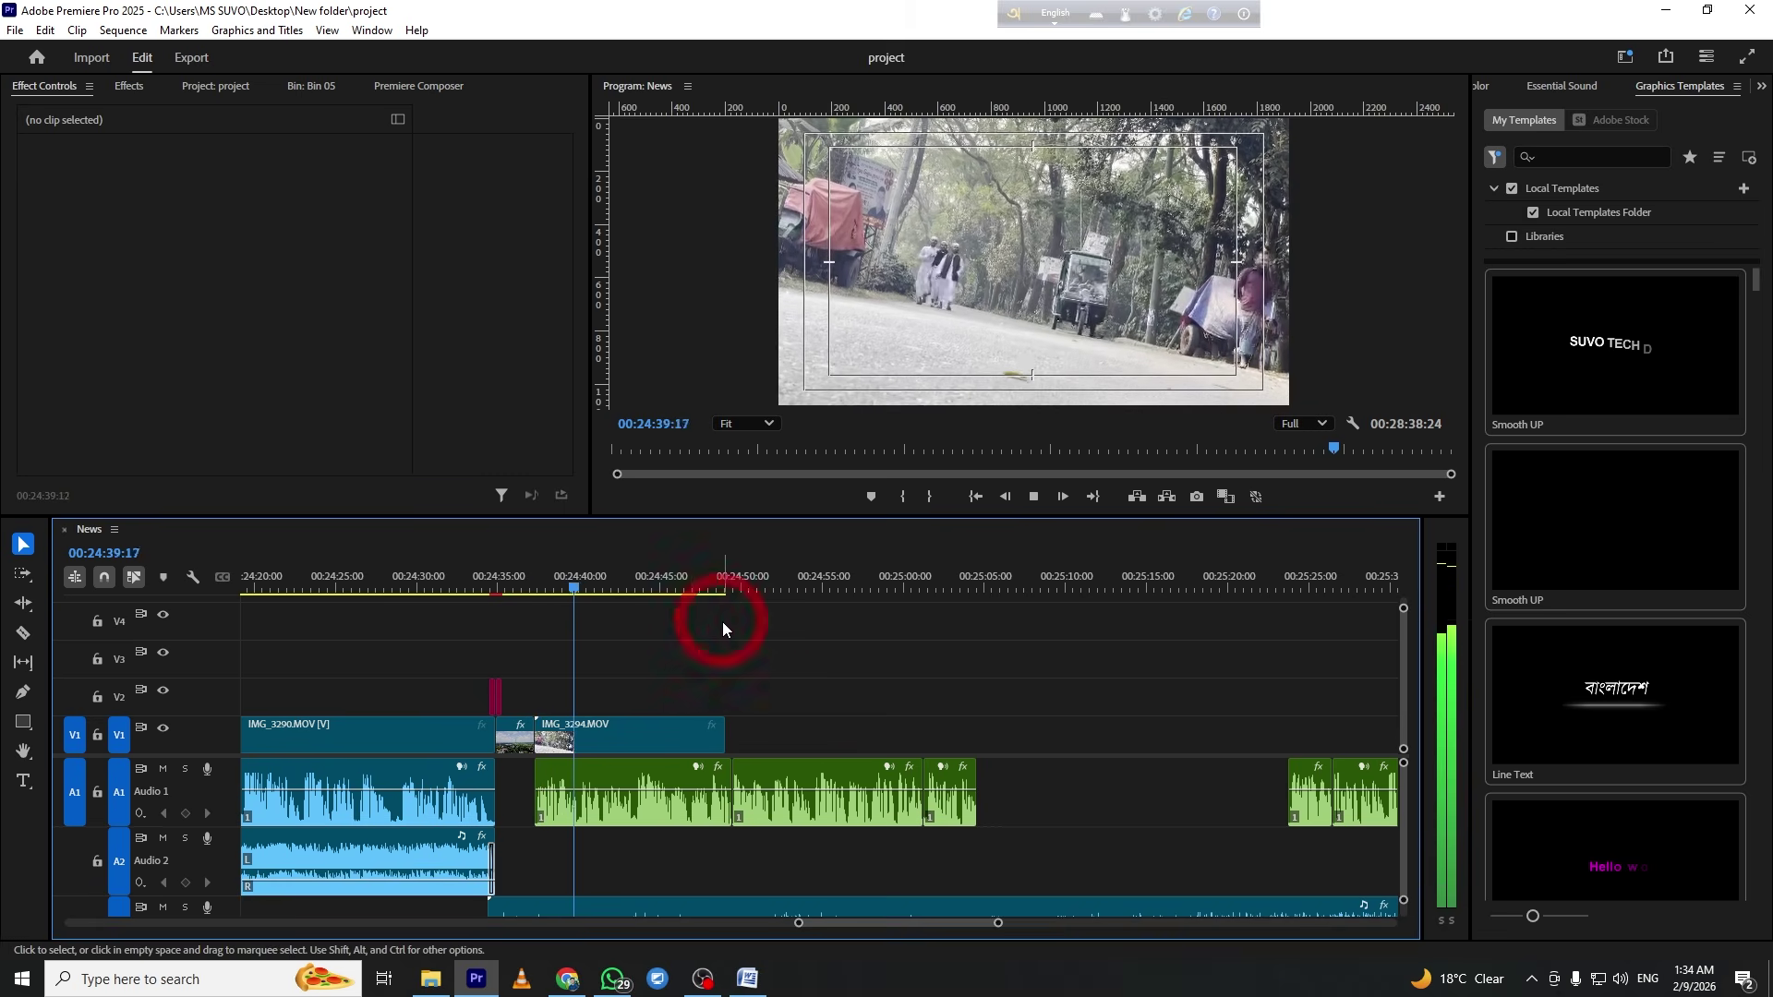
pyautogui.hotkey('ctrl', '`')
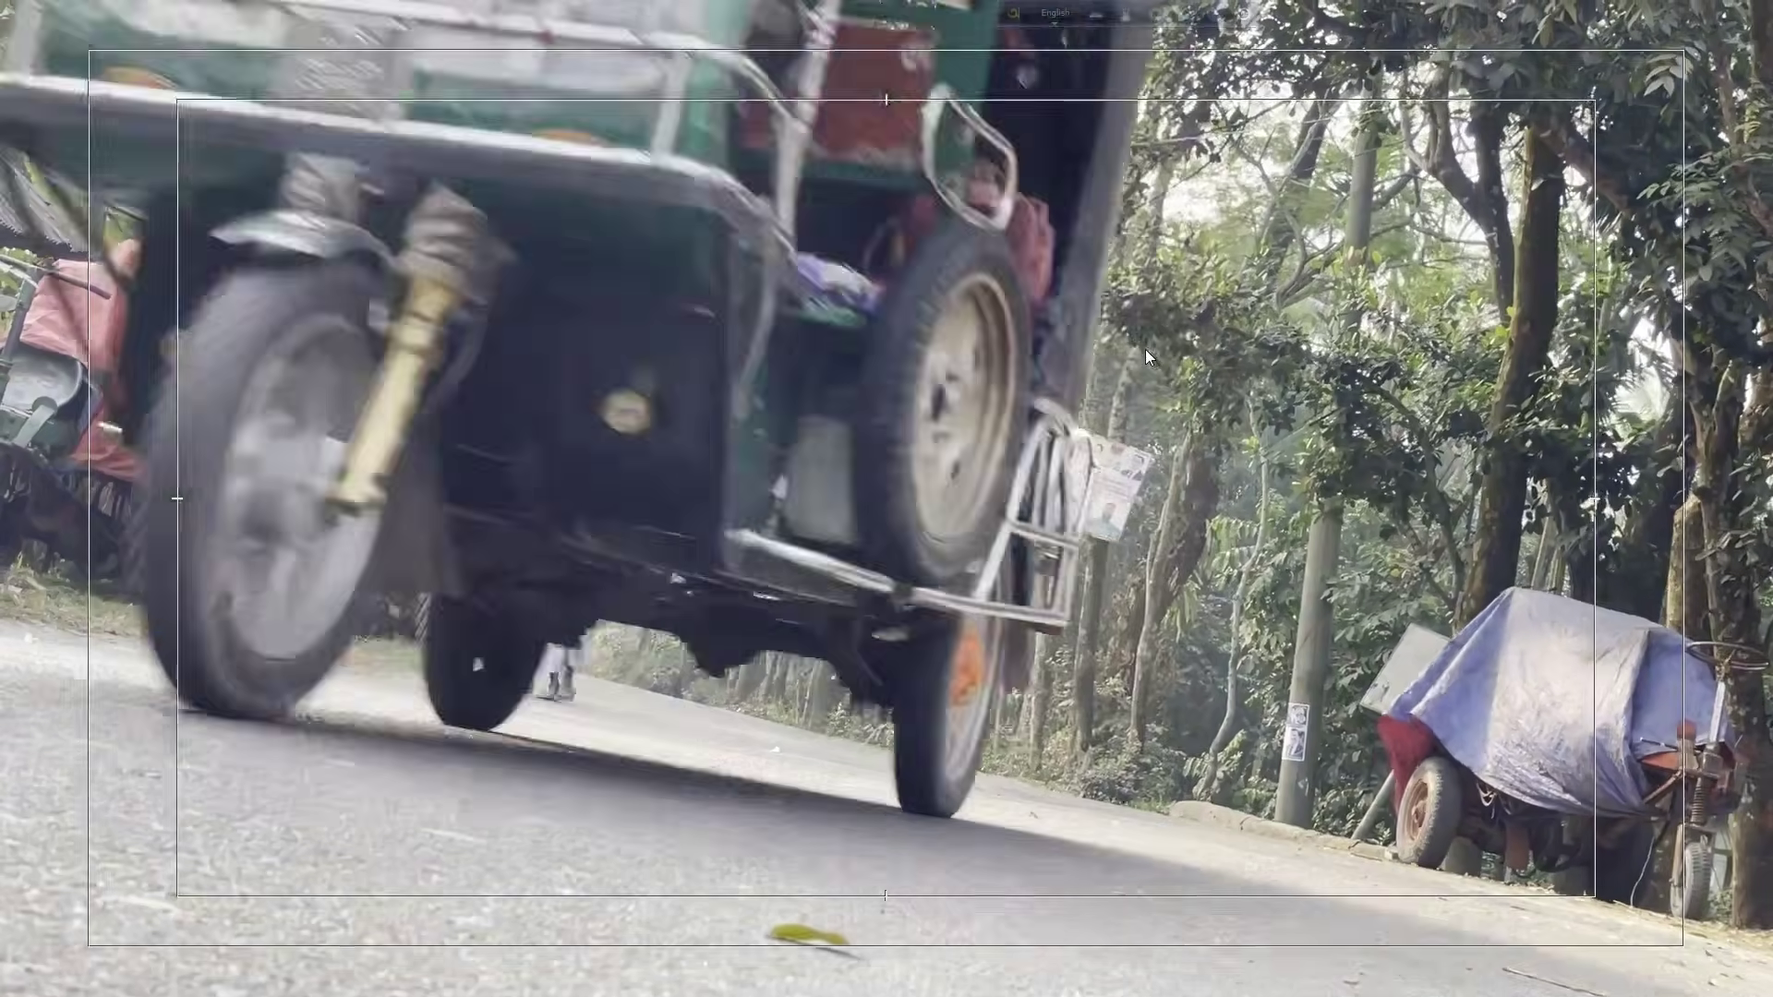
pyautogui.hotkey('ctrl', '`')
pyautogui.press('space')
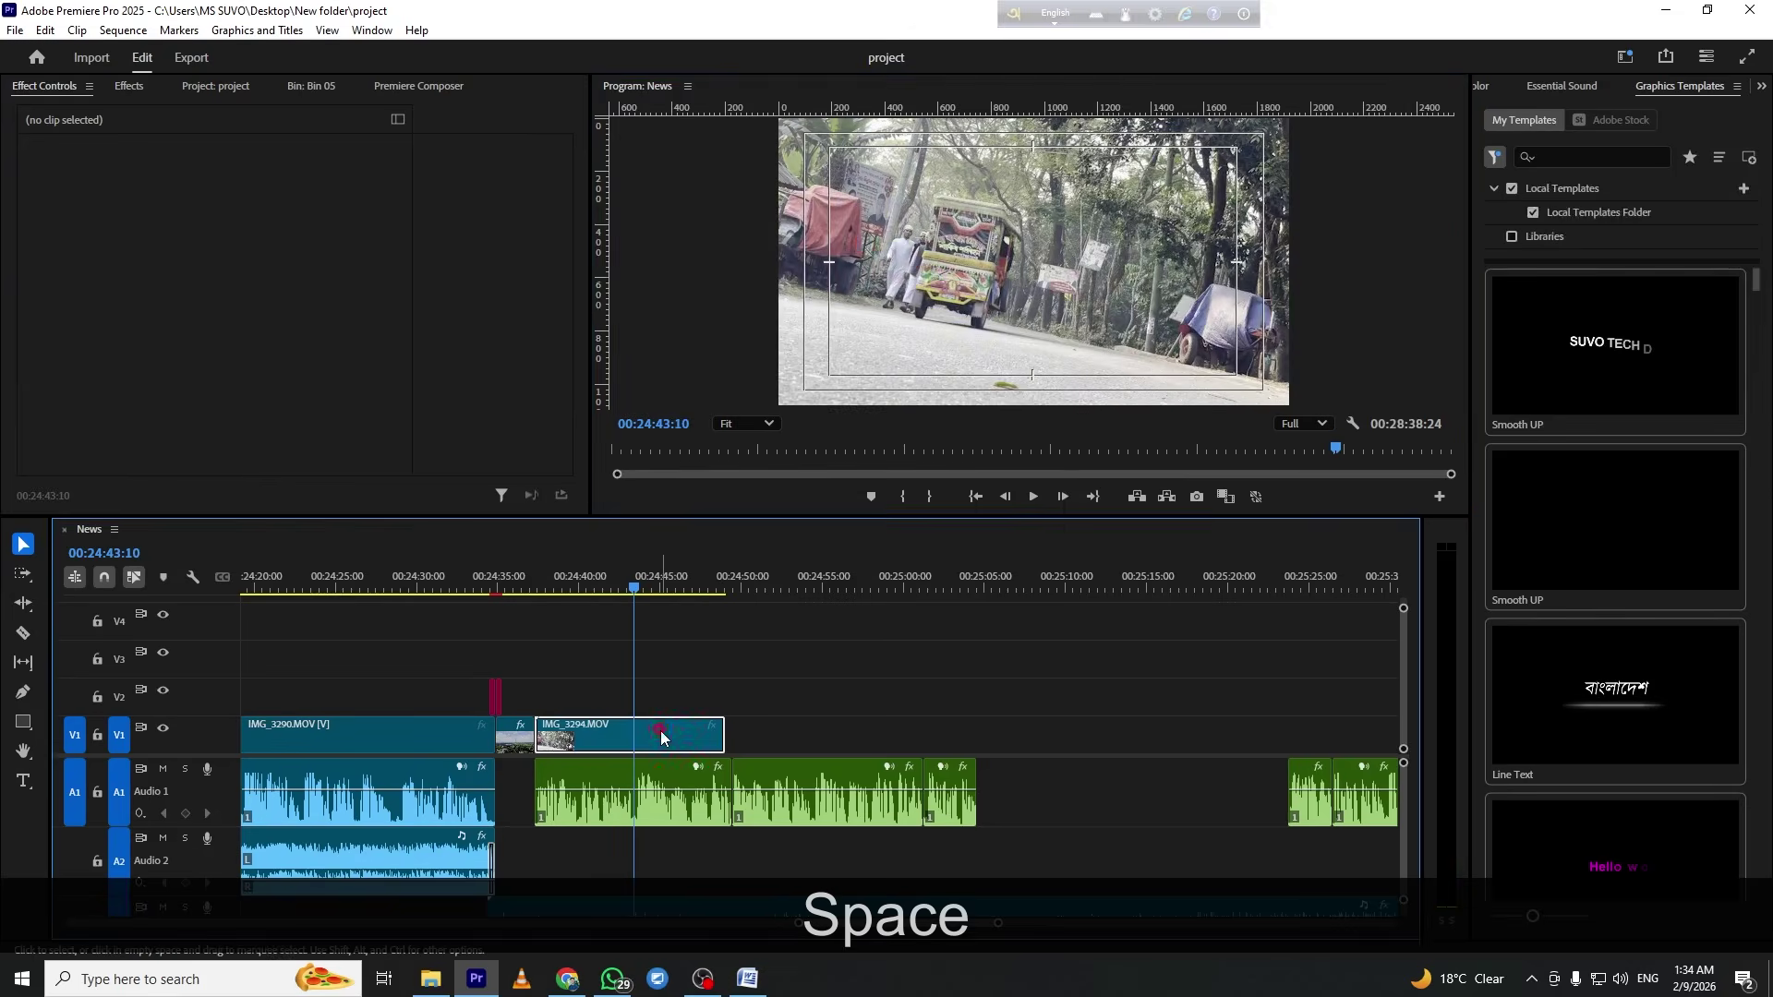
# Mark the range of IMG_3294.MOV and set the out point at 00:24:43:10
pyautogui.press('/')
pyautogui.click(768, 652)
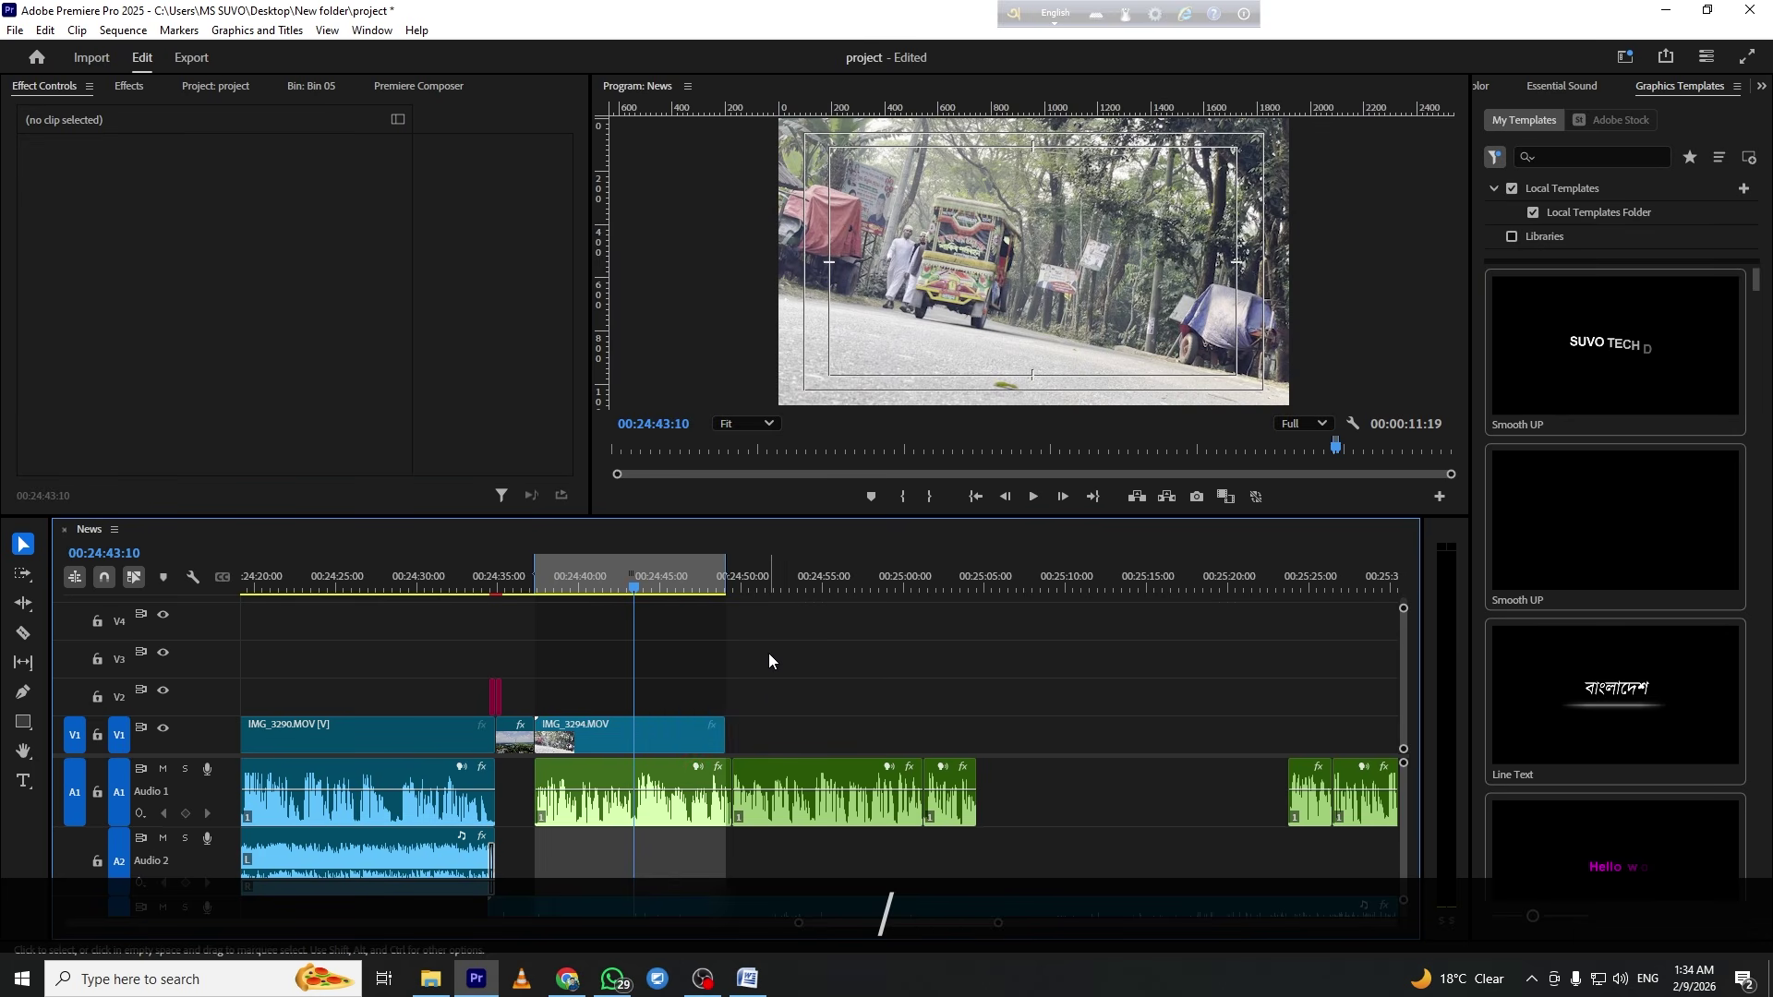
pyautogui.press('o')
pyautogui.press('=')
pyautogui.press('=')
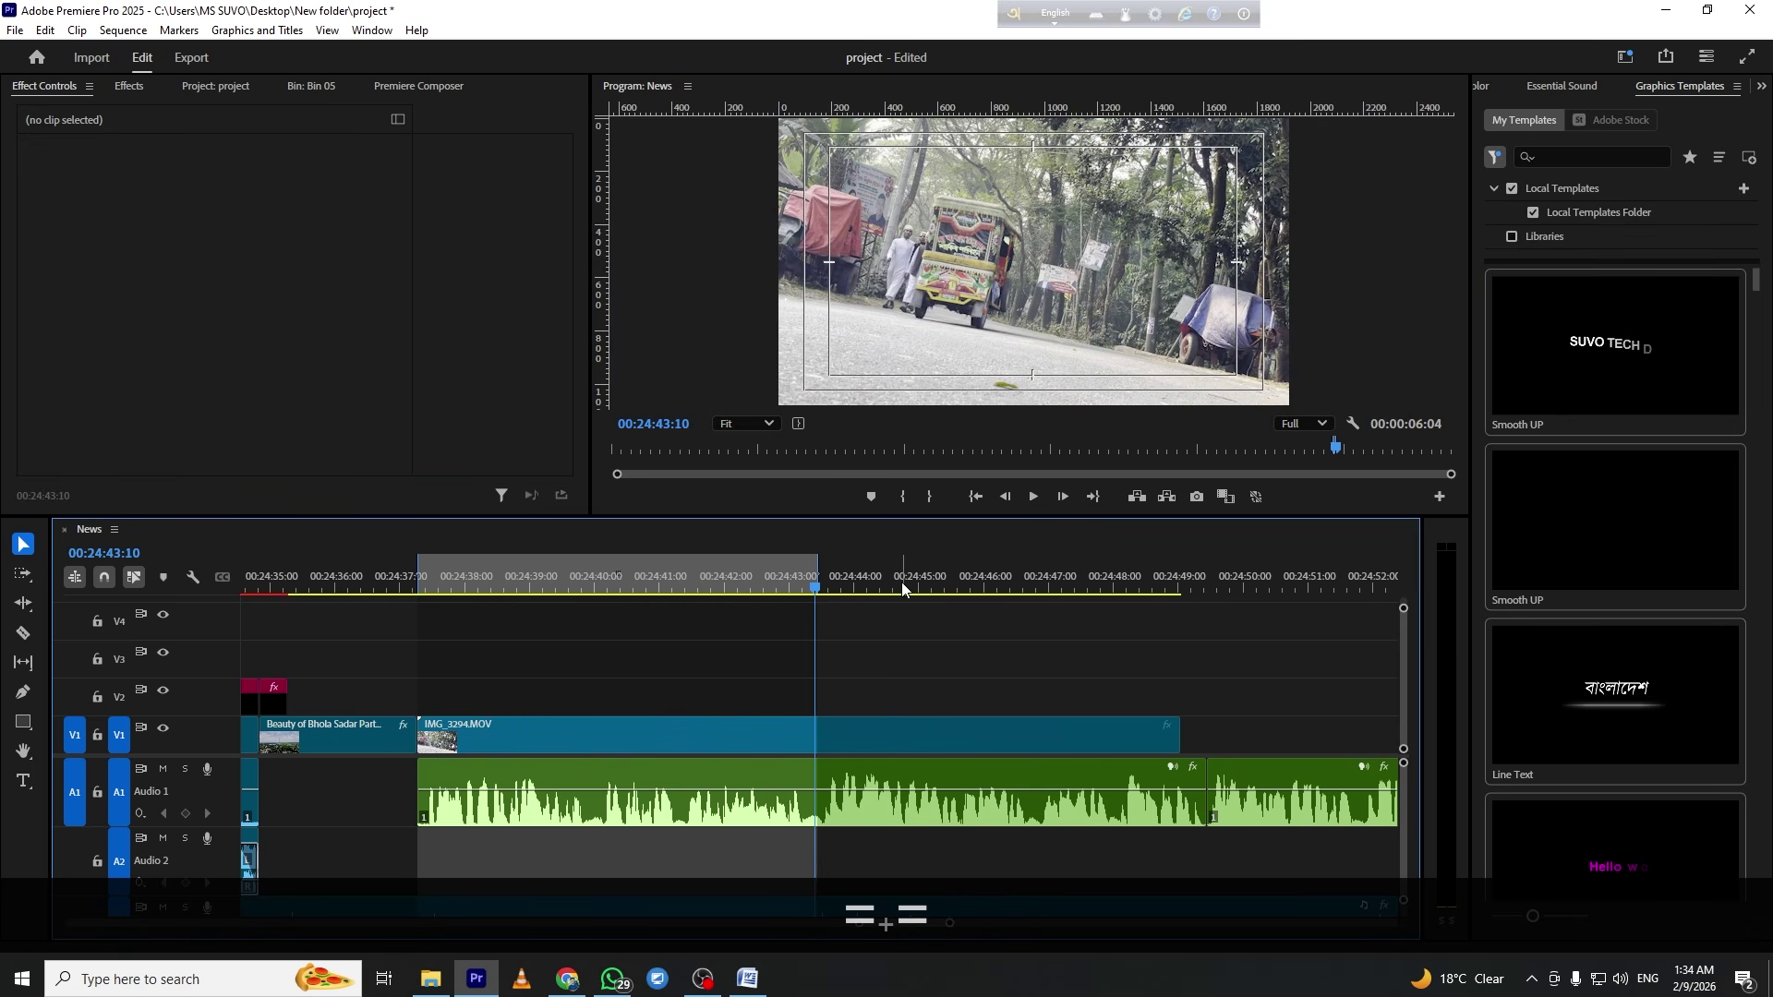
# Split IMG_3294.MOV at about 00:24:44:10, delete the remainder, and clear the sequence's in and out points
pyautogui.press('space')
pyautogui.press('space')
pyautogui.press('c')
pyautogui.click(882, 724)
pyautogui.press('v')
pyautogui.click(932, 725)
pyautogui.press('f')
pyautogui.press('Delete')
pyautogui.rightClick(918, 591)
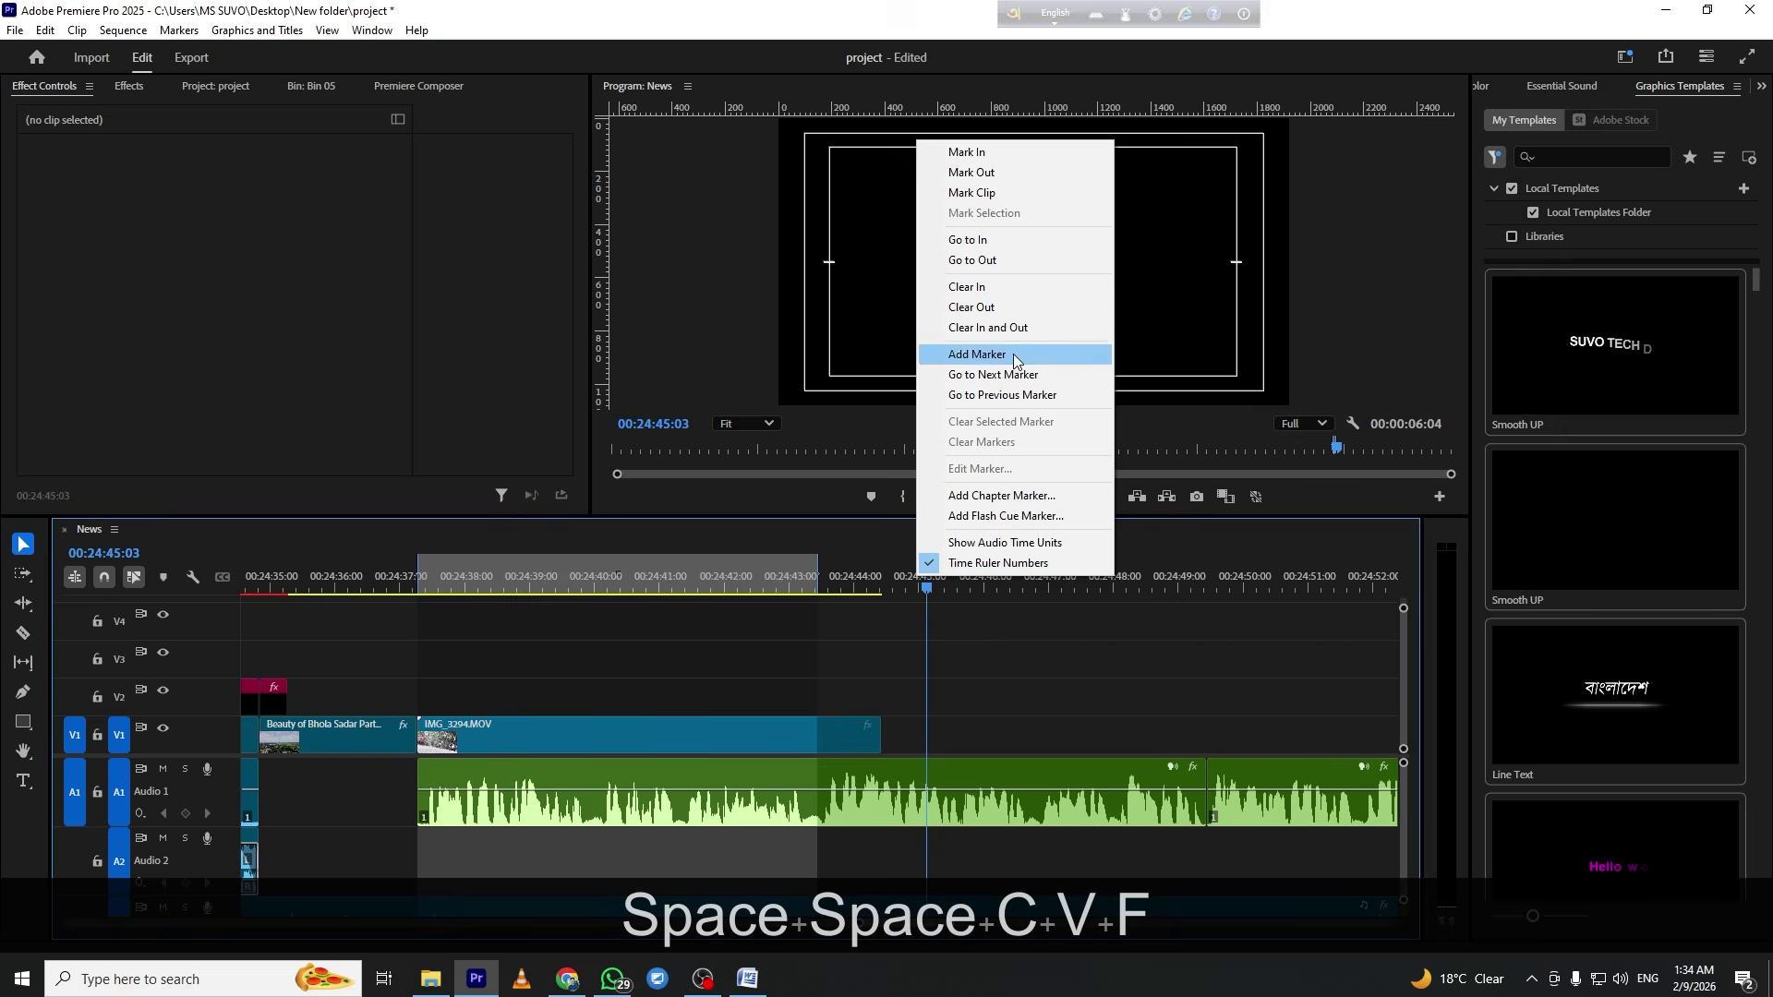
pyautogui.click(1015, 329)
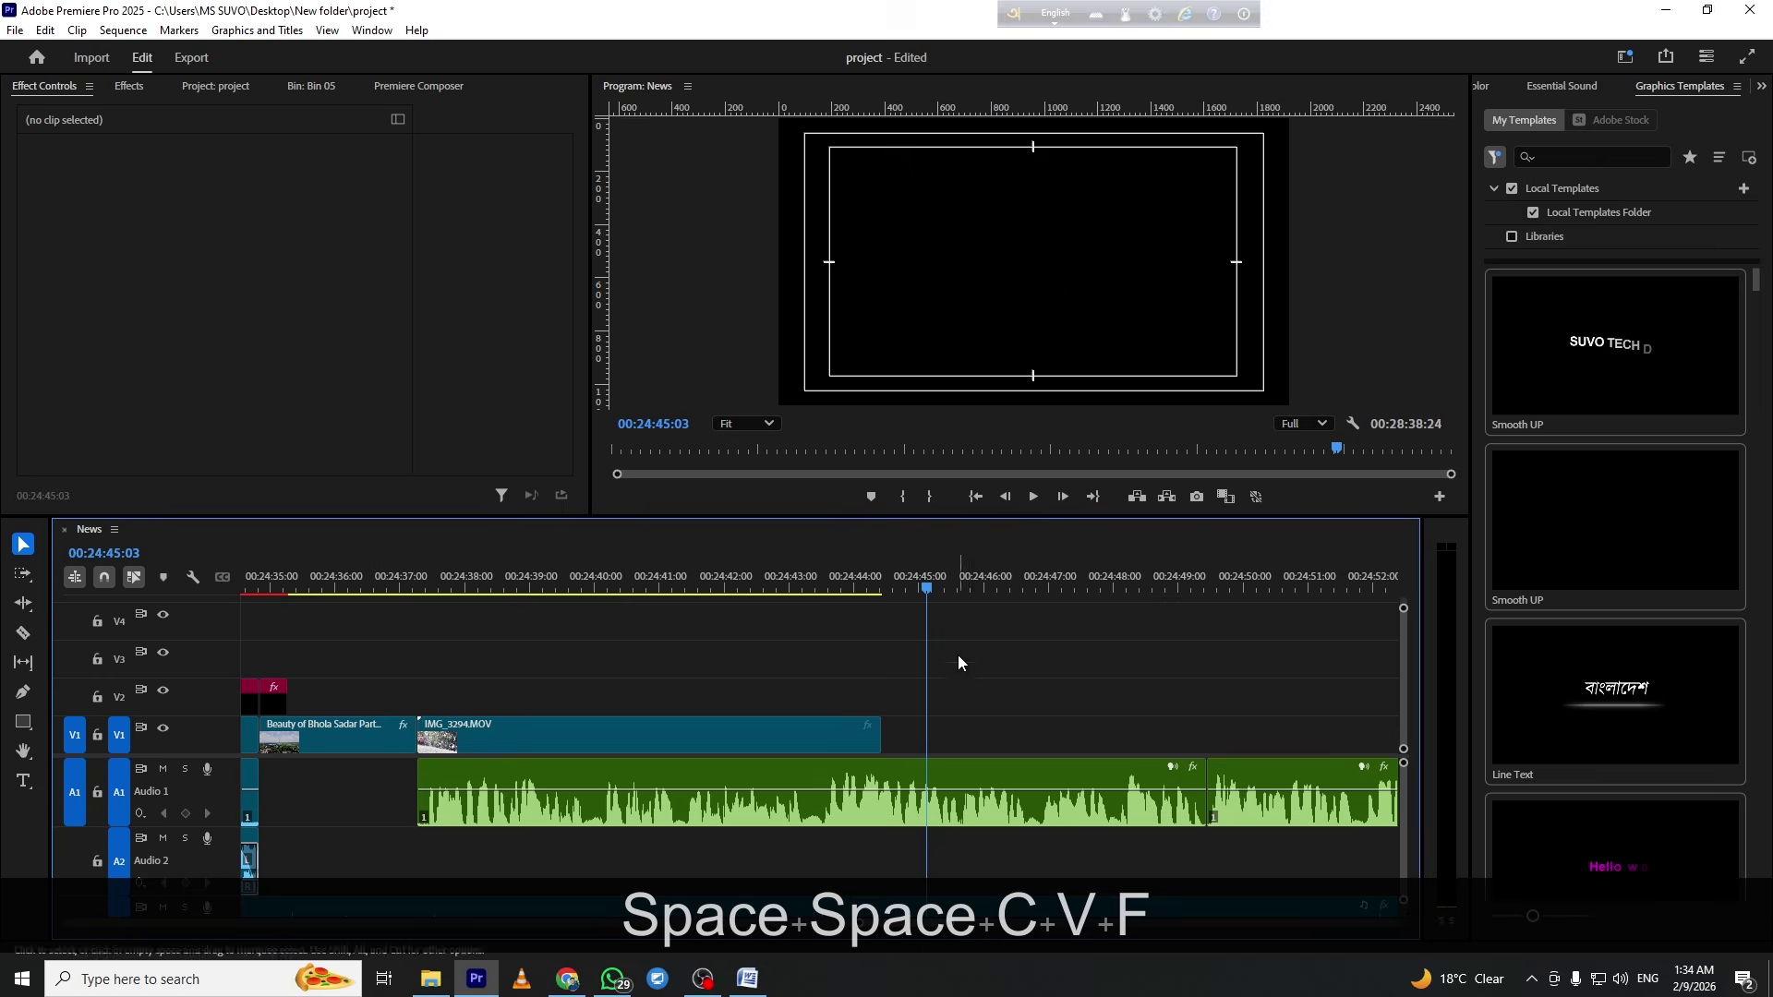
# Place IMG_3299.MOV from Bin 05 on V1 directly after IMG_3294.MOV, unlink and delete its audio, and play the new cut
pyautogui.click(312, 87)
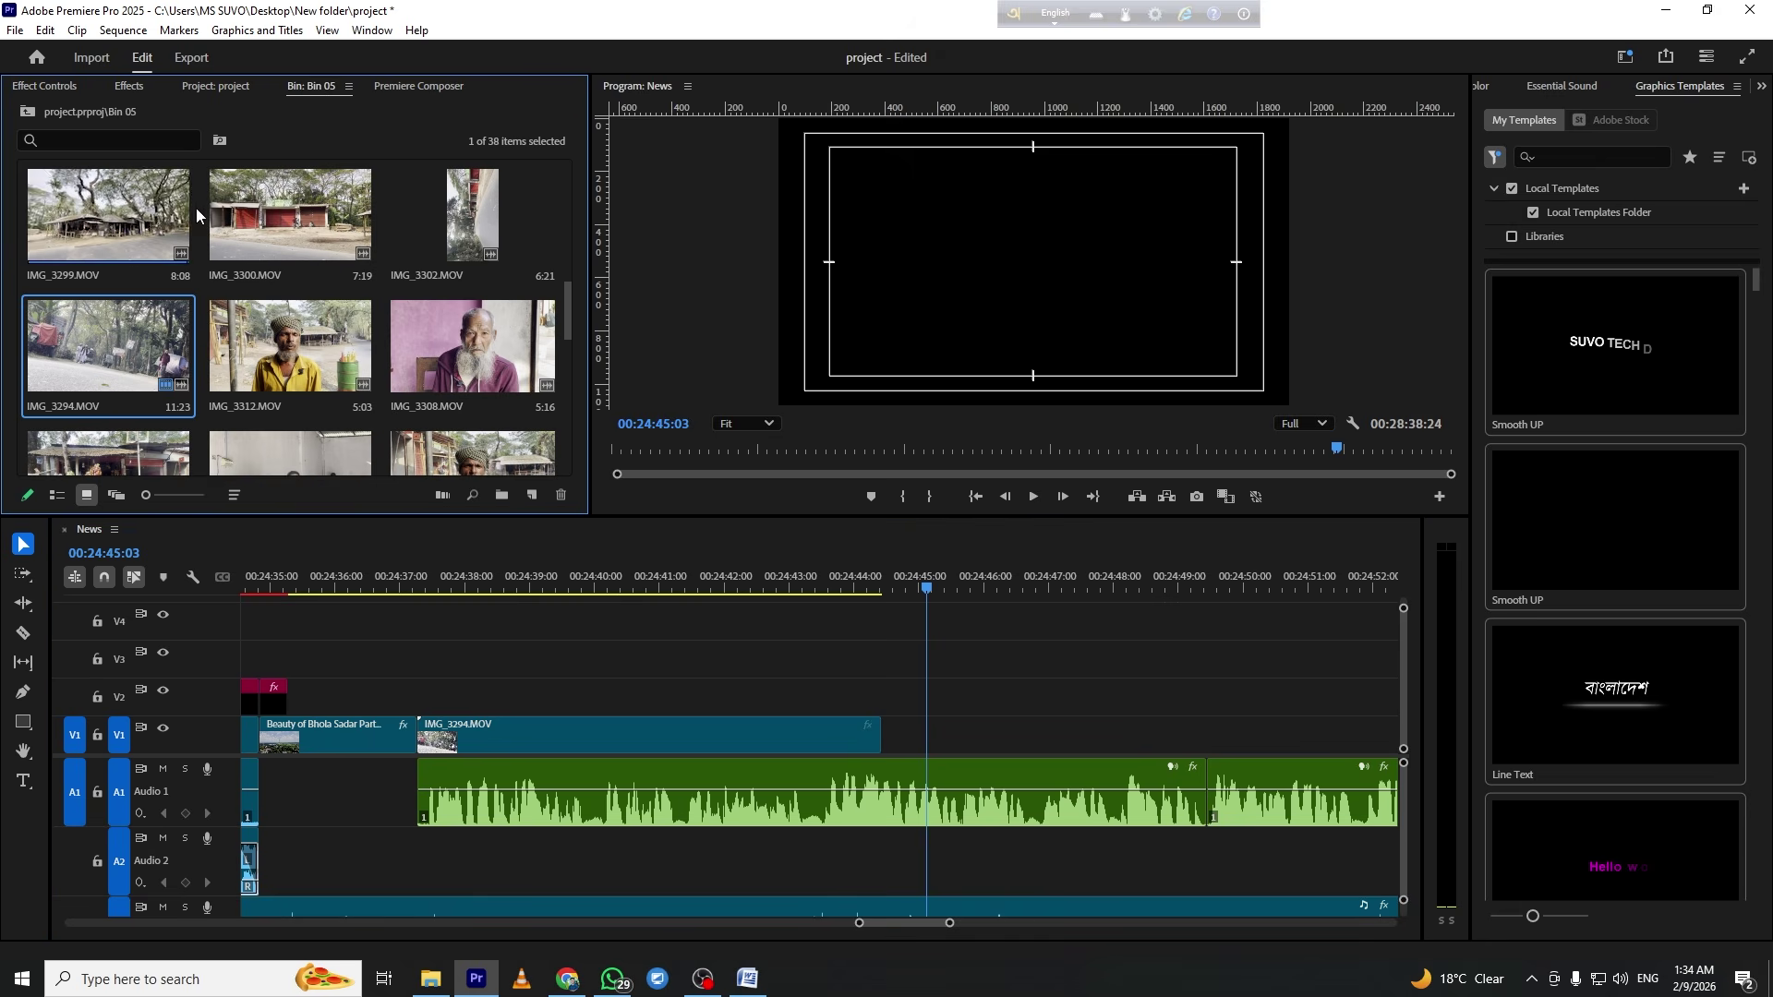
pyautogui.moveTo(108, 213); pyautogui.dragTo(956, 742)
pyautogui.click(926, 693)
pyautogui.press('g')
pyautogui.click(986, 842)
pyautogui.press('f')
pyautogui.click(844, 577)
pyautogui.press('space')
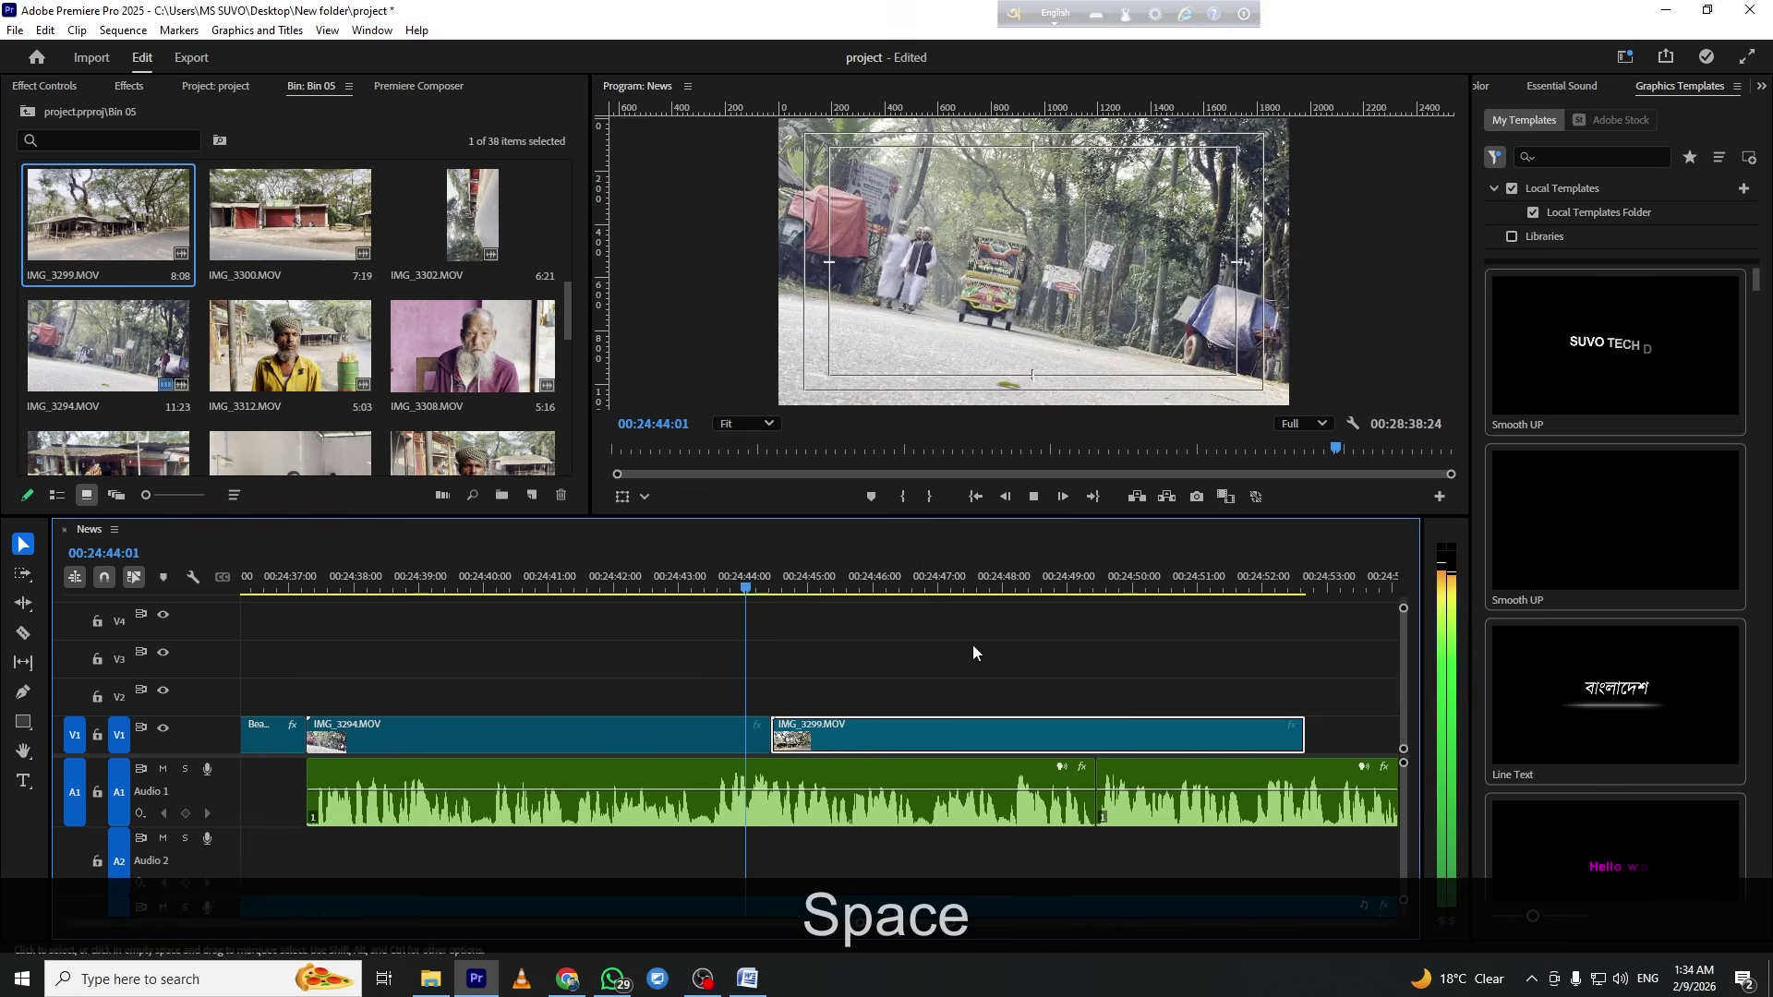
pyautogui.click(1030, 679)
pyautogui.click(958, 655)
pyautogui.hotkey('ctrl', '`')
pyautogui.hotkey('ctrl', '`')
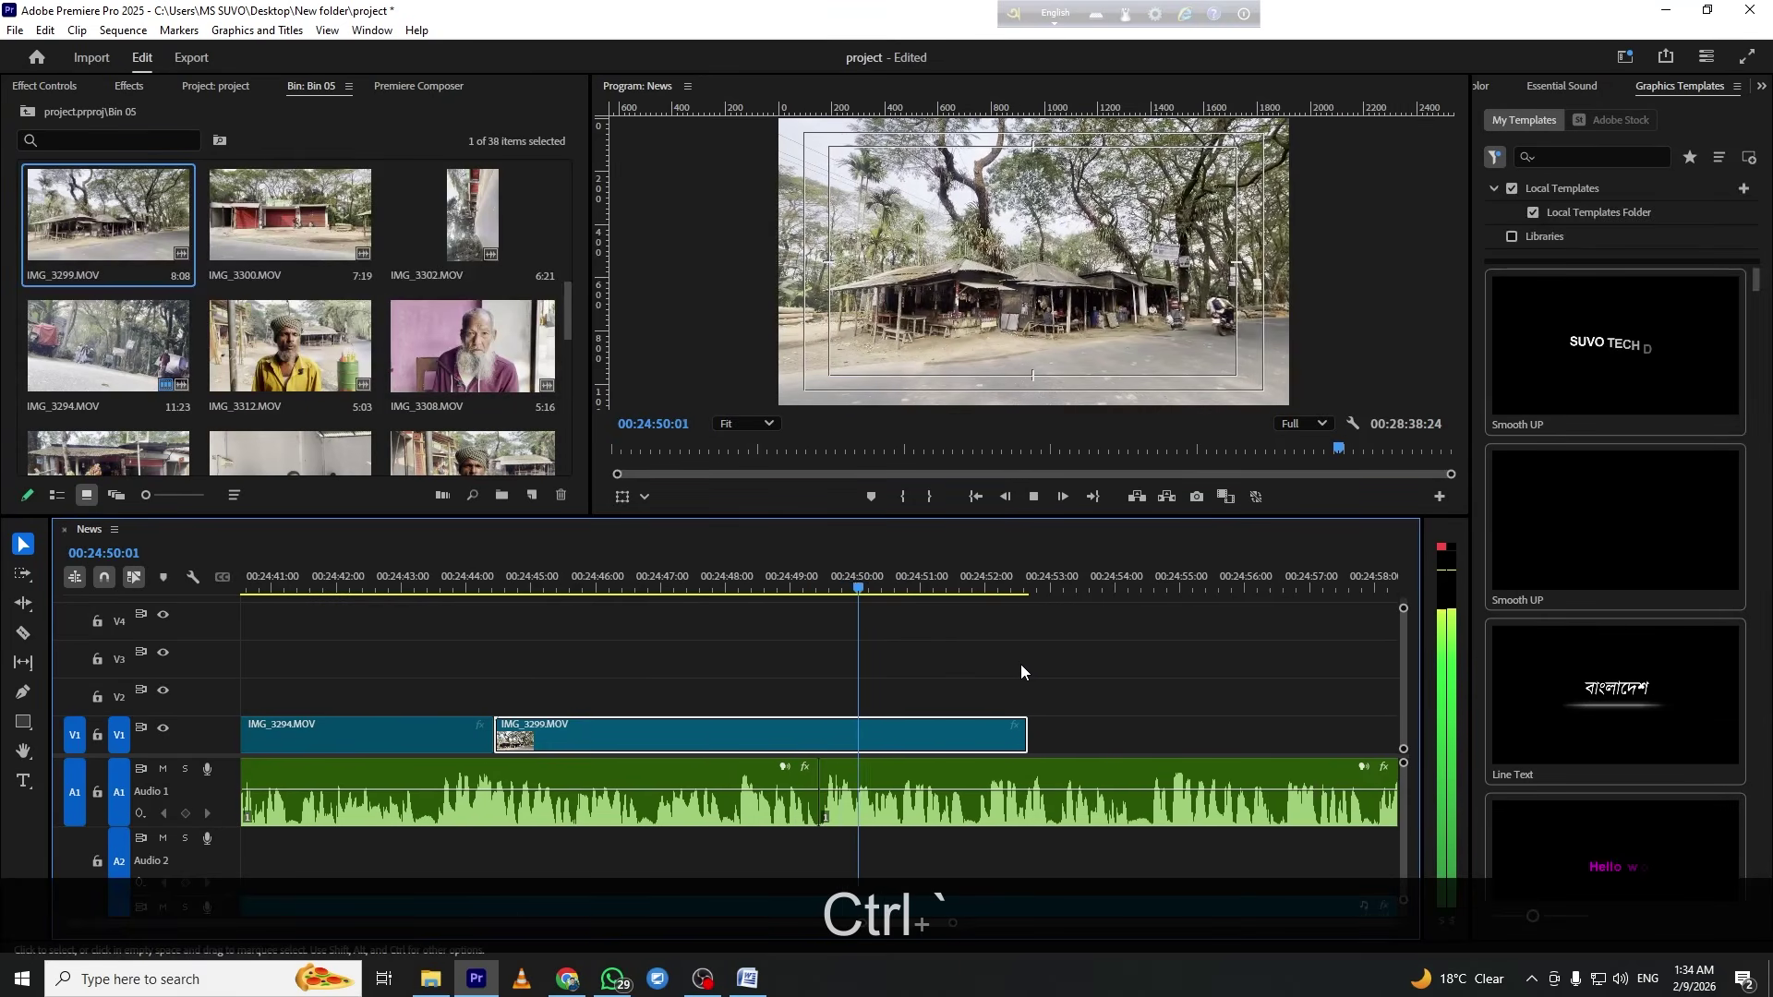
# Trim the end of IMG_3299.MOV on V1 back to 00:24:51:08 and replay the clip
pyautogui.press('-')
pyautogui.press('space')
pyautogui.moveTo(834, 743); pyautogui.dragTo(814, 743)
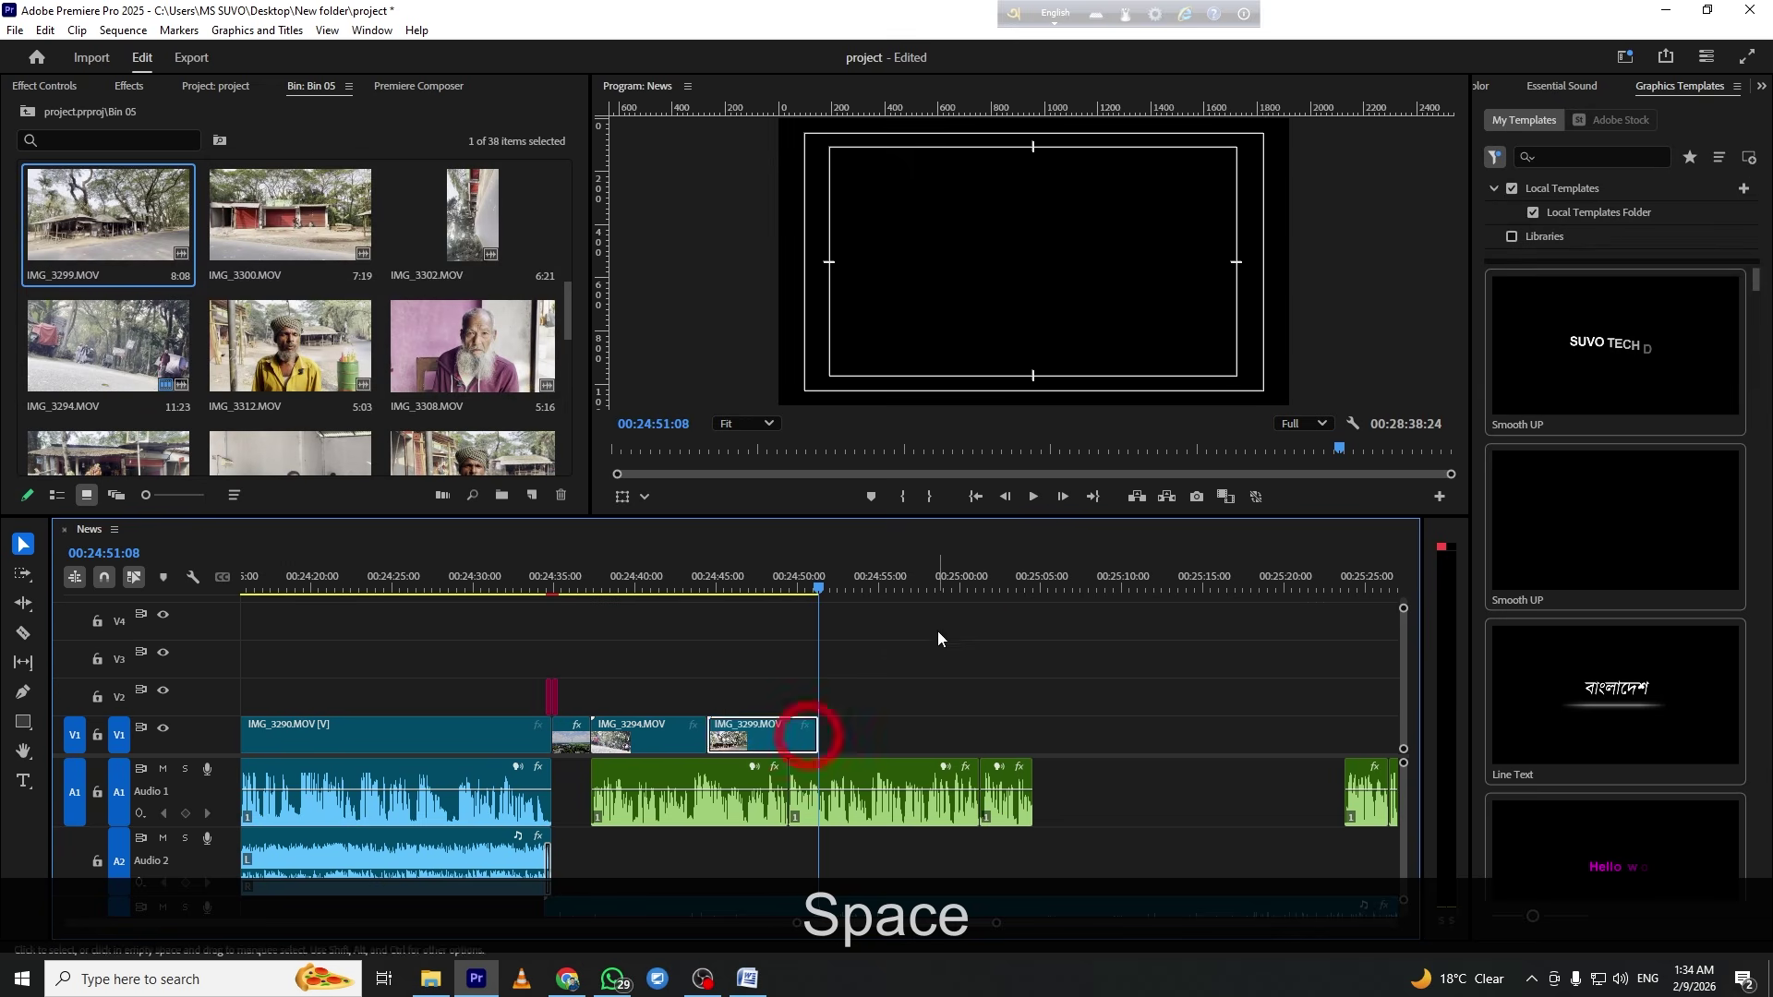
pyautogui.click(279, 227)
pyautogui.click(691, 578)
pyautogui.press('space')
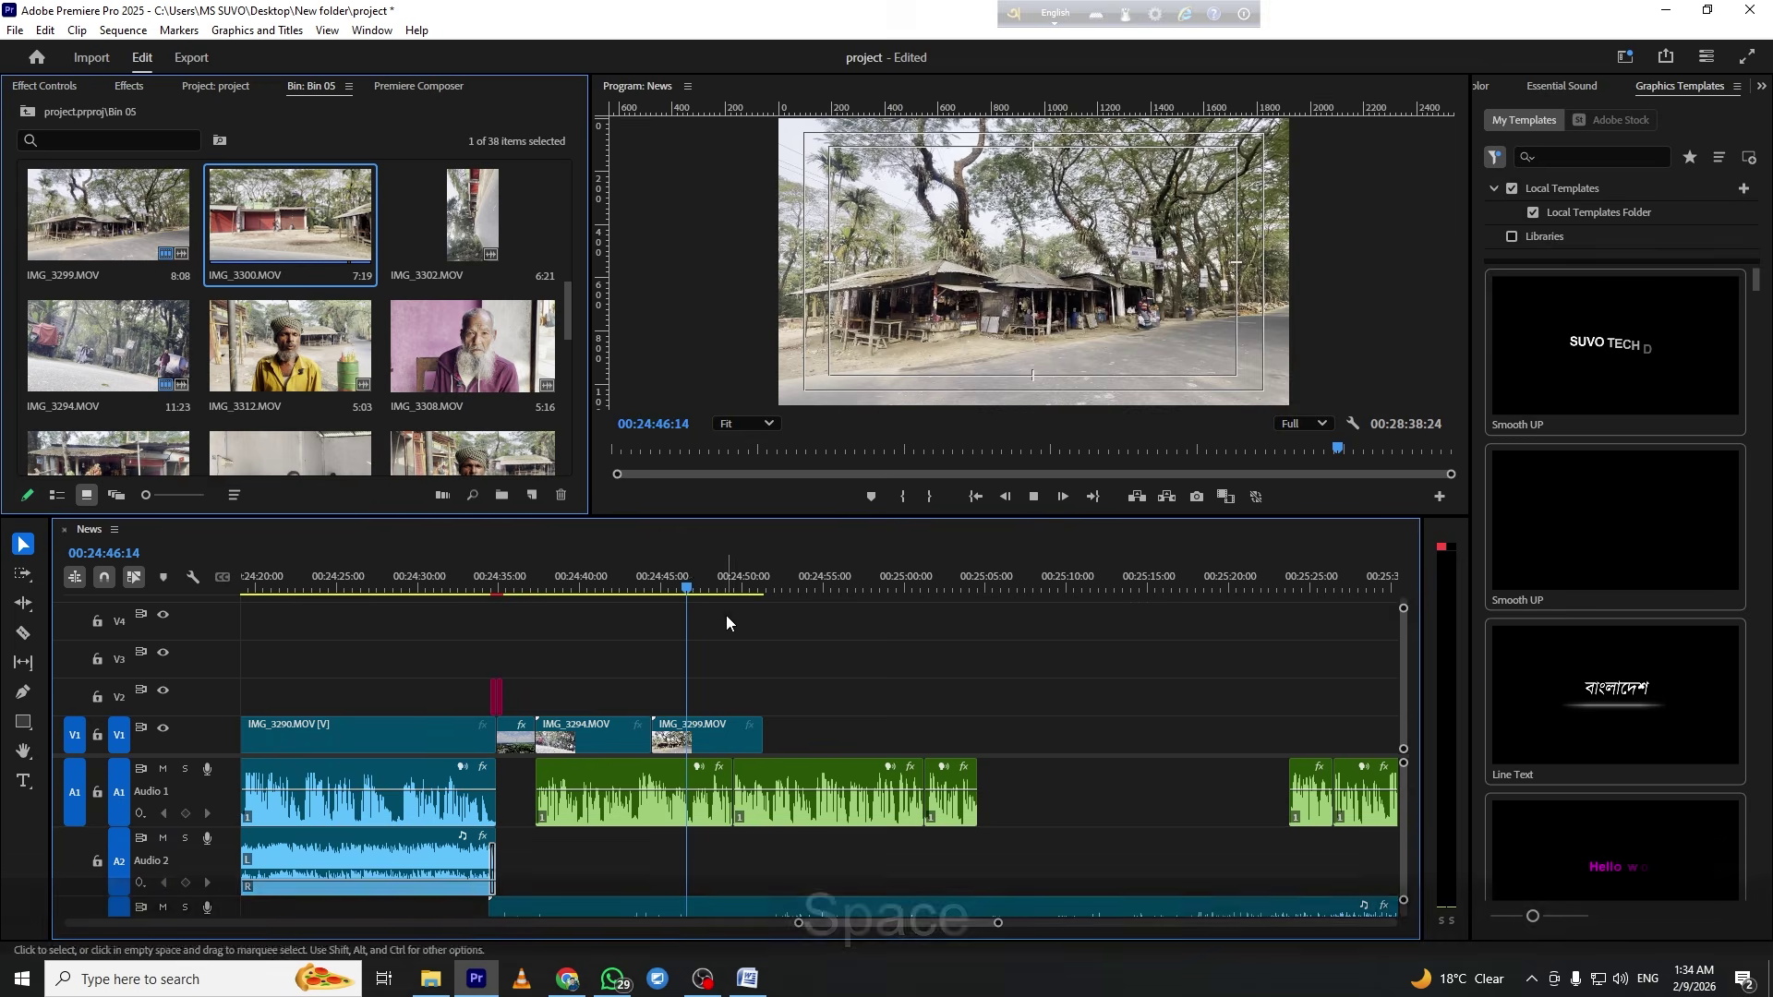
pyautogui.press('=')
pyautogui.press('=')
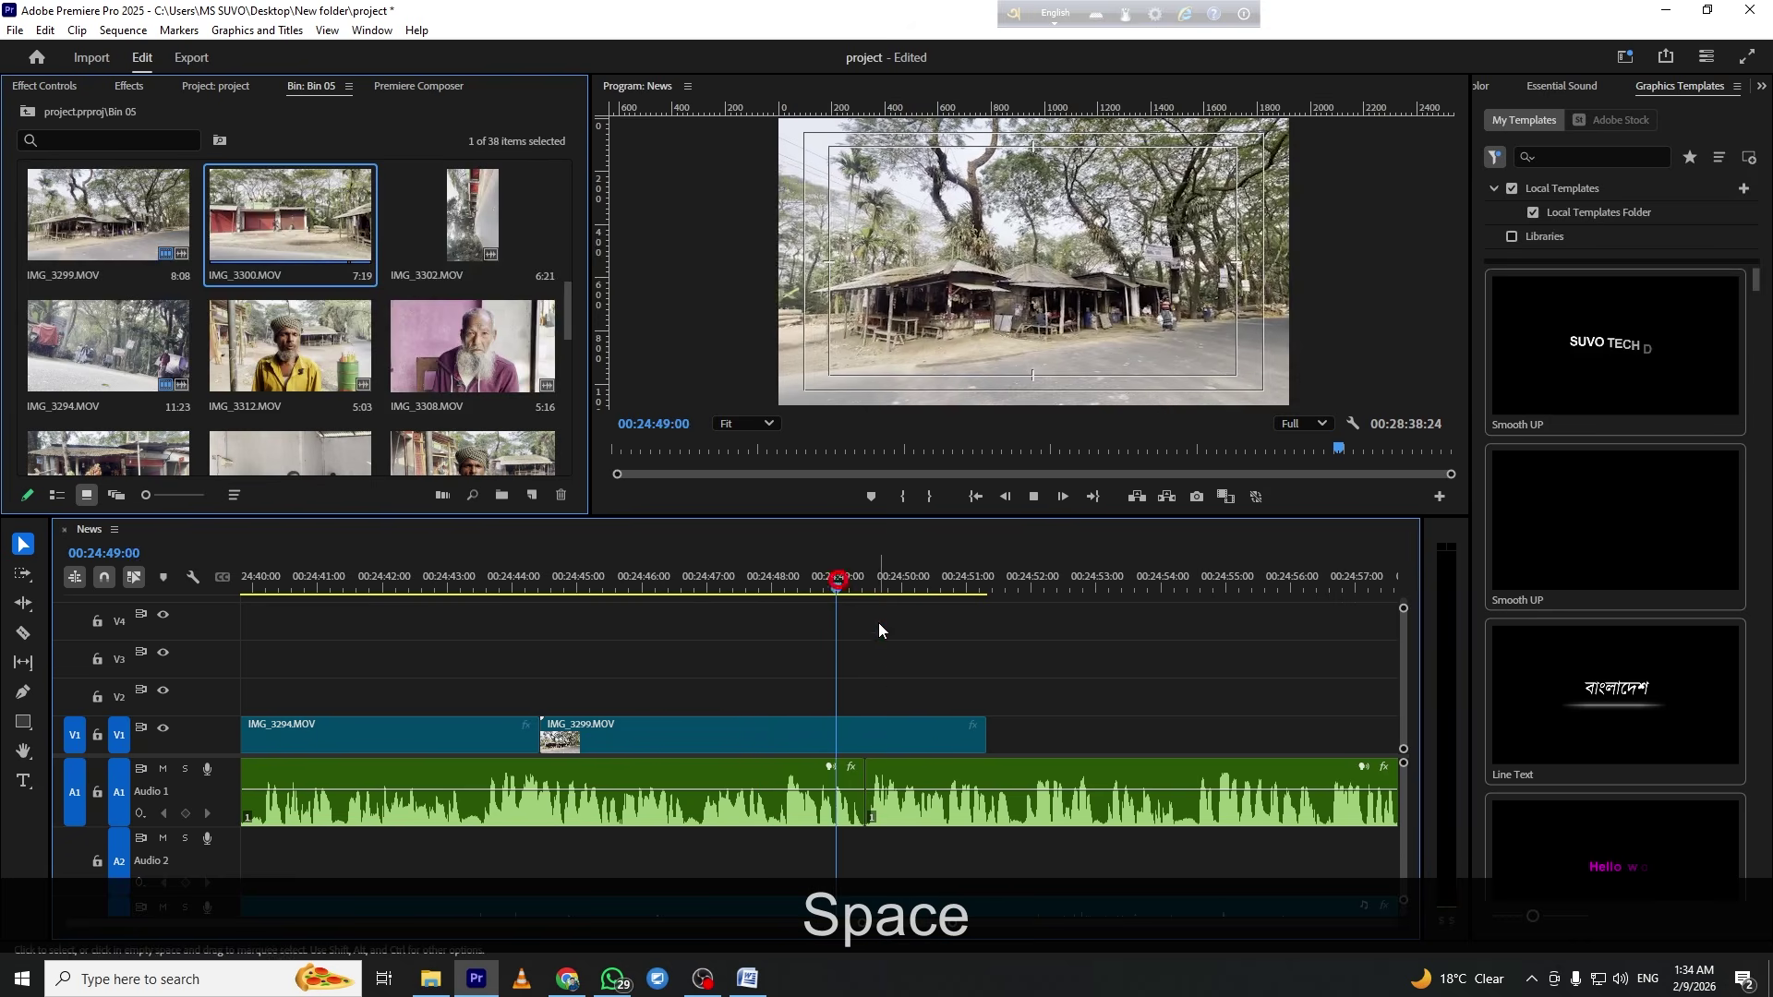
# Split IMG_3299.MOV on V1 at 00:24:50:19 and delete the remainder
pyautogui.press('space')
pyautogui.press('c')
pyautogui.click(950, 729)
pyautogui.press('v')
pyautogui.click(963, 732)
pyautogui.press('f')
# Place IMG_3320.MOV from Bin 05 on V2 at 00:24:50:19, then unlink and delete its audio
pyautogui.scroll(-1, 963, 732)
pyautogui.scroll(-3, 369, 337)
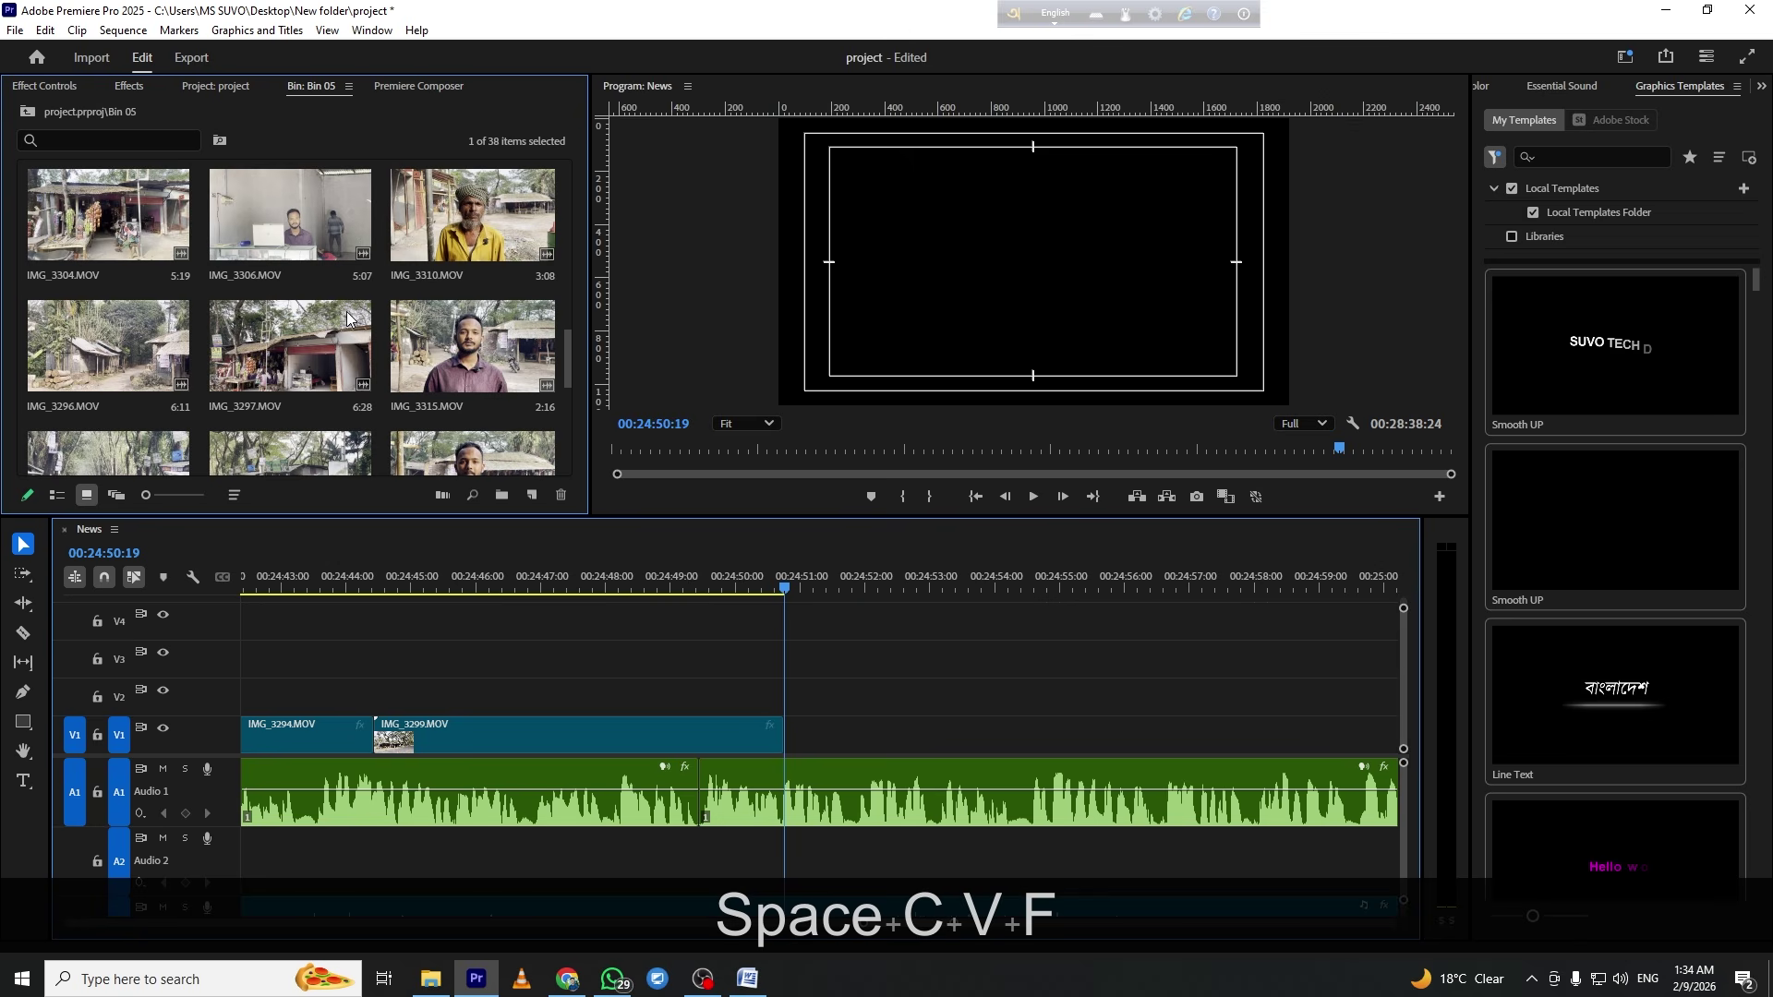
pyautogui.scroll(-2, 313, 378)
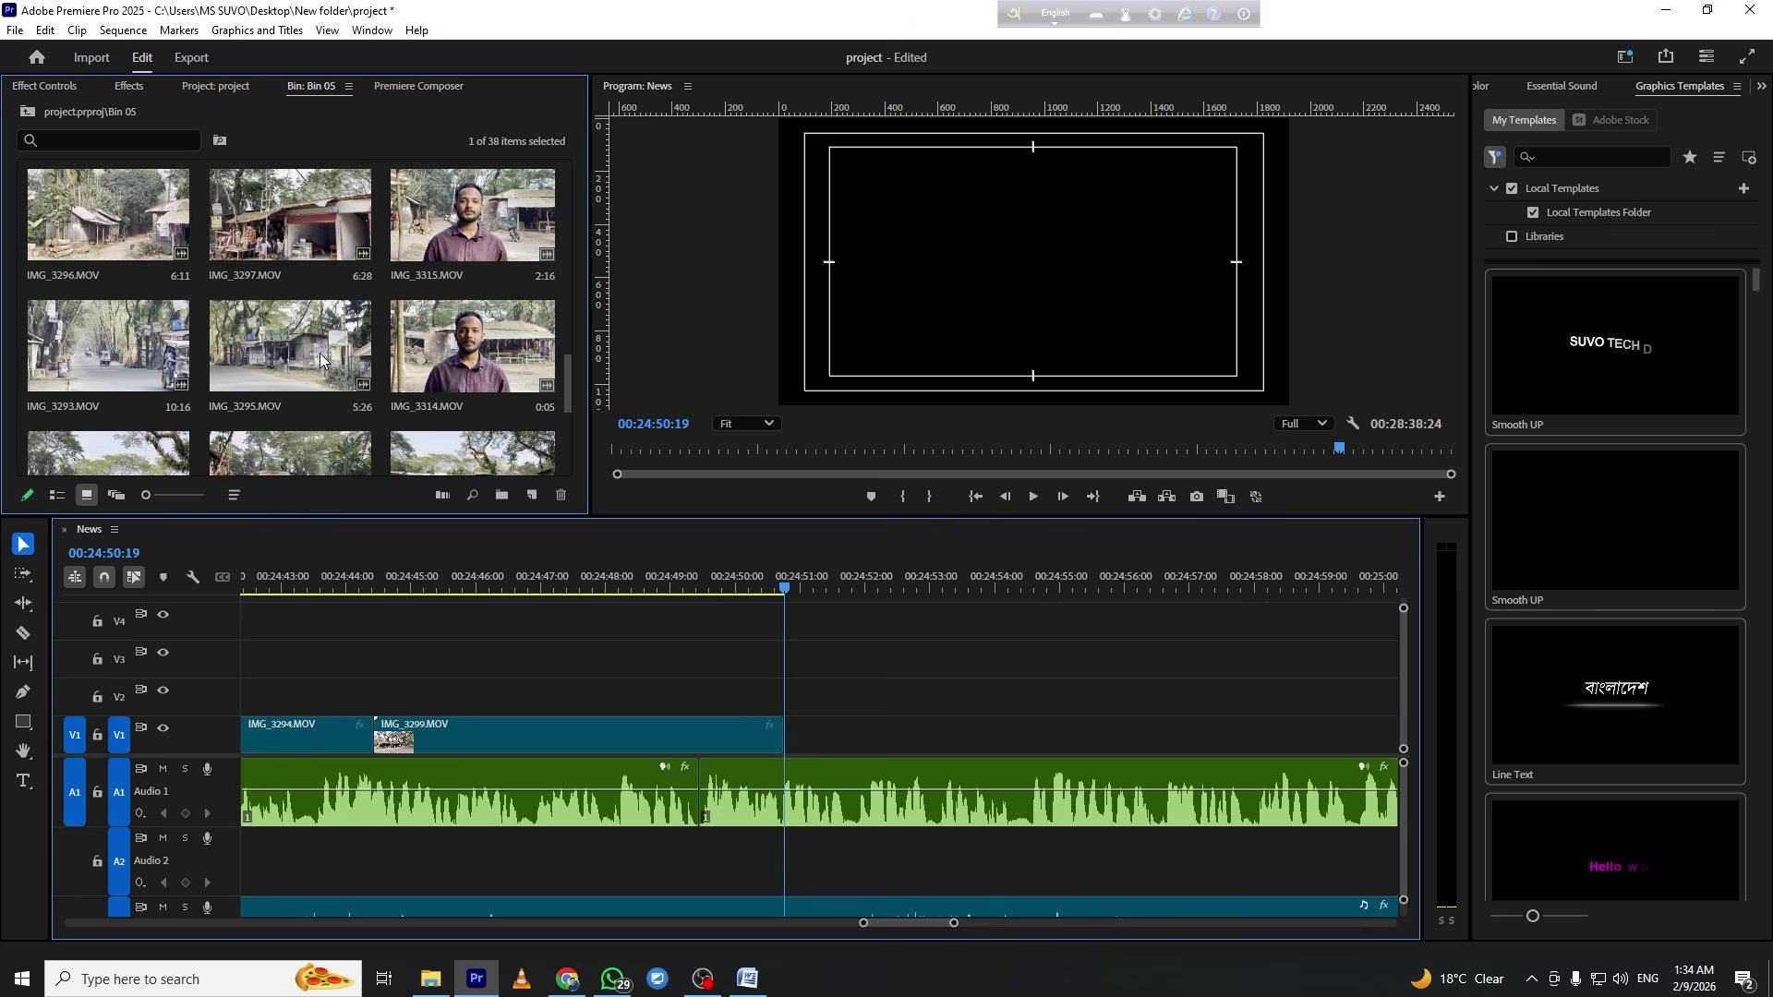
pyautogui.scroll(-4, 185, 356)
pyautogui.scroll(4, 274, 357)
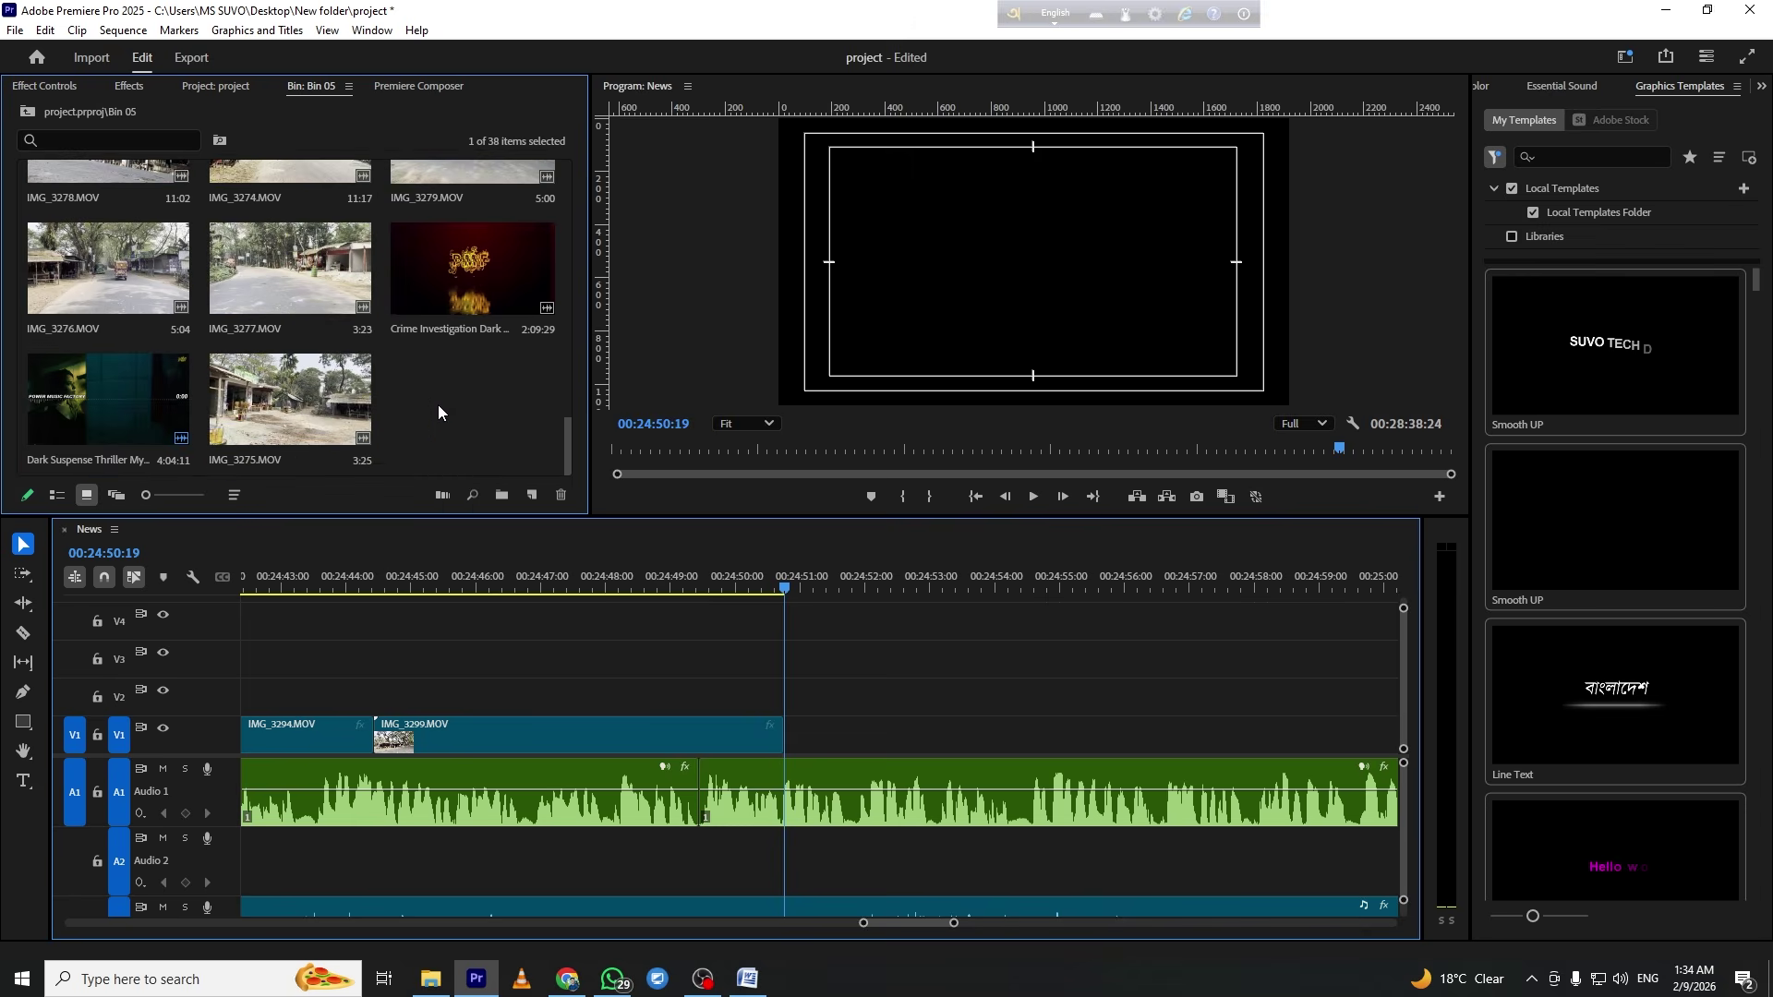
pyautogui.scroll(2, 445, 407)
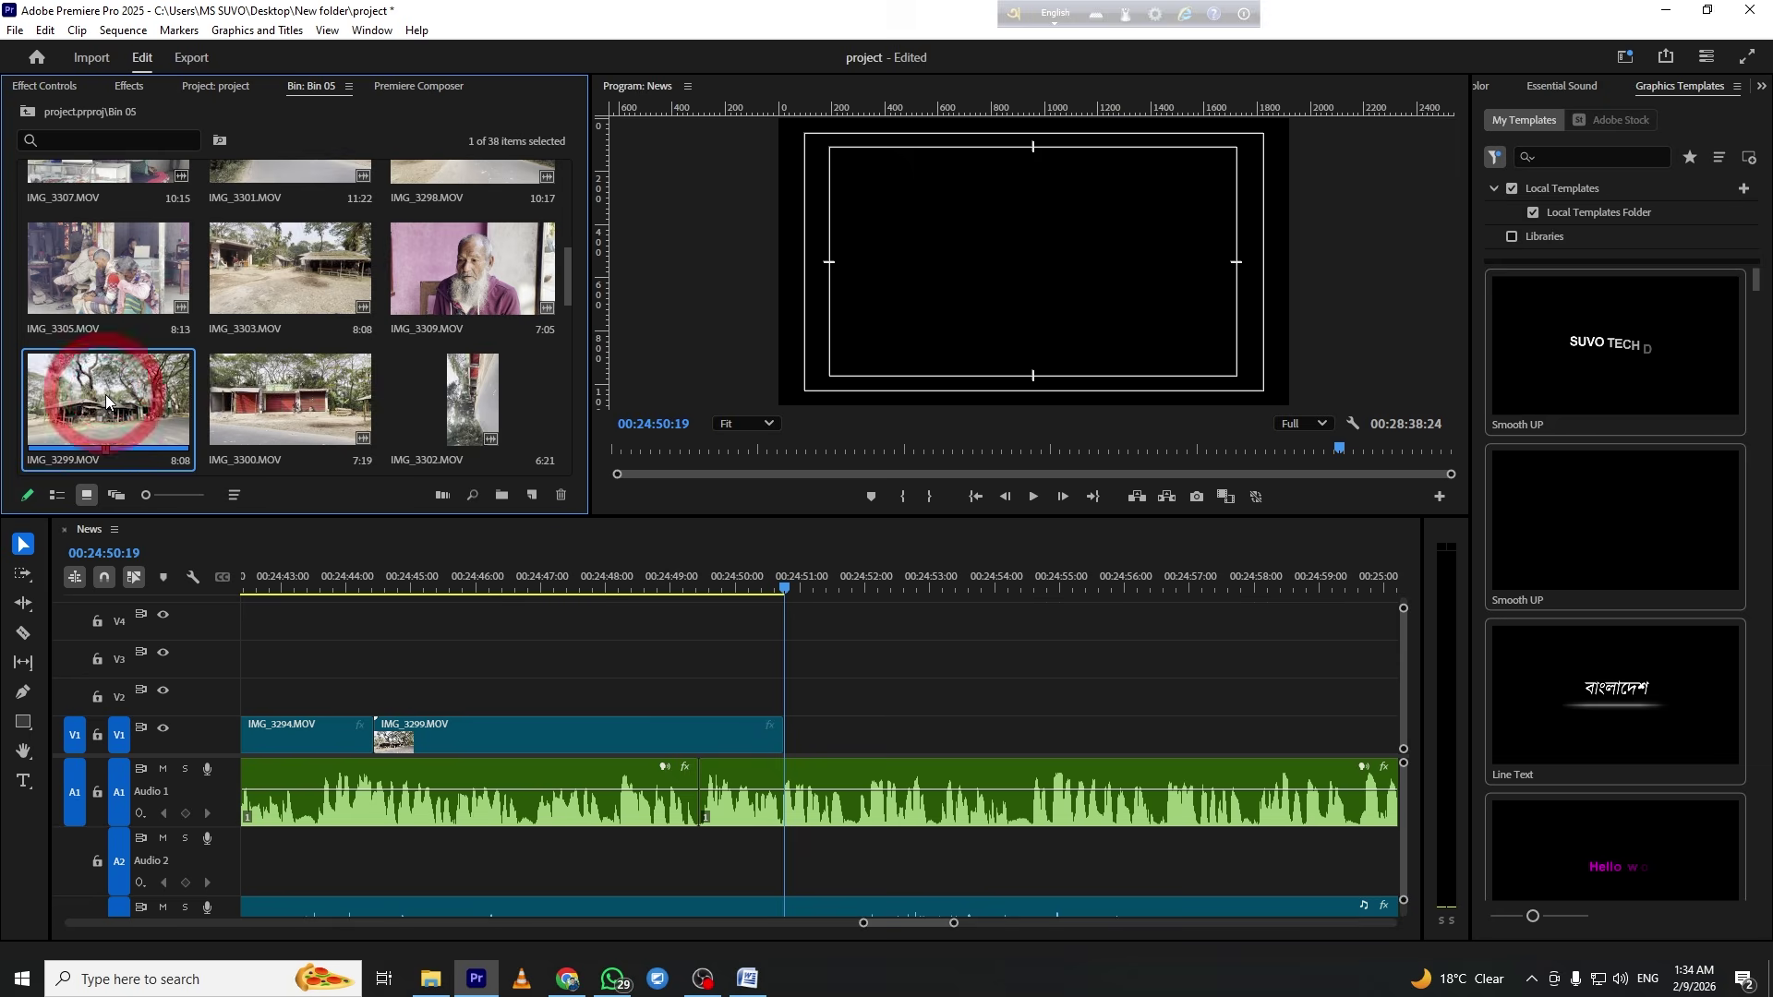
pyautogui.scroll(1, 306, 366)
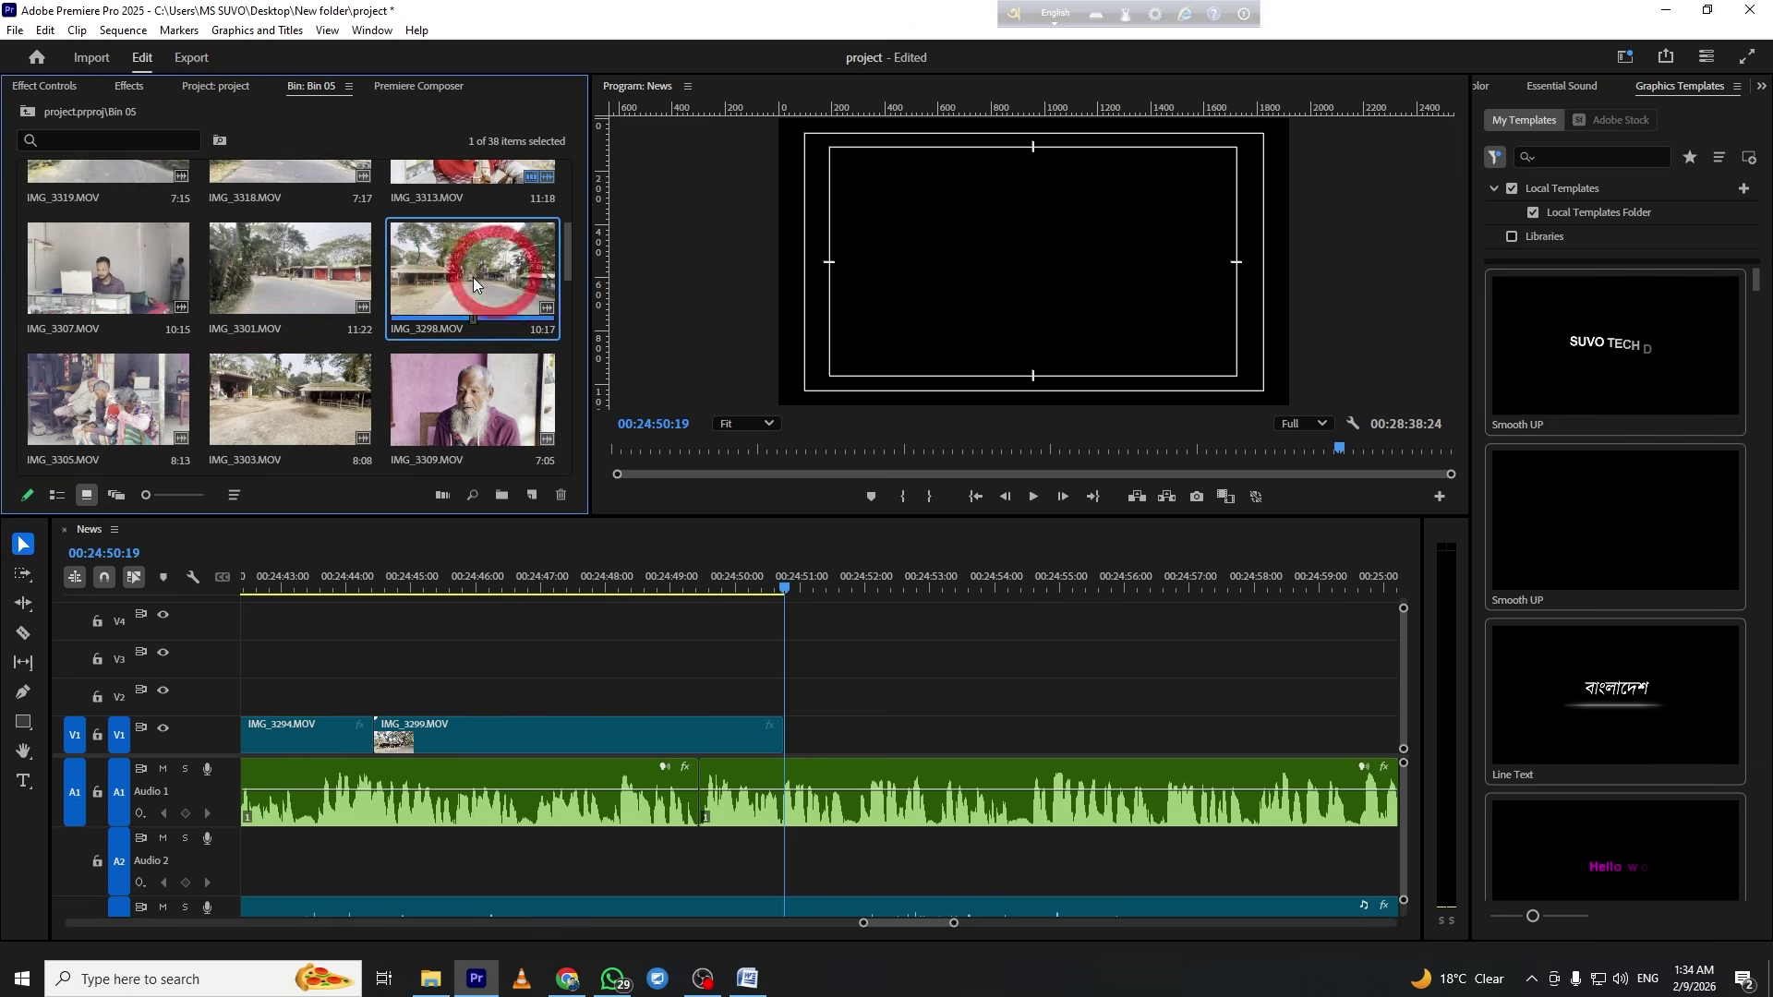
pyautogui.scroll(2, 475, 275)
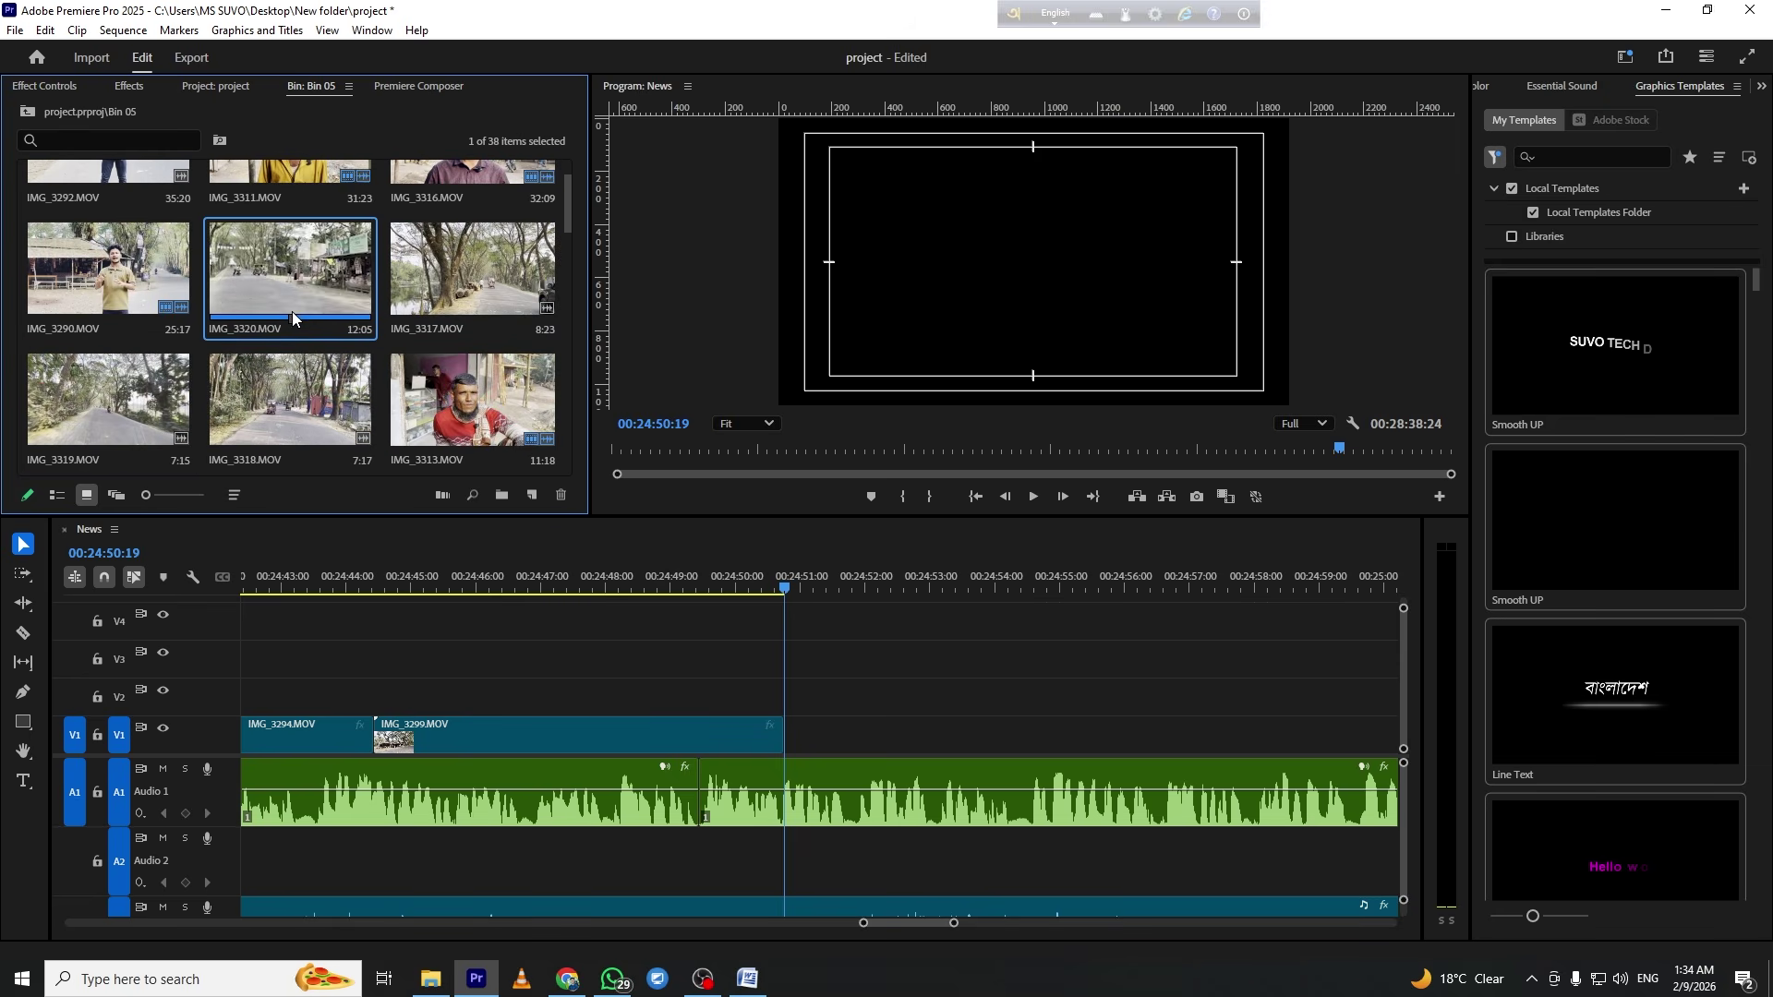
pyautogui.moveTo(271, 314); pyautogui.dragTo(783, 707)
pyautogui.scroll(-2, 923, 739)
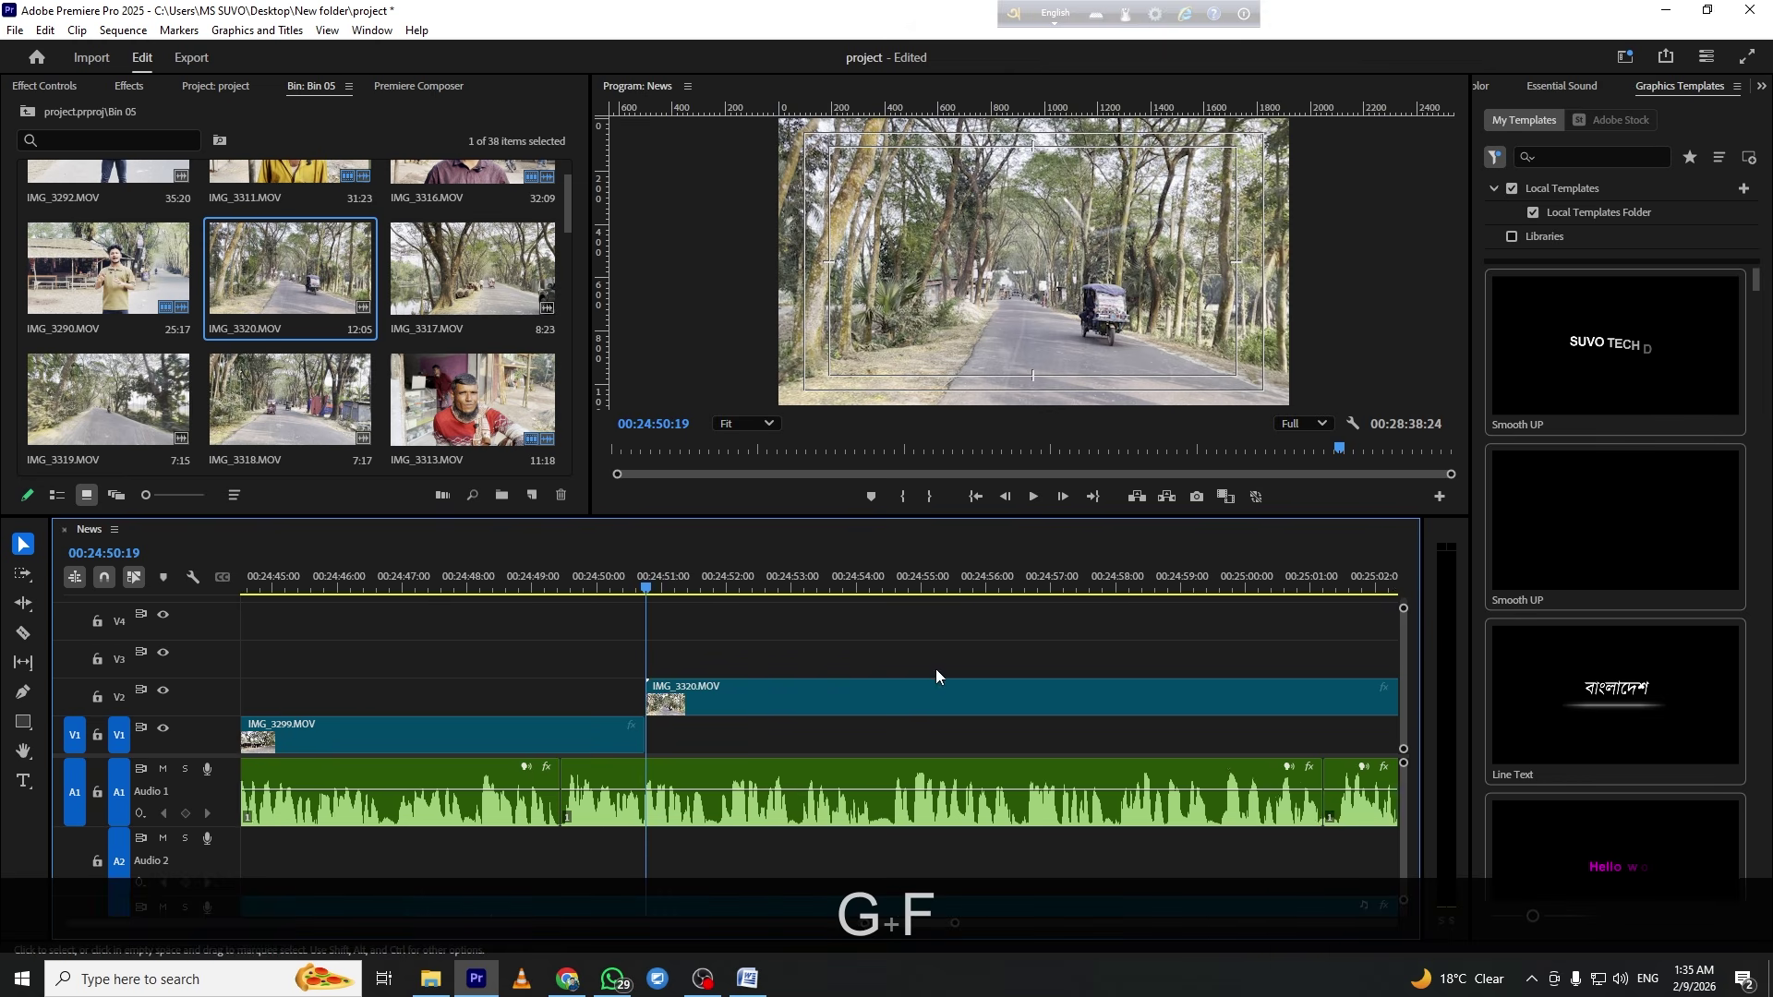
# Split IMG_3320.MOV at 00:24:55:00, delete its first part, and move the rest to V1 directly after IMG_3299.MOV
pyautogui.press('-')
pyautogui.press('-')
pyautogui.moveTo(836, 584); pyautogui.dragTo(844, 595)
pyautogui.press('c')
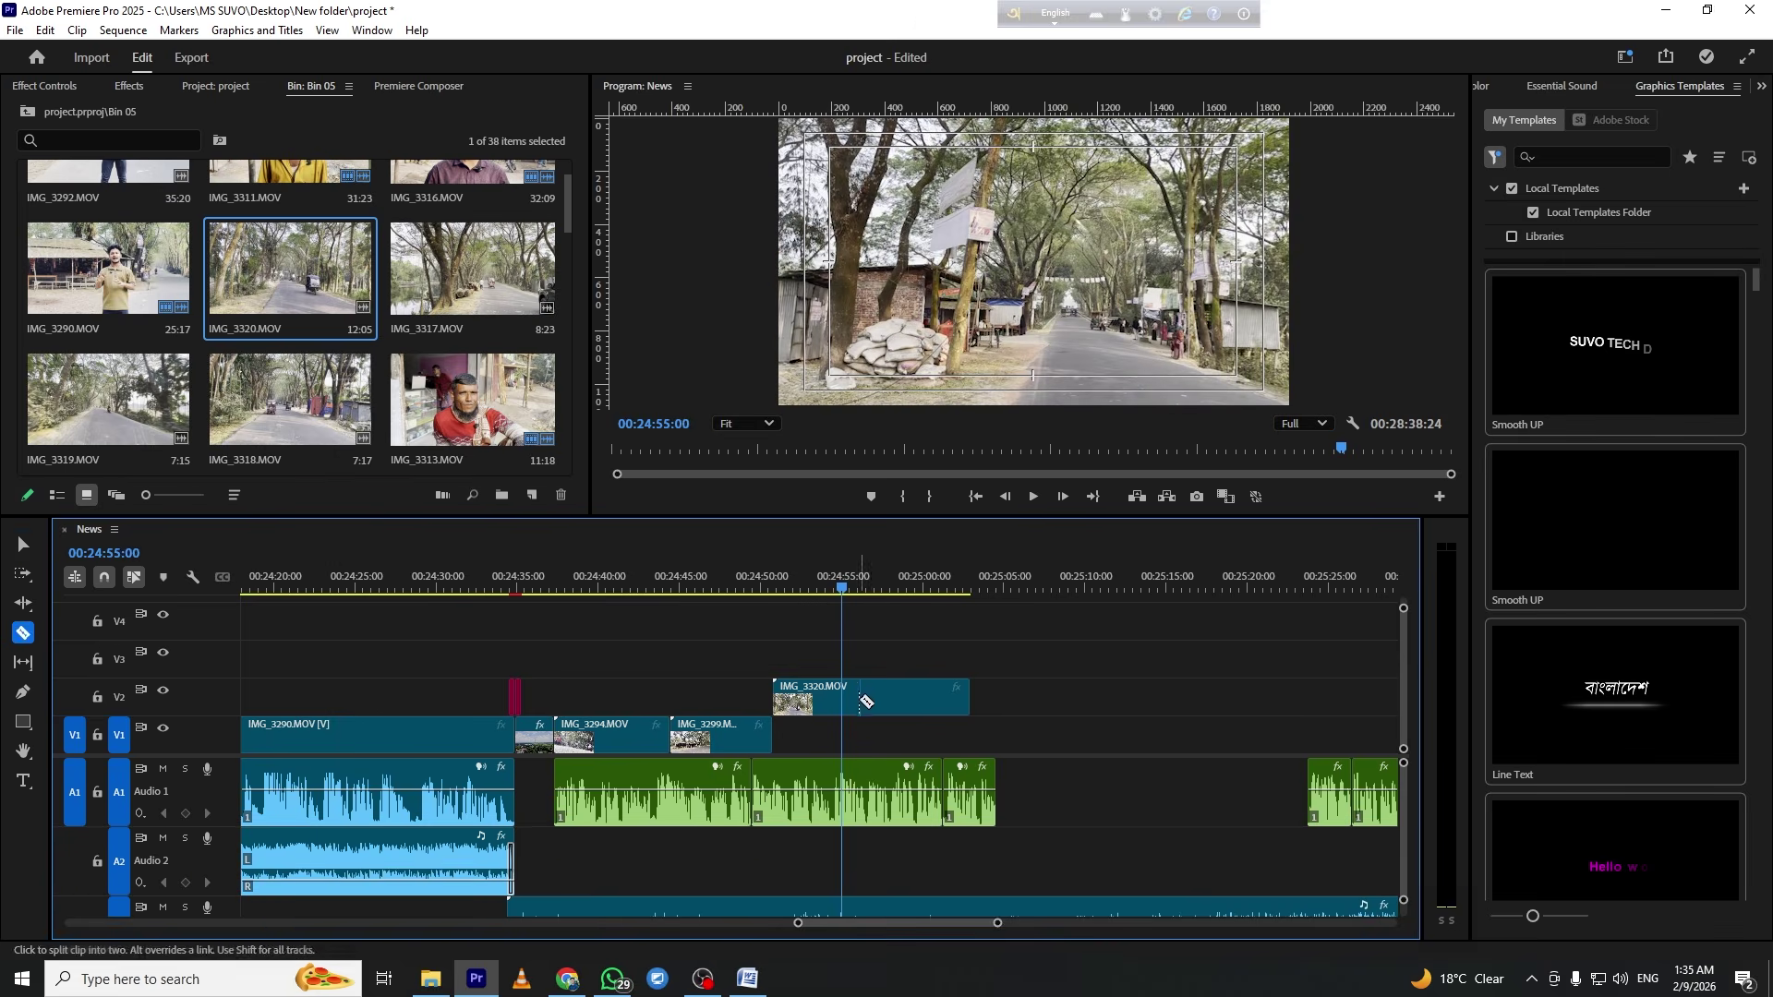
pyautogui.click(841, 701)
pyautogui.moveTo(880, 701); pyautogui.dragTo(813, 739)
# Play the cut into IMG_3320.MOV, split that clip at 00:24:52:10, and delete the remainder
pyautogui.click(757, 589)
pyautogui.press('space')
pyautogui.press('=')
pyautogui.press('=')
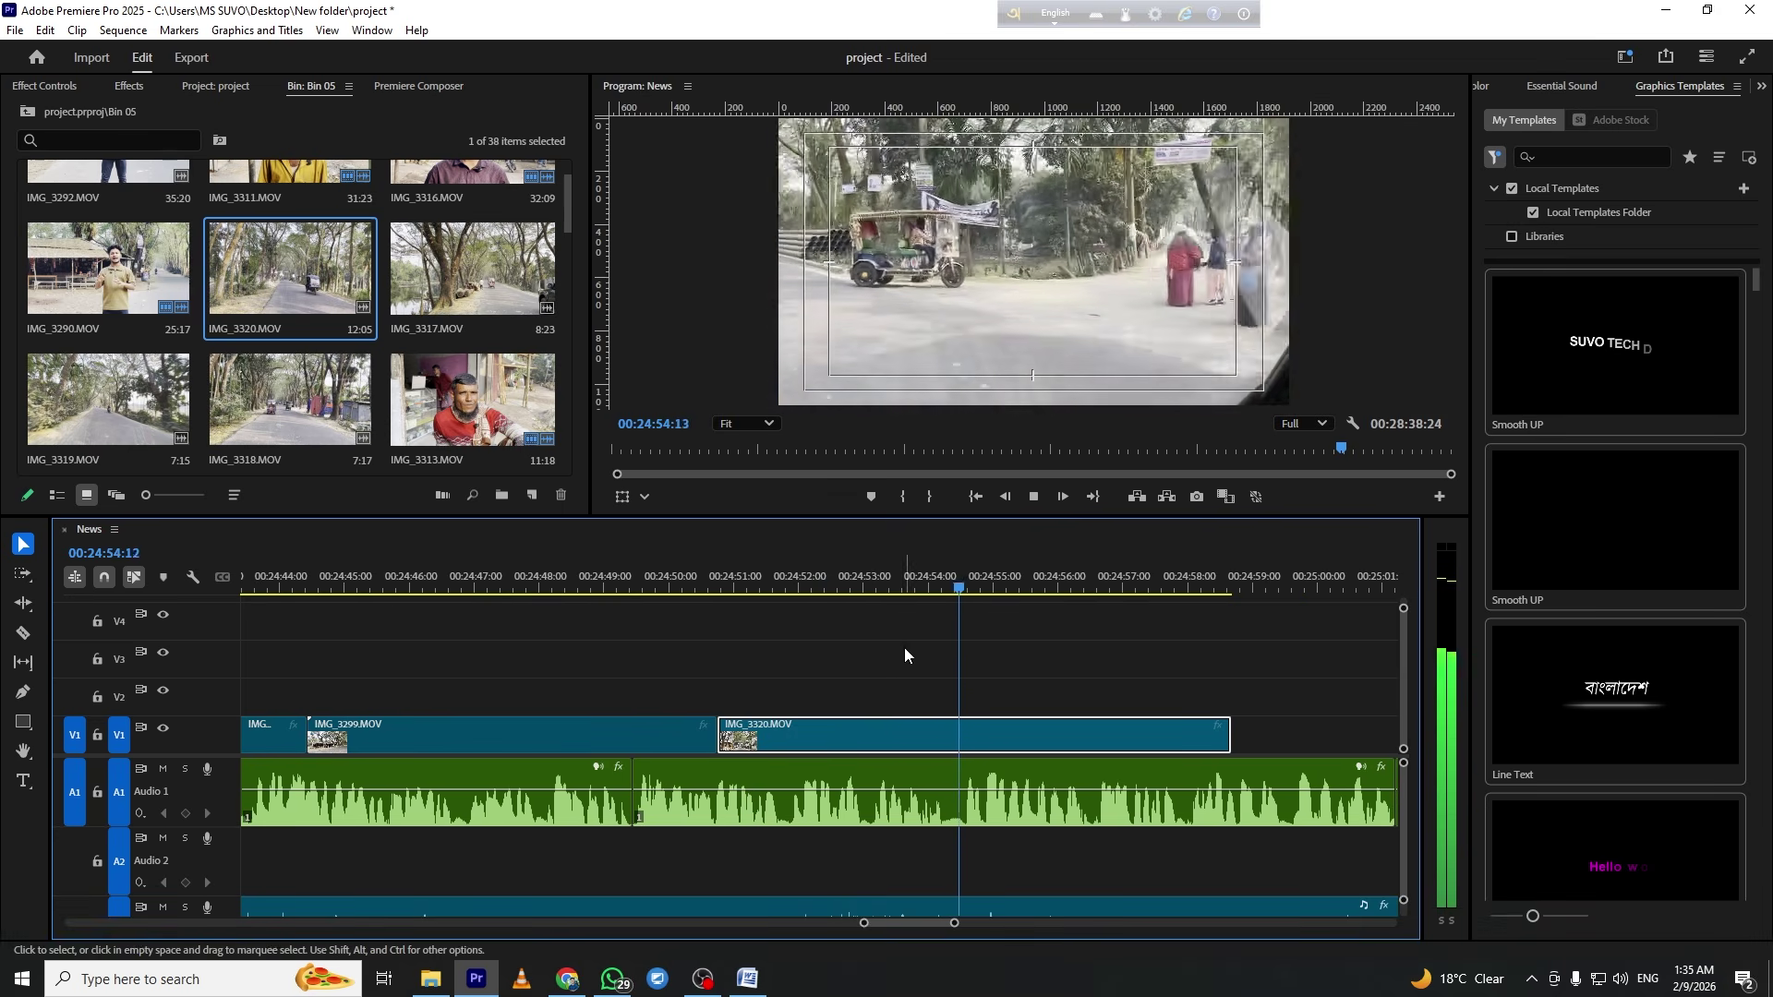
pyautogui.press('space')
pyautogui.click(749, 589)
pyautogui.press('space')
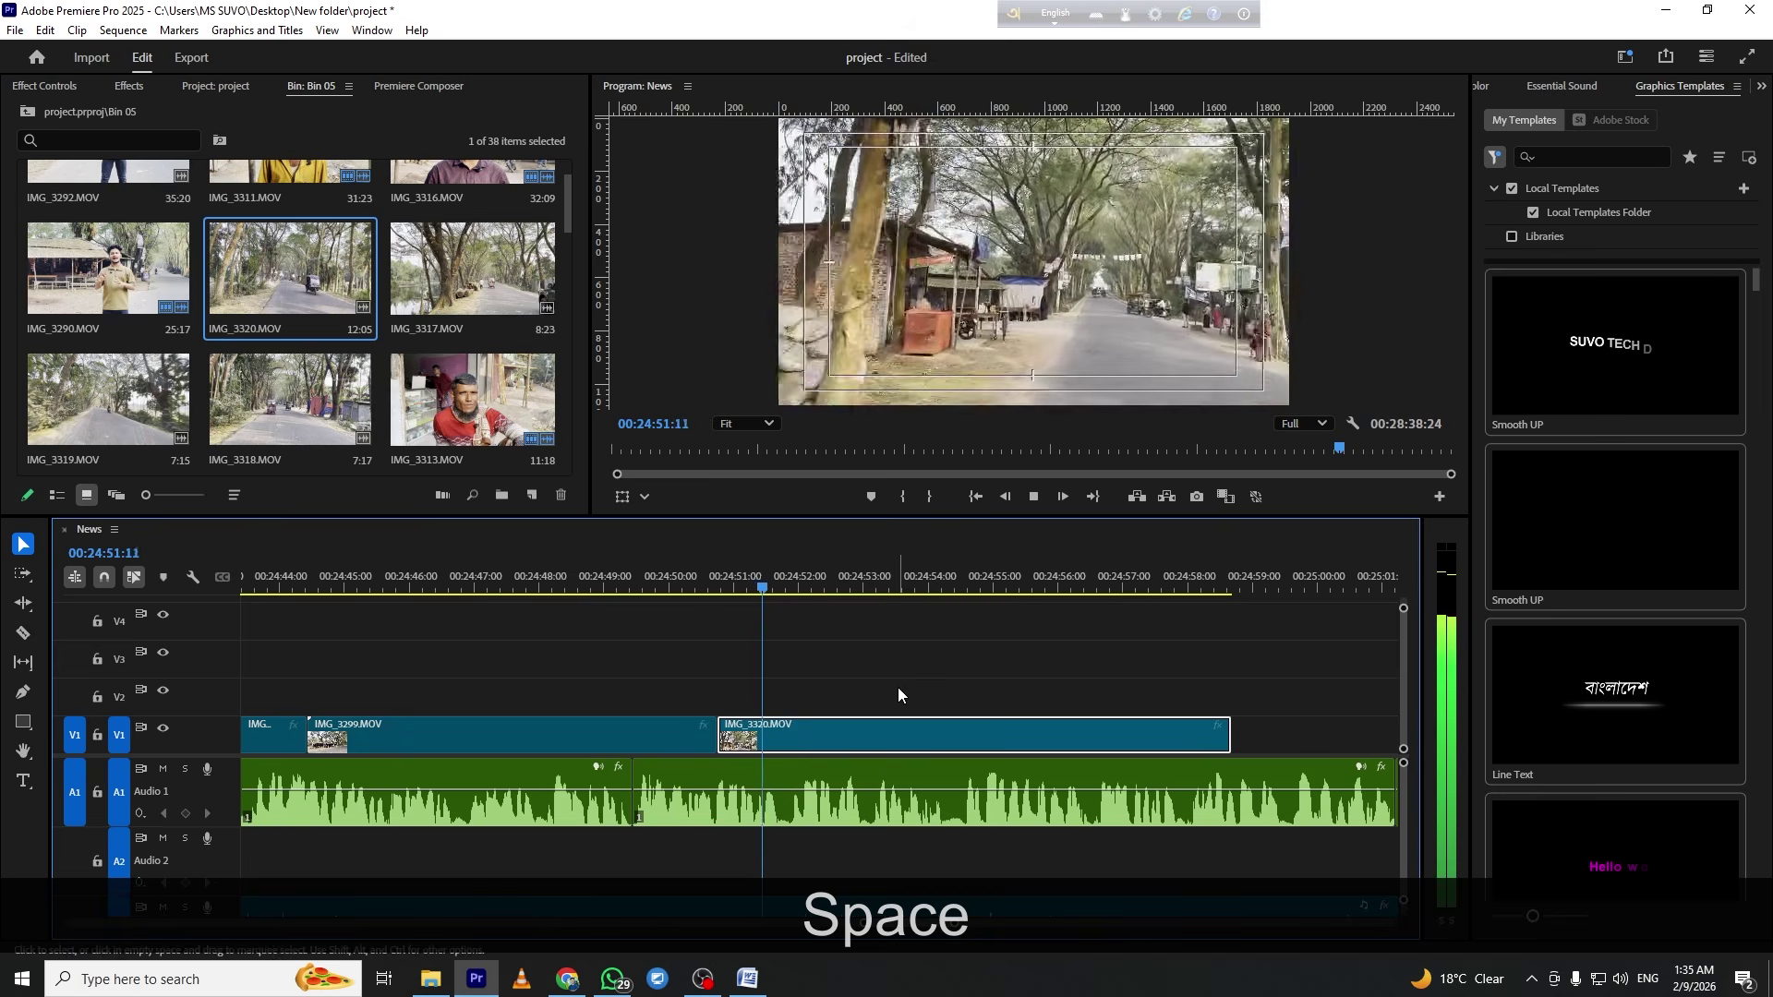
pyautogui.press('c')
pyautogui.click(830, 735)
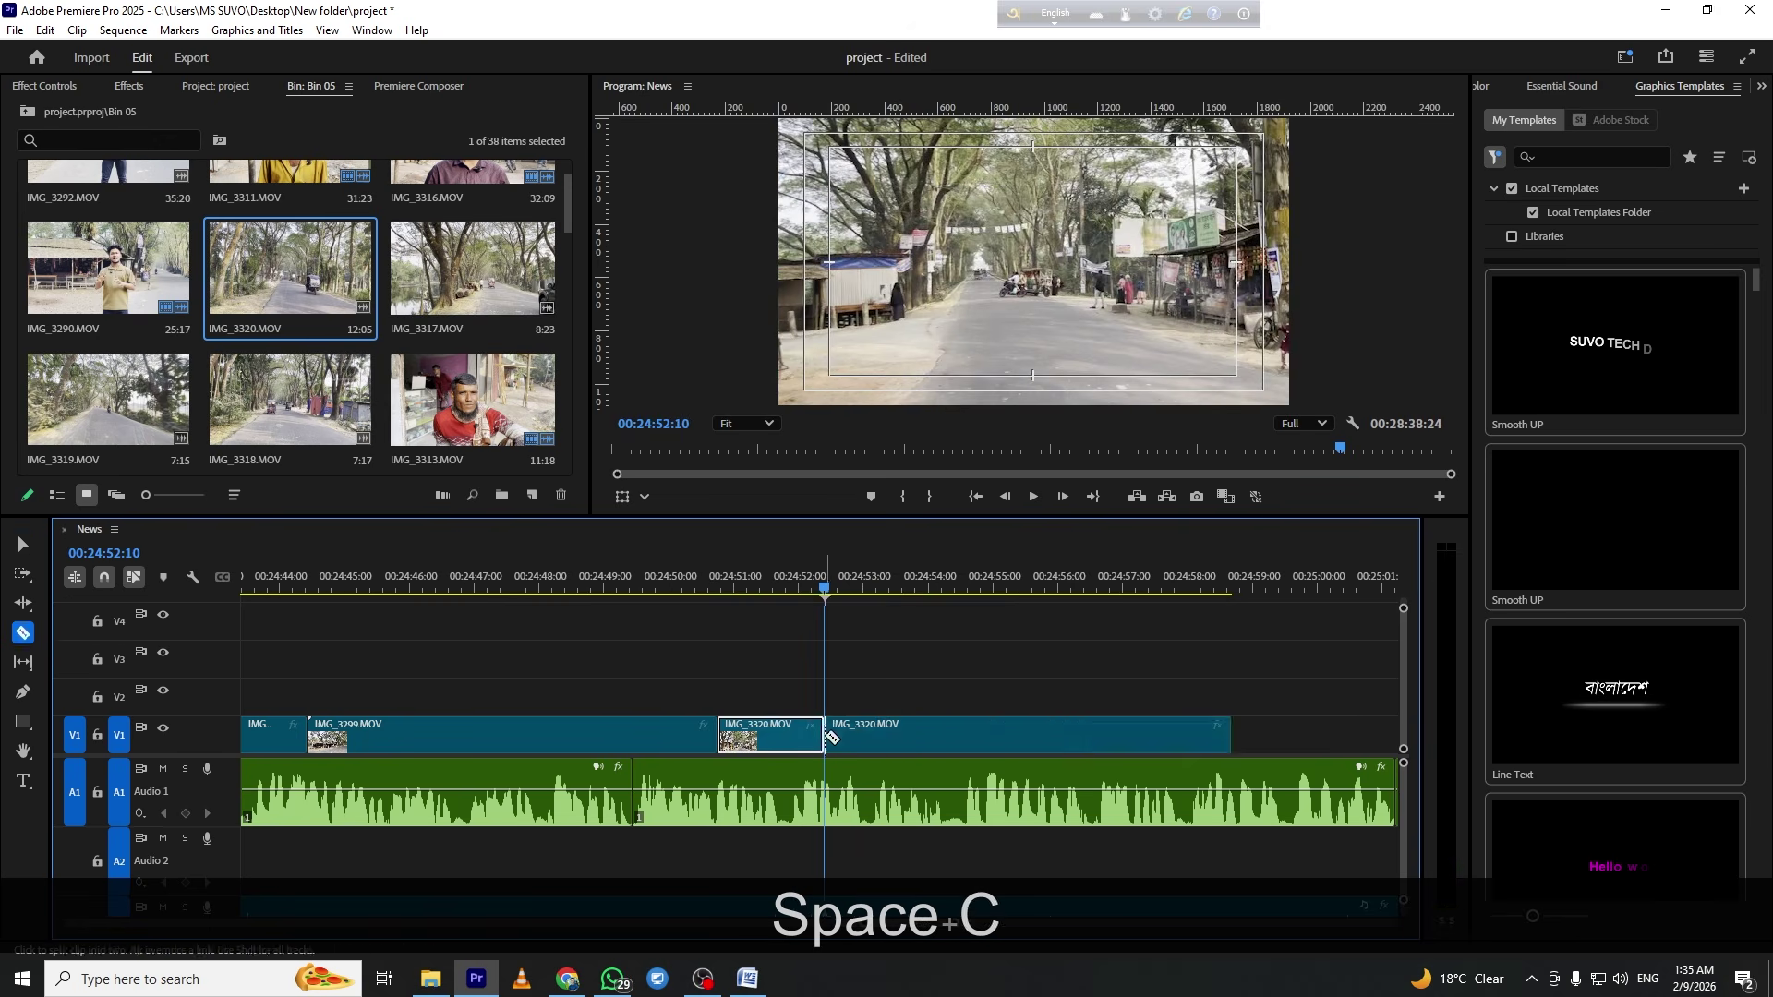
pyautogui.press('v')
pyautogui.click(891, 735)
pyautogui.press('Delete')
# Place IMG_3303.MOV from Bin 05 on V1 directly after IMG_3320.MOV and delete its audio
pyautogui.scroll(-3, 304, 399)
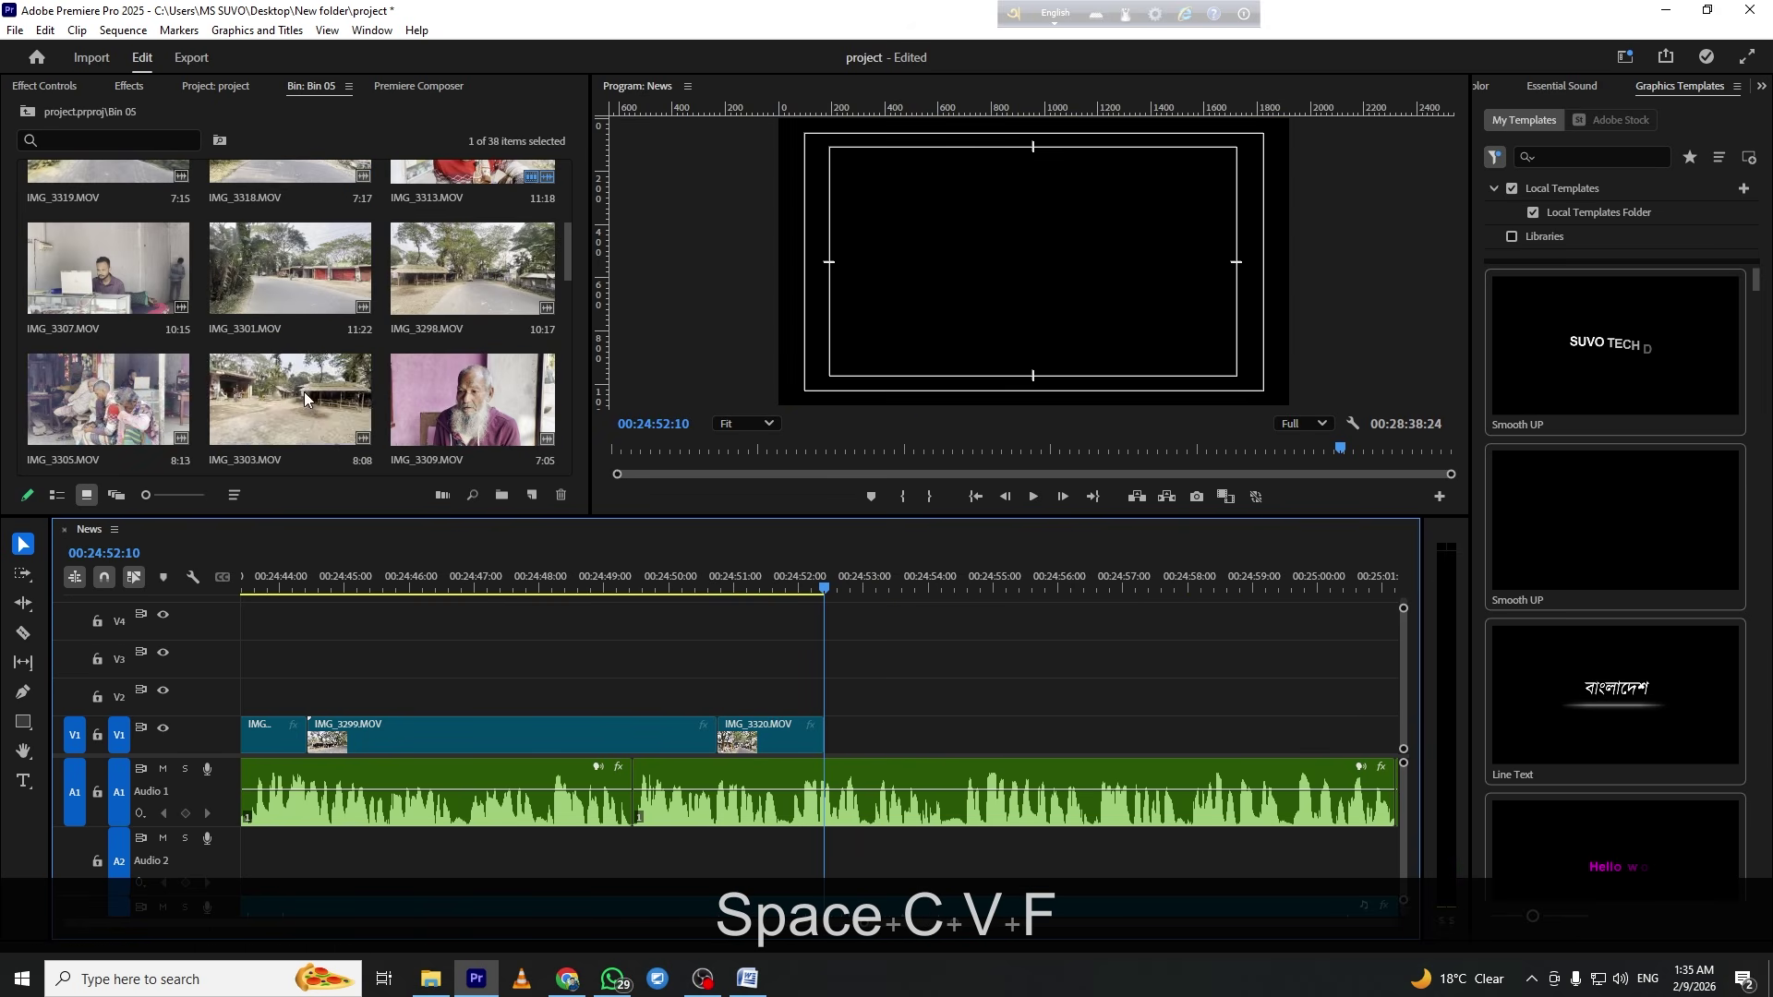
pyautogui.moveTo(248, 399); pyautogui.dragTo(883, 716)
pyautogui.keyDown('alt'); pyautogui.click(946, 836); pyautogui.keyUp('alt')
pyautogui.press('Delete')
pyautogui.press('space')
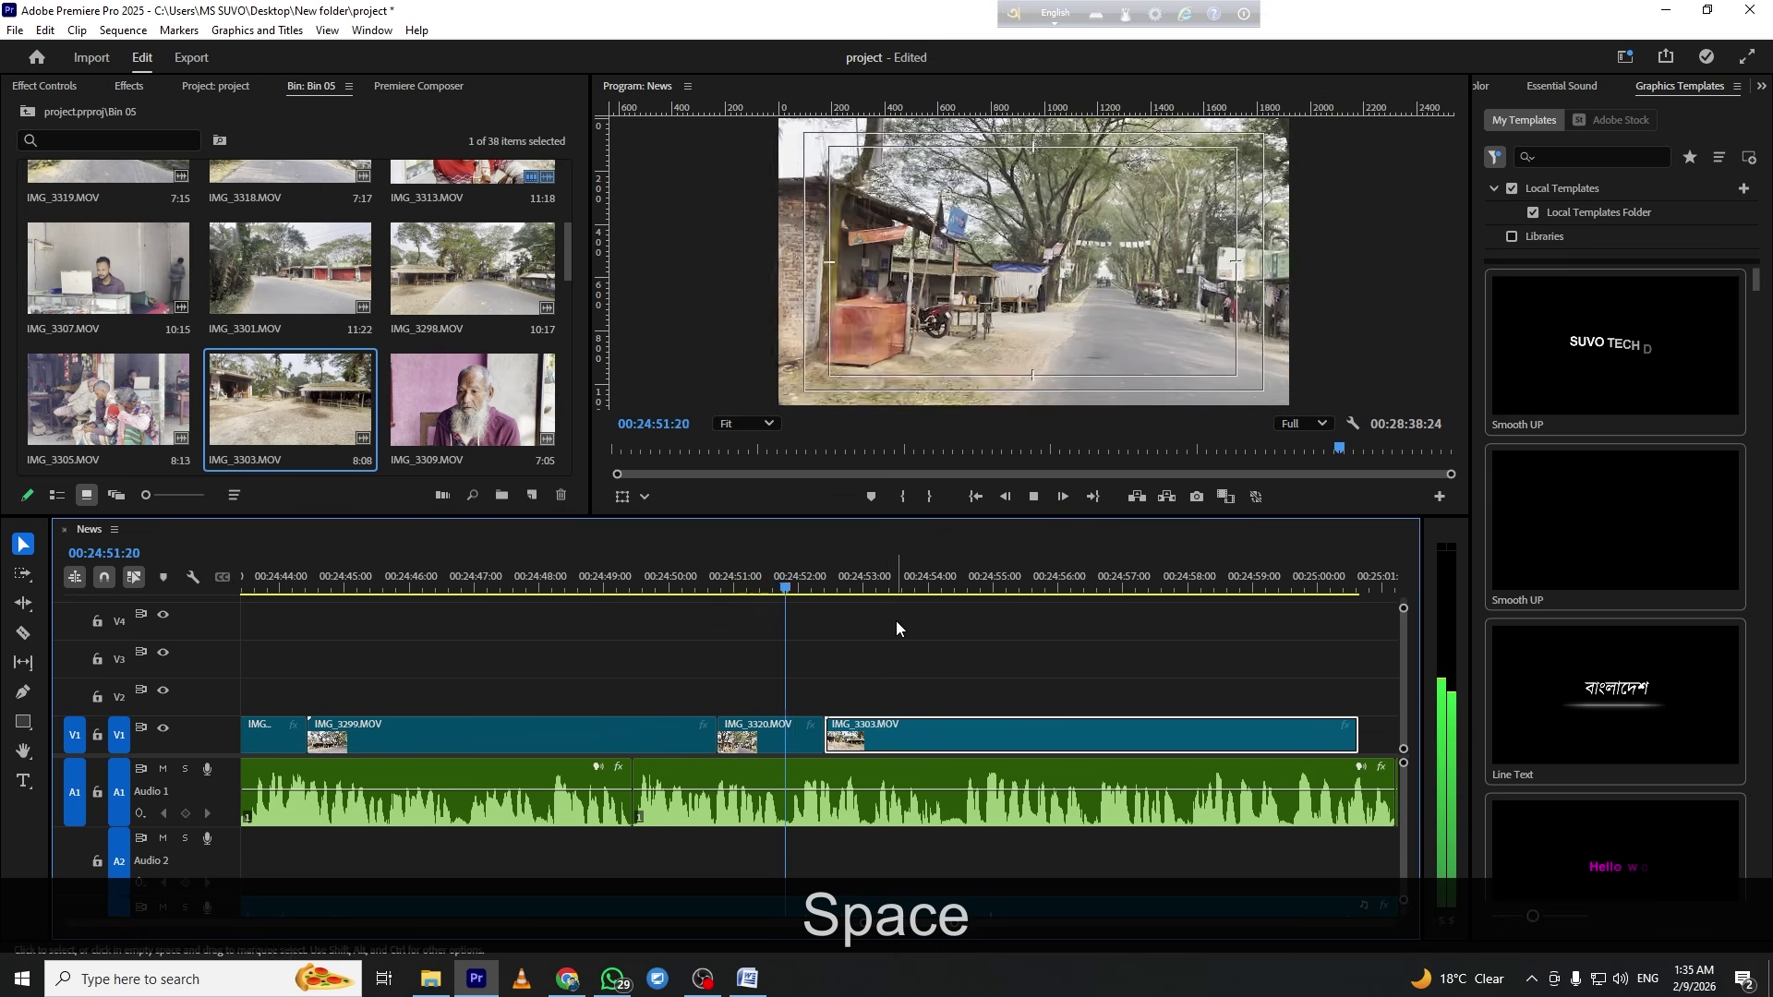
# Move IMG_3303.MOV slightly earlier on V1 so it overwrites the end of IMG_3320.MOV, and replay the cut
pyautogui.press('space')
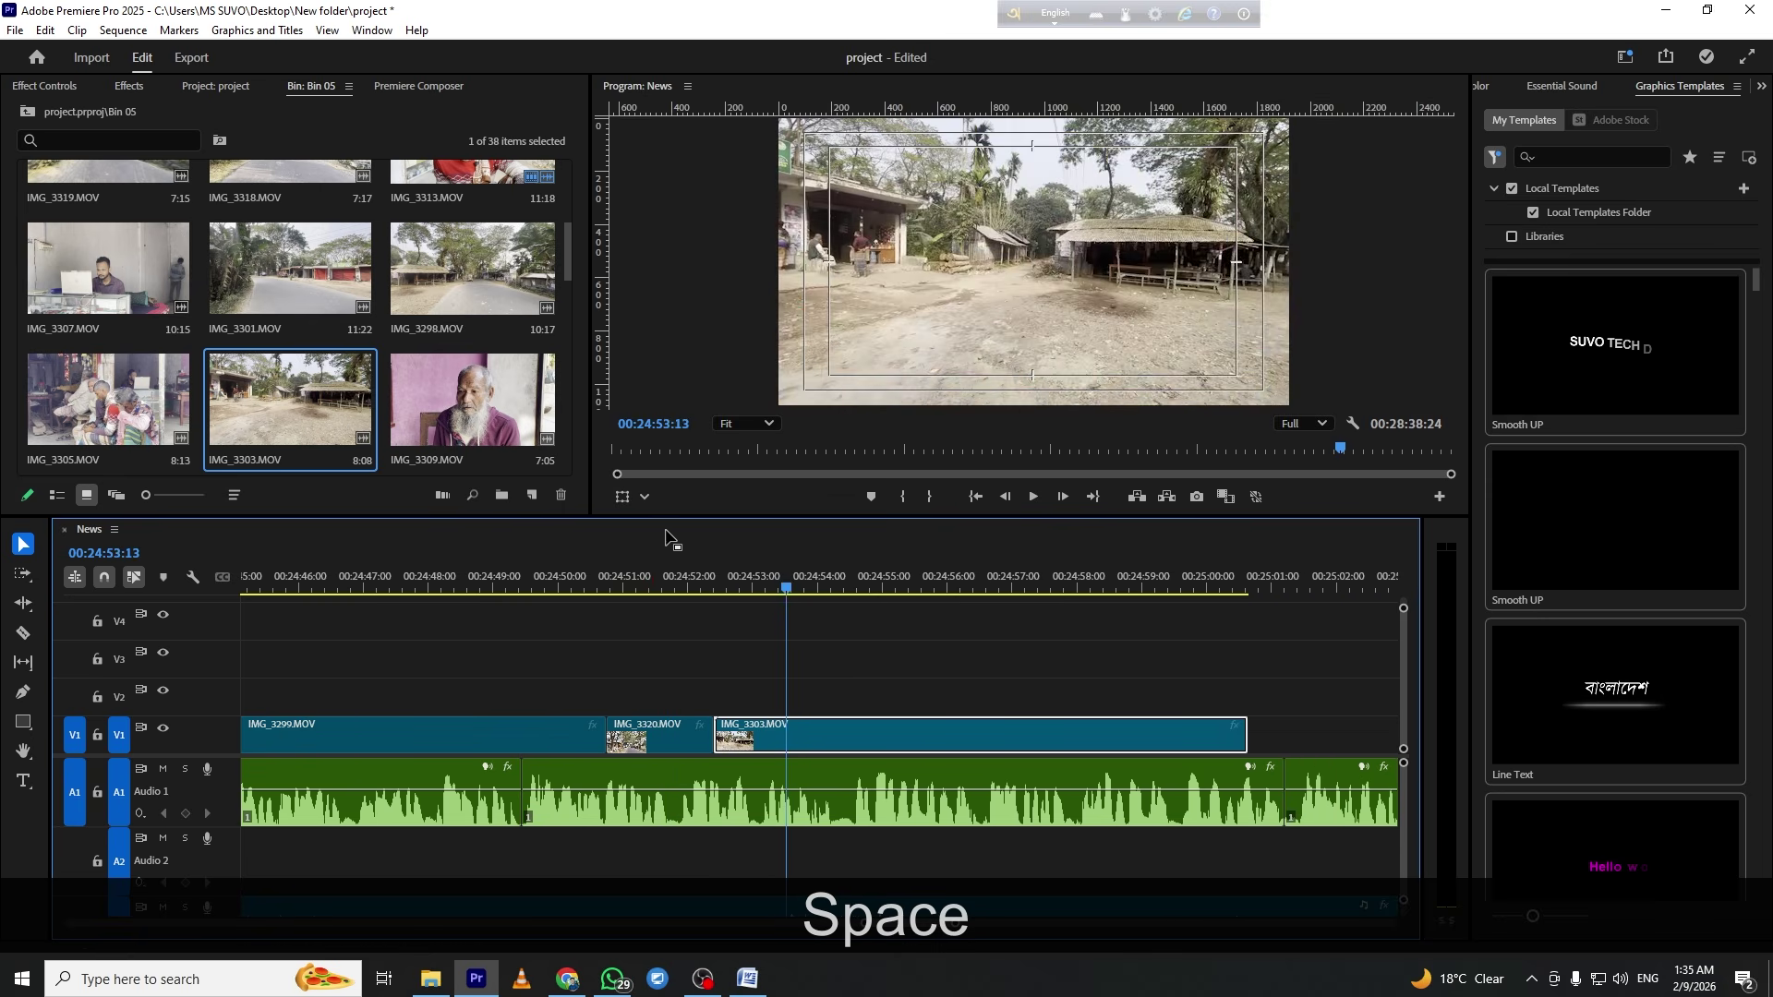
pyautogui.moveTo(783, 740); pyautogui.dragTo(742, 740)
pyautogui.press('space')
pyautogui.click(629, 580)
pyautogui.press('space')
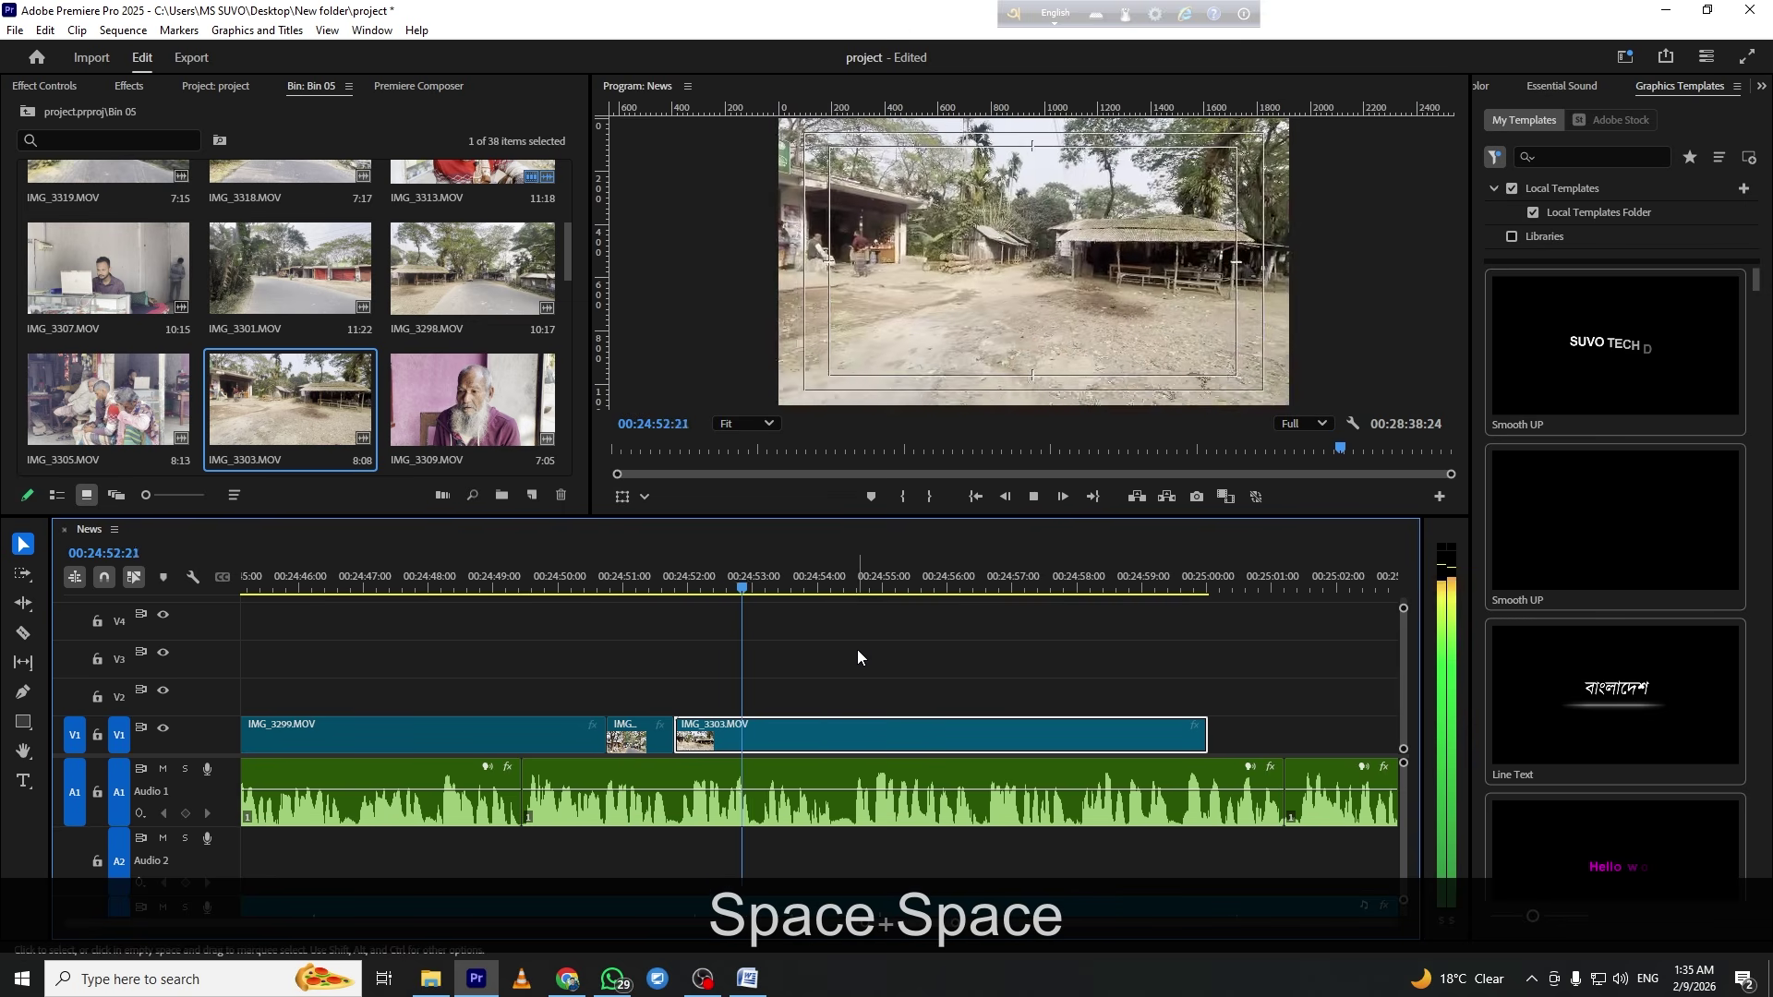
# Play through IMG_3303.MOV past its end and save the project
pyautogui.scroll(-1, 950, 633)
pyautogui.scroll(-1, 843, 636)
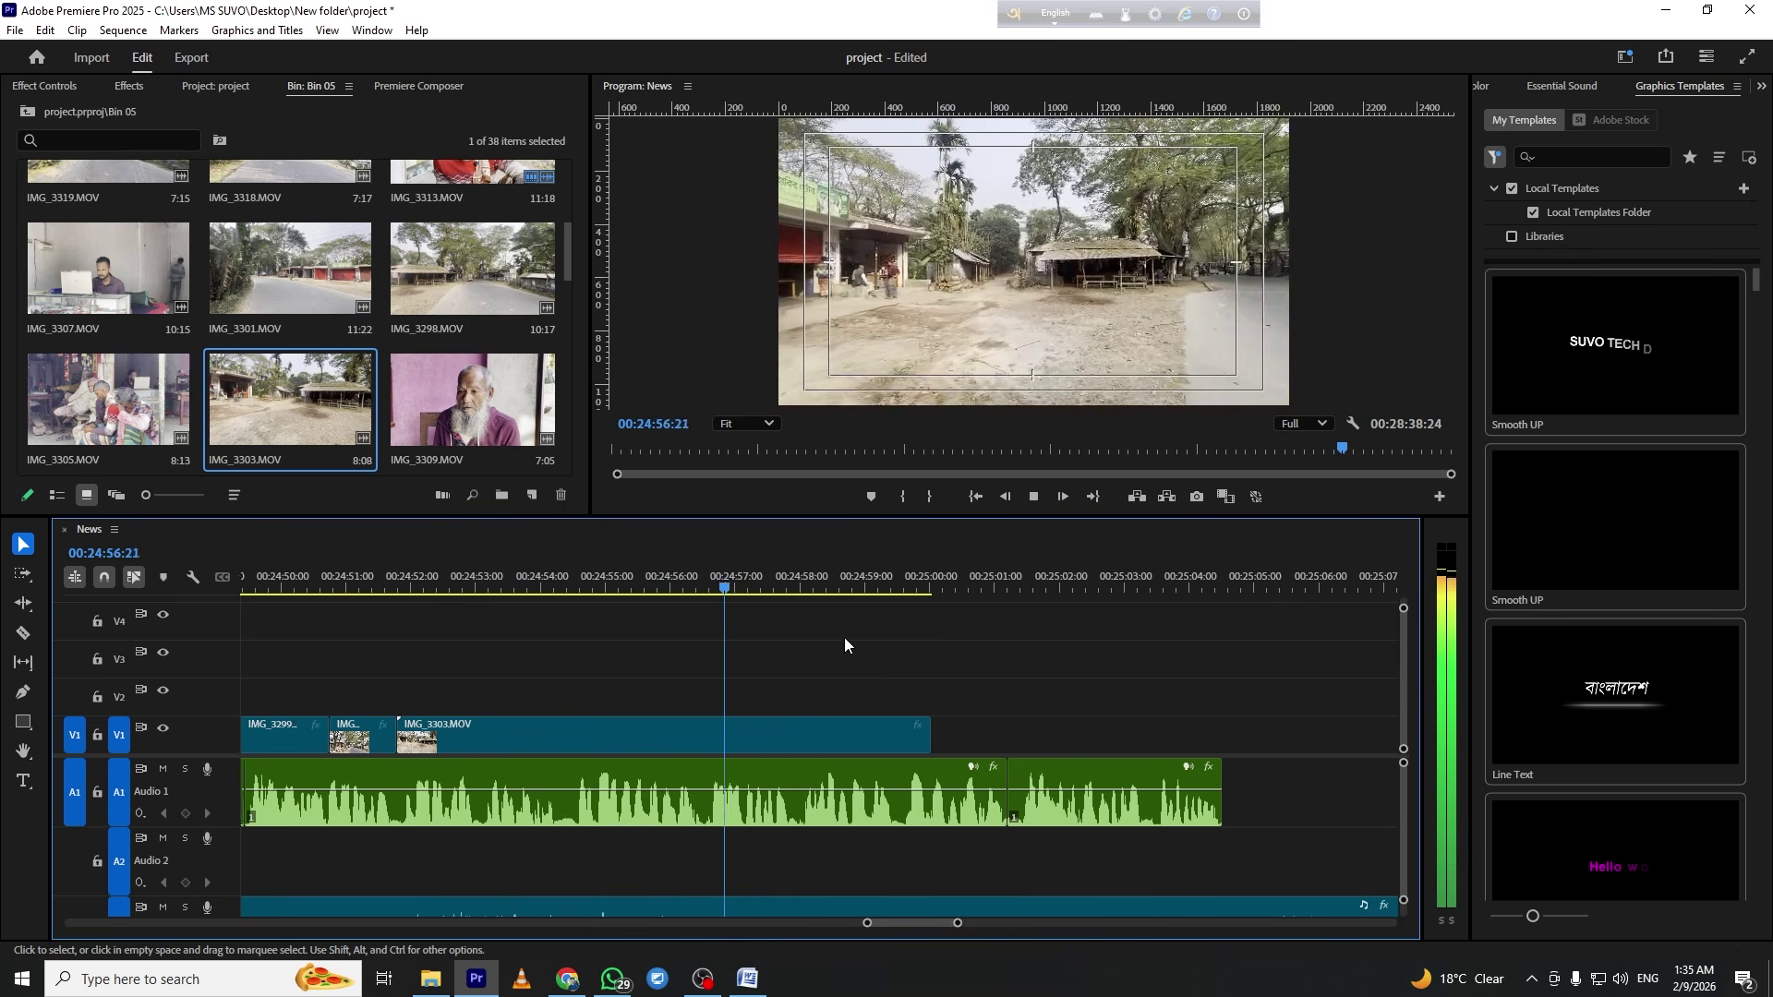
pyautogui.scroll(-1, 877, 640)
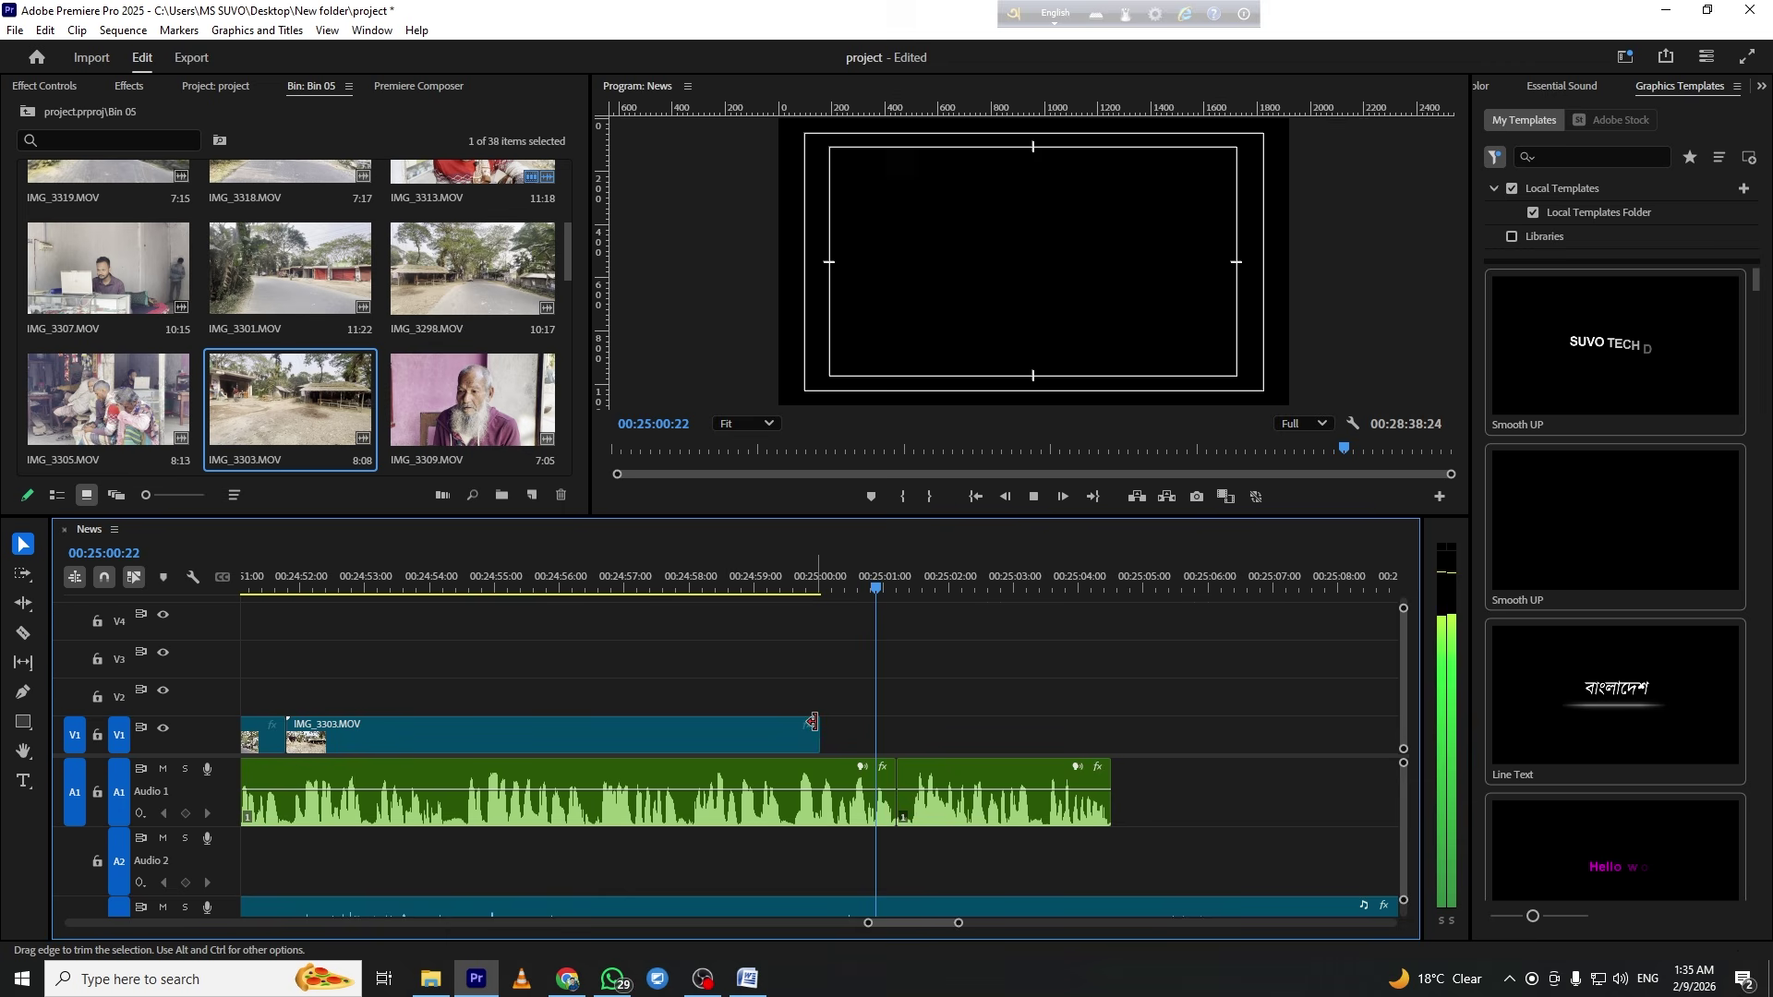
pyautogui.scroll(-2, 849, 634)
pyautogui.press('-')
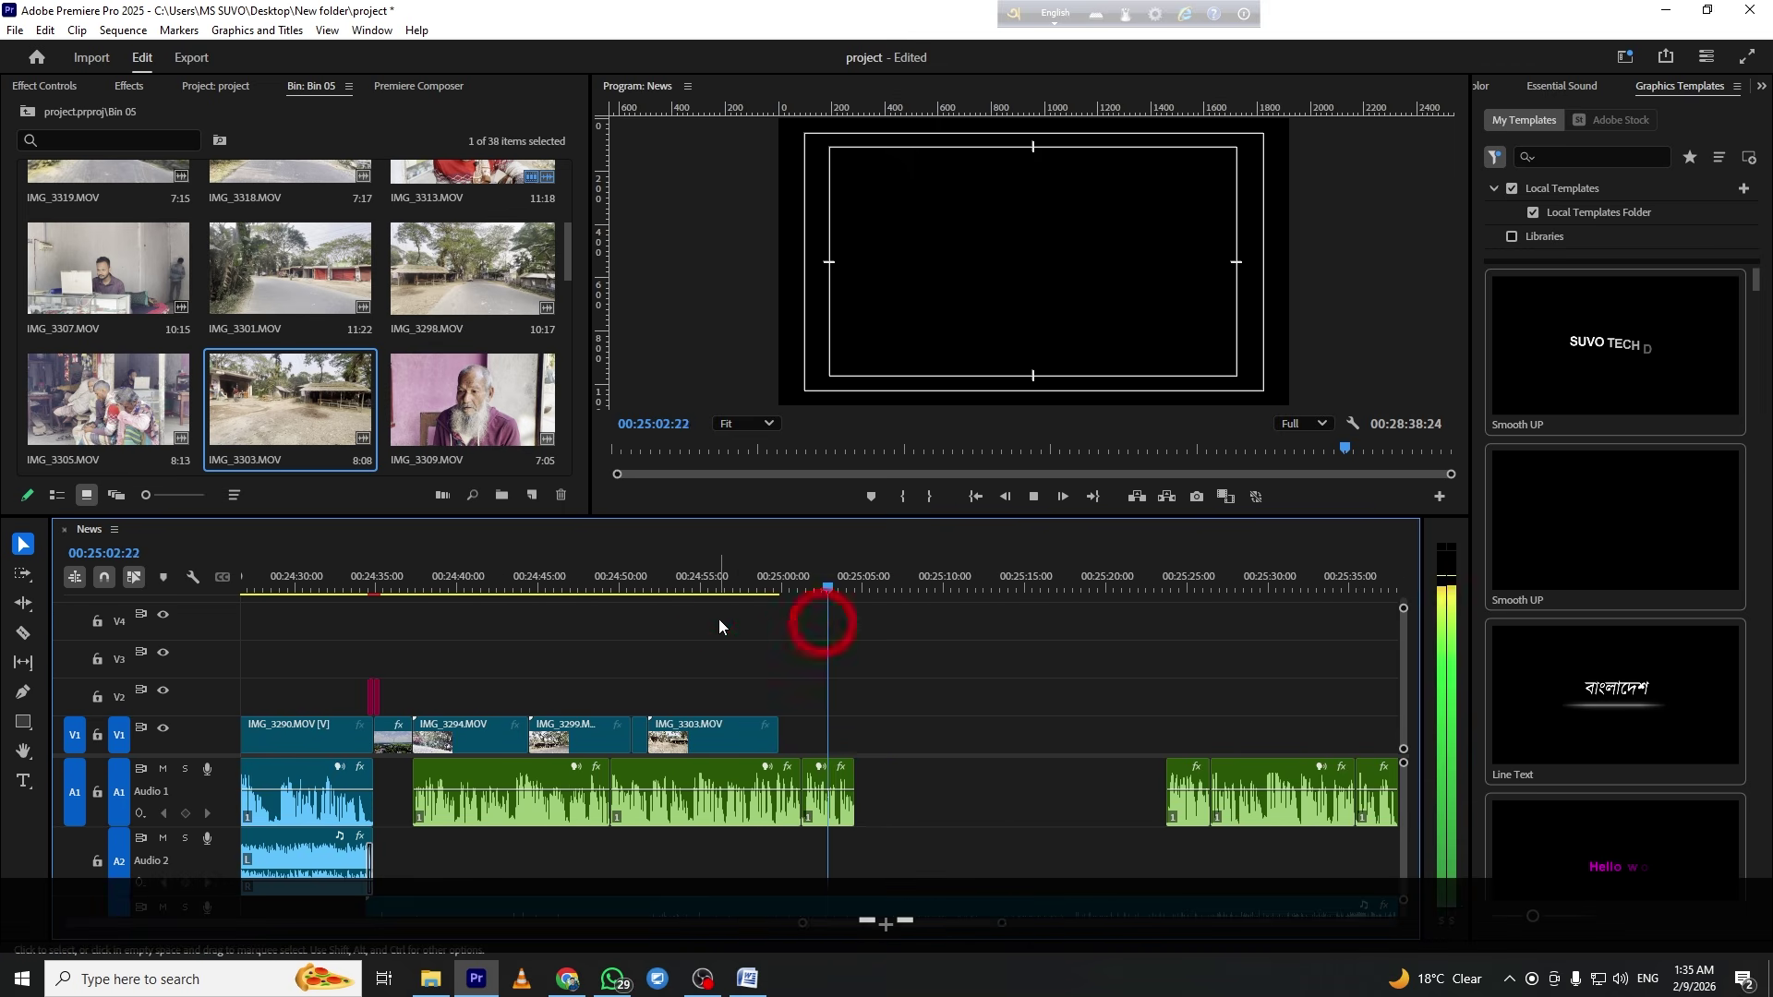
pyautogui.press('space')
pyautogui.hotkey('ctrl', 's')
# Place IMG_3301.MOV from Bin 05 on V1 directly after IMG_3303.MOV, unlink and delete its audio, and play the new cut
pyautogui.moveTo(237, 273); pyautogui.dragTo(803, 734)
pyautogui.press('g')
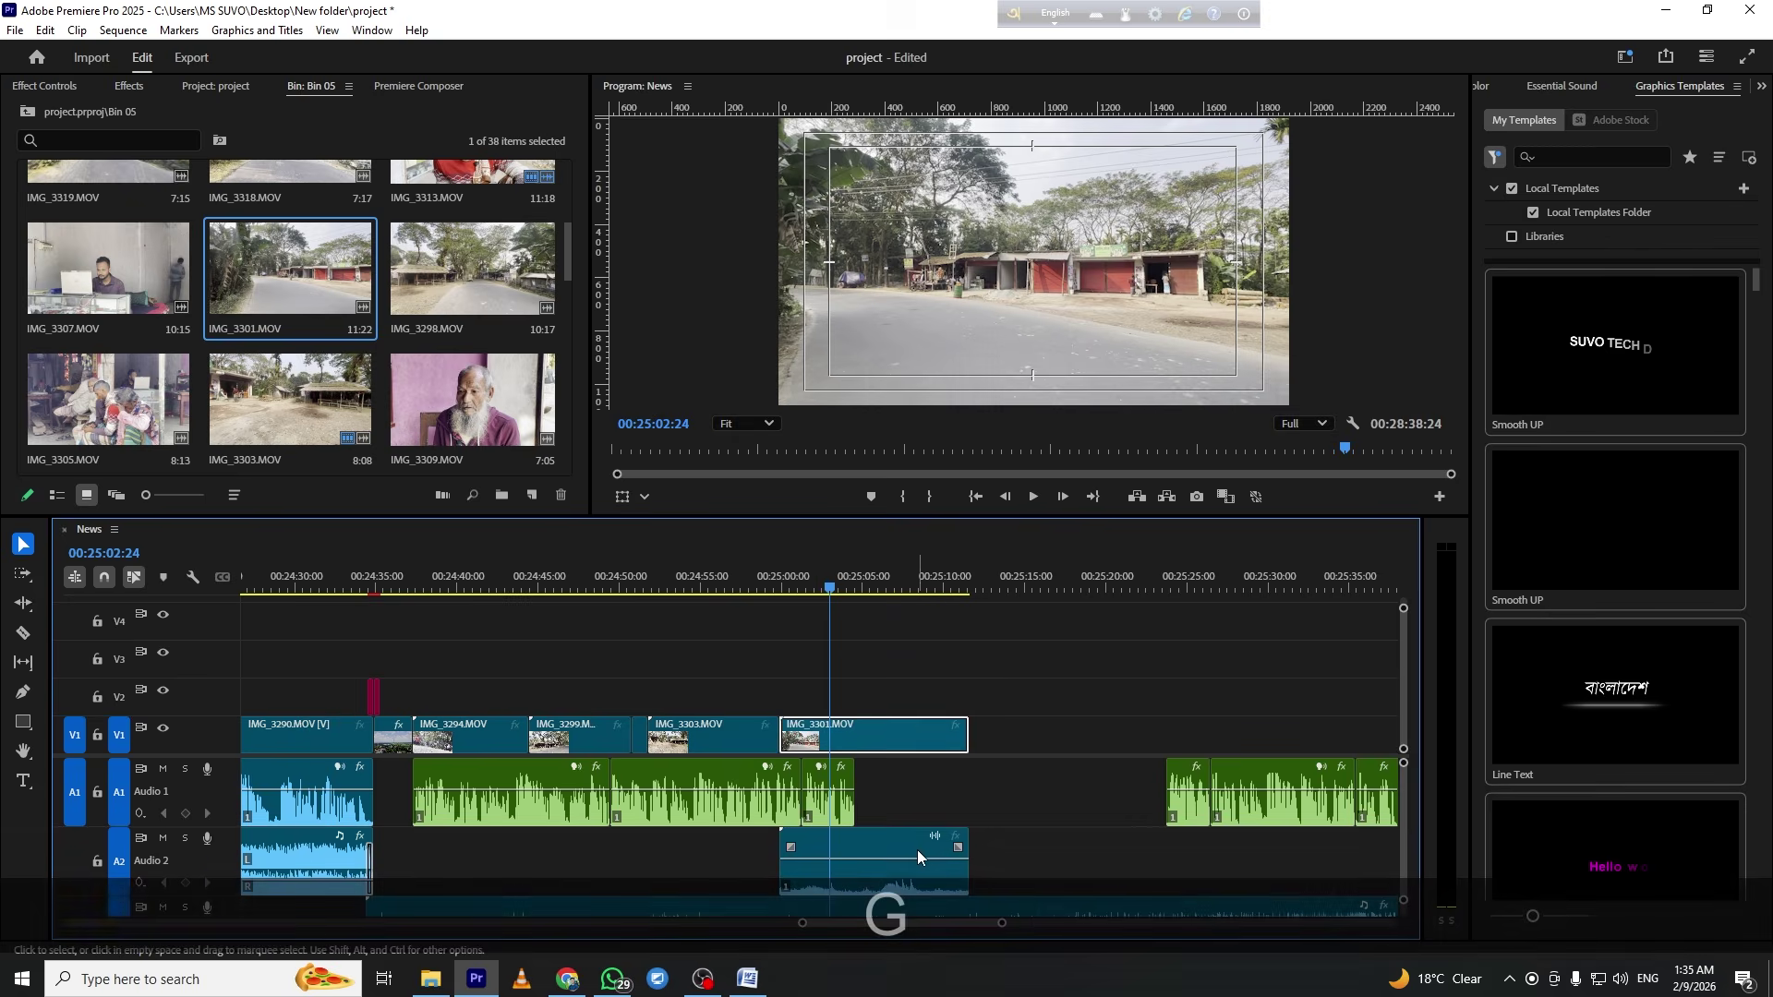
pyautogui.press('f')
pyautogui.press('space')
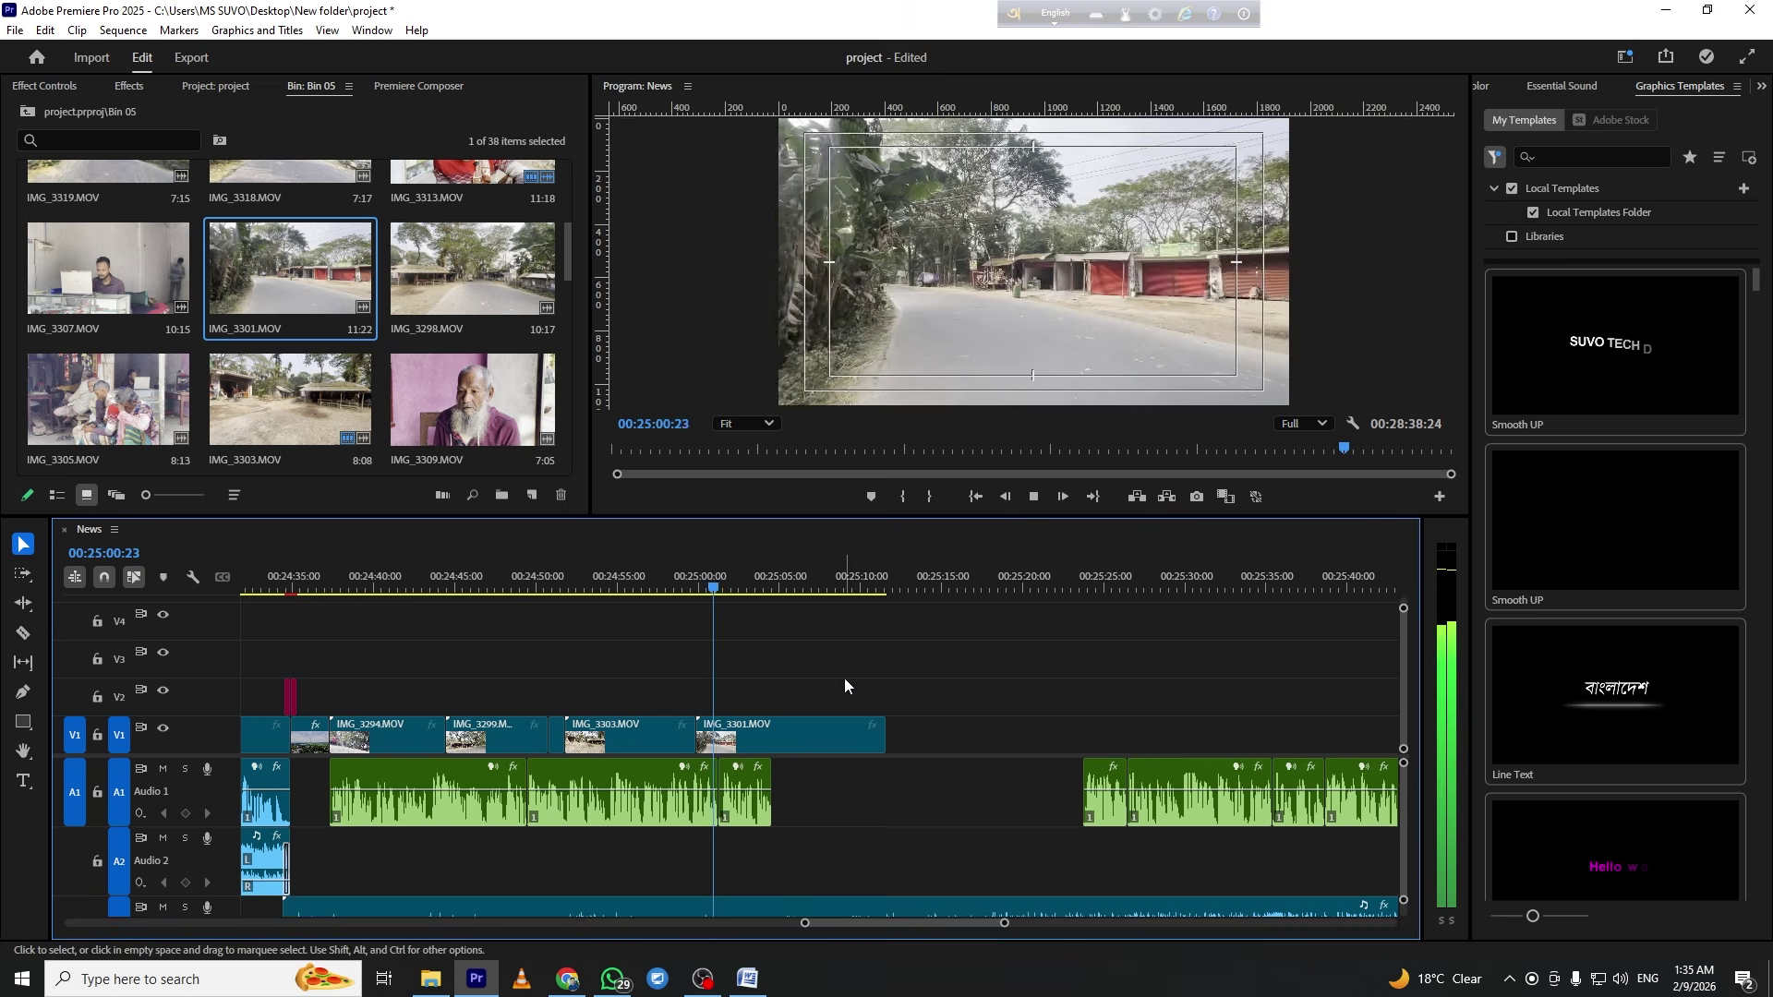
pyautogui.press('`')
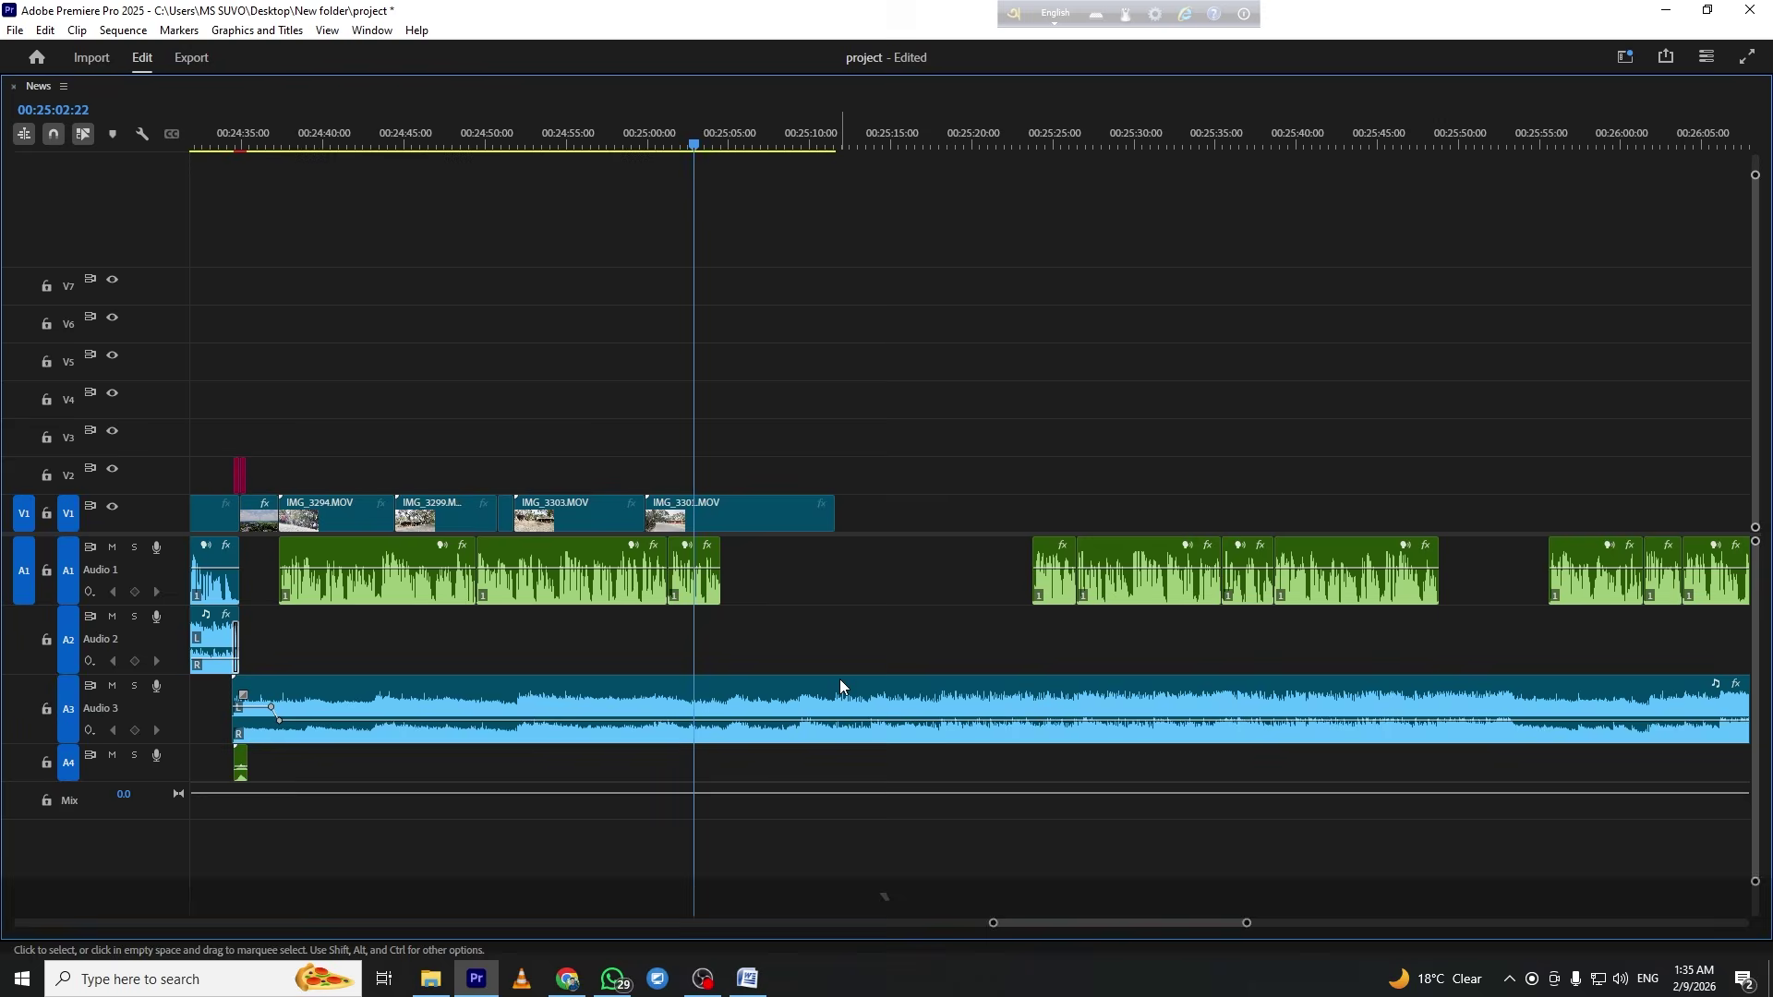
pyautogui.press('`')
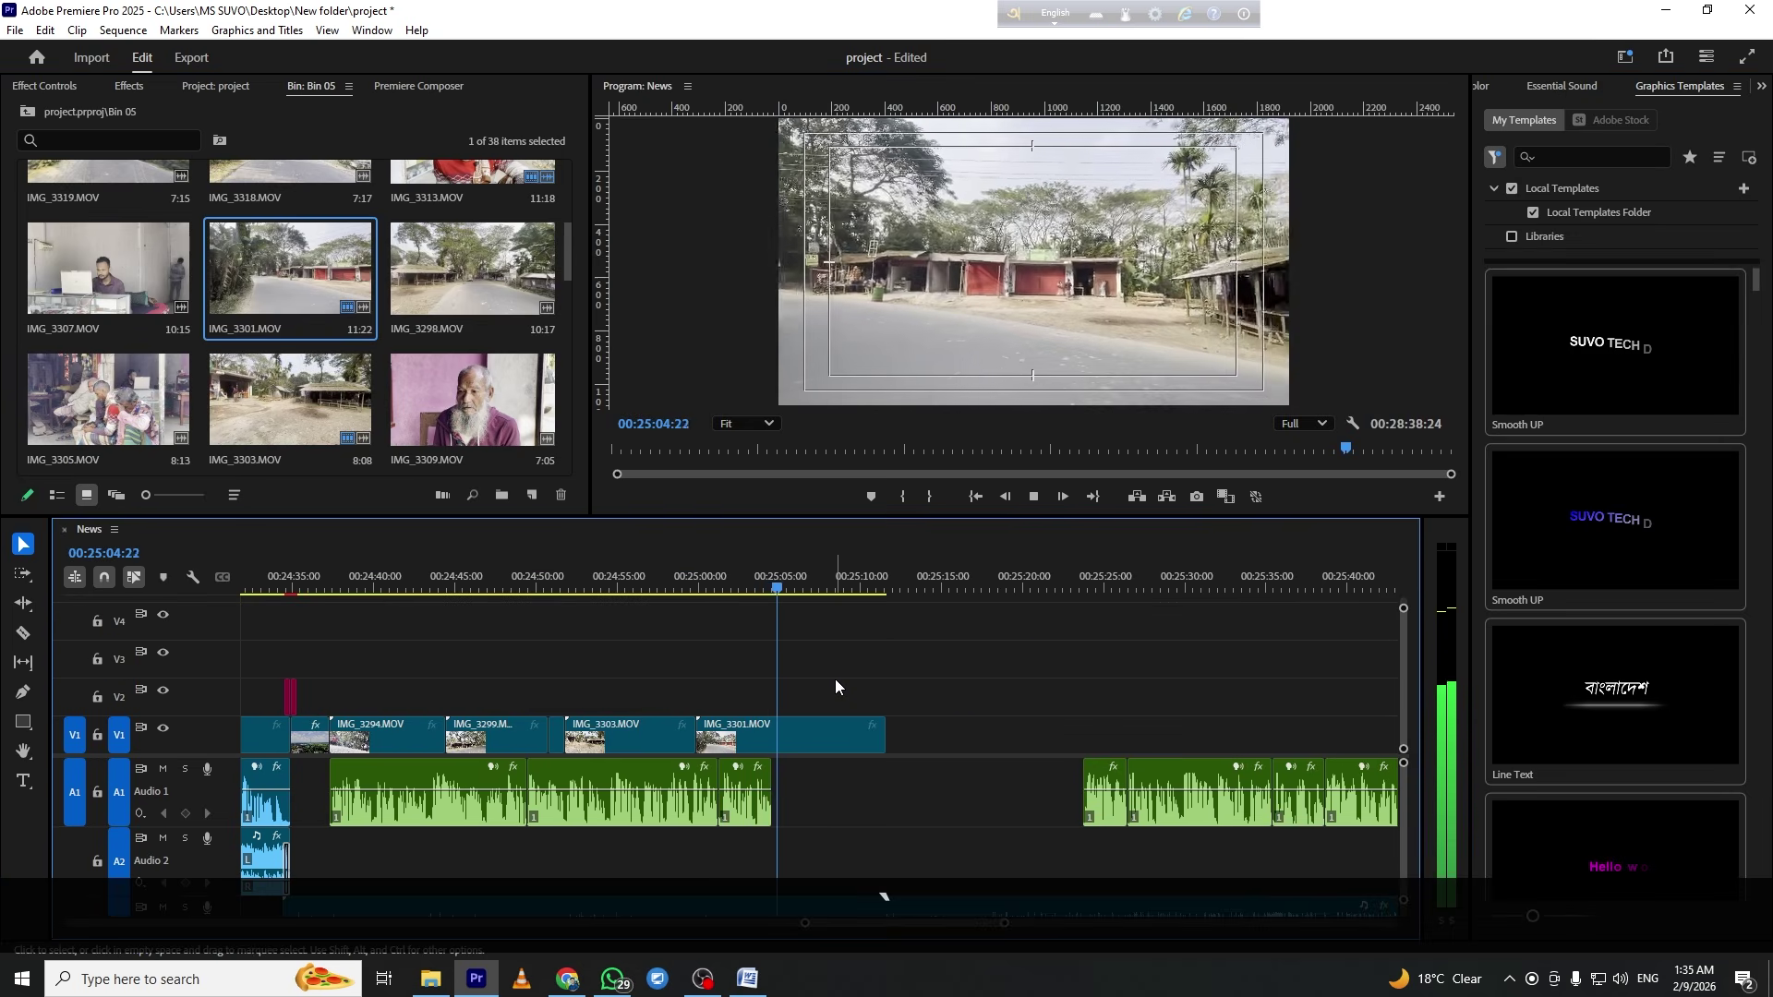
pyautogui.press('space')
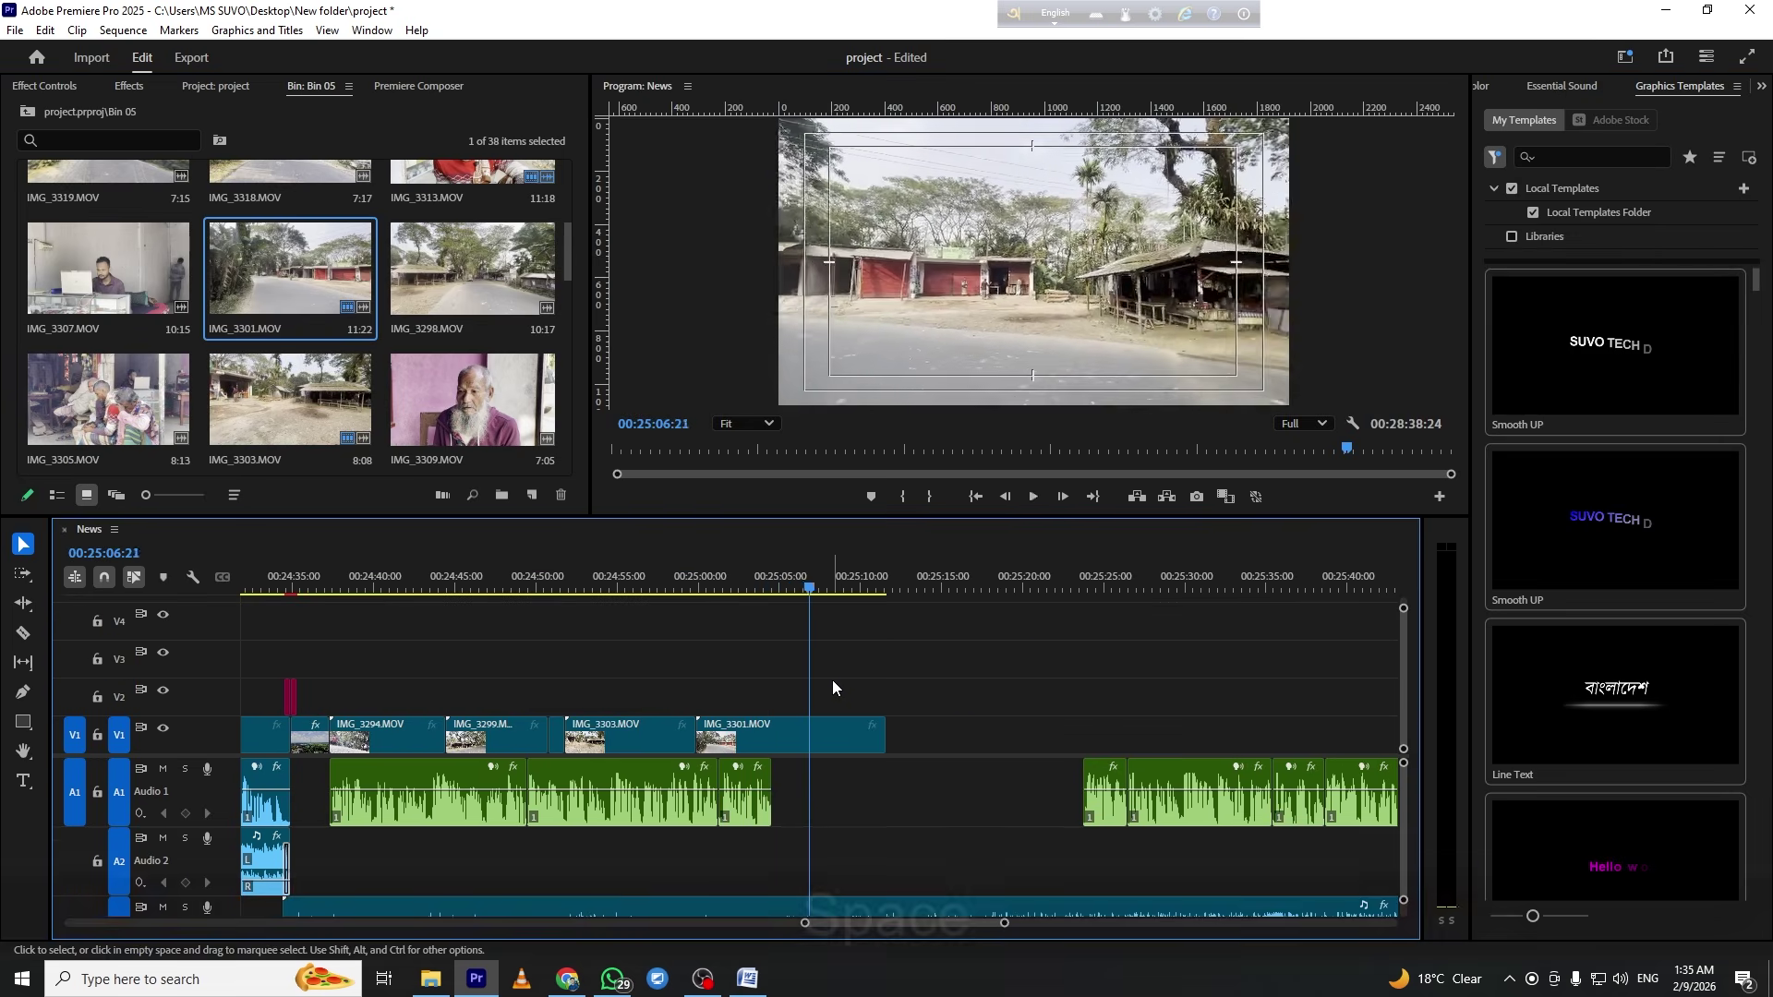
# Keyframe the Audio 3 music where the voice ends, raising its level to about -0.2 dB after that point with a smoothed ramp
pyautogui.press('`')
pyautogui.press('=')
pyautogui.press('=')
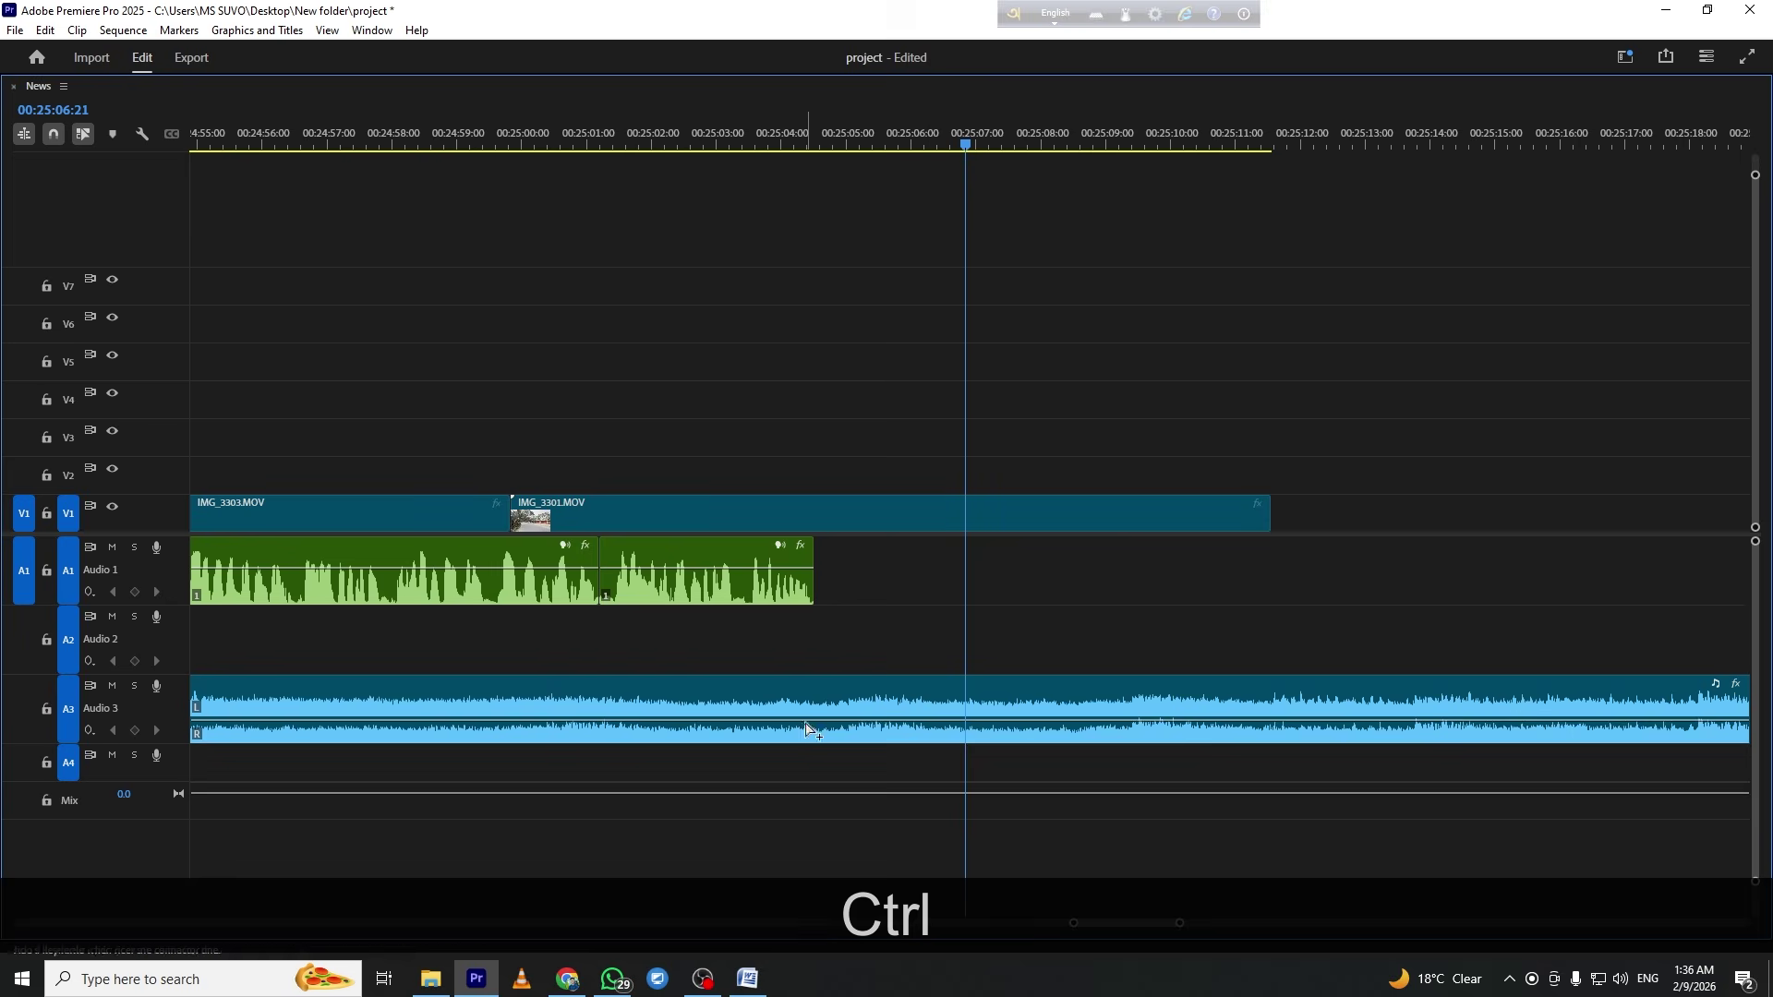
pyautogui.keyDown('ctrl'); pyautogui.click(804, 721); pyautogui.keyUp('ctrl')
pyautogui.moveTo(861, 719); pyautogui.dragTo(861, 709)
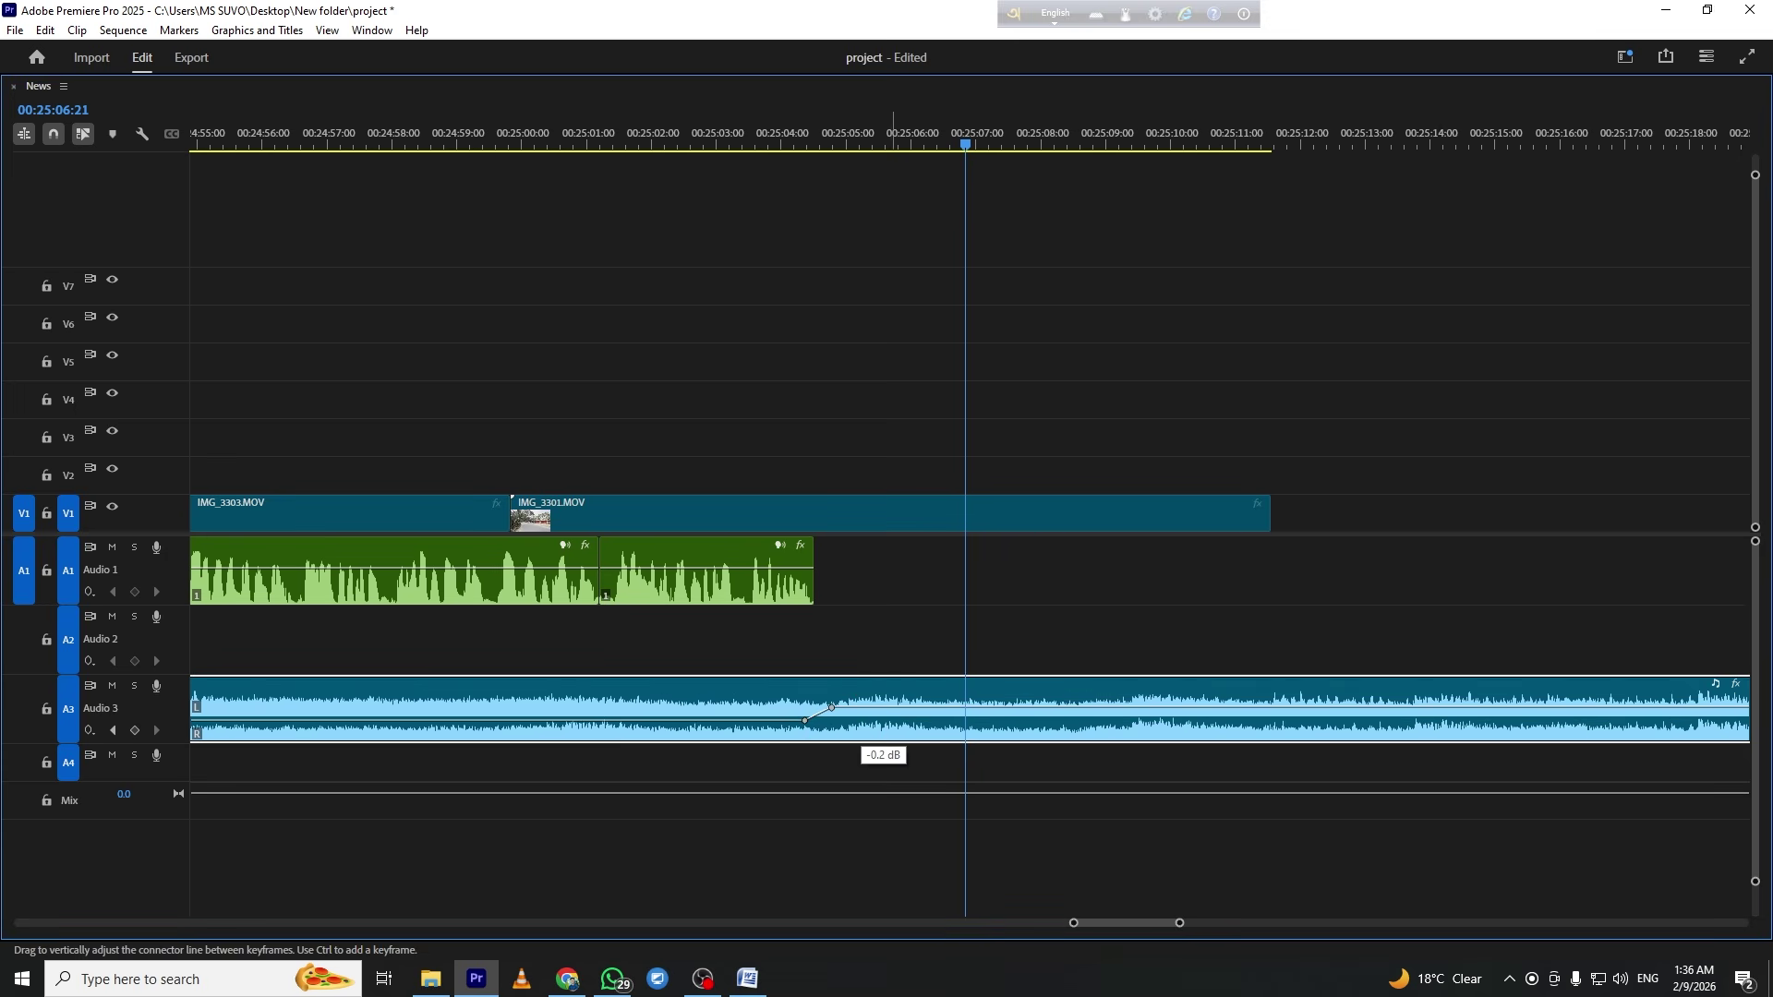
pyautogui.keyDown('ctrl'); pyautogui.click(830, 708); pyautogui.keyUp('ctrl')
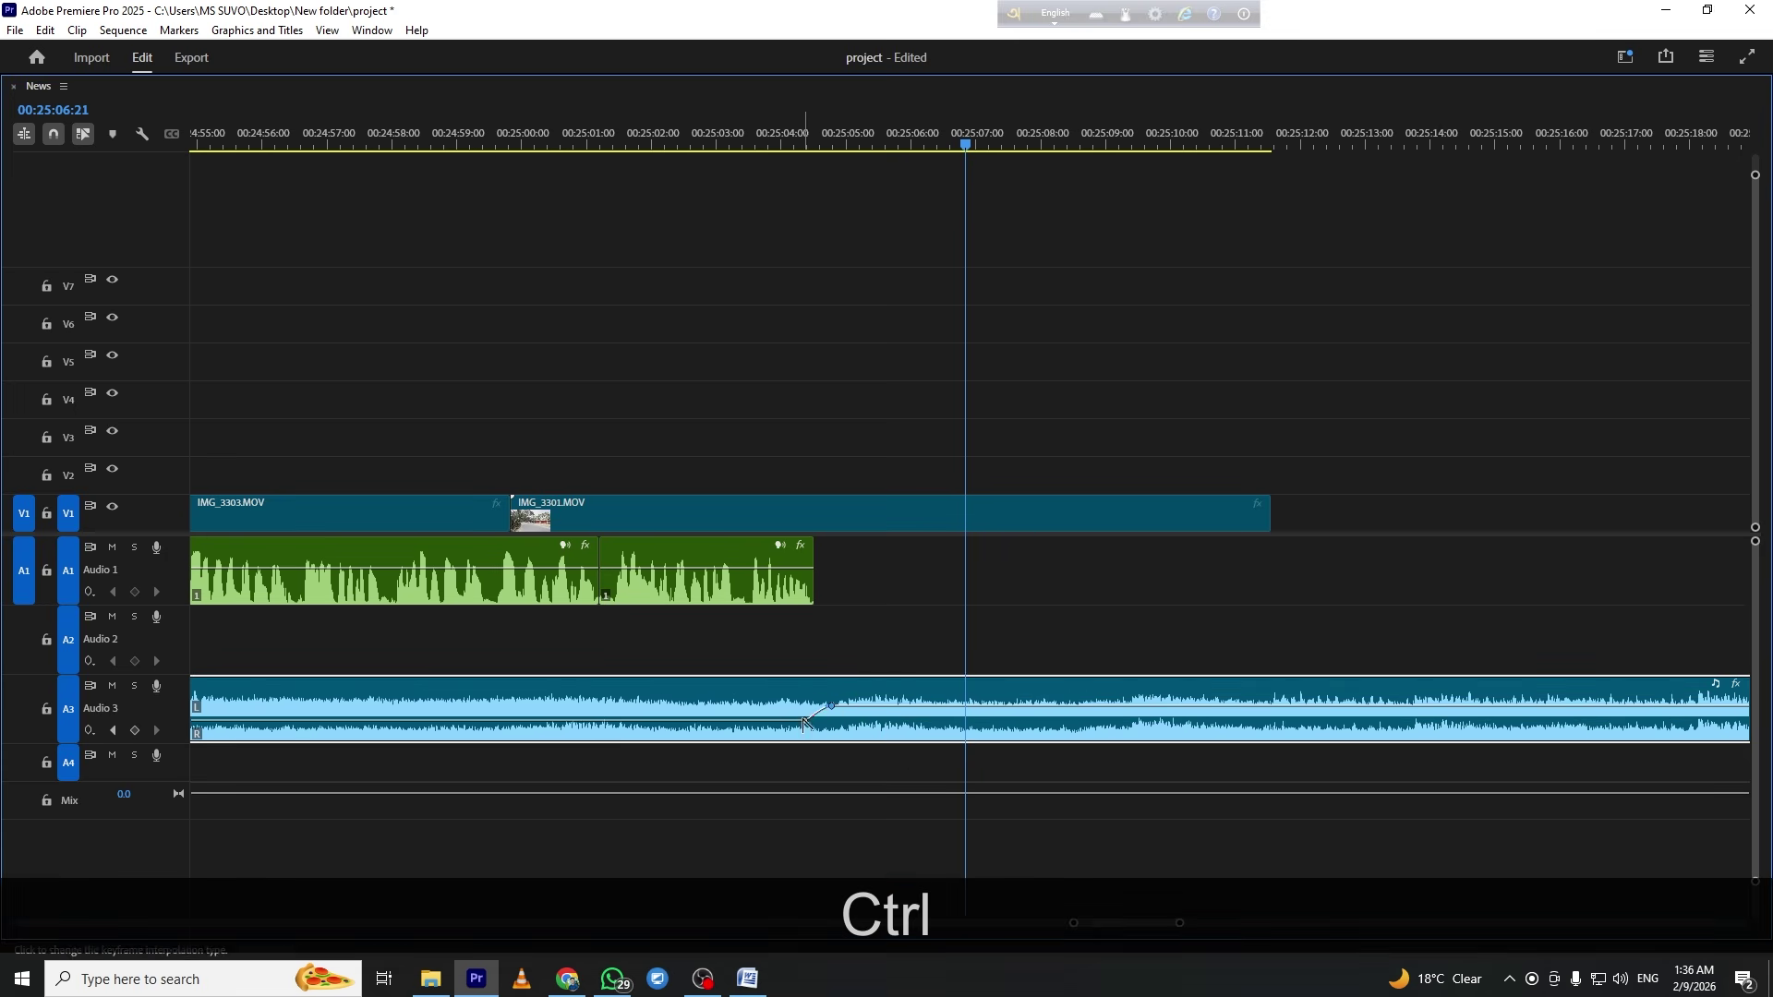
pyautogui.click(751, 285)
# Play the music rise from just before the voice ends to the end of IMG_3301.MOV
pyautogui.click(724, 131)
pyautogui.press('`')
pyautogui.press('space')
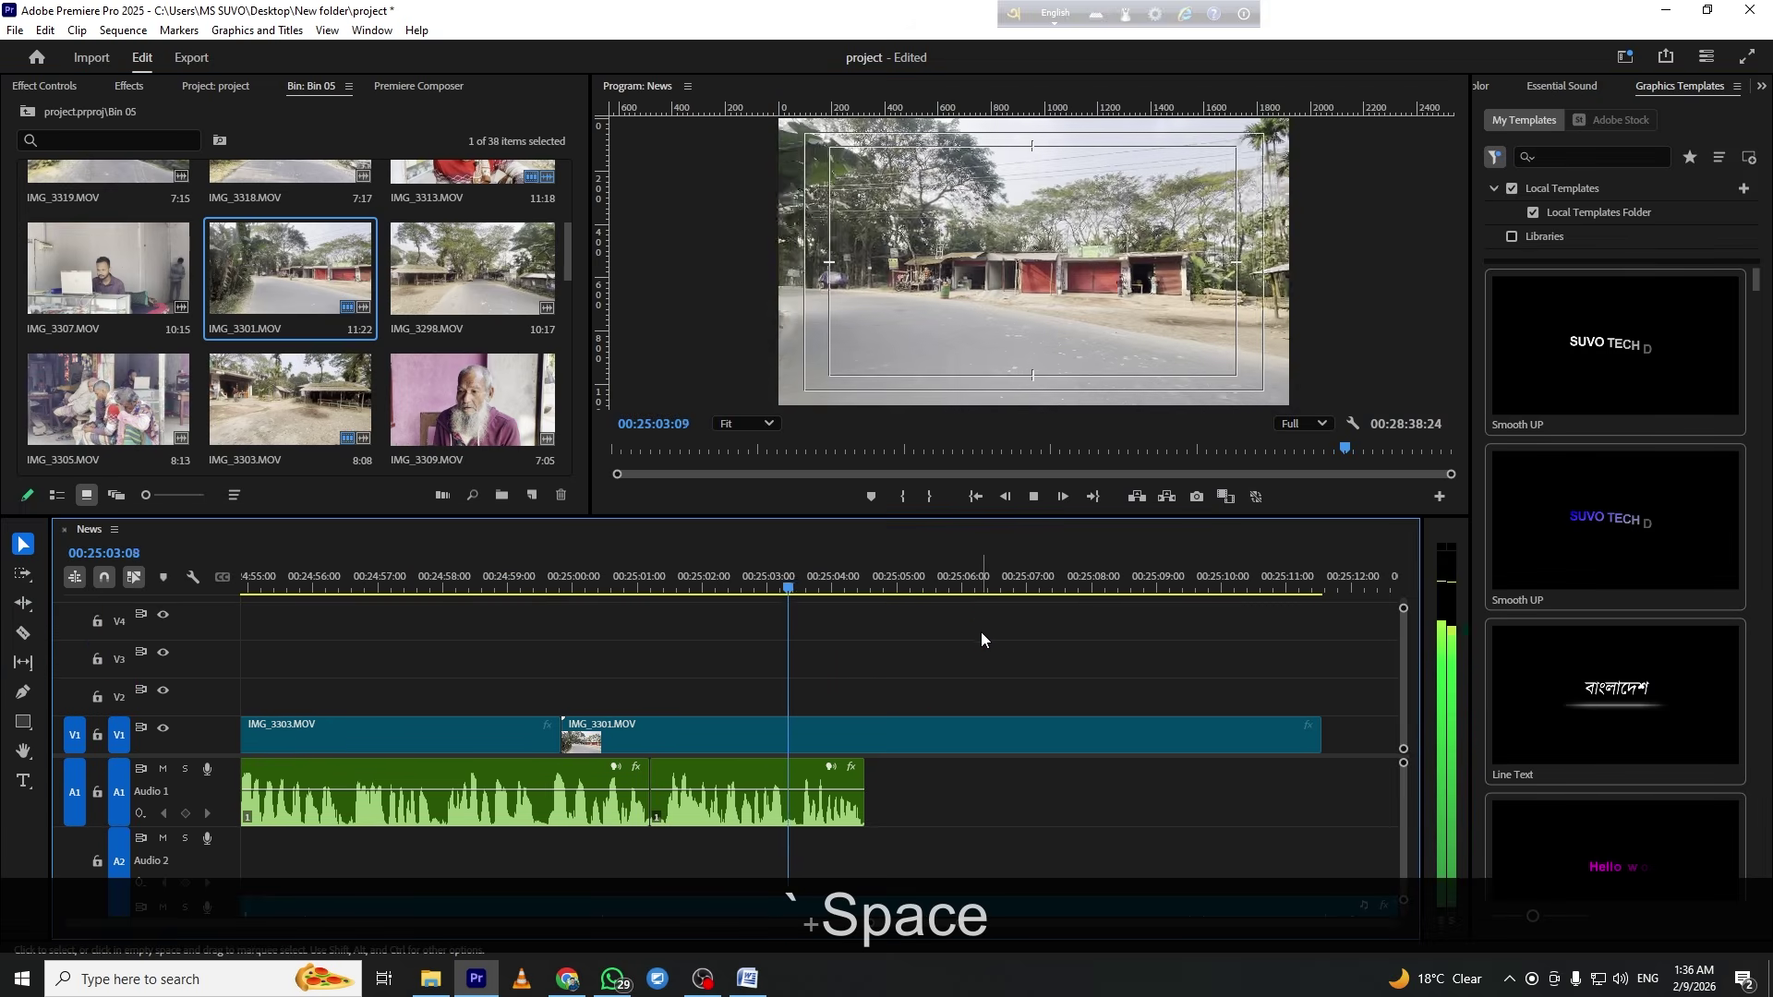
pyautogui.scroll(-2, 997, 632)
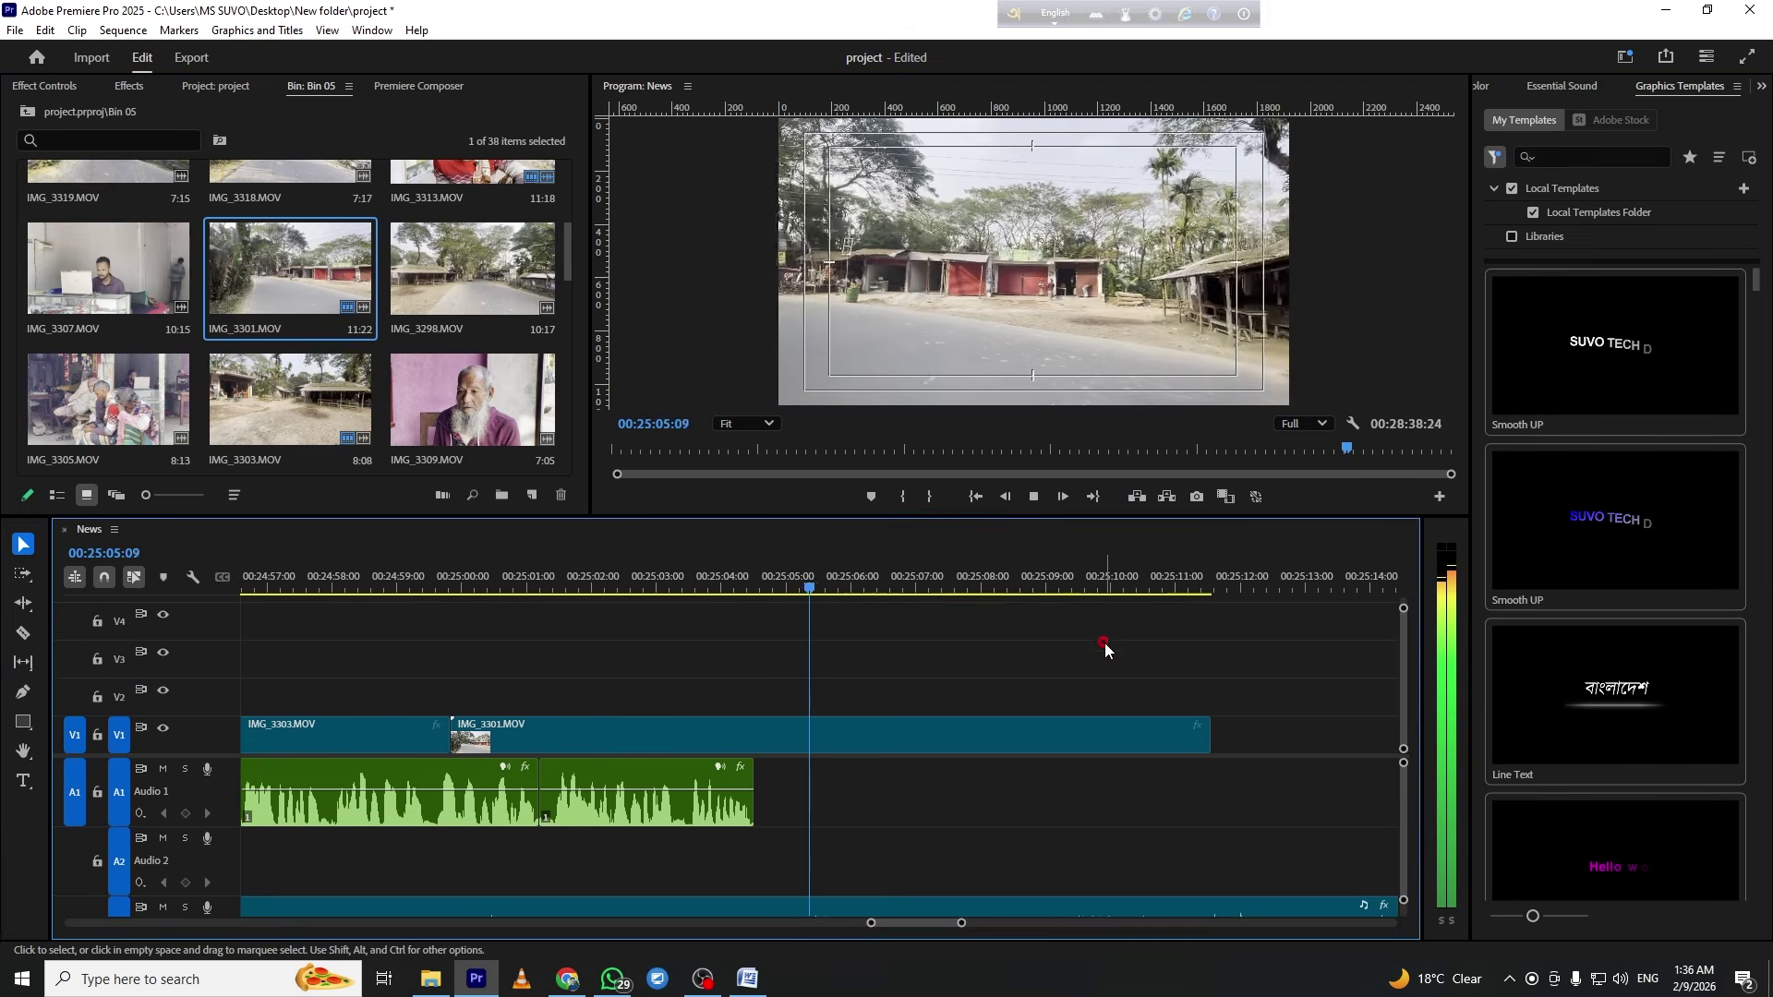
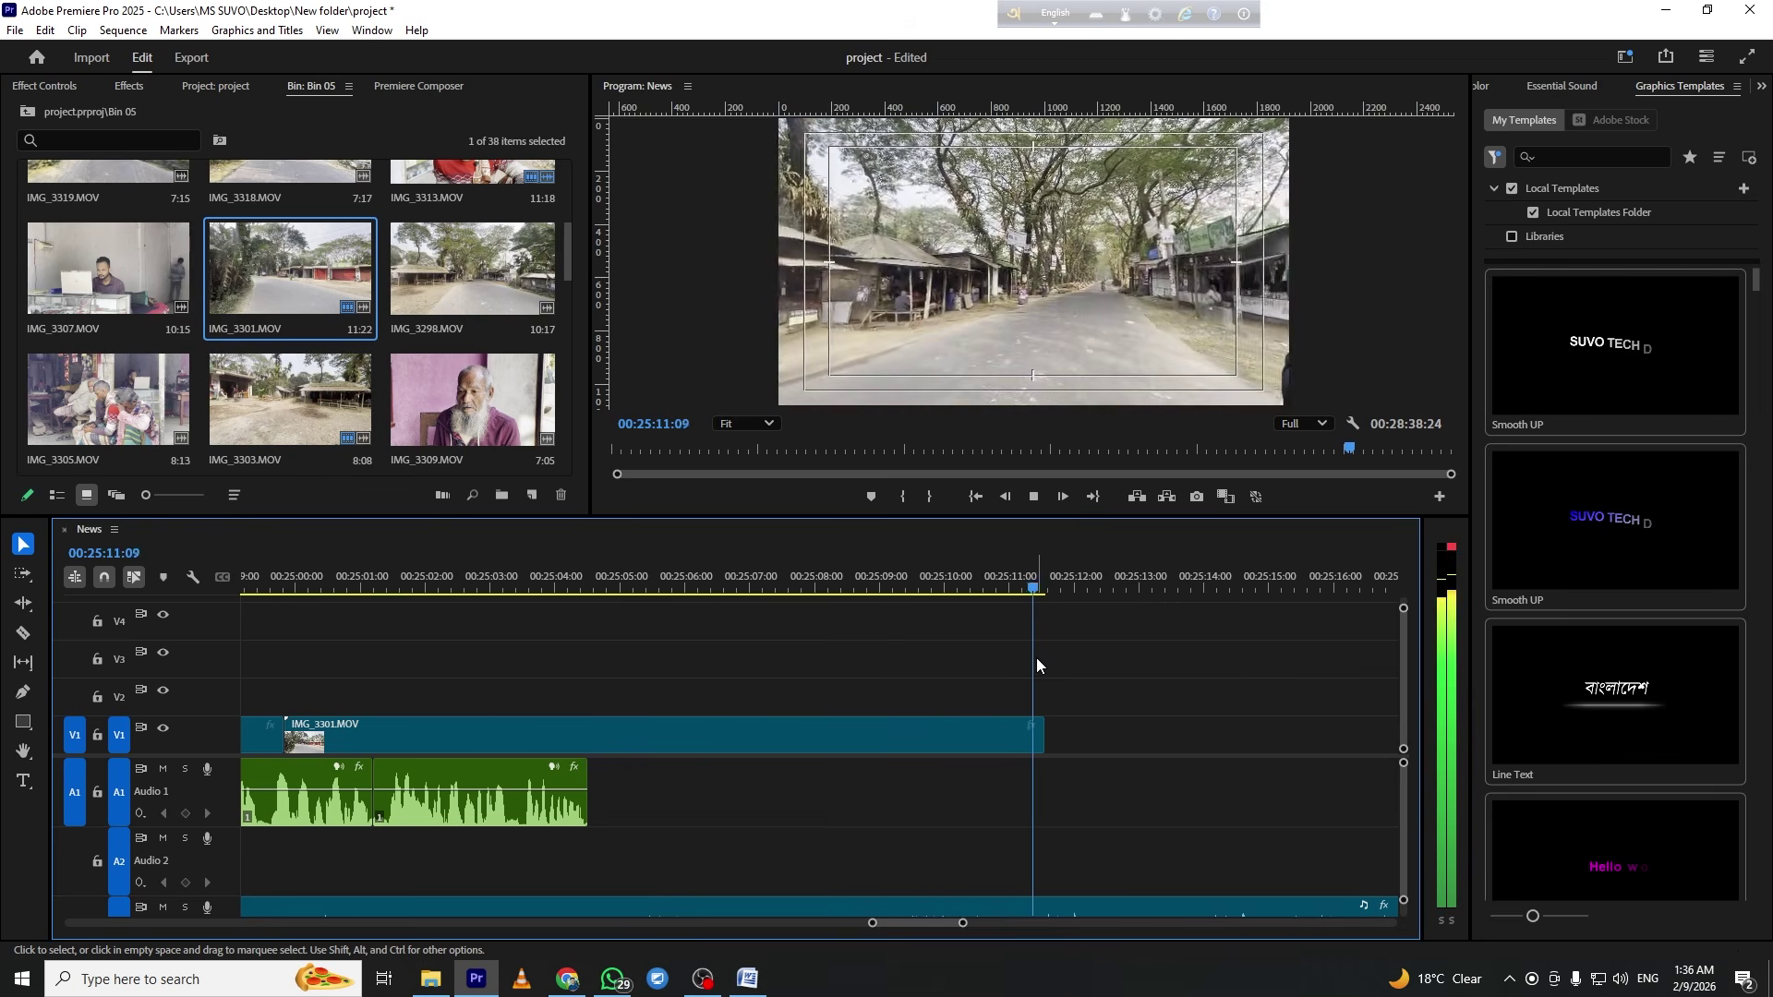
pyautogui.press('space')
# Move all the remaining voice clips on Audio 1 earlier so they start at about 00:25:09:05, beneath the end of IMG_3301.MOV
pyautogui.press('-')
pyautogui.press('-')
pyautogui.press('-')
pyautogui.press('-')
pyautogui.press('-')
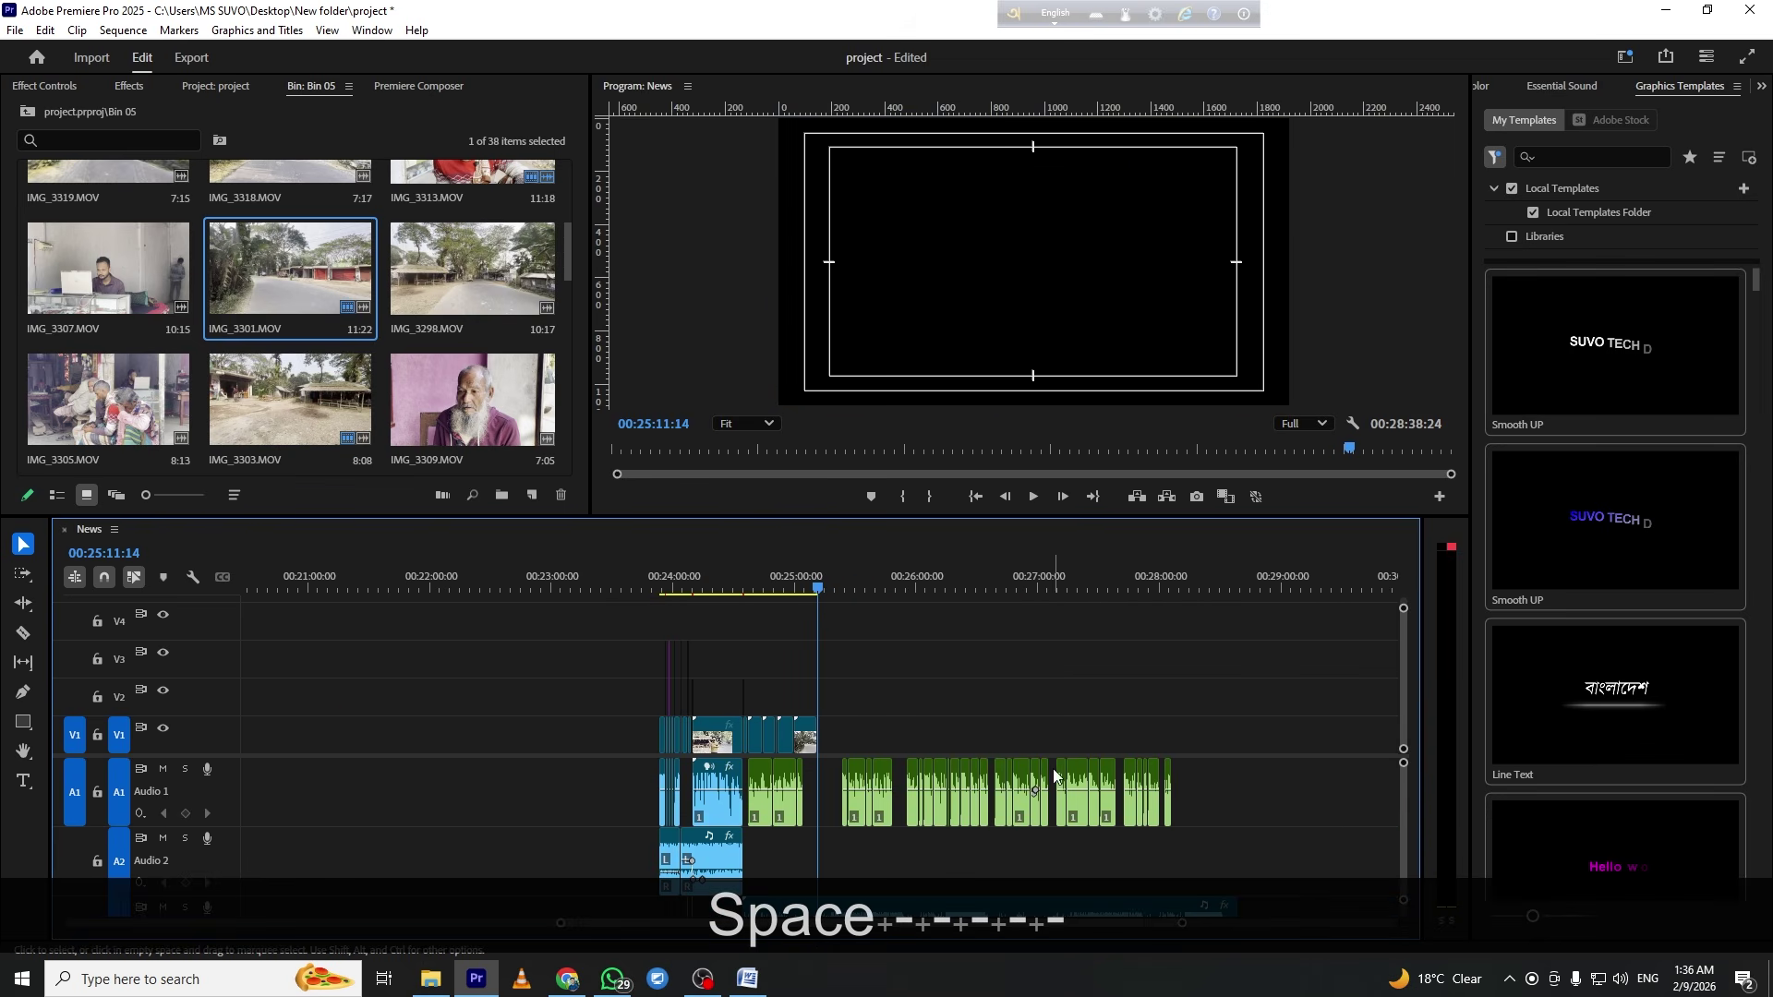
pyautogui.press('=')
pyautogui.press('=')
pyautogui.press('=')
pyautogui.press('=')
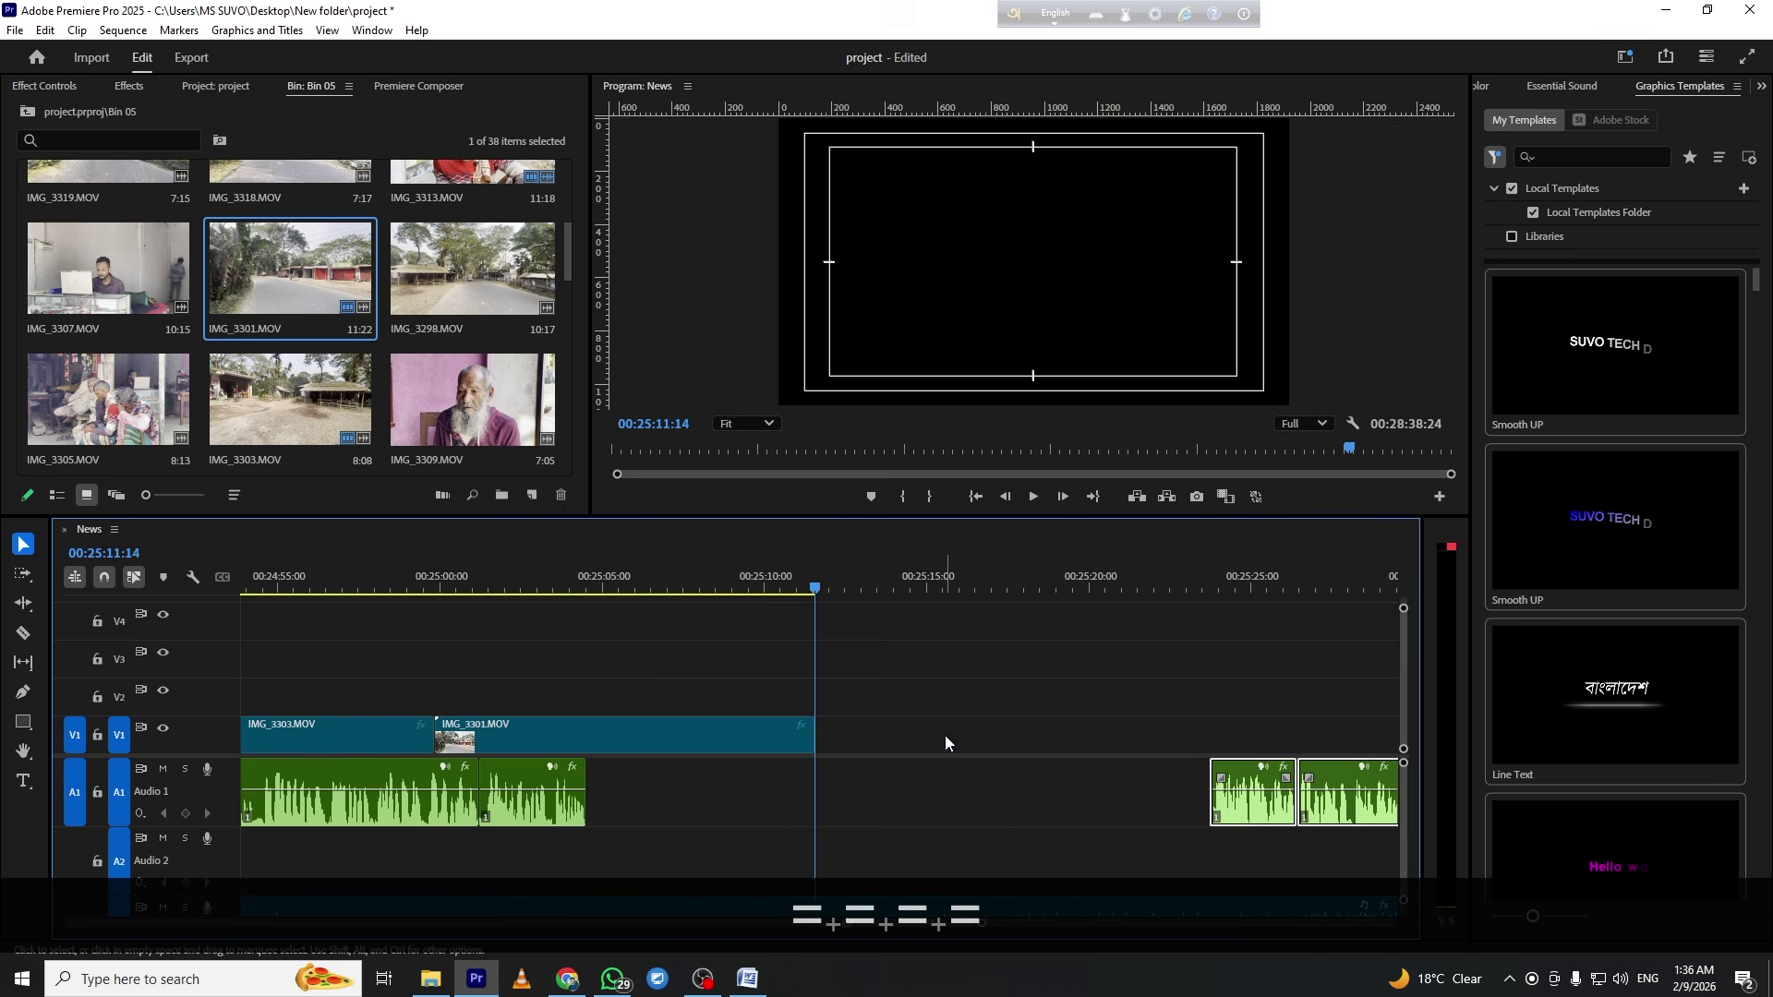
pyautogui.hotkey('ctrl', 'x')
pyautogui.click(751, 589)
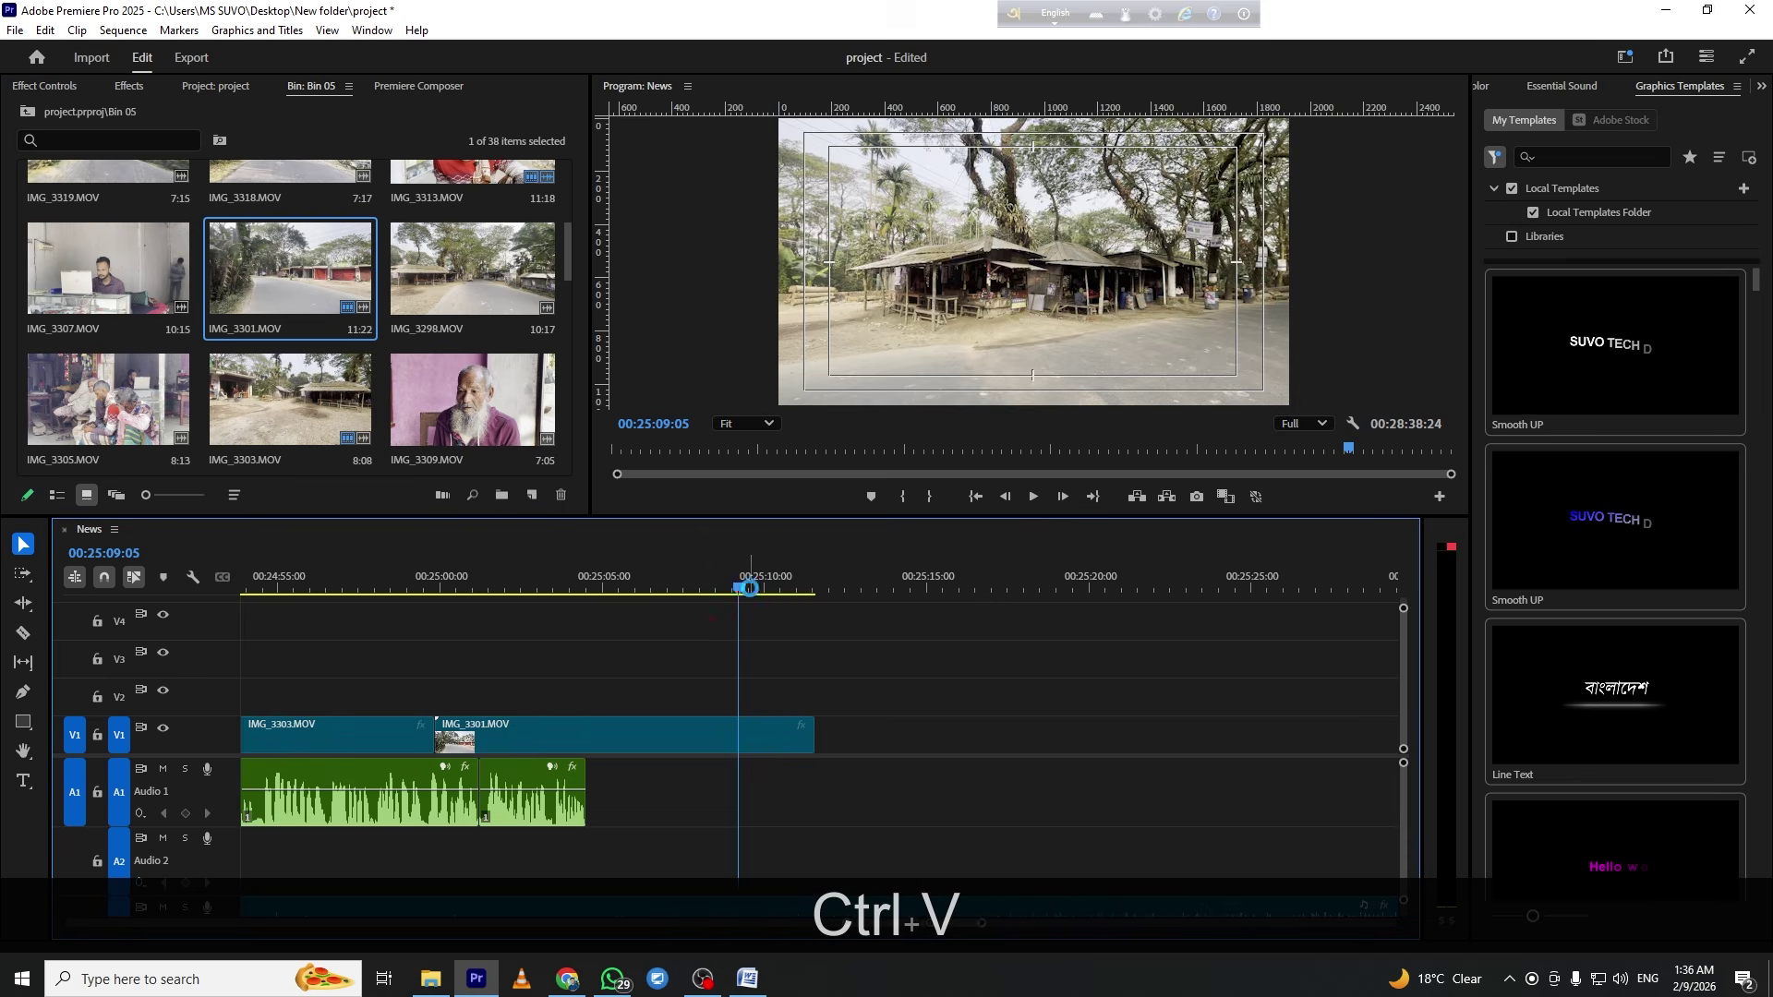
pyautogui.hotkey('ctrl', 'v')
# Play the sequence through the IMG_3303.MOV section leading up to the moved voice clips
pyautogui.click(435, 591)
pyautogui.press('-')
pyautogui.press('-')
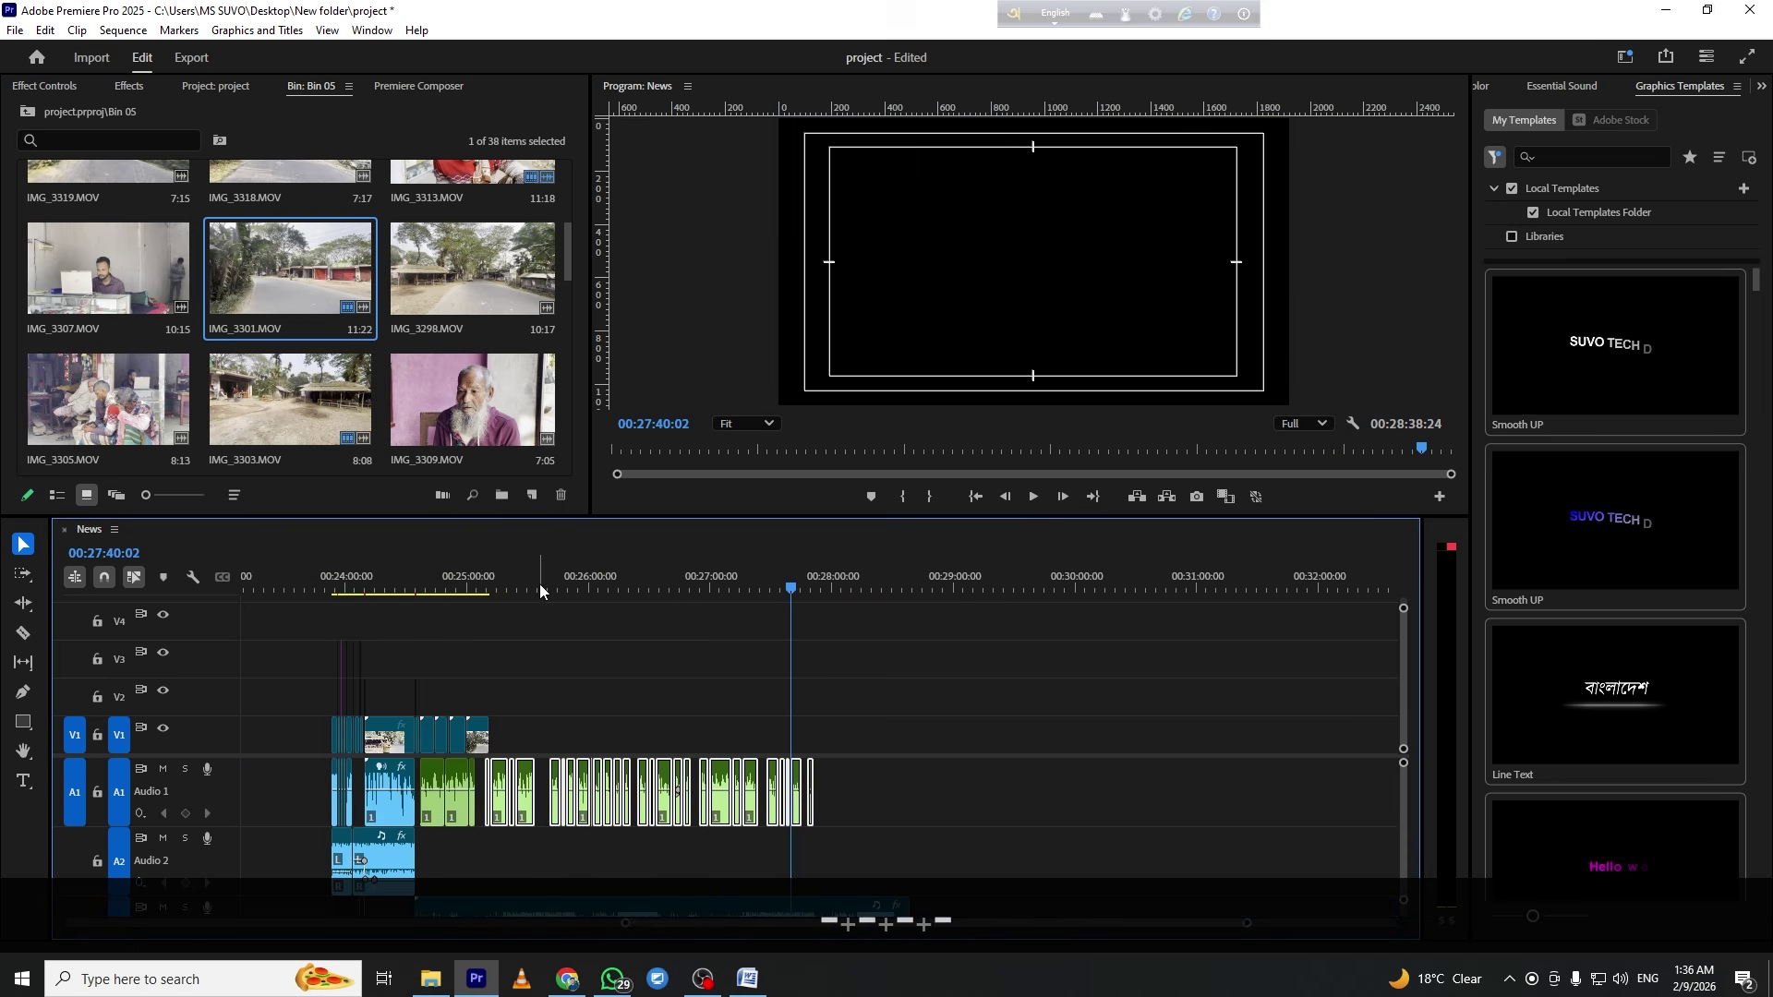
pyautogui.click(473, 589)
pyautogui.press('space')
pyautogui.press('=')
pyautogui.press('=')
pyautogui.press('=')
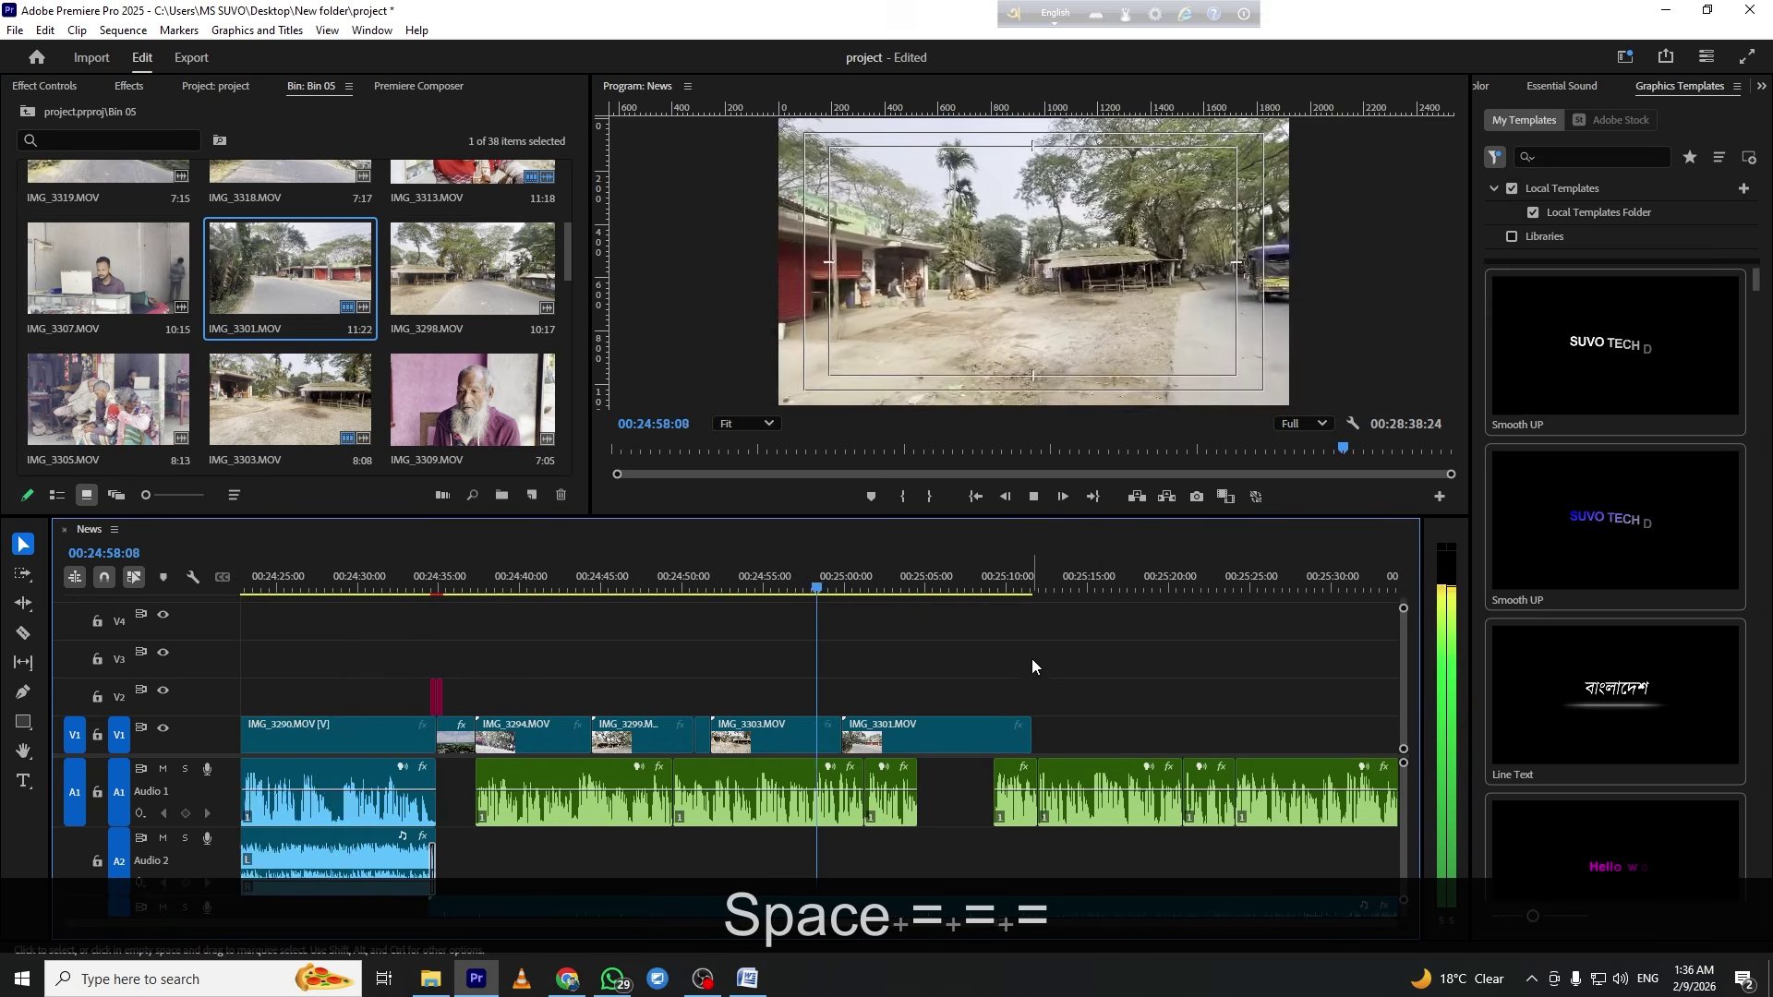
# Trim the end of IMG_3301.MOV back to the start of the moved voice clips and play the cut
pyautogui.moveTo(923, 739); pyautogui.dragTo(881, 739)
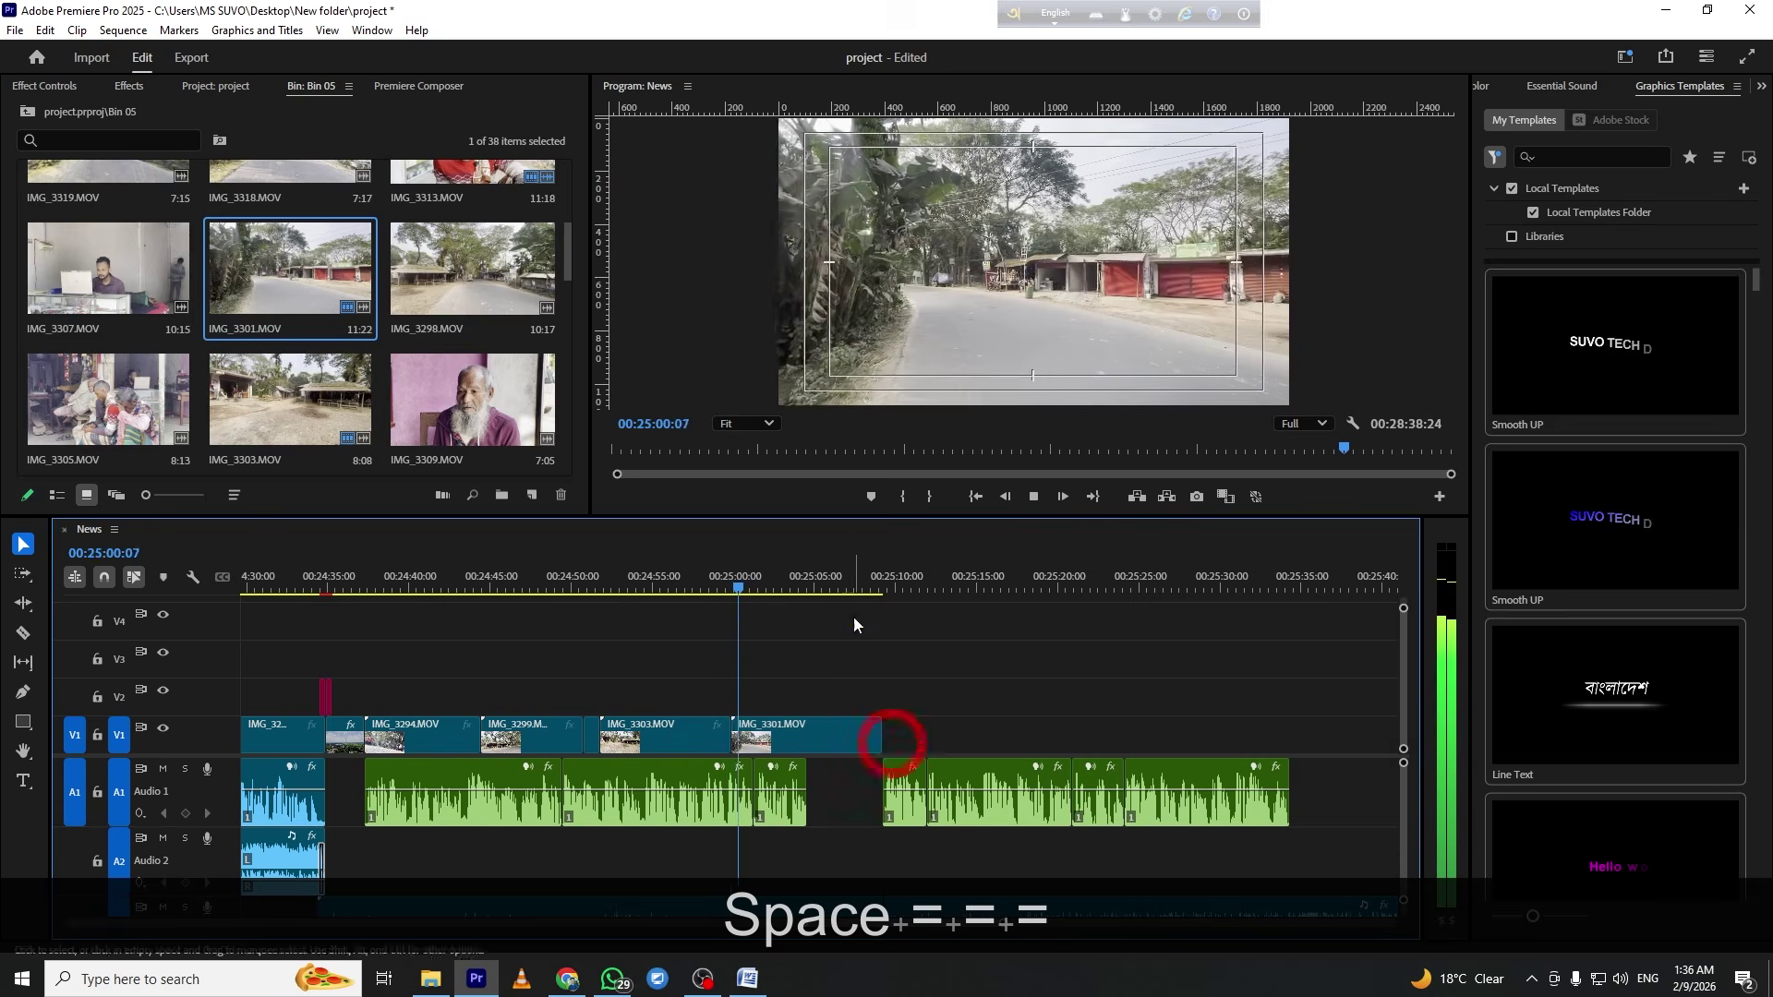
pyautogui.click(841, 577)
pyautogui.press('space')
pyautogui.press('=')
pyautogui.click(968, 645)
pyautogui.press('=')
pyautogui.press('=')
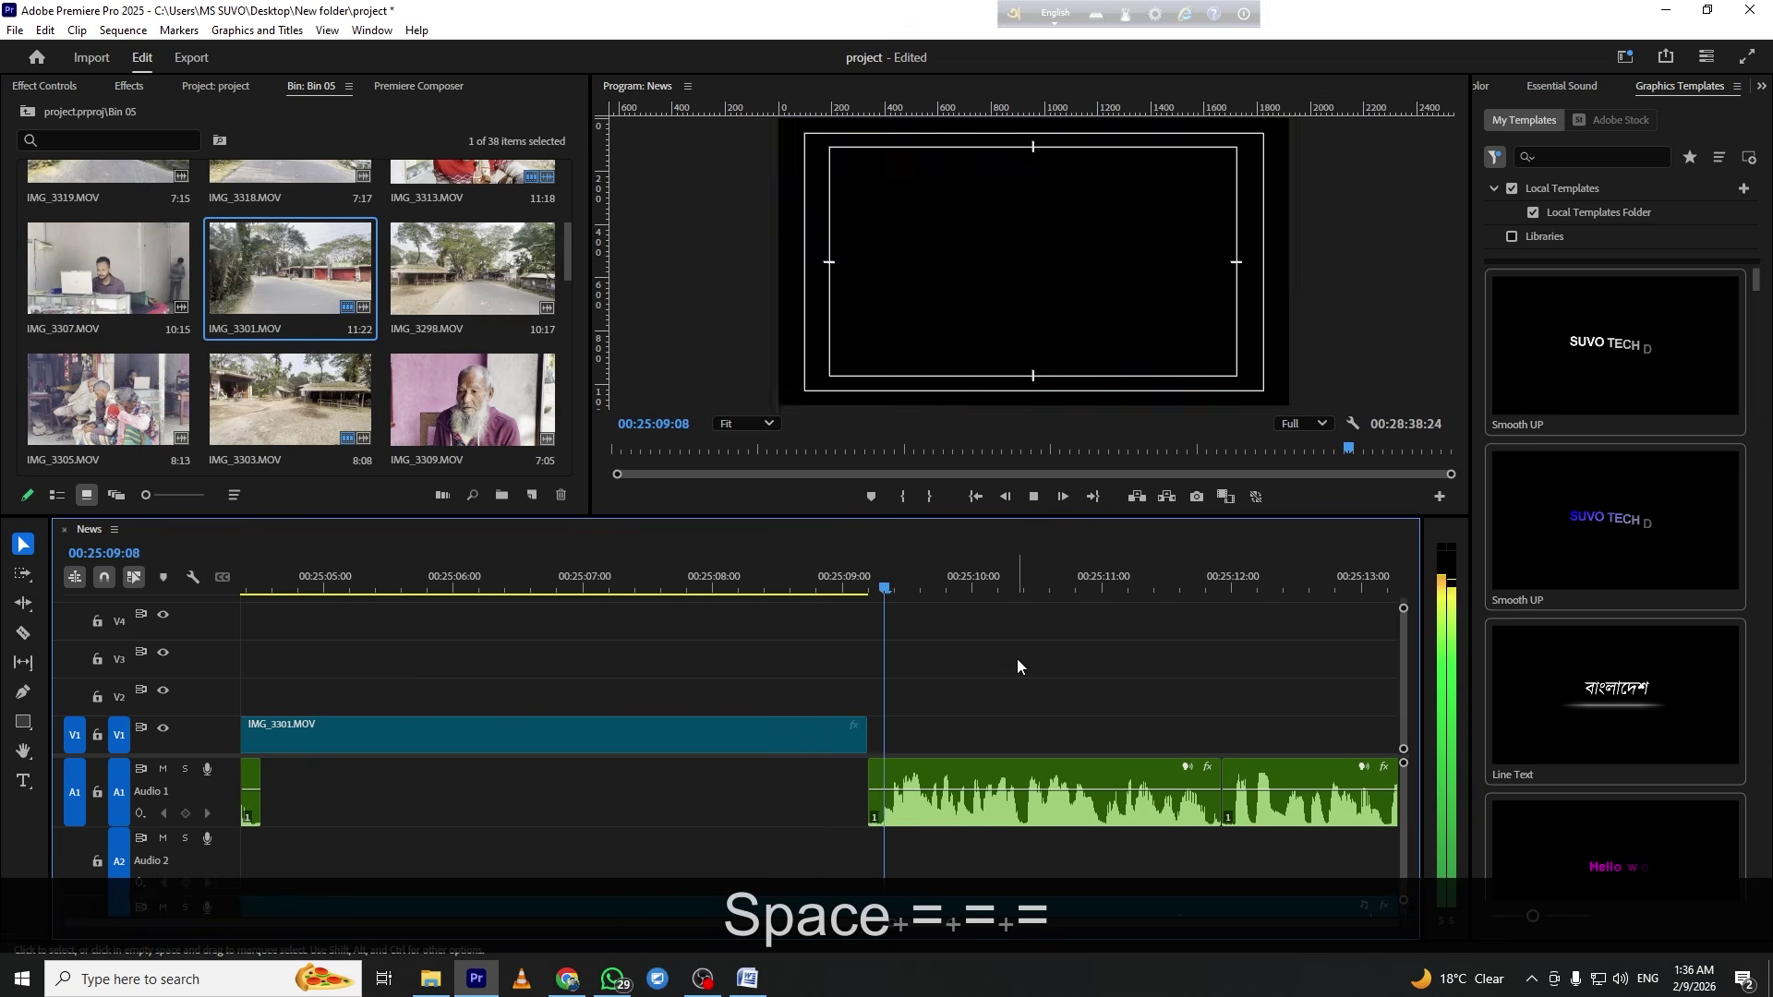
pyautogui.press('space')
pyautogui.press('space')
pyautogui.press('space')
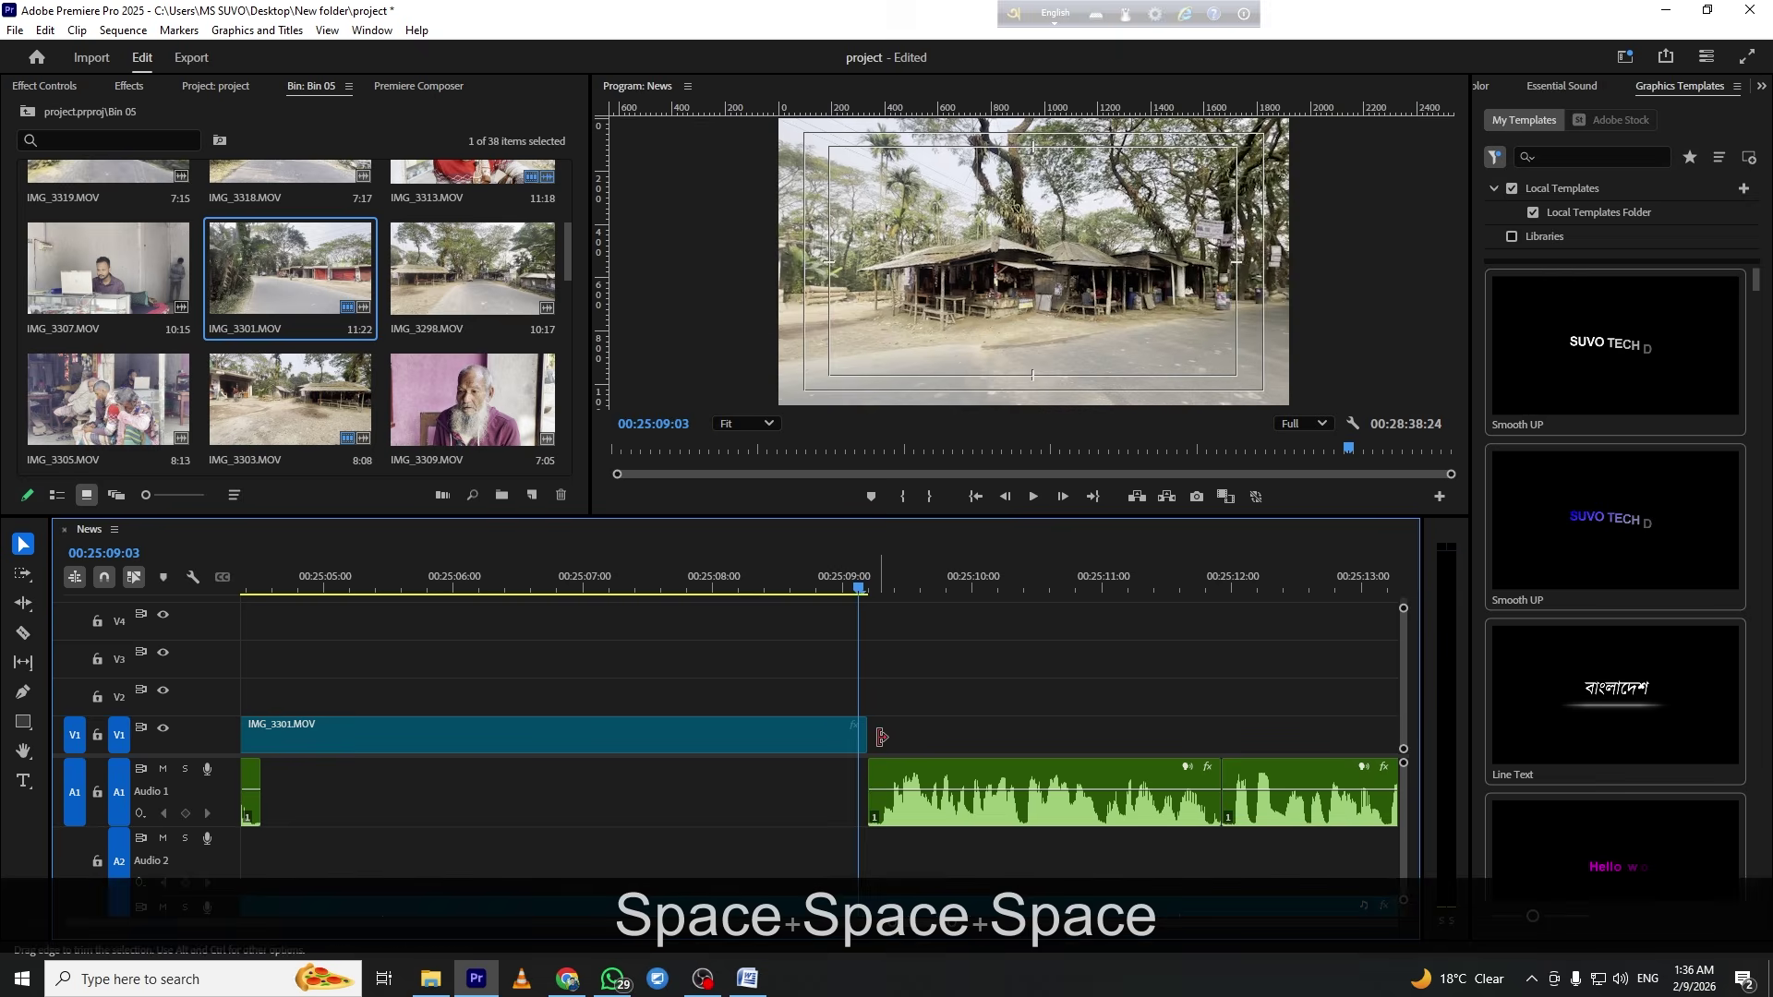
pyautogui.press('space')
# Extend IMG_3301.MOV on V1 past the start of the moved voice, then cut it about one second in and delete the remainder
pyautogui.moveTo(866, 735); pyautogui.dragTo(1010, 680)
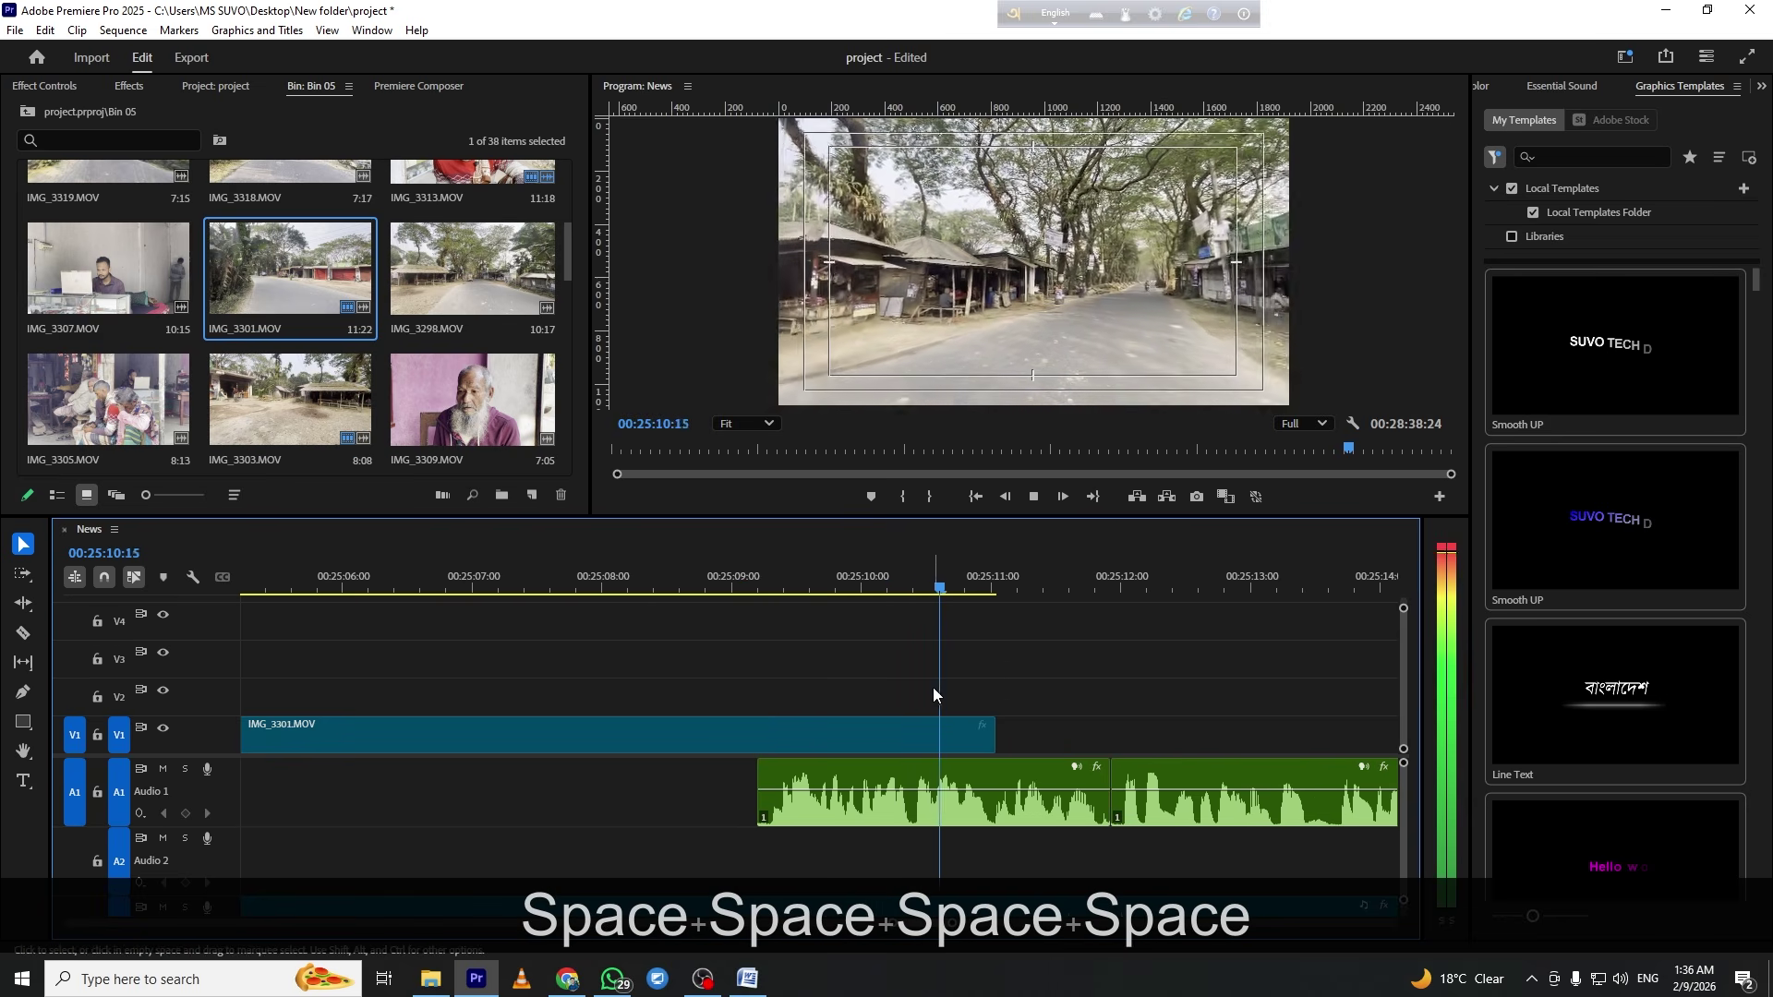
pyautogui.press('space')
pyautogui.press('c')
pyautogui.click(897, 731)
pyautogui.press('v')
pyautogui.click(928, 731)
pyautogui.press('f')
pyautogui.press('Delete')
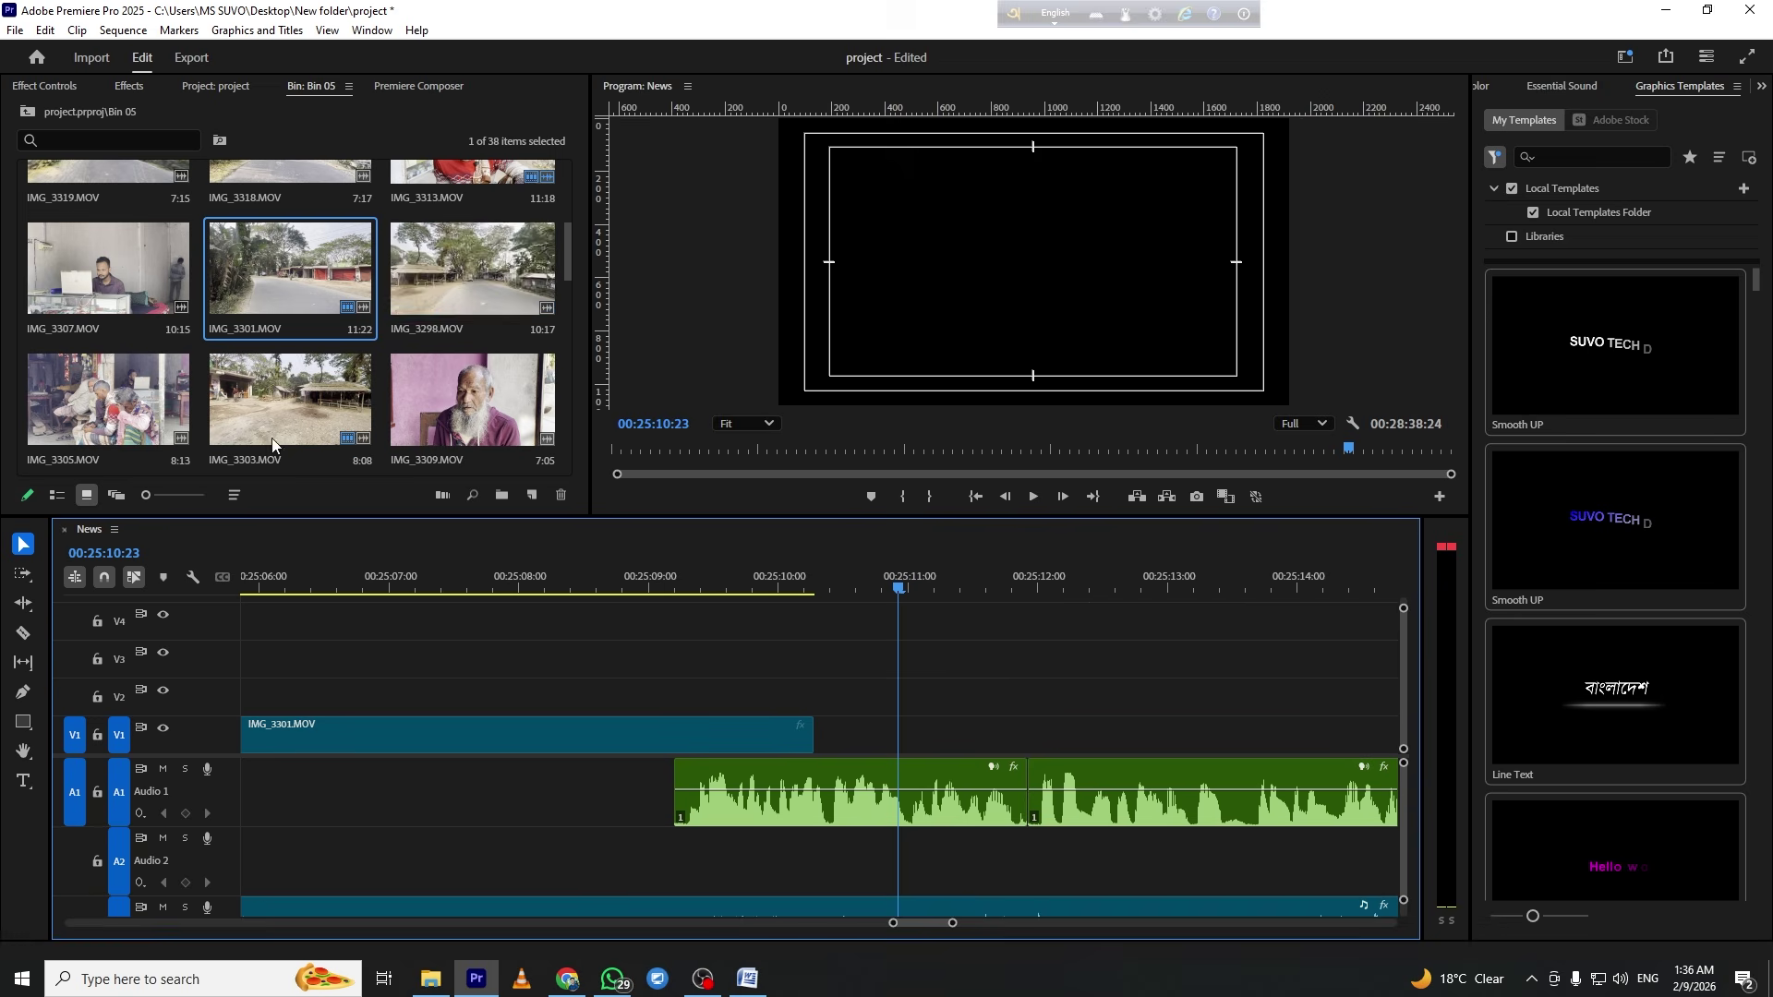
# Select IMG_3275.MOV, IMG_3277.MOV, IMG_3276.MOV, IMG_3279.MOV, IMG_3274.MOV and IMG_3278.MOV together in Bin 05
pyautogui.scroll(-9, 307, 390)
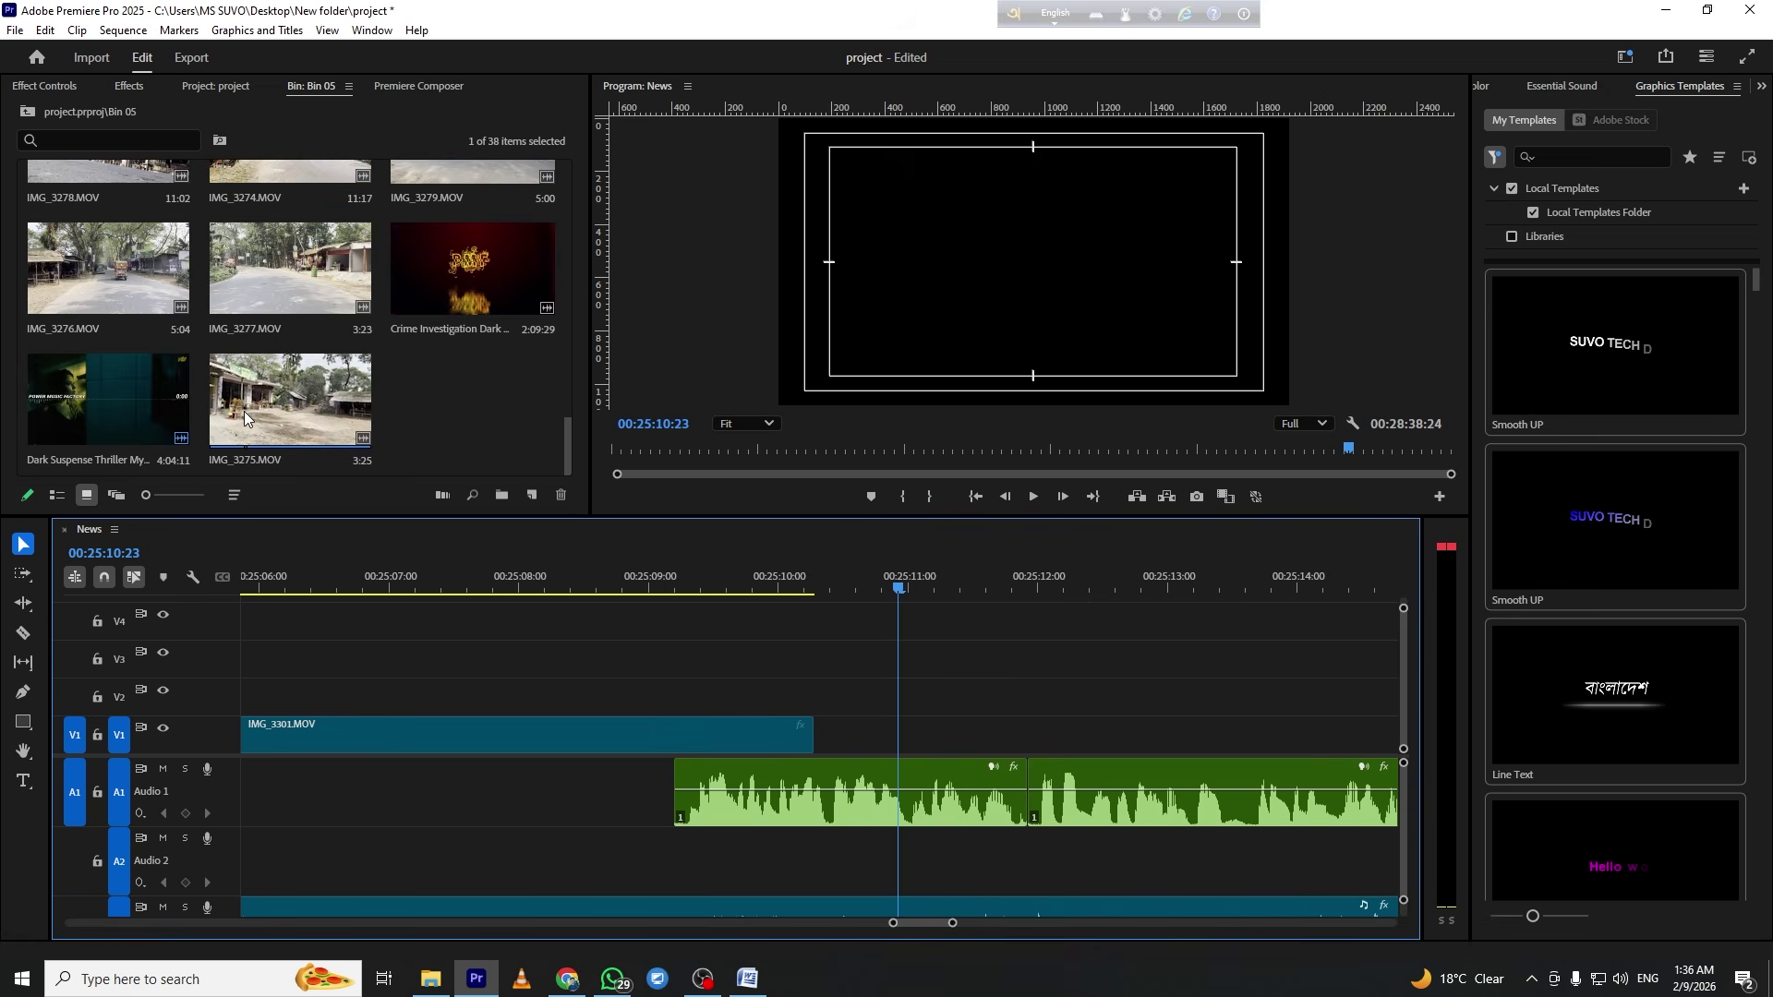
pyautogui.click(305, 393)
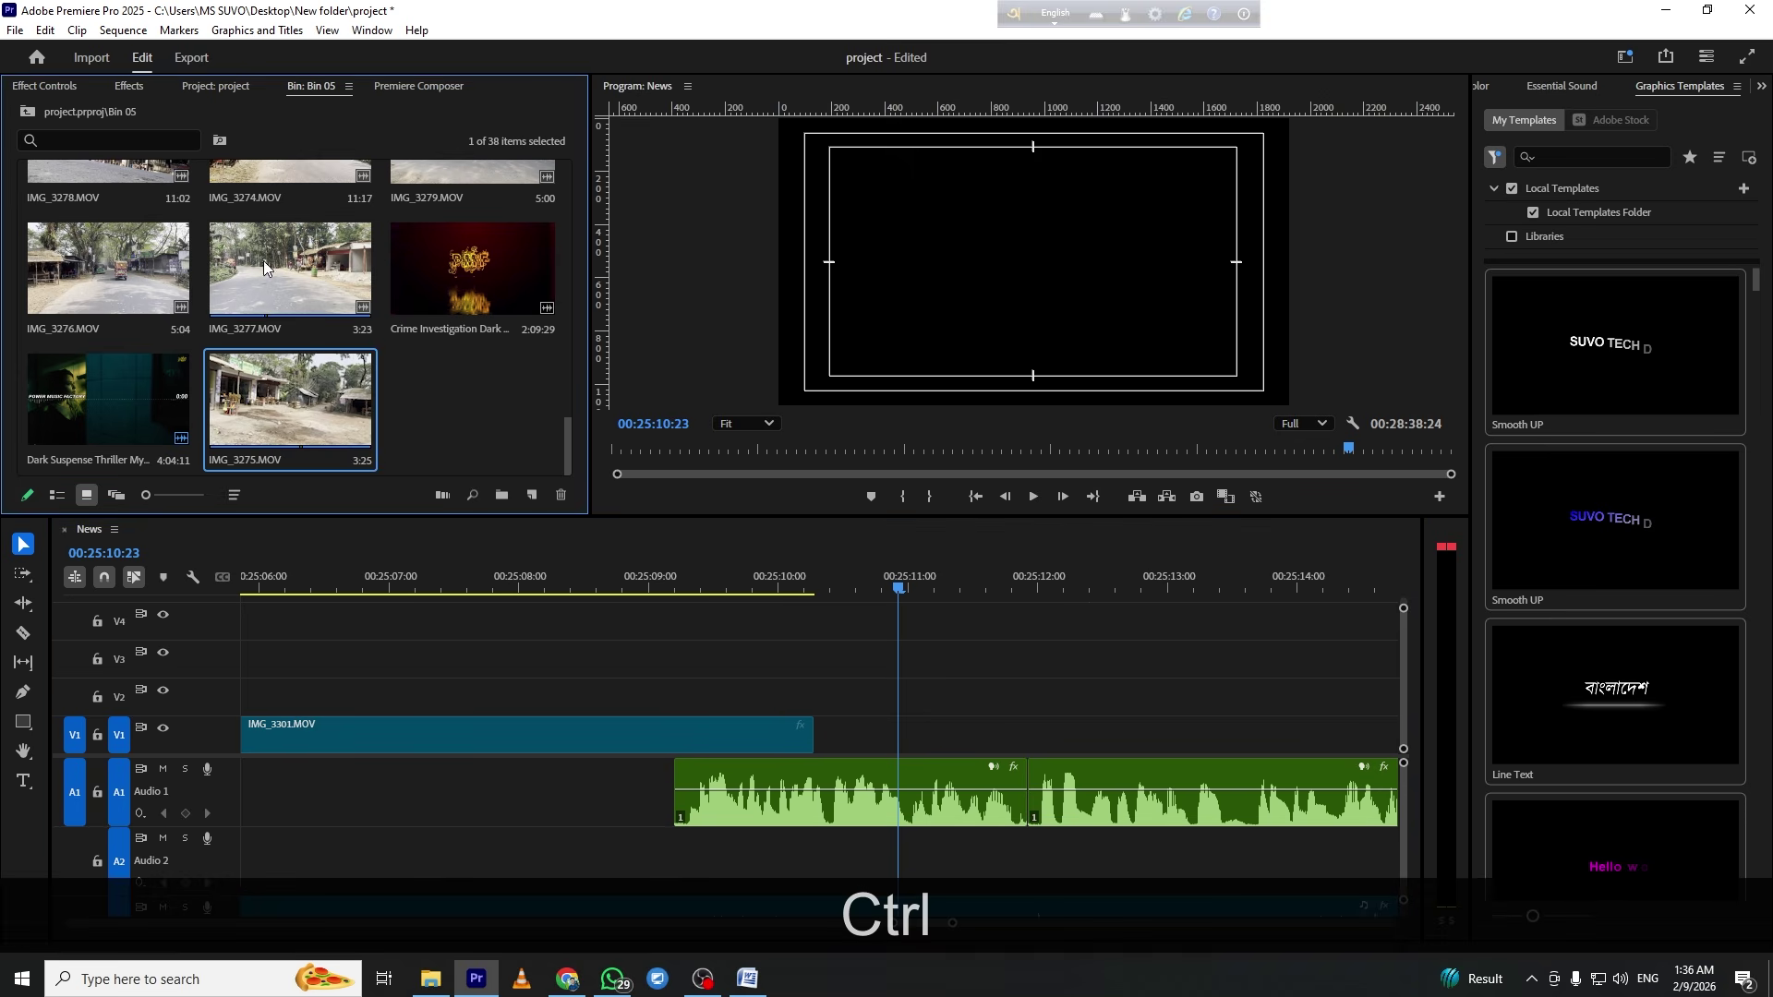
pyautogui.keyDown('ctrl'); pyautogui.click(290, 265); pyautogui.keyUp('ctrl')
pyautogui.keyDown('ctrl'); pyautogui.click(115, 273); pyautogui.keyUp('ctrl')
pyautogui.scroll(2, 159, 291)
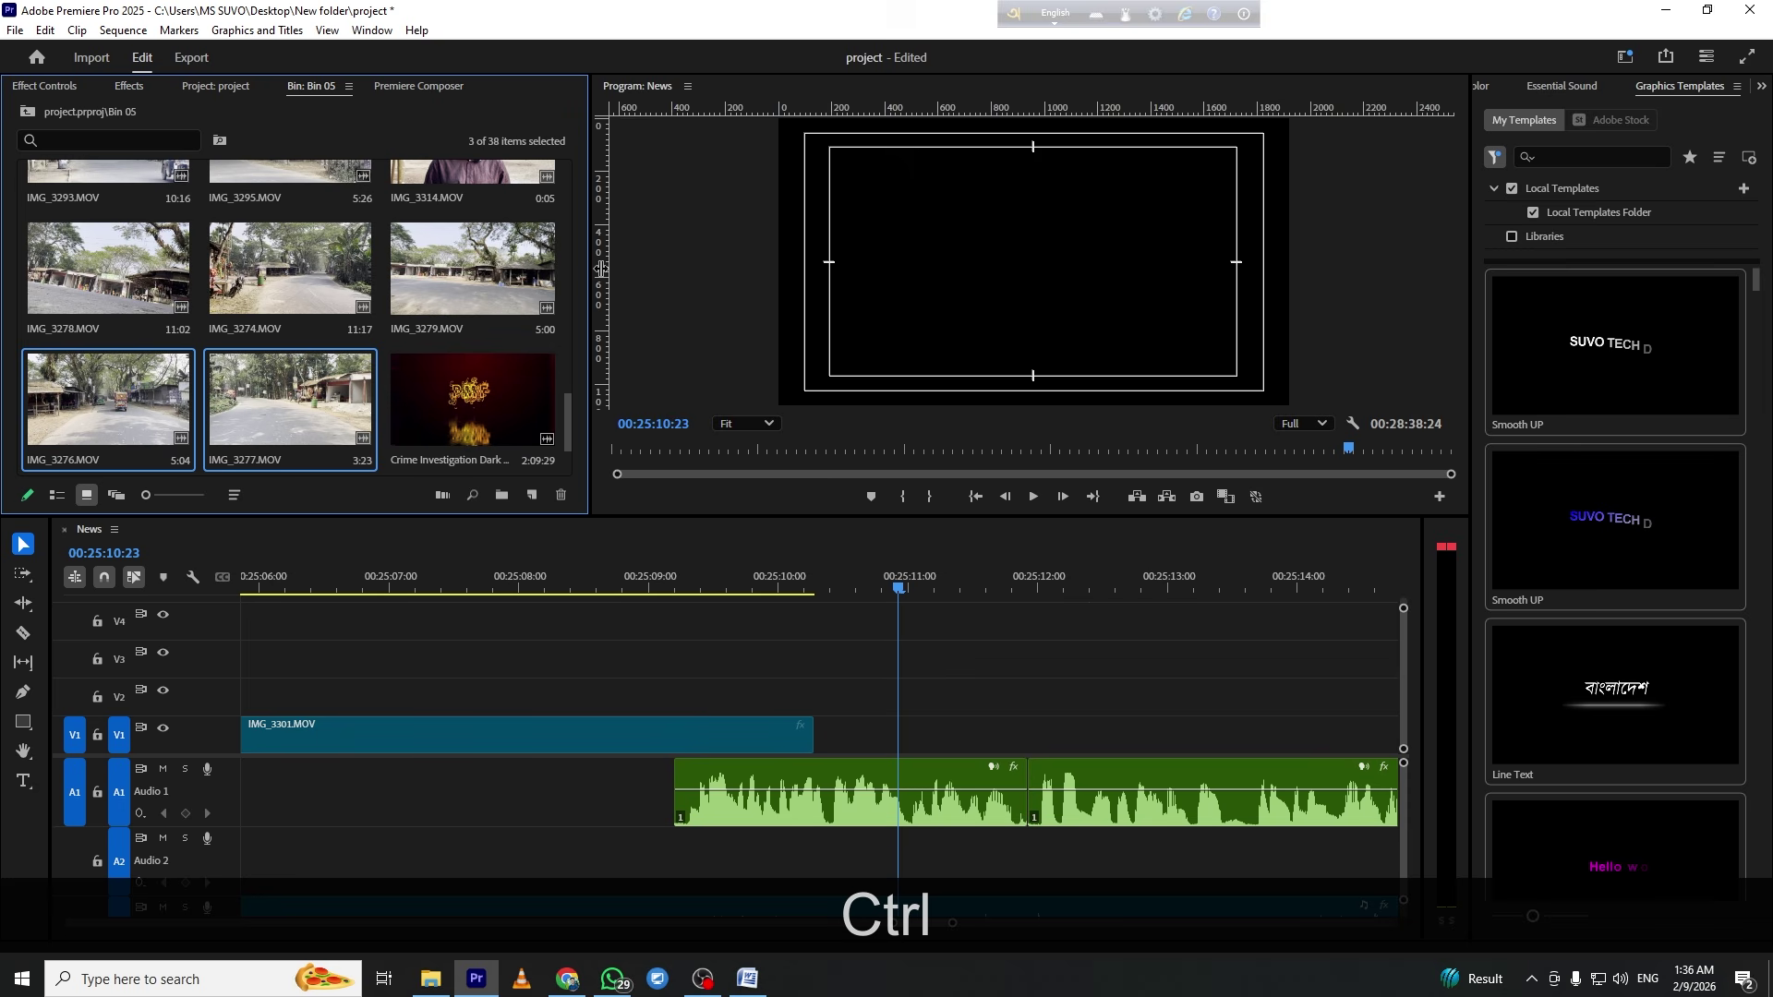
pyautogui.keyDown('ctrl'); pyautogui.click(450, 273); pyautogui.keyUp('ctrl')
pyautogui.keyDown('ctrl'); pyautogui.click(290, 277); pyautogui.keyUp('ctrl')
pyautogui.scroll(2, 297, 282)
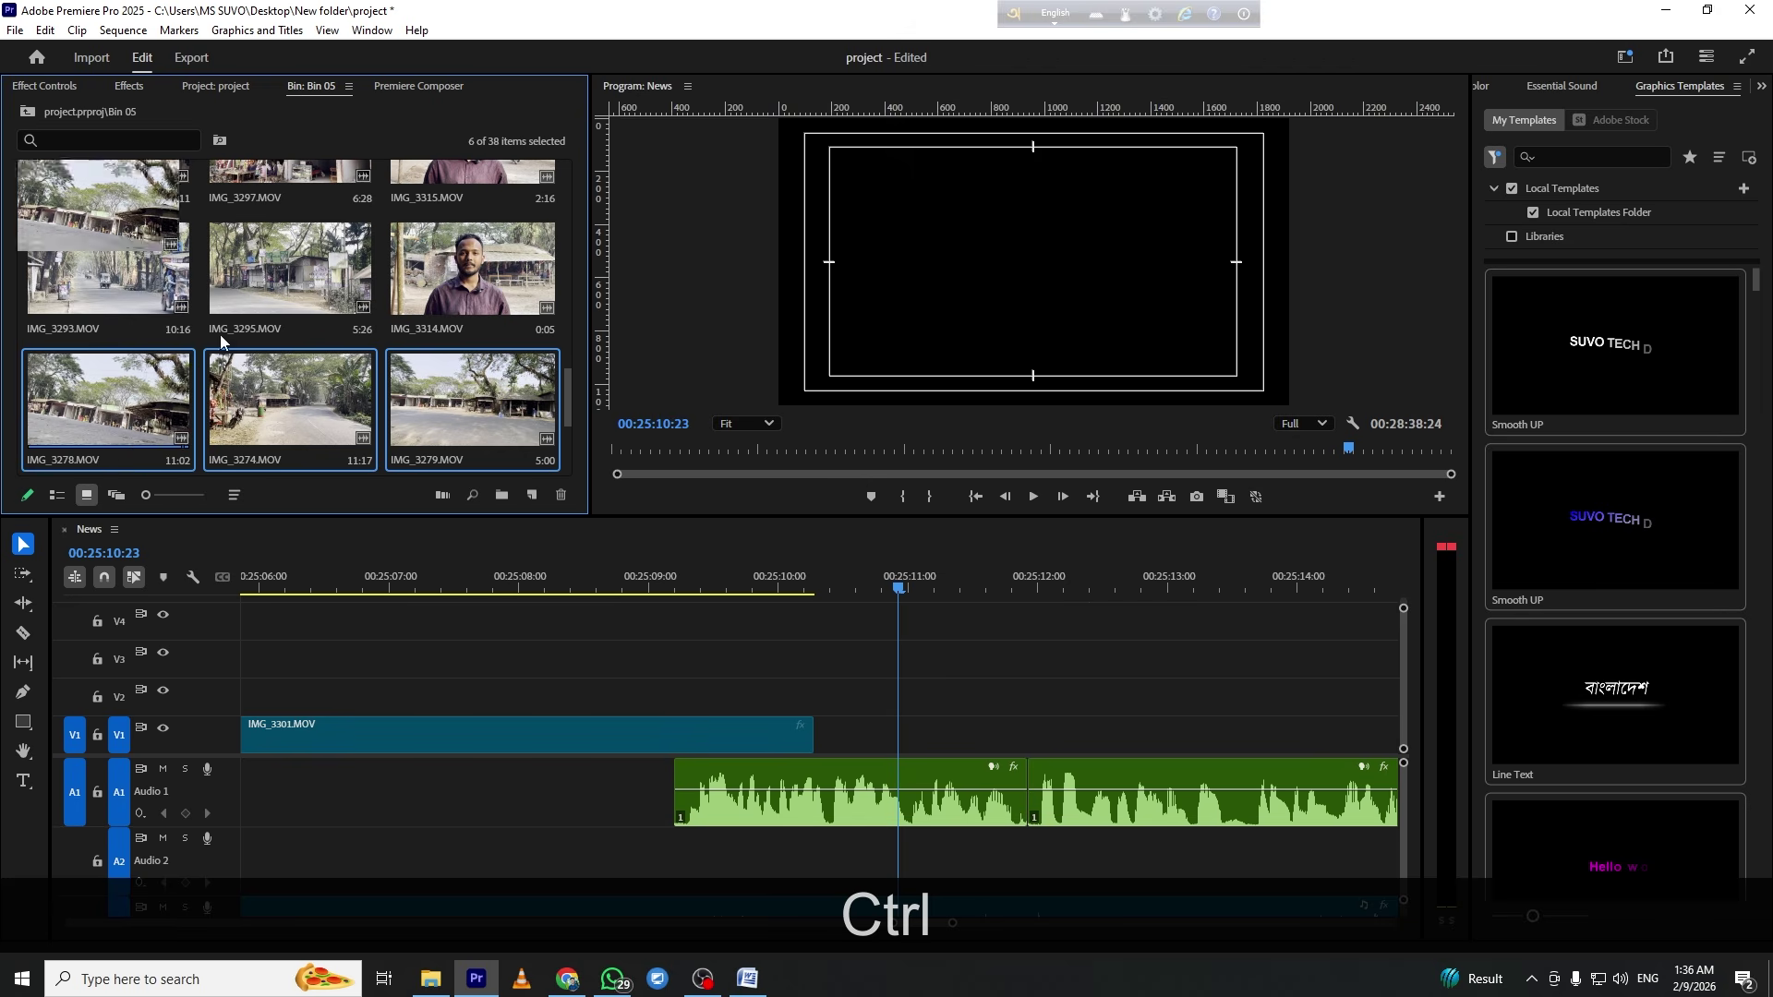
# Add IMG_3295.MOV, IMG_3293.MOV, IMG_3297.MOV and IMG_3296.MOV to the clip selection in Bin 05
pyautogui.keyDown('ctrl'); pyautogui.click(296, 259); pyautogui.keyUp('ctrl')
pyautogui.keyDown('ctrl'); pyautogui.click(129, 280); pyautogui.keyUp('ctrl')
pyautogui.scroll(2, 221, 291)
pyautogui.keyDown('ctrl'); pyautogui.click(305, 275); pyautogui.keyUp('ctrl')
pyautogui.keyDown('ctrl'); pyautogui.click(108, 290); pyautogui.keyUp('ctrl')
pyautogui.scroll(2, 120, 286)
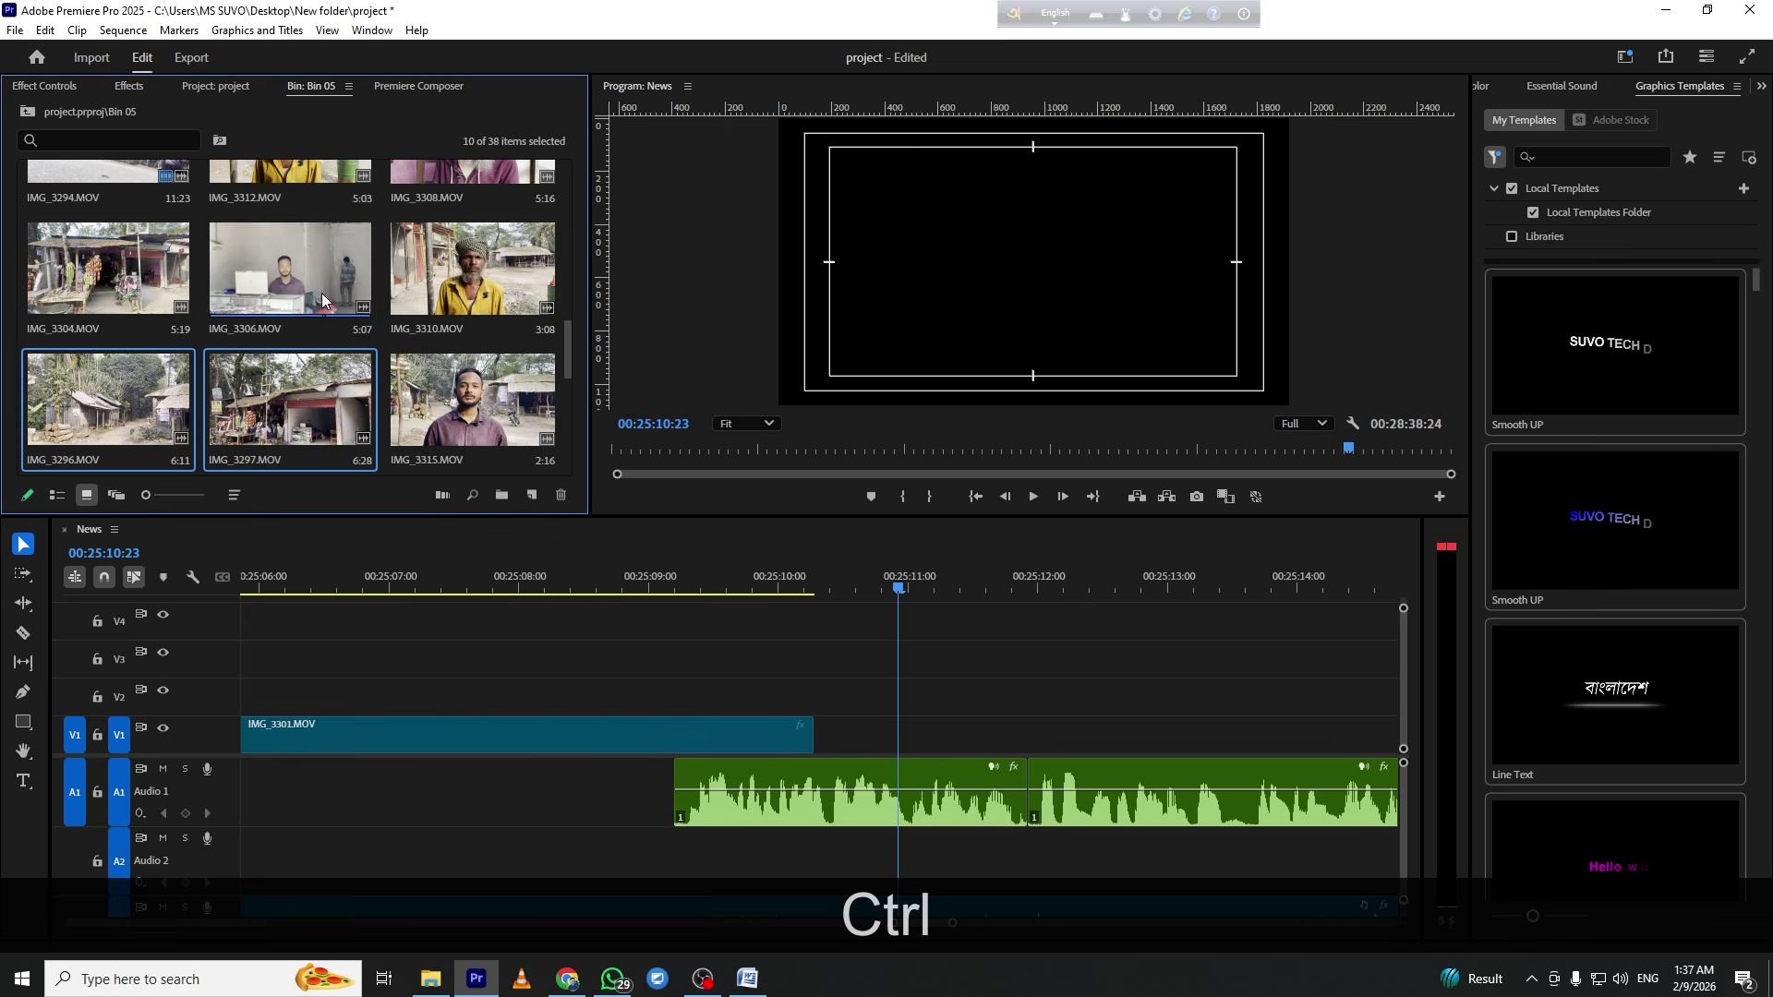
# Add IMG_3304.MOV, IMG_3302.MOV and IMG_3305.MOV to the clip selection in Bin 05
pyautogui.scroll(2, 305, 364)
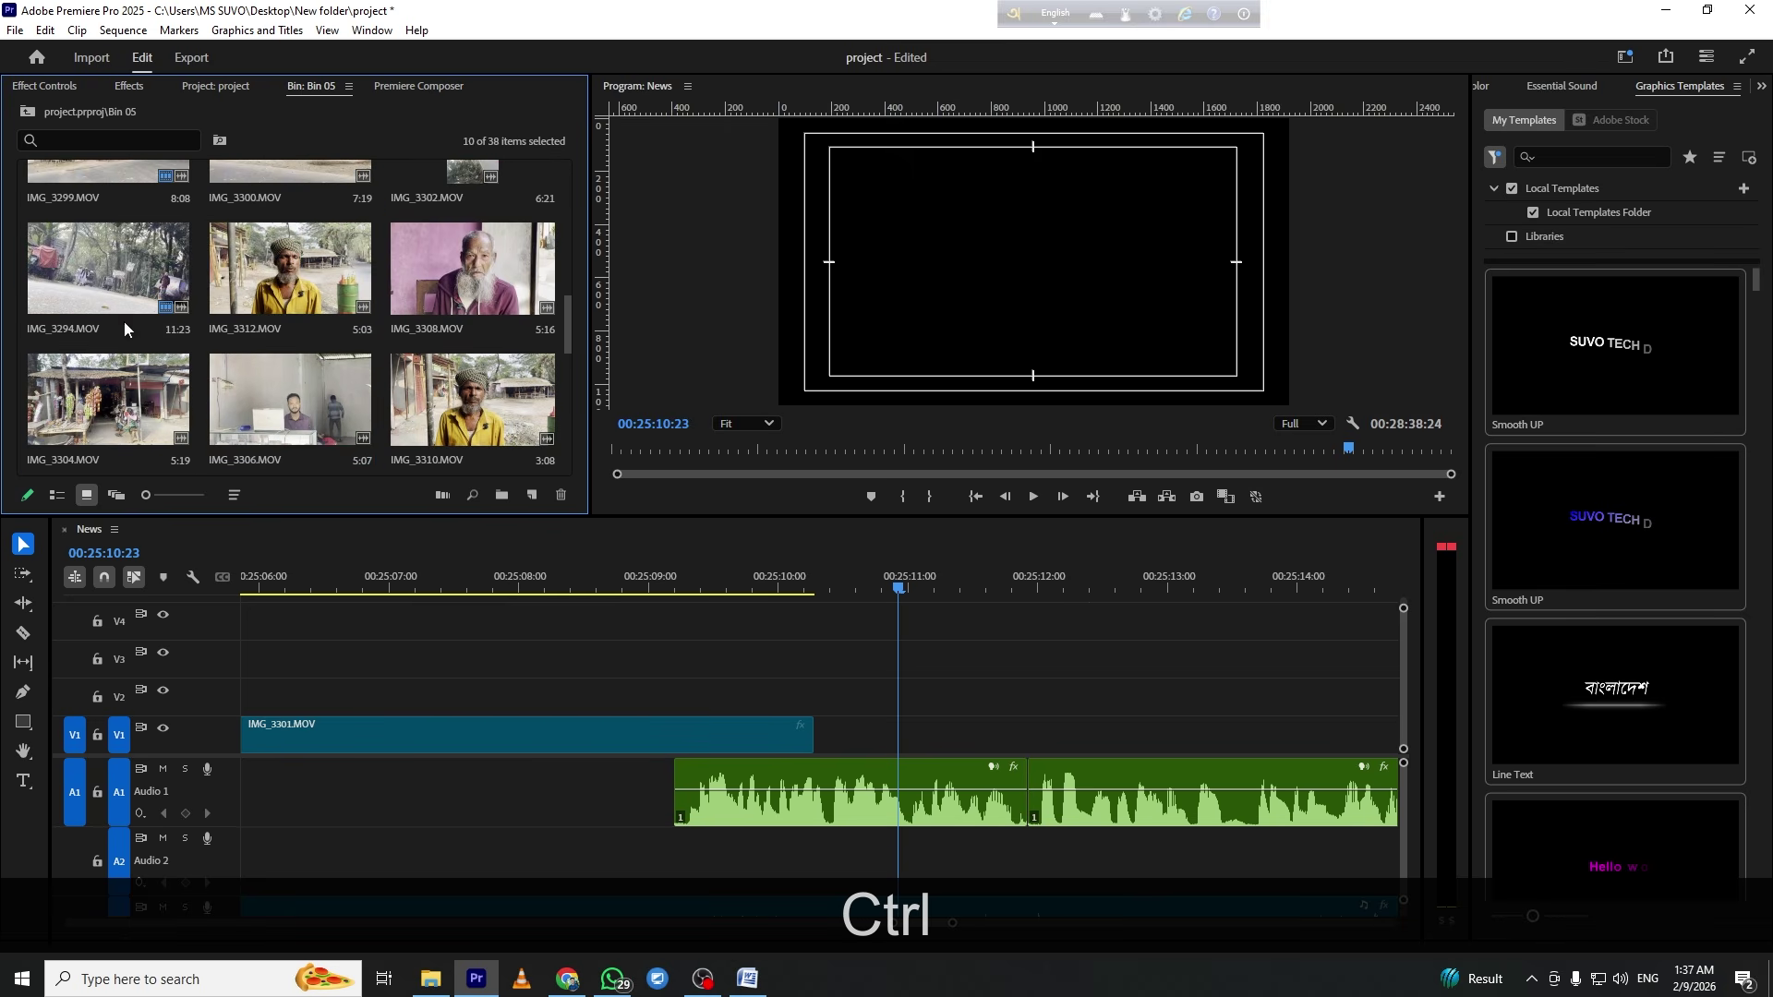
pyautogui.scroll(-2, 183, 406)
pyautogui.keyDown('ctrl'); pyautogui.click(141, 295); pyautogui.keyUp('ctrl')
pyautogui.scroll(2, 368, 354)
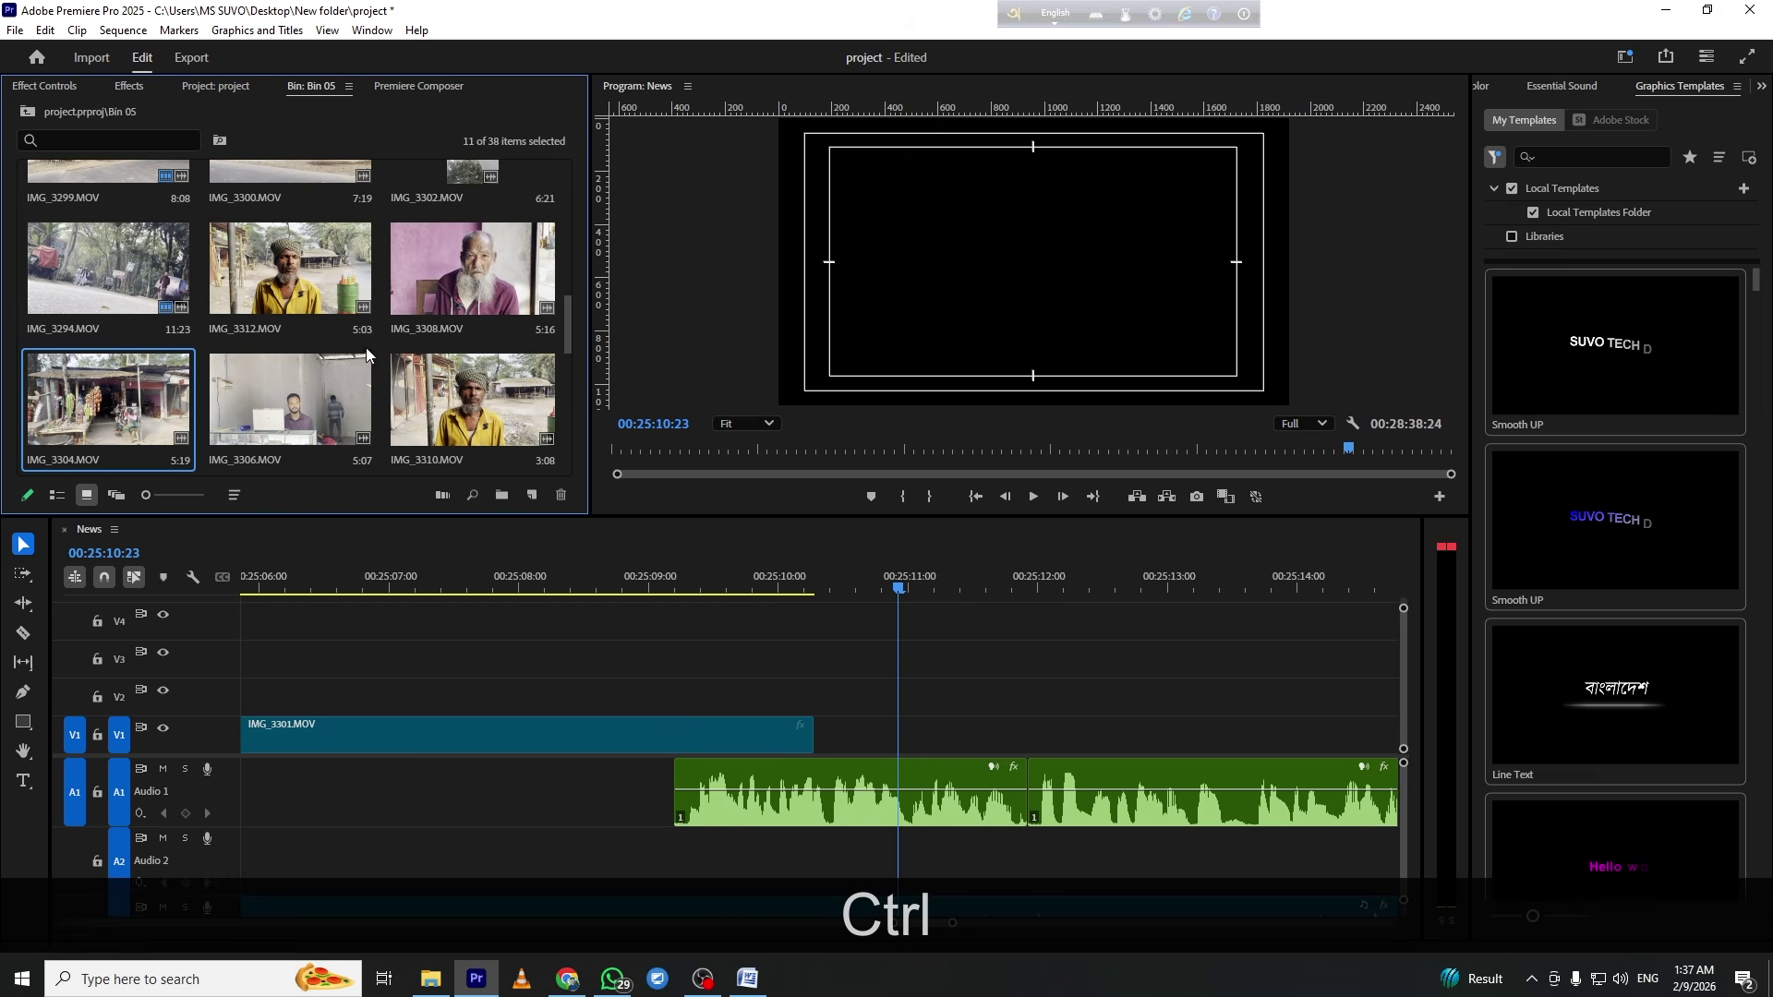
pyautogui.scroll(2, 513, 273)
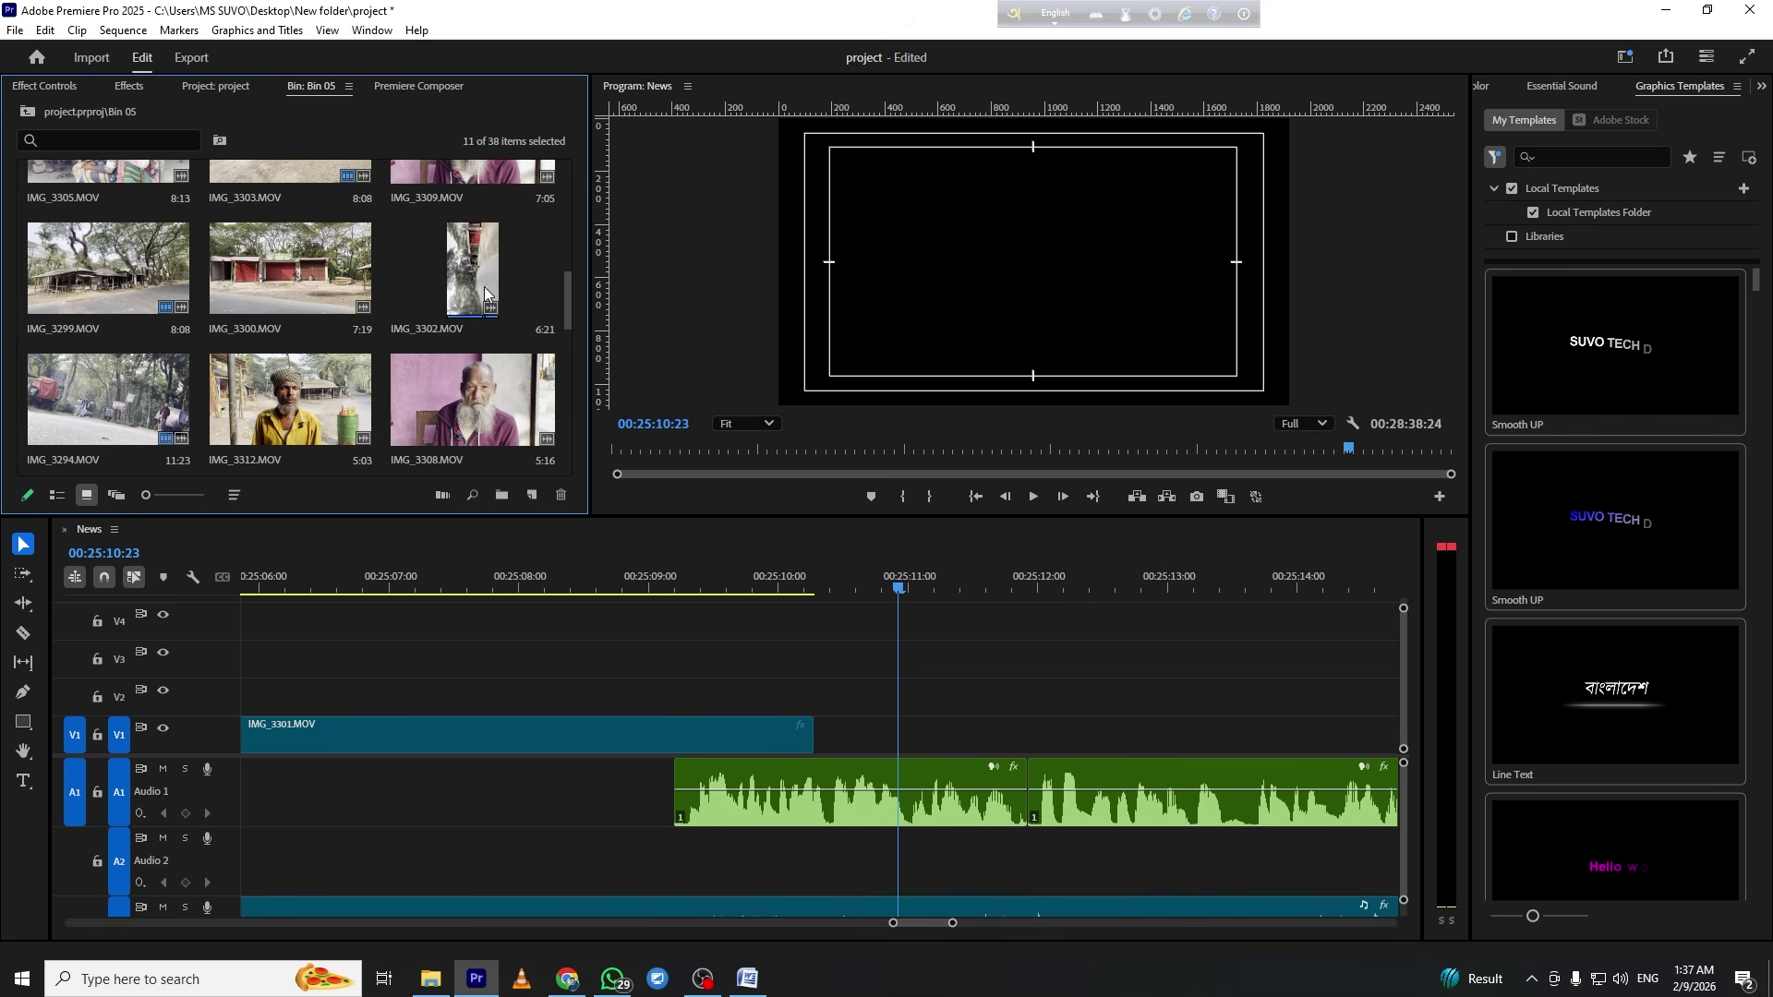
pyautogui.keyDown('ctrl'); pyautogui.click(485, 290); pyautogui.keyUp('ctrl')
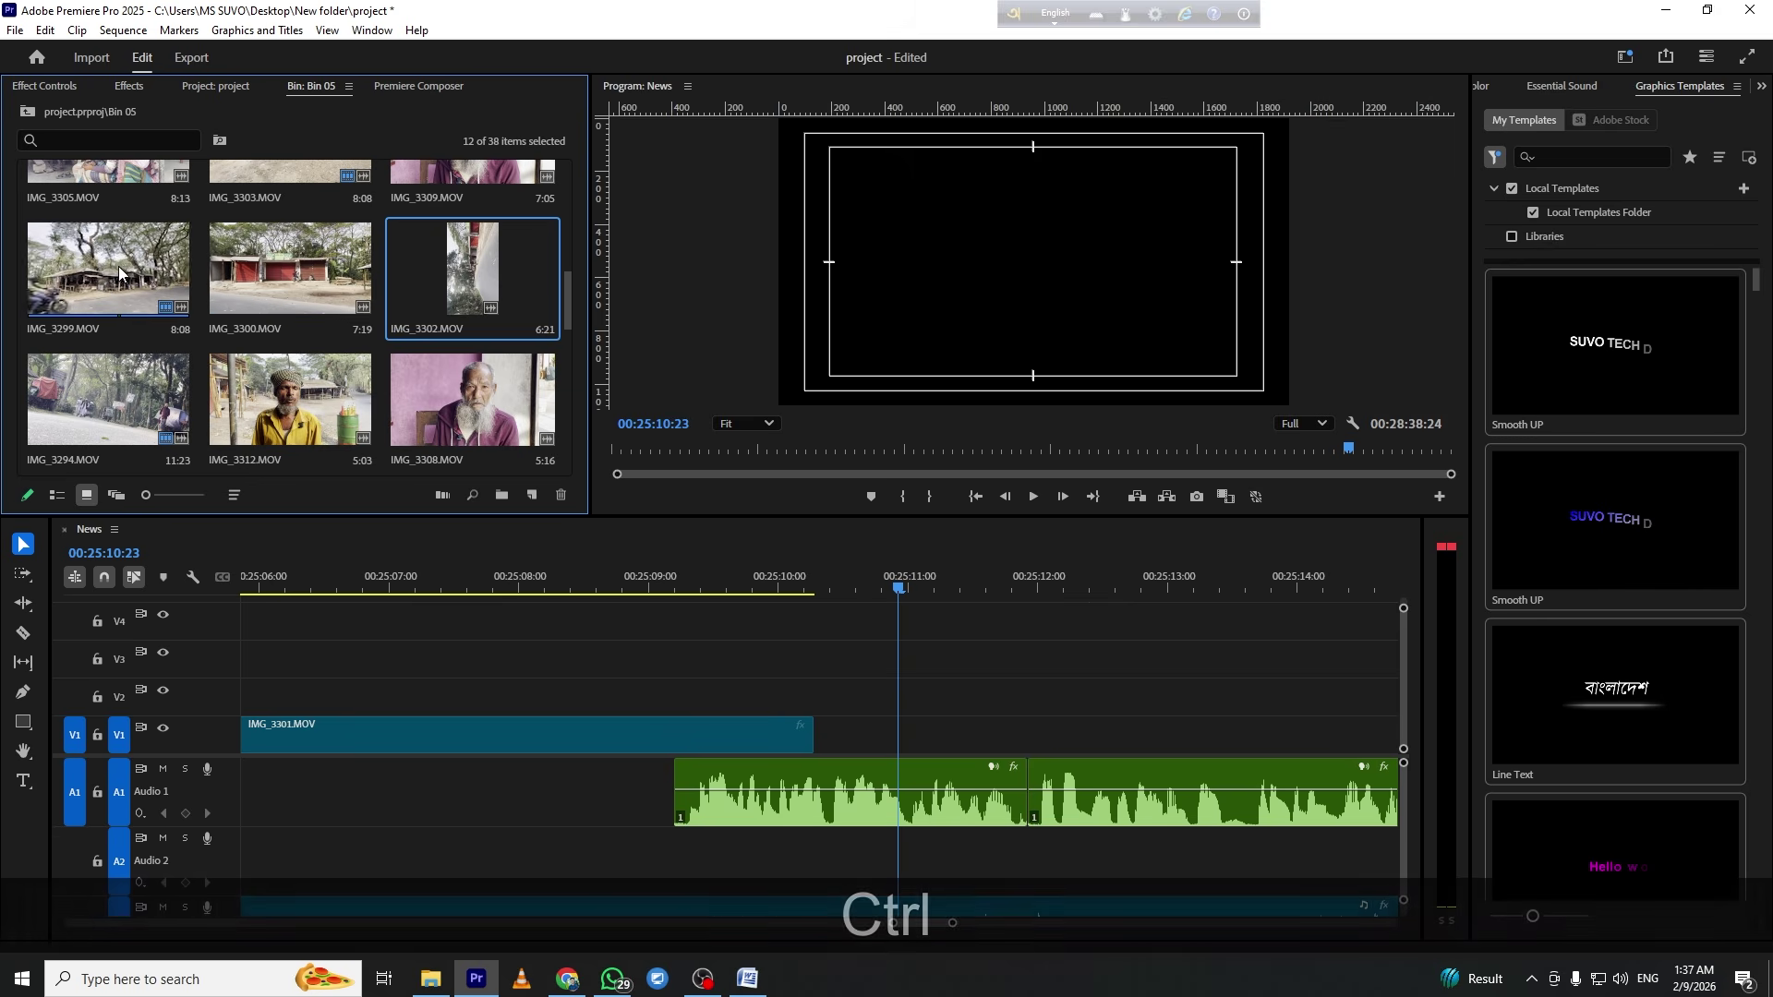
pyautogui.scroll(2, 118, 266)
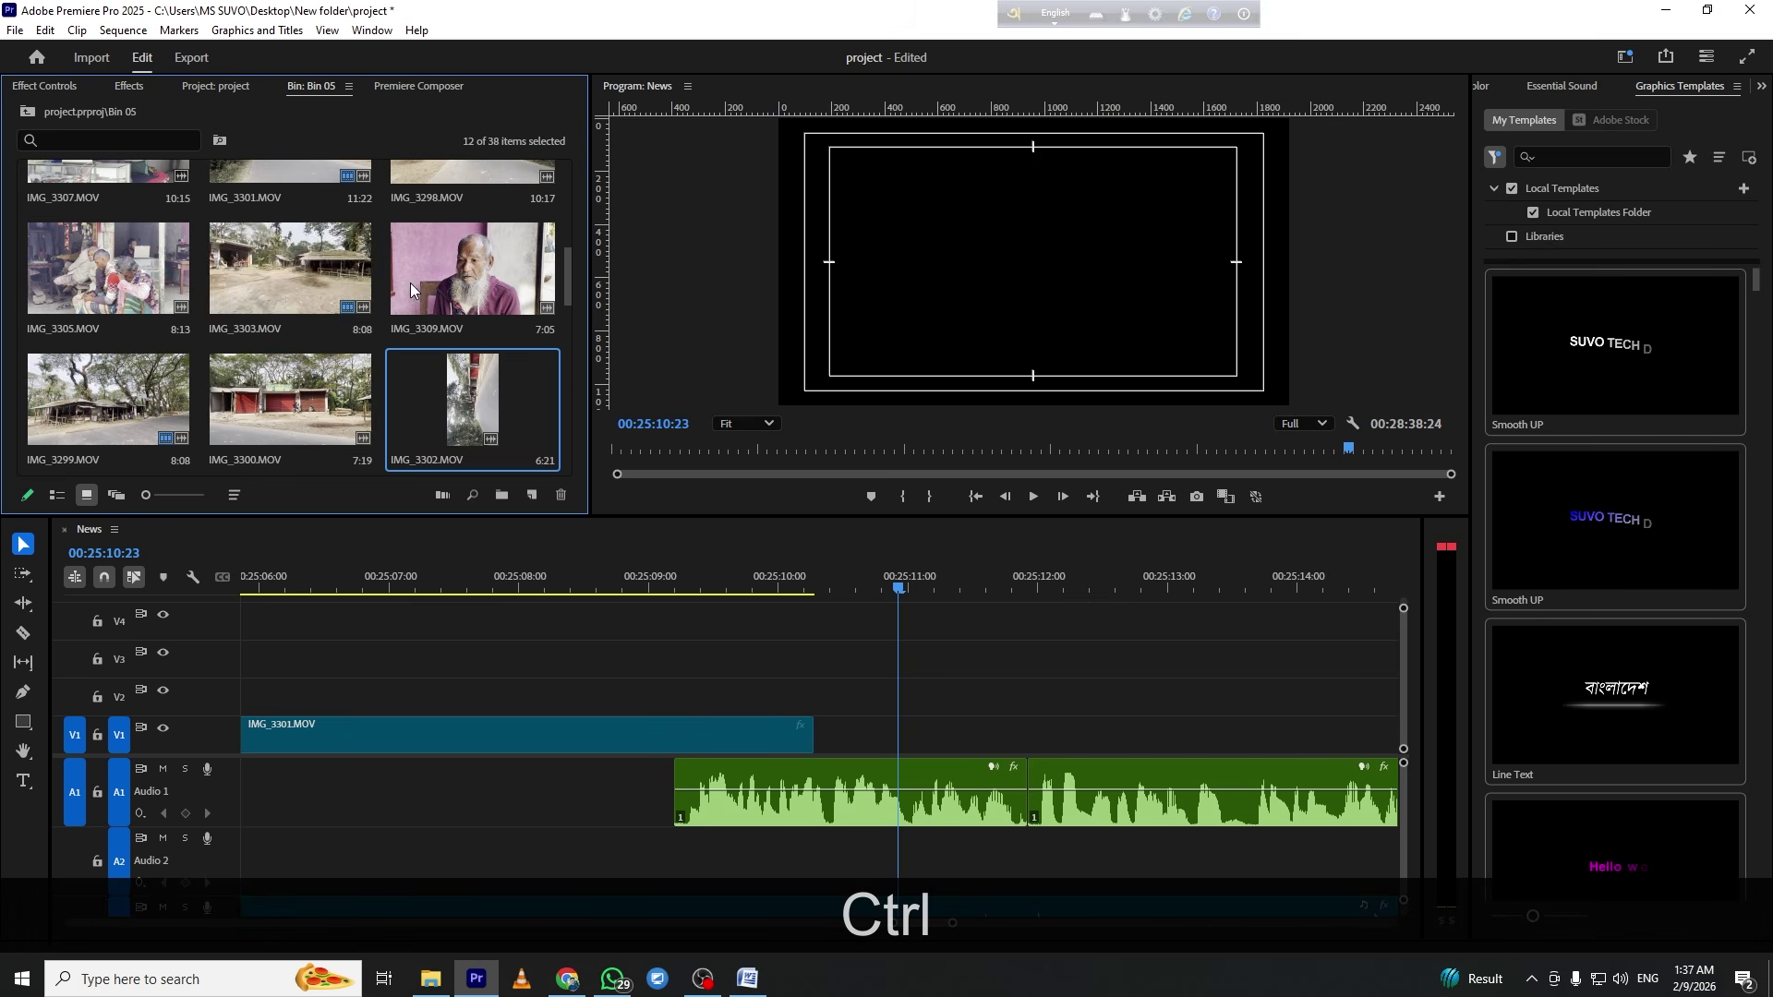
pyautogui.keyDown('ctrl'); pyautogui.click(122, 266); pyautogui.keyUp('ctrl')
pyautogui.scroll(2, 196, 279)
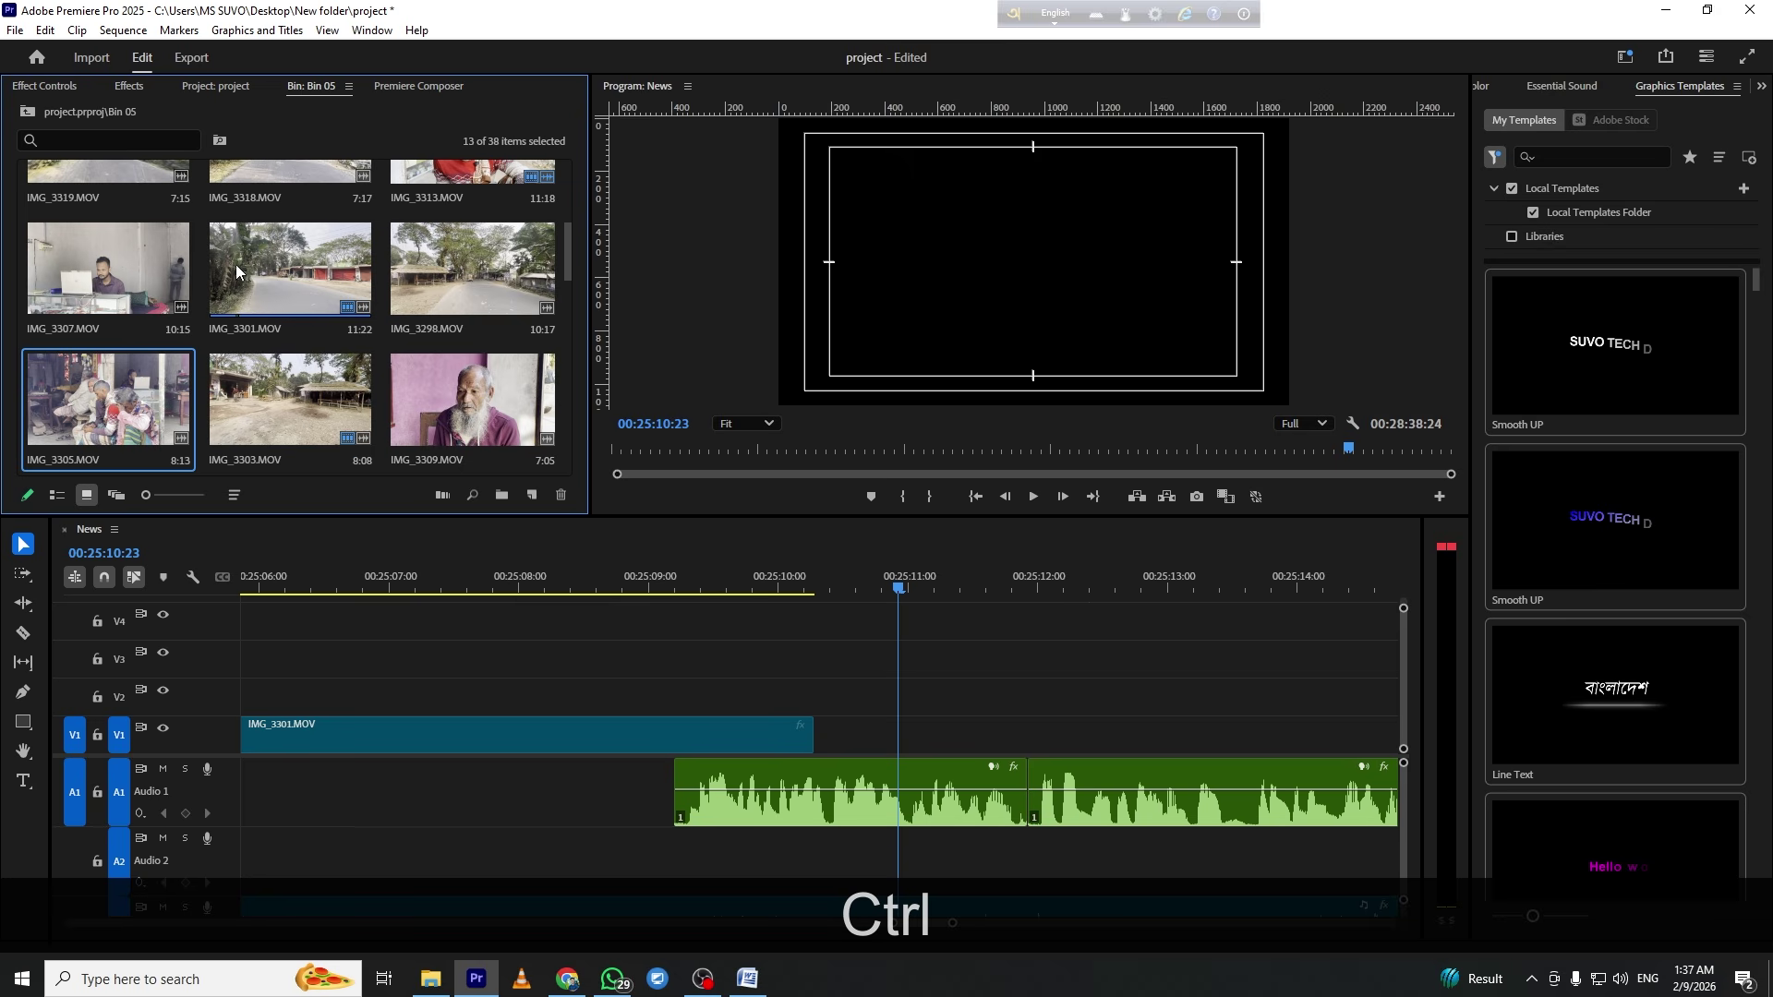
# Add IMG_3298.MOV, IMG_3307.MOV and IMG_3319.MOV to the clip selection in Bin 05
pyautogui.keyDown('ctrl'); pyautogui.click(462, 277); pyautogui.keyUp('ctrl')
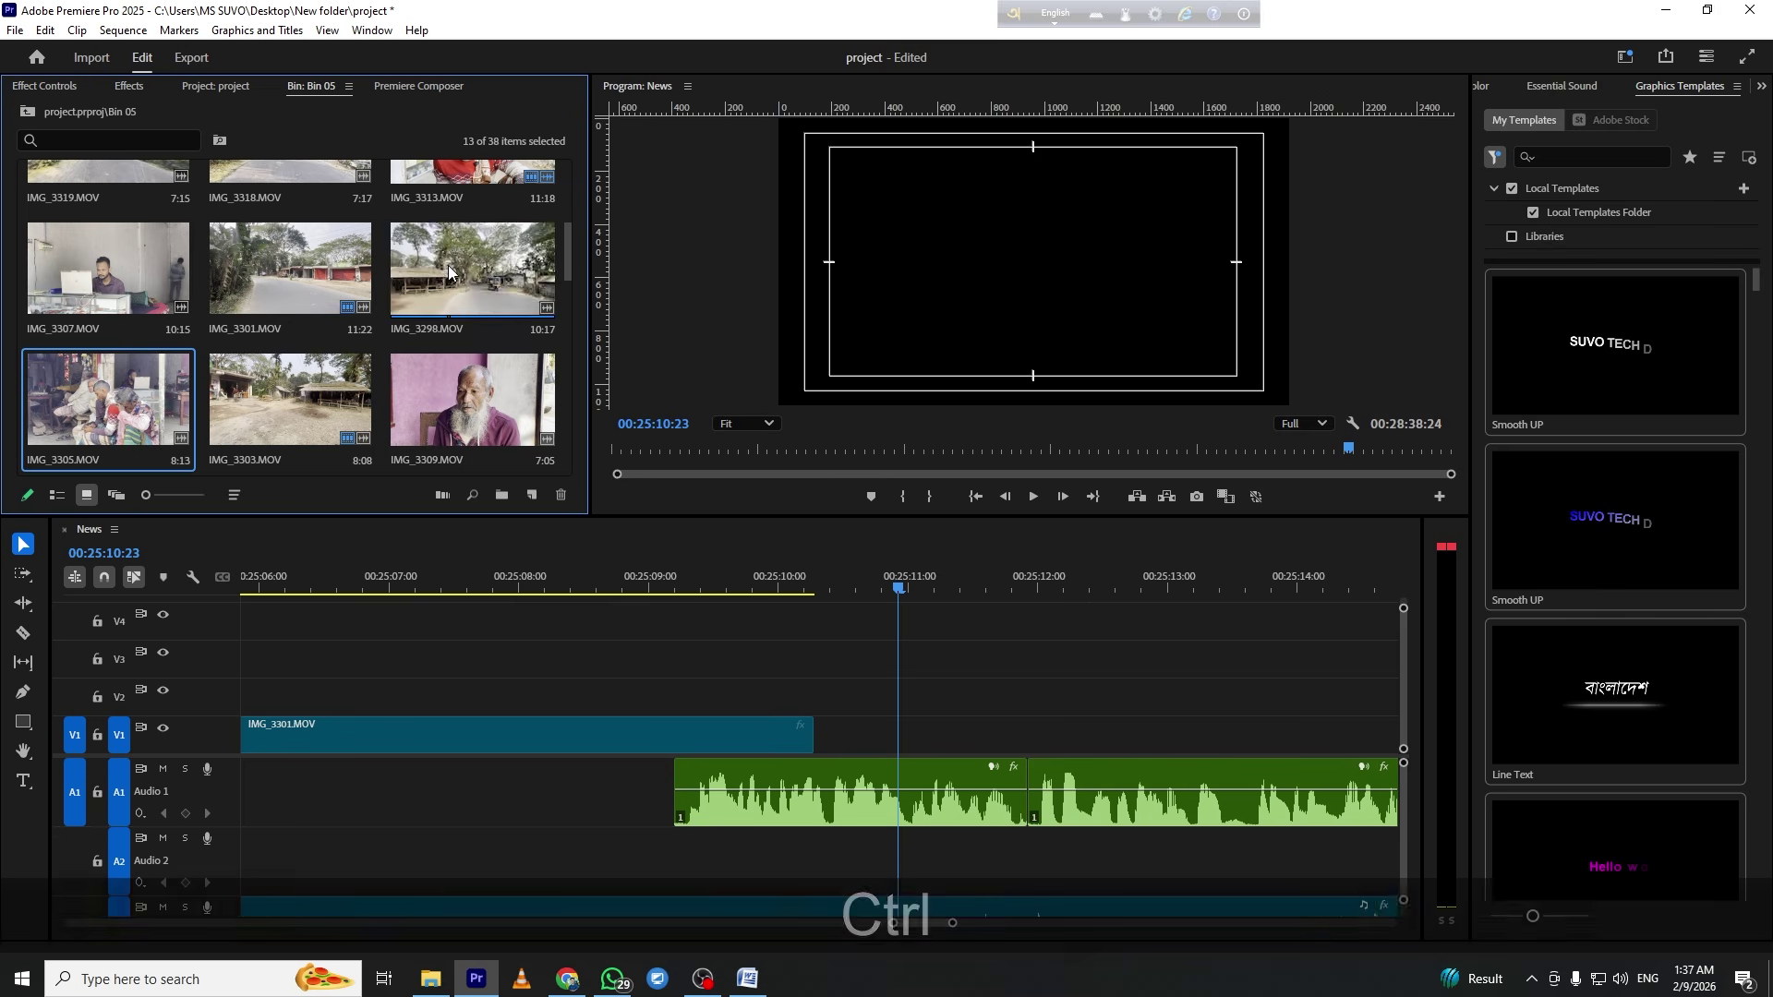
pyautogui.scroll(2, 451, 268)
pyautogui.keyDown('ctrl'); pyautogui.click(115, 392); pyautogui.keyUp('ctrl')
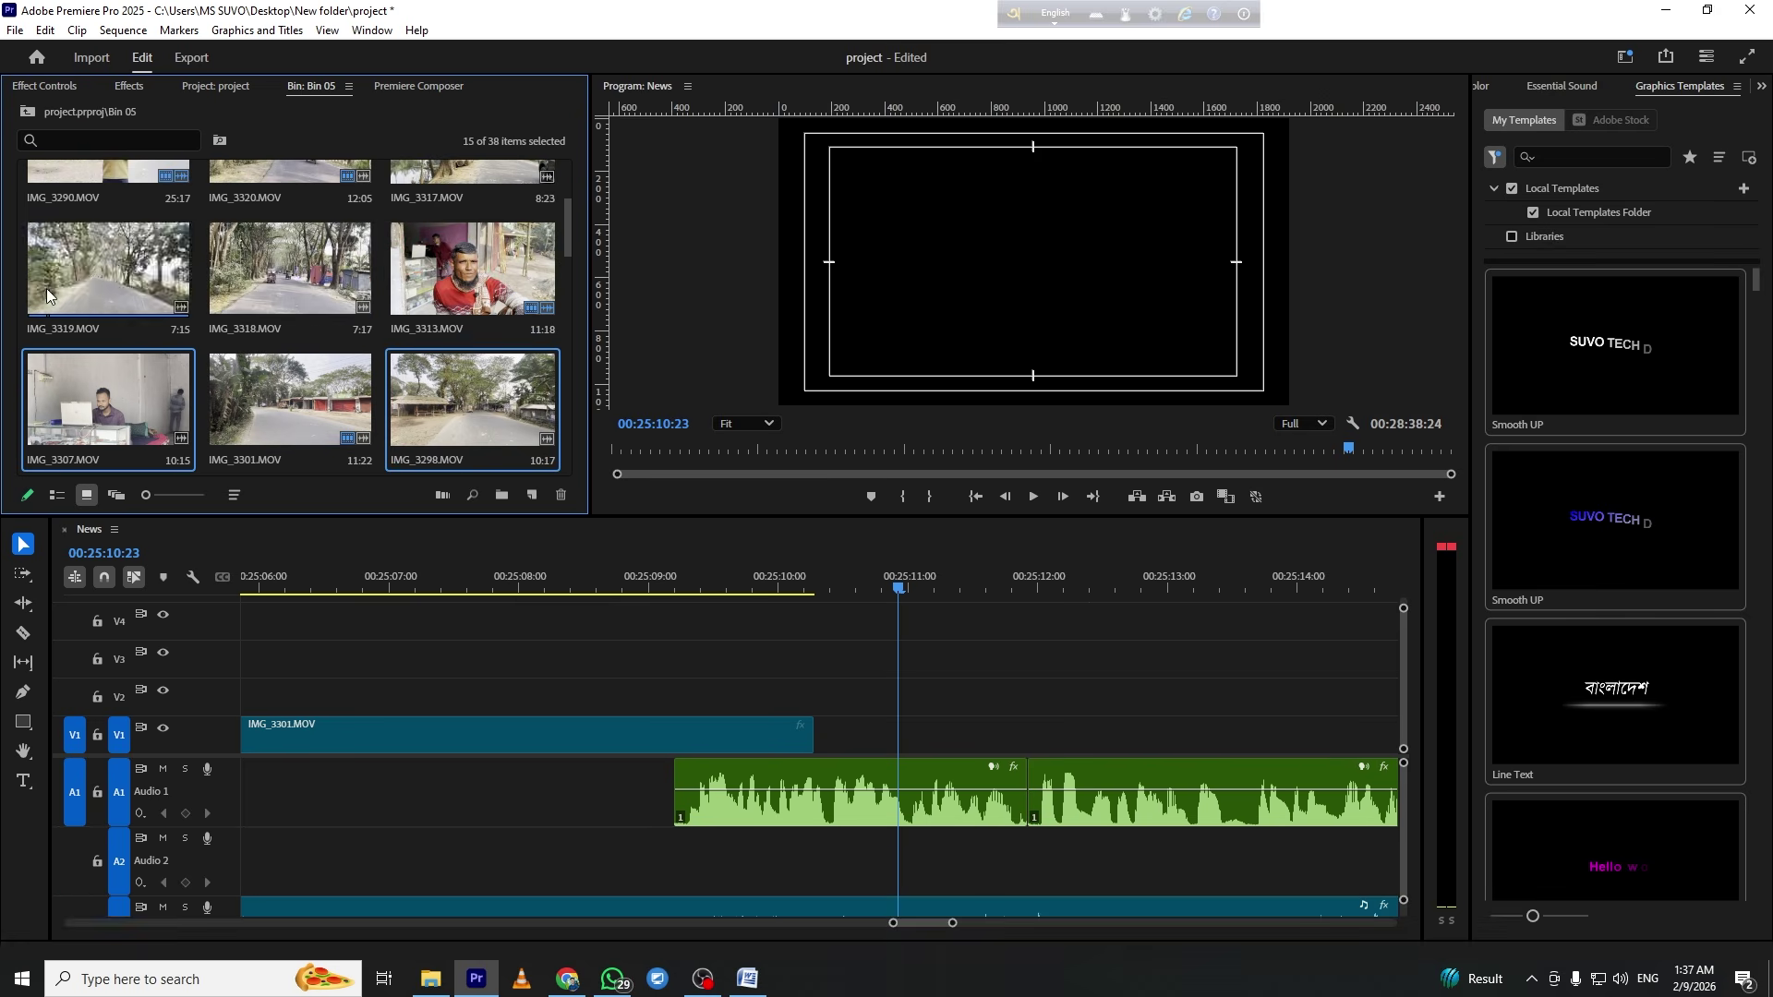
pyautogui.keyDown('ctrl'); pyautogui.click(118, 280); pyautogui.keyUp('ctrl')
pyautogui.scroll(2, 329, 308)
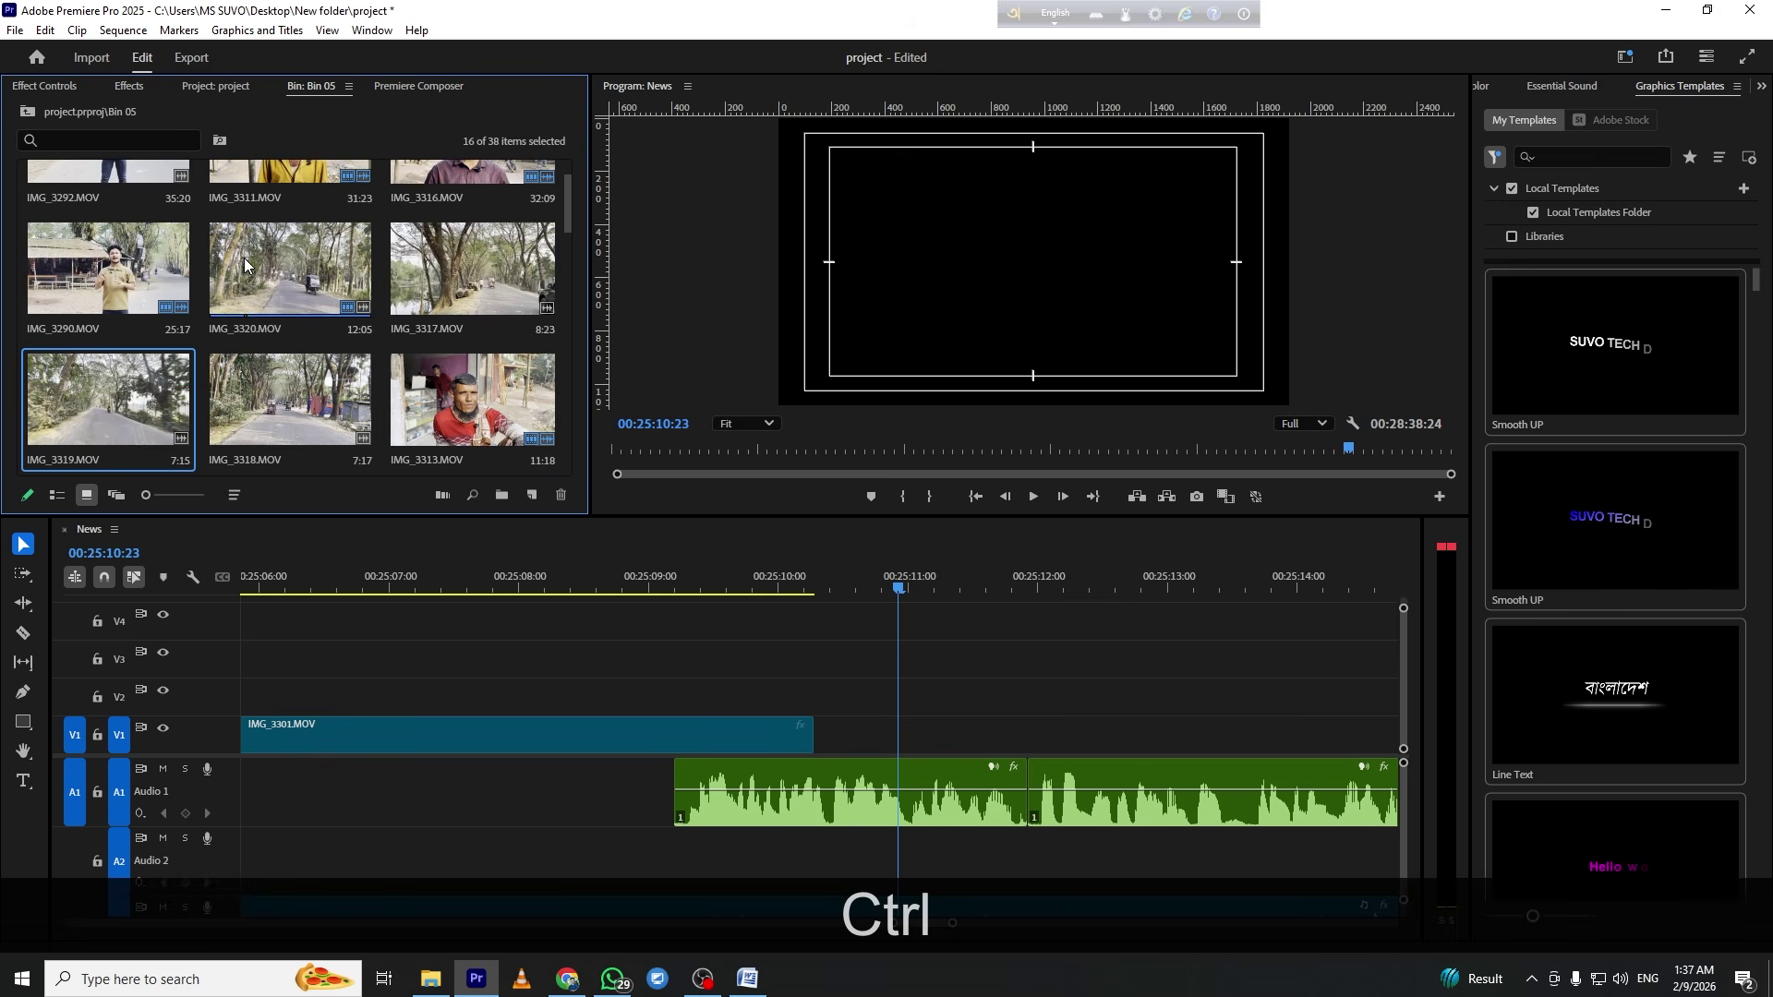
# Place the 16 selected clips on V2 from the end of IMG_3301.MOV, unlink them and delete their audio from Audio 2
pyautogui.scroll(1, 471, 273)
pyautogui.scroll(-2, 210, 303)
pyautogui.moveTo(426, 507); pyautogui.dragTo(817, 719)
pyautogui.scroll(-1, 971, 662)
pyautogui.press('-')
pyautogui.press('-')
pyautogui.press('-')
pyautogui.press('-')
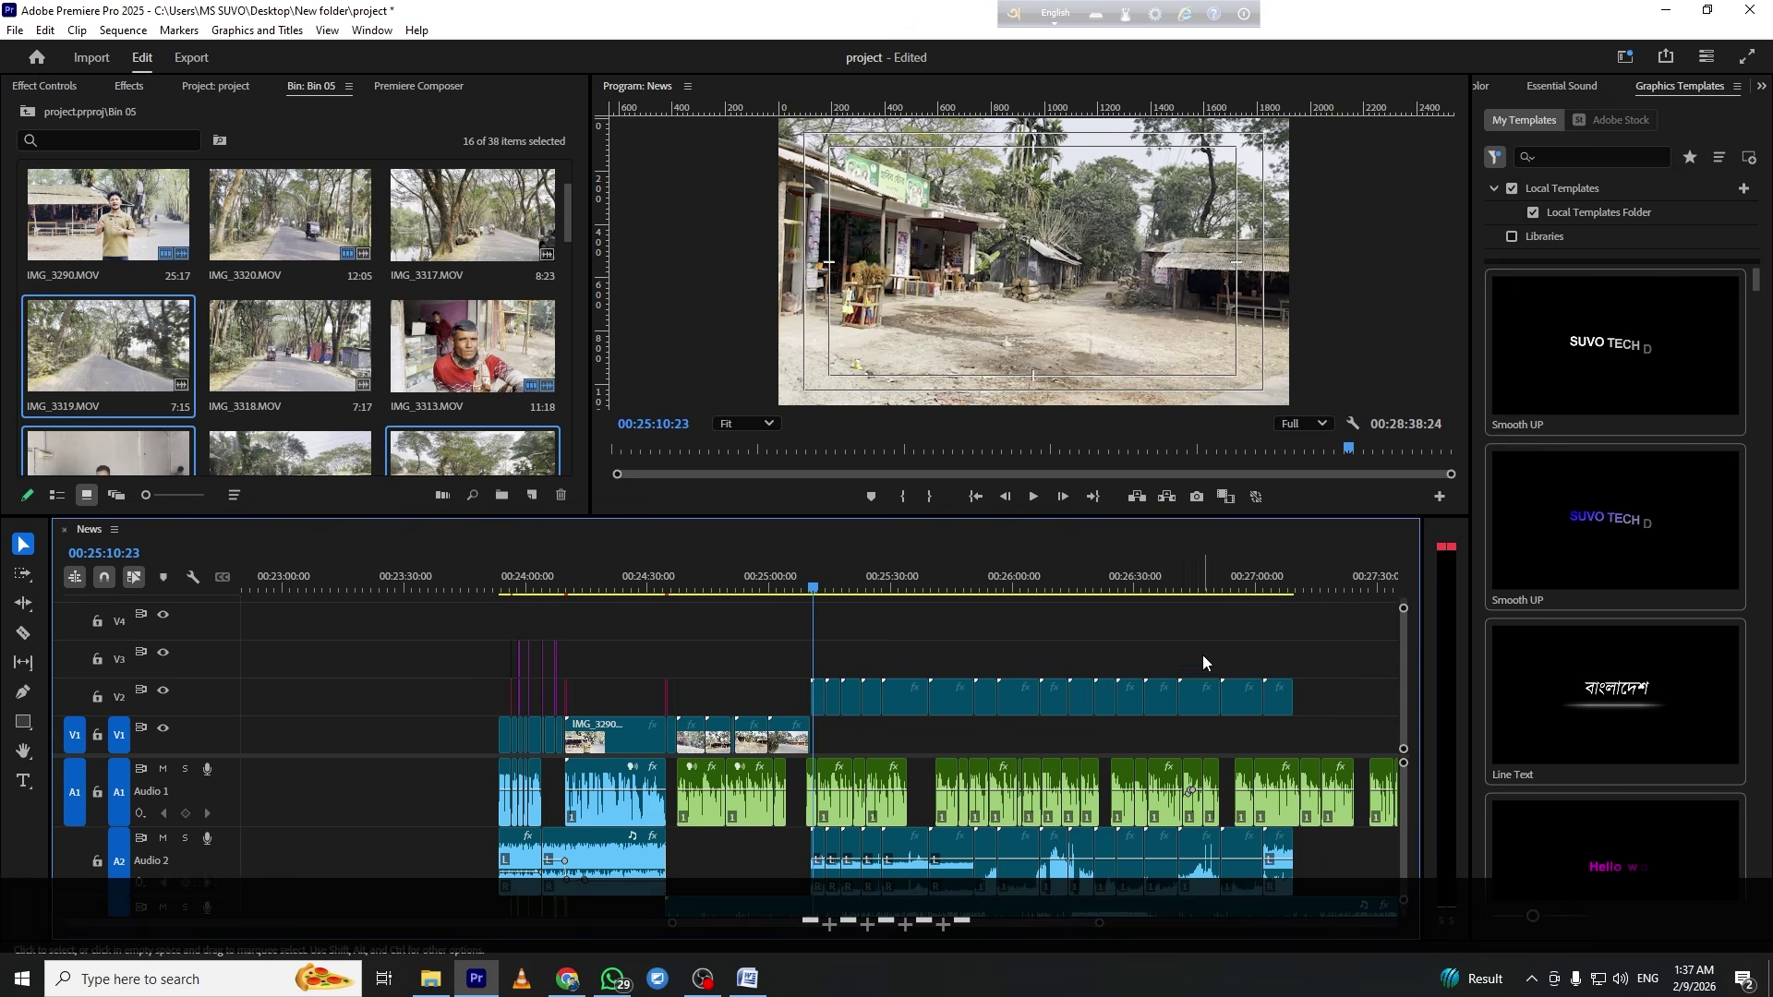
pyautogui.press('g')
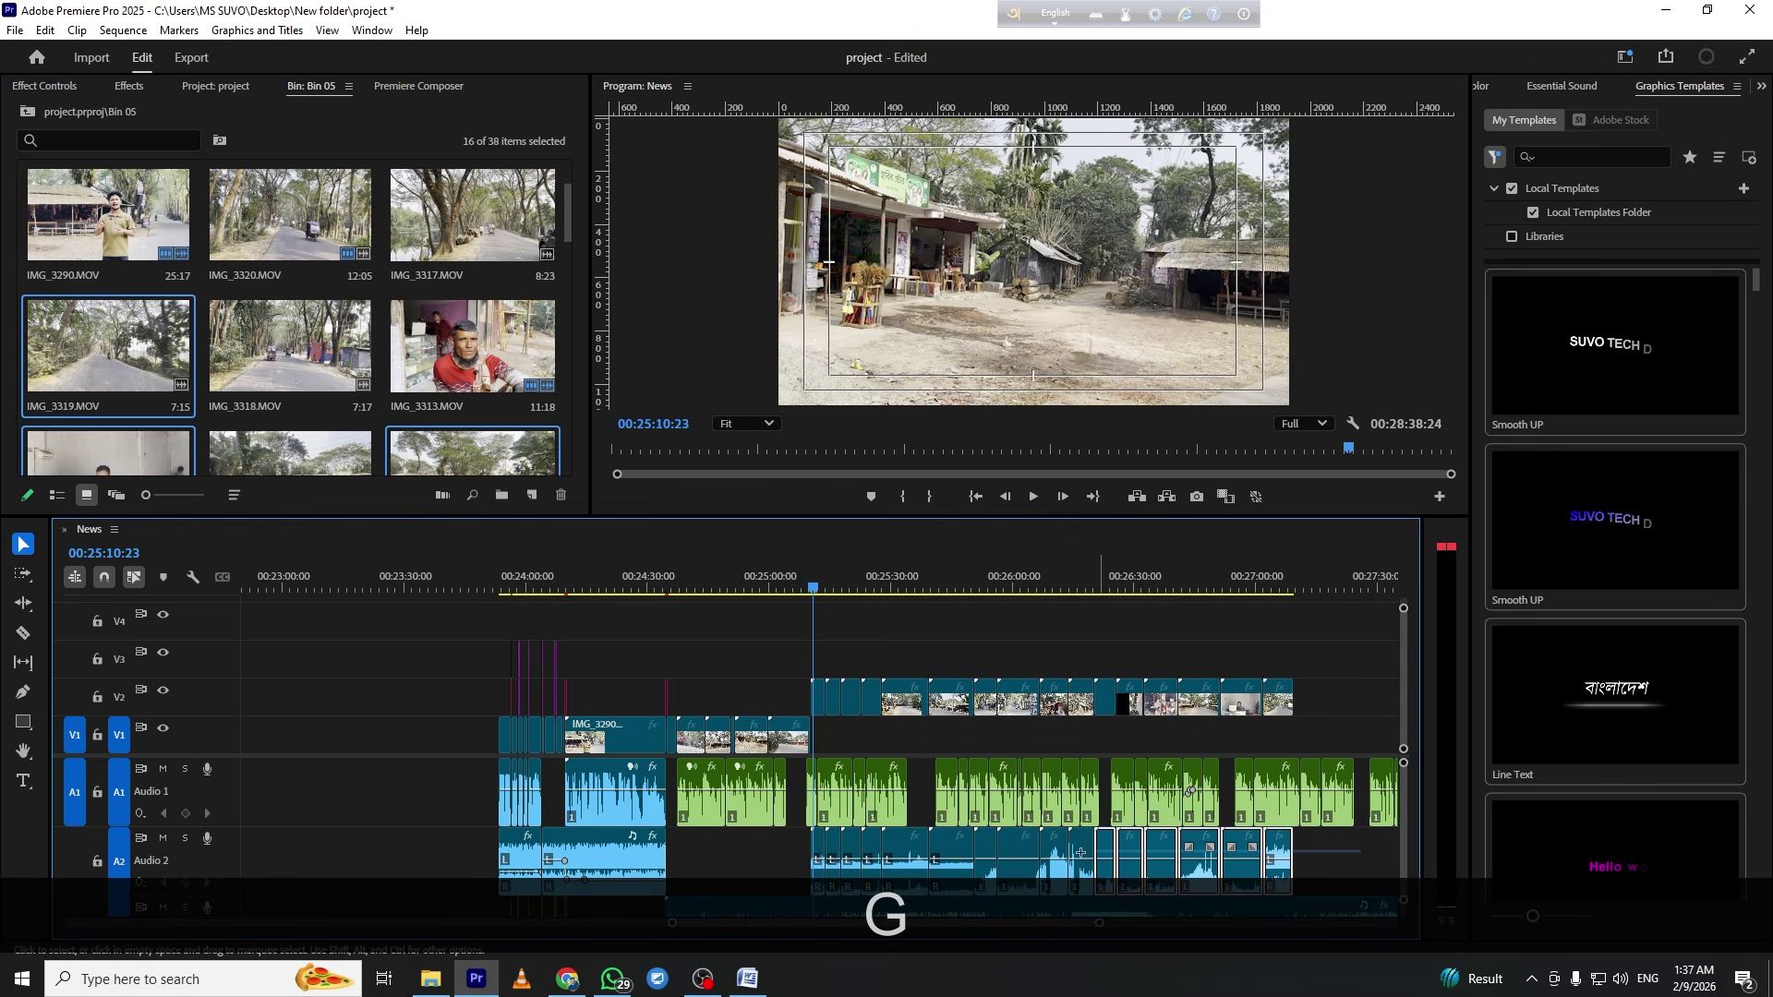
pyautogui.press('f')
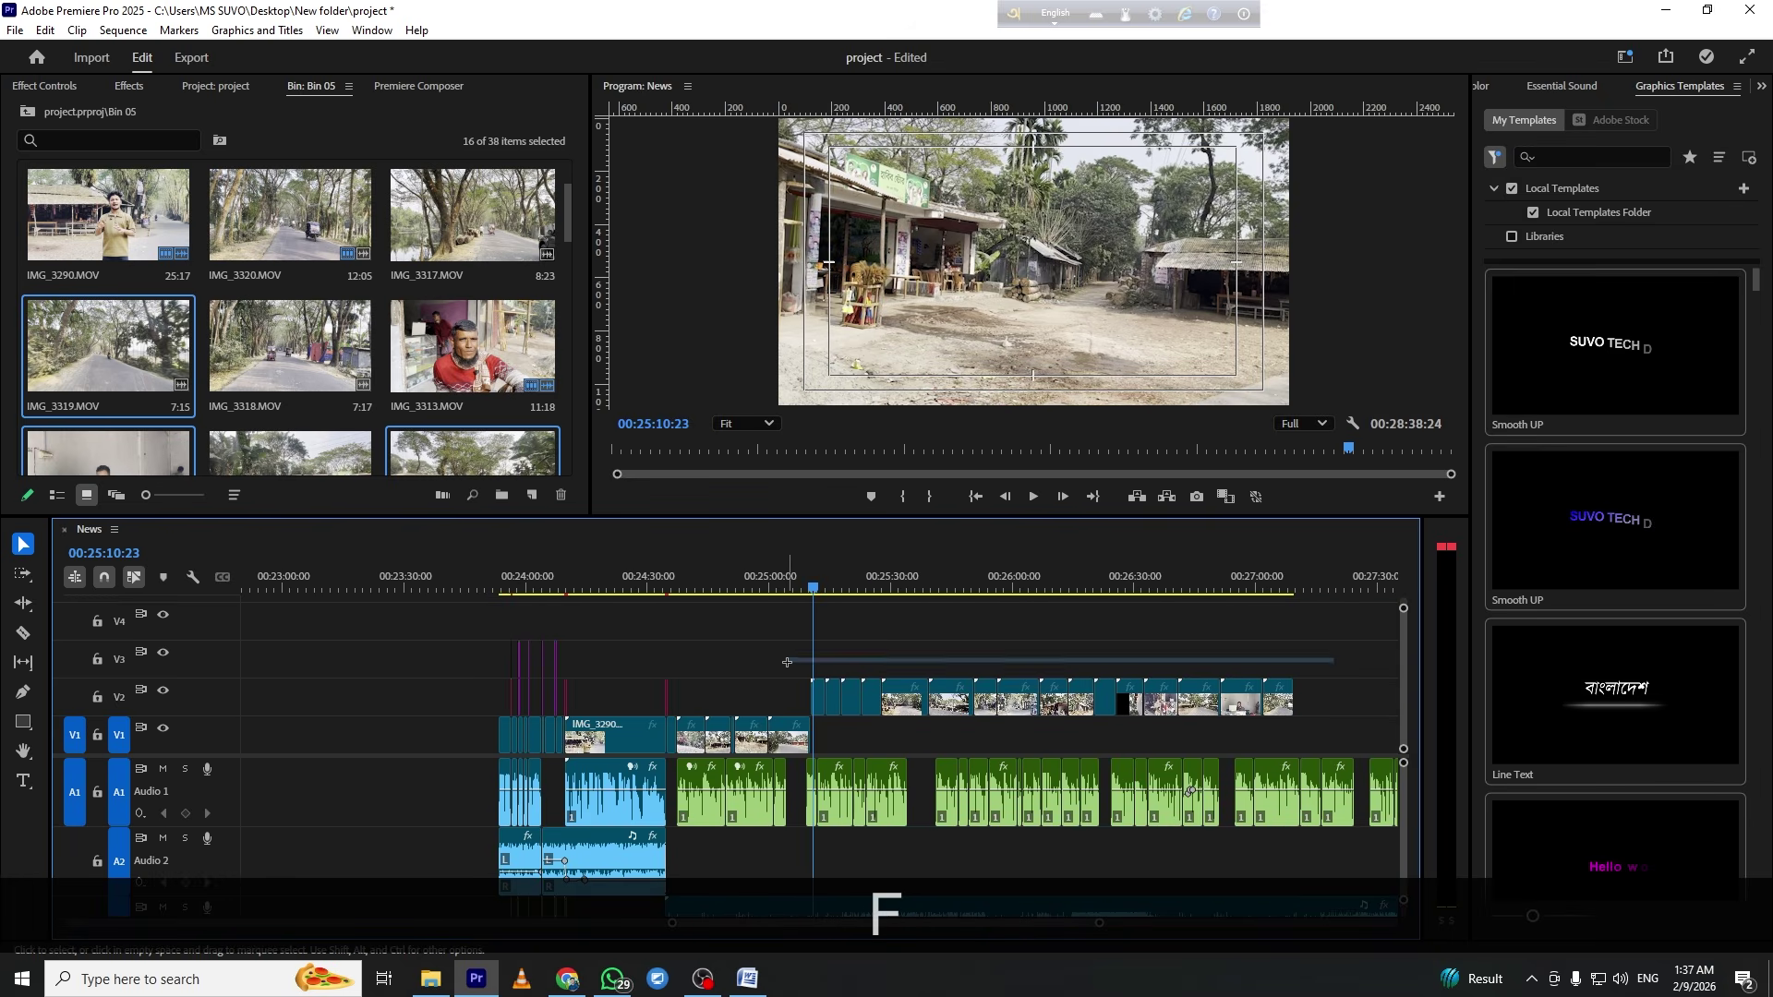
# Move the new clips from V2 to V1 directly after IMG_3301.MOV and play the cut into IMG_3275.MOV
pyautogui.press('=')
pyautogui.press('=')
pyautogui.press('=')
pyautogui.press('=')
pyautogui.moveTo(879, 705); pyautogui.dragTo(845, 735)
pyautogui.click(729, 583)
pyautogui.press('space')
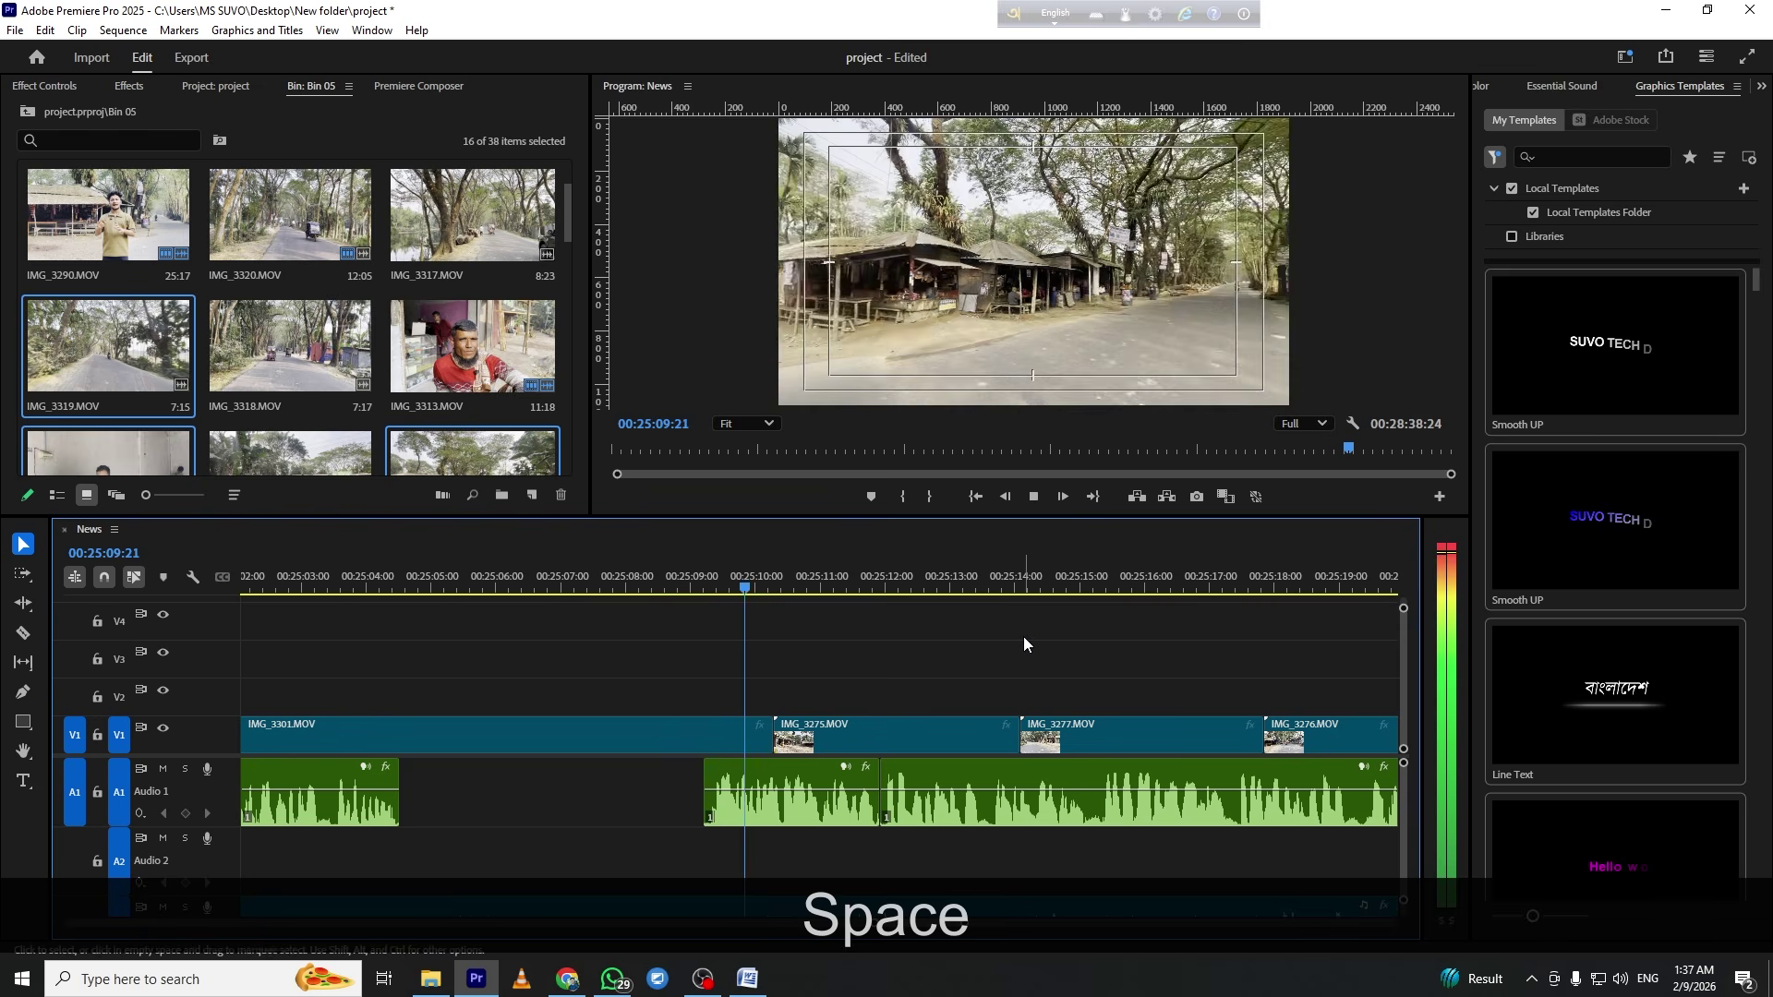
pyautogui.press('space')
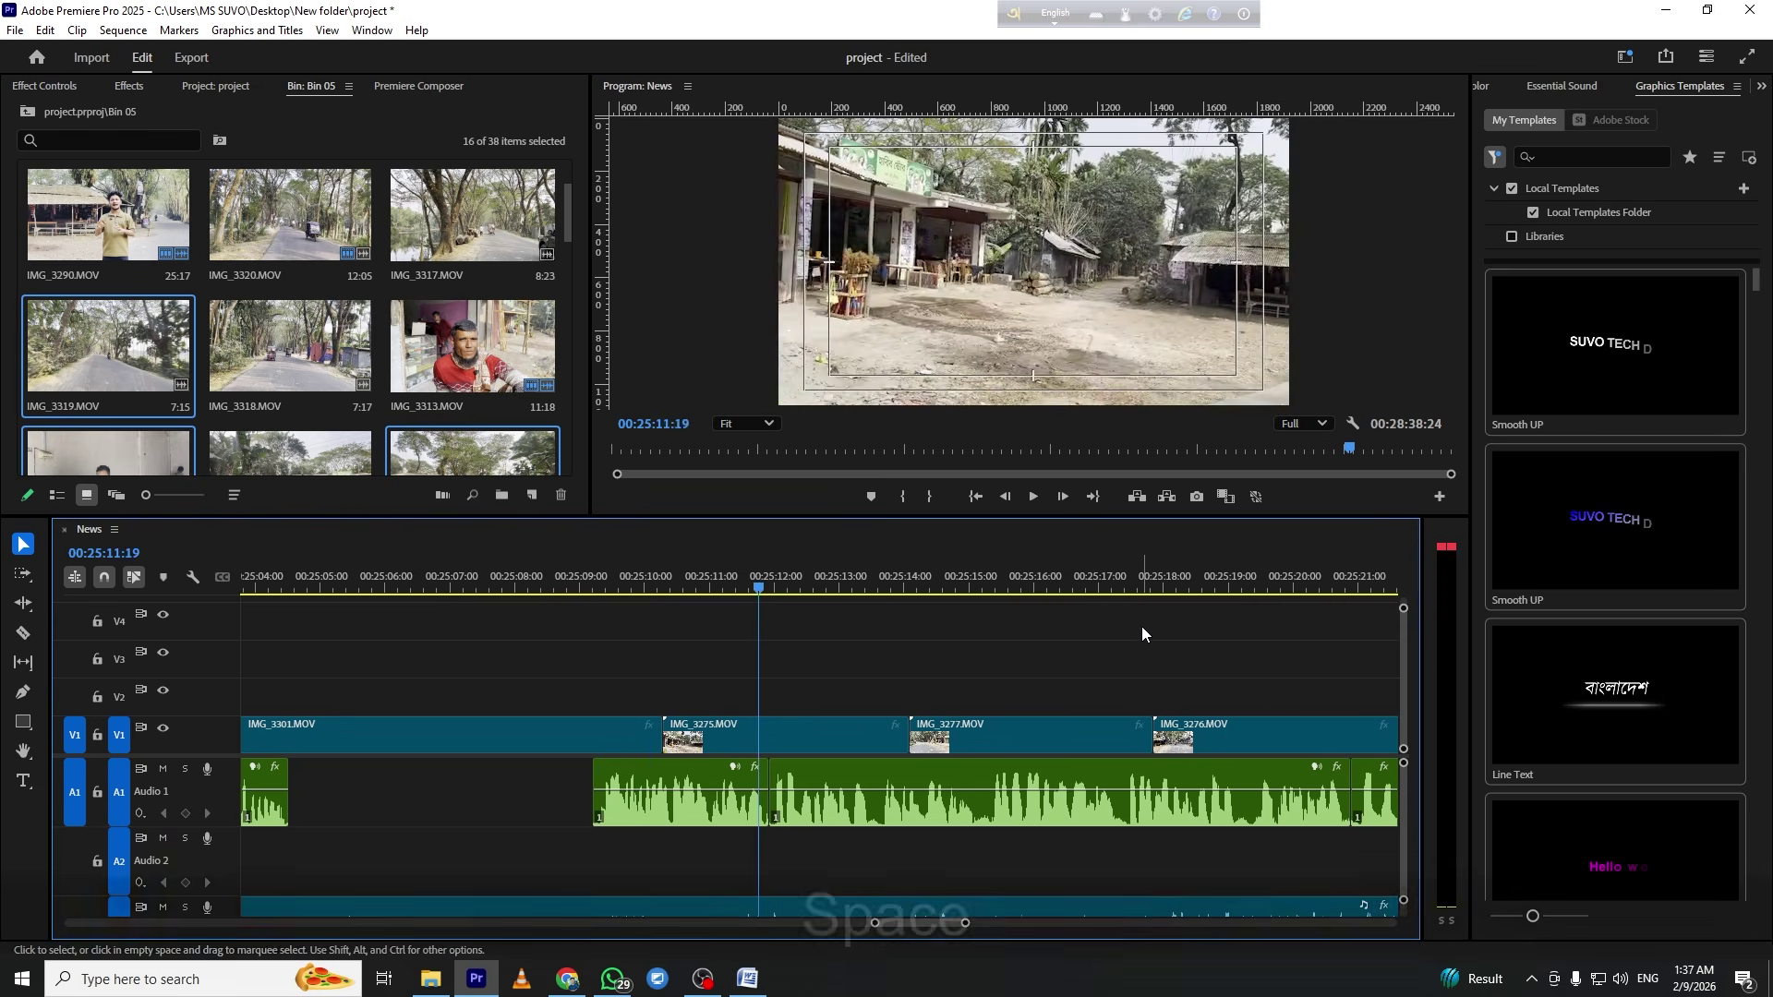
# Keyframe the Audio 3 music just before the voice resumes over IMG_3301.MOV and lower its level from there on
pyautogui.press('`')
pyautogui.press('=')
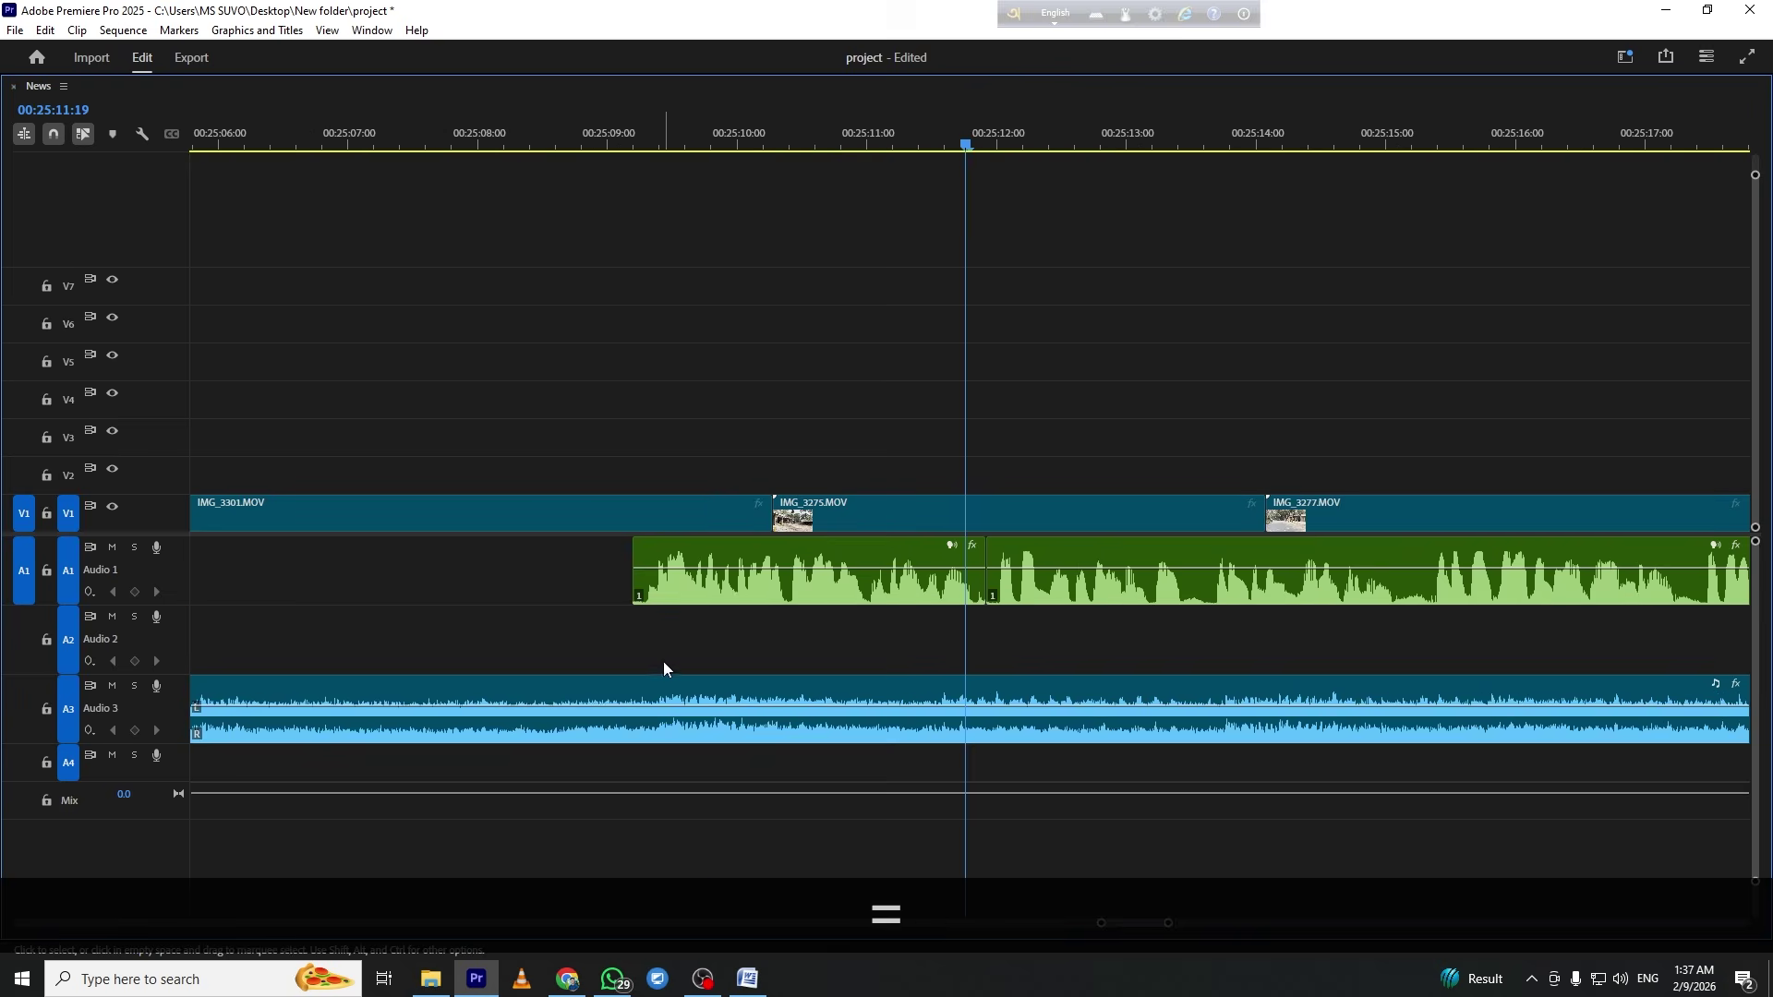
pyautogui.keyDown('ctrl'); pyautogui.click(605, 710); pyautogui.keyUp('ctrl')
pyautogui.moveTo(680, 711); pyautogui.dragTo(681, 727)
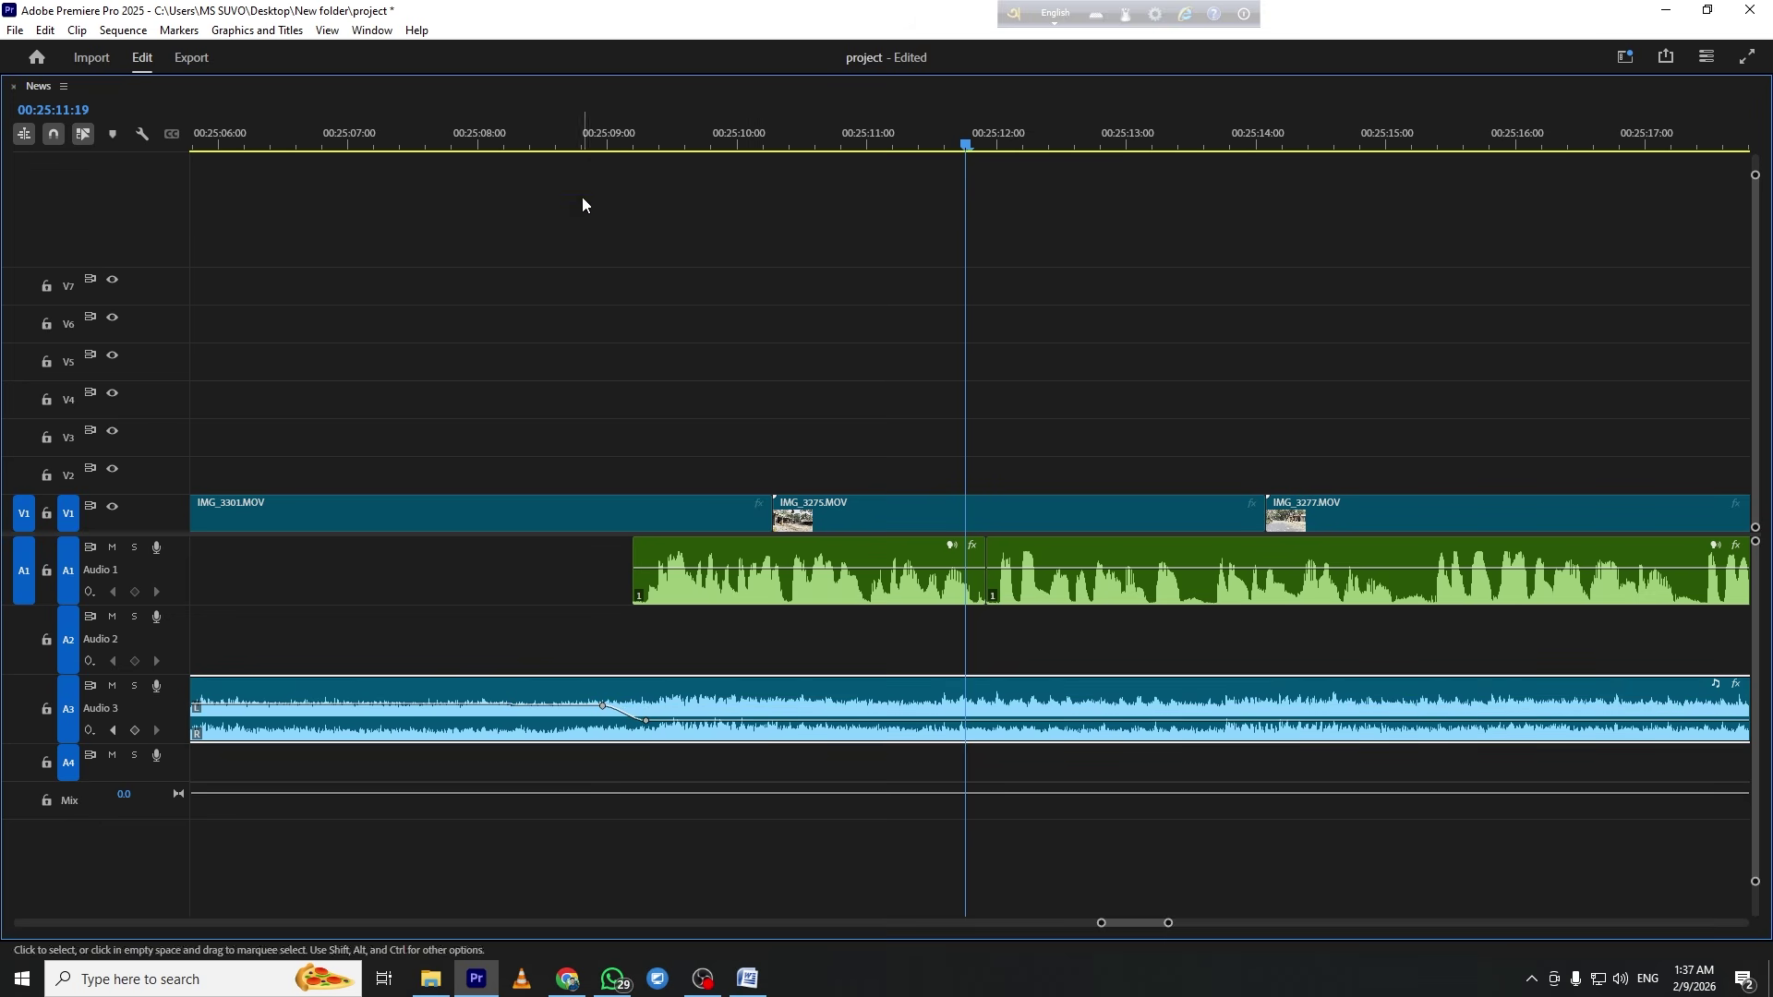
# Lower the Audio 3 music under the resumed voice a little further and play on into IMG_3277.MOV
pyautogui.press('space')
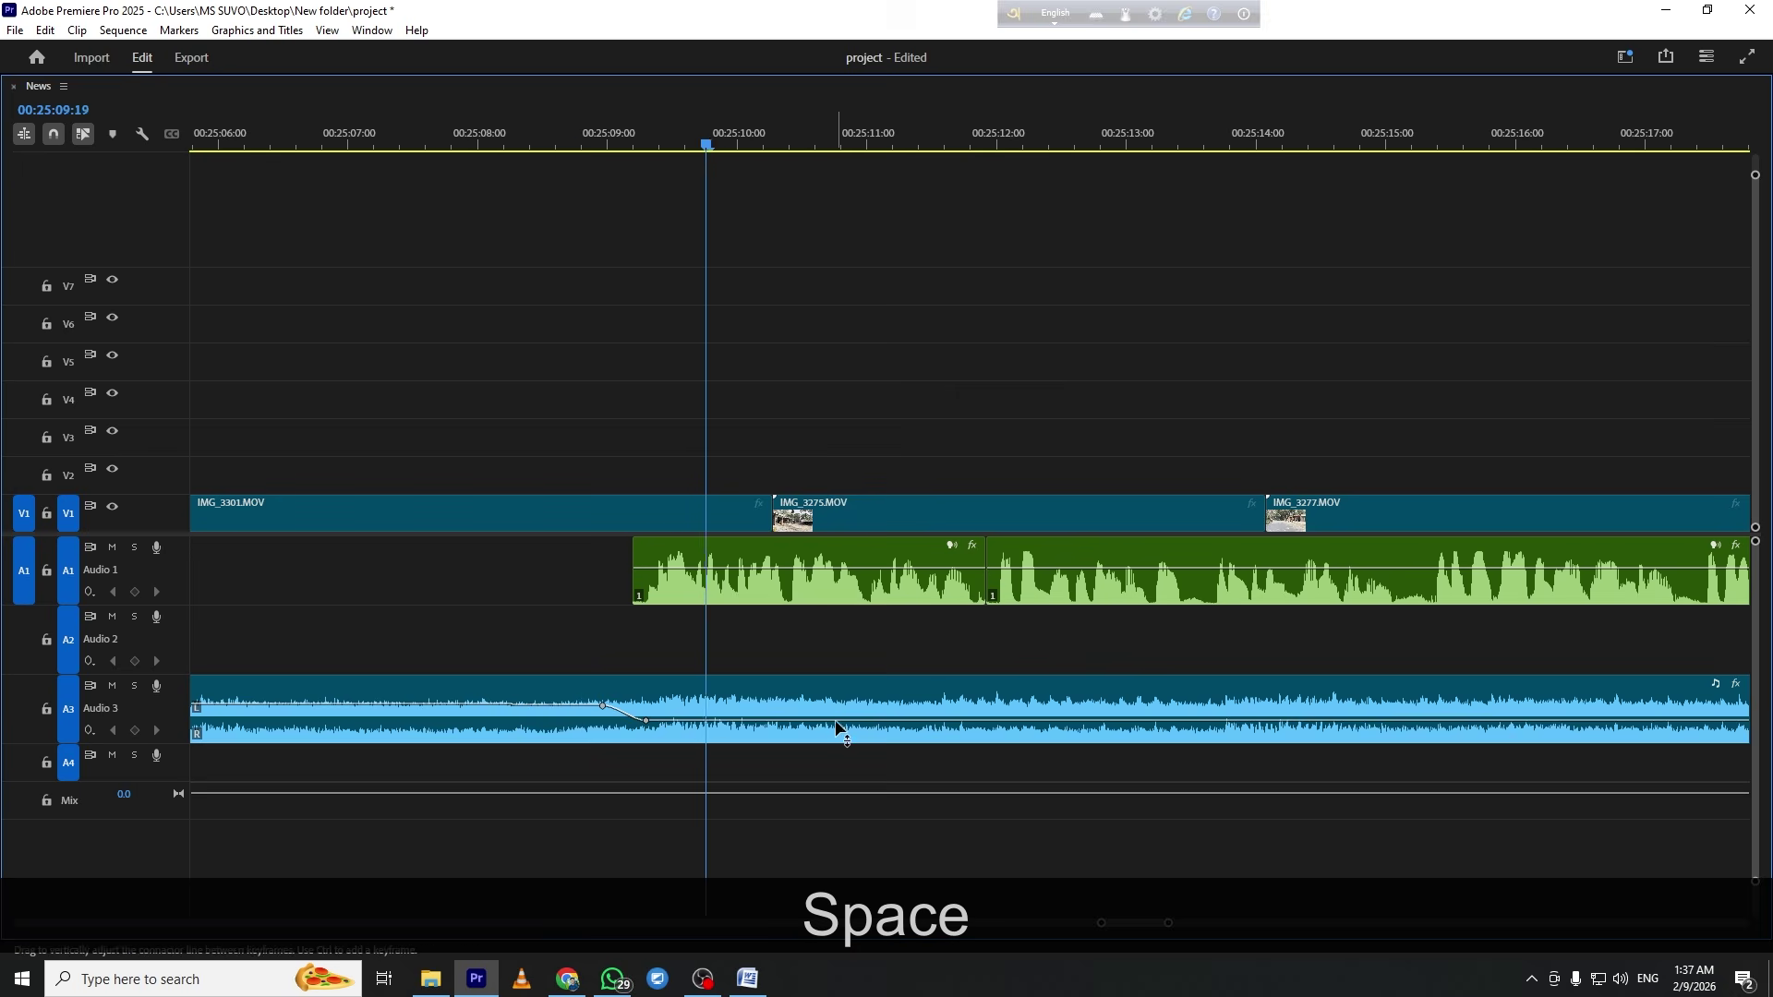
pyautogui.moveTo(777, 718); pyautogui.dragTo(779, 725)
pyautogui.press('space')
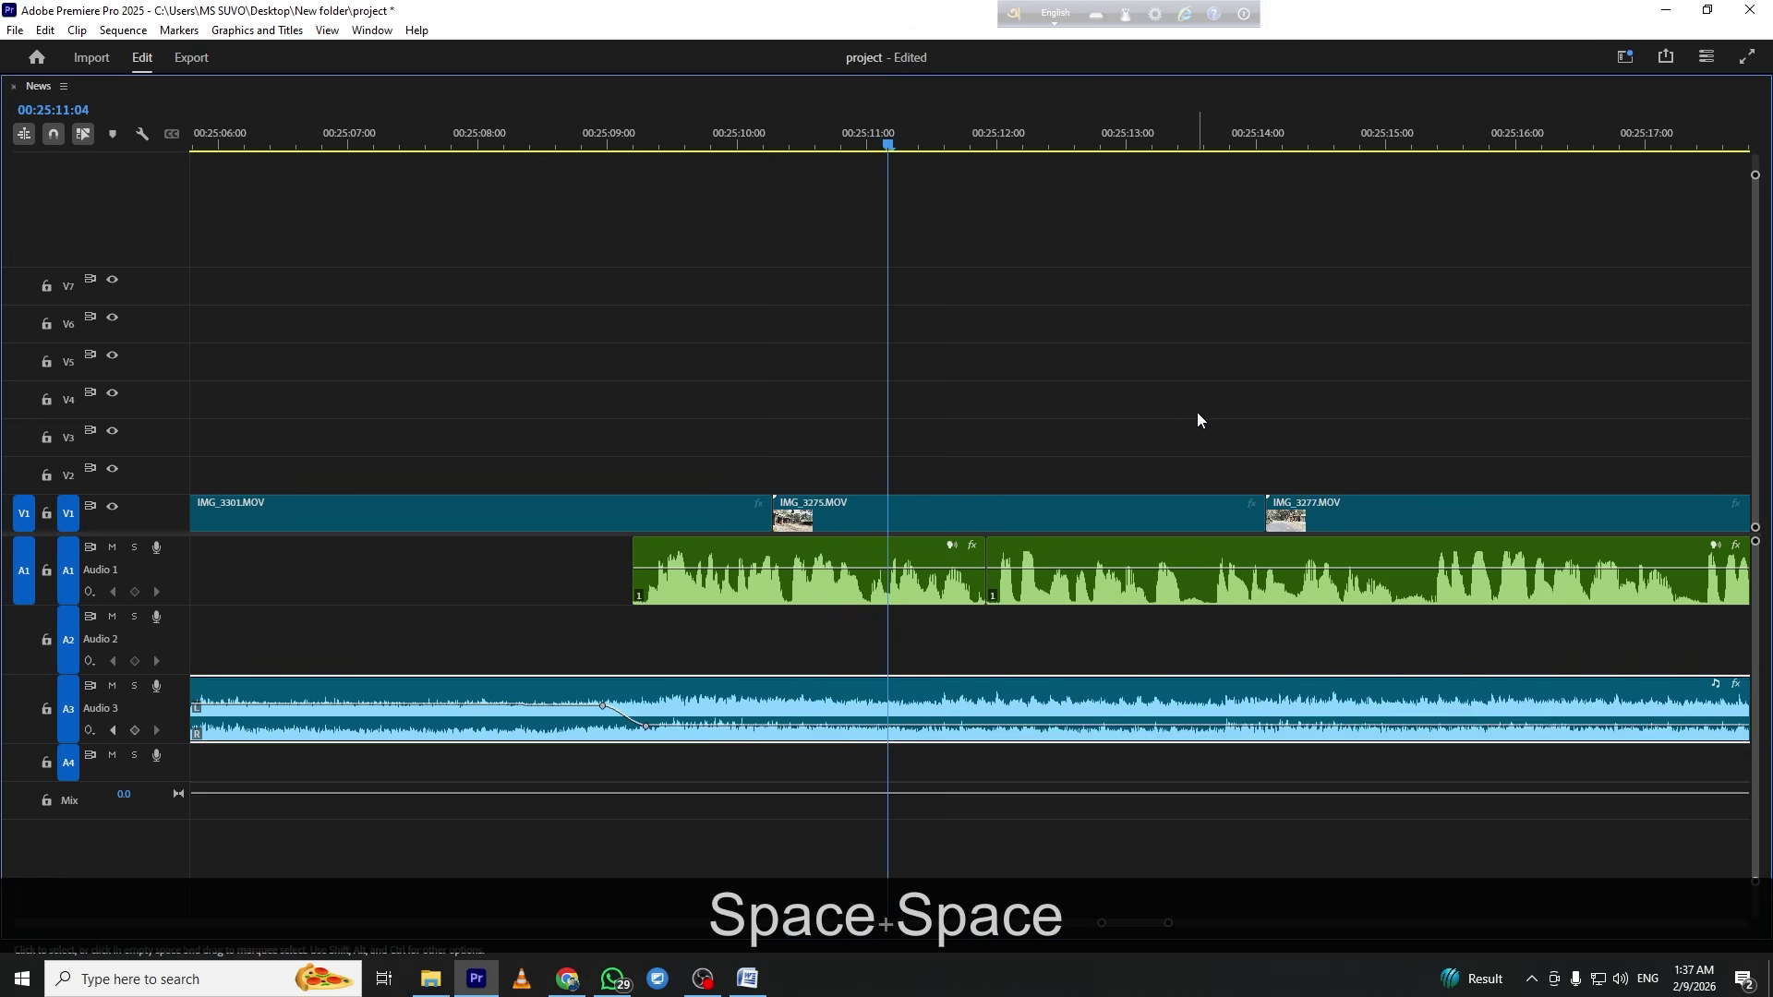
pyautogui.press('`')
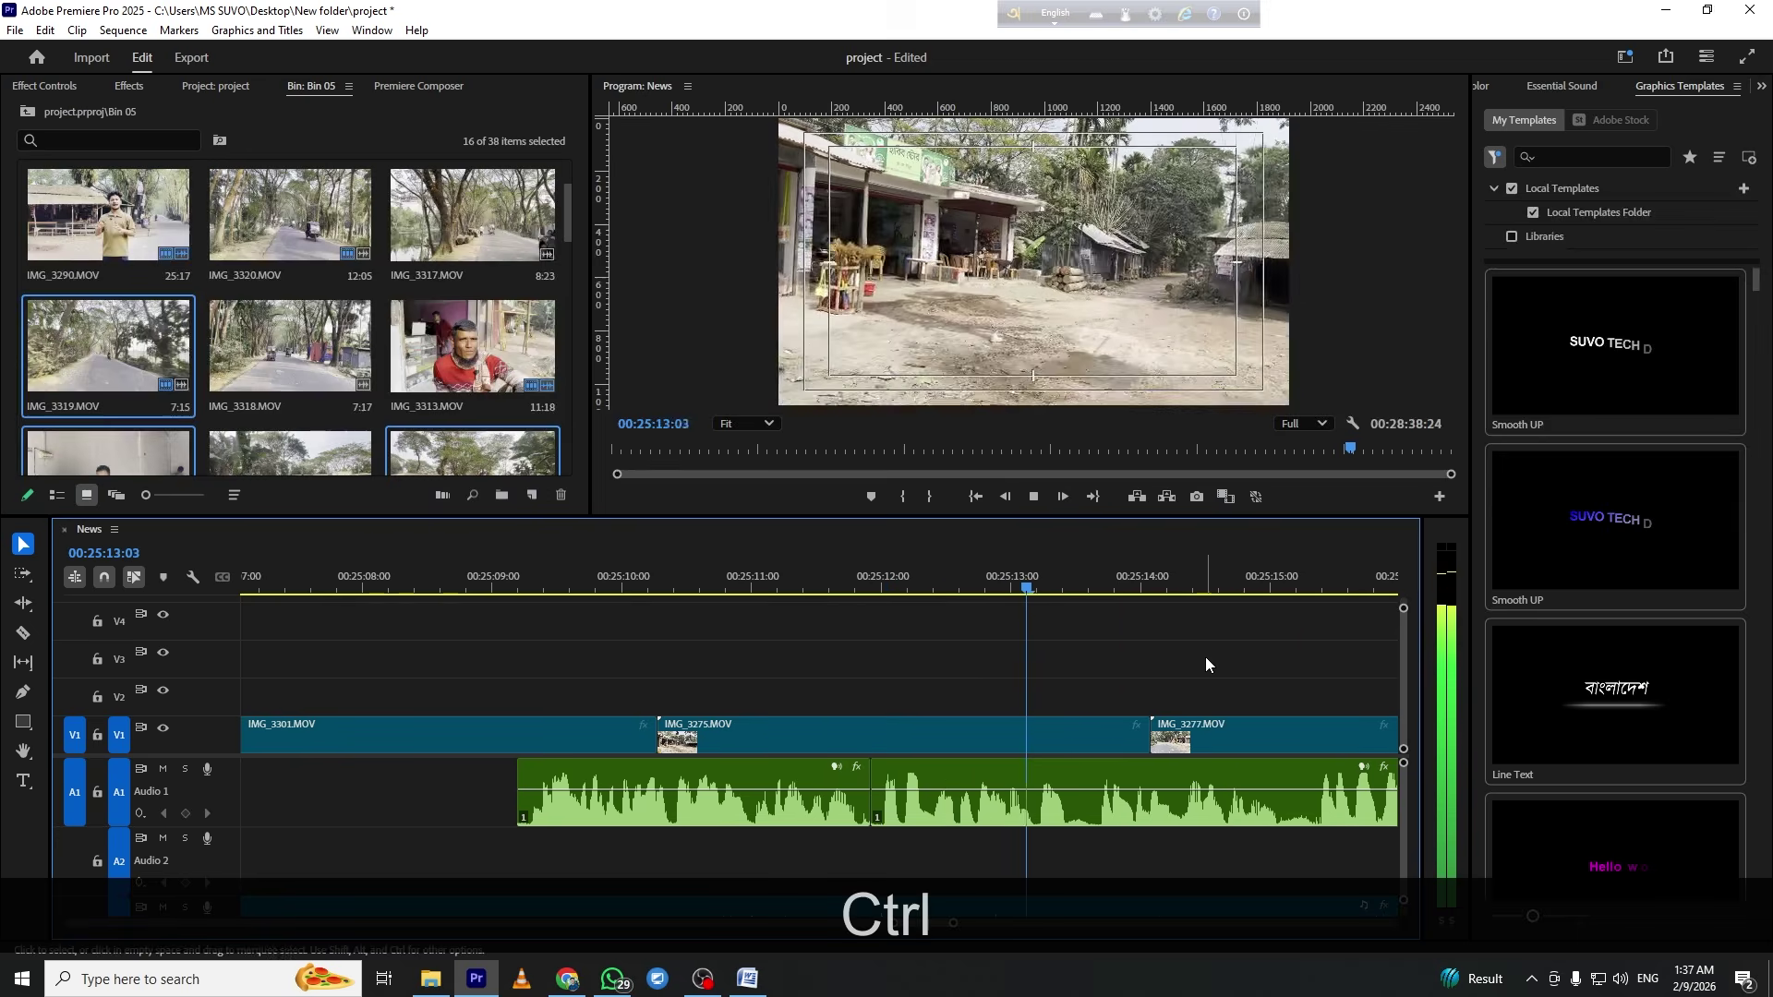
pyautogui.hotkey('ctrl', '`')
pyautogui.hotkey('ctrl', '`')
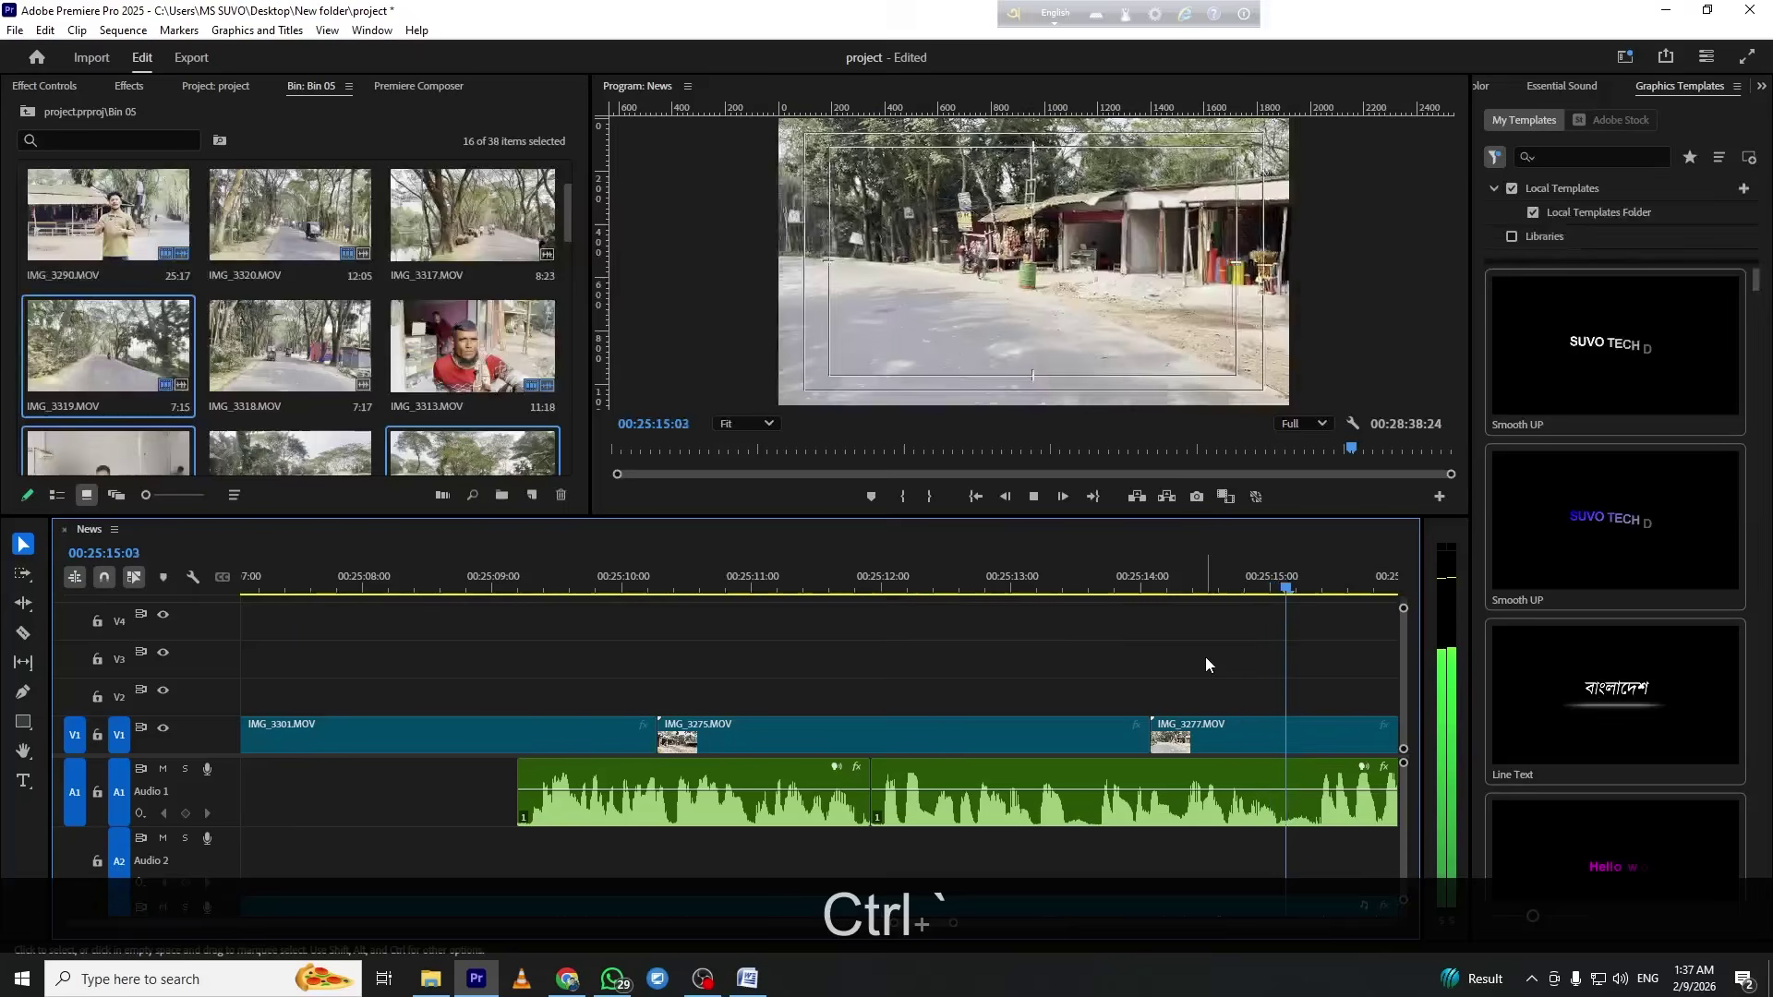
# Play the cut from IMG_3277.MOV through IMG_3274.MOV, checking the picture at full screen
pyautogui.press('-')
pyautogui.press('-')
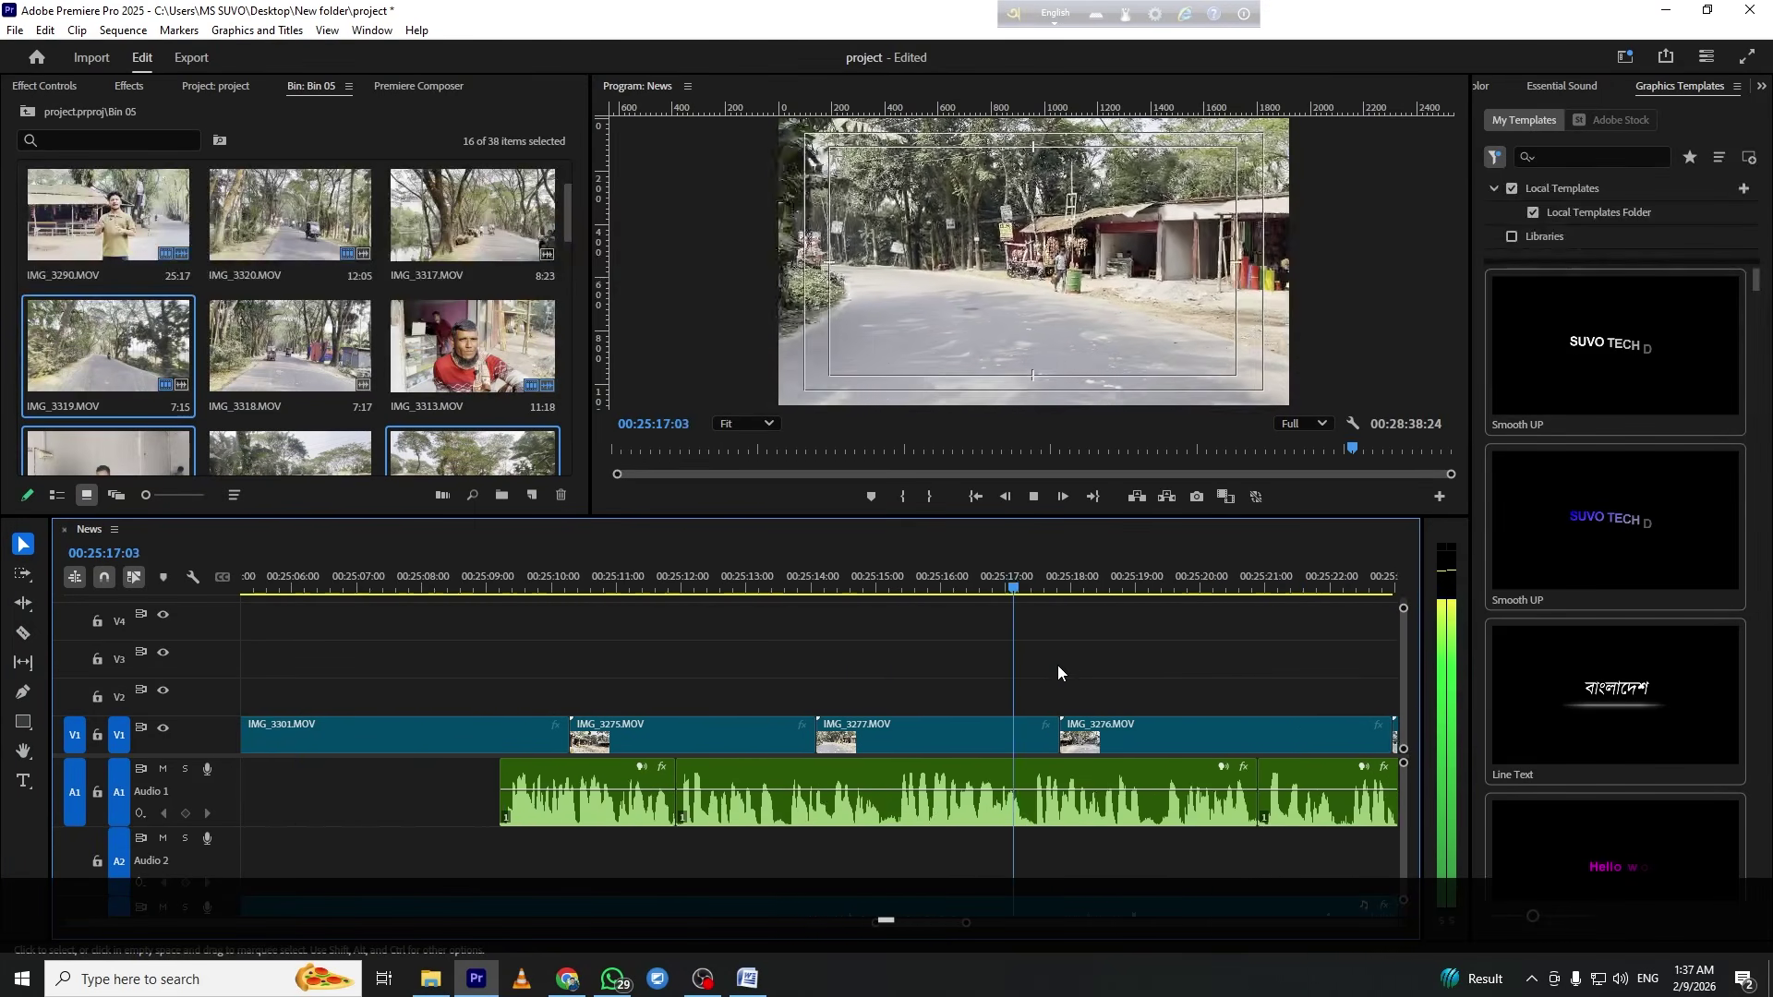
pyautogui.press('-')
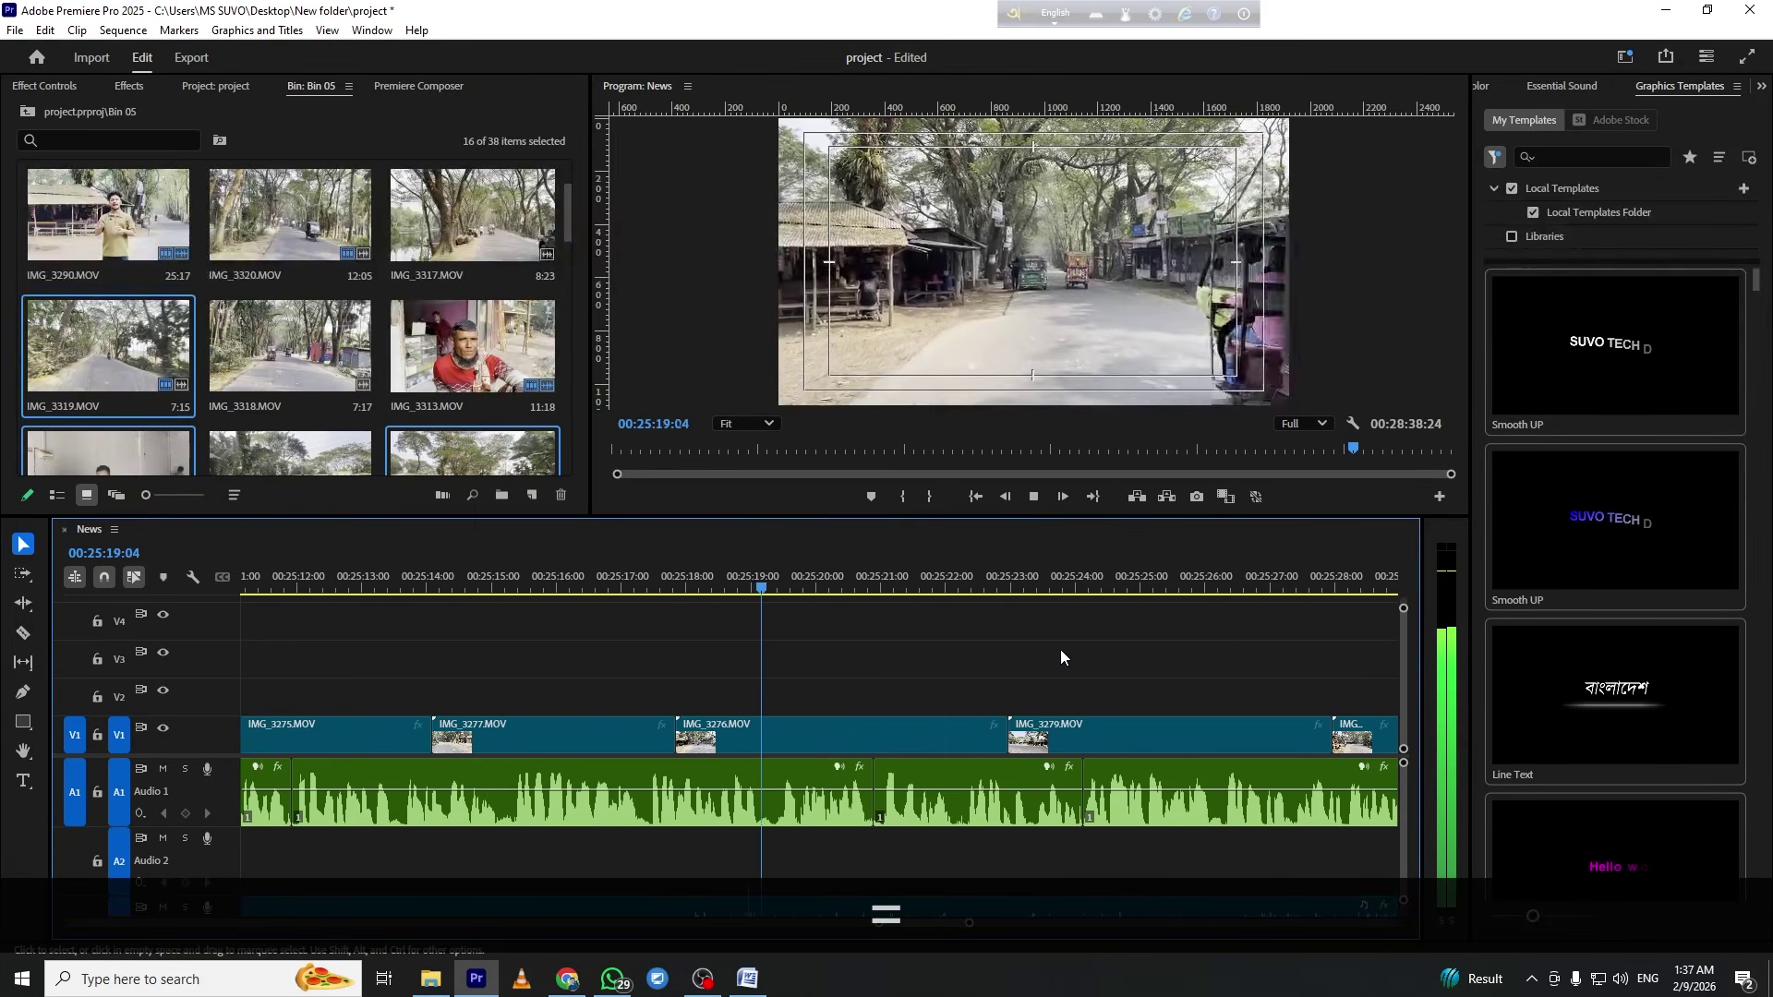
pyautogui.press('=')
pyautogui.hotkey('ctrl', '`')
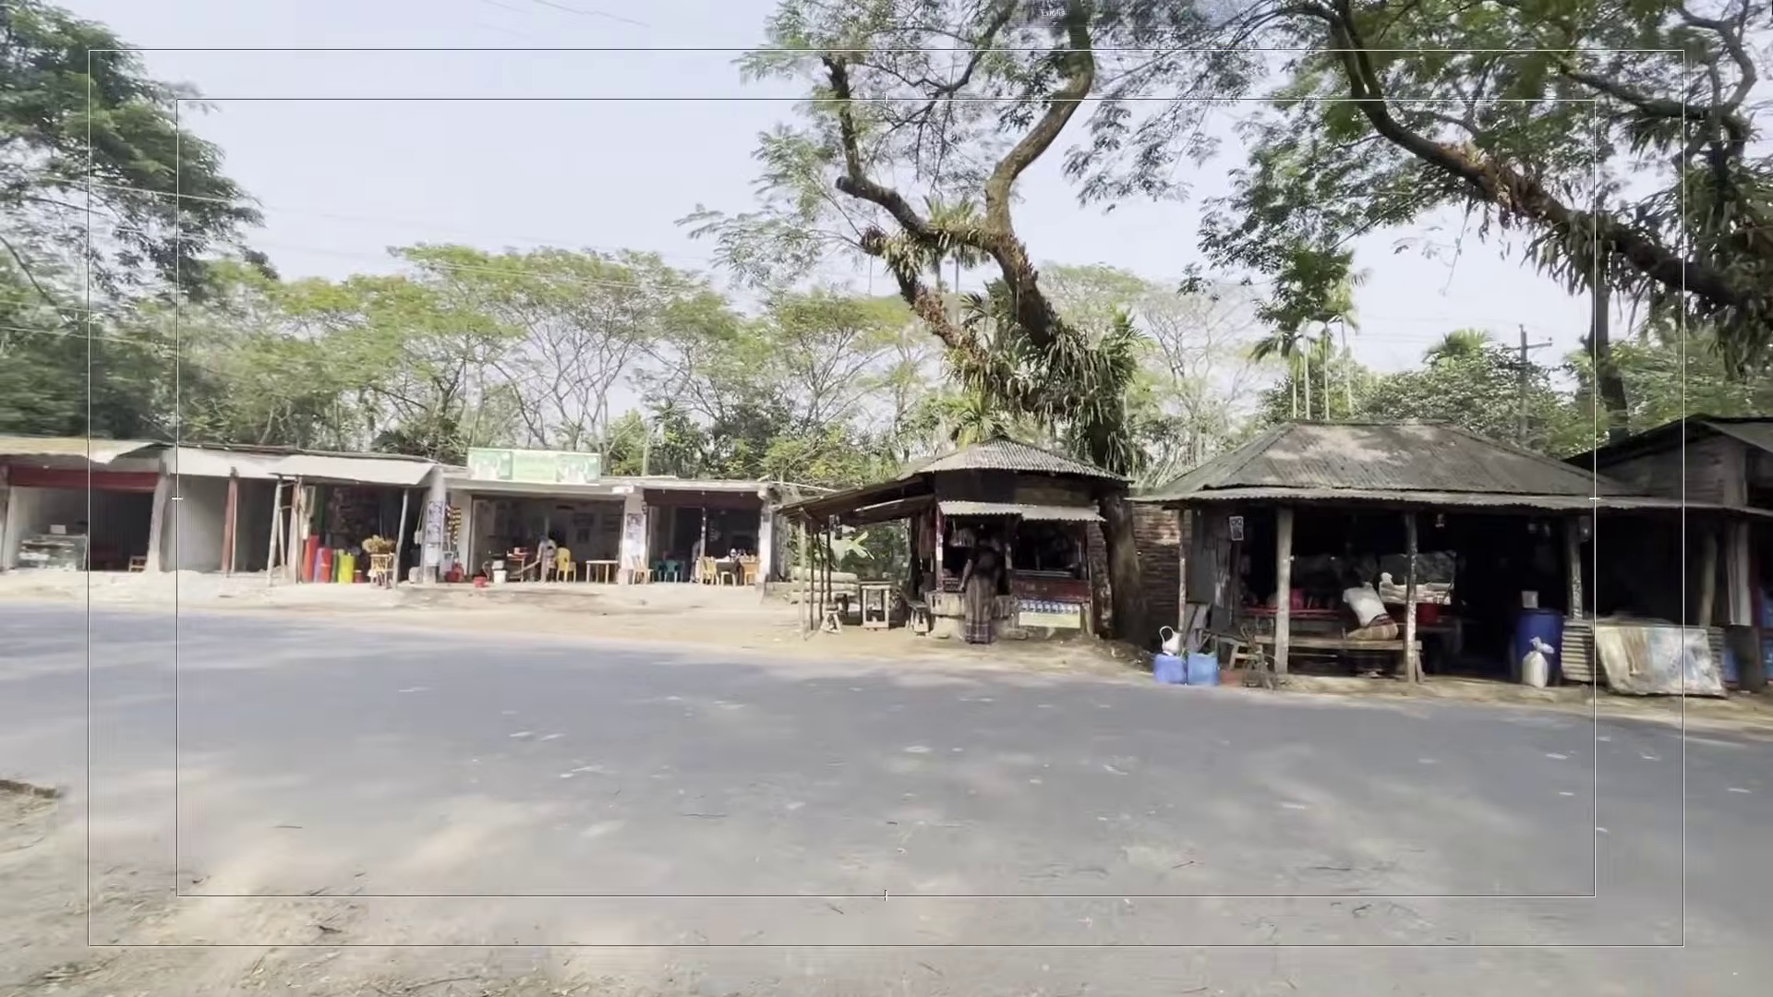
pyautogui.hotkey('ctrl', '`')
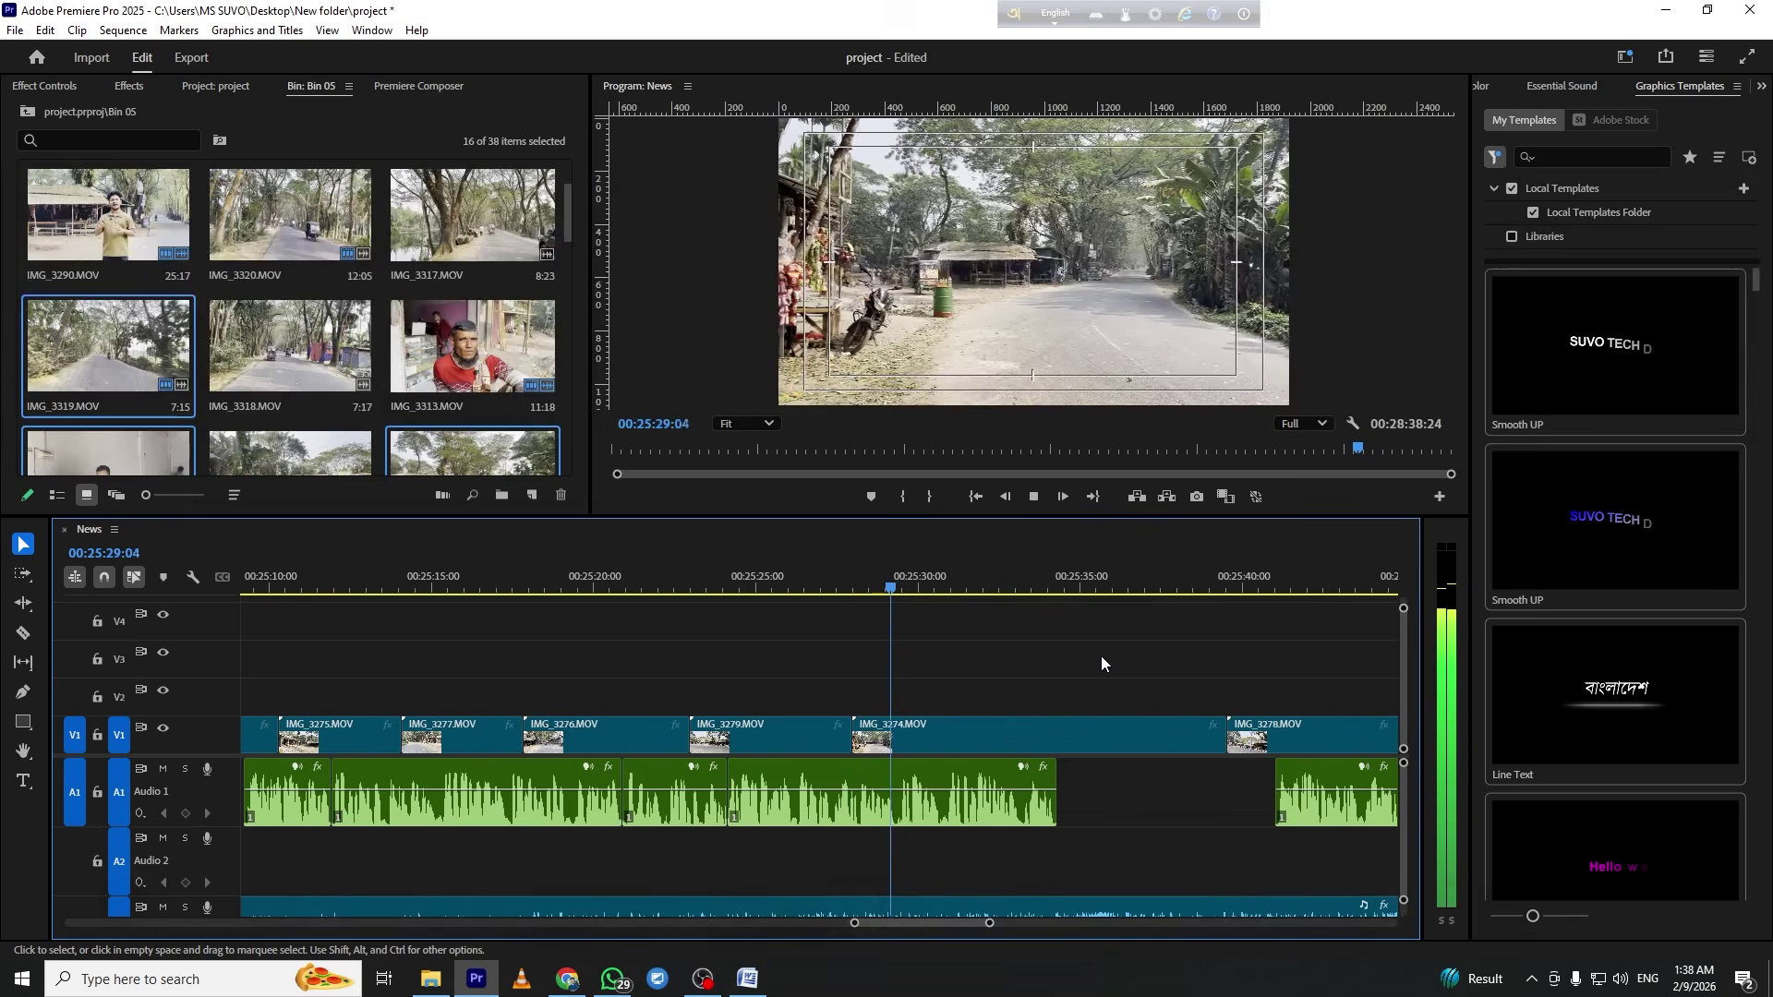
pyautogui.hotkey('ctrl', '`')
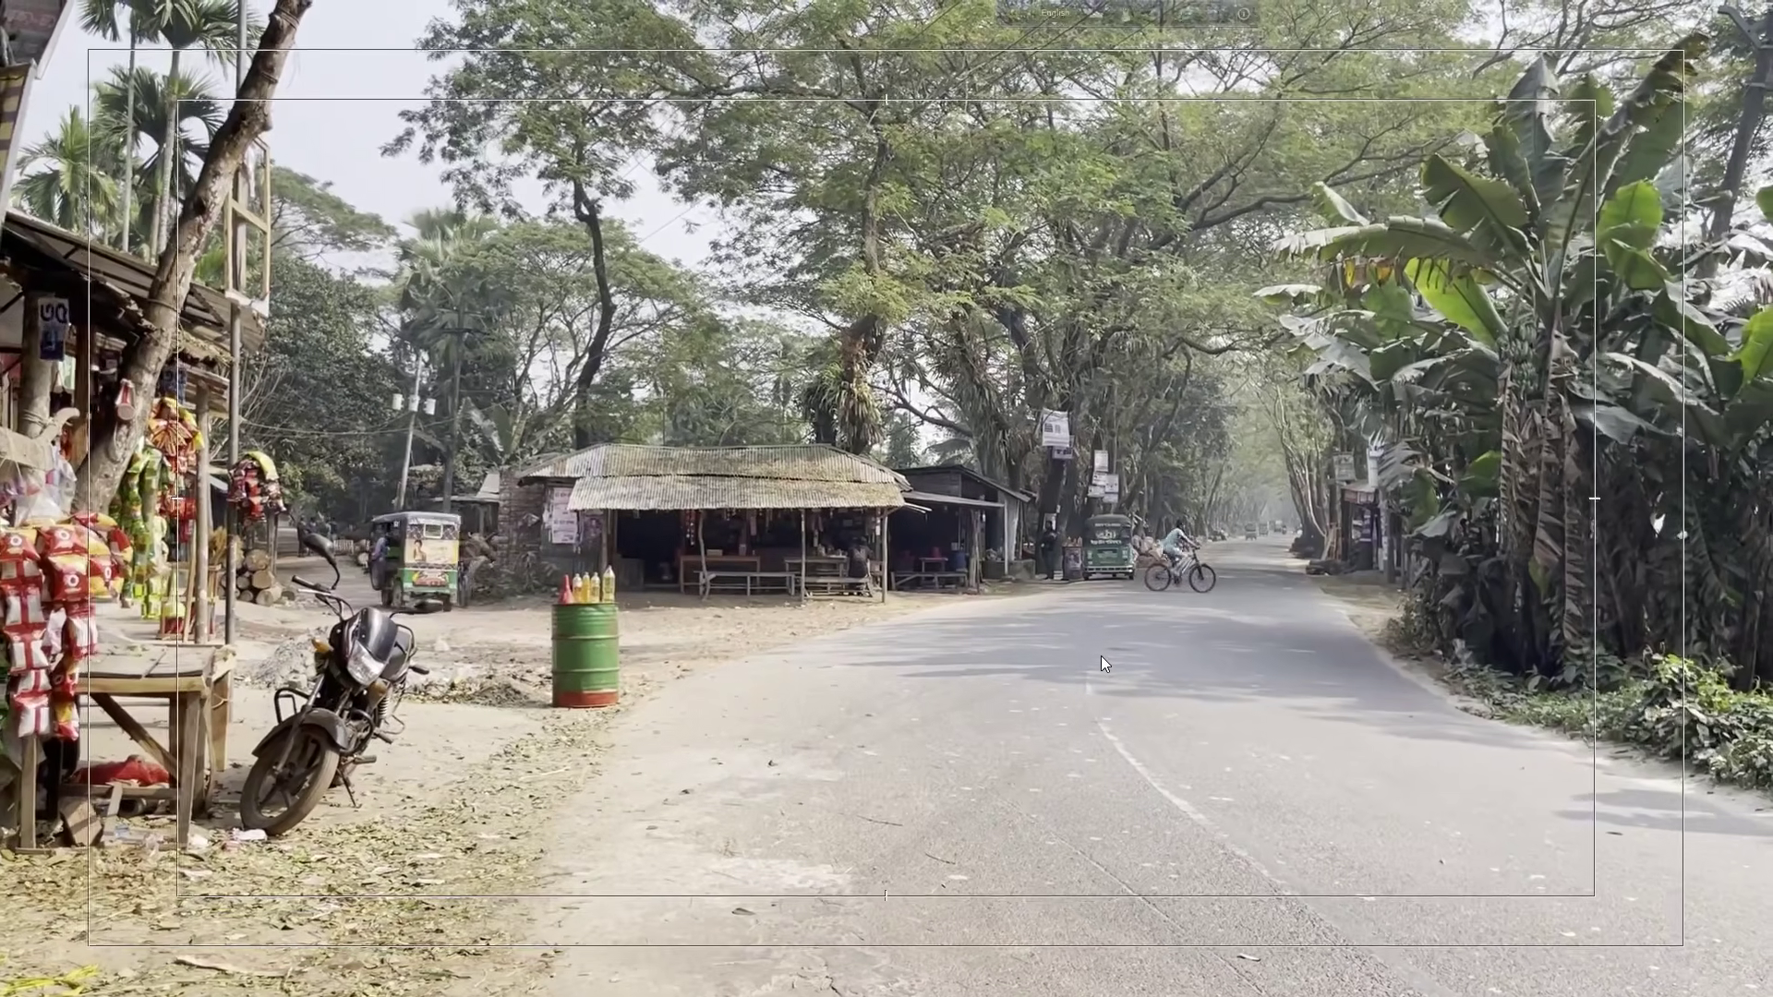
pyautogui.hotkey('ctrl', '`')
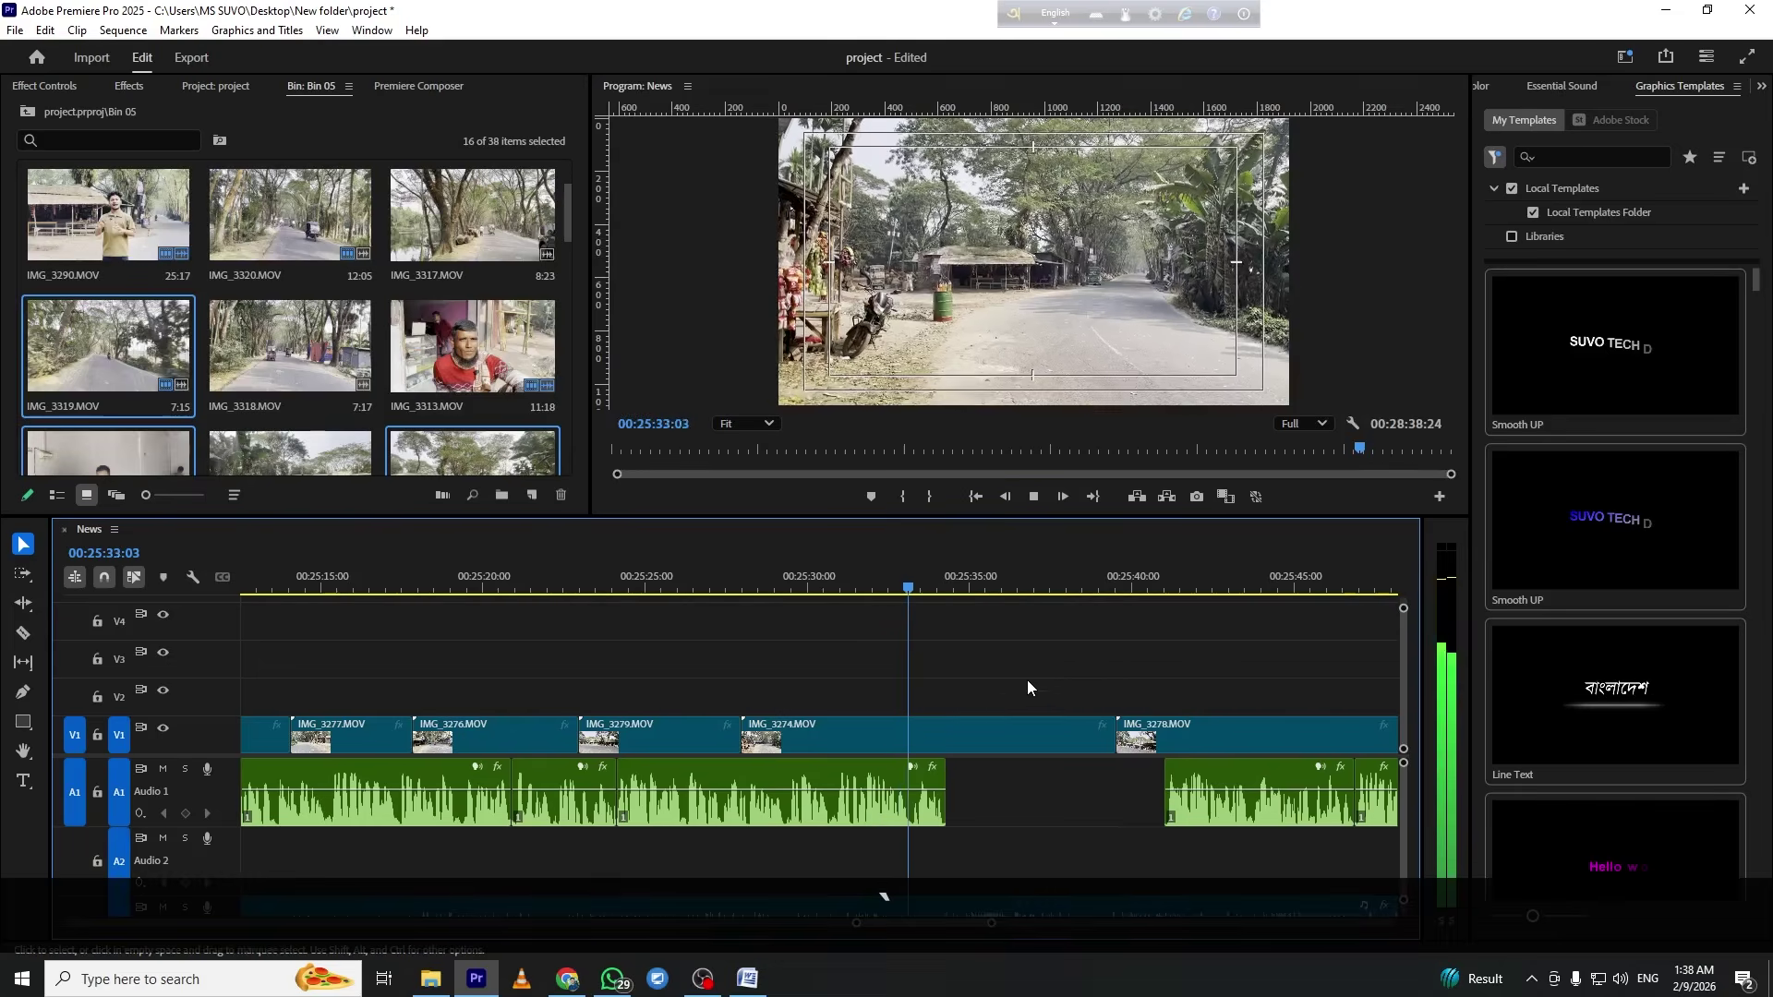
# Keyframe the Audio 3 music to swell in the voice gap over IMG_3274.MOV and dip again over IMG_3278.MOV
pyautogui.press('space')
pyautogui.press('`')
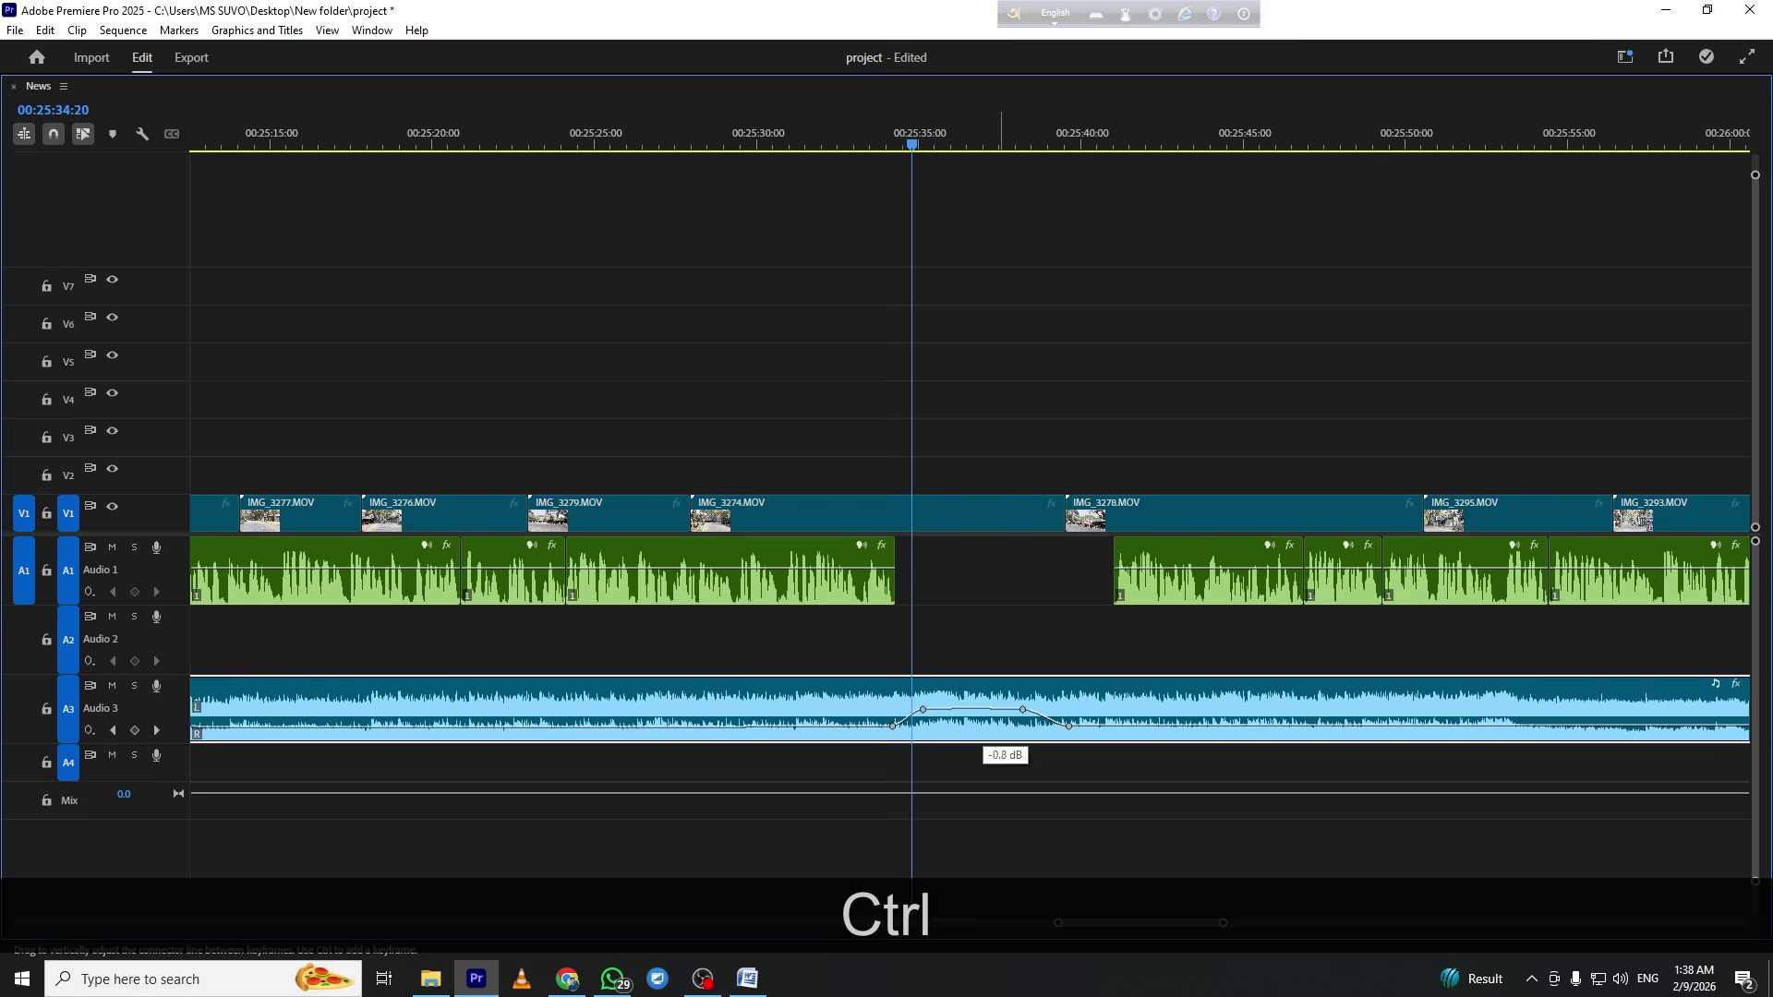
pyautogui.press('`')
pyautogui.press('space')
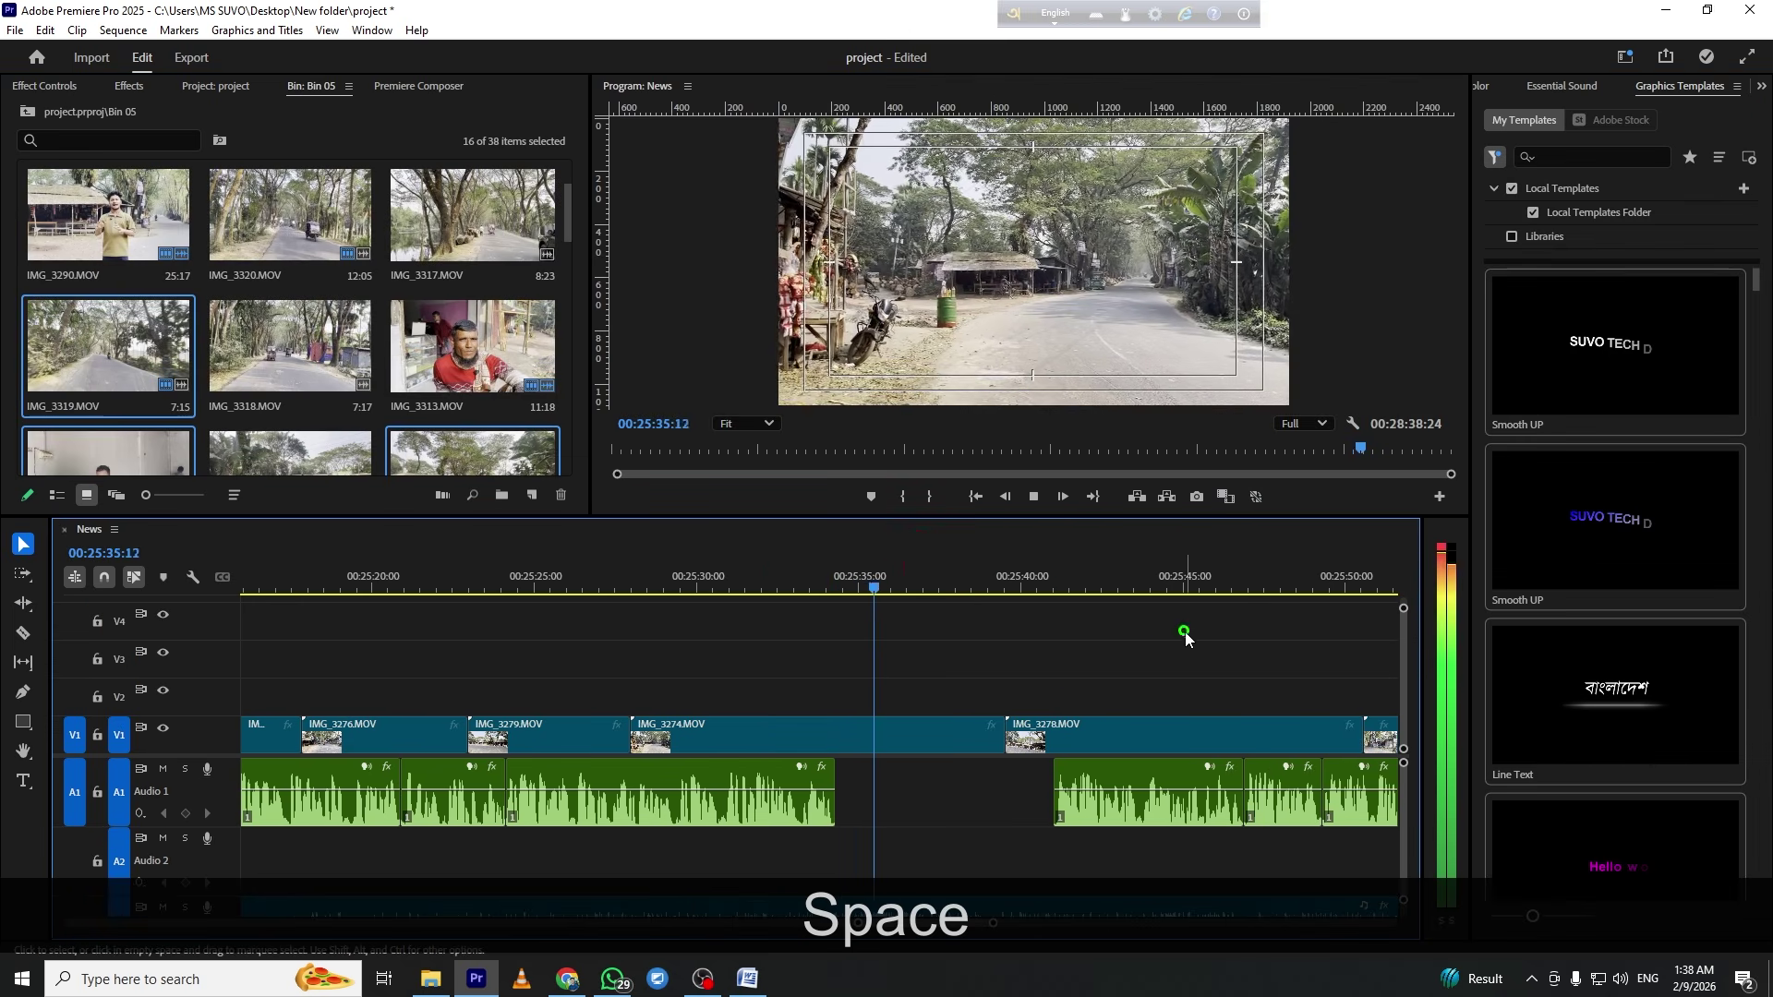
# Move IMG_3278.MOV earlier on V1 over the end of IMG_3274.MOV so it starts at 00:25:38:08
pyautogui.press('`')
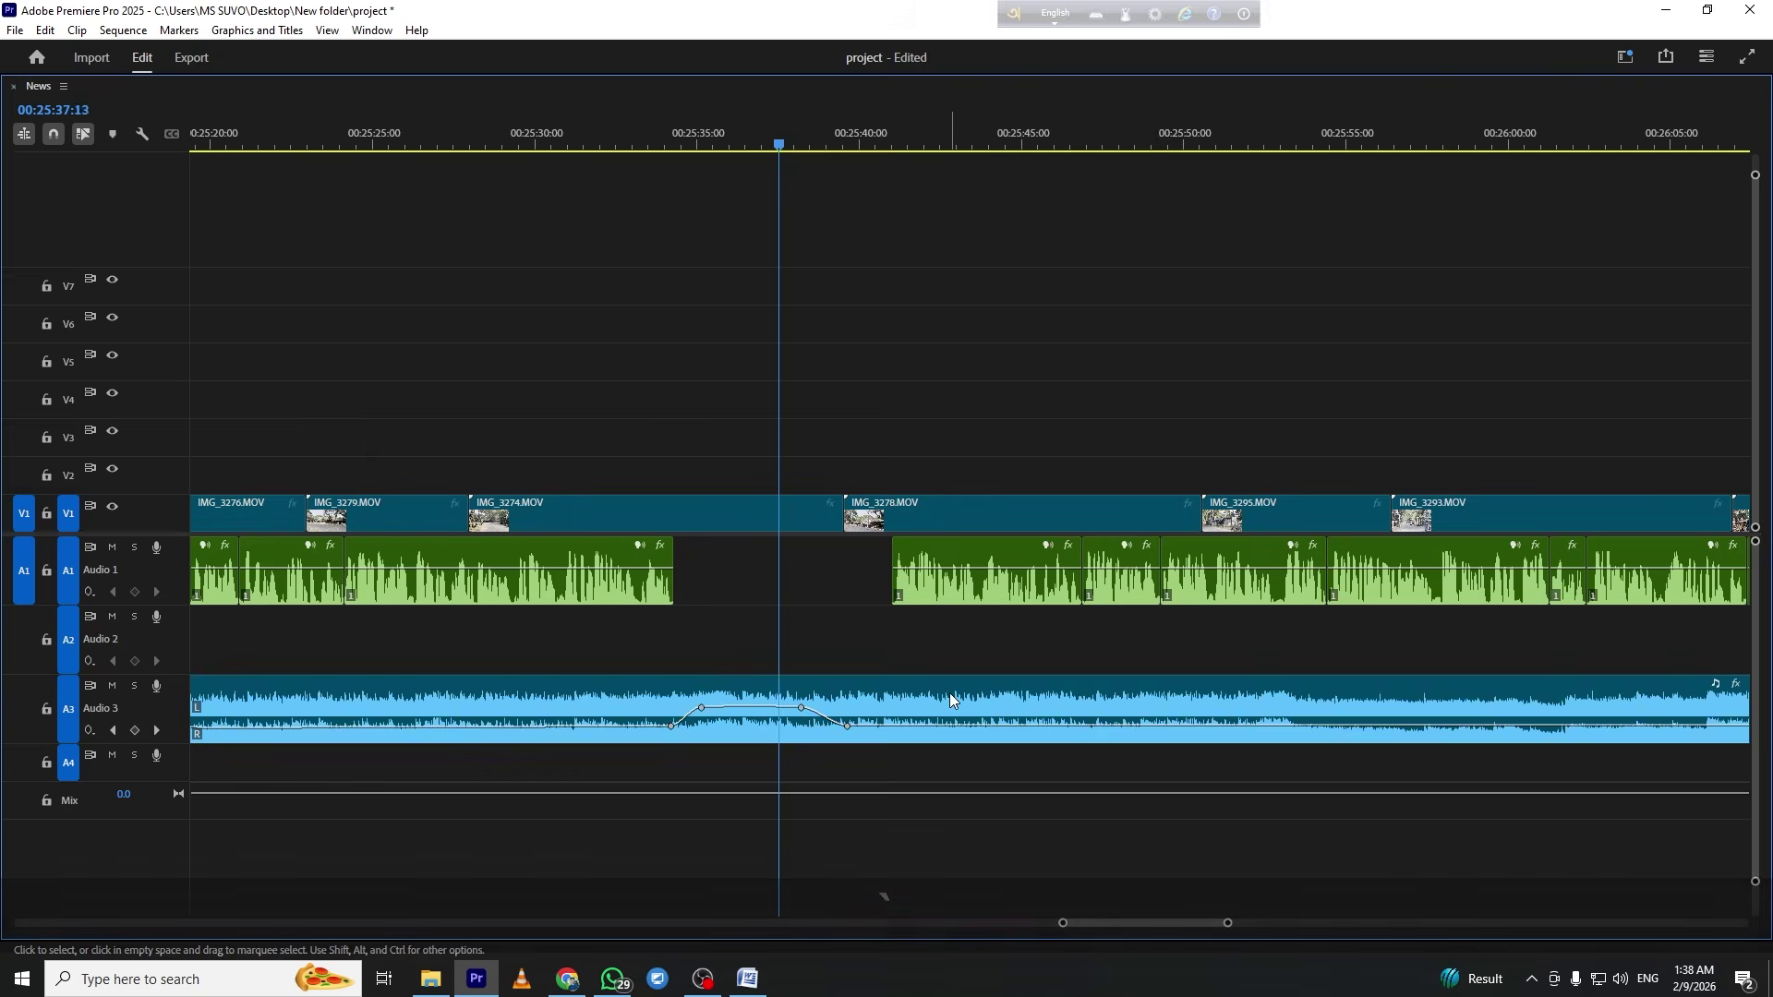
pyautogui.press('`')
pyautogui.press('space')
pyautogui.click(951, 738)
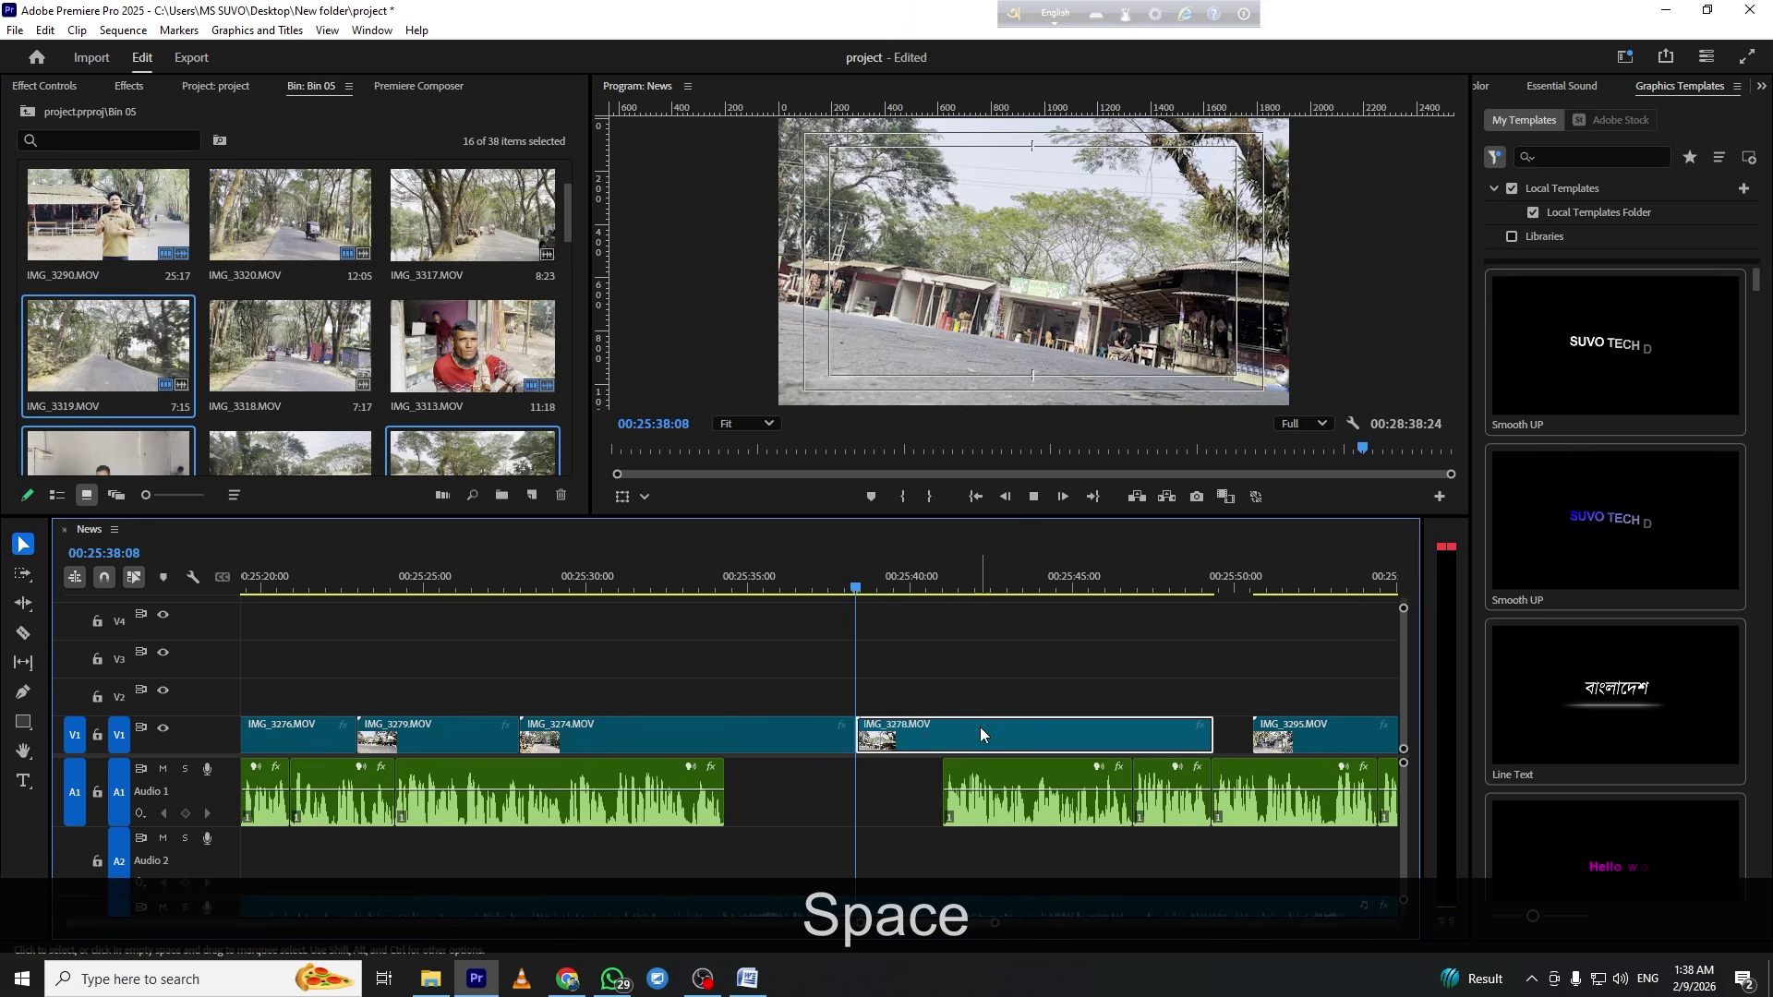
# Cut the next block of voice clips on Audio 1 and paste it at 00:25:39:12, where the music dips
pyautogui.press('space')
pyautogui.press('`')
pyautogui.press('-')
pyautogui.press('-')
pyautogui.moveTo(1082, 618); pyautogui.dragTo(886, 594)
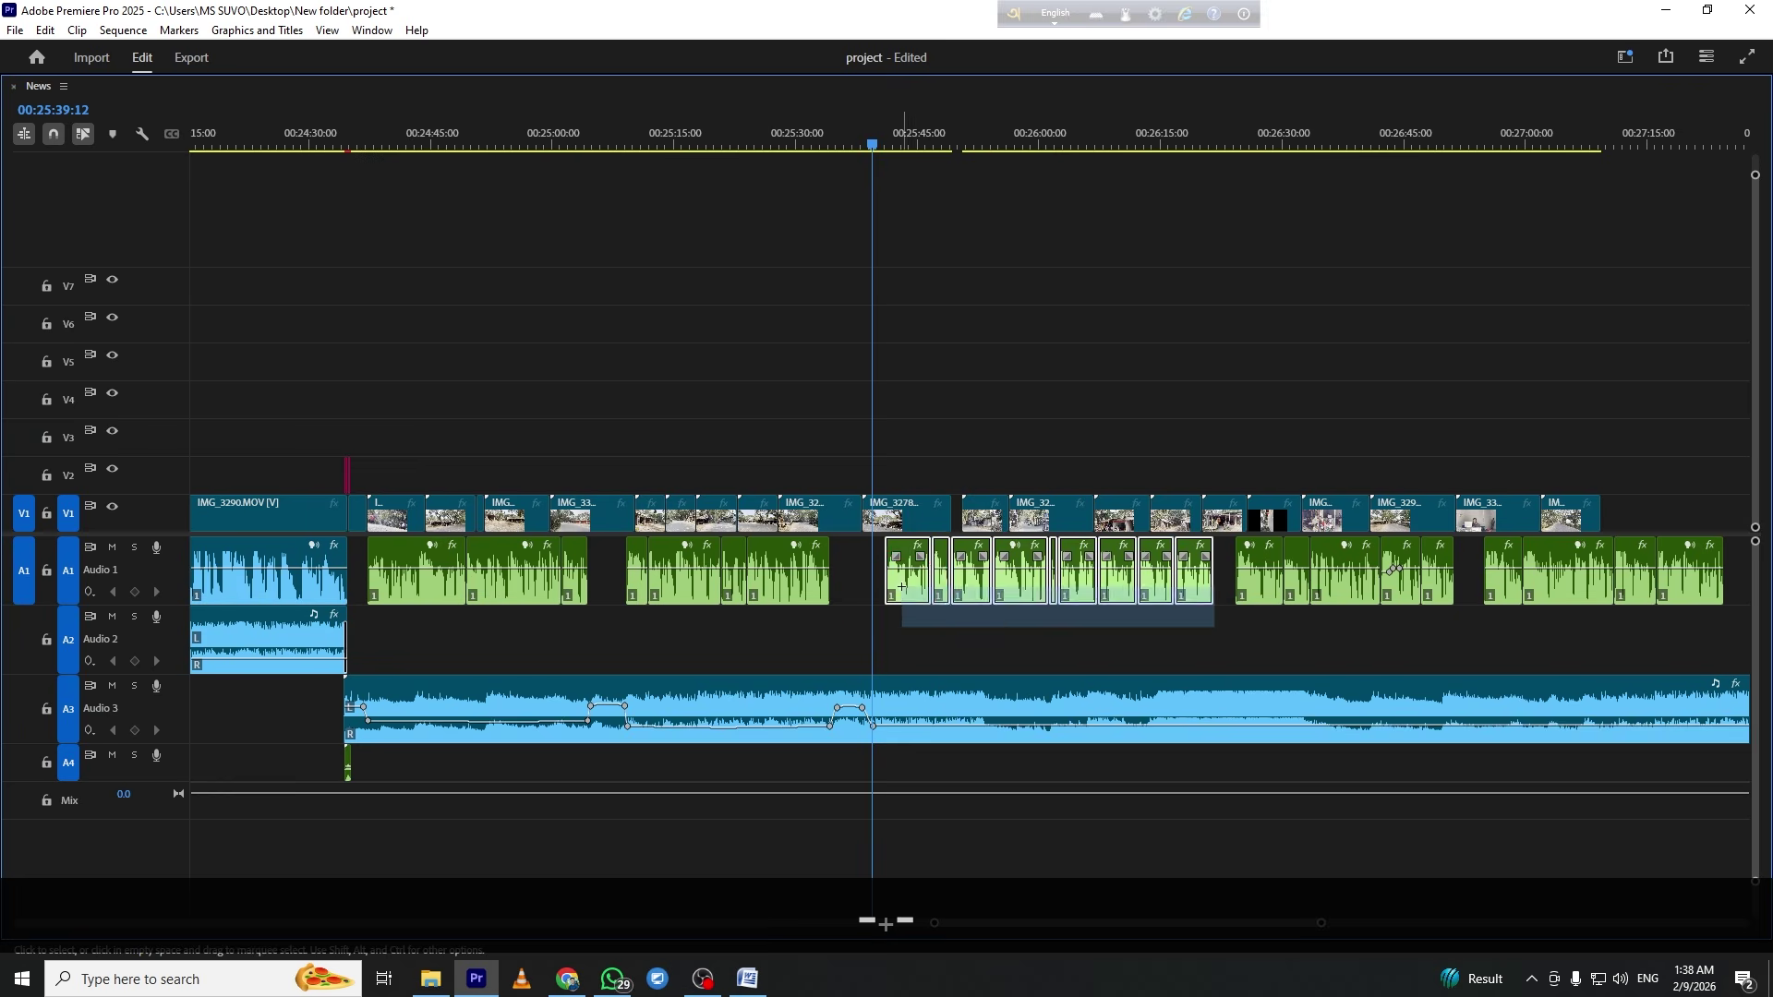
pyautogui.hotkey('ctrl', 'x')
pyautogui.press('=')
pyautogui.press('=')
pyautogui.press('=')
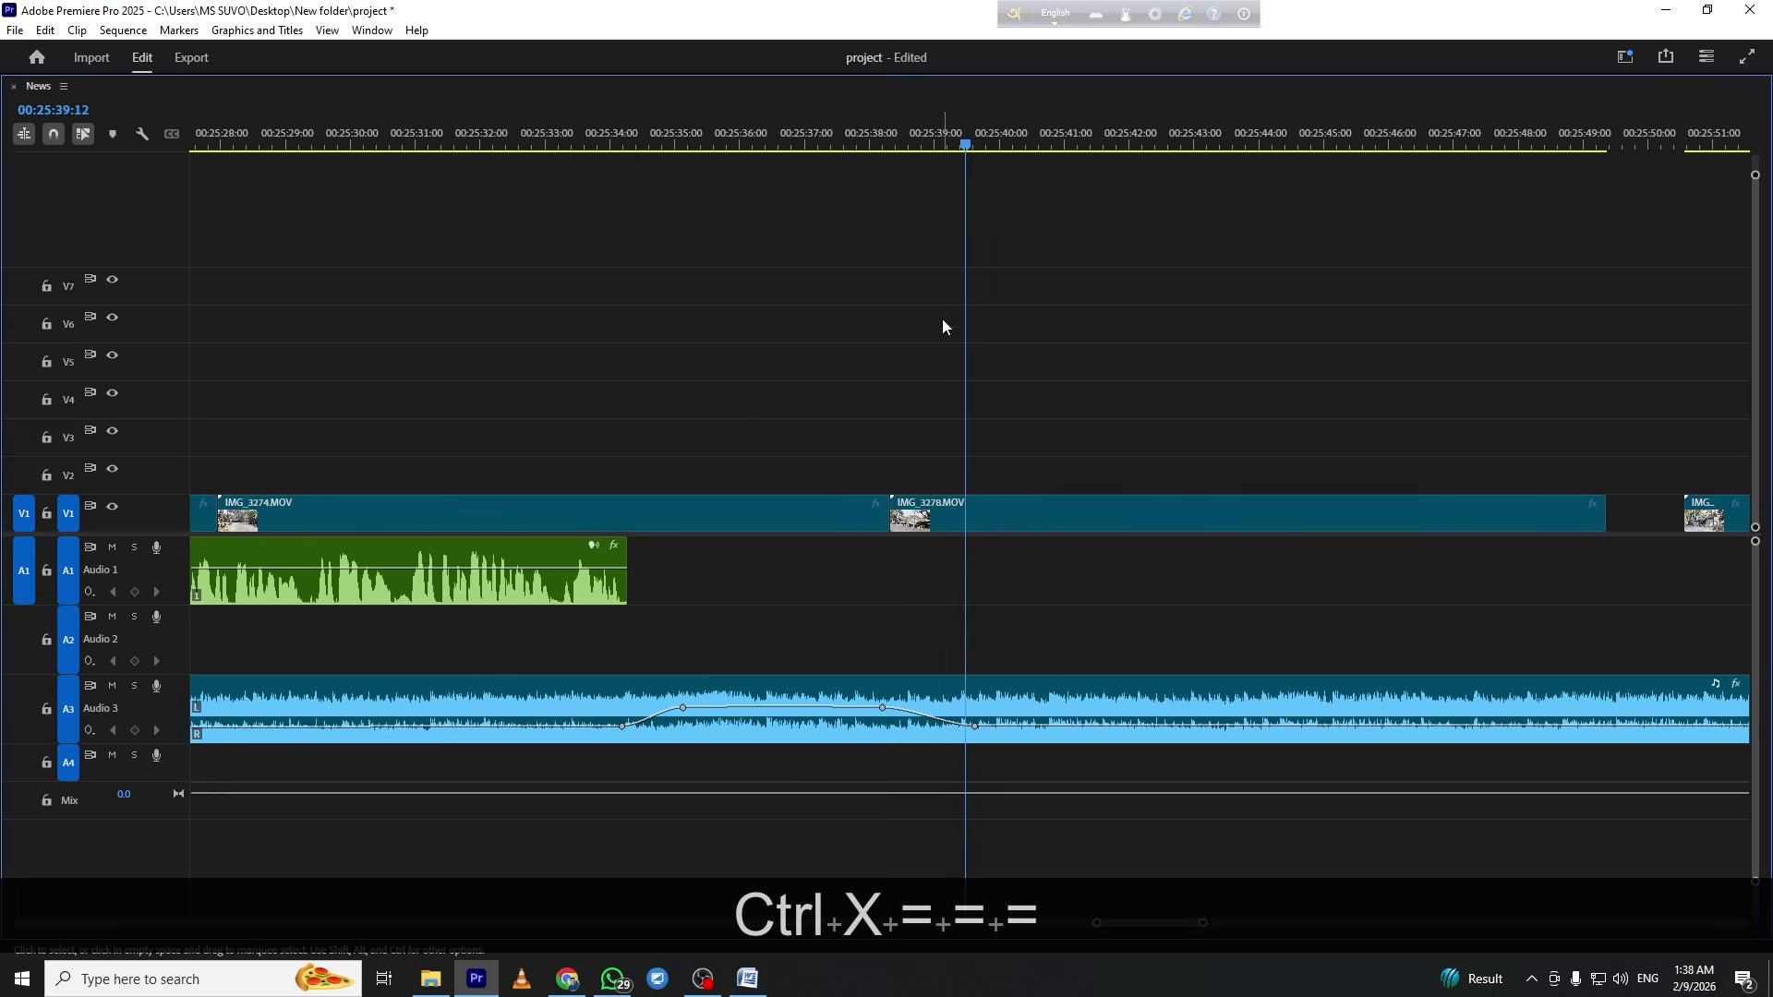
pyautogui.hotkey('ctrl', 'v')
pyautogui.press('-')
pyautogui.press('-')
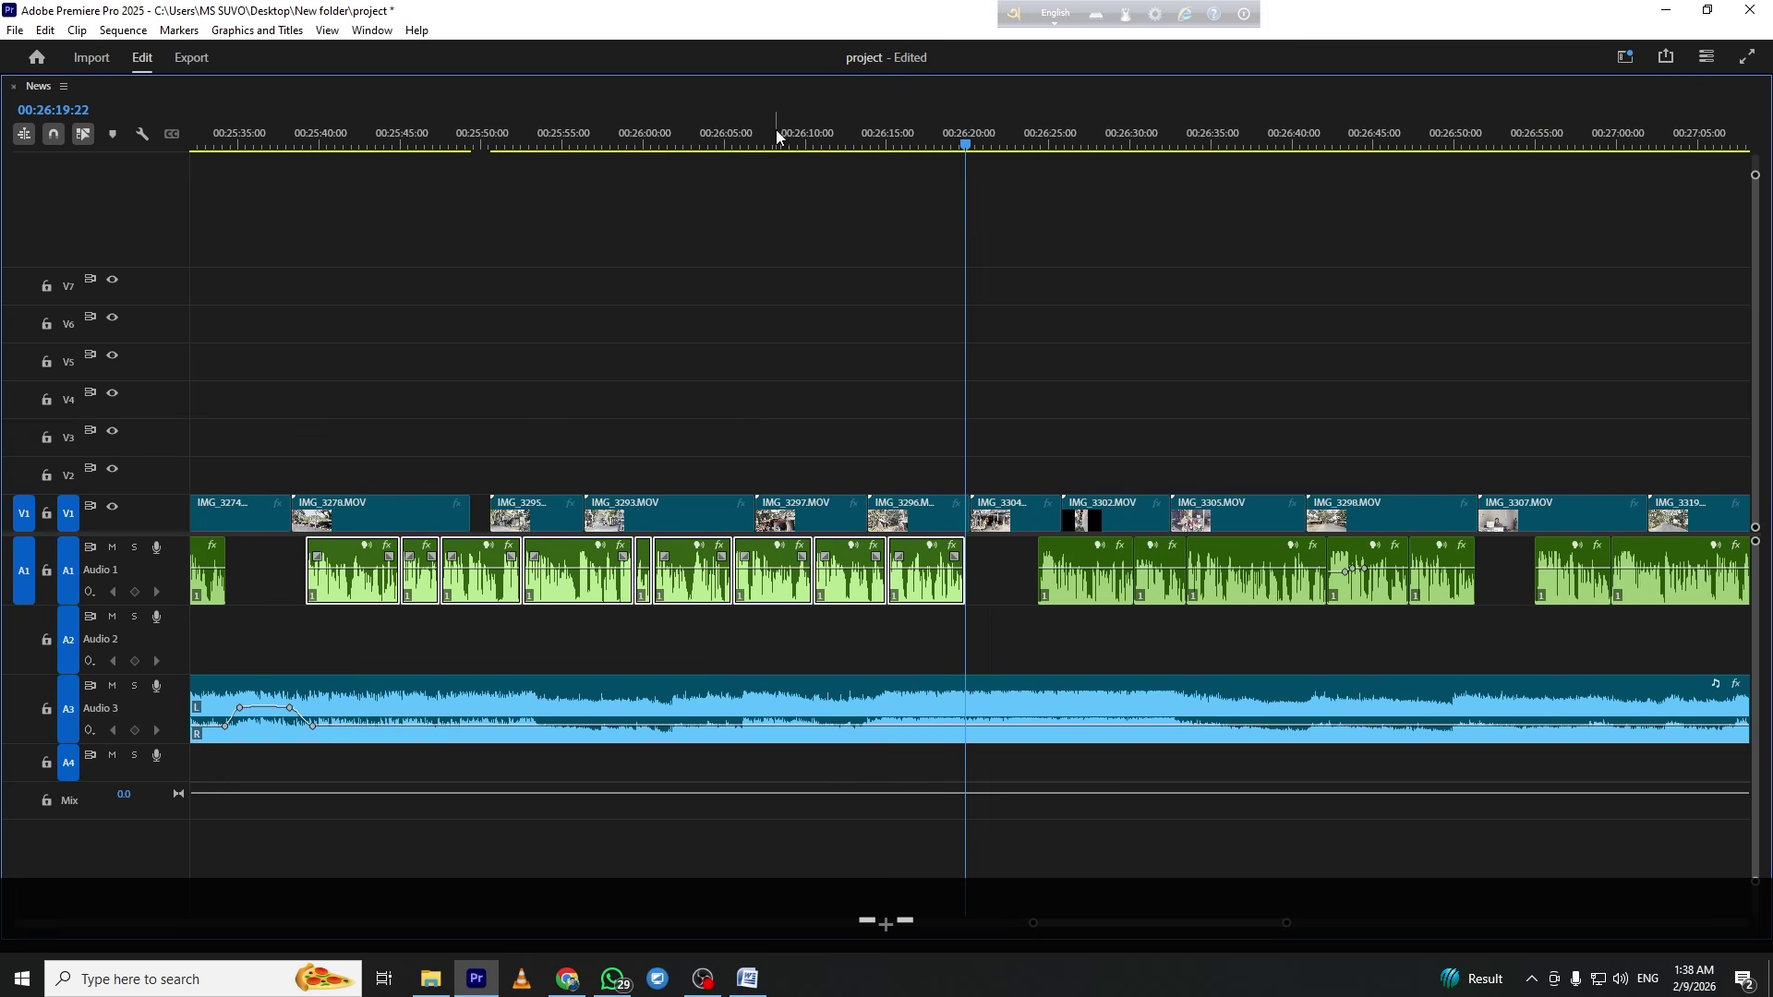
# Play the repositioned voice over IMG_3278.MOV from its start, checking the picture at full screen
pyautogui.moveTo(441, 166); pyautogui.dragTo(312, 168)
pyautogui.press('`')
pyautogui.press('space')
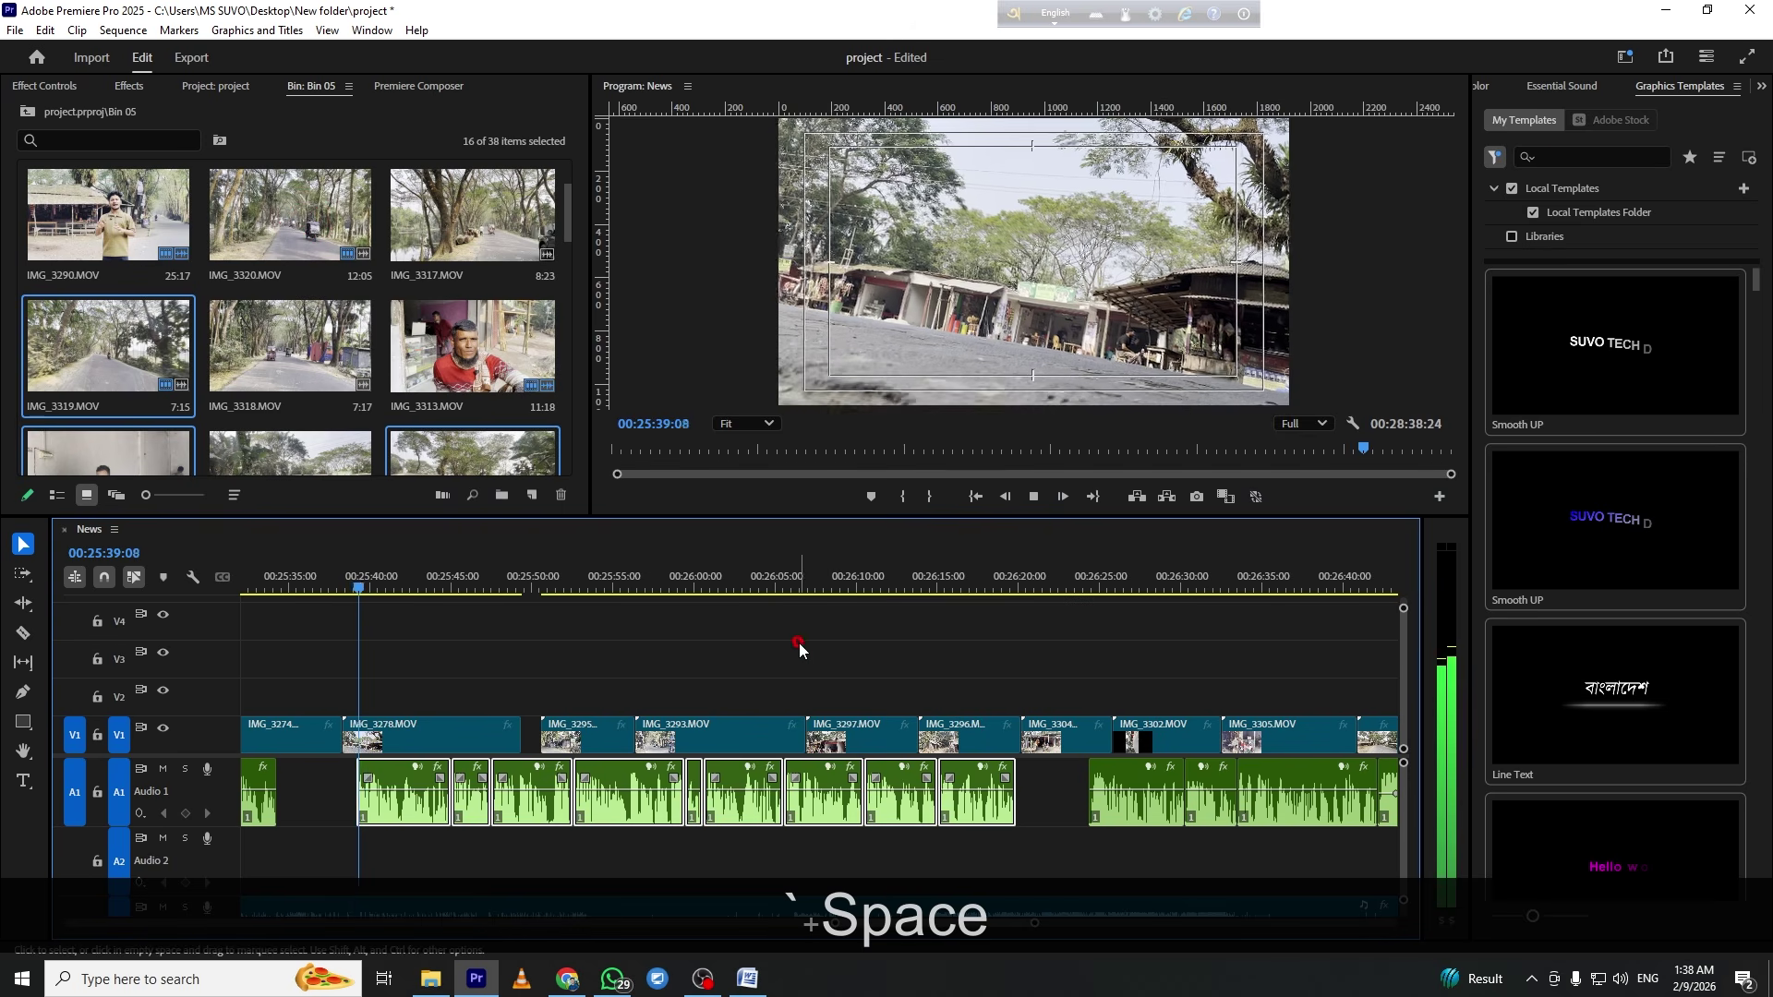
pyautogui.hotkey('ctrl', '`')
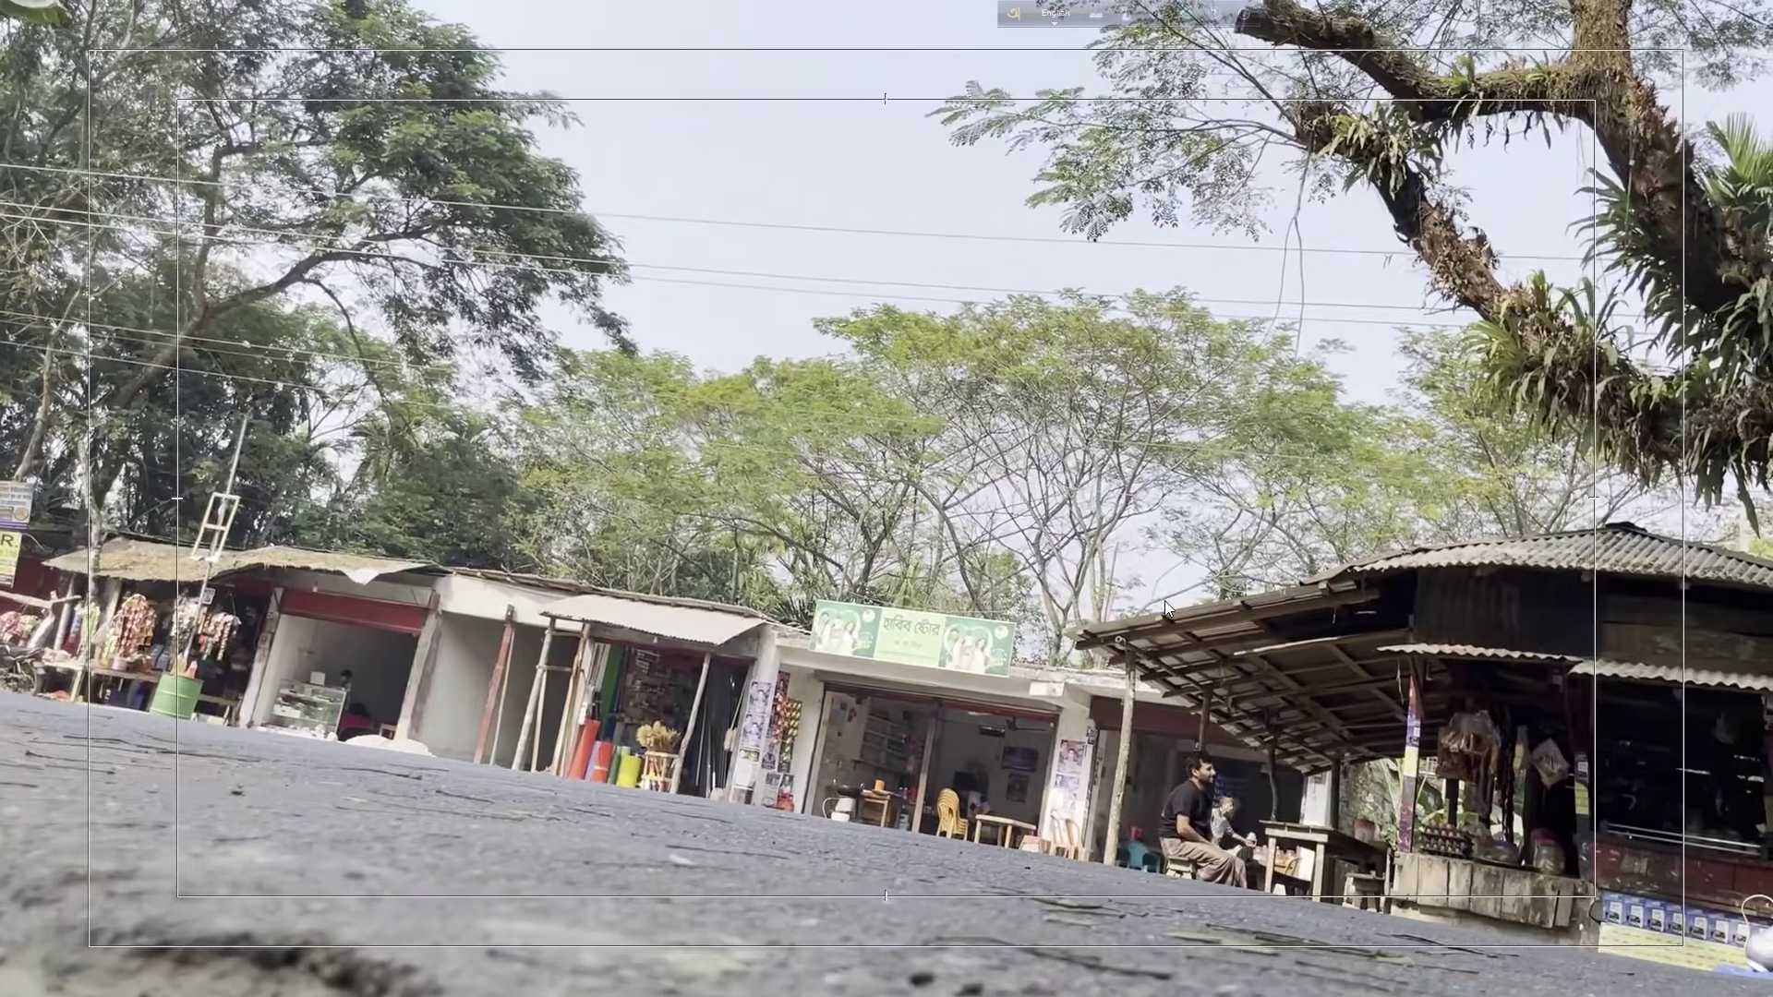
pyautogui.click(1161, 596)
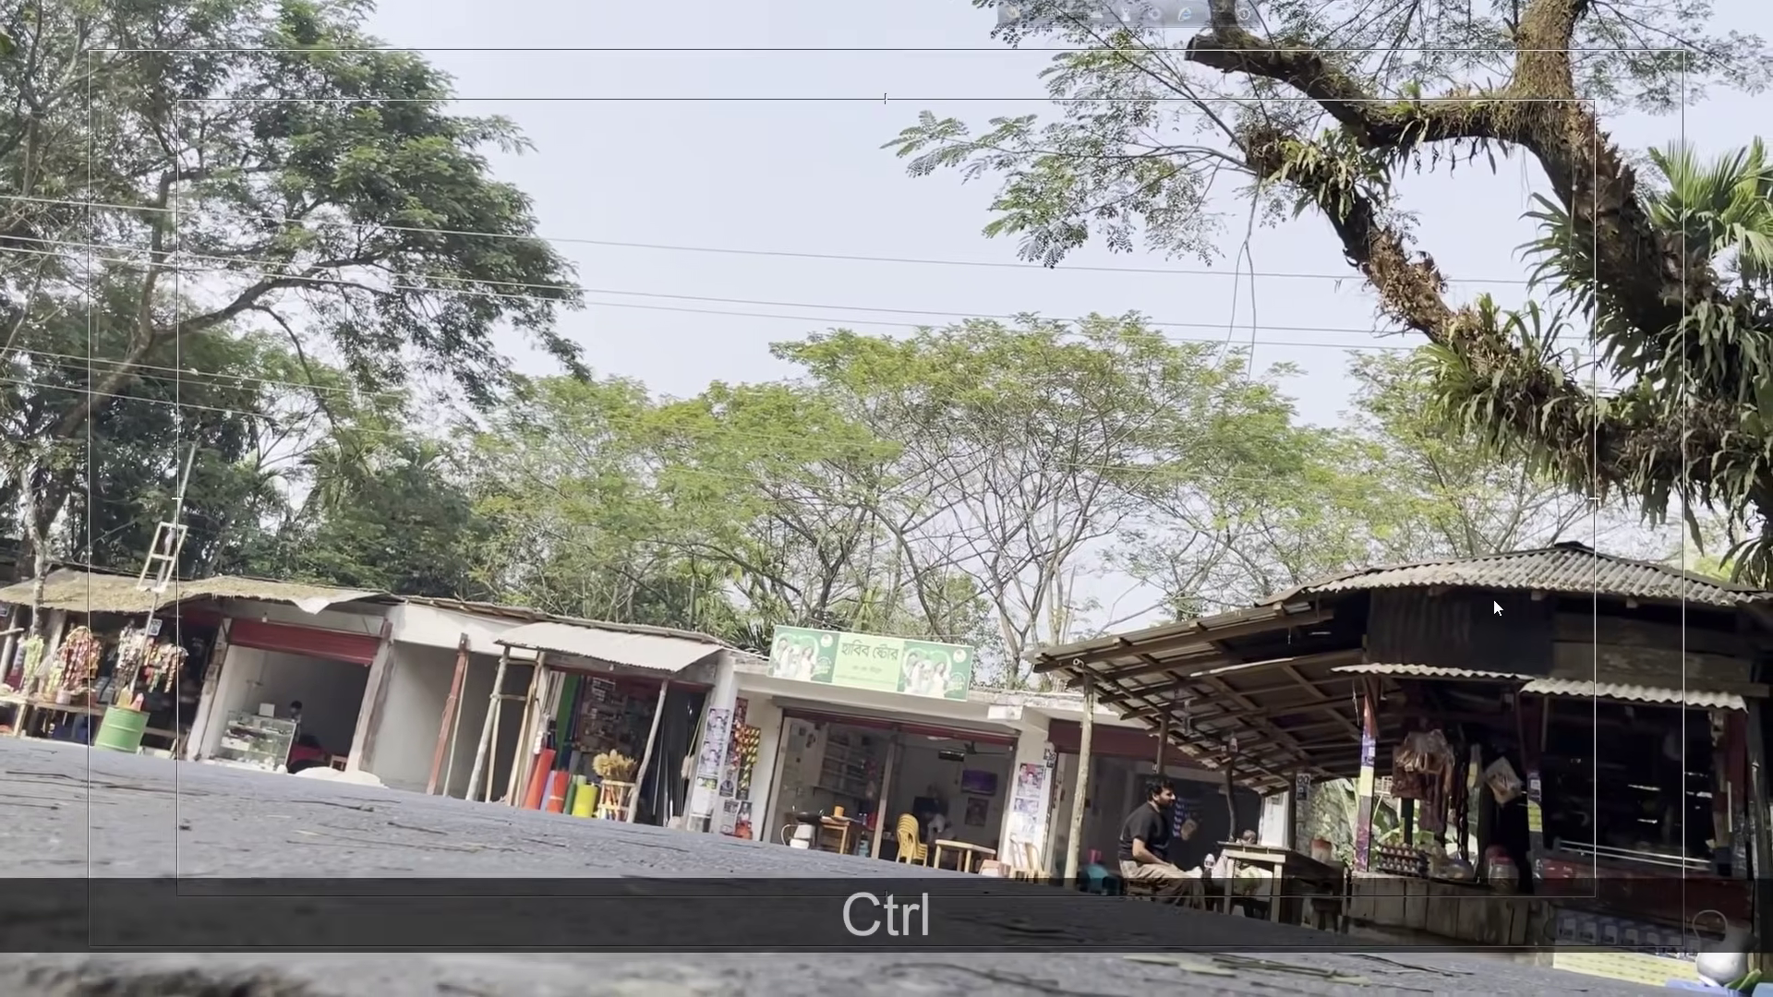
pyautogui.hotkey('ctrl', '`')
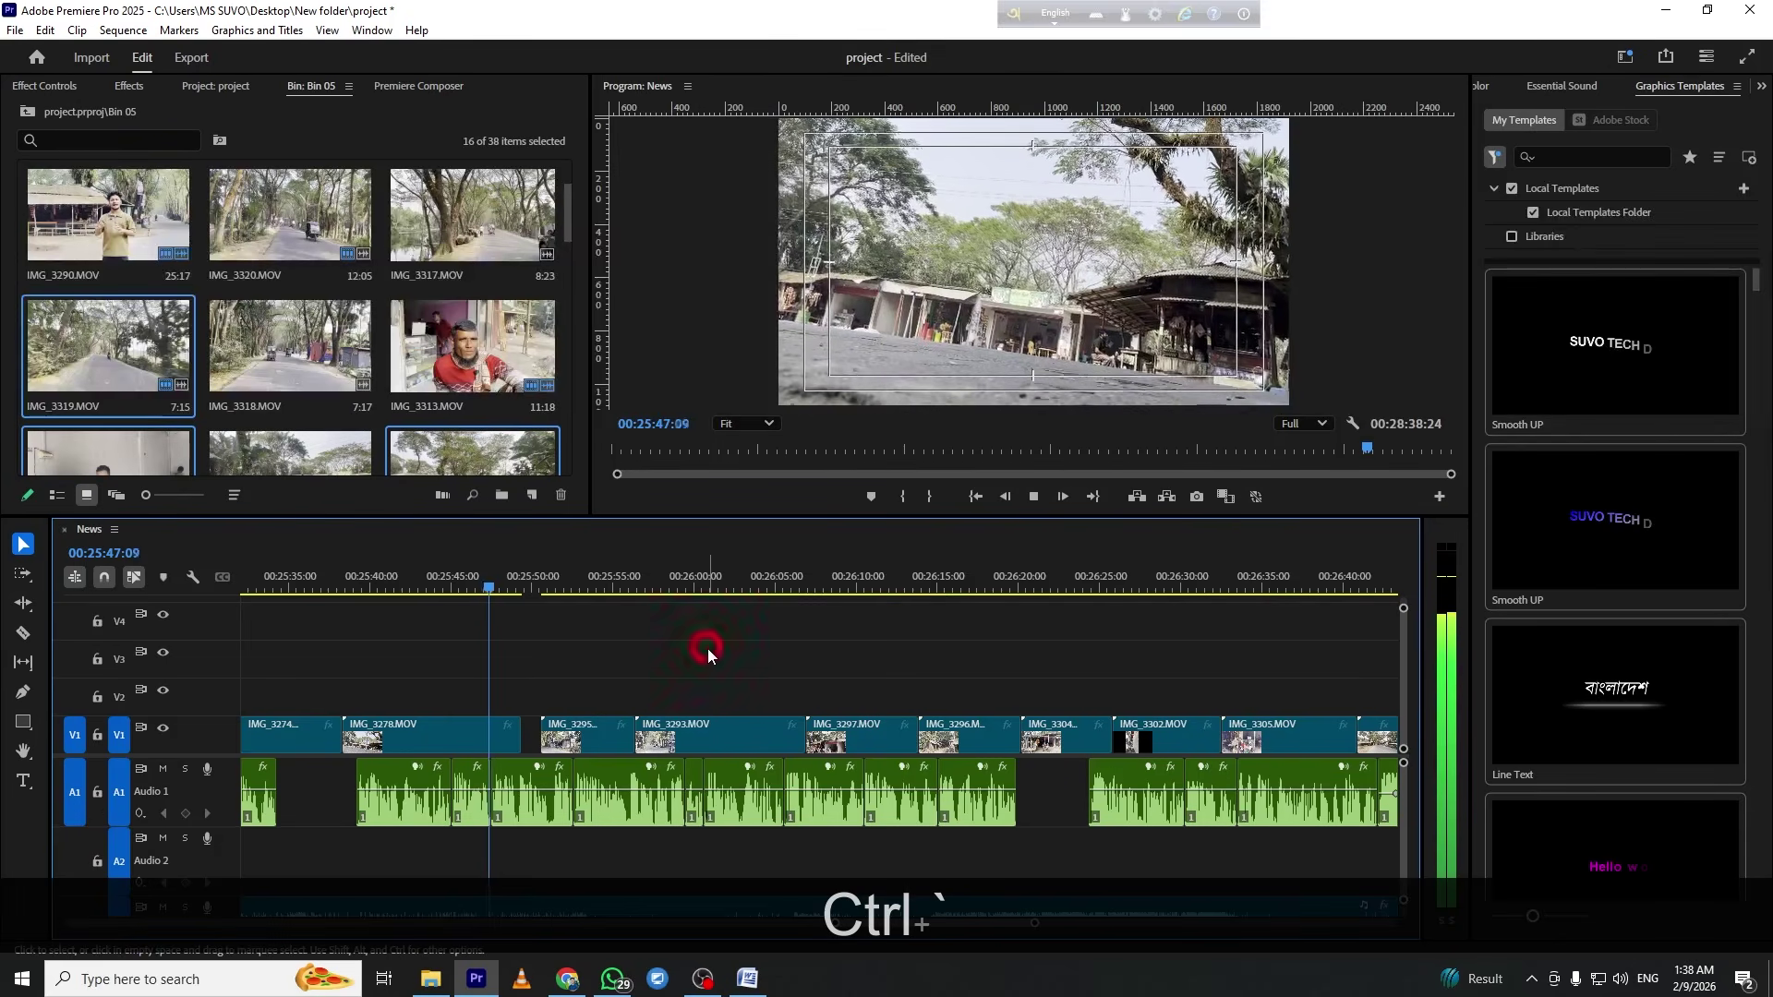
# Move IMG_3295.MOV and IMG_3293.MOV earlier on V1 over the end of IMG_3278.MOV and play on into IMG_3293.MOV
pyautogui.press('=')
pyautogui.moveTo(1134, 688); pyautogui.dragTo(880, 728)
pyautogui.press('space')
pyautogui.press('space')
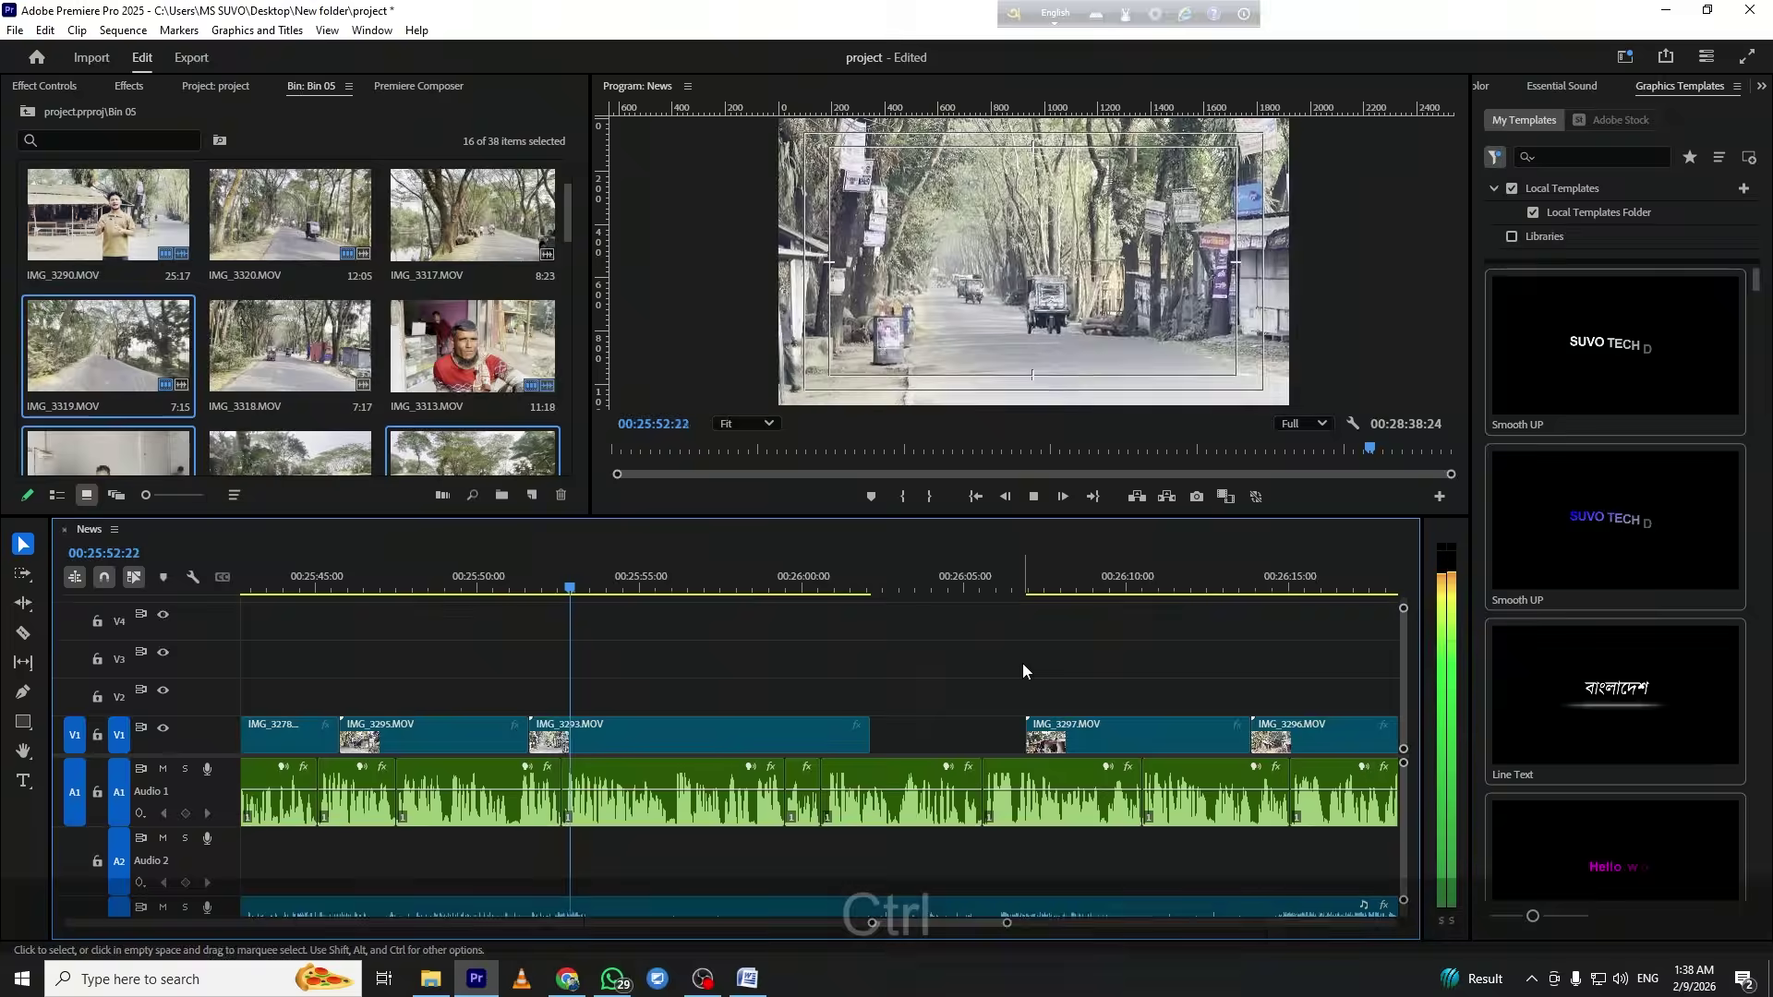
pyautogui.hotkey('ctrl', '`')
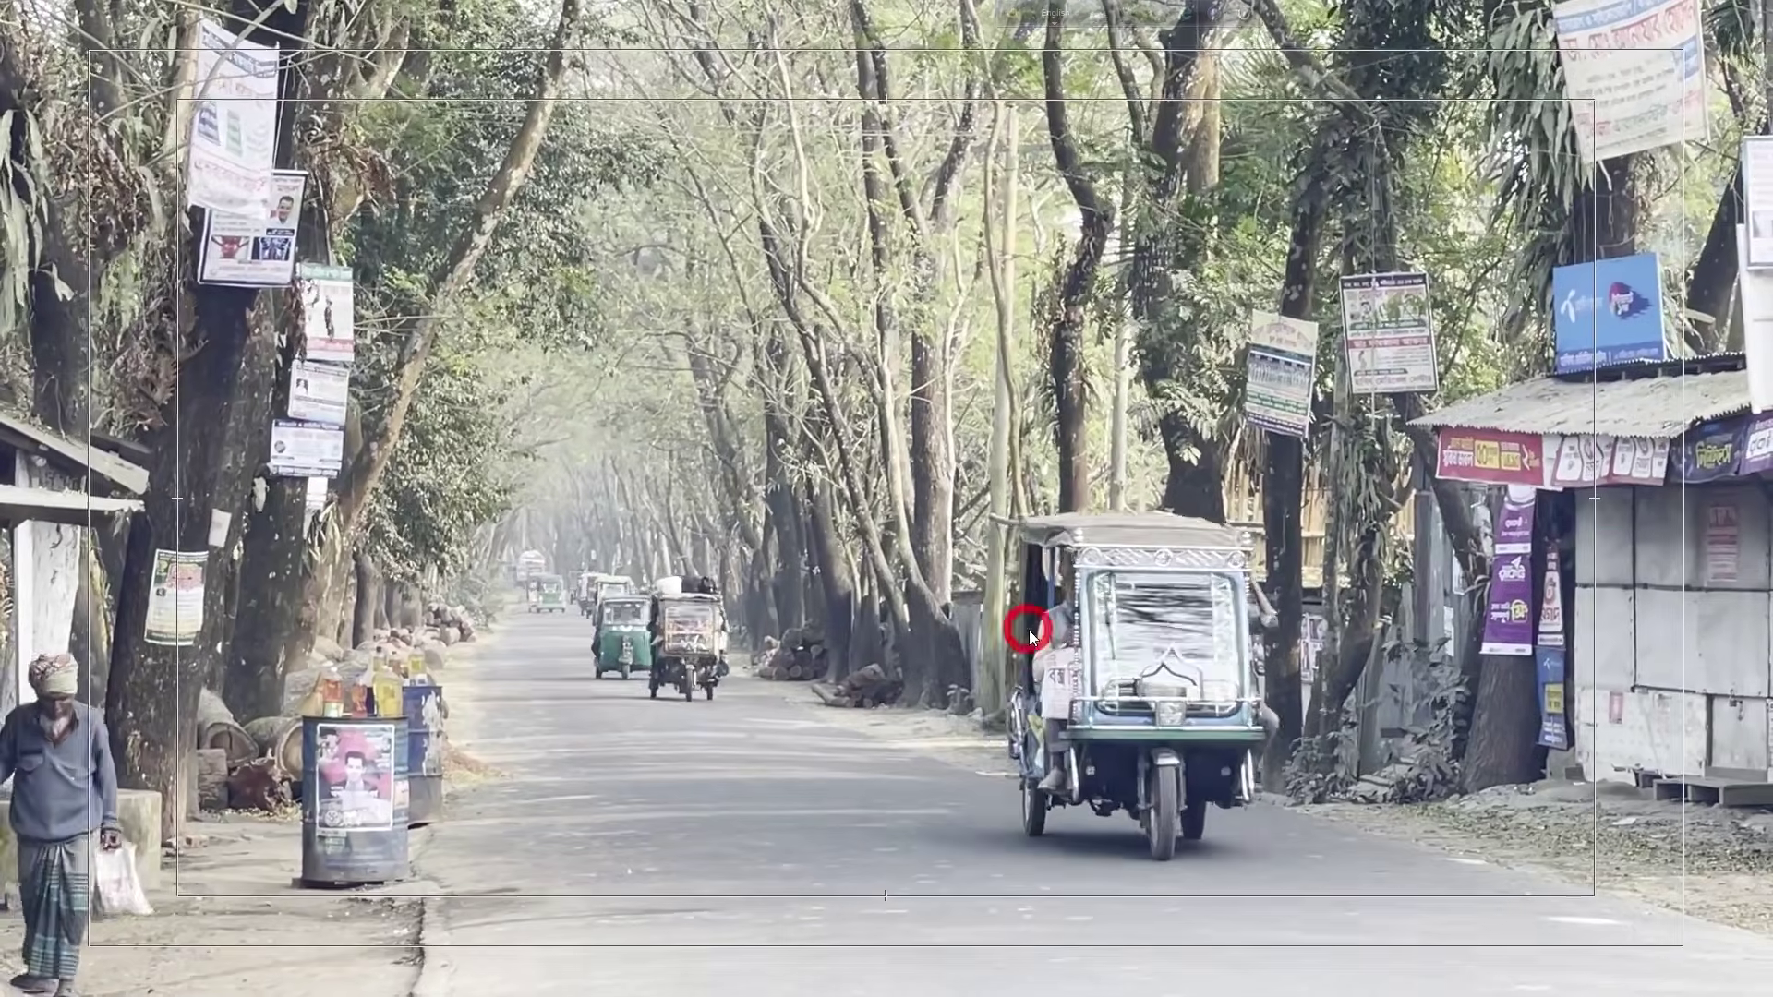
pyautogui.hotkey('ctrl', '`')
# Move IMG_3297.MOV and IMG_3296.MOV earlier on V1 over the end of IMG_3293.MOV
pyautogui.click(1131, 732)
pyautogui.moveTo(1180, 723); pyautogui.dragTo(981, 724)
pyautogui.click(938, 657)
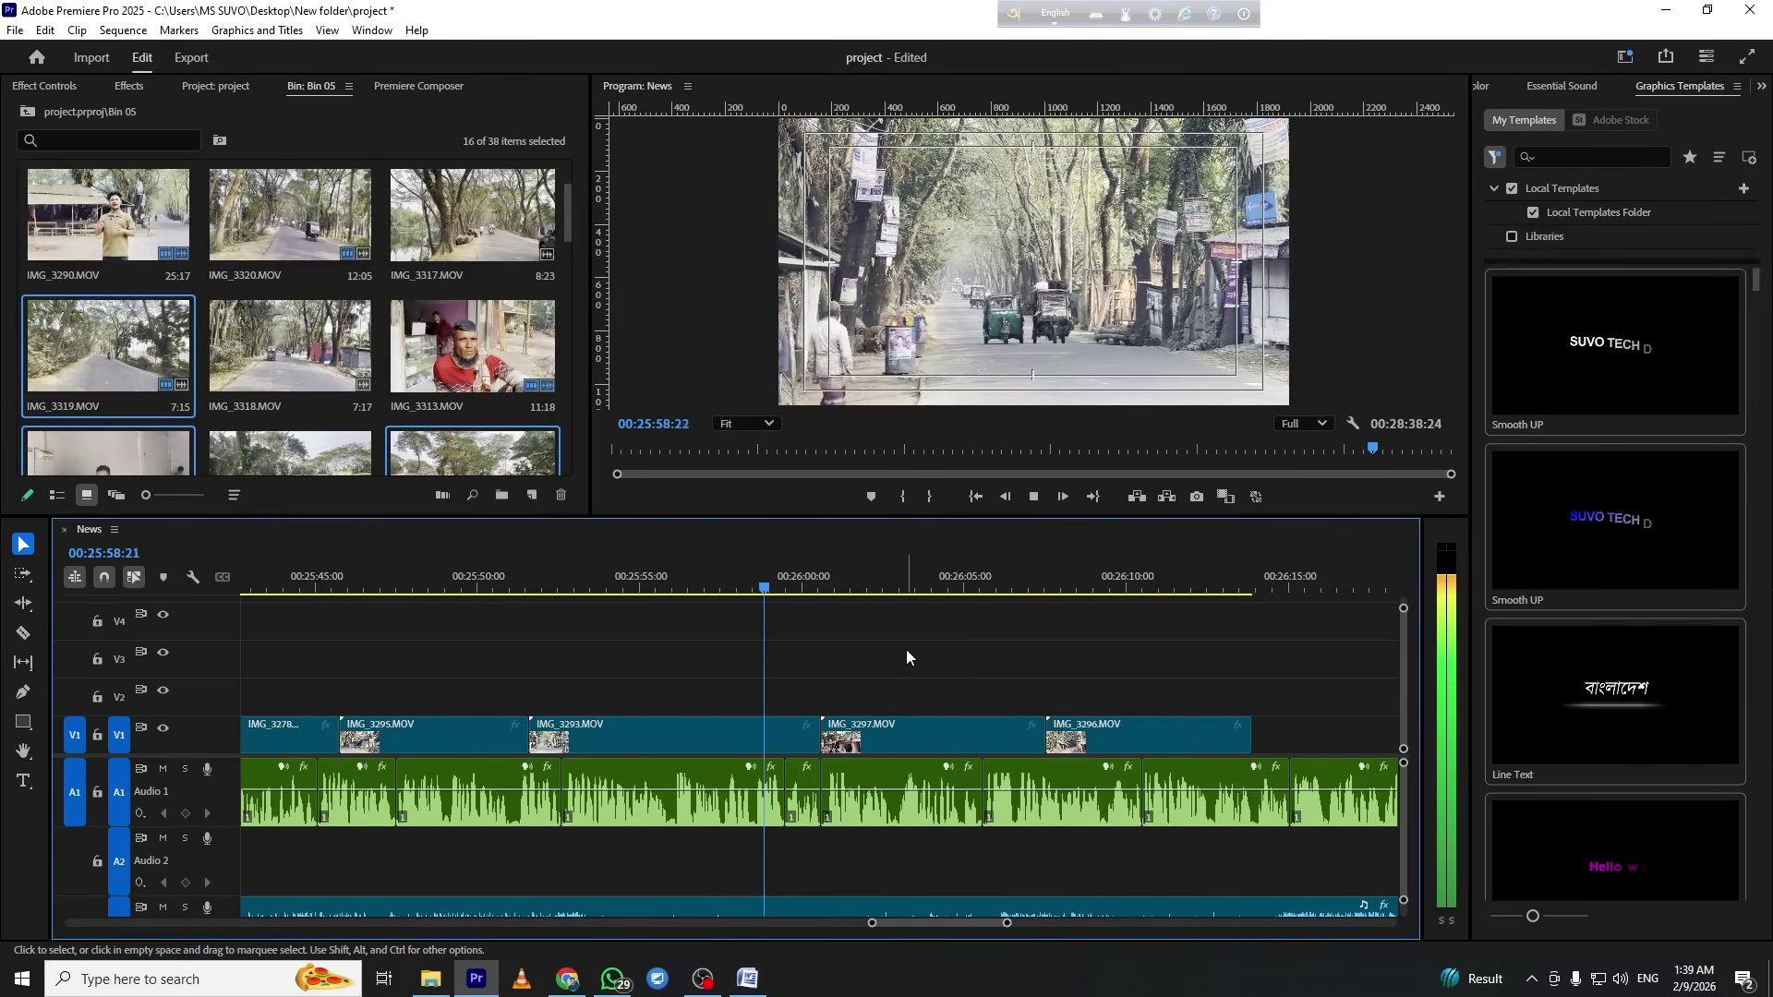
# Replay the transition out of IMG_3295.MOV, and shift IMG_3293.MOV and all following V1 clips later to open a gap after it
pyautogui.click(458, 580)
pyautogui.press('space')
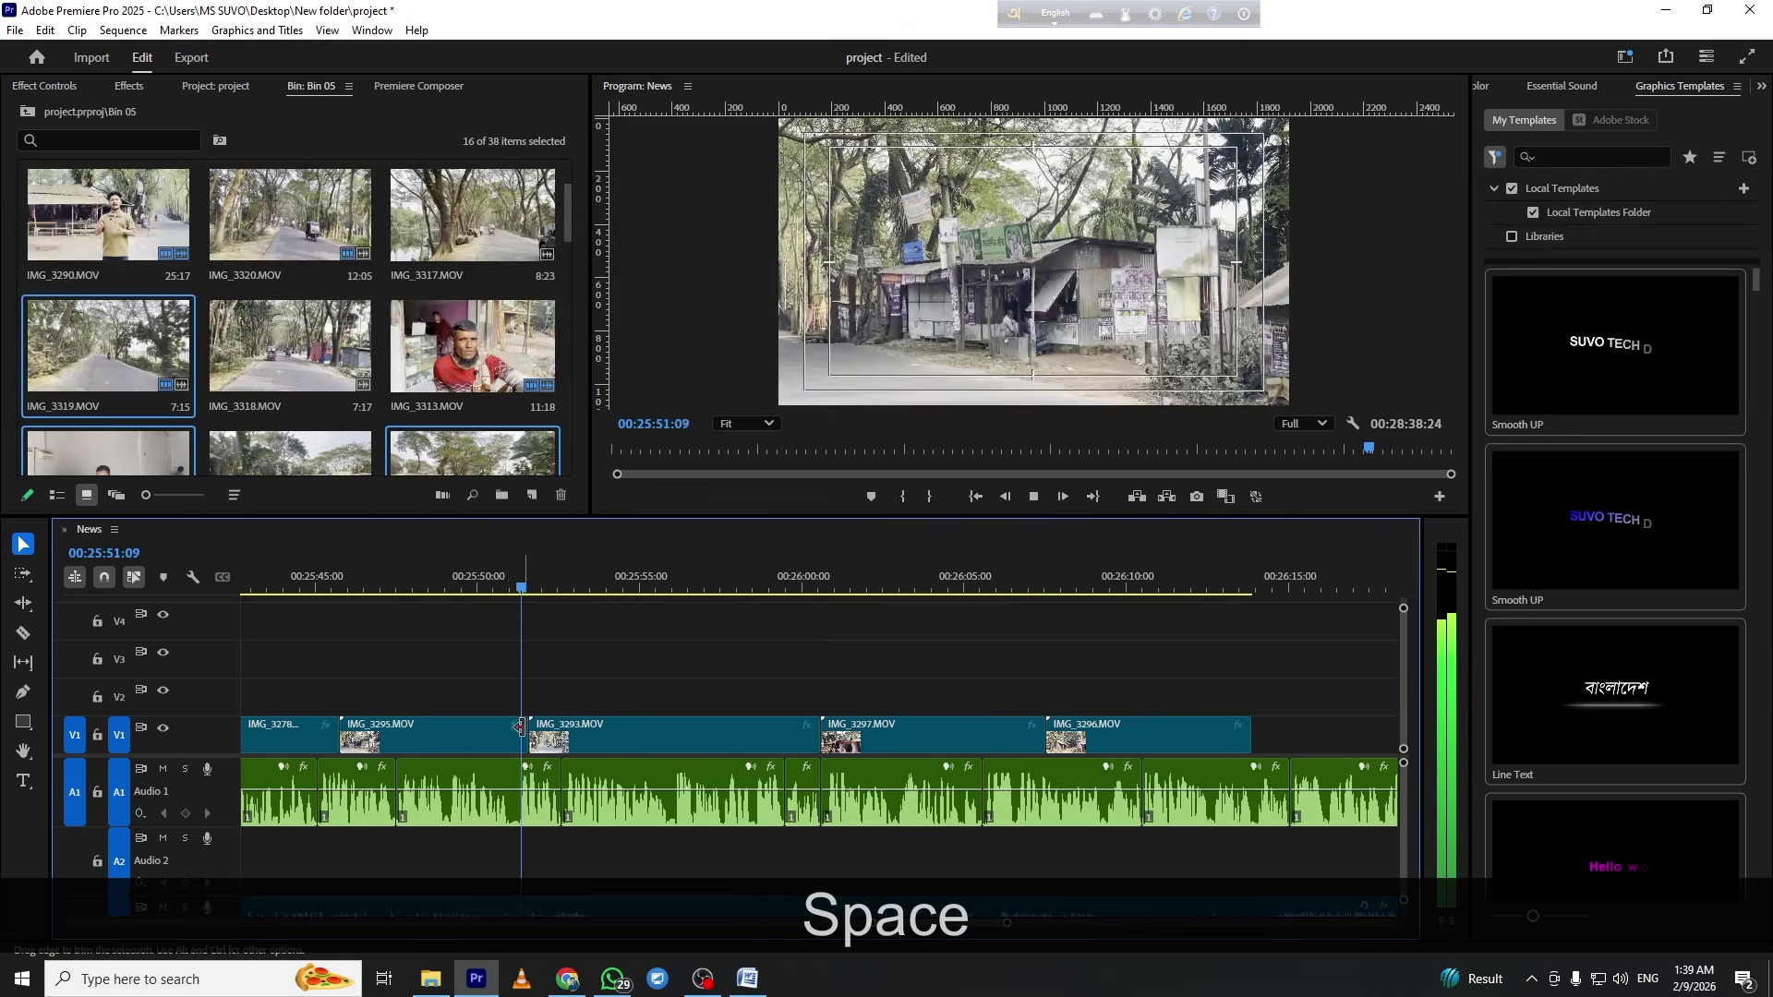
pyautogui.click(567, 697)
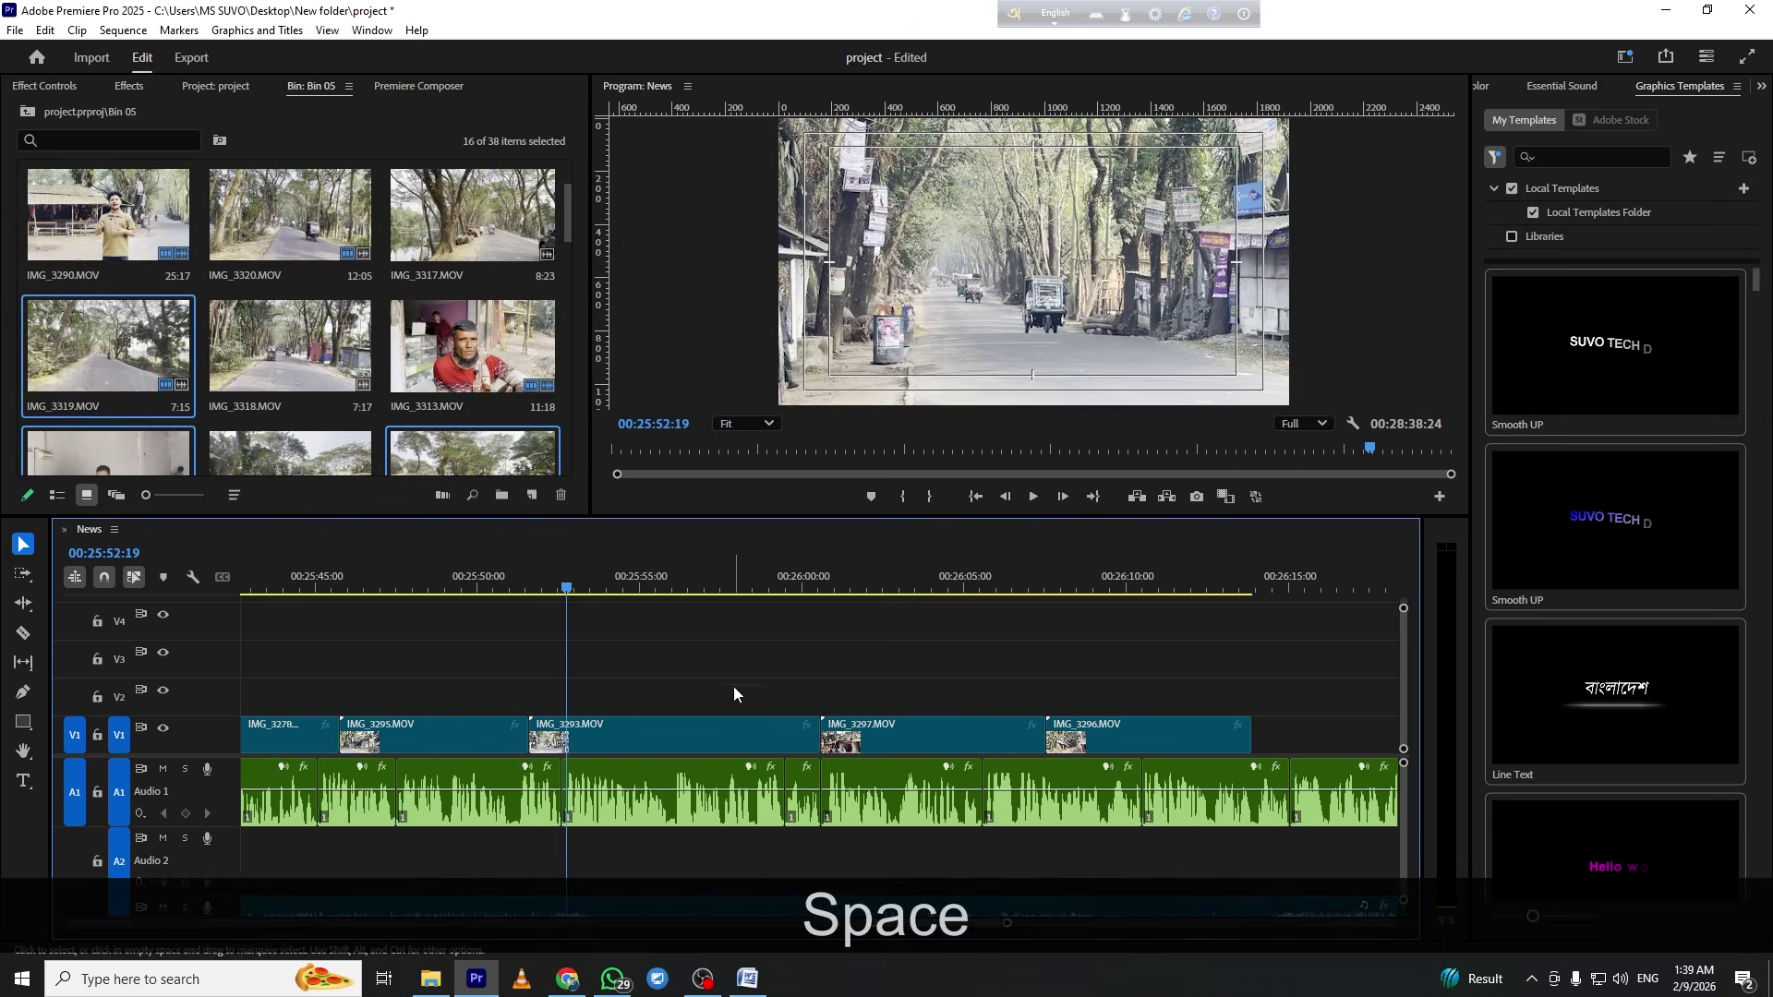
pyautogui.press('-')
pyautogui.press('-')
pyautogui.moveTo(780, 738); pyautogui.dragTo(823, 738)
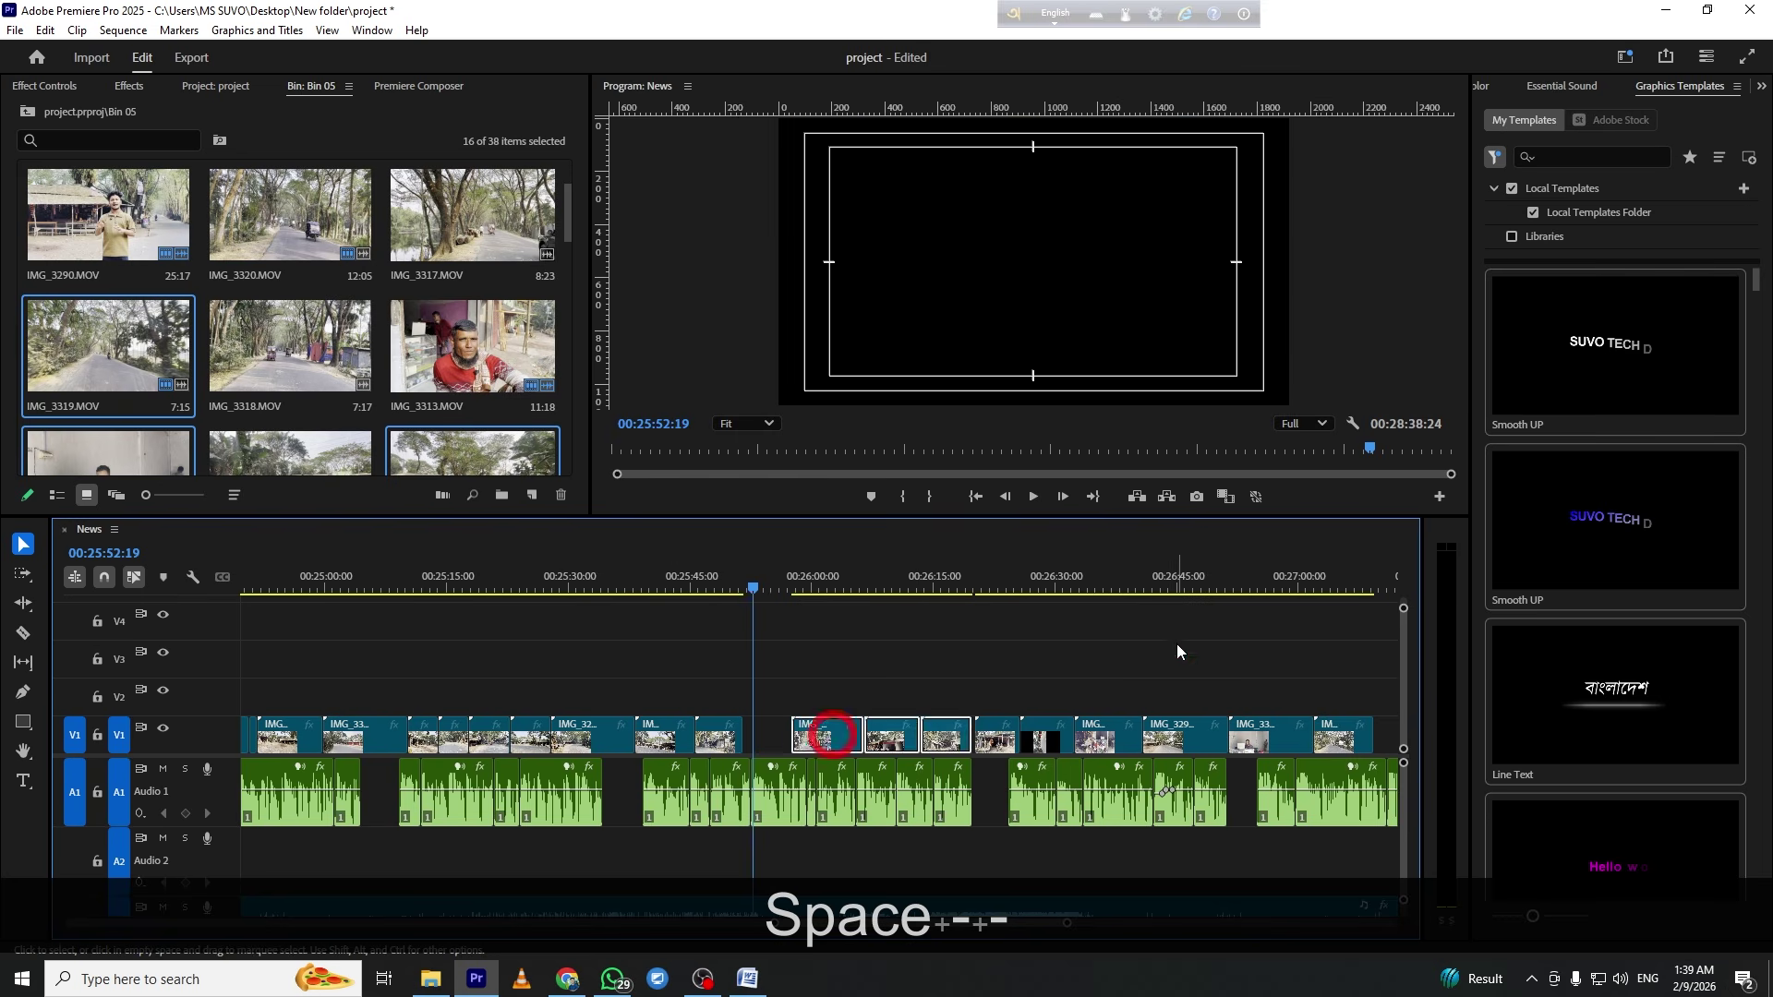
pyautogui.press('-')
pyautogui.moveTo(1034, 699); pyautogui.dragTo(904, 749)
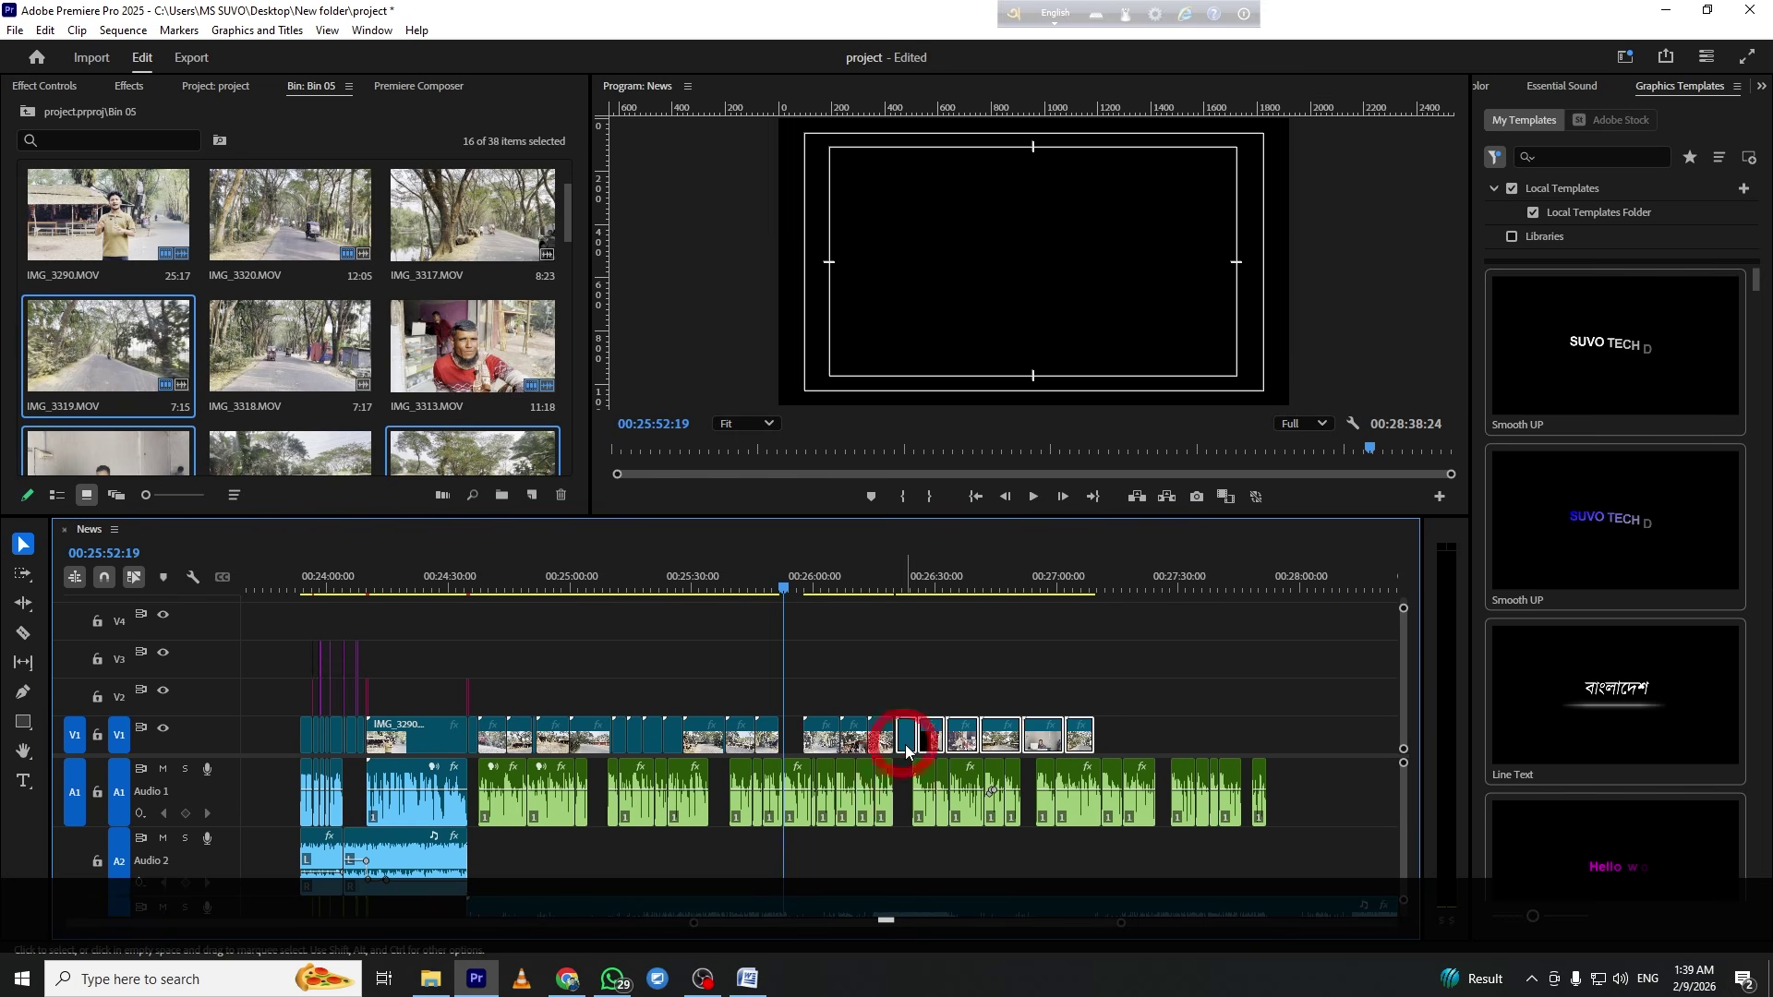
pyautogui.moveTo(1189, 668); pyautogui.dragTo(1124, 732)
pyautogui.press('=')
pyautogui.press('=')
pyautogui.press('=')
pyautogui.press('=')
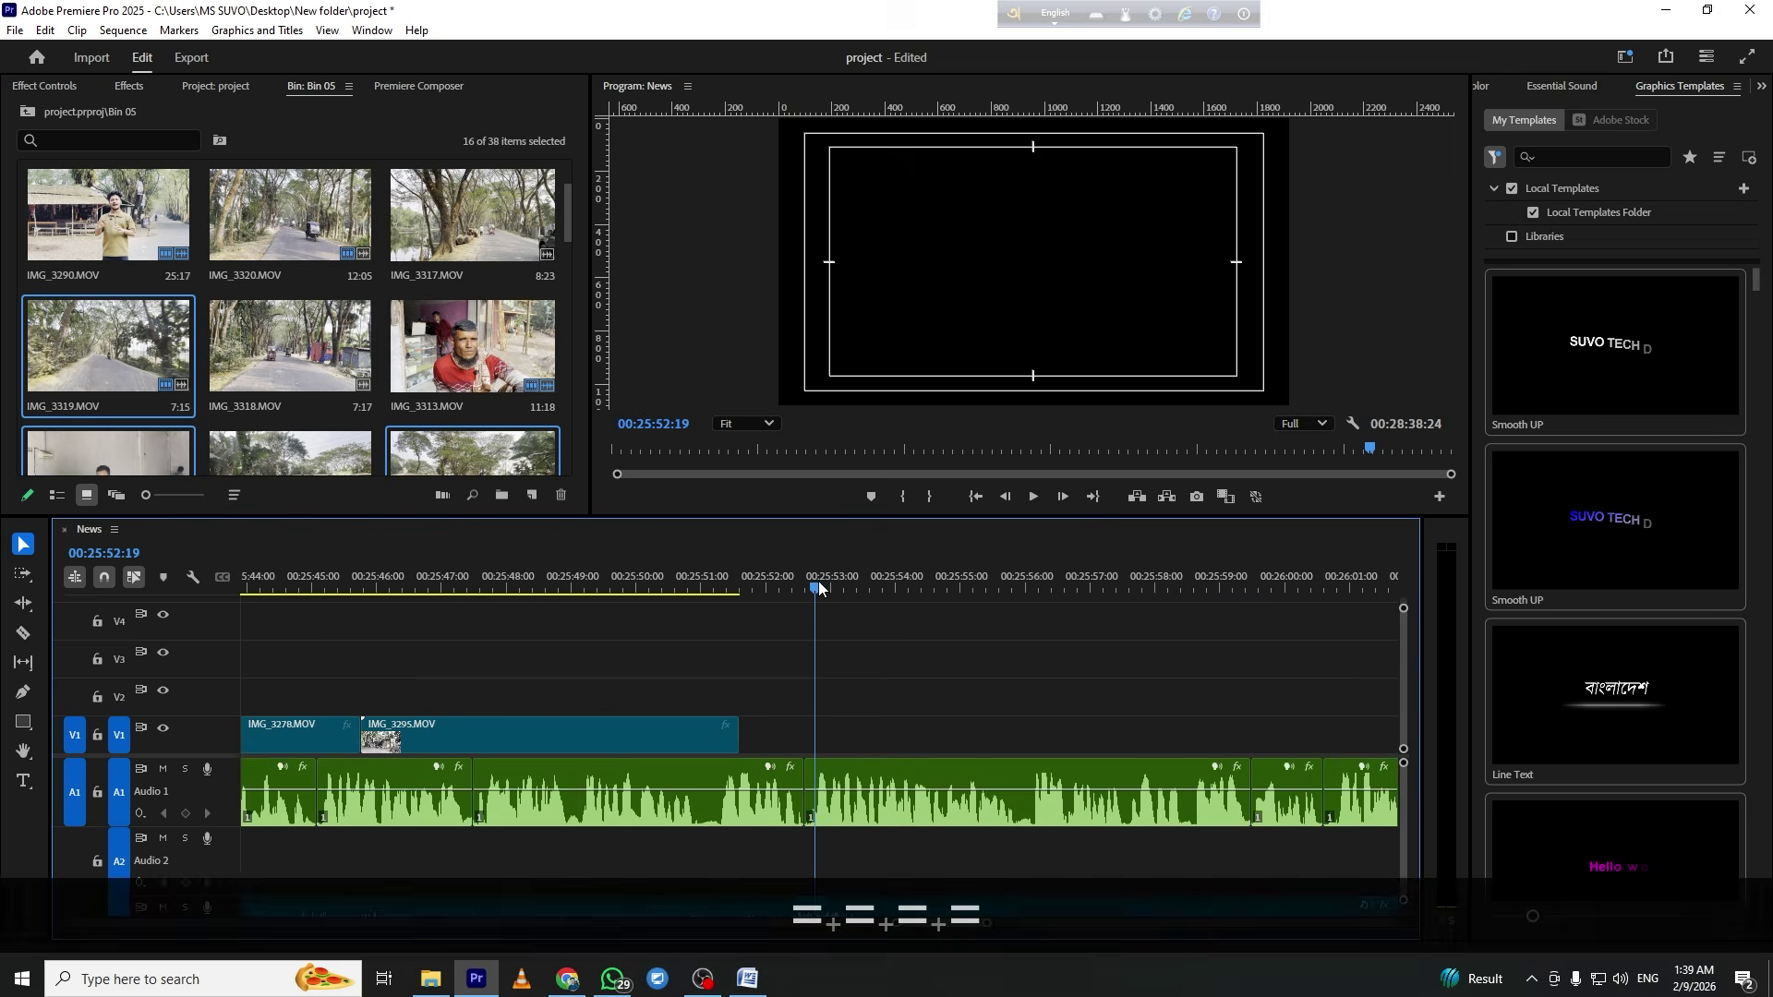
pyautogui.press('Right')
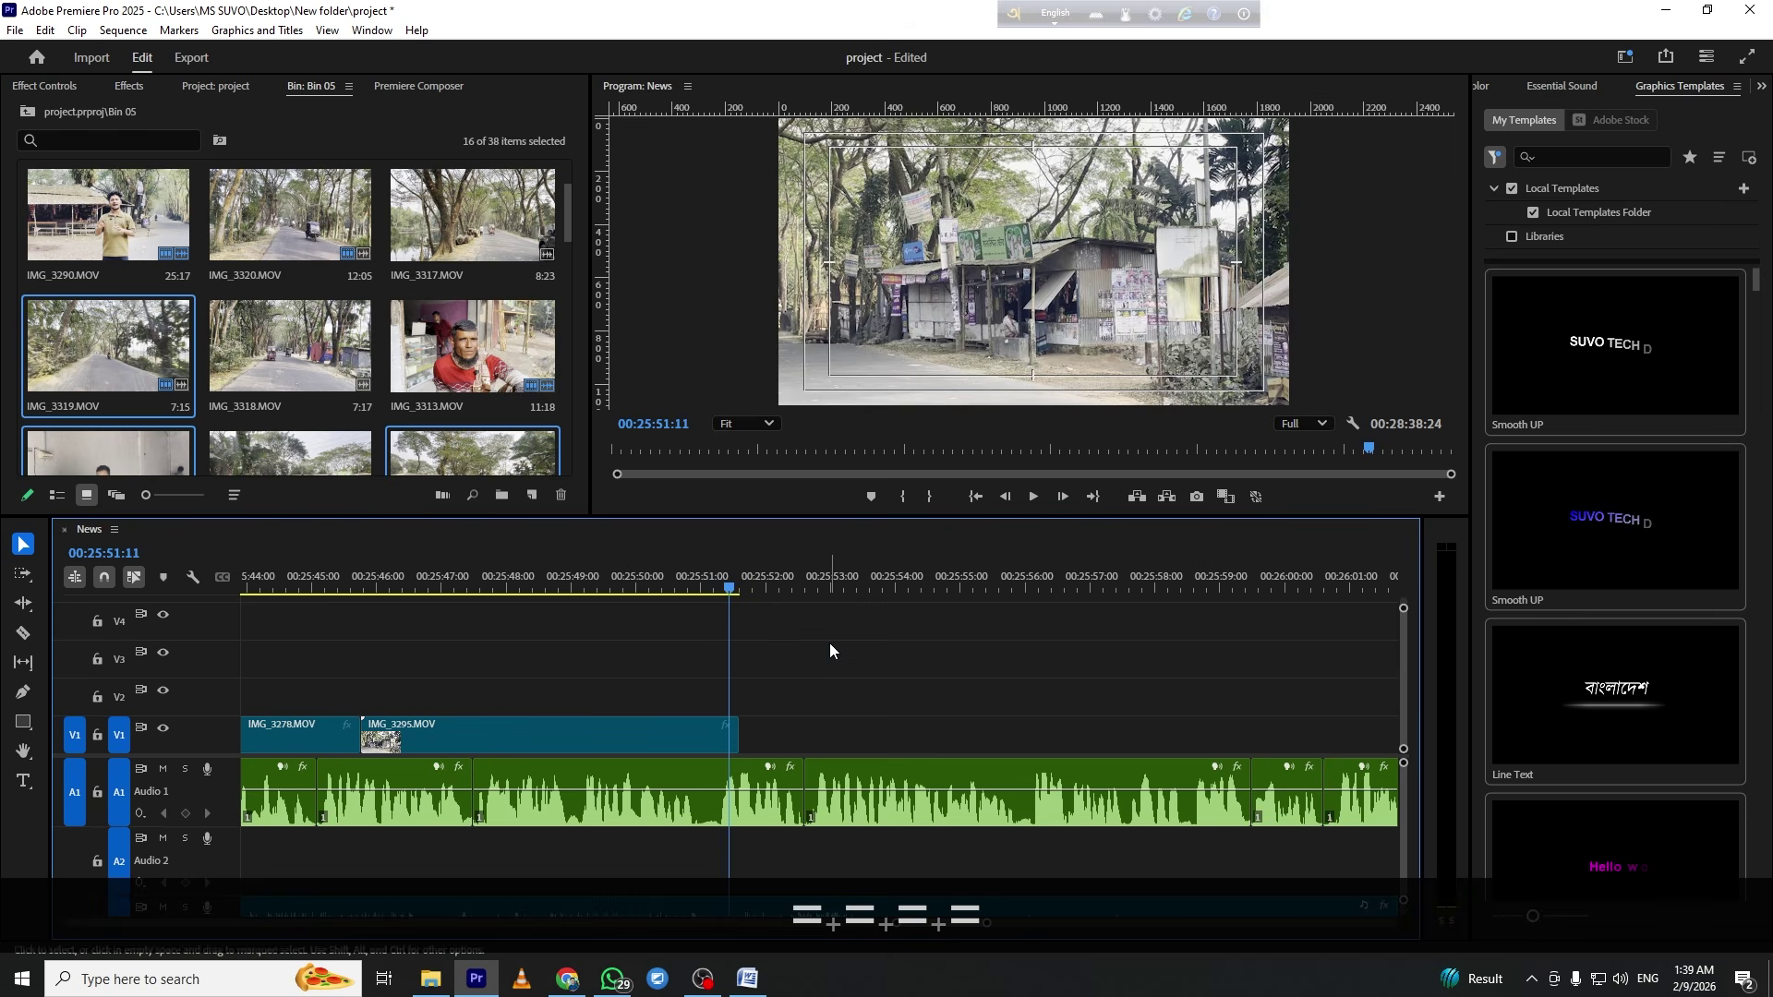
pyautogui.press('i')
pyautogui.press('space')
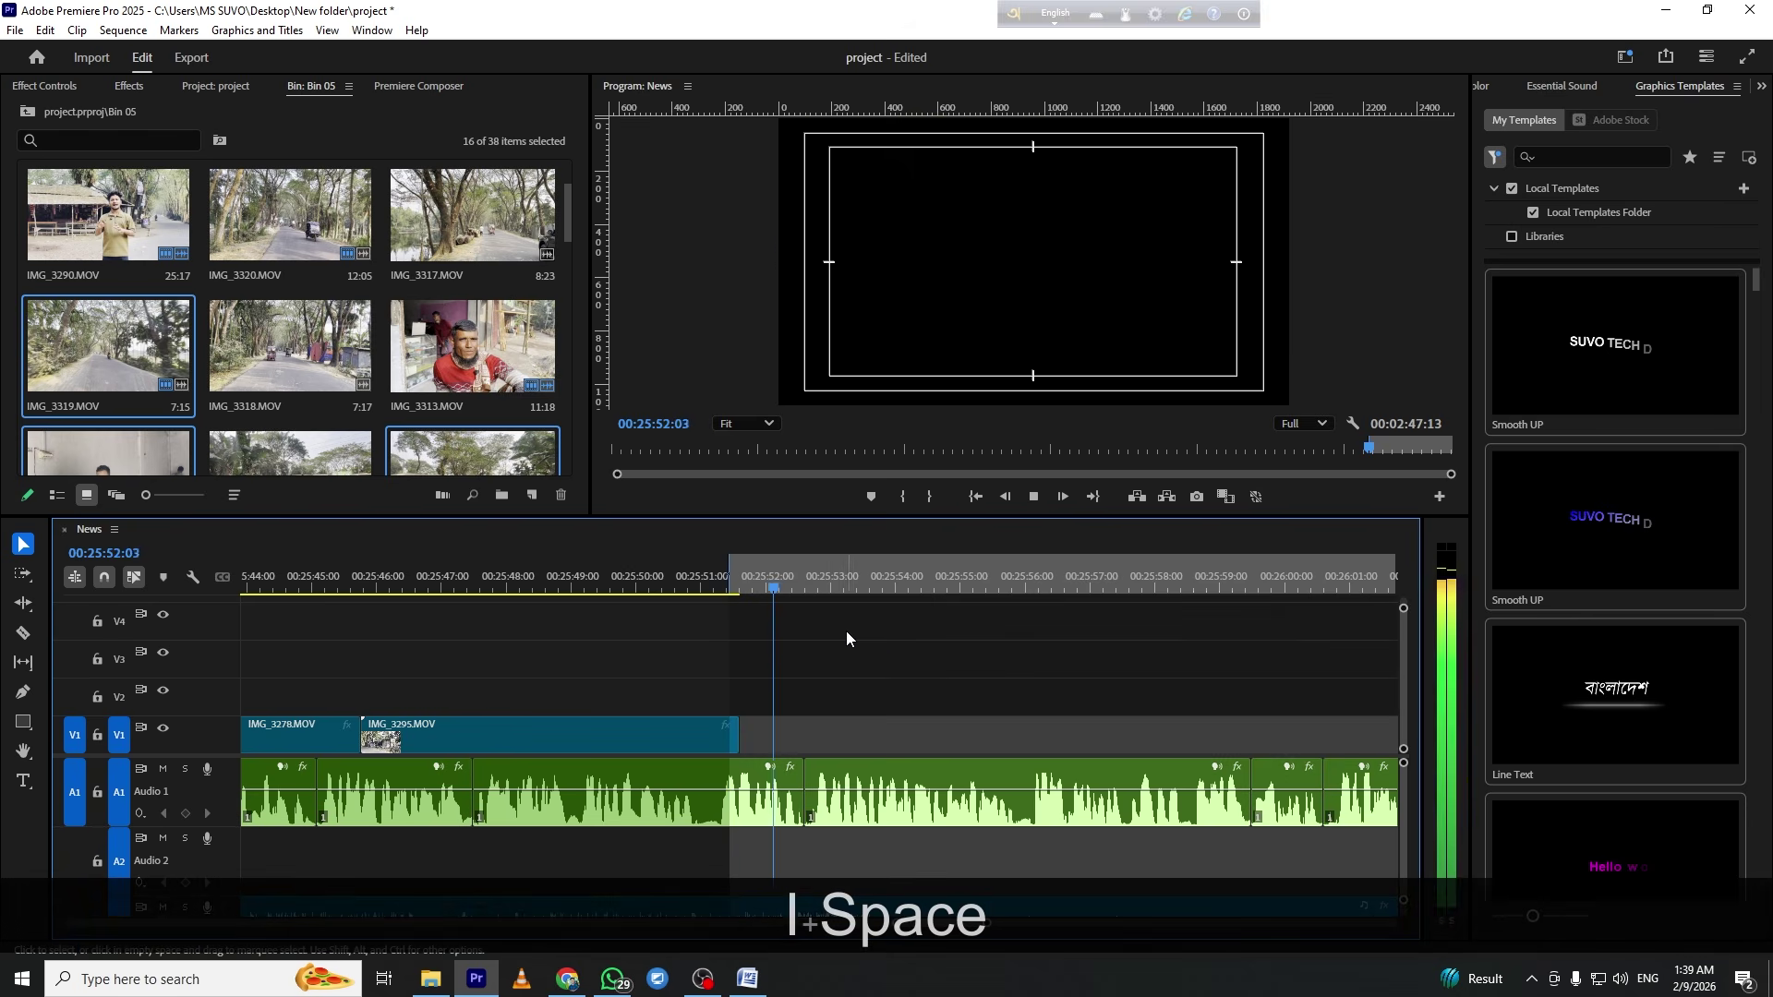
pyautogui.press('space')
pyautogui.hotkey('ctrl', 'z')
# Add a text graphic reading "সাল ২০০১" on V1 directly after IMG_3295.MOV
pyautogui.click(739, 589)
pyautogui.press('t')
pyautogui.click(944, 273)
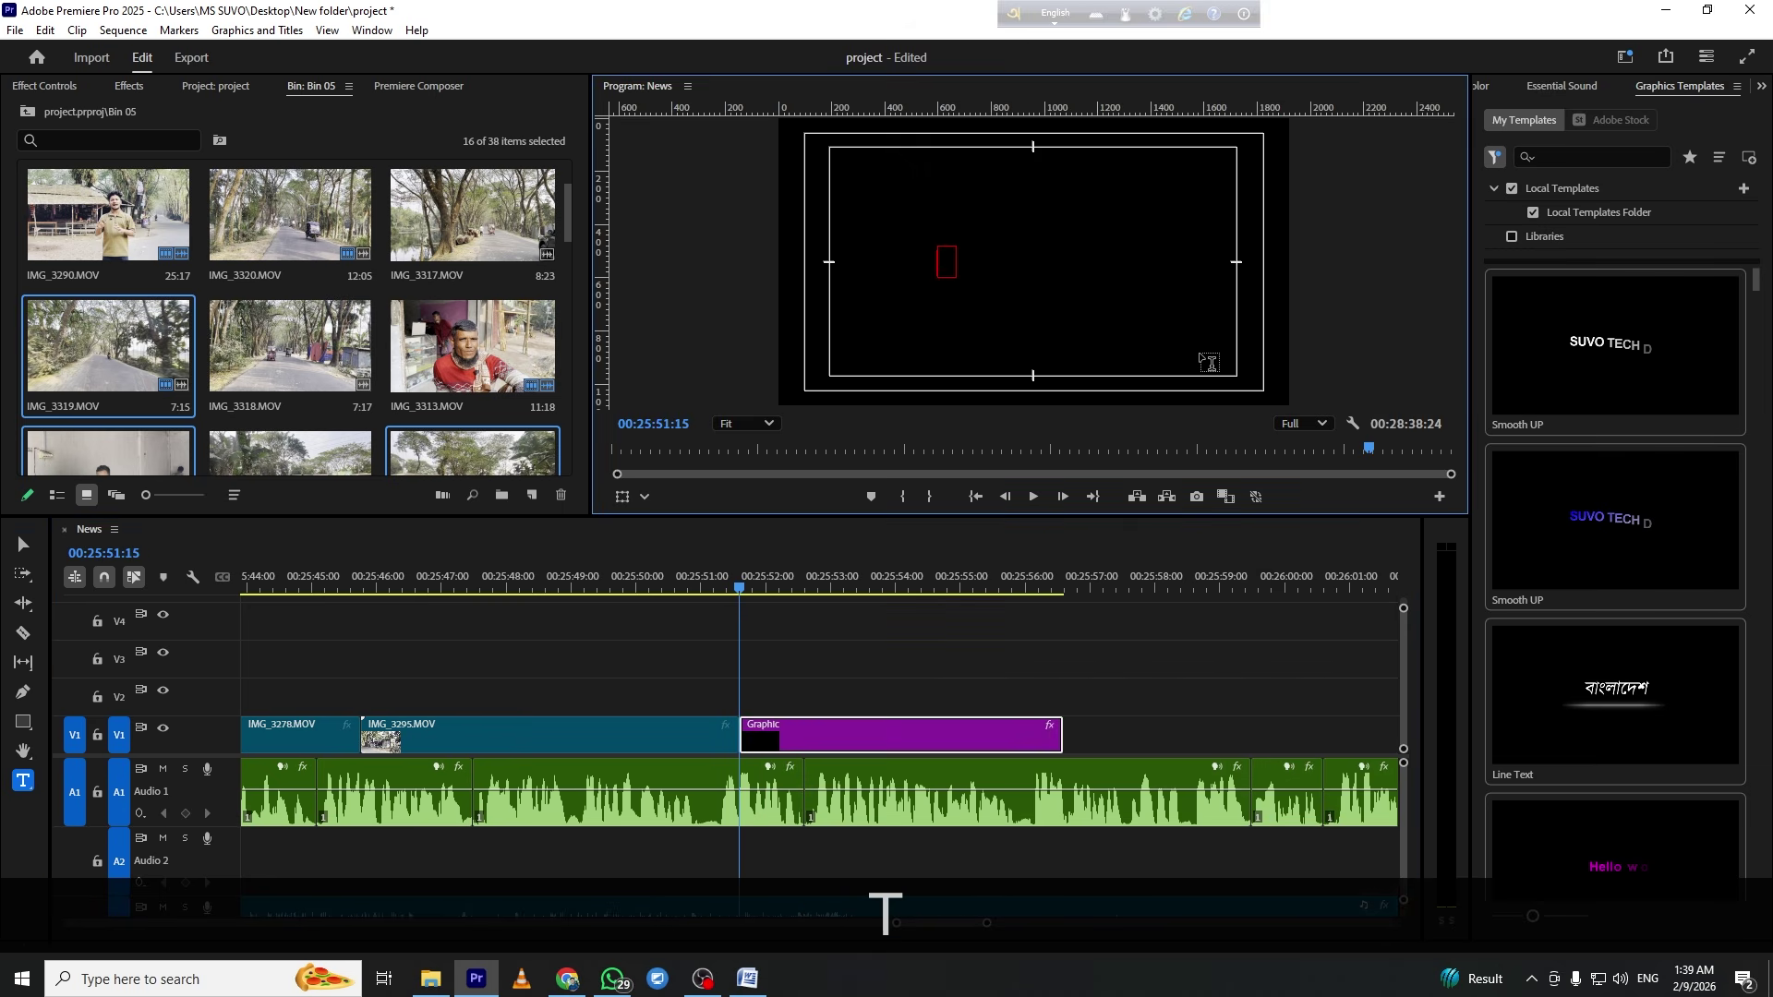
pyautogui.press('BackSpace')
pyautogui.write('sal')
pyautogui.press('space')
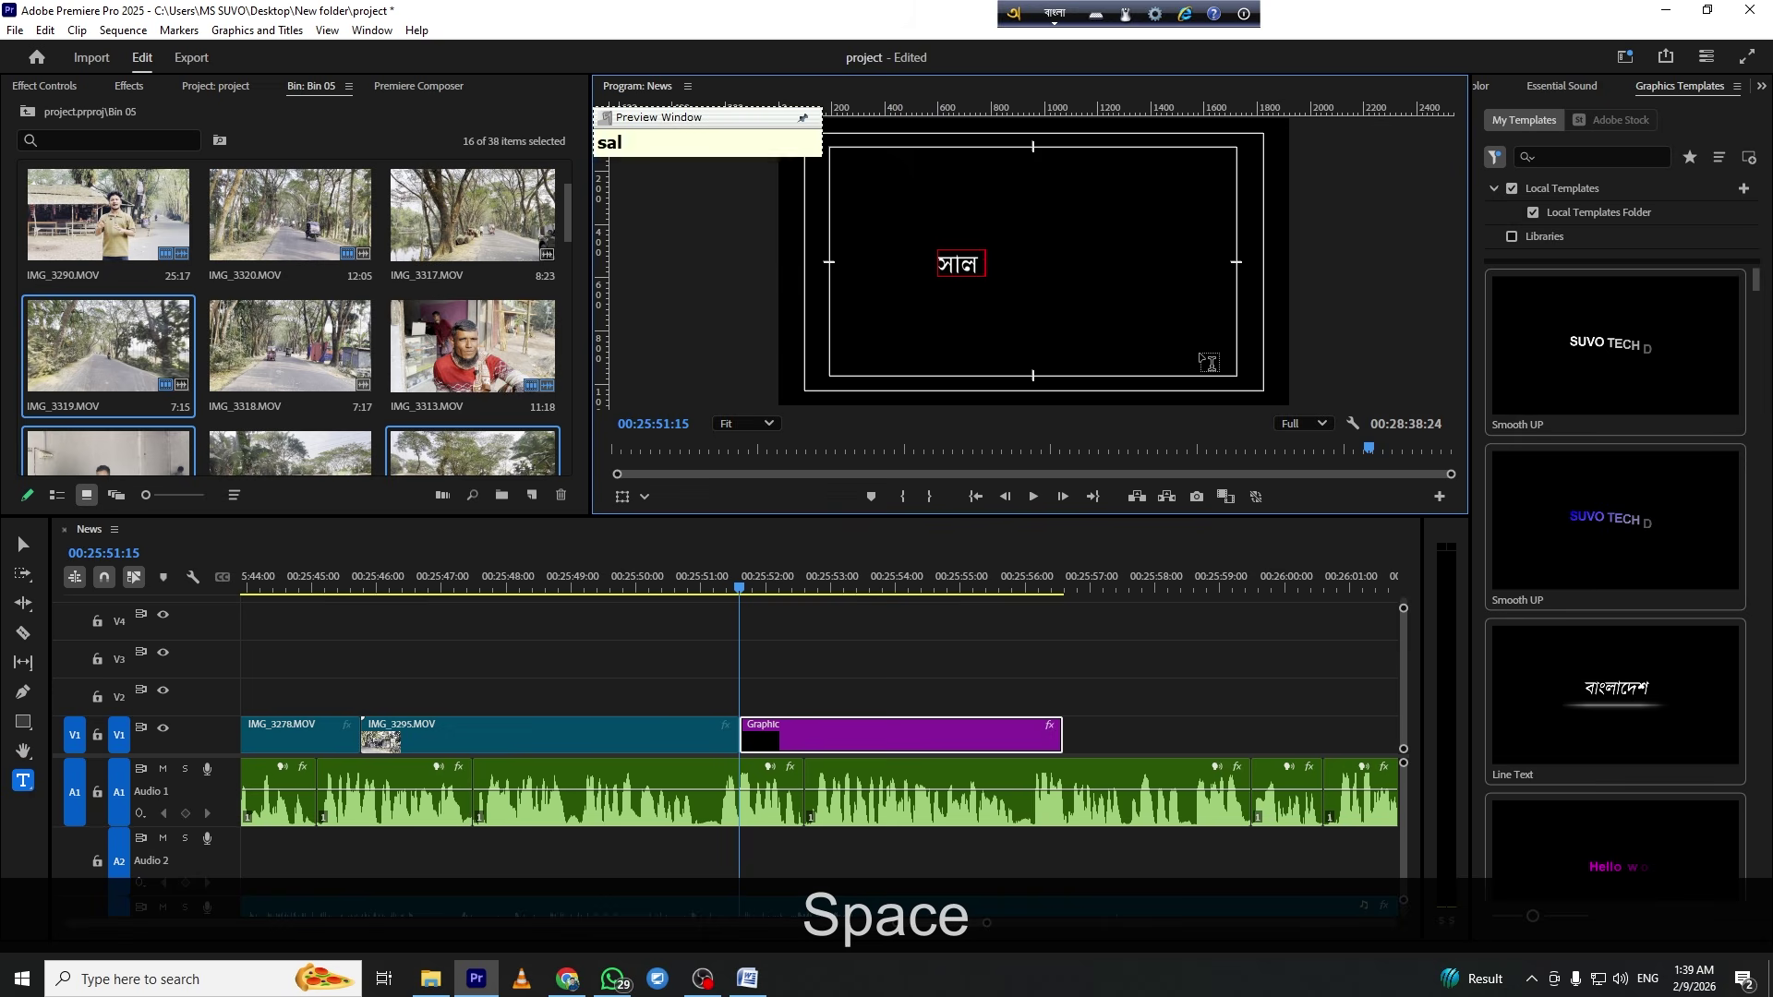
pyautogui.press('BackSpace')
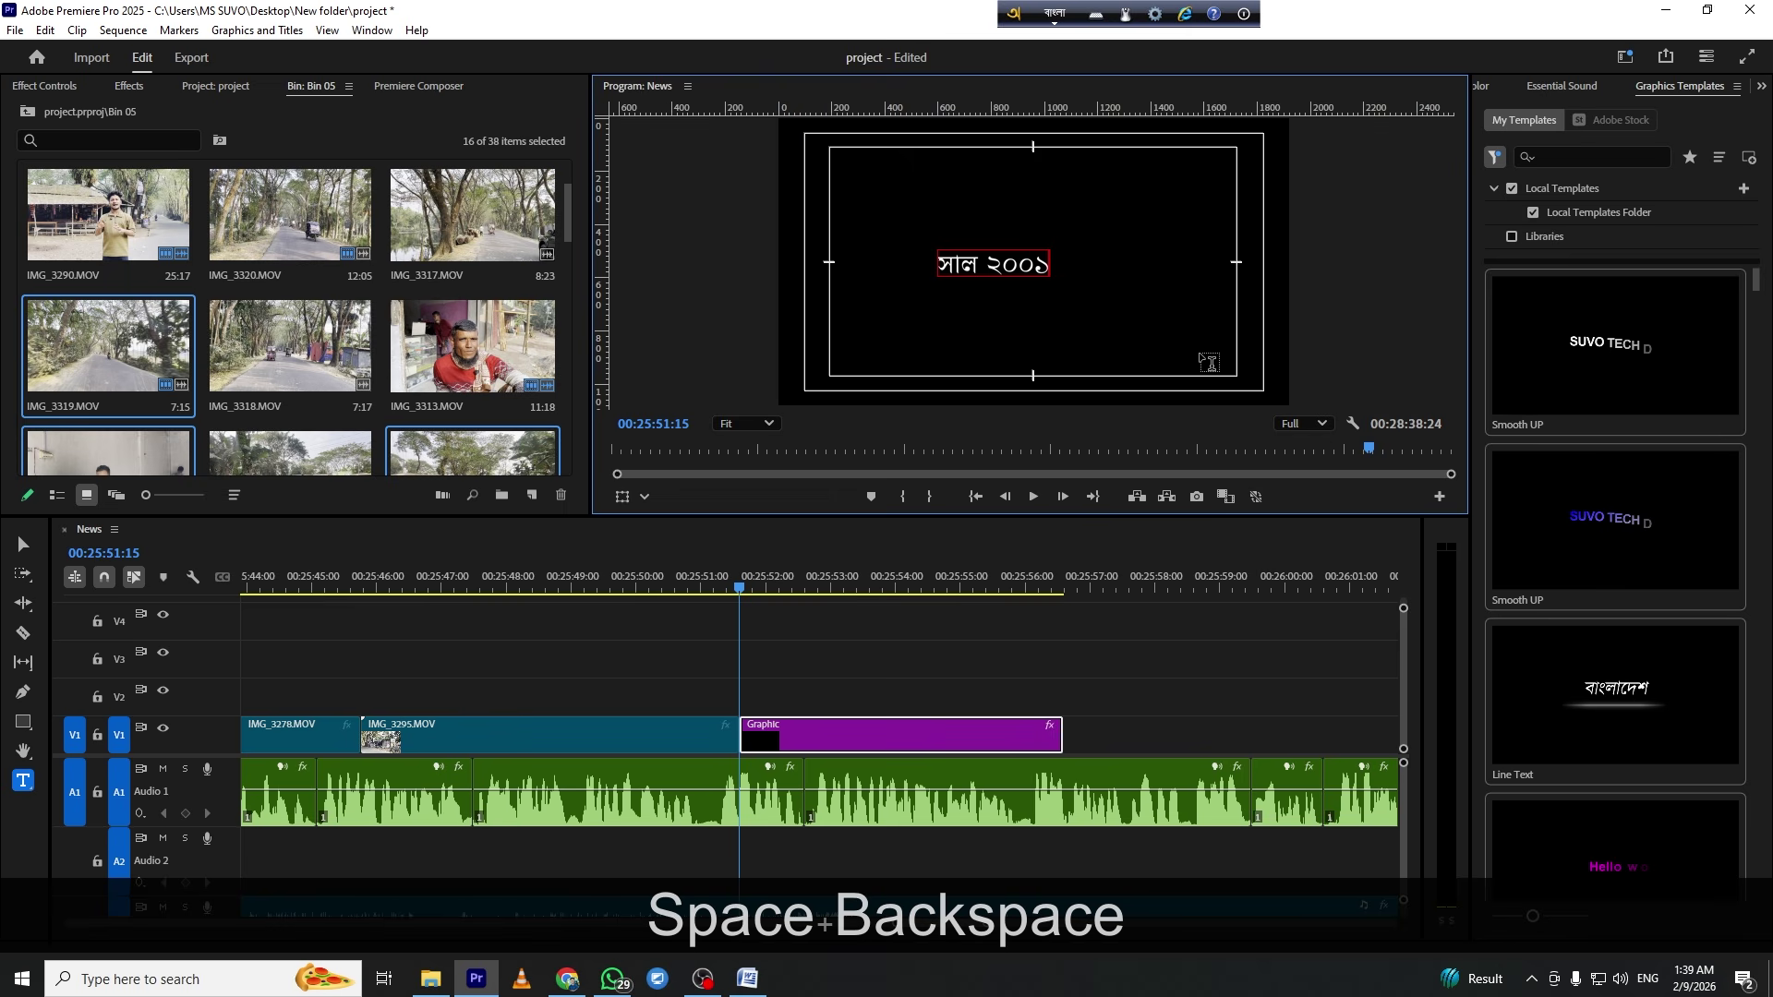
pyautogui.press('v')
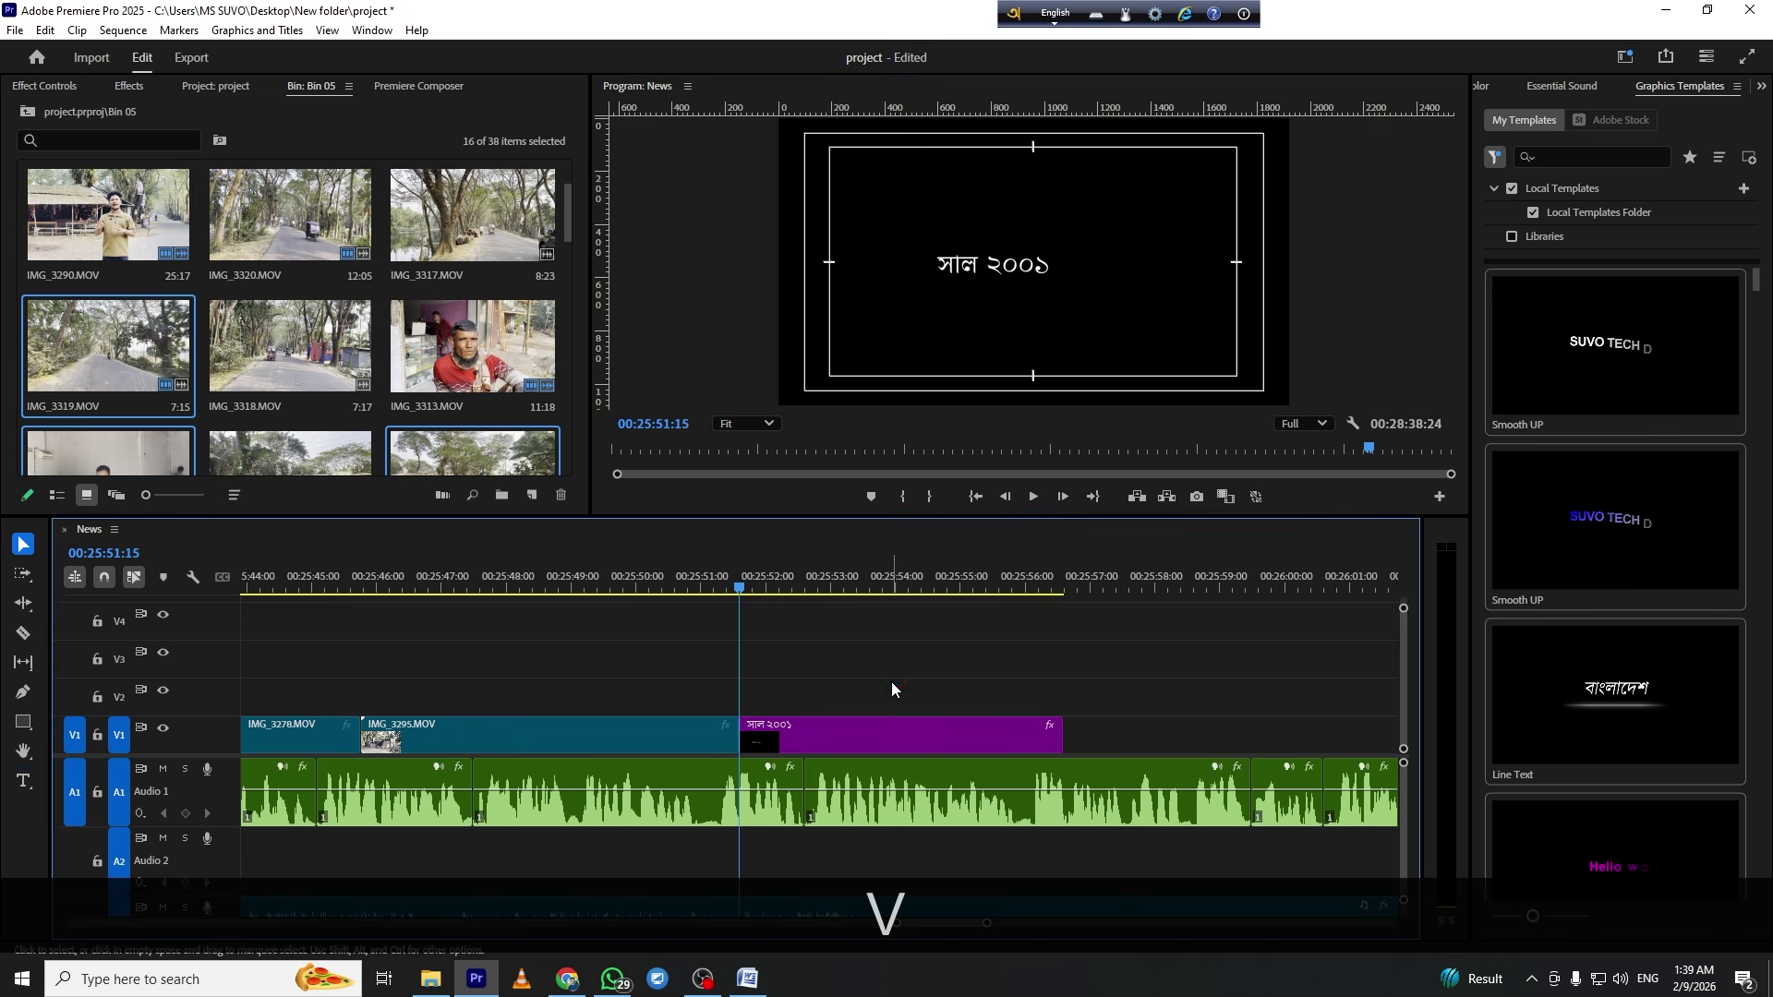
# Enlarge and center the সাল ২০০১ title in the frame, and add a Cross Dissolve to both of its ends
pyautogui.click(998, 277)
pyautogui.moveTo(1078, 298); pyautogui.dragTo(1149, 294)
pyautogui.click(1065, 198)
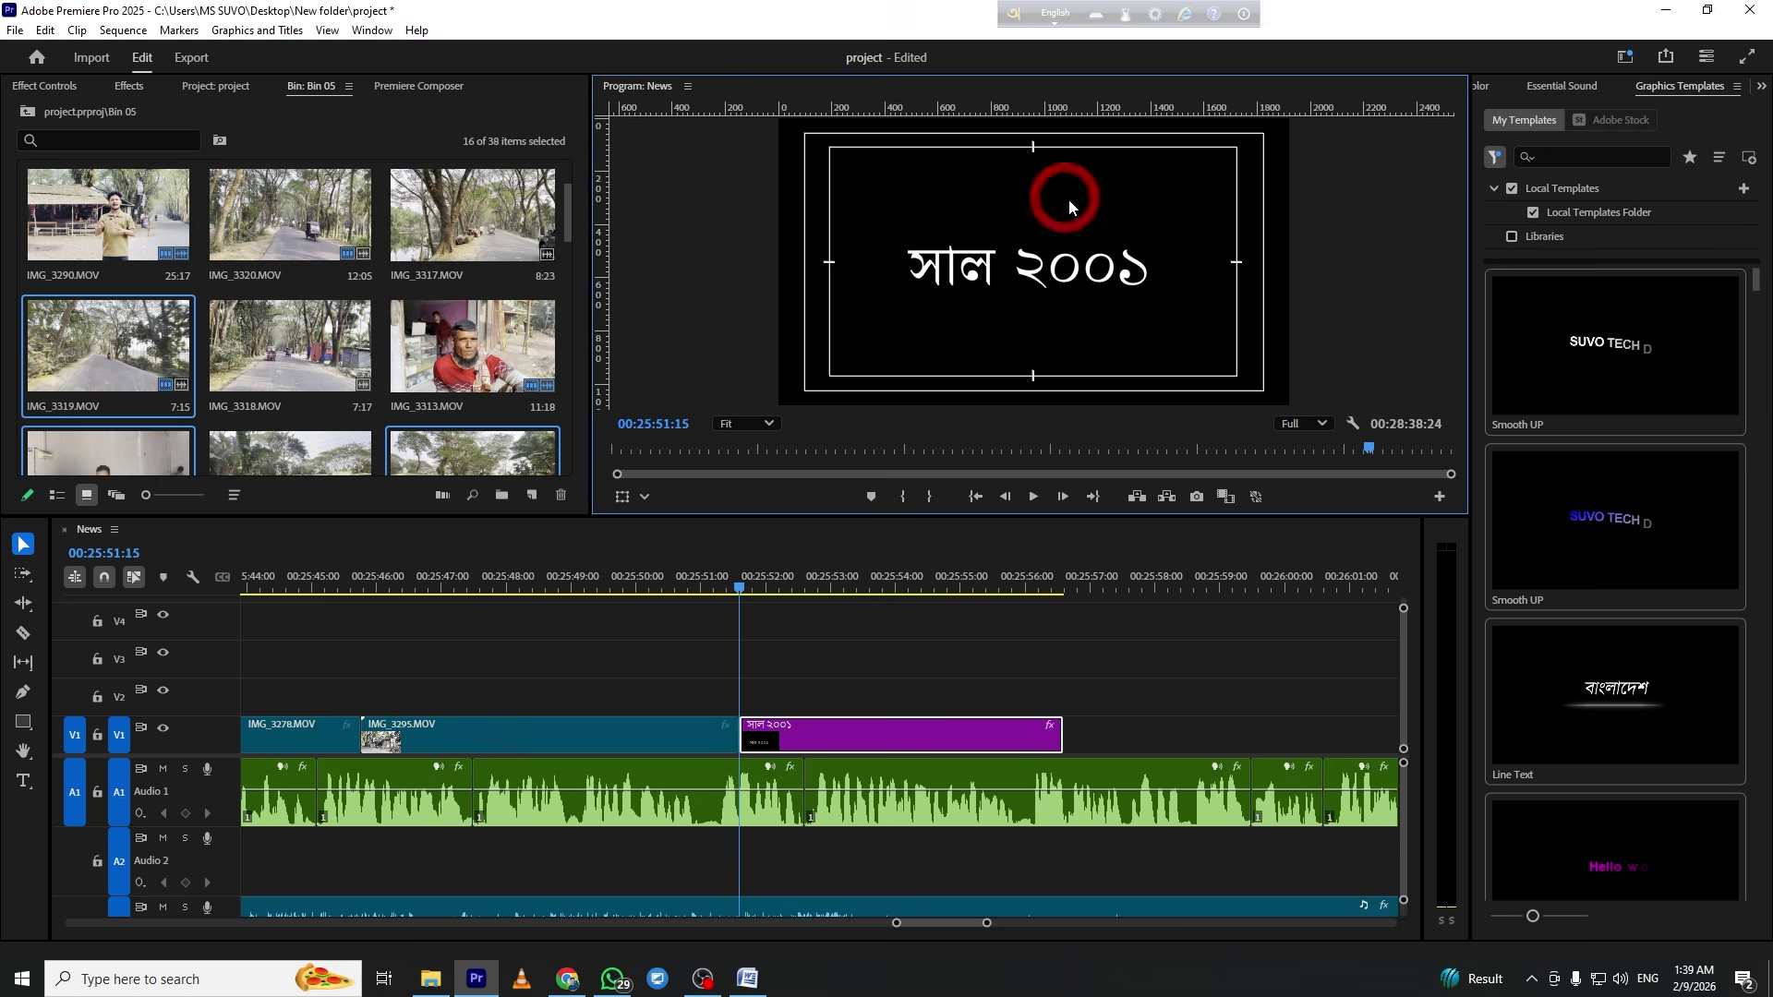
pyautogui.press('space')
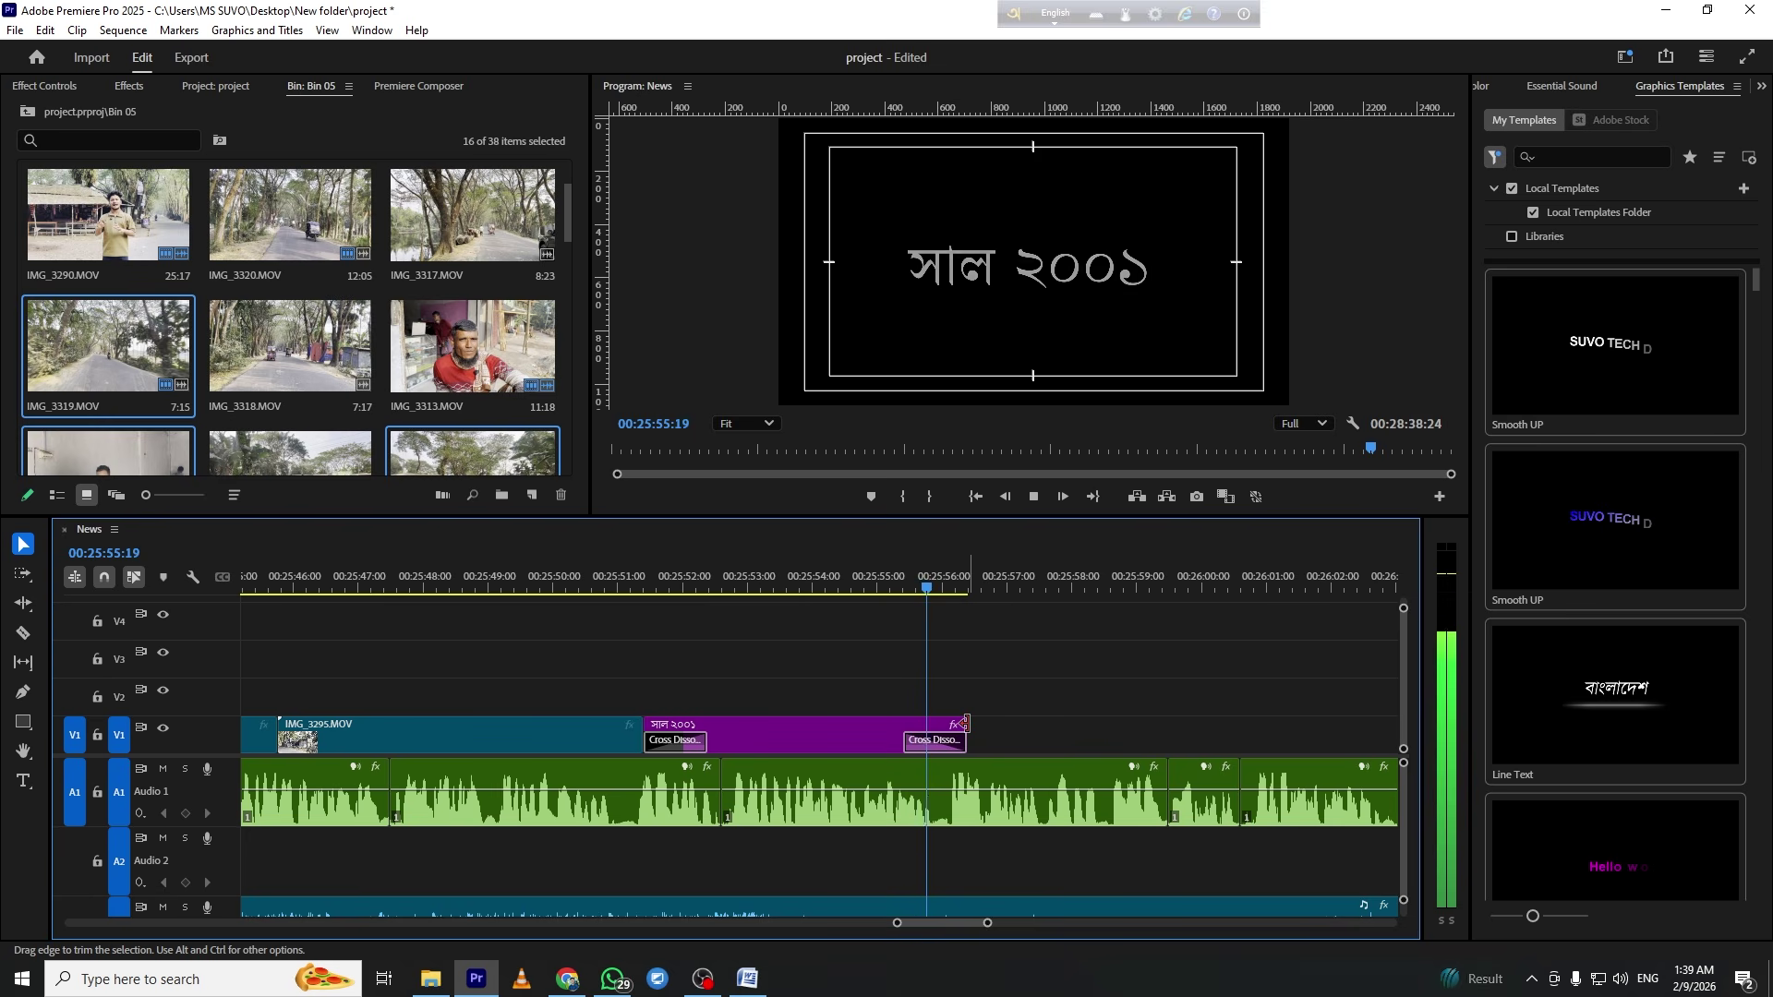
# Shorten the সাল ২০০১ title to end at about 00:25:55:17 and save the project
pyautogui.moveTo(965, 723); pyautogui.dragTo(920, 724)
pyautogui.click(982, 641)
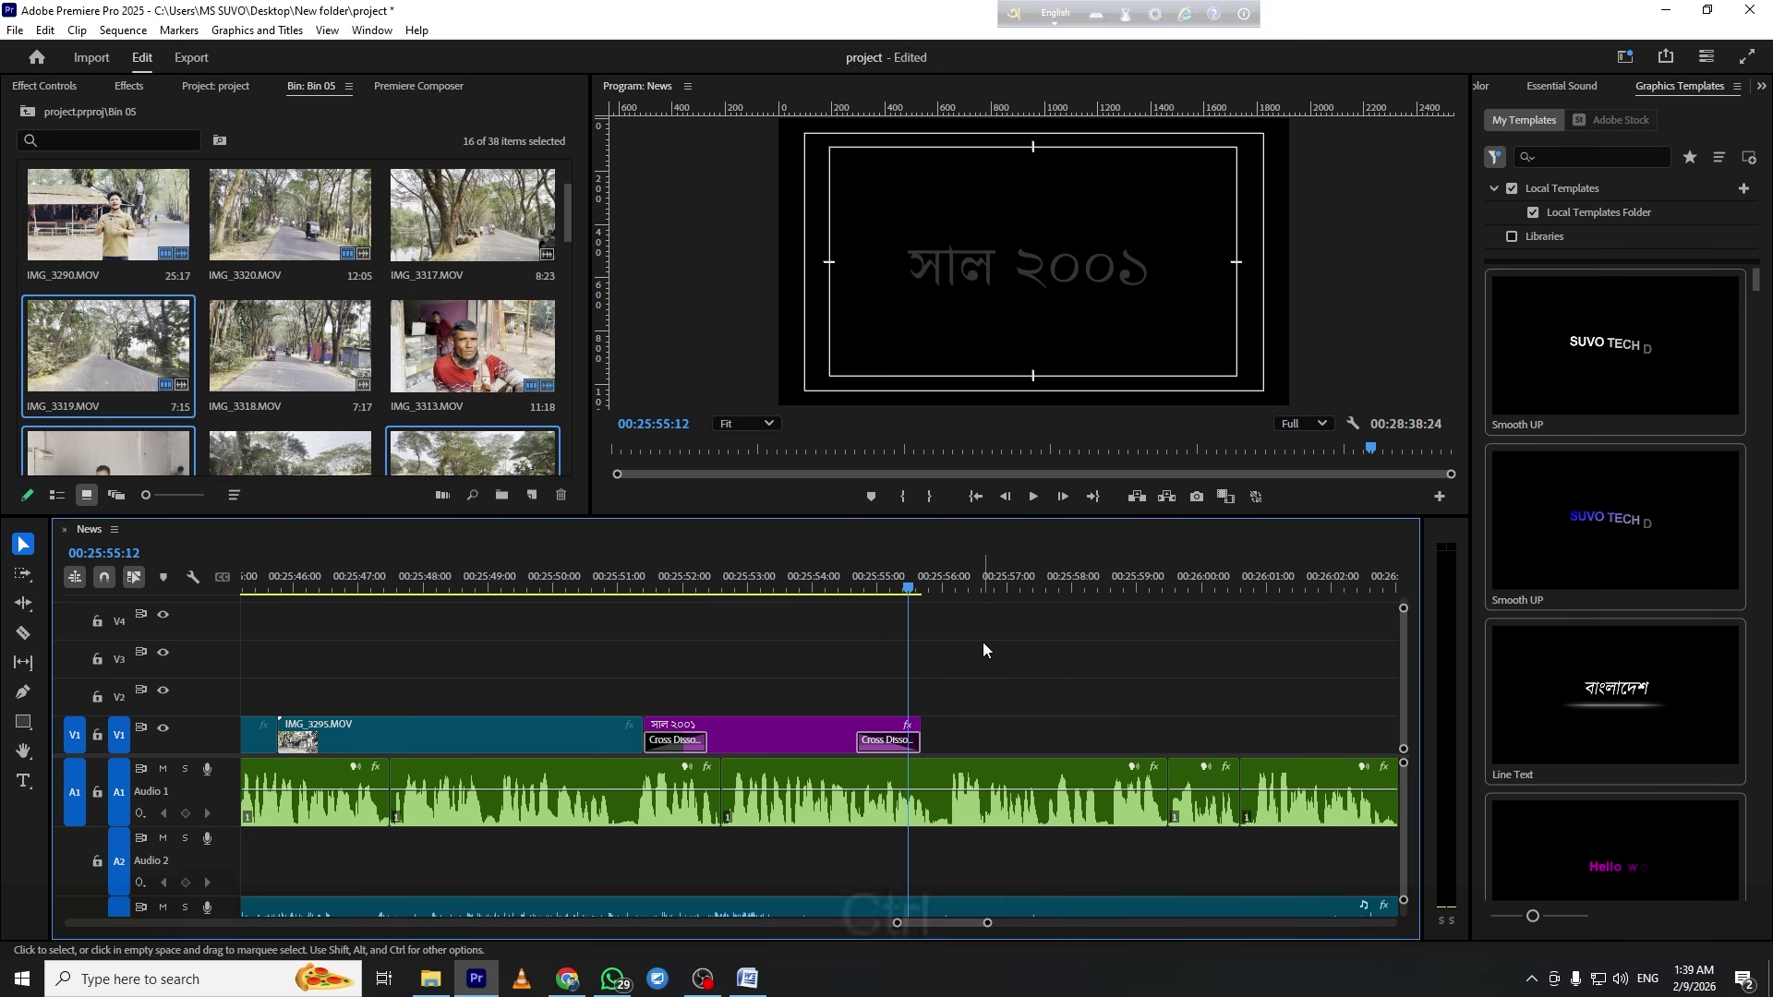
pyautogui.hotkey('ctrl', 's')
pyautogui.click(780, 625)
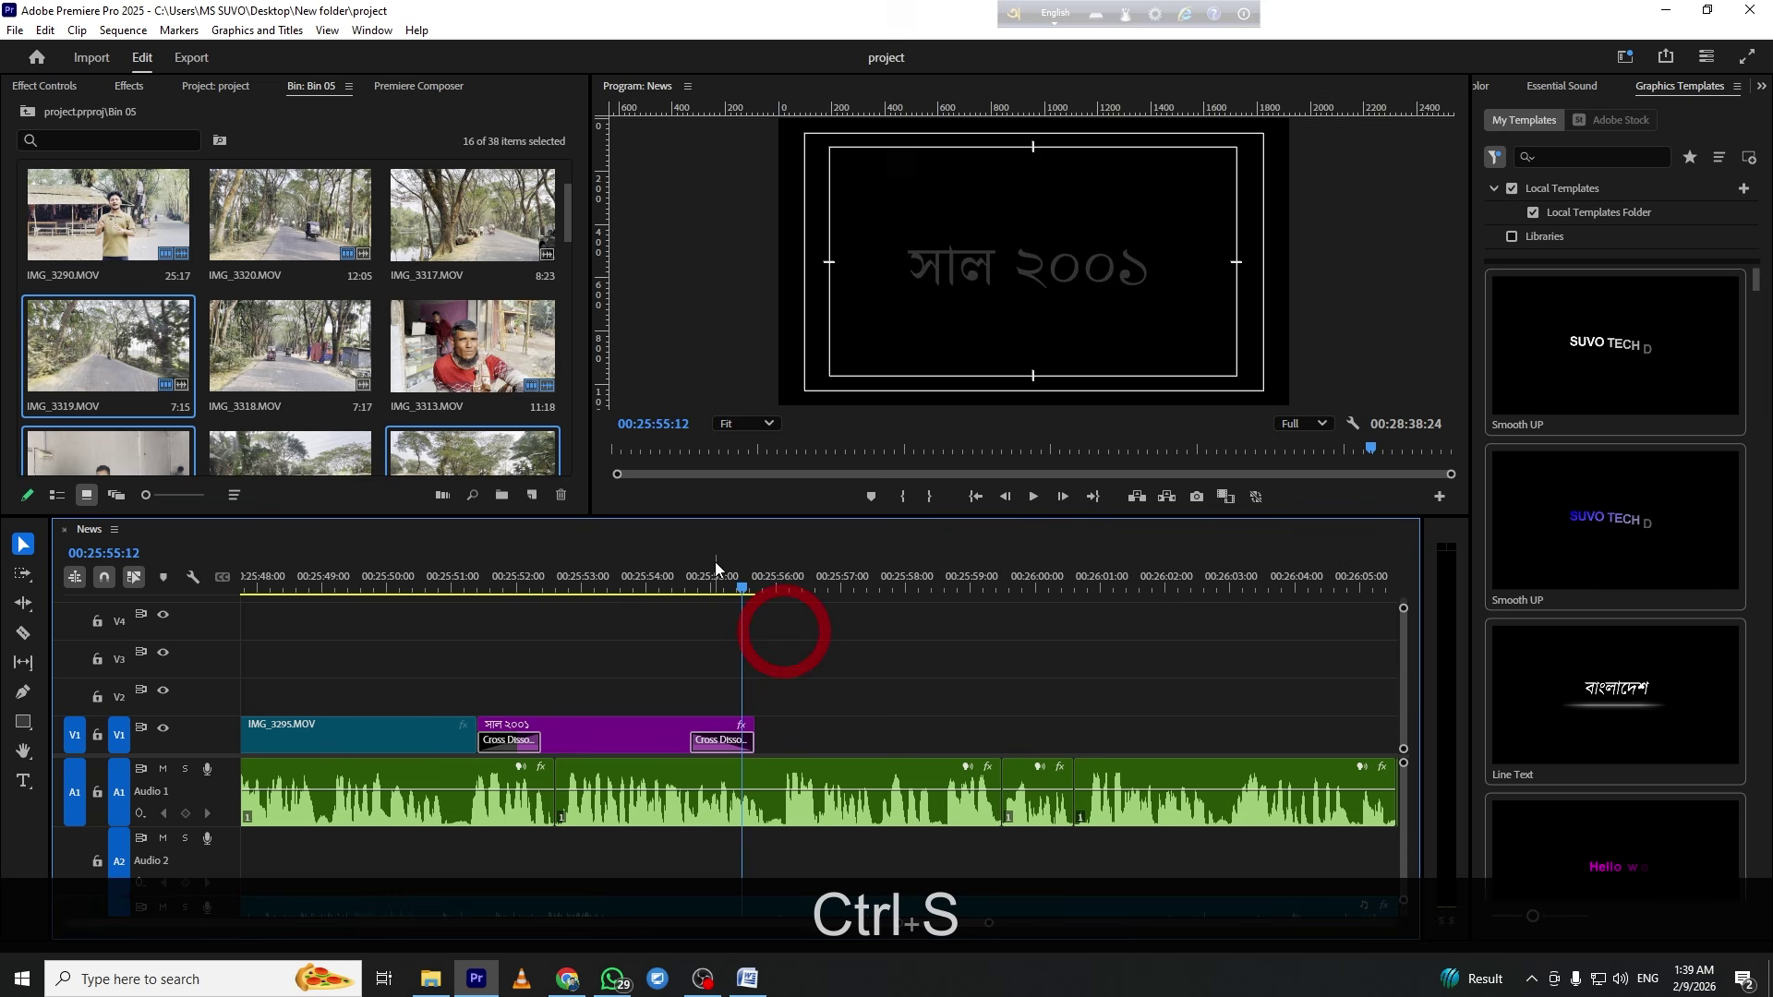
# Review the whole News sequence around the V1 gap after the সাল ২০০১ title, and browse the Bin 05 footage
pyautogui.press('-')
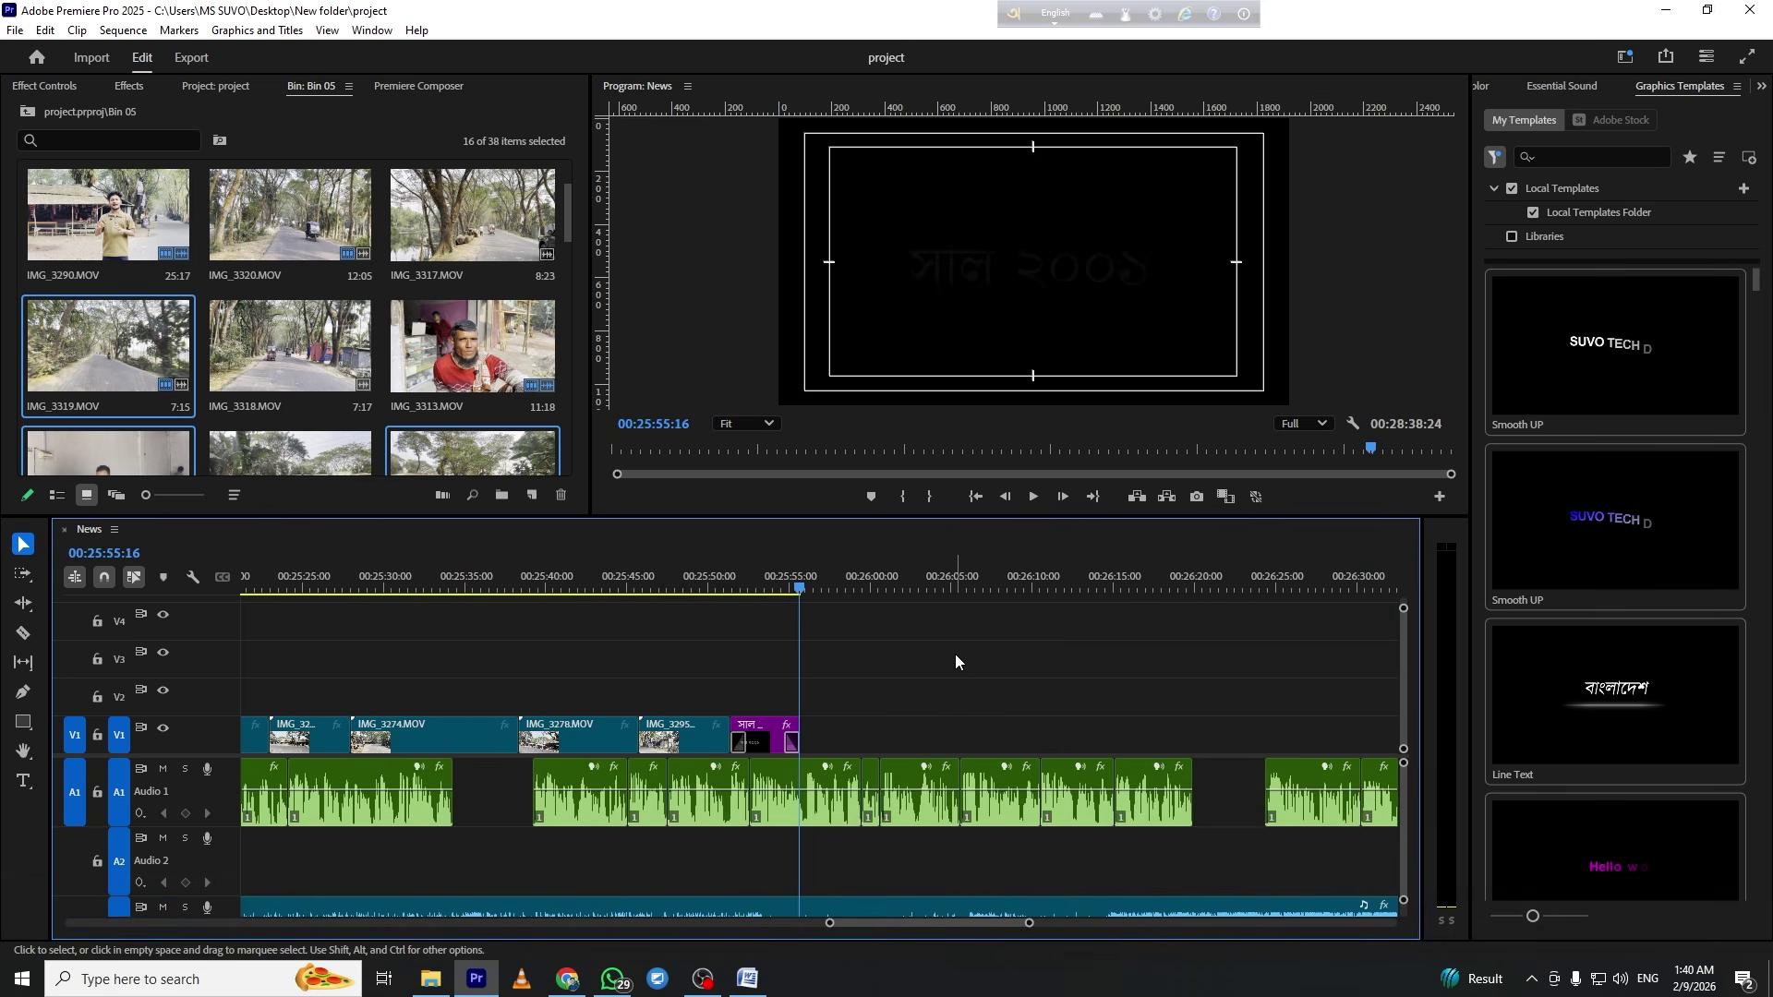
pyautogui.press('-')
pyautogui.press('-')
pyautogui.press('=')
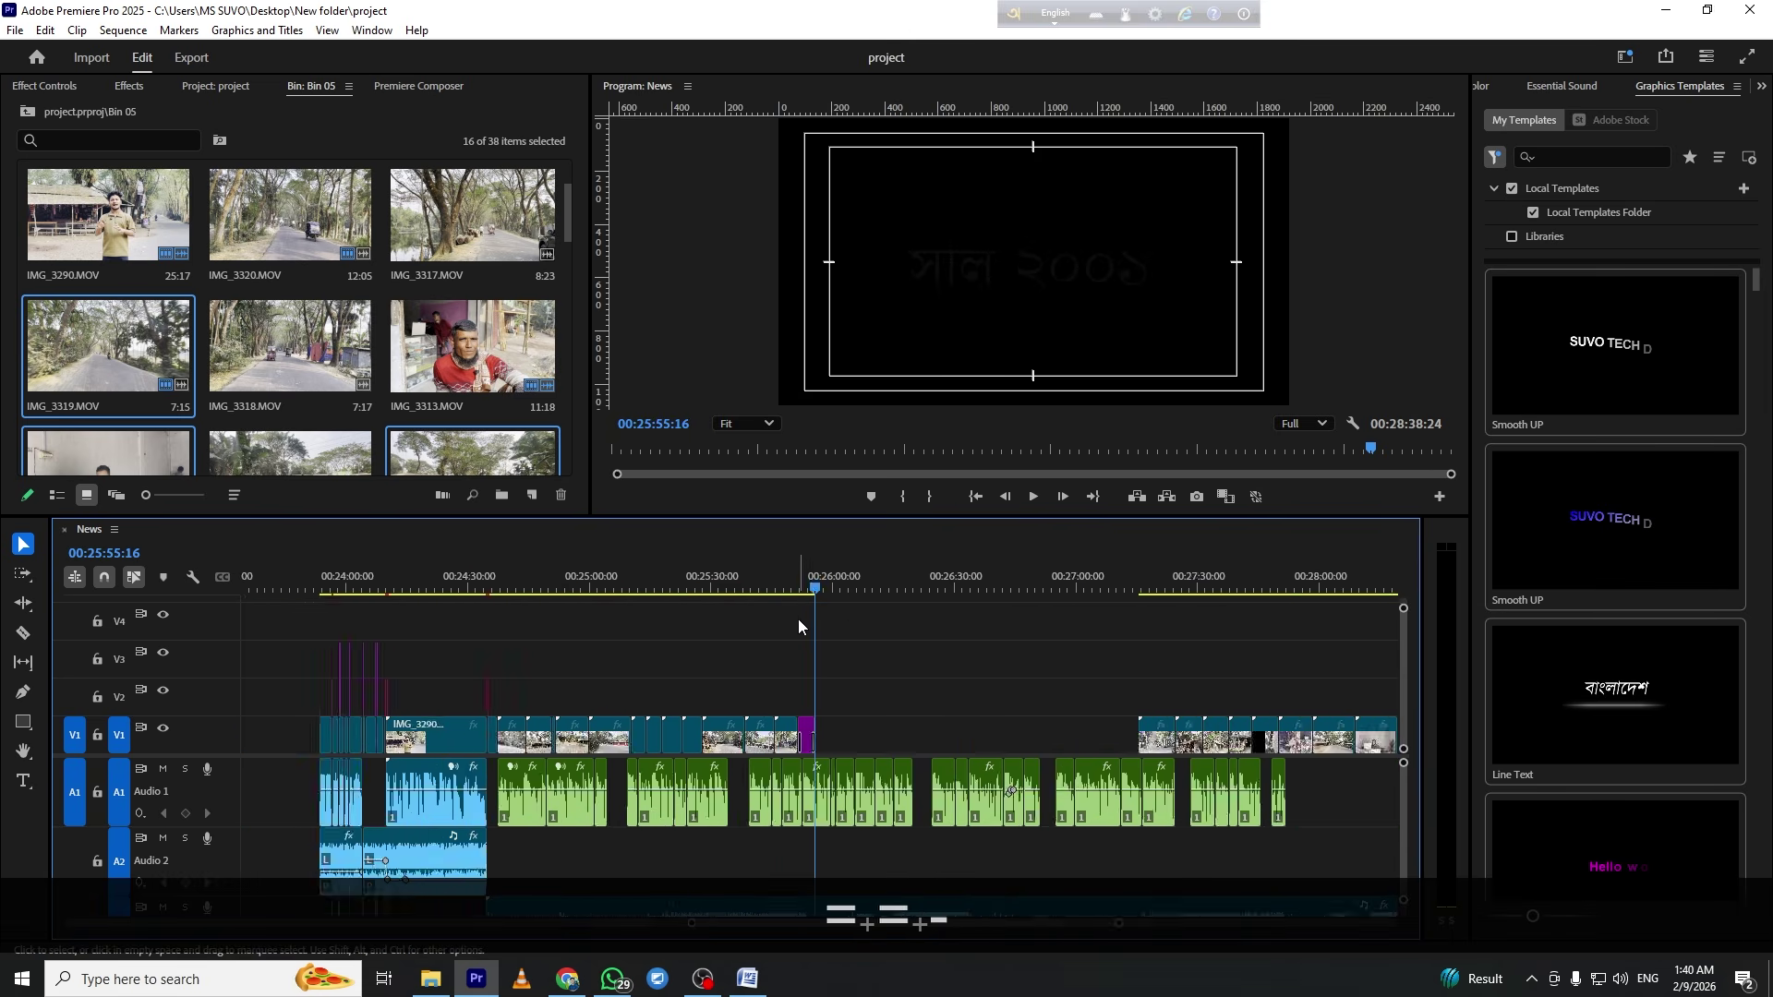
pyautogui.press('-')
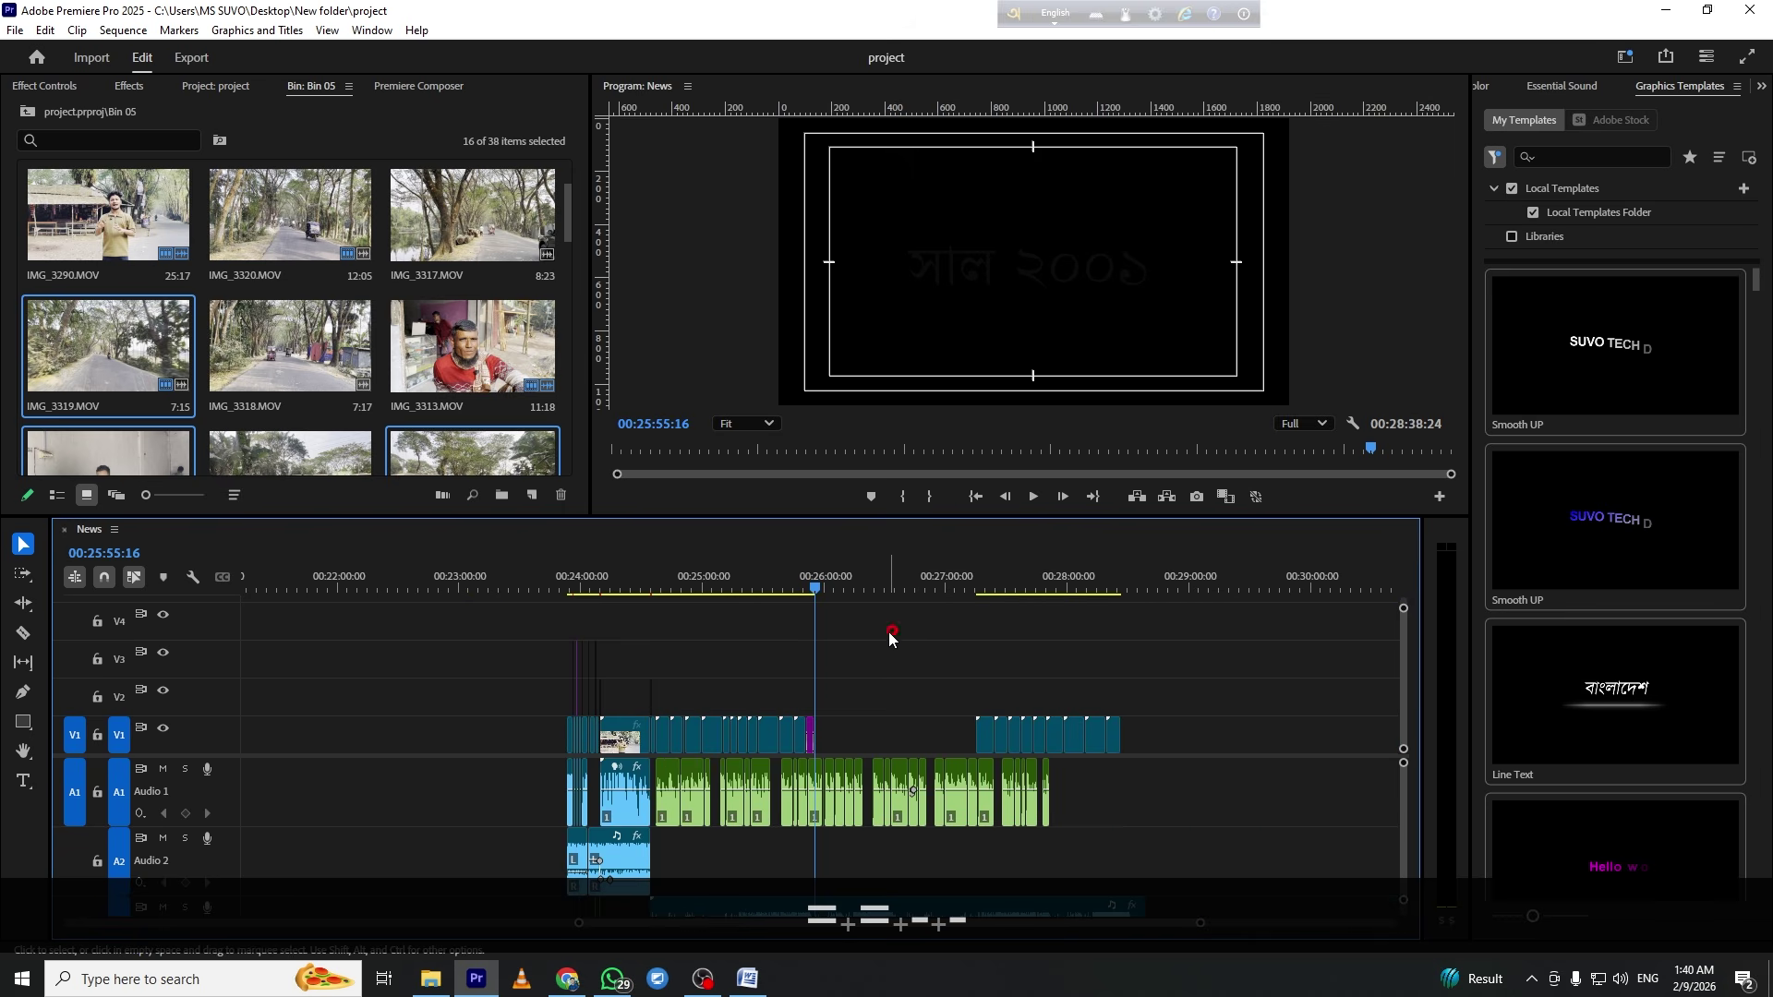
pyautogui.scroll(-3, 435, 406)
pyautogui.click(382, 406)
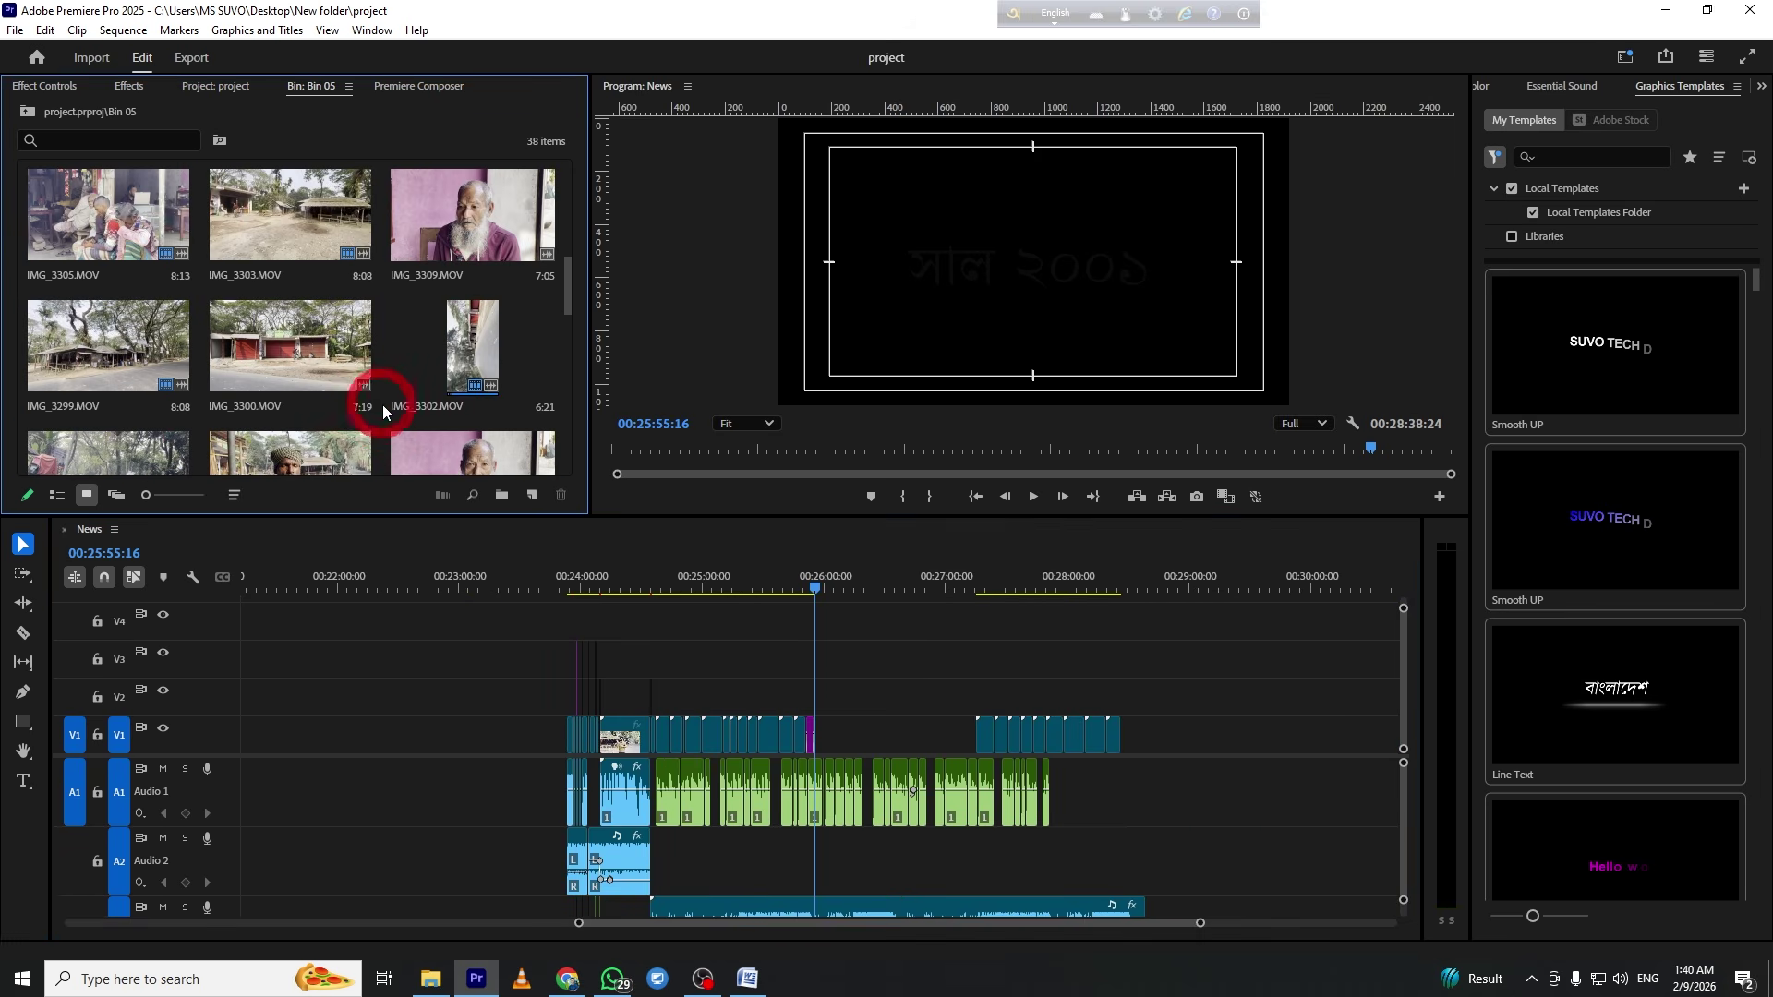
pyautogui.click(760, 583)
pyautogui.click(702, 583)
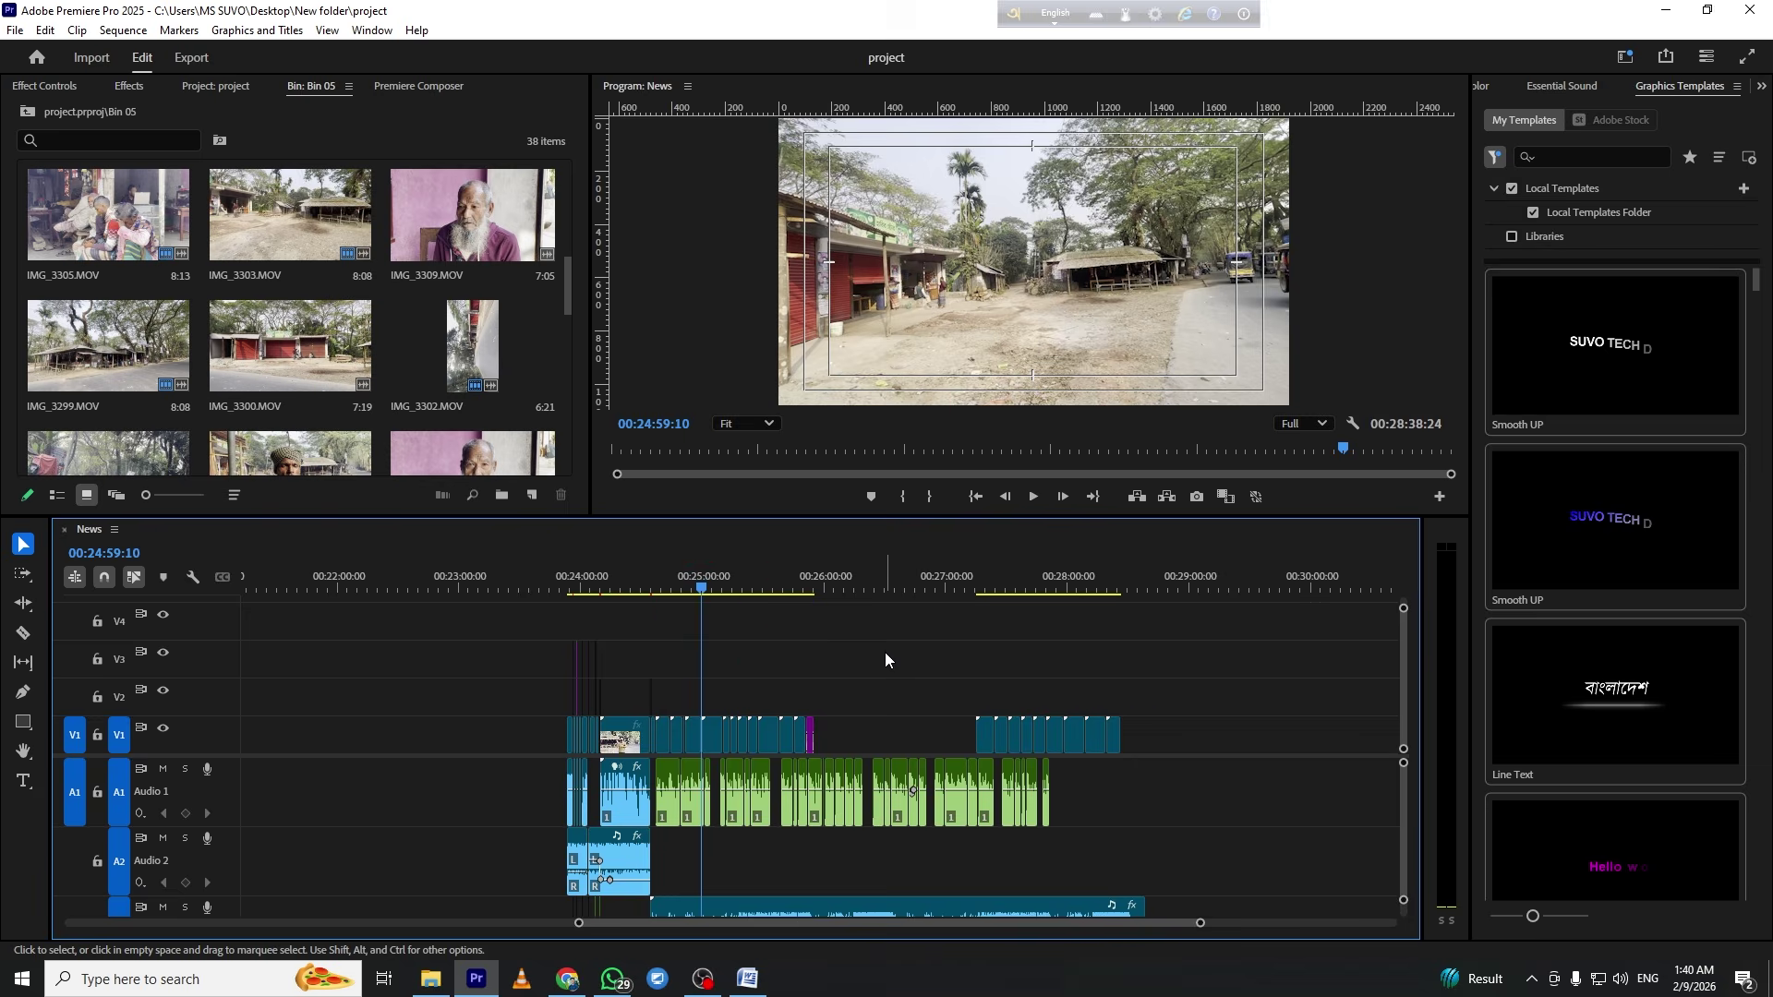
pyautogui.scroll(3, 884, 652)
pyautogui.click(825, 582)
pyautogui.moveTo(1159, 585); pyautogui.dragTo(884, 584)
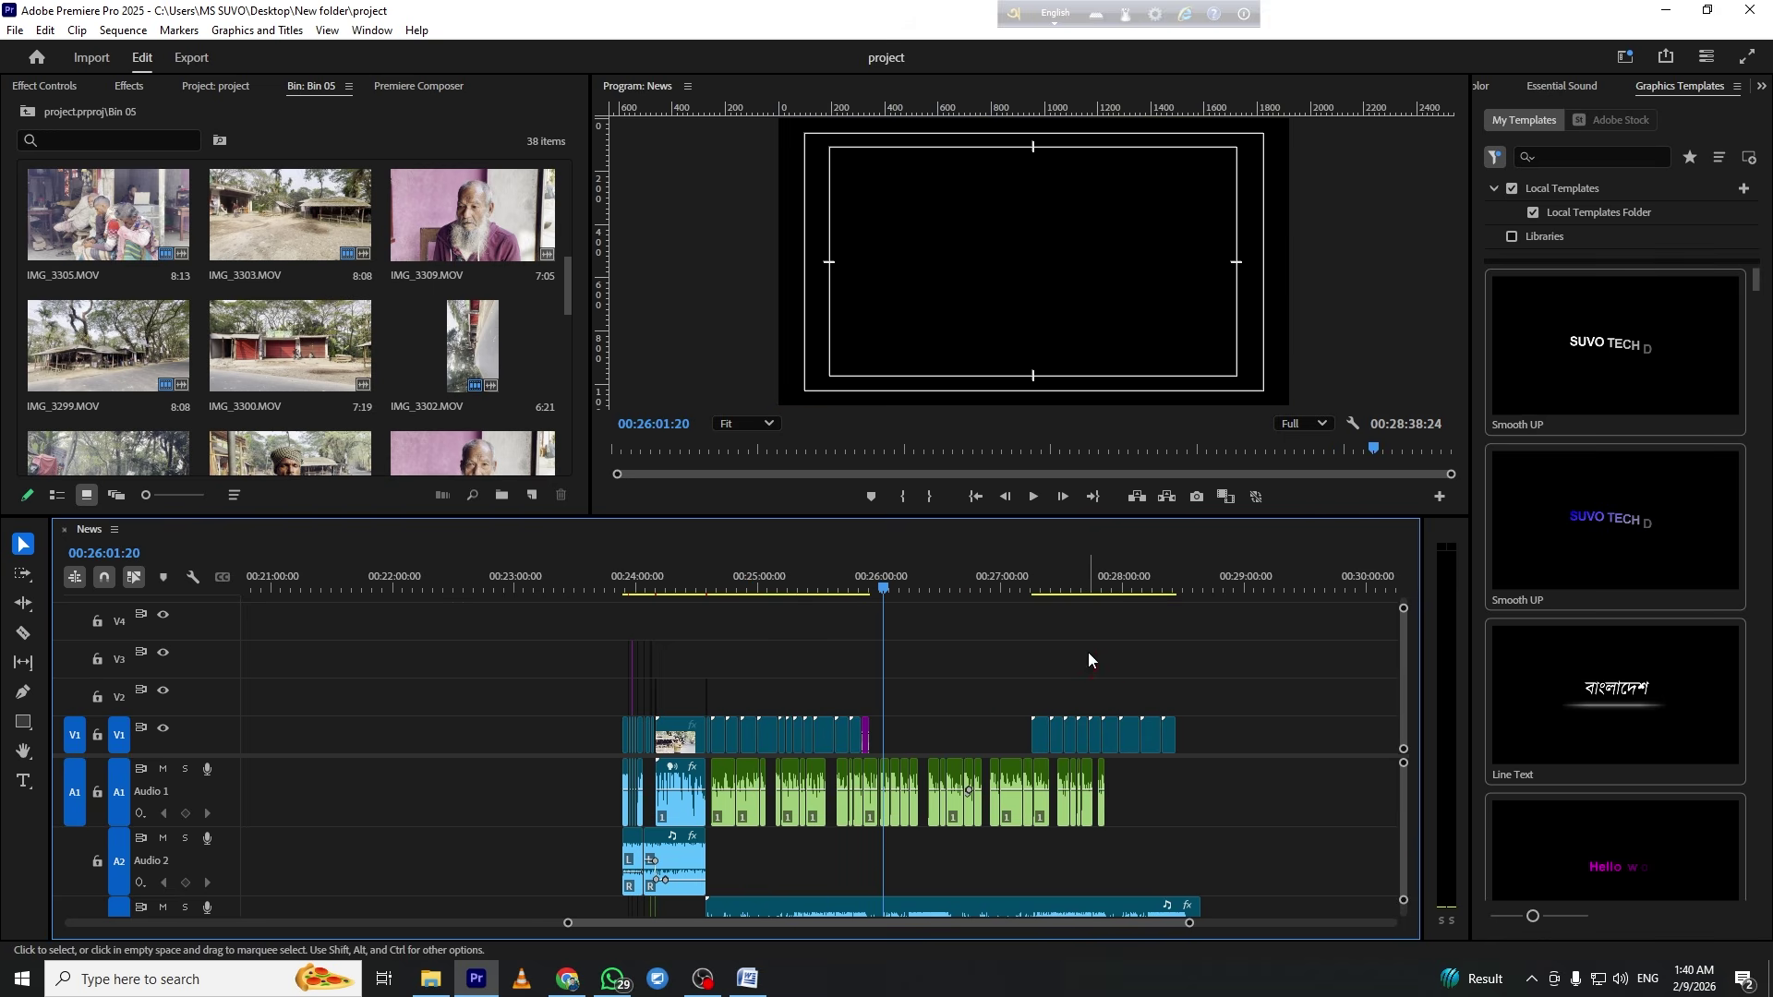
pyautogui.scroll(-9, 534, 414)
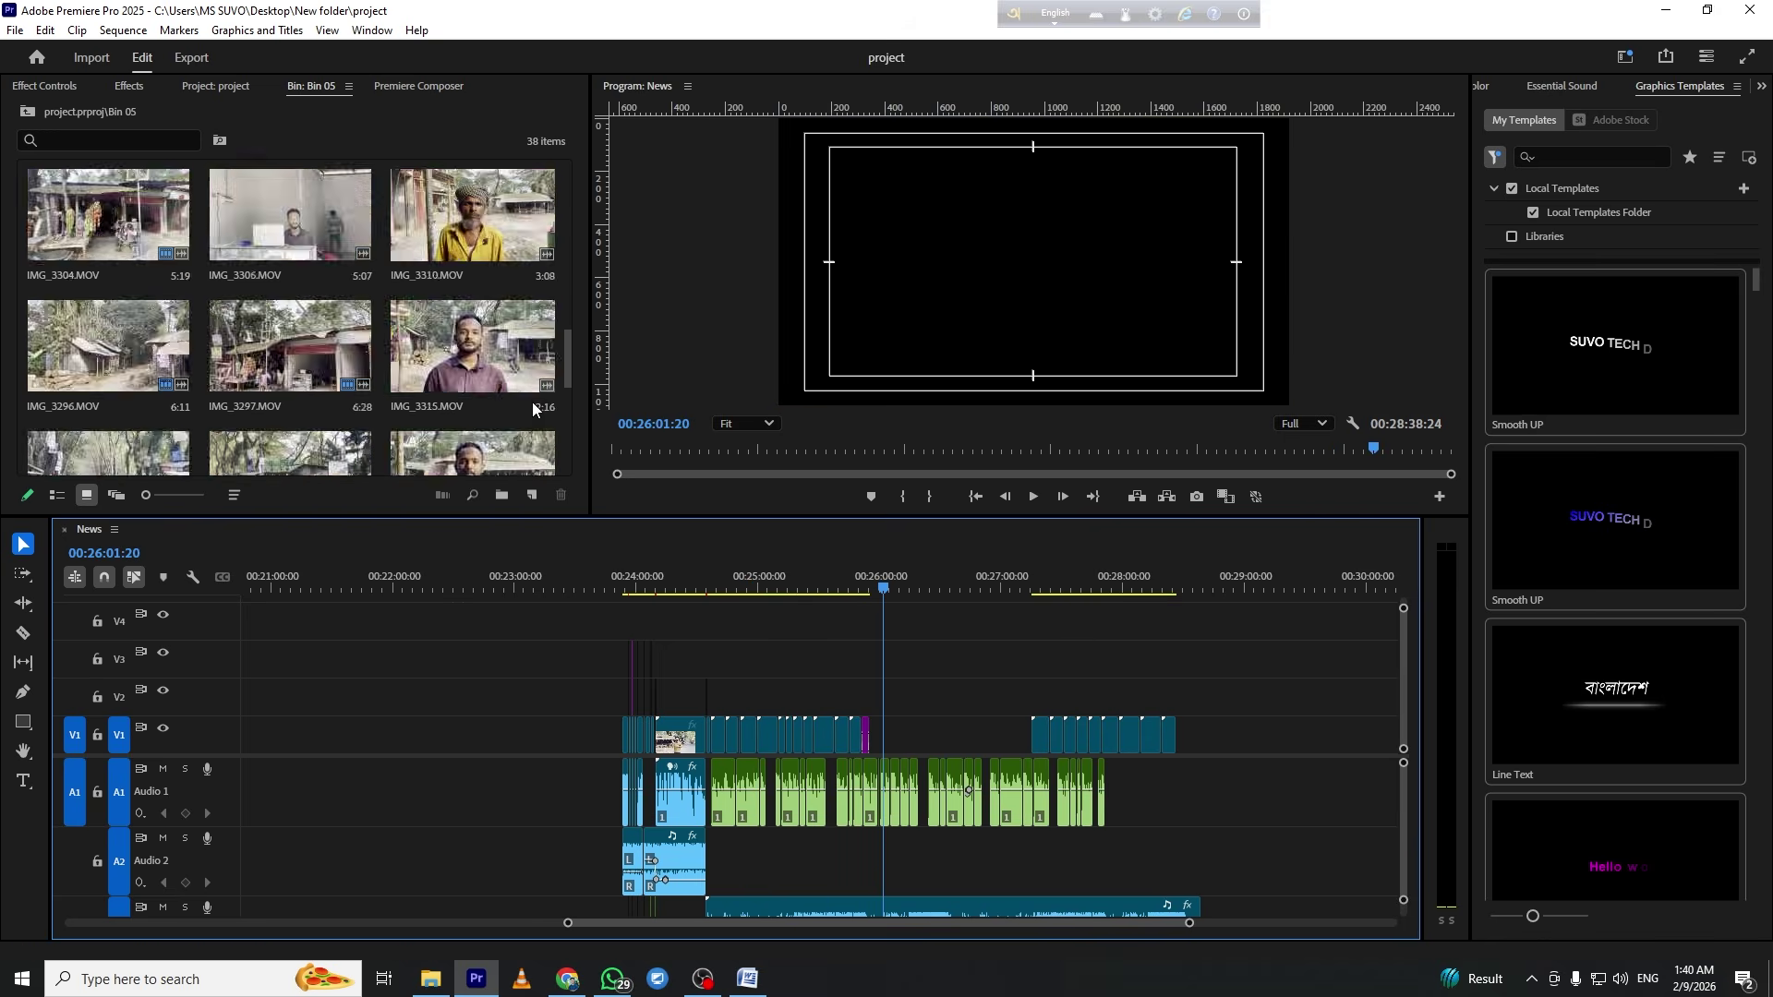
# Minimize Premiere Pro and the browser to reach the Windows desktop, and refresh the desktop
pyautogui.click(1673, 13)
pyautogui.hotkey('alt', 'Tab')
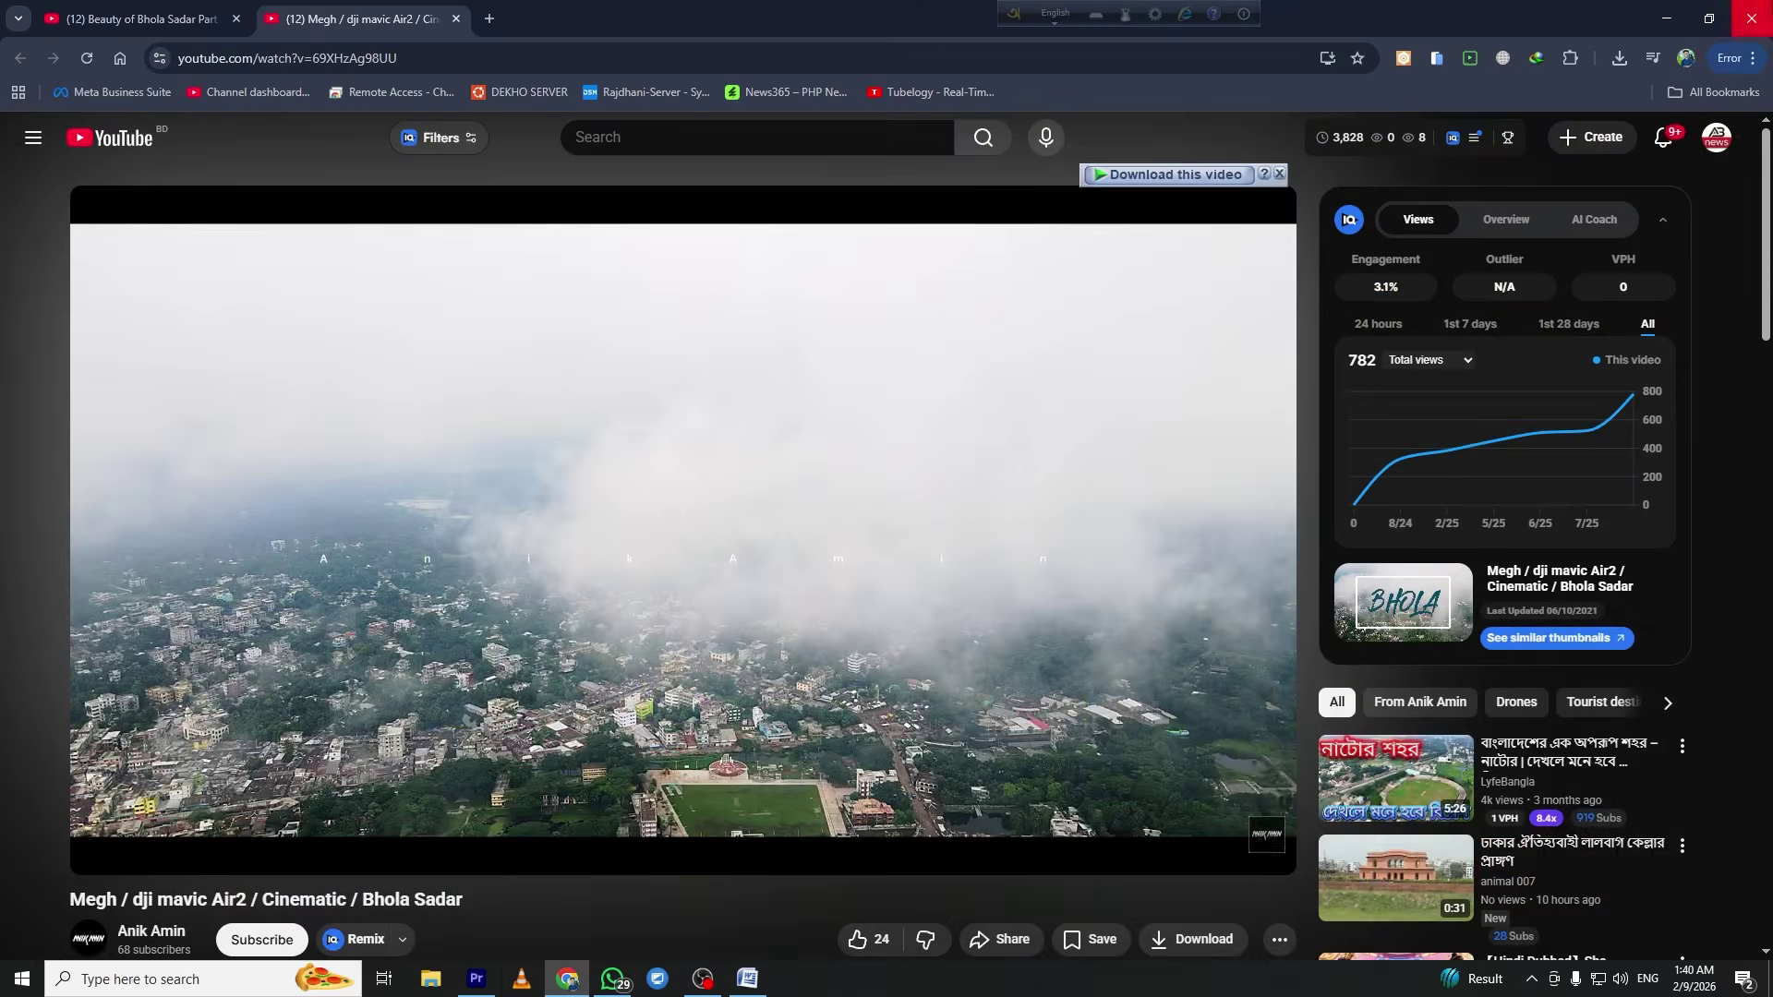
pyautogui.press('super+d')
pyautogui.rightClick(865, 293)
pyautogui.rightClick(1046, 313)
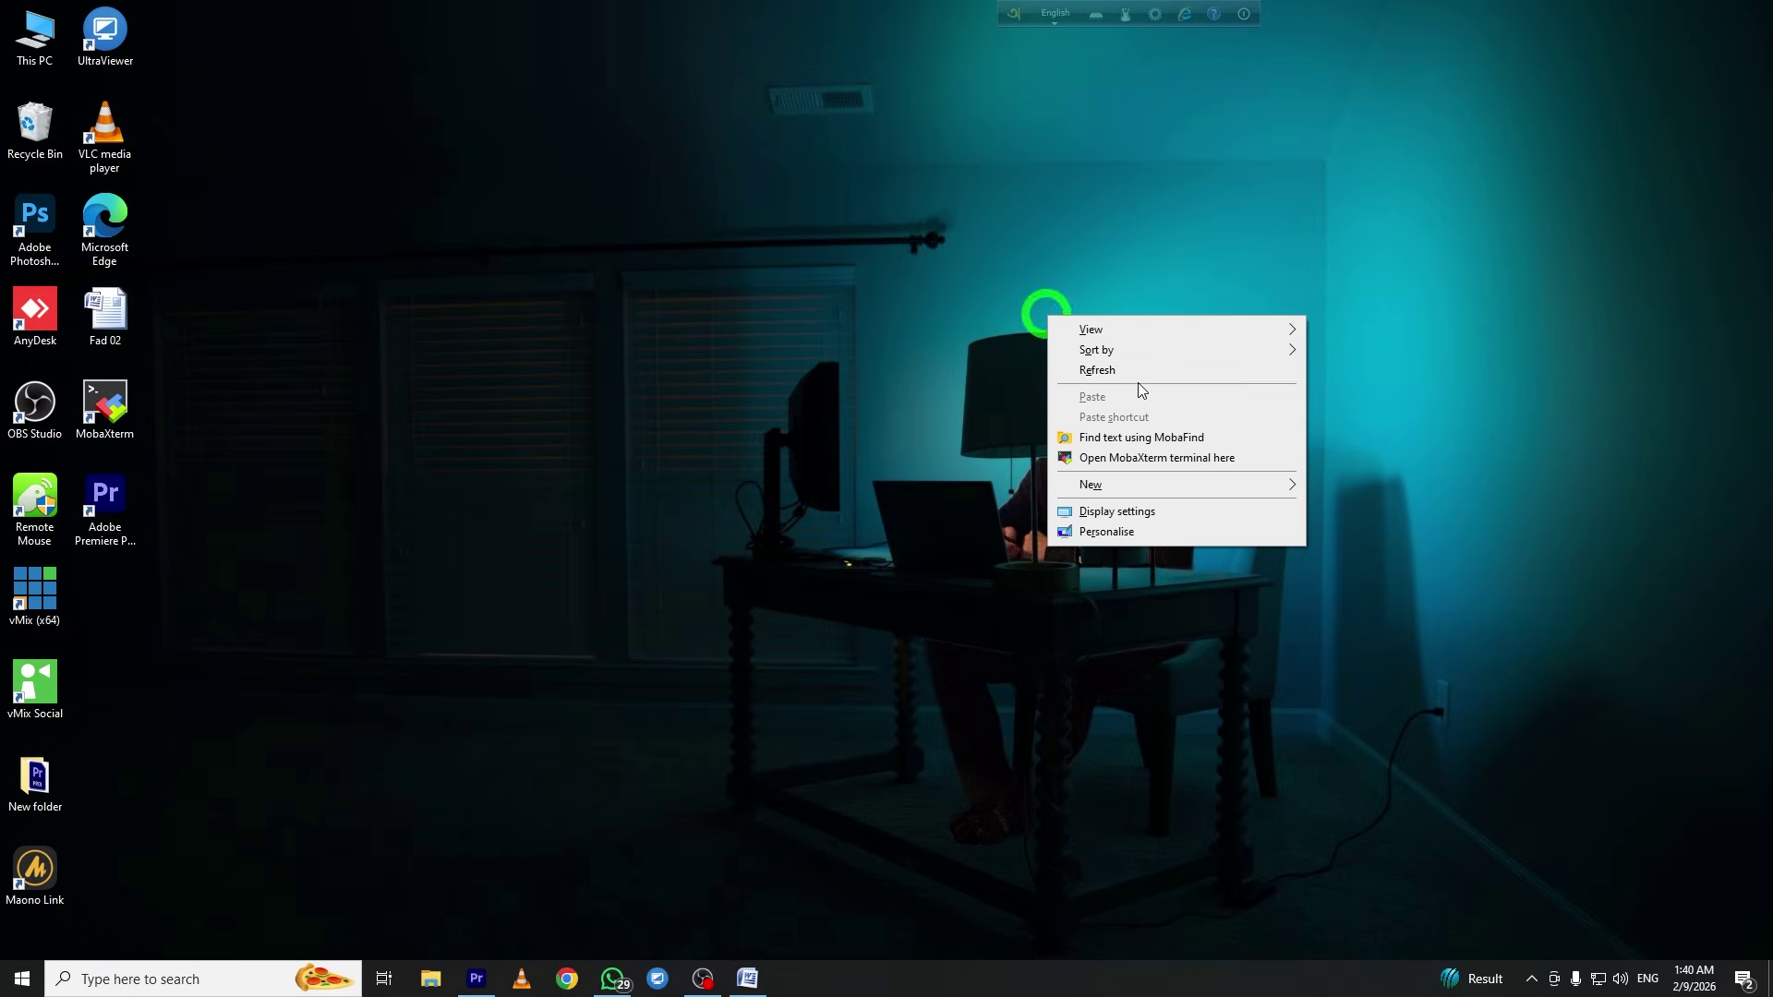
pyautogui.click(1147, 365)
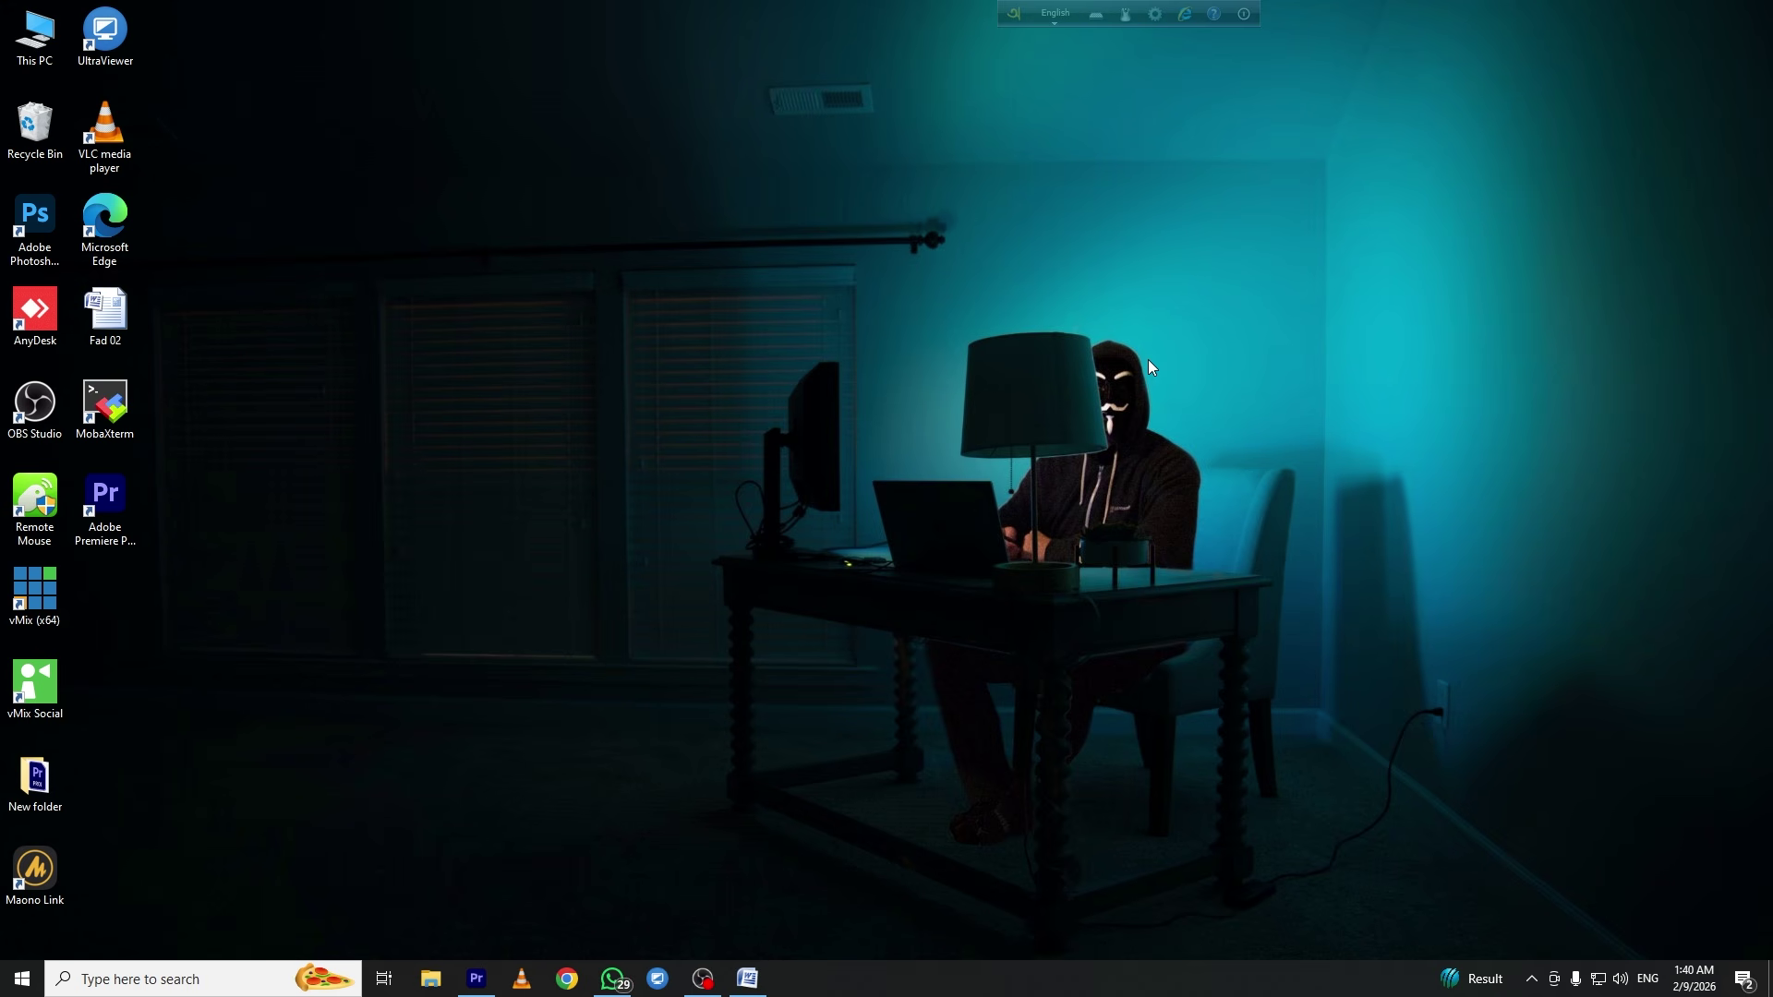